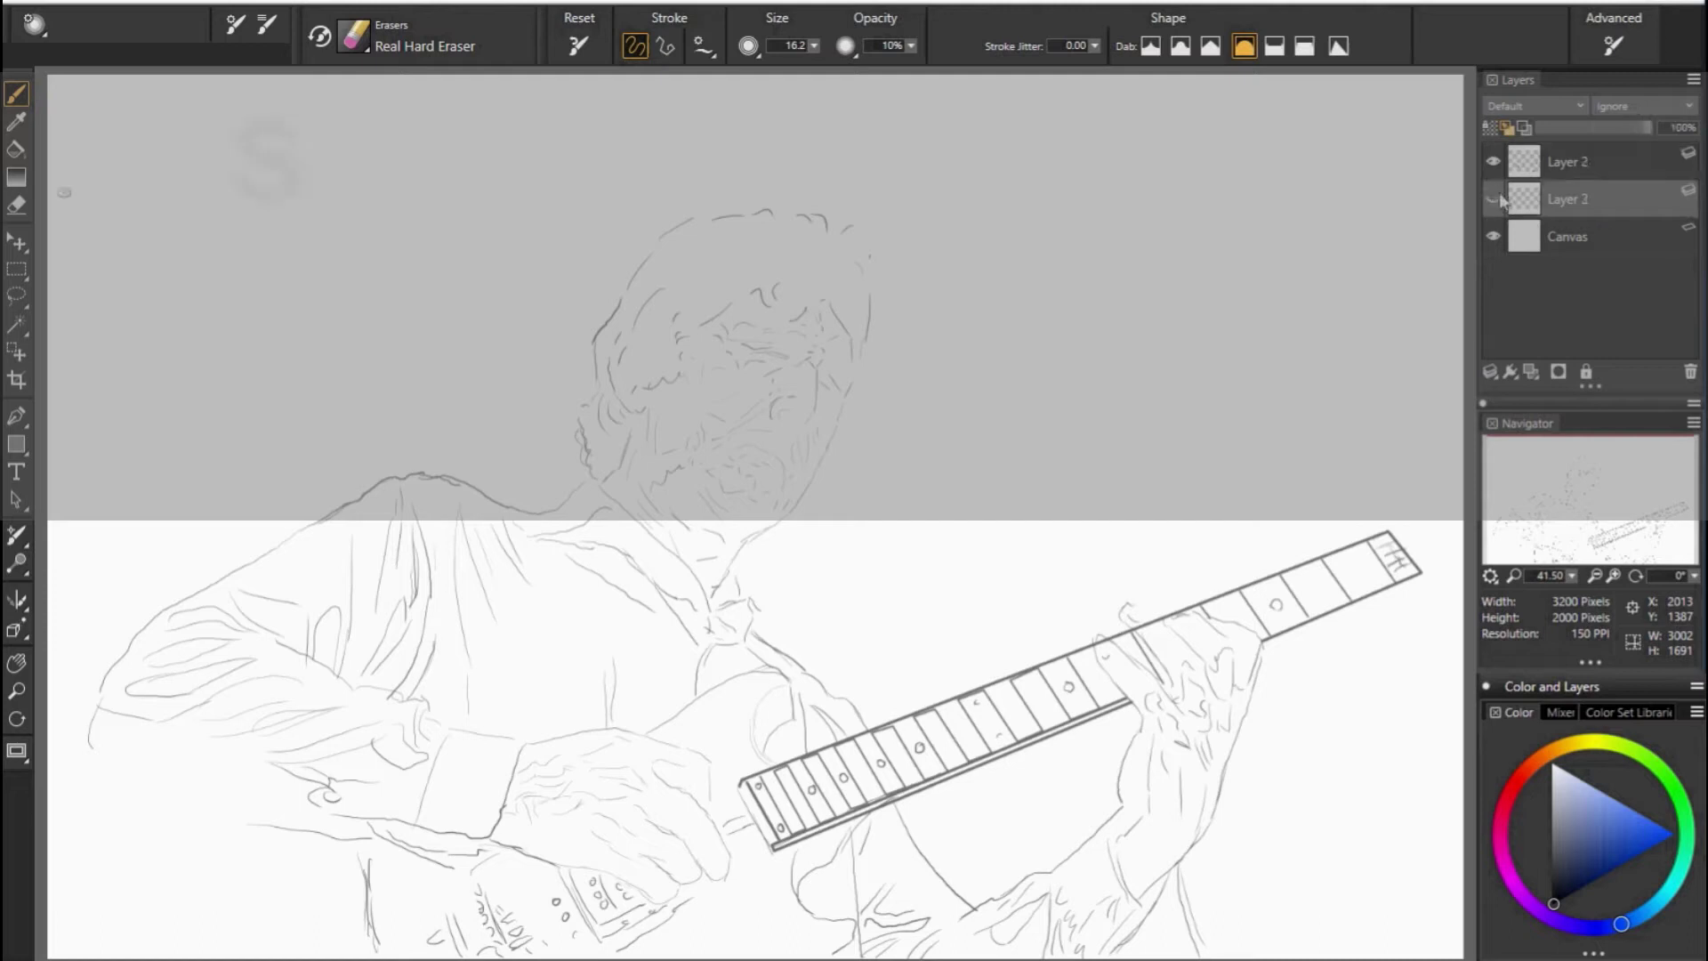
# Choose a reddish skin colour and paint the face and head light pink.
pyautogui.moveTo(742, 434); pyautogui.dragTo(772, 436)
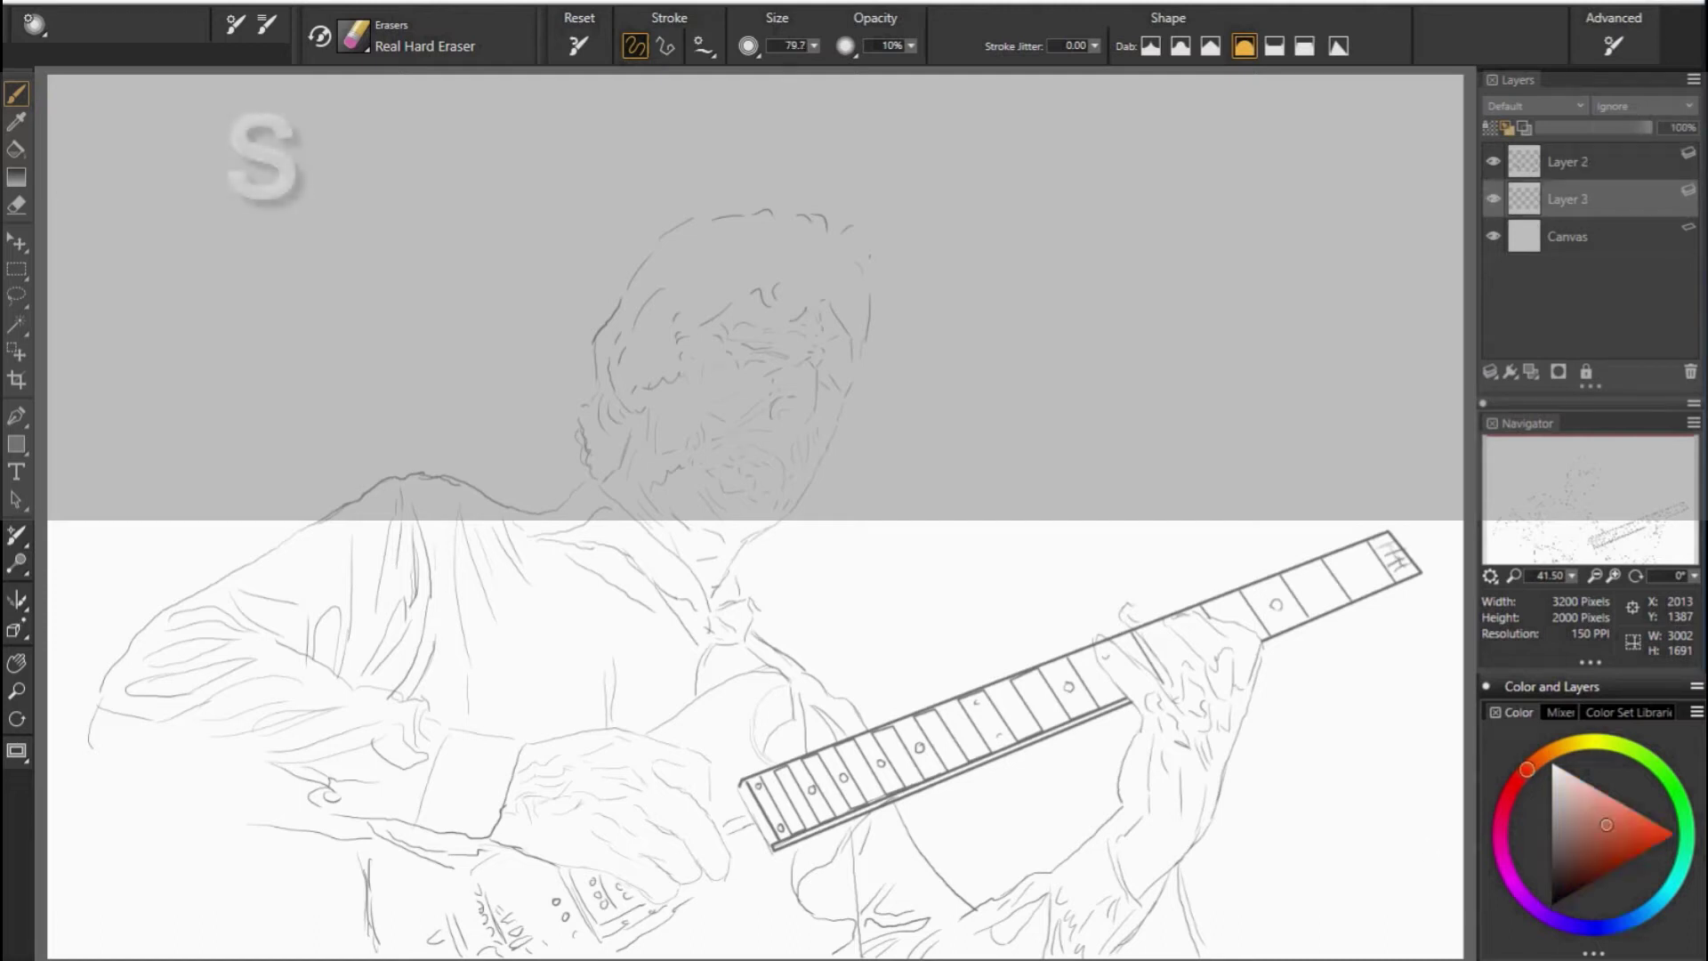
pyautogui.press('s')
pyautogui.moveTo(685, 325)
pyautogui.mouseDown()
pyautogui.moveTo(596, 463)
pyautogui.moveTo(734, 285)
pyautogui.mouseUp()
pyautogui.moveTo(640, 418)
pyautogui.mouseDown()
pyautogui.moveTo(676, 258)
pyautogui.moveTo(774, 222)
pyautogui.moveTo(867, 258)
pyautogui.moveTo(827, 374)
pyautogui.moveTo(694, 267)
pyautogui.mouseUp()
pyautogui.moveTo(694, 373); pyautogui.dragTo(649, 498)
pyautogui.moveTo(853, 356); pyautogui.dragTo(814, 511)
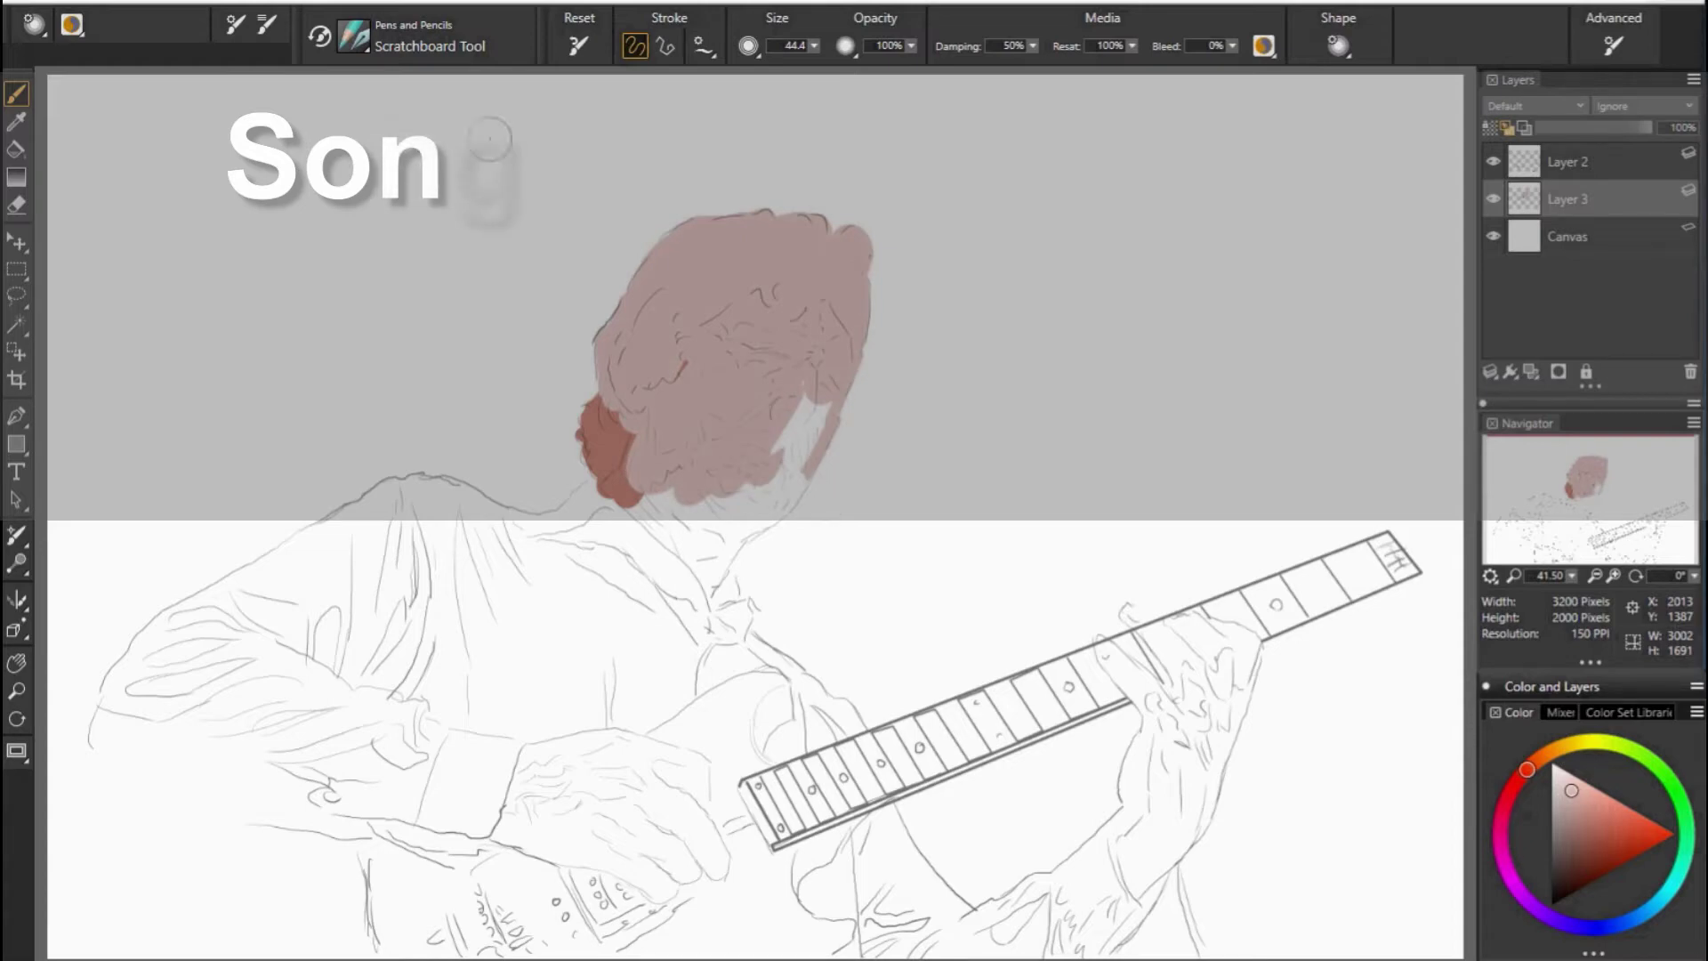
pyautogui.moveTo(809, 400); pyautogui.dragTo(791, 471)
pyautogui.moveTo(623, 498)
pyautogui.mouseDown()
pyautogui.moveTo(748, 552)
pyautogui.moveTo(801, 480)
pyautogui.moveTo(720, 574)
pyautogui.moveTo(712, 622)
pyautogui.moveTo(534, 534)
pyautogui.moveTo(676, 684)
pyautogui.mouseUp()
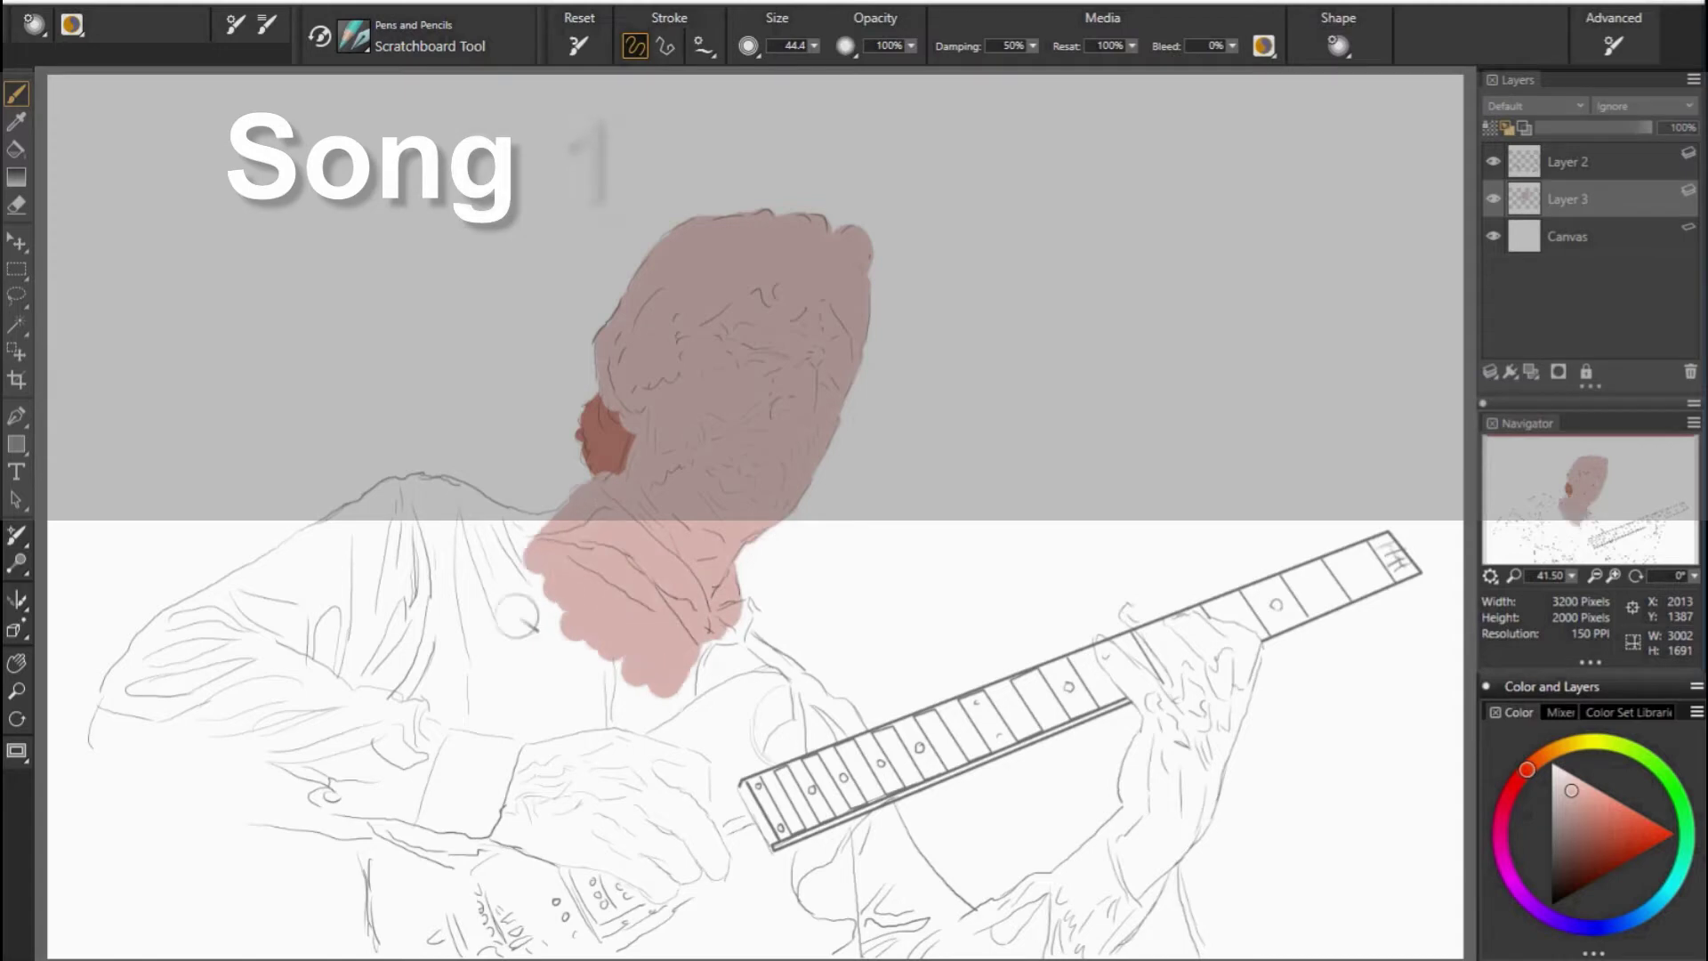
# Extend pink over the neck, left shoulder, arm, wrist and forearm.
pyautogui.moveTo(338, 614)
pyautogui.mouseDown()
pyautogui.moveTo(187, 712)
pyautogui.moveTo(98, 707)
pyautogui.moveTo(187, 605)
pyautogui.moveTo(356, 512)
pyautogui.moveTo(560, 511)
pyautogui.moveTo(374, 605)
pyautogui.mouseUp()
pyautogui.moveTo(427, 533); pyautogui.dragTo(133, 712)
pyautogui.moveTo(266, 694)
pyautogui.mouseDown()
pyautogui.moveTo(516, 560)
pyautogui.moveTo(249, 747)
pyautogui.mouseUp()
pyautogui.moveTo(418, 765); pyautogui.dragTo(293, 783)
pyautogui.moveTo(391, 711)
pyautogui.mouseDown()
pyautogui.moveTo(267, 782)
pyautogui.moveTo(418, 805)
pyautogui.moveTo(516, 863)
pyautogui.moveTo(401, 828)
pyautogui.moveTo(463, 747)
pyautogui.moveTo(374, 738)
pyautogui.mouseUp()
pyautogui.moveTo(533, 739)
pyautogui.mouseDown()
pyautogui.moveTo(747, 663)
pyautogui.moveTo(463, 694)
pyautogui.moveTo(613, 676)
pyautogui.mouseUp()
# Paint pink over the forearm near the elbow and the torso below the guitar neck.
pyautogui.press('n')
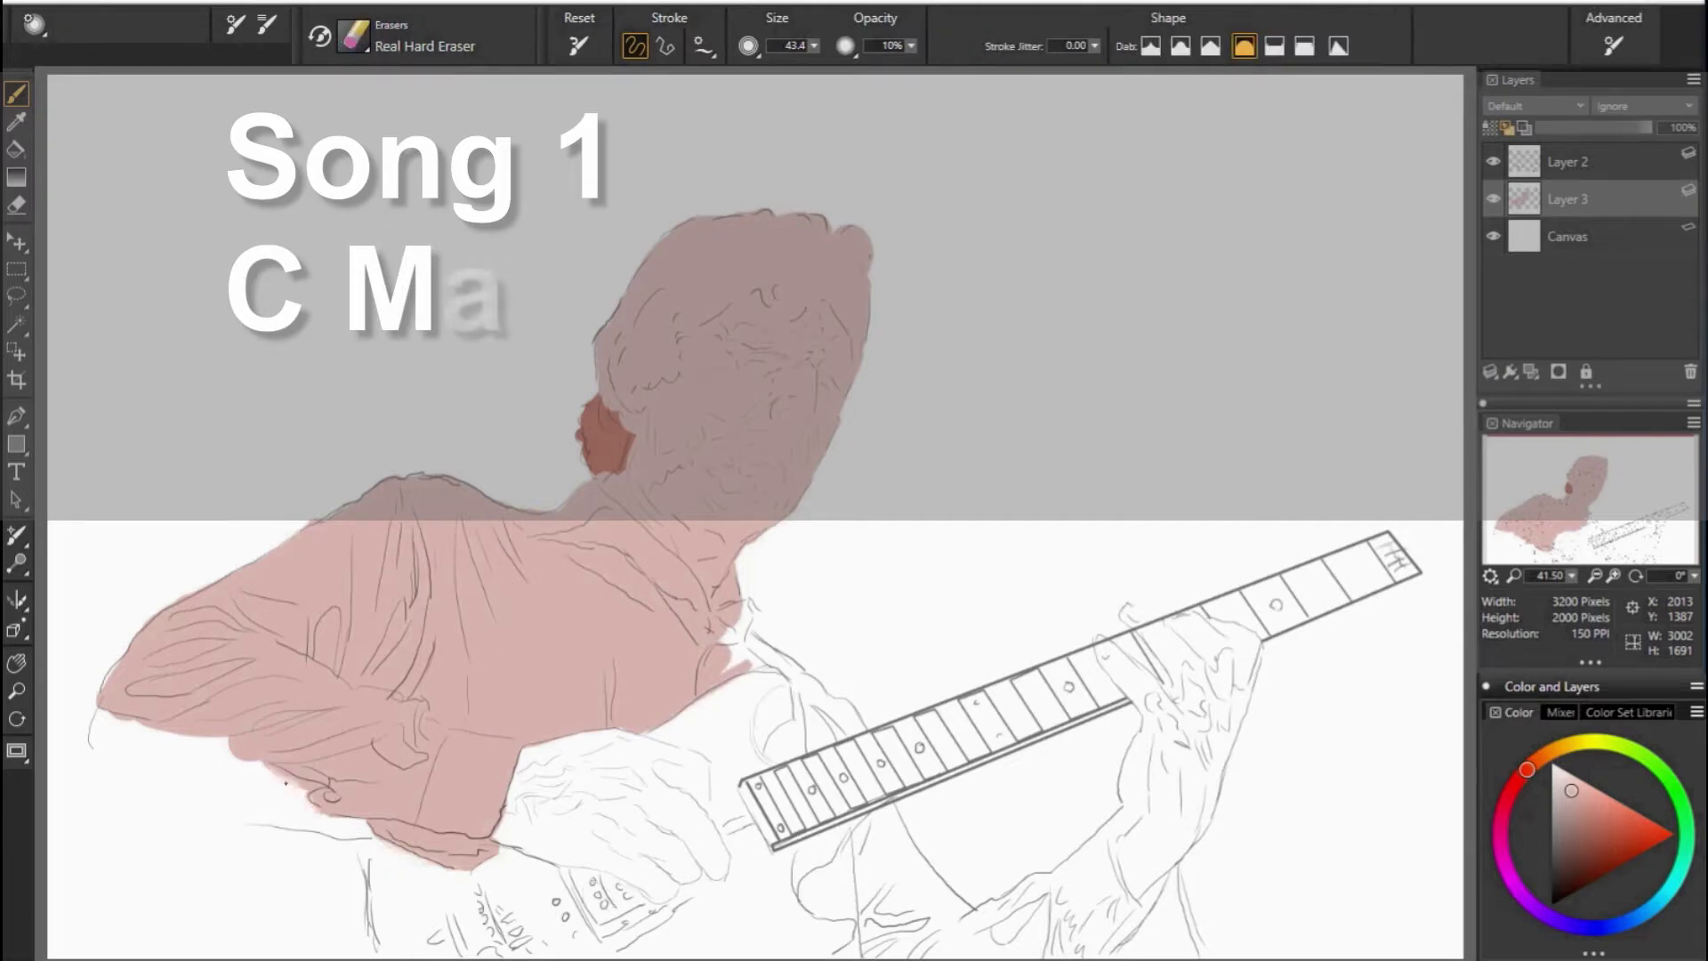
pyautogui.press('n')
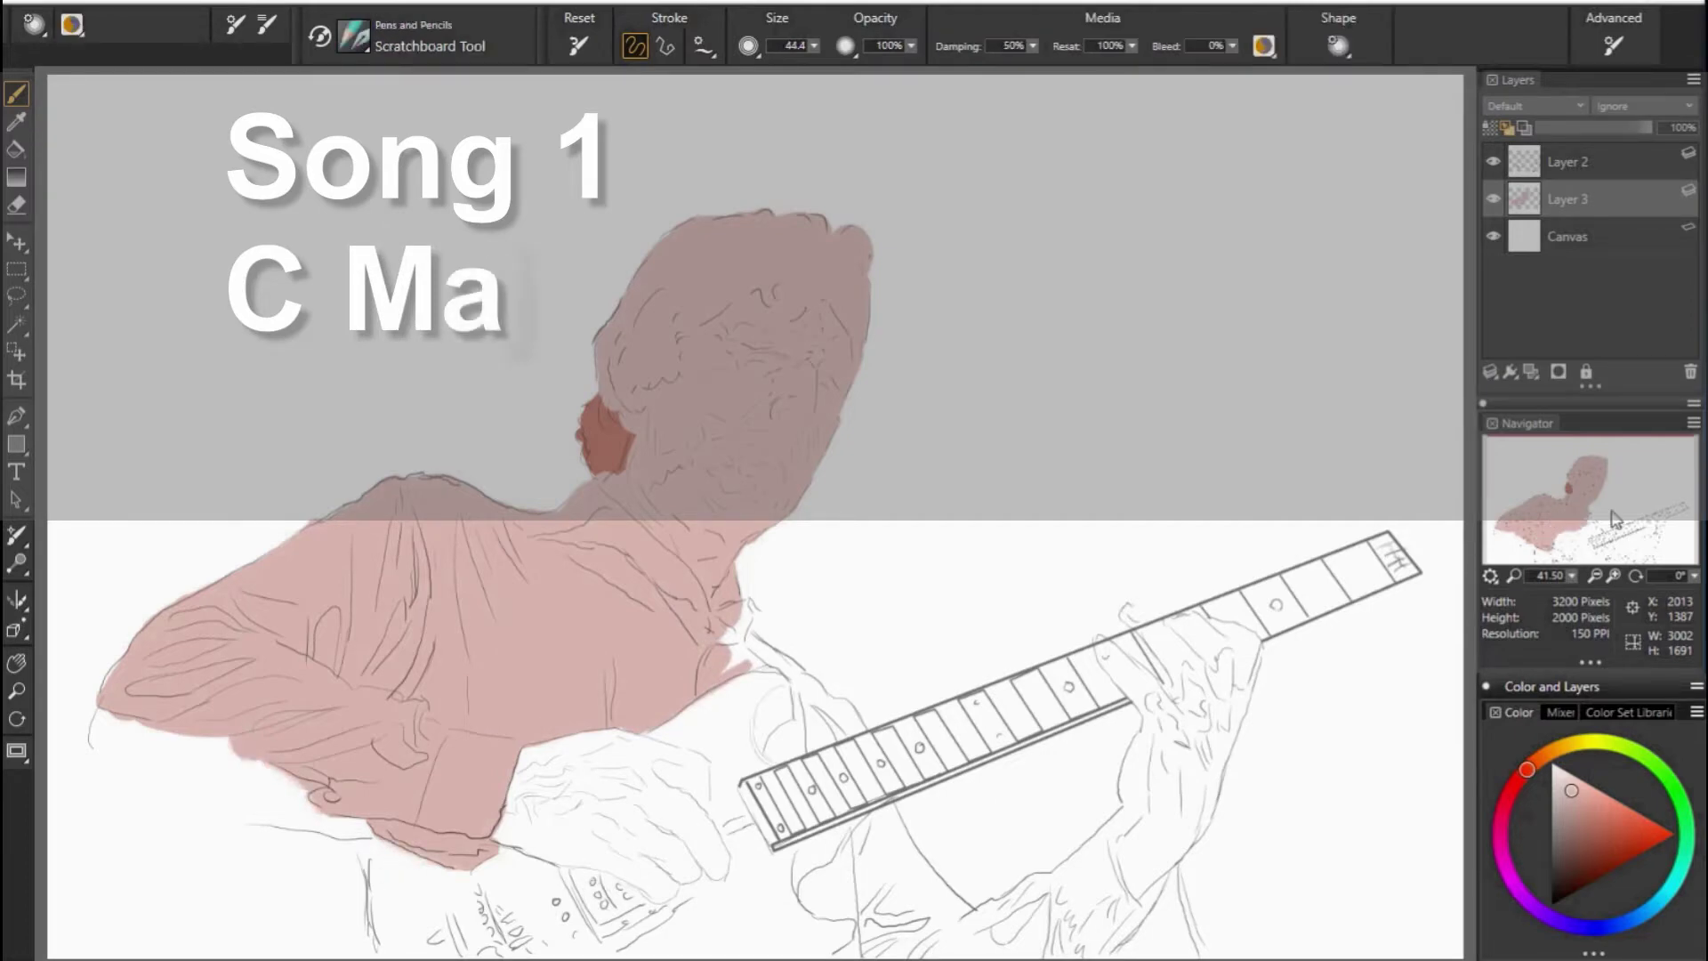
pyautogui.scroll(-1, 1020, 819)
pyautogui.moveTo(1049, 836)
pyautogui.mouseDown()
pyautogui.moveTo(1099, 805)
pyautogui.moveTo(1122, 867)
pyautogui.moveTo(1174, 834)
pyautogui.moveTo(1147, 890)
pyautogui.moveTo(1067, 819)
pyautogui.moveTo(1085, 890)
pyautogui.moveTo(1019, 832)
pyautogui.moveTo(916, 907)
pyautogui.mouseUp()
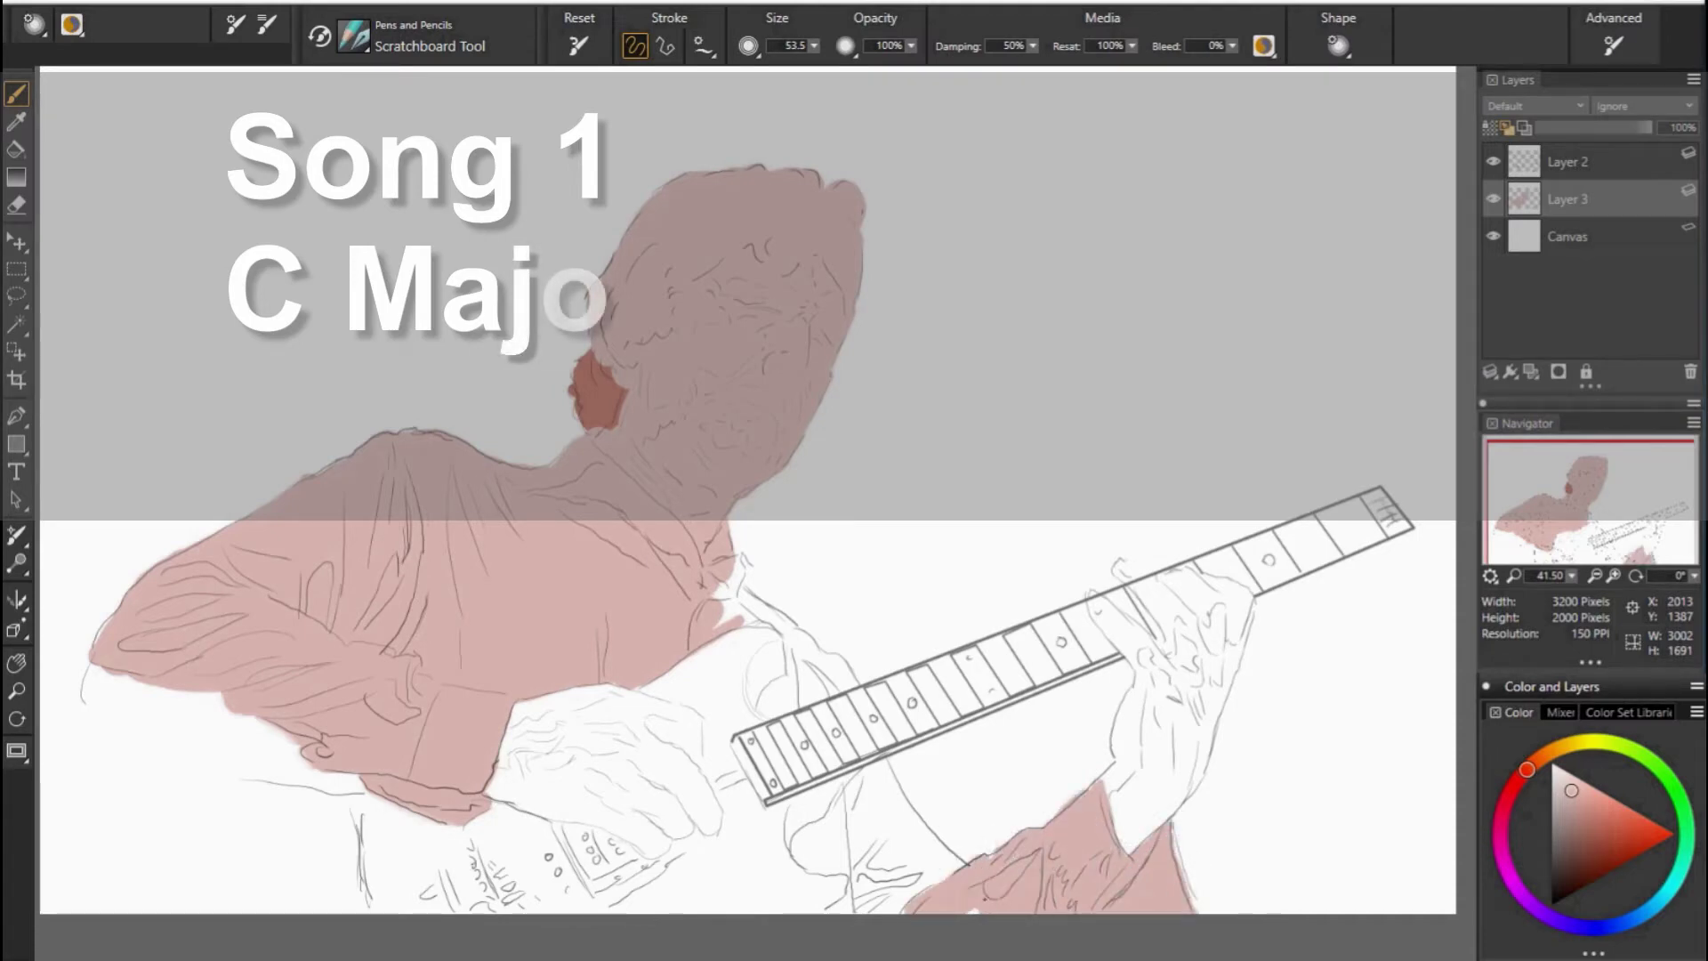
pyautogui.moveTo(925, 845)
pyautogui.mouseDown()
pyautogui.moveTo(872, 765)
pyautogui.moveTo(973, 827)
pyautogui.mouseUp()
pyautogui.moveTo(880, 774)
pyautogui.mouseDown()
pyautogui.moveTo(801, 792)
pyautogui.moveTo(845, 907)
pyautogui.mouseUp()
pyautogui.moveTo(943, 845); pyautogui.dragTo(872, 907)
pyautogui.moveTo(863, 809); pyautogui.dragTo(738, 907)
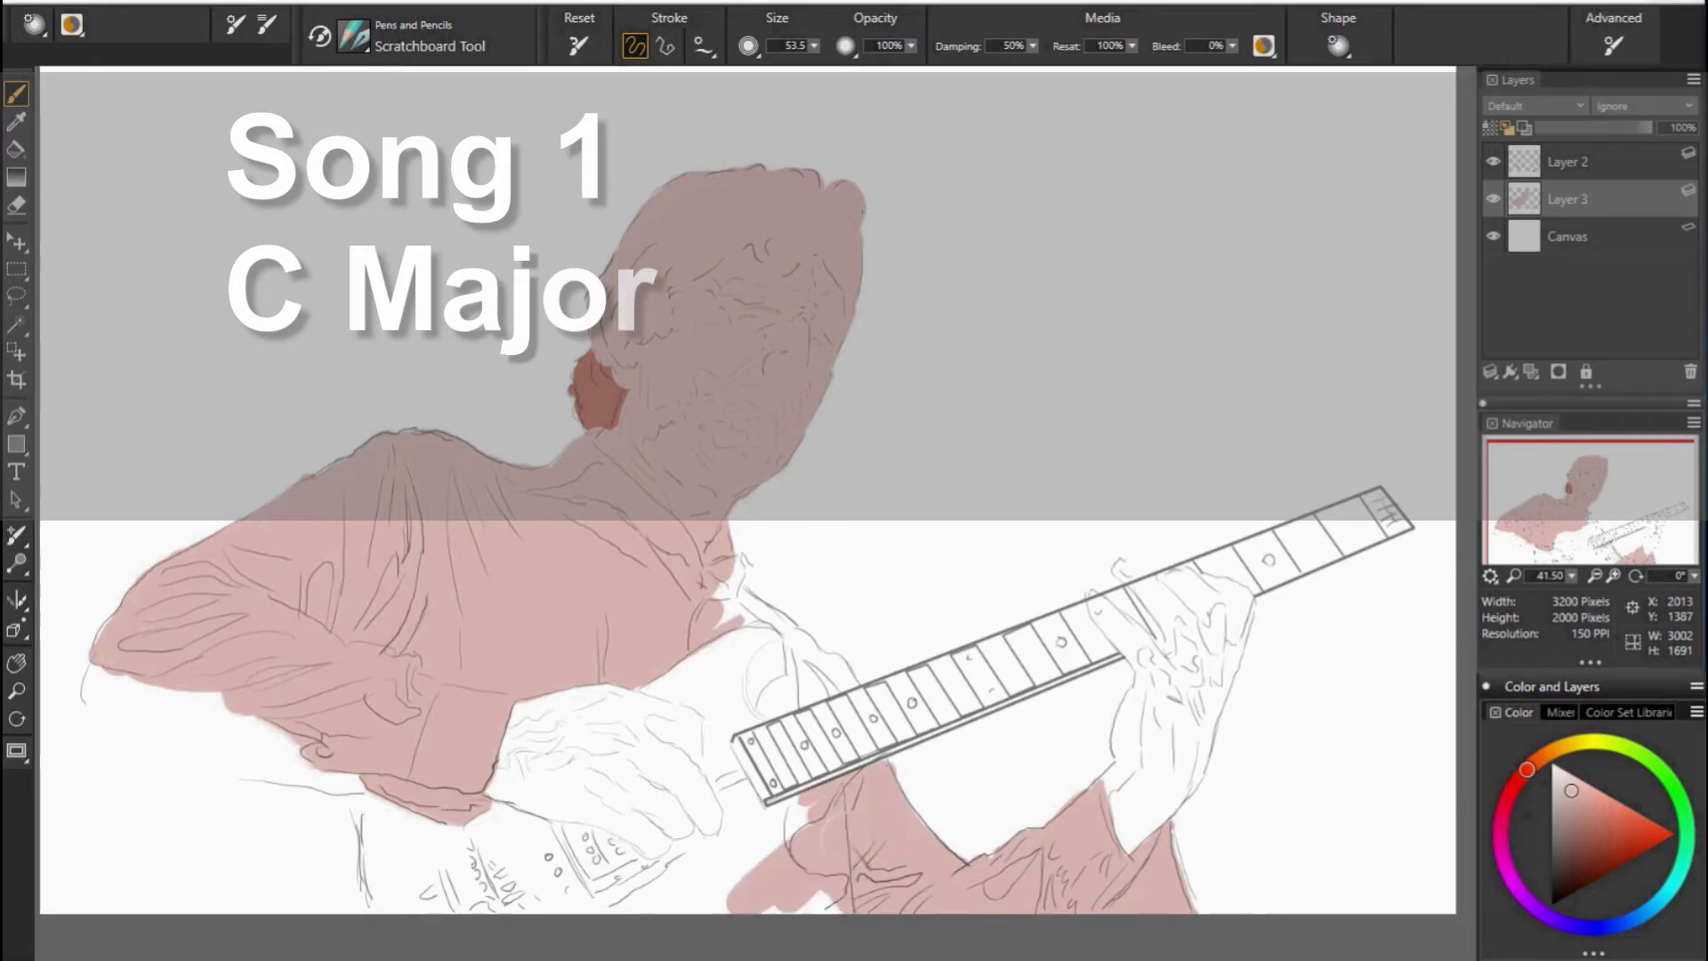
# Erase stray pink overspill, fill under the fretboard, and add a new empty layer.
pyautogui.press('n')
pyautogui.moveTo(801, 854)
pyautogui.mouseDown()
pyautogui.moveTo(850, 907)
pyautogui.moveTo(765, 880)
pyautogui.mouseUp()
pyautogui.press('n')
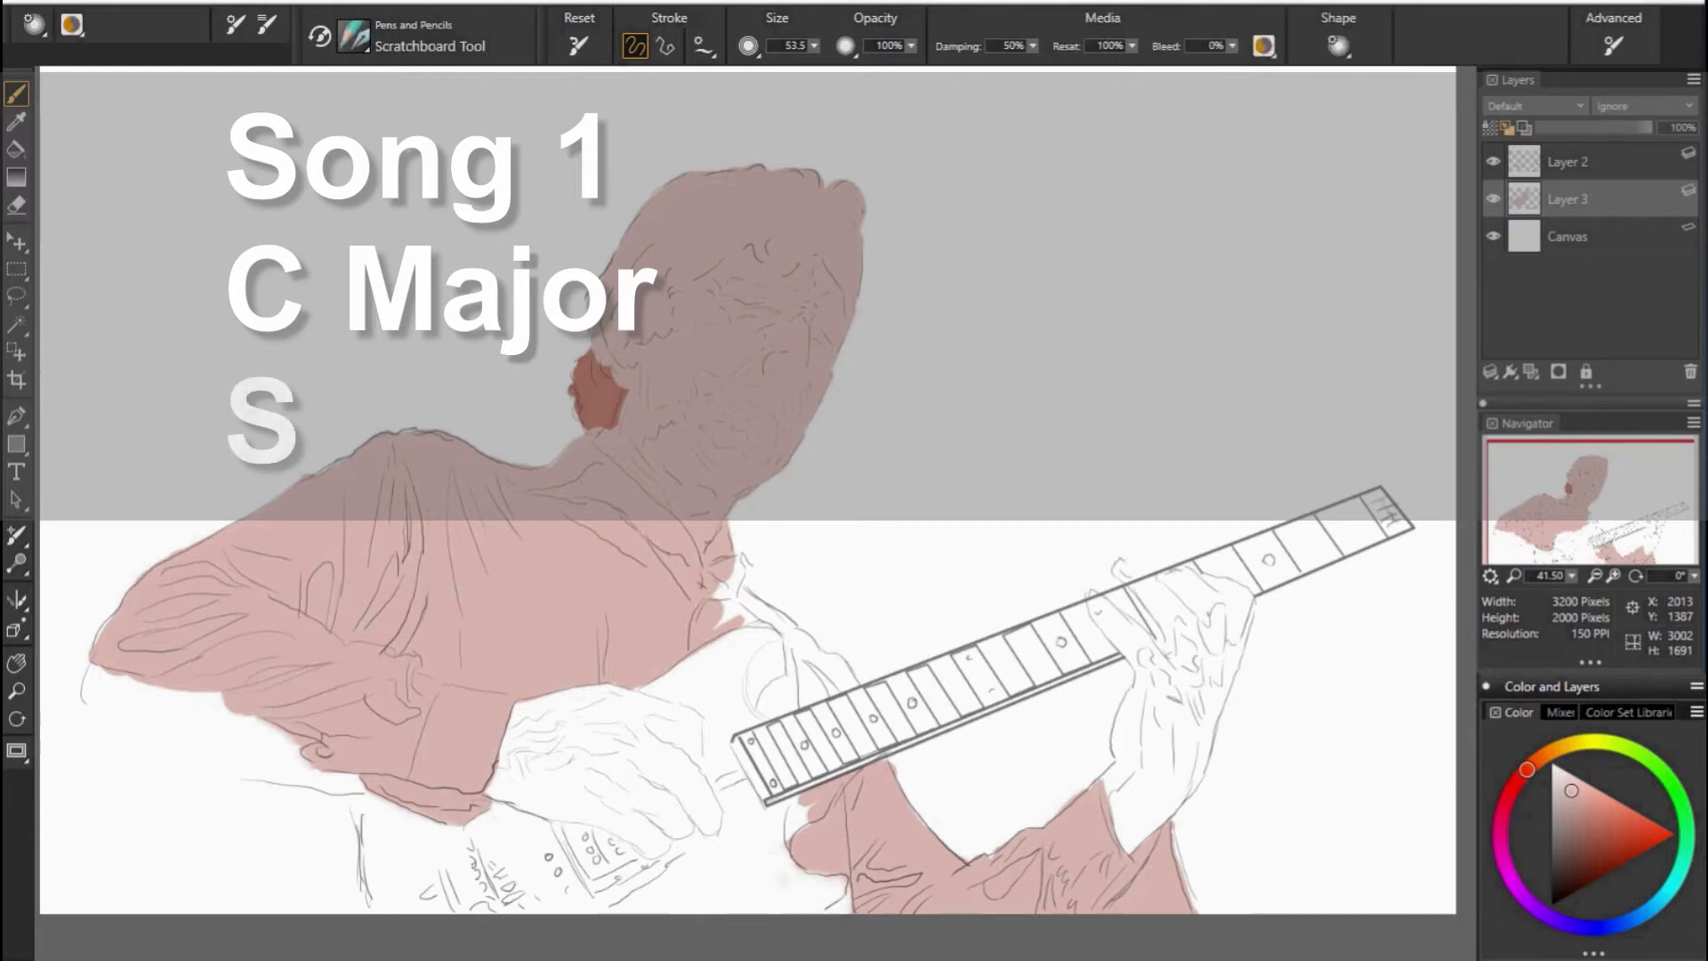
pyautogui.press('n')
pyautogui.moveTo(836, 774); pyautogui.dragTo(811, 807)
pyautogui.press('n')
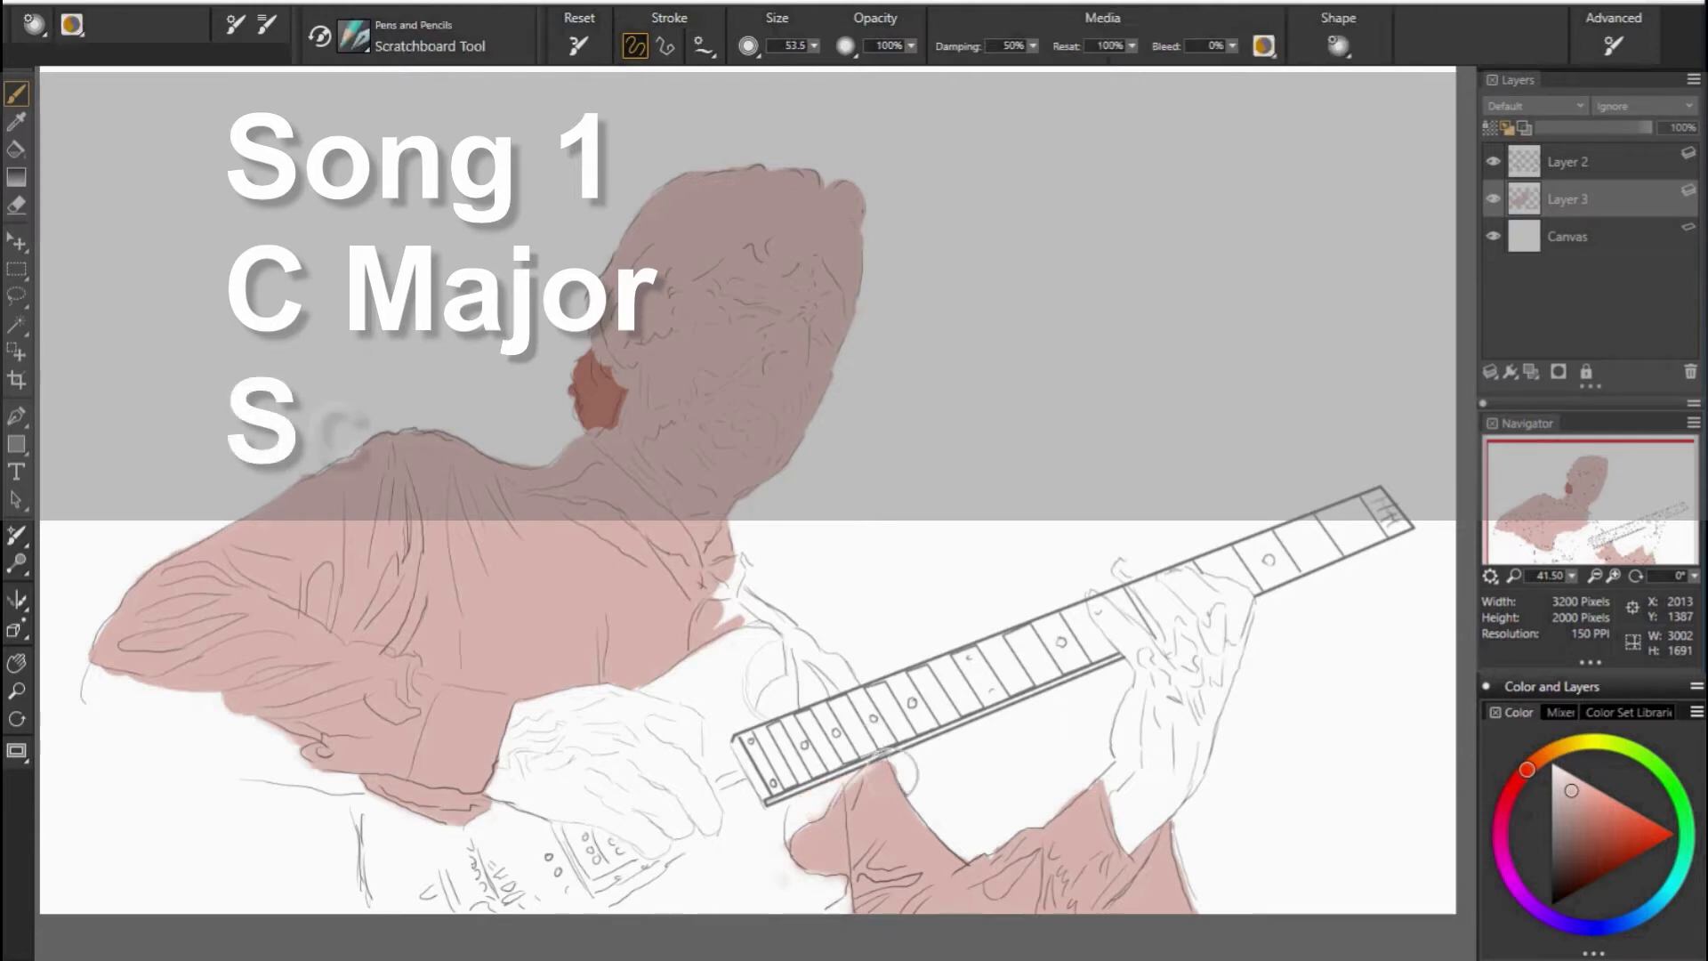
pyautogui.moveTo(765, 712)
pyautogui.mouseDown()
pyautogui.moveTo(845, 676)
pyautogui.moveTo(747, 557)
pyautogui.moveTo(729, 592)
pyautogui.moveTo(787, 638)
pyautogui.mouseUp()
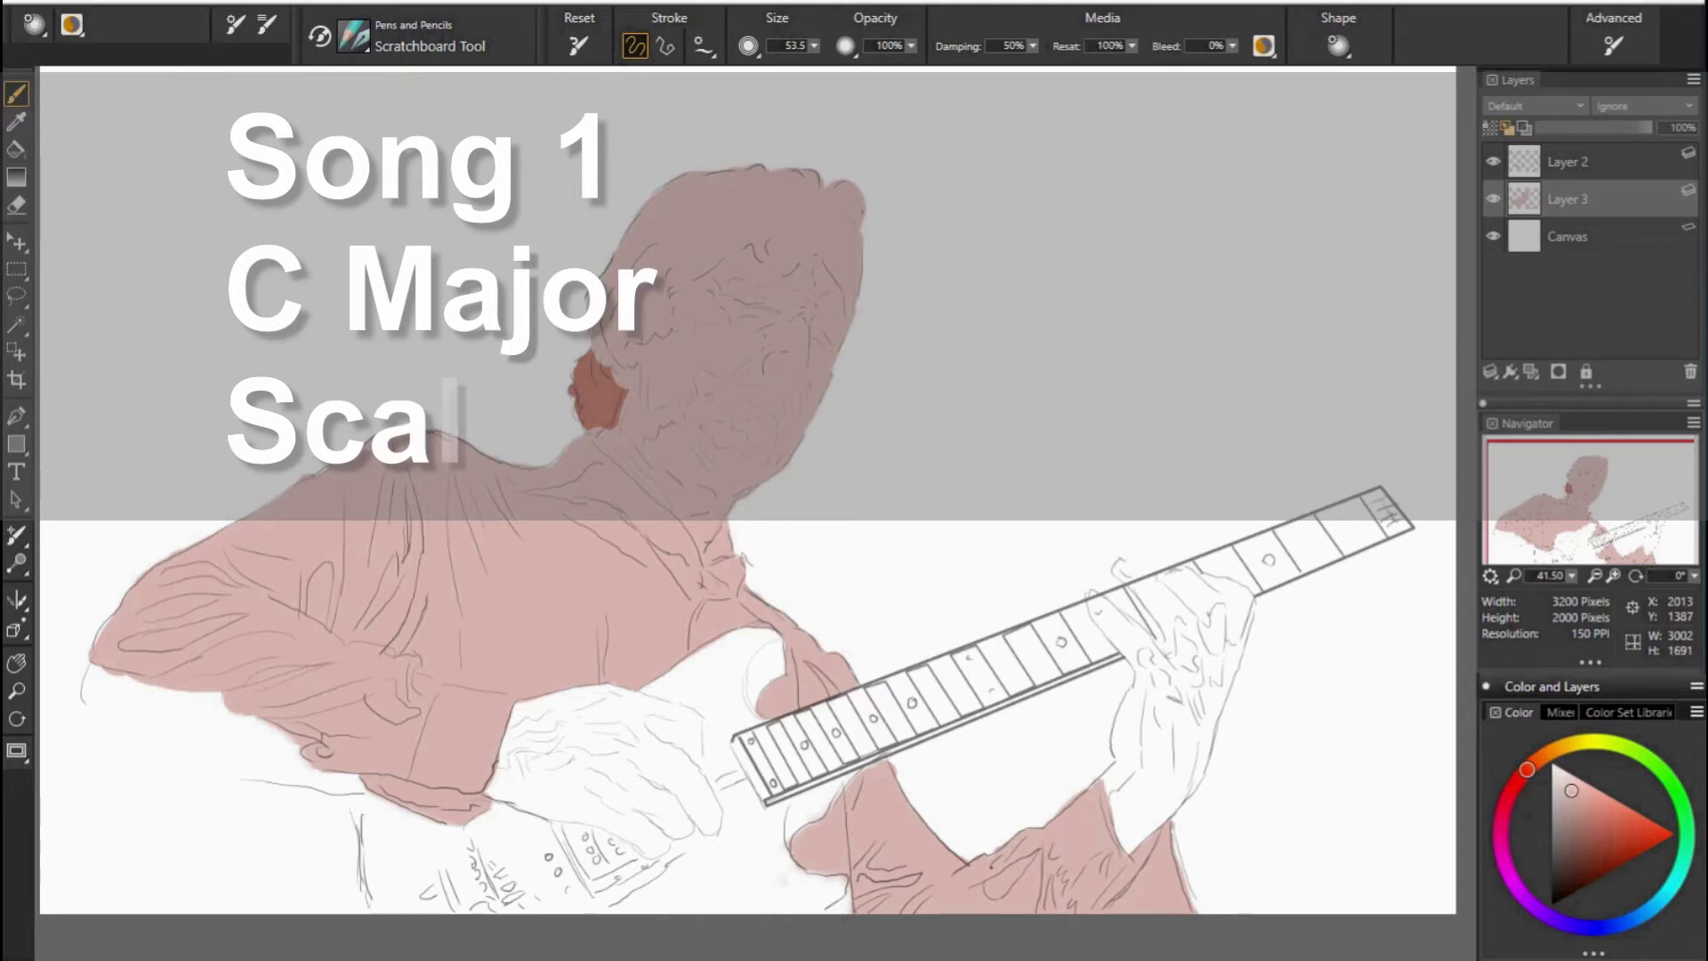
pyautogui.hotkey('ctrl', 'shift', 'n')
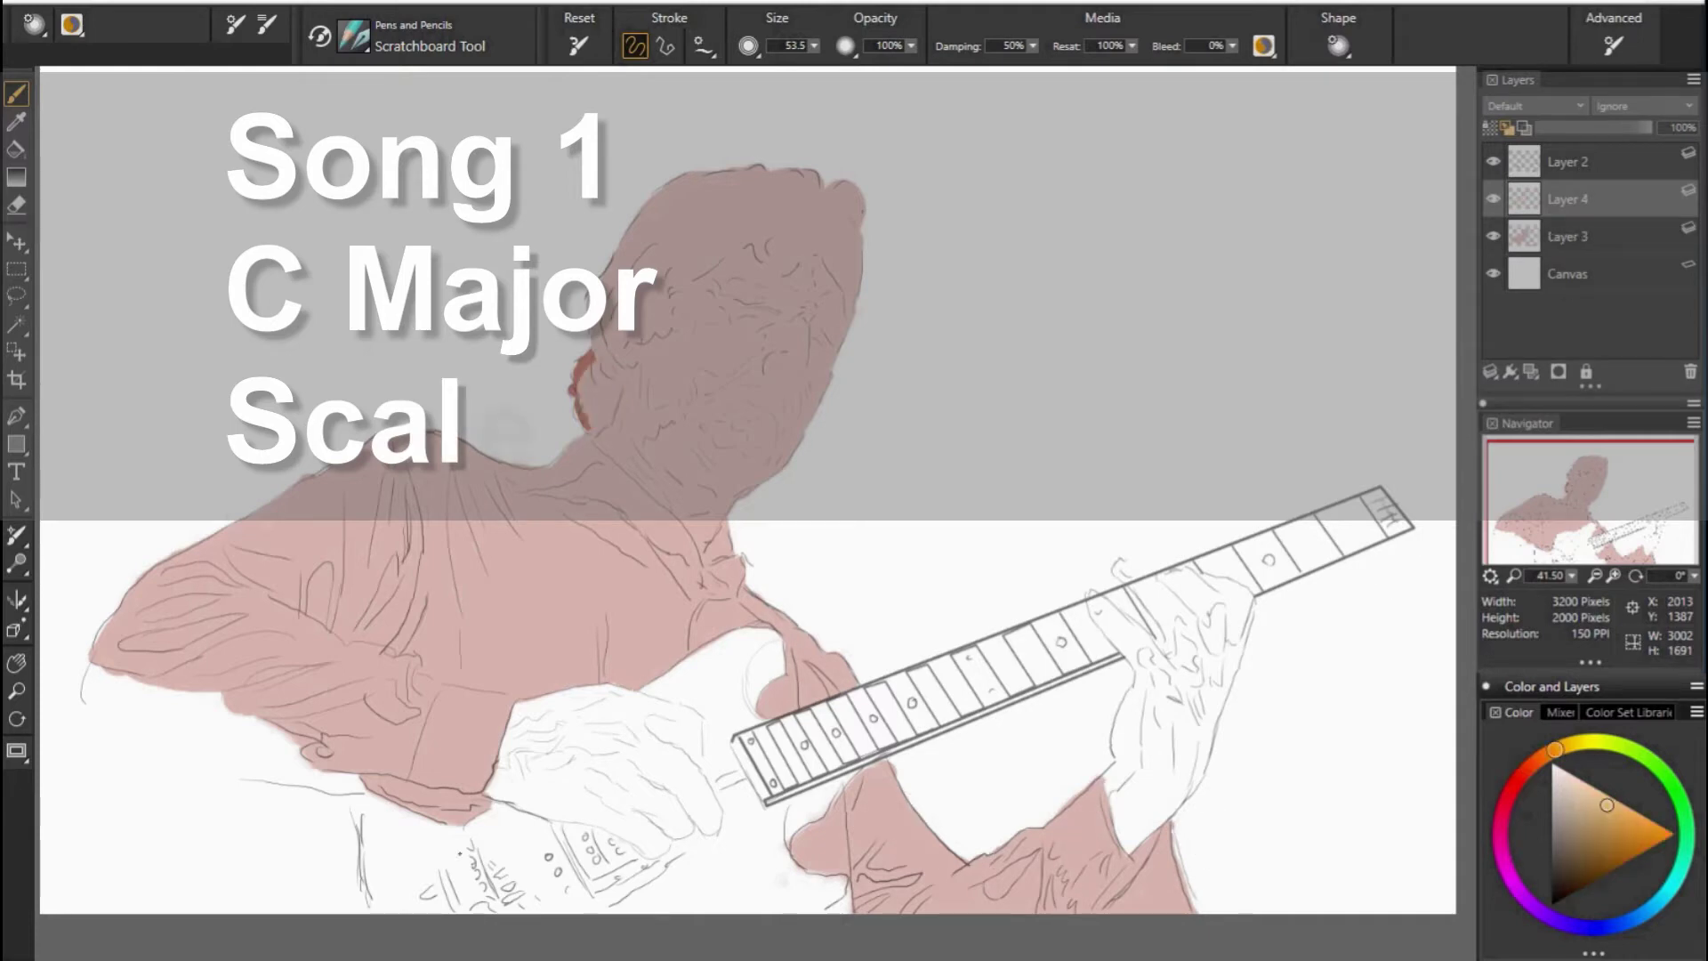
# Move the new layer beneath the pink figure paint and fill the guitar body orange.
pyautogui.moveTo(418, 862); pyautogui.dragTo(493, 832)
pyautogui.moveTo(1565, 199); pyautogui.dragTo(1566, 245)
pyautogui.moveTo(374, 809)
pyautogui.mouseDown()
pyautogui.moveTo(391, 889)
pyautogui.moveTo(369, 805)
pyautogui.moveTo(436, 832)
pyautogui.moveTo(387, 809)
pyautogui.moveTo(383, 908)
pyautogui.moveTo(467, 877)
pyautogui.moveTo(512, 796)
pyautogui.moveTo(534, 832)
pyautogui.moveTo(711, 854)
pyautogui.mouseUp()
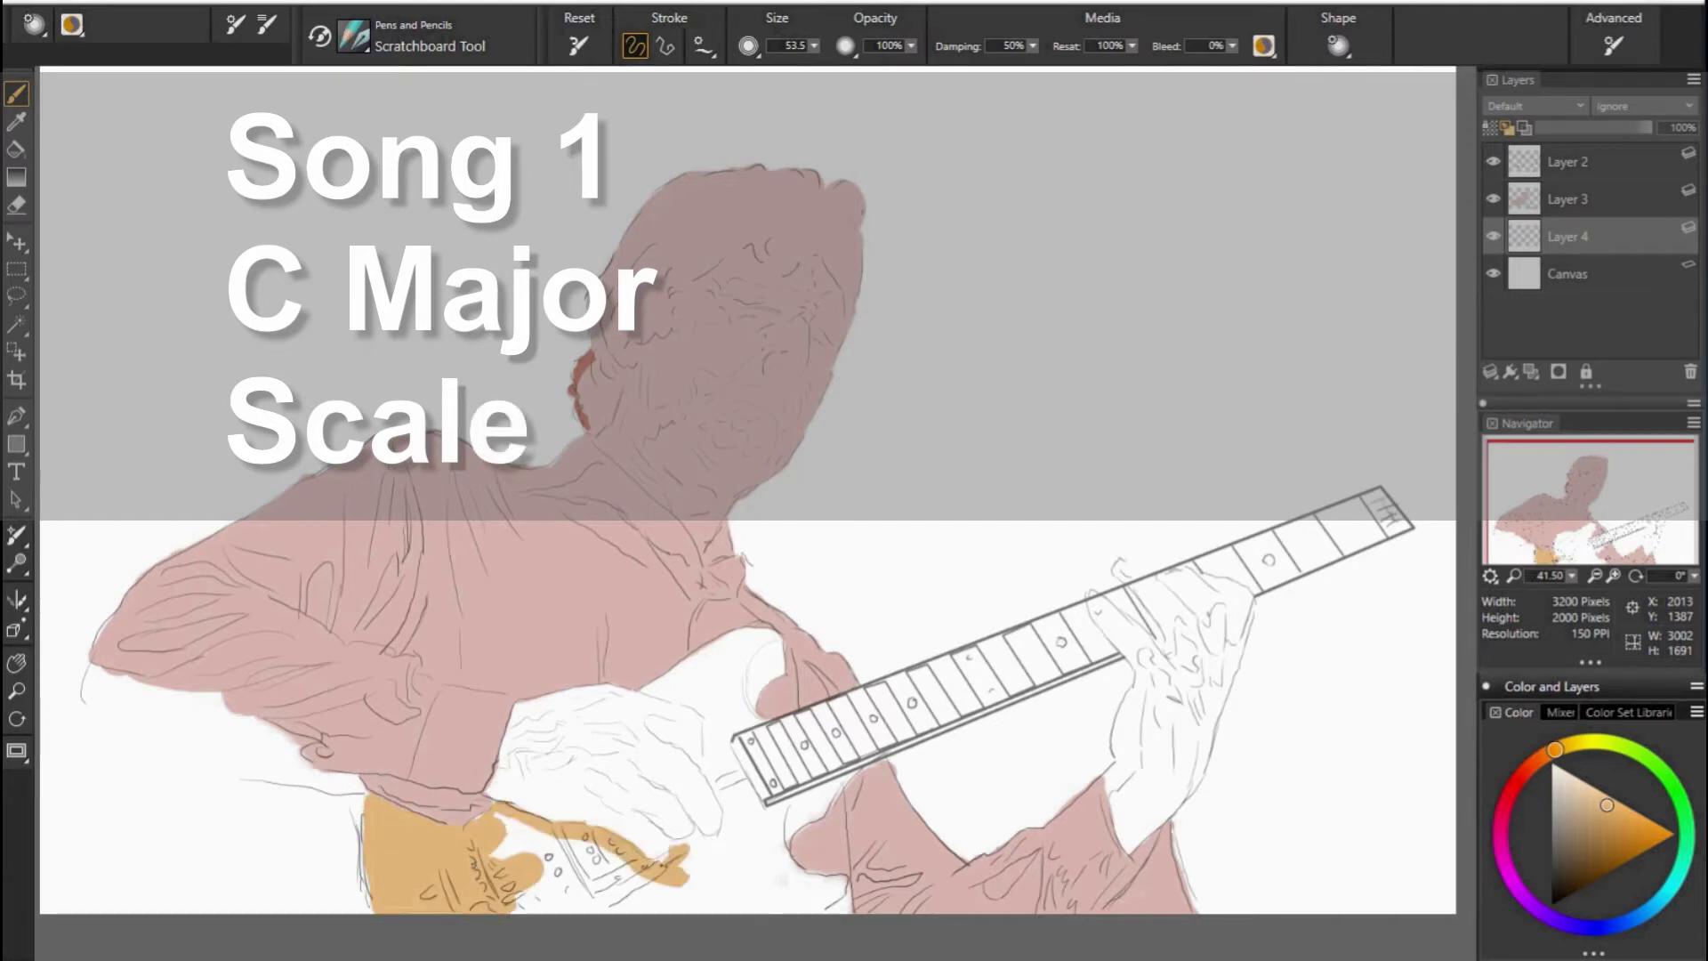
pyautogui.moveTo(534, 899)
pyautogui.mouseDown()
pyautogui.moveTo(614, 832)
pyautogui.moveTo(667, 894)
pyautogui.moveTo(752, 880)
pyautogui.mouseUp()
pyautogui.moveTo(676, 832)
pyautogui.mouseDown()
pyautogui.moveTo(836, 898)
pyautogui.moveTo(783, 801)
pyautogui.moveTo(816, 810)
pyautogui.moveTo(876, 754)
pyautogui.mouseUp()
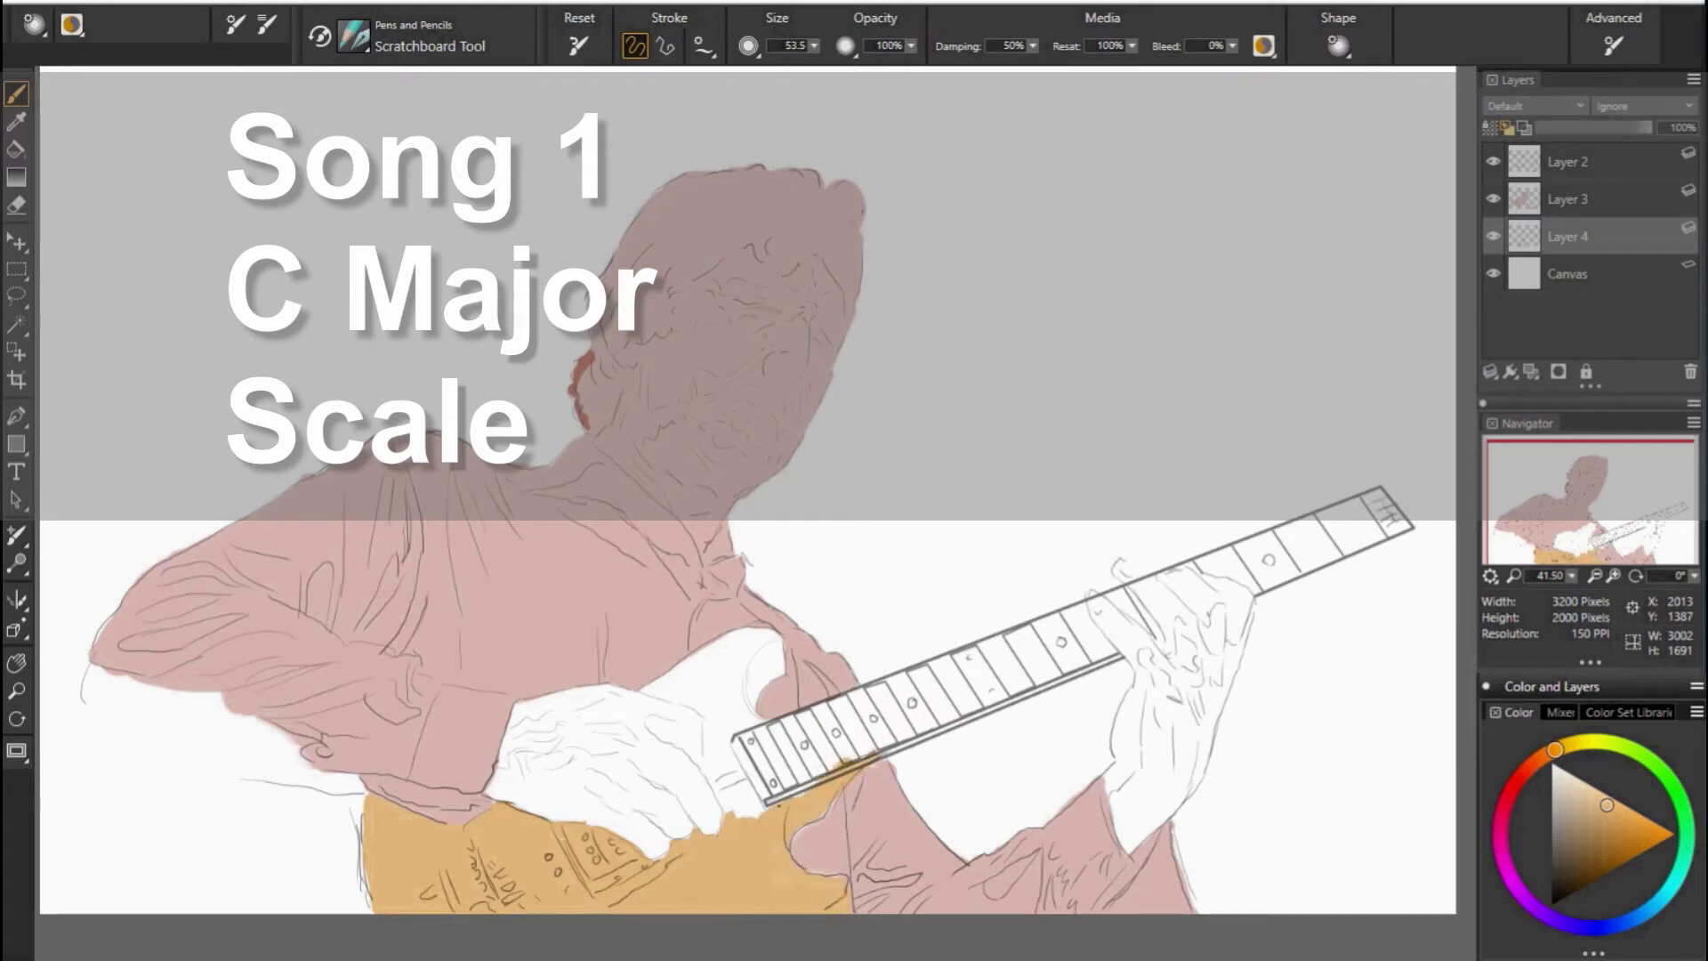
pyautogui.moveTo(765, 800); pyautogui.dragTo(840, 760)
pyautogui.moveTo(698, 749)
pyautogui.mouseDown()
pyautogui.moveTo(712, 724)
pyautogui.moveTo(703, 805)
pyautogui.moveTo(765, 734)
pyautogui.moveTo(645, 675)
pyautogui.moveTo(698, 702)
pyautogui.moveTo(733, 647)
pyautogui.moveTo(783, 678)
pyautogui.moveTo(756, 698)
pyautogui.moveTo(791, 738)
pyautogui.moveTo(762, 658)
pyautogui.moveTo(707, 683)
pyautogui.moveTo(729, 686)
pyautogui.mouseUp()
# Colour the guitar horn and the whole fretboard orange up to its upper end.
pyautogui.moveTo(766, 756)
pyautogui.mouseDown()
pyautogui.moveTo(1036, 638)
pyautogui.moveTo(781, 718)
pyautogui.moveTo(920, 716)
pyautogui.moveTo(1003, 667)
pyautogui.moveTo(1094, 654)
pyautogui.mouseUp()
pyautogui.moveTo(1001, 680); pyautogui.dragTo(1116, 631)
pyautogui.moveTo(979, 636); pyautogui.dragTo(1191, 578)
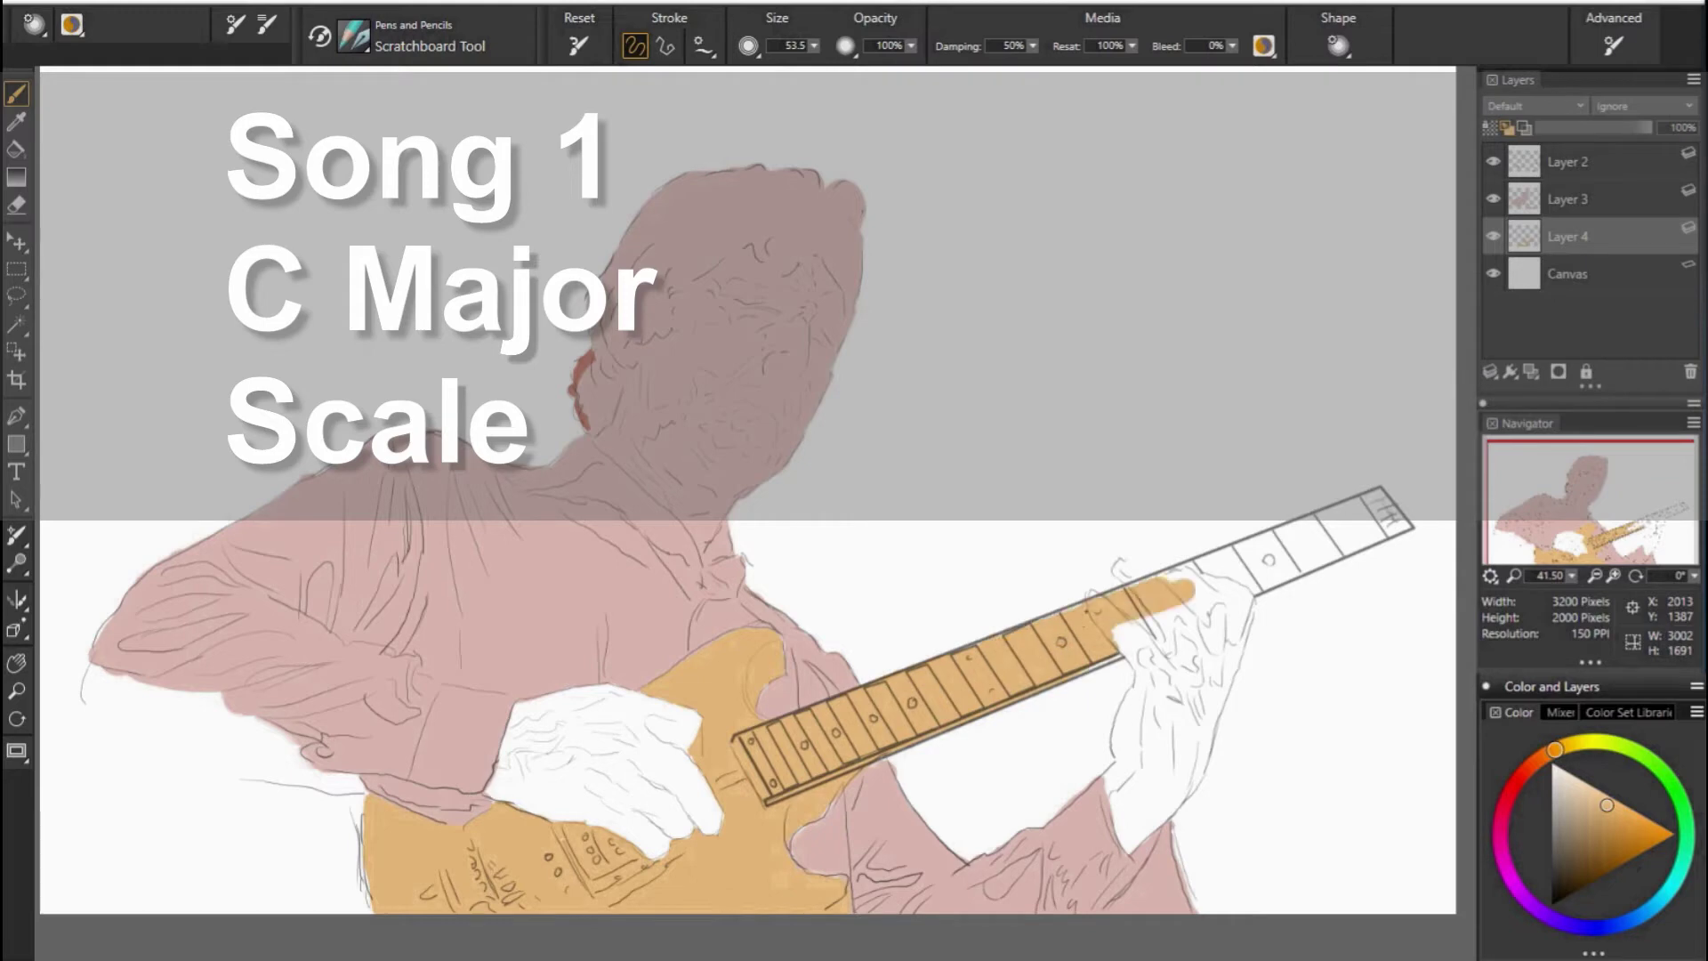
pyautogui.moveTo(1058, 609); pyautogui.dragTo(1259, 543)
pyautogui.moveTo(1085, 662); pyautogui.dragTo(1285, 555)
pyautogui.moveTo(1192, 587); pyautogui.dragTo(1405, 511)
pyautogui.moveTo(1245, 561)
pyautogui.mouseDown()
pyautogui.moveTo(1383, 512)
pyautogui.moveTo(1383, 493)
pyautogui.moveTo(1410, 520)
pyautogui.mouseUp()
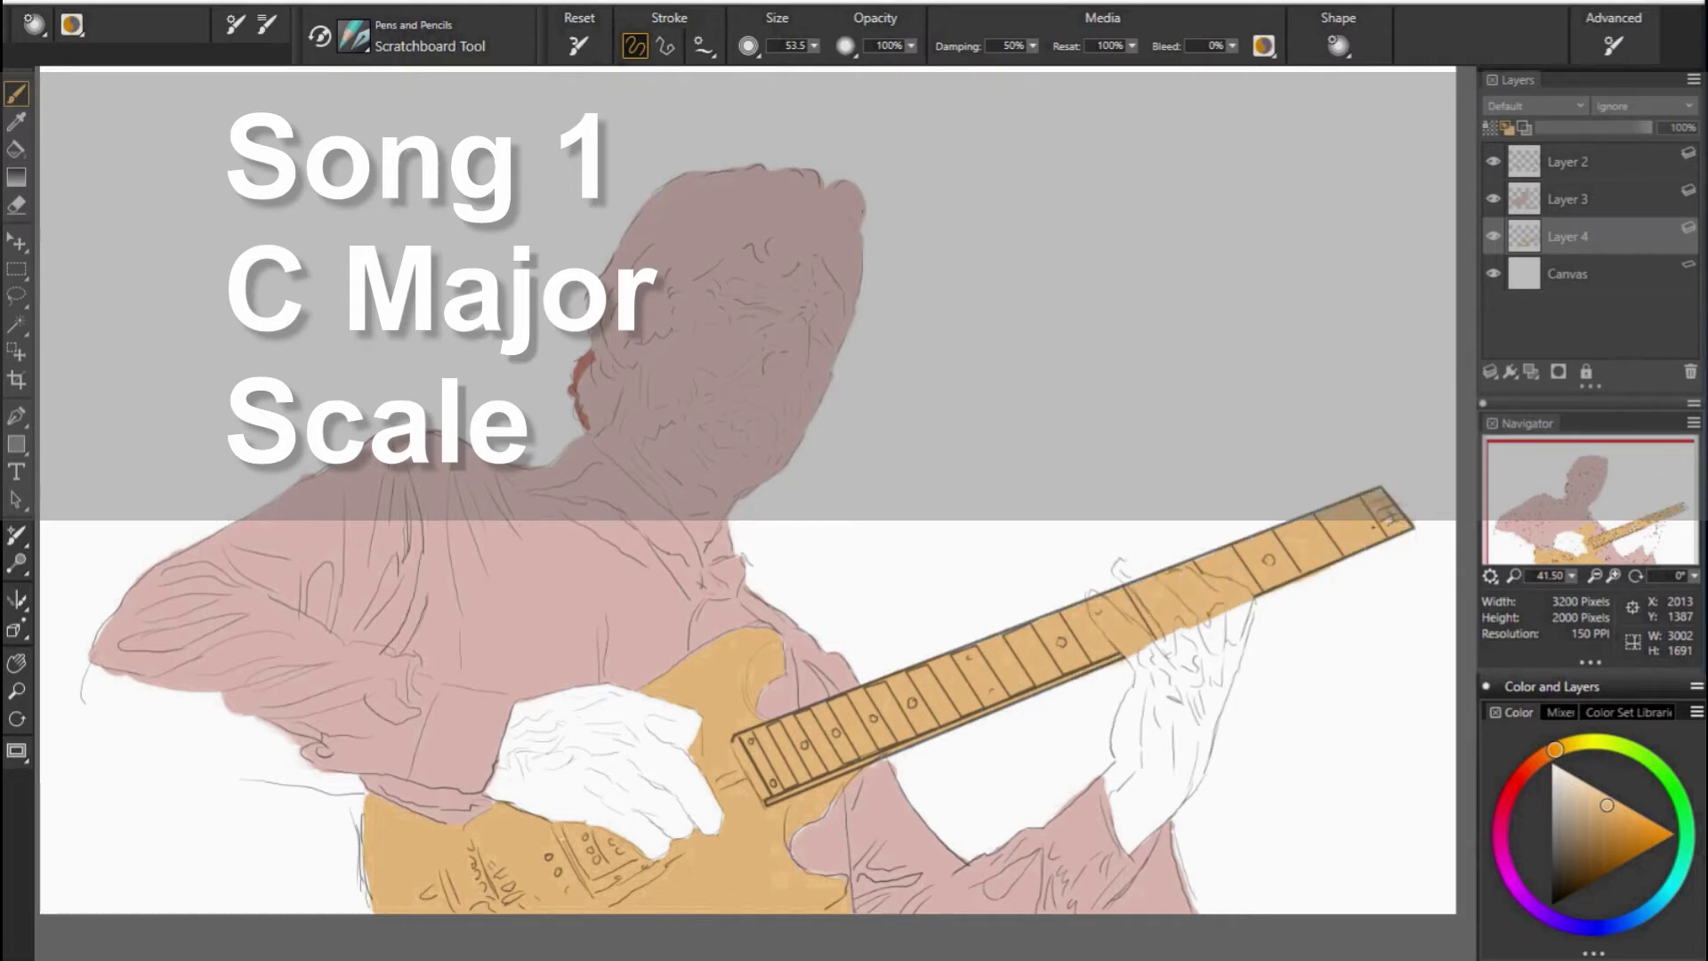
pyautogui.press('pageup')
# Erase stray orange near the fretting hand on the guitar paint layer.
pyautogui.keyDown('alt'); pyautogui.click(682, 568); pyautogui.keyUp('alt')
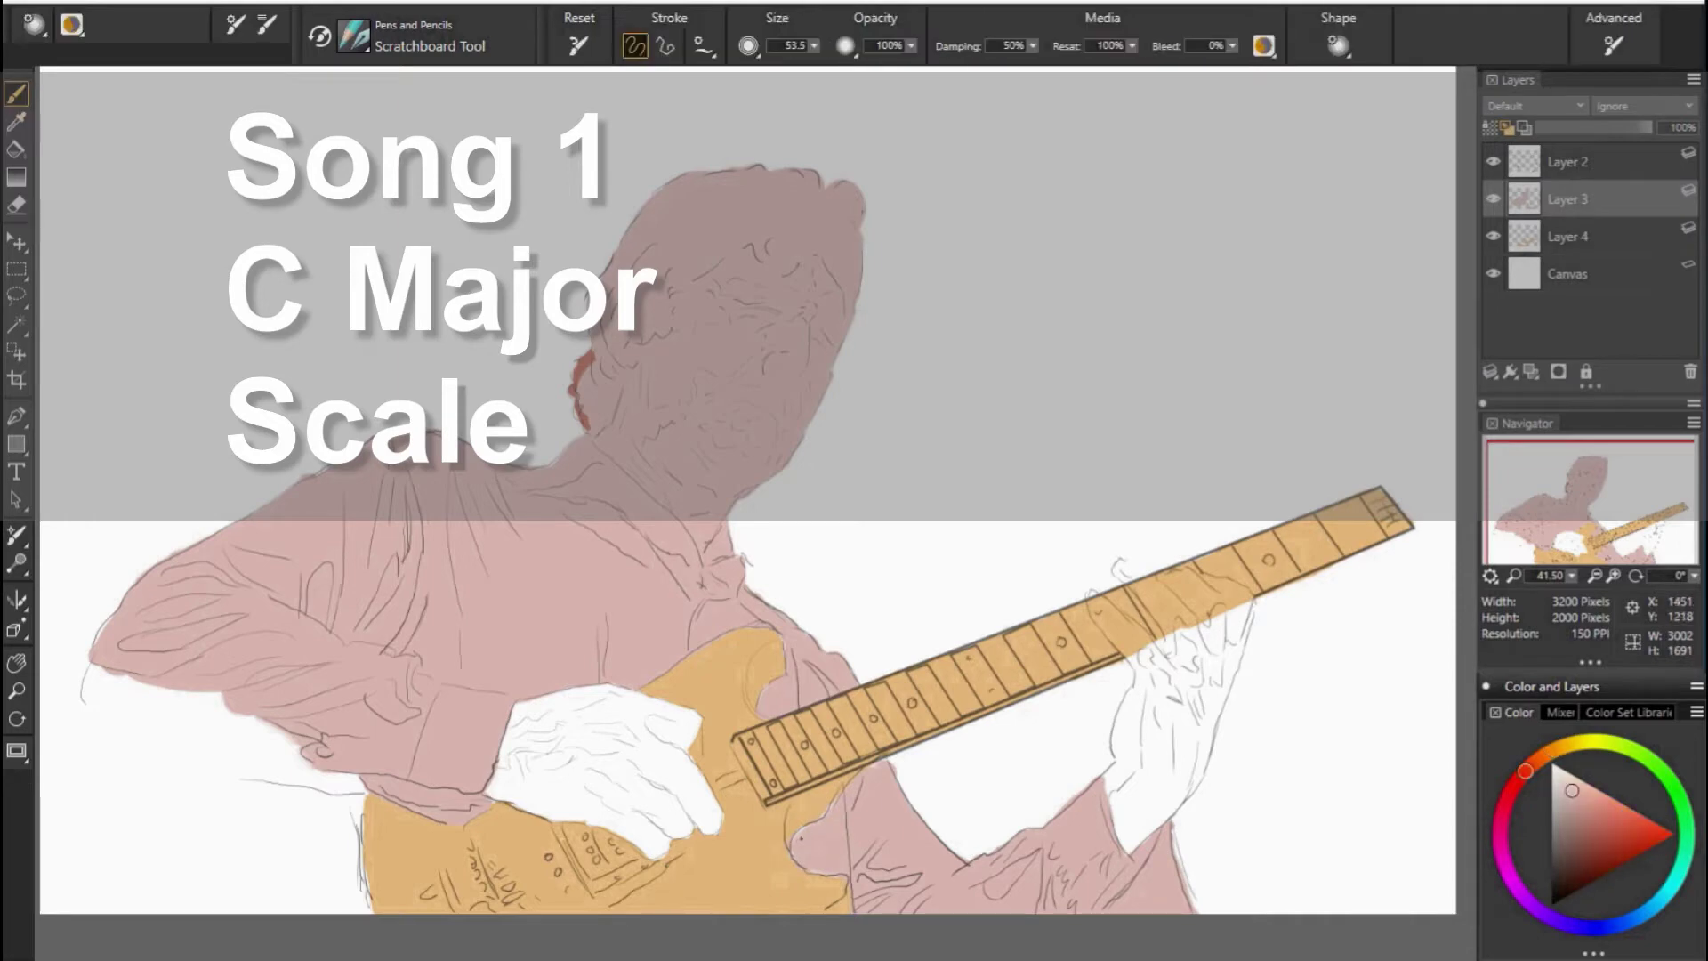
pyautogui.press('e')
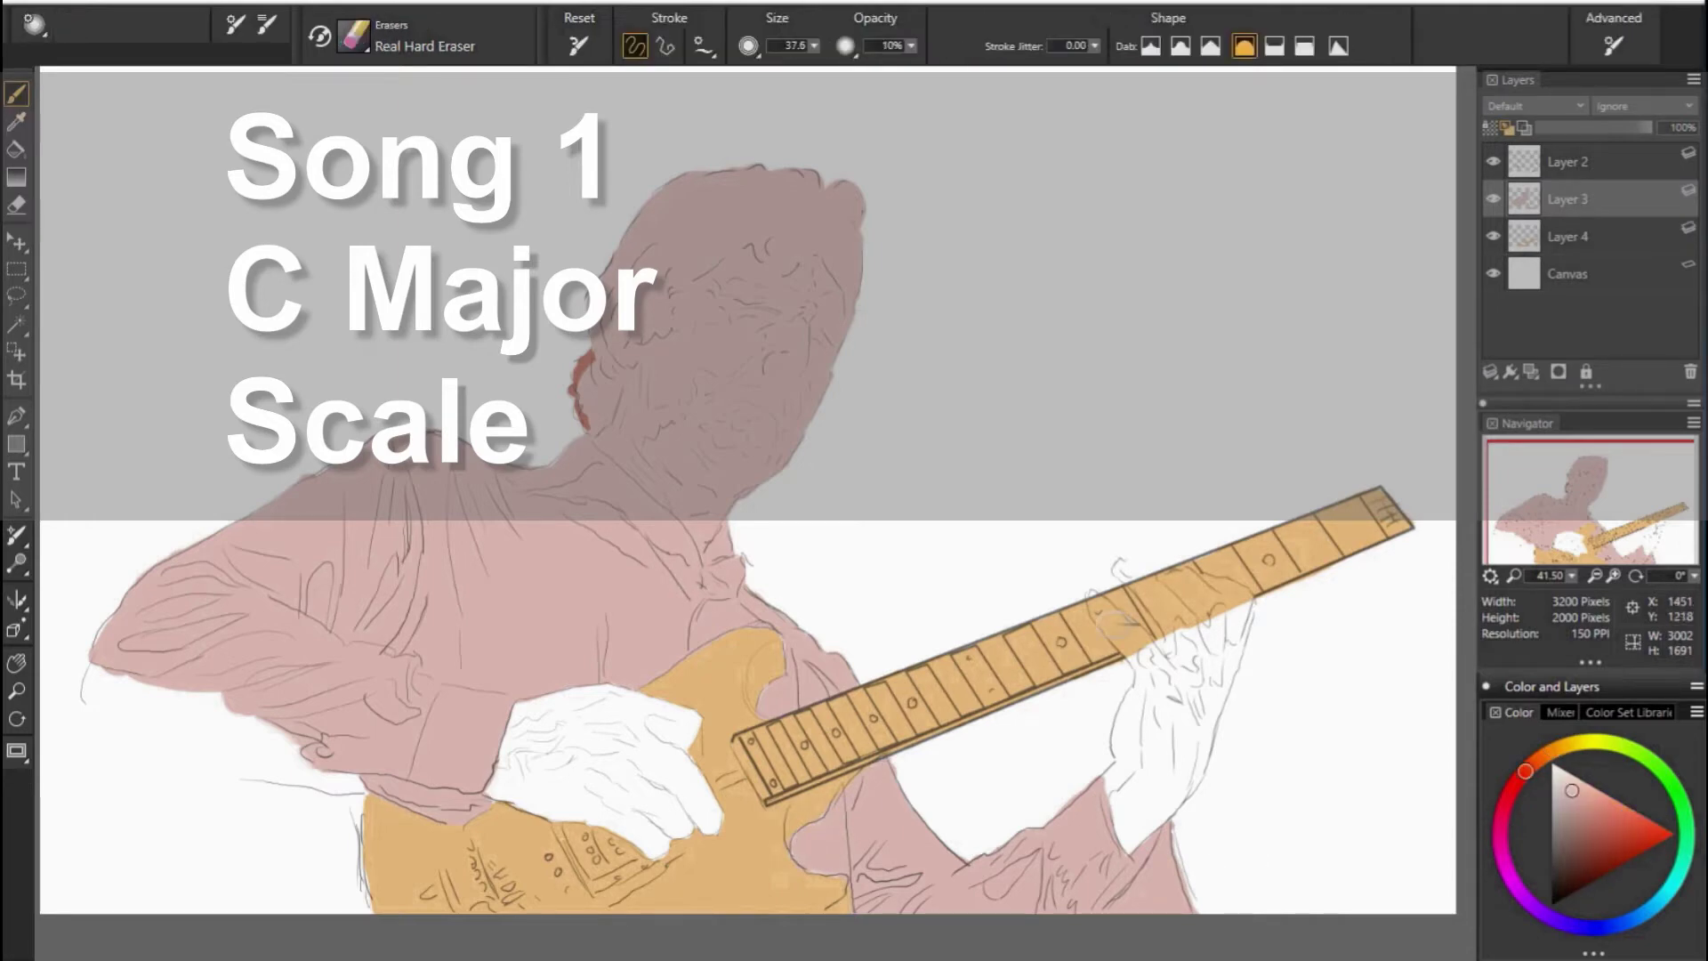
pyautogui.click(1565, 235)
pyautogui.moveTo(1095, 607)
pyautogui.mouseDown()
pyautogui.moveTo(1137, 642)
pyautogui.moveTo(1247, 605)
pyautogui.mouseUp()
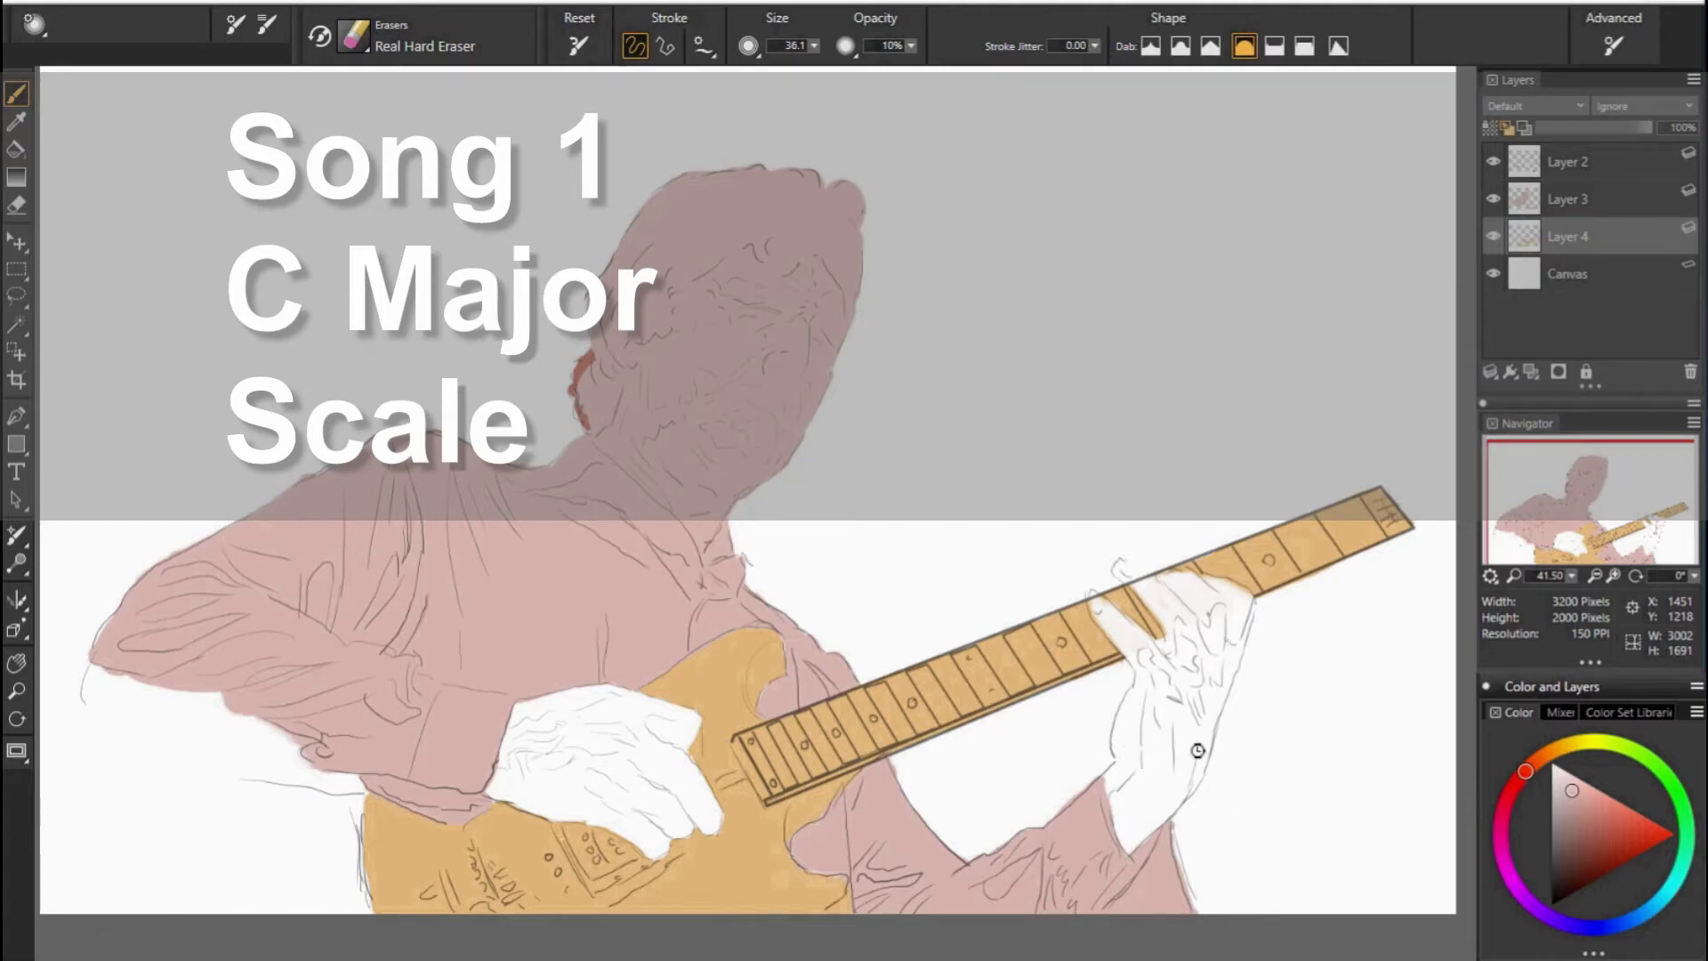
# On a new layer, paint the fretting hand, fingers and wrist red.
pyautogui.click(1530, 372)
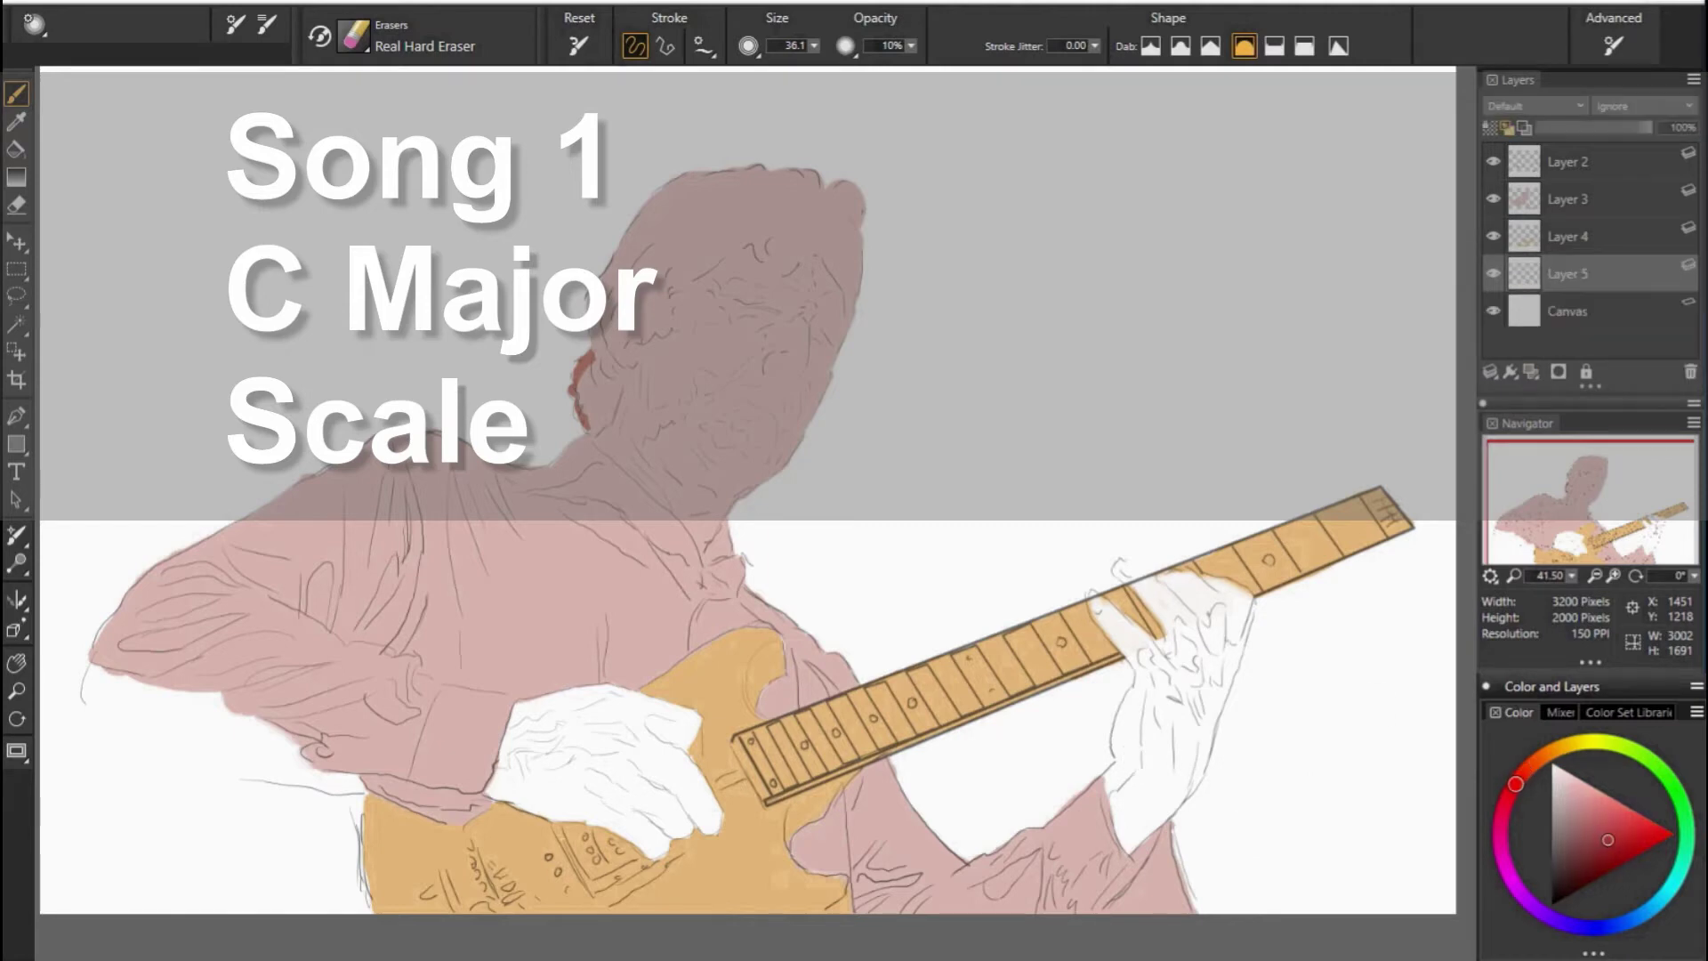
pyautogui.moveTo(1172, 669); pyautogui.dragTo(1148, 772)
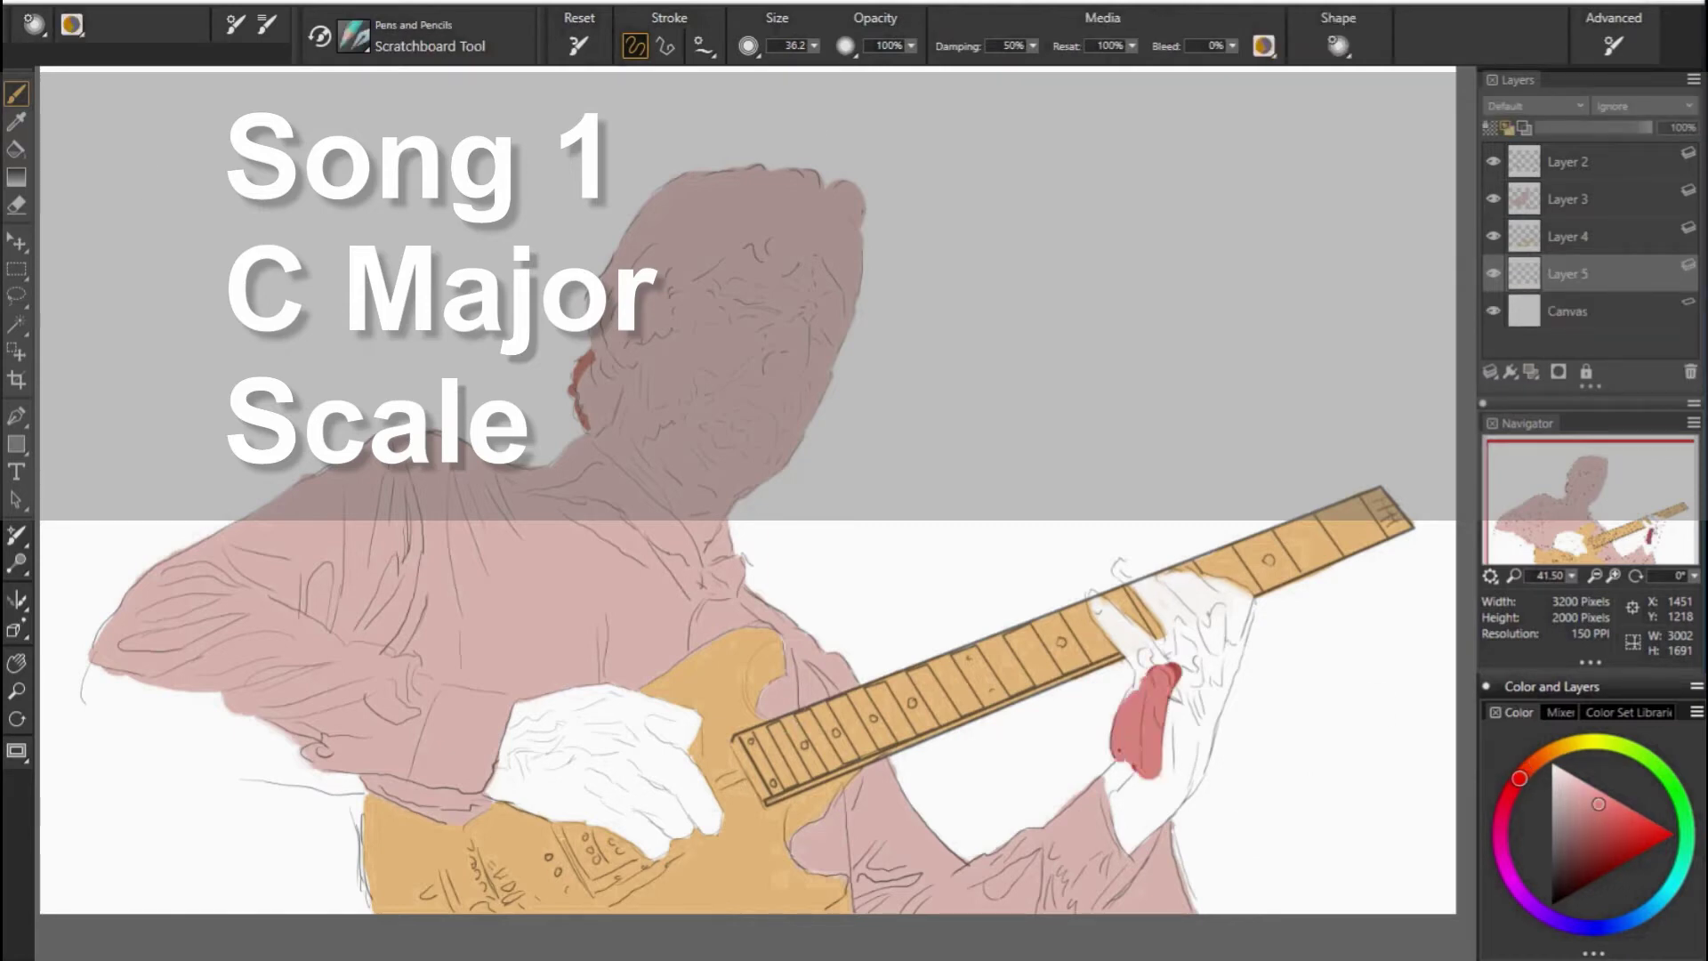
pyautogui.moveTo(1134, 680); pyautogui.dragTo(1116, 841)
pyautogui.moveTo(1148, 781); pyautogui.dragTo(1143, 832)
pyautogui.moveTo(1201, 738); pyautogui.dragTo(1134, 836)
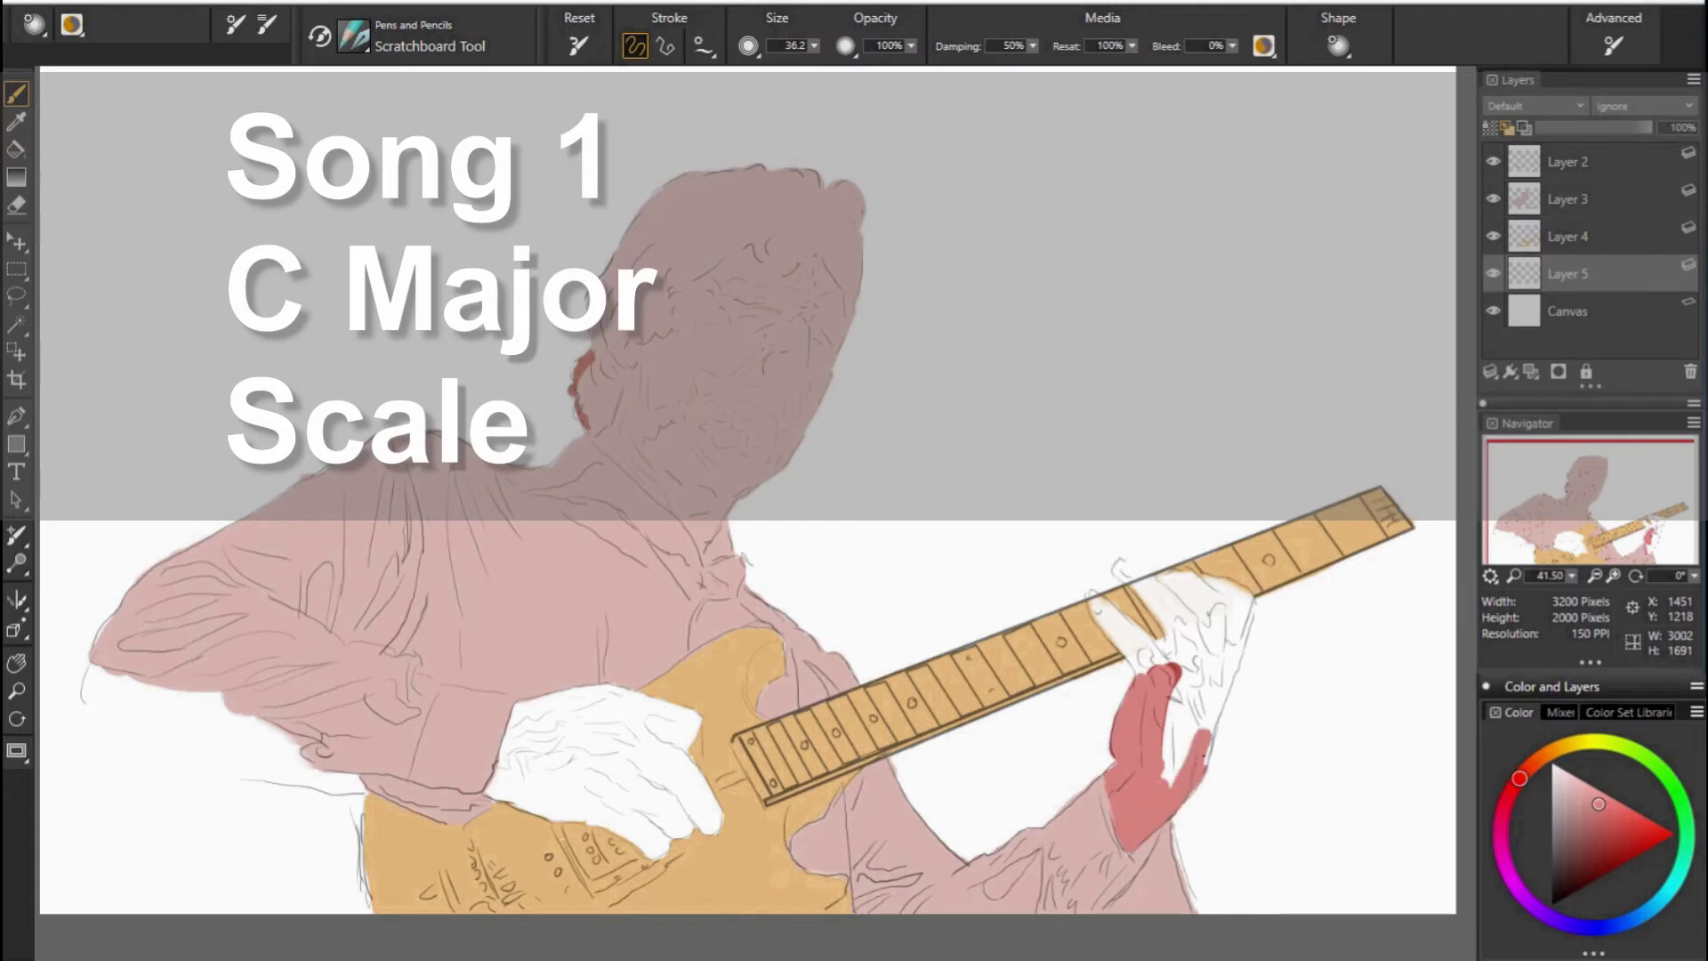
pyautogui.moveTo(1254, 598)
pyautogui.mouseDown()
pyautogui.moveTo(1202, 760)
pyautogui.moveTo(1228, 703)
pyautogui.mouseUp()
pyautogui.moveTo(1116, 562)
pyautogui.mouseDown()
pyautogui.moveTo(1183, 645)
pyautogui.moveTo(1176, 712)
pyautogui.mouseUp()
pyautogui.moveTo(1210, 622); pyautogui.dragTo(1161, 667)
pyautogui.moveTo(1156, 576); pyautogui.dragTo(1201, 649)
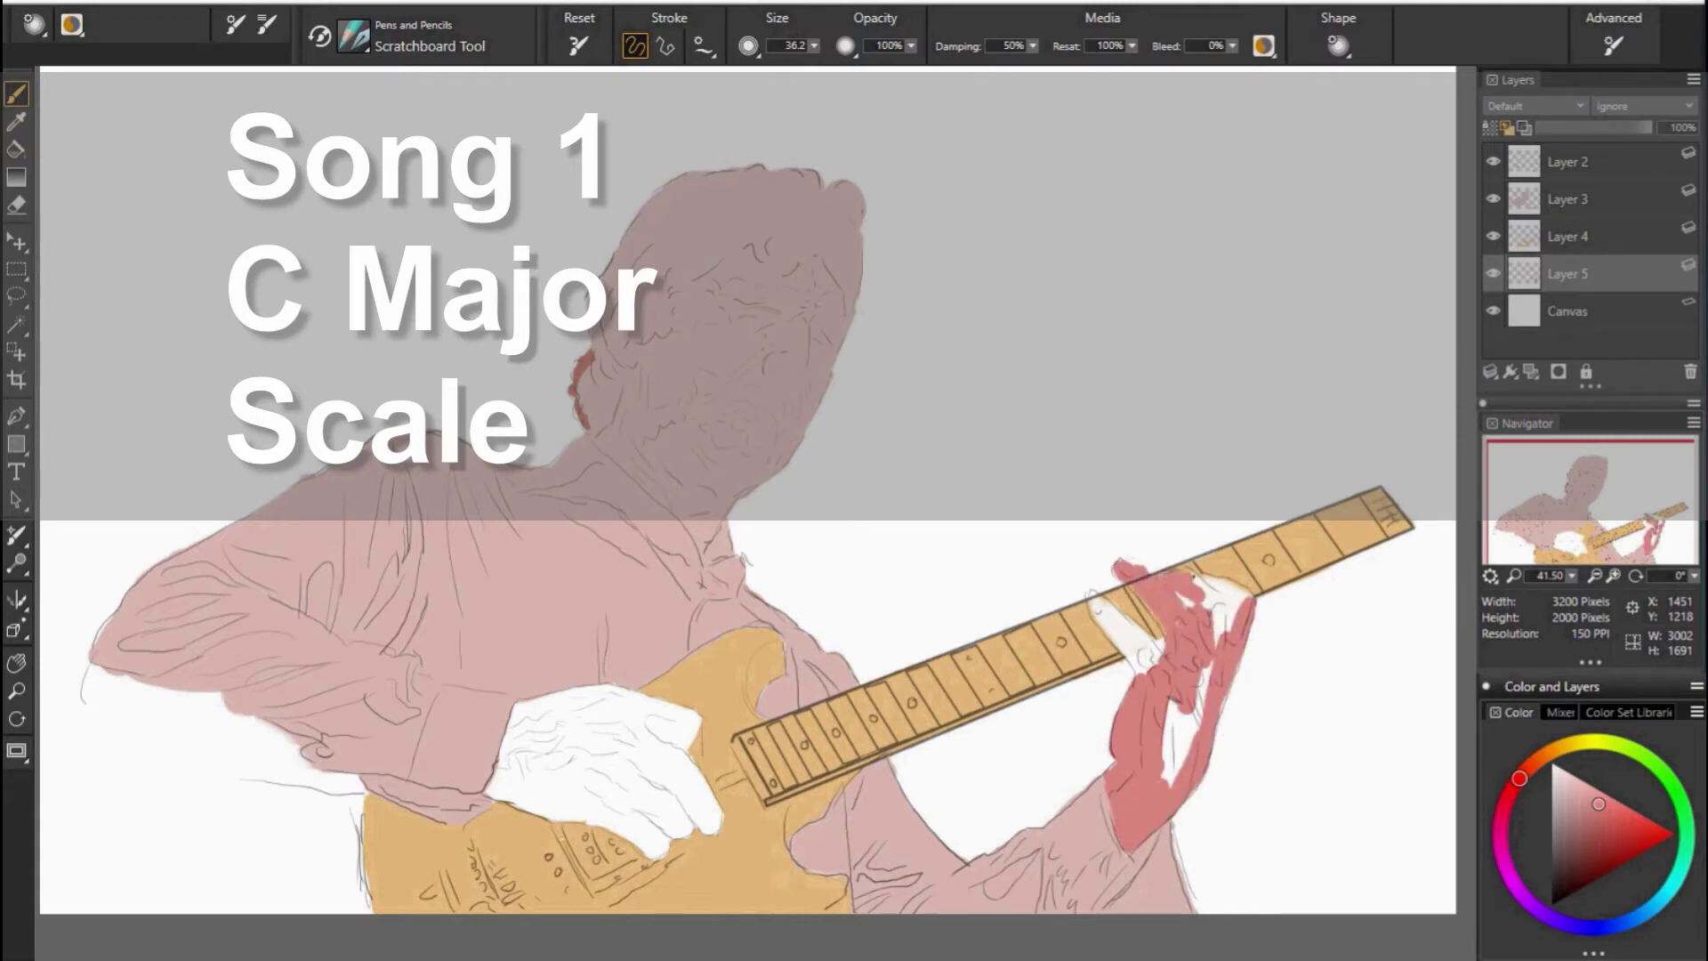
pyautogui.moveTo(1196, 578)
pyautogui.mouseDown()
pyautogui.moveTo(1241, 645)
pyautogui.moveTo(1167, 783)
pyautogui.mouseUp()
pyautogui.moveTo(1071, 578); pyautogui.dragTo(1156, 667)
# Paint the strumming hand red and briefly hide the line art to check coverage.
pyautogui.moveTo(499, 712); pyautogui.dragTo(570, 783)
pyautogui.moveTo(578, 702); pyautogui.dragTo(676, 801)
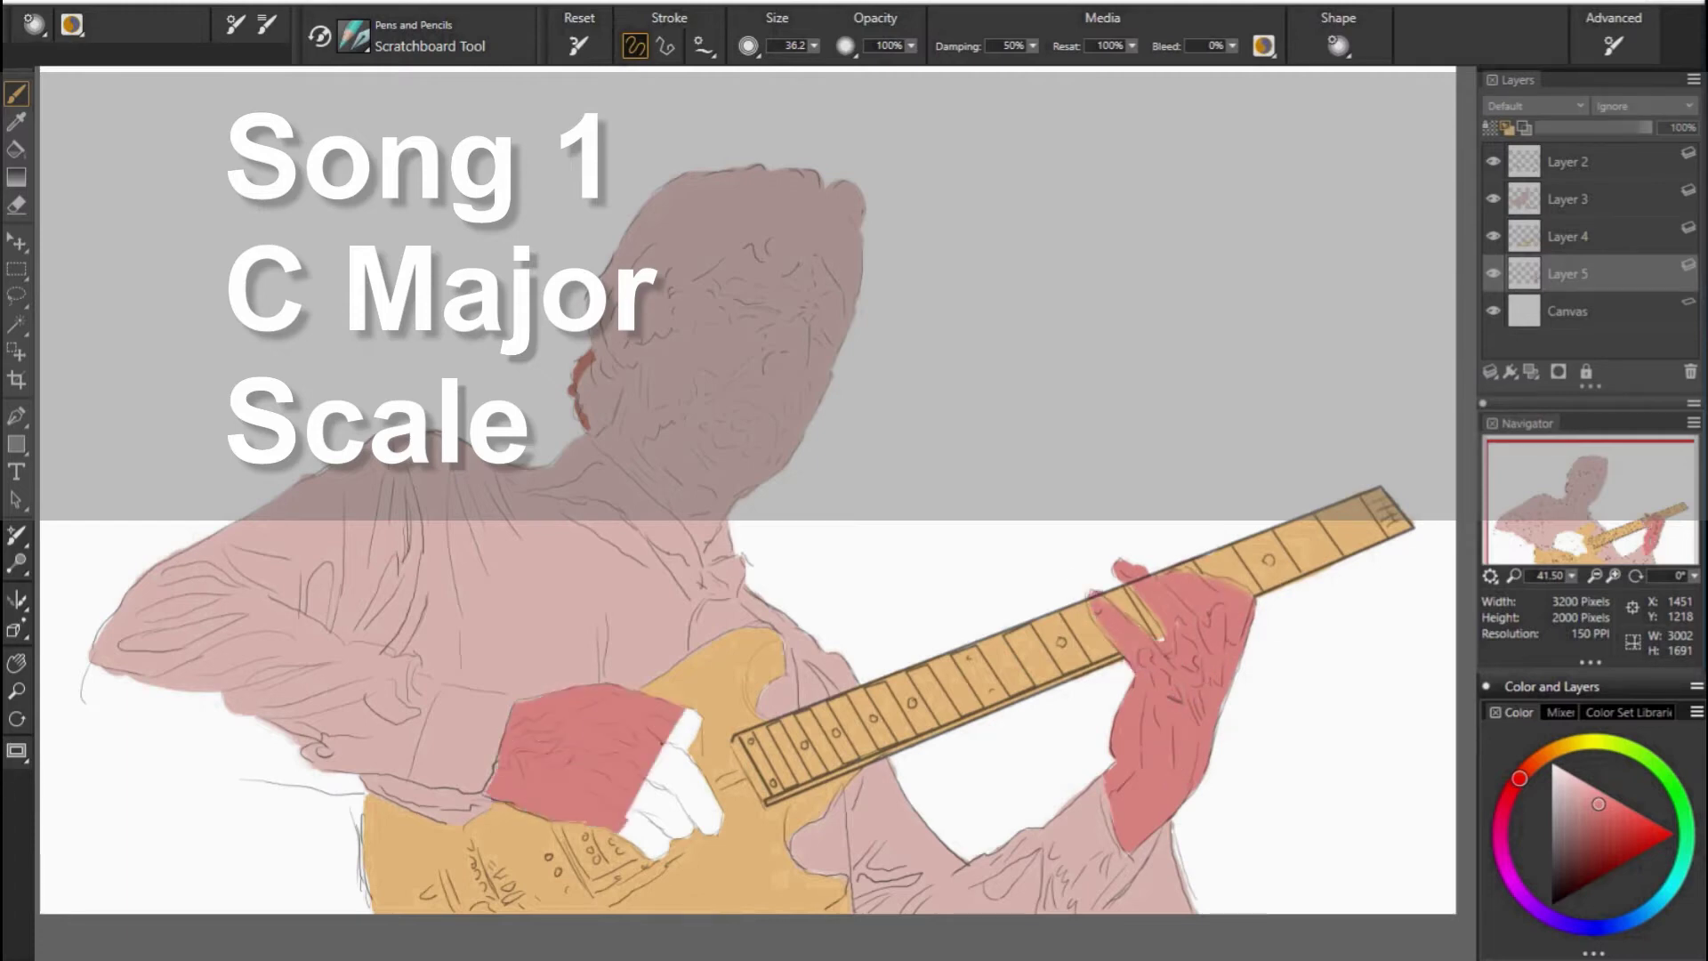
pyautogui.moveTo(640, 721)
pyautogui.mouseDown()
pyautogui.moveTo(703, 845)
pyautogui.moveTo(720, 832)
pyautogui.mouseUp()
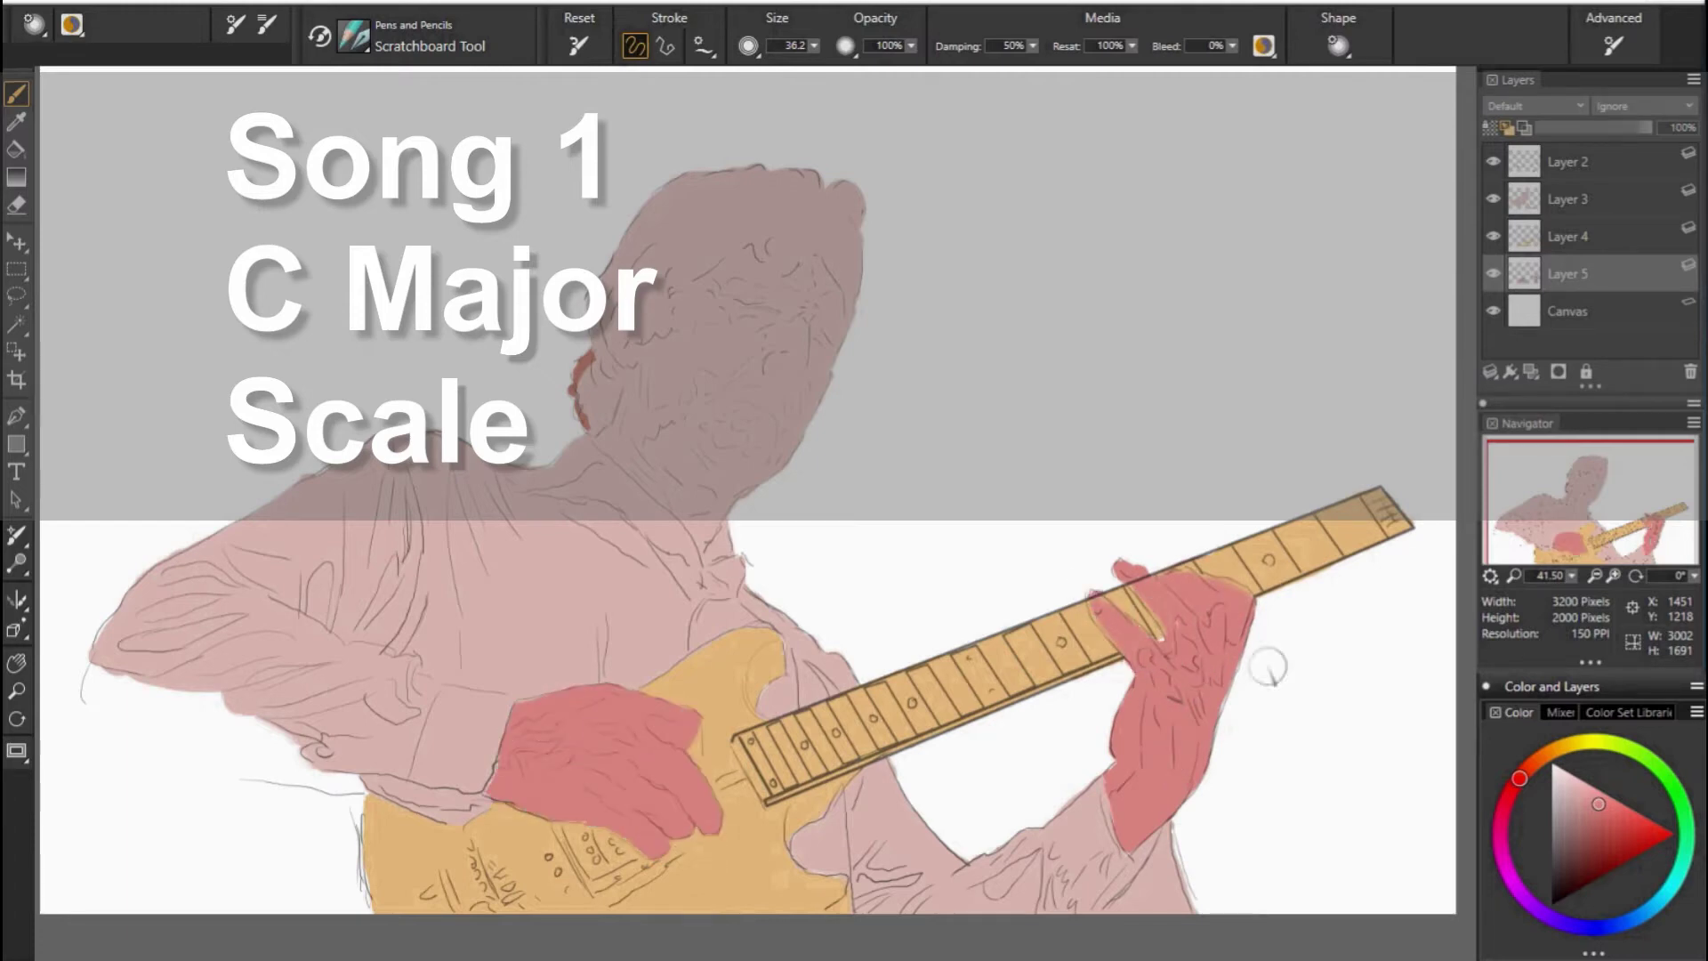
pyautogui.click(1494, 163)
pyautogui.click(1494, 163)
pyautogui.click(1502, 237)
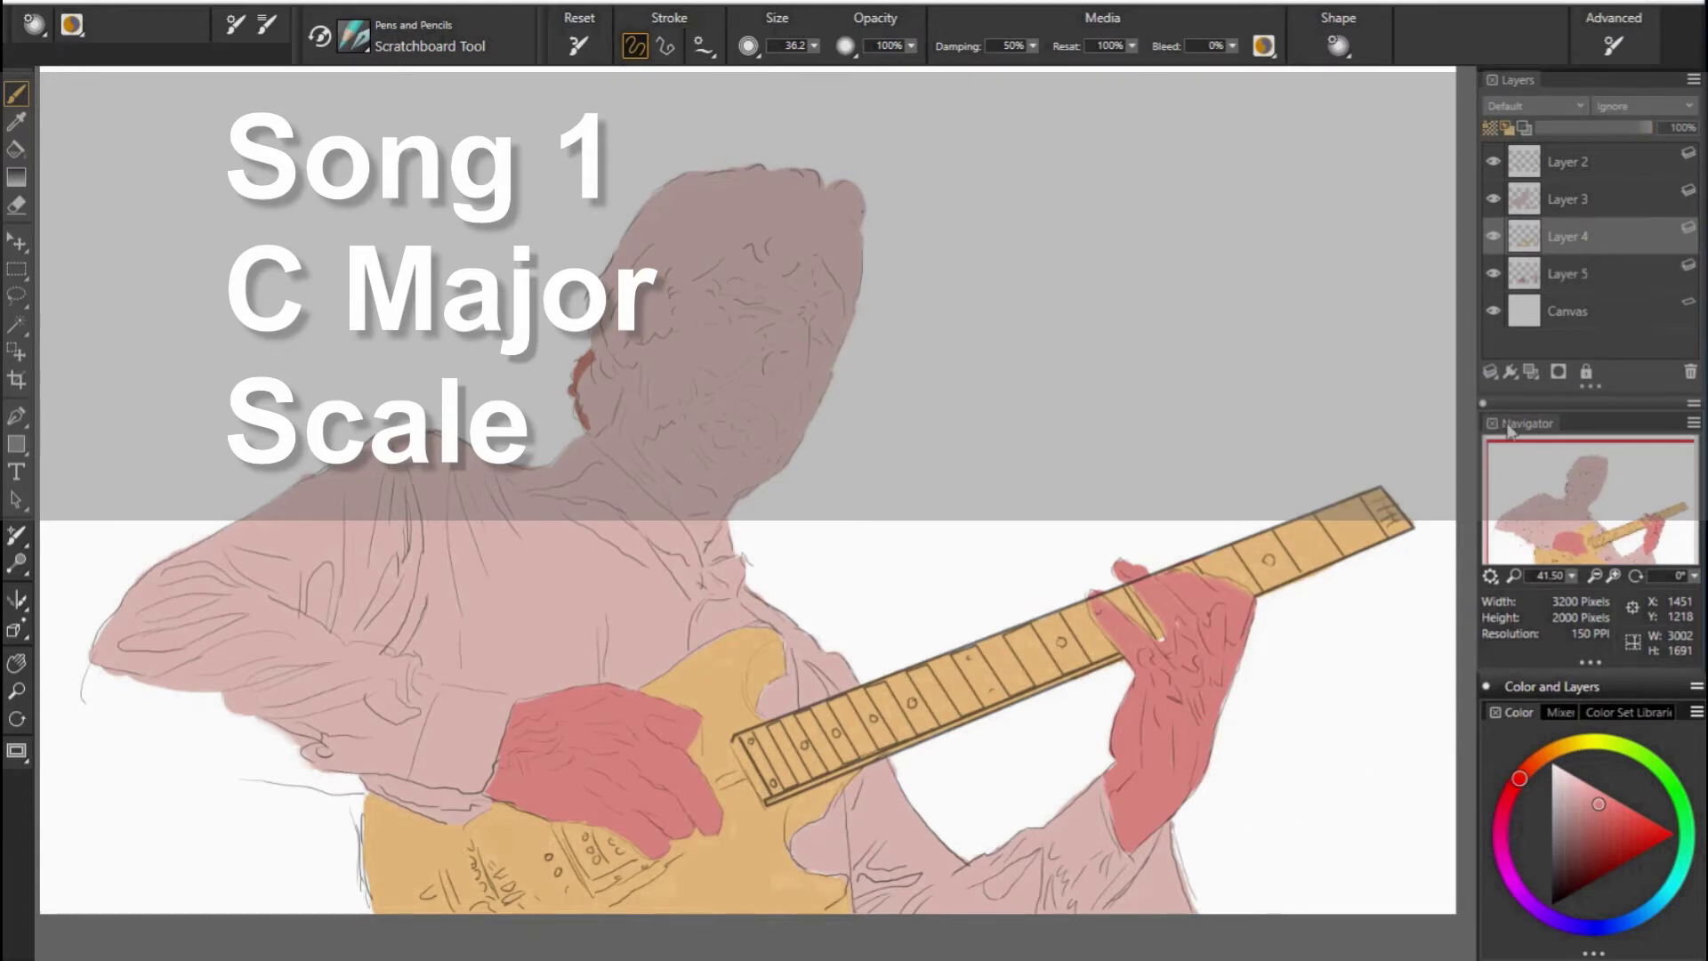
# Paint black into the dark shapes at the guitar's lower left.
pyautogui.click(1553, 896)
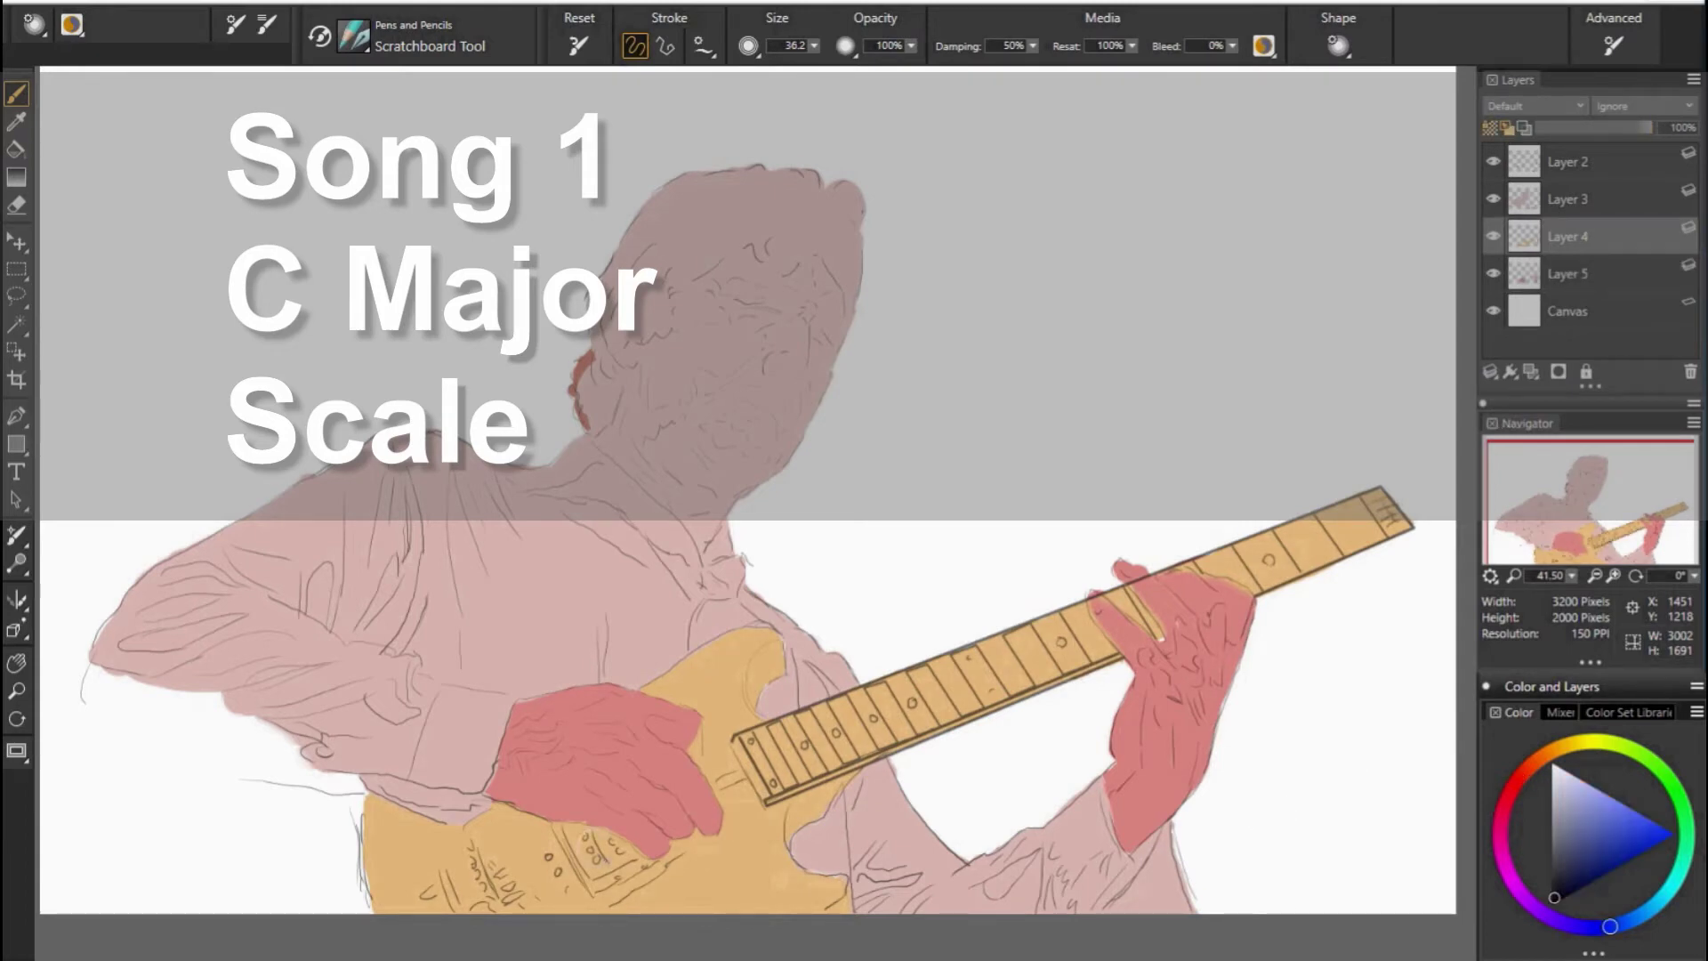
pyautogui.moveTo(458, 831)
pyautogui.mouseDown()
pyautogui.moveTo(515, 822)
pyautogui.moveTo(543, 841)
pyautogui.mouseUp()
pyautogui.moveTo(392, 800); pyautogui.dragTo(401, 907)
# Add black strokes on the lower guitar body and the area left of it.
pyautogui.moveTo(1609, 925); pyautogui.dragTo(1623, 922)
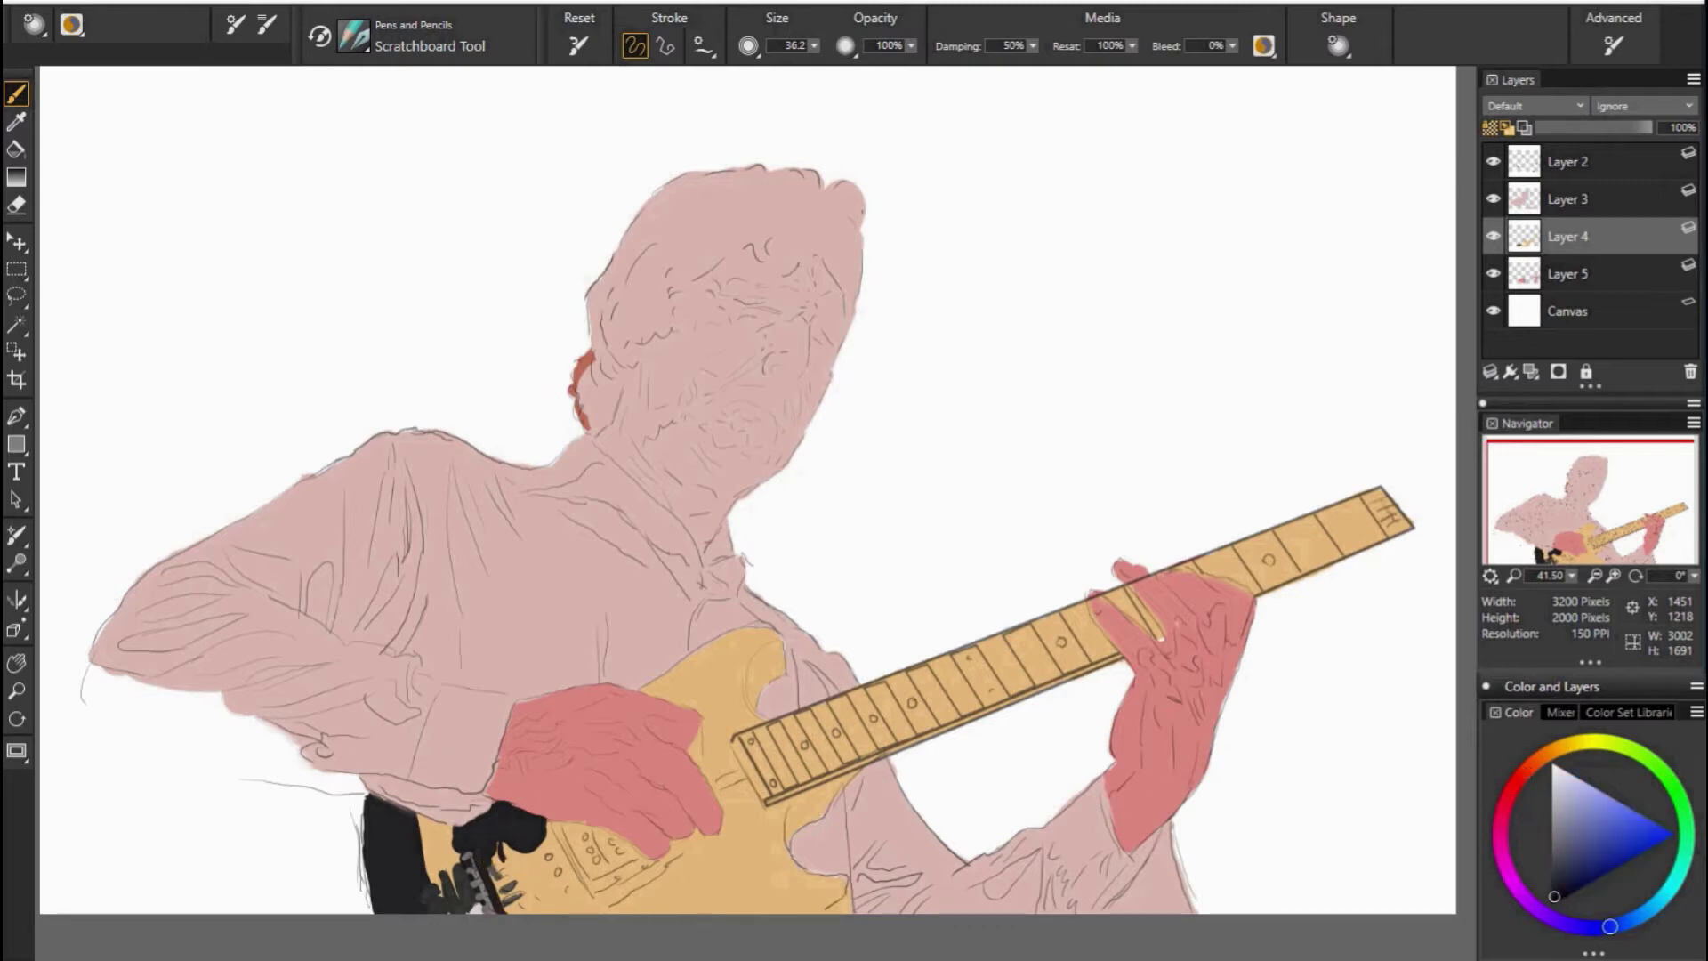
pyautogui.moveTo(516, 856); pyautogui.dragTo(547, 909)
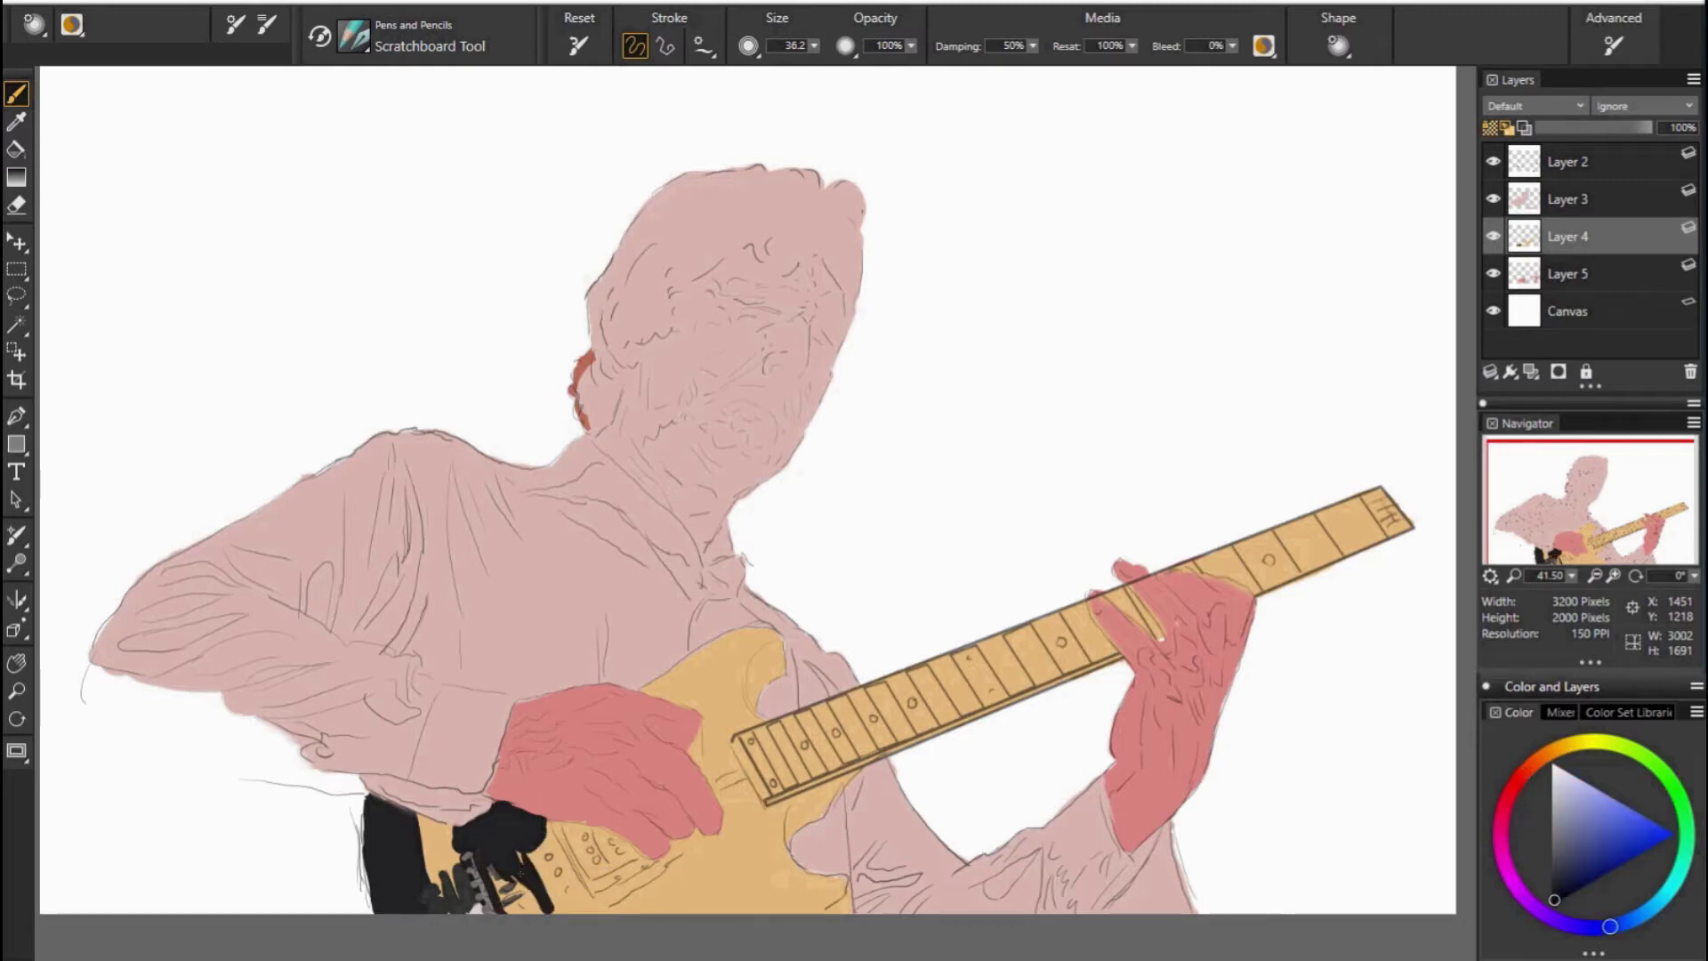
pyautogui.moveTo(418, 814)
pyautogui.mouseDown()
pyautogui.moveTo(436, 867)
pyautogui.moveTo(460, 880)
pyautogui.mouseUp()
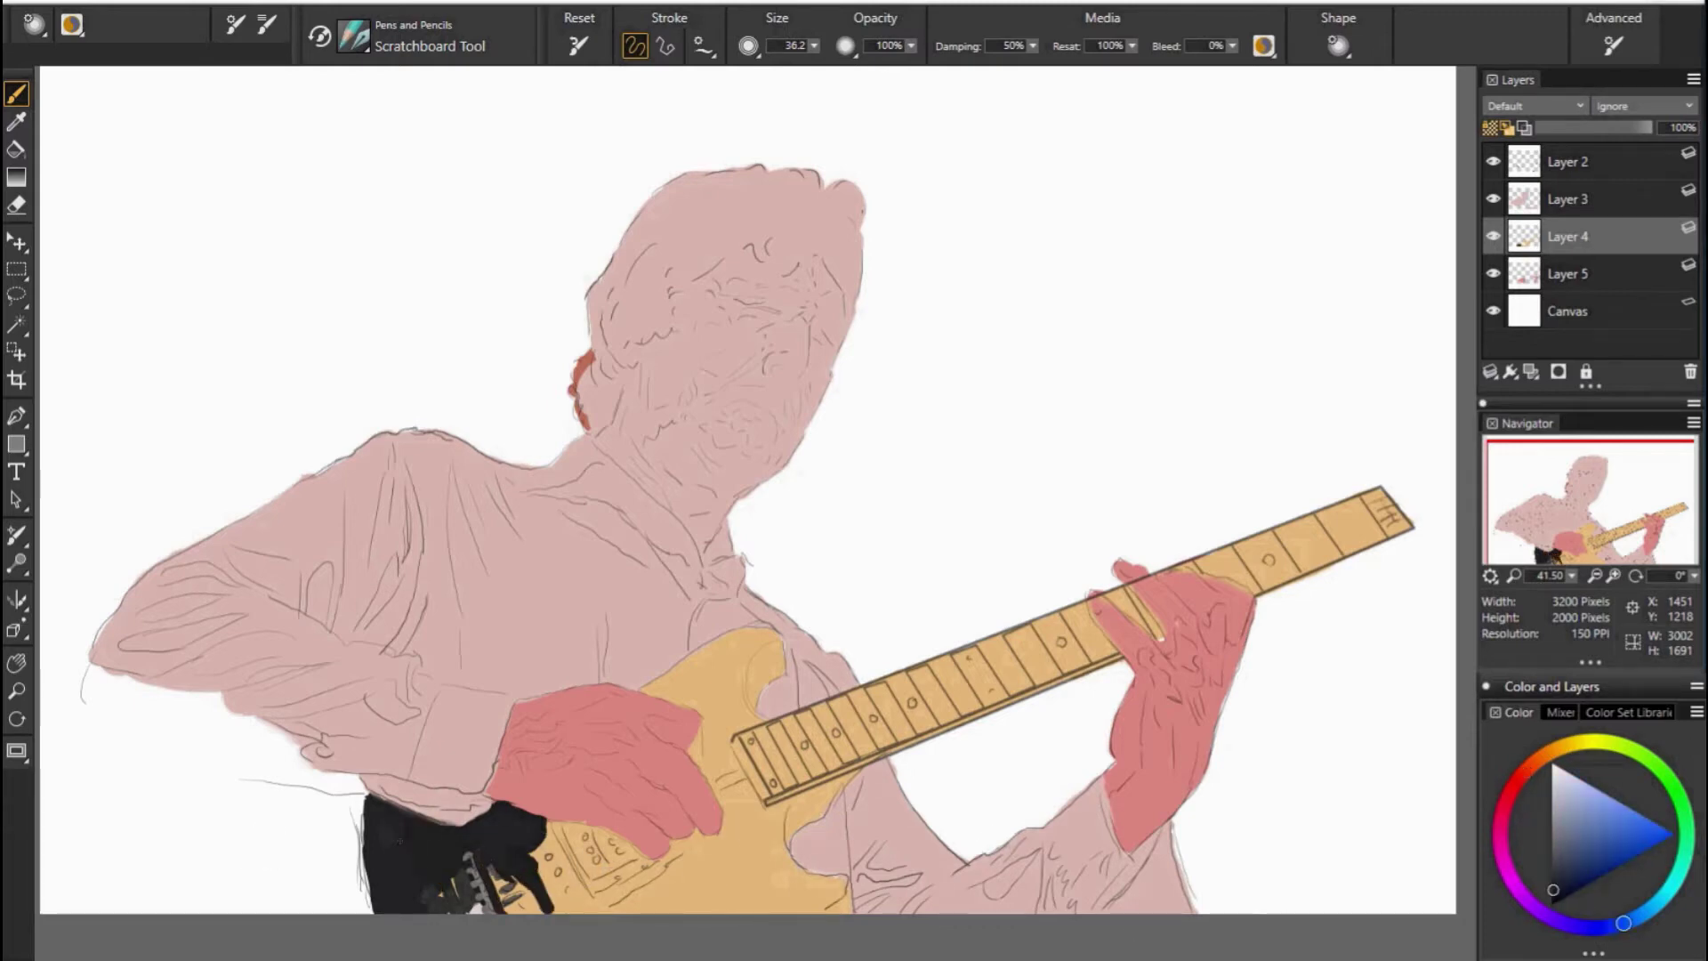
pyautogui.click(1594, 928)
pyautogui.moveTo(569, 826); pyautogui.dragTo(585, 867)
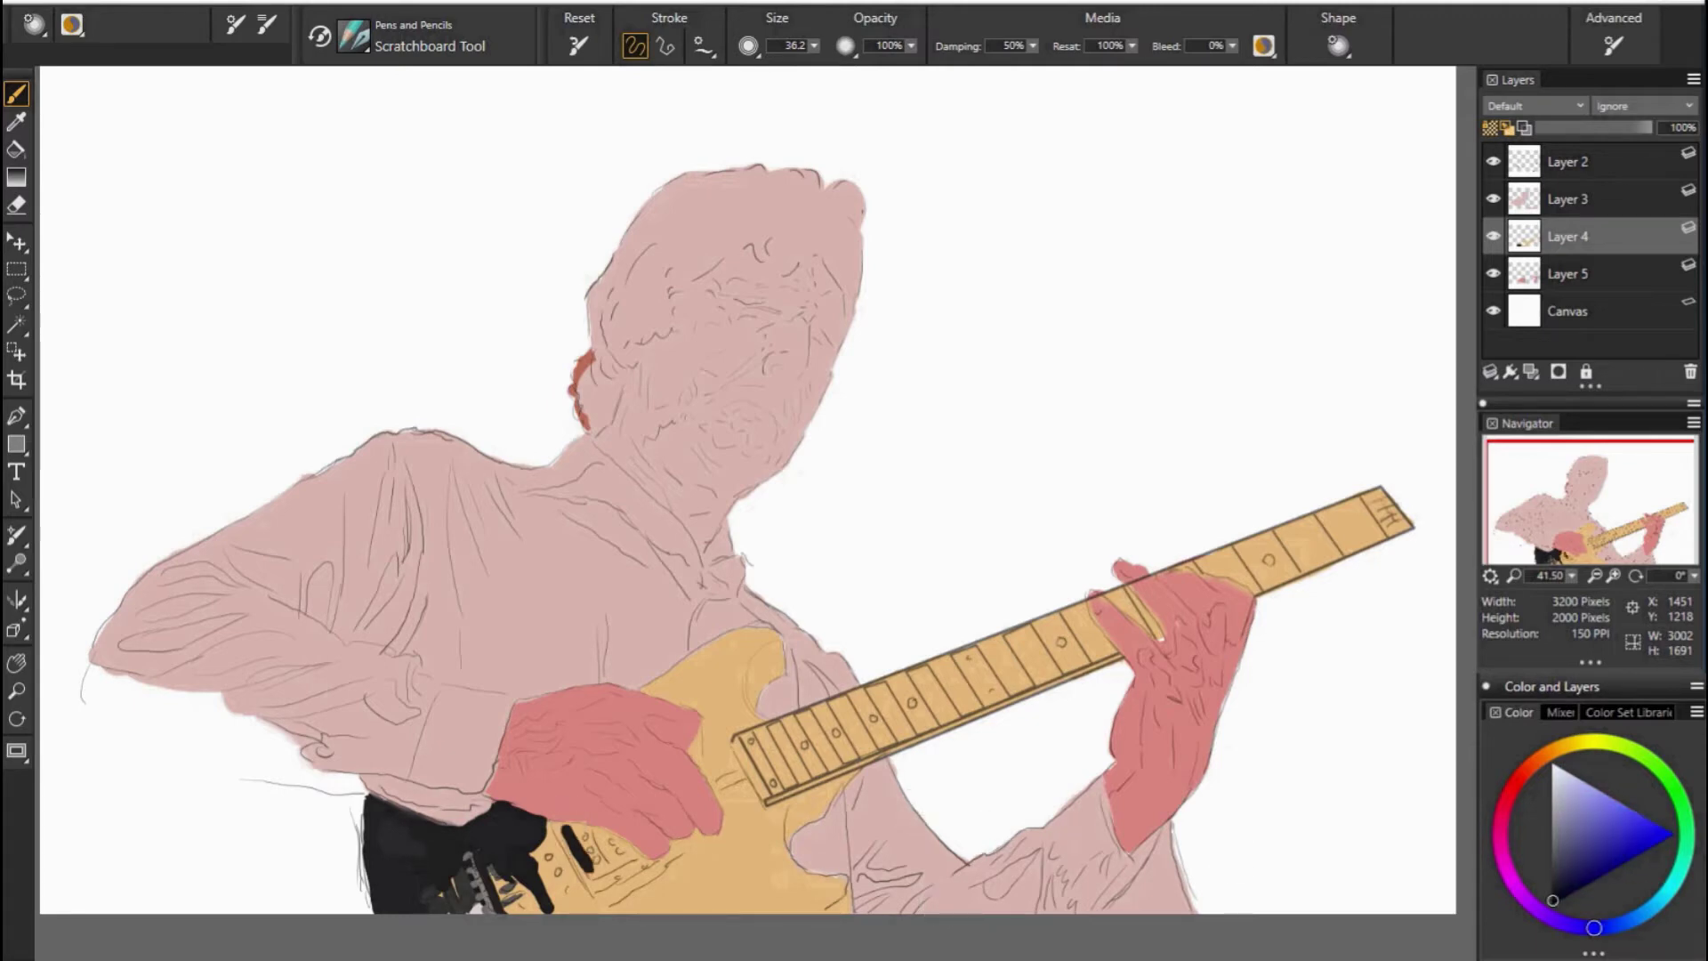
# Sample a dark orange-brown and paint a dark brown stroke on the guitar body.
pyautogui.keyDown('alt'); pyautogui.click(917, 805); pyautogui.keyUp('alt')
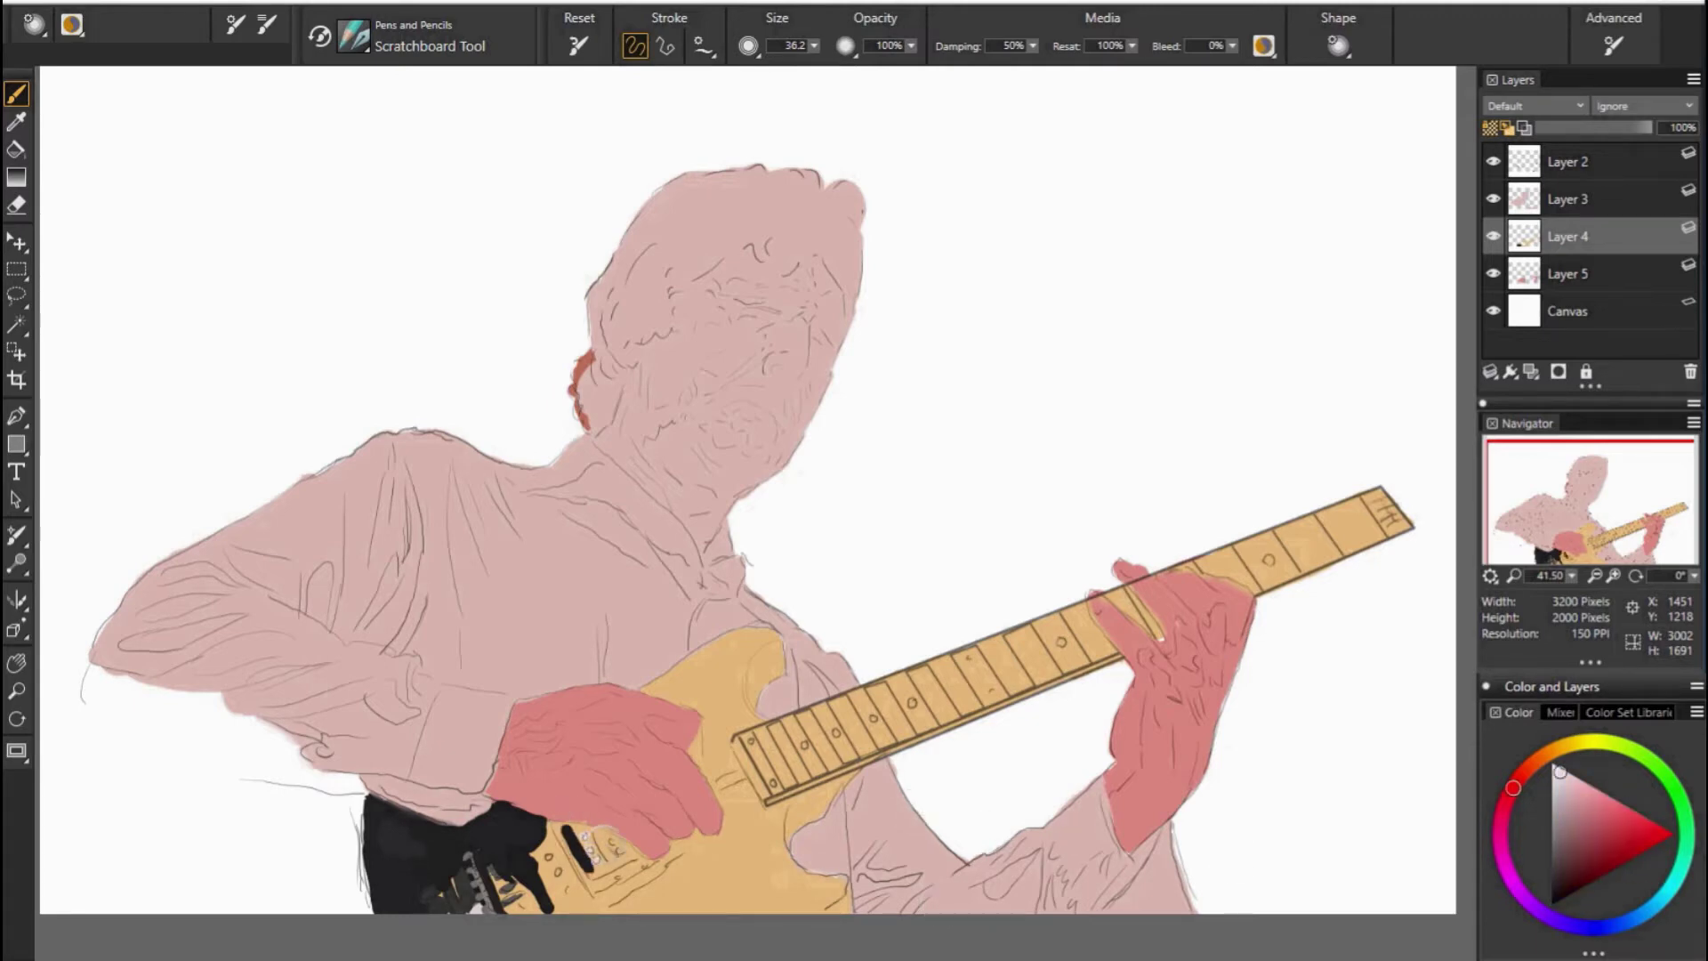
pyautogui.keyDown('alt'); pyautogui.click(583, 850); pyautogui.keyUp('alt')
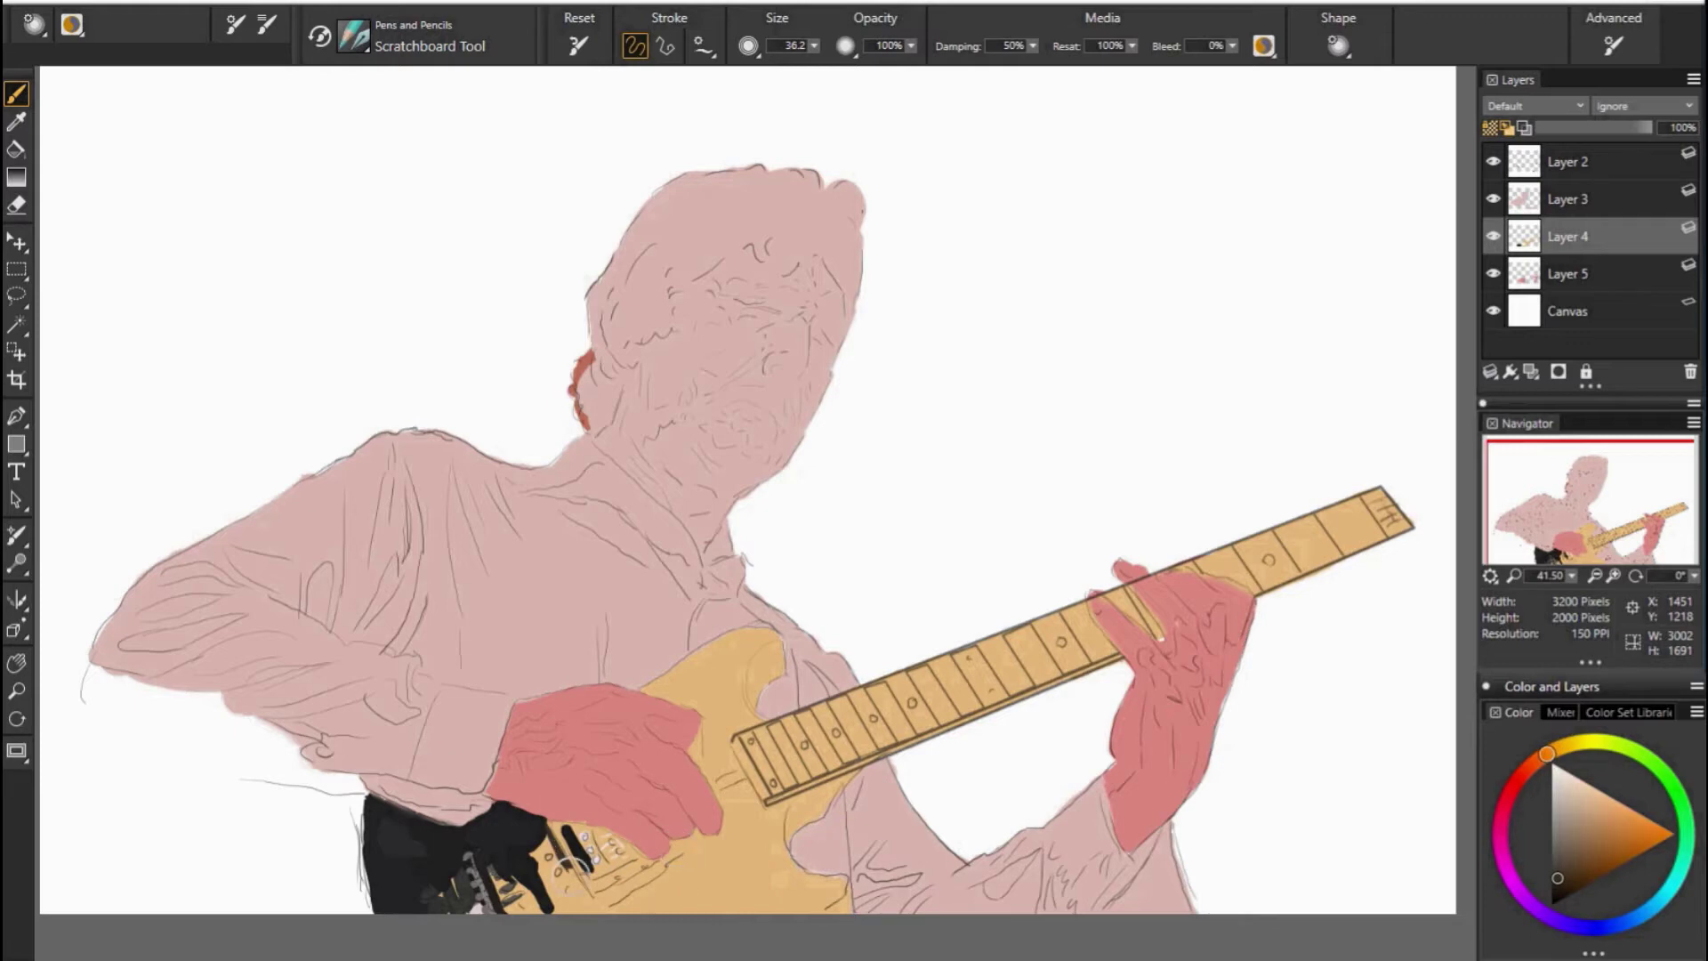
pyautogui.moveTo(593, 872)
pyautogui.mouseDown()
pyautogui.moveTo(625, 884)
pyautogui.moveTo(660, 860)
pyautogui.mouseUp()
pyautogui.keyDown('alt'); pyautogui.click(1130, 854); pyautogui.keyUp('alt')
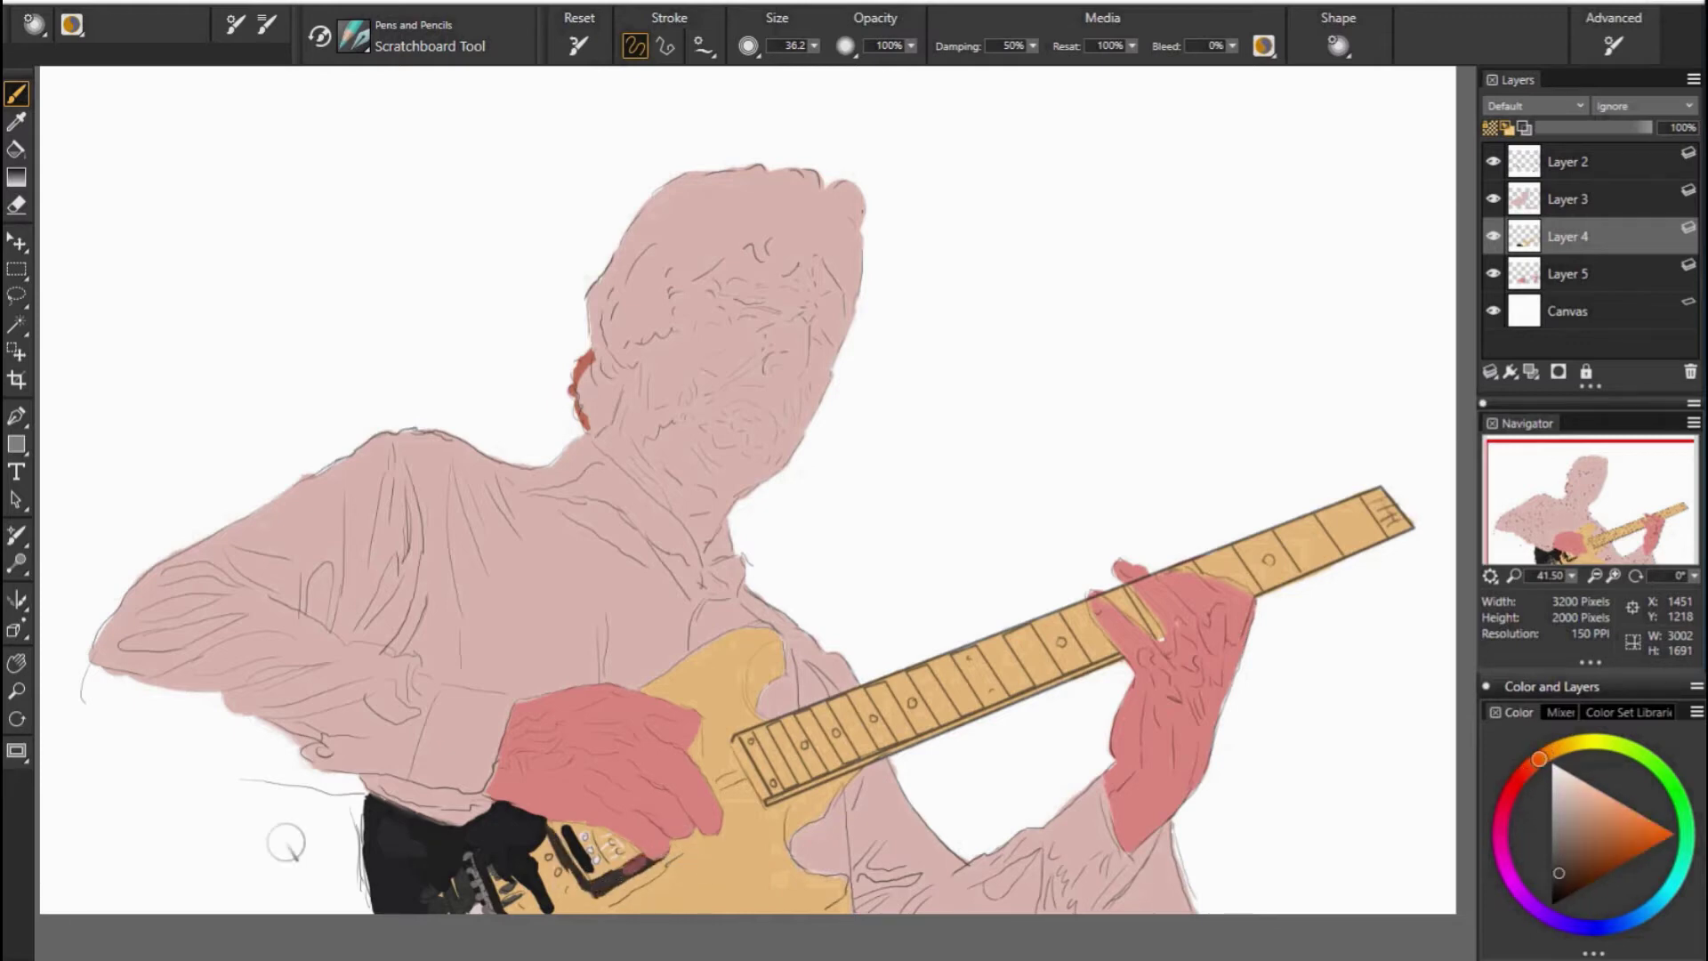
# Try several dark tones, then paint light cyan-blue saddle details on the bridge plate.
pyautogui.keyDown('alt'); pyautogui.click(392, 845); pyautogui.keyUp('alt')
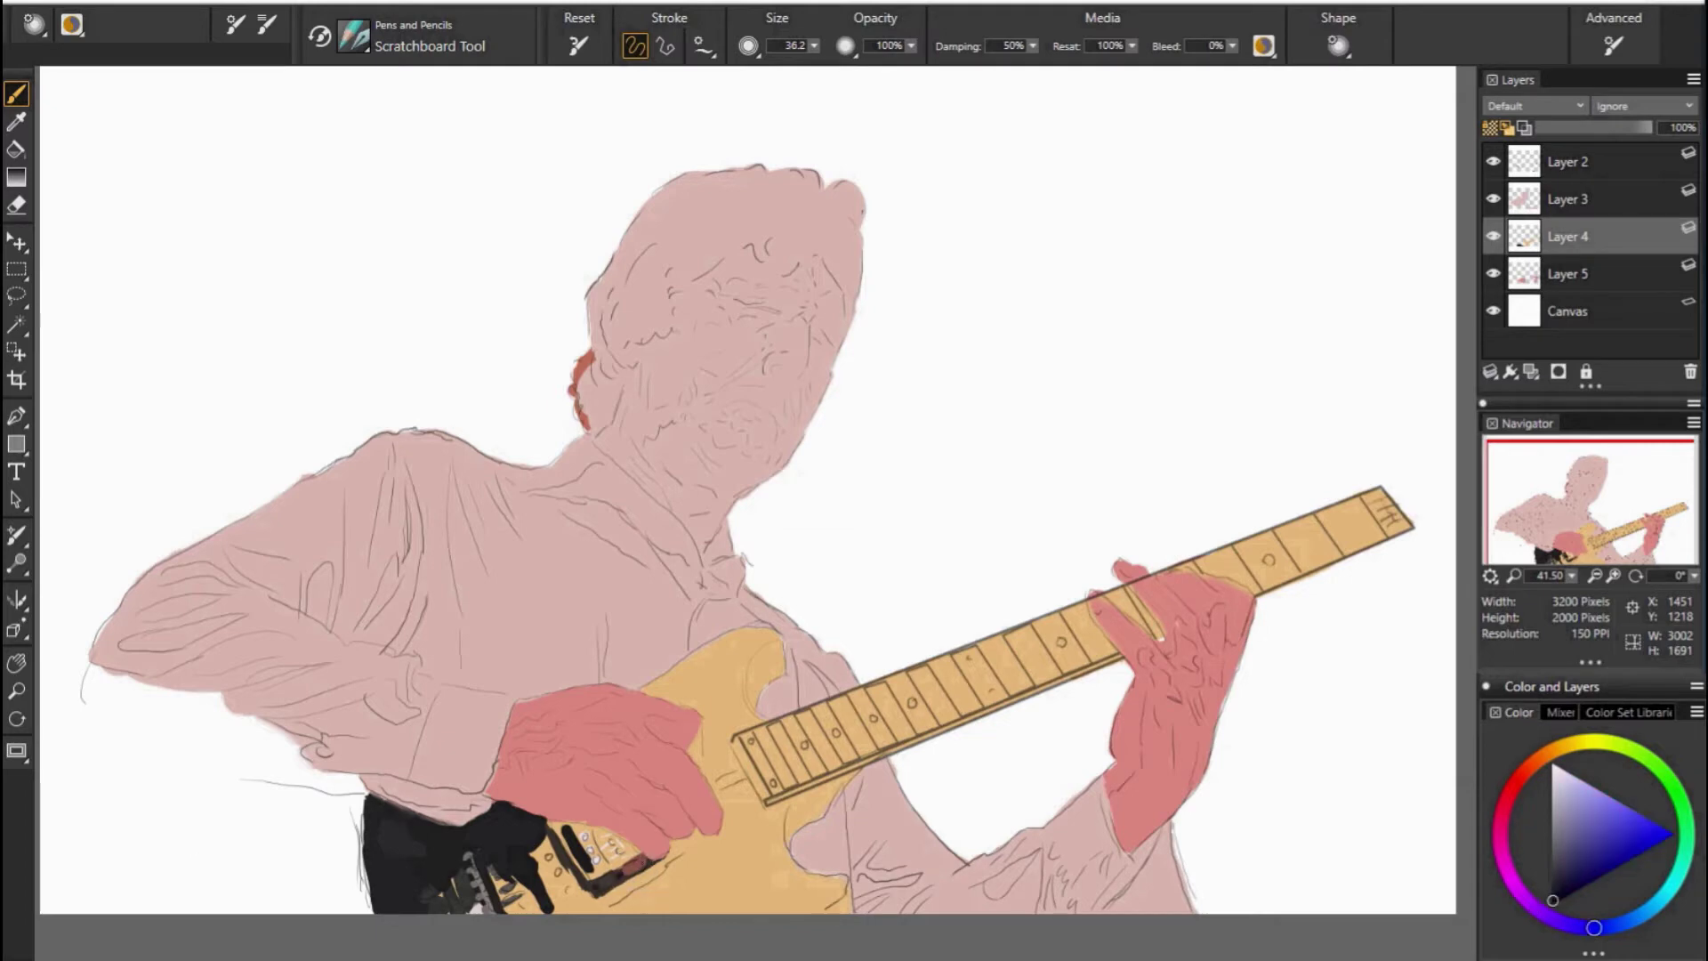
pyautogui.keyDown('alt'); pyautogui.click(574, 845); pyautogui.keyUp('alt')
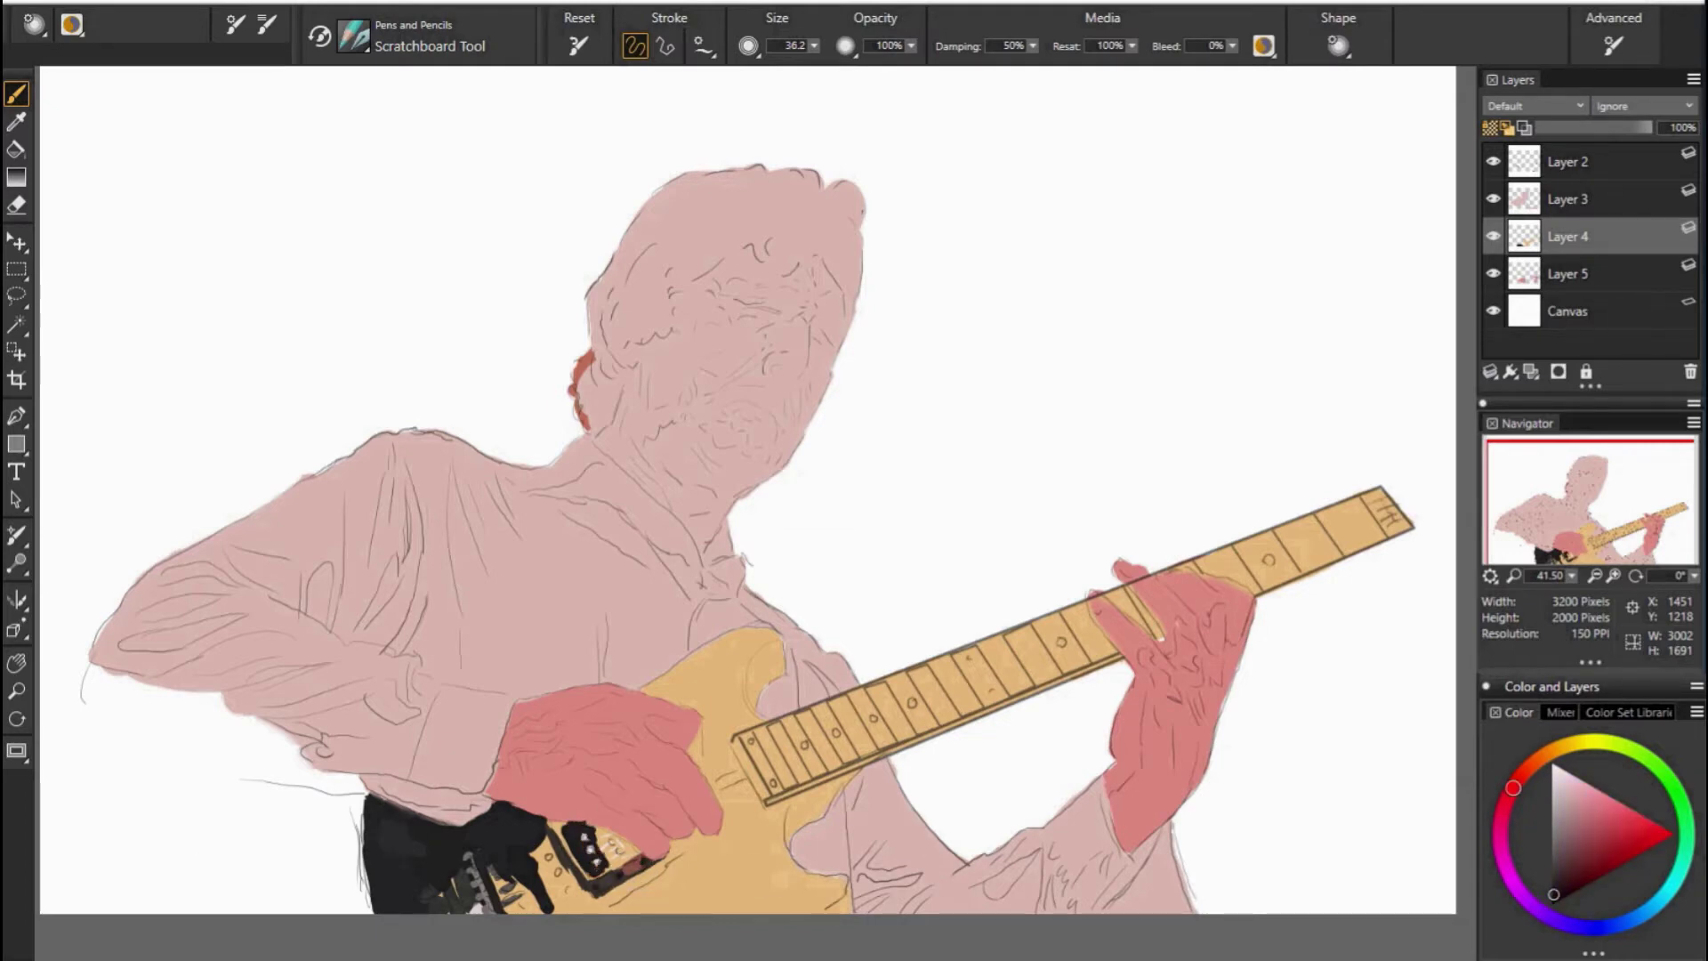
pyautogui.keyDown('alt'); pyautogui.click(582, 845); pyautogui.keyUp('alt')
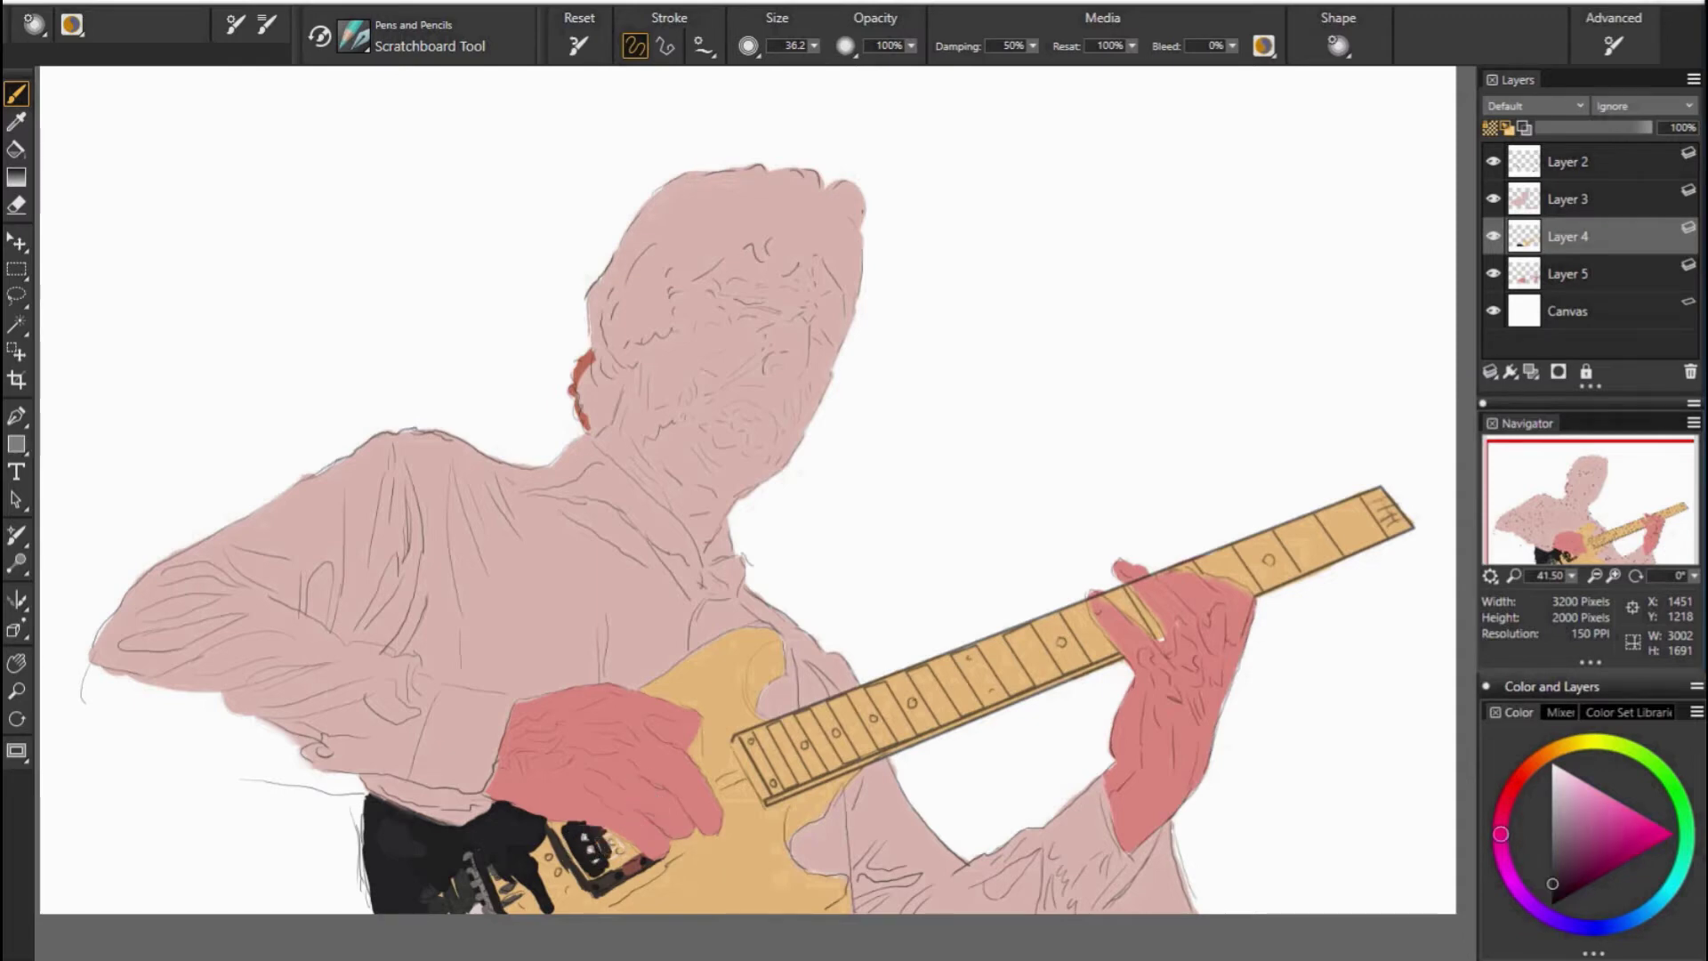
pyautogui.keyDown('alt'); pyautogui.click(596, 843); pyautogui.keyUp('alt')
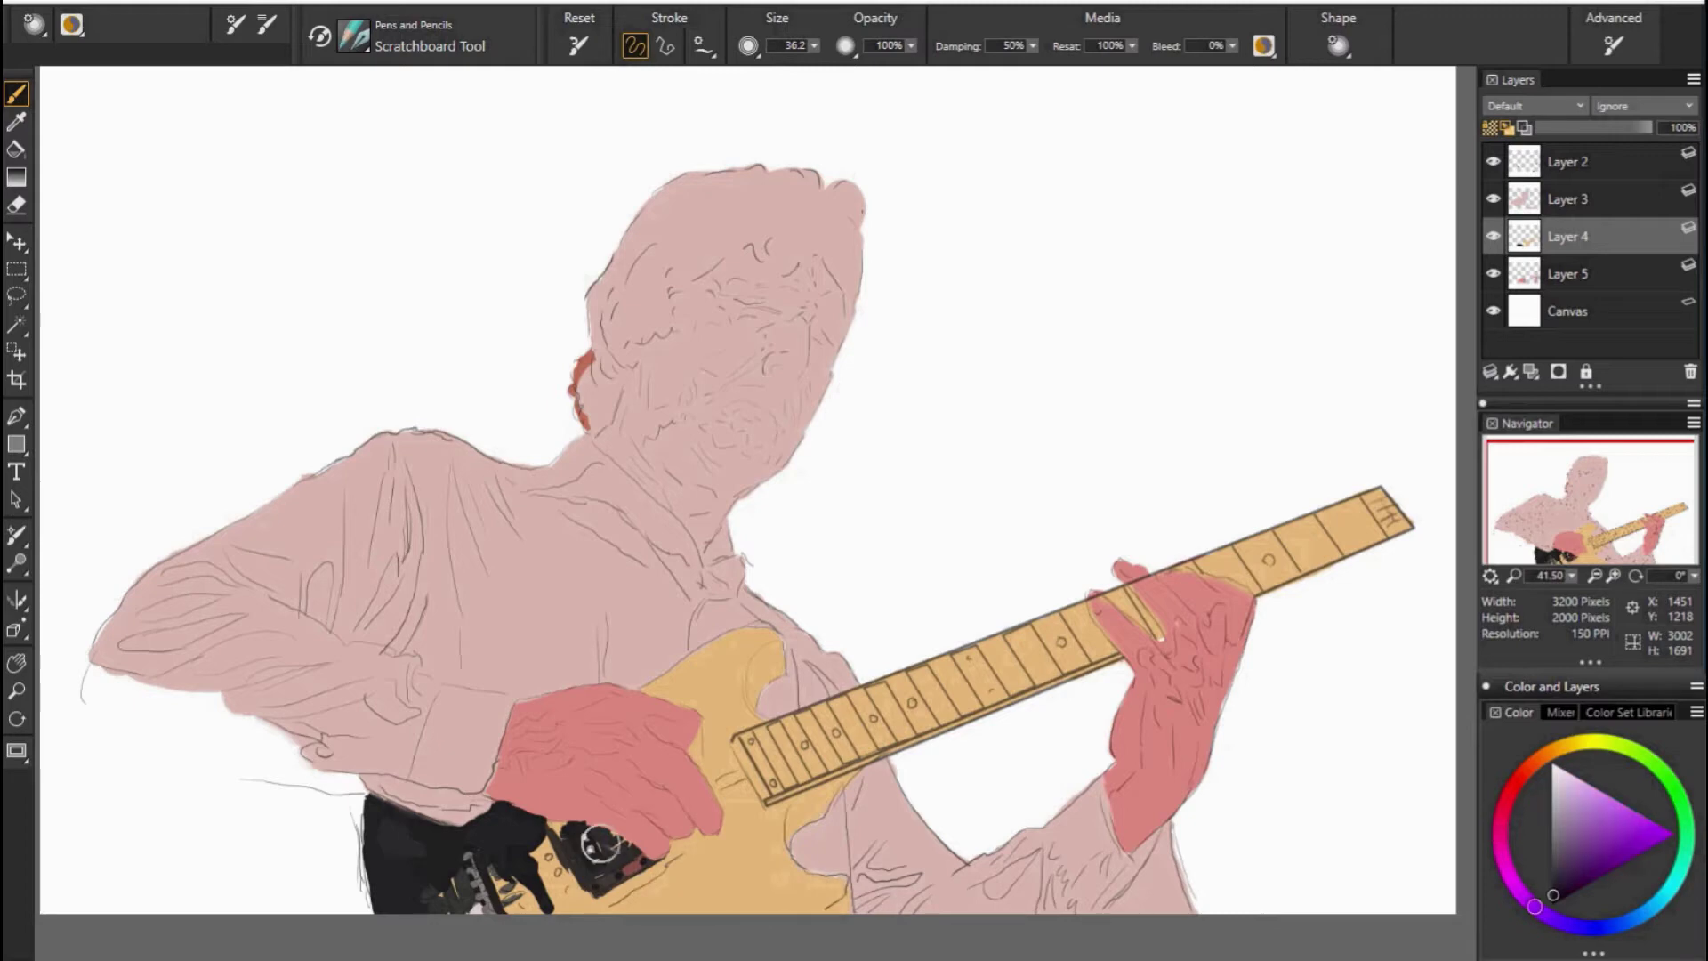
pyautogui.keyDown('alt'); pyautogui.click(547, 823); pyautogui.keyUp('alt')
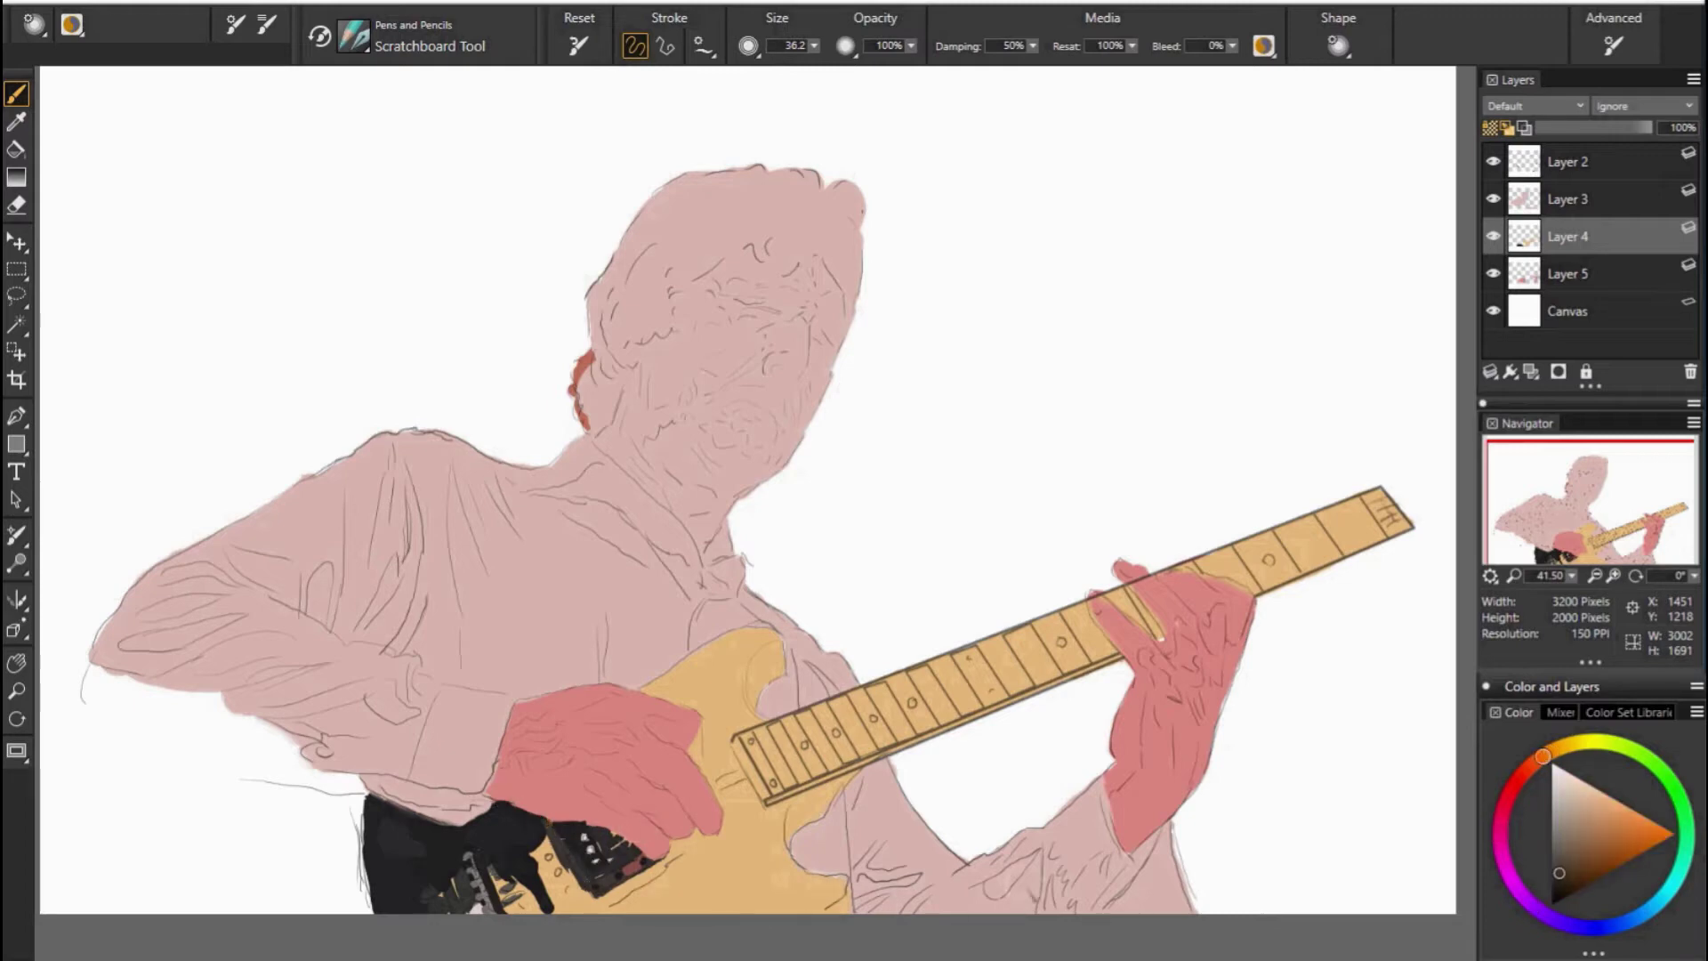
pyautogui.keyDown('alt'); pyautogui.click(559, 854); pyautogui.keyUp('alt')
pyautogui.keyDown('alt'); pyautogui.click(558, 854); pyautogui.keyUp('alt')
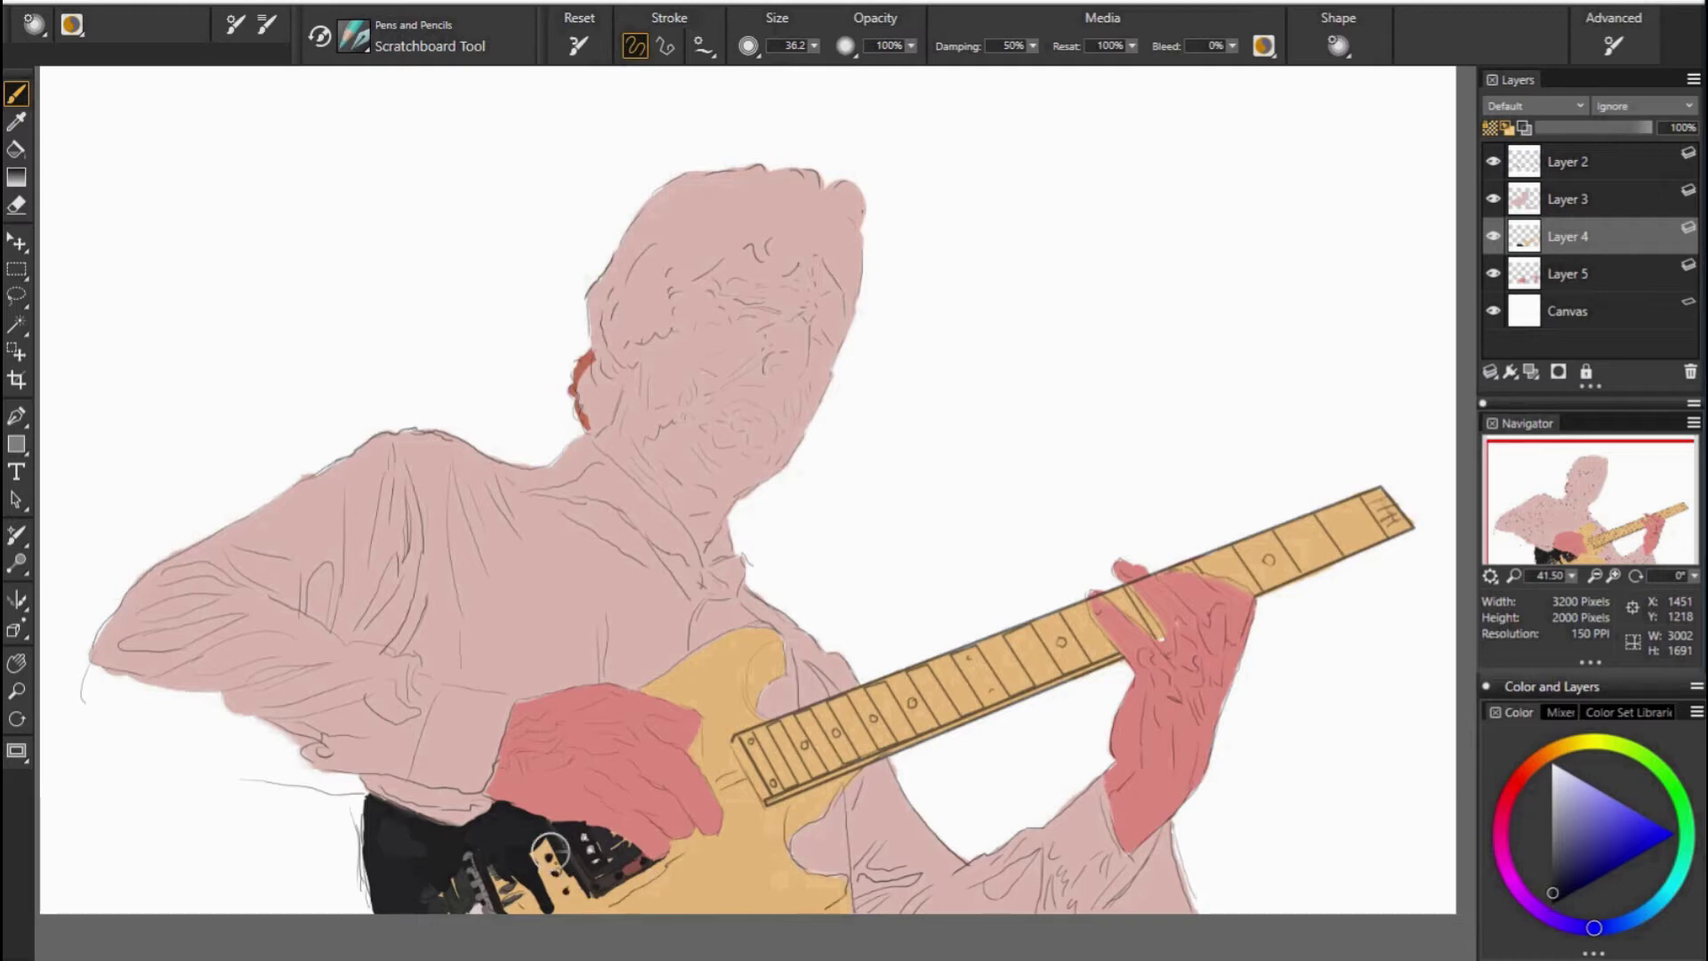
pyautogui.keyDown('alt'); pyautogui.click(421, 840); pyautogui.keyUp('alt')
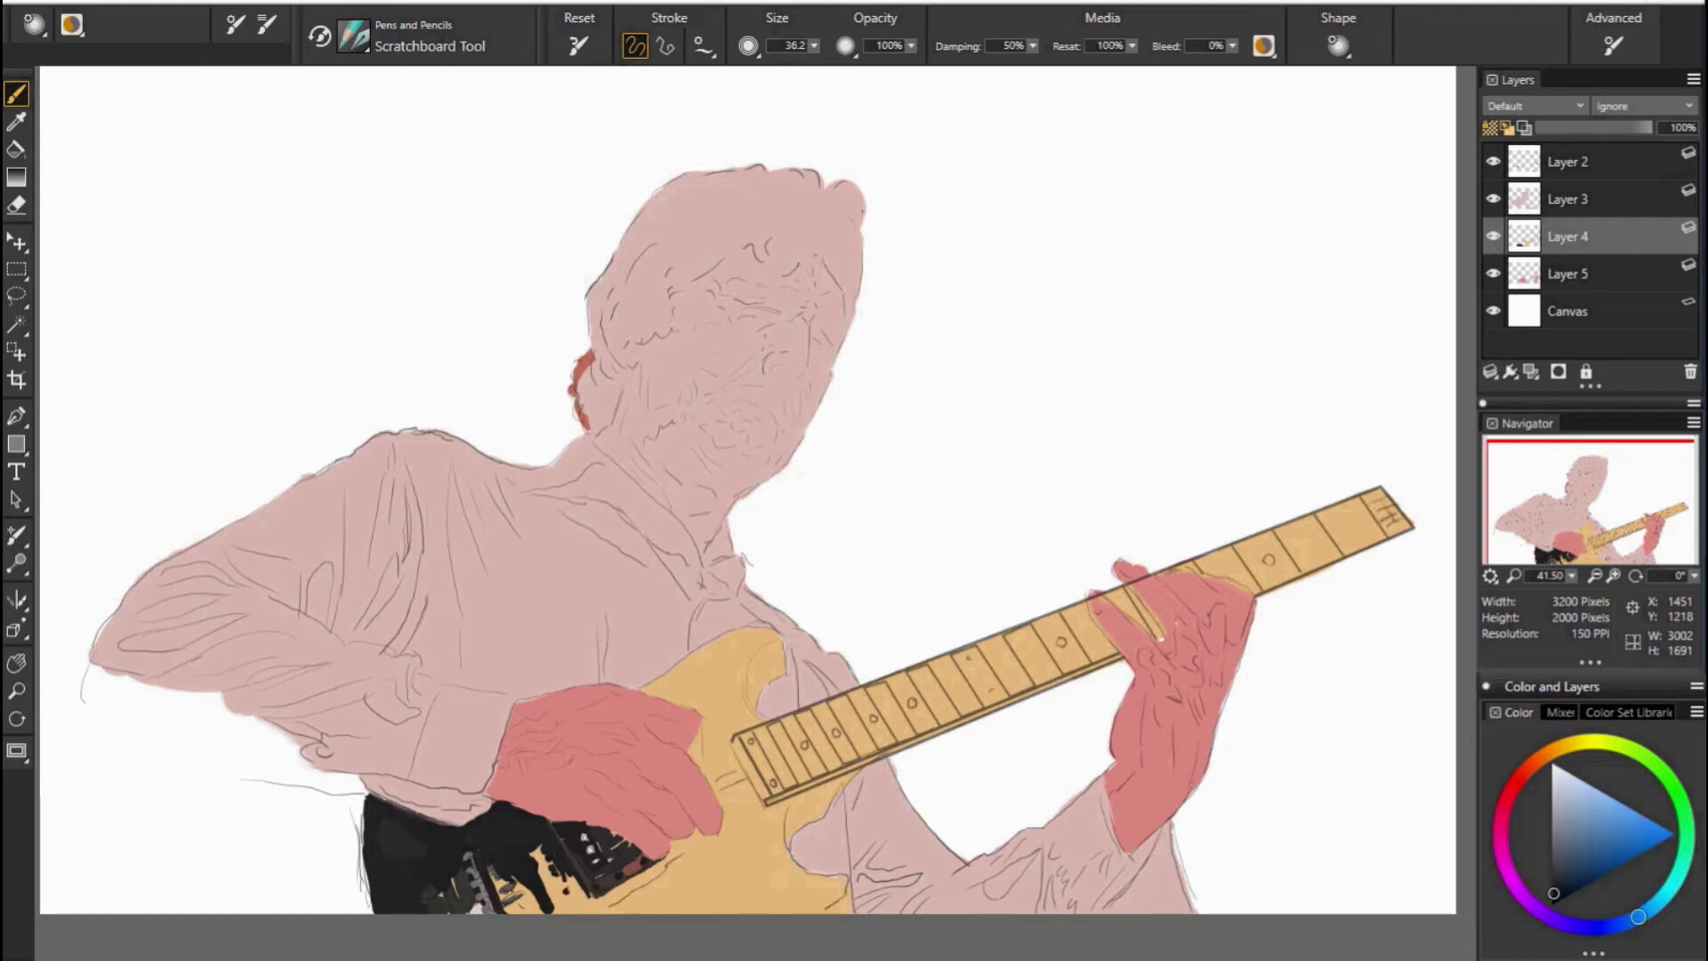
pyautogui.moveTo(467, 857); pyautogui.dragTo(520, 899)
# Sample a range of dark browns, blues, teals and reds around the control plate.
pyautogui.keyDown('alt'); pyautogui.click(530, 907); pyautogui.keyUp('alt')
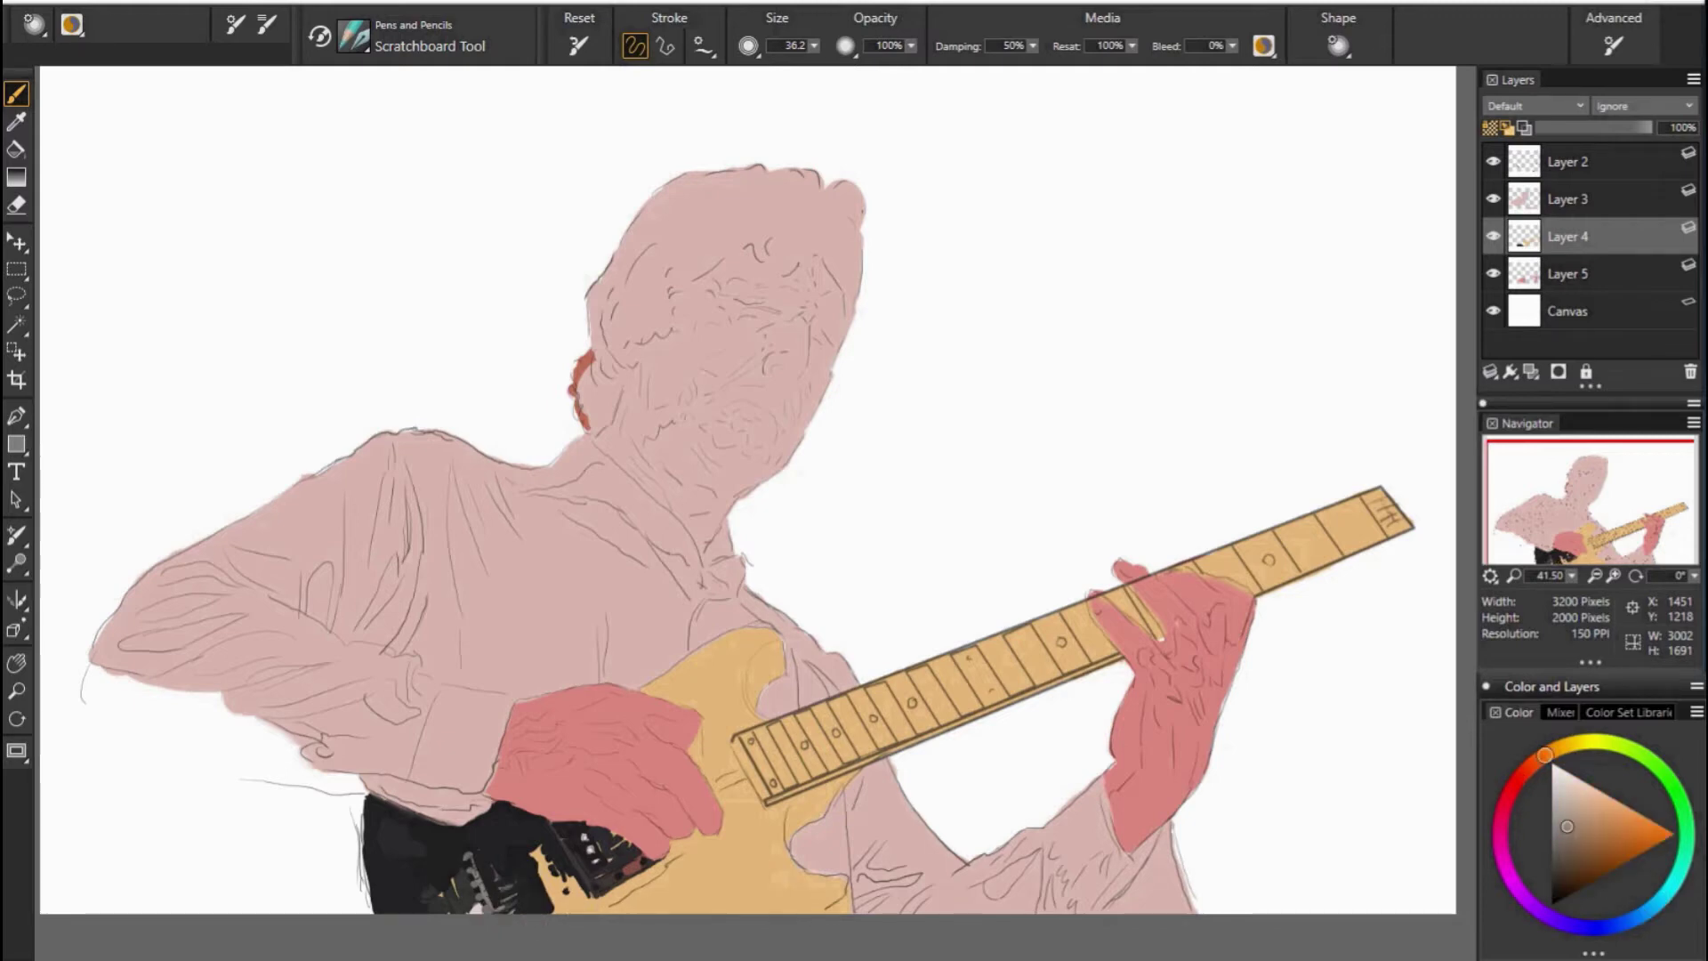
pyautogui.keyDown('alt'); pyautogui.click(566, 916); pyautogui.keyUp('alt')
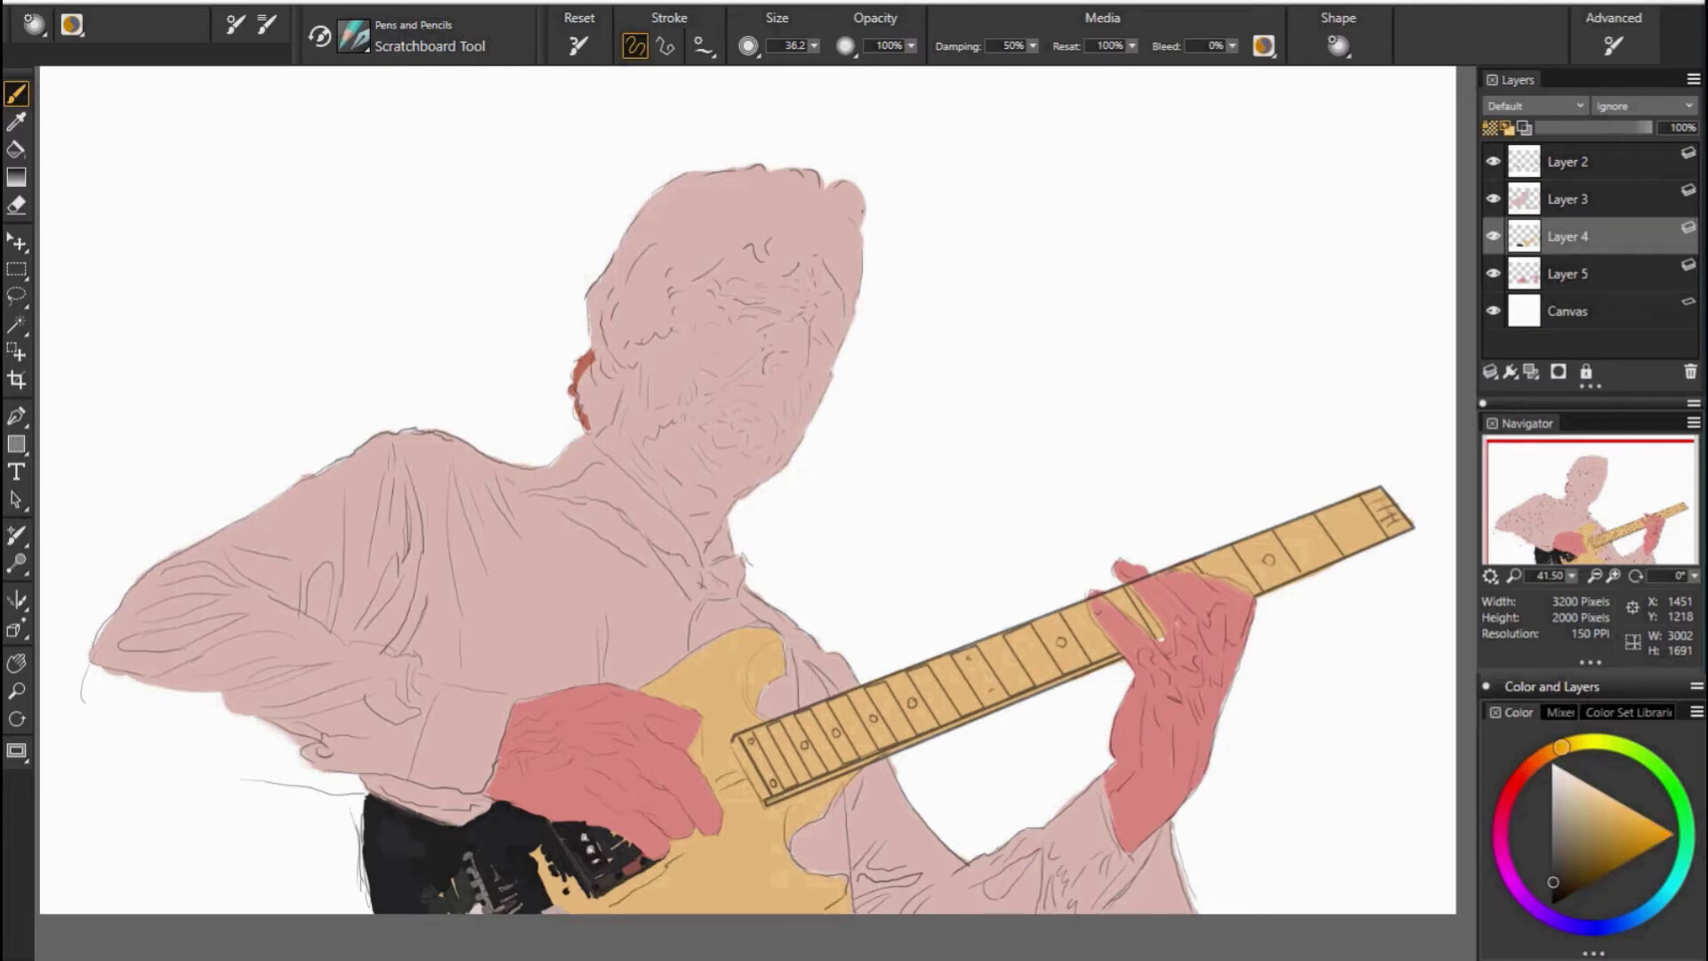
pyautogui.keyDown('alt'); pyautogui.click(562, 900); pyautogui.keyUp('alt')
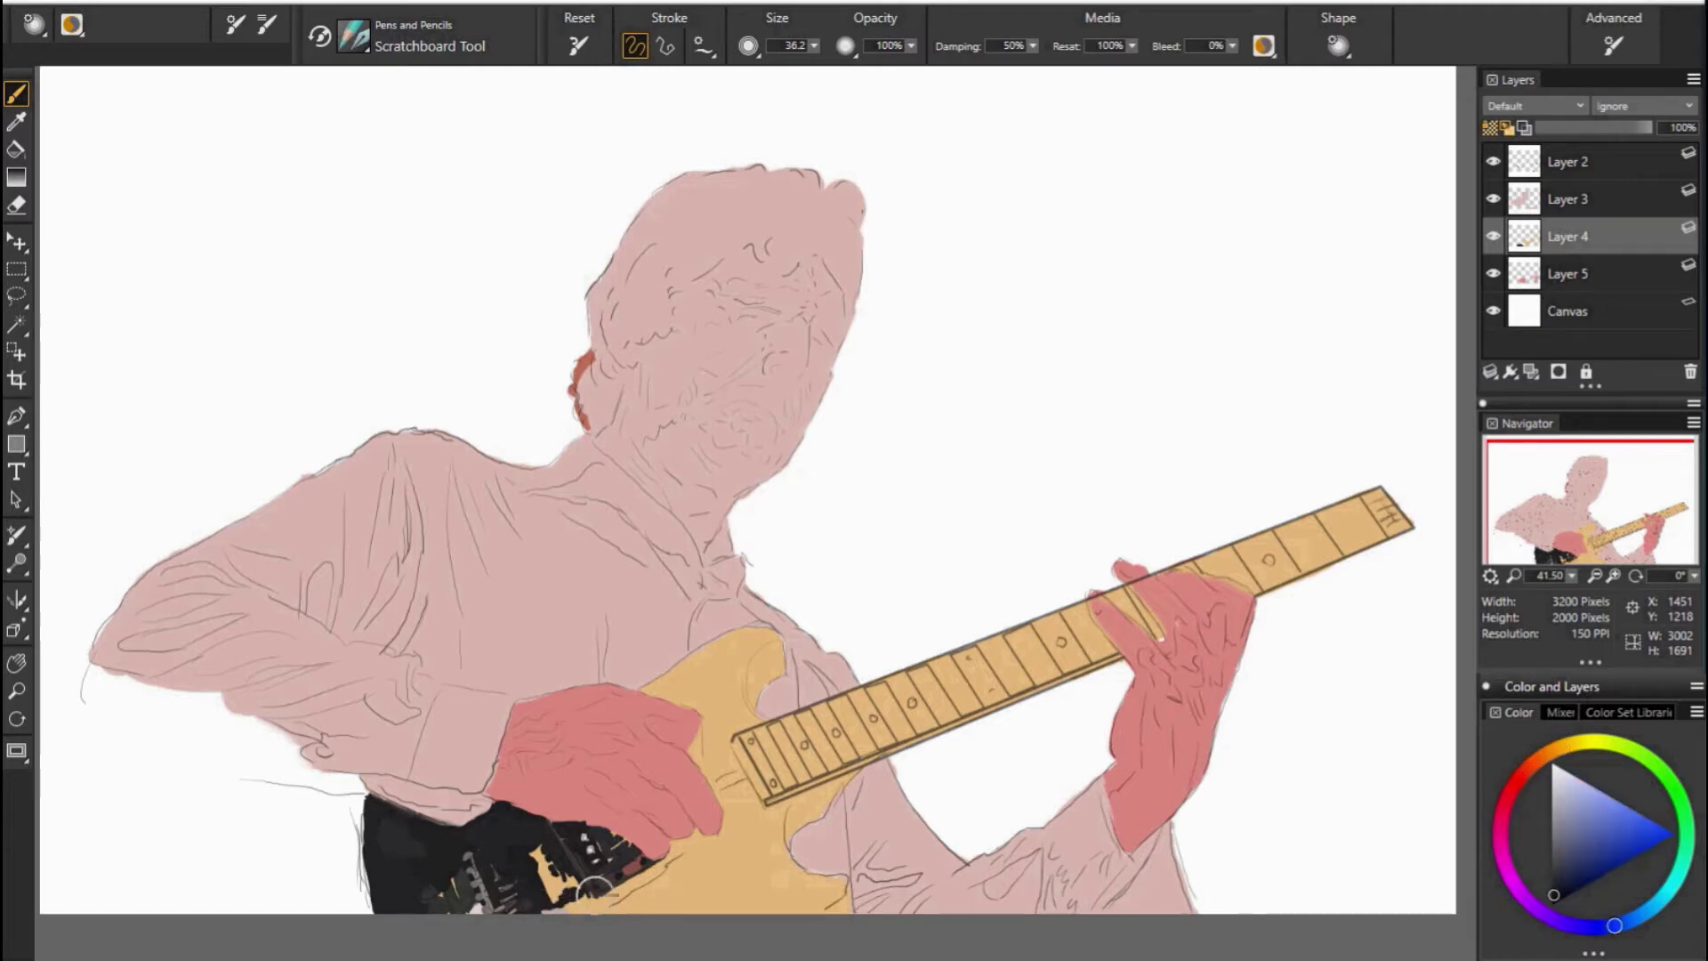
pyautogui.keyDown('alt'); pyautogui.click(547, 851); pyautogui.keyUp('alt')
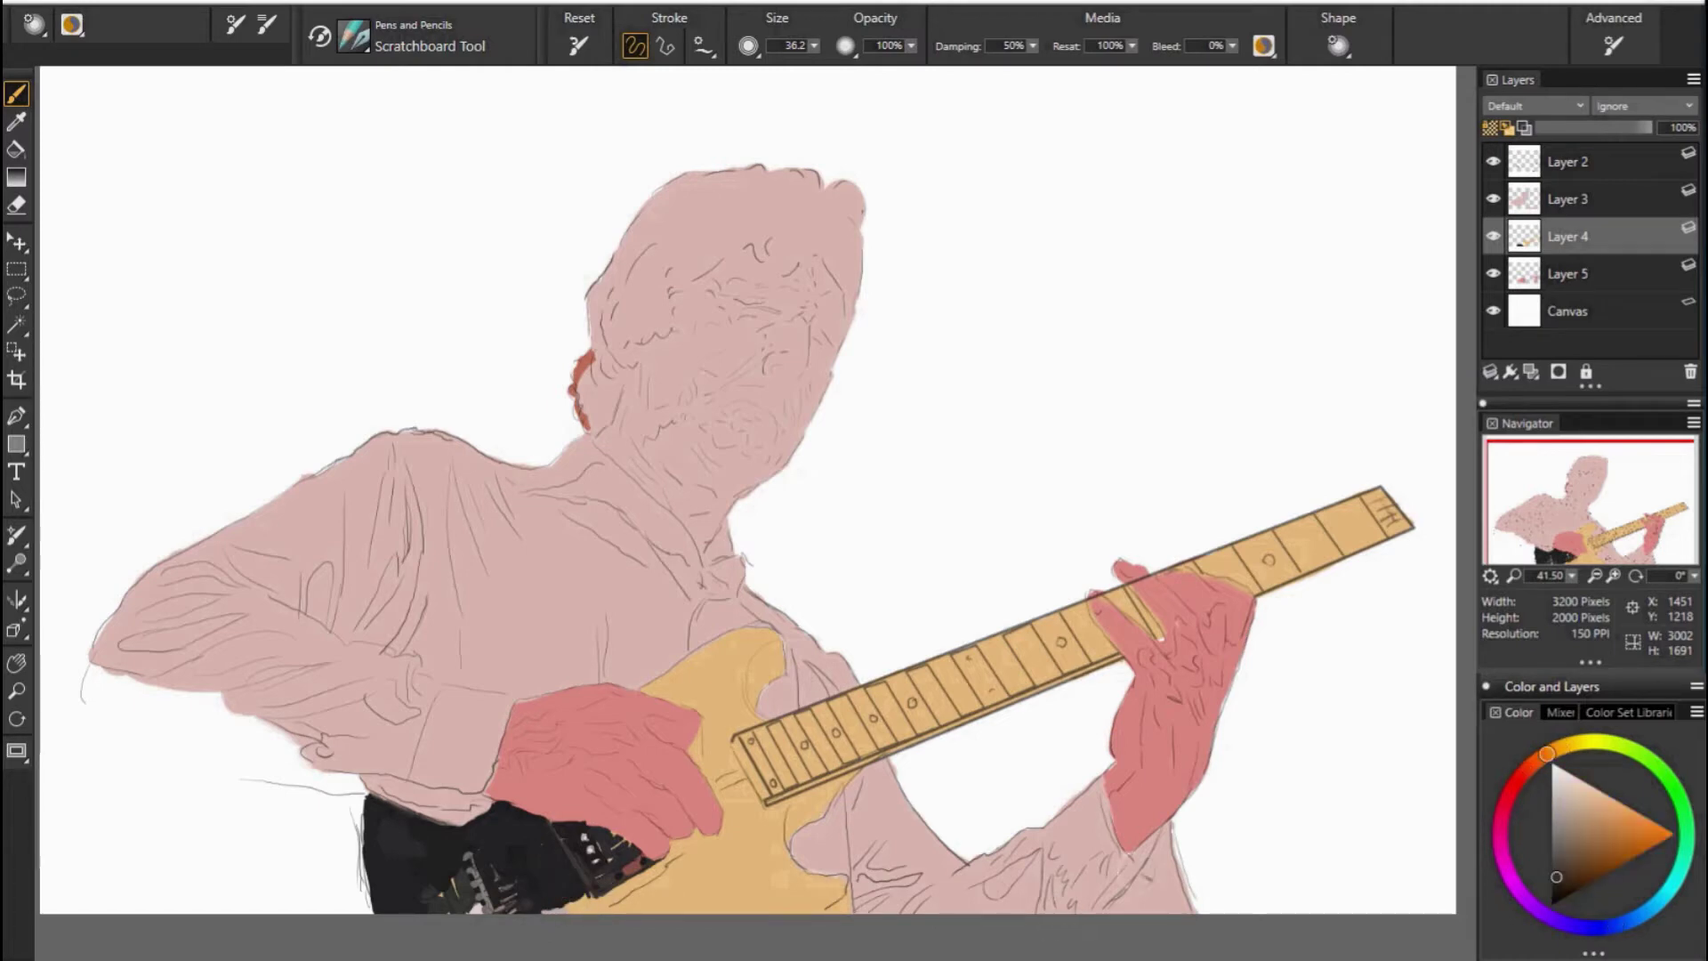
pyautogui.keyDown('alt'); pyautogui.click(556, 865); pyautogui.keyUp('alt')
pyautogui.keyDown('alt'); pyautogui.click(580, 894); pyautogui.keyUp('alt')
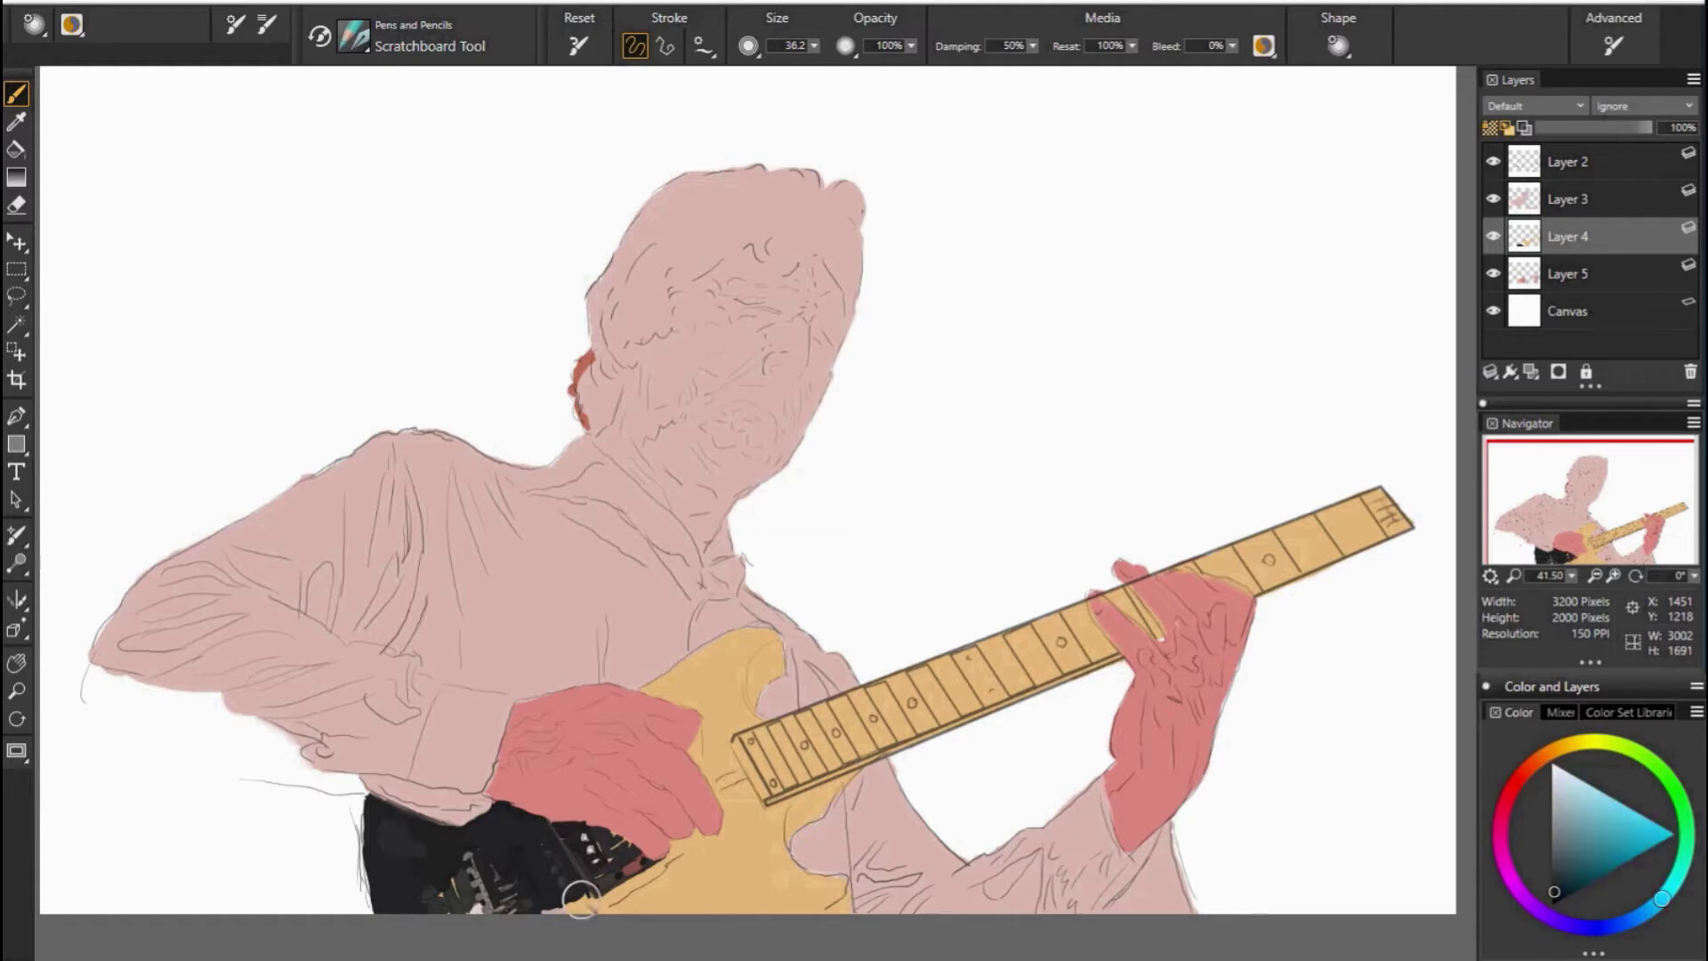
pyautogui.keyDown('alt'); pyautogui.click(582, 880); pyautogui.keyUp('alt')
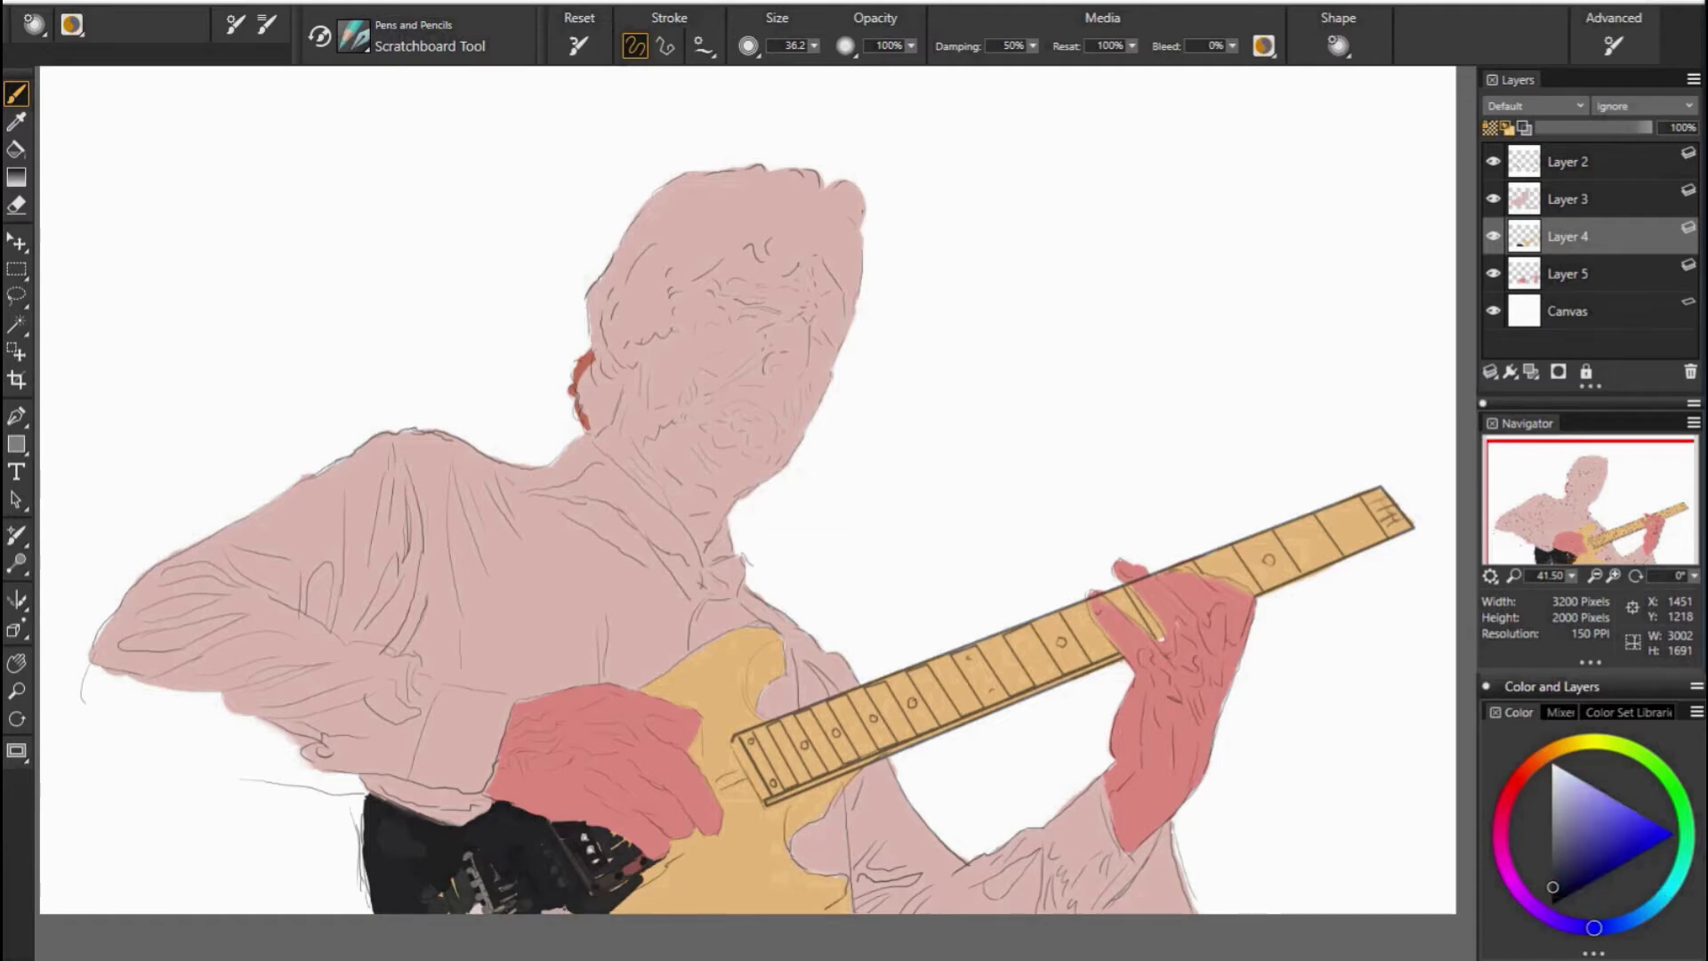
pyautogui.keyDown('alt'); pyautogui.click(627, 891); pyautogui.keyUp('alt')
pyautogui.keyDown('alt'); pyautogui.click(560, 844); pyautogui.keyUp('alt')
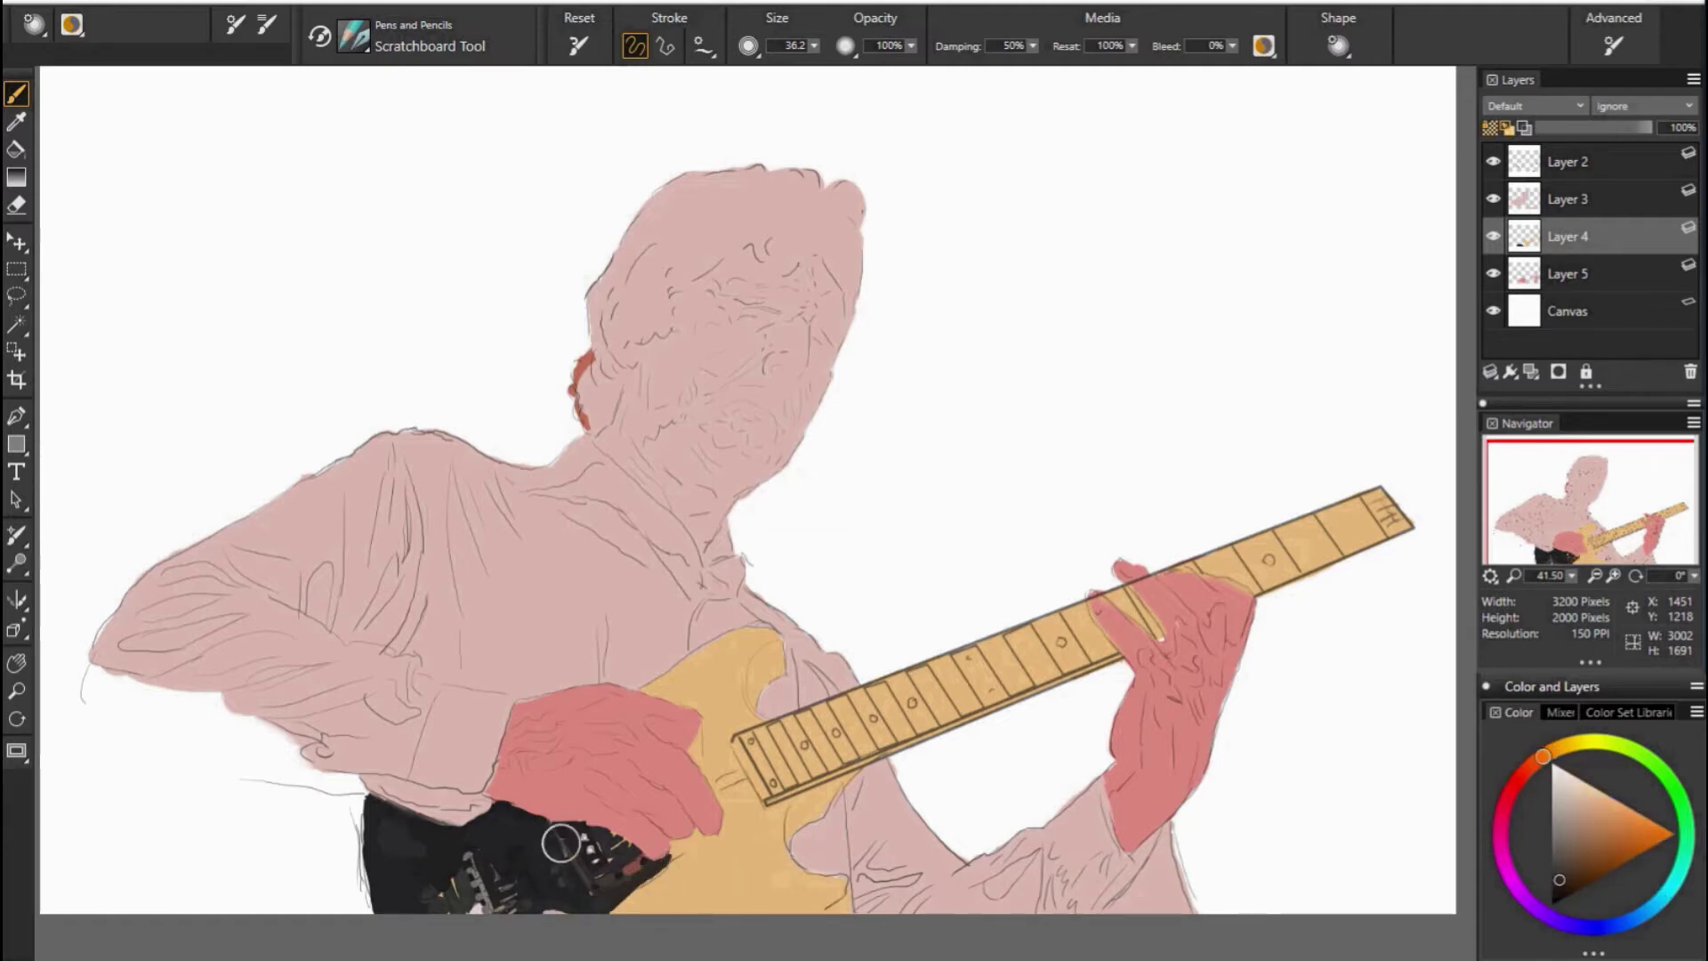
pyautogui.keyDown('alt'); pyautogui.click(687, 871); pyautogui.keyUp('alt')
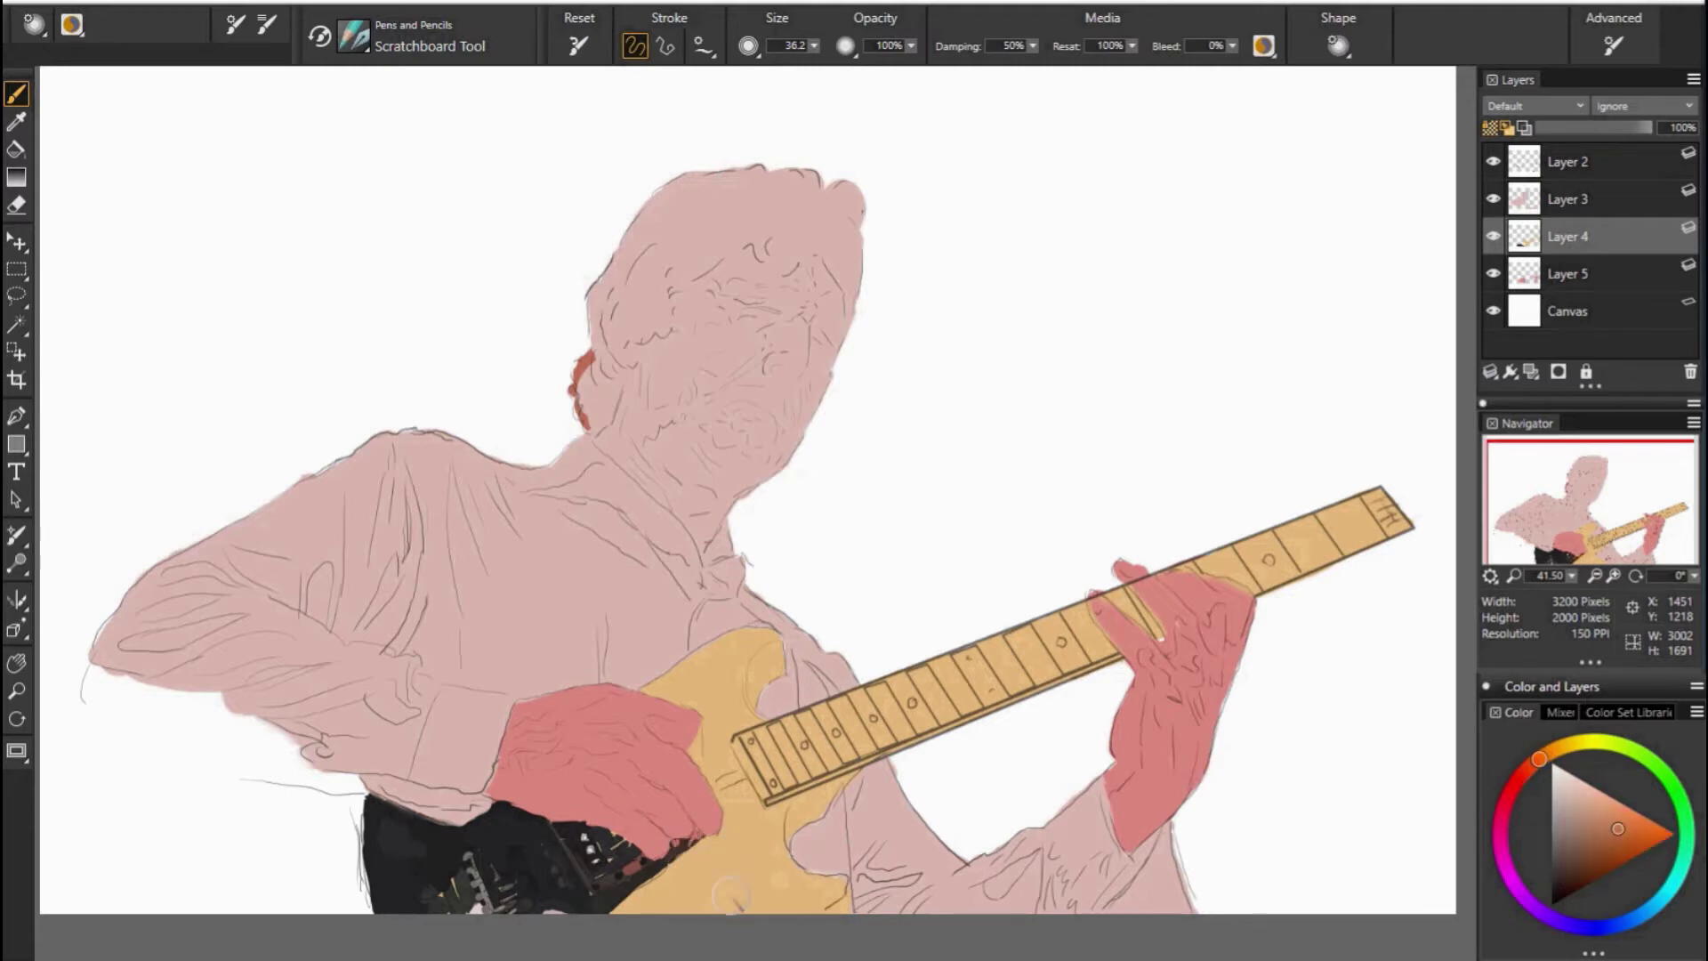
# Paint an orange stroke on the guitar body and touch up the dark area beside it.
pyautogui.moveTo(623, 909); pyautogui.dragTo(682, 854)
pyautogui.keyDown('alt'); pyautogui.click(694, 849); pyautogui.keyUp('alt')
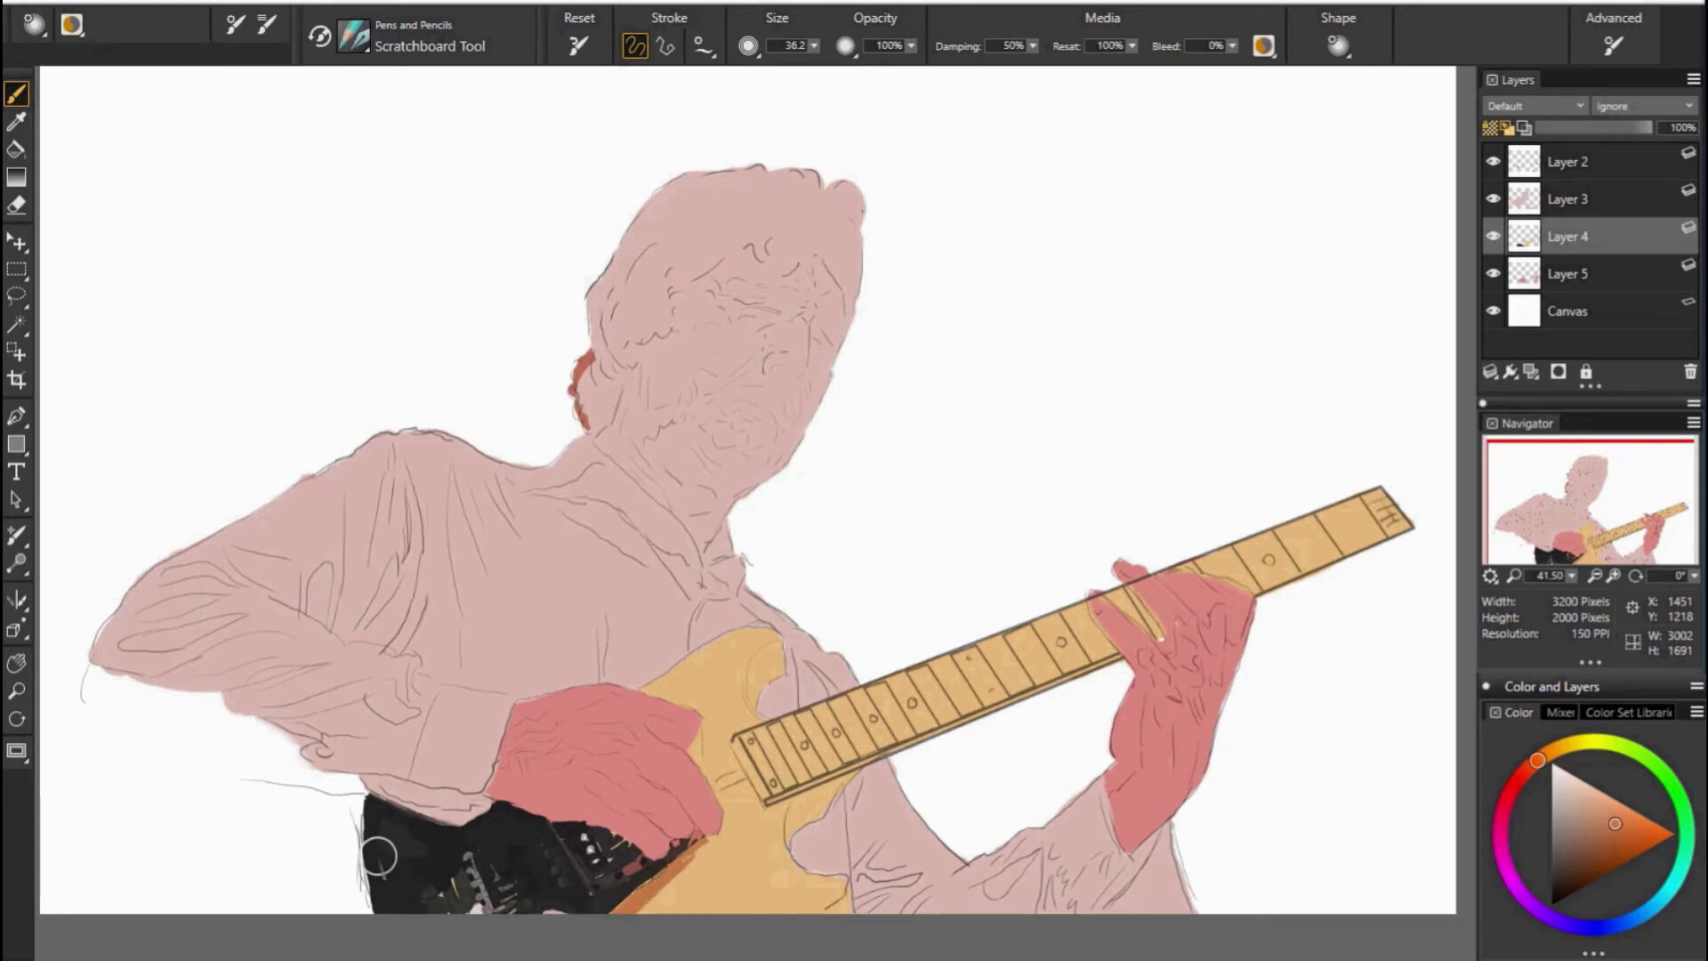
pyautogui.moveTo(658, 854); pyautogui.dragTo(641, 889)
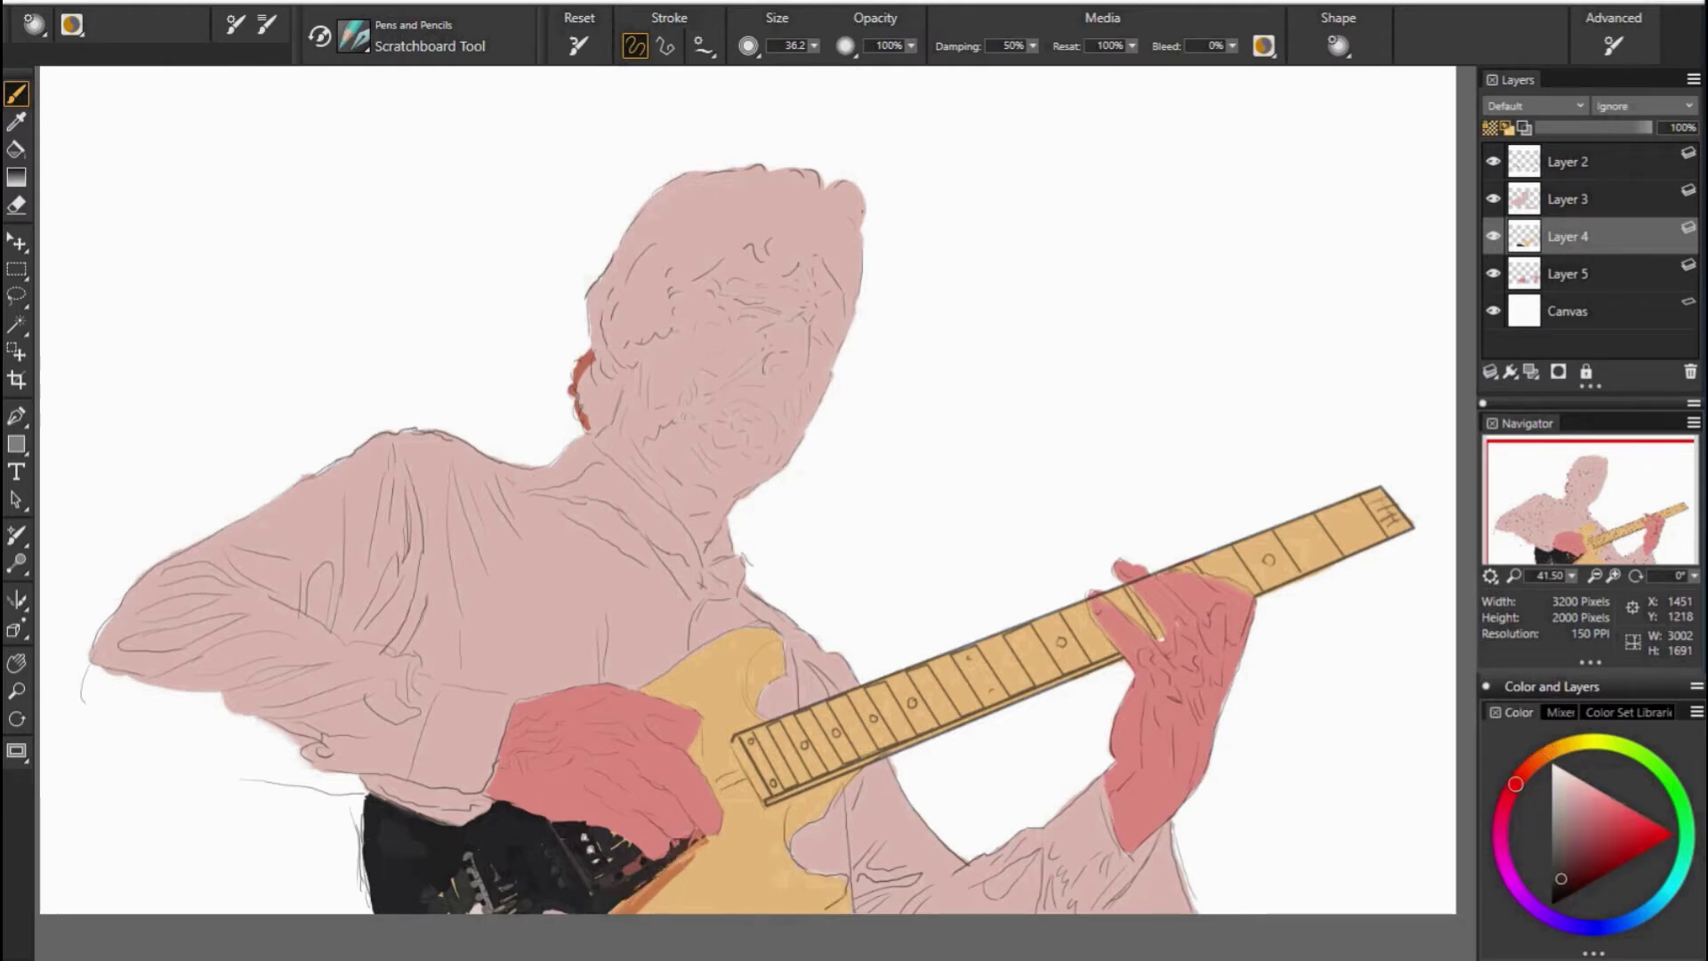
pyautogui.keyDown('alt'); pyautogui.click(638, 885); pyautogui.keyUp('alt')
pyautogui.keyDown('alt'); pyautogui.click(663, 900); pyautogui.keyUp('alt')
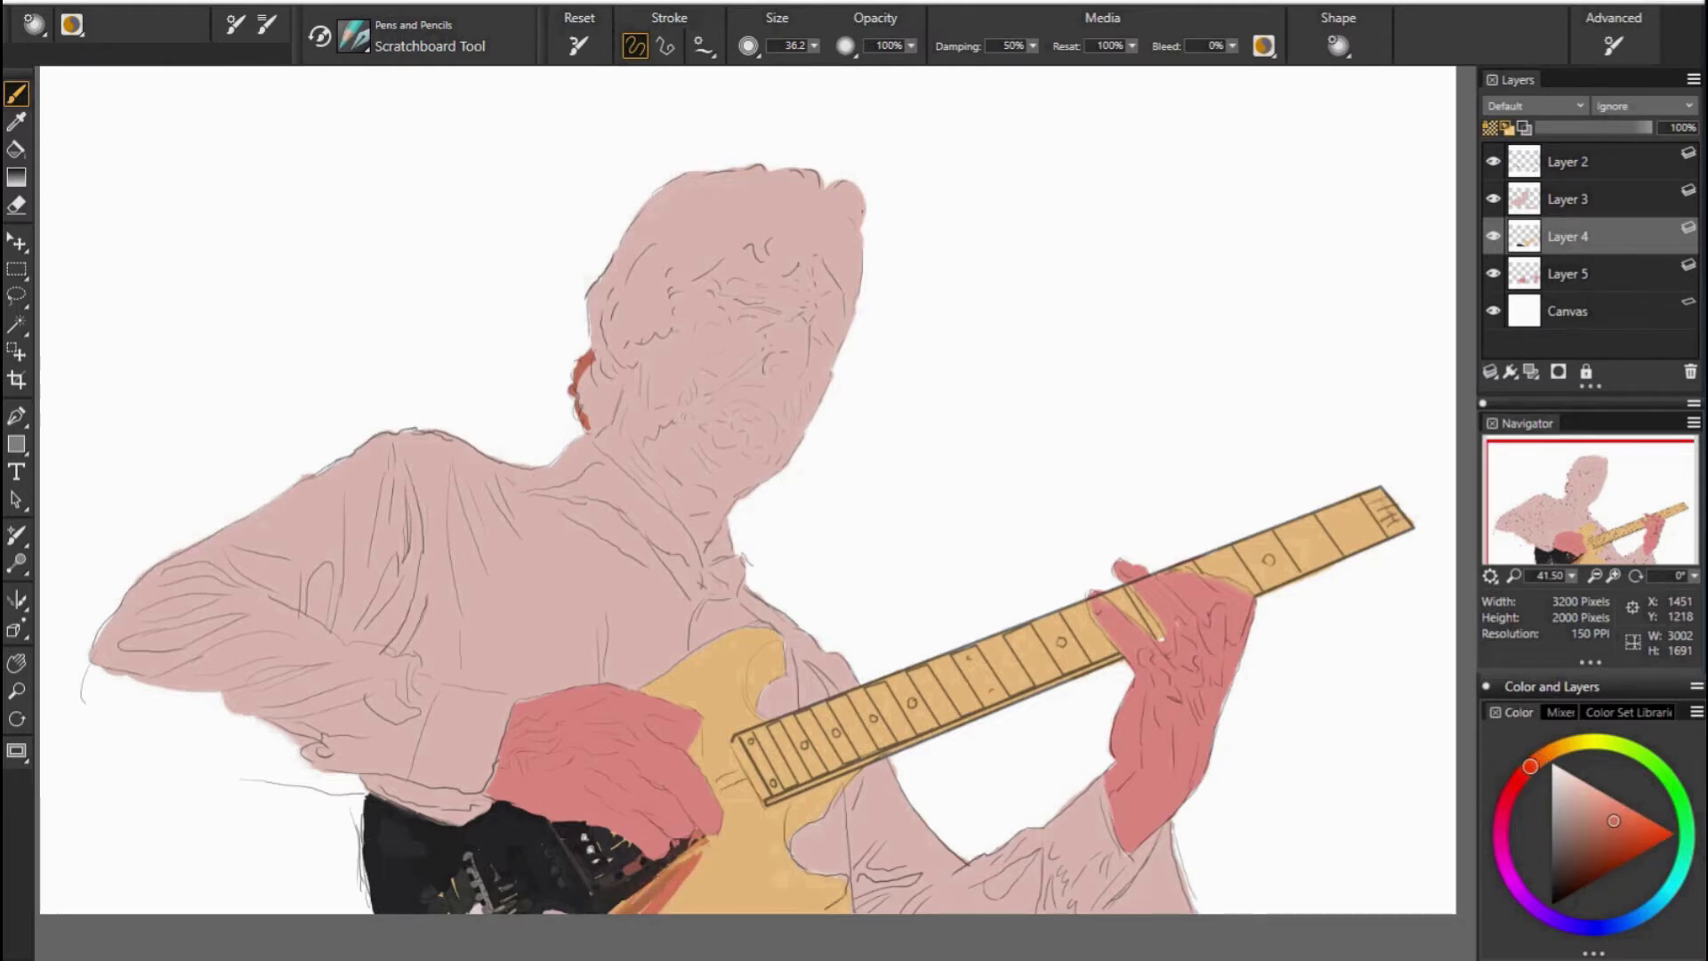
# Sample oranges from the guitar and paint a dark red edge below the neck.
pyautogui.keyDown('alt'); pyautogui.click(787, 883); pyautogui.keyUp('alt')
pyautogui.keyDown('alt'); pyautogui.click(696, 861); pyautogui.keyUp('alt')
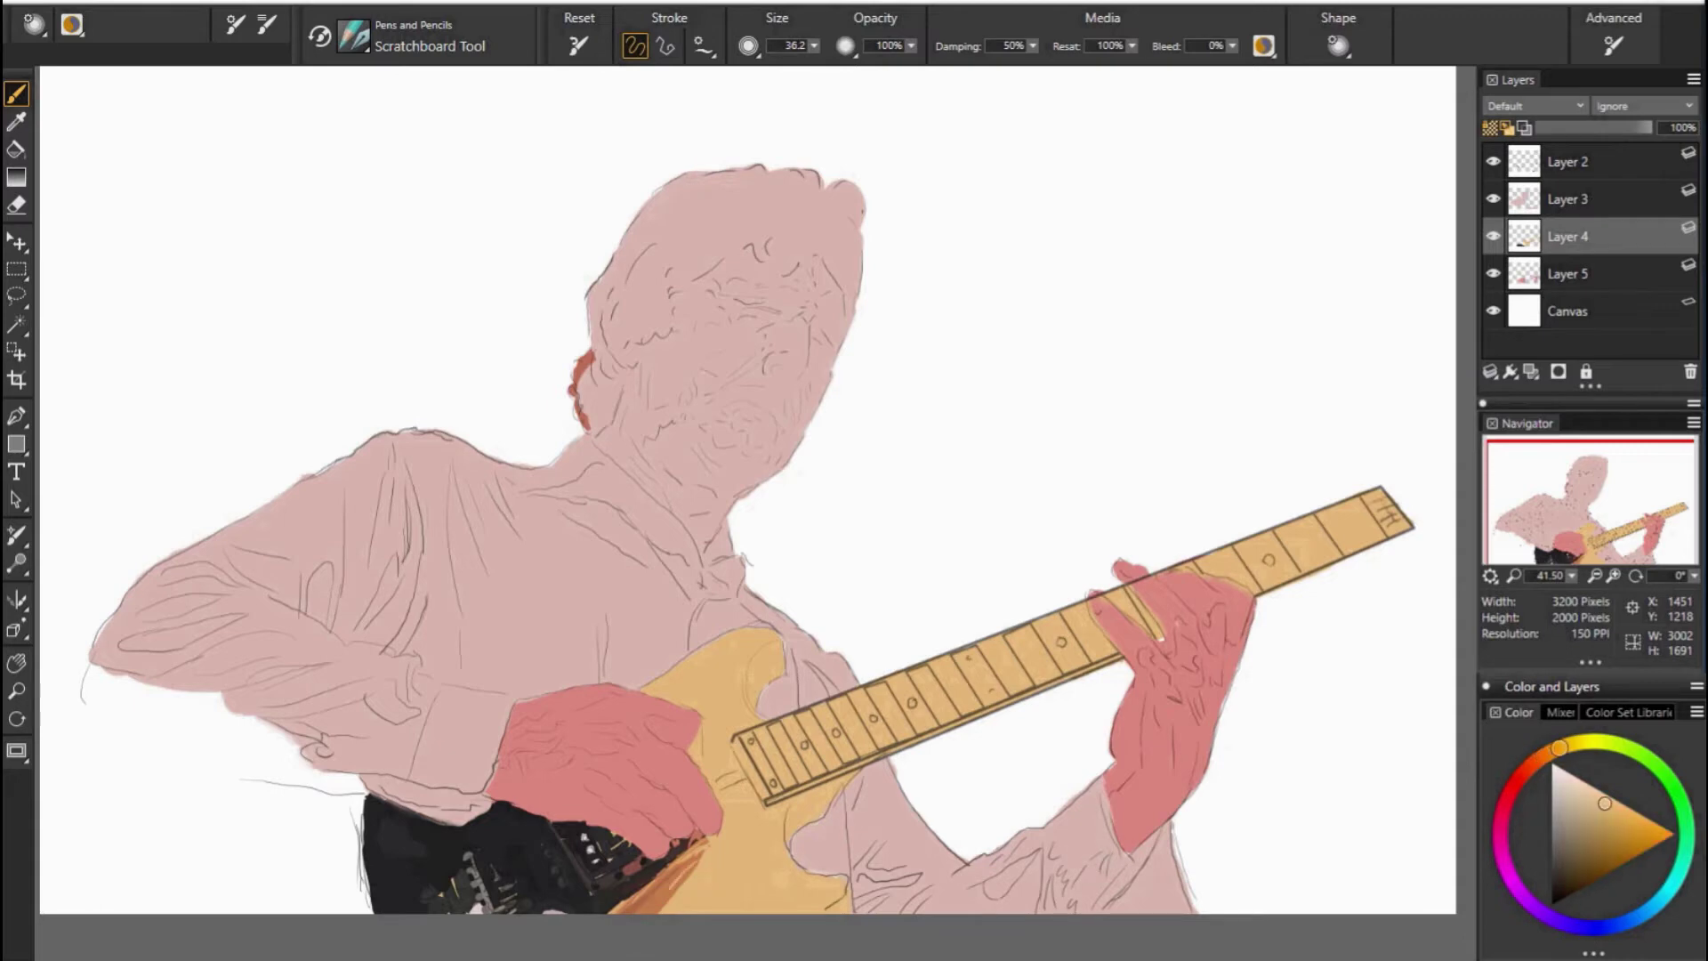
pyautogui.keyDown('alt'); pyautogui.click(691, 865); pyautogui.keyUp('alt')
pyautogui.keyDown('alt'); pyautogui.click(712, 876); pyautogui.keyUp('alt')
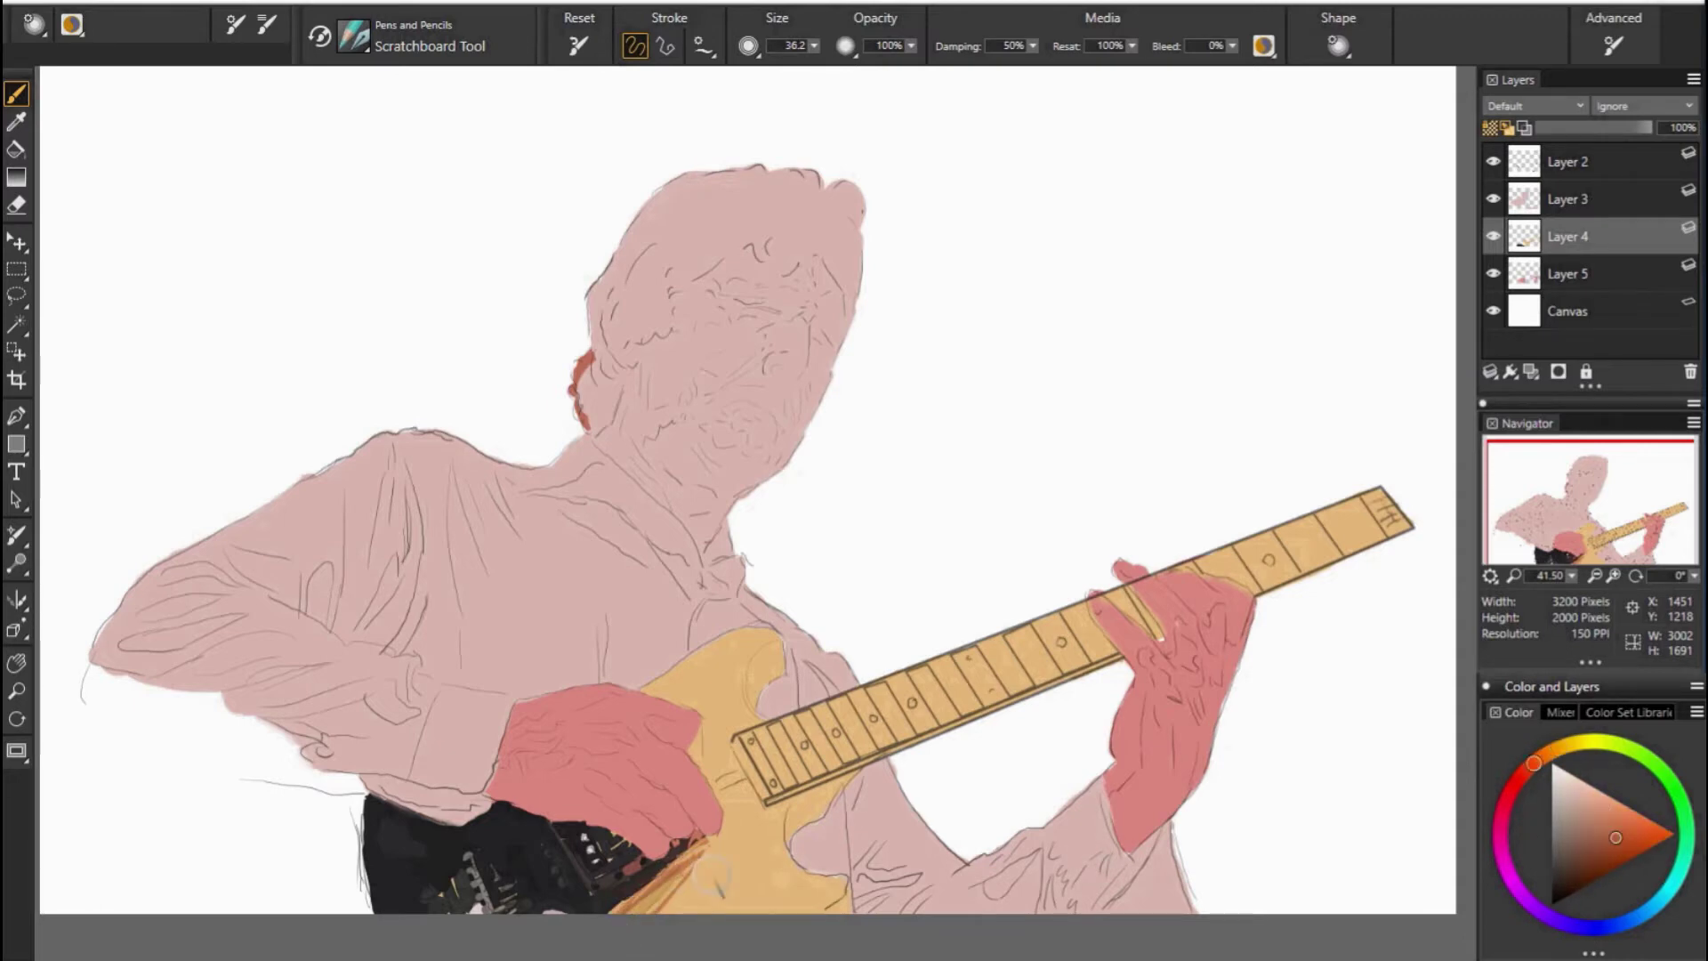
pyautogui.keyDown('alt'); pyautogui.click(683, 865); pyautogui.keyUp('alt')
pyautogui.keyDown('alt'); pyautogui.click(667, 894); pyautogui.keyUp('alt')
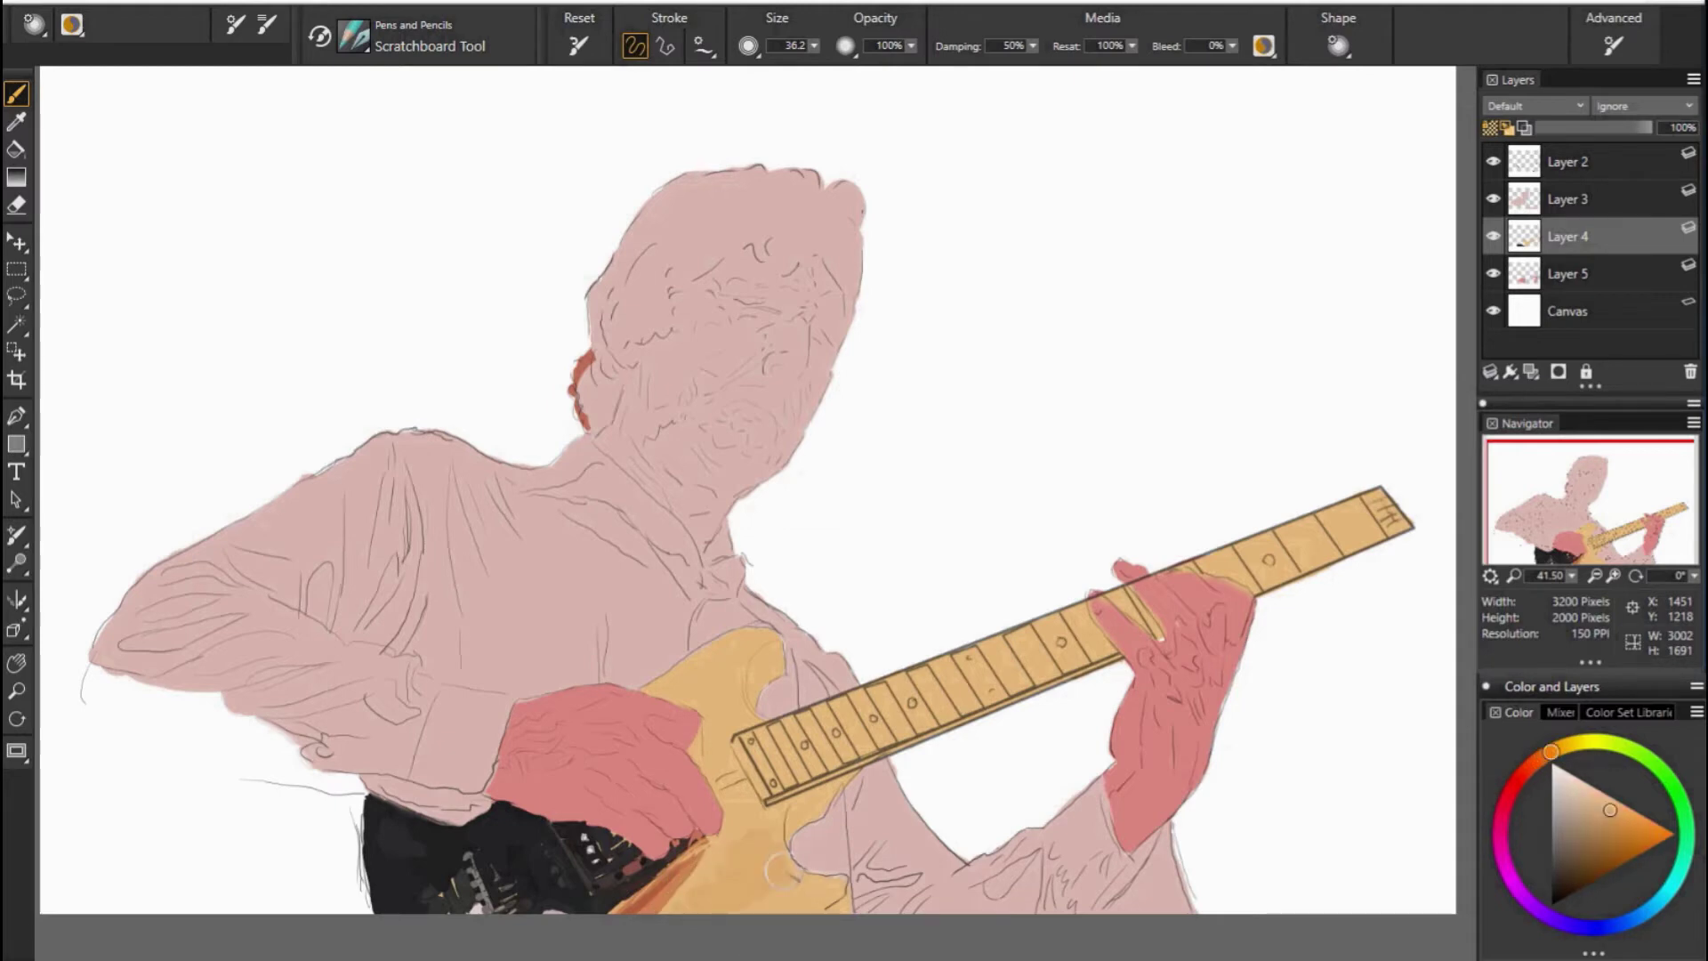
pyautogui.moveTo(857, 765)
pyautogui.mouseDown()
pyautogui.moveTo(787, 840)
pyautogui.moveTo(818, 876)
pyautogui.mouseUp()
# Lighten the edge with yellow and paint pale yellow highlights on the guitar body.
pyautogui.keyDown('alt'); pyautogui.click(800, 800); pyautogui.keyUp('alt')
pyautogui.keyDown('alt'); pyautogui.click(800, 858); pyautogui.keyUp('alt')
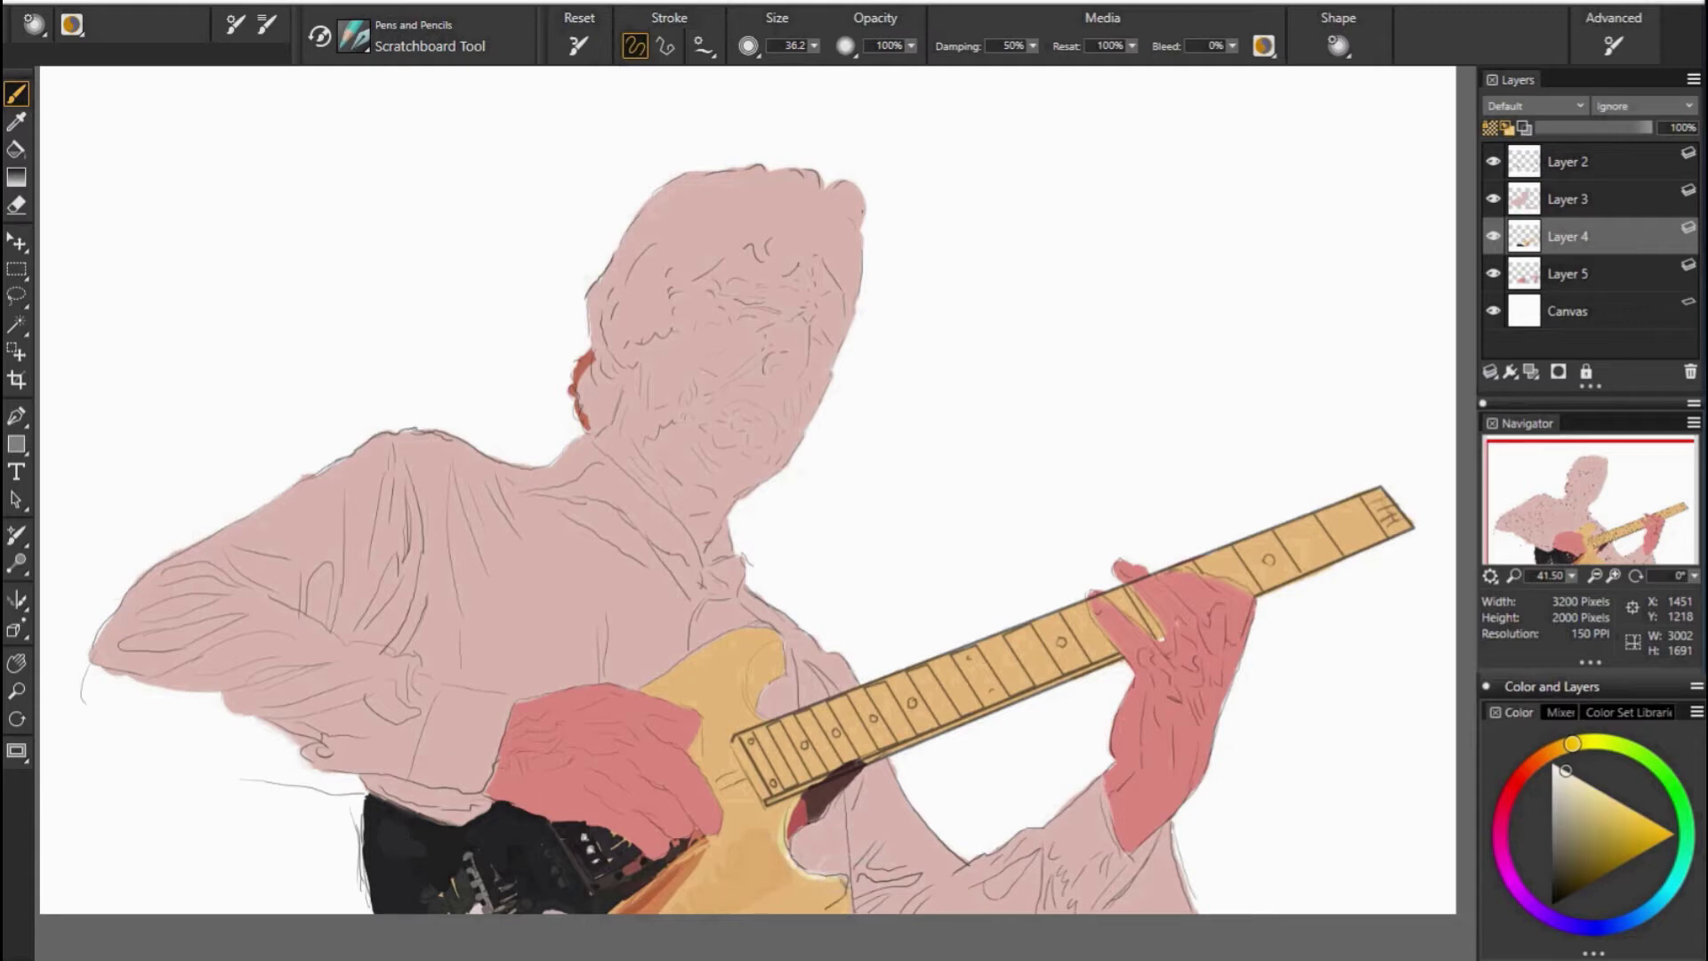
pyautogui.keyDown('alt'); pyautogui.click(814, 889); pyautogui.keyUp('alt')
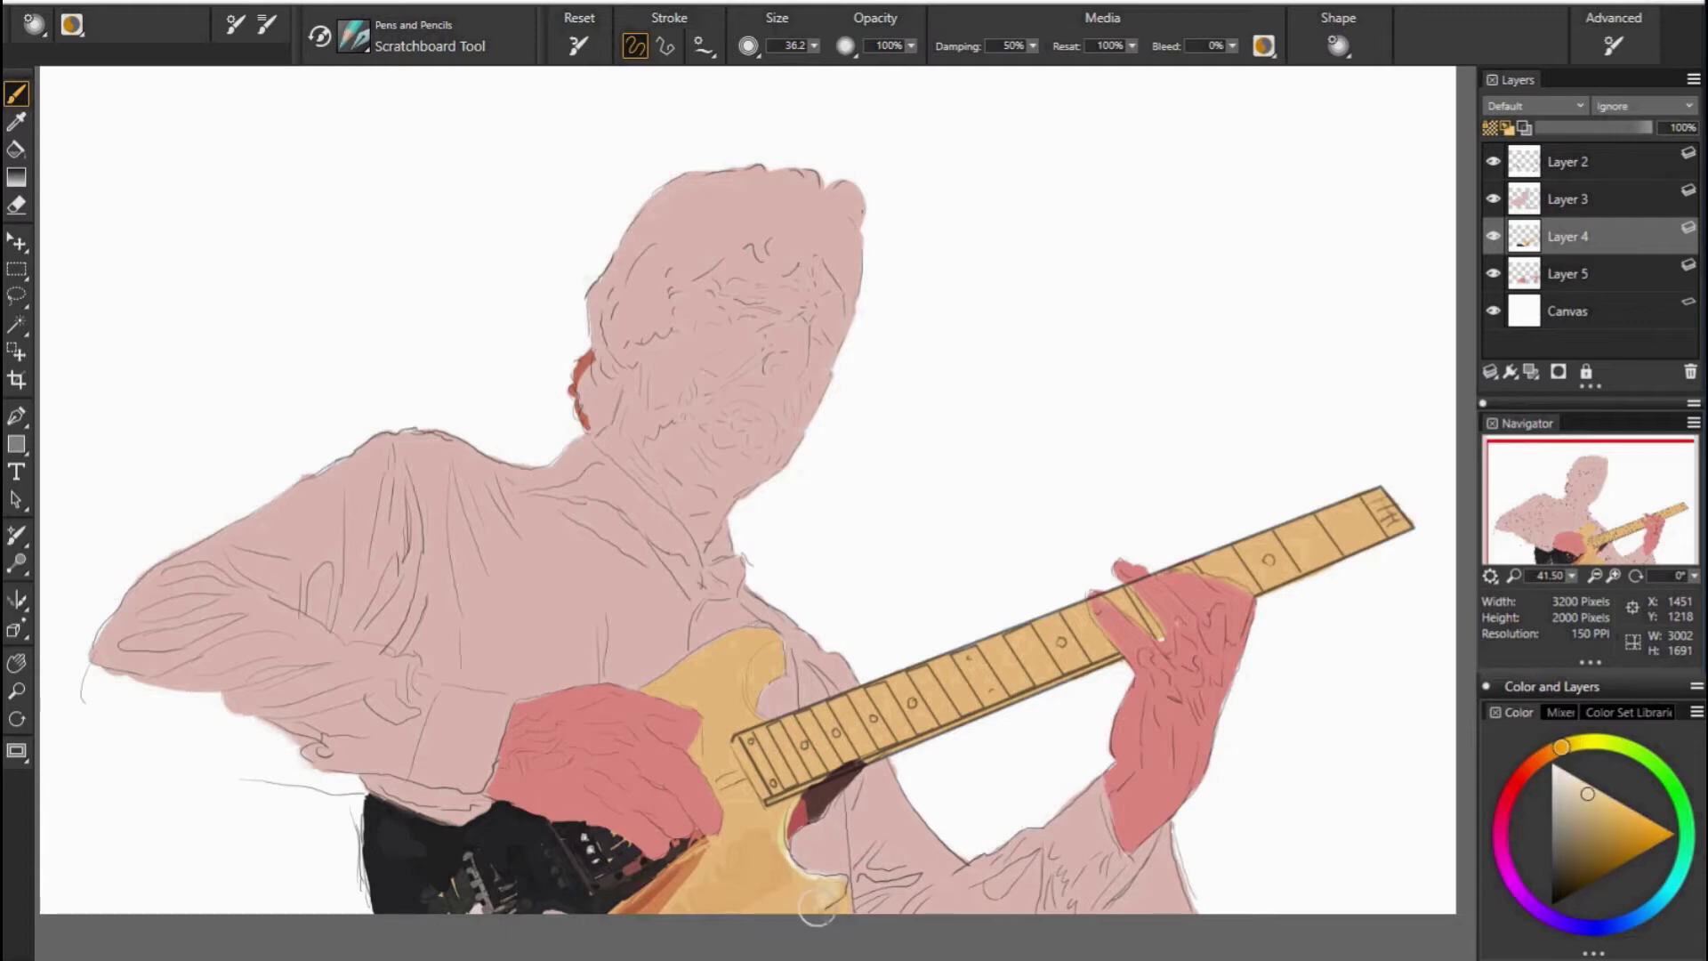
pyautogui.keyDown('alt'); pyautogui.click(817, 903); pyautogui.keyUp('alt')
pyautogui.keyDown('alt'); pyautogui.click(812, 905); pyautogui.keyUp('alt')
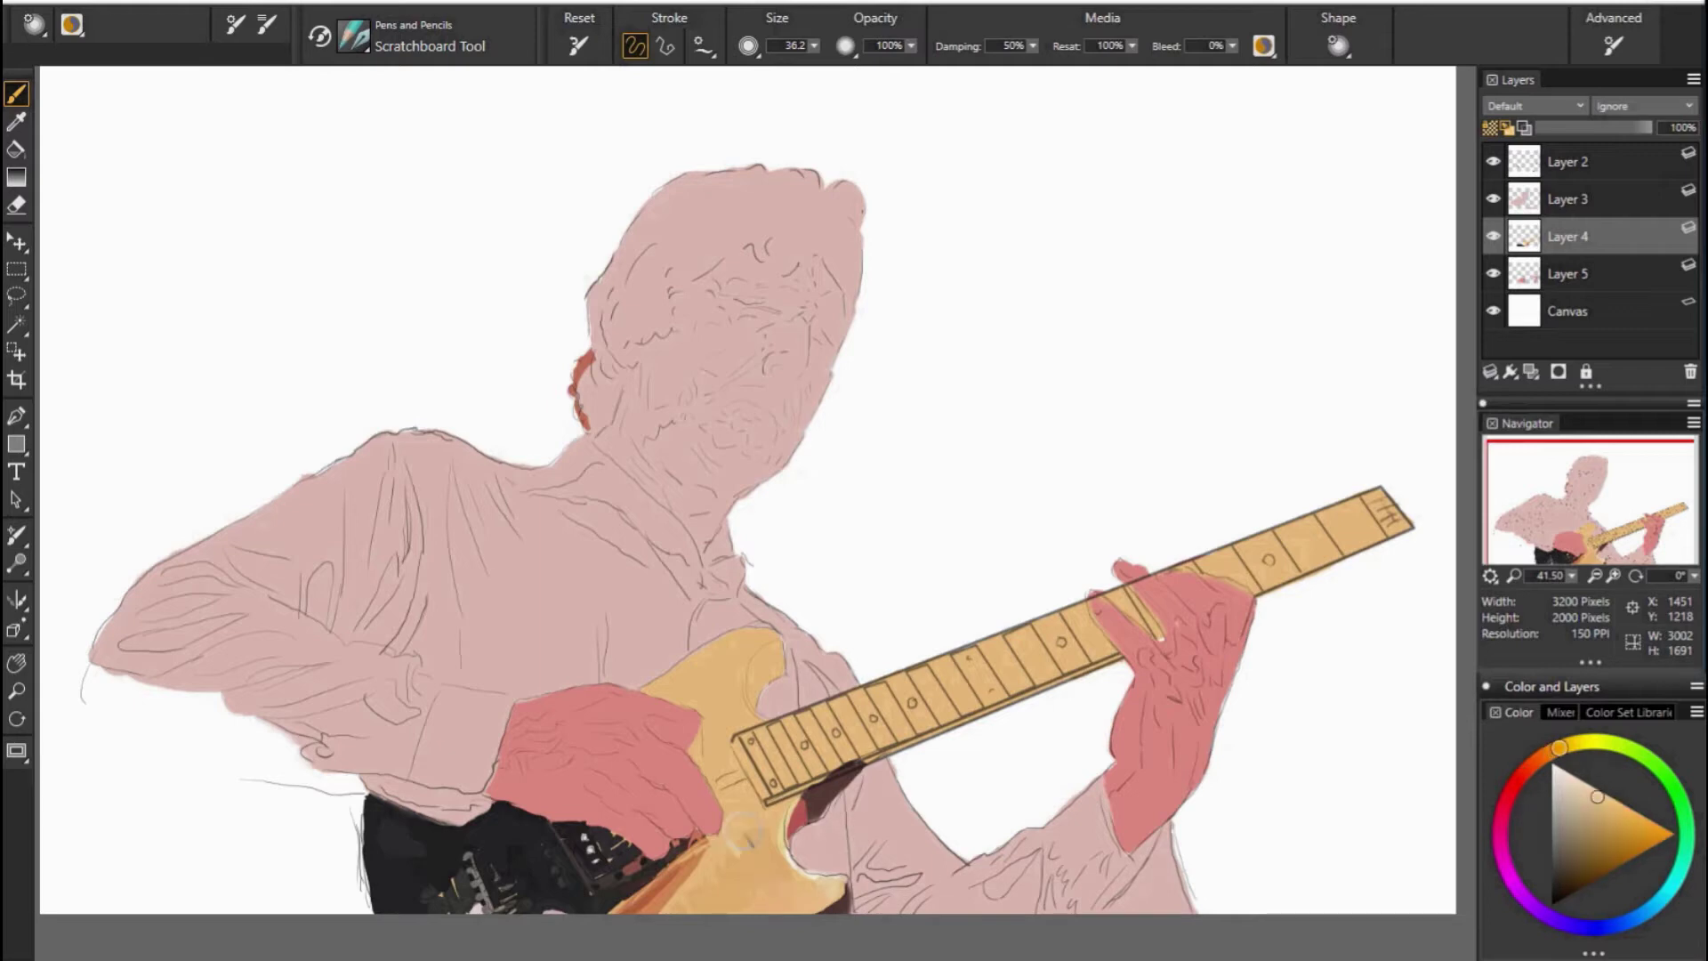
pyautogui.keyDown('alt'); pyautogui.click(738, 854); pyautogui.keyUp('alt')
pyautogui.moveTo(719, 849); pyautogui.dragTo(742, 814)
# Adjust the orange-yellow shade, then switch to dark red and lighten it to mid red.
pyautogui.keyDown('alt'); pyautogui.click(725, 854); pyautogui.keyUp('alt')
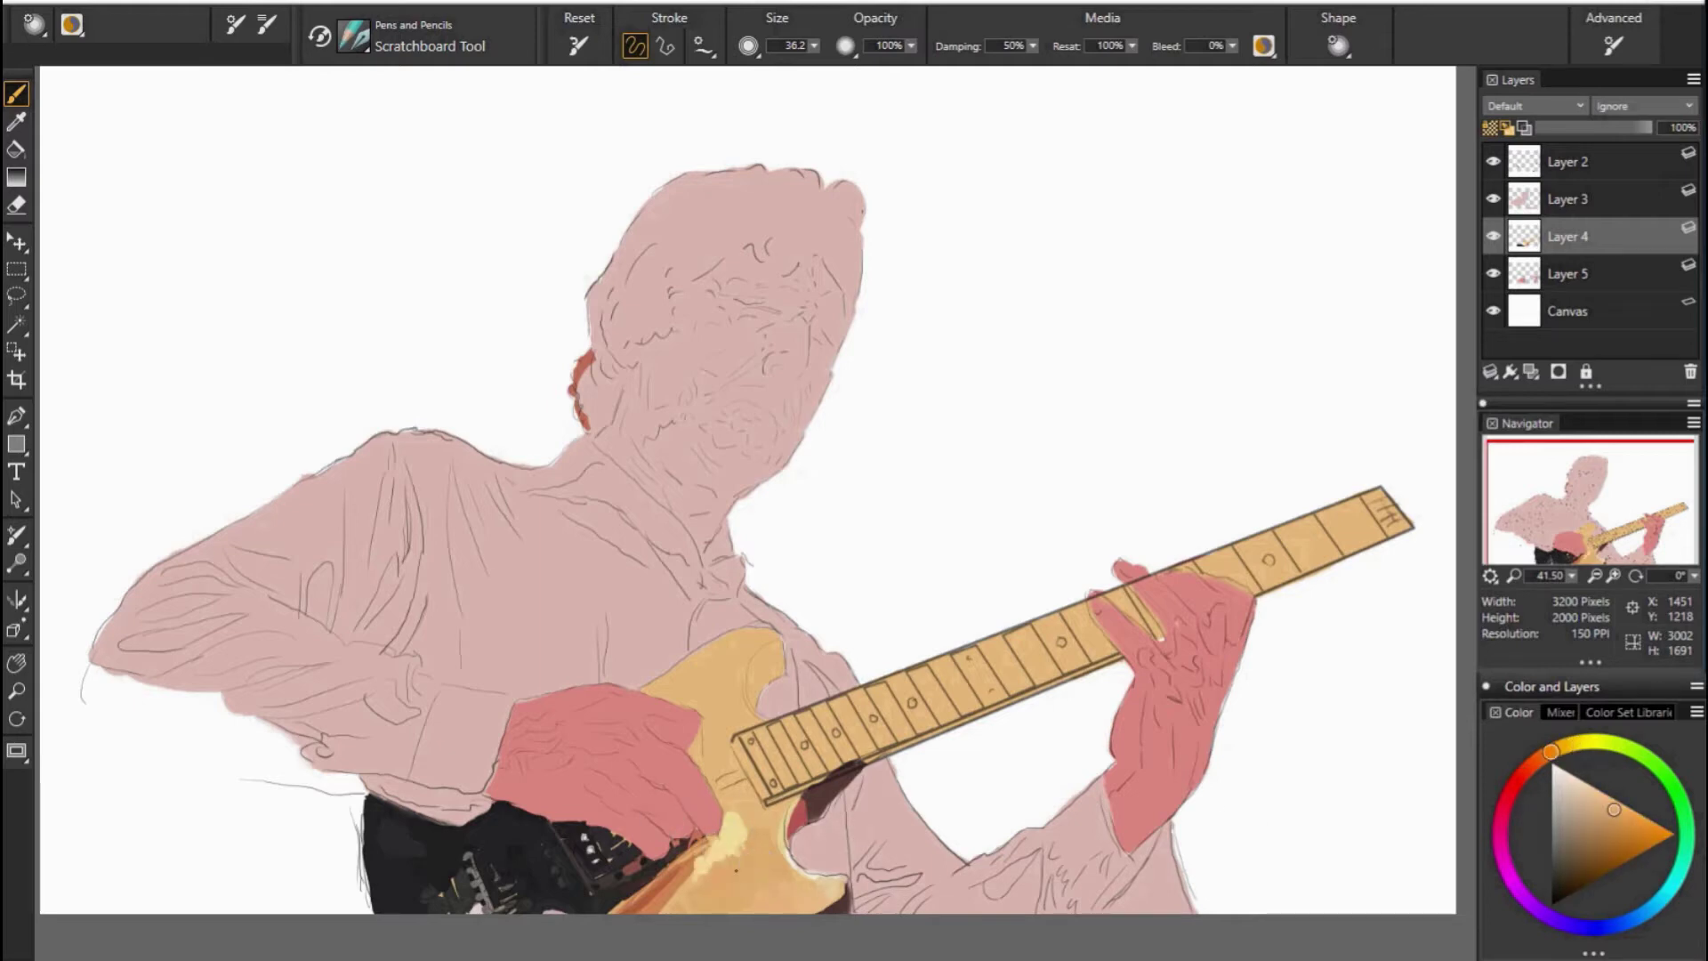
pyautogui.keyDown('alt'); pyautogui.click(698, 894); pyautogui.keyUp('alt')
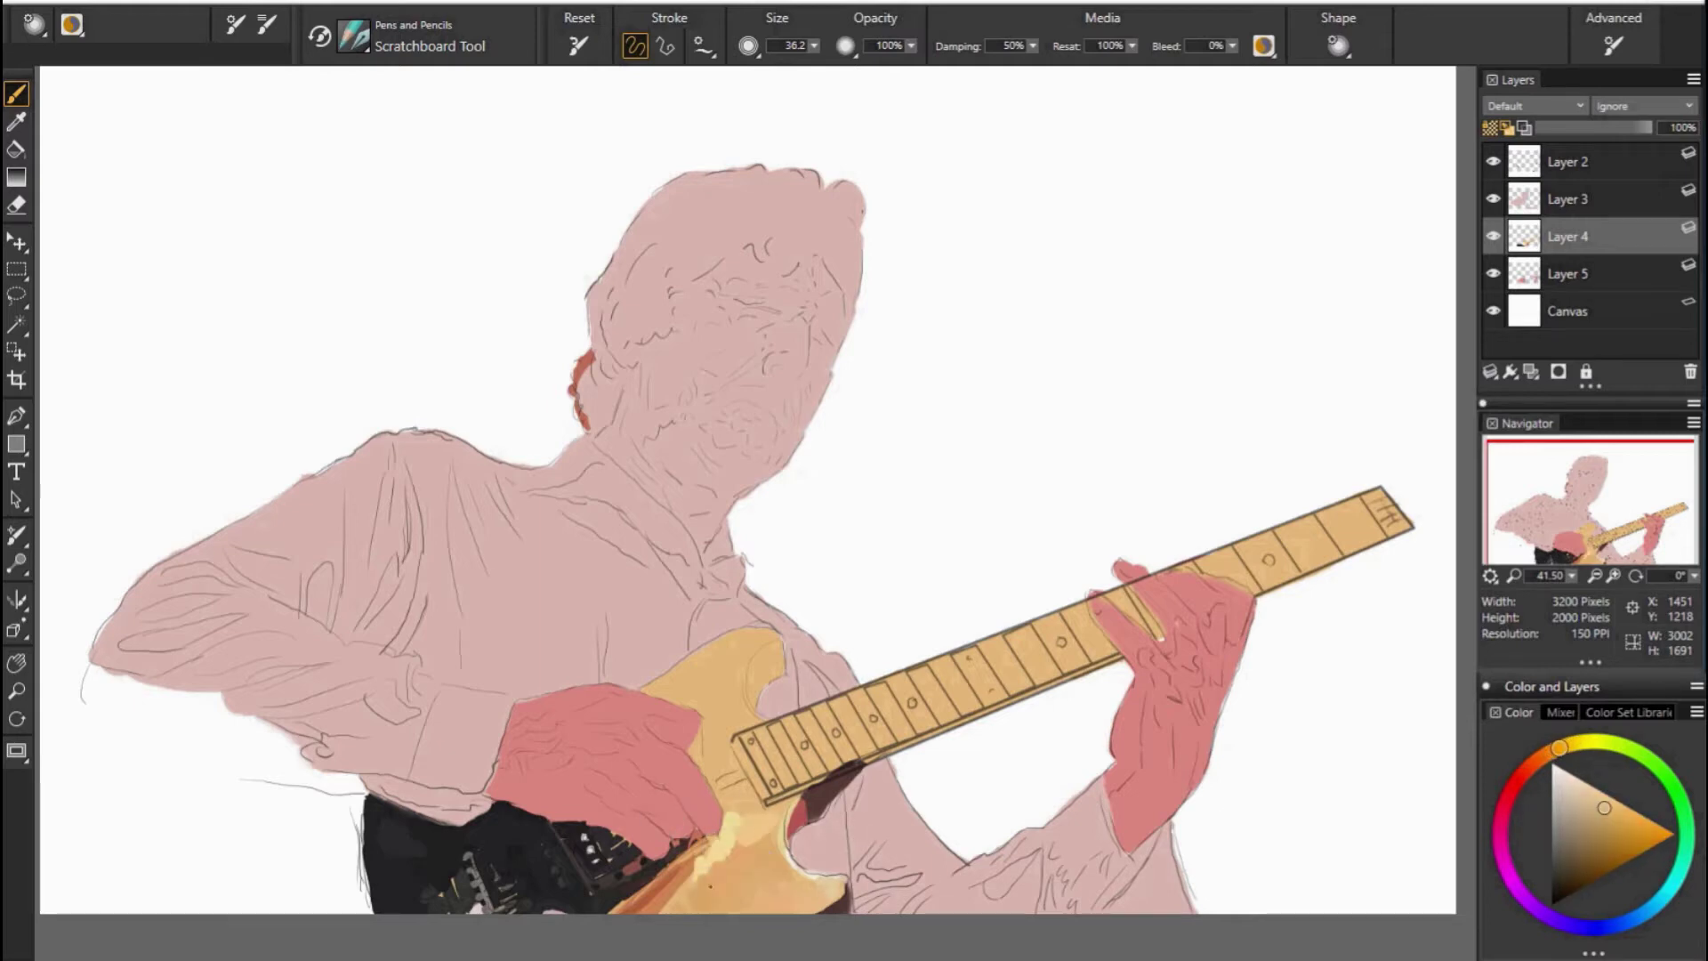
pyautogui.keyDown('alt'); pyautogui.click(738, 864); pyautogui.keyUp('alt')
pyautogui.keyDown('alt'); pyautogui.click(734, 876); pyautogui.keyUp('alt')
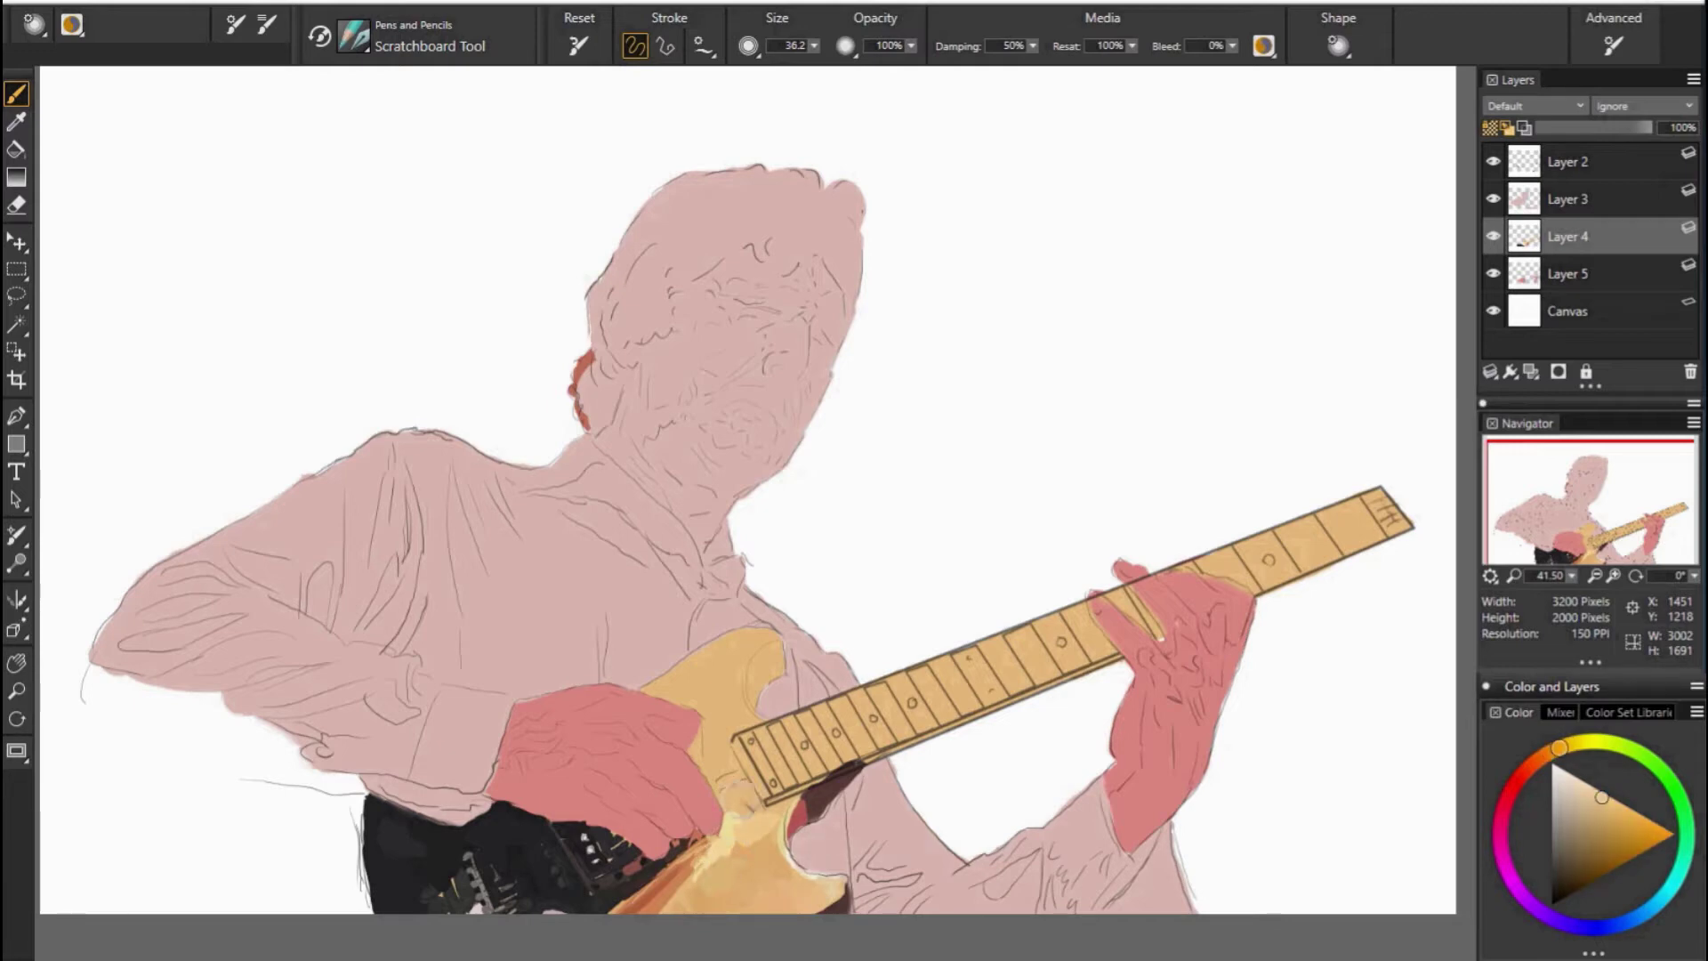
pyautogui.keyDown('alt'); pyautogui.click(774, 791); pyautogui.keyUp('alt')
pyautogui.keyDown('alt'); pyautogui.click(828, 797); pyautogui.keyUp('alt')
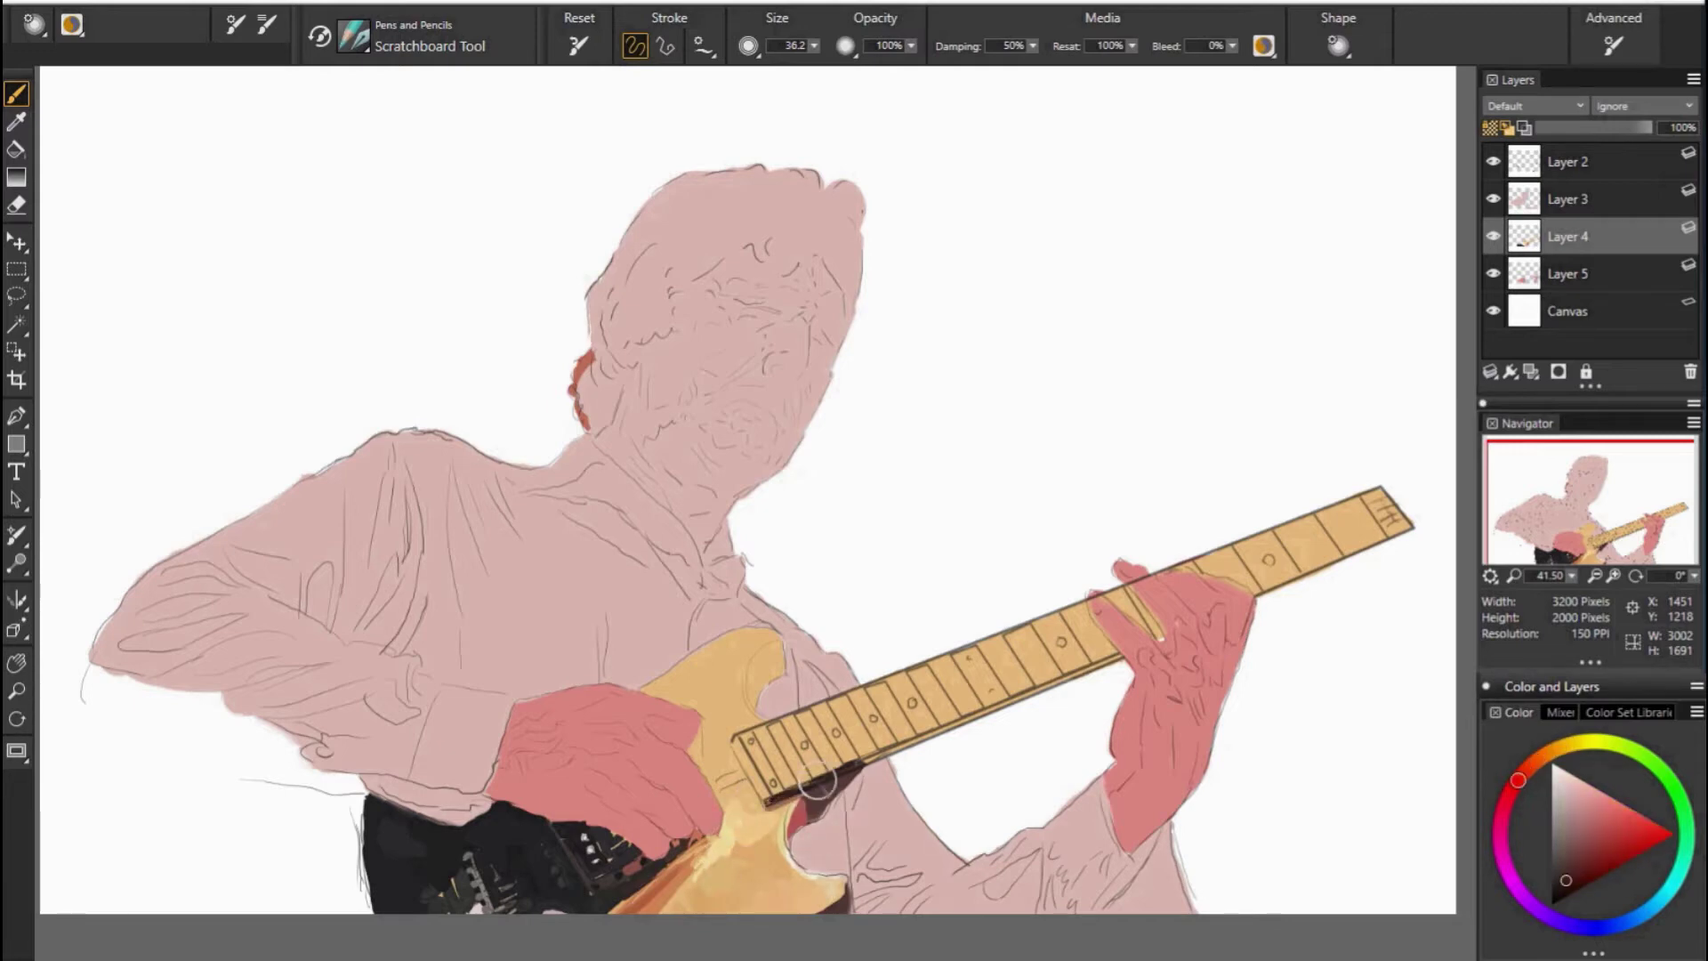
pyautogui.keyDown('alt'); pyautogui.click(1136, 765); pyautogui.keyUp('alt')
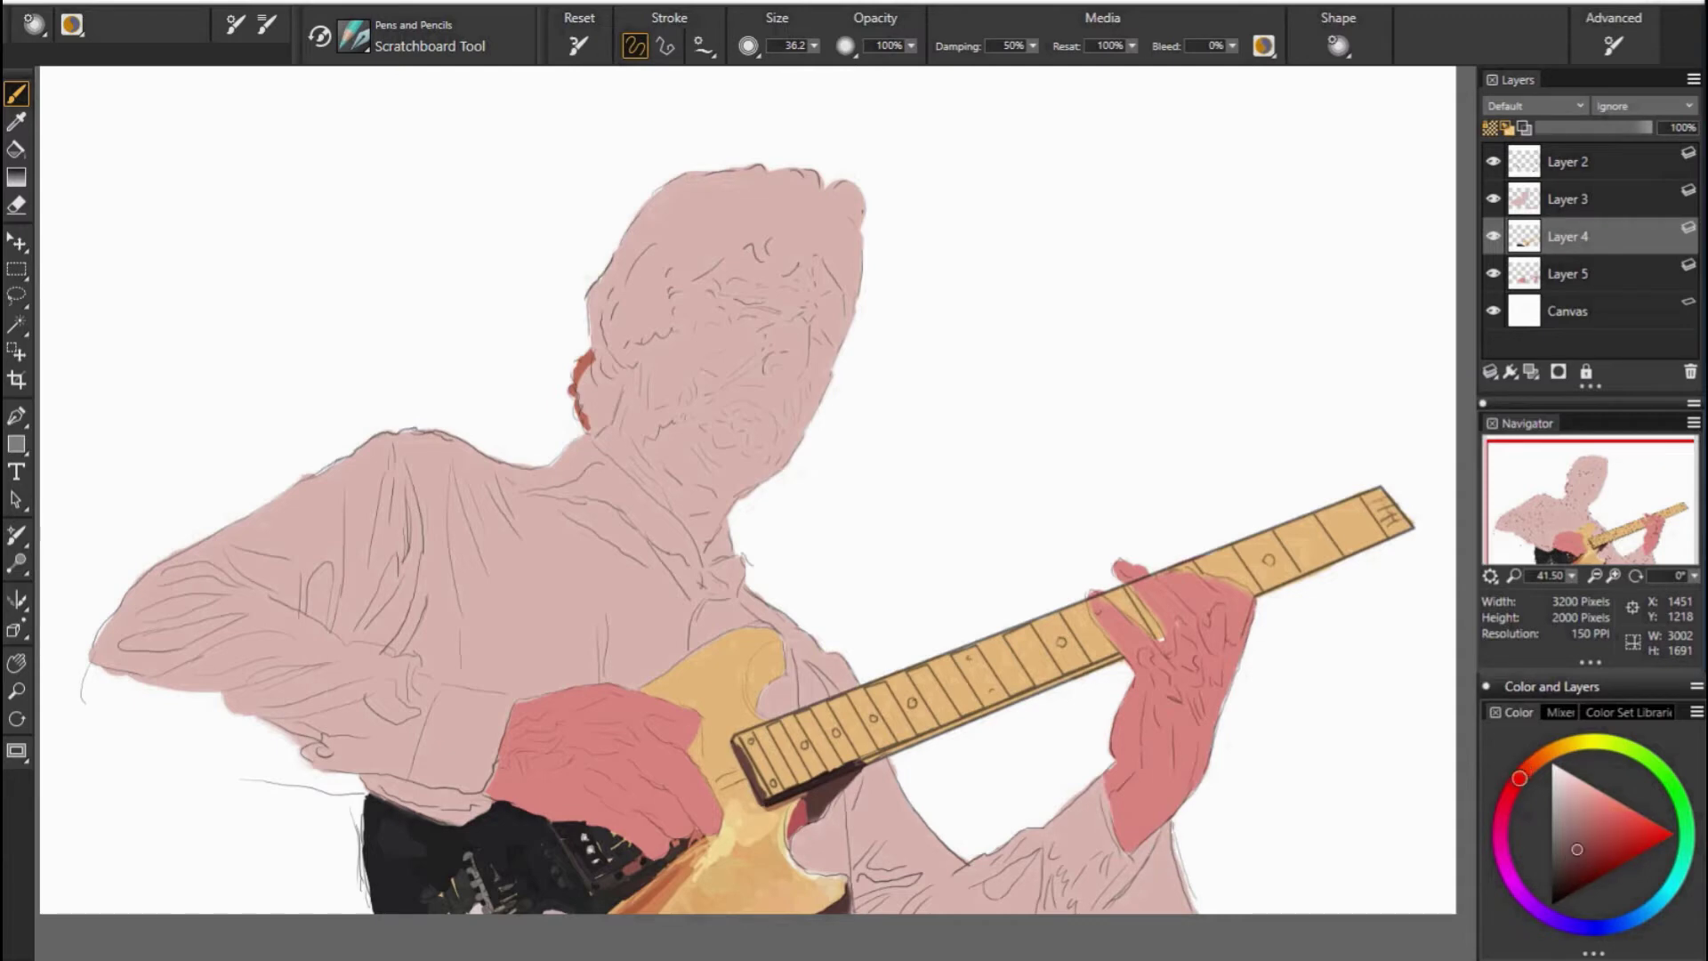
# Paint a dark red patch on the guitar body near the lower neck, then pick light tans.
pyautogui.keyDown('alt'); pyautogui.click(752, 778); pyautogui.keyUp('alt')
pyautogui.moveTo(754, 703); pyautogui.dragTo(781, 642)
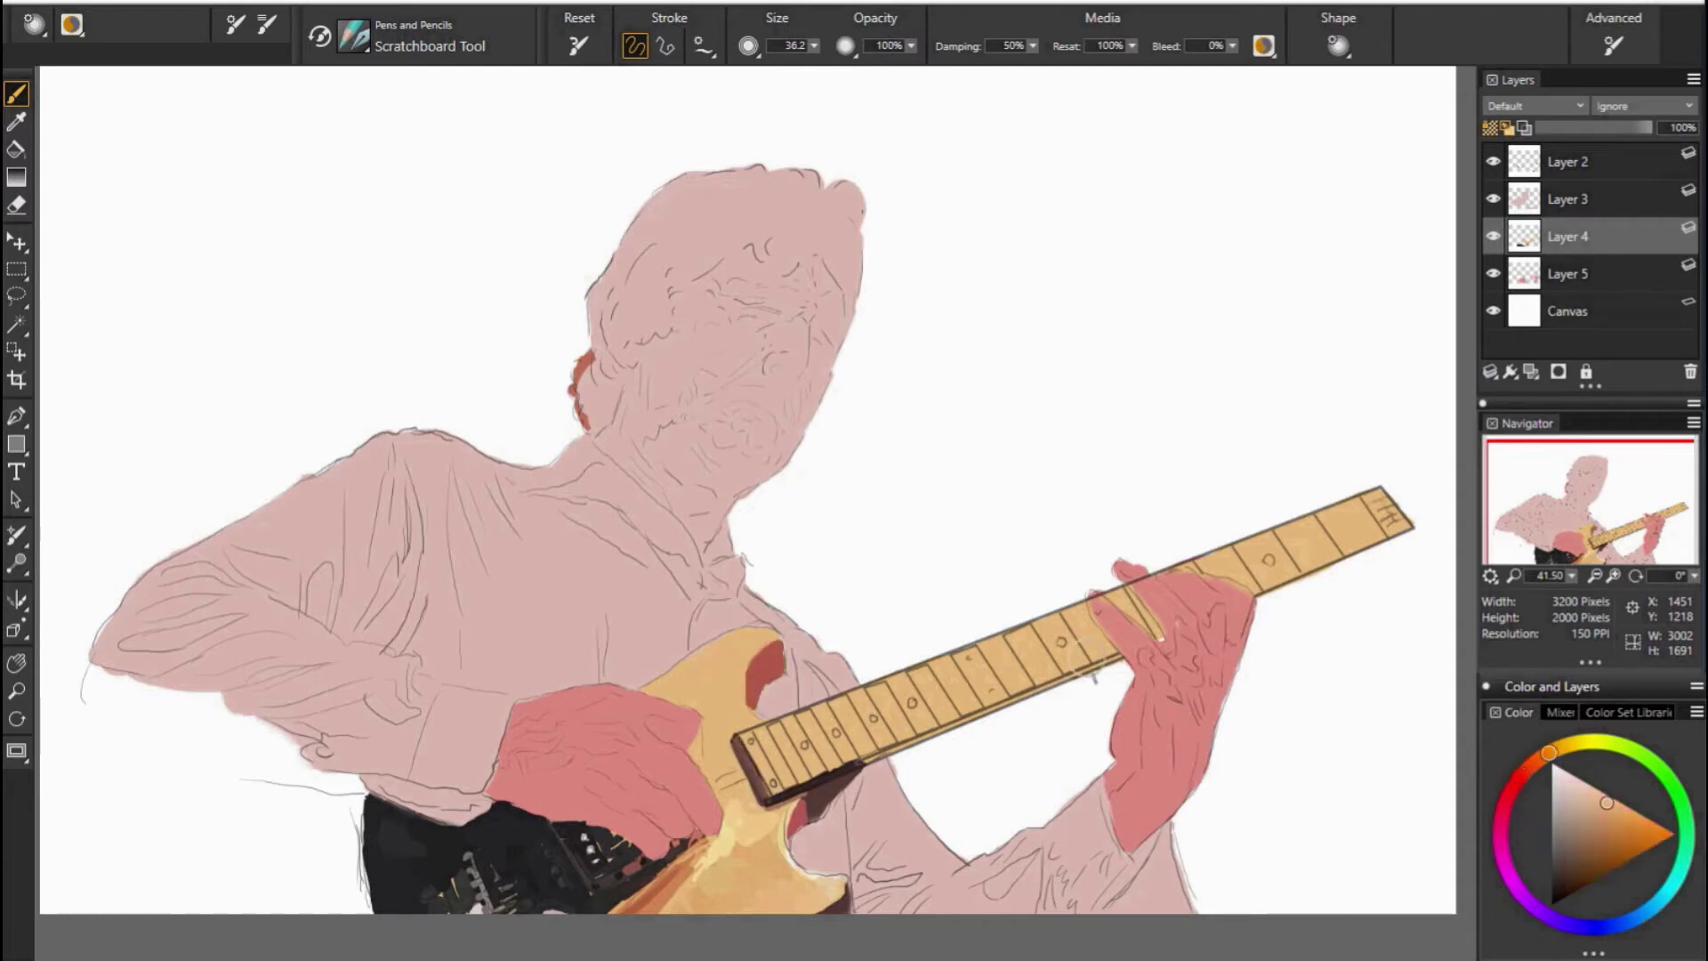
pyautogui.keyDown('alt'); pyautogui.click(679, 638); pyautogui.keyUp('alt')
pyautogui.keyDown('alt'); pyautogui.click(868, 649); pyautogui.keyUp('alt')
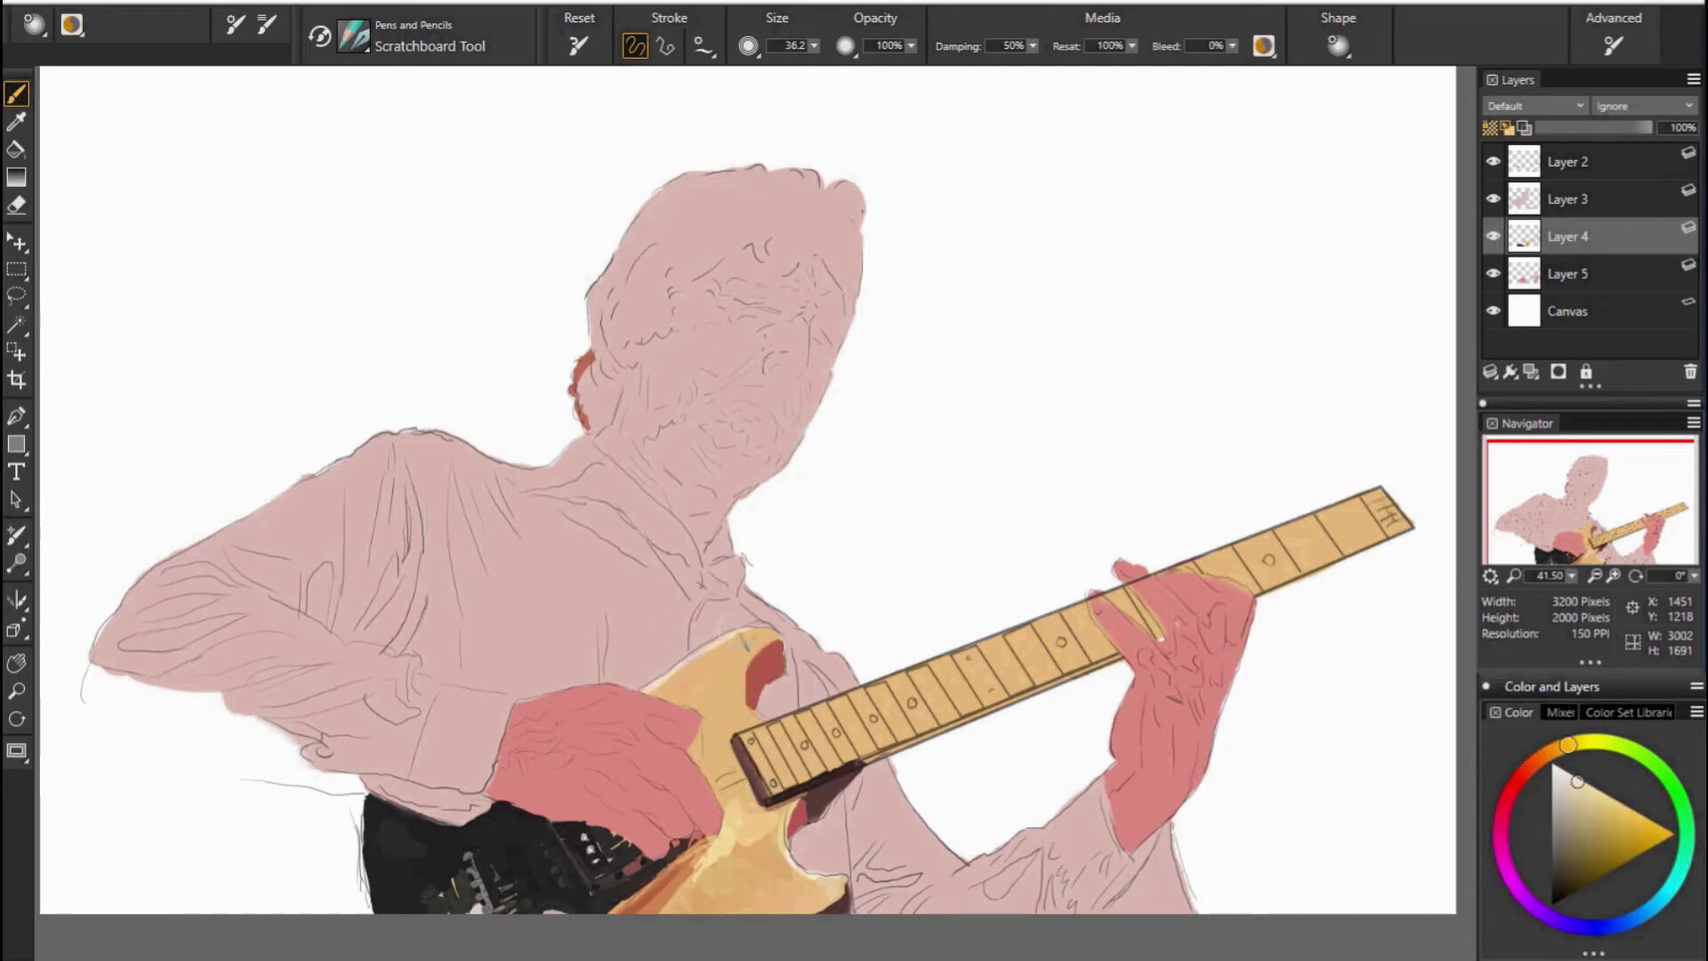
pyautogui.keyDown('alt'); pyautogui.click(778, 638); pyautogui.keyUp('alt')
pyautogui.keyDown('alt'); pyautogui.click(1160, 638); pyautogui.keyUp('alt')
pyautogui.keyDown('alt'); pyautogui.click(689, 739); pyautogui.keyUp('alt')
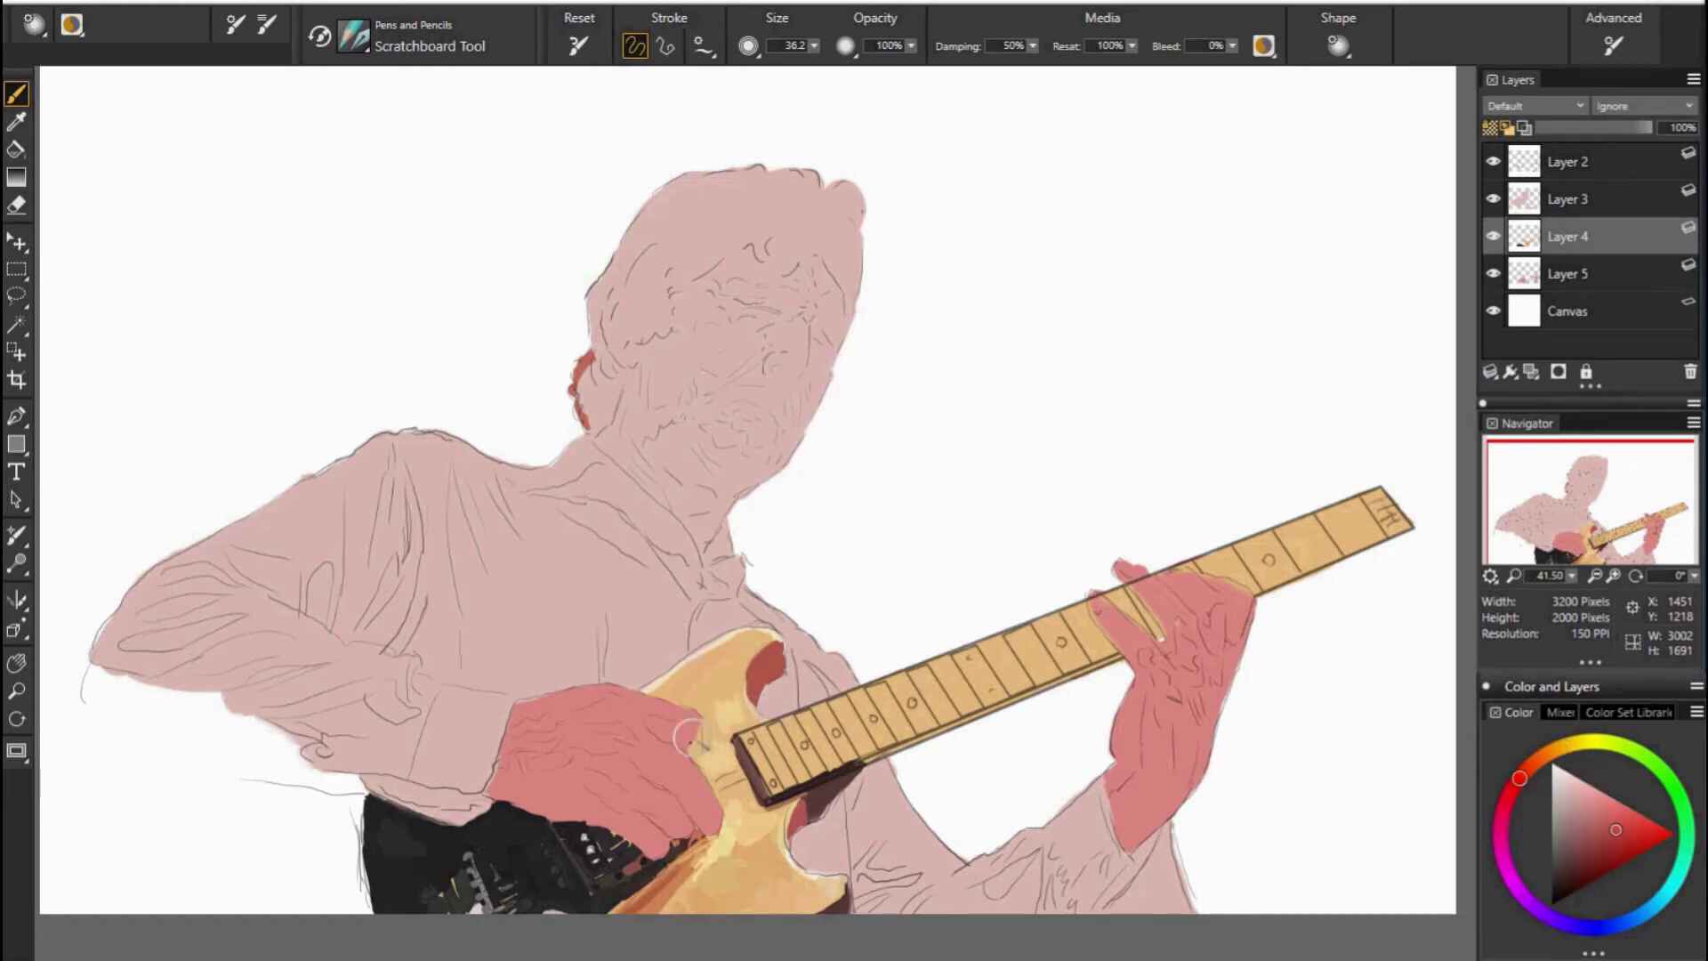
pyautogui.keyDown('alt'); pyautogui.click(684, 745); pyautogui.keyUp('alt')
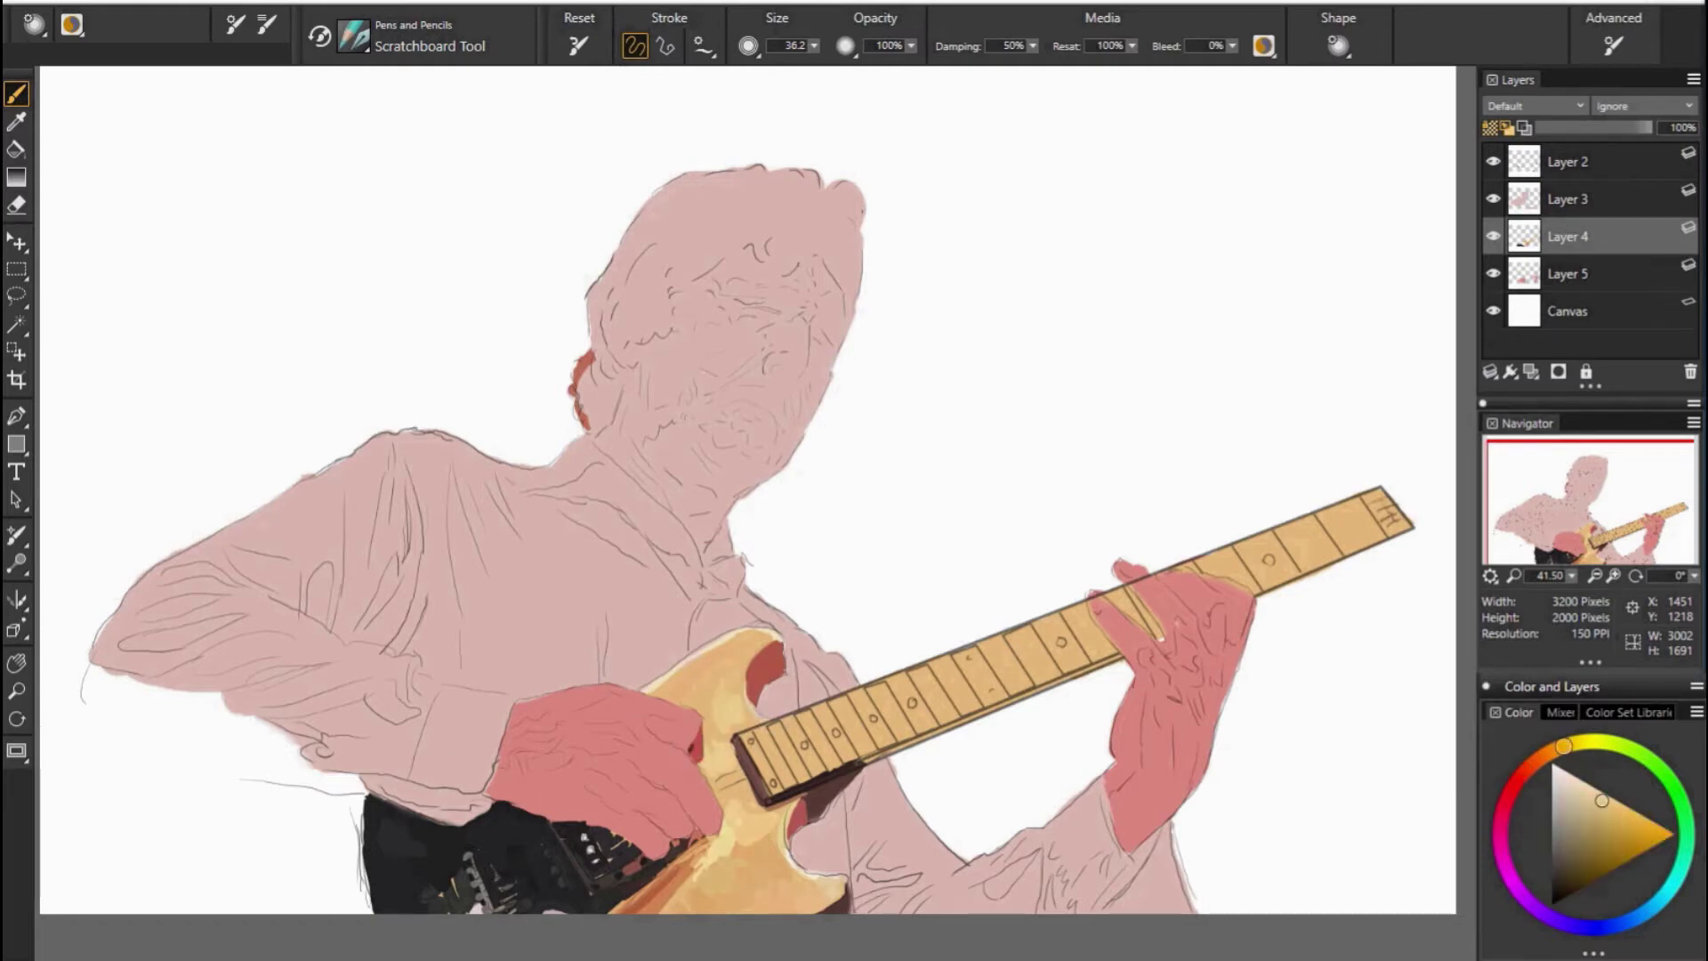
# Paint a dark stroke below the lower guitar neck, then sample the neck's yellow-orange.
pyautogui.keyDown('alt'); pyautogui.click(703, 699); pyautogui.keyUp('alt')
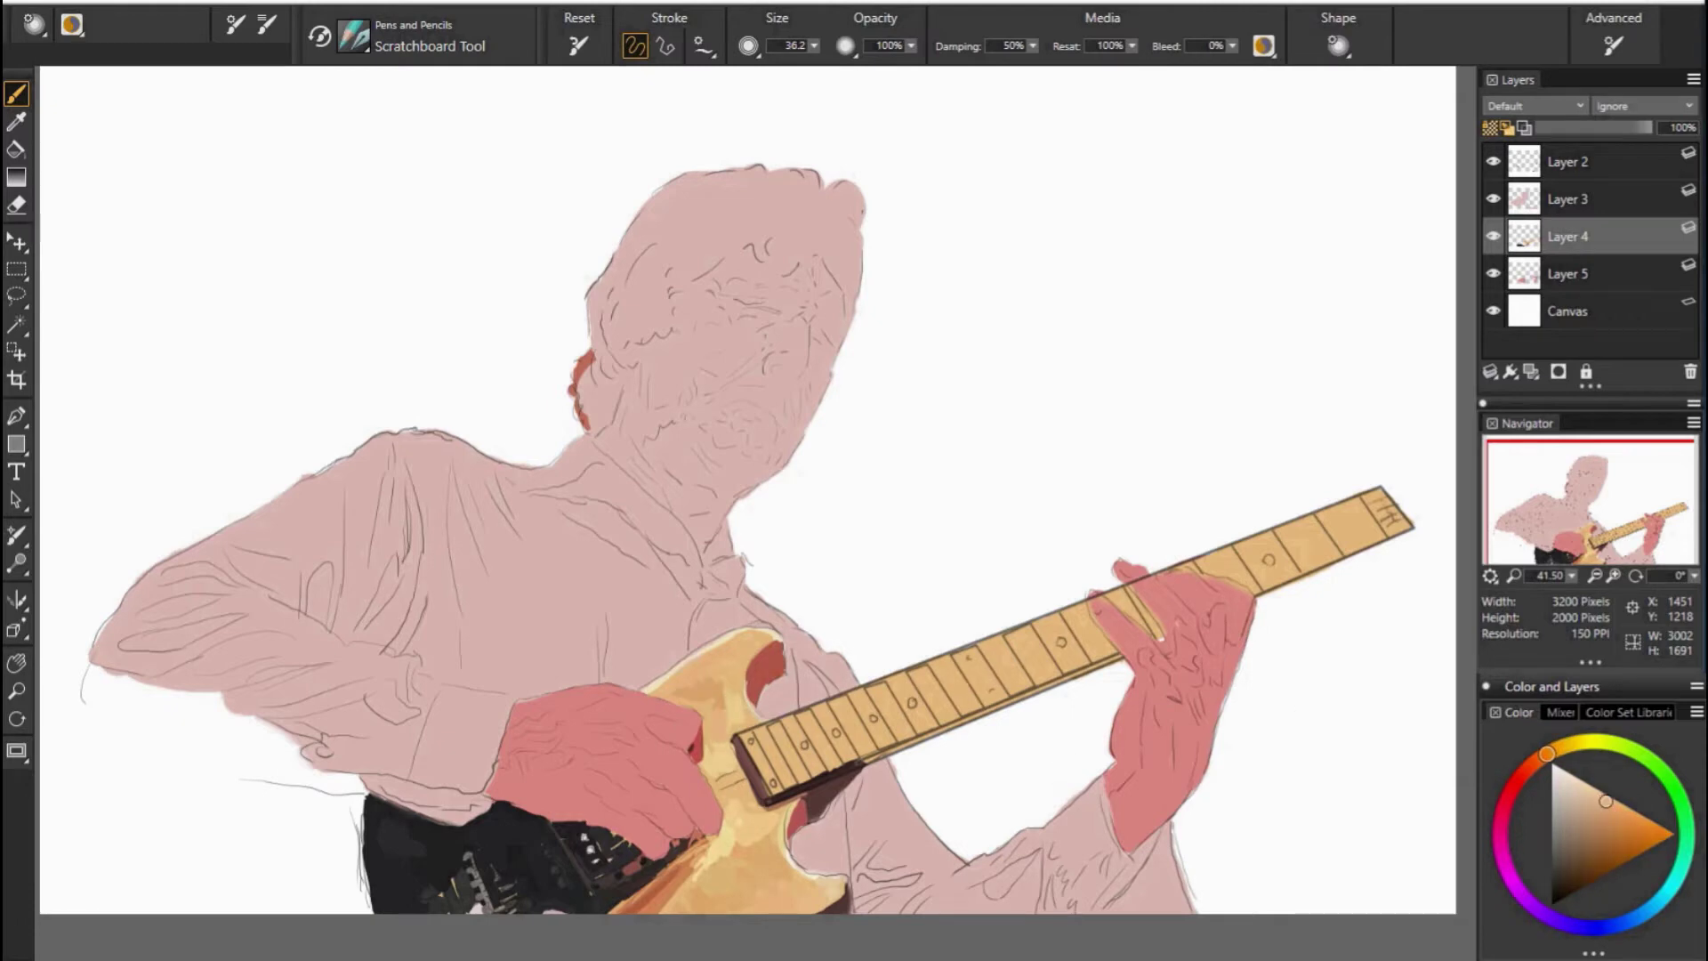
pyautogui.keyDown('alt'); pyautogui.click(738, 755); pyautogui.keyUp('alt')
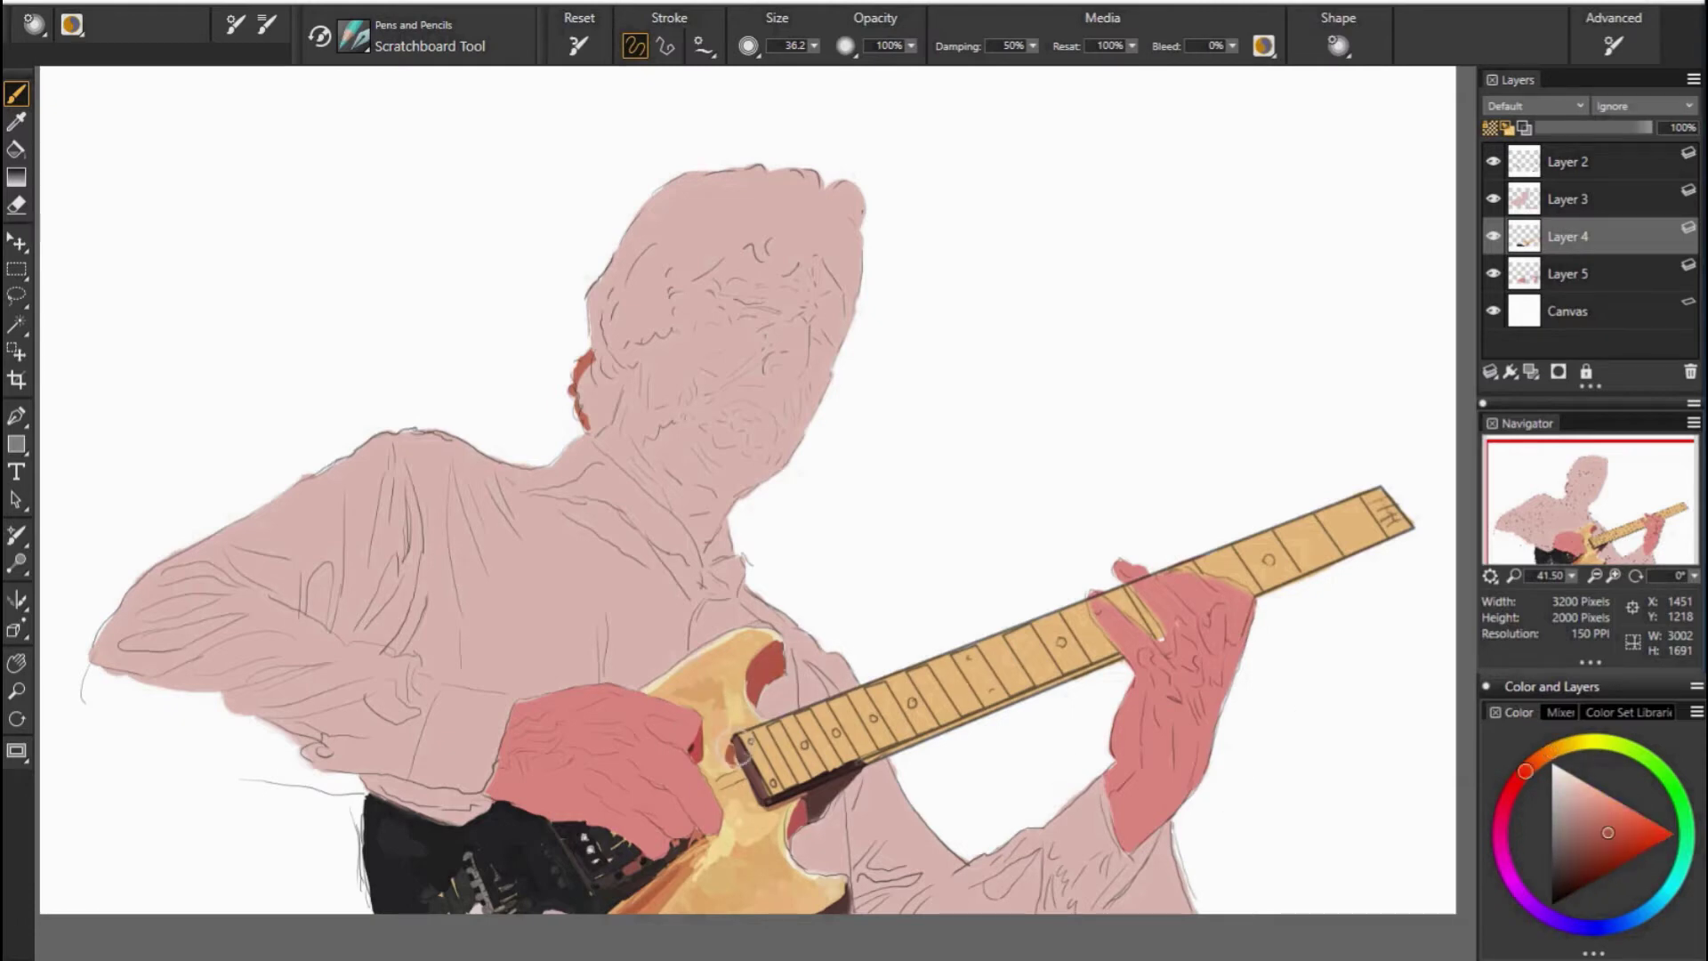
pyautogui.keyDown('alt'); pyautogui.click(745, 827); pyautogui.keyUp('alt')
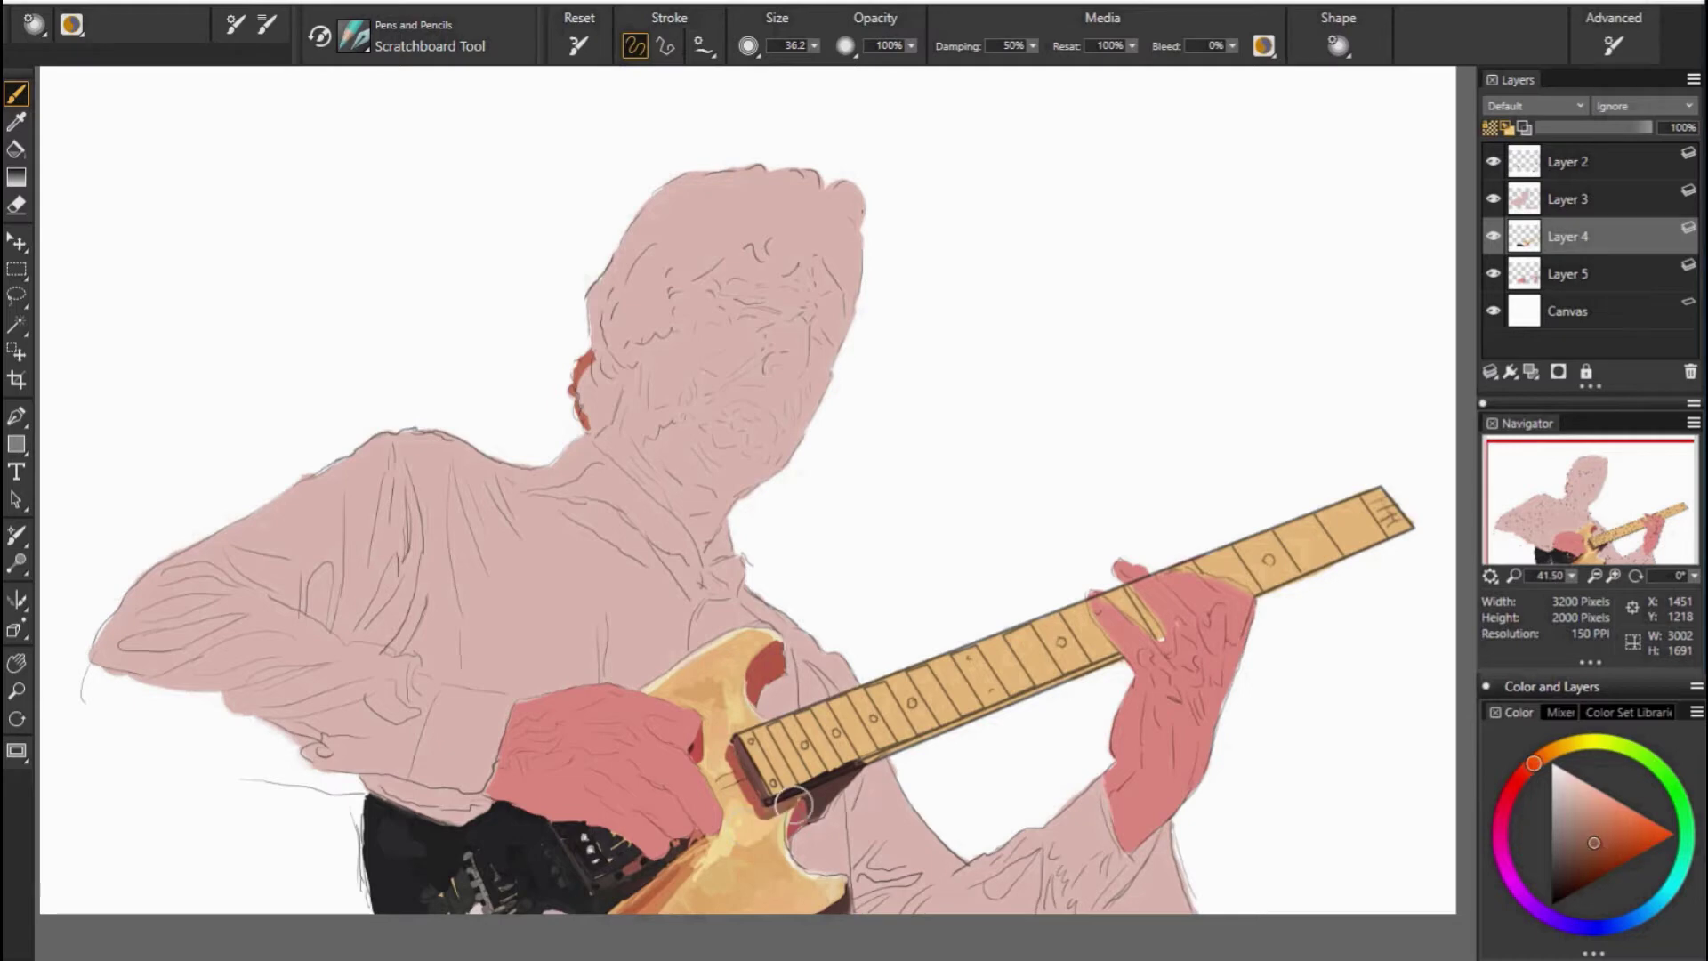
pyautogui.keyDown('alt'); pyautogui.click(794, 809); pyautogui.keyUp('alt')
pyautogui.moveTo(747, 780); pyautogui.dragTo(719, 783)
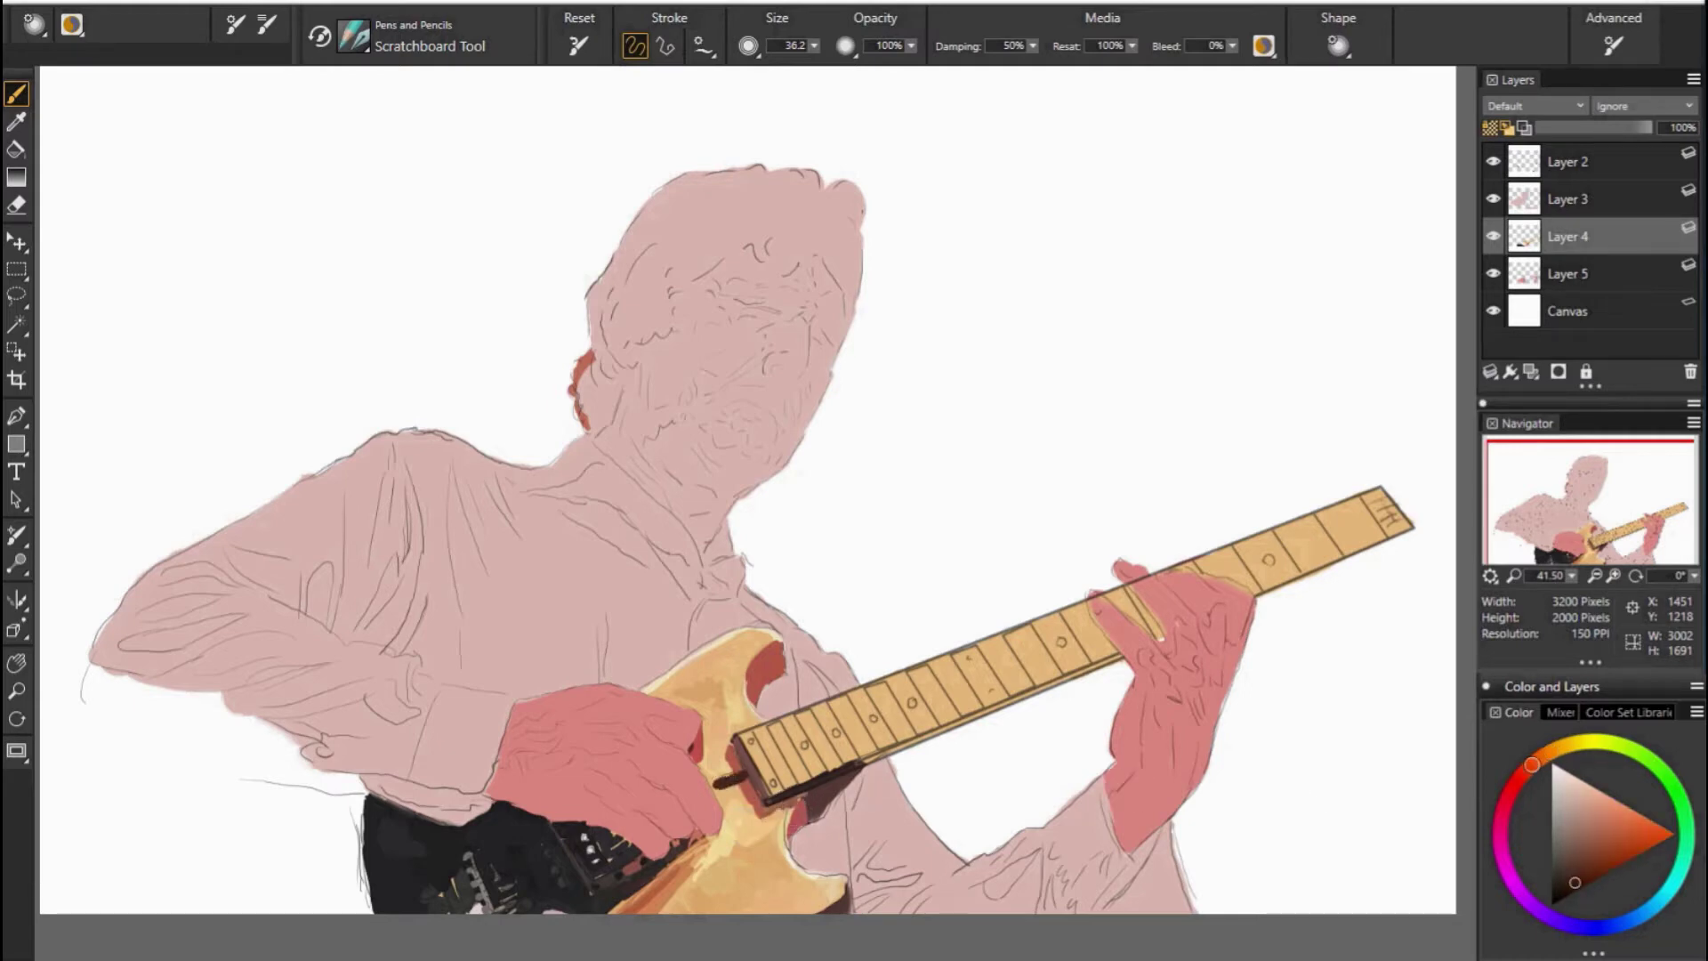
pyautogui.keyDown('alt'); pyautogui.click(712, 760); pyautogui.keyUp('alt')
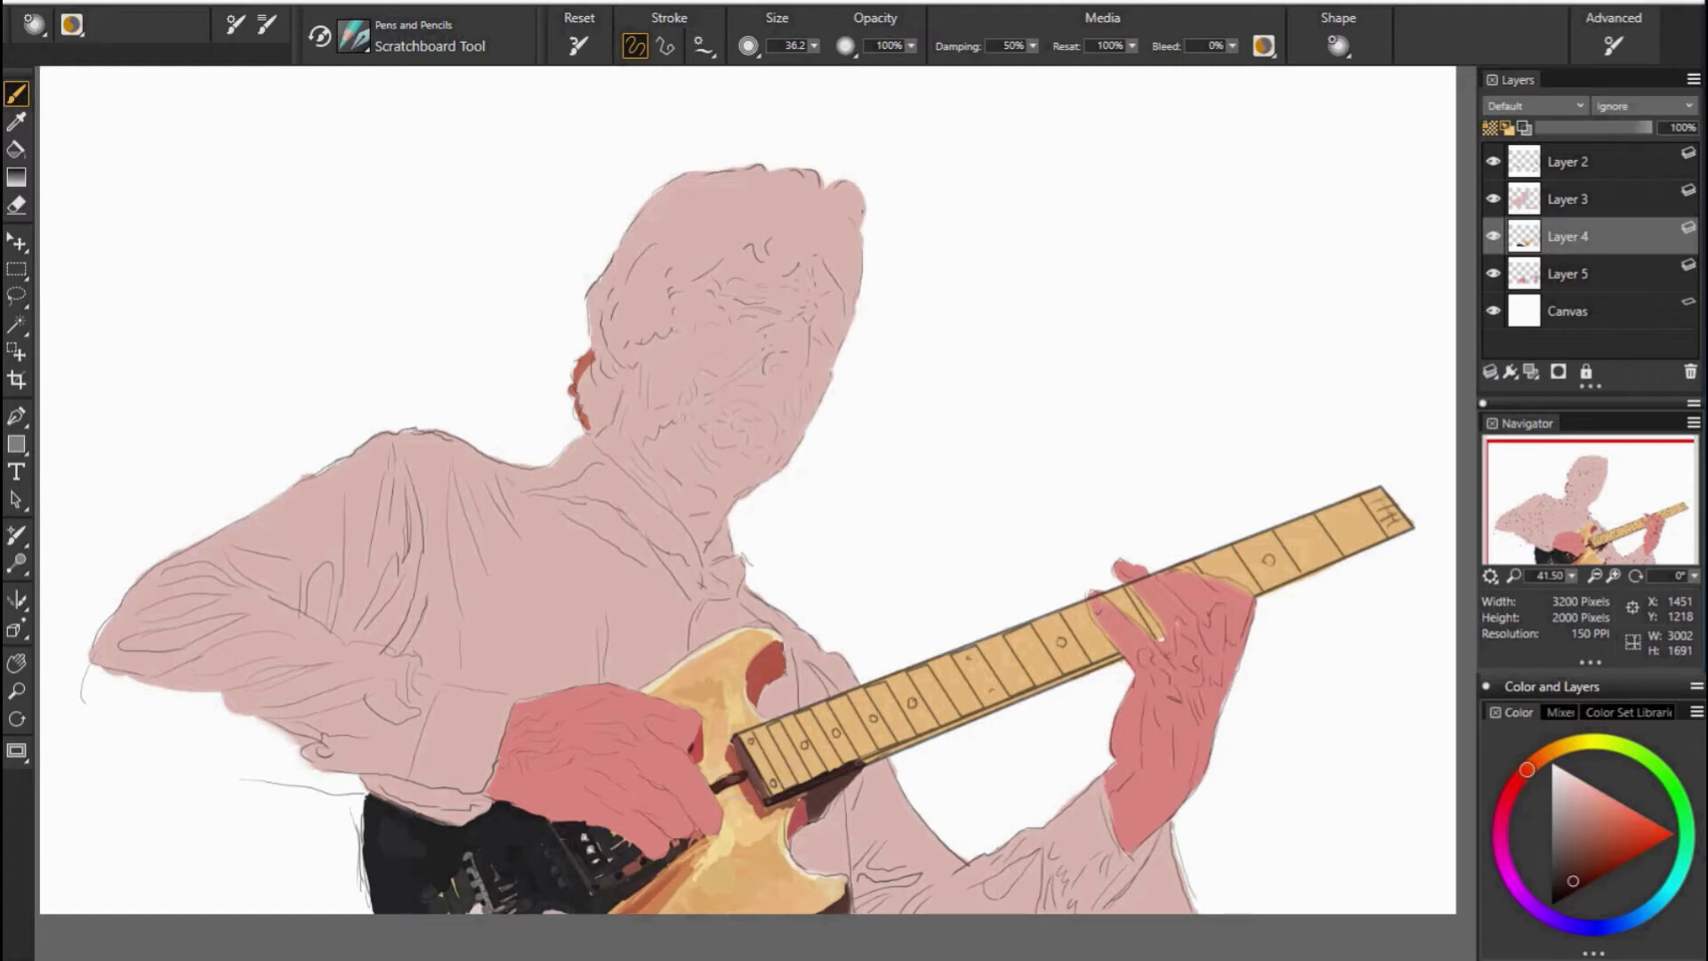
pyautogui.keyDown('alt'); pyautogui.click(947, 698); pyautogui.keyUp('alt')
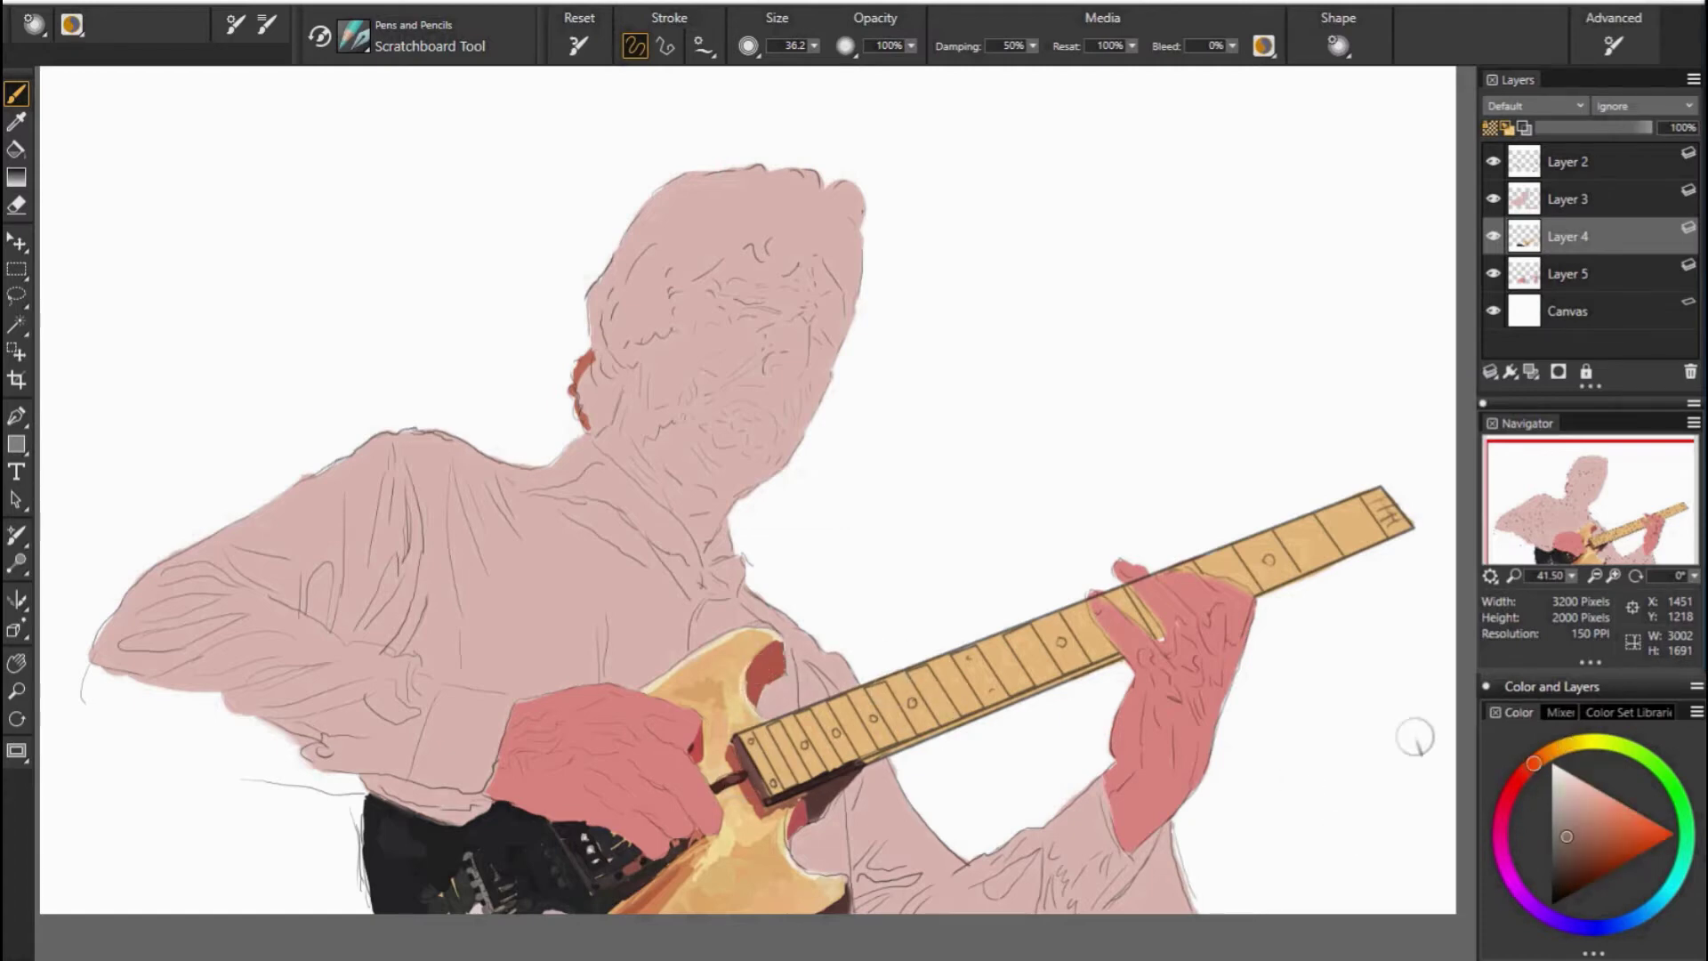
# Repaint the guitar fretboard and neck with dark grey-brown strokes.
pyautogui.moveTo(756, 752)
pyautogui.mouseDown()
pyautogui.moveTo(992, 660)
pyautogui.moveTo(815, 741)
pyautogui.moveTo(1007, 709)
pyautogui.moveTo(1401, 511)
pyautogui.mouseUp()
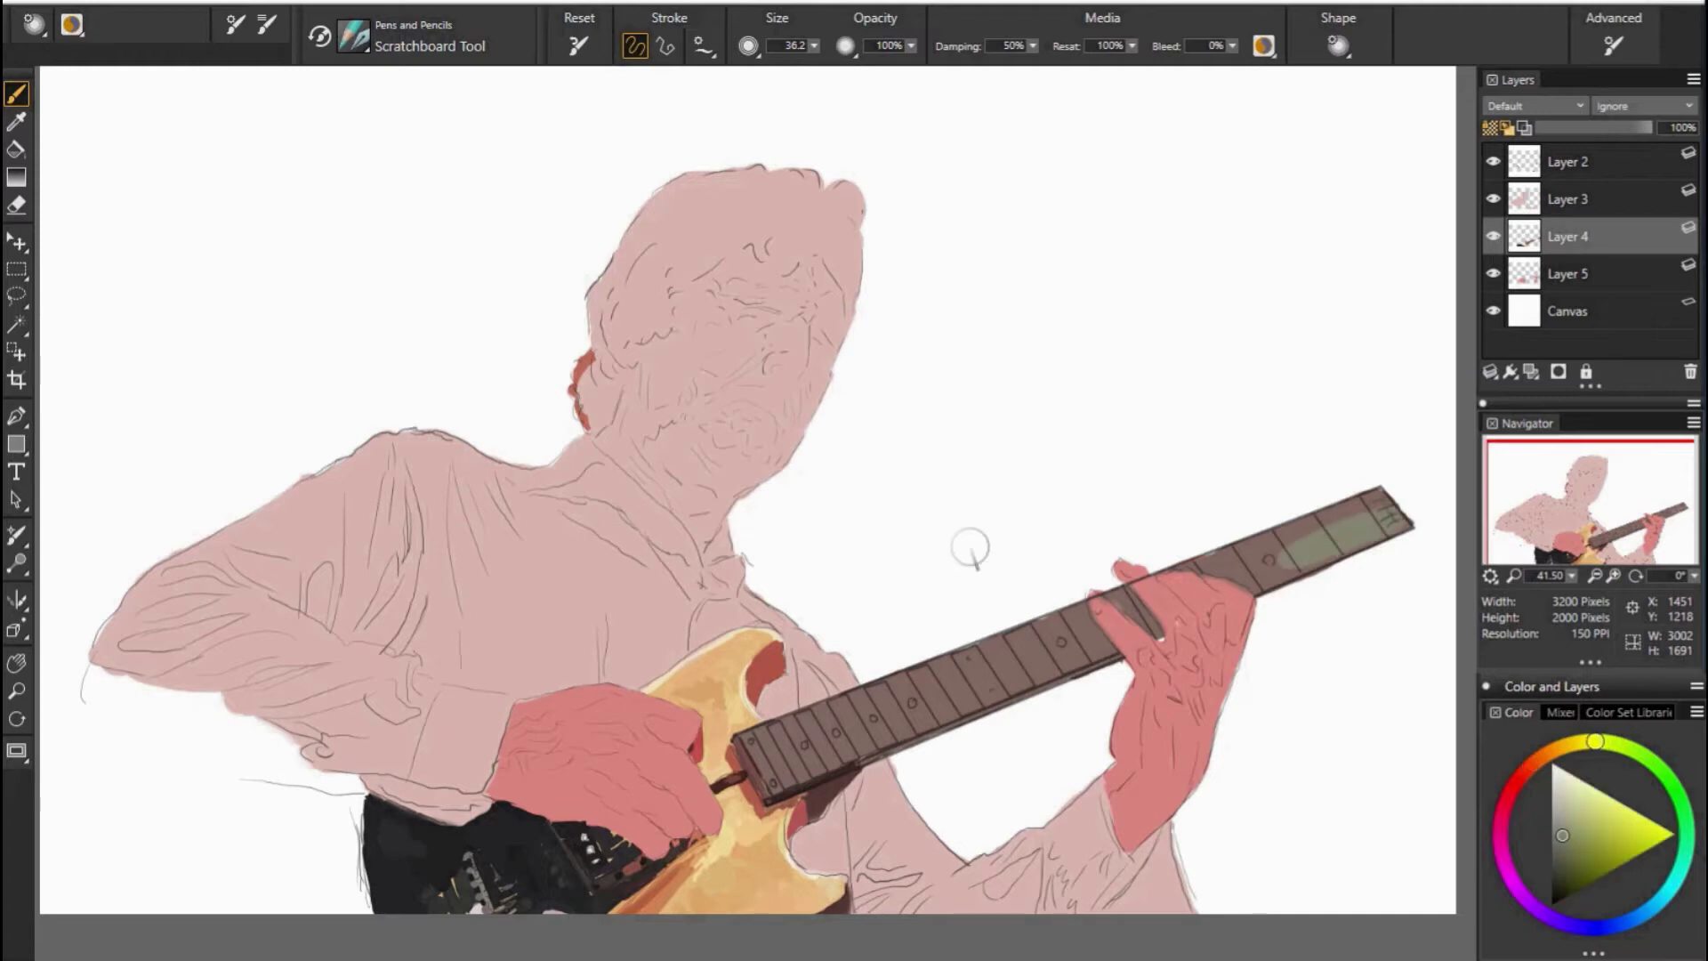
pyautogui.moveTo(1334, 525); pyautogui.dragTo(1192, 569)
pyautogui.press('b')
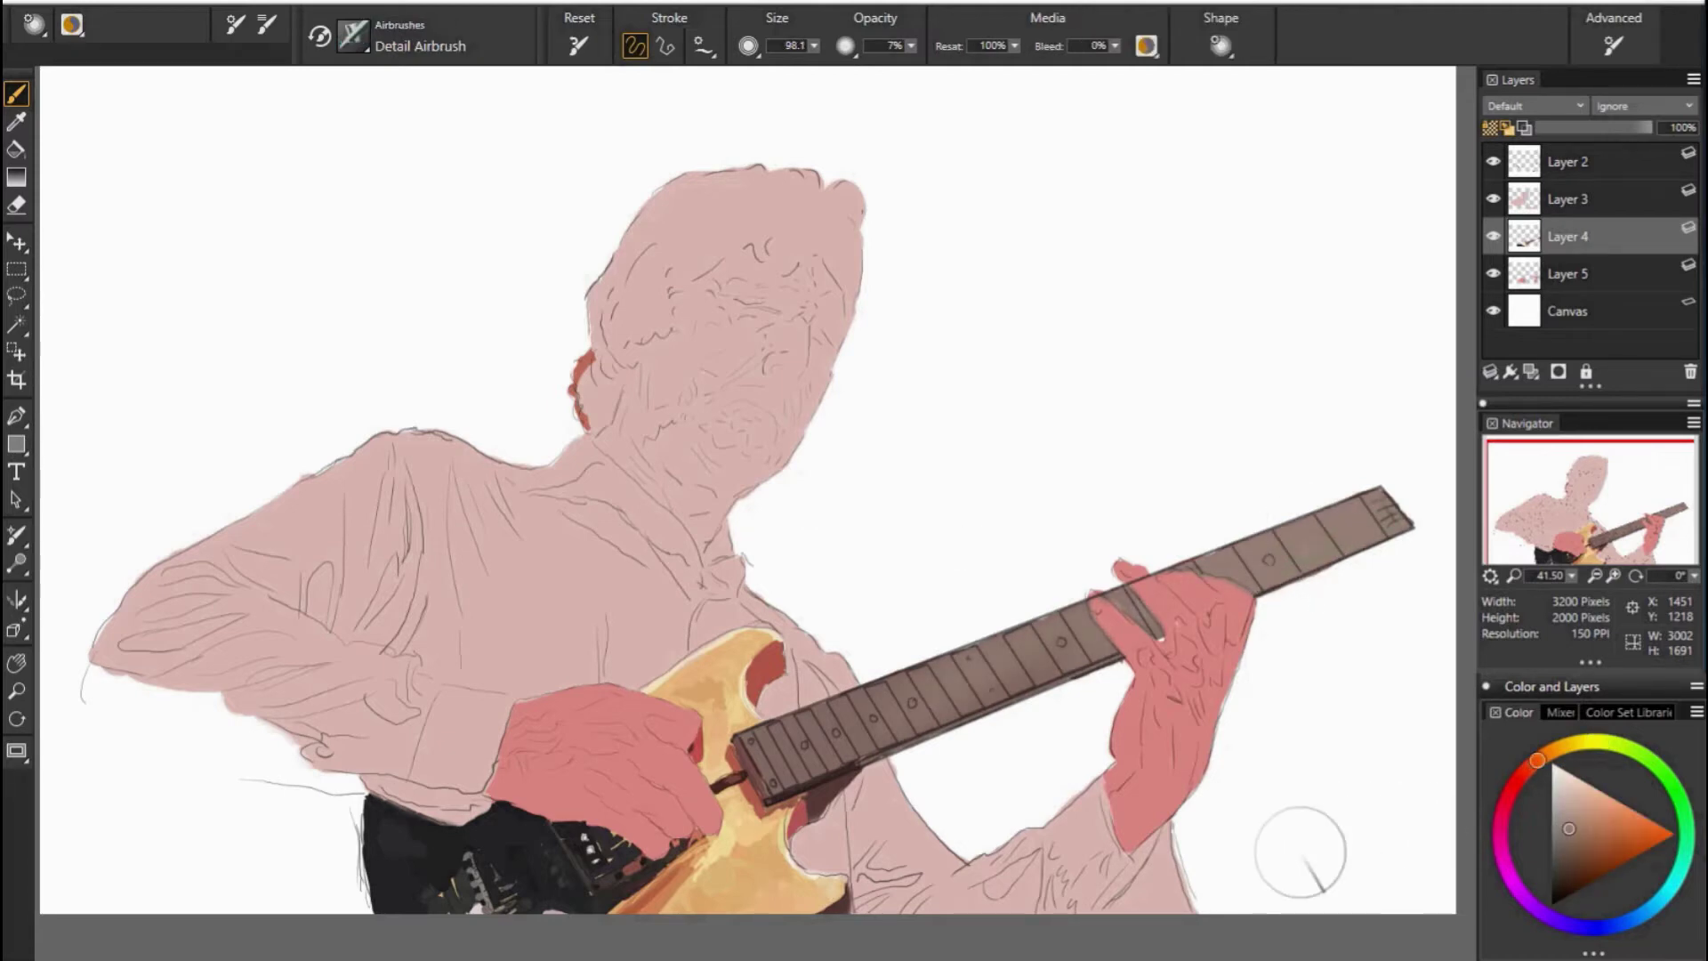
# Dab a light yellowish position dot onto the fretboard with crisp full-opacity strokes.
pyautogui.press('b')
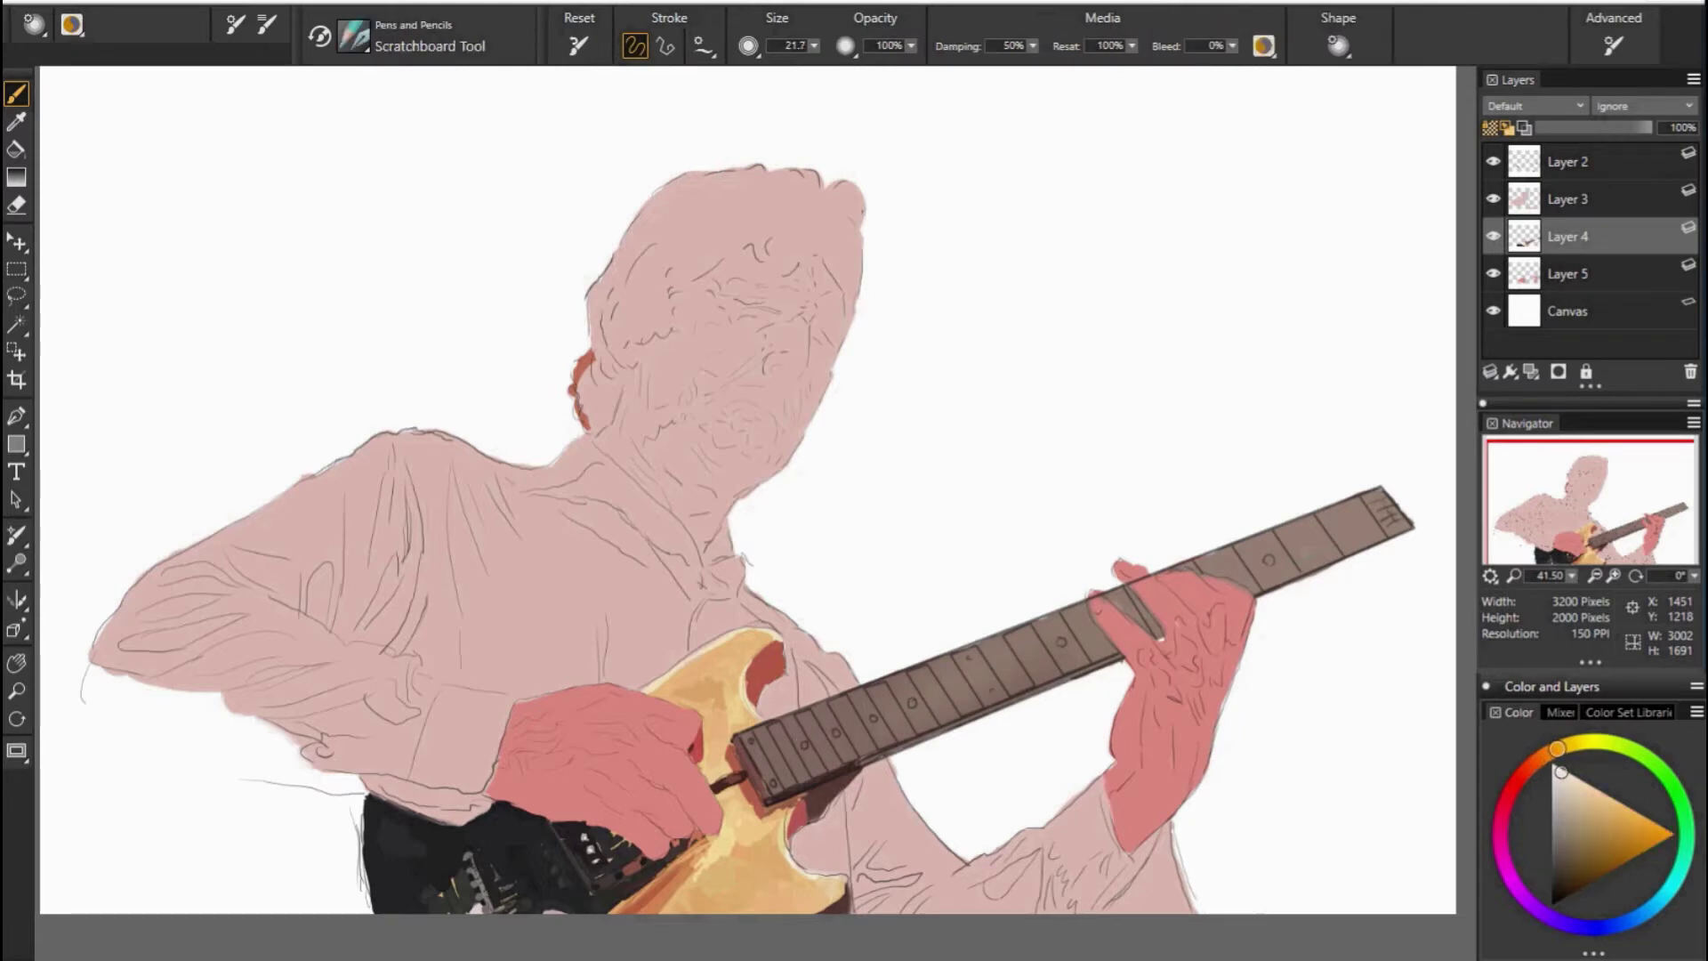
pyautogui.keyDown('alt'); pyautogui.click(796, 796); pyautogui.keyUp('alt')
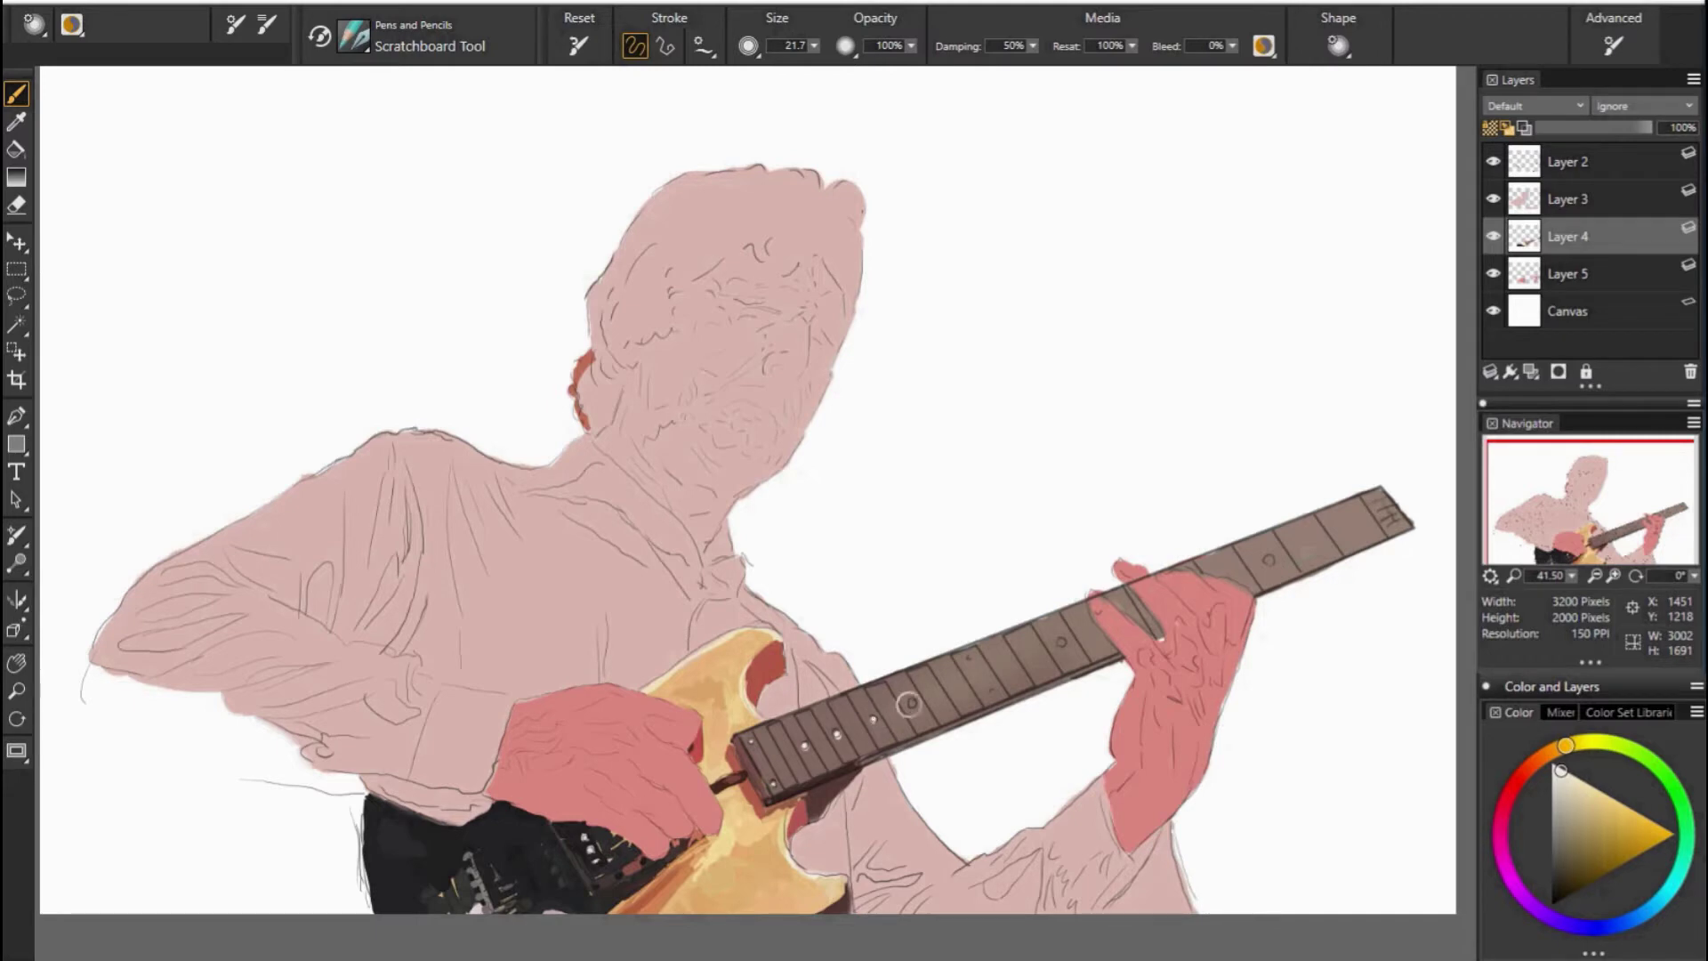
pyautogui.click(970, 655)
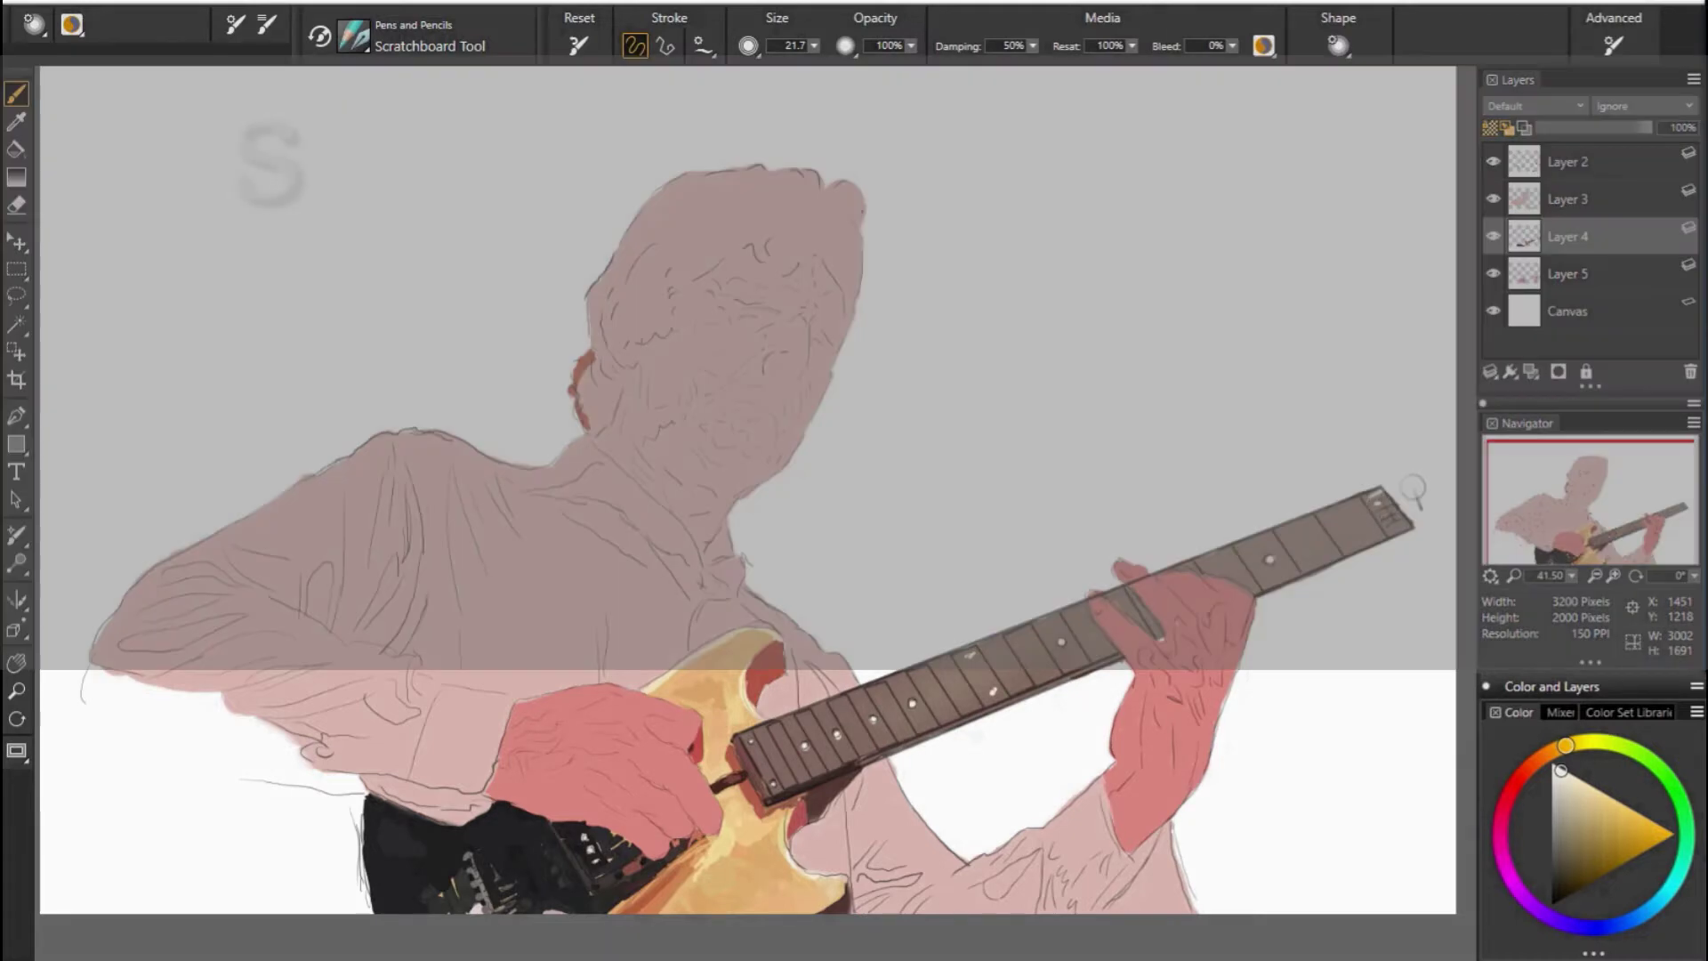
# Scratch light marks onto the guitar headstock.
pyautogui.moveTo(1380, 505); pyautogui.dragTo(1400, 524)
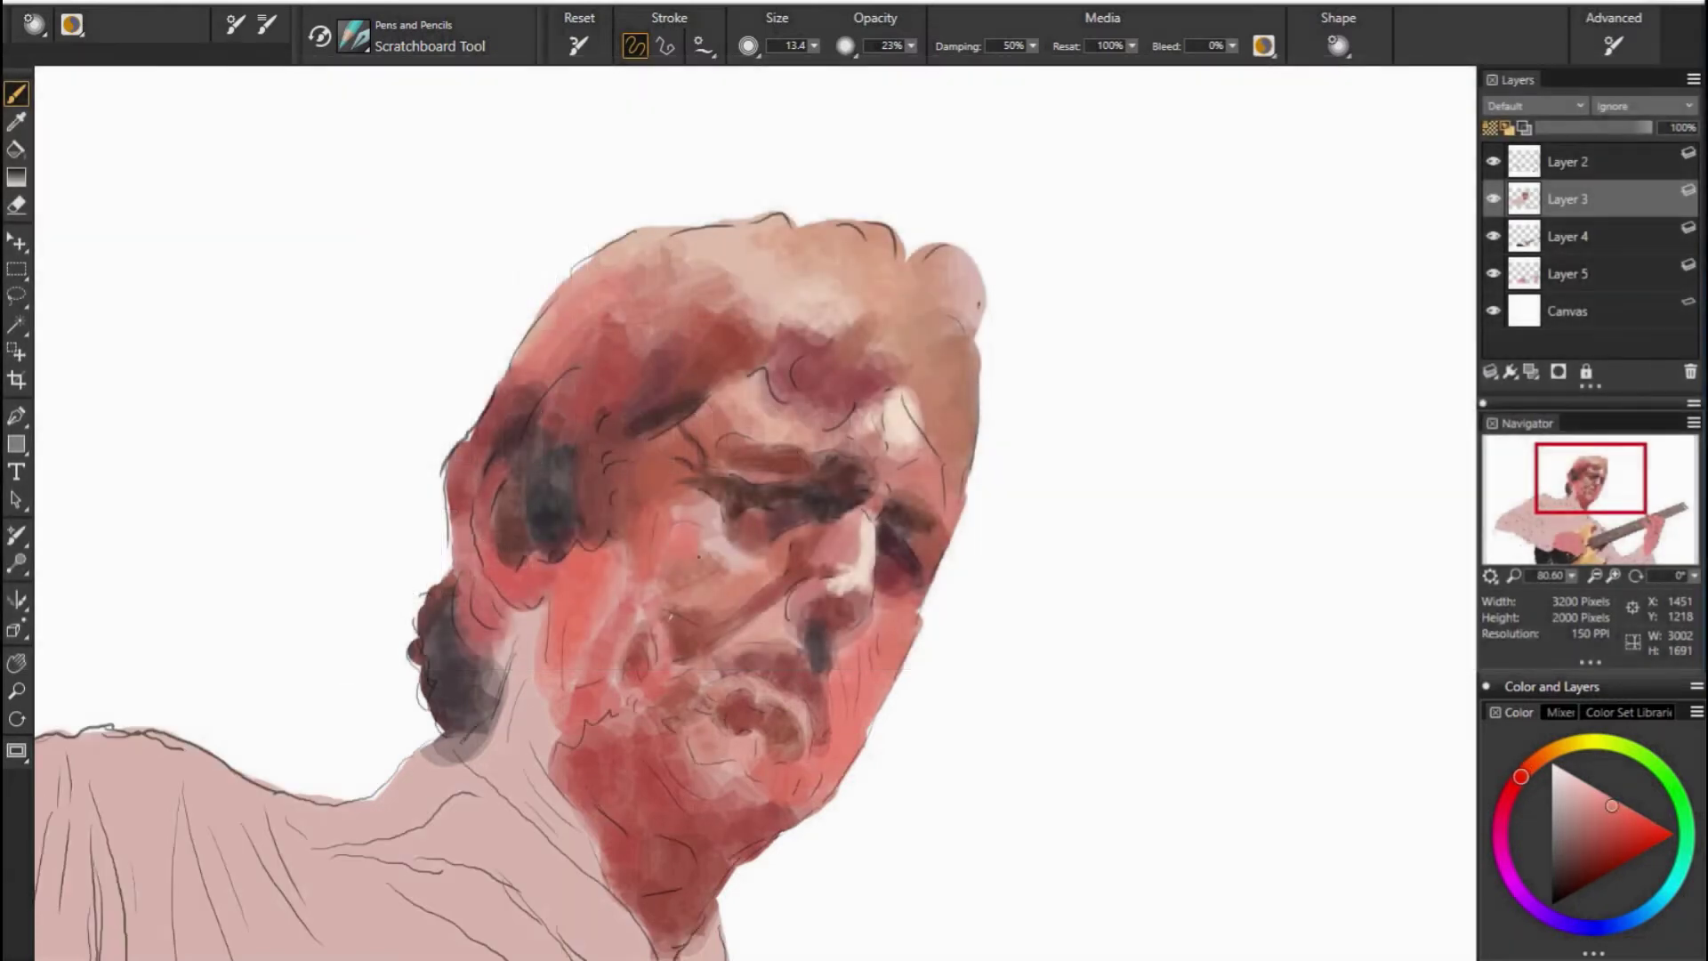
# Sample a darker face red and paint lighter pink around the ear.
pyautogui.keyDown('alt'); pyautogui.click(830, 603); pyautogui.keyUp('alt')
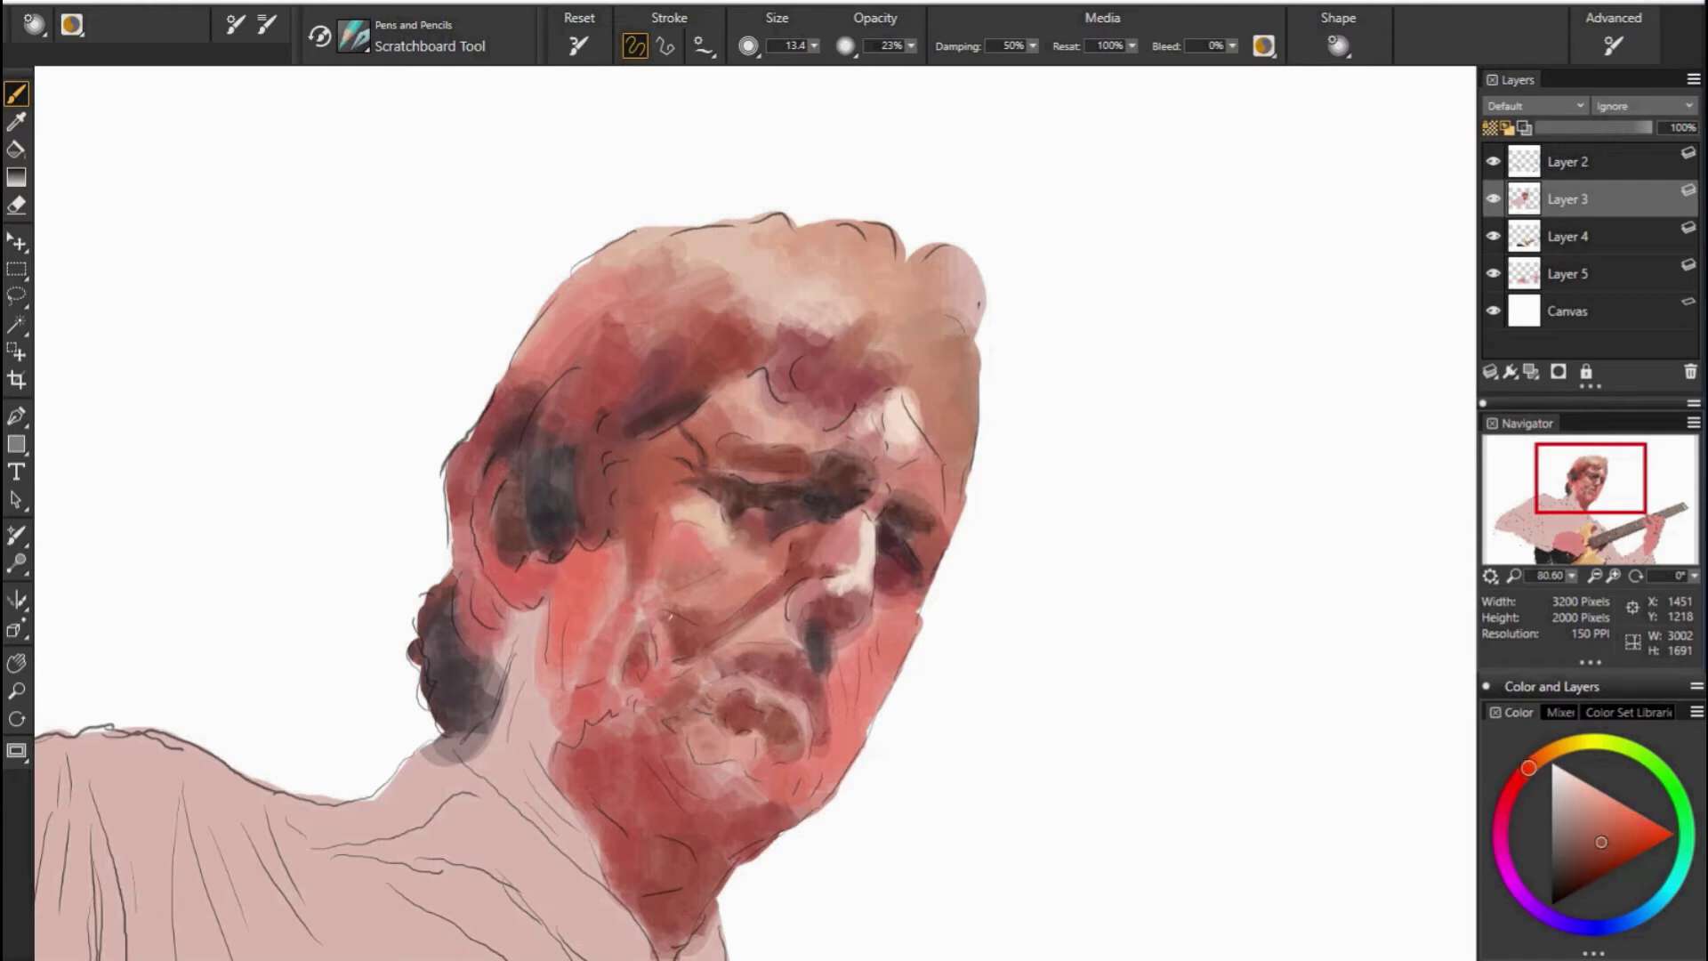
pyautogui.keyDown('alt'); pyautogui.click(597, 490); pyautogui.keyUp('alt')
pyautogui.keyDown('alt'); pyautogui.click(614, 475); pyautogui.keyUp('alt')
pyautogui.moveTo(614, 472); pyautogui.dragTo(605, 516)
# Sample a range of crimson, orange-red and lighter reds from the face.
pyautogui.keyDown('alt'); pyautogui.click(893, 552); pyautogui.keyUp('alt')
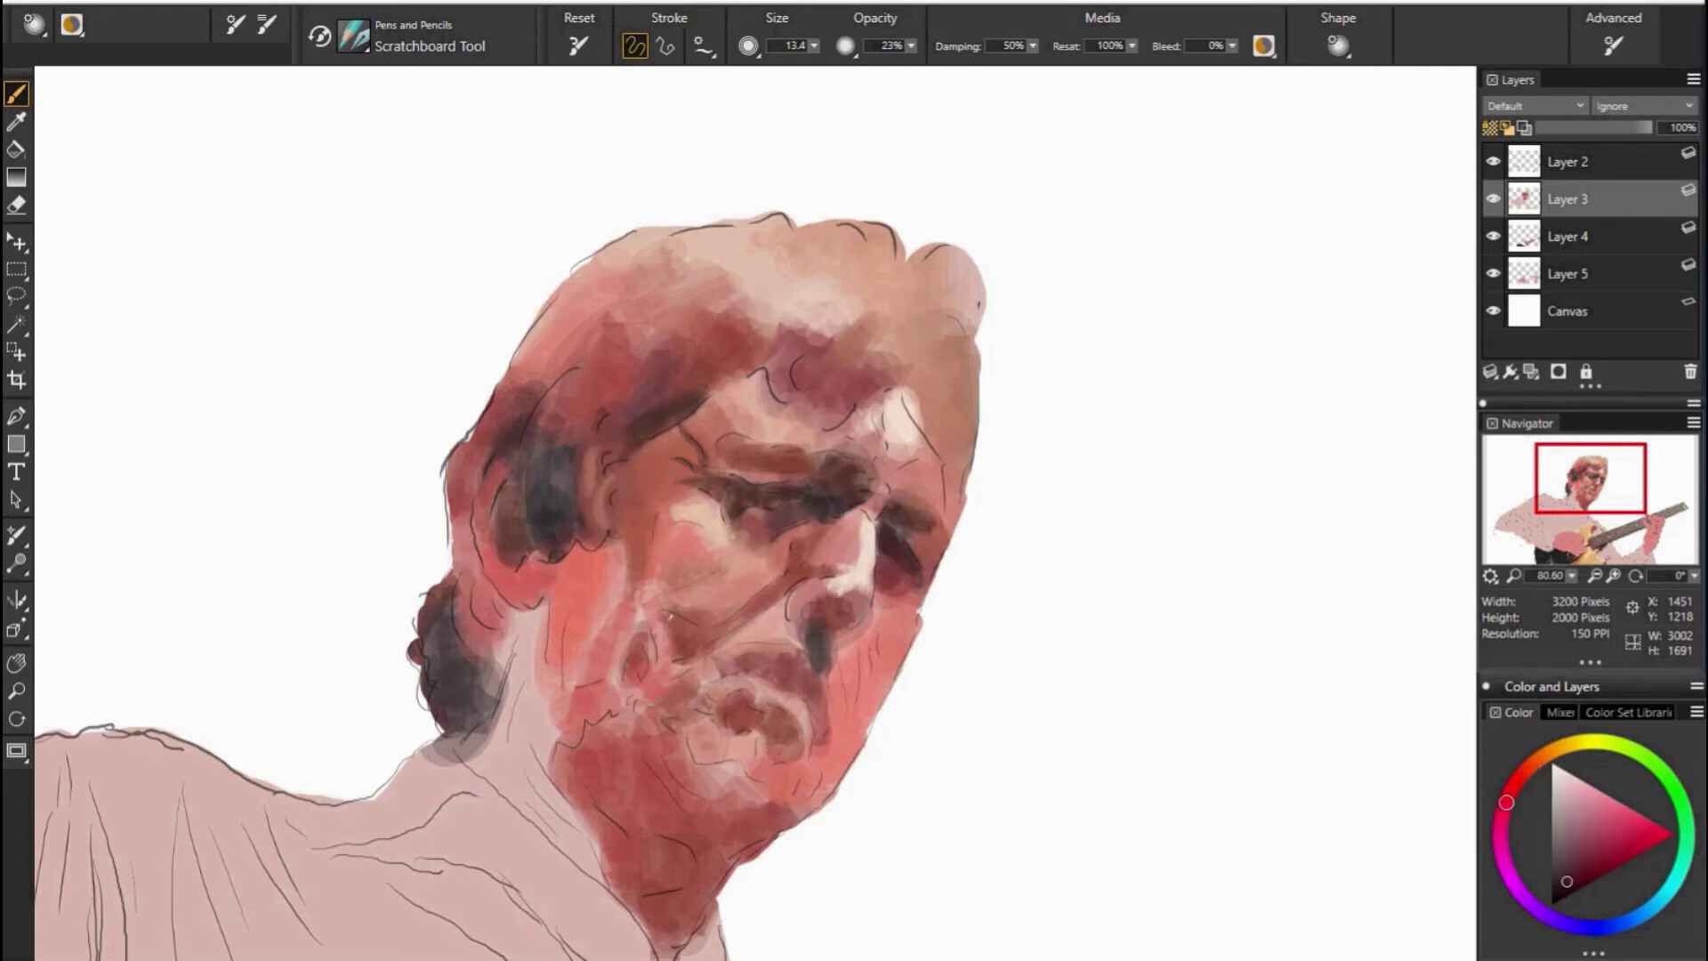
pyautogui.keyDown('alt'); pyautogui.click(809, 619); pyautogui.keyUp('alt')
pyautogui.keyDown('alt'); pyautogui.click(925, 600); pyautogui.keyUp('alt')
pyautogui.keyDown('alt'); pyautogui.click(835, 659); pyautogui.keyUp('alt')
pyautogui.keyDown('alt'); pyautogui.click(920, 520); pyautogui.keyUp('alt')
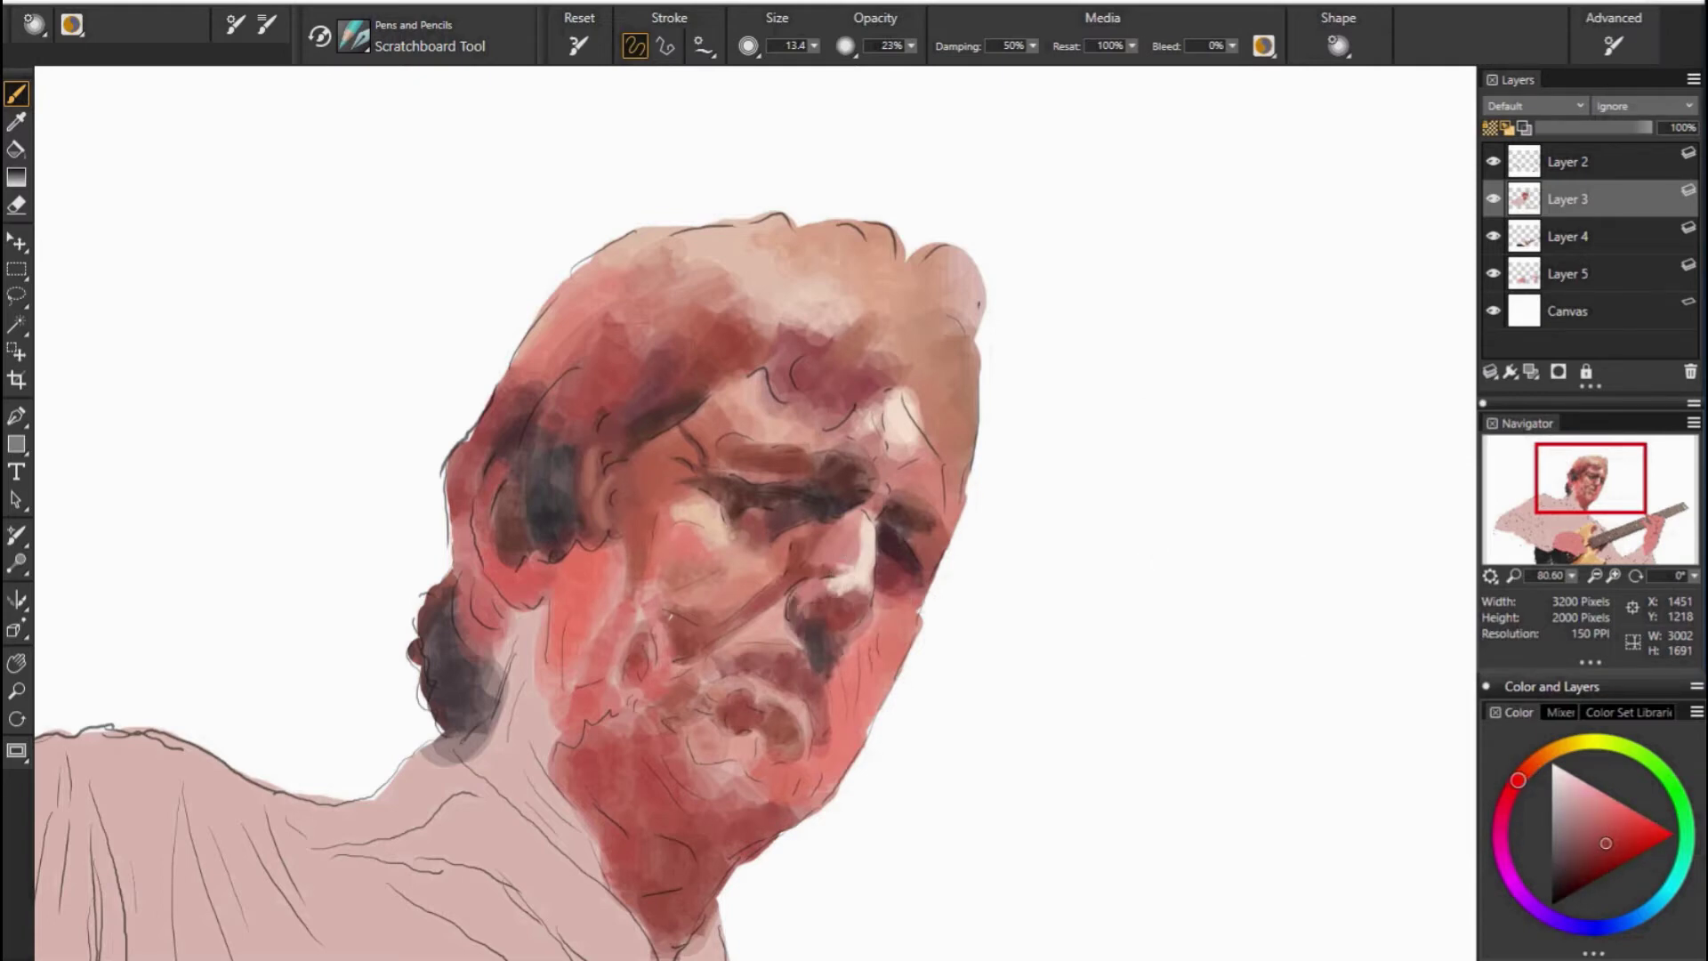
pyautogui.keyDown('alt'); pyautogui.click(848, 640); pyautogui.keyUp('alt')
pyautogui.keyDown('alt'); pyautogui.click(889, 566); pyautogui.keyUp('alt')
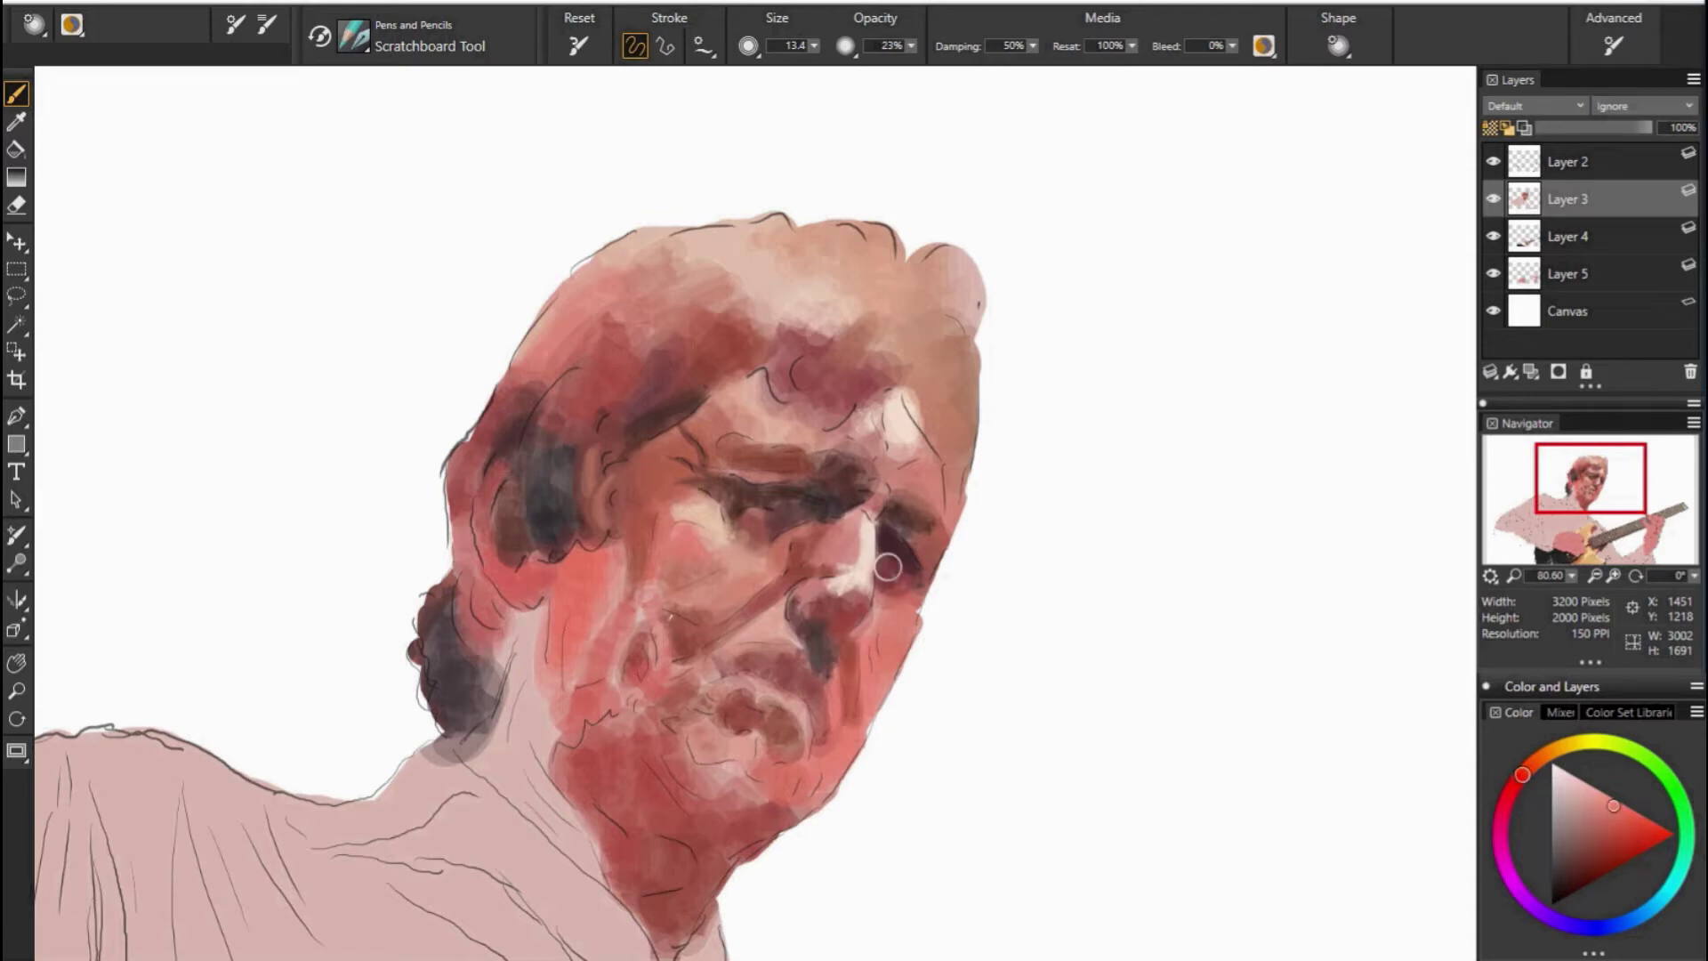
pyautogui.keyDown('alt'); pyautogui.click(888, 613); pyautogui.keyUp('alt')
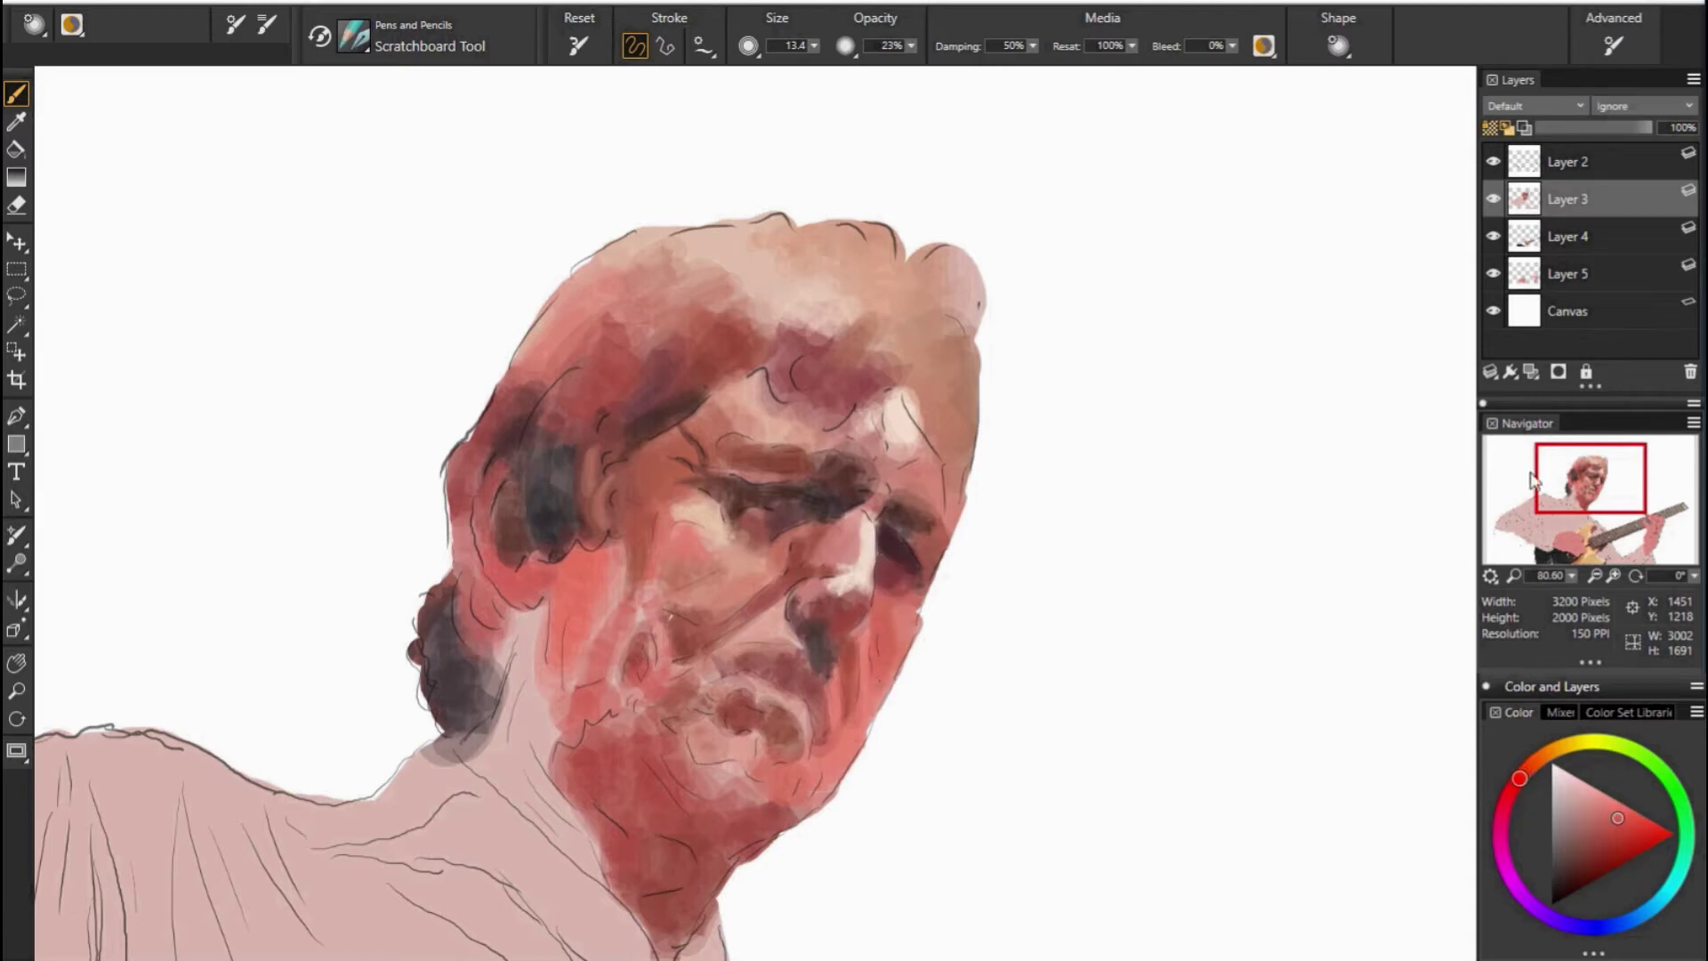
pyautogui.keyDown('alt'); pyautogui.click(887, 612); pyautogui.keyUp('alt')
pyautogui.keyDown('alt'); pyautogui.click(898, 597); pyautogui.keyUp('alt')
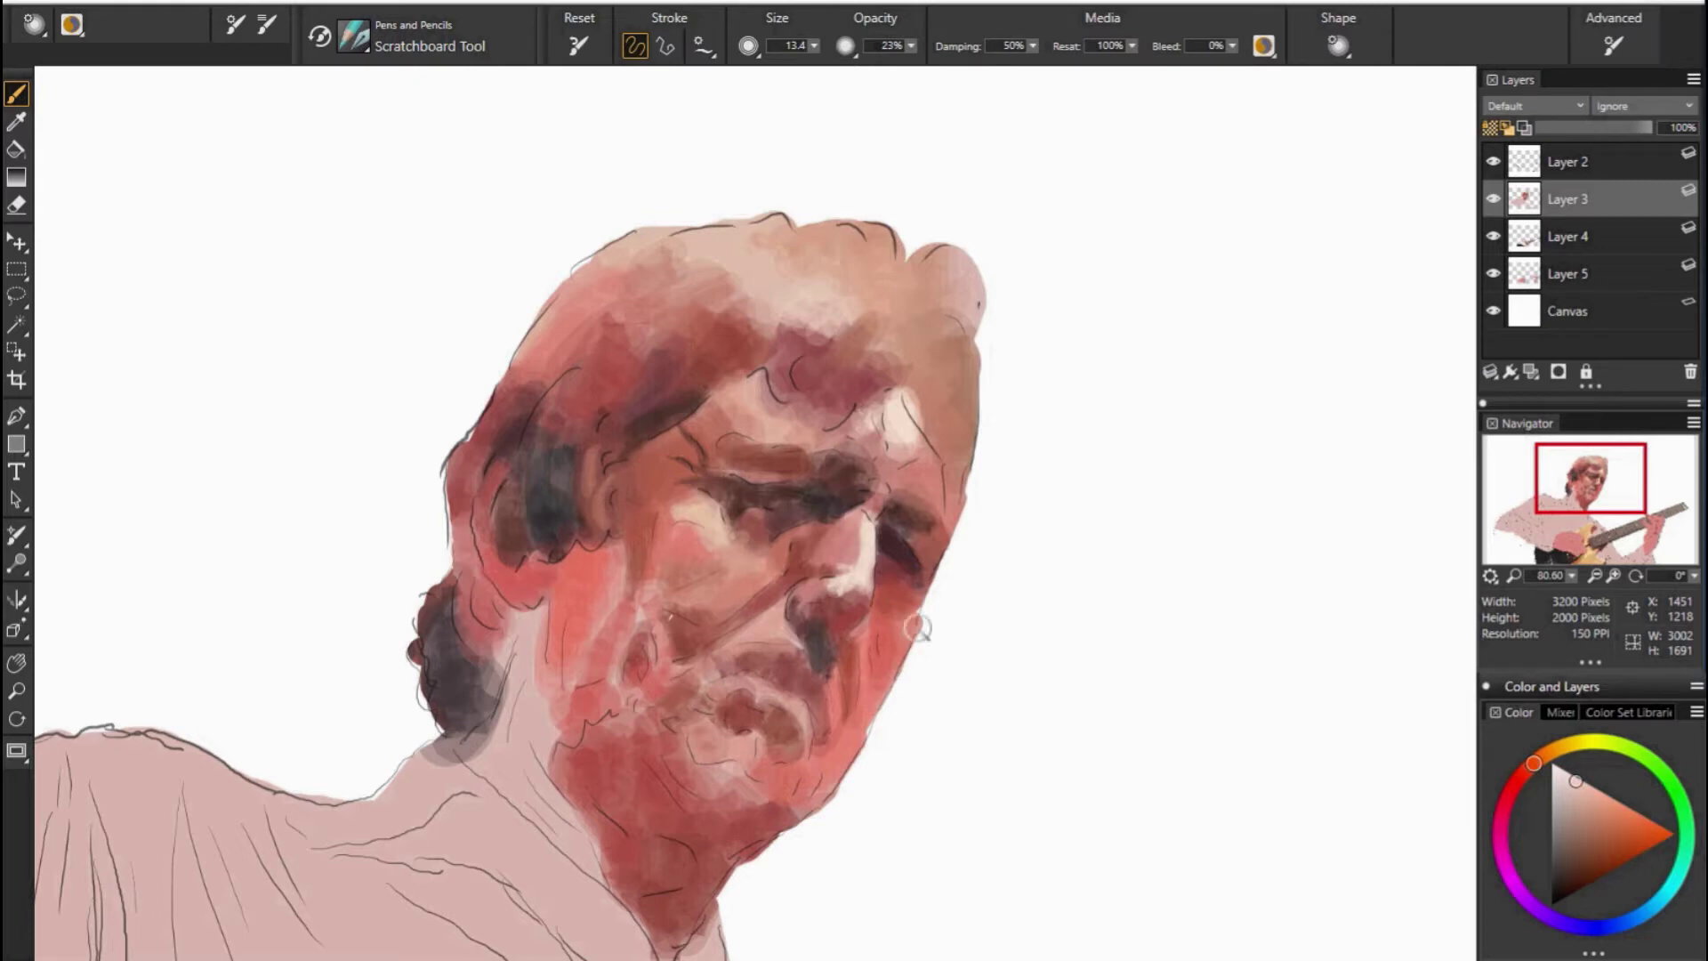
pyautogui.keyDown('alt'); pyautogui.click(822, 574); pyautogui.keyUp('alt')
pyautogui.keyDown('alt'); pyautogui.click(763, 656); pyautogui.keyUp('alt')
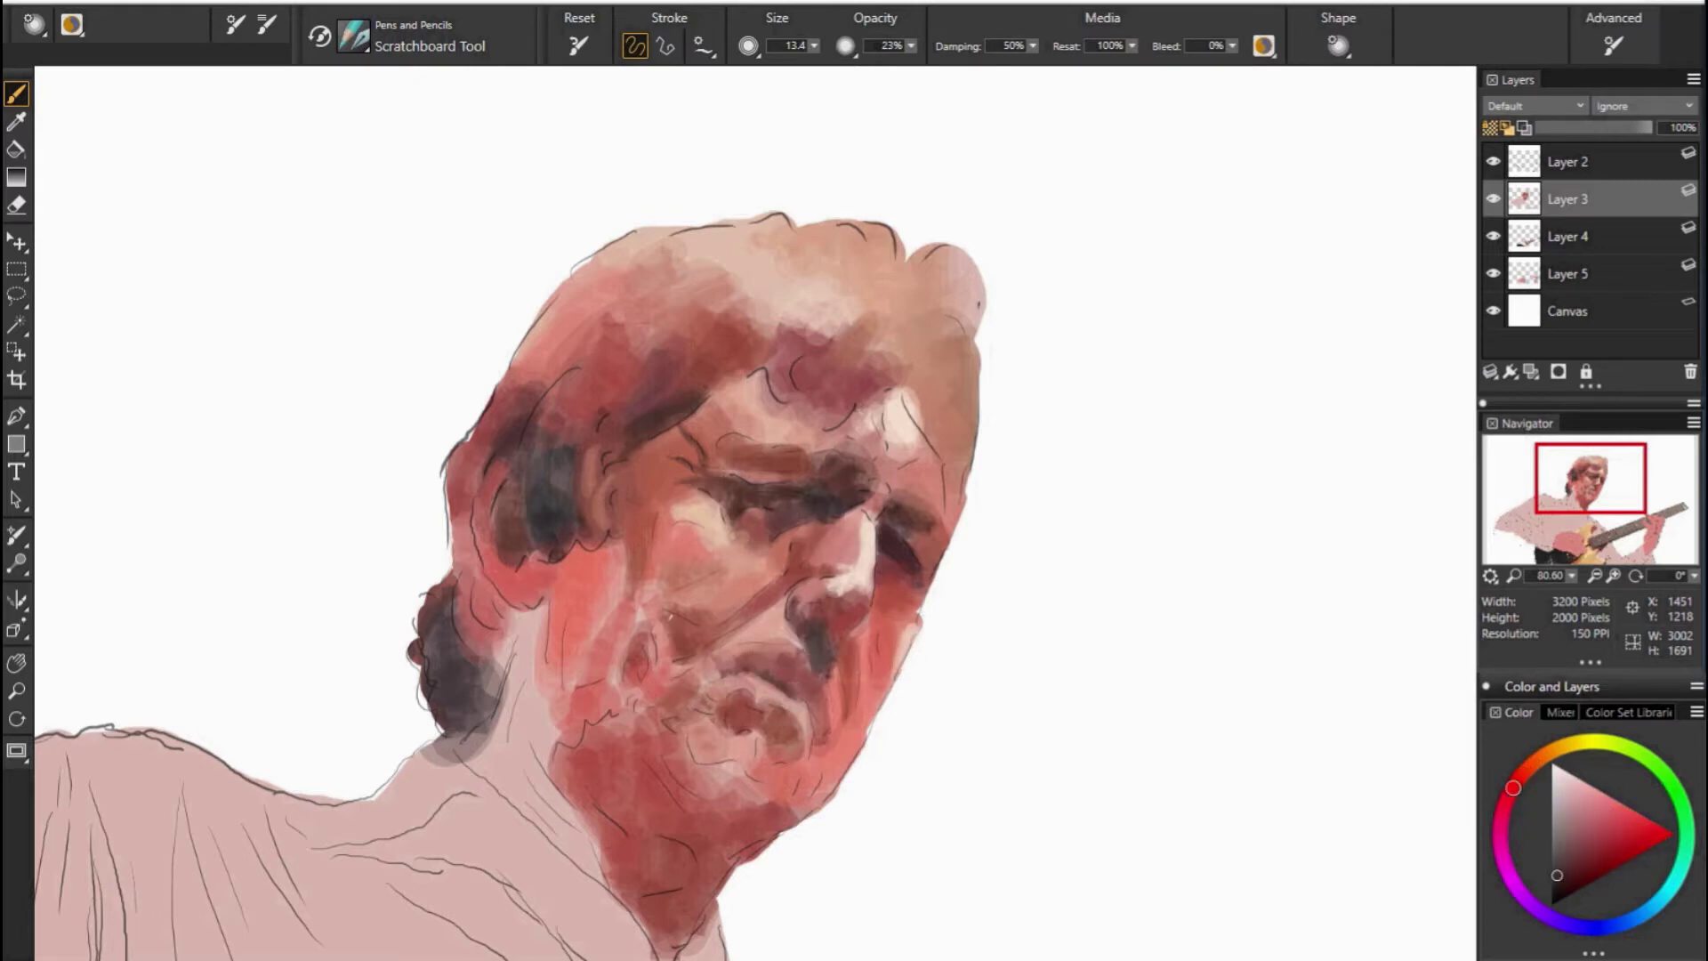
# Try mid-tone and lighter reds, then darken the brow with a faint stroke.
pyautogui.keyDown('alt'); pyautogui.click(729, 668); pyautogui.keyUp('alt')
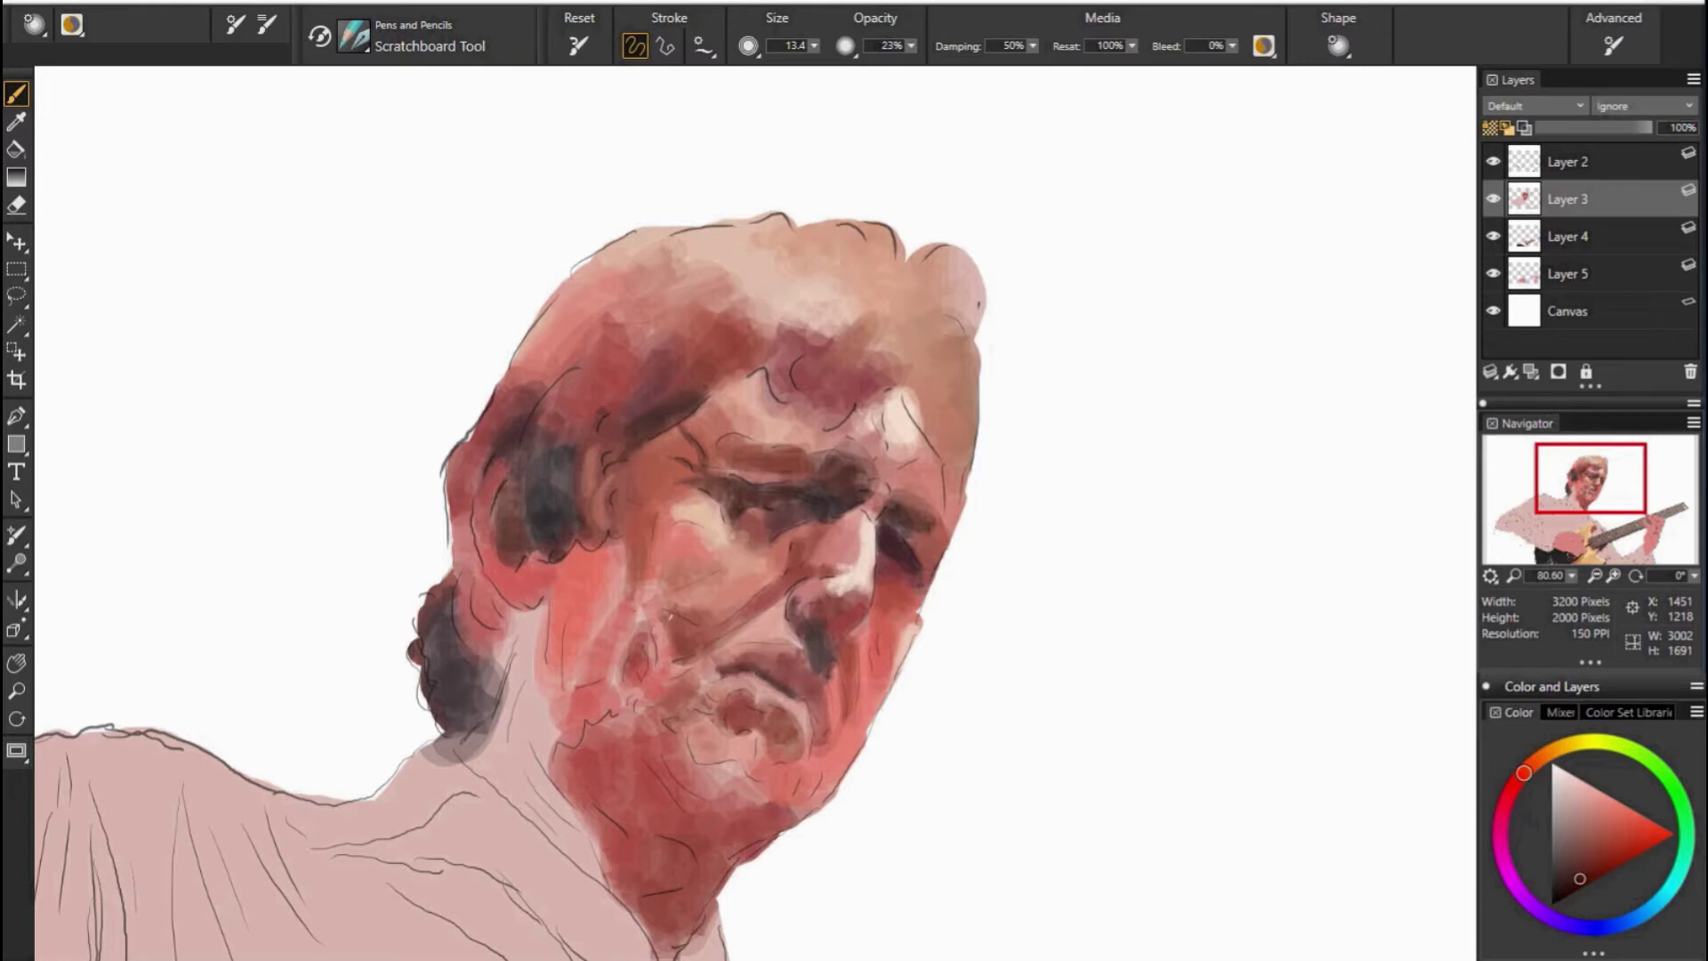
pyautogui.keyDown('alt'); pyautogui.click(822, 730); pyautogui.keyUp('alt')
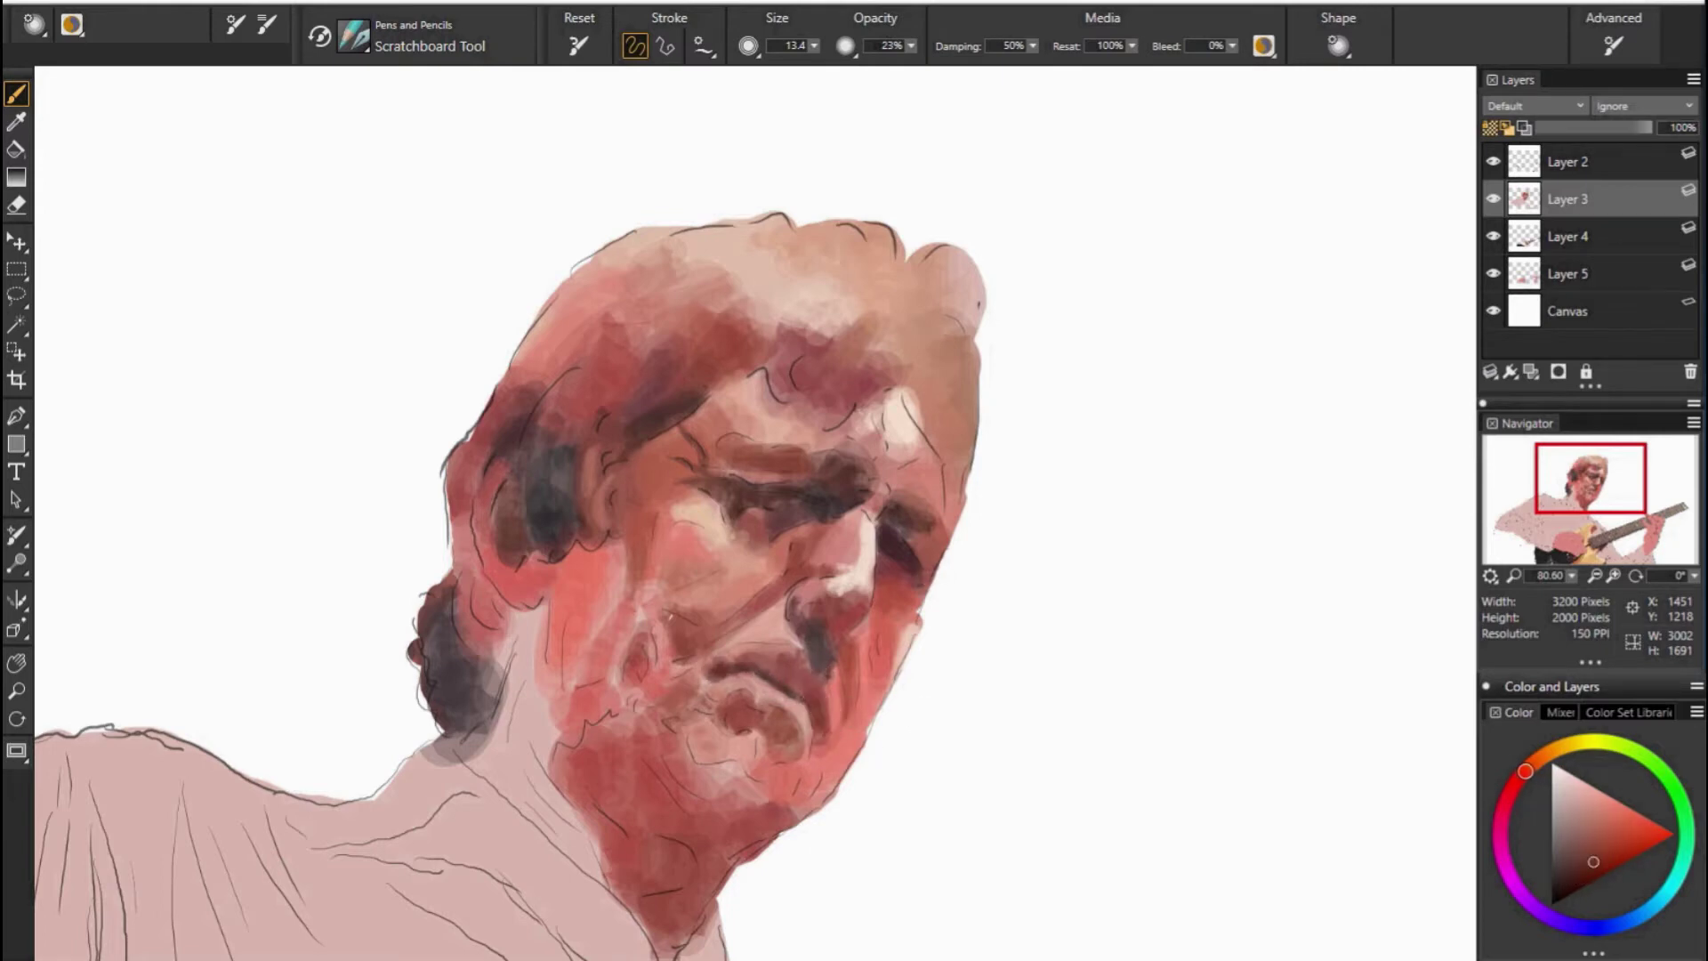
pyautogui.keyDown('alt'); pyautogui.click(800, 712); pyautogui.keyUp('alt')
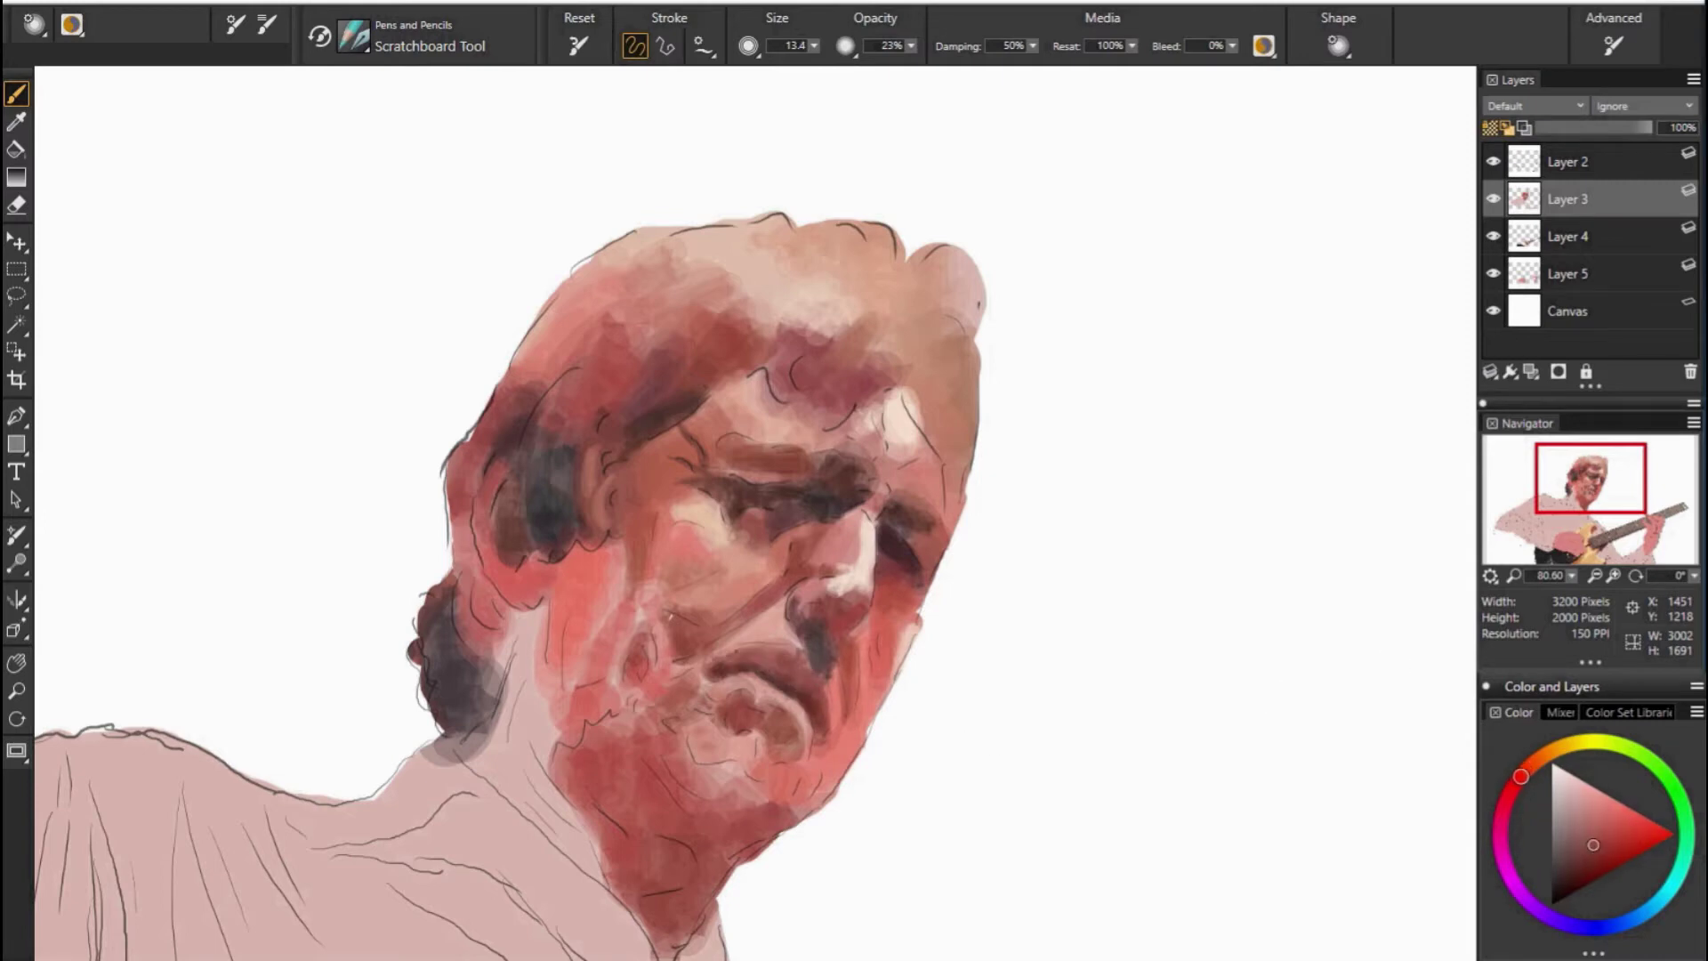
pyautogui.keyDown('alt'); pyautogui.click(799, 635); pyautogui.keyUp('alt')
pyautogui.keyDown('alt'); pyautogui.click(761, 525); pyautogui.keyUp('alt')
pyautogui.keyDown('alt'); pyautogui.click(925, 400); pyautogui.keyUp('alt')
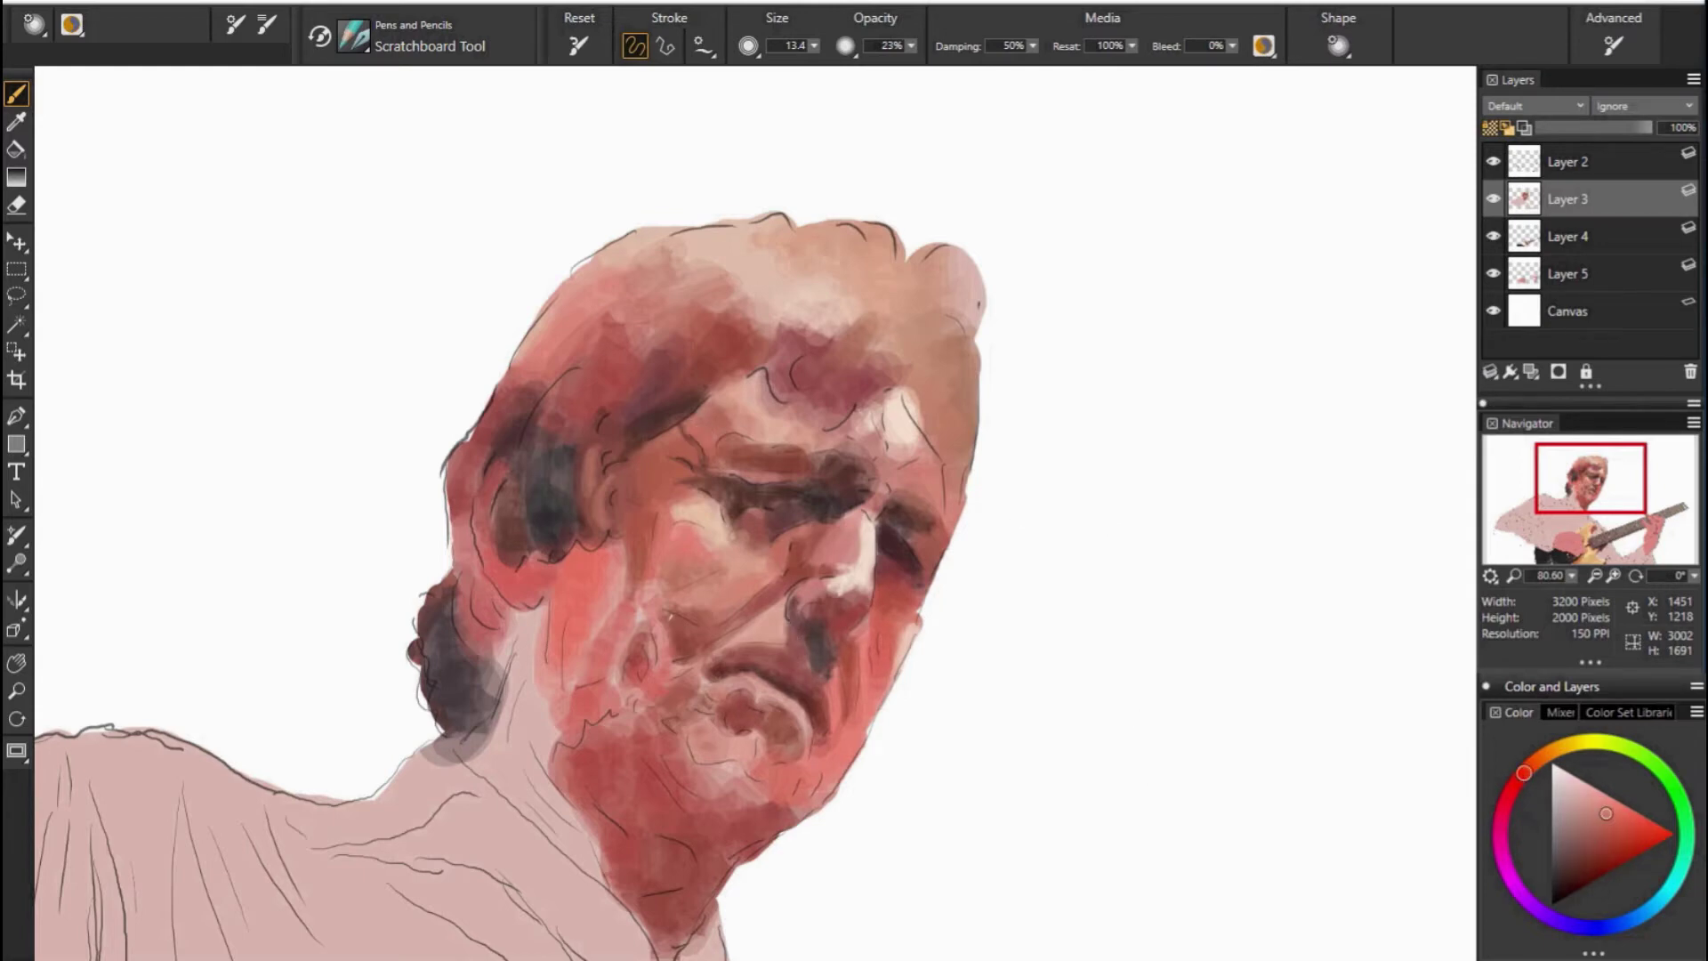
pyautogui.keyDown('alt'); pyautogui.click(979, 402); pyautogui.keyUp('alt')
pyautogui.keyDown('alt'); pyautogui.click(737, 397); pyautogui.keyUp('alt')
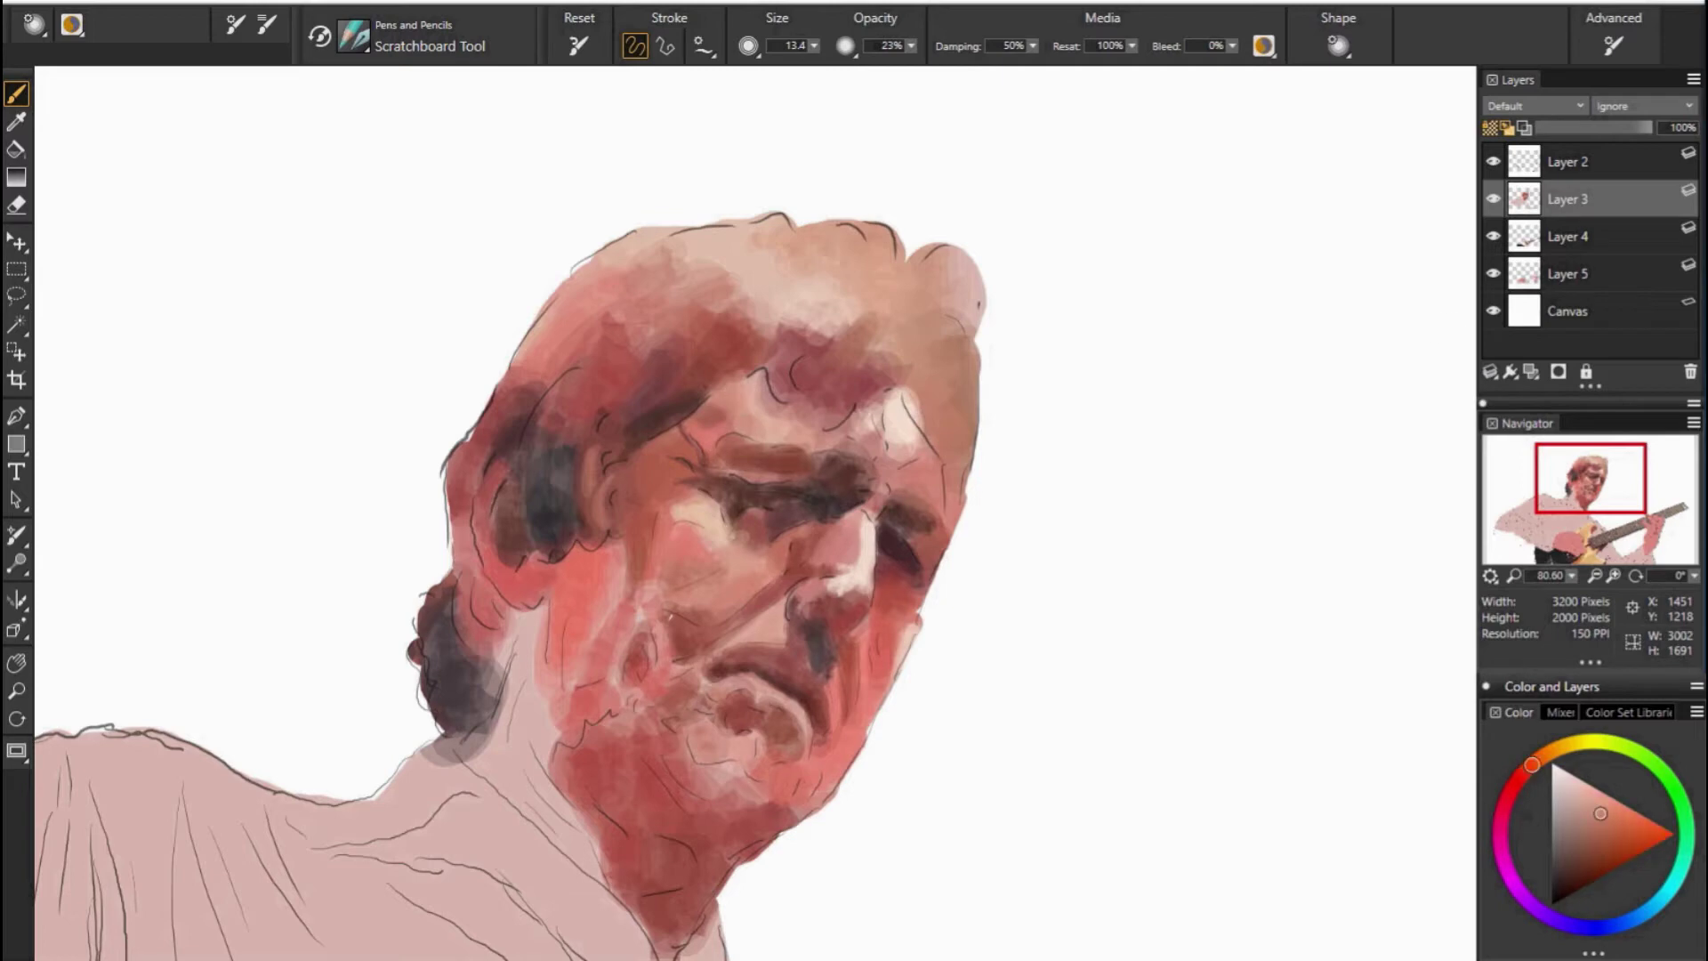
pyautogui.keyDown('alt'); pyautogui.click(780, 424); pyautogui.keyUp('alt')
pyautogui.keyDown('alt'); pyautogui.click(779, 411); pyautogui.keyUp('alt')
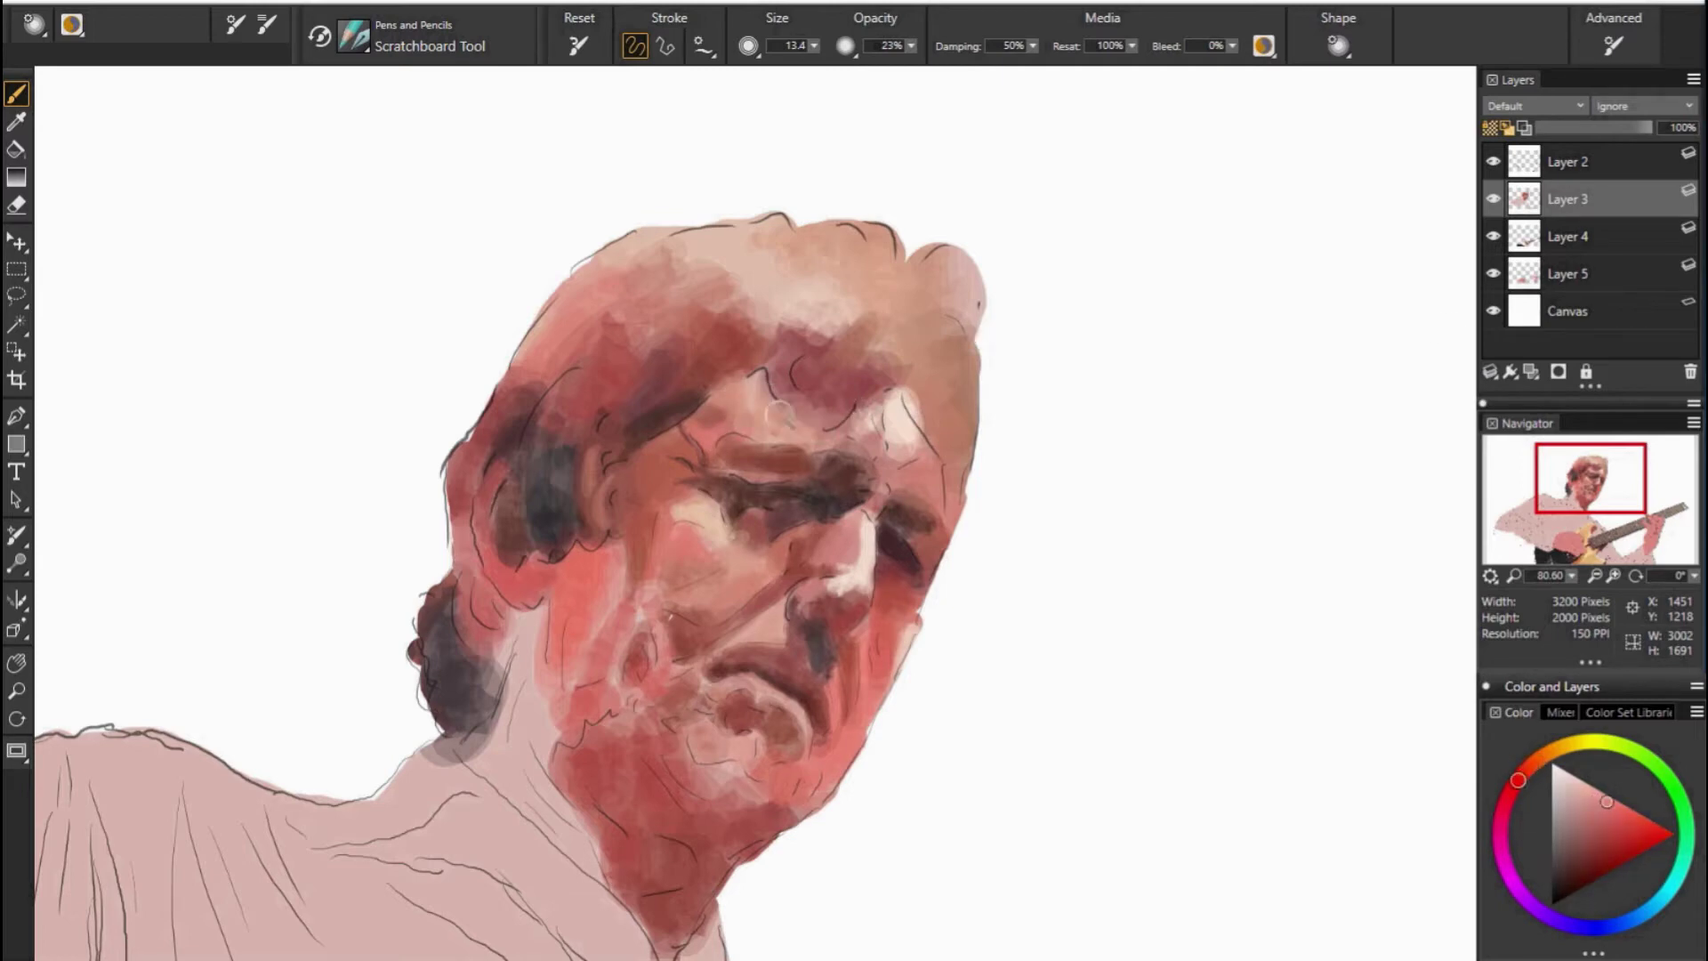
pyautogui.keyDown('alt'); pyautogui.click(834, 400); pyautogui.keyUp('alt')
pyautogui.keyDown('alt'); pyautogui.click(747, 413); pyautogui.keyUp('alt')
pyautogui.moveTo(707, 432); pyautogui.dragTo(787, 396)
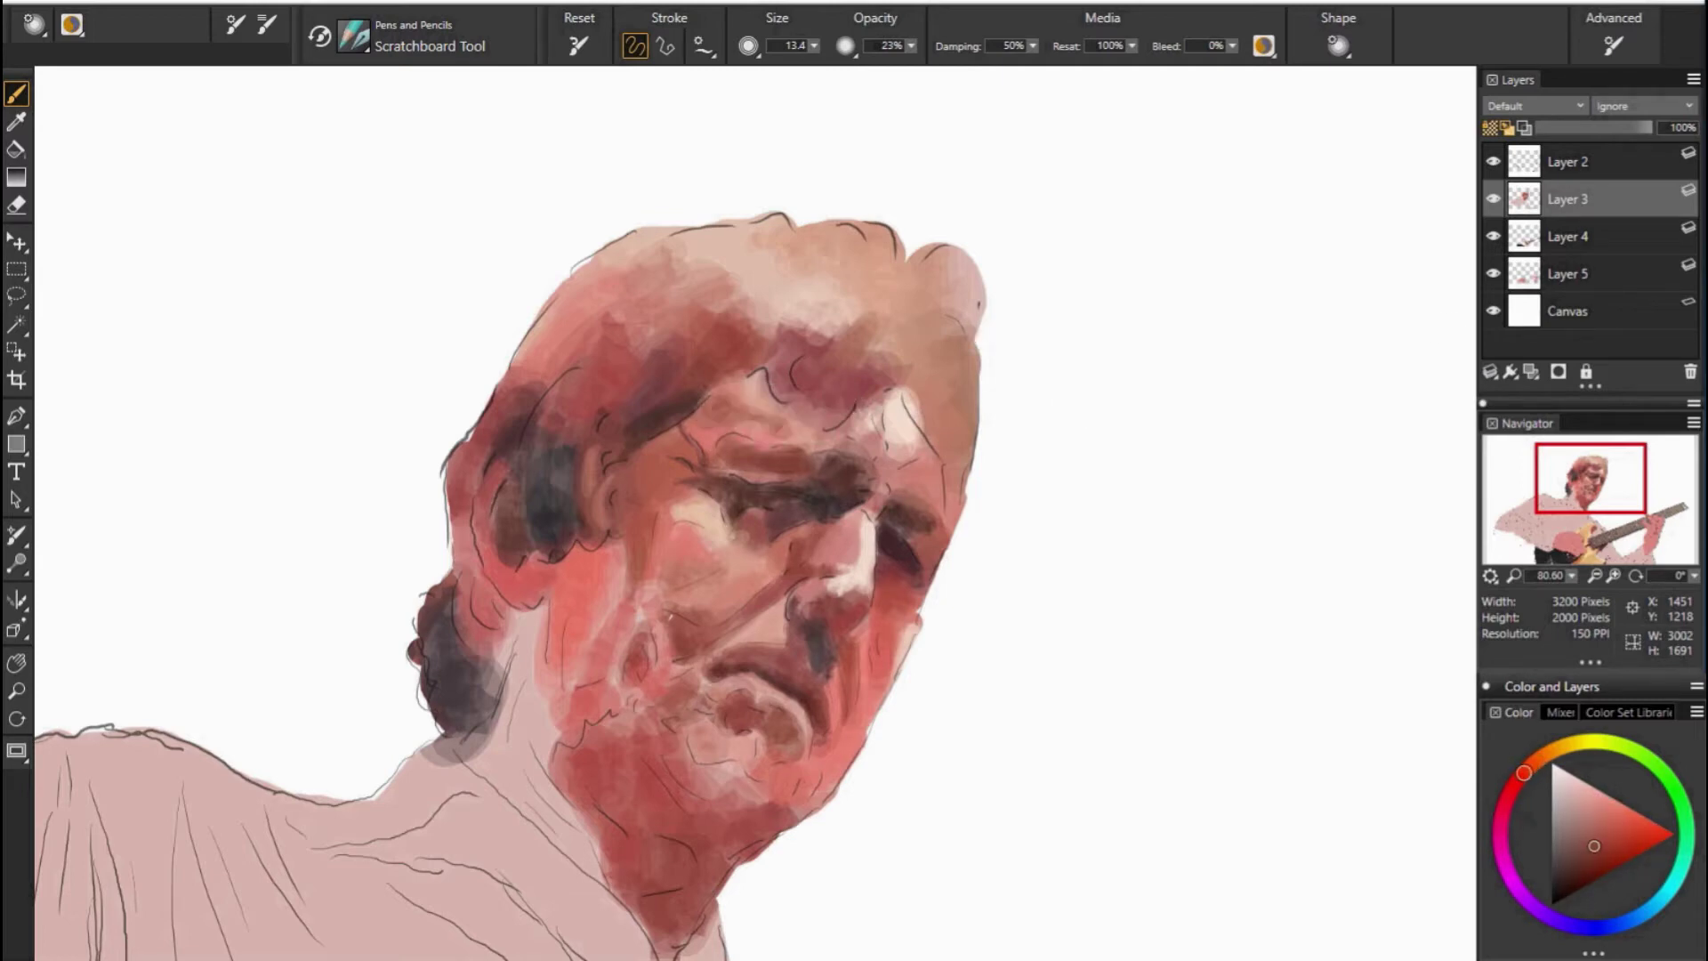
# Add a light curl to the forehead highlight, then sample crimson, orange and mauve reds.
pyautogui.click(1599, 825)
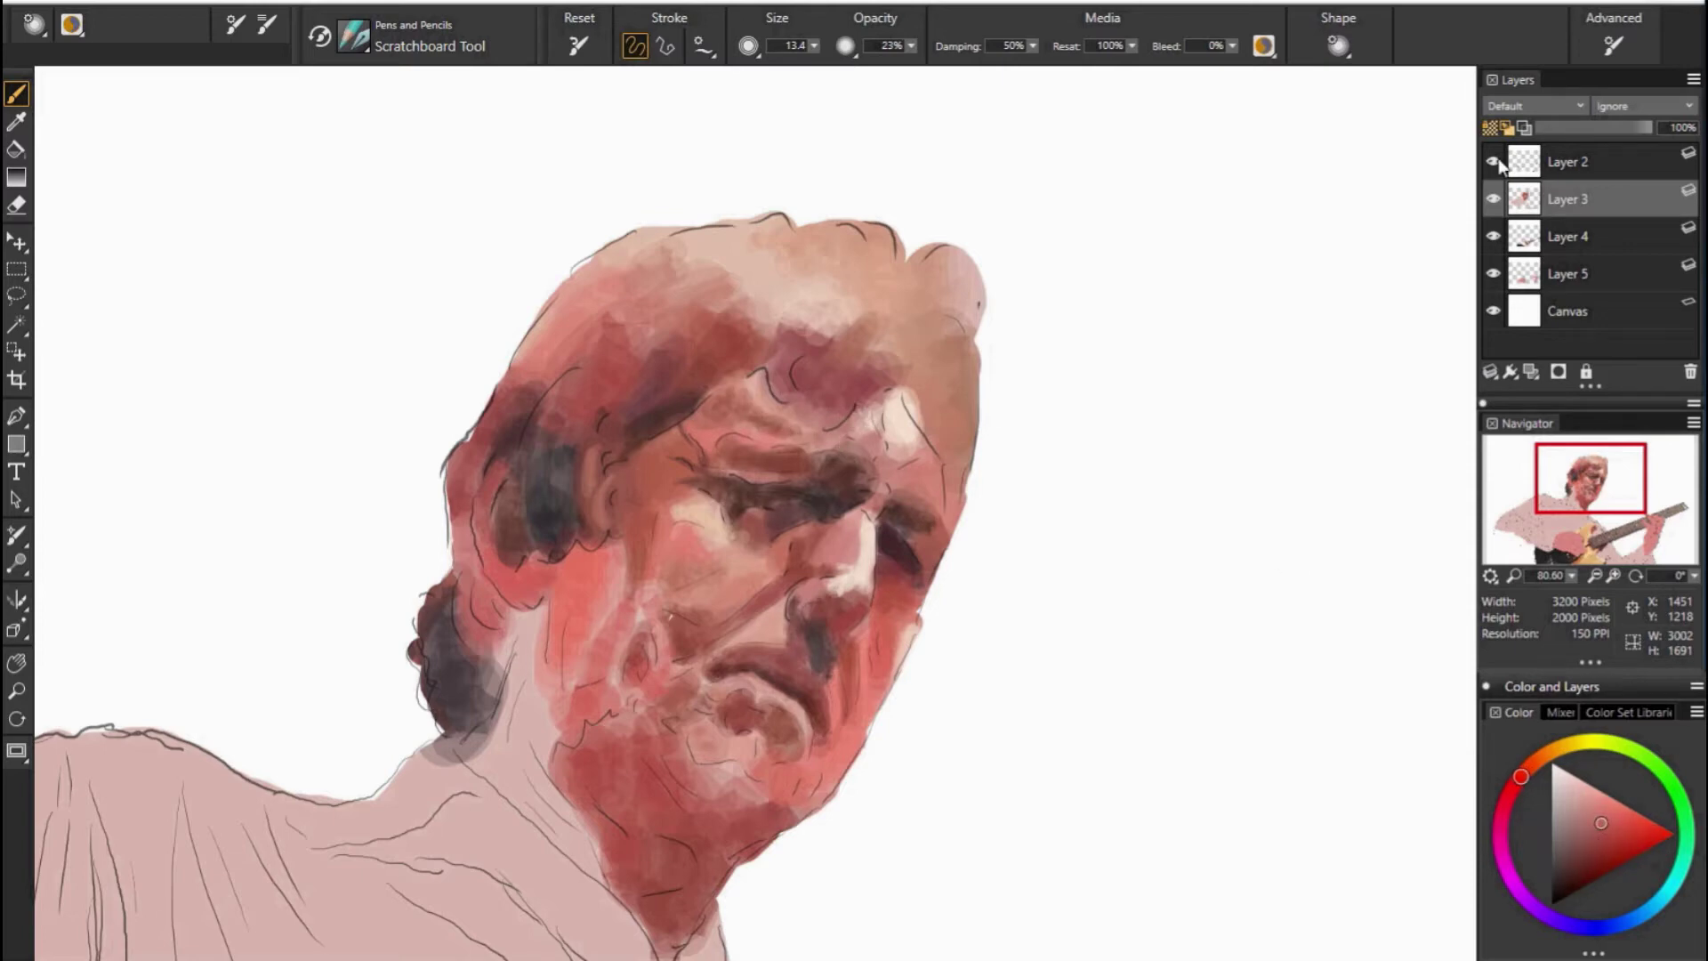
pyautogui.moveTo(885, 436); pyautogui.dragTo(903, 425)
pyautogui.keyDown('alt'); pyautogui.click(855, 432); pyautogui.keyUp('alt')
pyautogui.click(1579, 851)
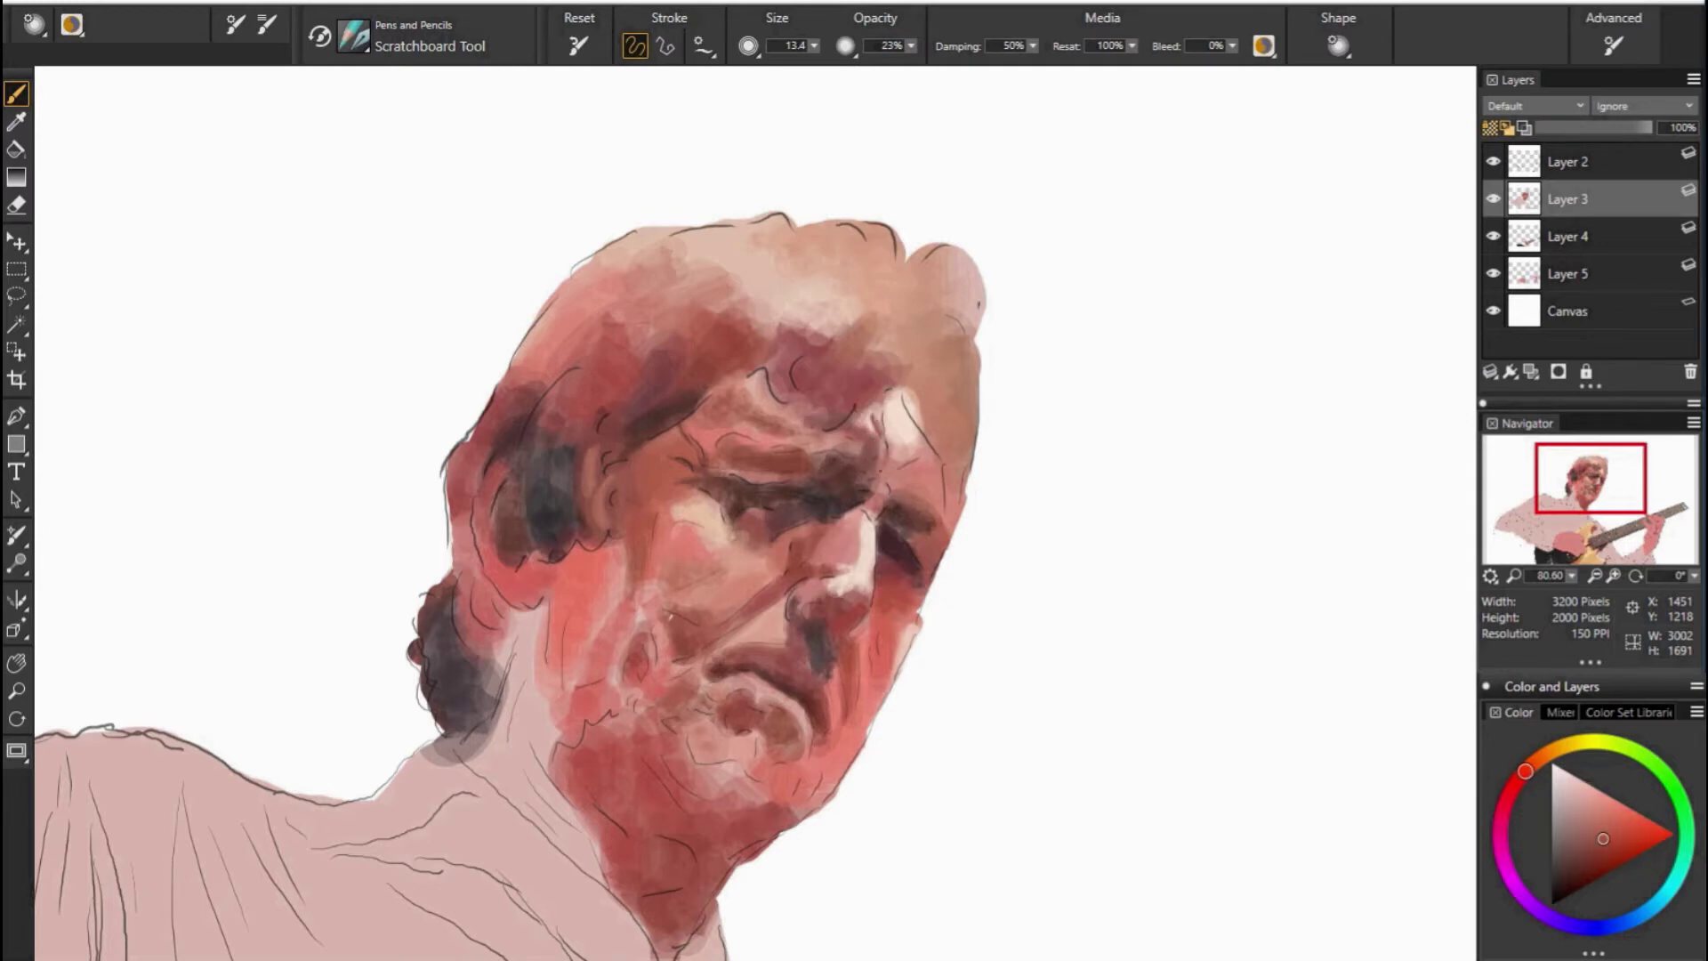
pyautogui.keyDown('alt'); pyautogui.click(890, 484); pyautogui.keyUp('alt')
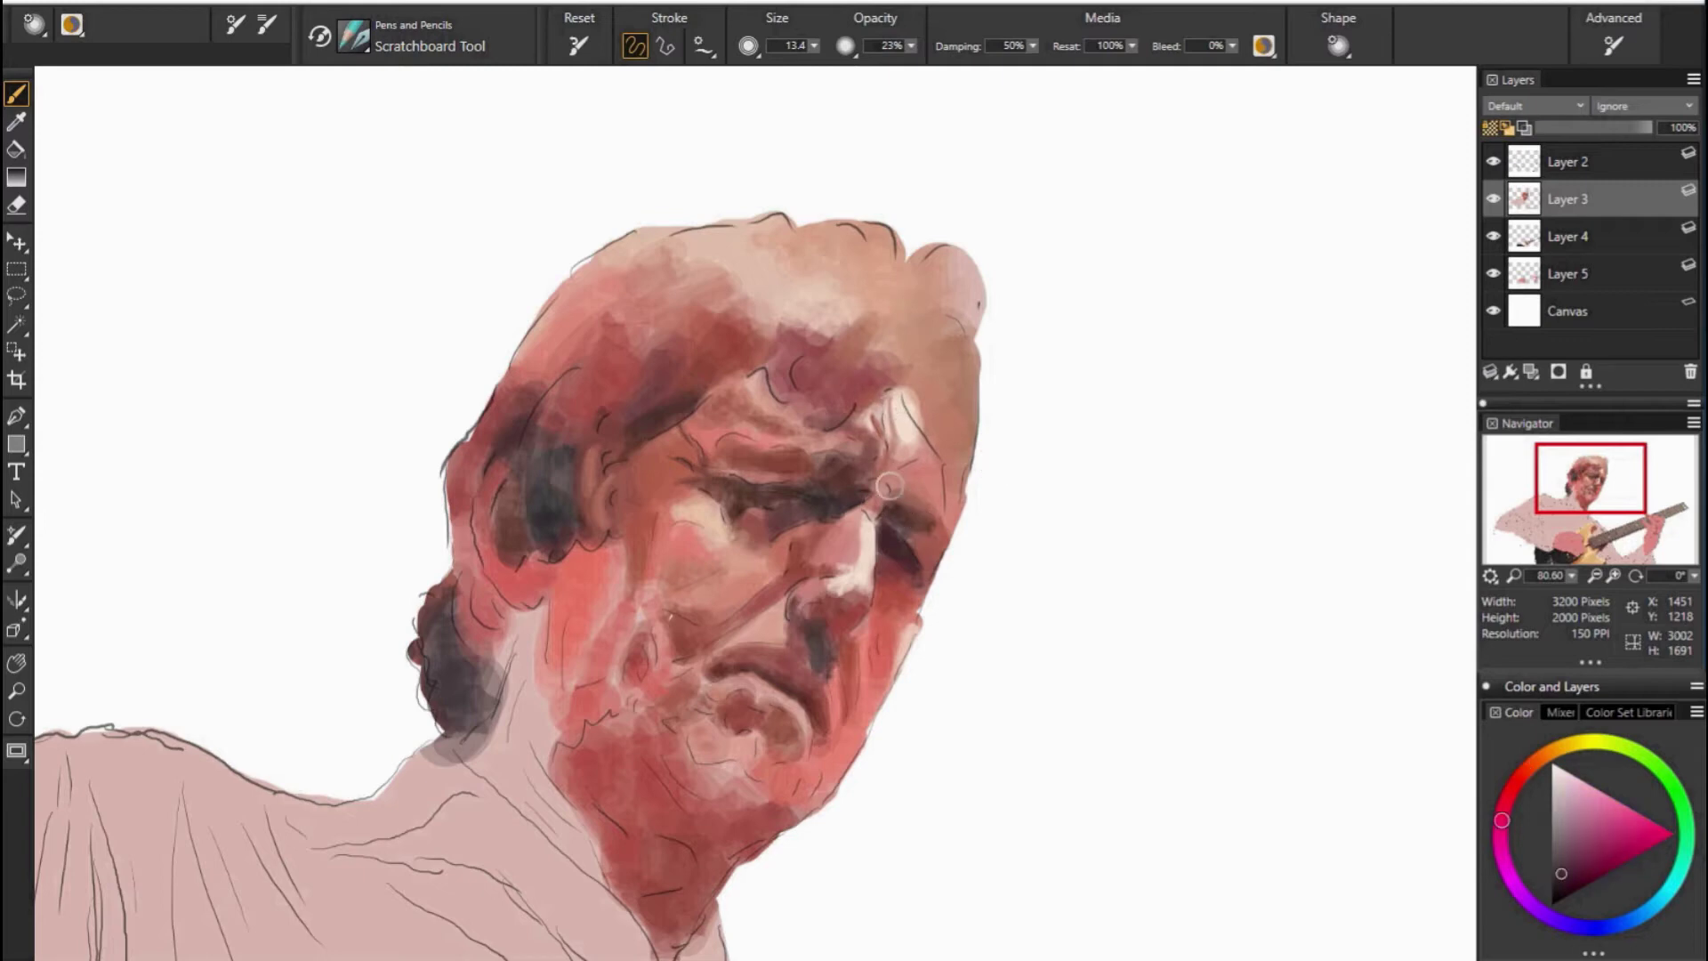
pyautogui.keyDown('alt'); pyautogui.click(974, 373); pyautogui.keyUp('alt')
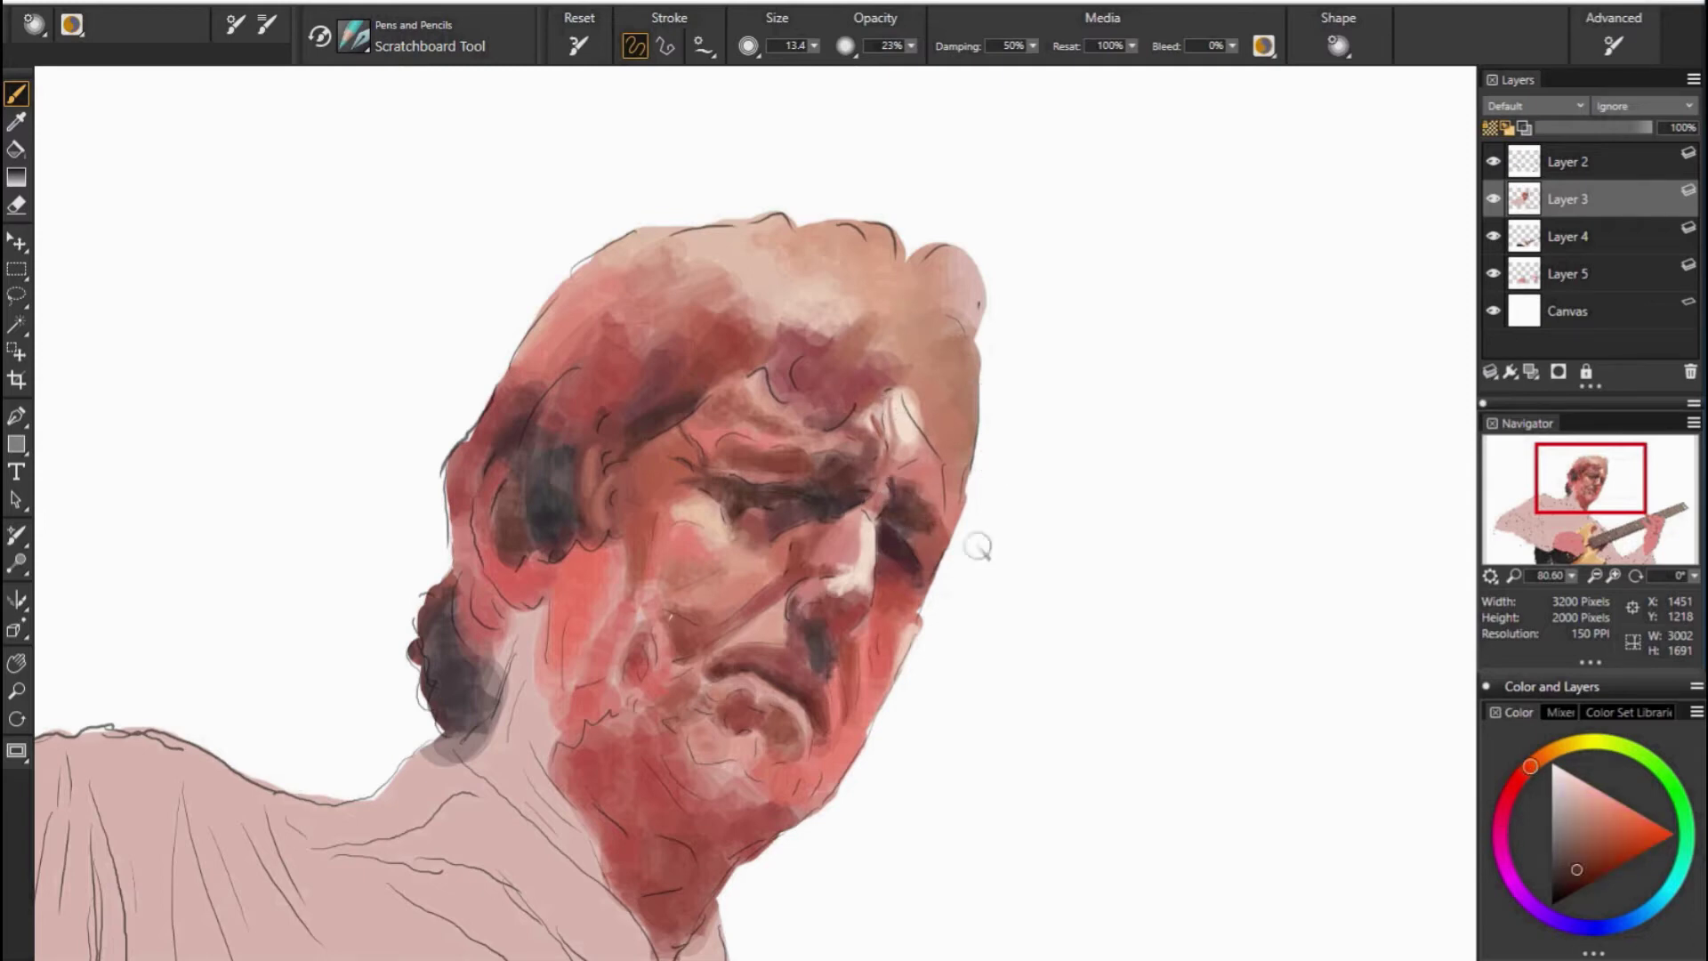
pyautogui.keyDown('alt'); pyautogui.click(914, 485); pyautogui.keyUp('alt')
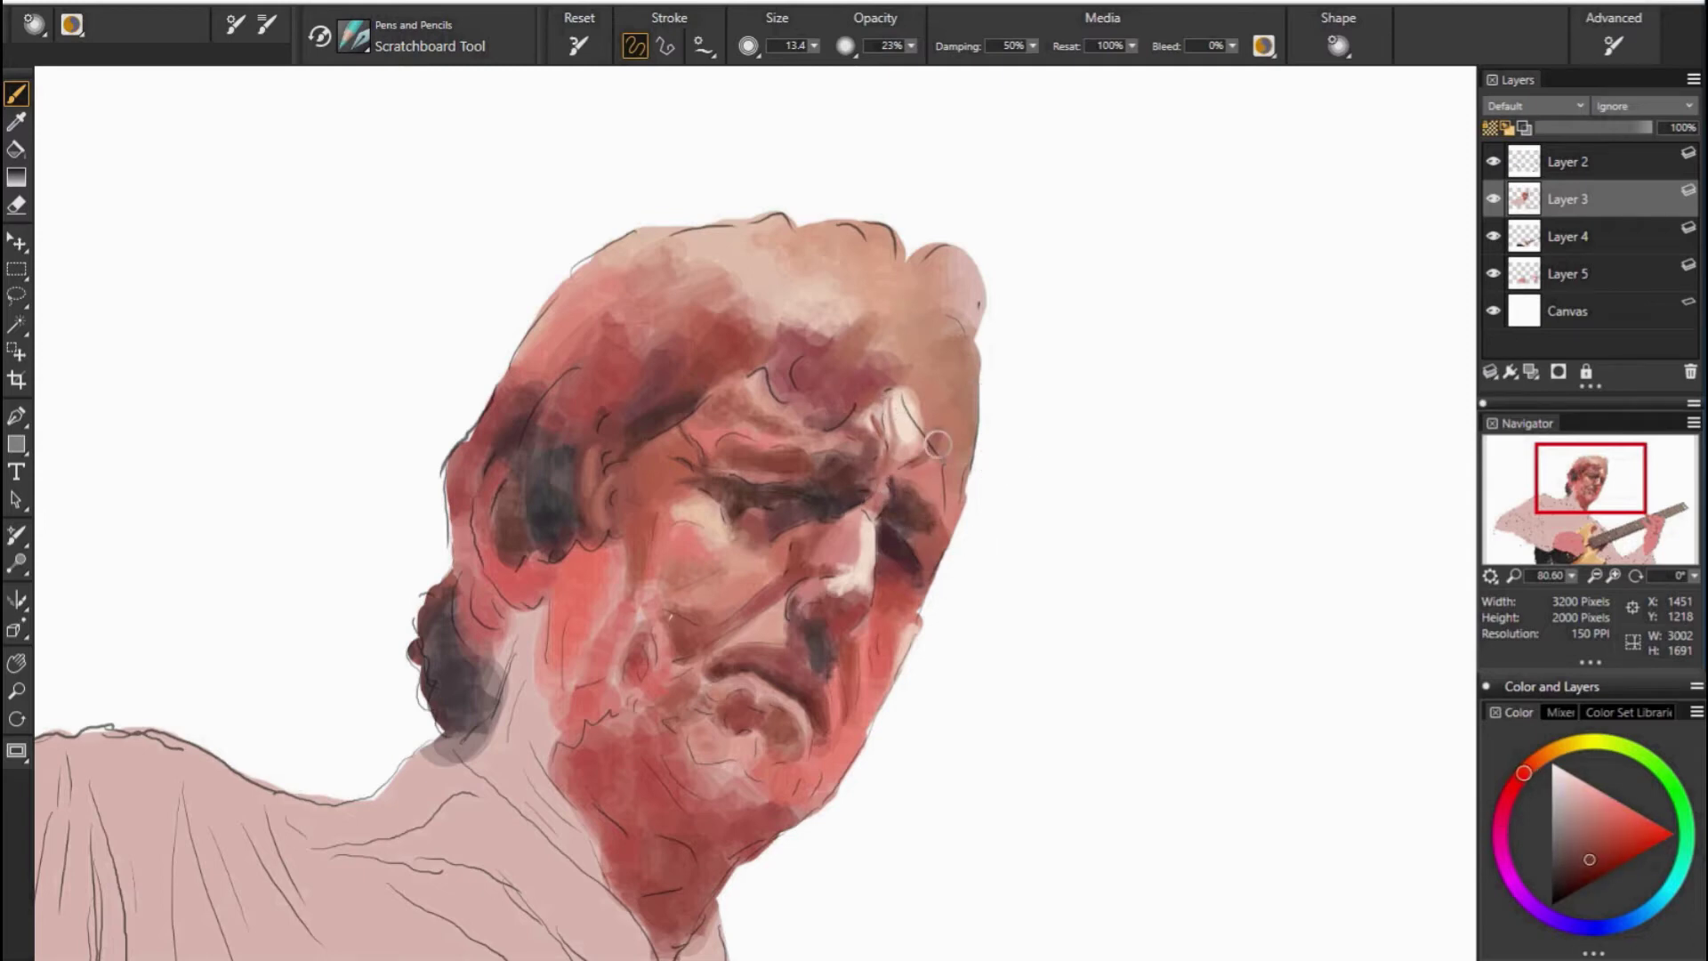
pyautogui.keyDown('alt'); pyautogui.click(840, 346); pyautogui.keyUp('alt')
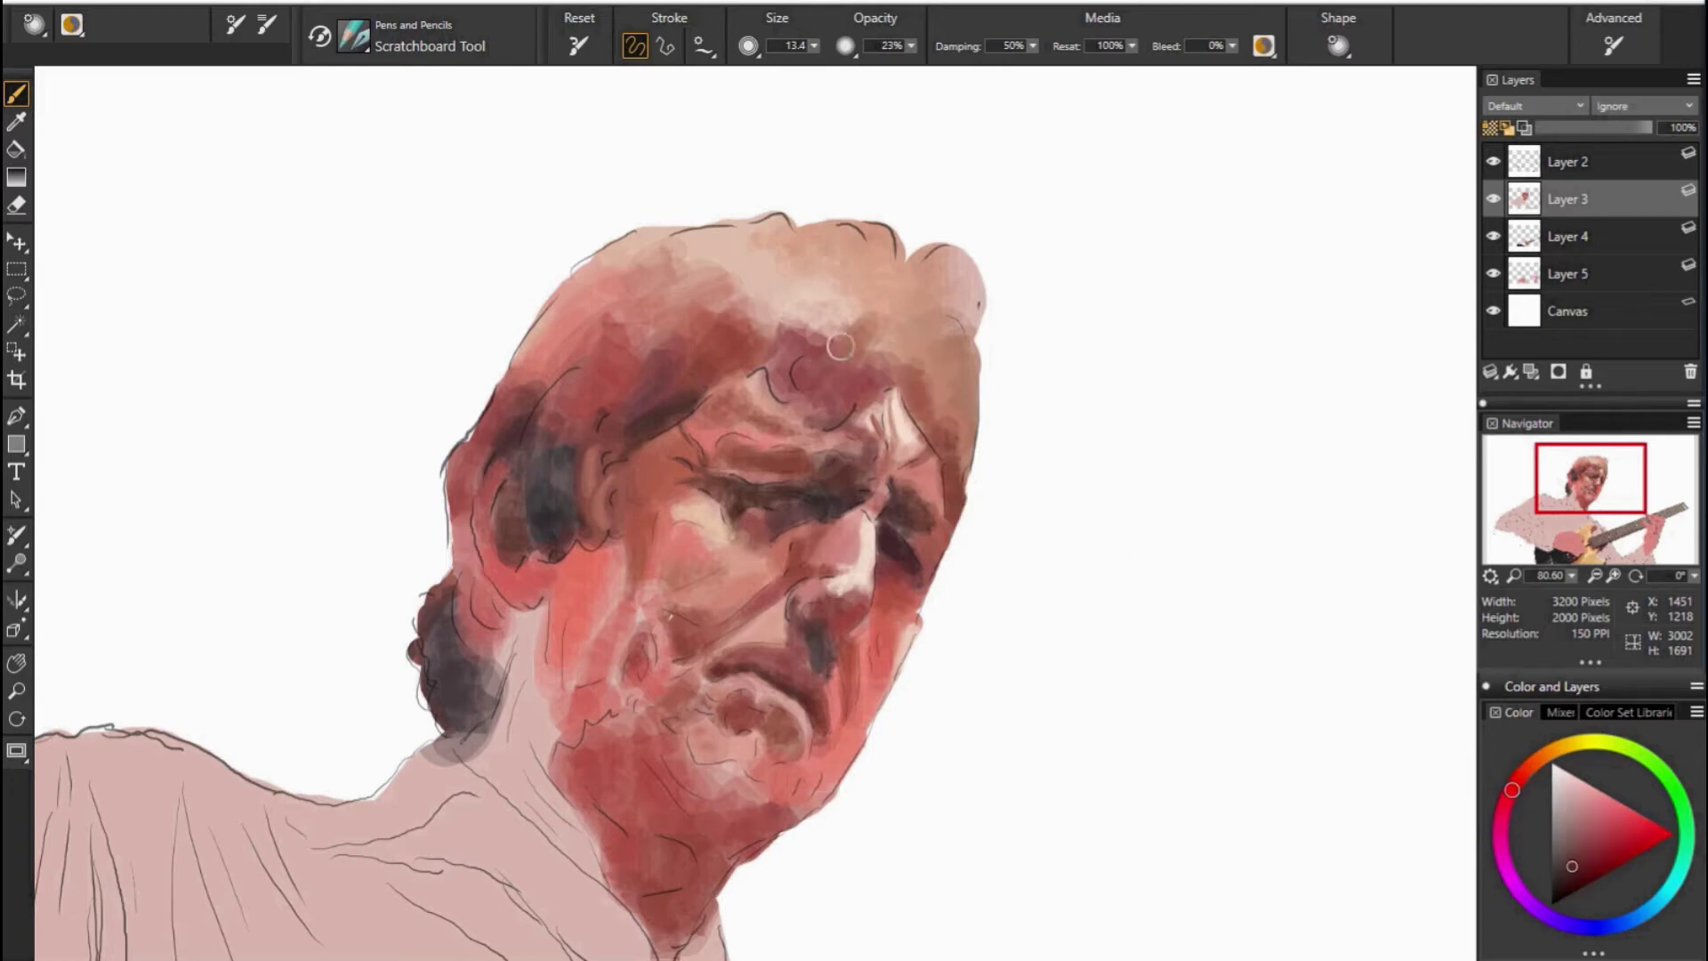
# Darken the forehead with brown strokes, then sample orange, peach and dark reds.
pyautogui.moveTo(818, 356); pyautogui.dragTo(854, 383)
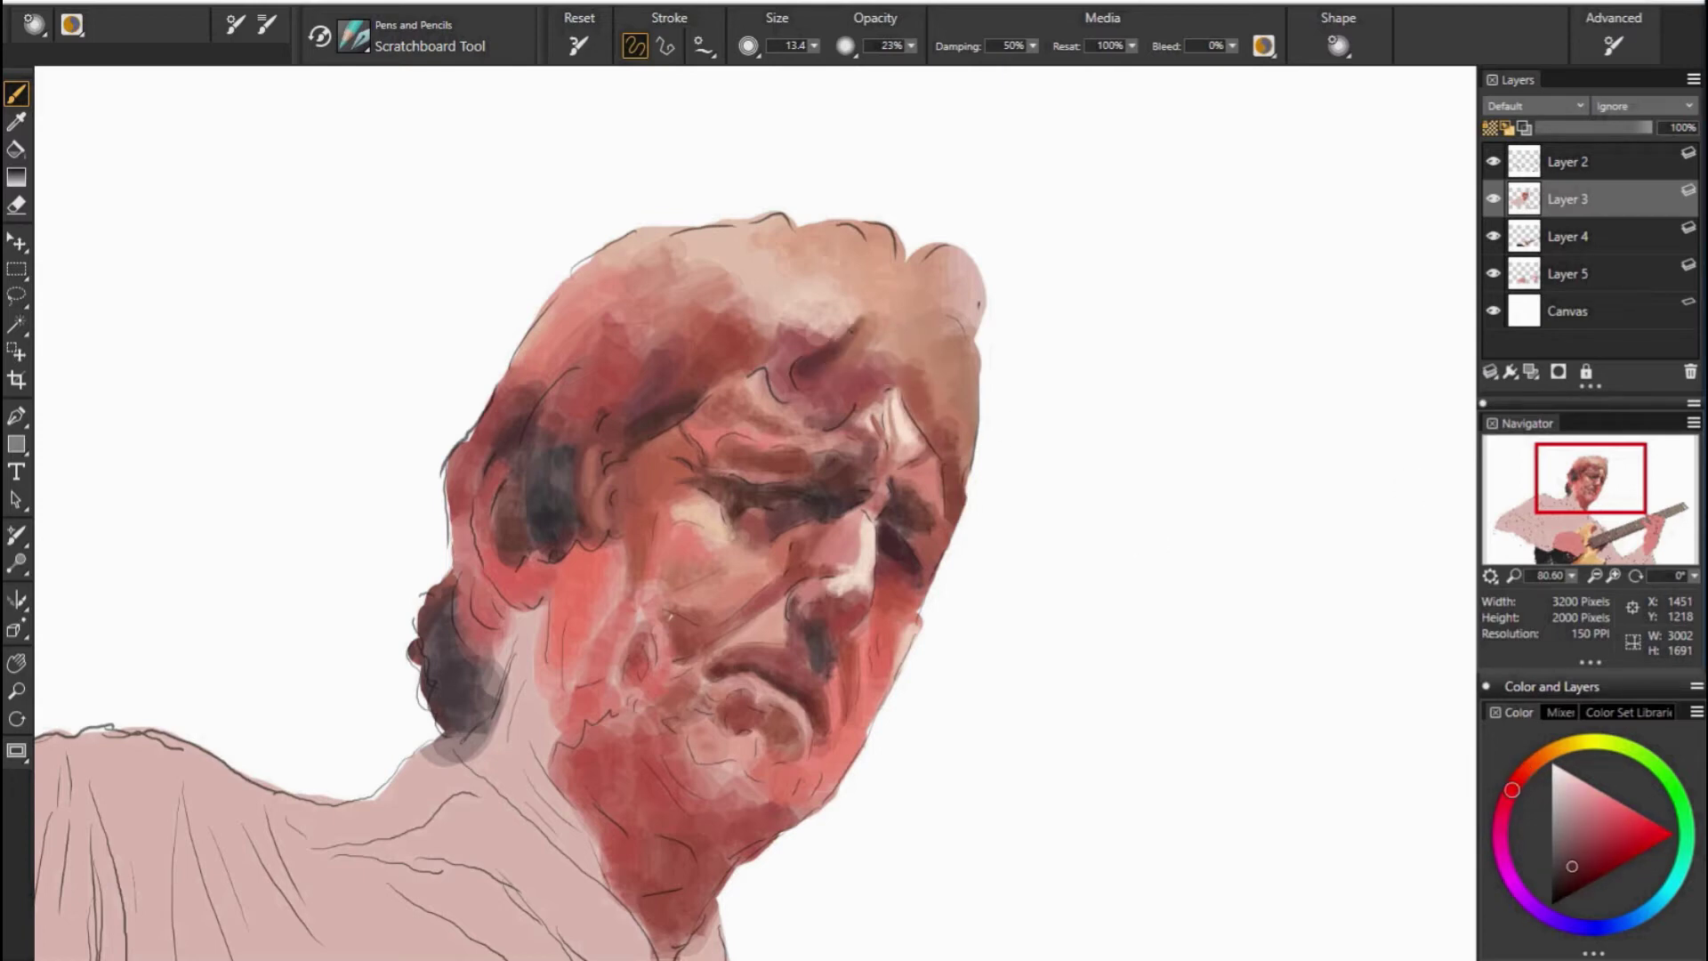
pyautogui.keyDown('alt'); pyautogui.click(845, 383); pyautogui.keyUp('alt')
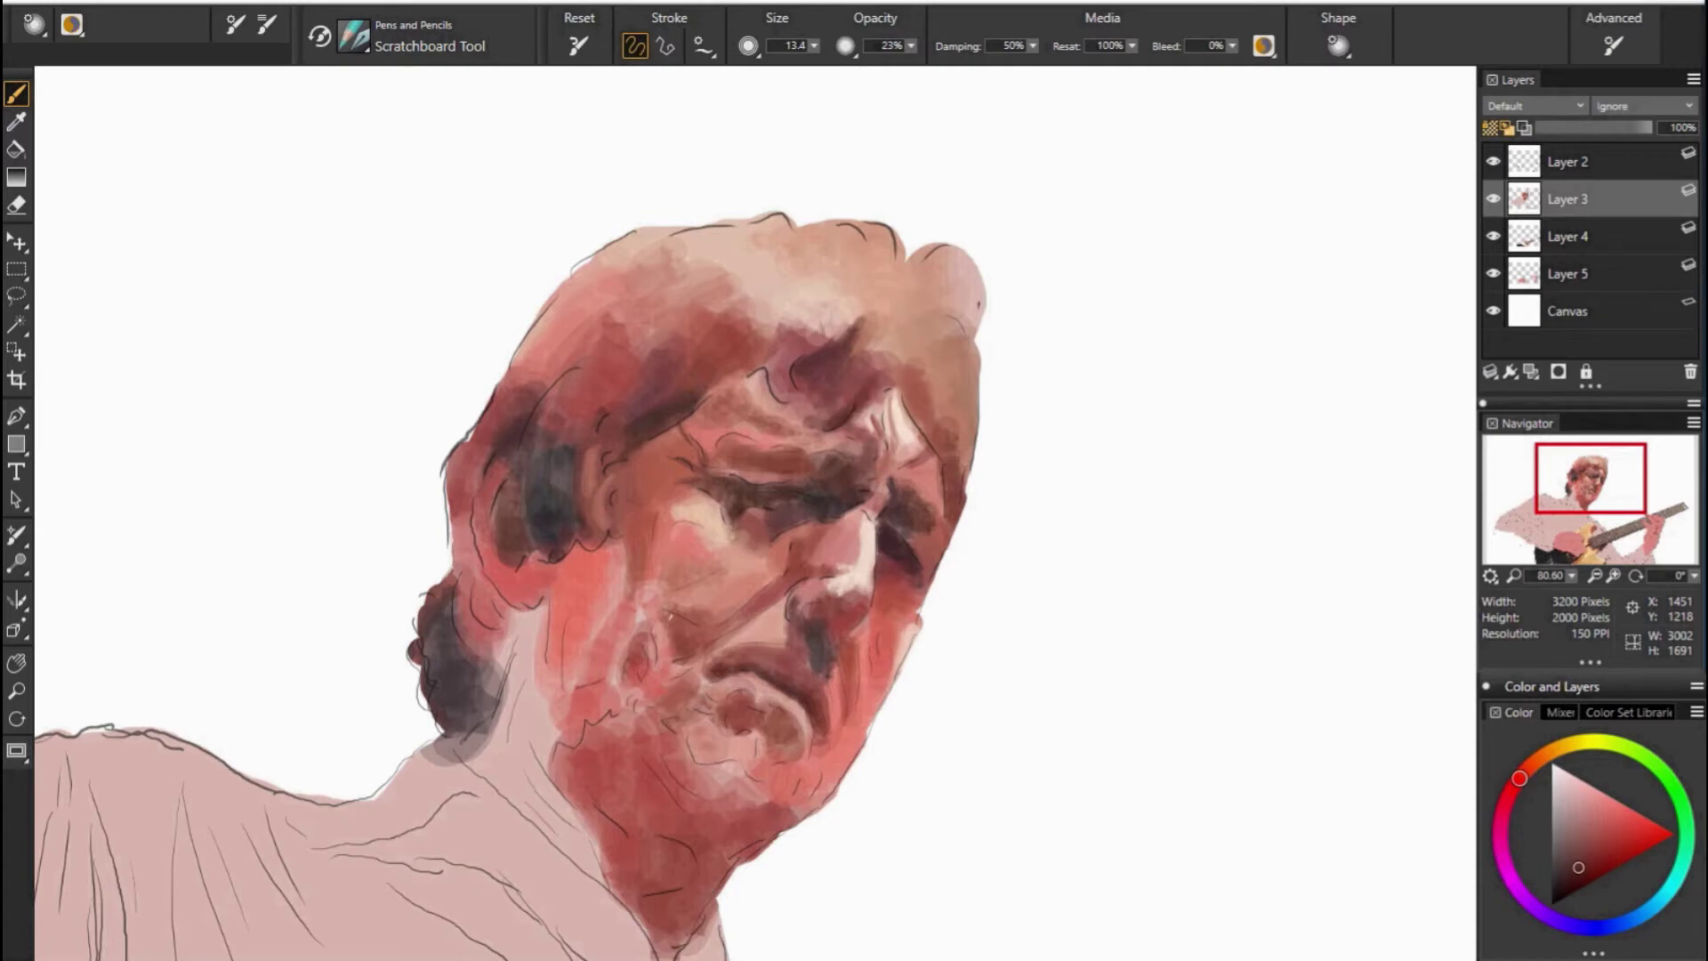
pyautogui.keyDown('alt'); pyautogui.click(881, 347); pyautogui.keyUp('alt')
pyautogui.keyDown('alt'); pyautogui.click(812, 339); pyautogui.keyUp('alt')
pyautogui.keyDown('alt'); pyautogui.click(806, 309); pyautogui.keyUp('alt')
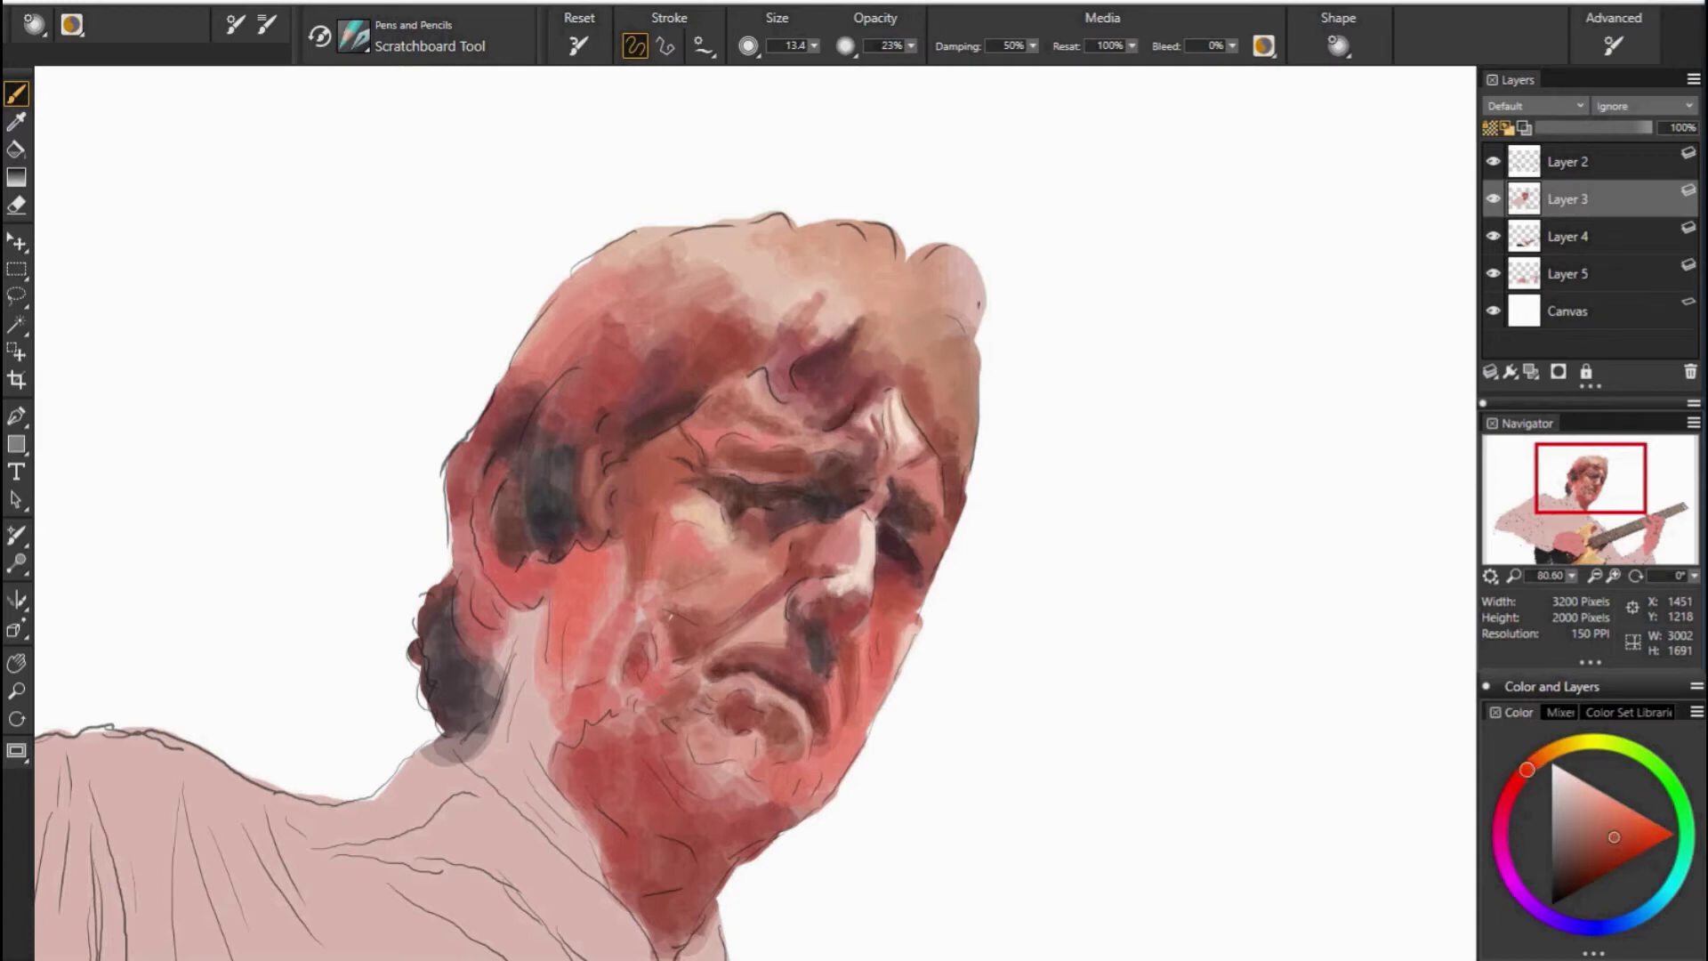
pyautogui.keyDown('alt'); pyautogui.click(815, 351); pyautogui.keyUp('alt')
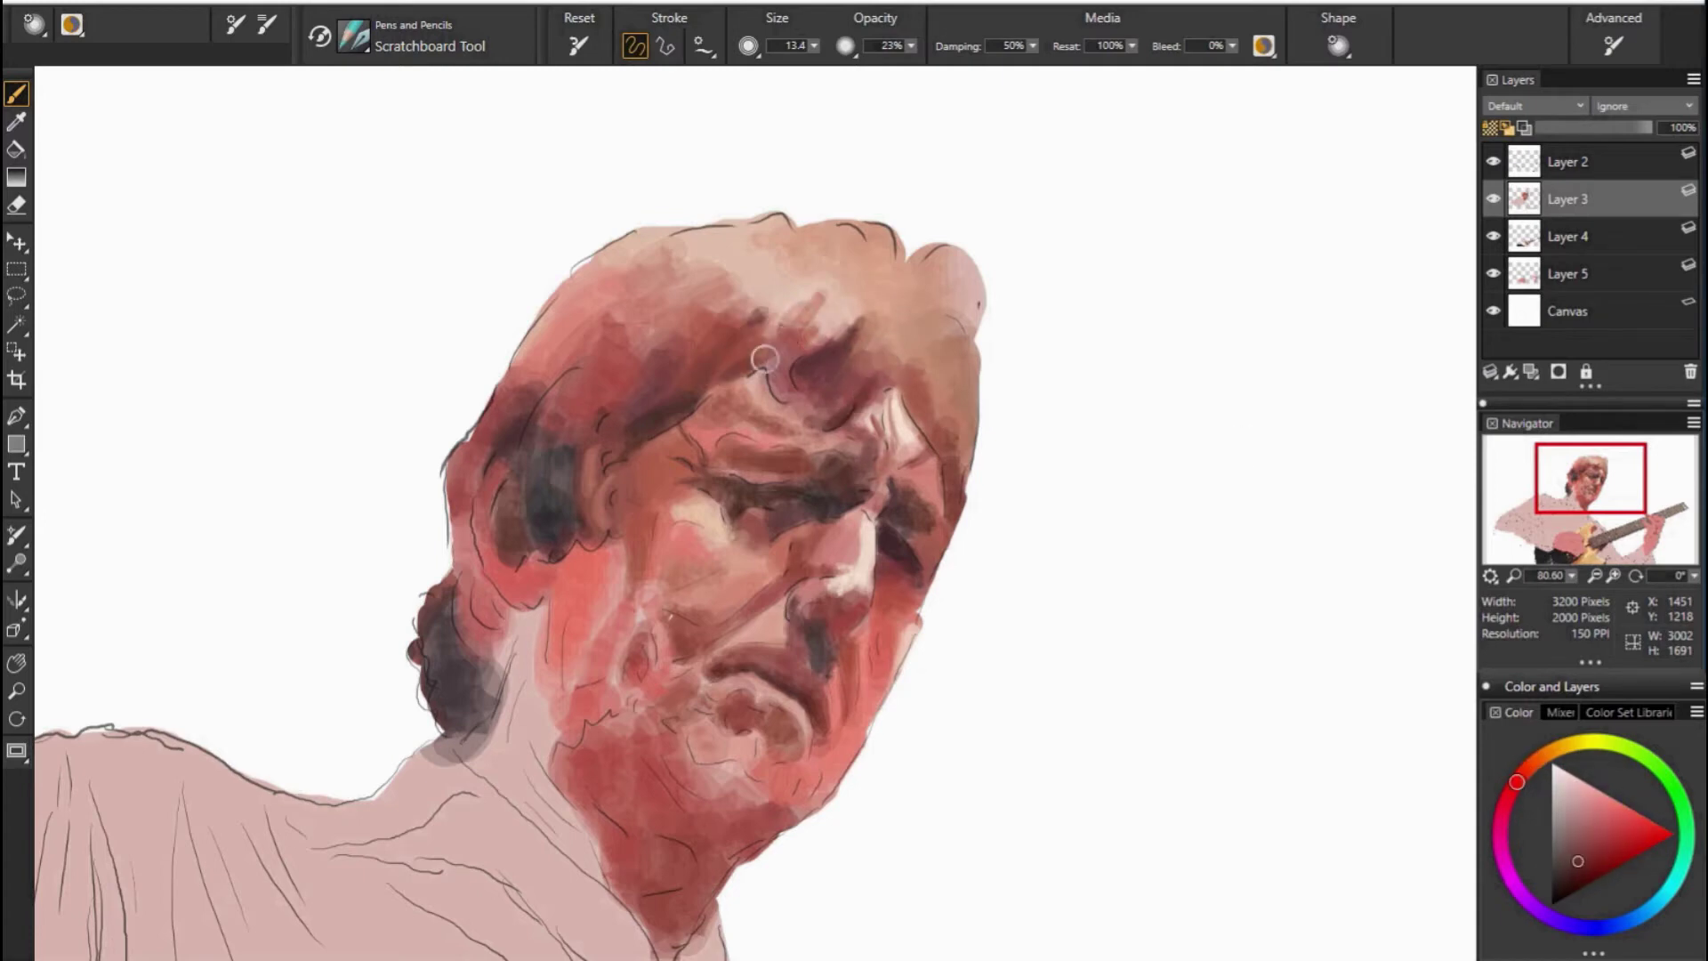
pyautogui.keyDown('alt'); pyautogui.click(822, 350); pyautogui.keyUp('alt')
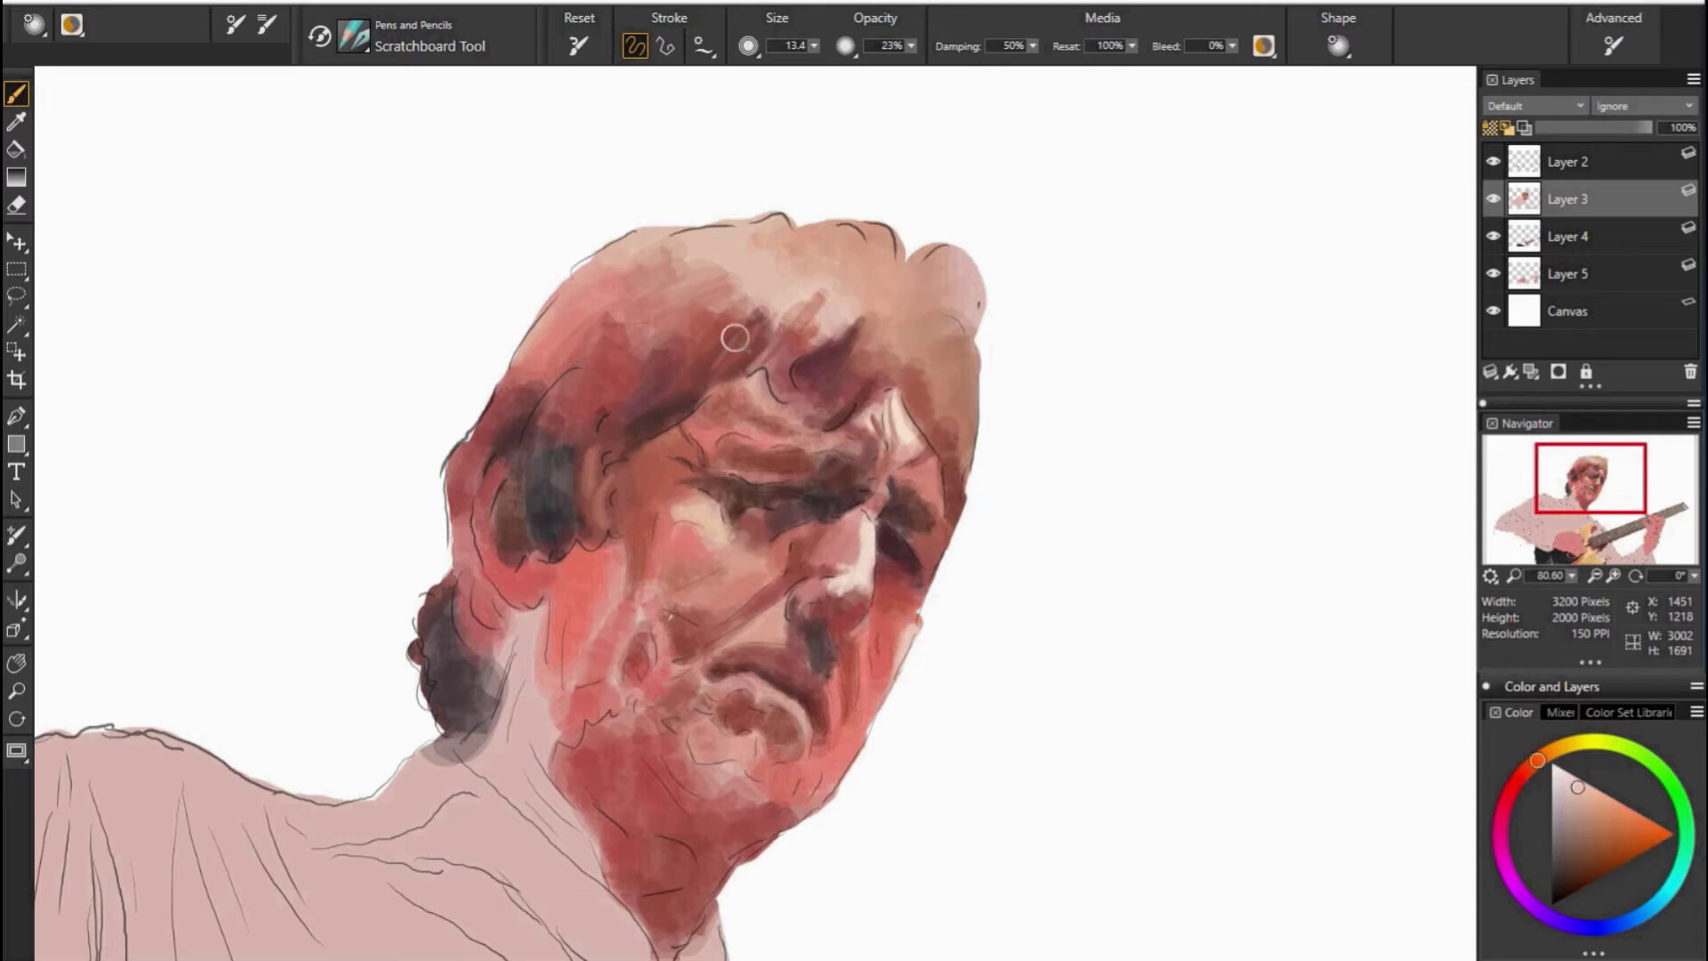
pyautogui.keyDown('alt'); pyautogui.click(801, 335); pyautogui.keyUp('alt')
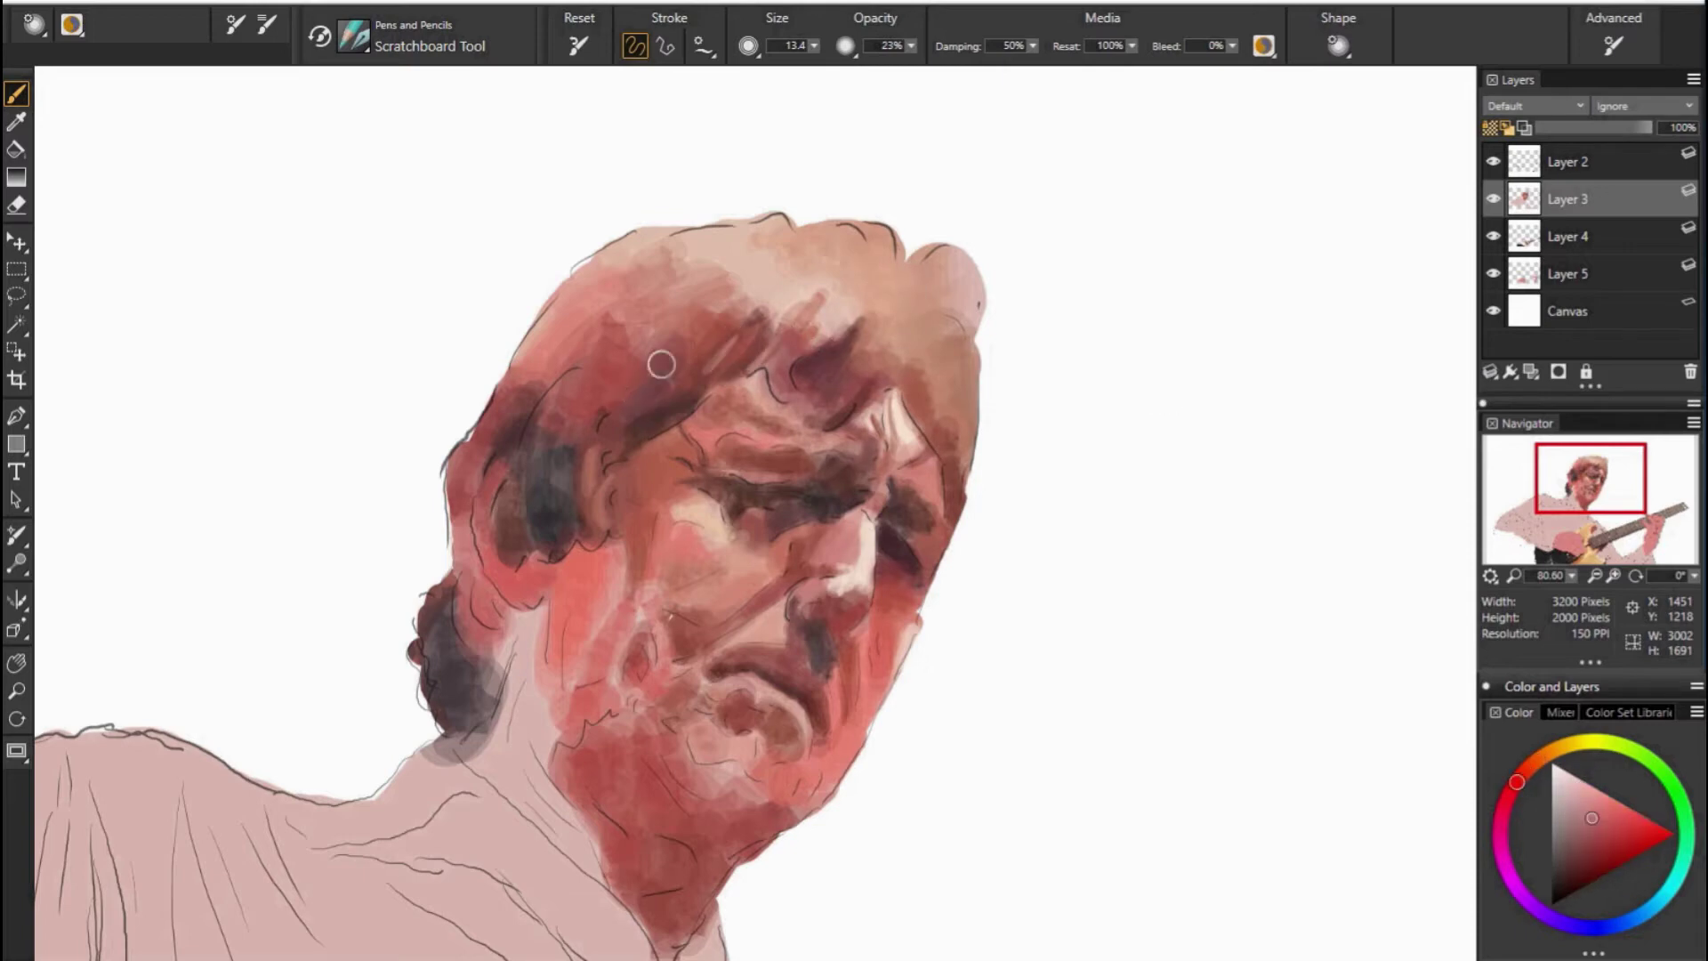
# Enlarge the brush and paint broad dark red strokes through the upper-left hair.
pyautogui.keyDown('alt'); pyautogui.click(619, 404); pyautogui.keyUp('alt')
pyautogui.click(1568, 796)
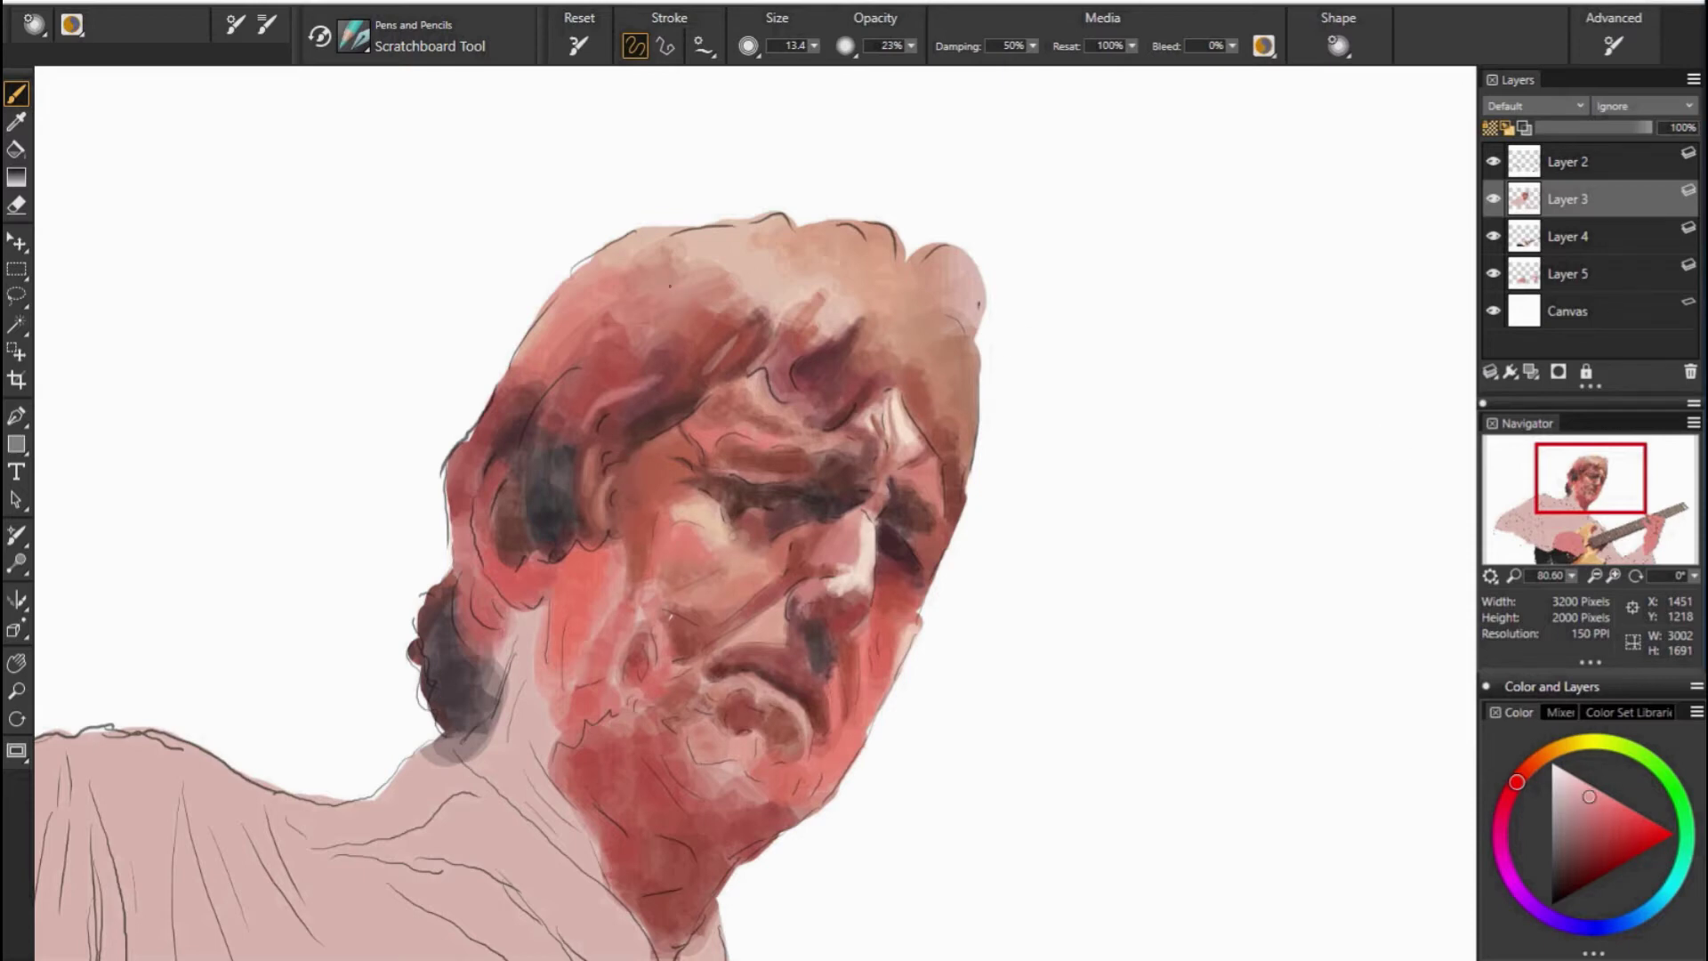
pyautogui.keyDown('alt'); pyautogui.click(627, 312); pyautogui.keyUp('alt')
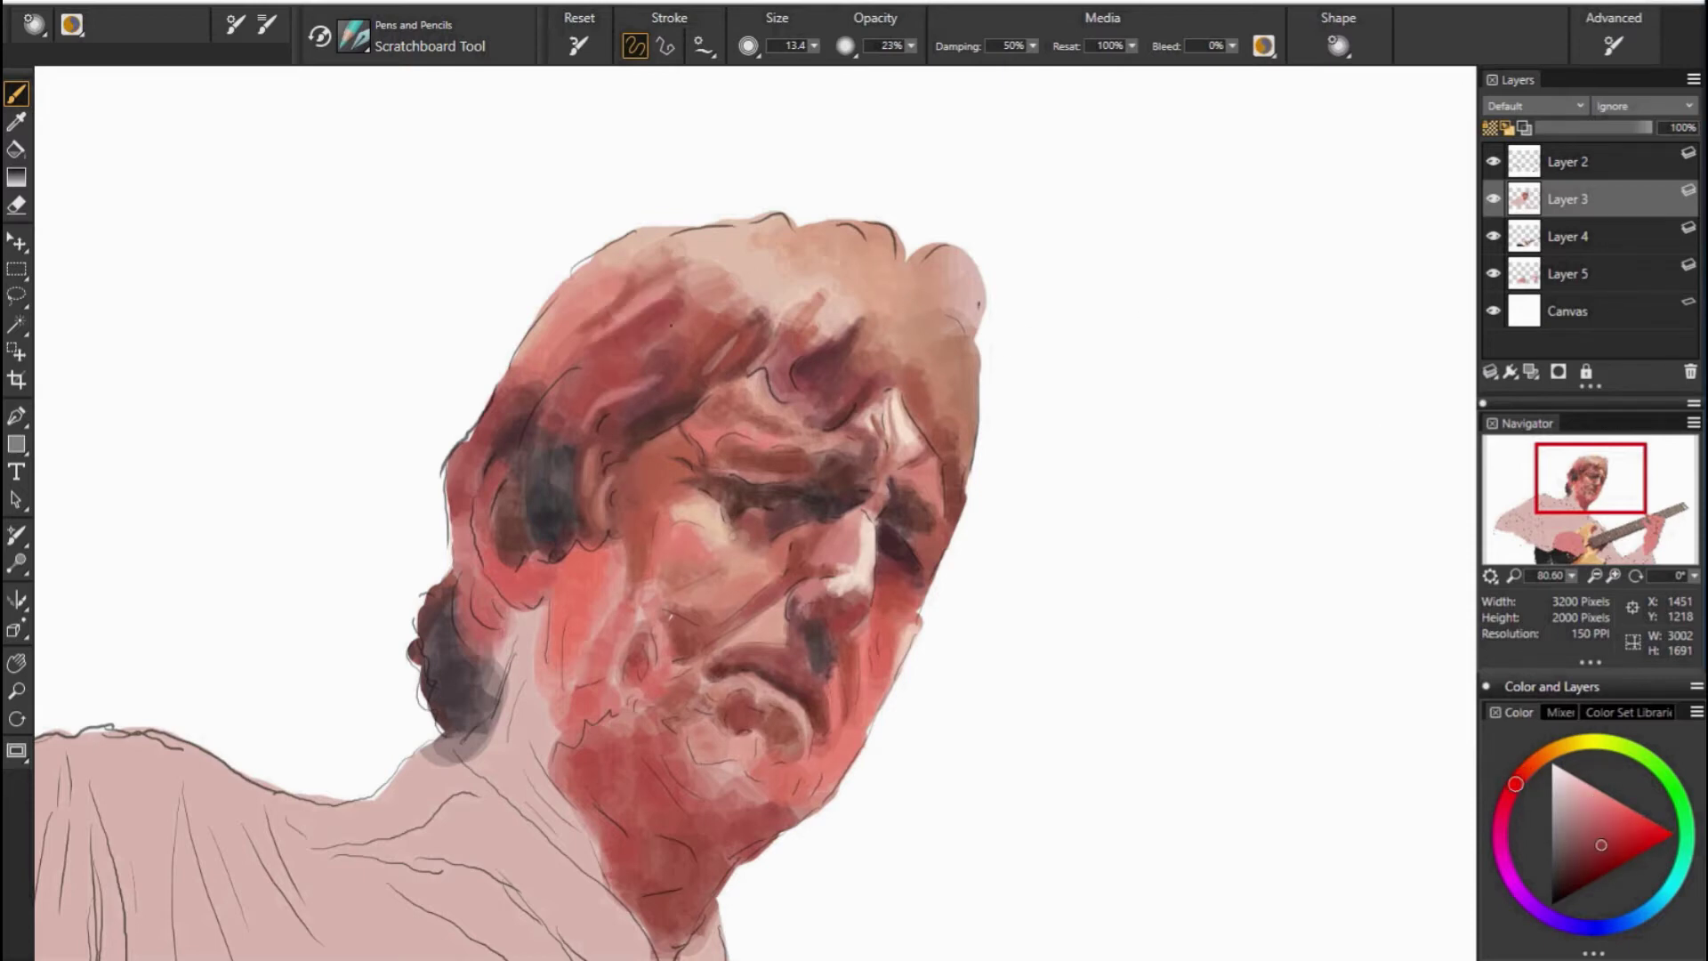
pyautogui.moveTo(654, 347); pyautogui.dragTo(765, 263)
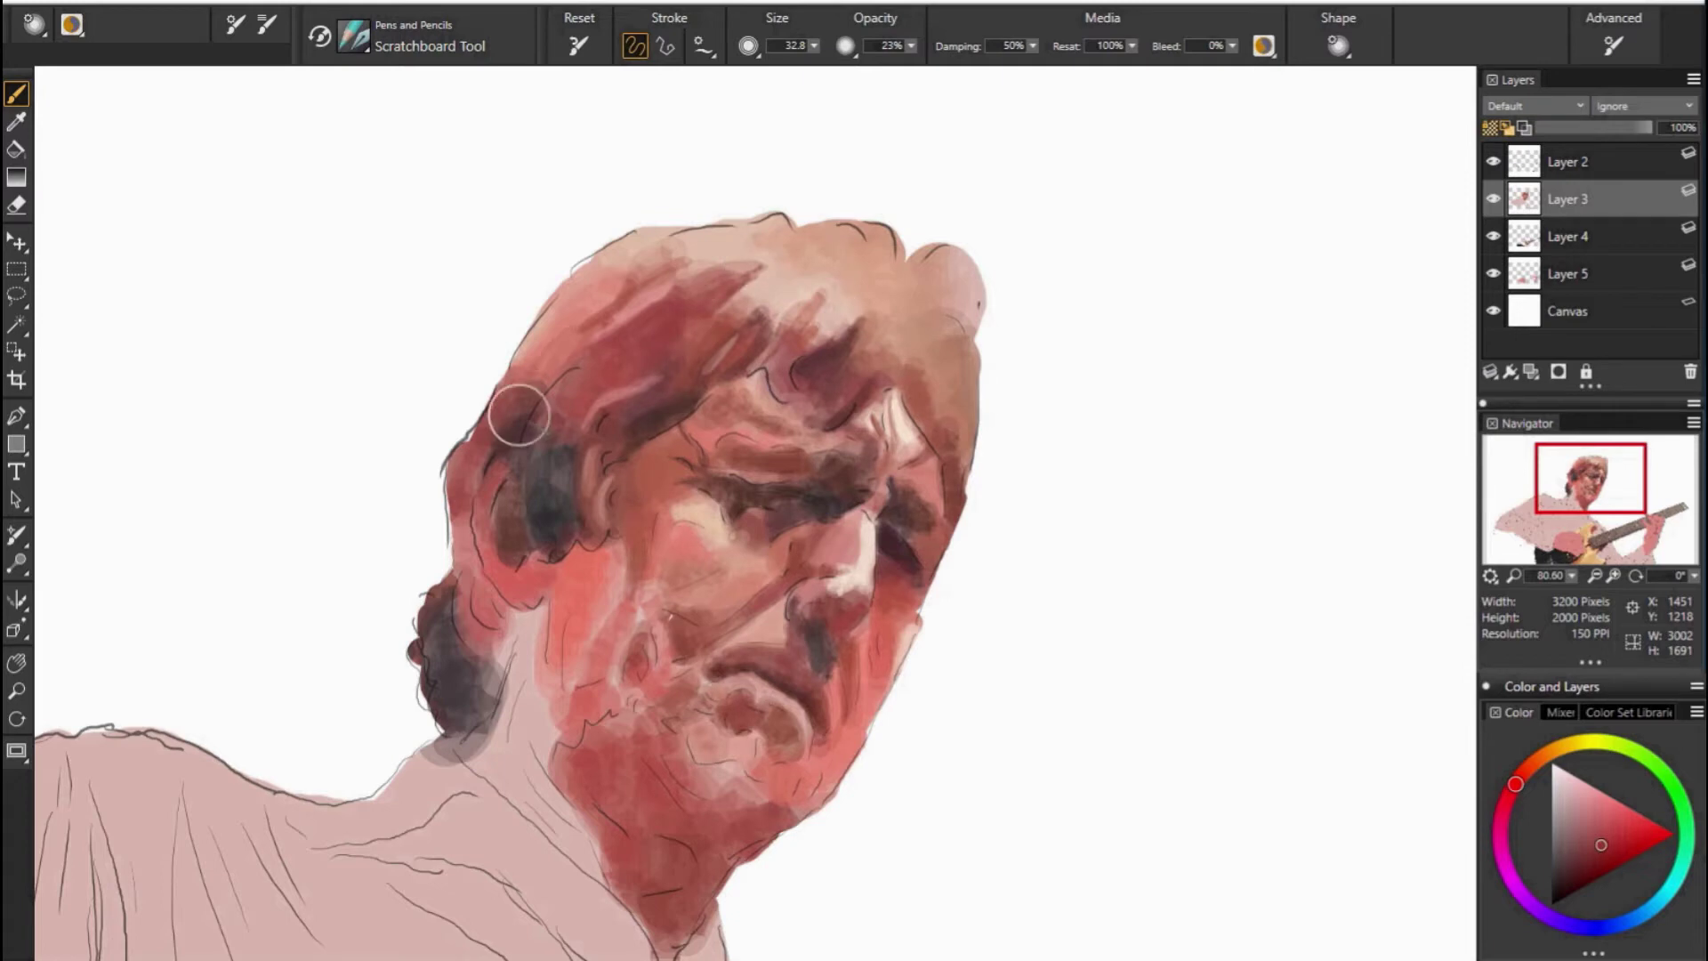
pyautogui.keyDown('alt'); pyautogui.click(534, 364); pyautogui.keyUp('alt')
pyautogui.moveTo(547, 356); pyautogui.dragTo(656, 264)
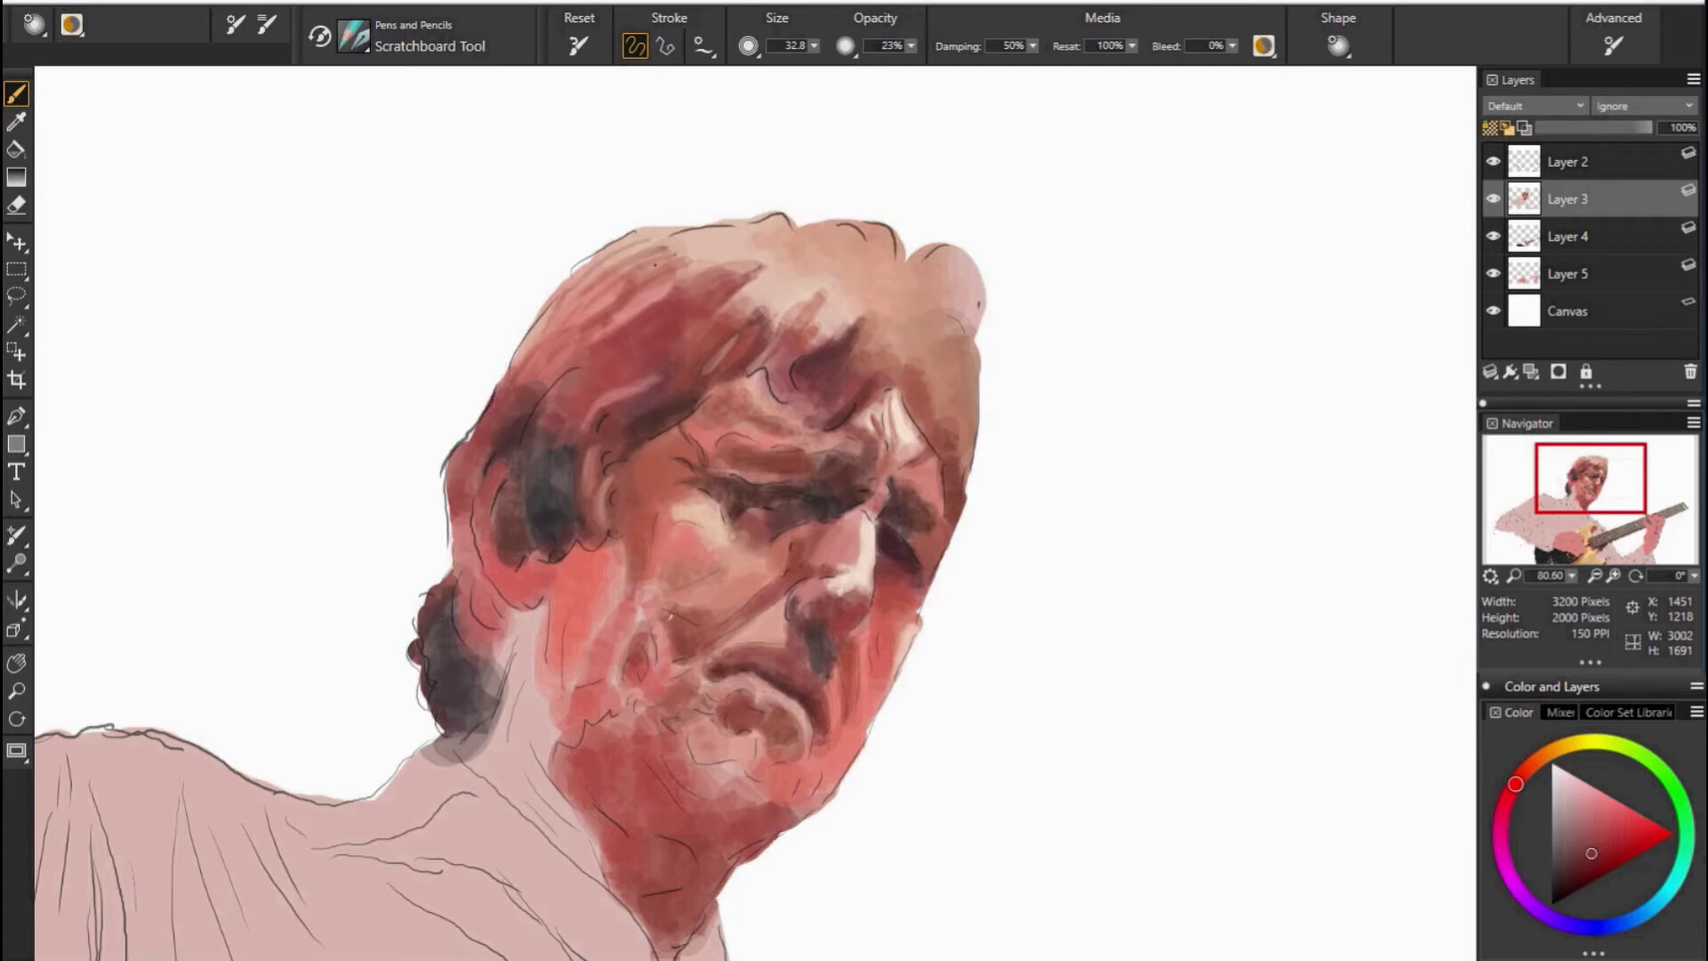
# Sample peach, brown and mid reds, then shrink the brush and soften the cheek and jaw.
pyautogui.keyDown('alt'); pyautogui.click(546, 453); pyautogui.keyUp('alt')
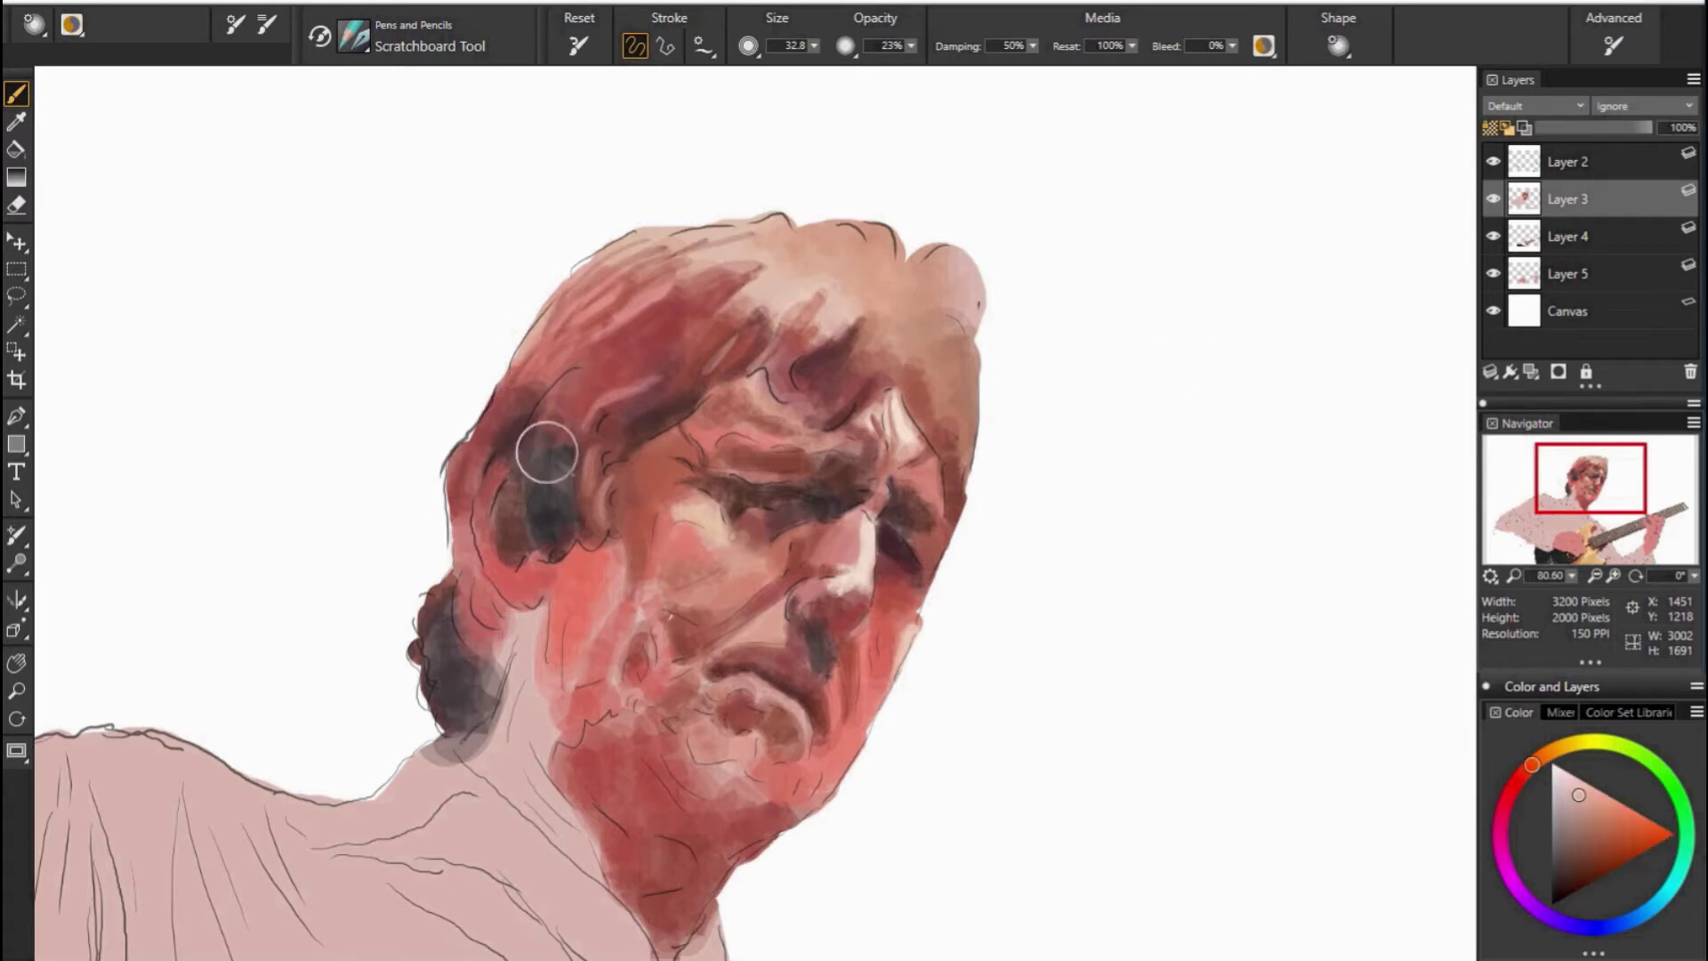
pyautogui.keyDown('alt'); pyautogui.click(903, 447); pyautogui.keyUp('alt')
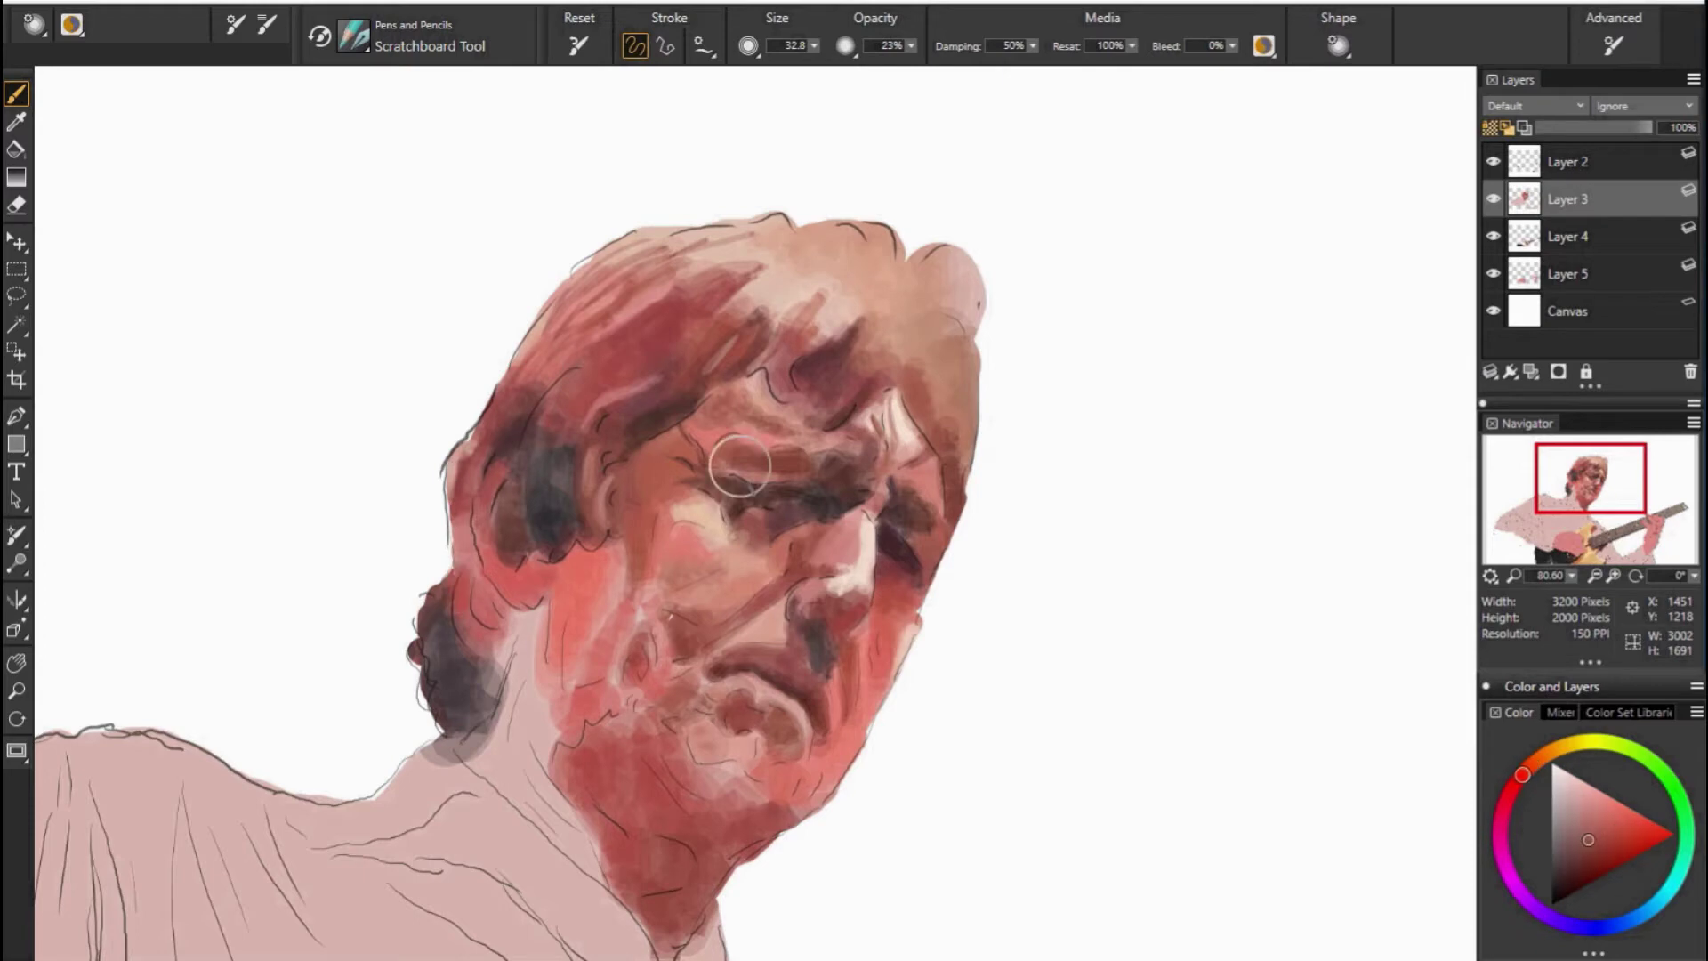
pyautogui.keyDown('alt'); pyautogui.click(855, 515); pyautogui.keyUp('alt')
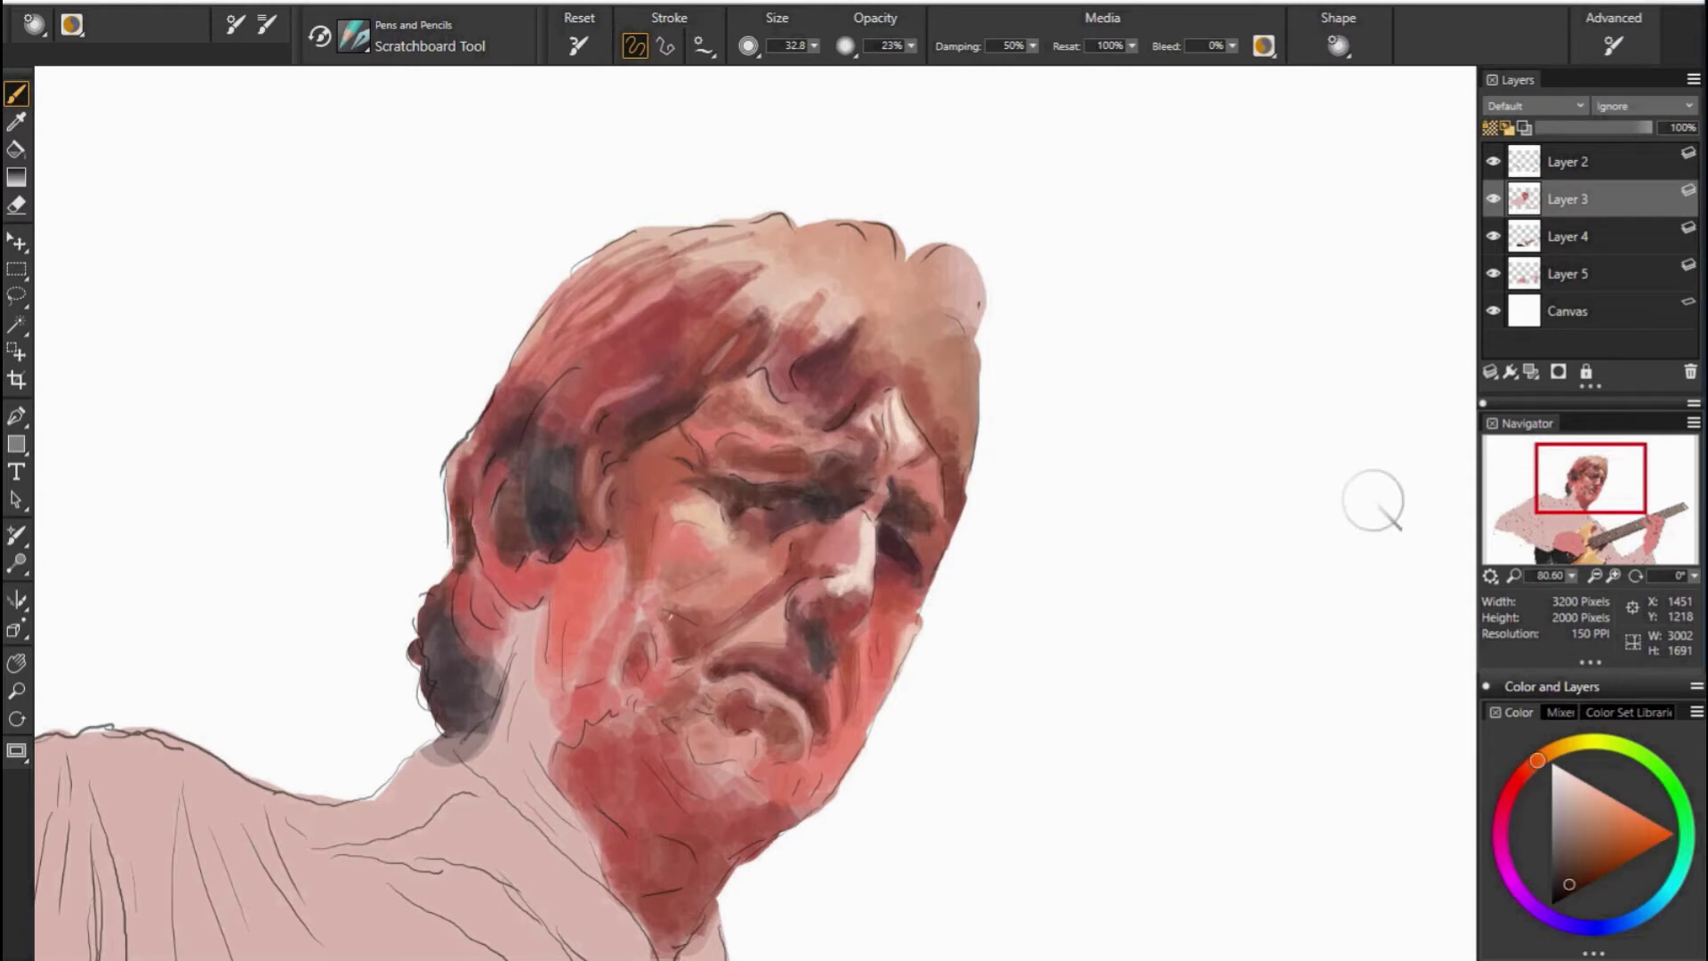
pyautogui.keyDown('alt'); pyautogui.click(585, 814); pyautogui.keyUp('alt')
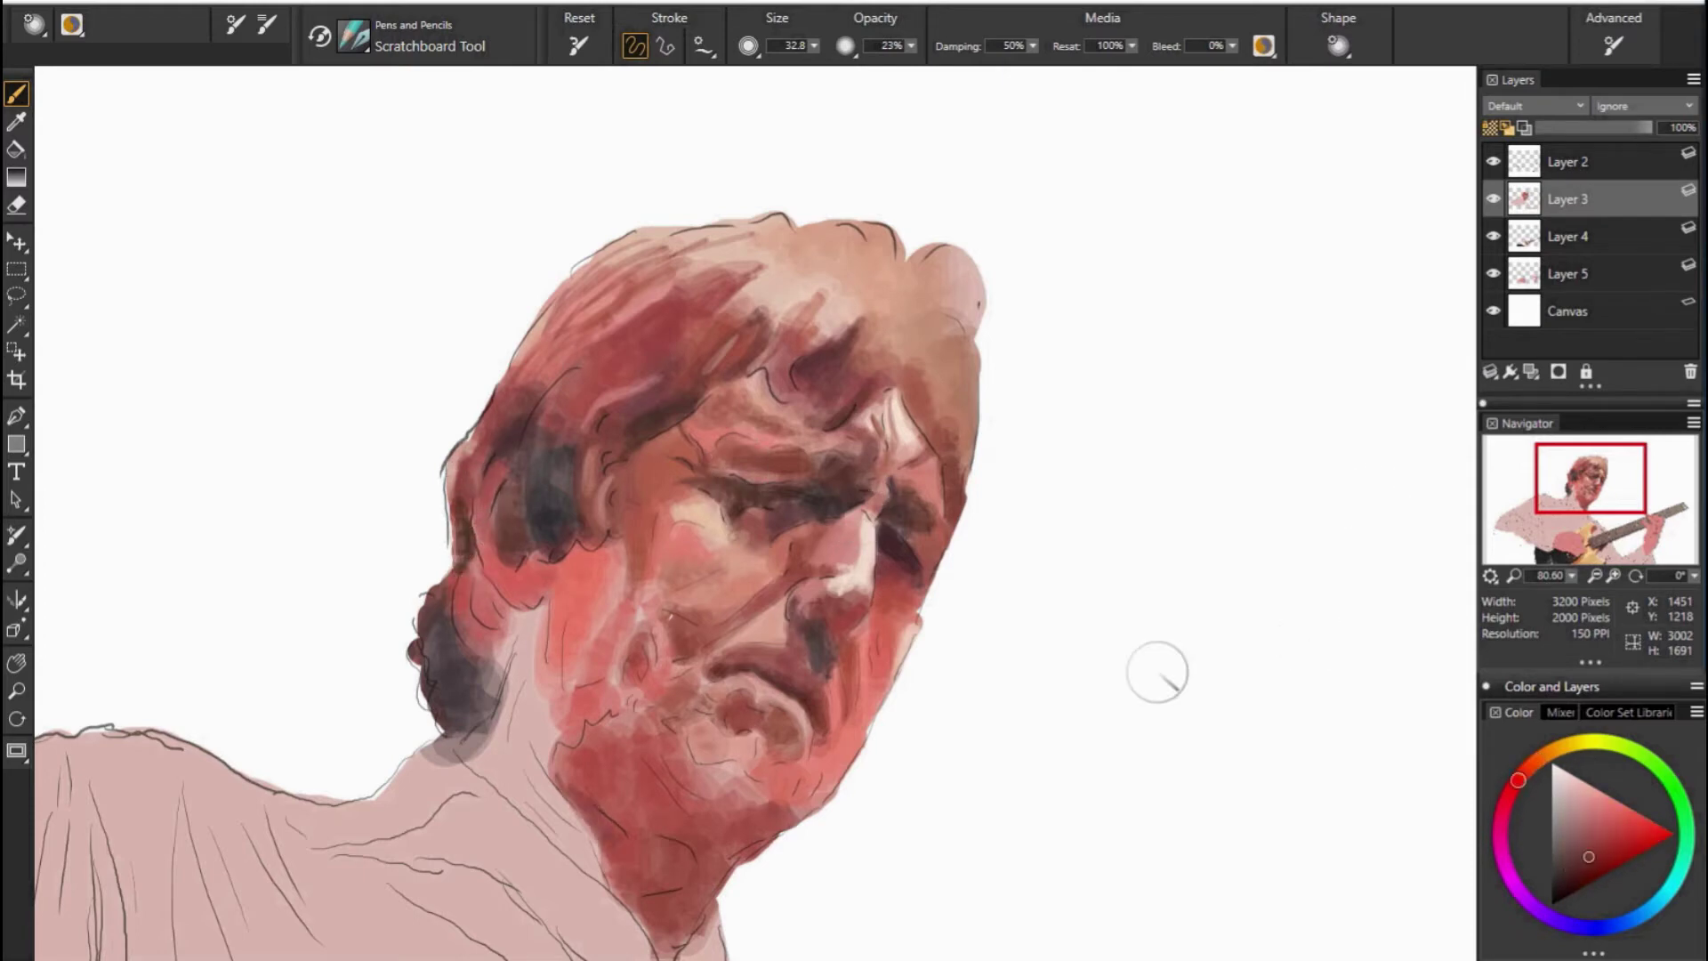
pyautogui.click(1603, 846)
pyautogui.moveTo(587, 673); pyautogui.dragTo(574, 627)
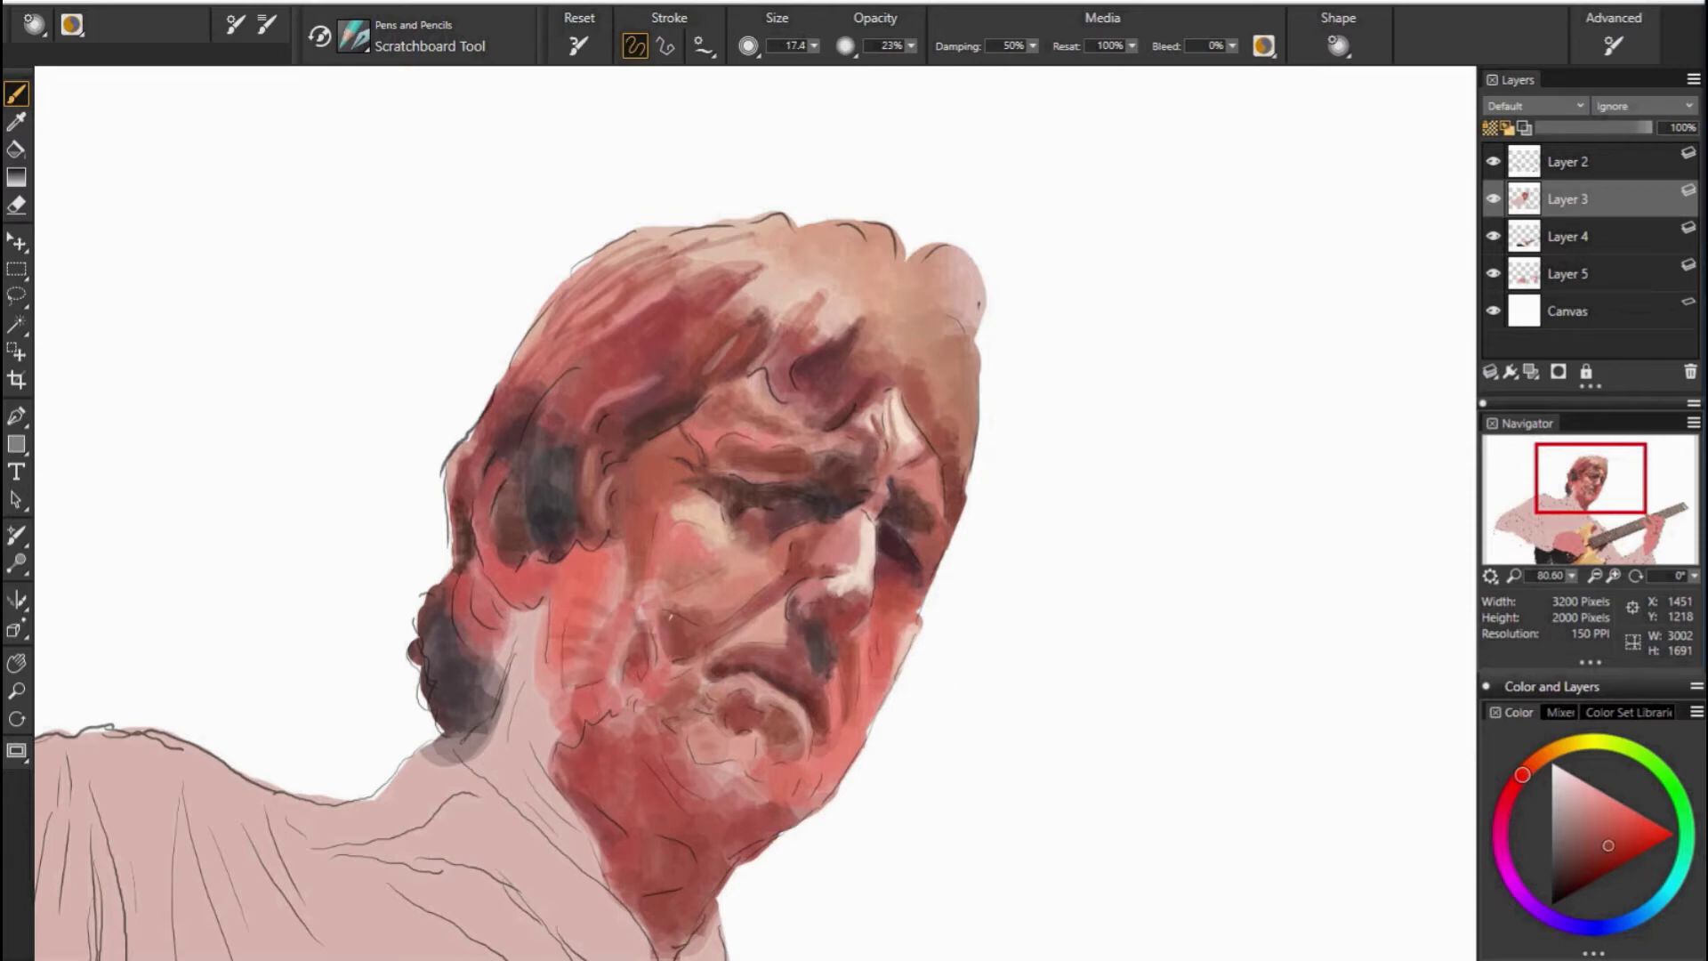
# Sample reds around the face and dab darker red beside the nose.
pyautogui.keyDown('alt'); pyautogui.click(651, 655); pyautogui.keyUp('alt')
pyautogui.keyDown('alt'); pyautogui.click(798, 633); pyautogui.keyUp('alt')
pyautogui.keyDown('alt'); pyautogui.click(954, 547); pyautogui.keyUp('alt')
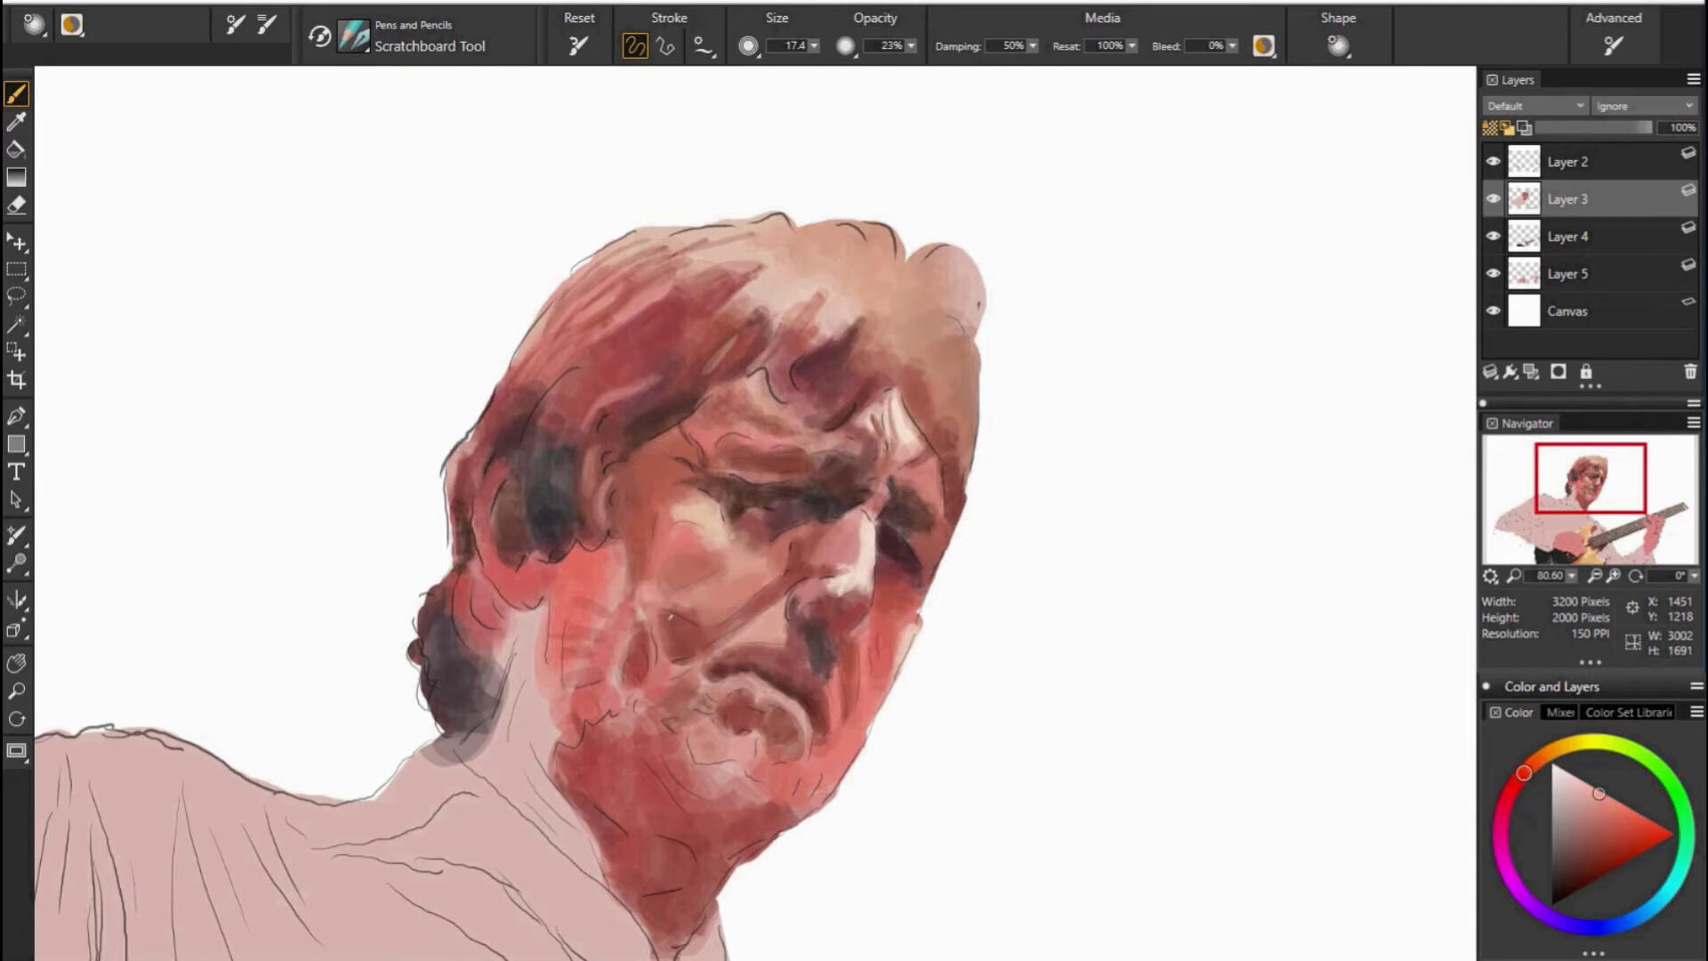
pyautogui.keyDown('alt'); pyautogui.click(694, 465); pyautogui.keyUp('alt')
pyautogui.keyDown('alt'); pyautogui.click(790, 676); pyautogui.keyUp('alt')
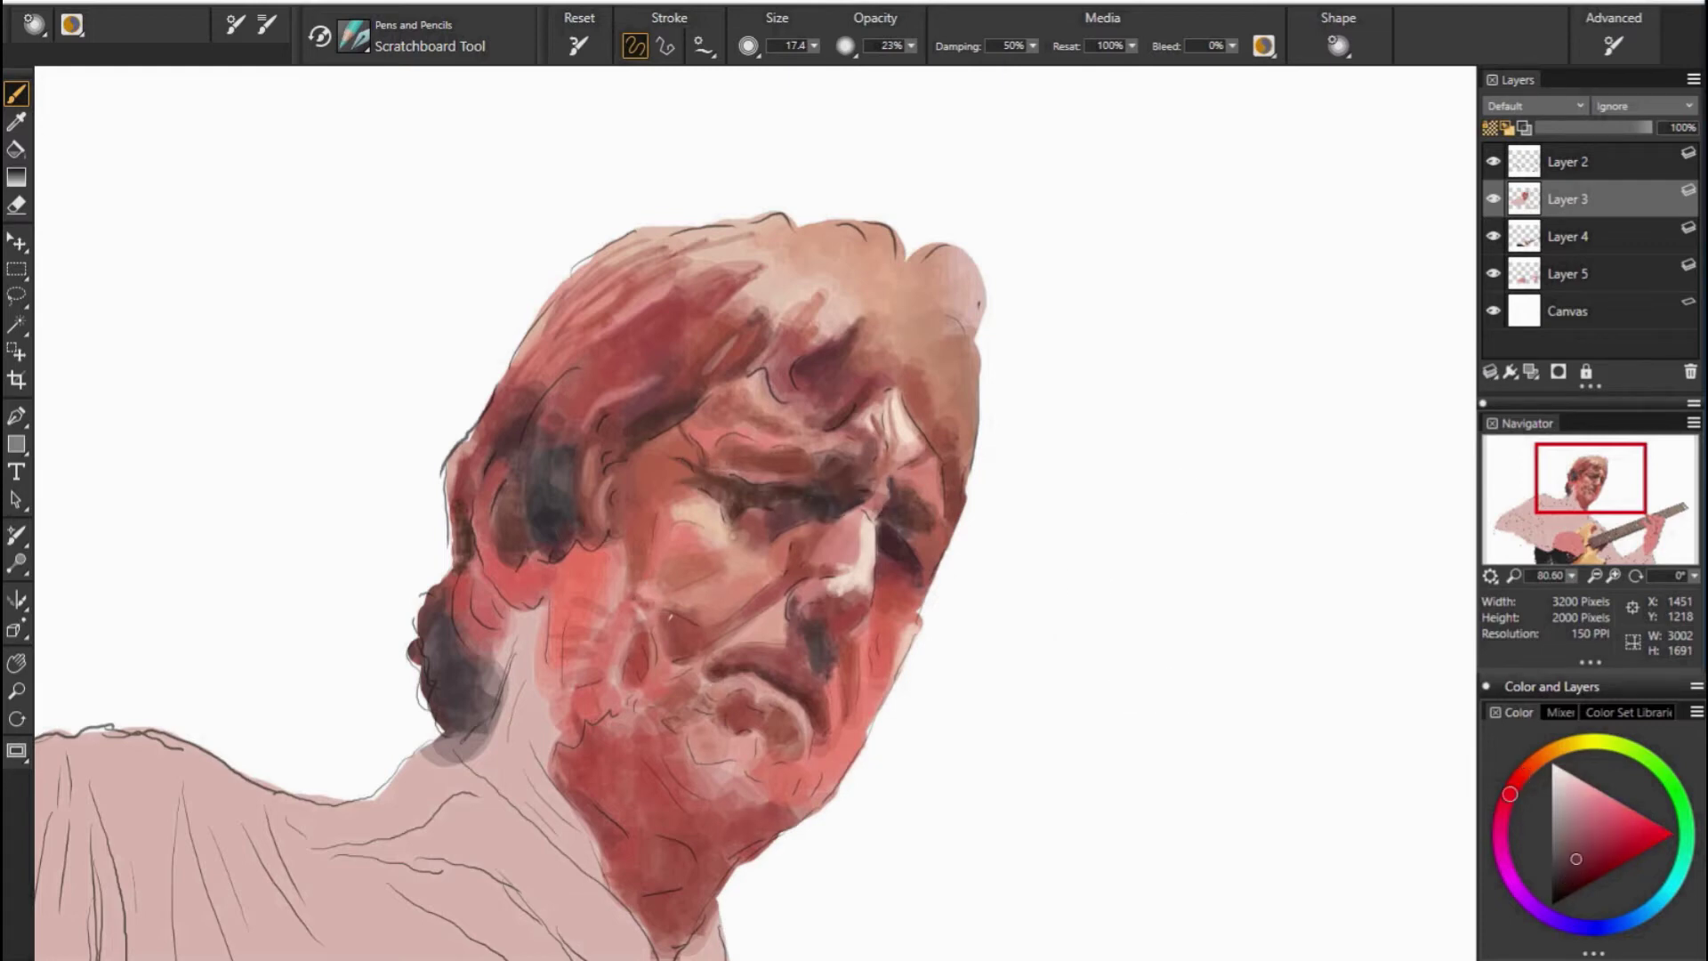
pyautogui.keyDown('alt'); pyautogui.click(830, 663); pyautogui.keyUp('alt')
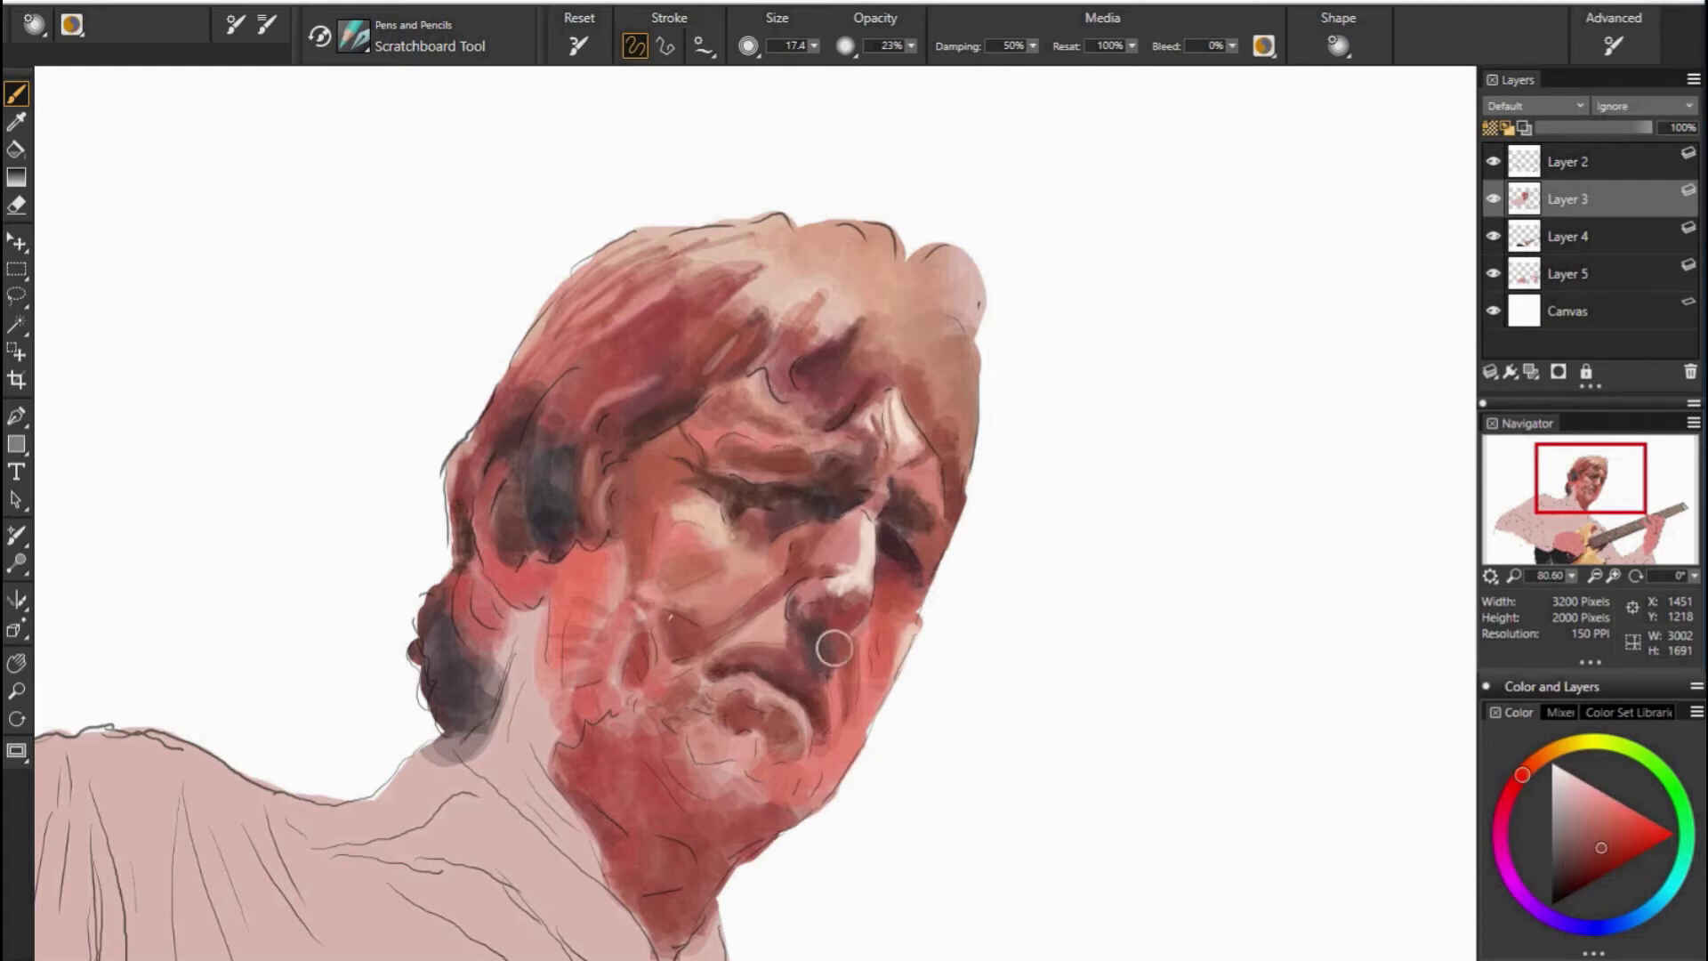
pyautogui.keyDown('alt'); pyautogui.click(780, 639); pyautogui.keyUp('alt')
pyautogui.click(808, 609)
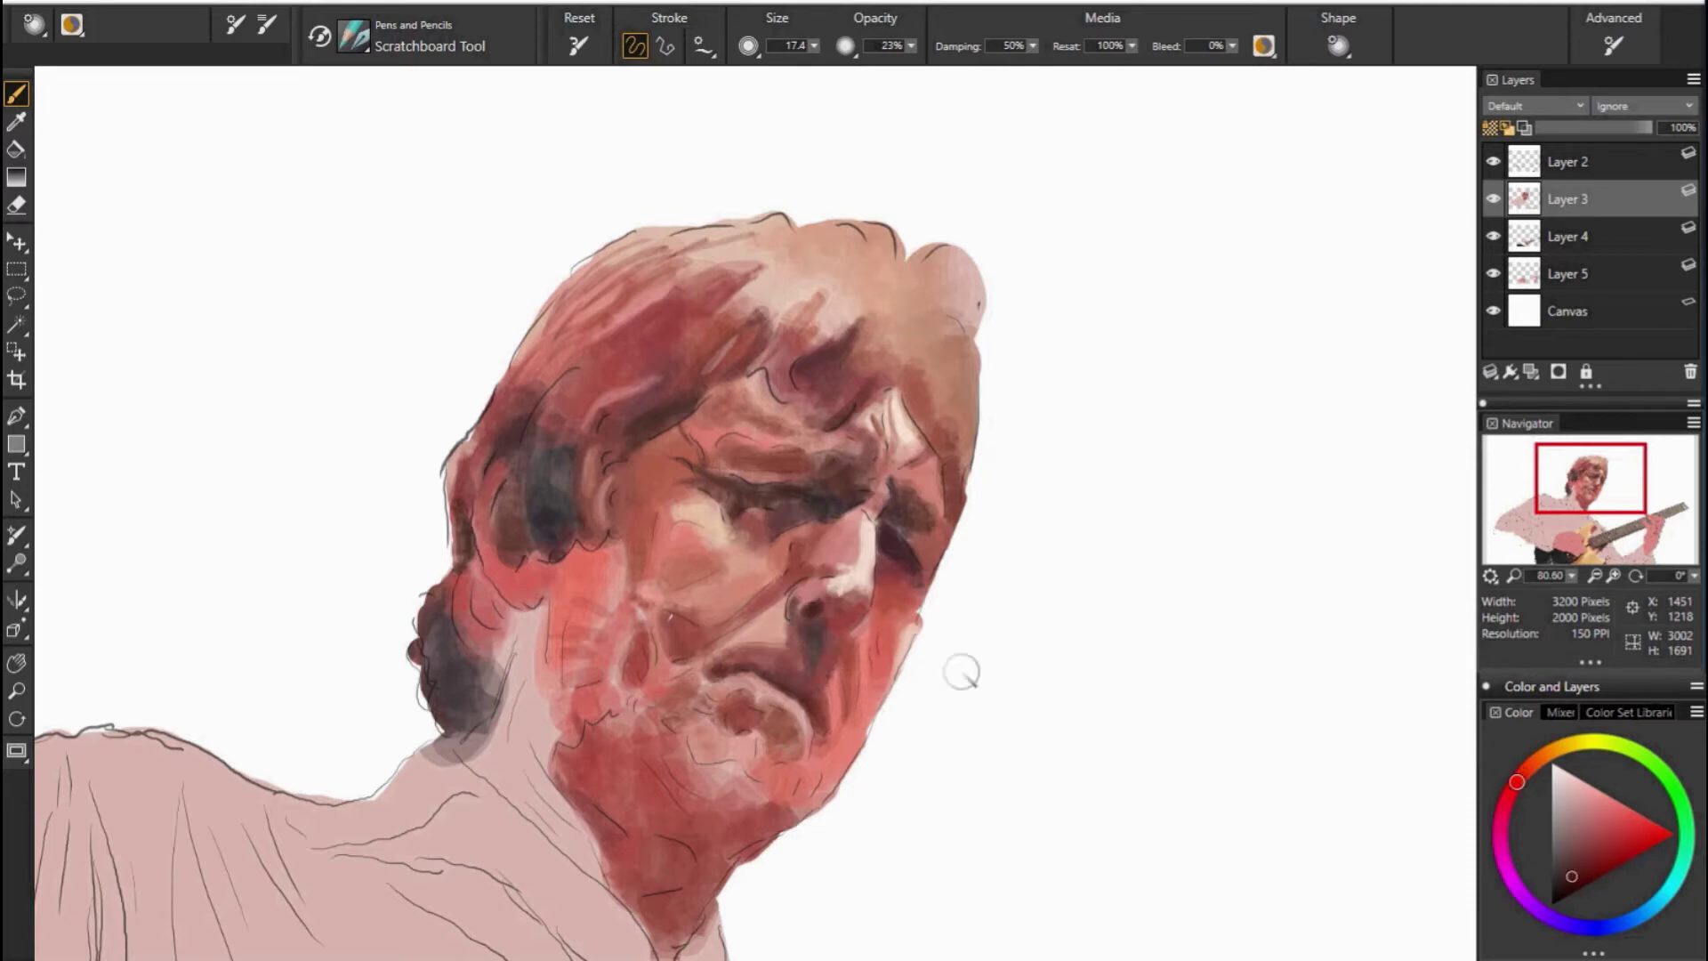
# Sample darker and lighter saturated reds from the cheek, chin and jaw edge.
pyautogui.keyDown('alt'); pyautogui.click(862, 523); pyautogui.keyUp('alt')
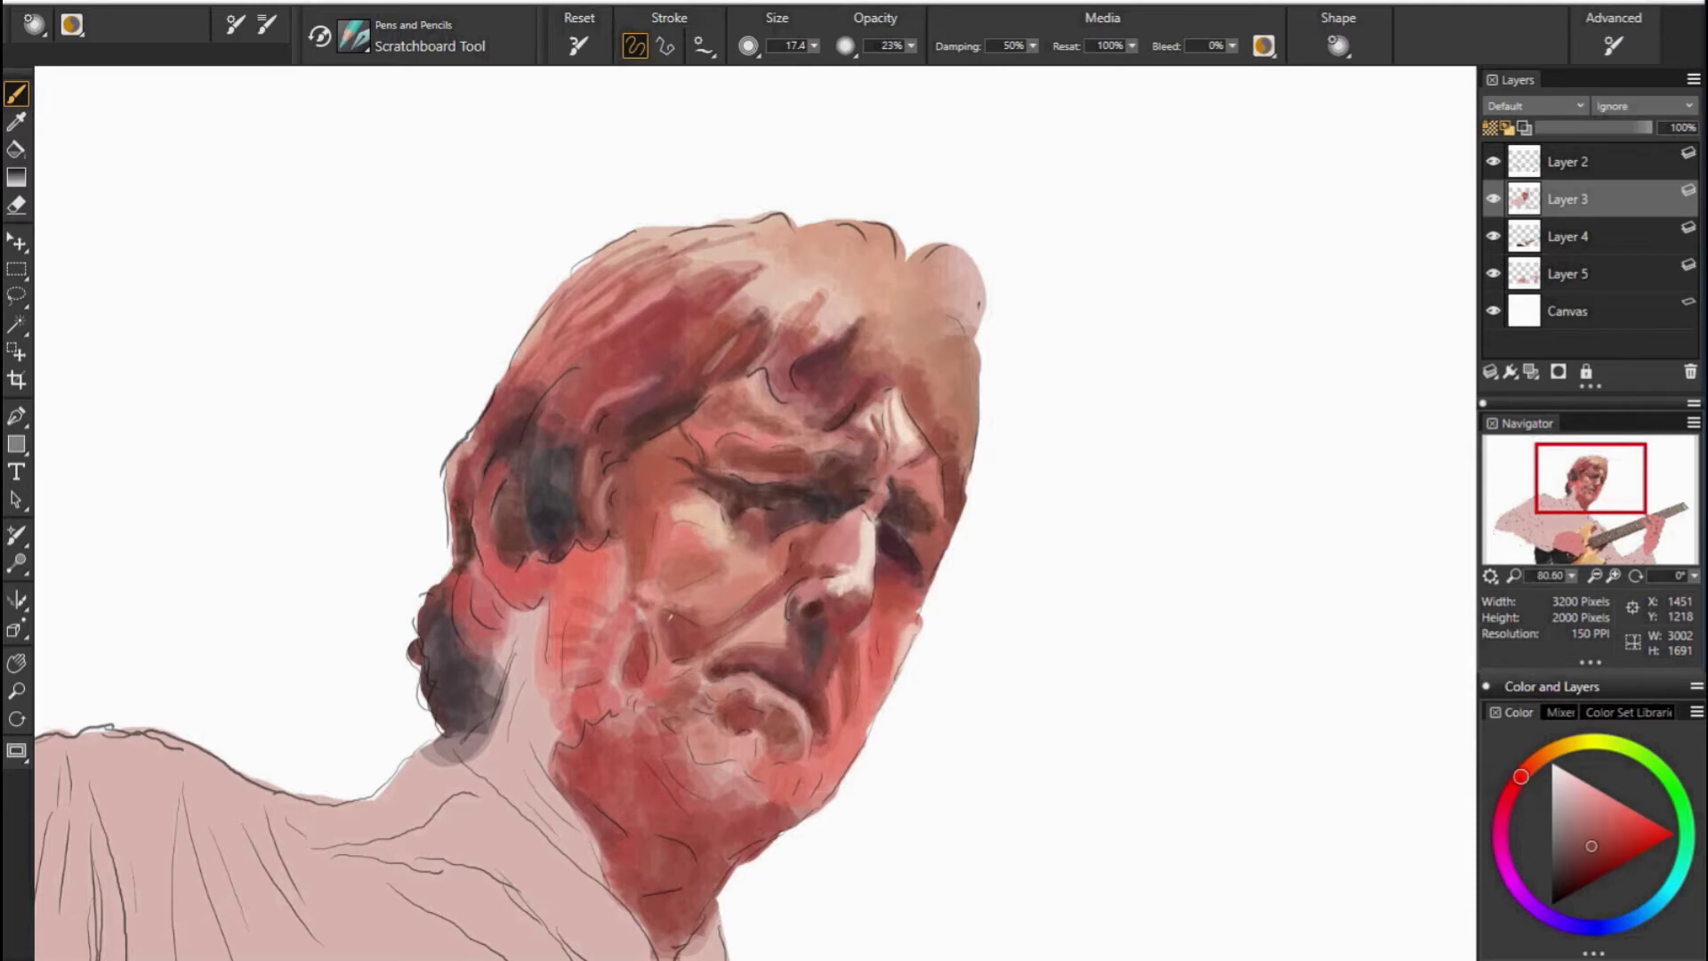
pyautogui.keyDown('alt'); pyautogui.click(908, 575); pyautogui.keyUp('alt')
pyautogui.keyDown('alt'); pyautogui.click(899, 507); pyautogui.keyUp('alt')
pyautogui.keyDown('alt'); pyautogui.click(1147, 570); pyautogui.keyUp('alt')
pyautogui.keyDown('alt'); pyautogui.click(899, 553); pyautogui.keyUp('alt')
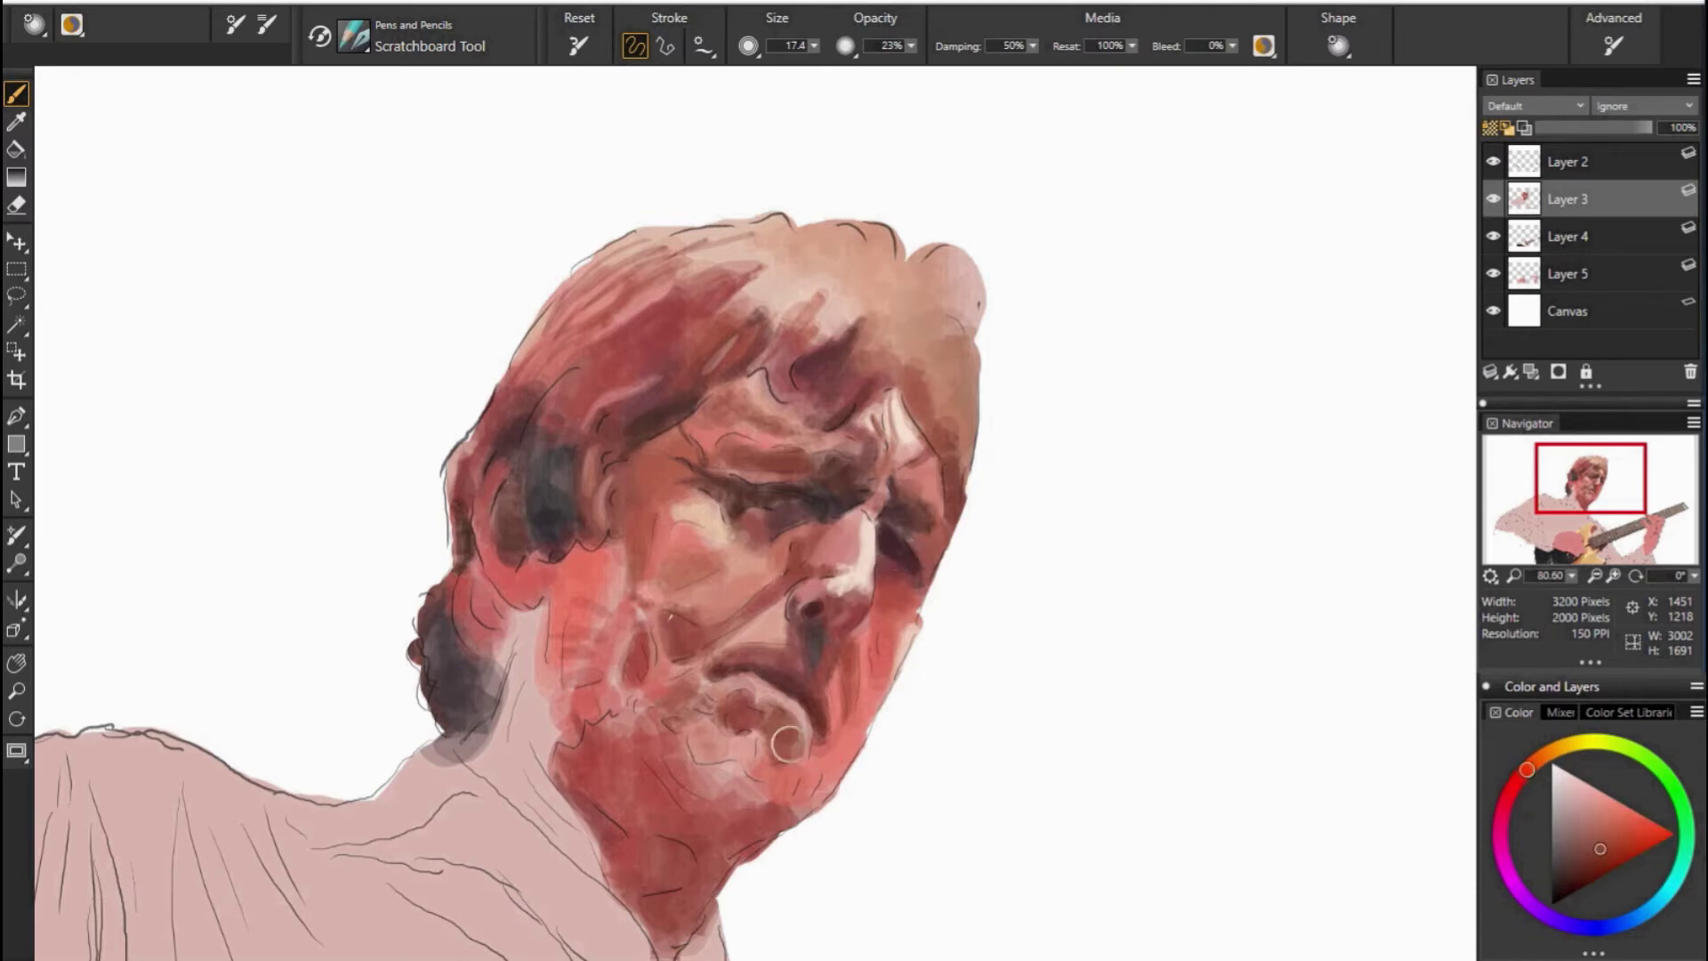
pyautogui.keyDown('alt'); pyautogui.click(766, 735); pyautogui.keyUp('alt')
pyautogui.keyDown('alt'); pyautogui.click(776, 743); pyautogui.keyUp('alt')
pyautogui.keyDown('alt'); pyautogui.click(760, 792); pyautogui.keyUp('alt')
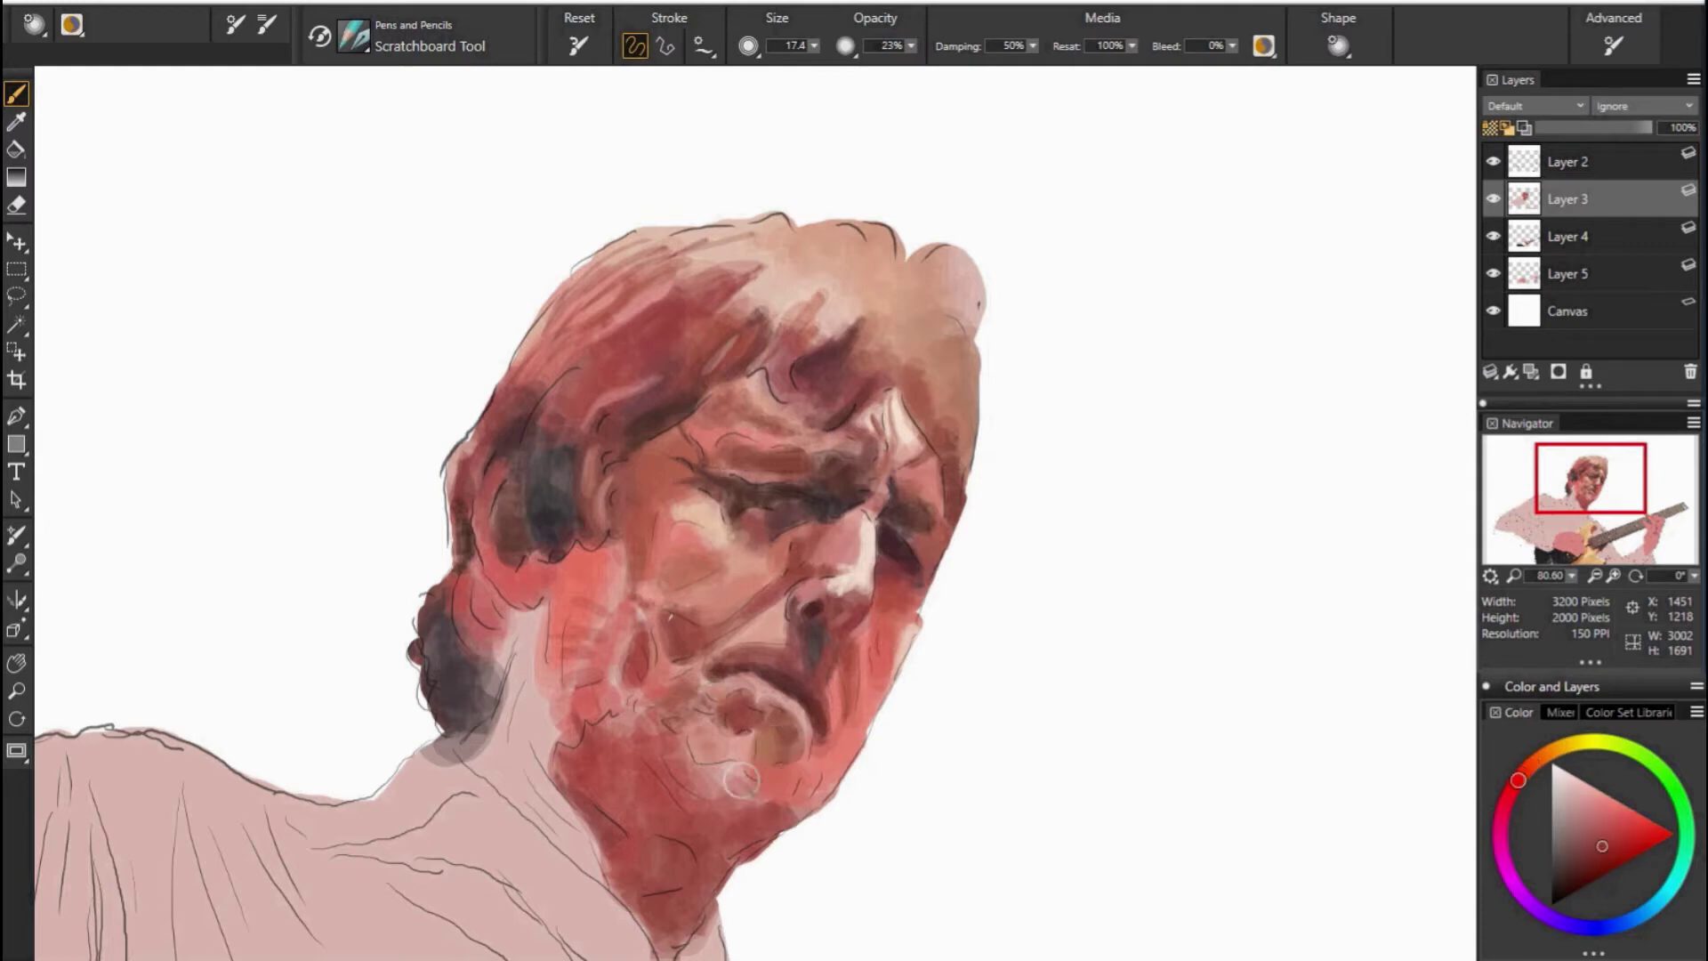
pyautogui.keyDown('alt'); pyautogui.click(765, 786); pyautogui.keyUp('alt')
pyautogui.keyDown('alt'); pyautogui.click(809, 814); pyautogui.keyUp('alt')
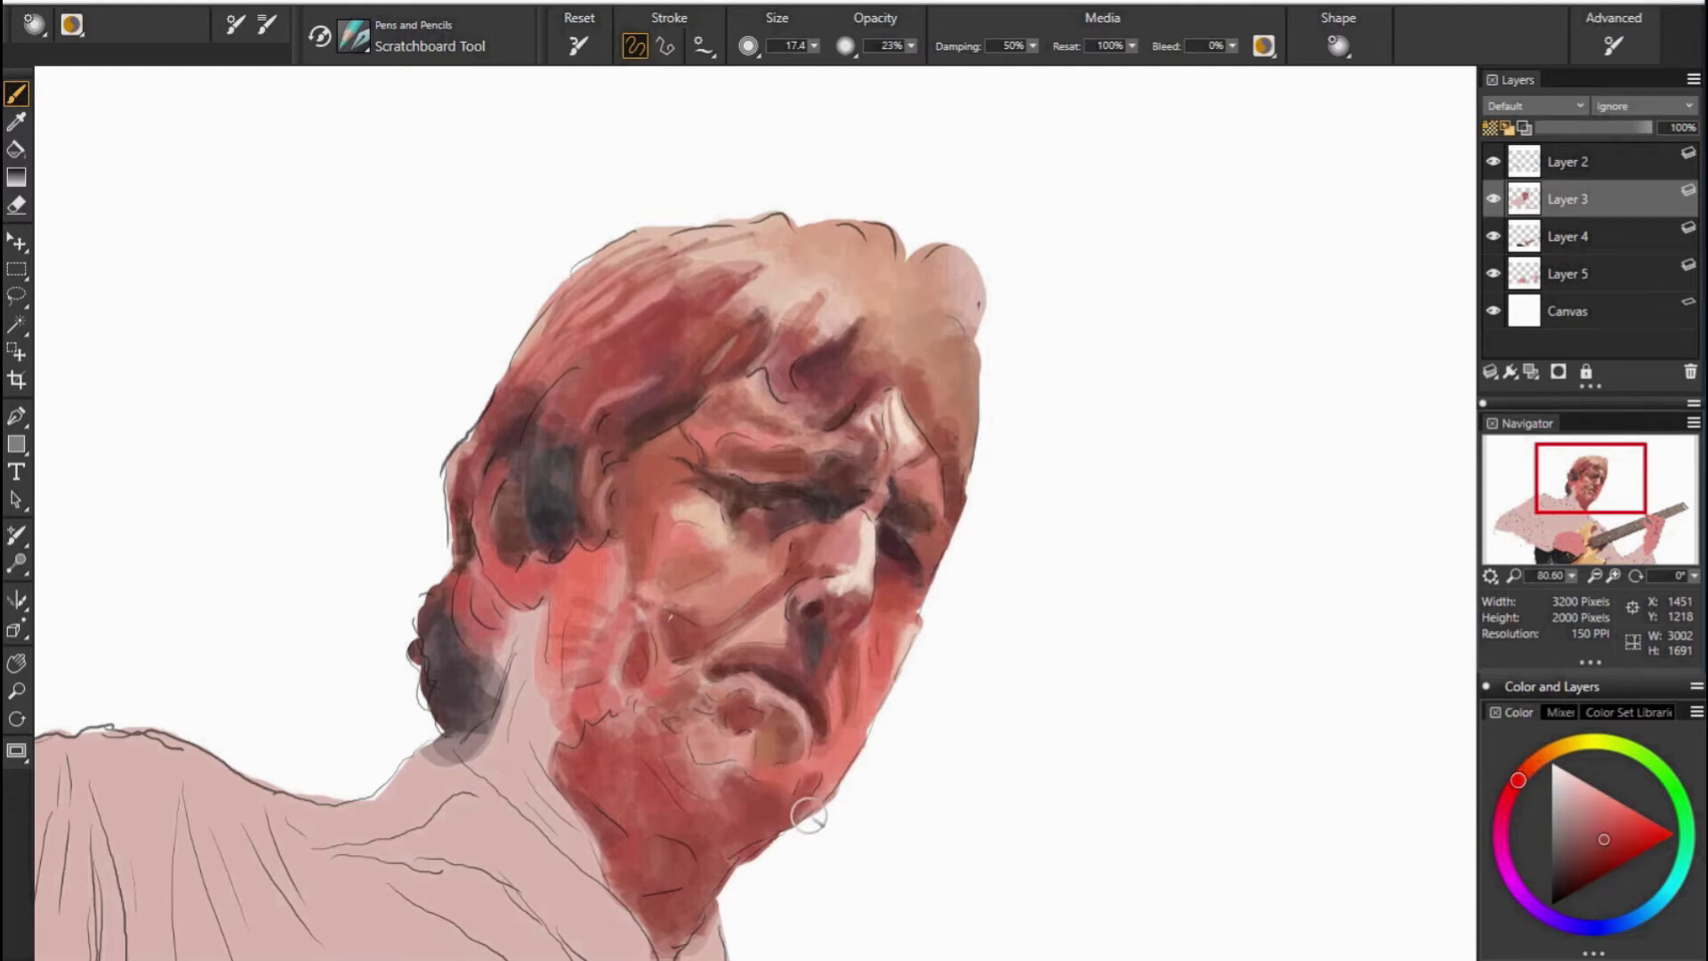
pyautogui.keyDown('alt'); pyautogui.click(814, 768); pyautogui.keyUp('alt')
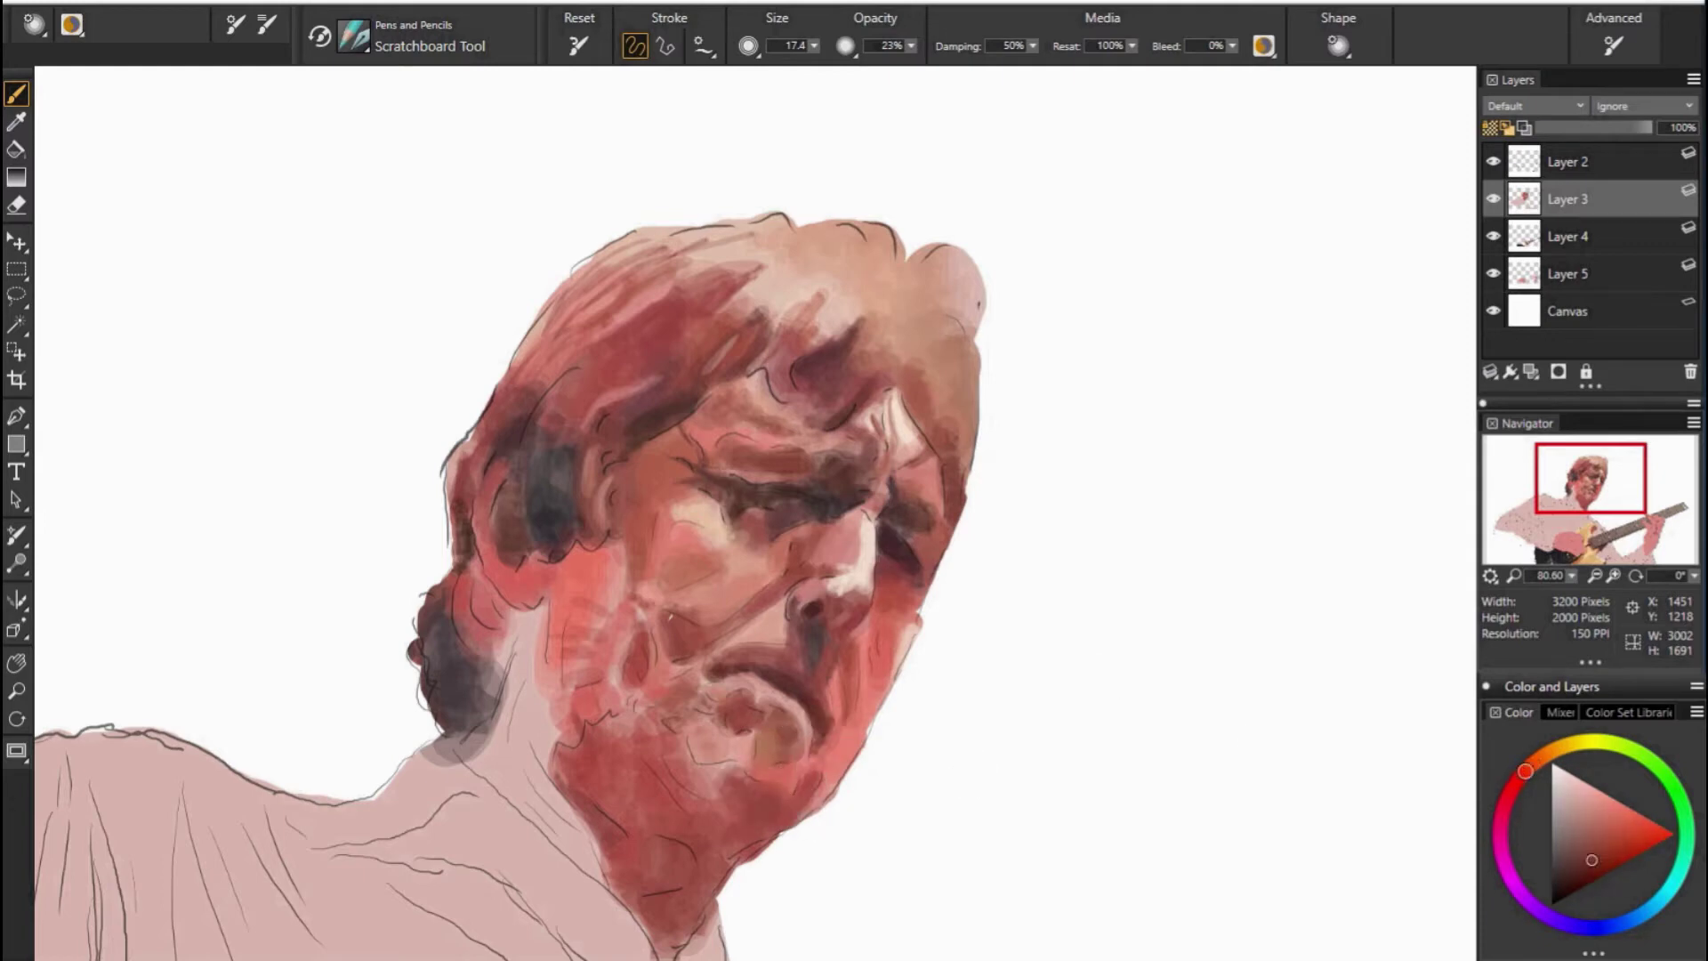
pyautogui.keyDown('alt'); pyautogui.click(852, 693); pyautogui.keyUp('alt')
# Paint darker shading across the chin, then sample a dark red near the nose.
pyautogui.keyDown('alt'); pyautogui.click(692, 759); pyautogui.keyUp('alt')
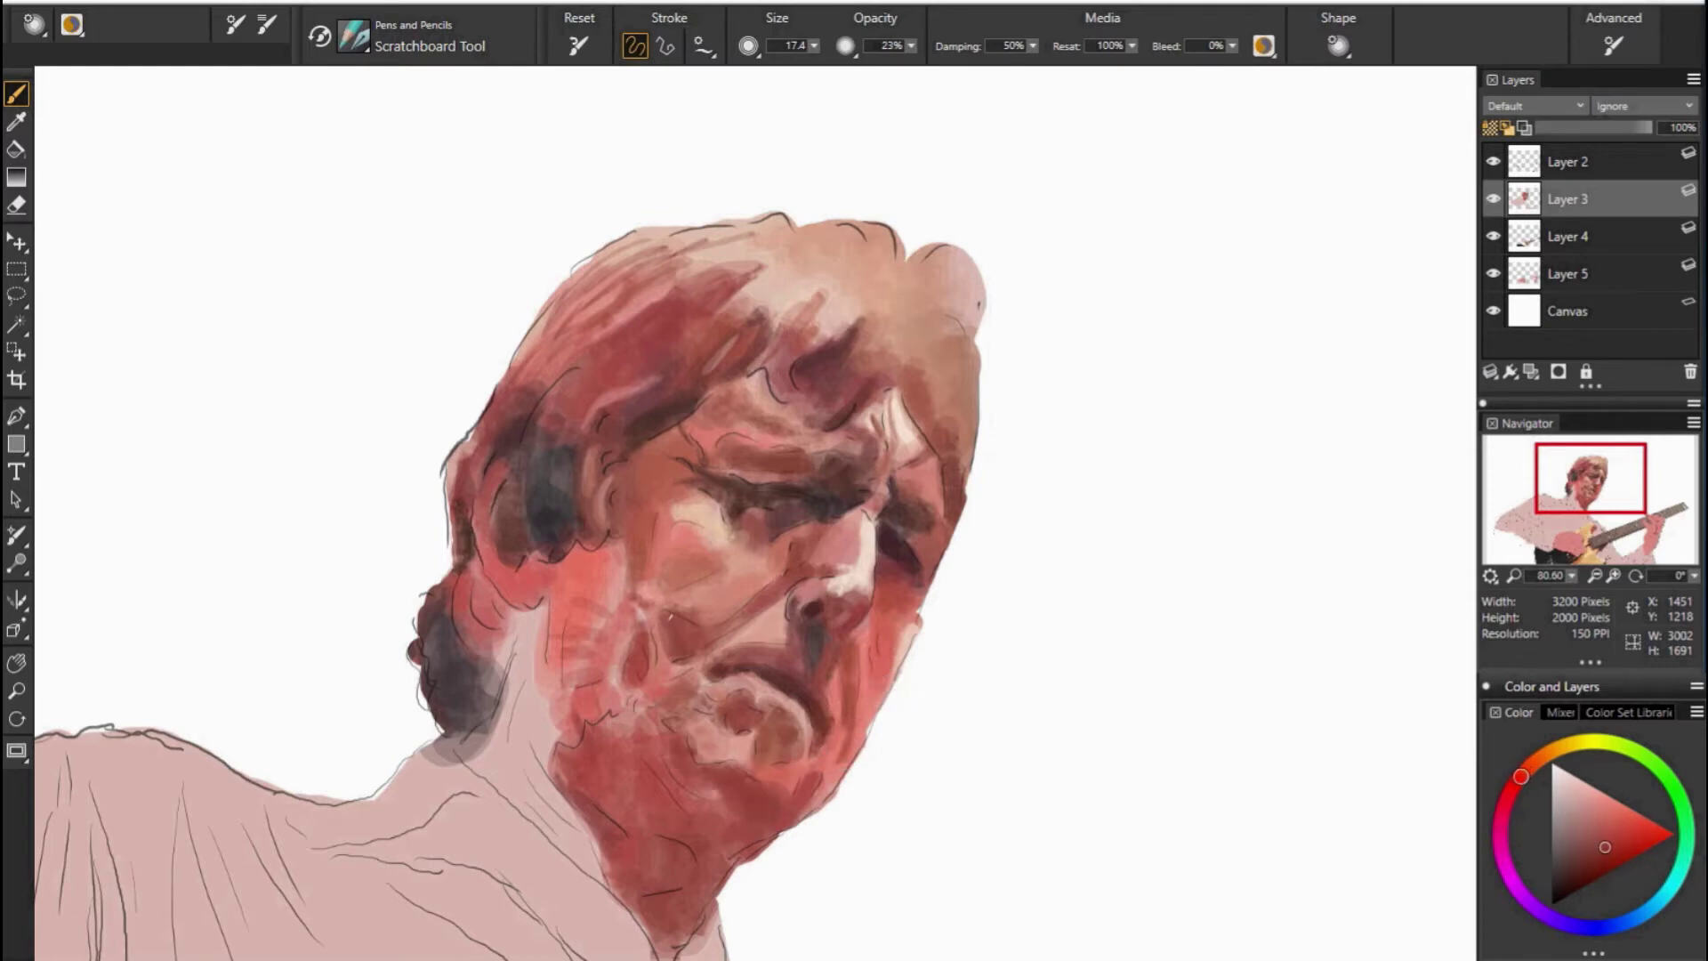
pyautogui.keyDown('alt'); pyautogui.click(669, 743); pyautogui.keyUp('alt')
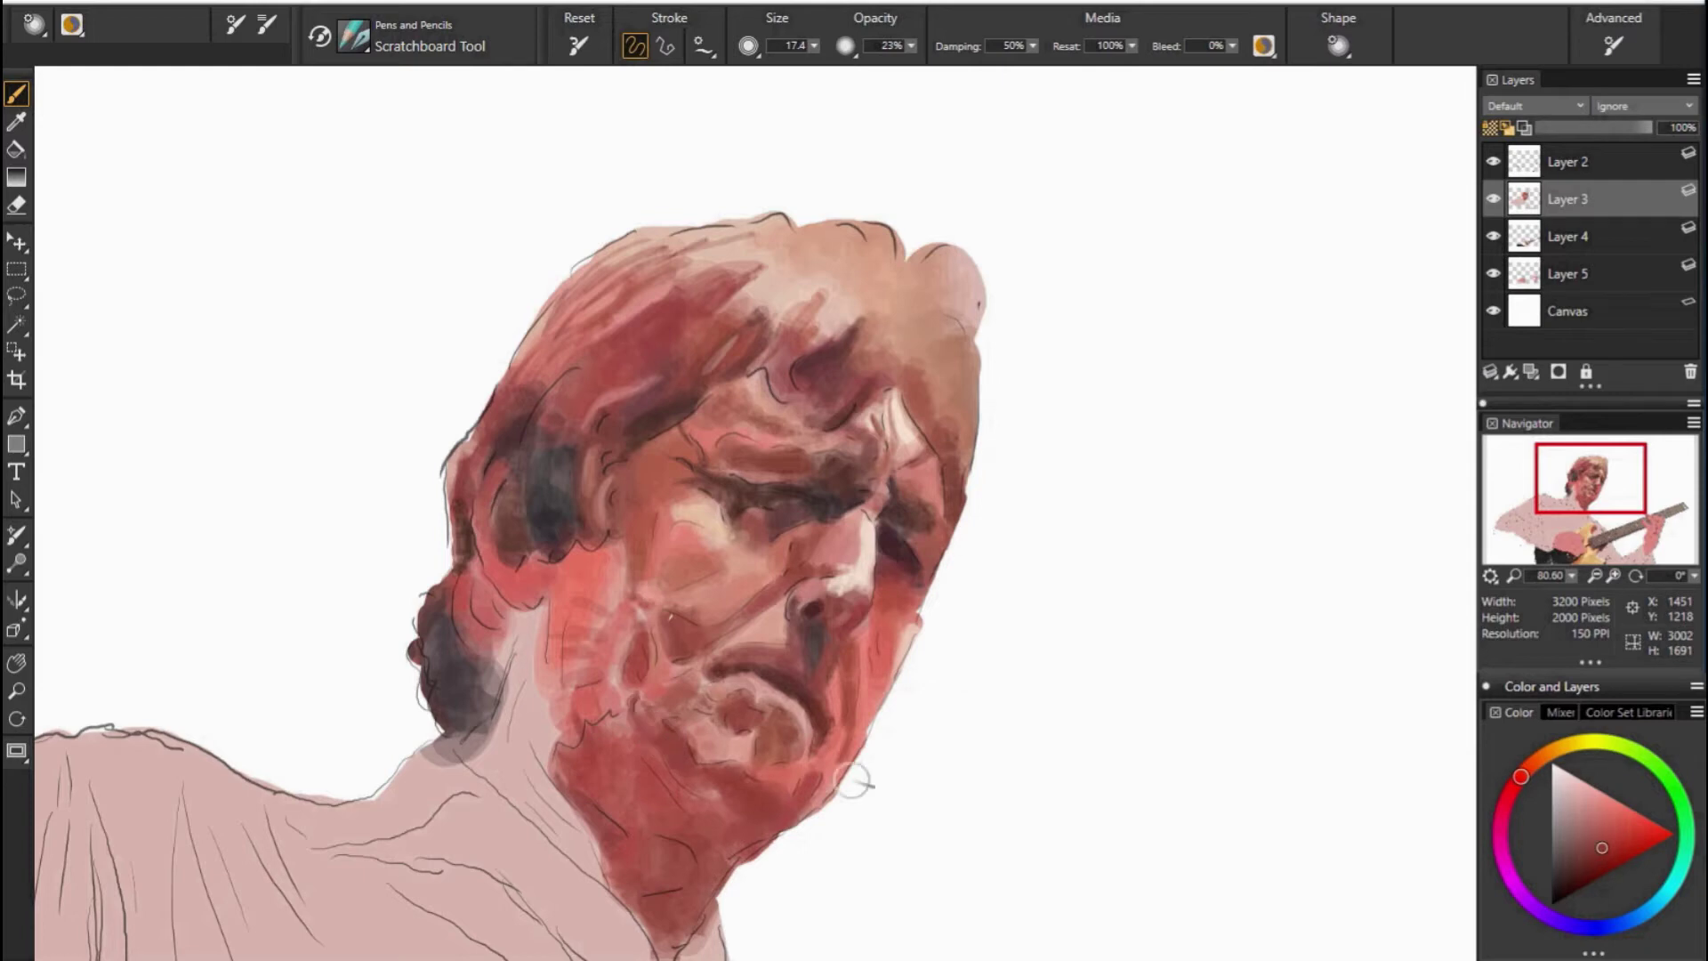
pyautogui.keyDown('alt'); pyautogui.click(800, 669); pyautogui.keyUp('alt')
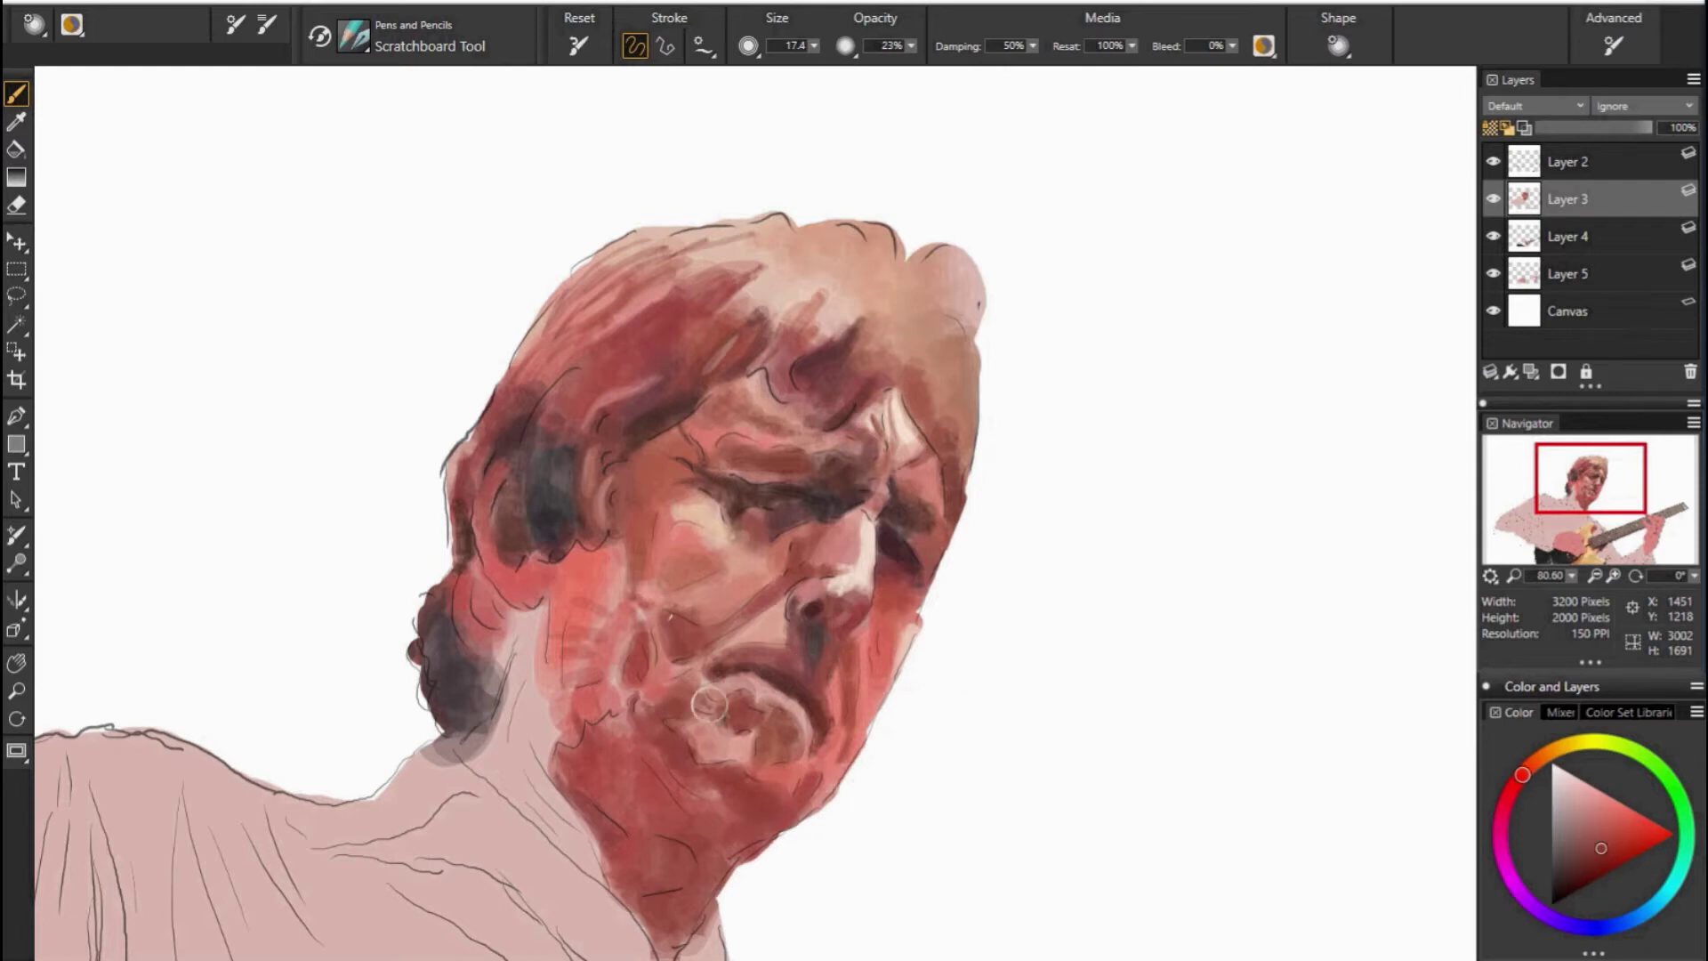
pyautogui.keyDown('alt'); pyautogui.click(723, 721); pyautogui.keyUp('alt')
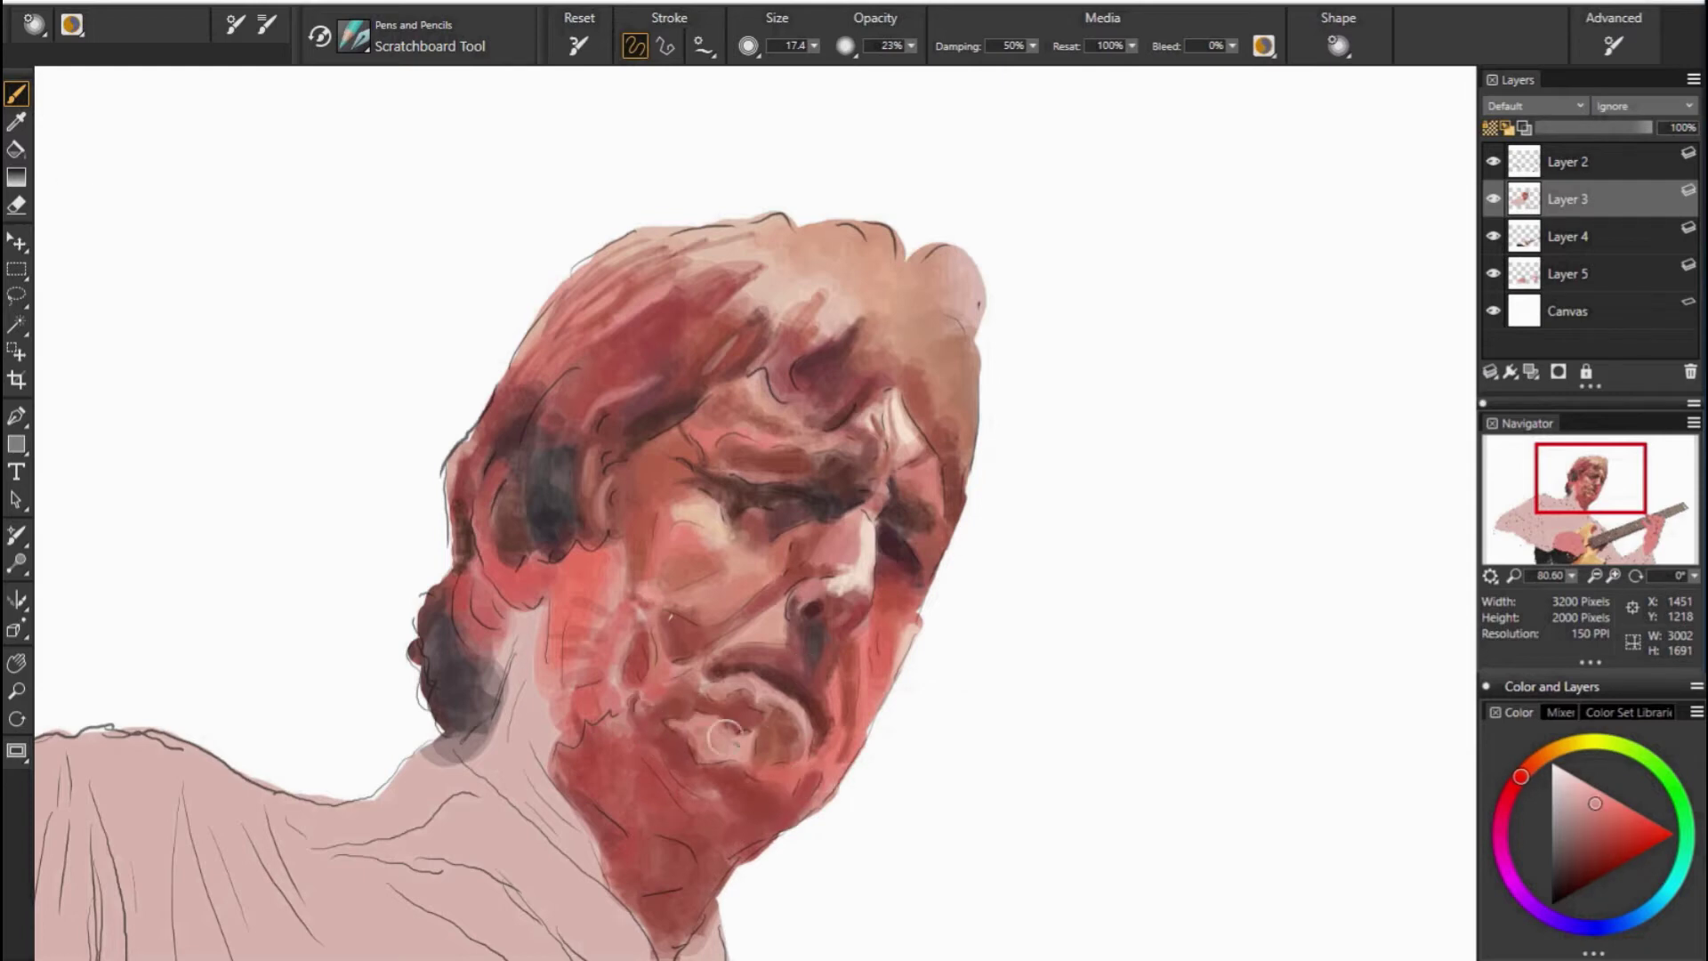
pyautogui.moveTo(753, 735); pyautogui.dragTo(738, 761)
pyautogui.keyDown('alt'); pyautogui.click(707, 710); pyautogui.keyUp('alt')
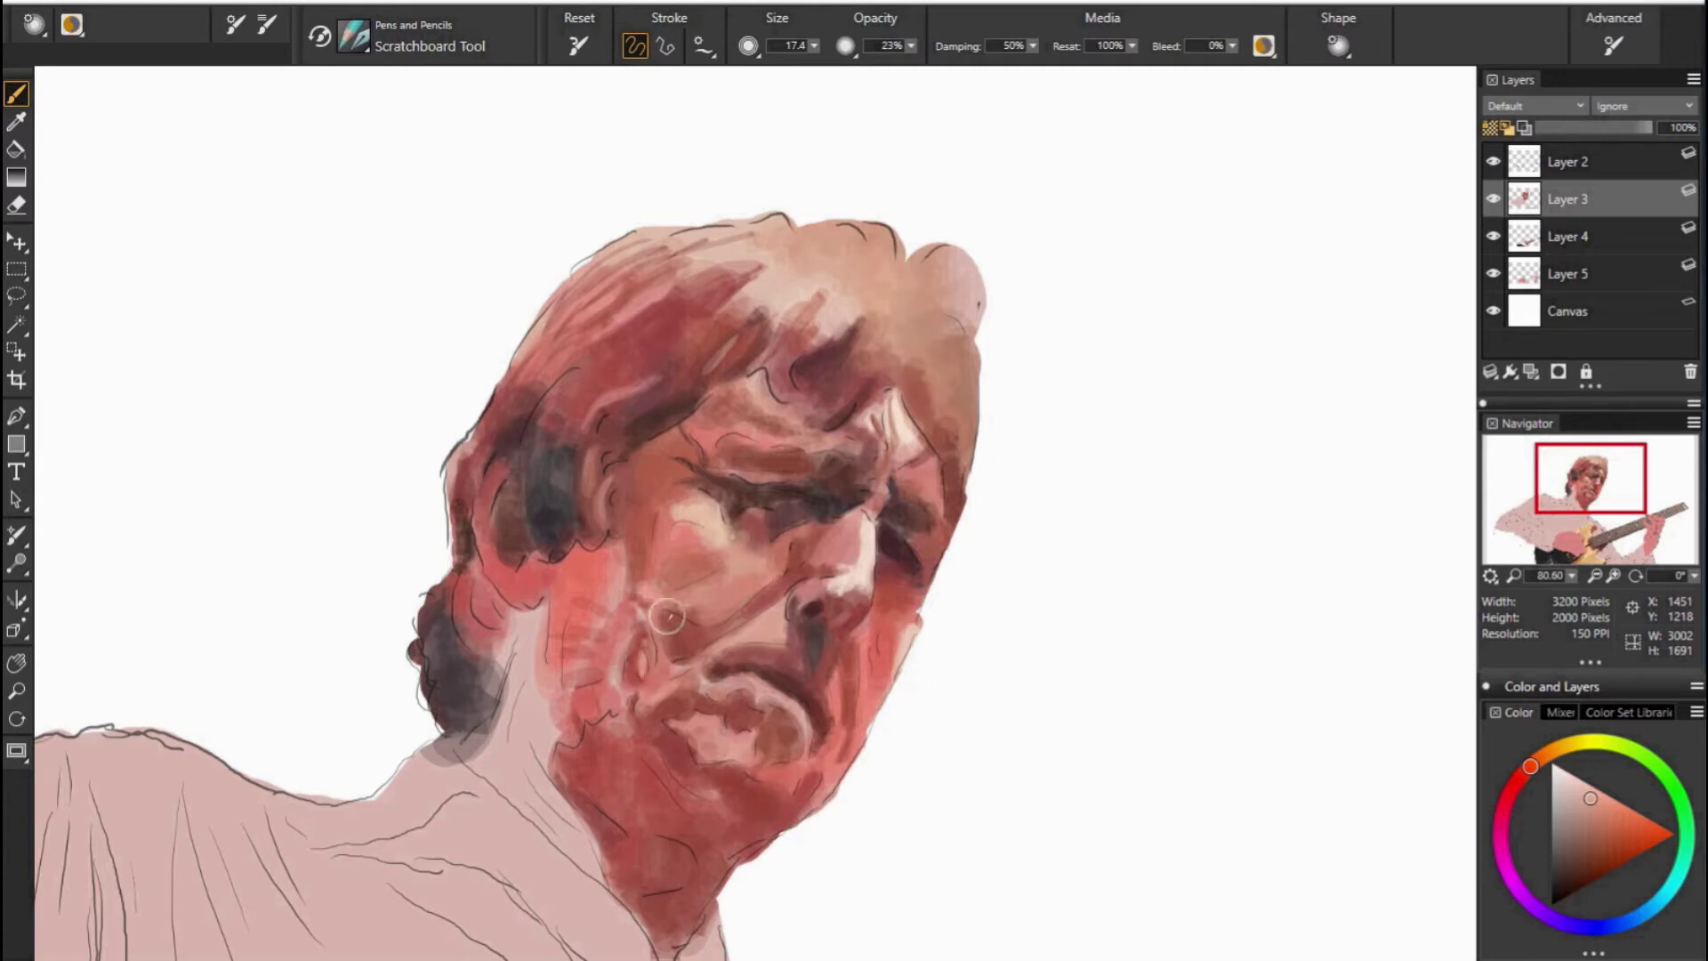
pyautogui.keyDown('alt'); pyautogui.click(801, 602); pyautogui.keyUp('alt')
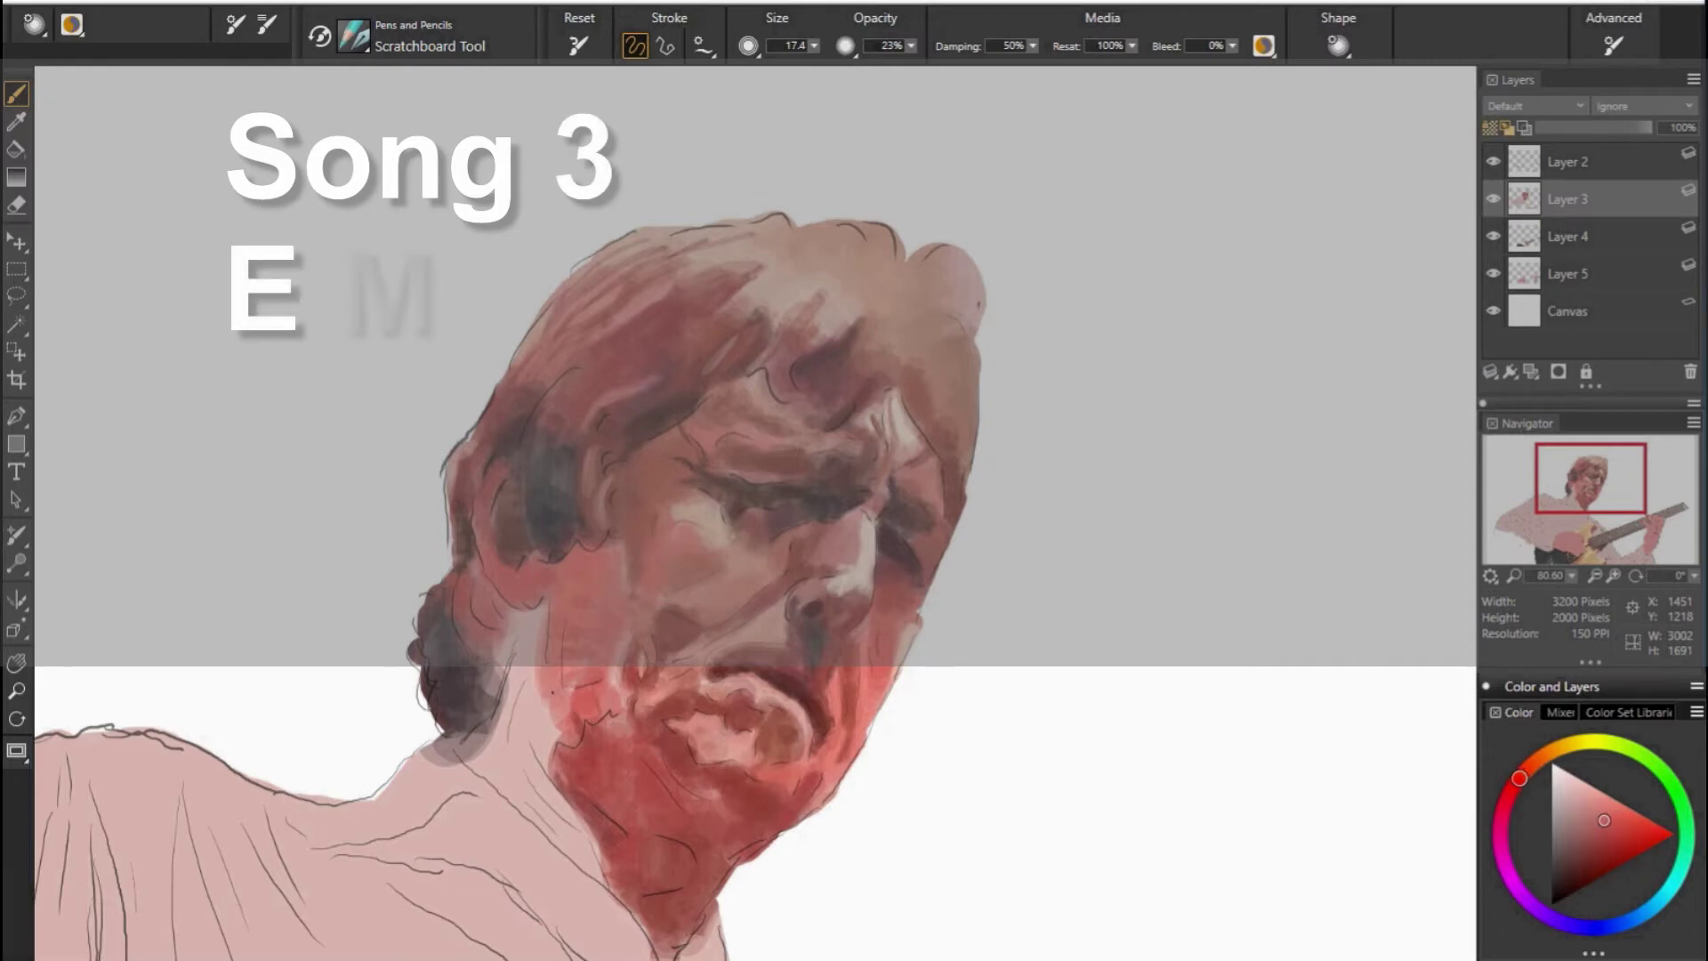
# Deepen the red on the beard, chin and neck.
pyautogui.moveTo(534, 692); pyautogui.dragTo(547, 765)
pyautogui.moveTo(534, 675); pyautogui.dragTo(537, 642)
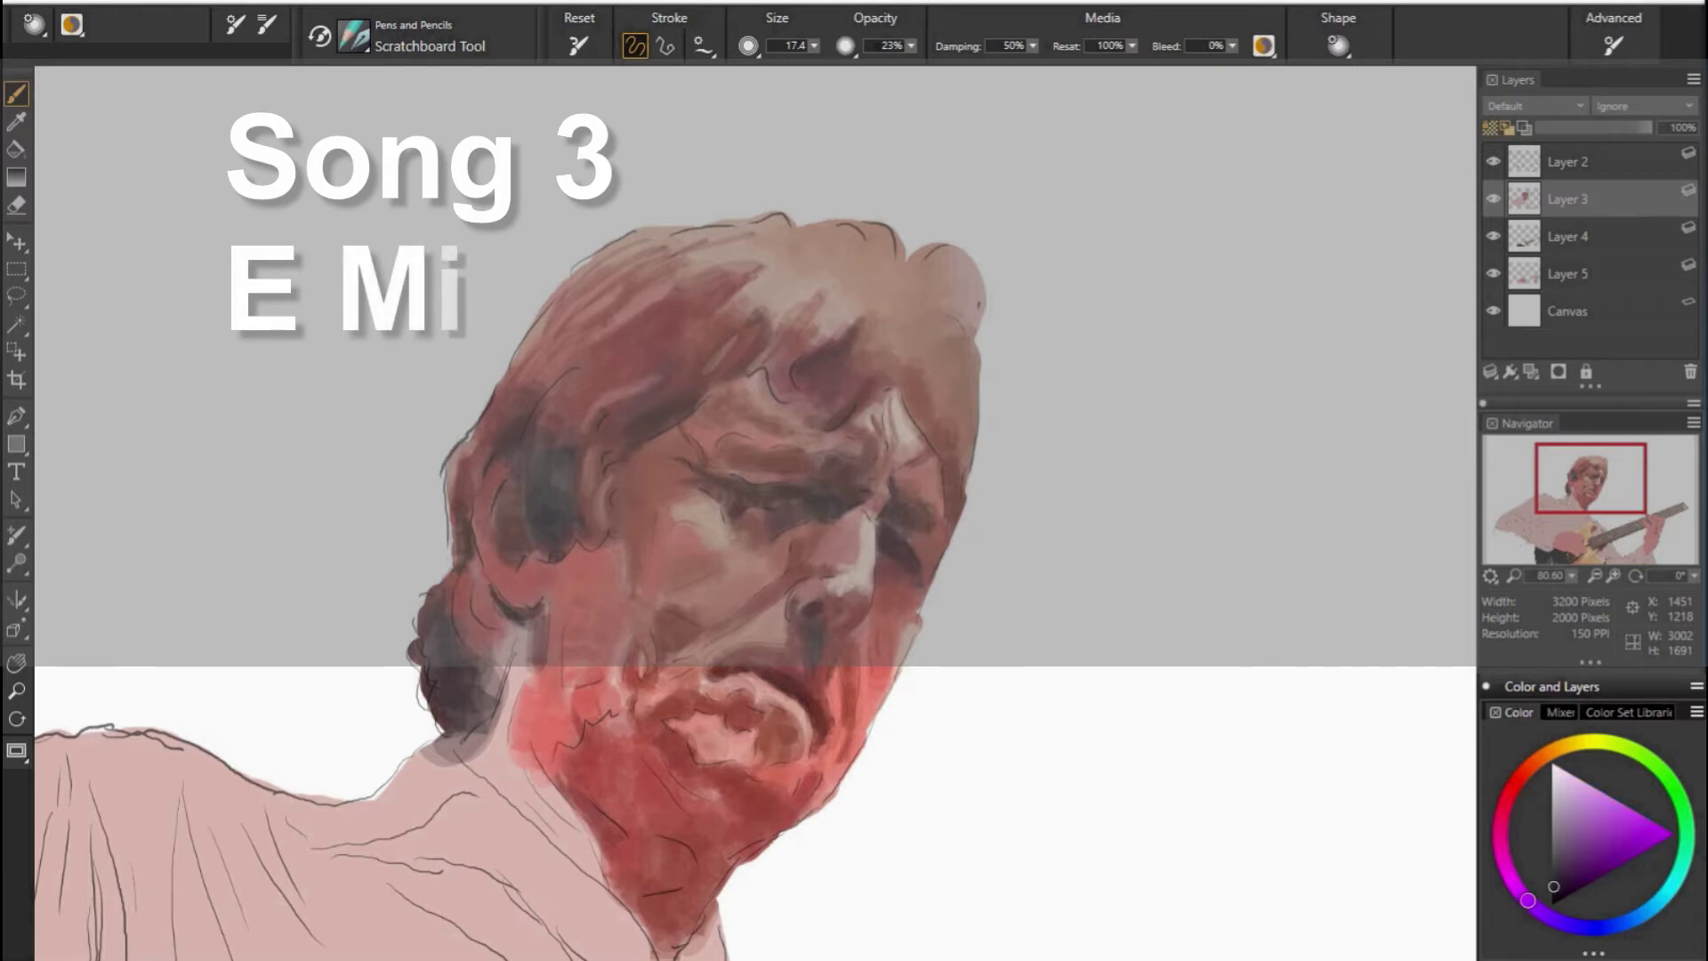
pyautogui.keyDown('alt'); pyautogui.click(521, 611); pyautogui.keyUp('alt')
# Sample dark purple-blue and the hair's dark brown, then zoom out to show torso and guitar.
pyautogui.keyDown('alt'); pyautogui.click(523, 634); pyautogui.keyUp('alt')
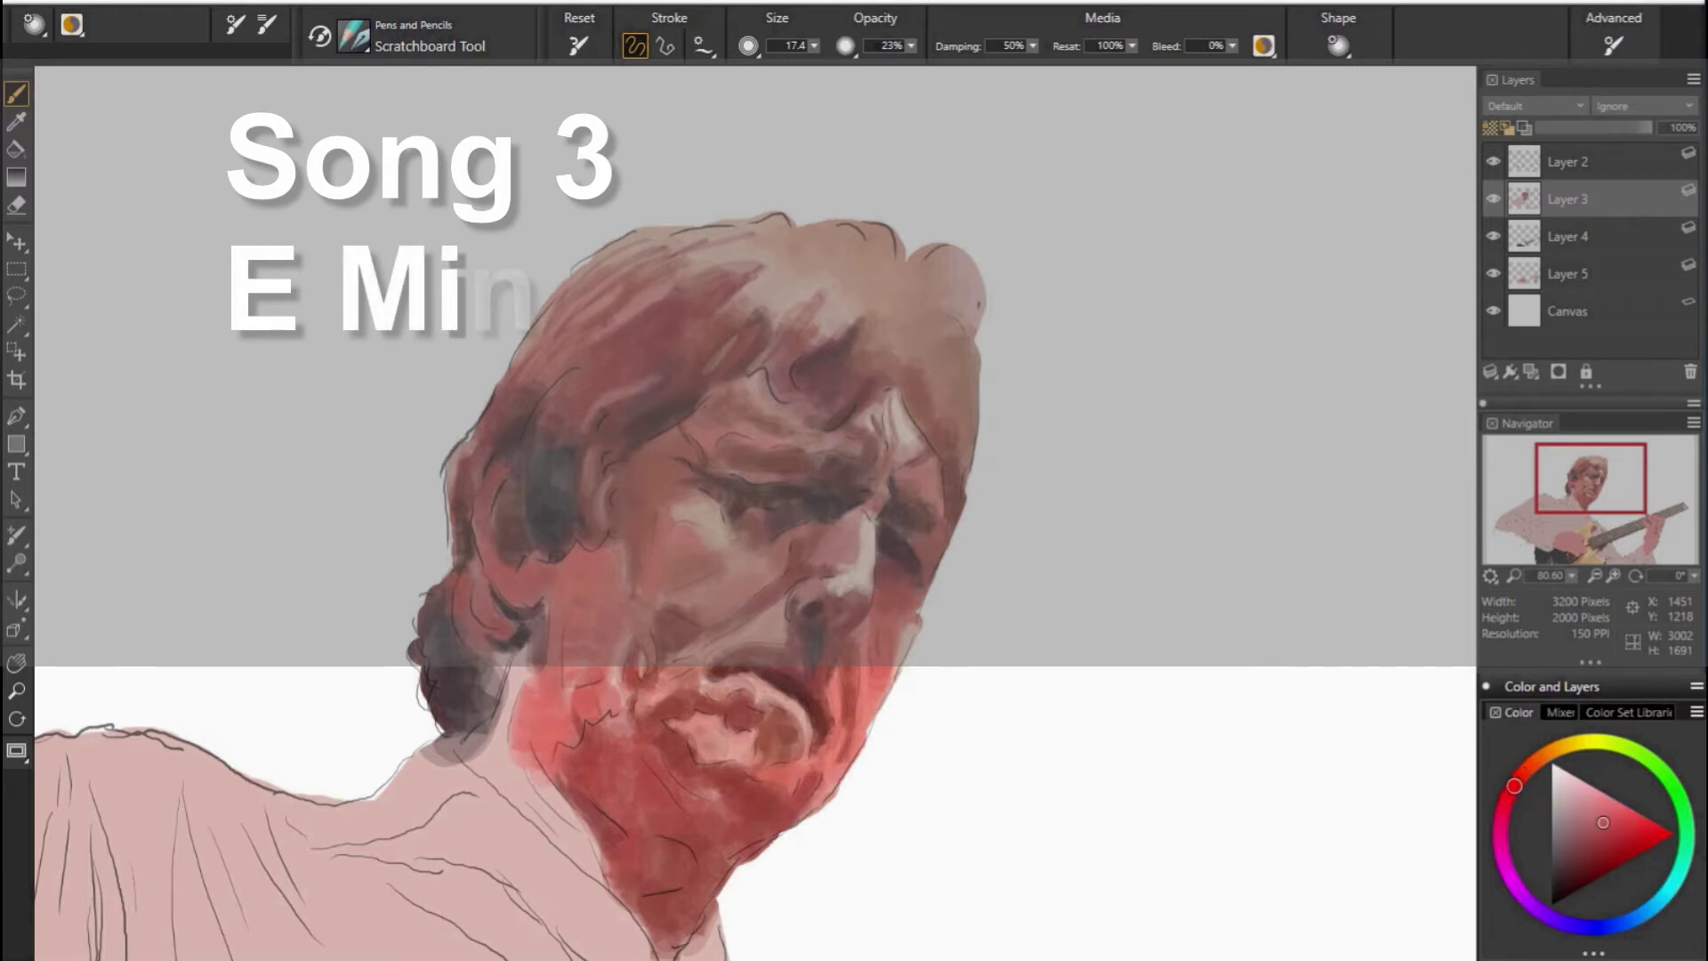
pyautogui.keyDown('alt'); pyautogui.click(760, 465); pyautogui.keyUp('alt')
pyautogui.keyDown('alt'); pyautogui.click(467, 669); pyautogui.keyUp('alt')
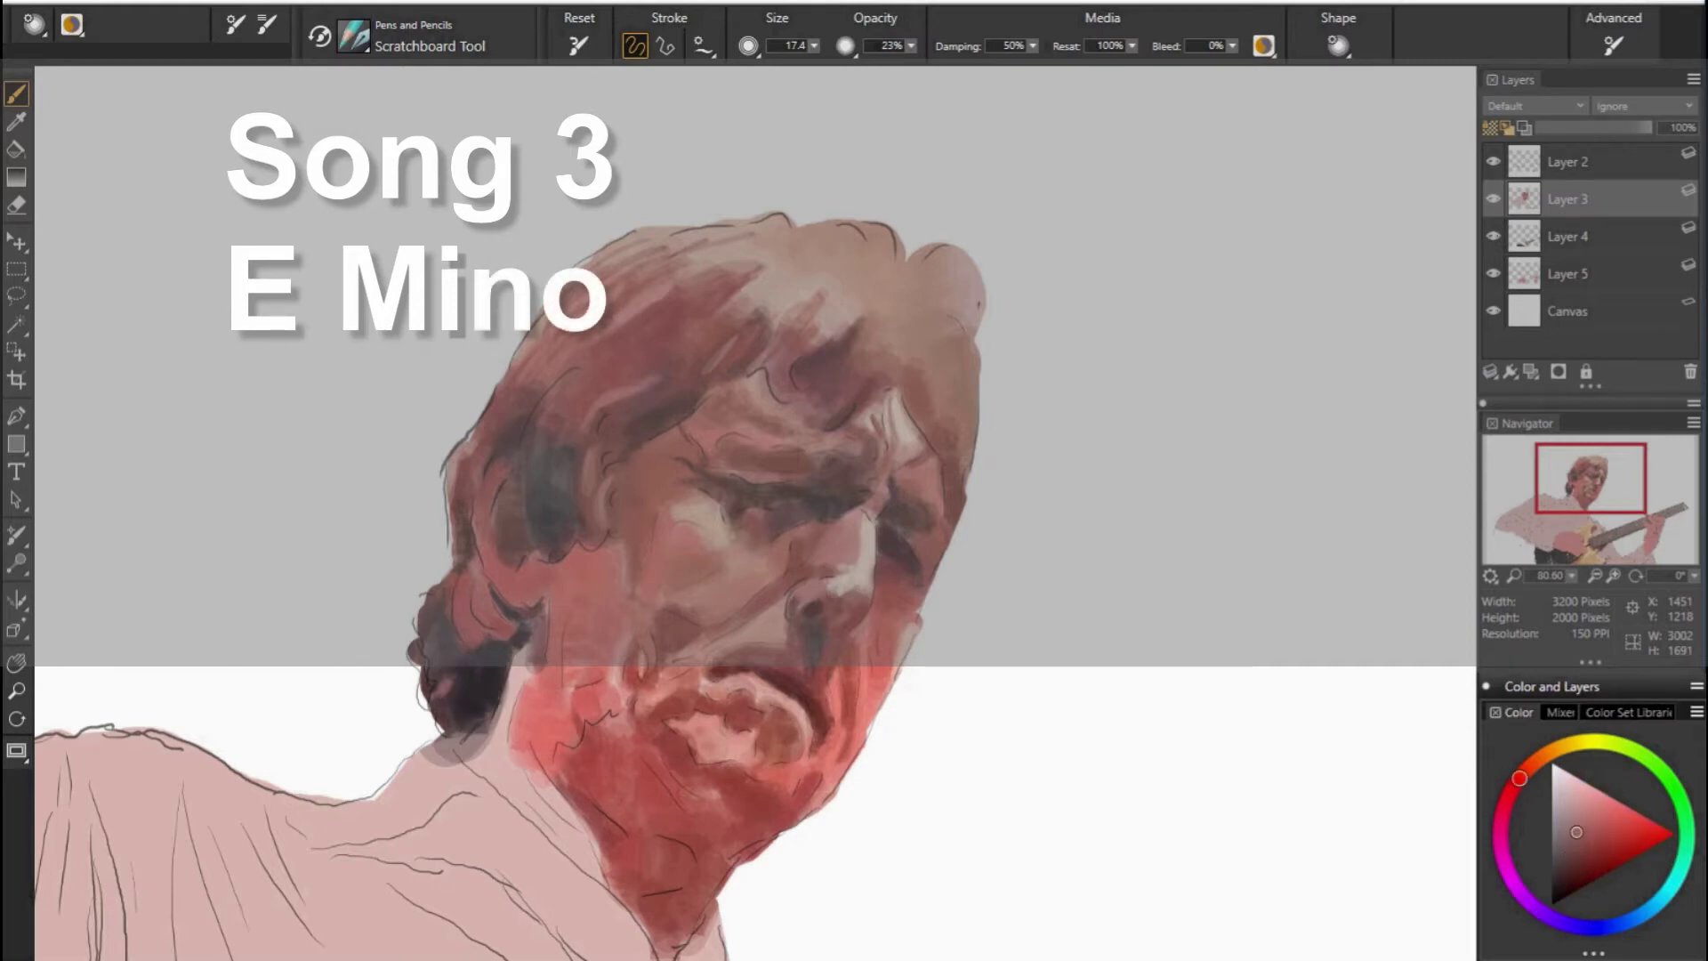
pyautogui.keyDown('alt'); pyautogui.click(489, 564); pyautogui.keyUp('alt')
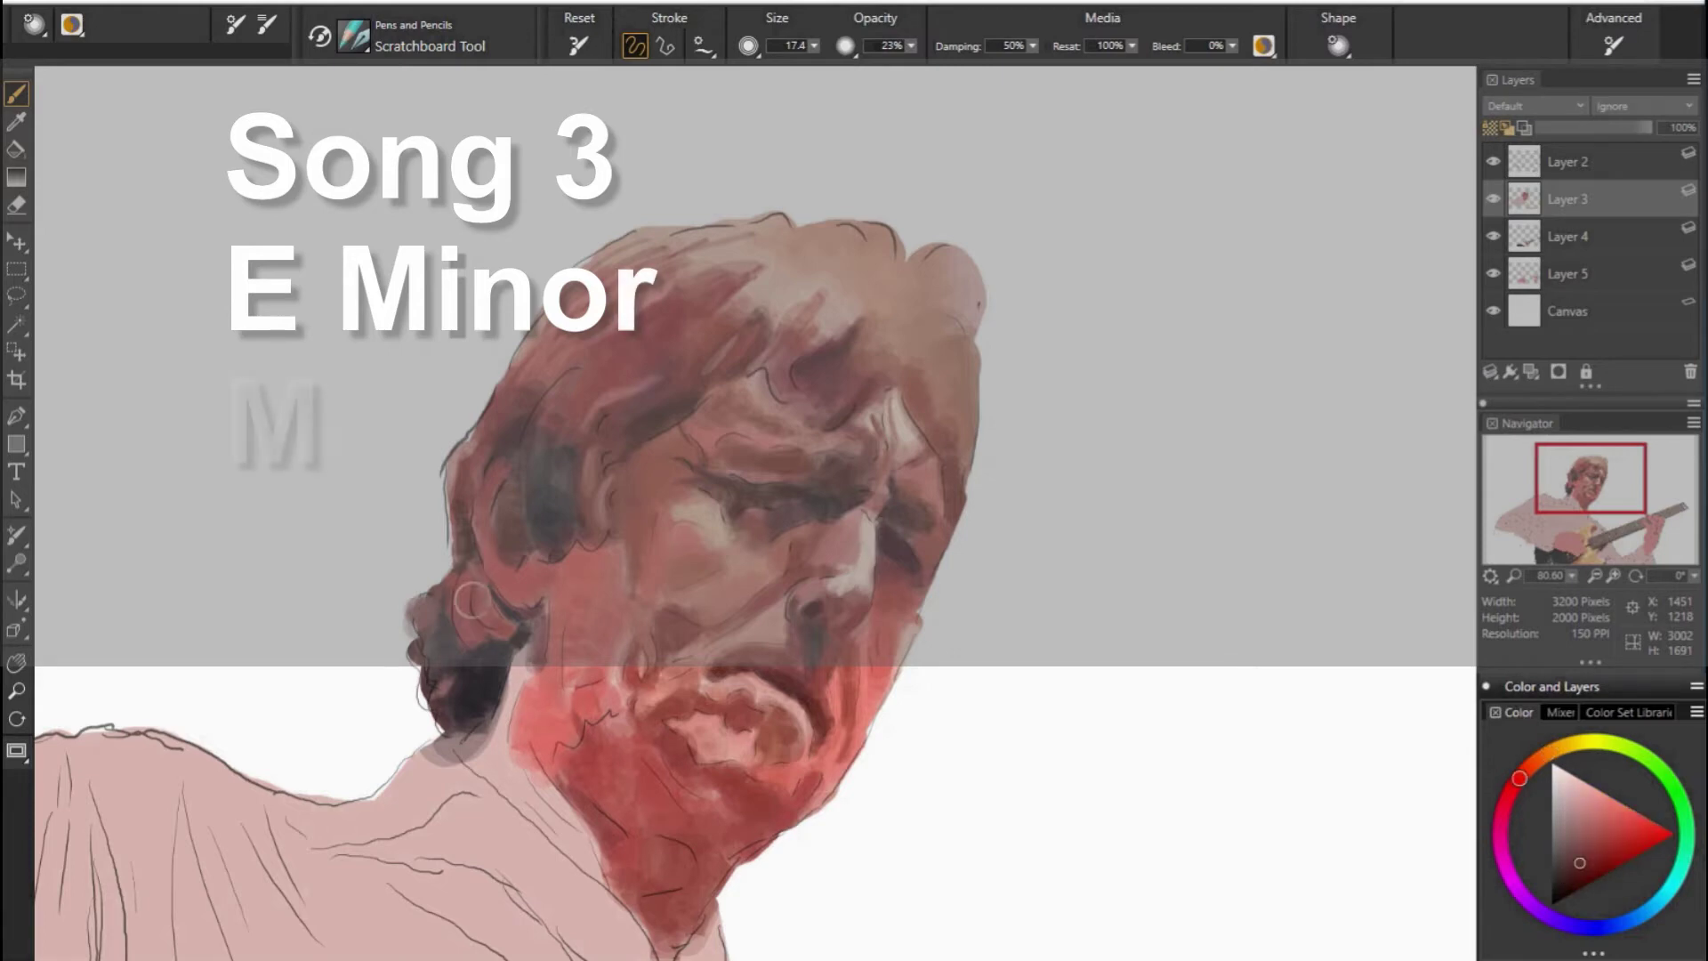
pyautogui.click(1496, 201)
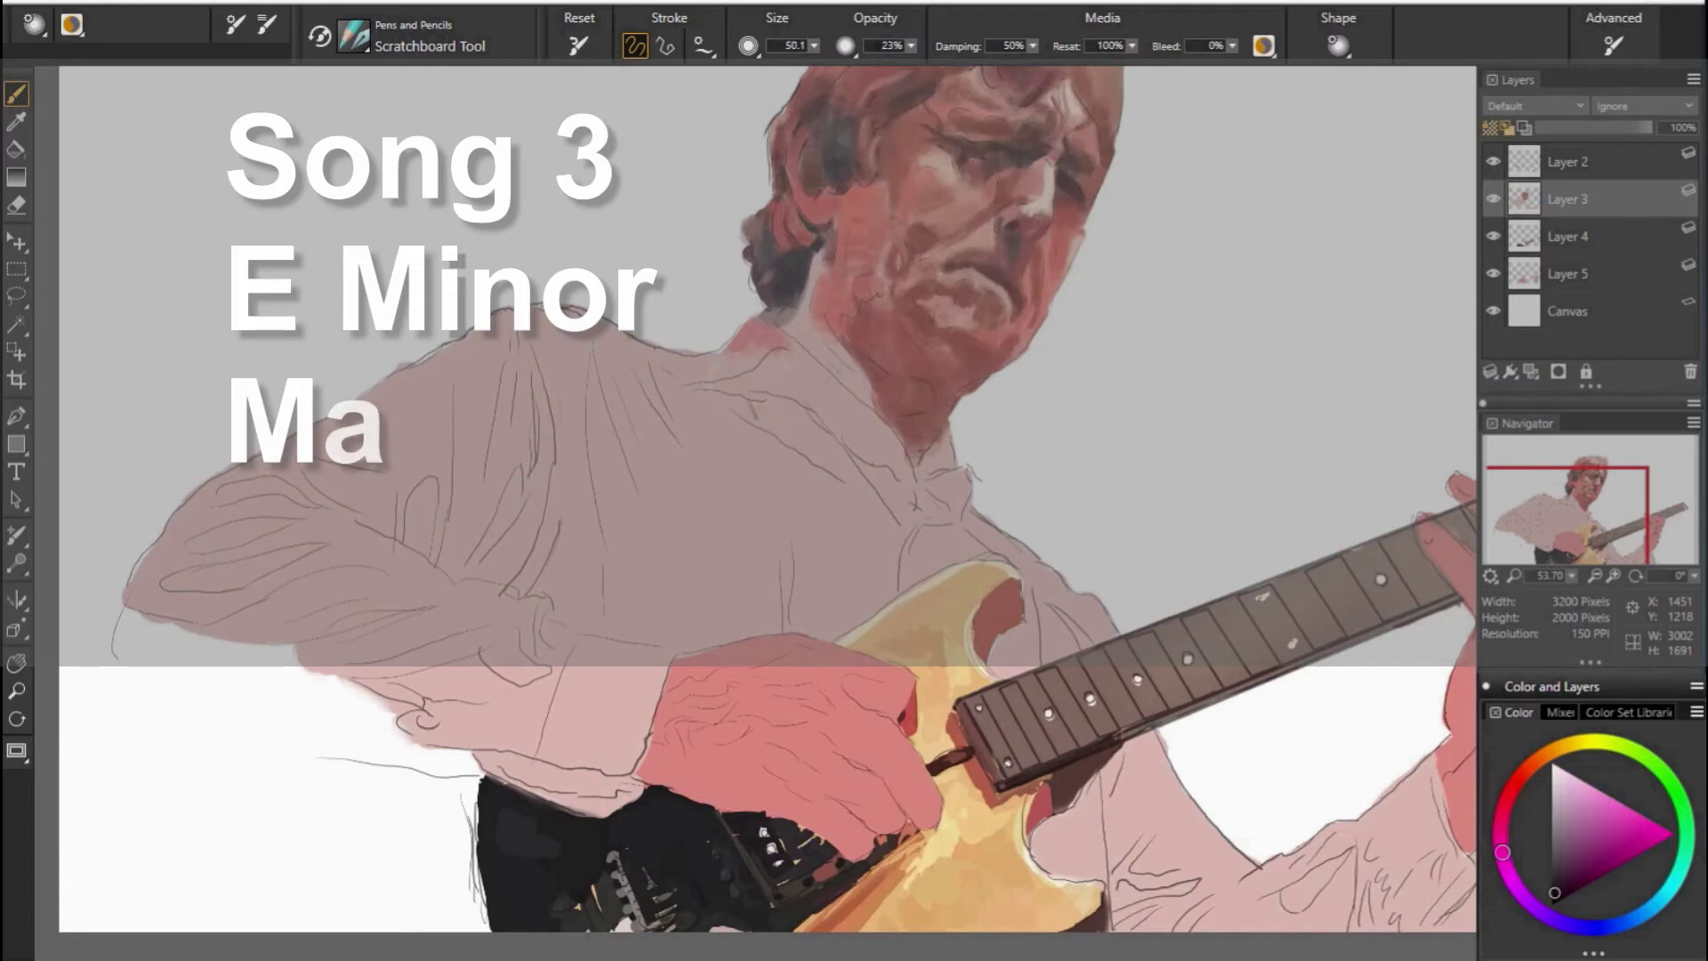
# Paint a dark shadow along the shirt collar, then sample darker and lighter reds from face and neck.
pyautogui.moveTo(698, 384)
pyautogui.mouseDown()
pyautogui.moveTo(787, 365)
pyautogui.moveTo(912, 480)
pyautogui.mouseUp()
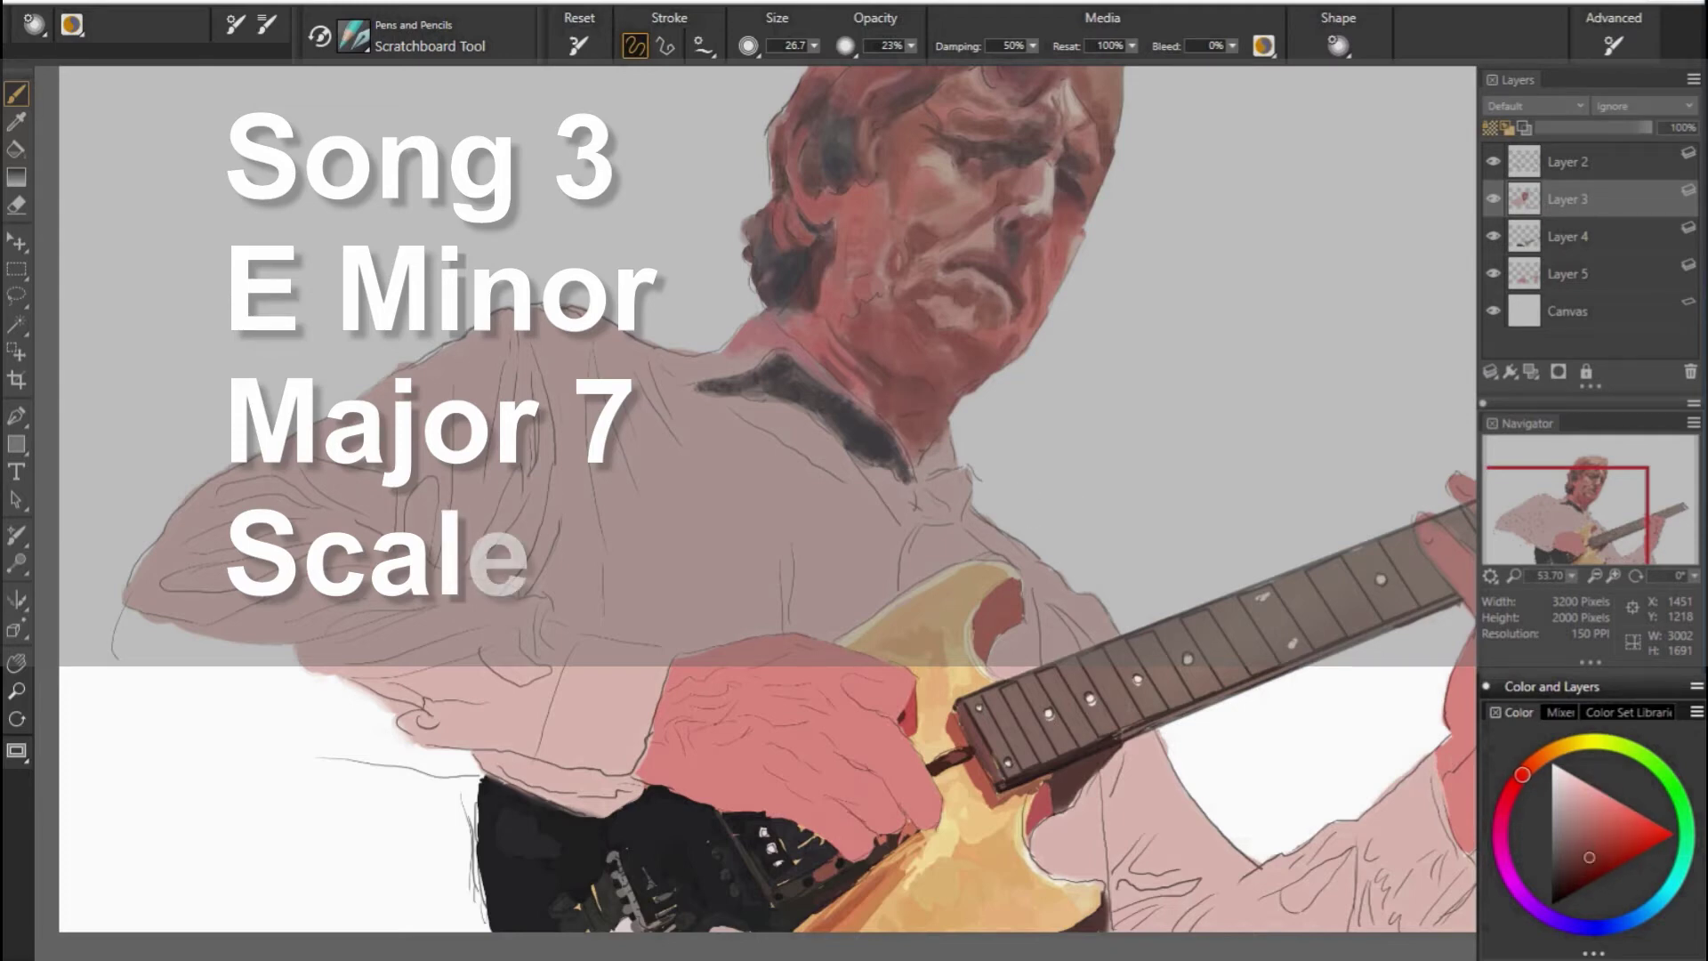
pyautogui.keyDown('alt'); pyautogui.click(917, 388); pyautogui.keyUp('alt')
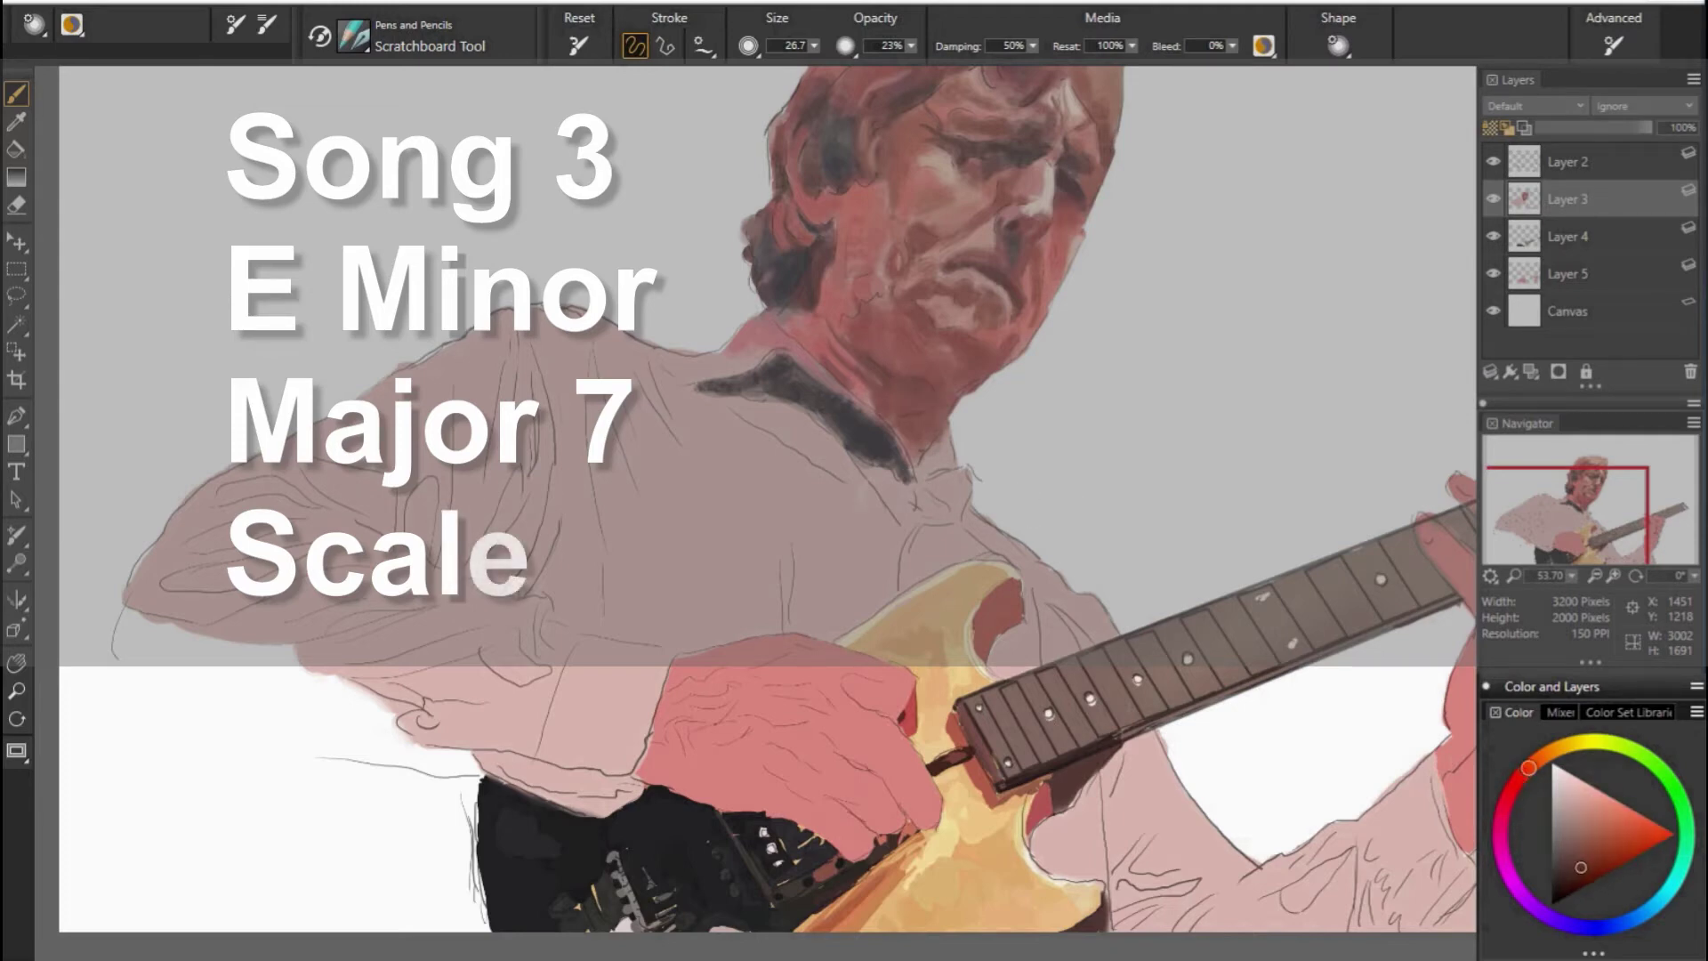
pyautogui.keyDown('alt'); pyautogui.click(868, 367); pyautogui.keyUp('alt')
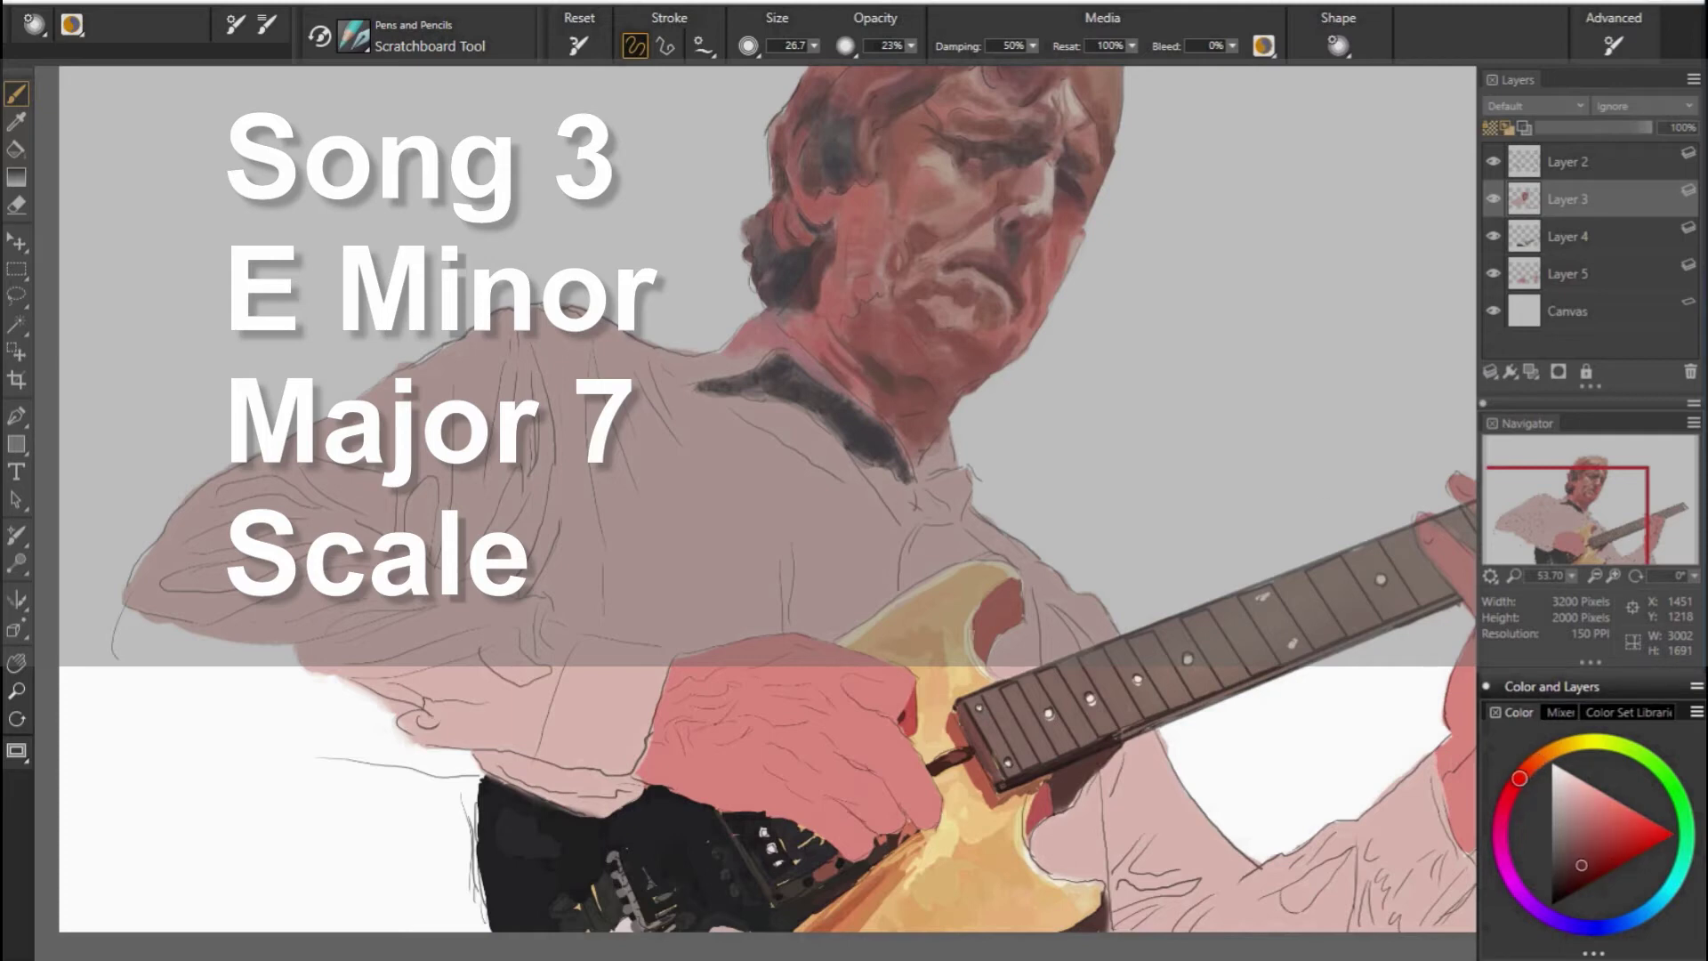
pyautogui.keyDown('alt'); pyautogui.click(921, 425); pyautogui.keyUp('alt')
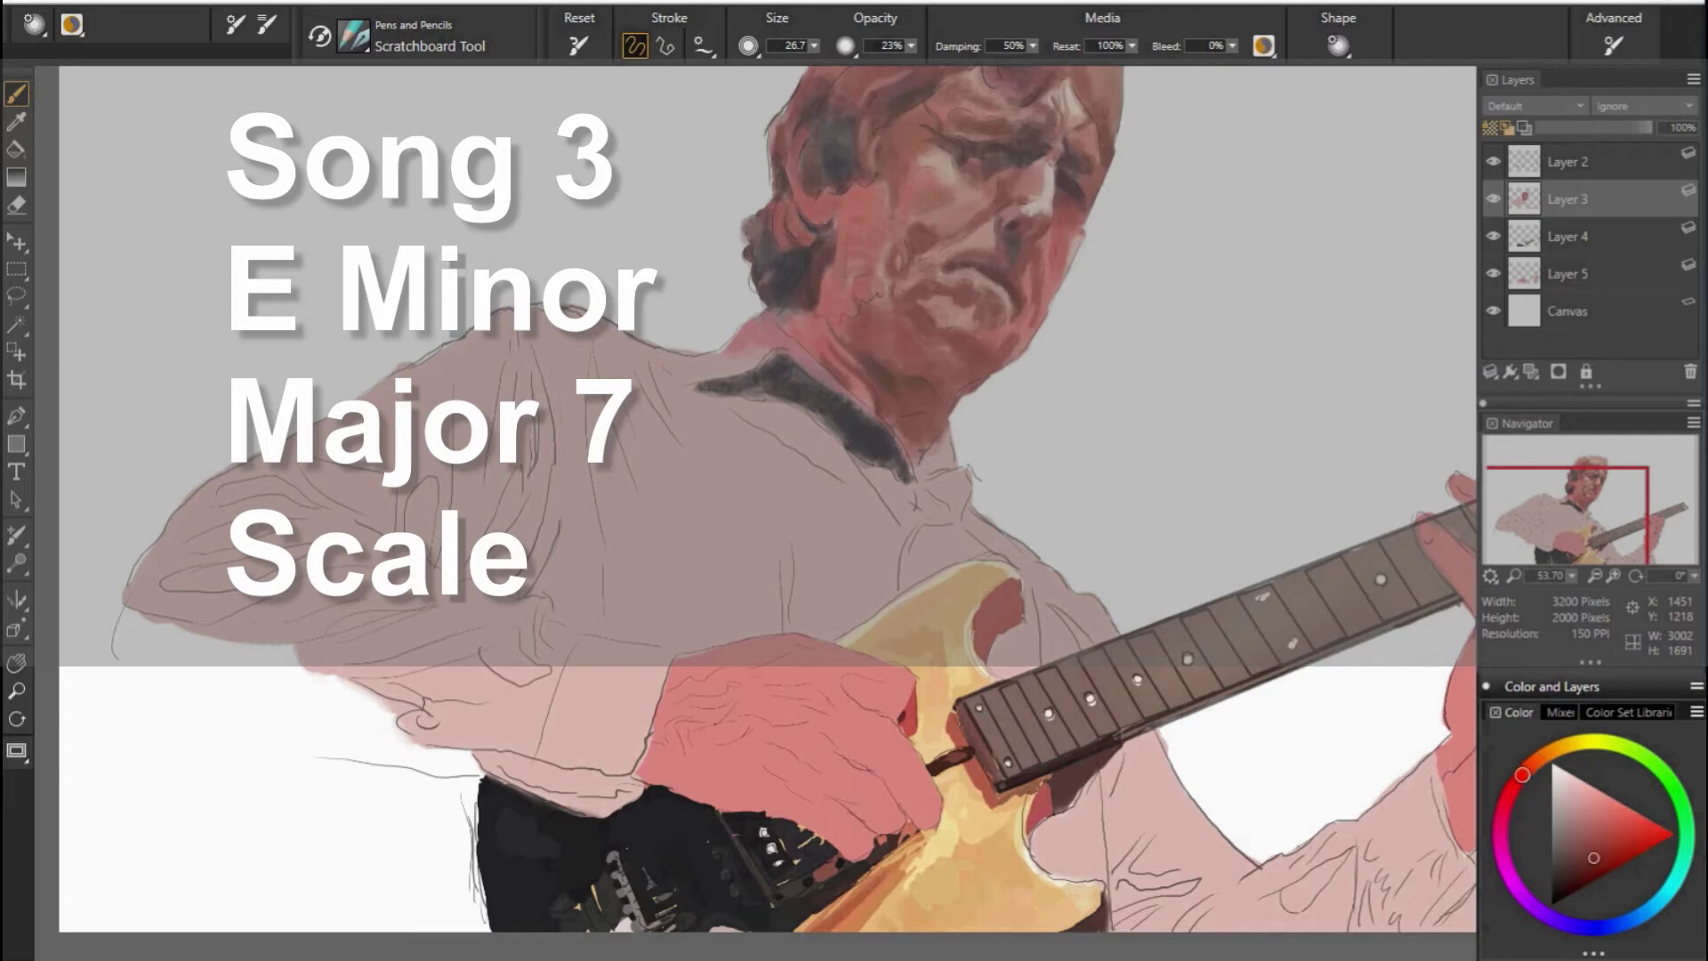
pyautogui.keyDown('alt'); pyautogui.click(932, 434); pyautogui.keyUp('alt')
pyautogui.keyDown('alt'); pyautogui.click(1005, 363); pyautogui.keyUp('alt')
pyautogui.keyDown('alt'); pyautogui.click(1014, 352); pyautogui.keyUp('alt')
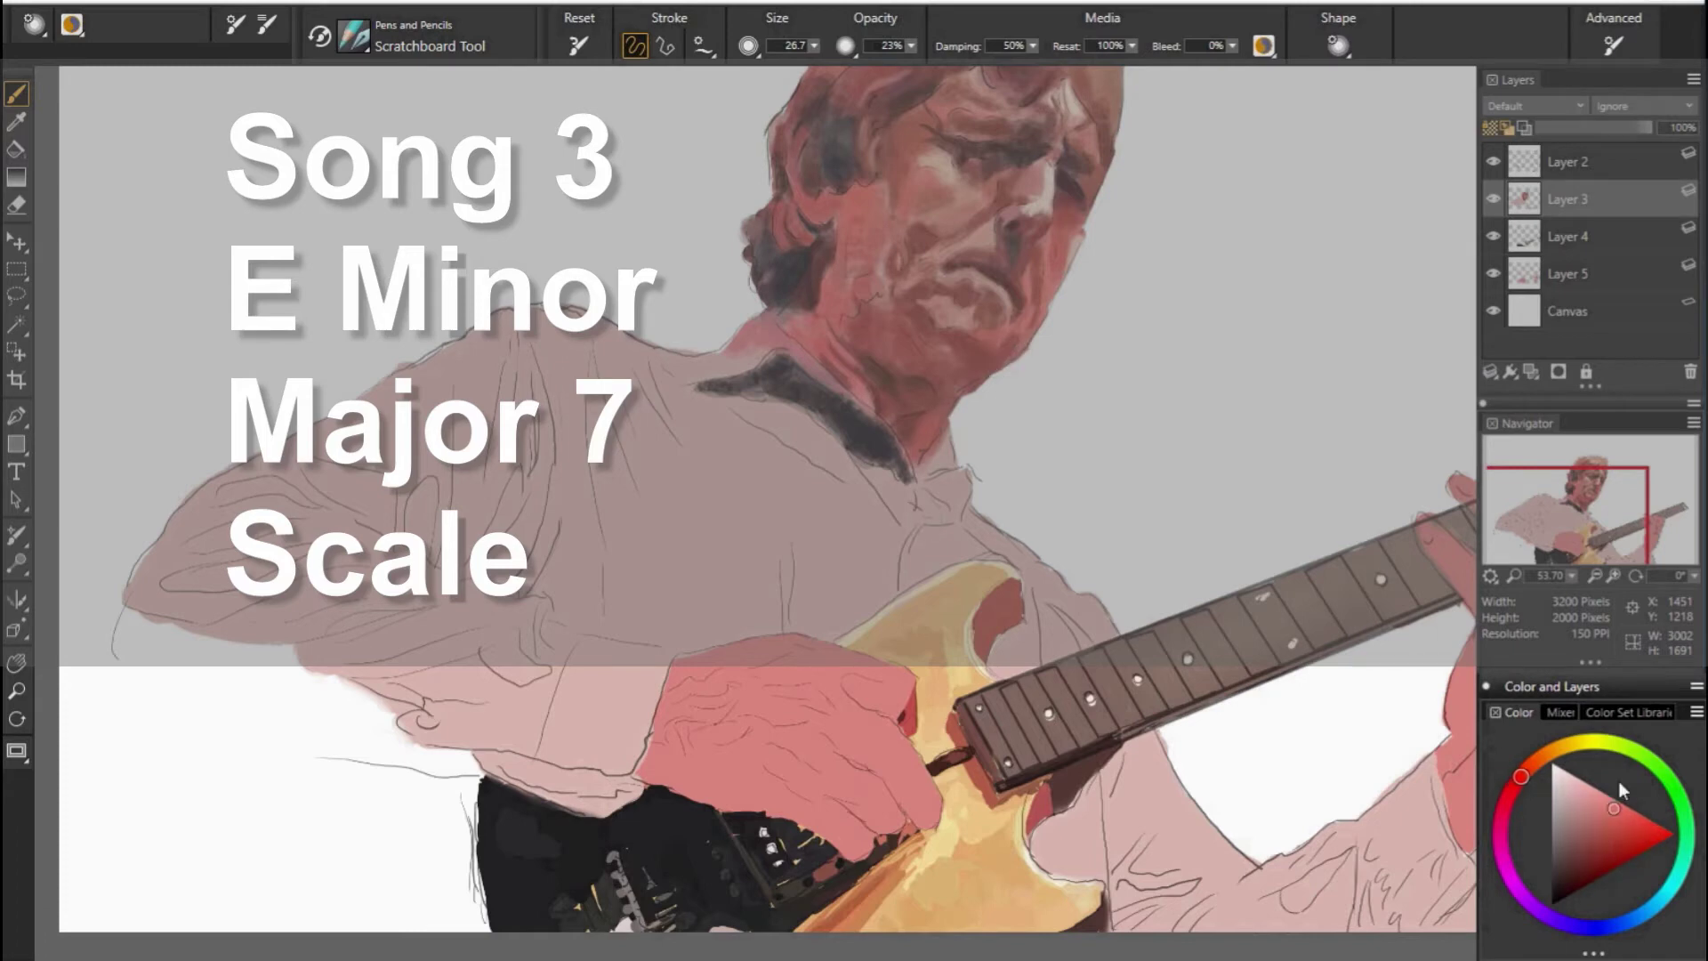
pyautogui.keyDown('alt'); pyautogui.click(1030, 334); pyautogui.keyUp('alt')
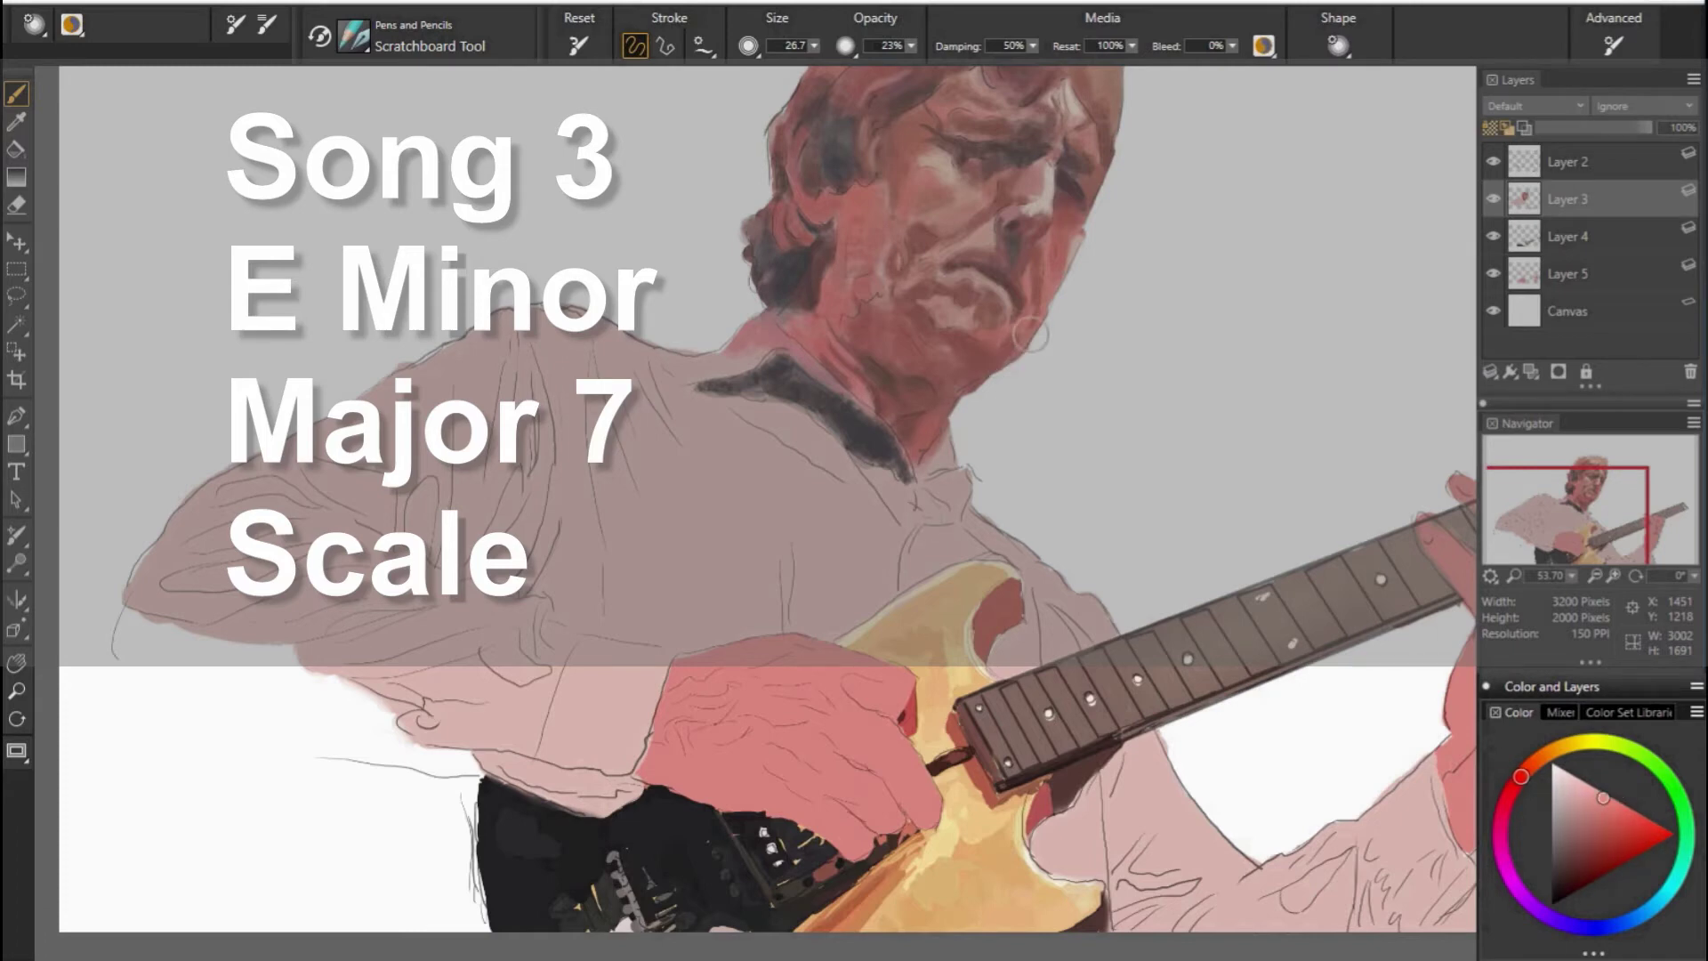
pyautogui.keyDown('alt'); pyautogui.click(927, 417); pyautogui.keyUp('alt')
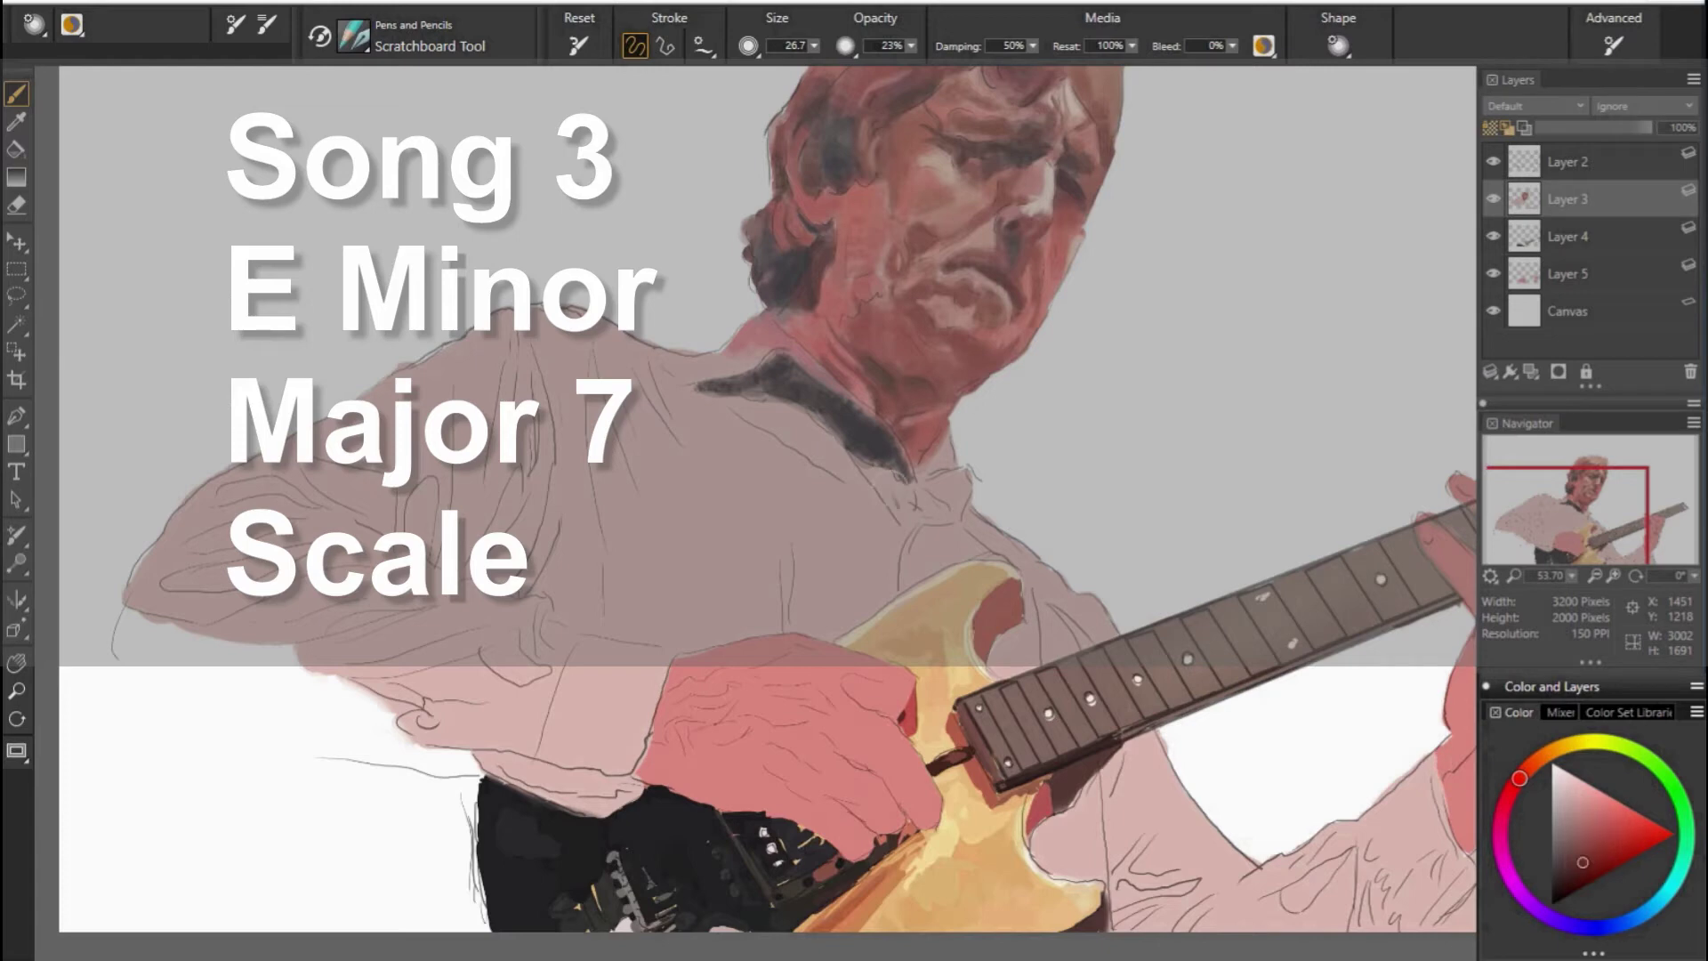
# Paint dark bluish-grey and pink shading down the side of the neck.
pyautogui.keyDown('alt'); pyautogui.click(898, 476); pyautogui.keyUp('alt')
pyautogui.keyDown('alt'); pyautogui.click(965, 424); pyautogui.keyUp('alt')
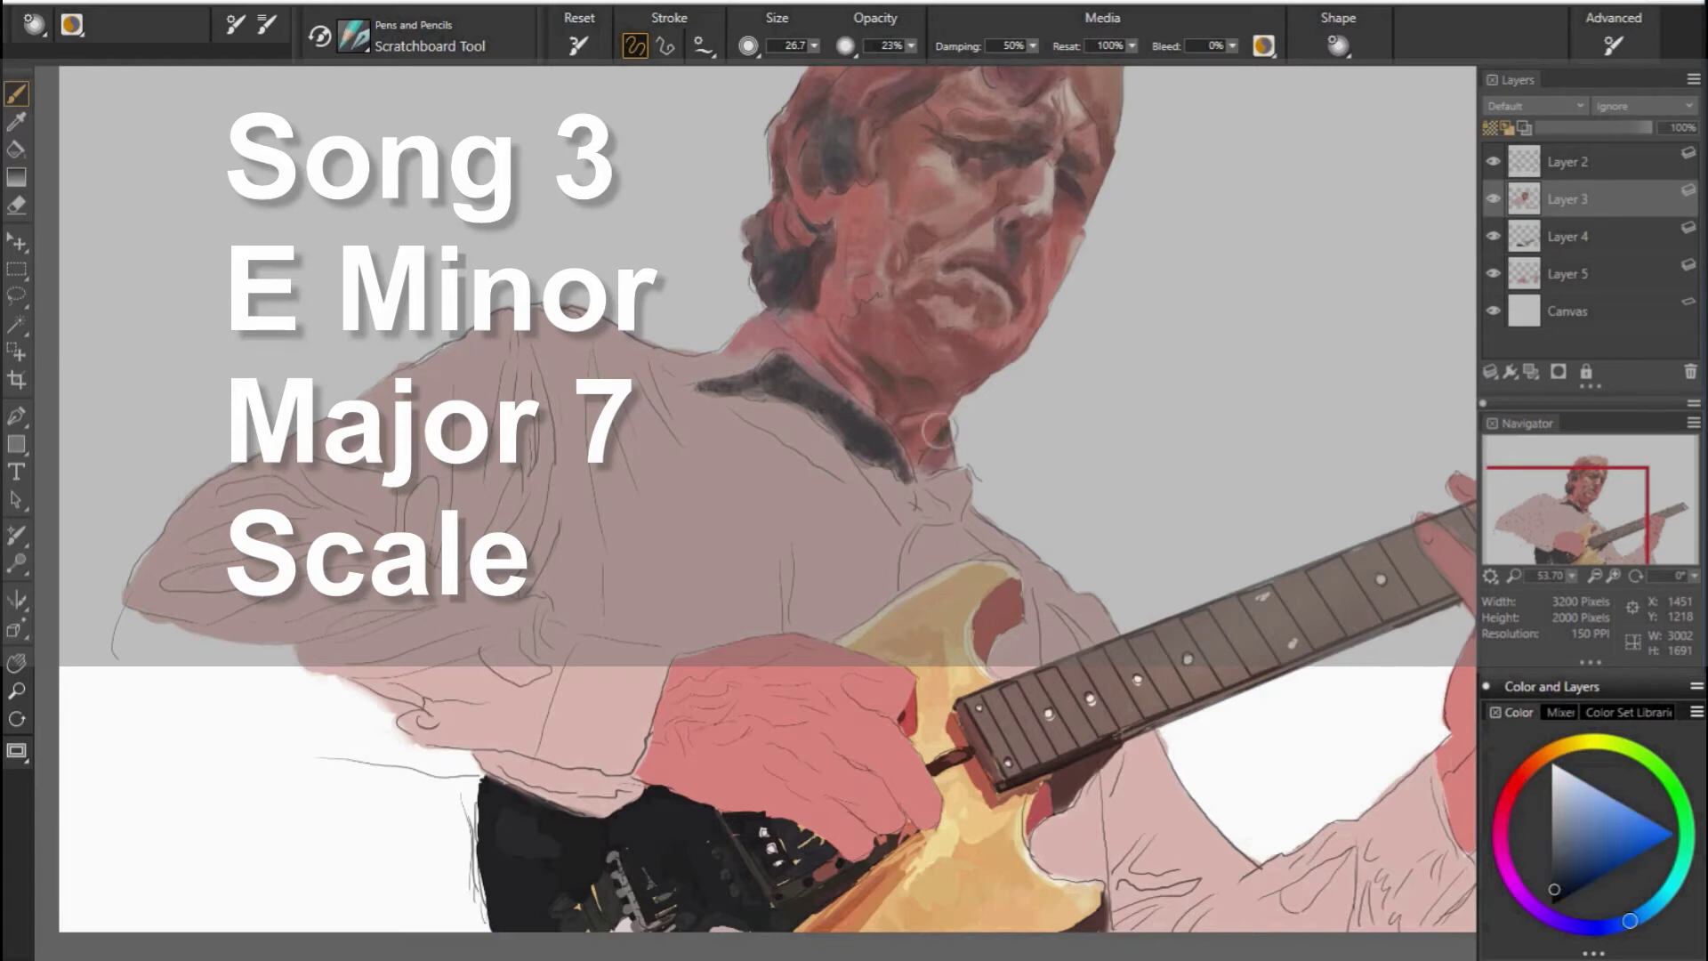
pyautogui.moveTo(938, 430); pyautogui.dragTo(920, 467)
pyautogui.keyDown('alt'); pyautogui.click(926, 468); pyautogui.keyUp('alt')
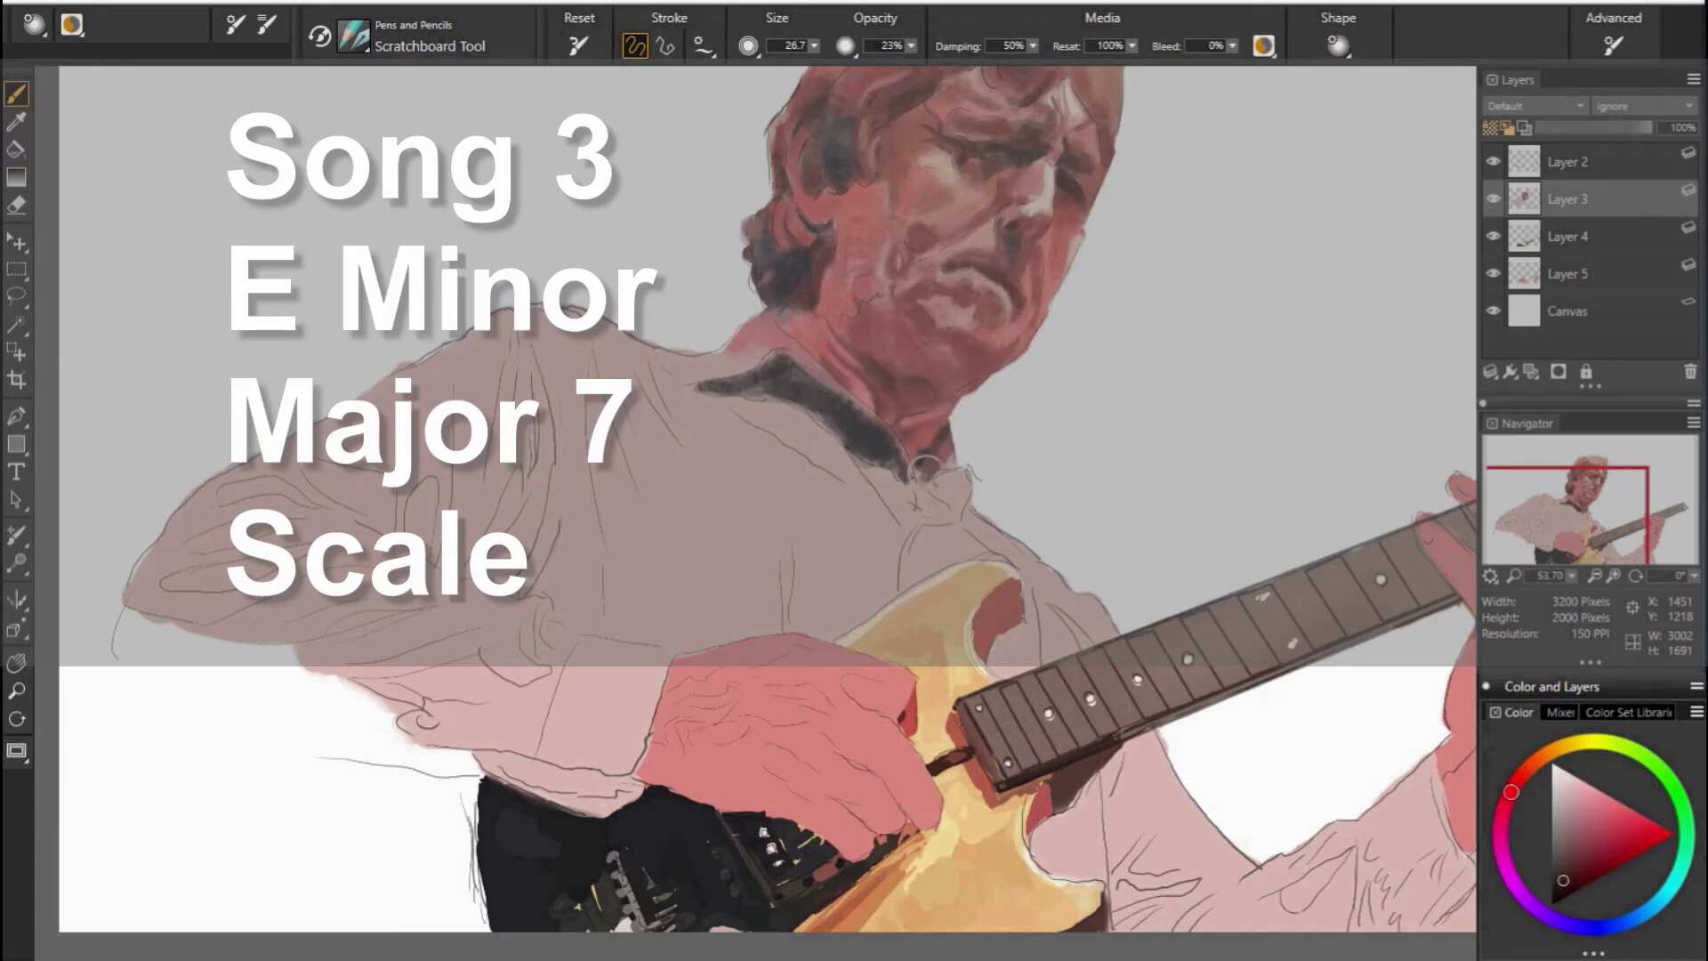
pyautogui.keyDown('alt'); pyautogui.click(881, 583); pyautogui.keyUp('alt')
pyautogui.moveTo(941, 468); pyautogui.dragTo(934, 521)
pyautogui.keyDown('alt'); pyautogui.click(943, 480); pyautogui.keyUp('alt')
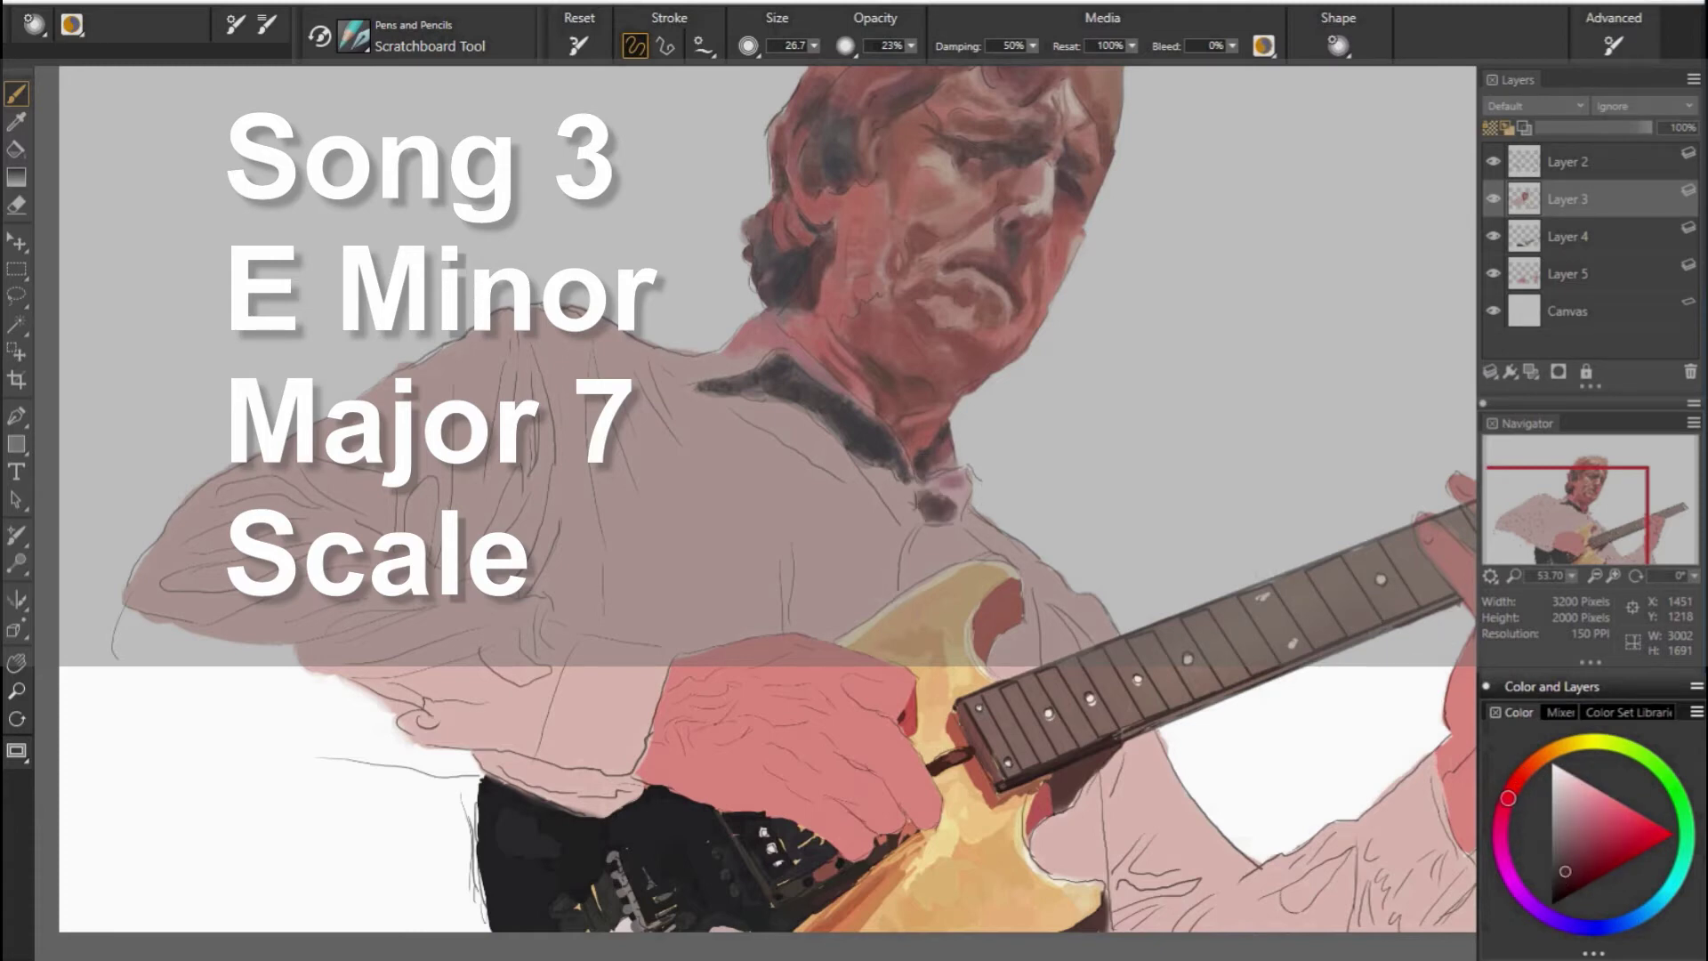
pyautogui.keyDown('alt'); pyautogui.click(936, 494); pyautogui.keyUp('alt')
pyautogui.keyDown('alt'); pyautogui.click(1001, 544); pyautogui.keyUp('alt')
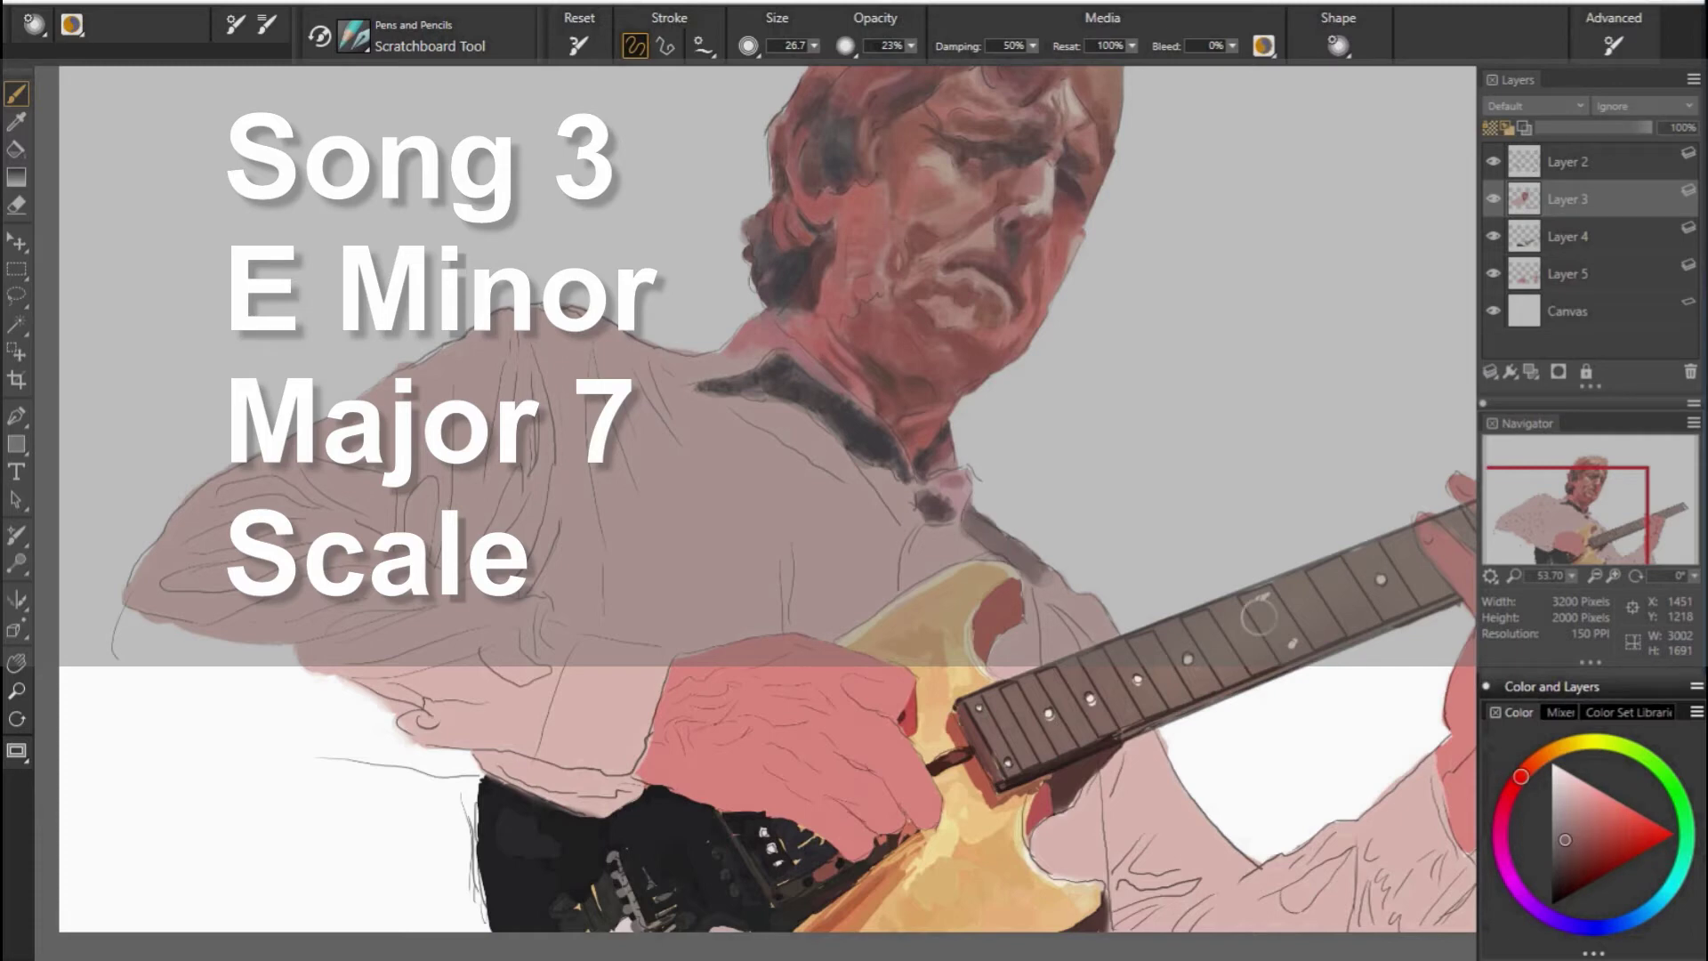
# Raise brush opacity to 58% and paint a light pink edge along the shoulder.
pyautogui.keyDown('alt'); pyautogui.click(937, 498); pyautogui.keyUp('alt')
pyautogui.moveTo(910, 46); pyautogui.dragTo(898, 71)
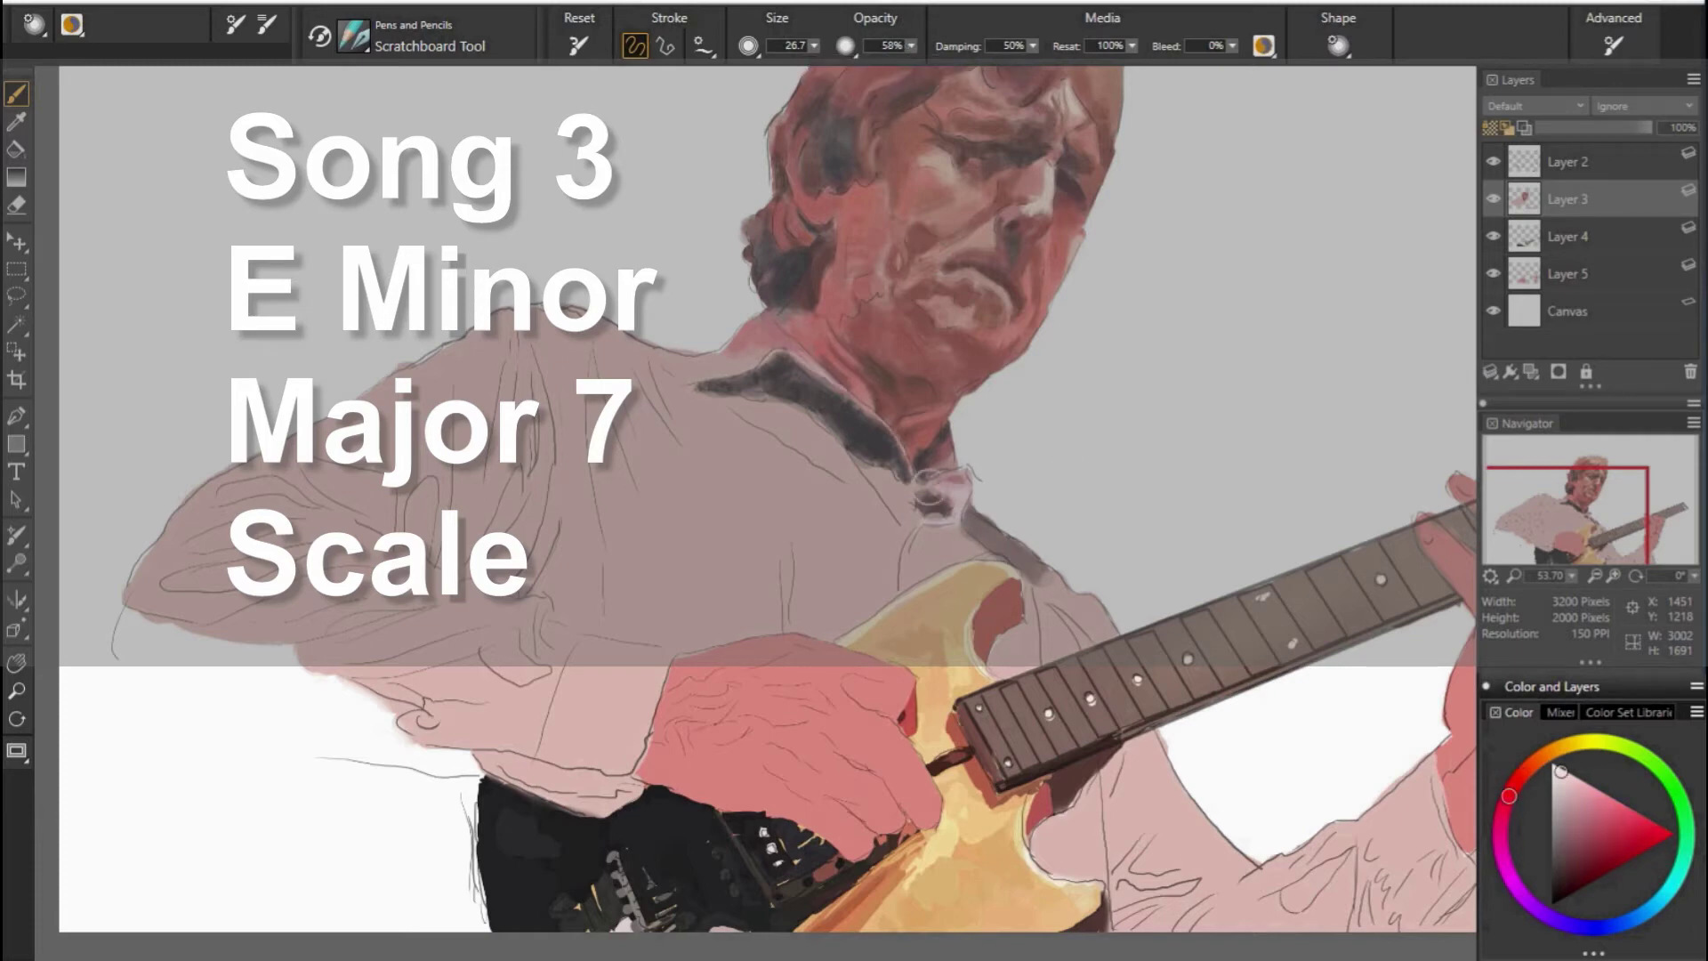
pyautogui.moveTo(598, 356); pyautogui.dragTo(689, 331)
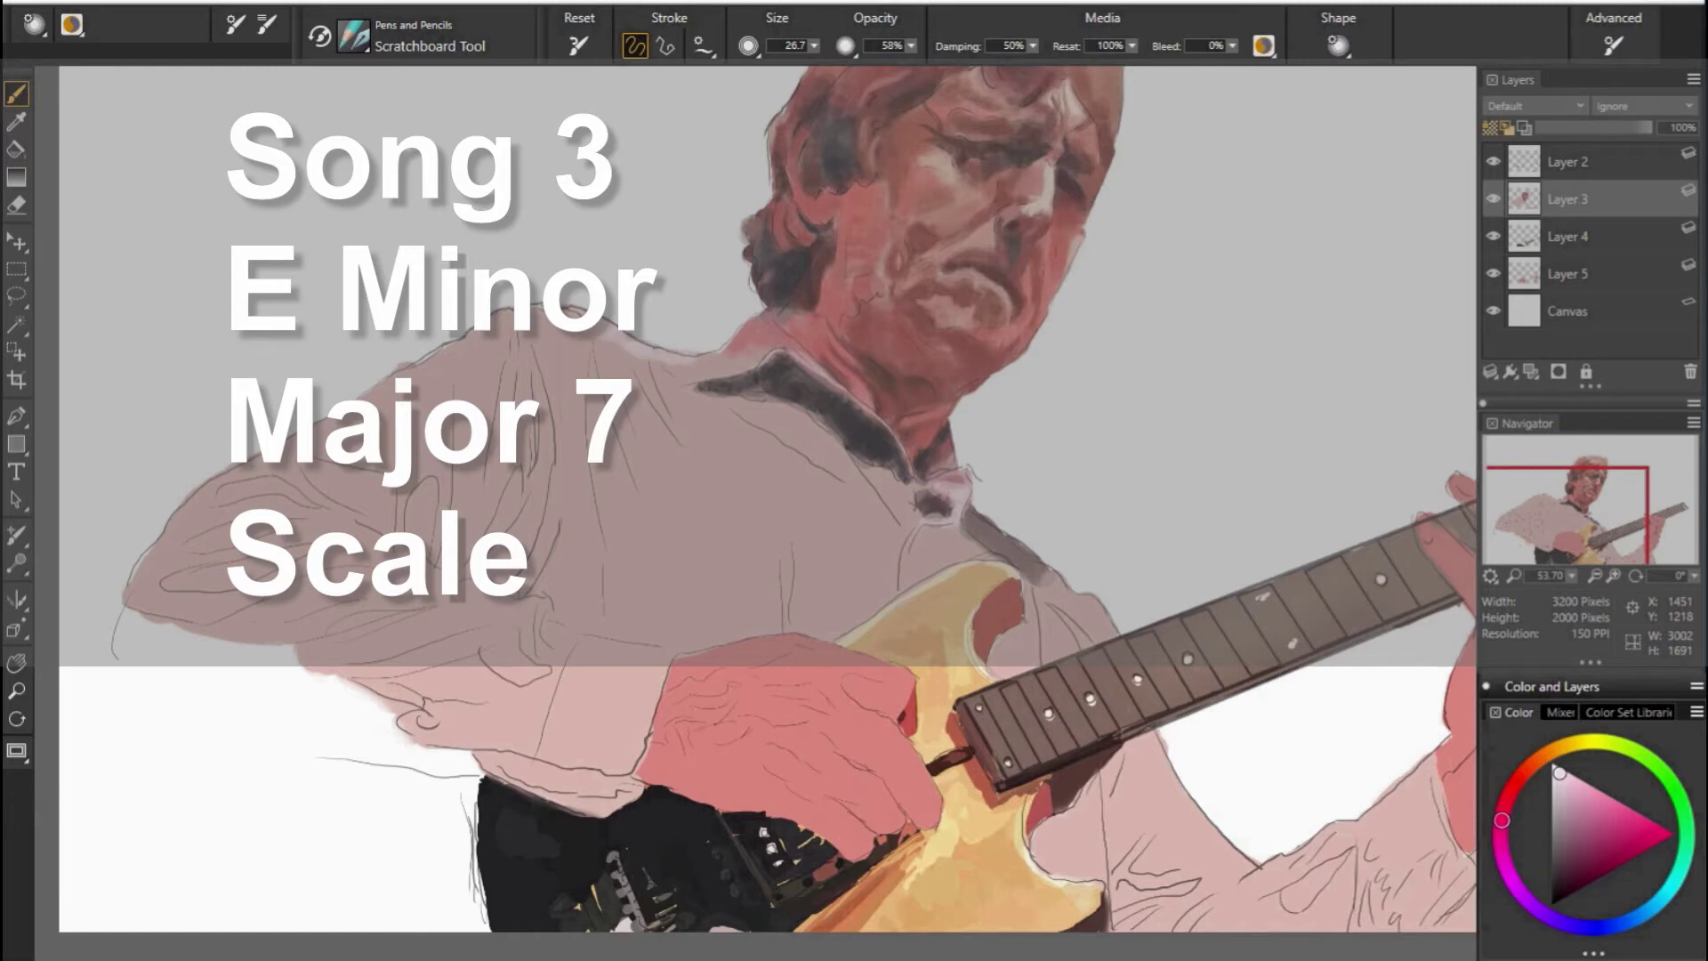
pyautogui.keyDown('alt'); pyautogui.click(690, 331); pyautogui.keyUp('alt')
pyautogui.keyDown('alt'); pyautogui.click(1081, 504); pyautogui.keyUp('alt')
pyautogui.keyDown('alt'); pyautogui.click(1120, 513); pyautogui.keyUp('alt')
# Paint grey and dark vertical fold strokes across the shirt.
pyautogui.moveTo(462, 427)
pyautogui.mouseDown()
pyautogui.moveTo(472, 498)
pyautogui.moveTo(409, 538)
pyautogui.moveTo(431, 520)
pyautogui.mouseUp()
pyautogui.keyDown('alt'); pyautogui.click(889, 267); pyautogui.keyUp('alt')
pyautogui.keyDown('alt'); pyautogui.click(1110, 587); pyautogui.keyUp('alt')
pyautogui.keyDown('alt'); pyautogui.click(418, 533); pyautogui.keyUp('alt')
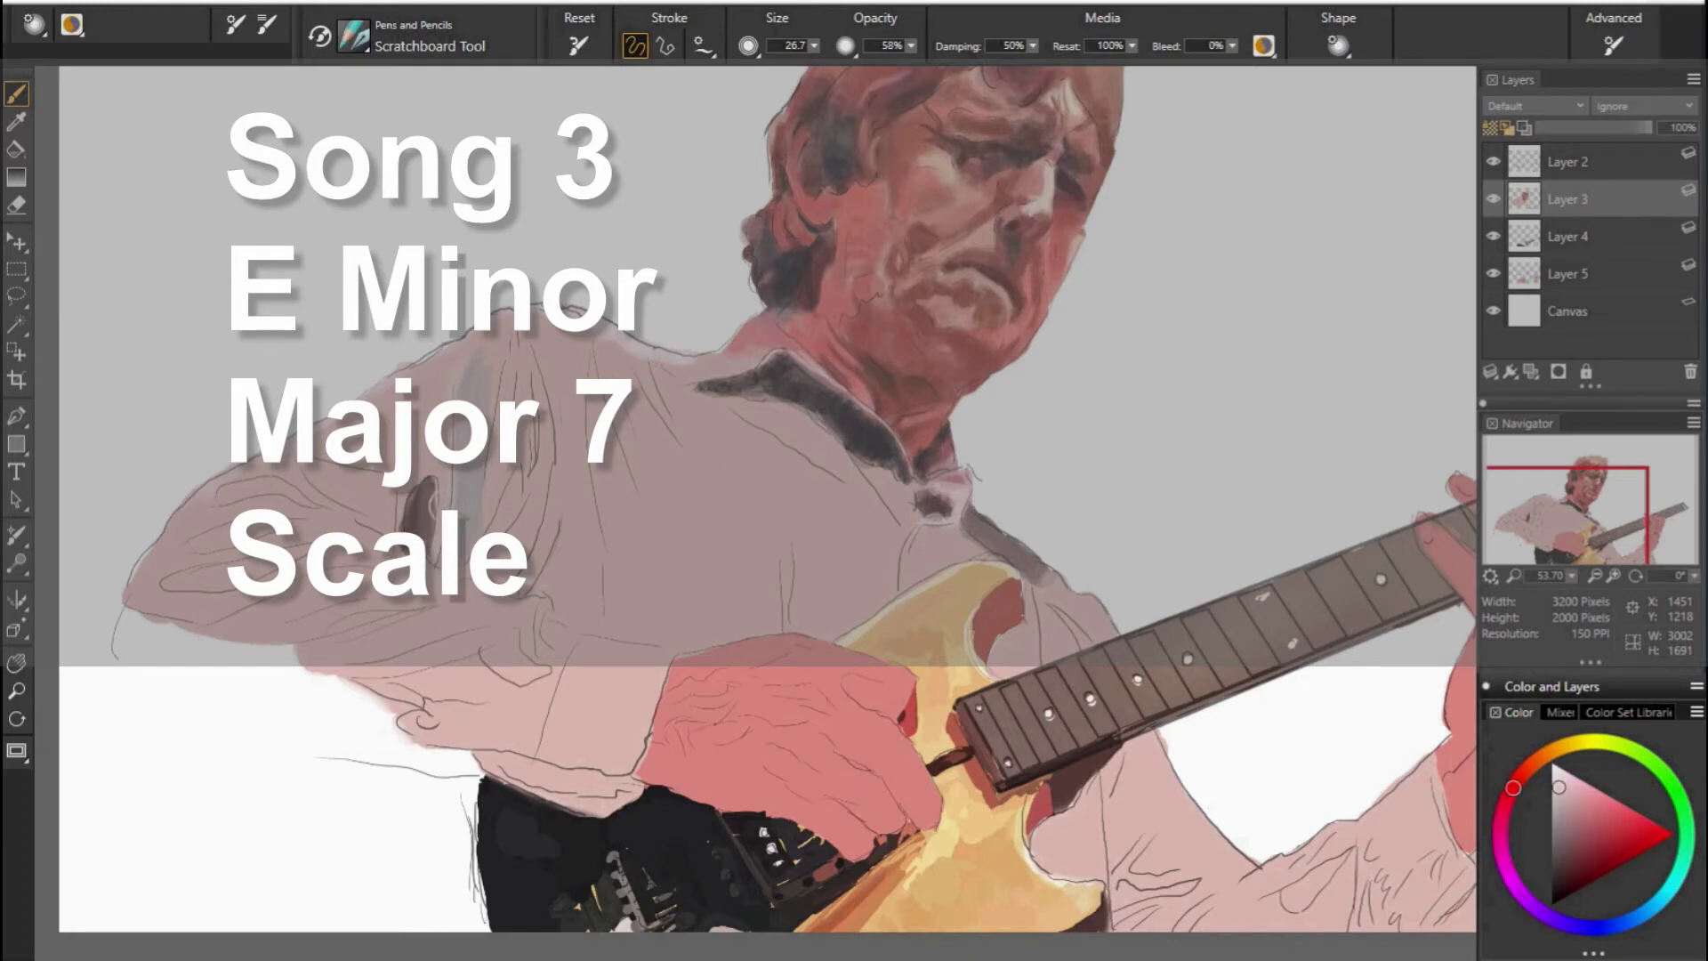
pyautogui.keyDown('alt'); pyautogui.click(965, 384); pyautogui.keyUp('alt')
pyautogui.moveTo(433, 351); pyautogui.dragTo(425, 455)
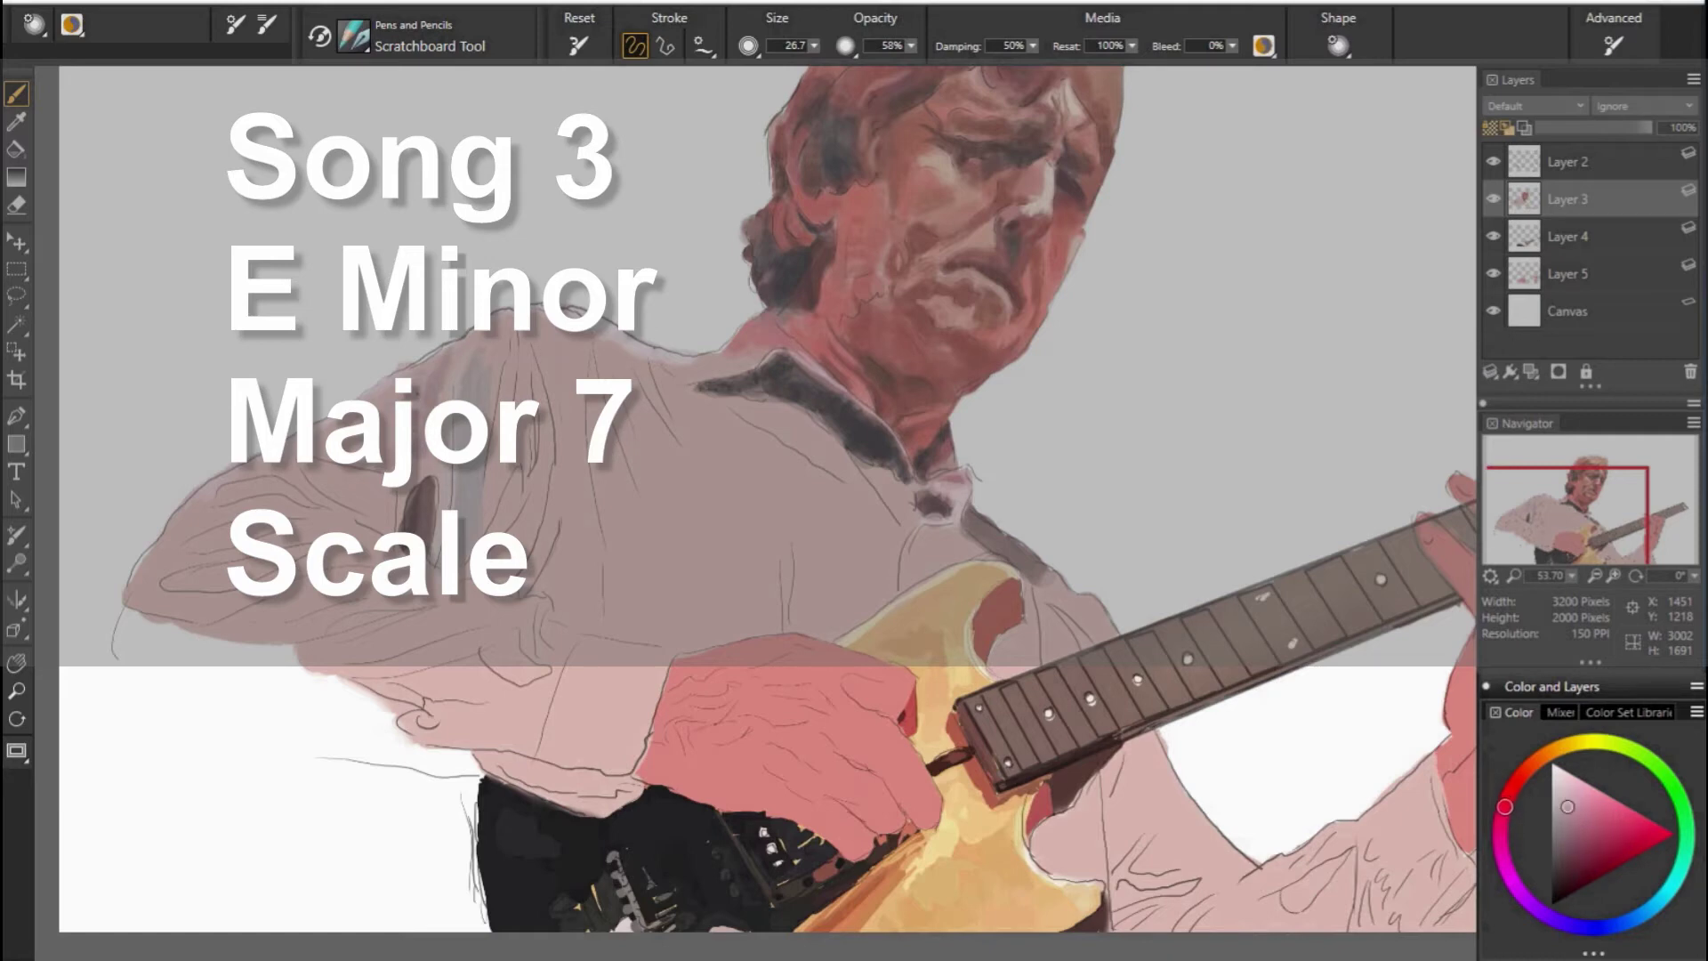
# Dab dark spots on the shirt, lower opacity to 47% and shade the armpit fold.
pyautogui.keyDown('alt'); pyautogui.click(1038, 536); pyautogui.keyUp('alt')
pyautogui.keyDown('alt'); pyautogui.click(119, 290); pyautogui.keyUp('alt')
pyautogui.click(698, 494)
pyautogui.keyDown('alt'); pyautogui.click(725, 253); pyautogui.keyUp('alt')
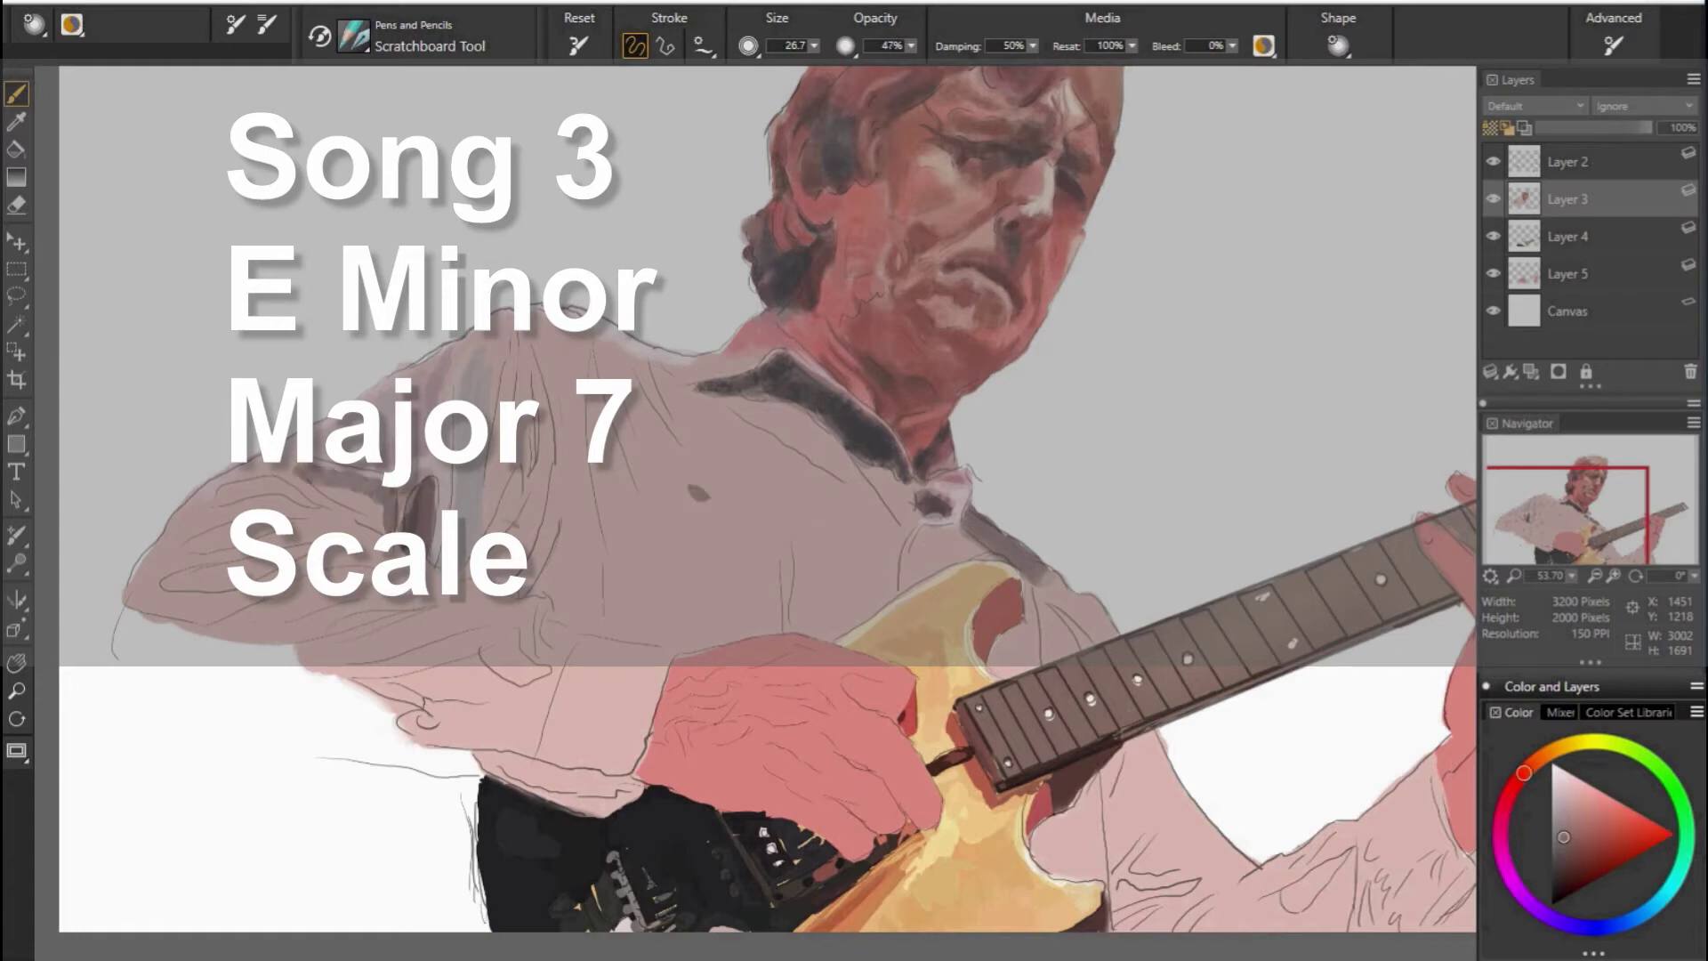
pyautogui.keyDown('alt'); pyautogui.click(342, 485); pyautogui.keyUp('alt')
pyautogui.keyDown('alt'); pyautogui.click(1094, 658); pyautogui.keyUp('alt')
pyautogui.moveTo(336, 484)
pyautogui.mouseDown()
pyautogui.moveTo(386, 534)
pyautogui.moveTo(399, 523)
pyautogui.mouseUp()
pyautogui.keyDown('alt'); pyautogui.click(298, 476); pyautogui.keyUp('alt')
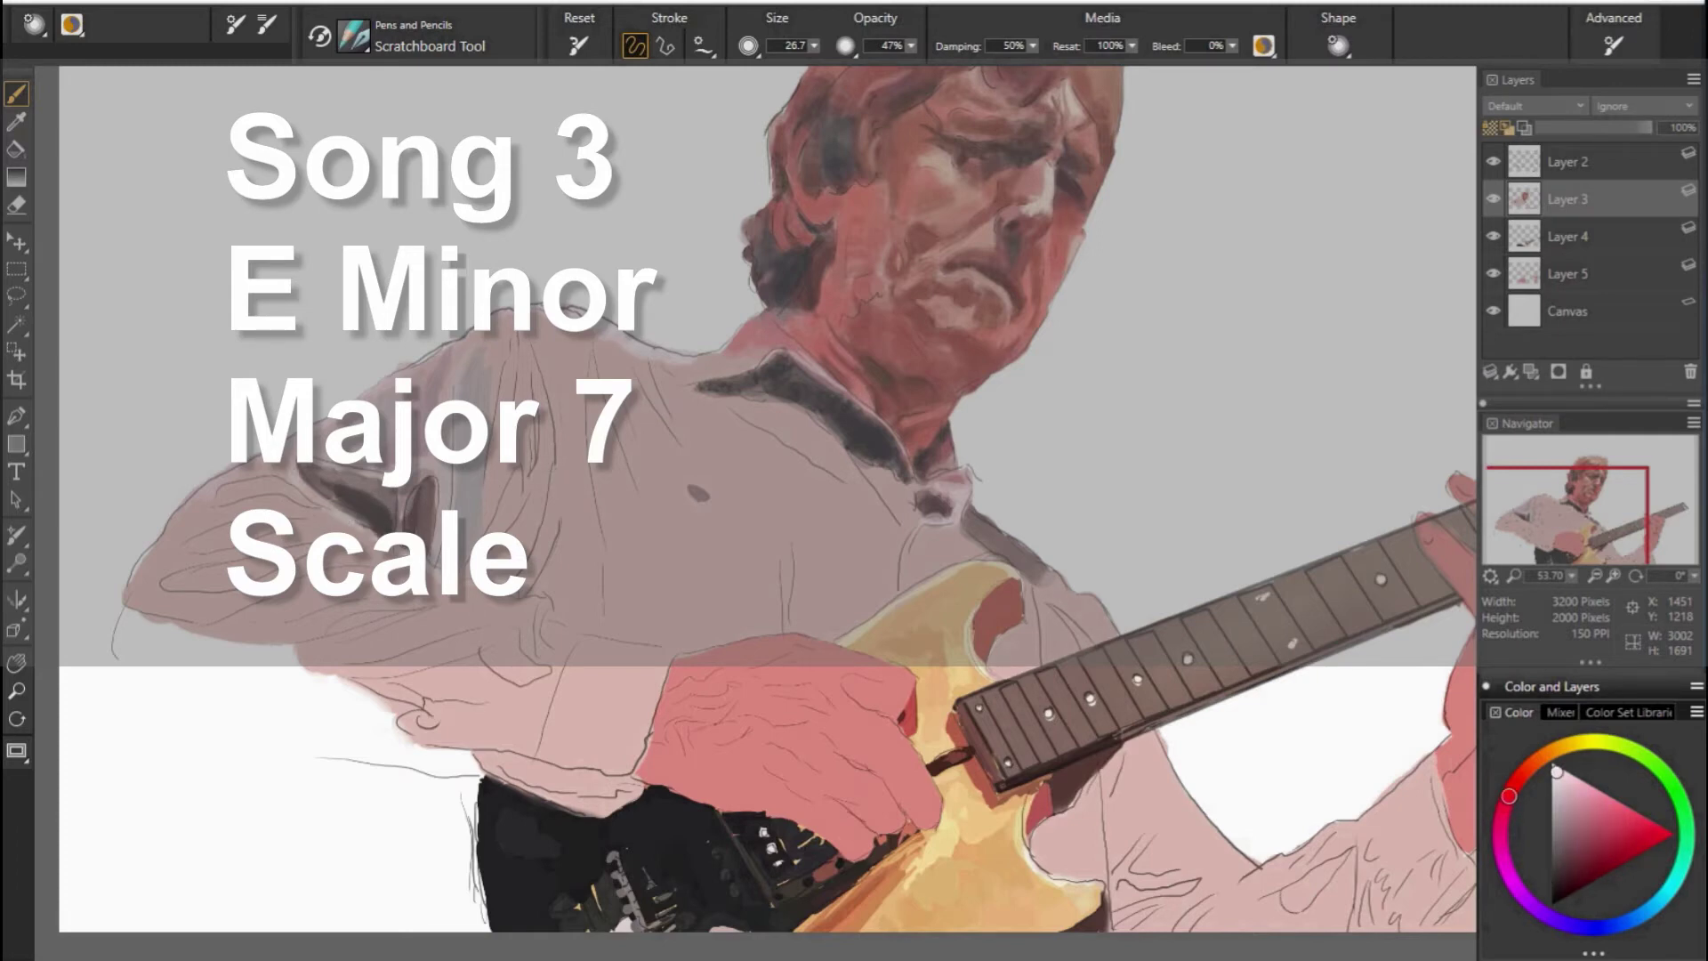
# Brighten the sleeve folds and shoulder with light highlight strokes.
pyautogui.moveTo(544, 606); pyautogui.dragTo(656, 650)
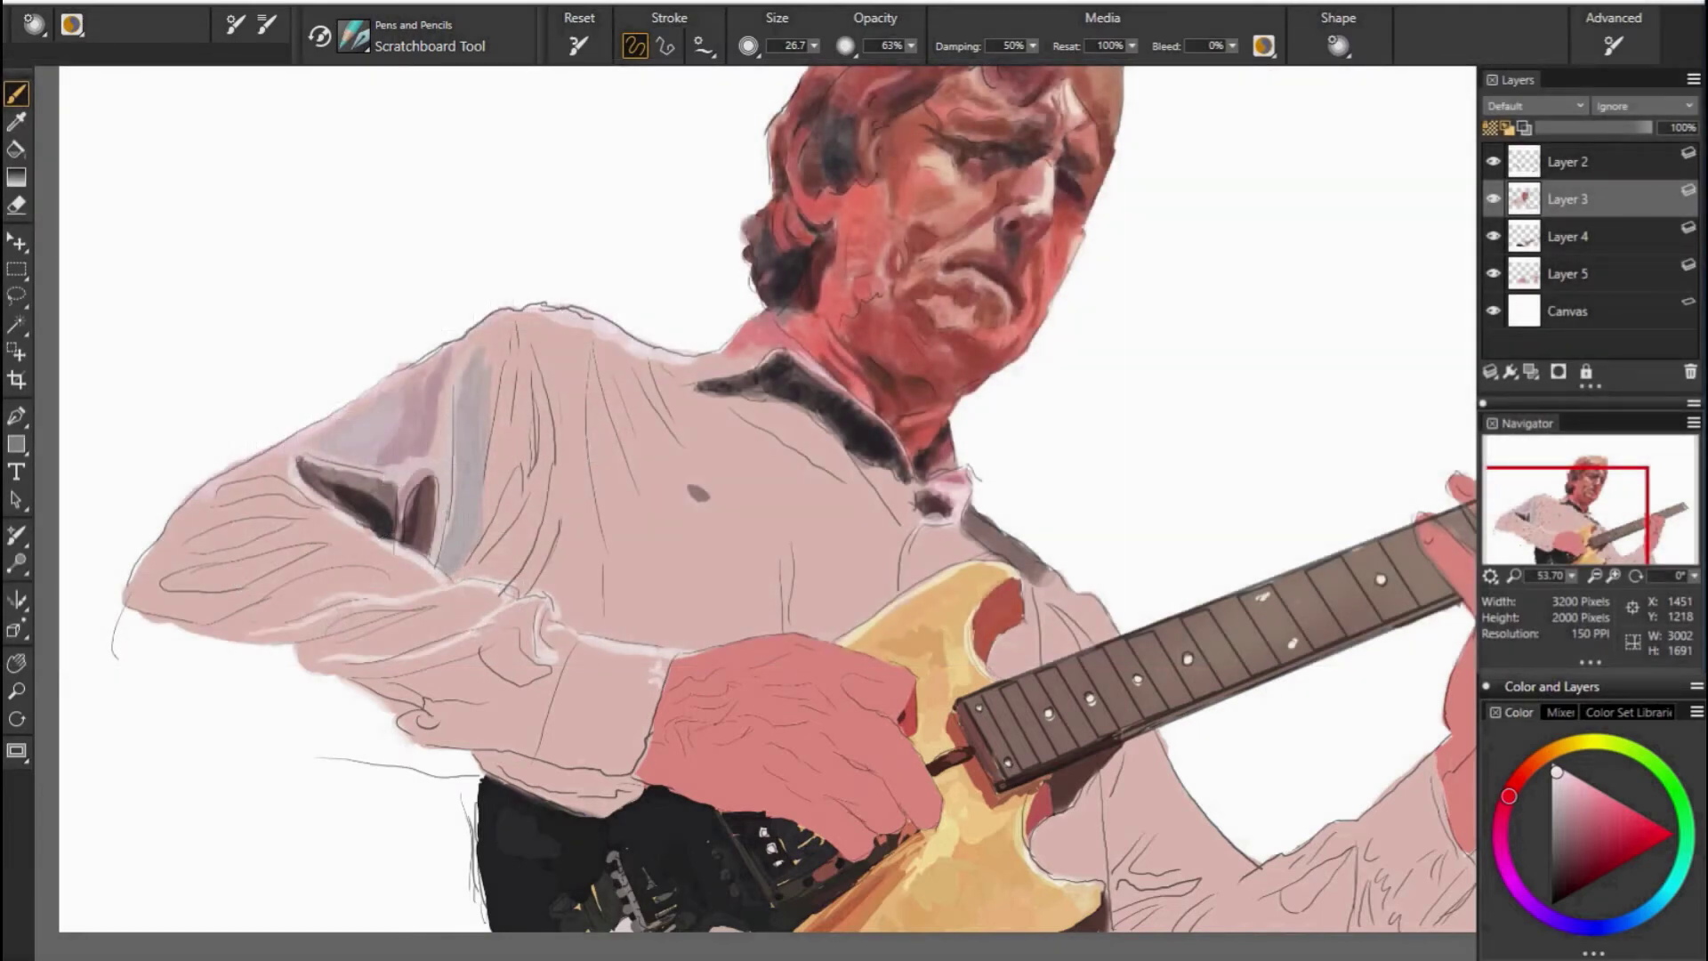
pyautogui.moveTo(229, 631); pyautogui.dragTo(341, 614)
pyautogui.moveTo(427, 568)
pyautogui.mouseDown()
pyautogui.moveTo(320, 560)
pyautogui.moveTo(155, 631)
pyautogui.moveTo(293, 578)
pyautogui.moveTo(253, 545)
pyautogui.moveTo(147, 587)
pyautogui.mouseUp()
pyautogui.moveTo(178, 565)
pyautogui.mouseDown()
pyautogui.moveTo(354, 550)
pyautogui.moveTo(231, 509)
pyautogui.moveTo(160, 544)
pyautogui.mouseUp()
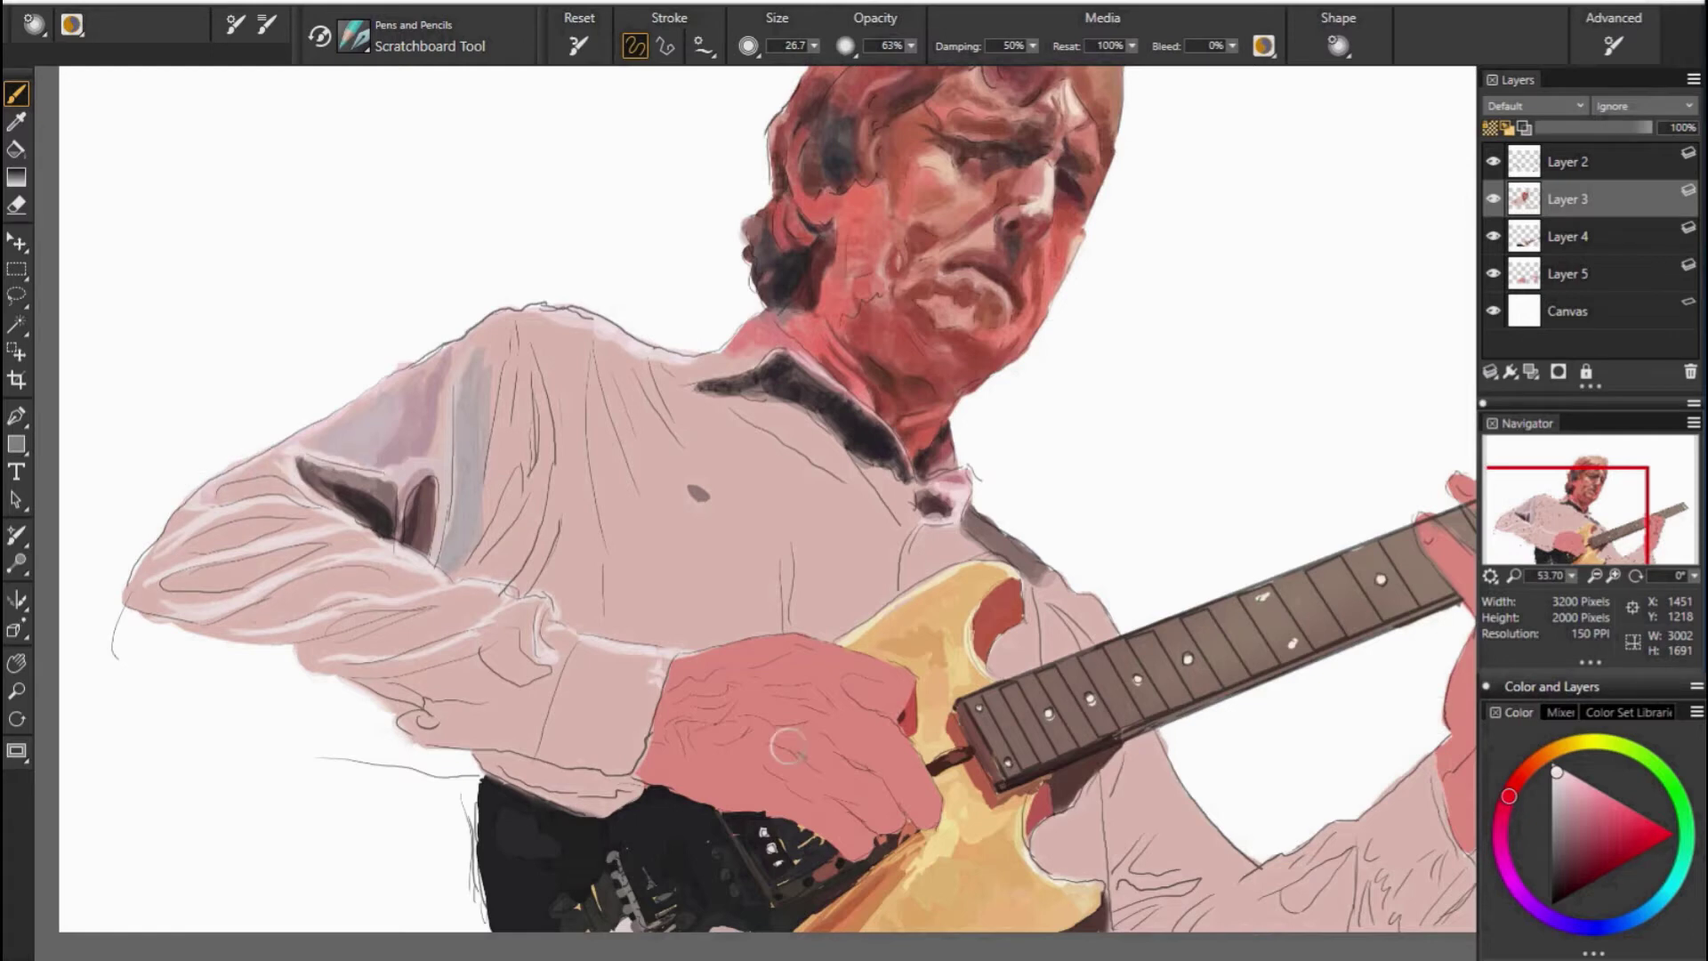
pyautogui.moveTo(436, 474); pyautogui.dragTo(434, 496)
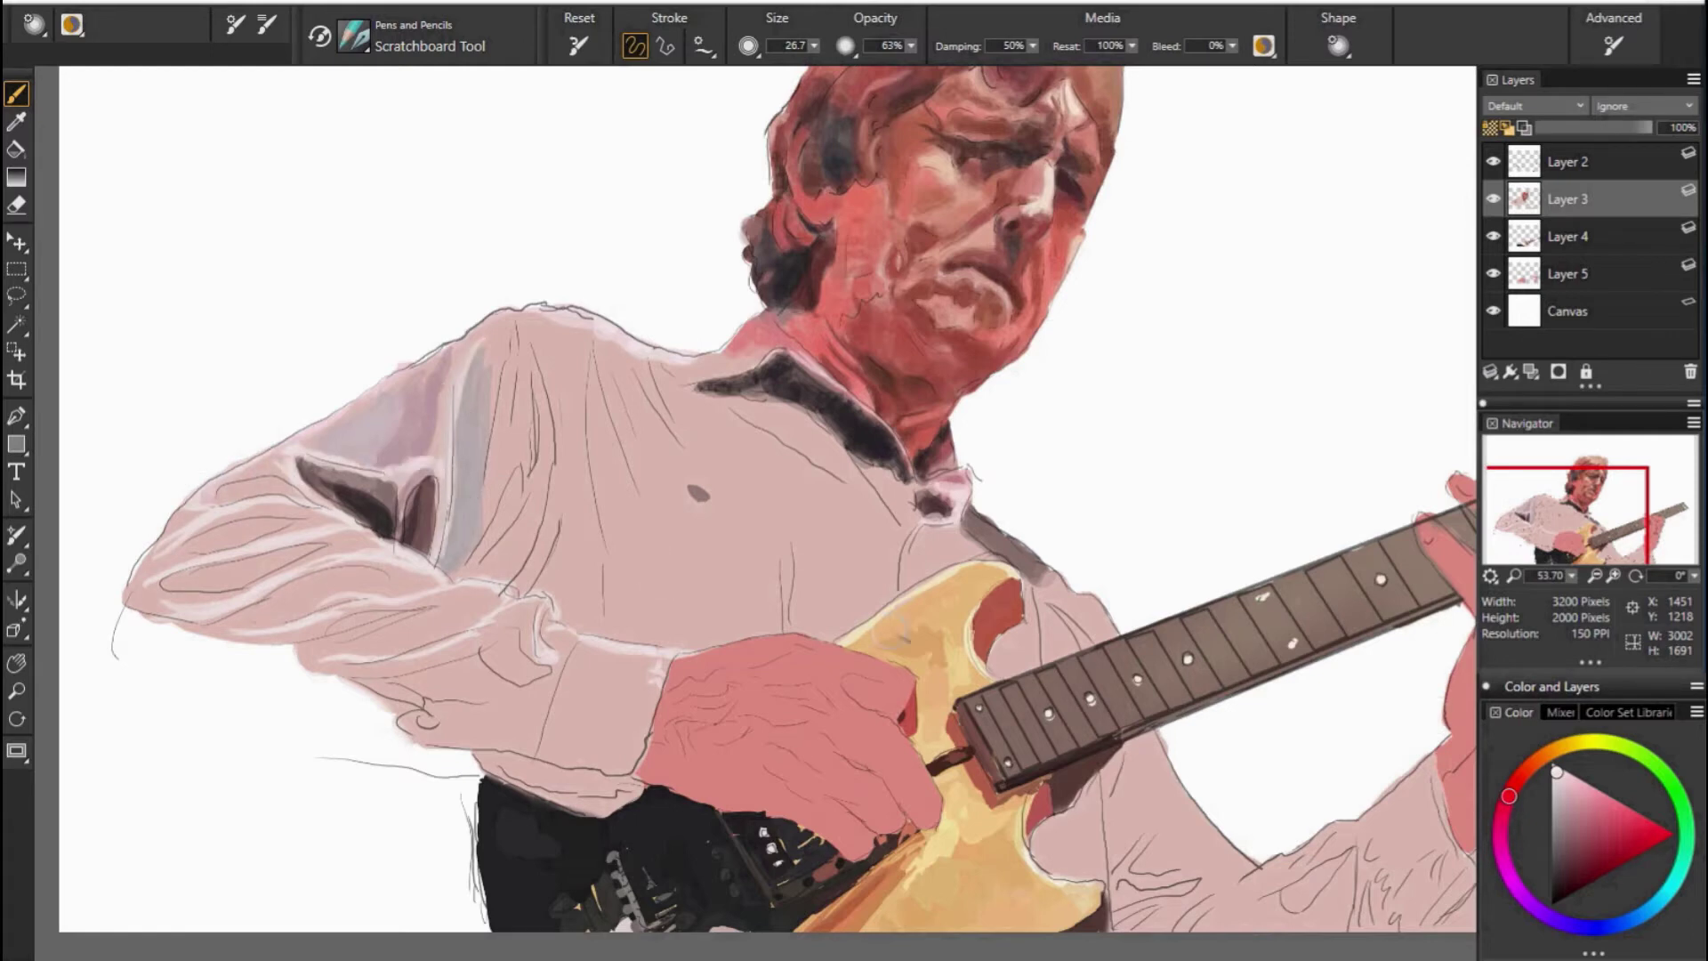
pyautogui.moveTo(508, 317); pyautogui.dragTo(507, 360)
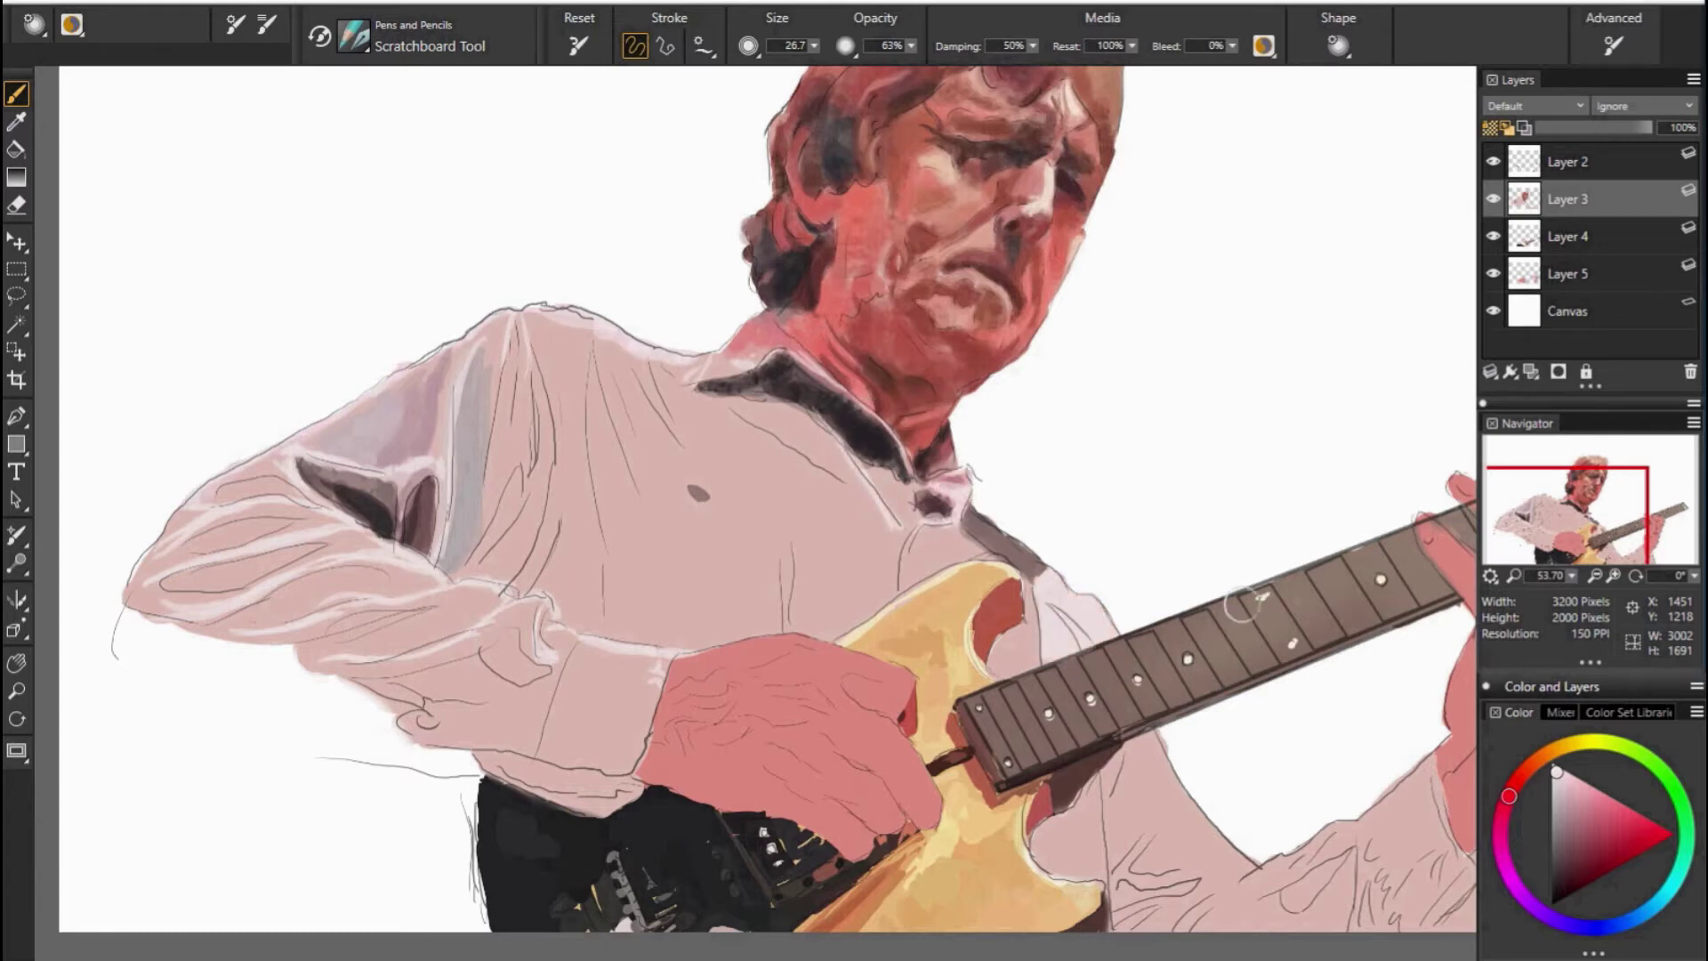
# Switch to an orange tint and whiten the shirt around and below the collar.
pyautogui.click(1540, 757)
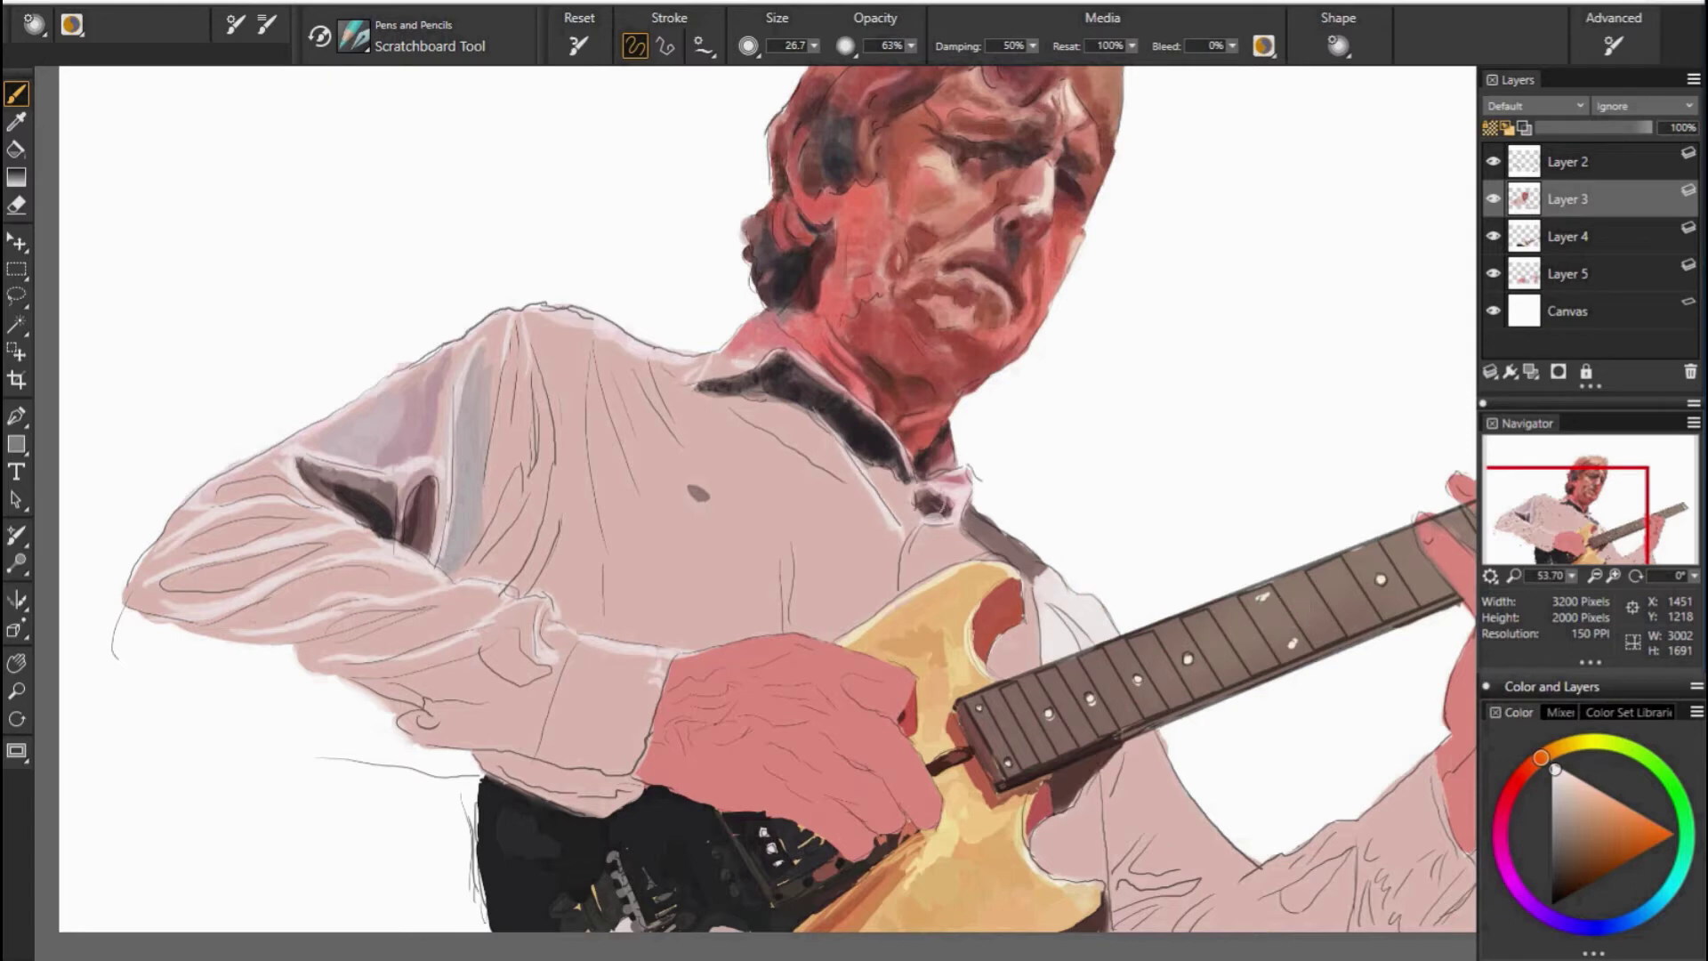
pyautogui.moveTo(936, 507)
pyautogui.mouseDown()
pyautogui.moveTo(868, 613)
pyautogui.moveTo(876, 596)
pyautogui.mouseUp()
pyautogui.moveTo(870, 523)
pyautogui.mouseDown()
pyautogui.moveTo(765, 445)
pyautogui.moveTo(845, 525)
pyautogui.moveTo(787, 587)
pyautogui.moveTo(803, 482)
pyautogui.moveTo(841, 556)
pyautogui.moveTo(702, 396)
pyautogui.moveTo(725, 378)
pyautogui.moveTo(659, 427)
pyautogui.mouseUp()
pyautogui.moveTo(680, 360)
pyautogui.mouseDown()
pyautogui.moveTo(663, 413)
pyautogui.moveTo(712, 480)
pyautogui.mouseUp()
pyautogui.moveTo(703, 409); pyautogui.dragTo(747, 462)
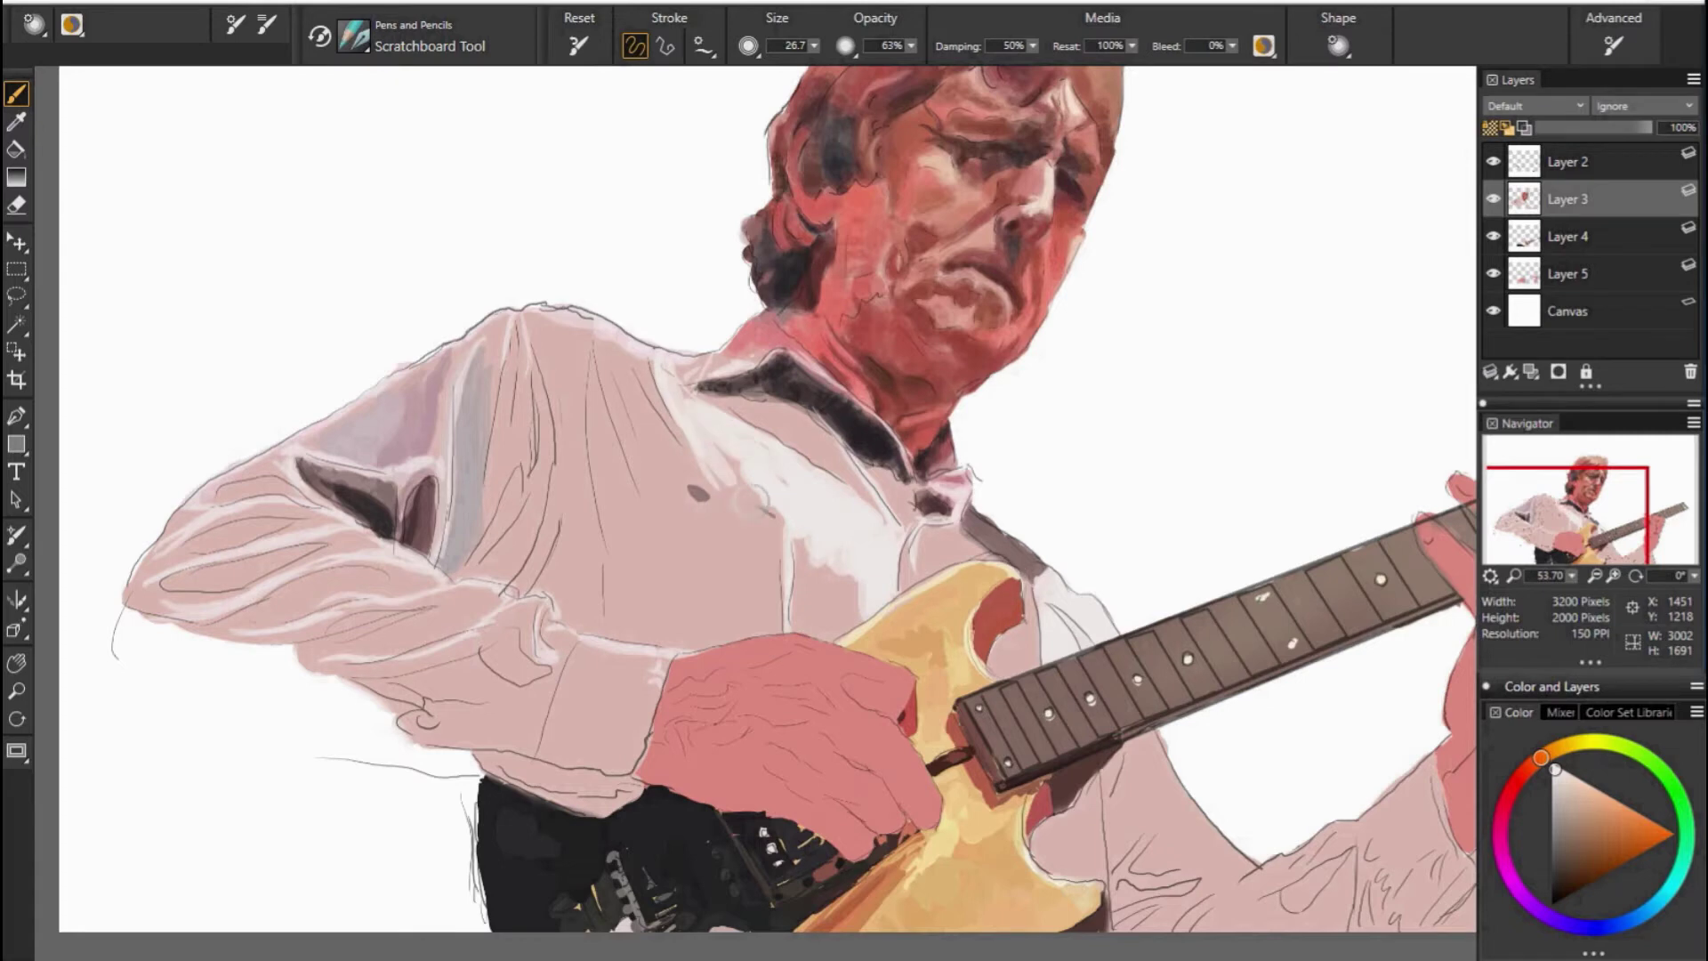
pyautogui.moveTo(623, 316)
pyautogui.mouseDown()
pyautogui.moveTo(623, 427)
pyautogui.moveTo(667, 480)
pyautogui.mouseUp()
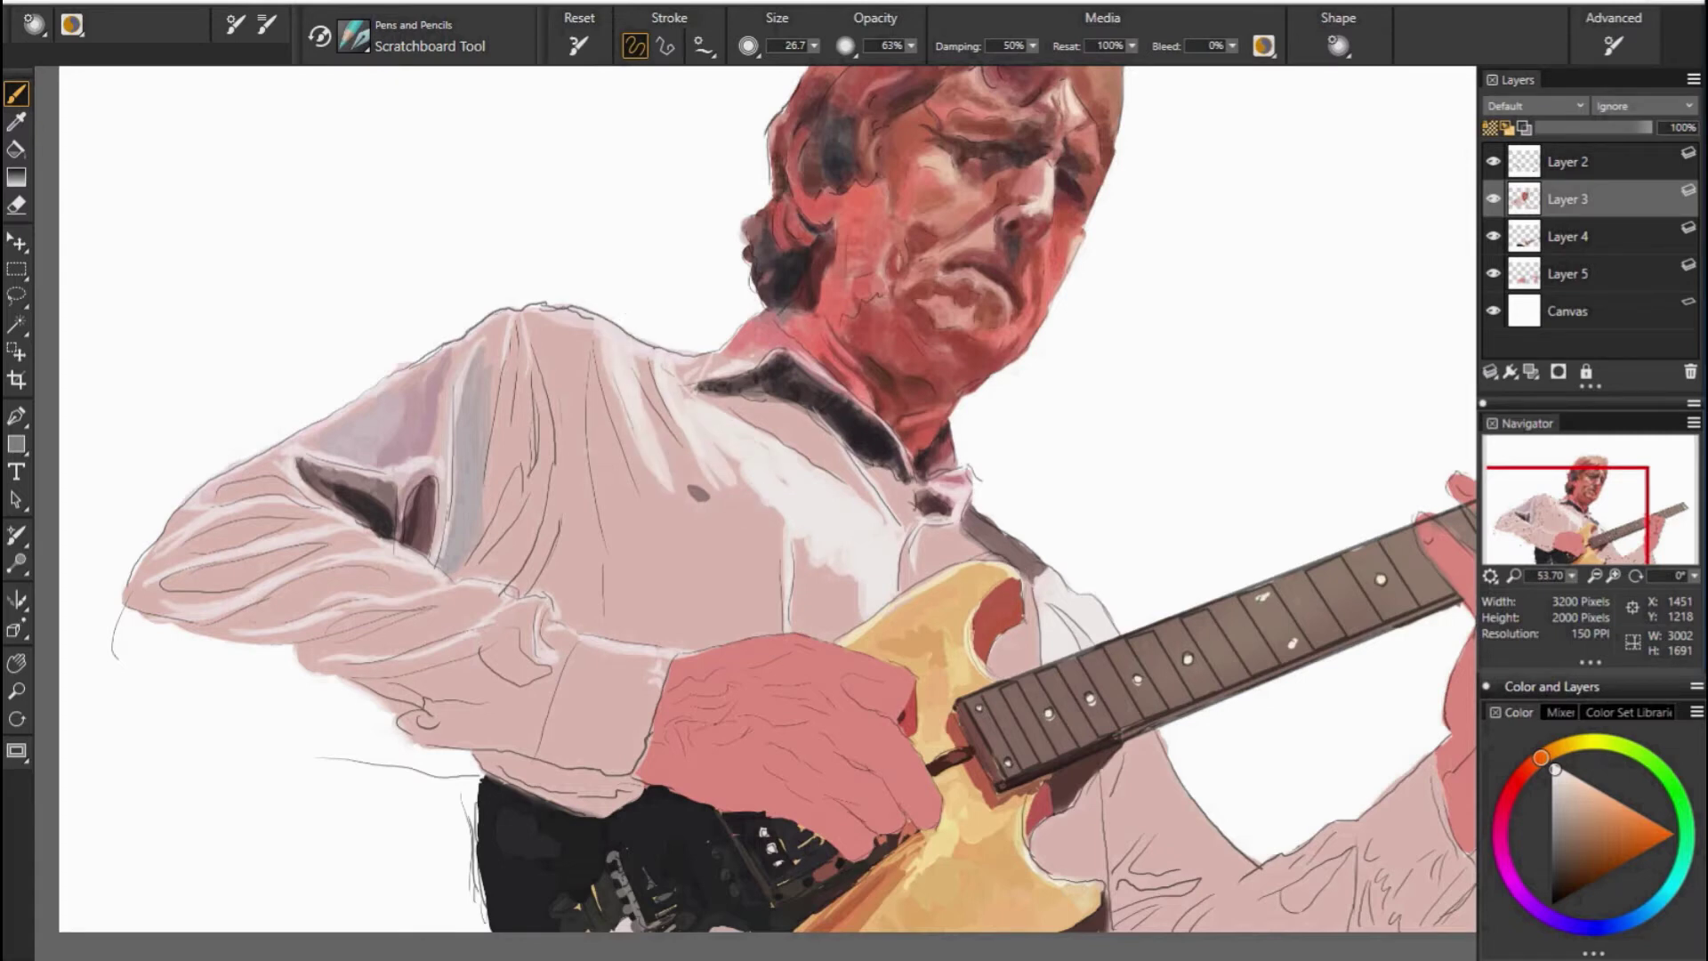
# Pick a light pink and paint a faint pink streak down the shirt front.
pyautogui.keyDown('alt'); pyautogui.click(611, 418); pyautogui.keyUp('alt')
pyautogui.moveTo(587, 440); pyautogui.dragTo(578, 551)
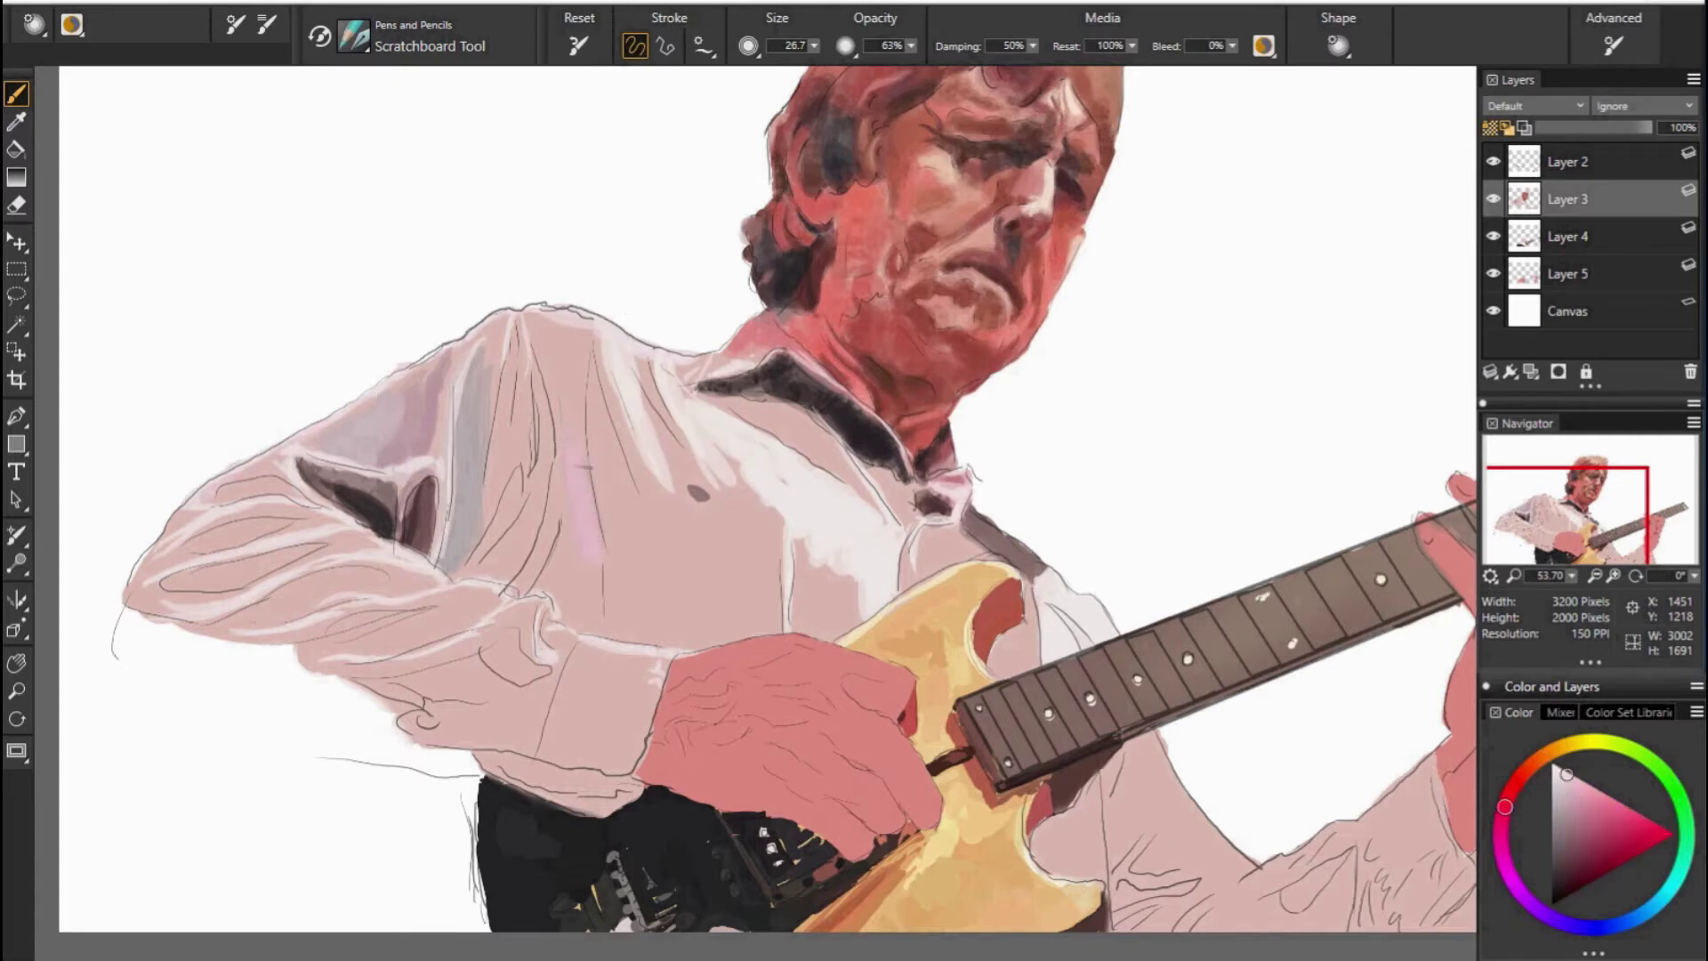
pyautogui.moveTo(587, 454); pyautogui.dragTo(592, 561)
pyautogui.moveTo(569, 329); pyautogui.dragTo(556, 440)
# Paint light orange and pinkish-white strokes on the lower shirt and sleeve below the neck.
pyautogui.moveTo(1567, 515); pyautogui.dragTo(1598, 527)
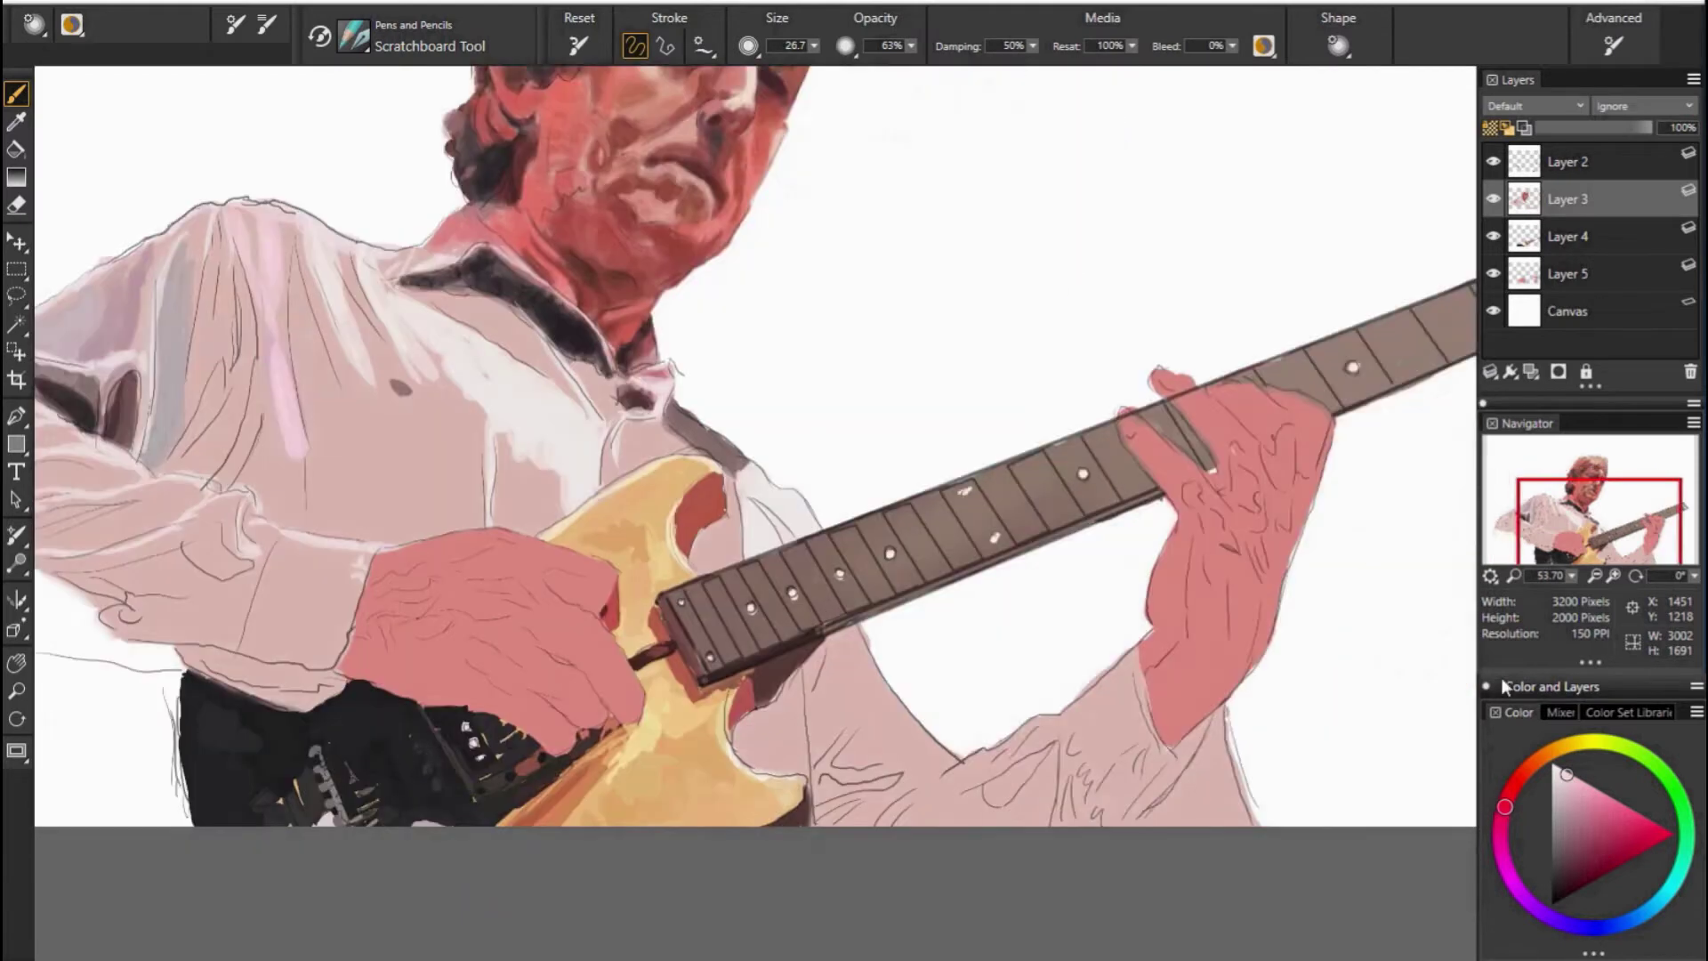
pyautogui.keyDown('alt'); pyautogui.click(812, 571); pyautogui.keyUp('alt')
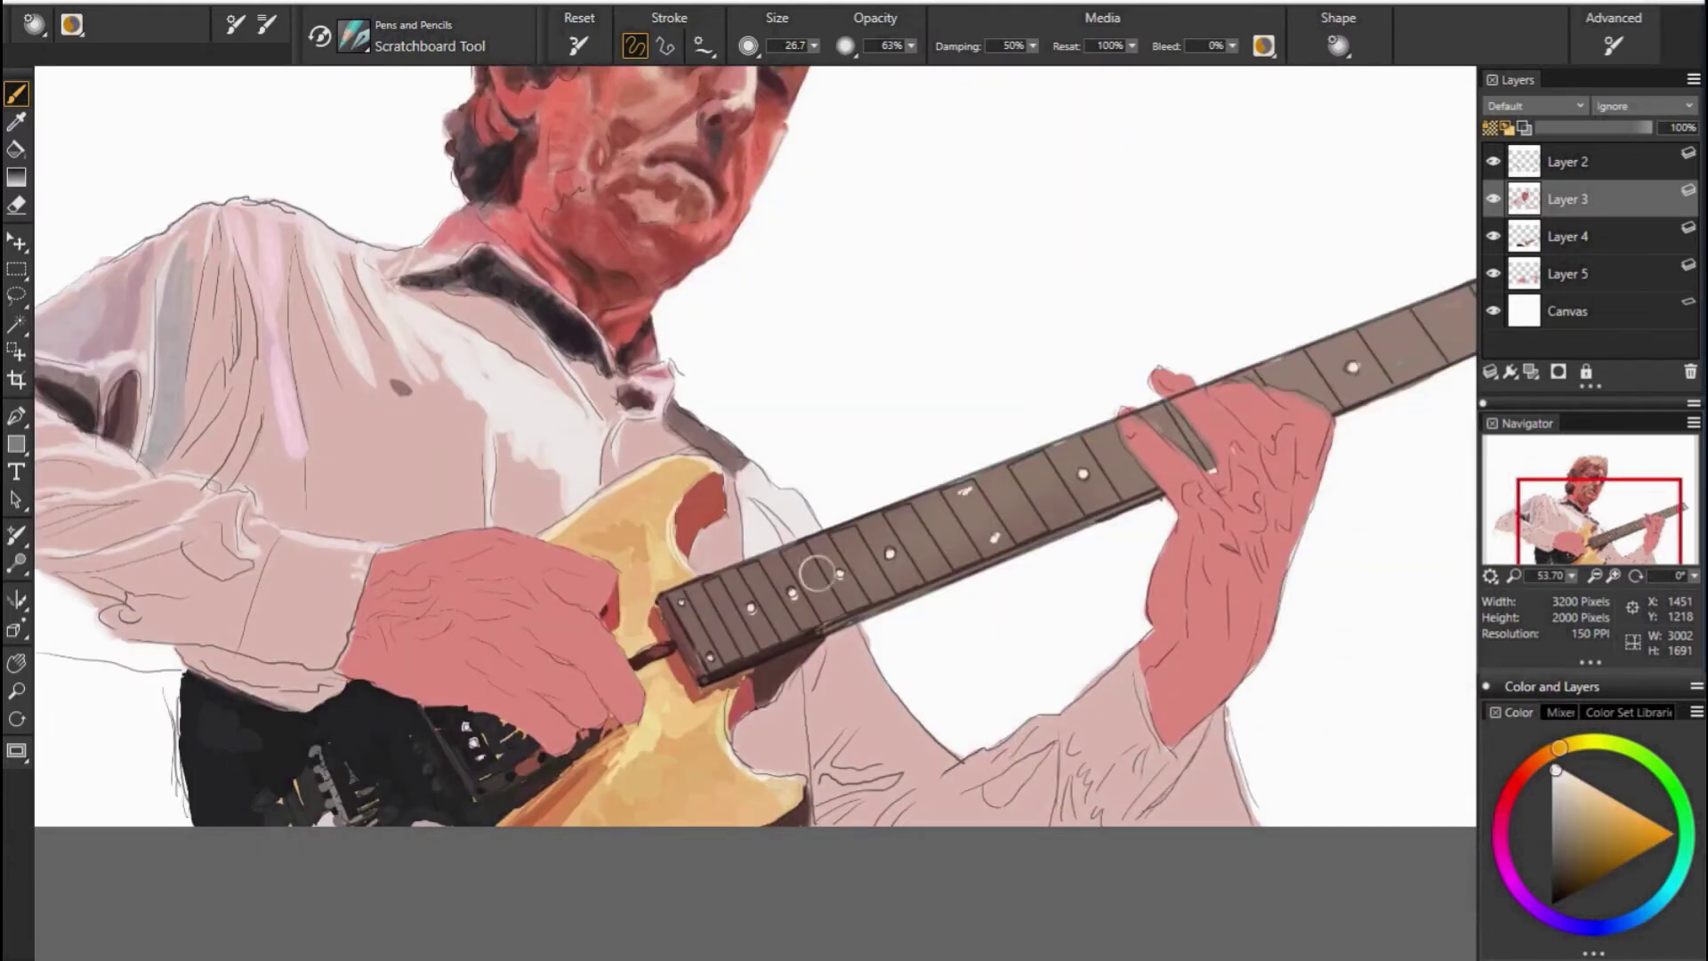
pyautogui.moveTo(894, 765)
pyautogui.mouseDown()
pyautogui.moveTo(836, 783)
pyautogui.moveTo(818, 812)
pyautogui.moveTo(841, 840)
pyautogui.moveTo(880, 796)
pyautogui.mouseUp()
pyautogui.moveTo(914, 727)
pyautogui.mouseDown()
pyautogui.moveTo(893, 761)
pyautogui.moveTo(939, 792)
pyautogui.mouseUp()
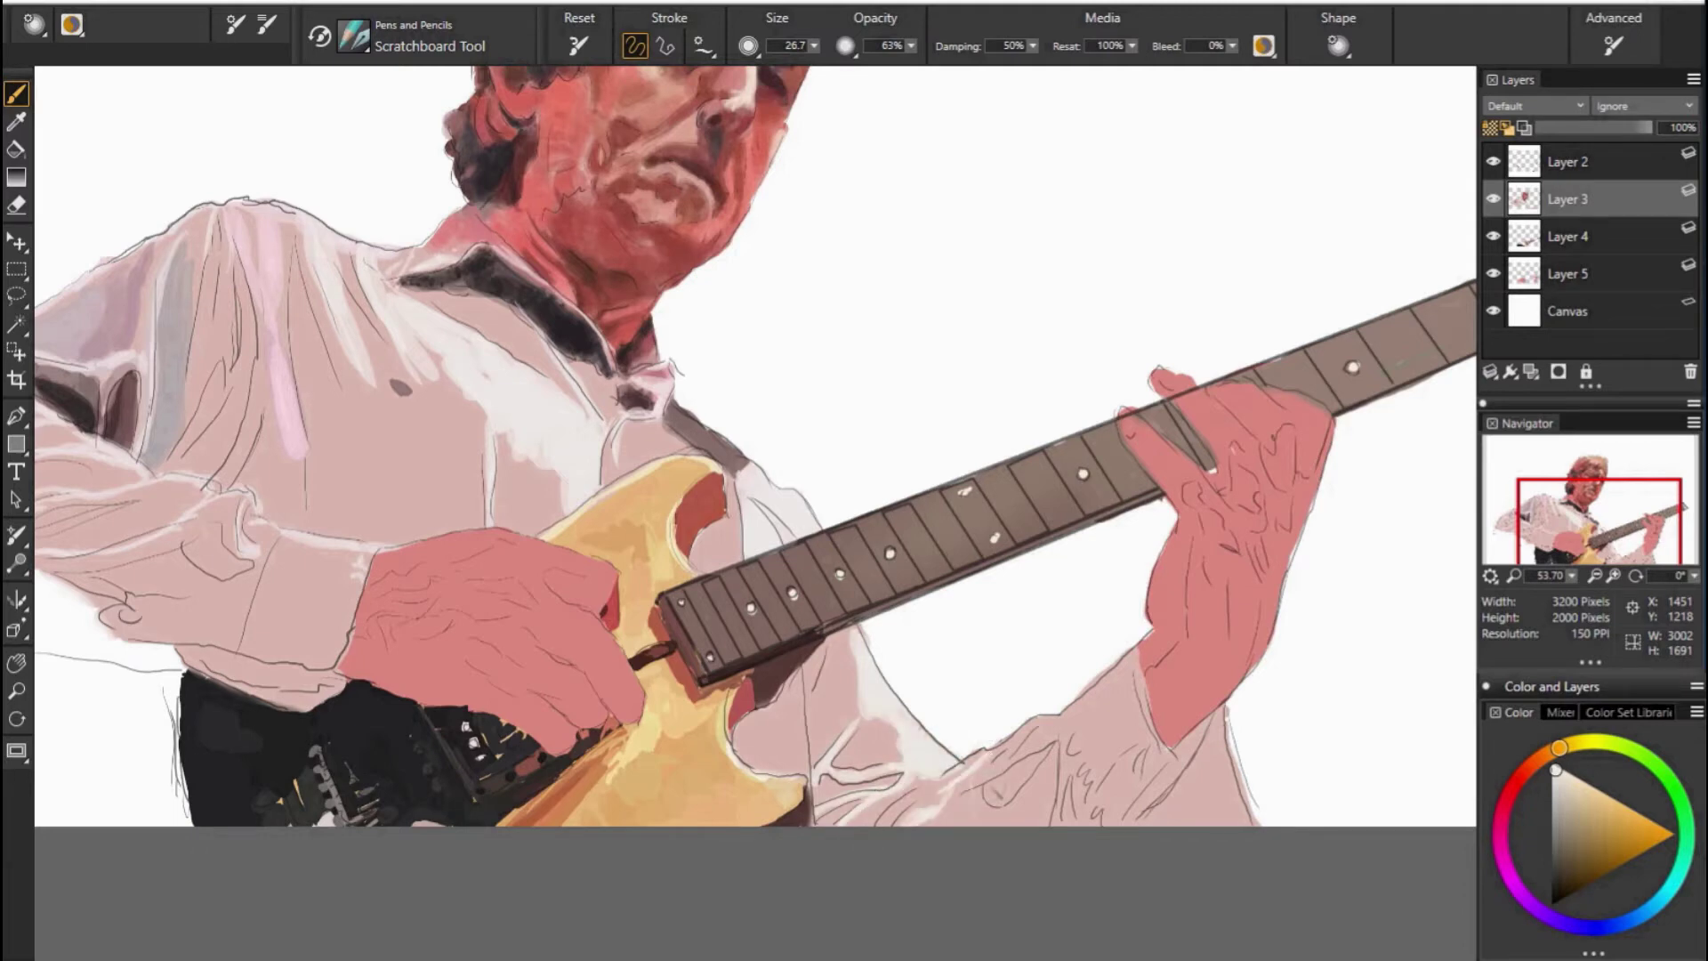
pyautogui.moveTo(1049, 739); pyautogui.dragTo(987, 761)
pyautogui.moveTo(1126, 653); pyautogui.dragTo(1062, 722)
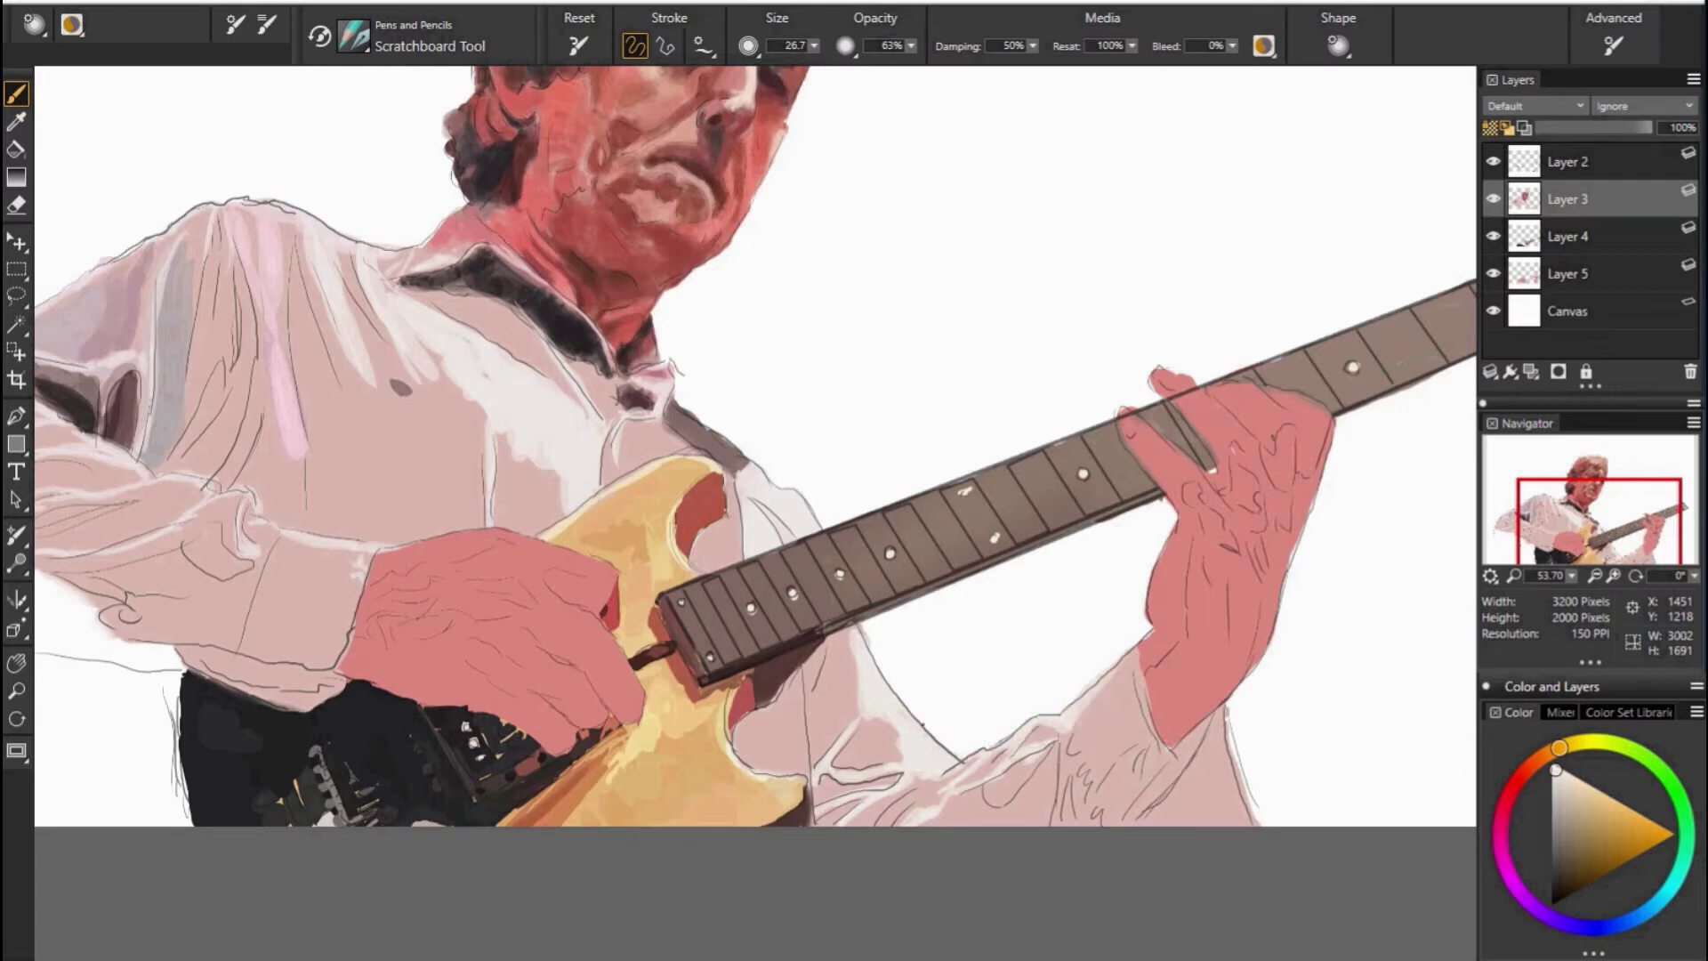
pyautogui.moveTo(852, 712)
pyautogui.mouseDown()
pyautogui.moveTo(838, 740)
pyautogui.moveTo(734, 762)
pyautogui.mouseUp()
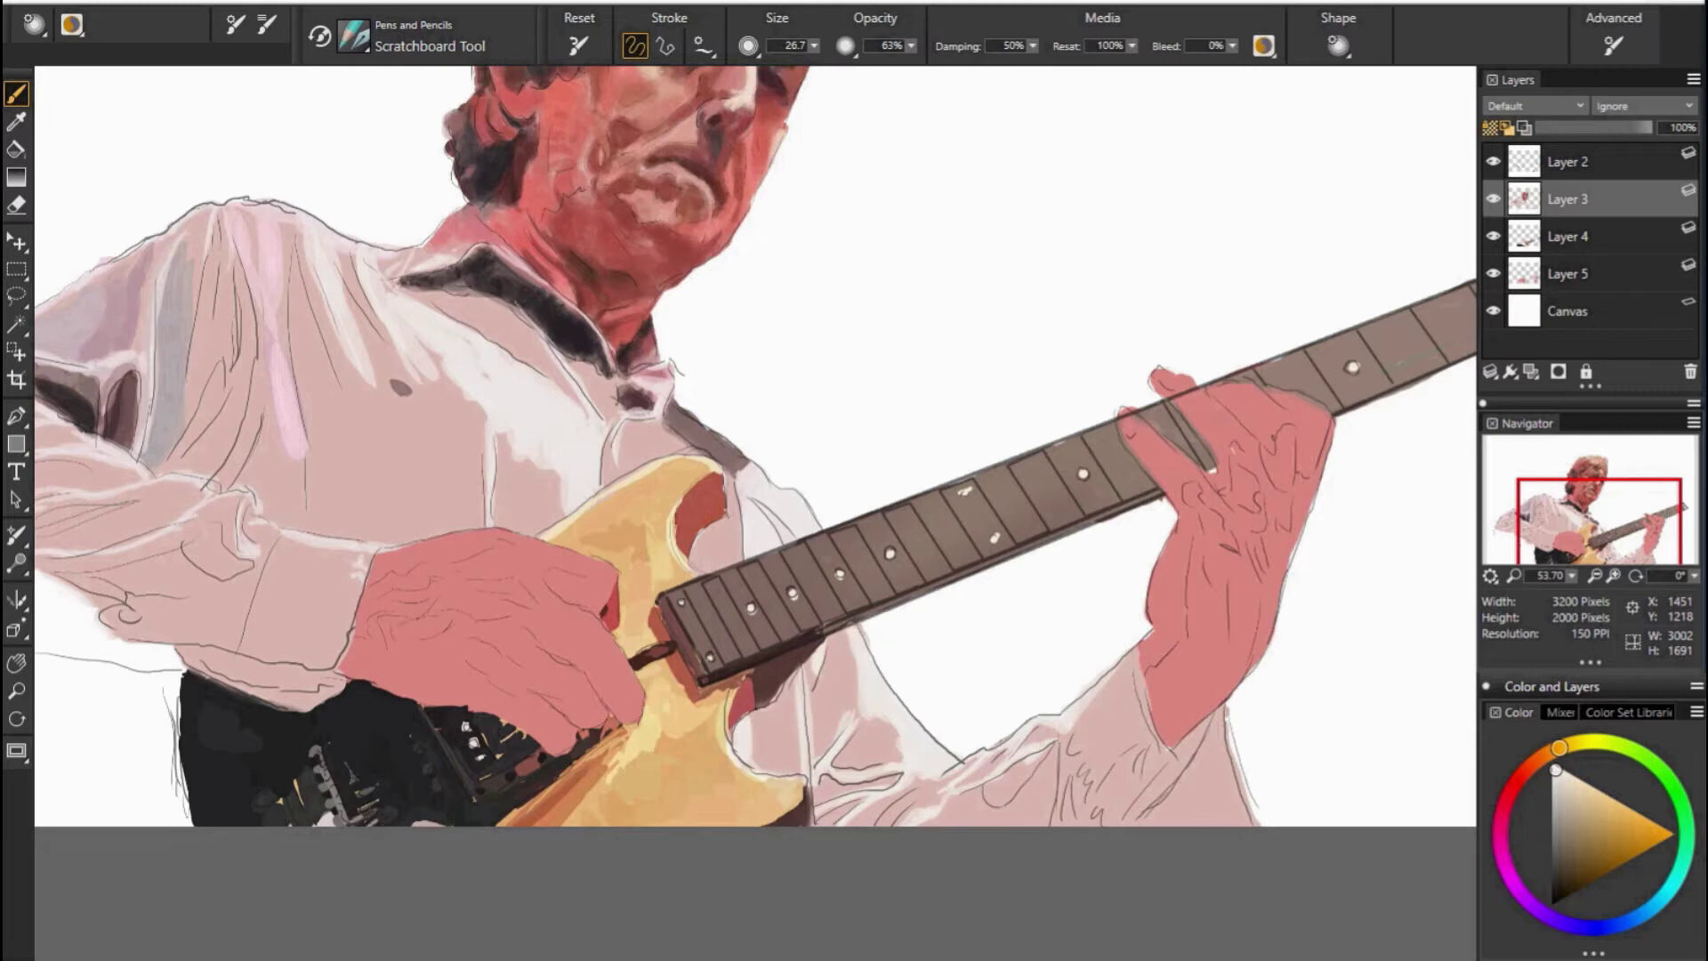
# Shade the right sleeve with dark red-brown strokes, then soften them with a lighter sleeve tone.
pyautogui.click(1535, 761)
pyautogui.click(1563, 867)
pyautogui.moveTo(1215, 712)
pyautogui.mouseDown()
pyautogui.moveTo(1170, 810)
pyautogui.moveTo(1196, 805)
pyautogui.moveTo(1169, 831)
pyautogui.moveTo(1147, 800)
pyautogui.mouseUp()
pyautogui.click(1603, 927)
pyautogui.click(1555, 887)
pyautogui.moveTo(1192, 747); pyautogui.dragTo(1119, 823)
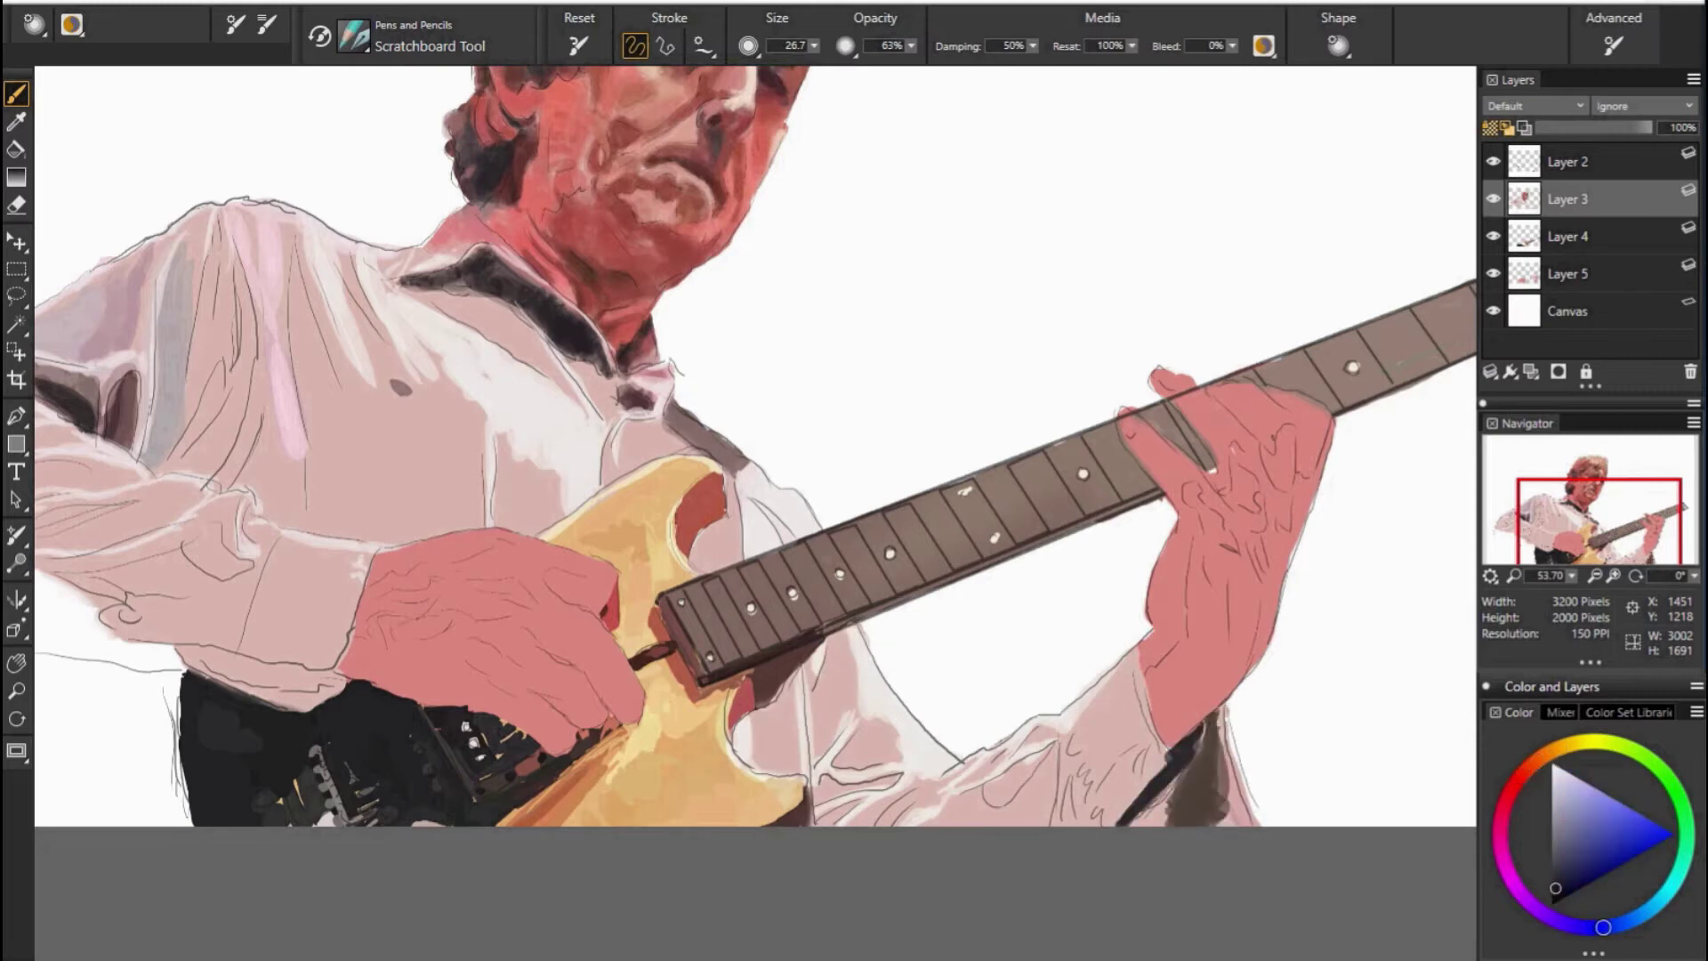
pyautogui.click(1594, 927)
pyautogui.click(1551, 888)
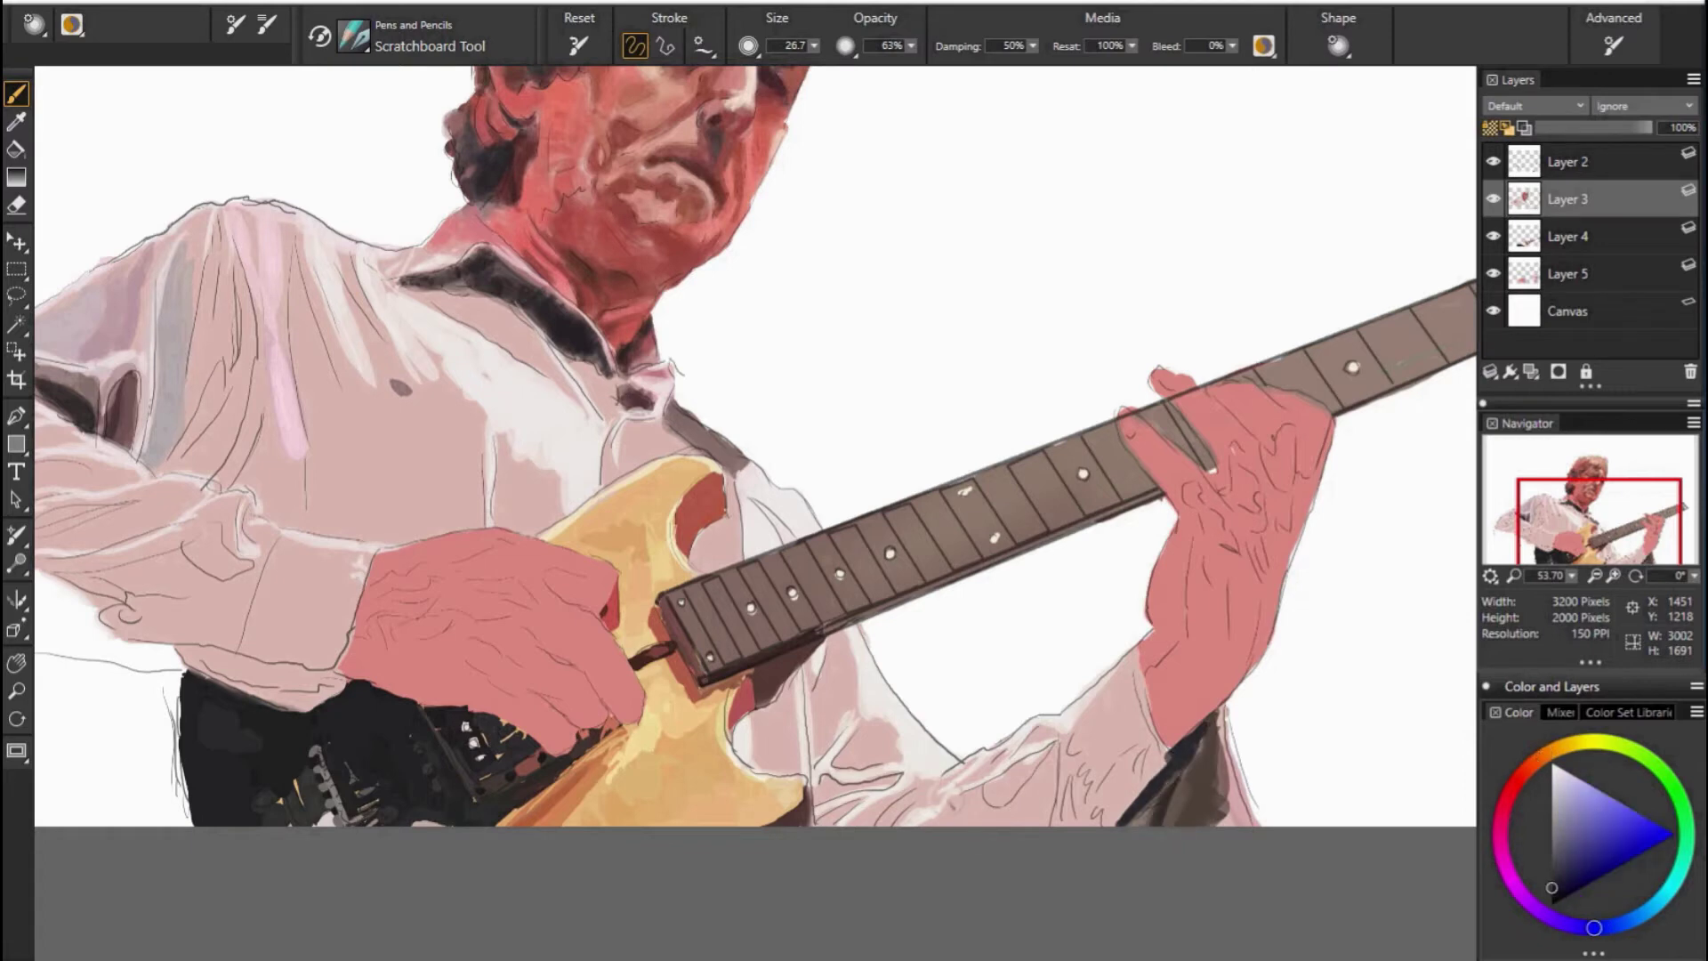
pyautogui.keyDown('alt'); pyautogui.click(1199, 766); pyautogui.keyUp('alt')
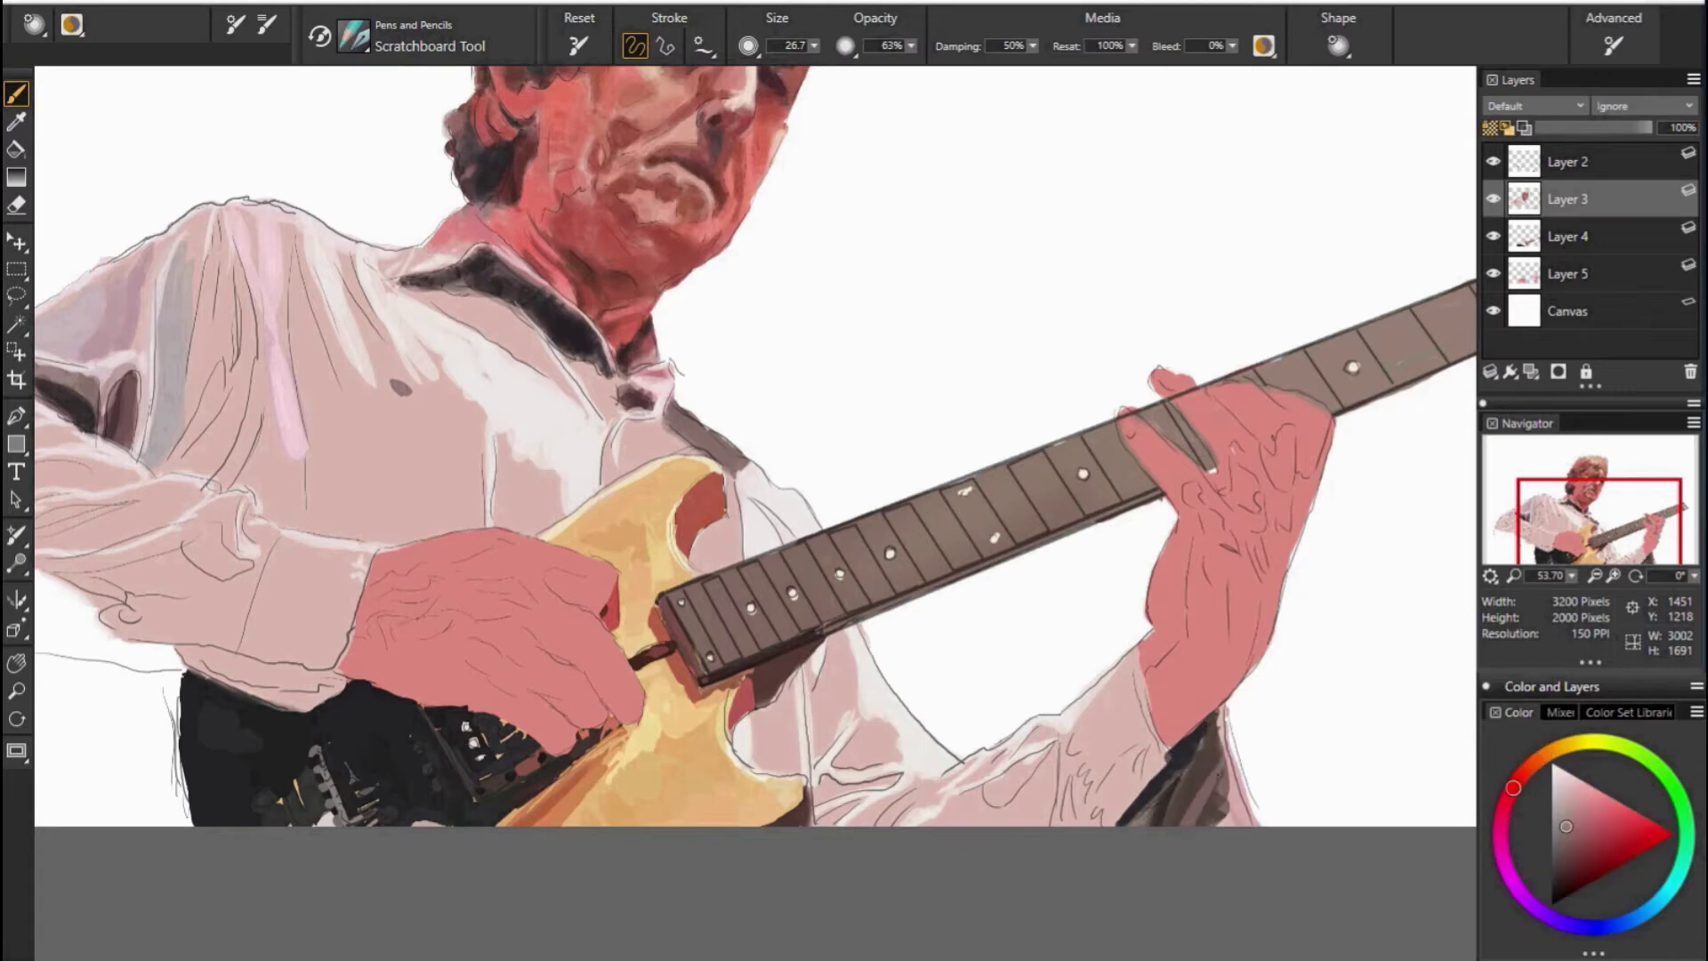
pyautogui.keyDown('alt'); pyautogui.click(1201, 801); pyautogui.keyUp('alt')
pyautogui.moveTo(1232, 783)
pyautogui.mouseDown()
pyautogui.moveTo(1196, 850)
pyautogui.moveTo(1249, 805)
pyautogui.mouseUp()
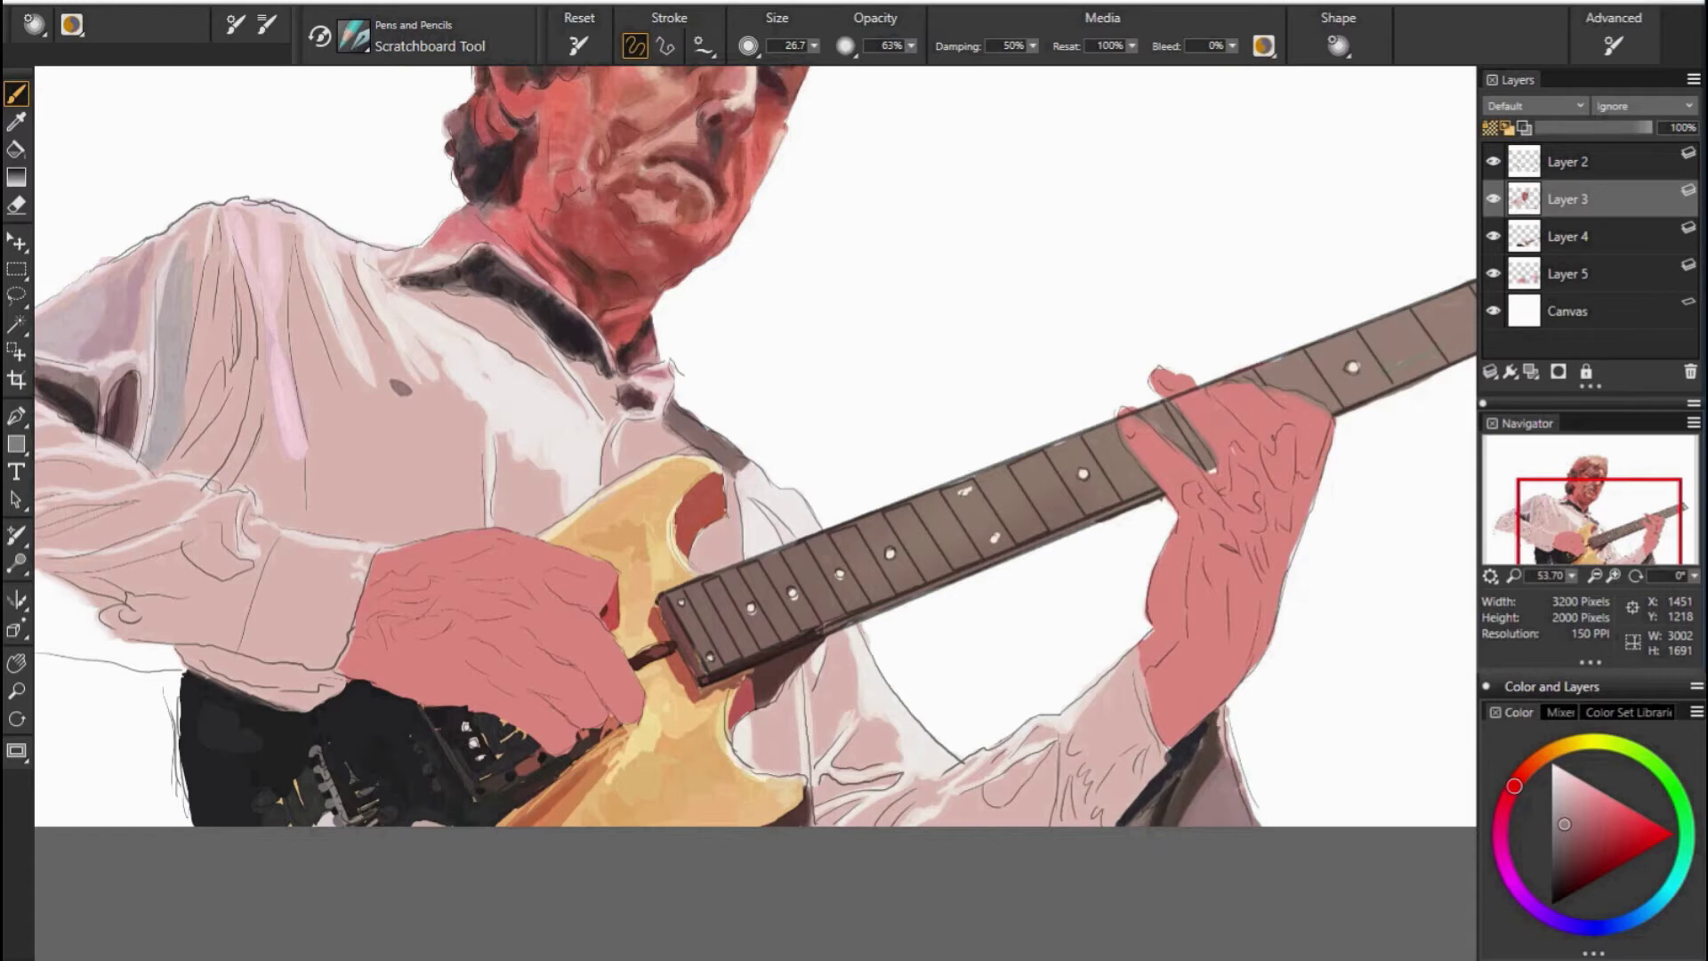
# Paint dark orange-red and brighter red strokes on the lower sleeve near the wrist.
pyautogui.keyDown('alt'); pyautogui.click(1183, 788); pyautogui.keyUp('alt')
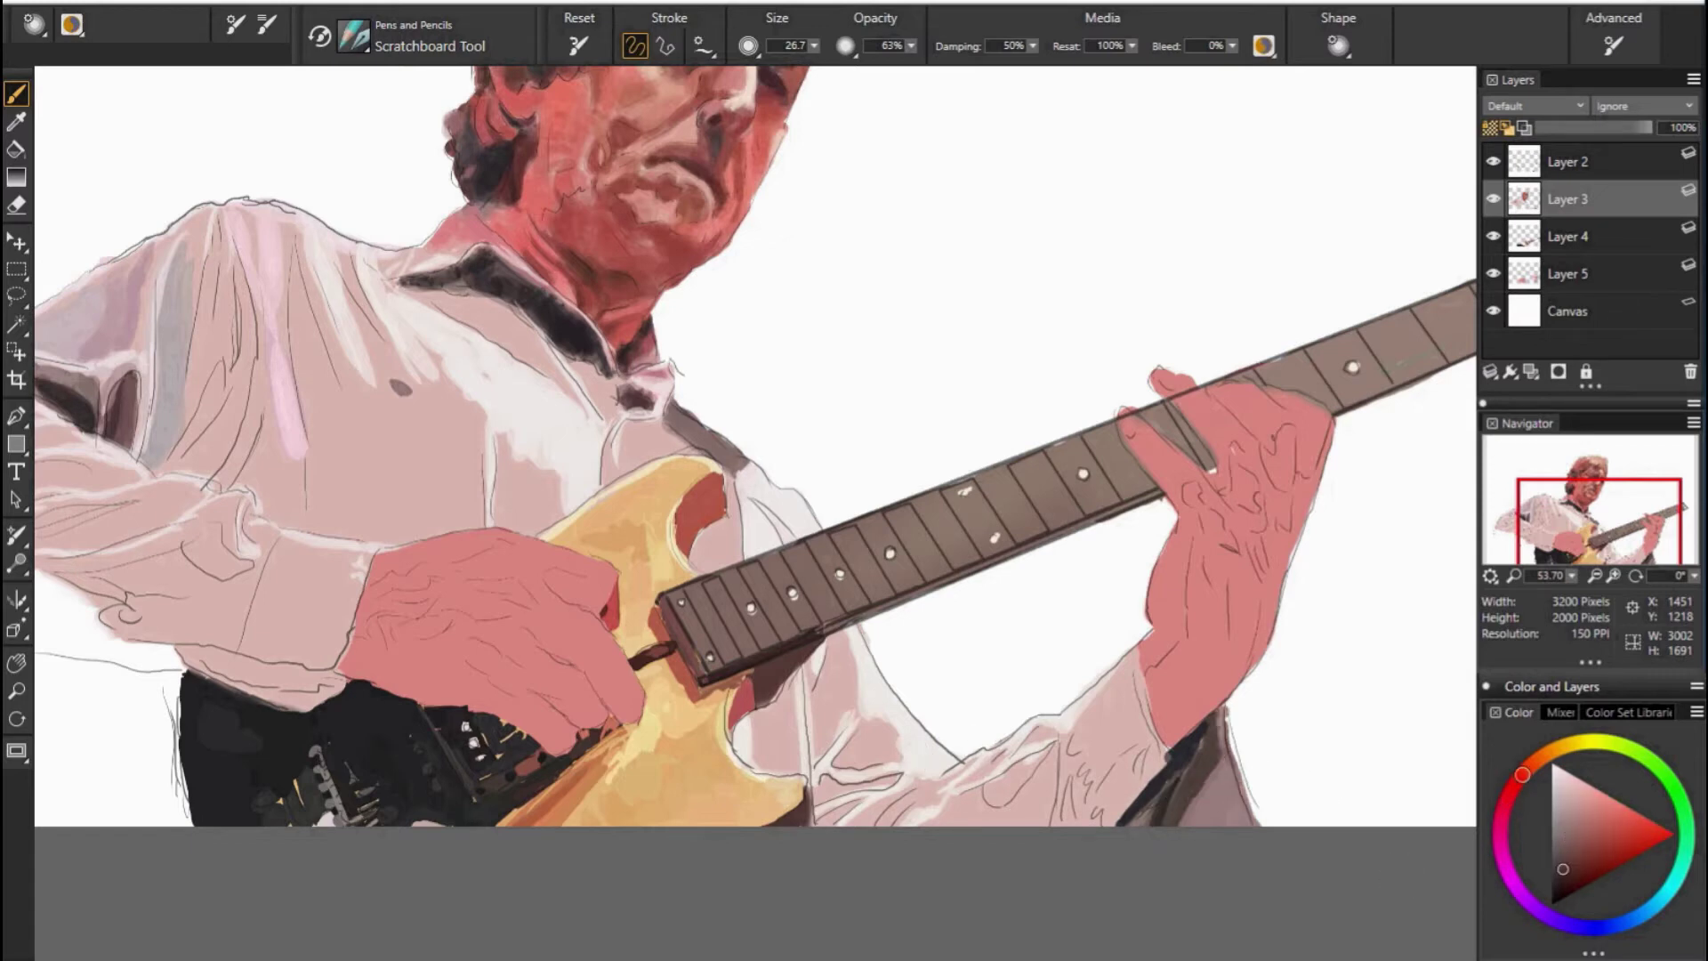
pyautogui.keyDown('alt'); pyautogui.click(1111, 760); pyautogui.keyUp('alt')
pyautogui.moveTo(1148, 751); pyautogui.dragTo(1094, 823)
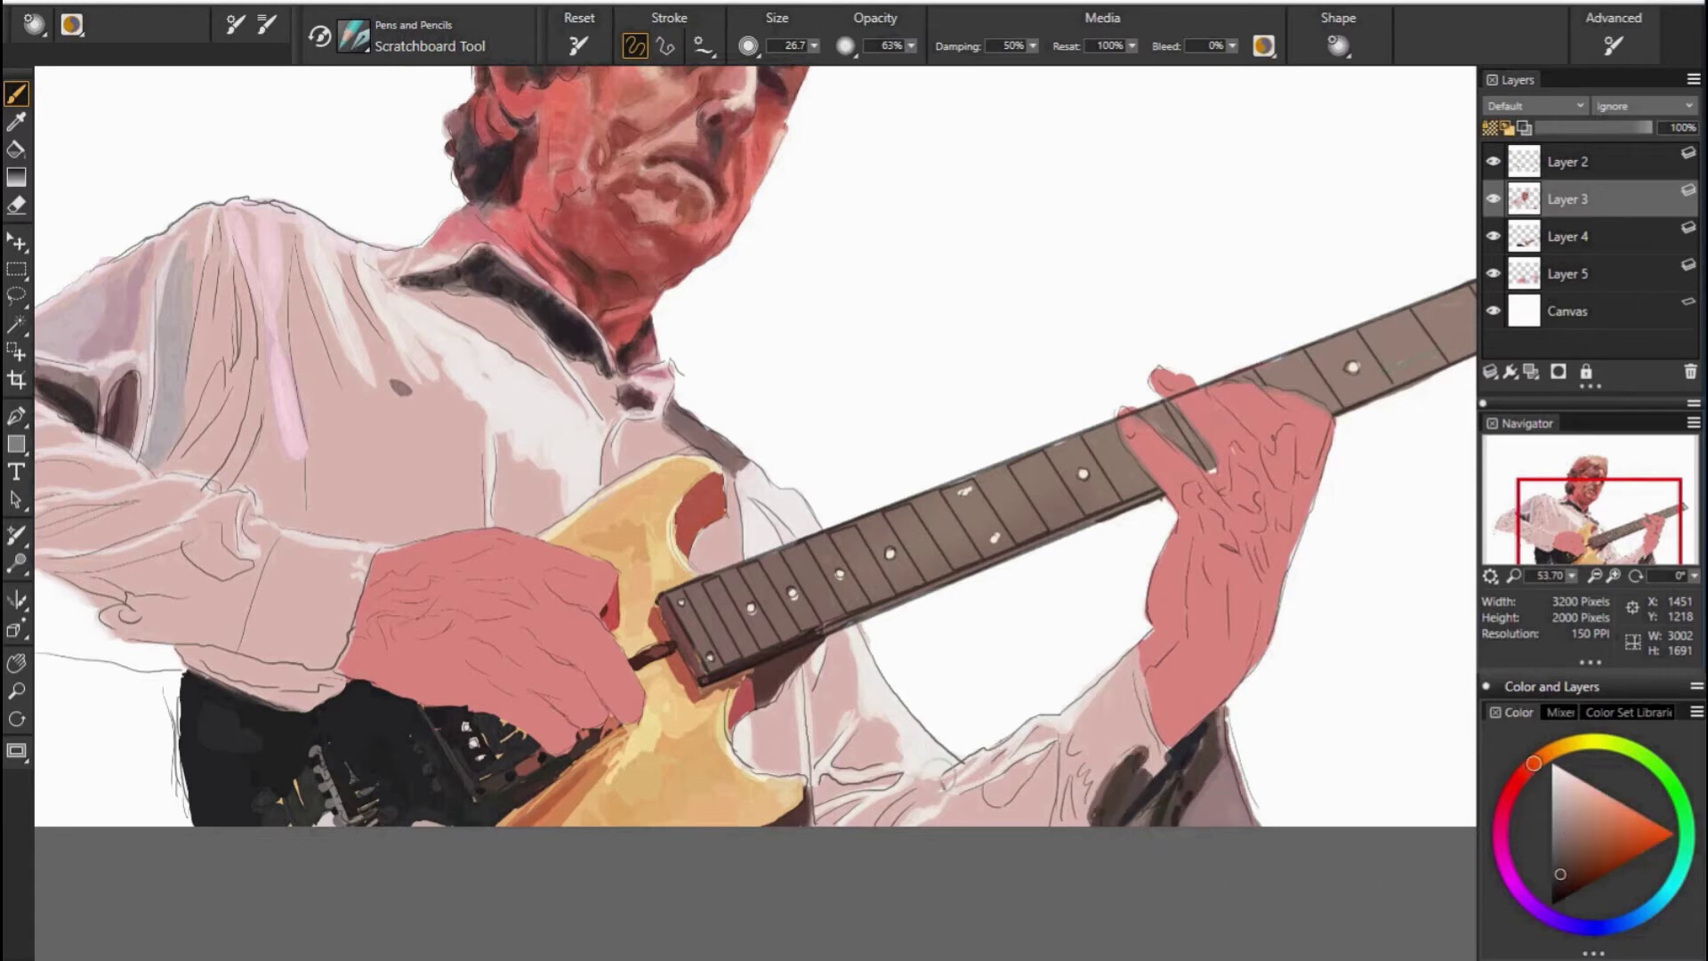
pyautogui.moveTo(1123, 760); pyautogui.dragTo(1055, 849)
pyautogui.keyDown('alt'); pyautogui.click(1157, 658); pyautogui.keyUp('alt')
pyautogui.moveTo(1076, 769); pyautogui.dragTo(1054, 814)
pyautogui.moveTo(1122, 754); pyautogui.dragTo(1086, 787)
pyautogui.moveTo(1127, 724); pyautogui.dragTo(1080, 779)
pyautogui.moveTo(1129, 671)
pyautogui.mouseDown()
pyautogui.moveTo(1072, 752)
pyautogui.moveTo(1170, 742)
pyautogui.mouseUp()
pyautogui.keyDown('alt'); pyautogui.click(1247, 796); pyautogui.keyUp('alt')
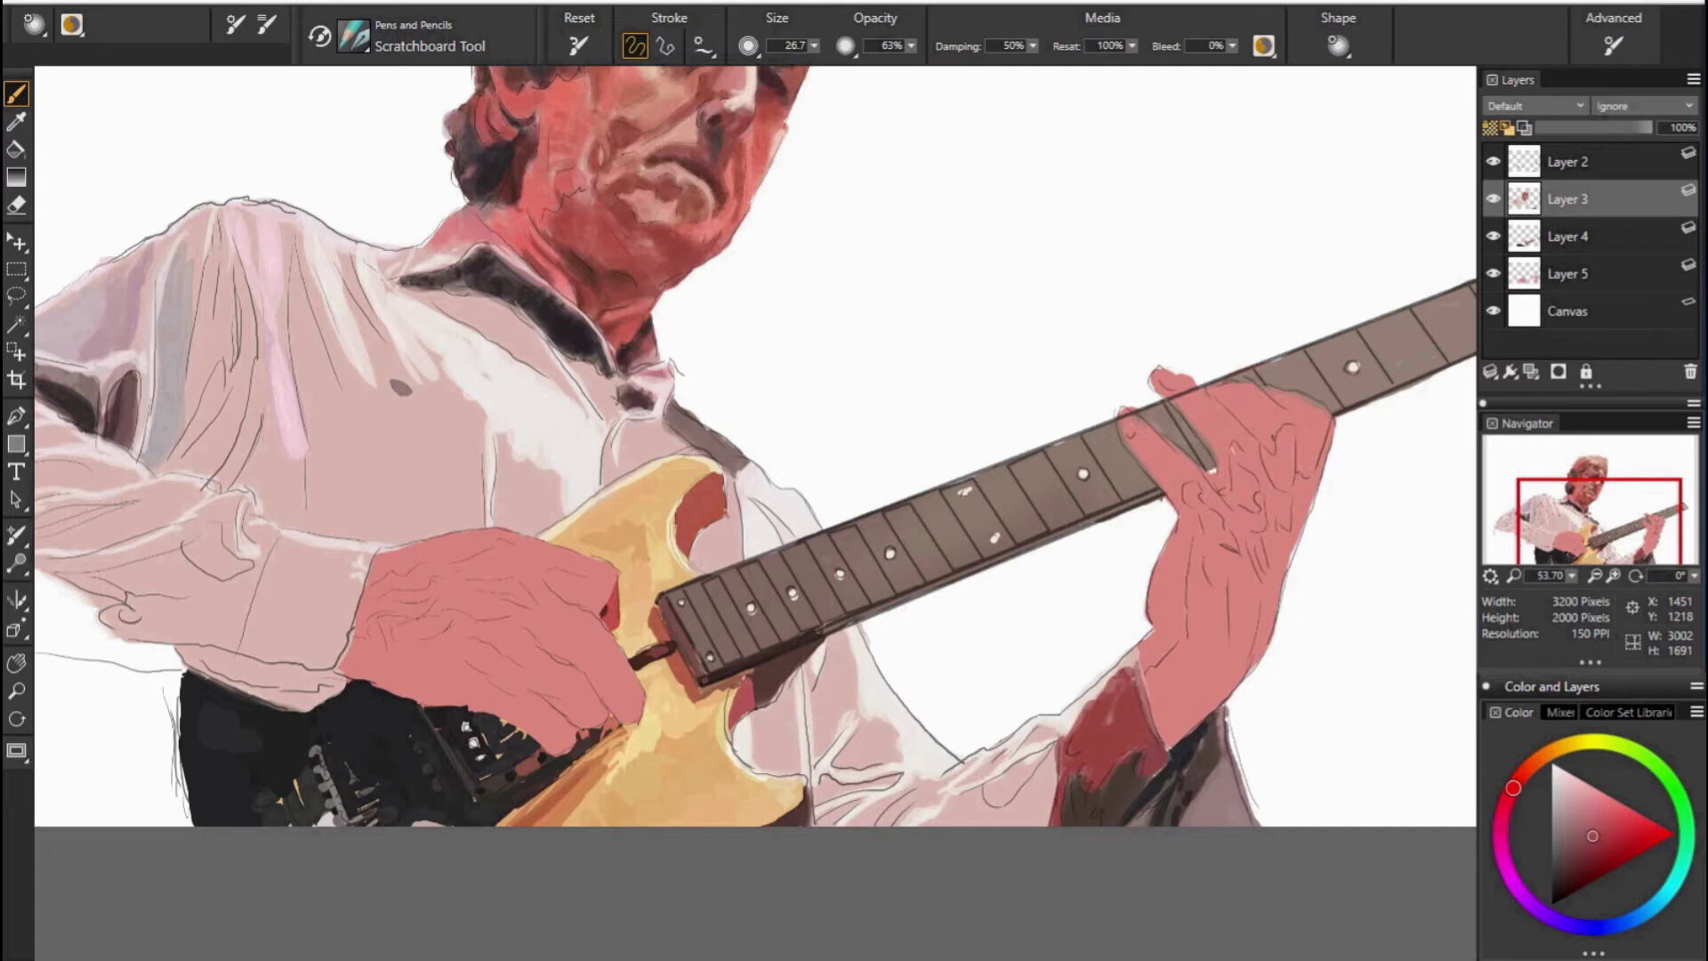
pyautogui.moveTo(1122, 665); pyautogui.dragTo(1065, 746)
# Sample a range of reds, pinks and orange-browns from the right sleeve.
pyautogui.keyDown('alt'); pyautogui.click(1131, 698); pyautogui.keyUp('alt')
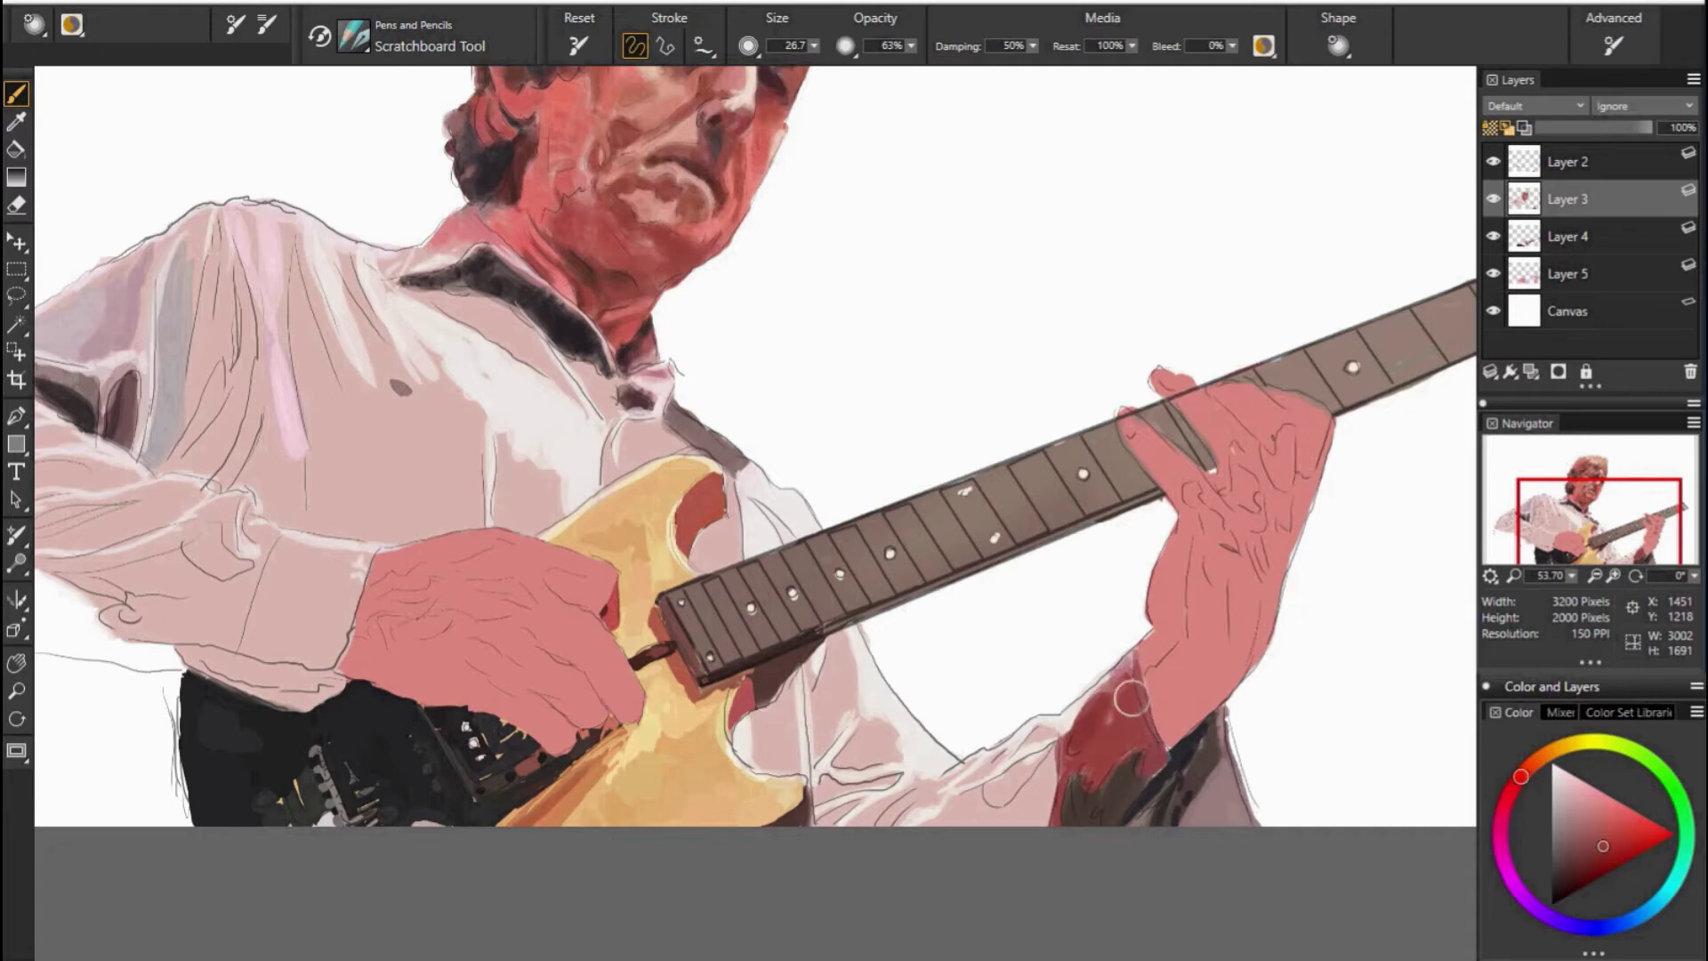
pyautogui.keyDown('alt'); pyautogui.click(1124, 678); pyautogui.keyUp('alt')
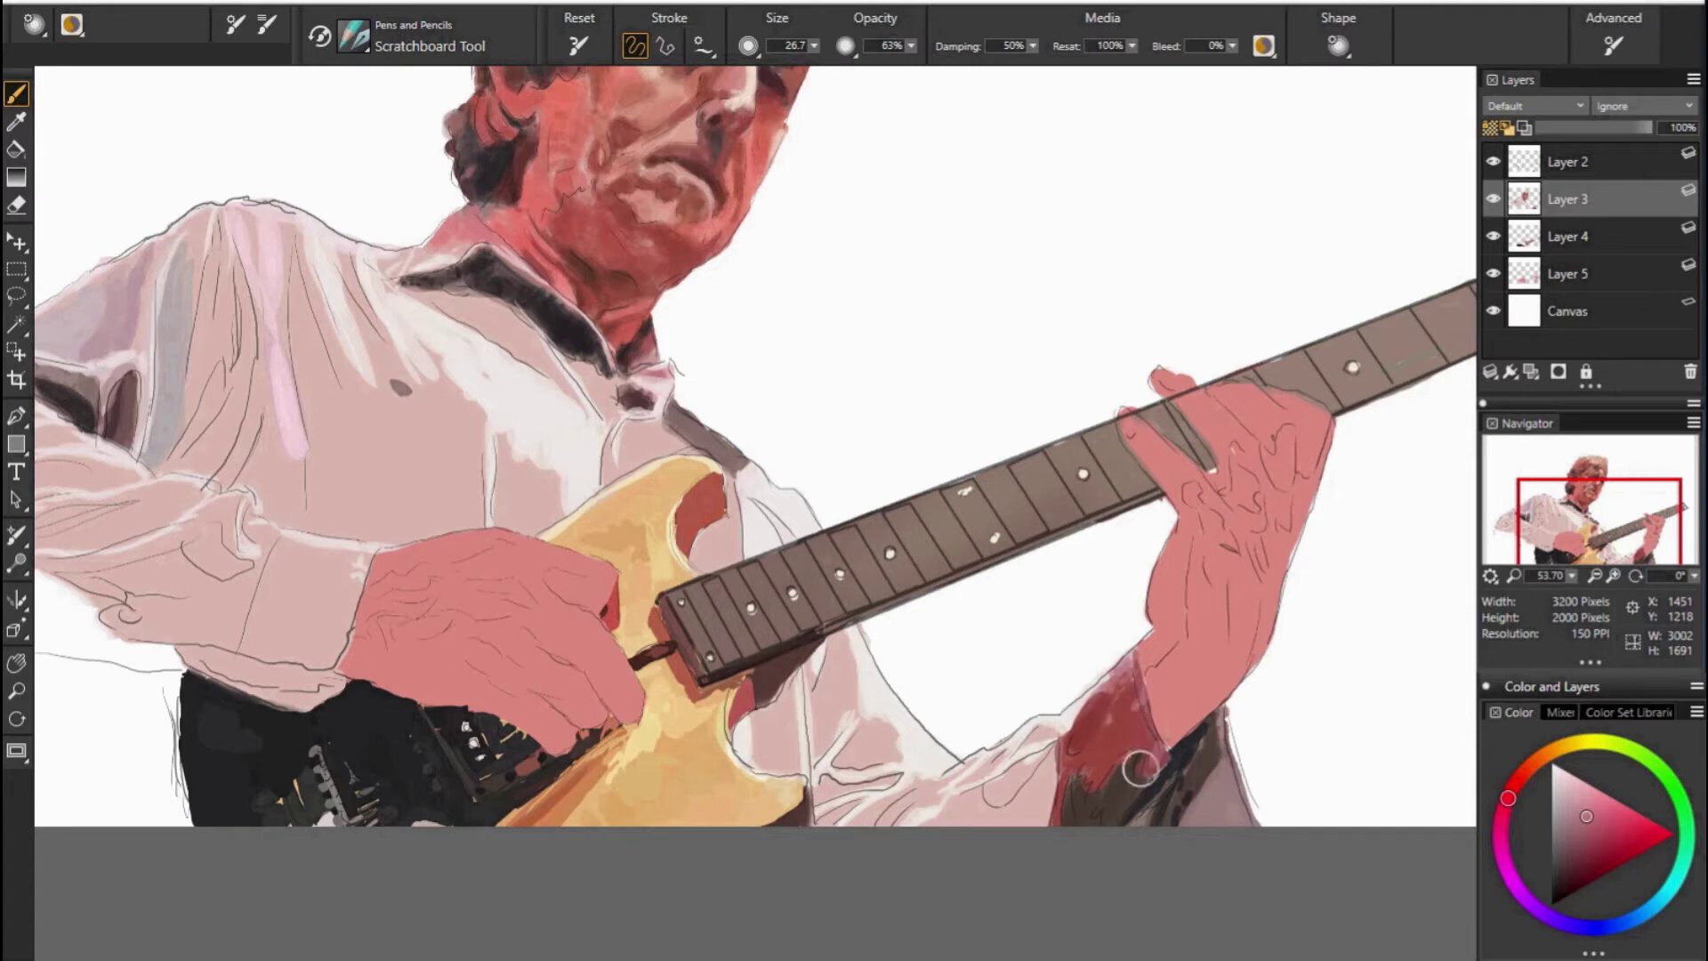
pyautogui.keyDown('alt'); pyautogui.click(1107, 822); pyautogui.keyUp('alt')
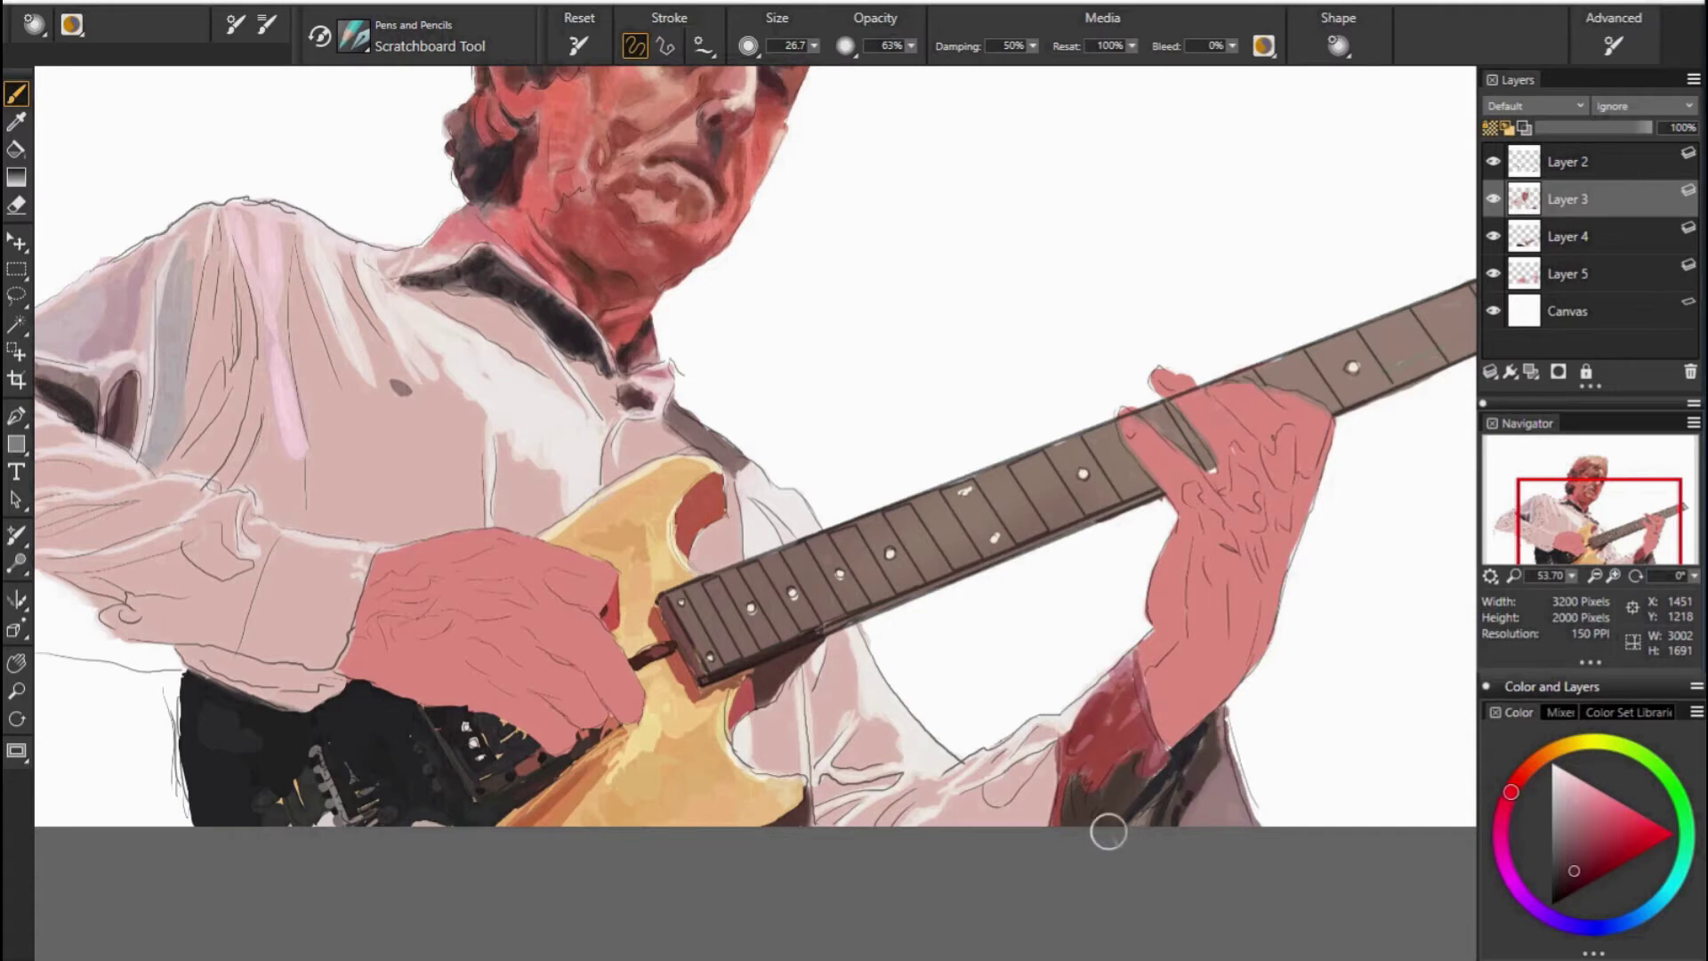
pyautogui.keyDown('alt'); pyautogui.click(1067, 800); pyautogui.keyUp('alt')
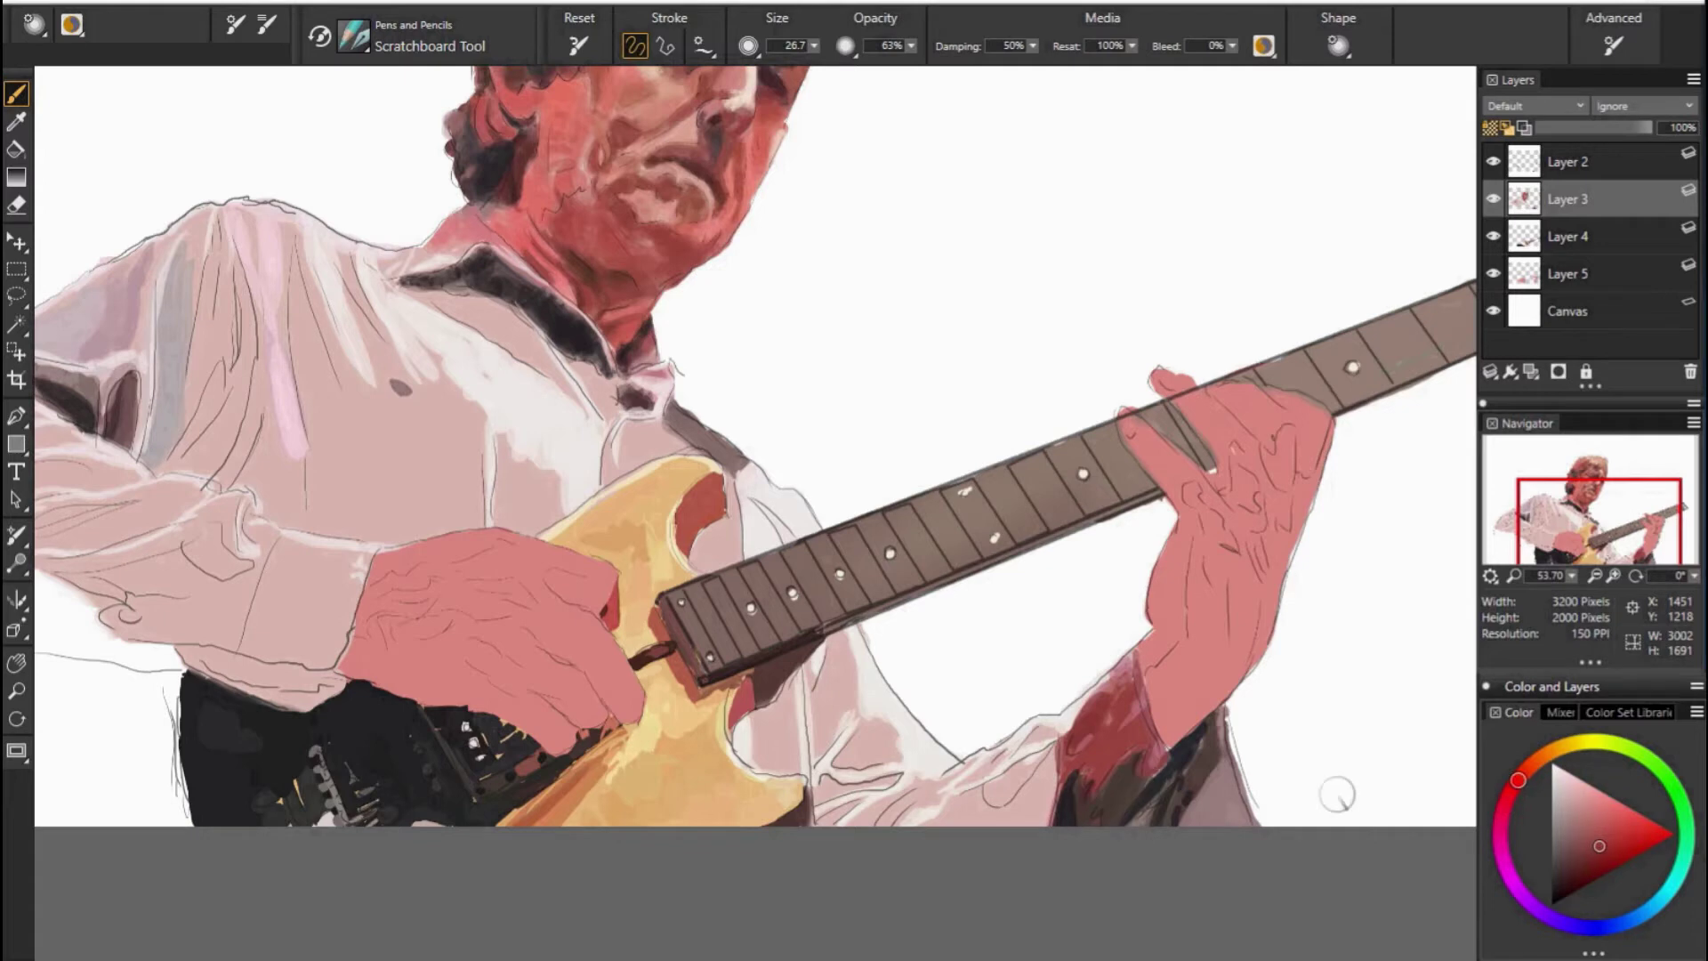
pyautogui.keyDown('alt'); pyautogui.click(1156, 792); pyautogui.keyUp('alt')
pyautogui.keyDown('alt'); pyautogui.click(1127, 797); pyautogui.keyUp('alt')
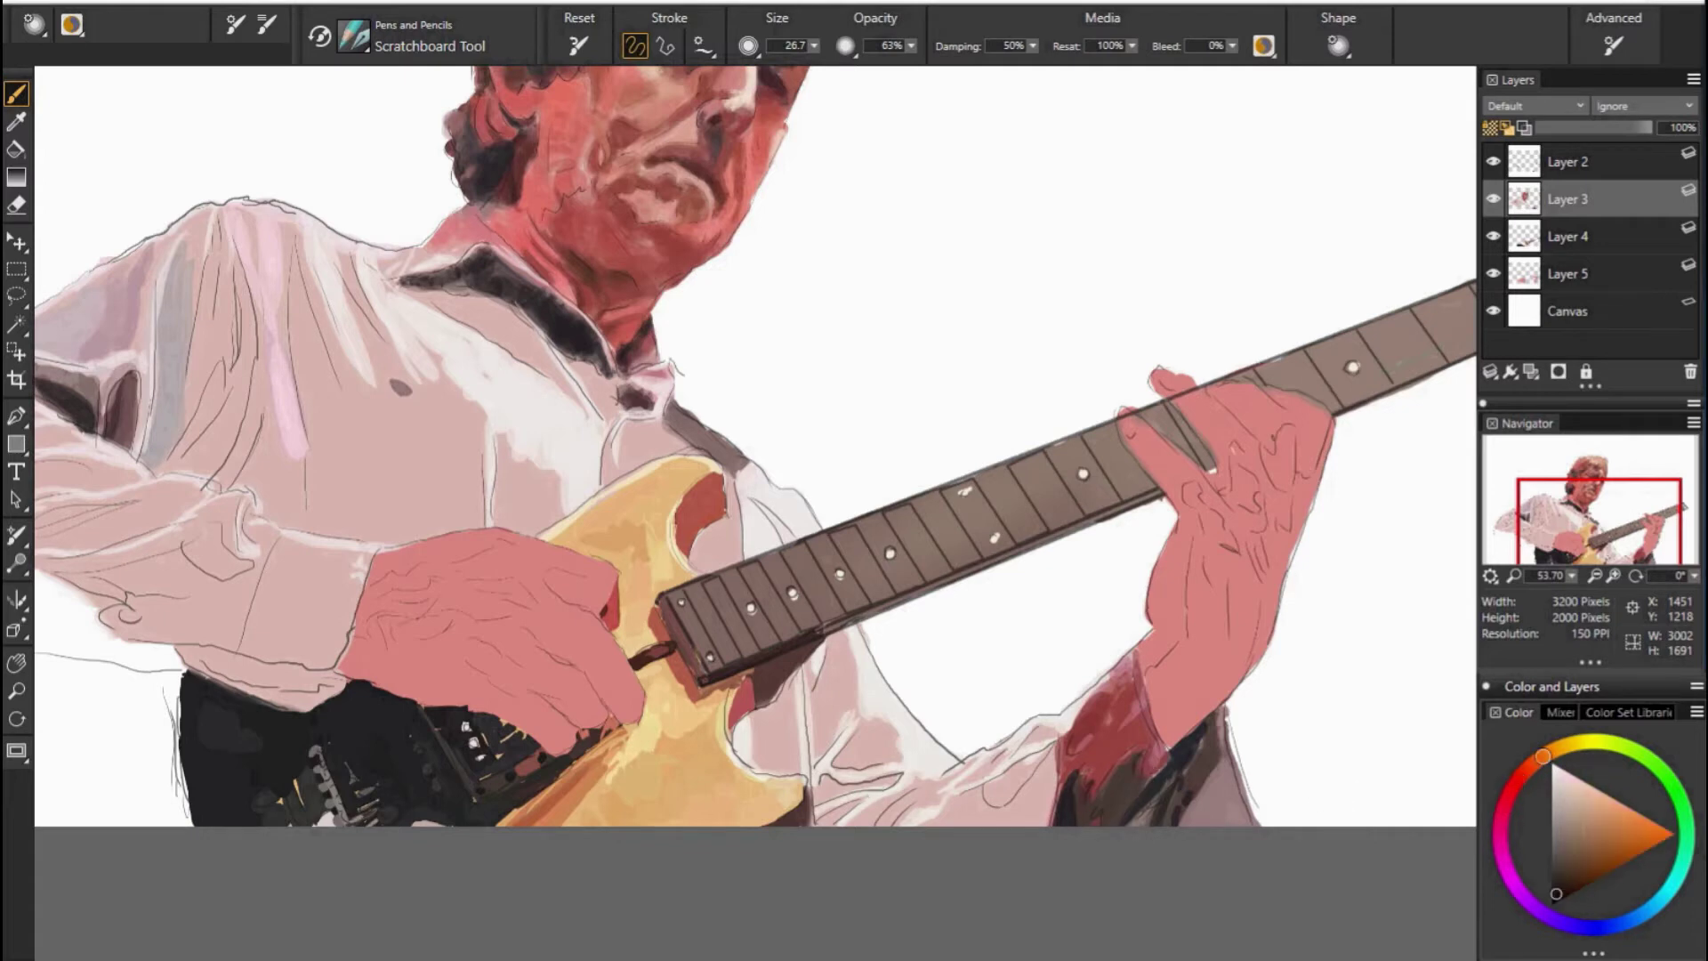
pyautogui.keyDown('alt'); pyautogui.click(1140, 822); pyautogui.keyUp('alt')
pyautogui.keyDown('alt'); pyautogui.click(1177, 721); pyautogui.keyUp('alt')
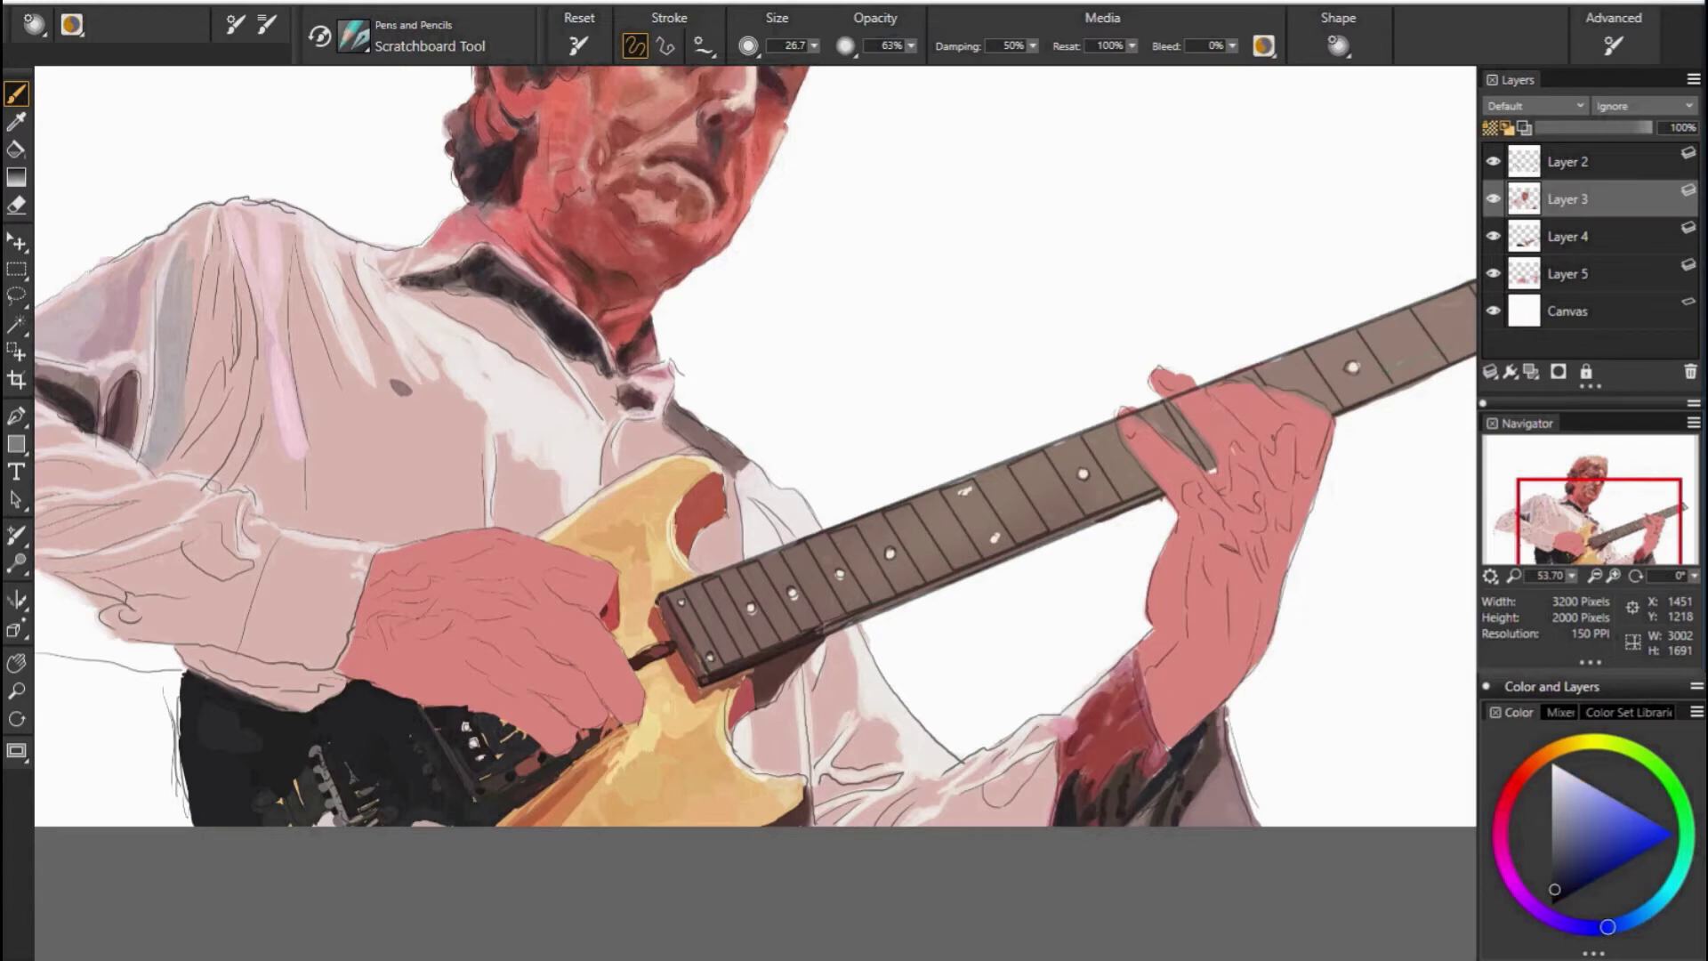
pyautogui.keyDown('alt'); pyautogui.click(1042, 765); pyautogui.keyUp('alt')
pyautogui.keyDown('alt'); pyautogui.click(1030, 816); pyautogui.keyUp('alt')
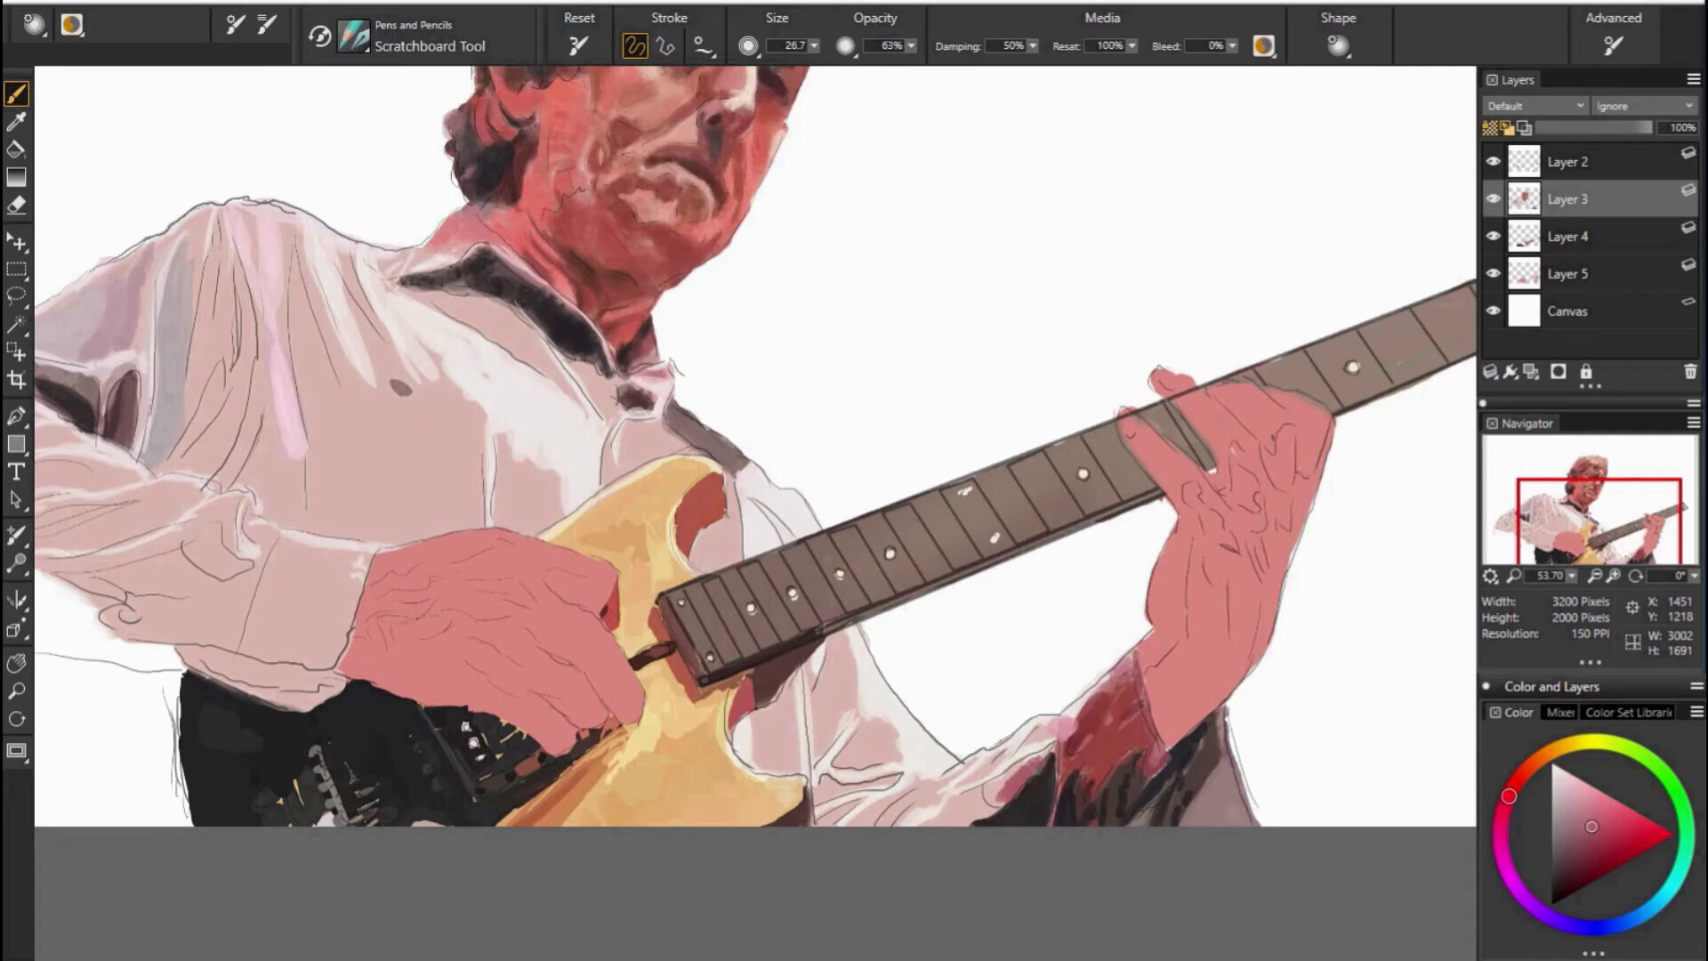
pyautogui.keyDown('alt'); pyautogui.click(943, 812); pyautogui.keyUp('alt')
pyautogui.keyDown('alt'); pyautogui.click(1042, 752); pyautogui.keyUp('alt')
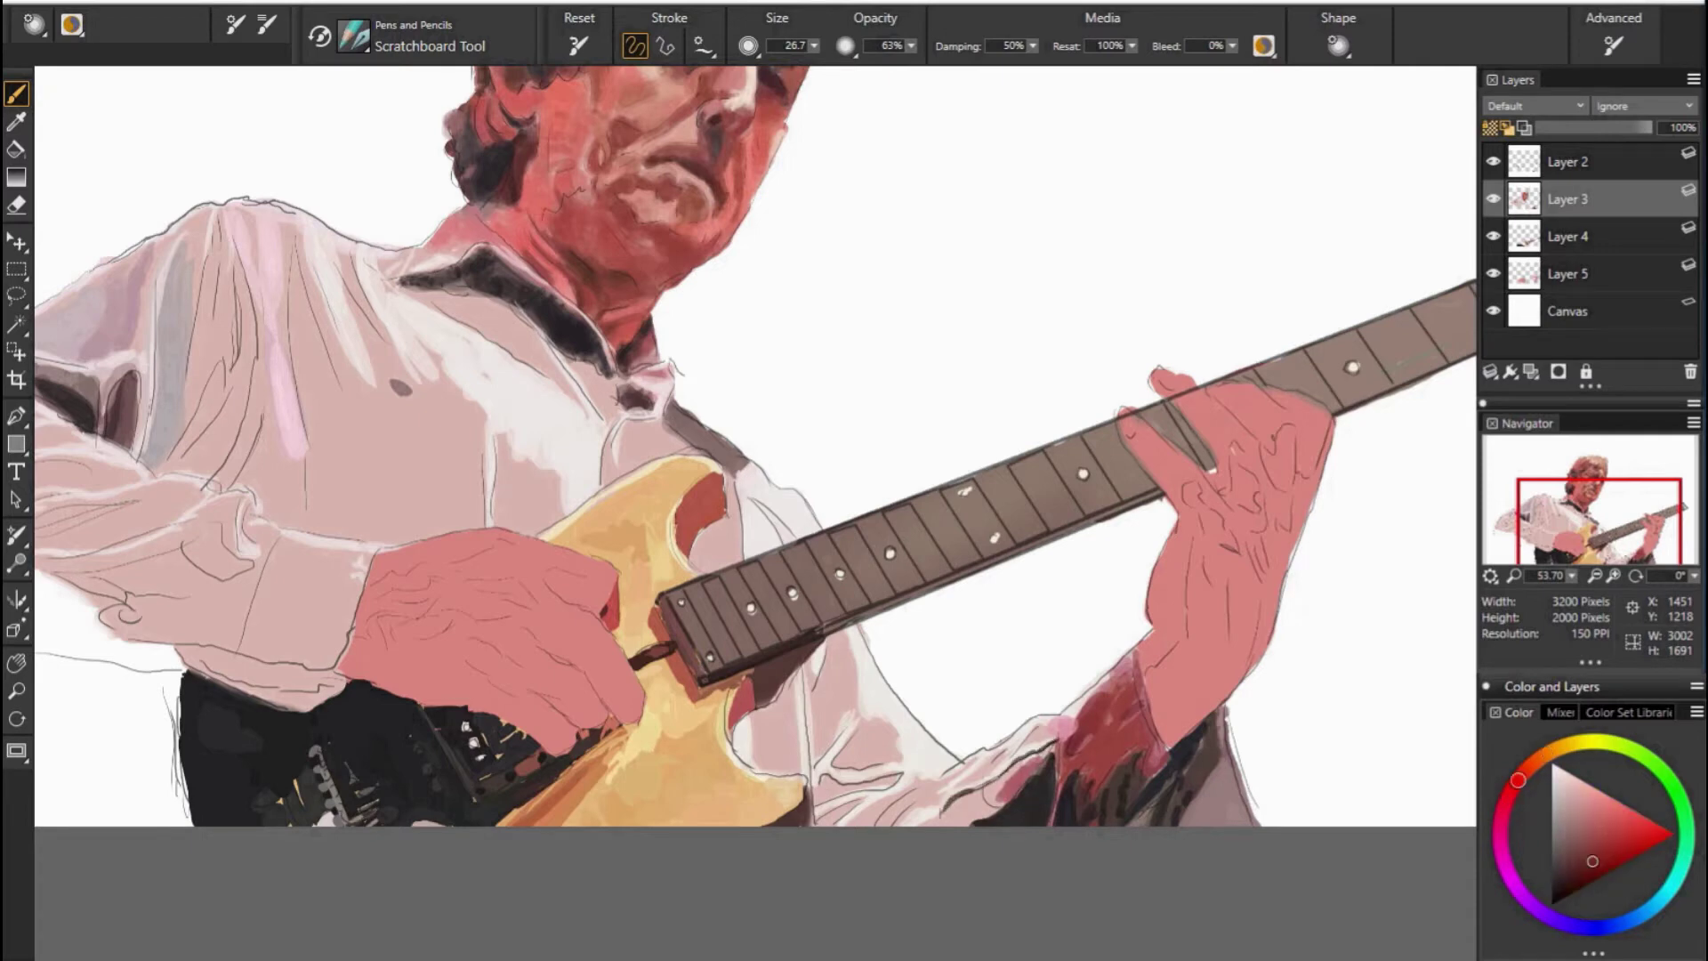
pyautogui.keyDown('alt'); pyautogui.click(971, 807); pyautogui.keyUp('alt')
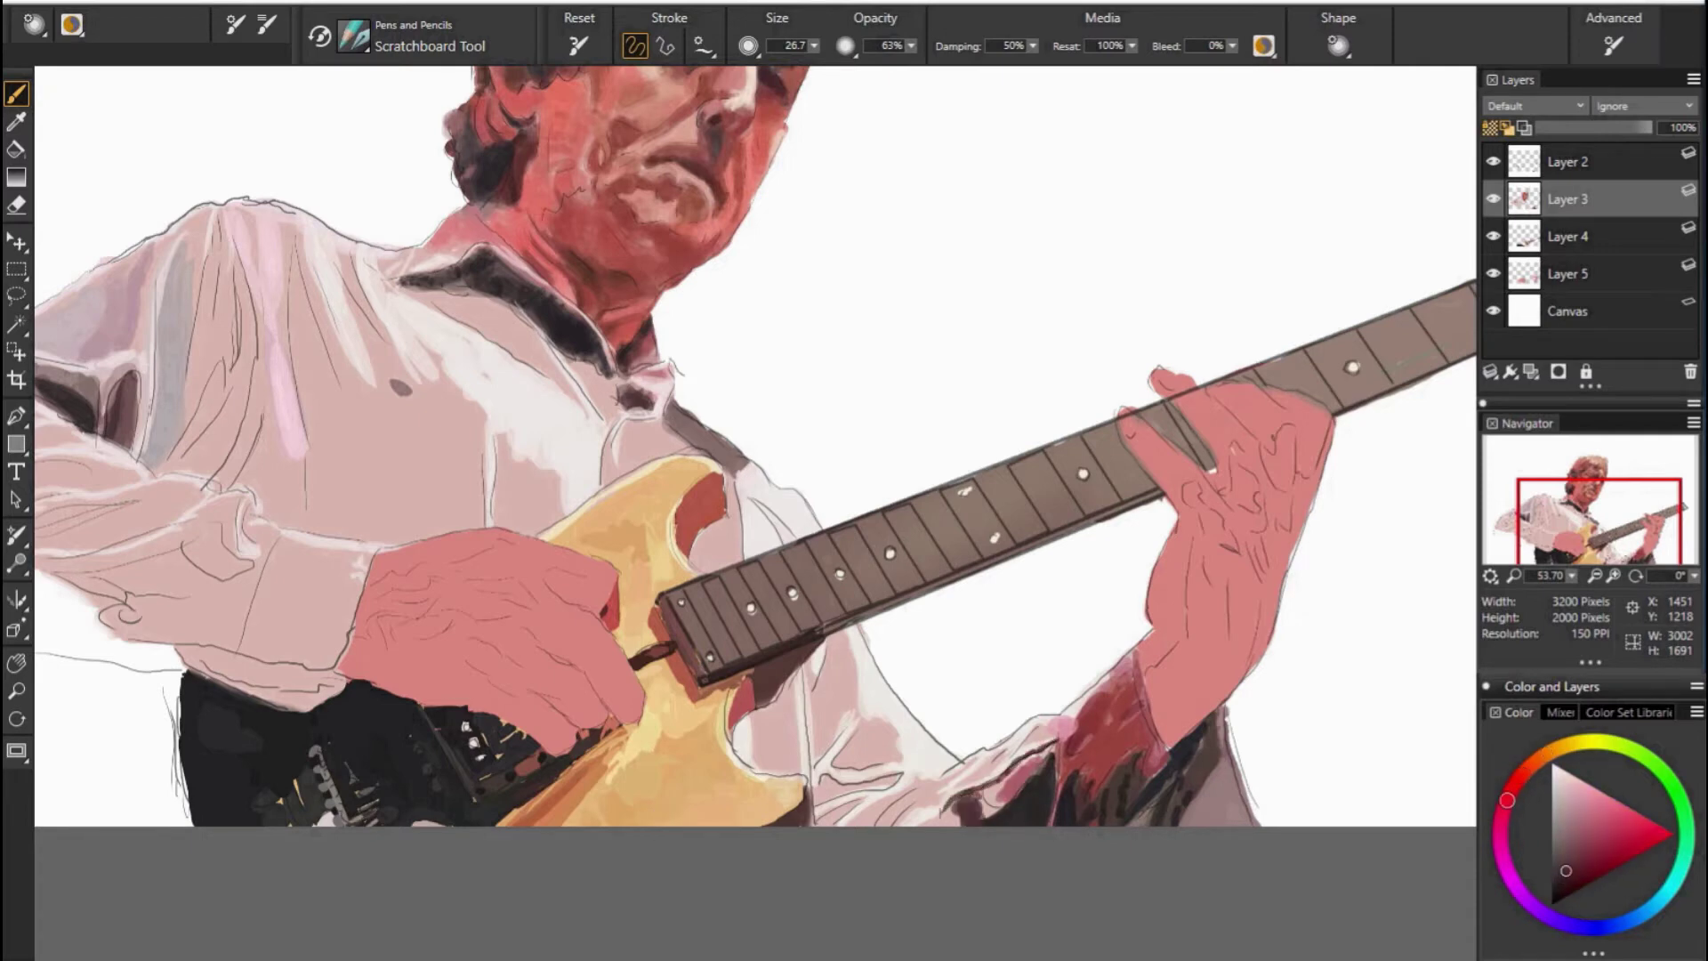
pyautogui.keyDown('alt'); pyautogui.click(993, 812); pyautogui.keyUp('alt')
pyautogui.keyDown('alt'); pyautogui.click(946, 842); pyautogui.keyUp('alt')
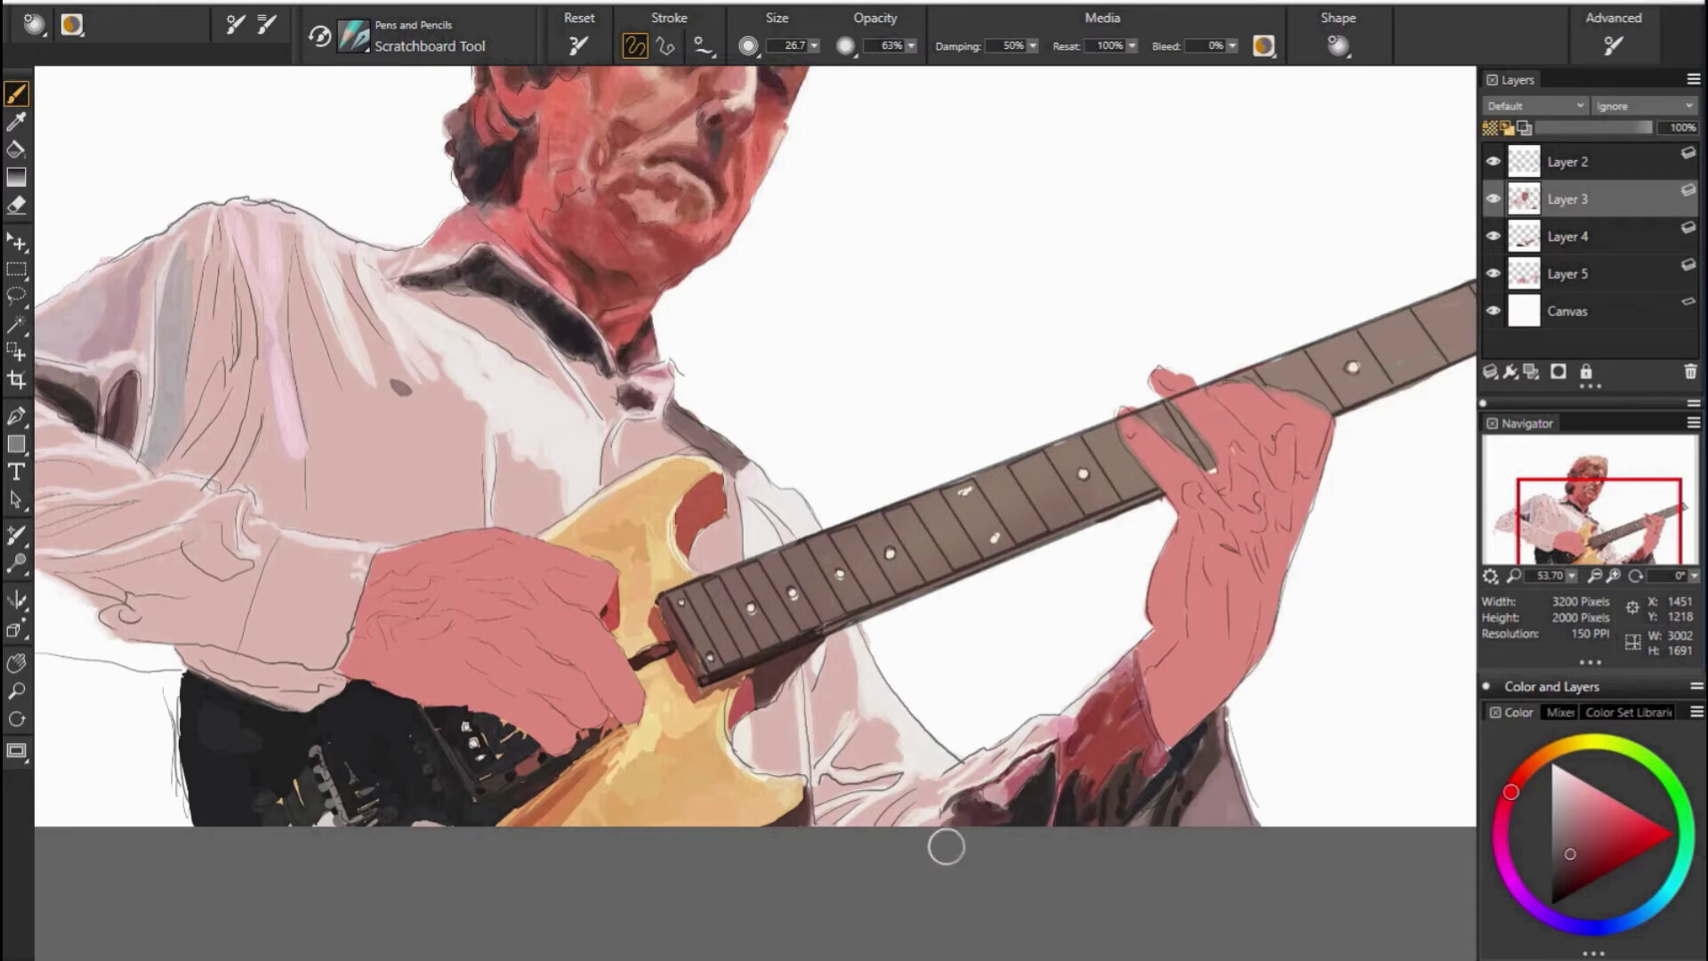
pyautogui.keyDown('alt'); pyautogui.click(948, 787); pyautogui.keyUp('alt')
pyautogui.keyDown('alt'); pyautogui.click(1109, 792); pyautogui.keyUp('alt')
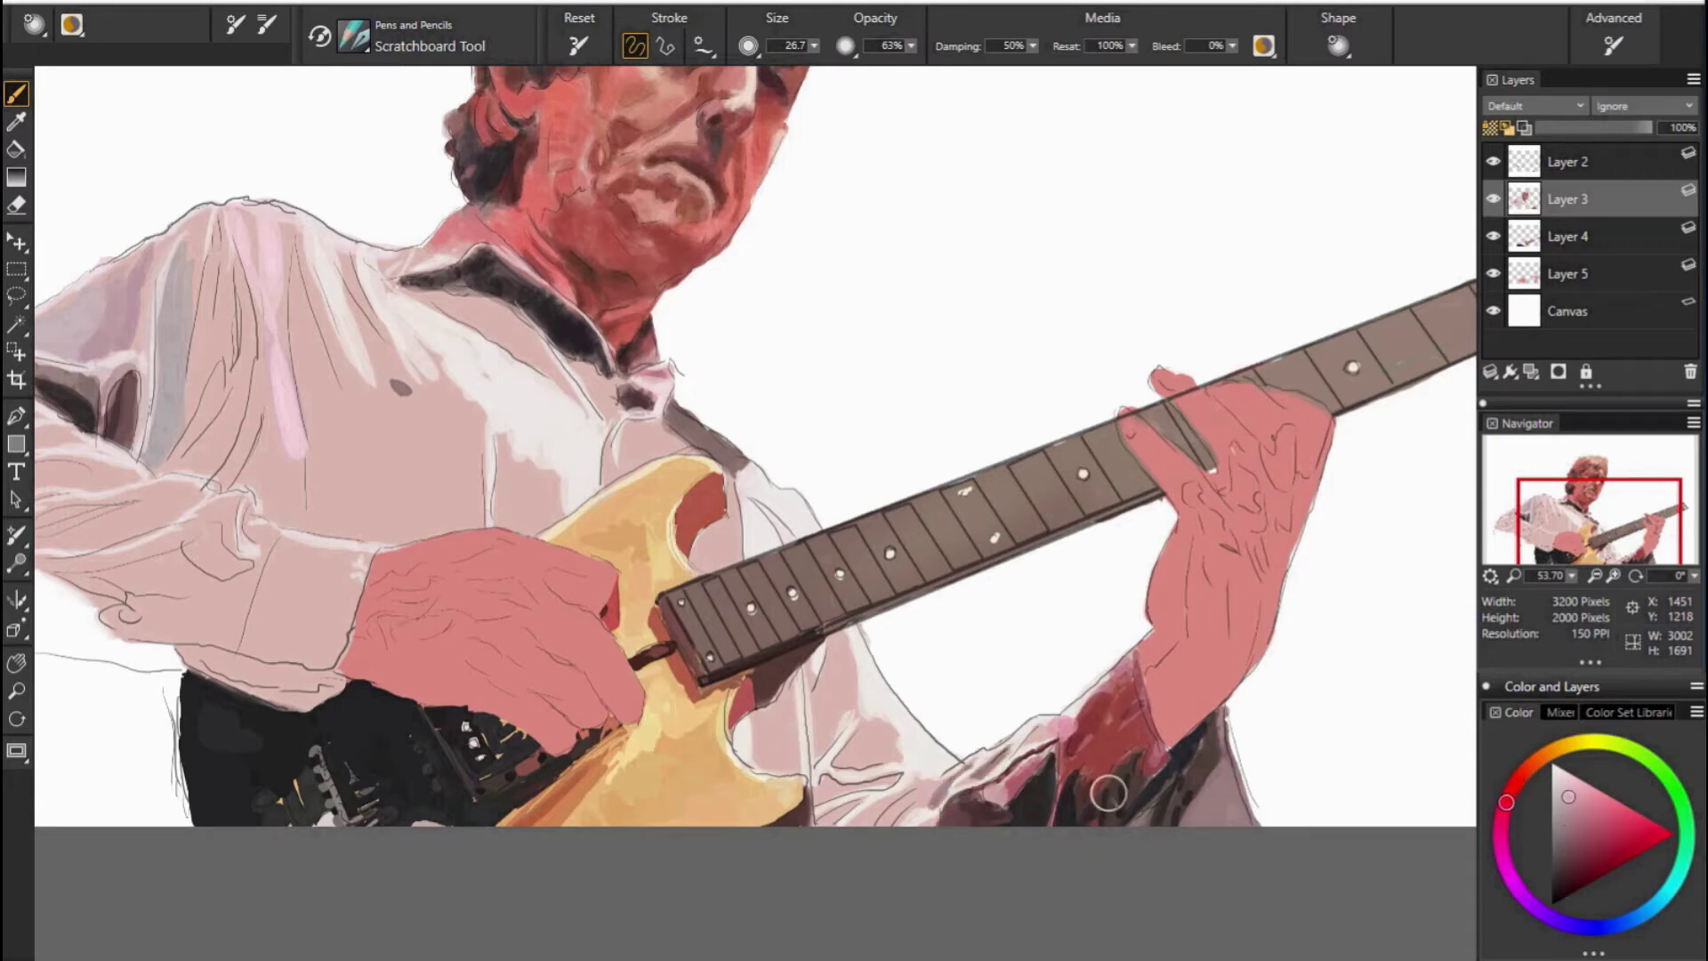
pyautogui.keyDown('alt'); pyautogui.click(1183, 761); pyautogui.keyUp('alt')
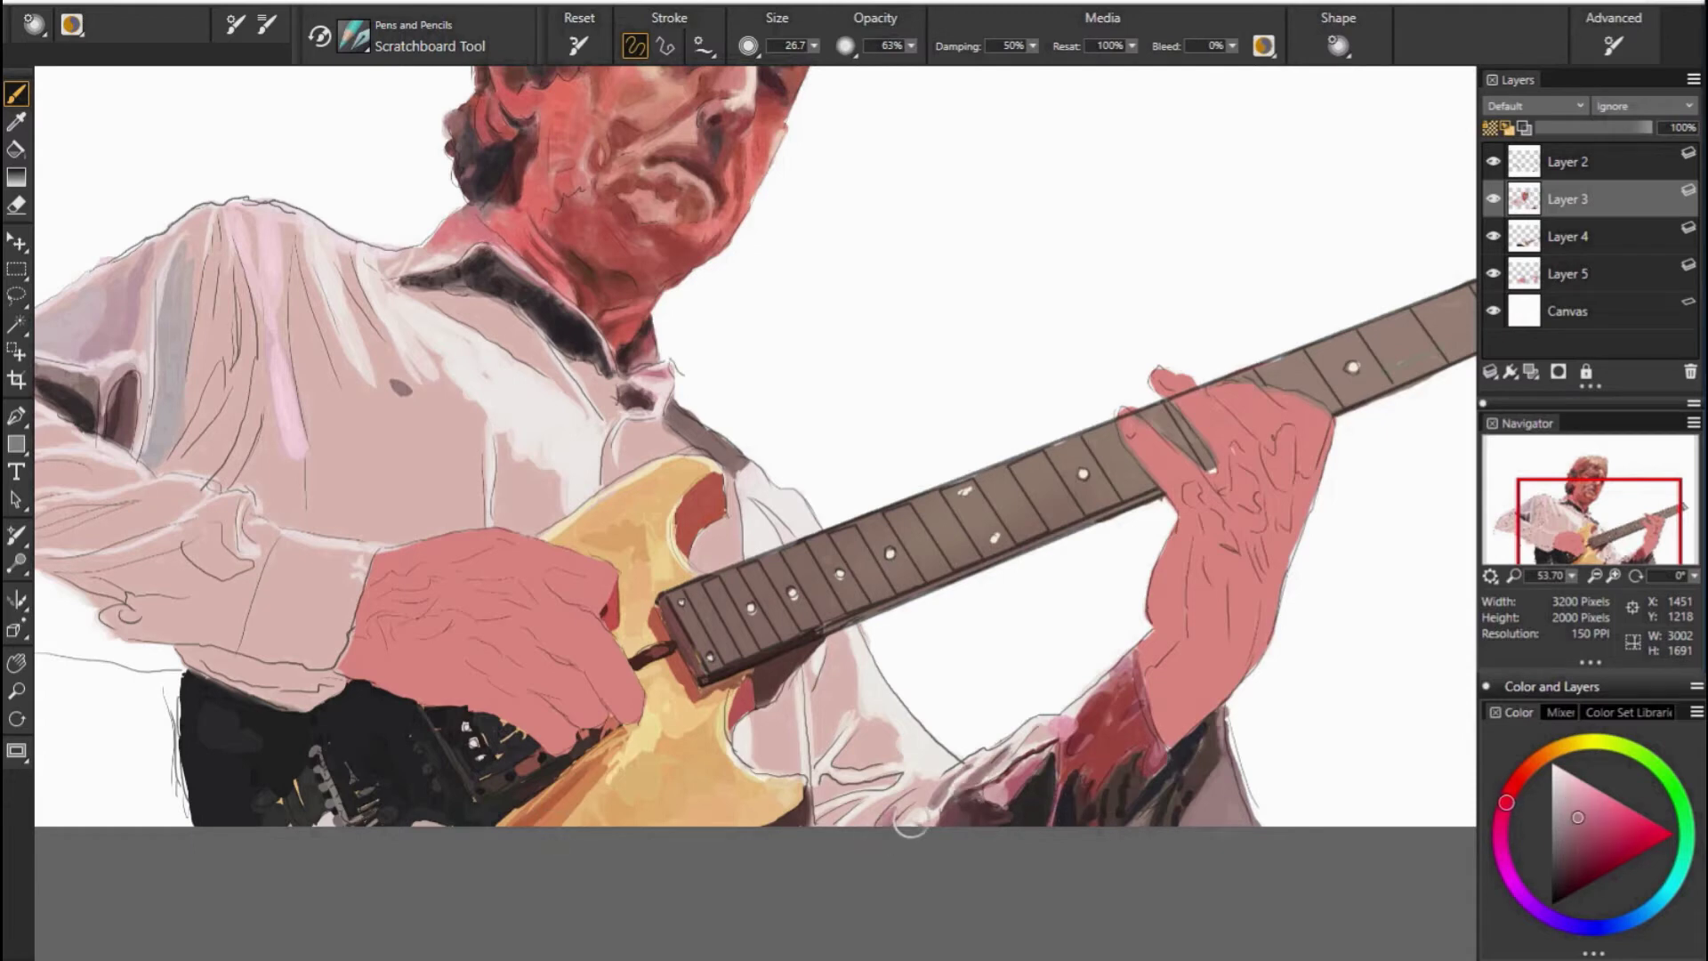
pyautogui.keyDown('alt'); pyautogui.click(948, 812); pyautogui.keyUp('alt')
# Add dark mauve and lavender folds on the shirt below the guitar neck.
pyautogui.keyDown('alt'); pyautogui.click(913, 824); pyautogui.keyUp('alt')
pyautogui.keyDown('alt'); pyautogui.click(890, 783); pyautogui.keyUp('alt')
pyautogui.keyDown('alt'); pyautogui.click(876, 817); pyautogui.keyUp('alt')
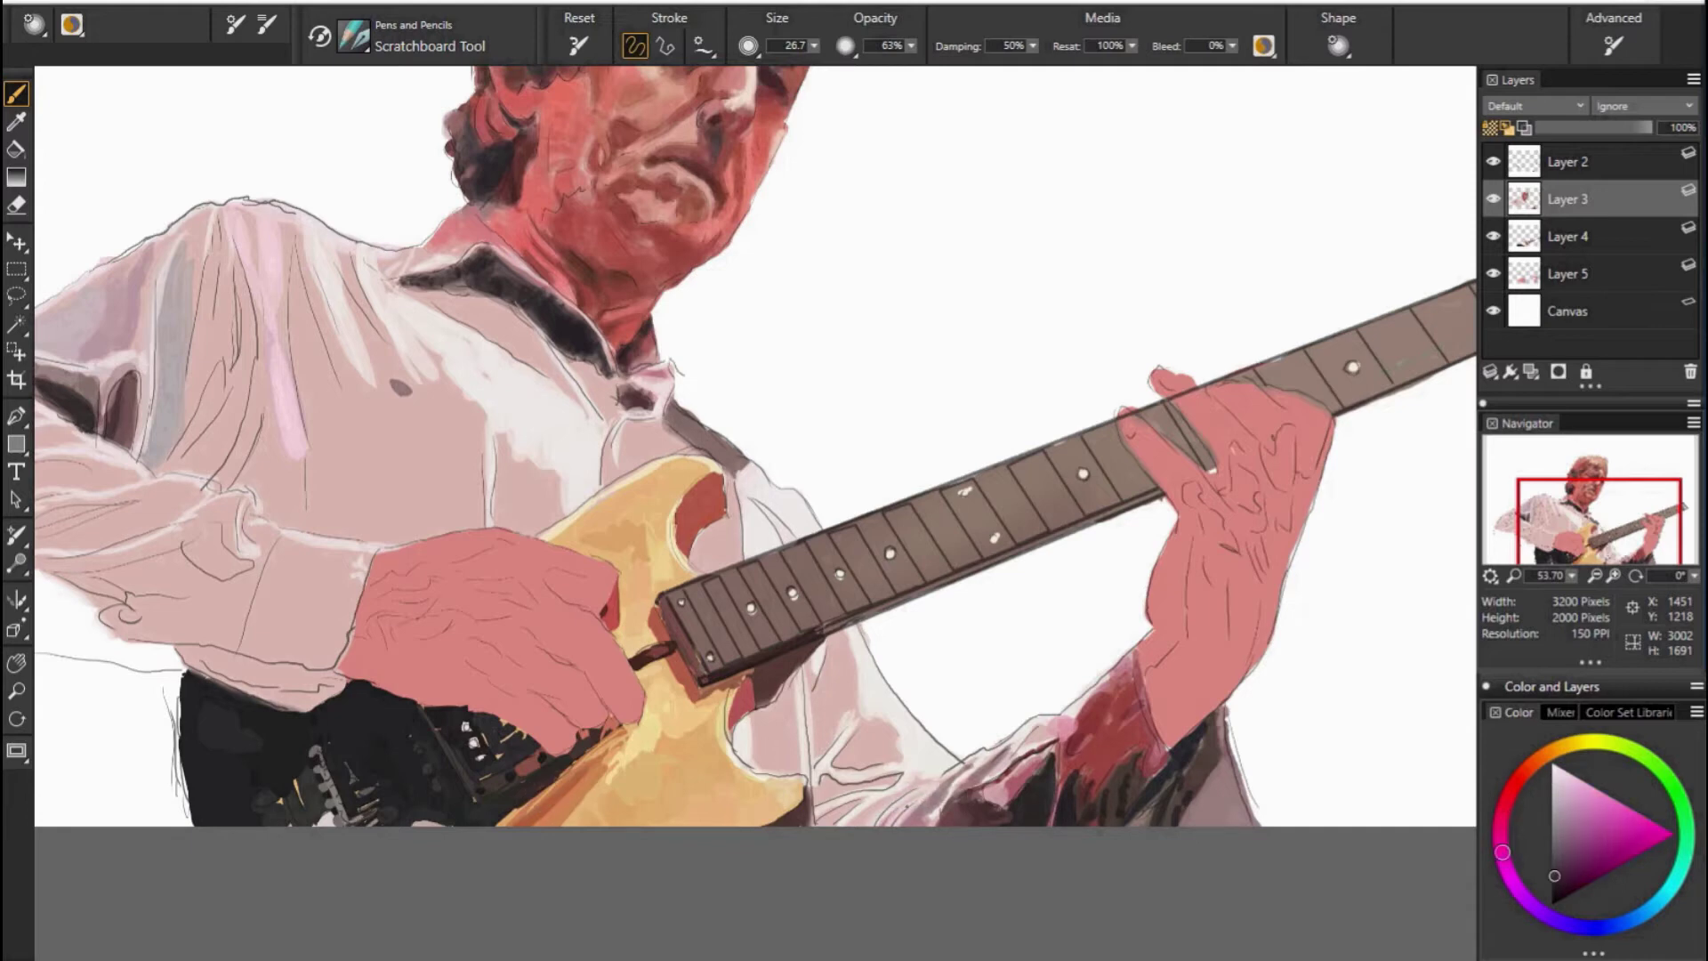
pyautogui.keyDown('alt'); pyautogui.click(836, 805); pyautogui.keyUp('alt')
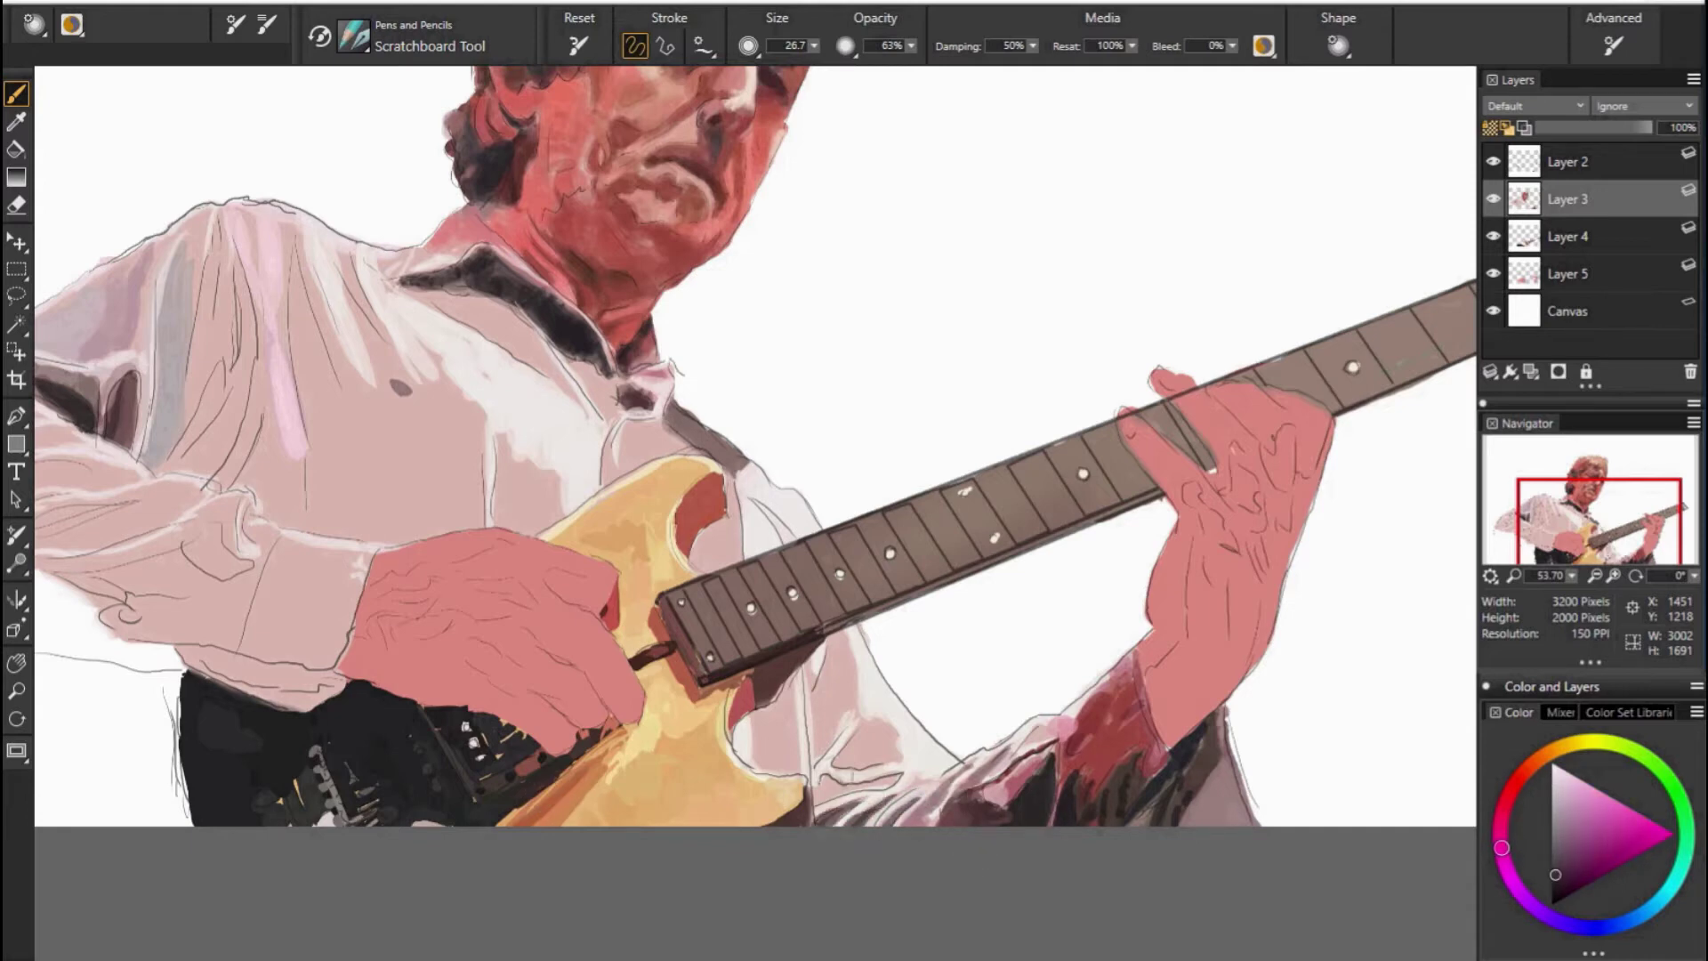
pyautogui.moveTo(814, 796)
pyautogui.mouseDown()
pyautogui.moveTo(894, 787)
pyautogui.moveTo(858, 785)
pyautogui.moveTo(894, 687)
pyautogui.moveTo(814, 702)
pyautogui.mouseUp()
pyautogui.keyDown('alt'); pyautogui.click(1225, 796); pyautogui.keyUp('alt')
pyautogui.keyDown('alt'); pyautogui.click(845, 703); pyautogui.keyUp('alt')
pyautogui.keyDown('alt'); pyautogui.click(1103, 744); pyautogui.keyUp('alt')
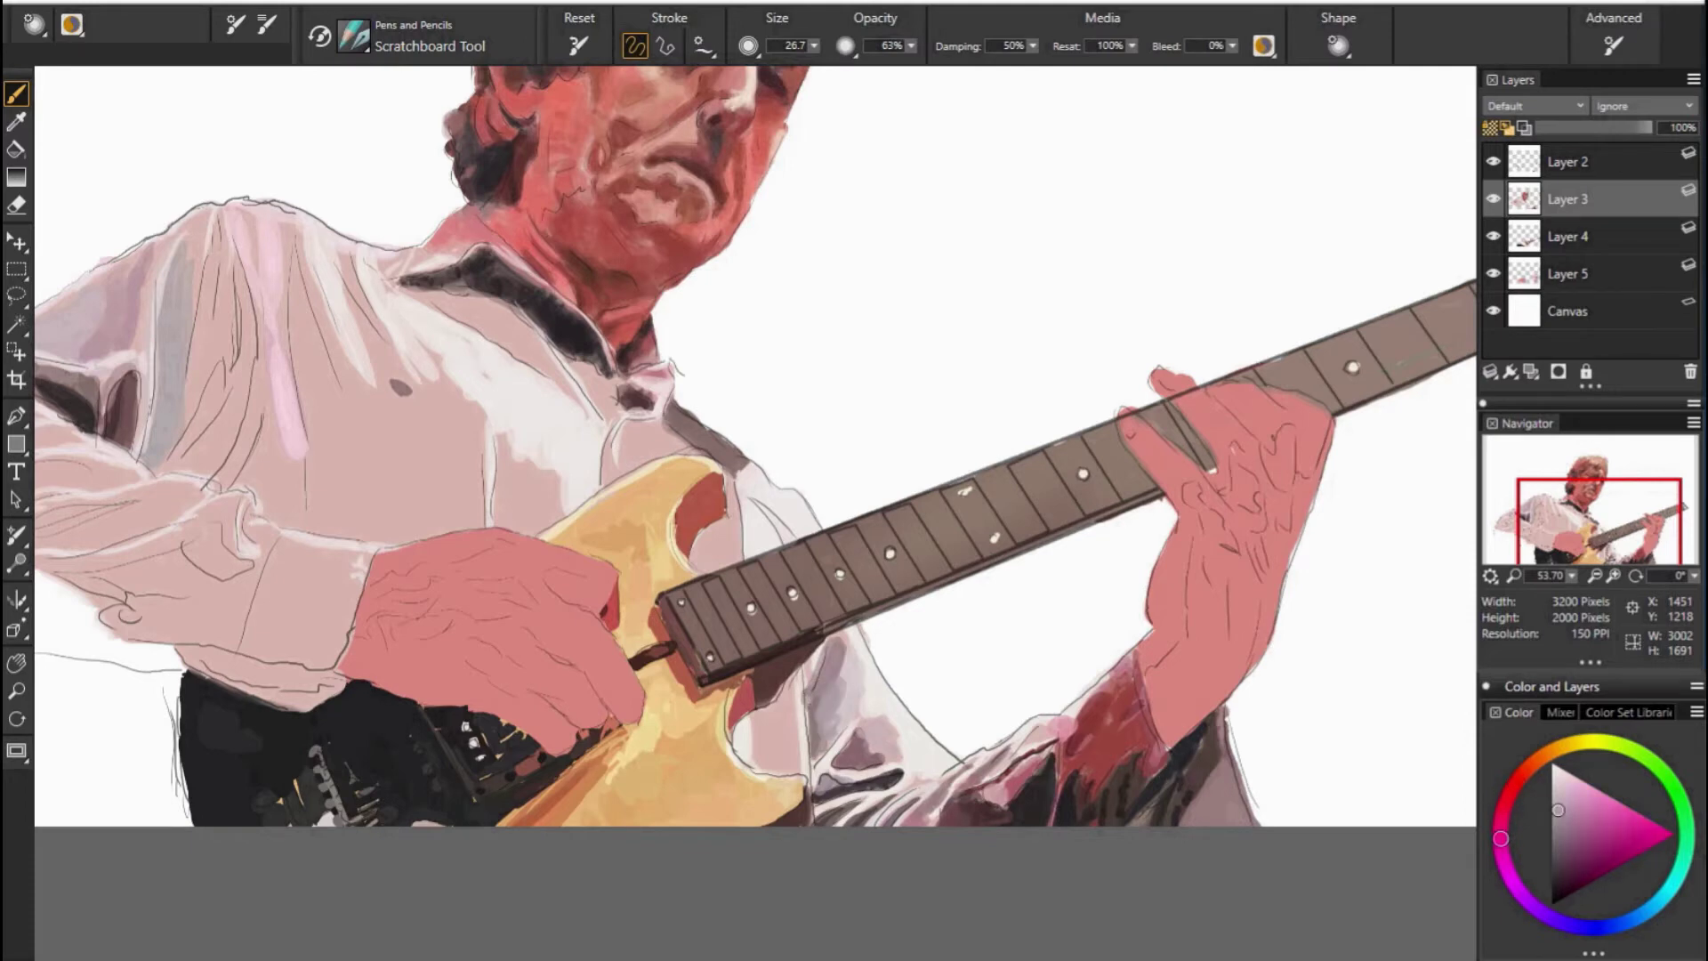
pyautogui.keyDown('alt'); pyautogui.click(837, 727); pyautogui.keyUp('alt')
# Paint a light pink stroke on the shirt beside the guitar horn.
pyautogui.keyDown('alt'); pyautogui.click(774, 712); pyautogui.keyUp('alt')
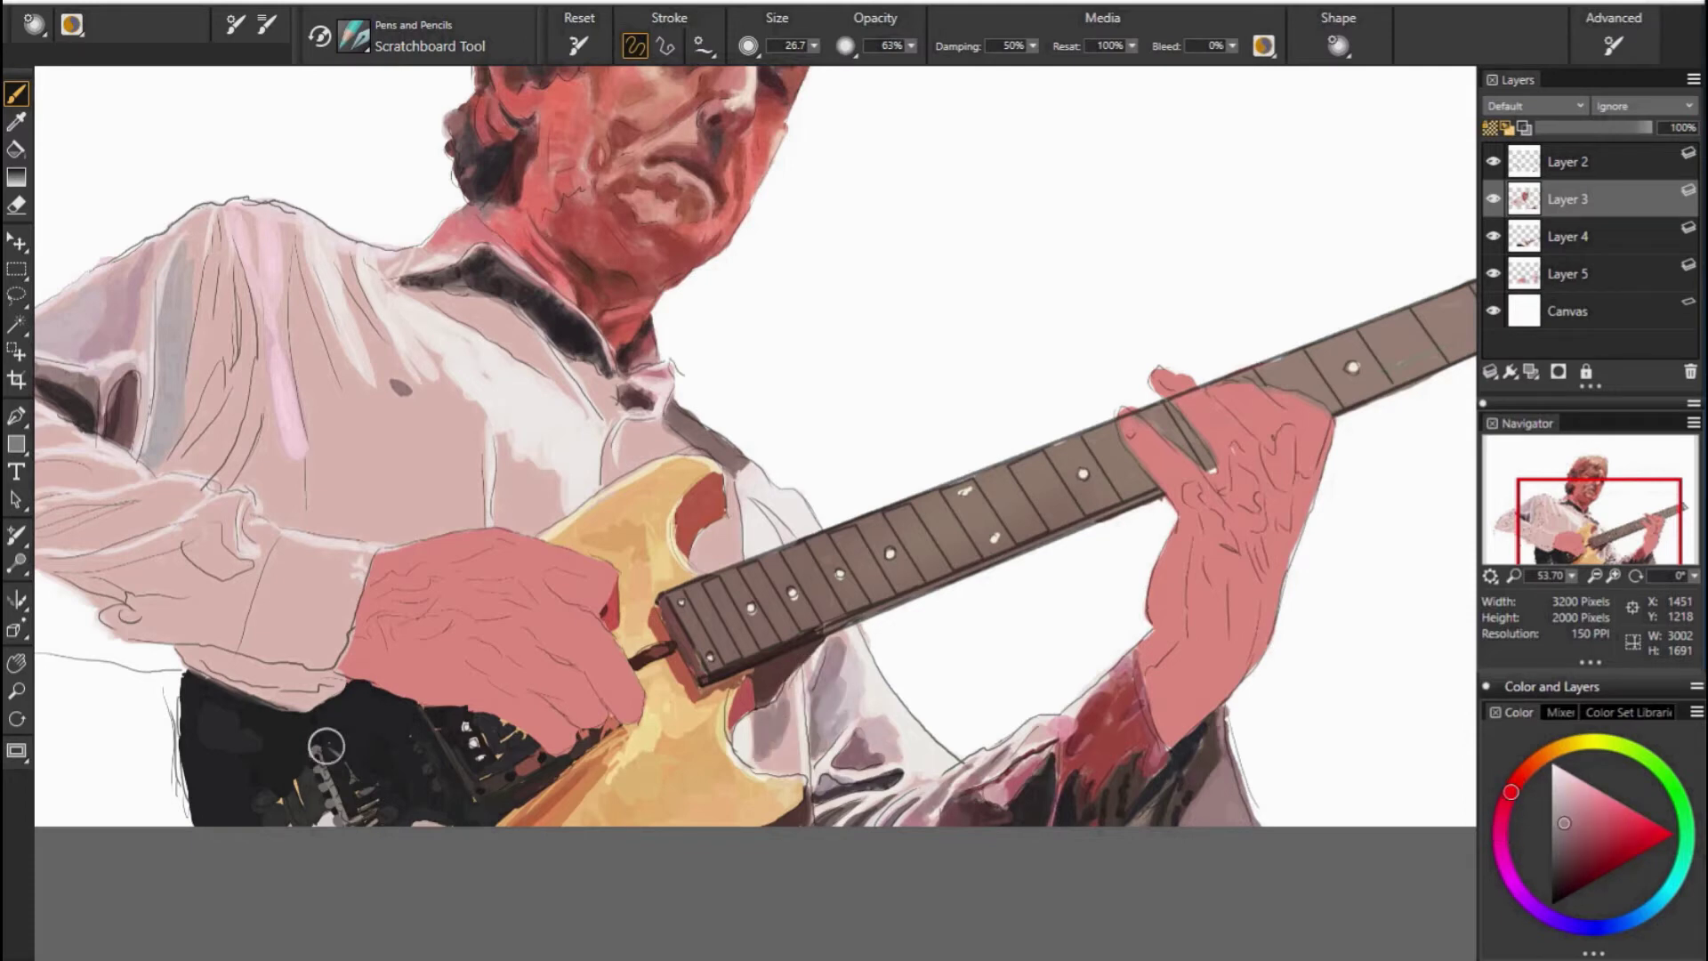
pyautogui.click(1564, 798)
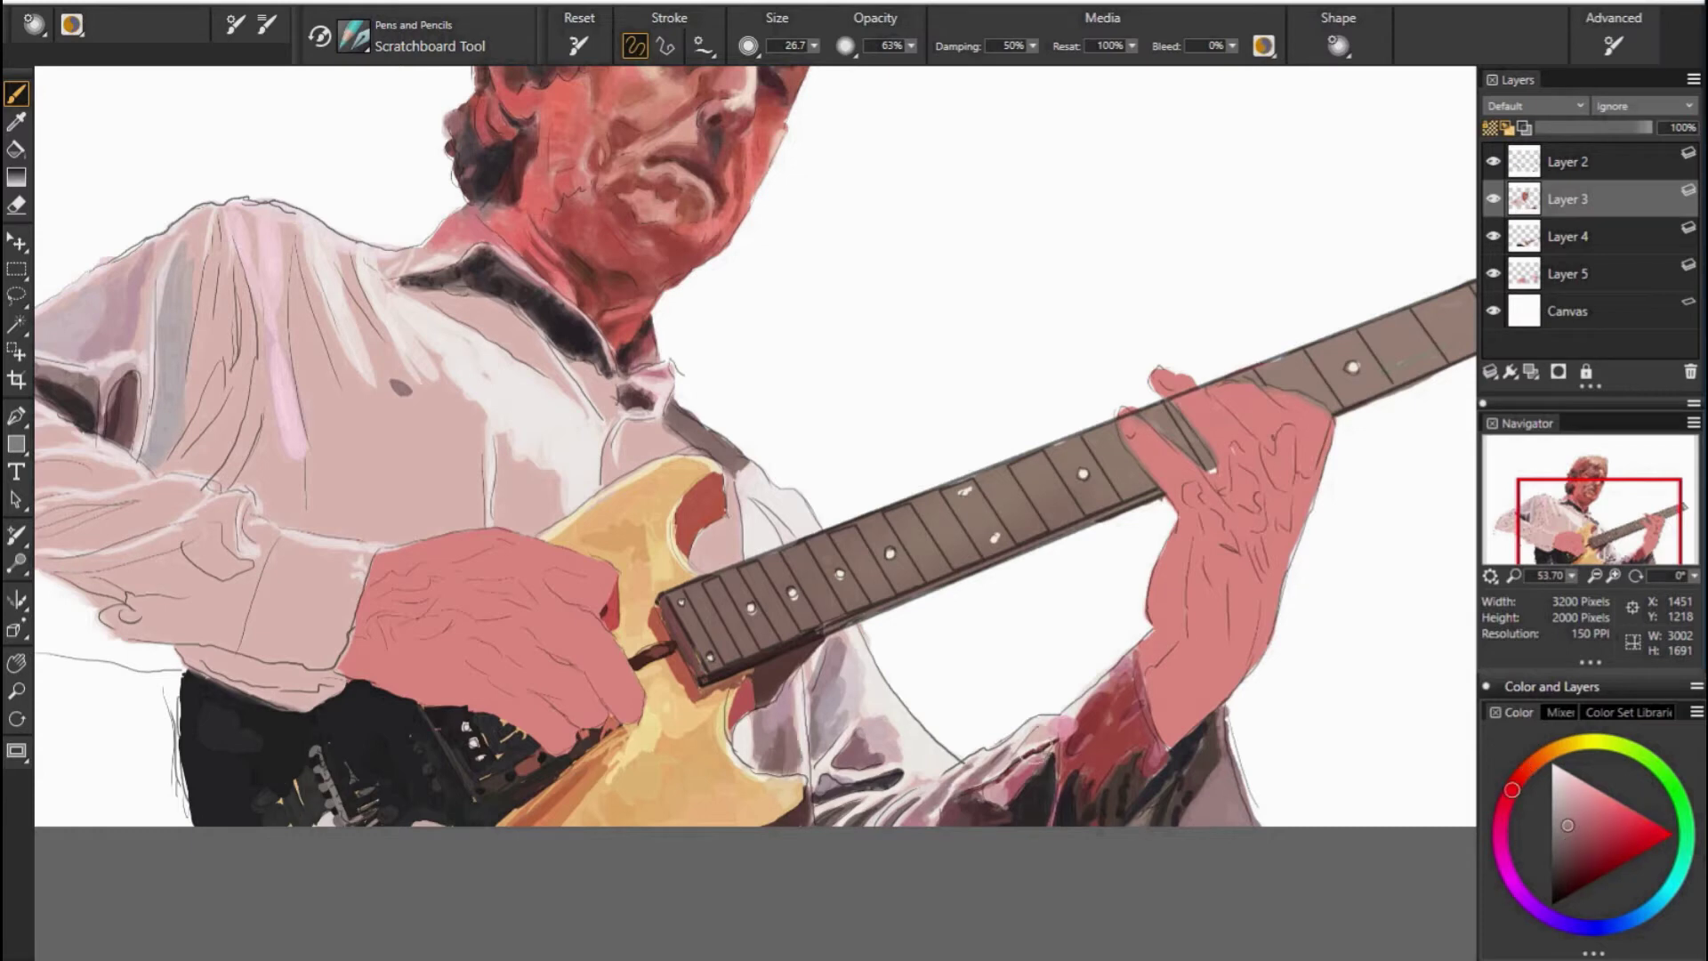
pyautogui.moveTo(1525, 770); pyautogui.dragTo(1514, 785)
pyautogui.moveTo(701, 569); pyautogui.dragTo(734, 473)
pyautogui.moveTo(1513, 785); pyautogui.dragTo(1505, 862)
# Darken the collar line with grey and dab dark maroon on the collar.
pyautogui.click(1554, 886)
pyautogui.moveTo(671, 420); pyautogui.dragTo(716, 460)
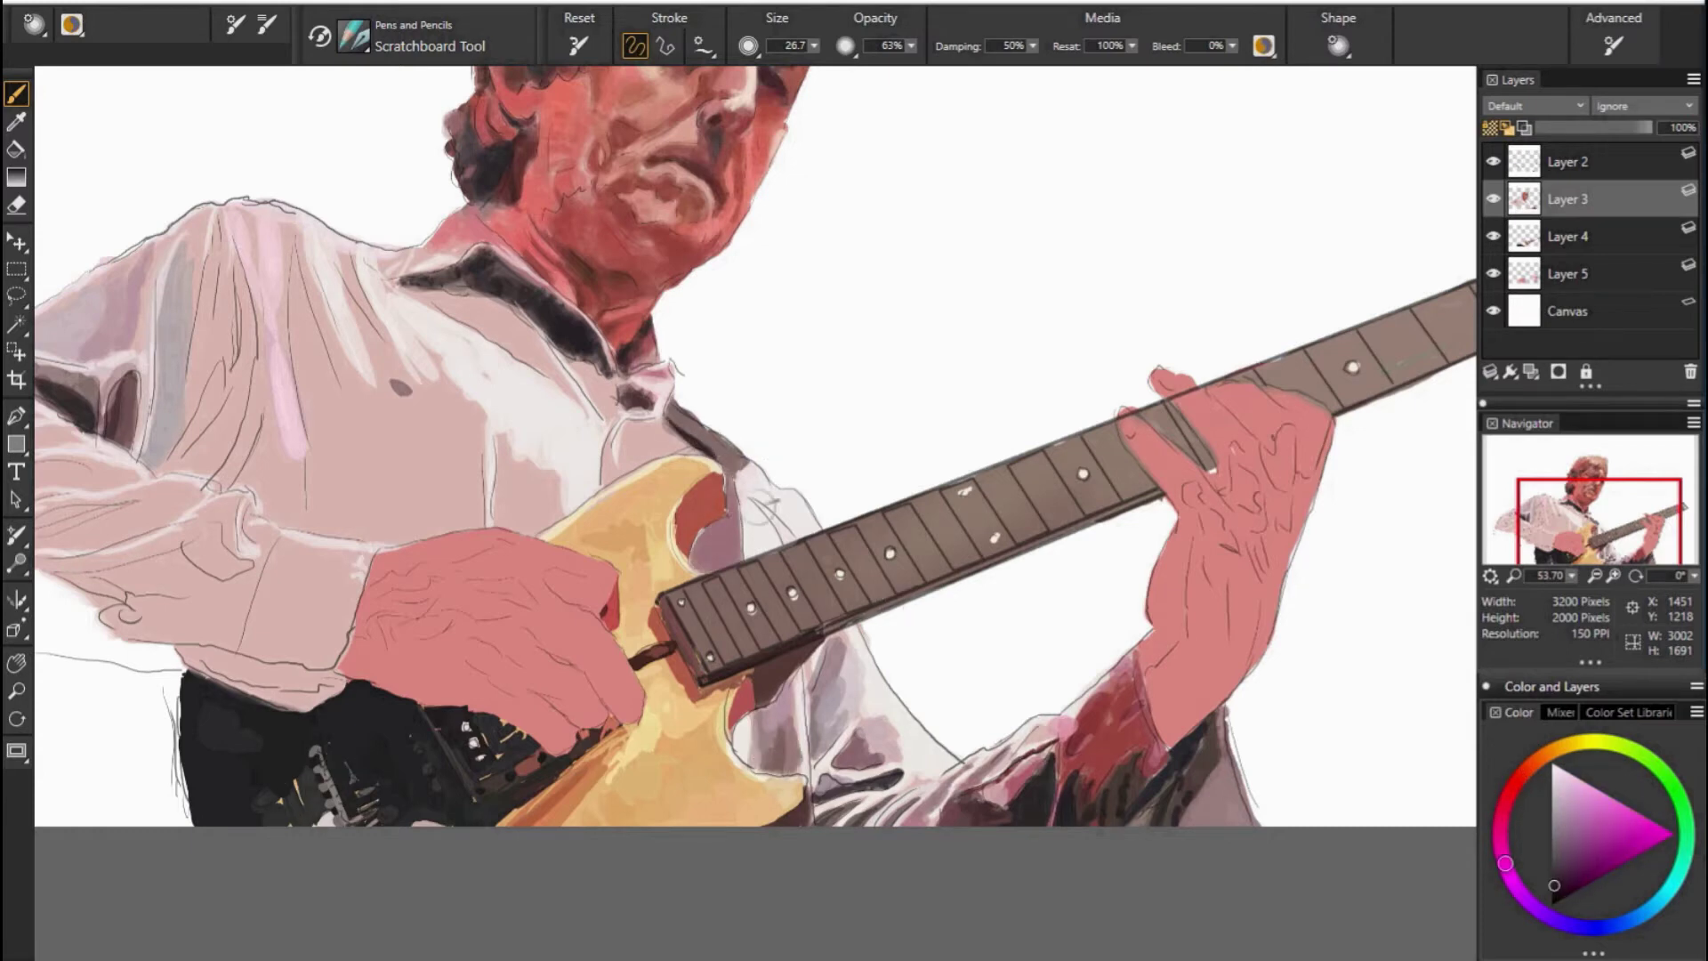
pyautogui.keyDown('alt'); pyautogui.click(674, 429); pyautogui.keyUp('alt')
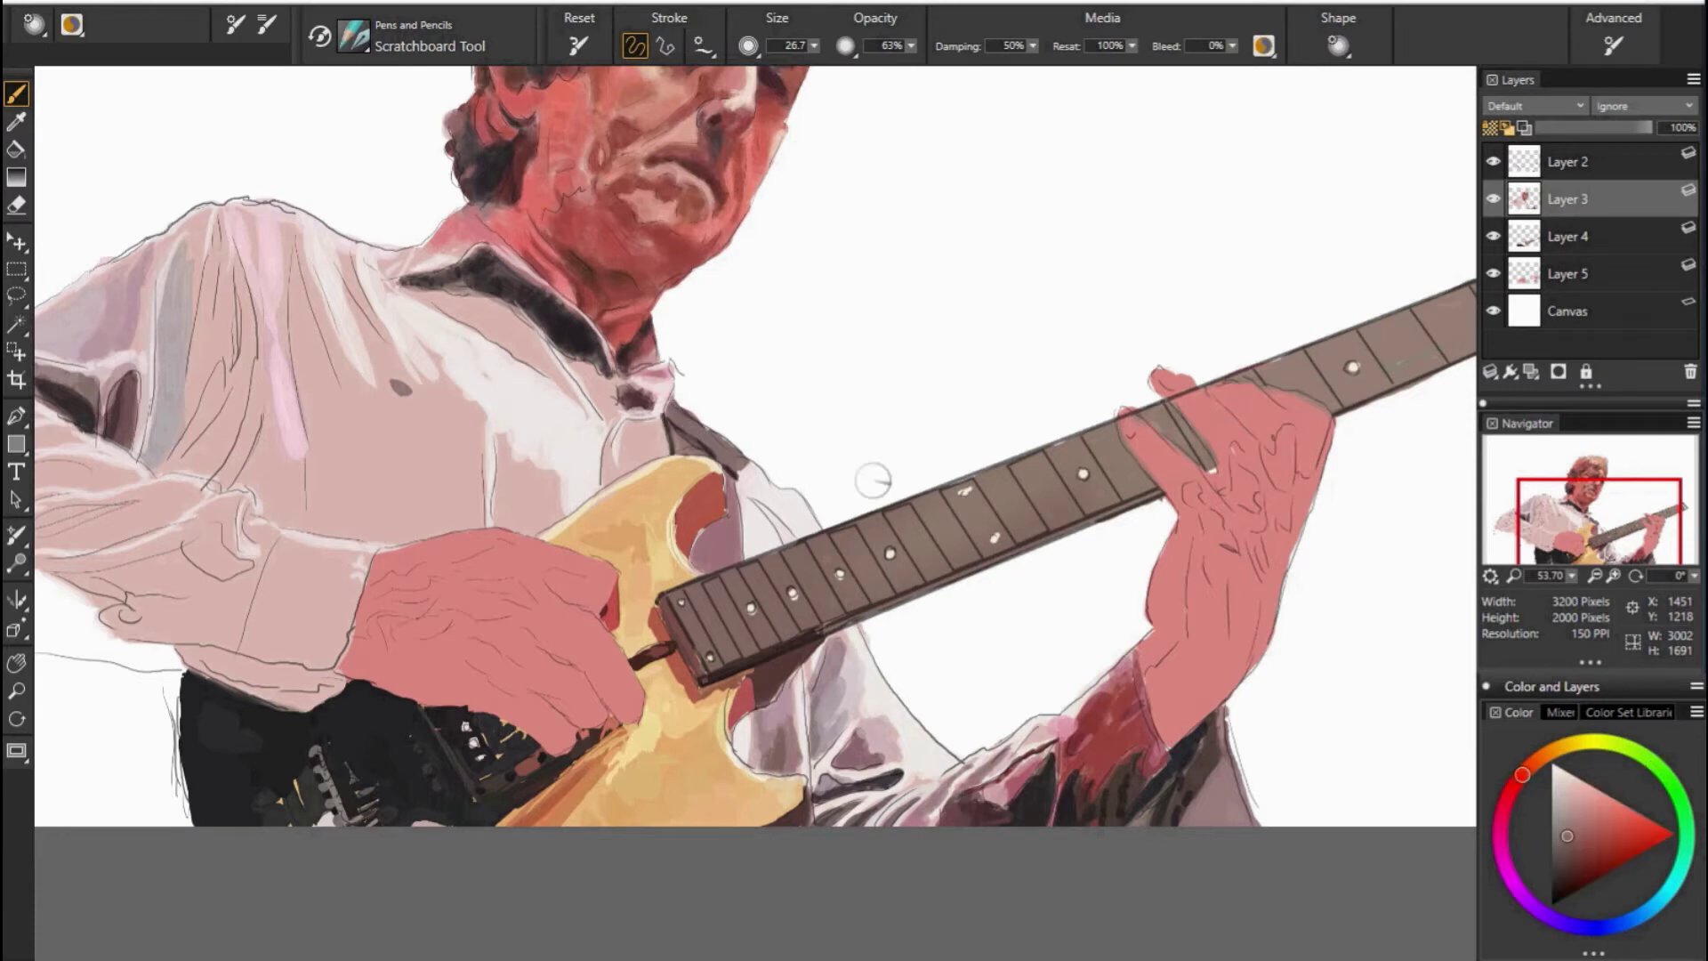
pyautogui.keyDown('alt'); pyautogui.click(635, 439); pyautogui.keyUp('alt')
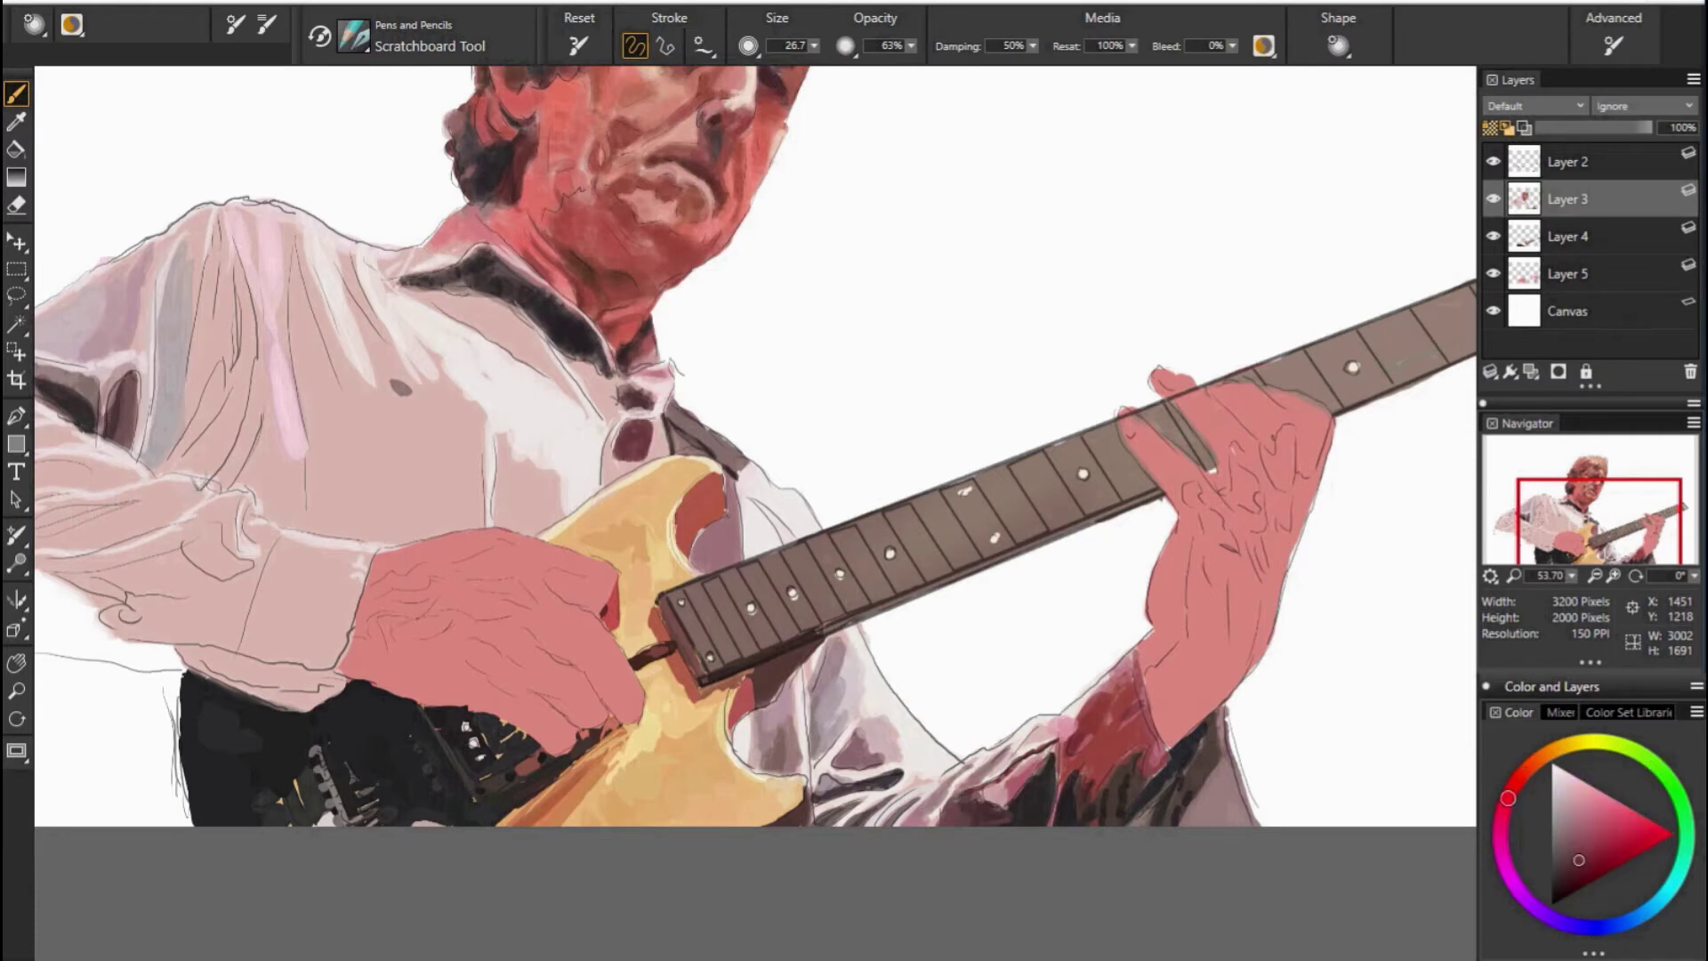
pyautogui.keyDown('alt'); pyautogui.click(672, 418); pyautogui.keyUp('alt')
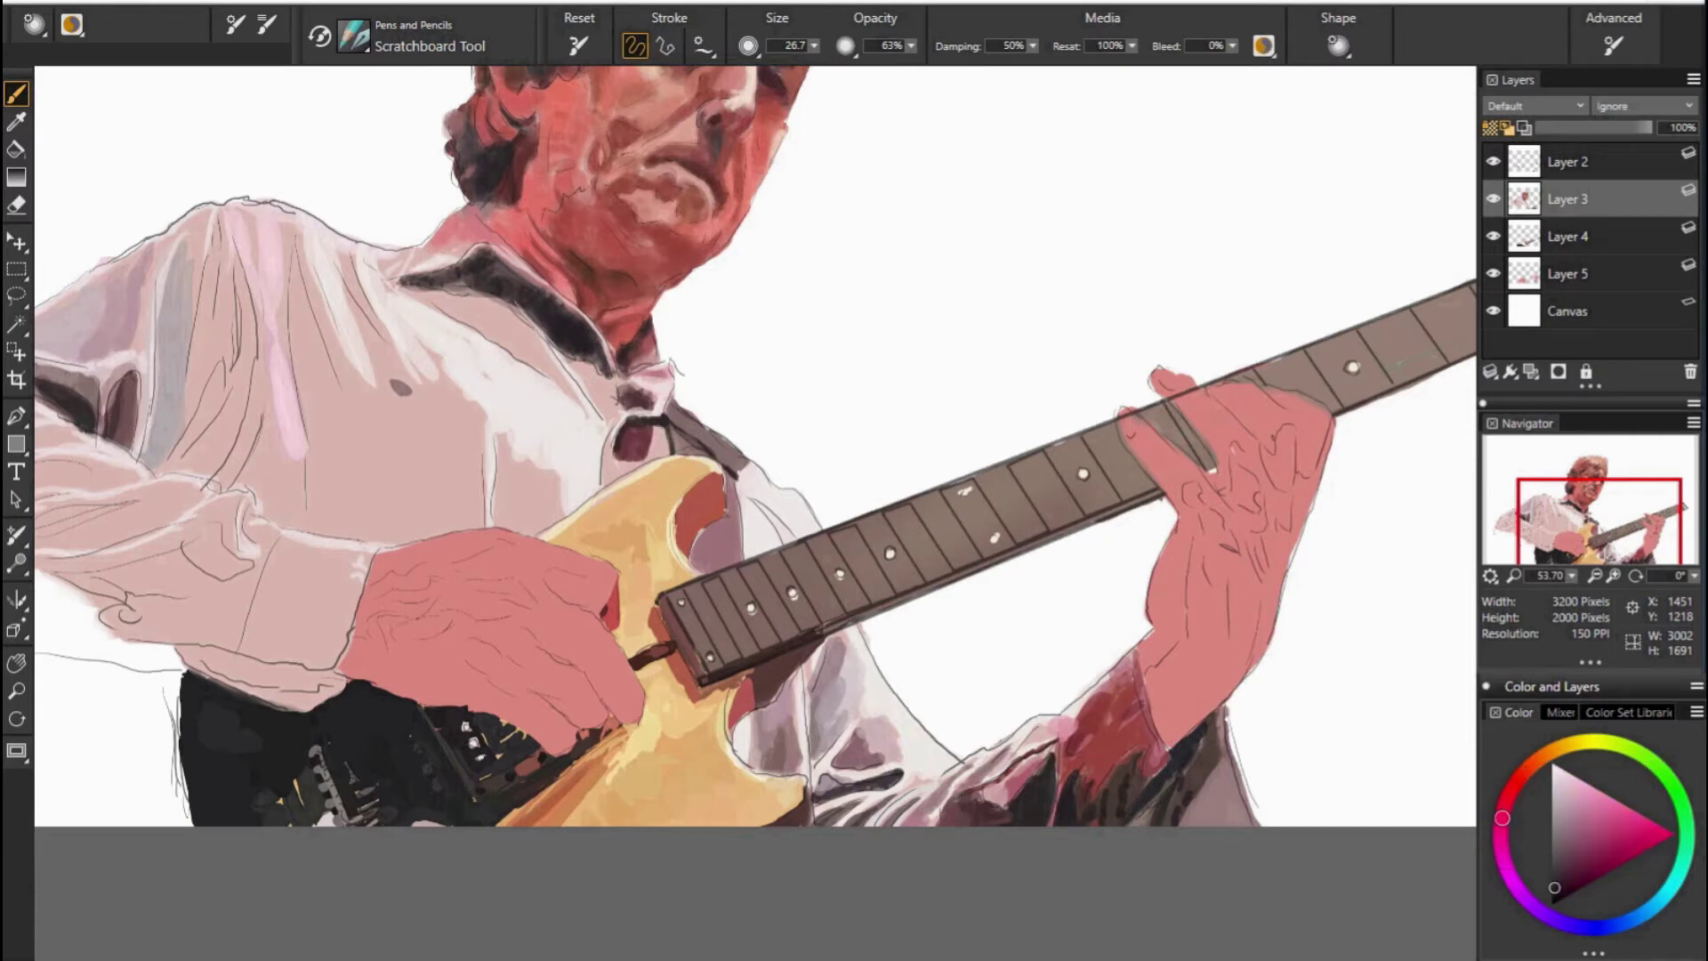
pyautogui.keyDown('alt'); pyautogui.click(804, 449); pyautogui.keyUp('alt')
pyautogui.keyDown('alt'); pyautogui.click(634, 438); pyautogui.keyUp('alt')
# Paint greyish-mauve folds on the shirt front and pan to the face and upper body.
pyautogui.moveTo(503, 437); pyautogui.dragTo(497, 525)
pyautogui.moveTo(454, 411); pyautogui.dragTo(476, 487)
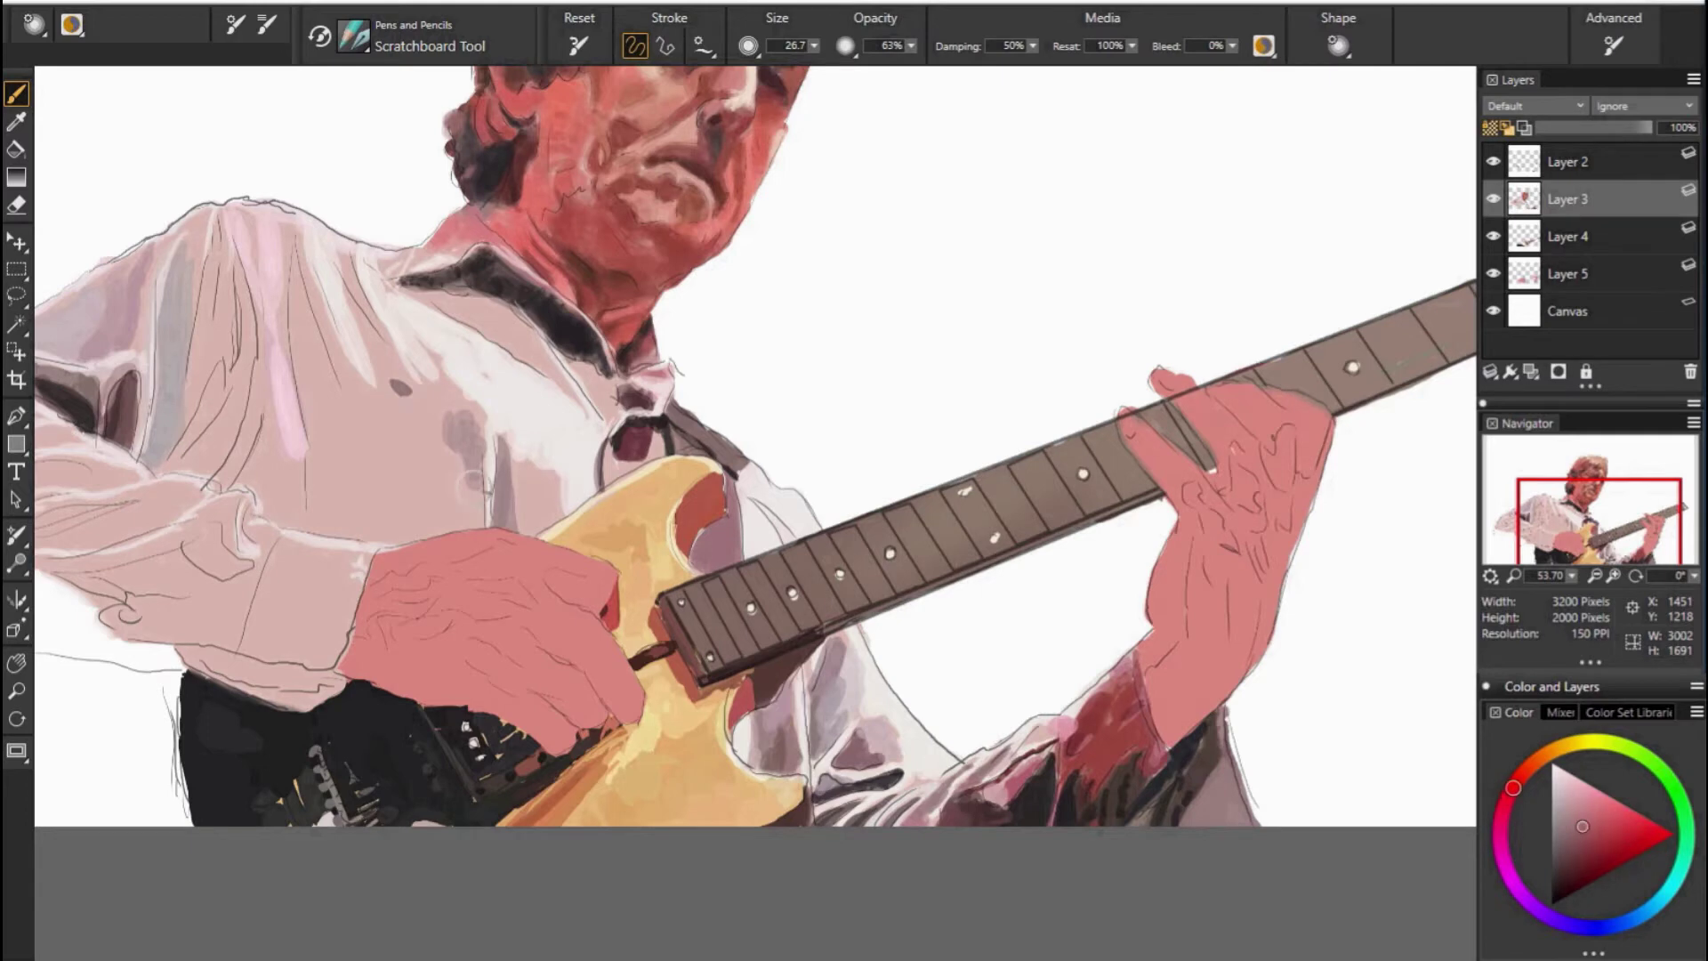
pyautogui.moveTo(1169, 591); pyautogui.dragTo(1457, 714)
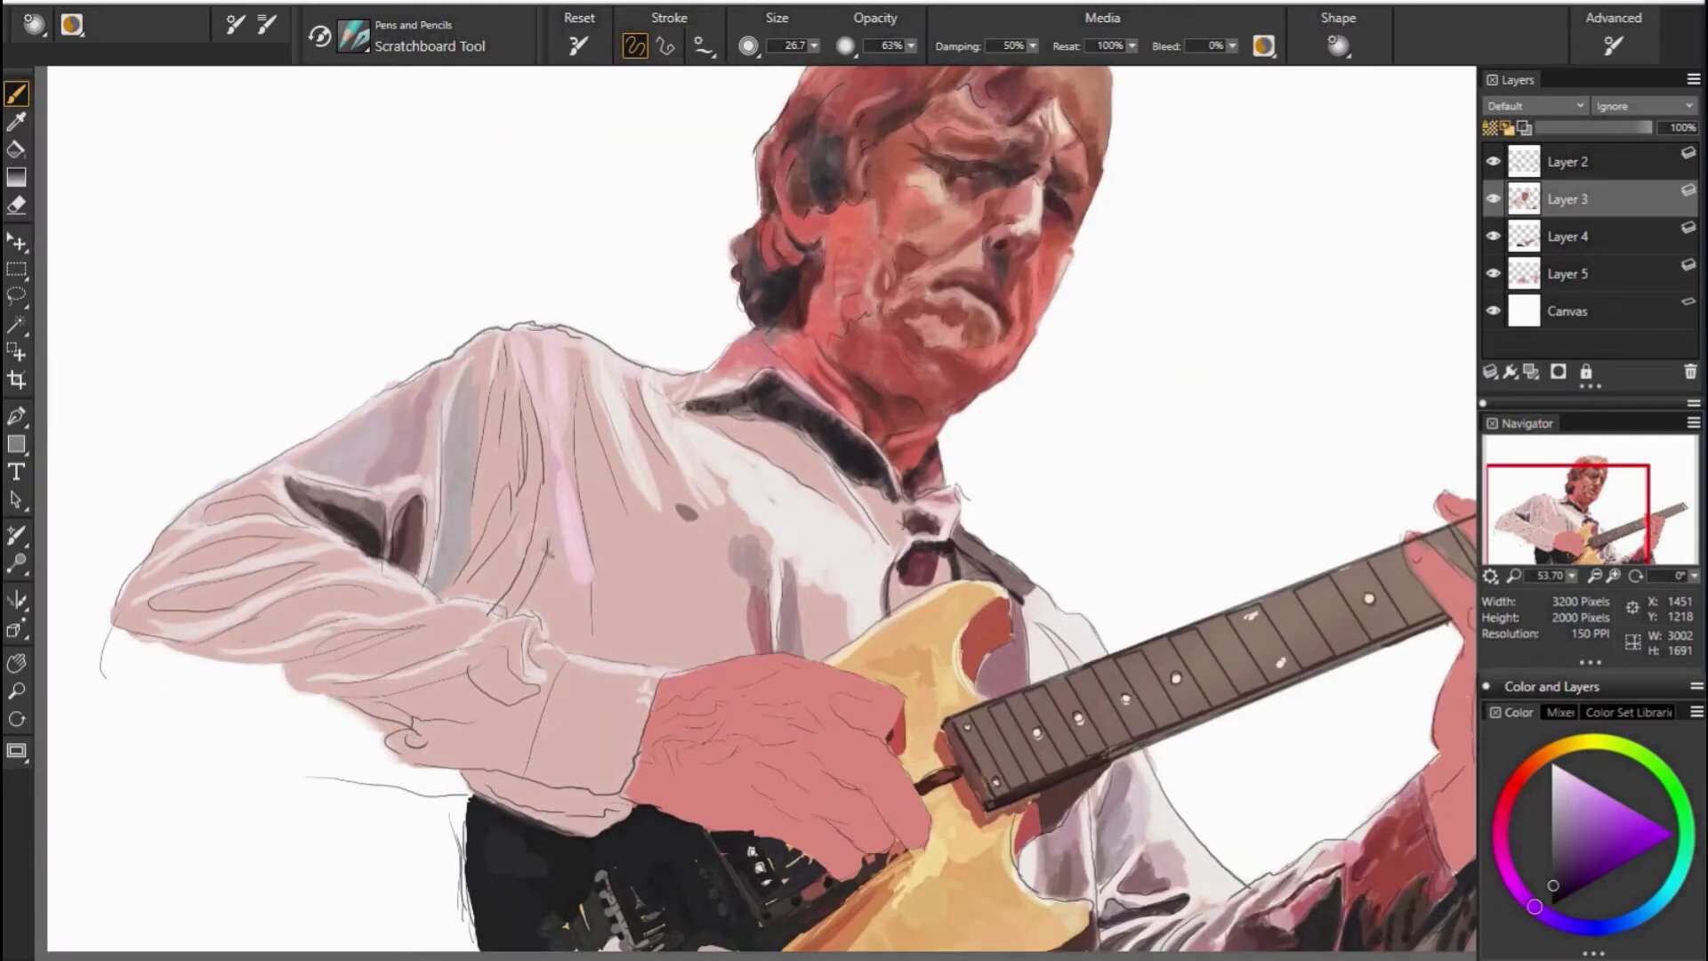
# Paint a dark shadow line and a light pink stroke down the shirt fold.
pyautogui.moveTo(525, 566); pyautogui.dragTo(485, 603)
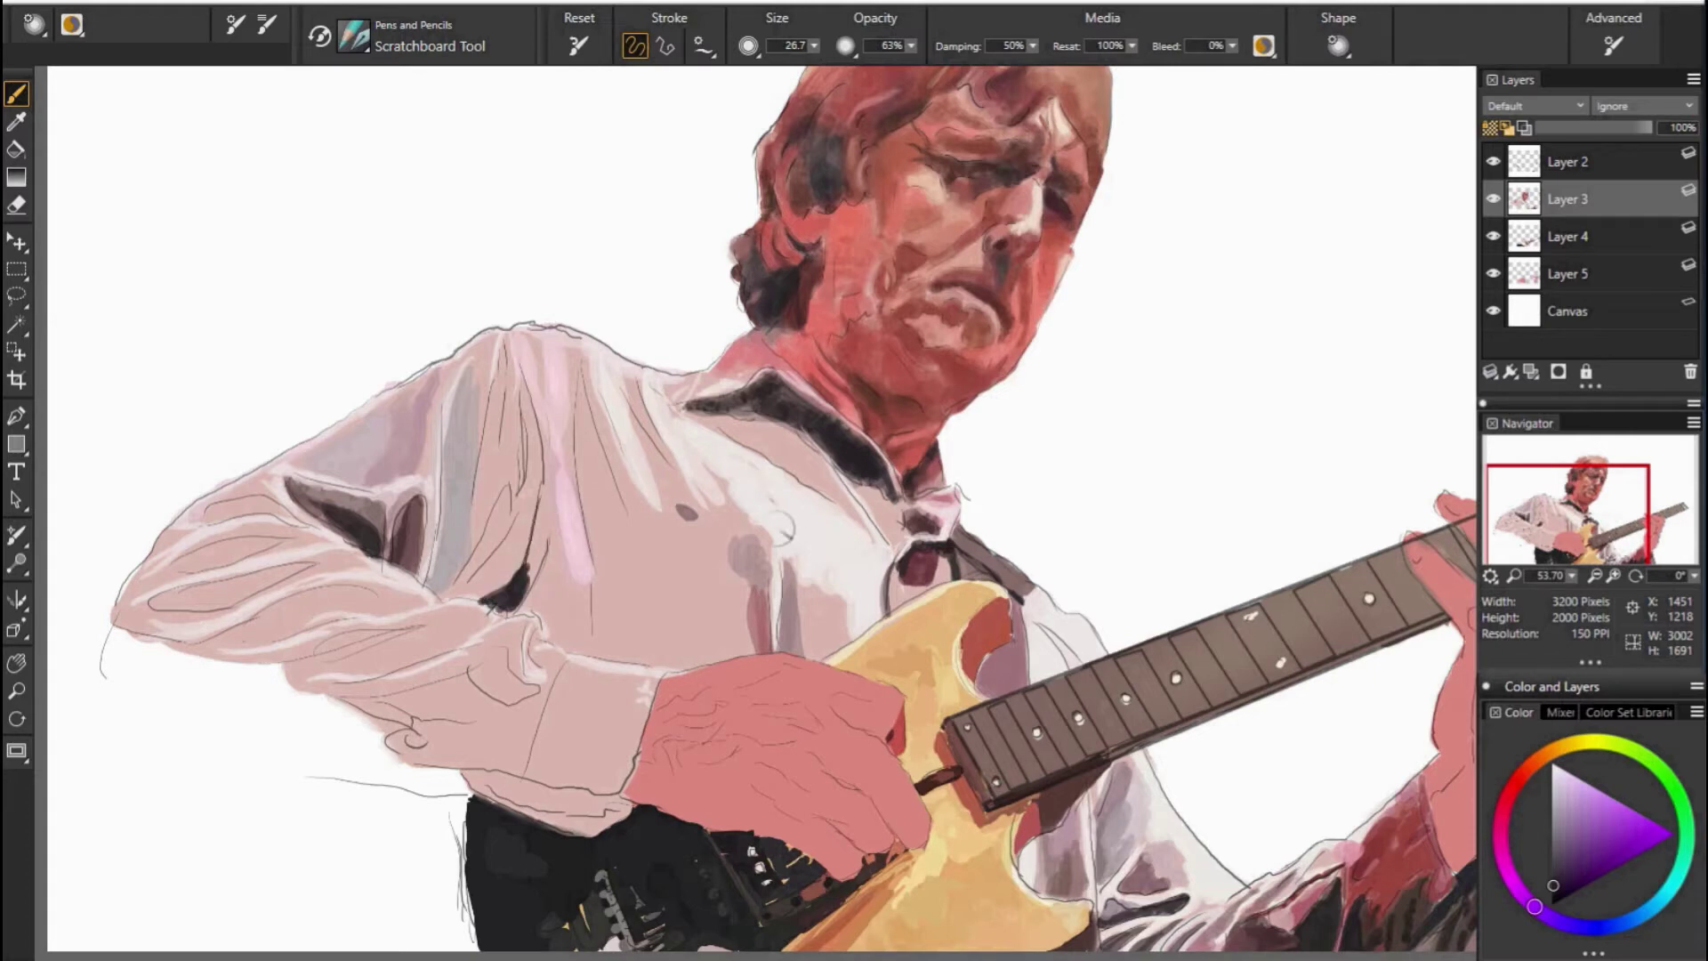
pyautogui.keyDown('alt'); pyautogui.click(670, 430); pyautogui.keyUp('alt')
pyautogui.moveTo(540, 411); pyautogui.dragTo(532, 562)
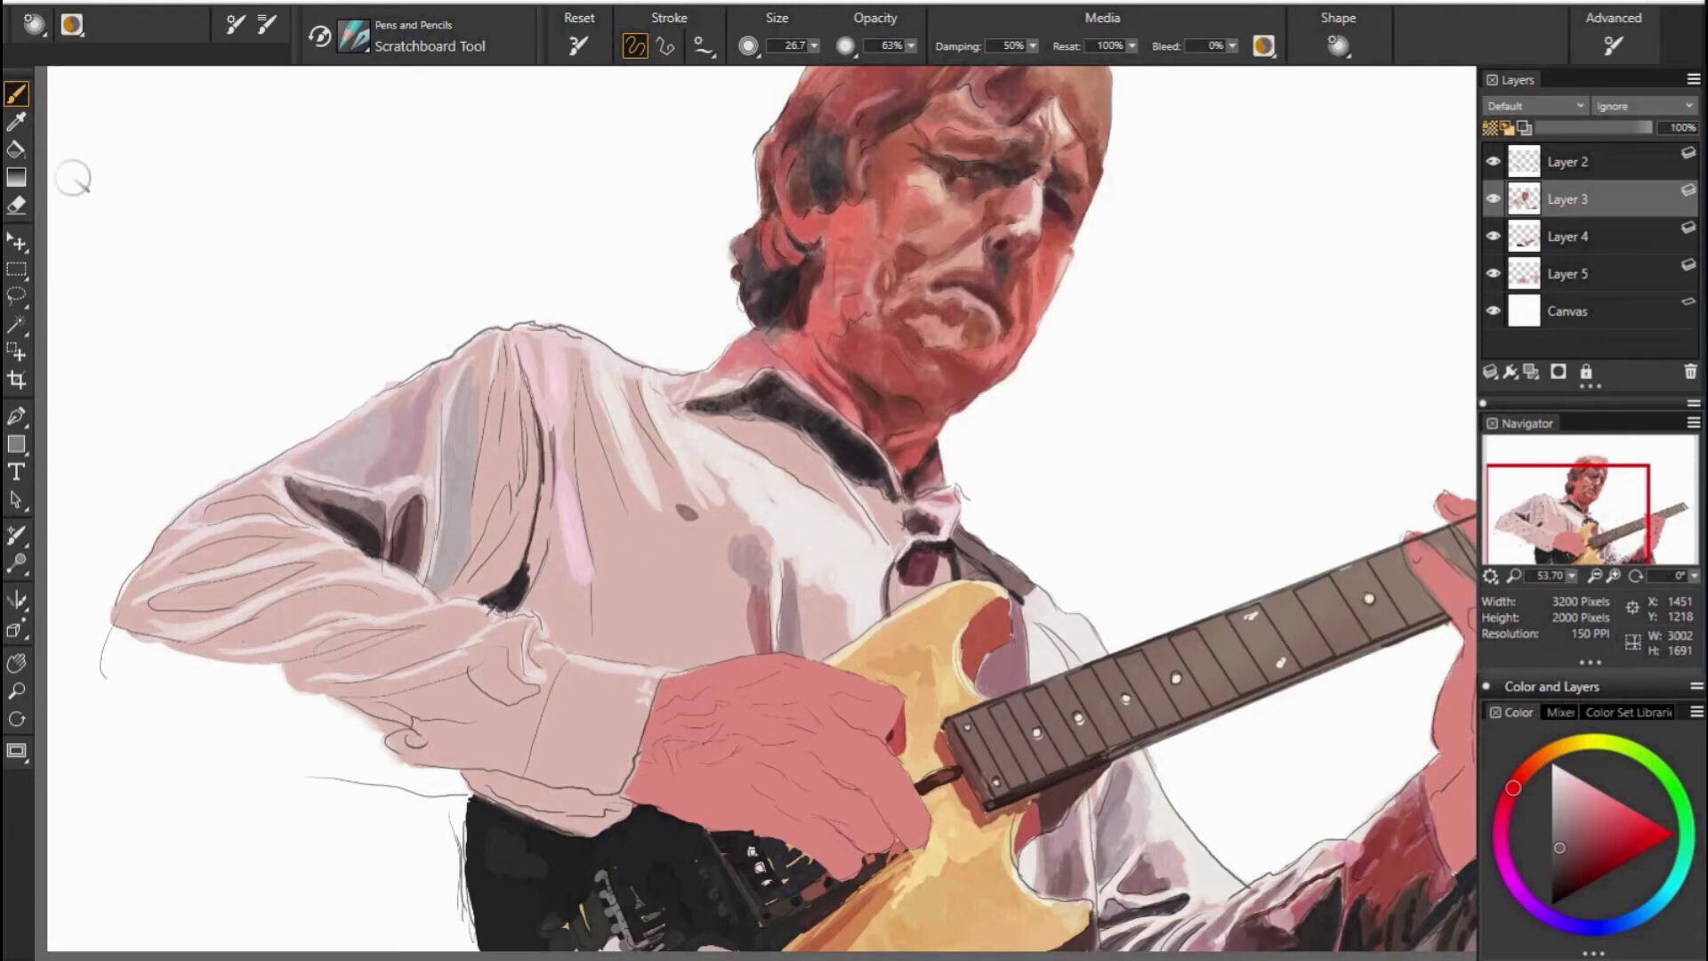
pyautogui.keyDown('alt'); pyautogui.click(551, 418); pyautogui.keyUp('alt')
pyautogui.moveTo(547, 404); pyautogui.dragTo(536, 594)
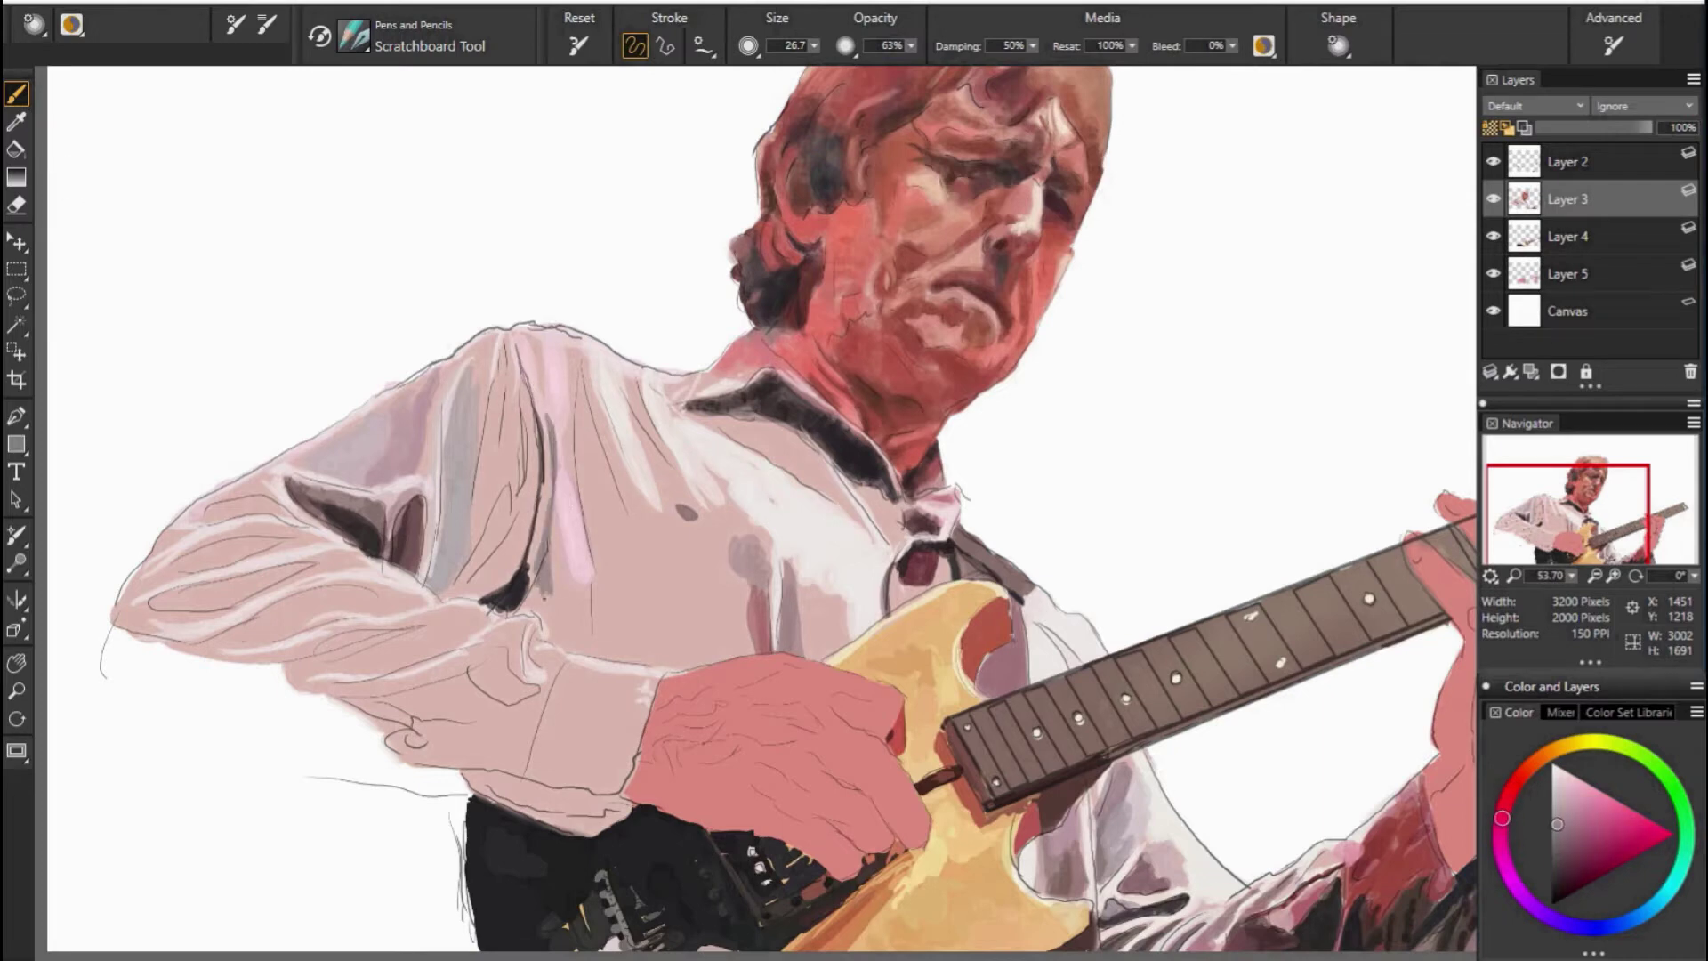
# Sample shirt pinks and paint light pink and darker mauve vertical strokes along the fold.
pyautogui.keyDown('alt'); pyautogui.click(534, 603); pyautogui.keyUp('alt')
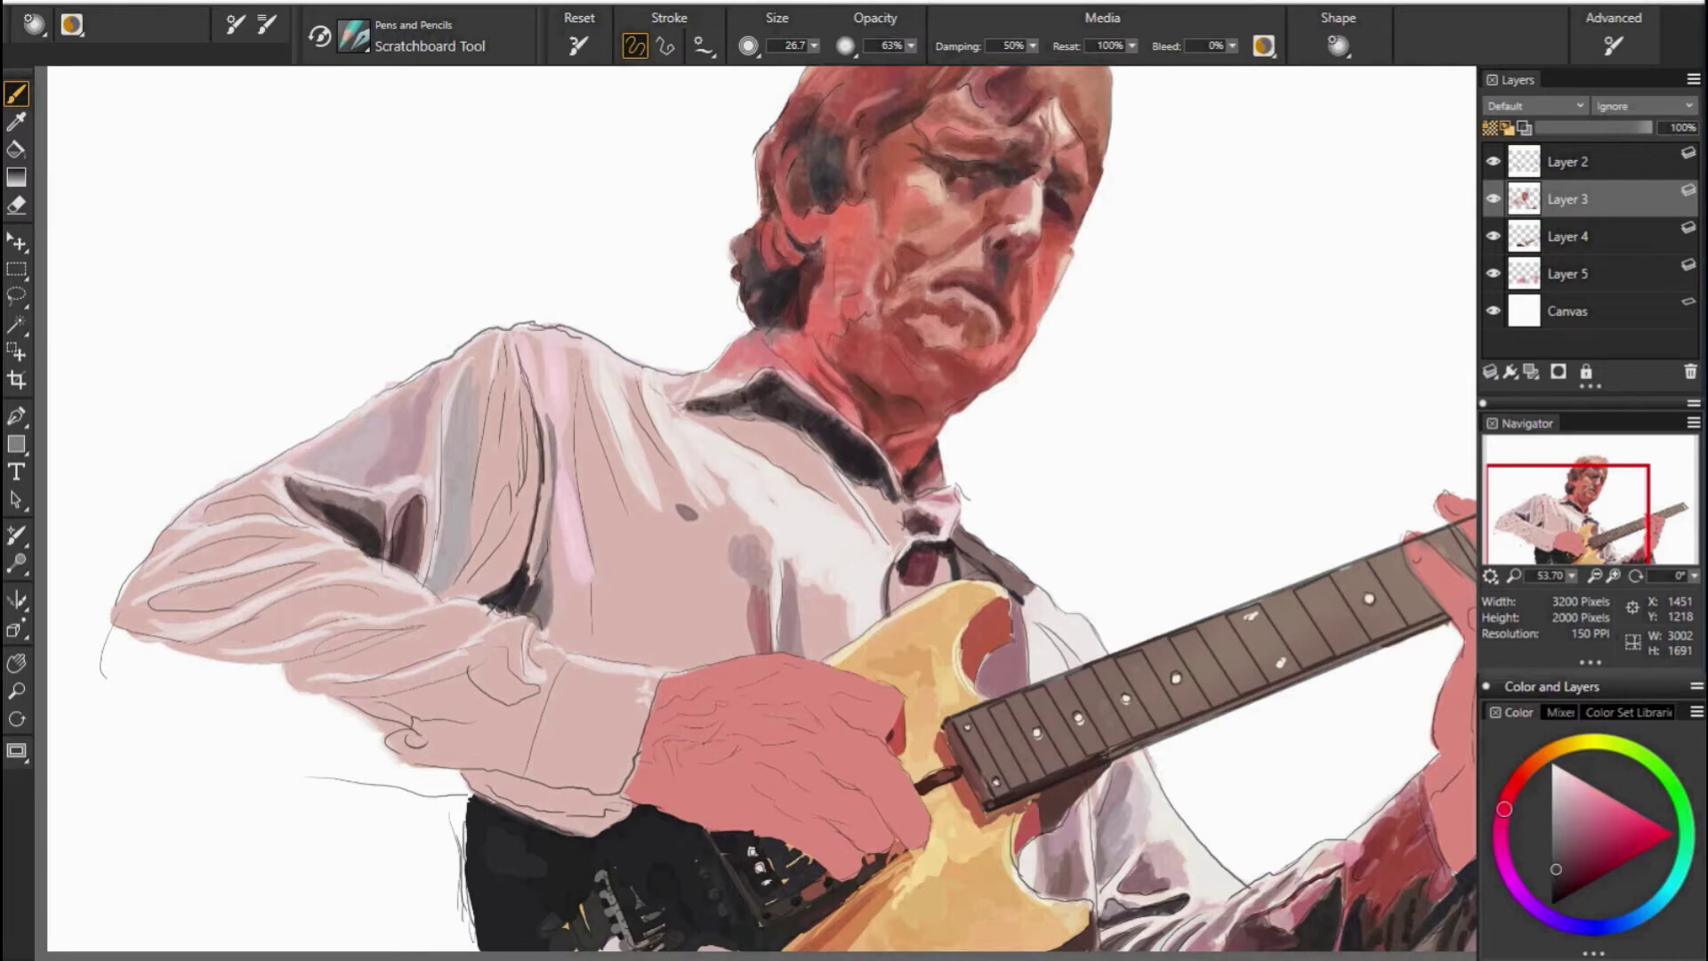
pyautogui.keyDown('alt'); pyautogui.click(534, 605); pyautogui.keyUp('alt')
pyautogui.keyDown('alt'); pyautogui.click(544, 498); pyautogui.keyUp('alt')
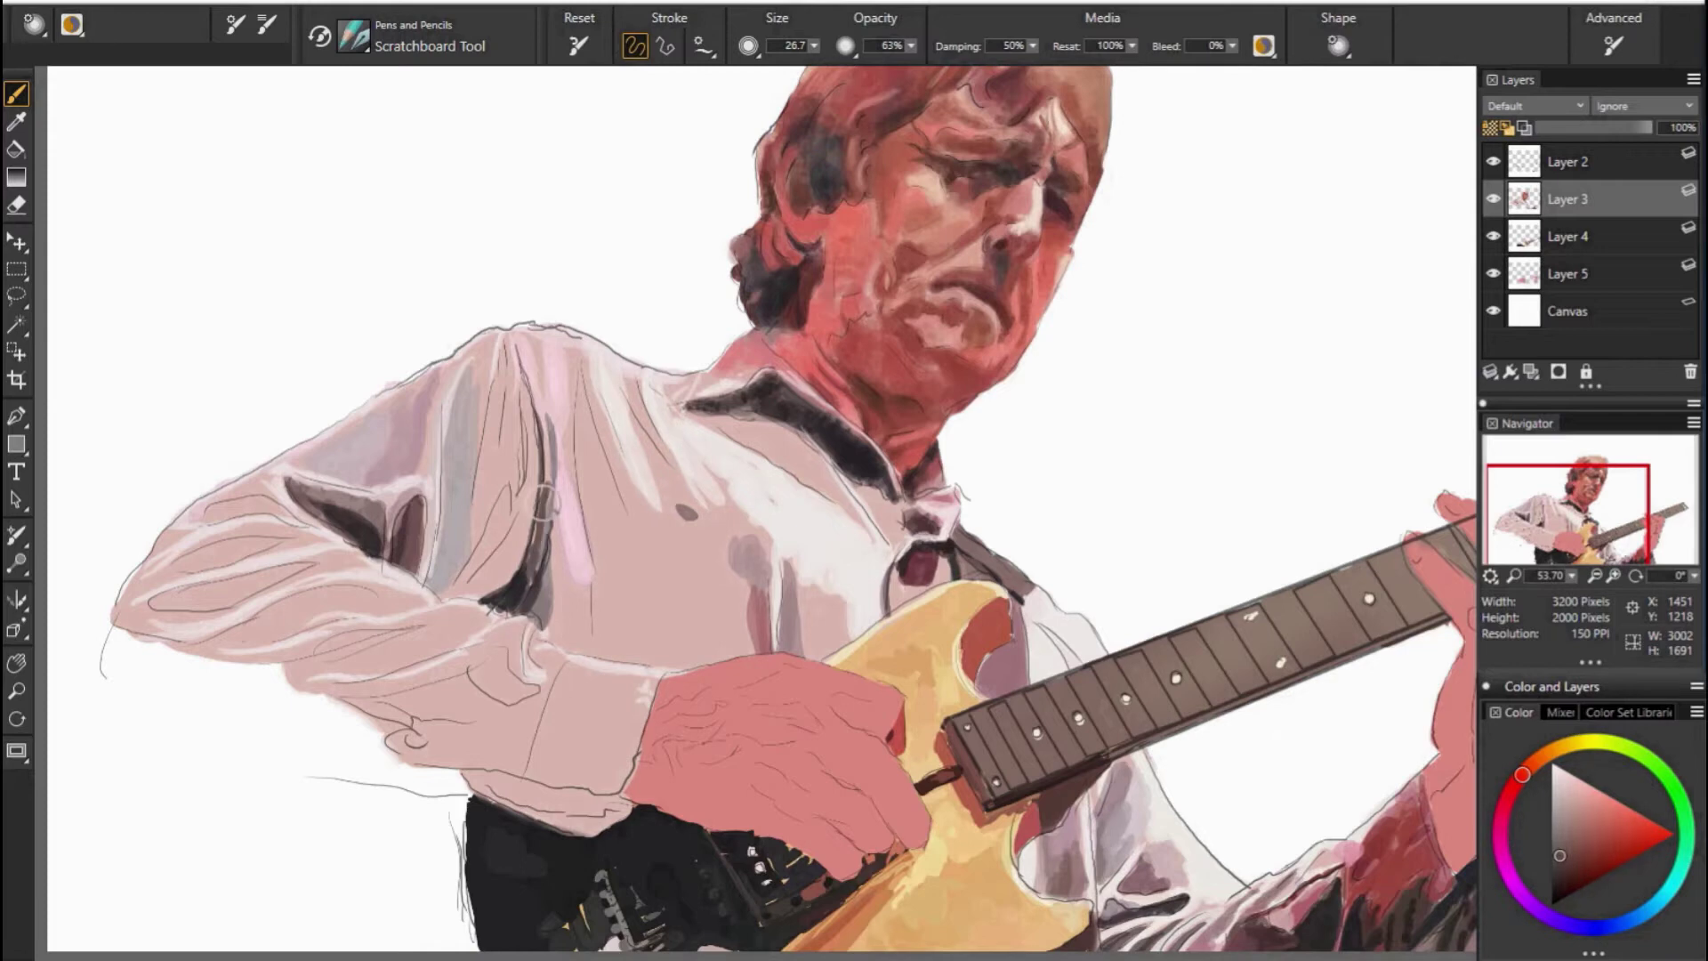
pyautogui.keyDown('alt'); pyautogui.click(543, 500); pyautogui.keyUp('alt')
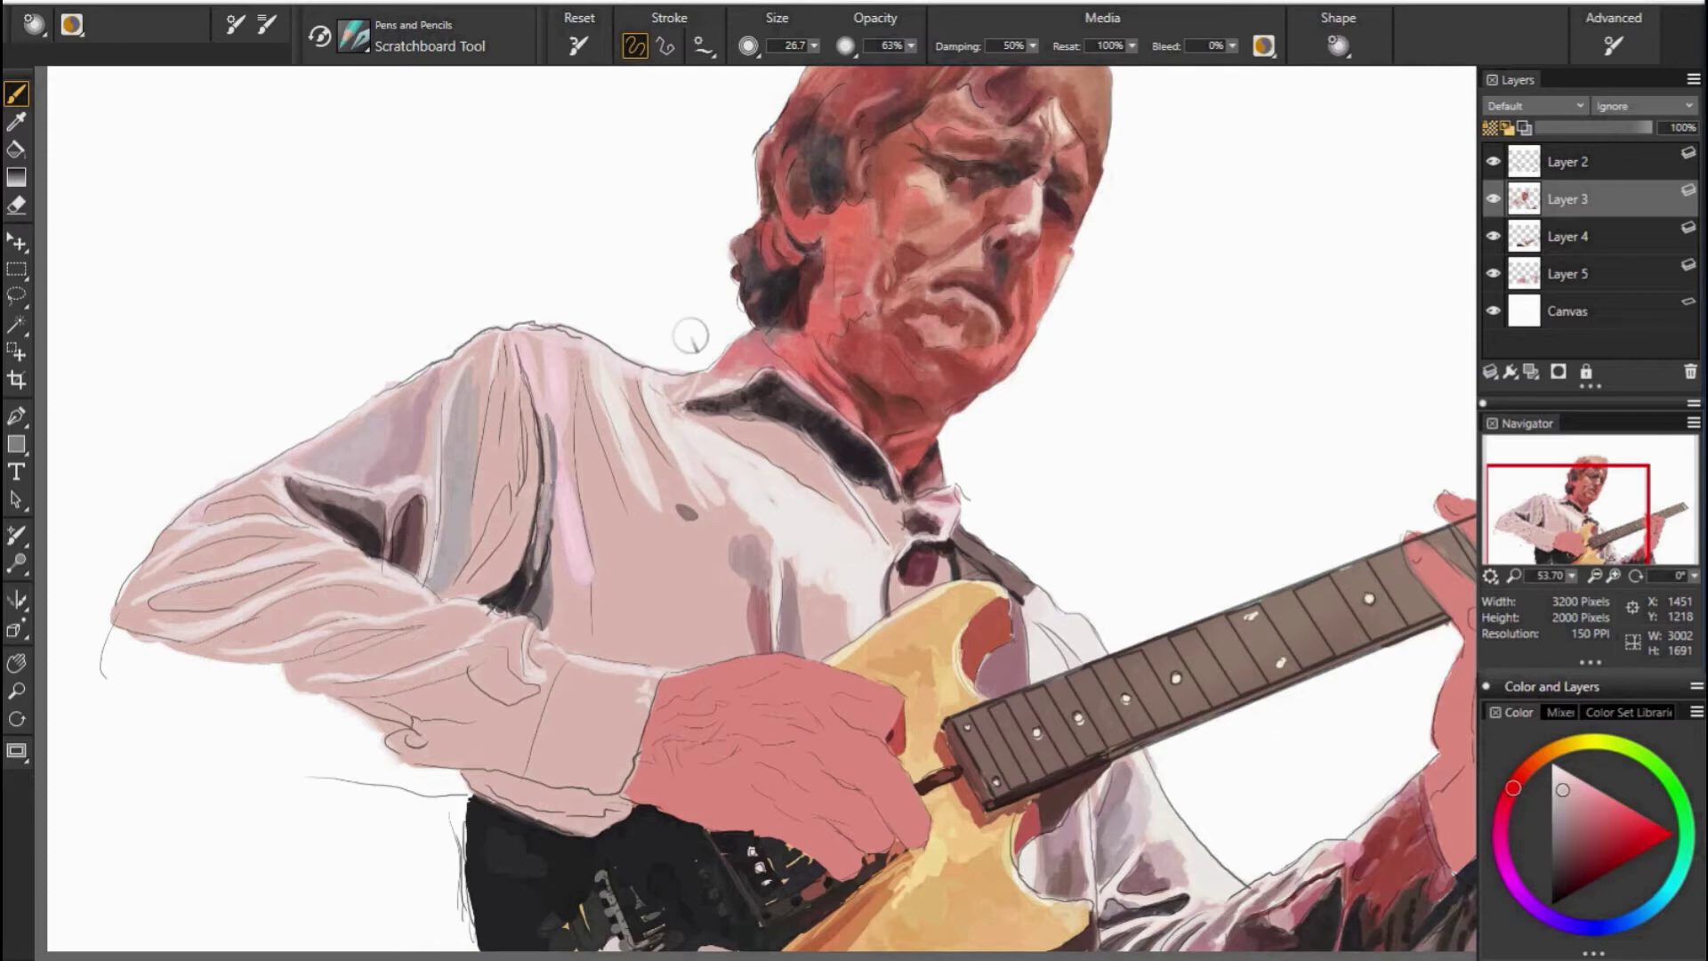
pyautogui.keyDown('alt'); pyautogui.click(549, 356); pyautogui.keyUp('alt')
pyautogui.keyDown('alt'); pyautogui.click(558, 489); pyautogui.keyUp('alt')
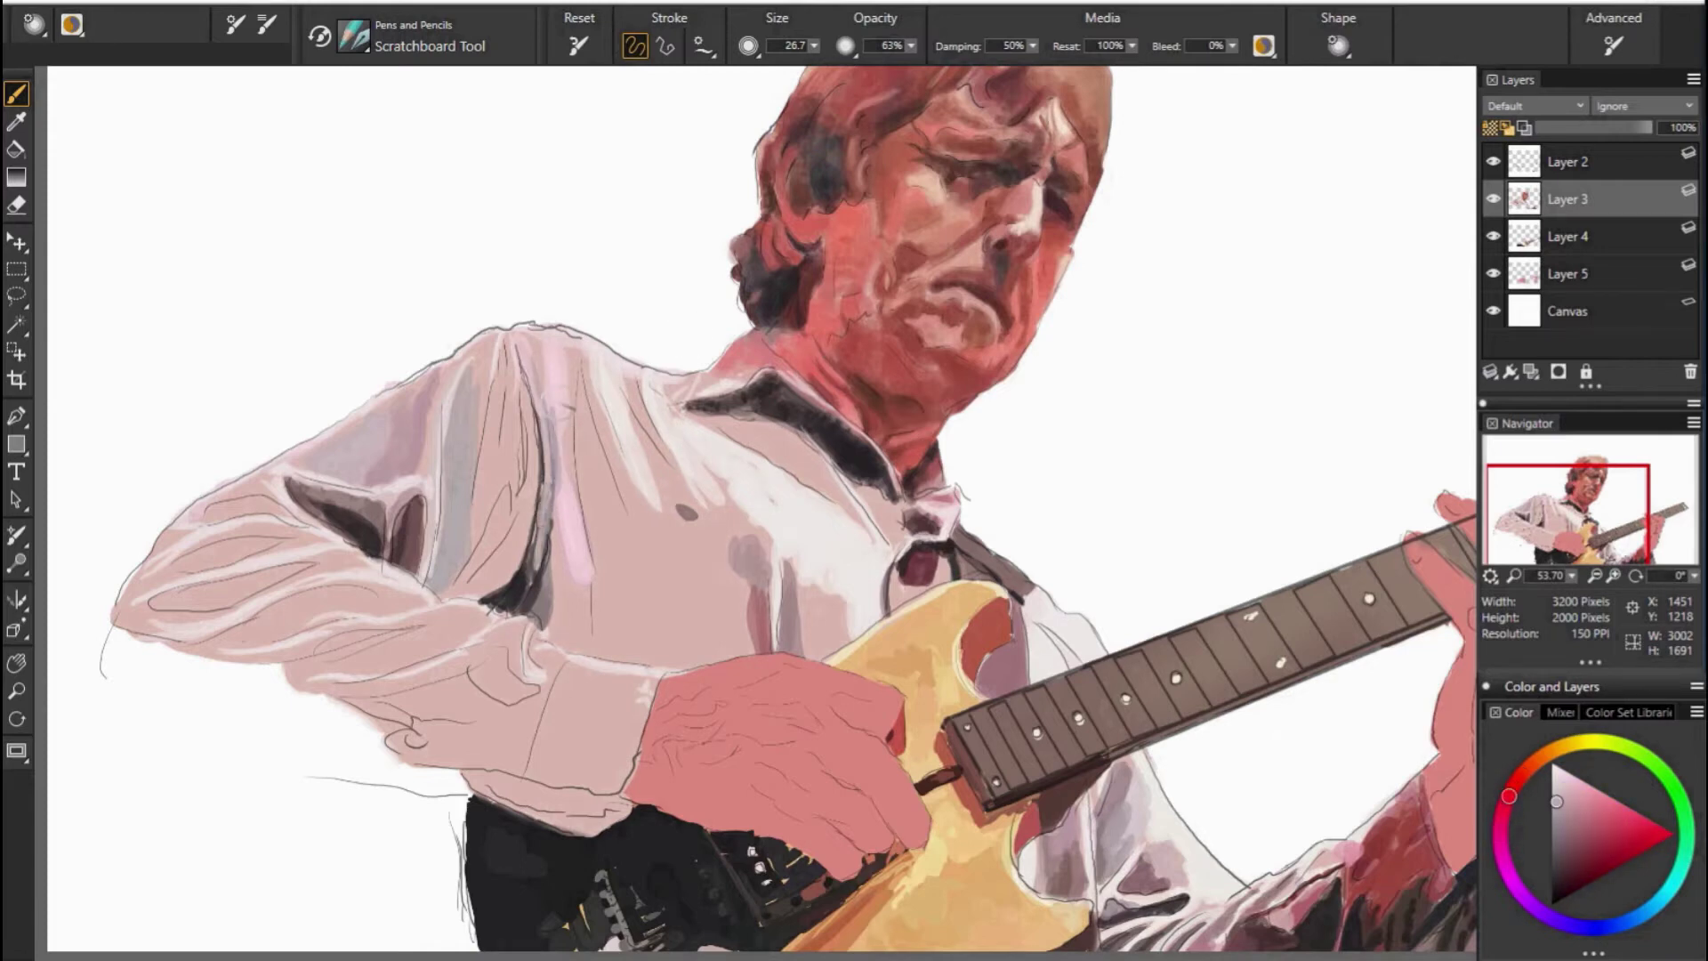
pyautogui.keyDown('alt'); pyautogui.click(462, 462); pyautogui.keyUp('alt')
pyautogui.moveTo(565, 484)
pyautogui.mouseDown()
pyautogui.moveTo(569, 564)
pyautogui.moveTo(578, 338)
pyautogui.mouseUp()
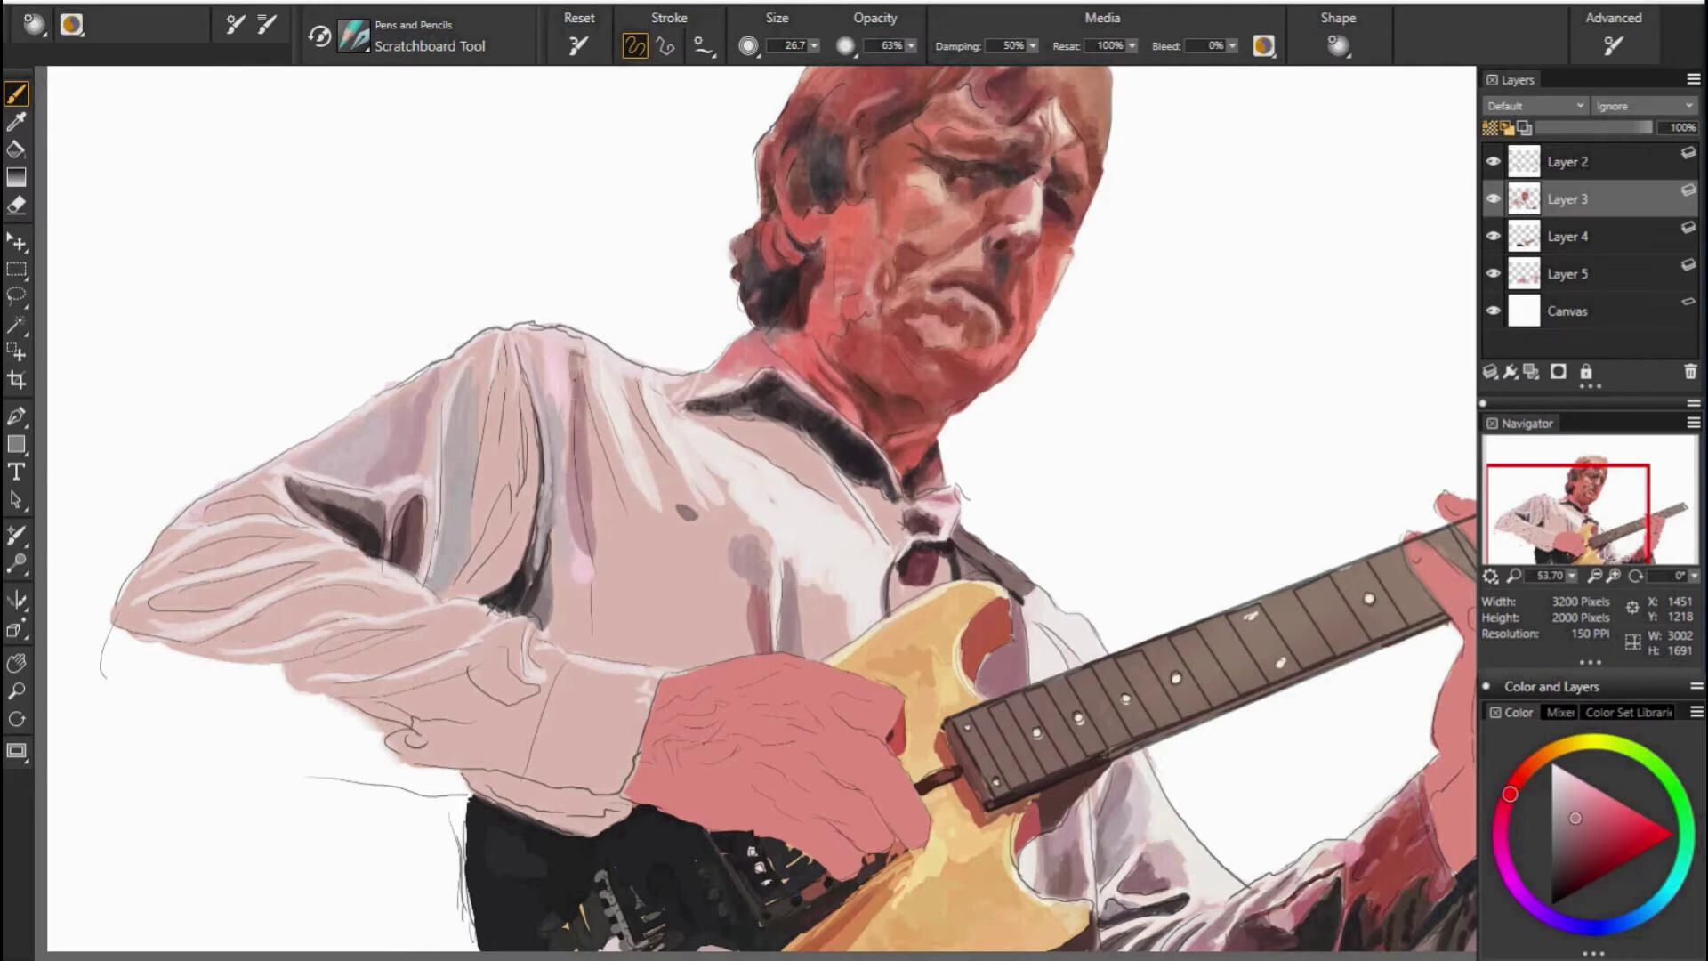
pyautogui.moveTo(613, 524)
pyautogui.mouseDown()
pyautogui.moveTo(605, 409)
pyautogui.moveTo(604, 520)
pyautogui.mouseUp()
pyautogui.moveTo(613, 586)
pyautogui.mouseDown()
pyautogui.moveTo(600, 444)
pyautogui.moveTo(560, 349)
pyautogui.mouseUp()
# Brush textured light mauve strokes across the fold using nearby sampled shades.
pyautogui.keyDown('alt'); pyautogui.click(1181, 598); pyautogui.keyUp('alt')
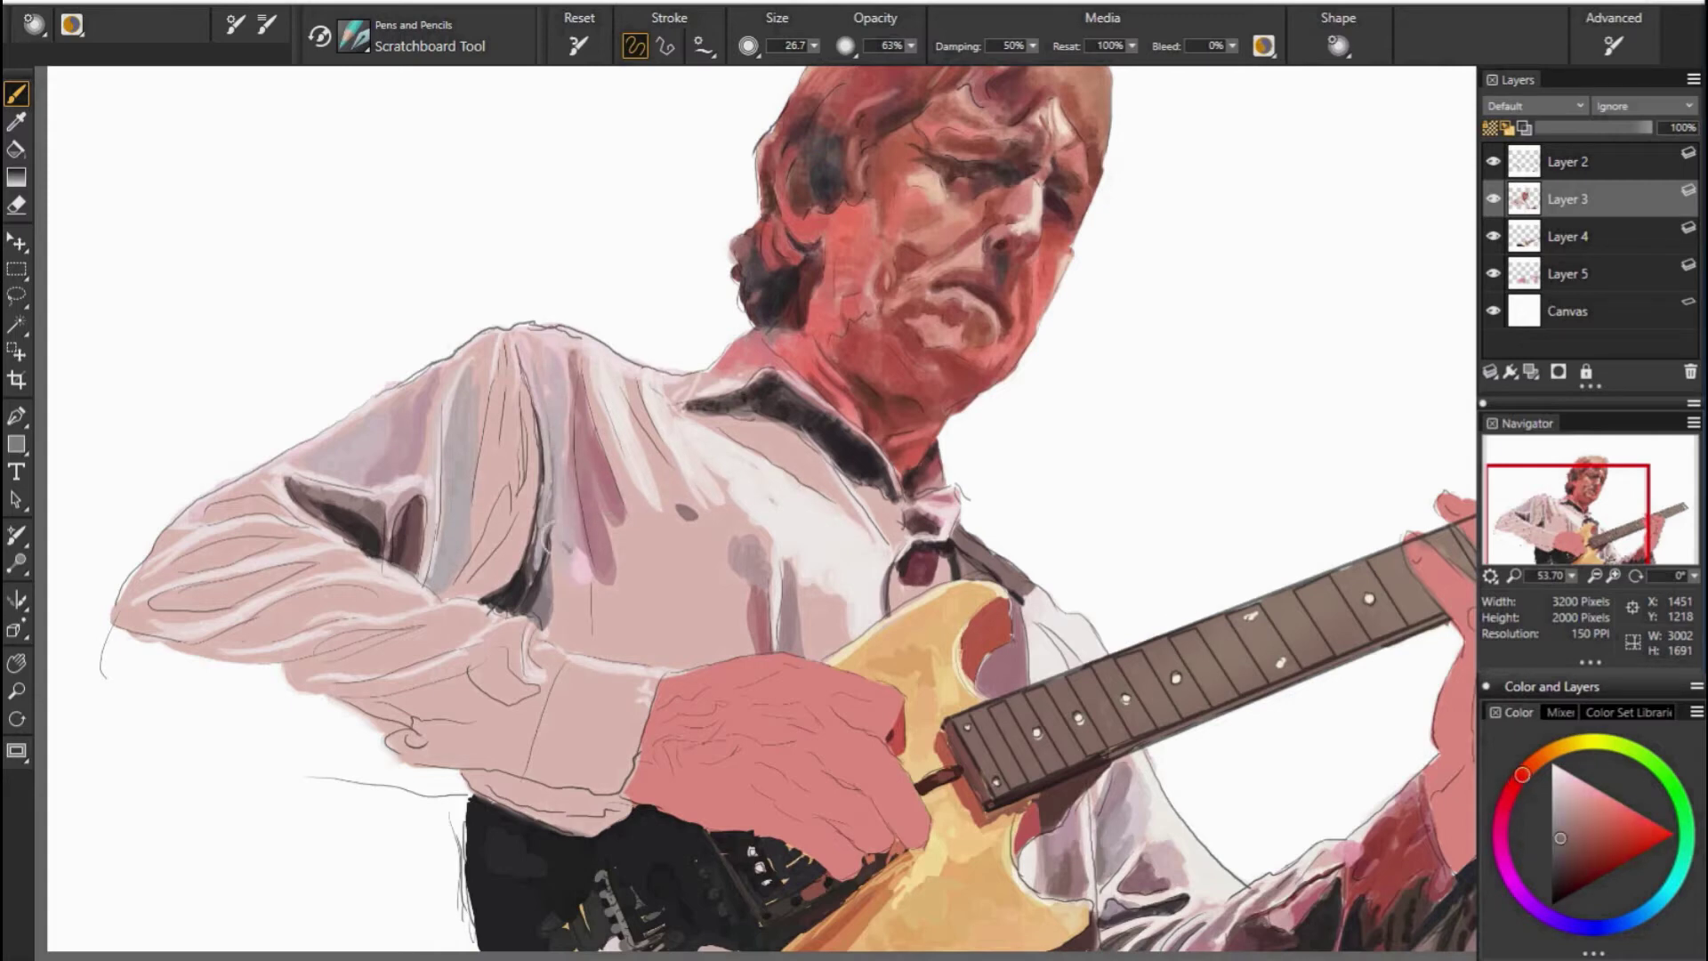
pyautogui.keyDown('alt'); pyautogui.click(398, 519); pyautogui.keyUp('alt')
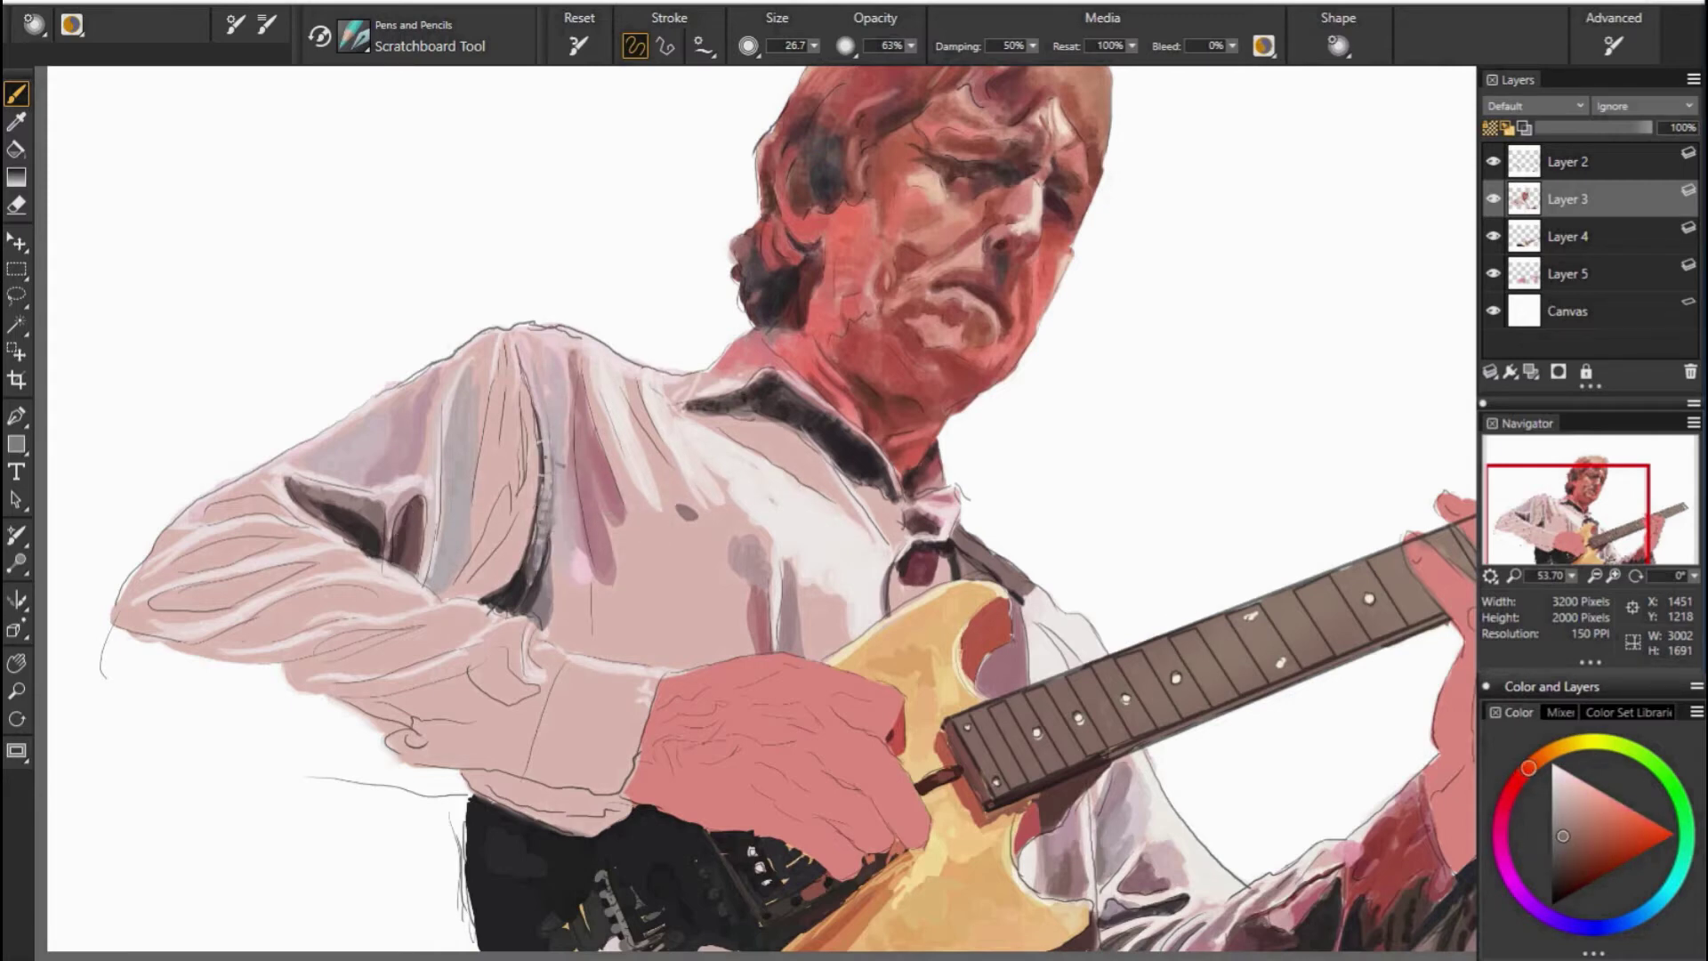
pyautogui.moveTo(525, 360); pyautogui.dragTo(538, 472)
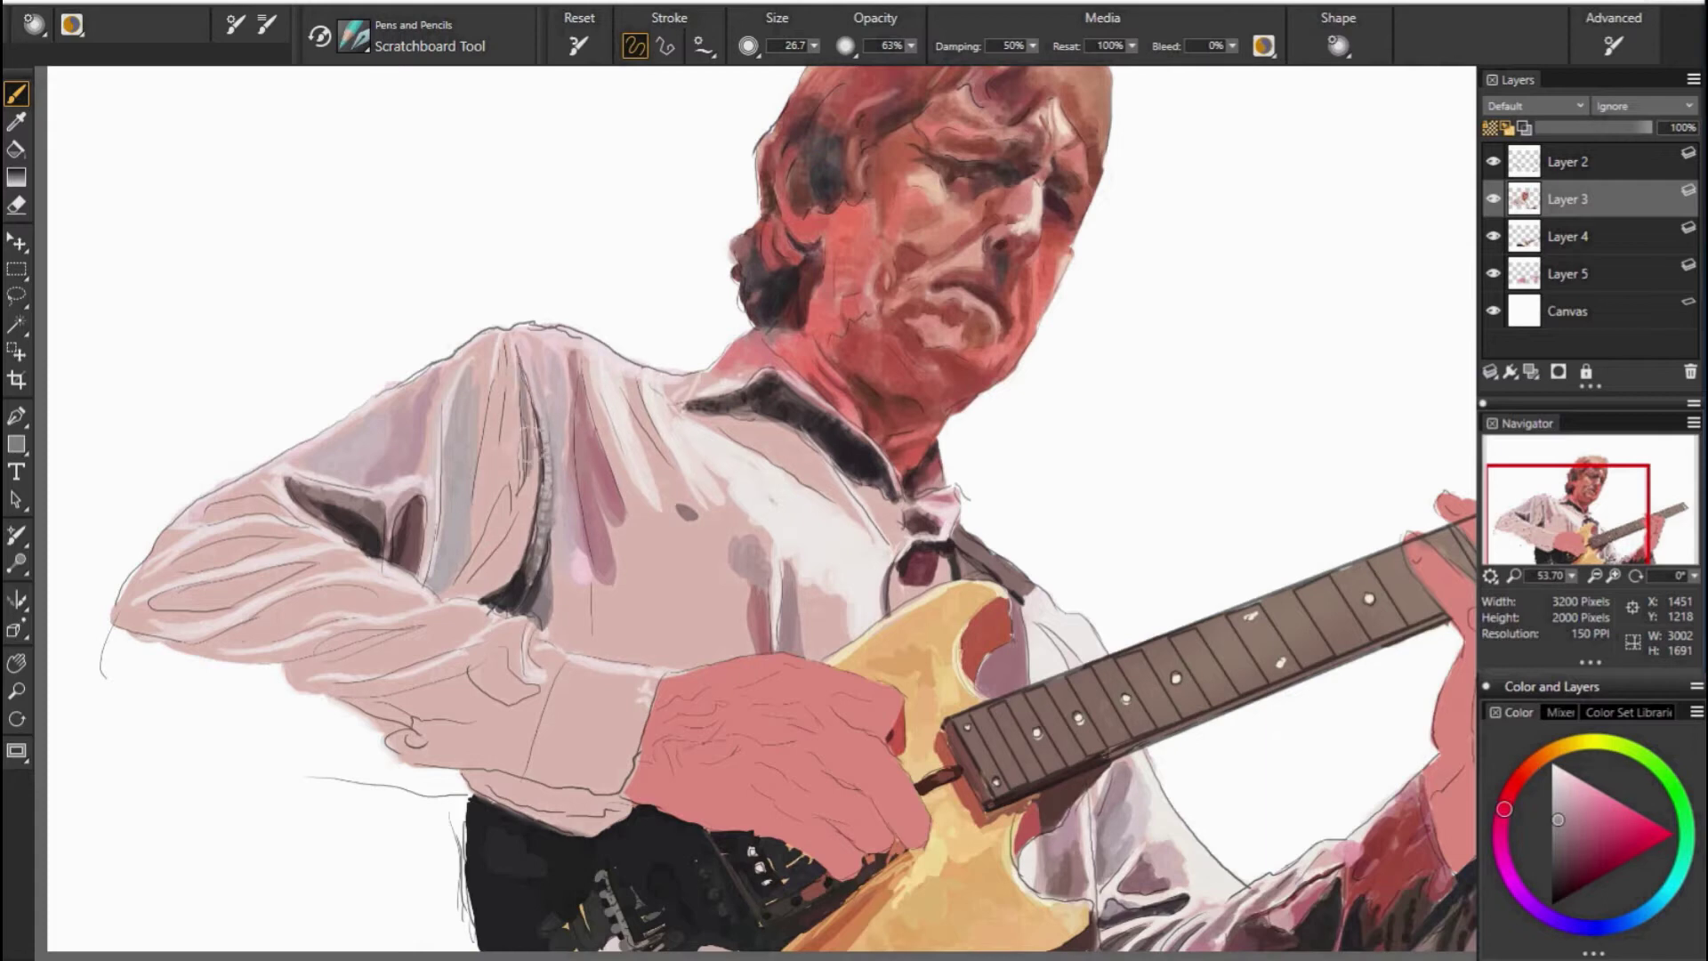
pyautogui.moveTo(541, 400)
pyautogui.mouseDown()
pyautogui.moveTo(521, 524)
pyautogui.moveTo(449, 596)
pyautogui.mouseUp()
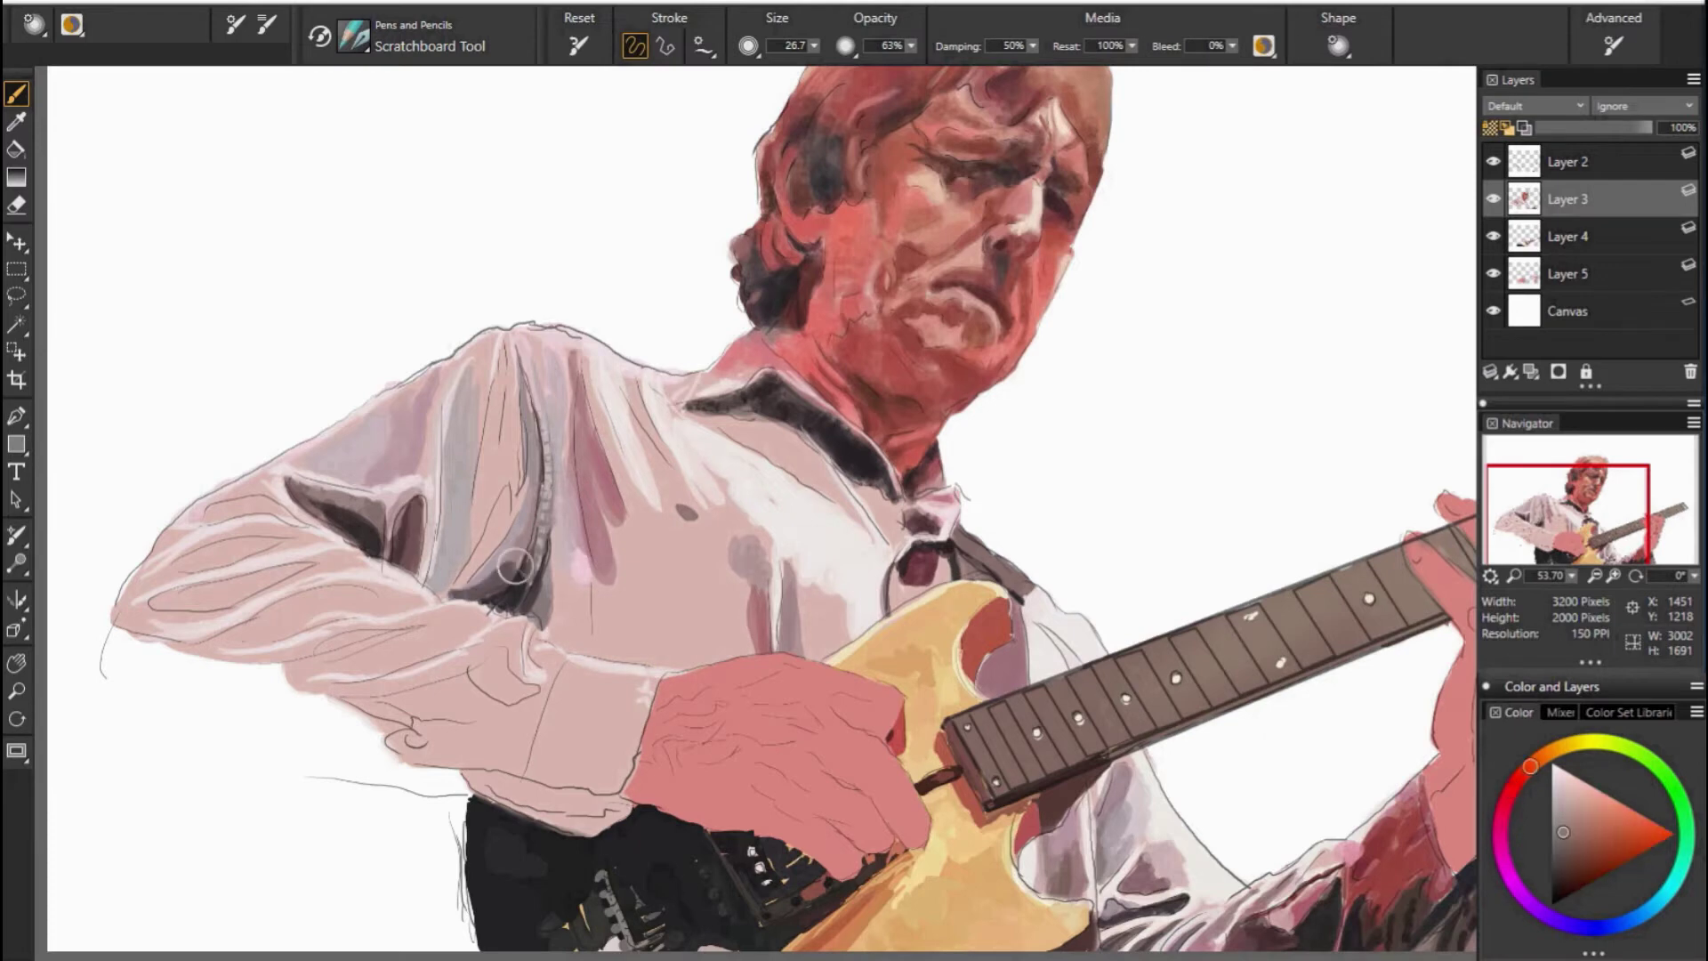
# Deepen the shirt fold with dark grey curved strokes.
pyautogui.keyDown('alt'); pyautogui.click(1073, 564); pyautogui.keyUp('alt')
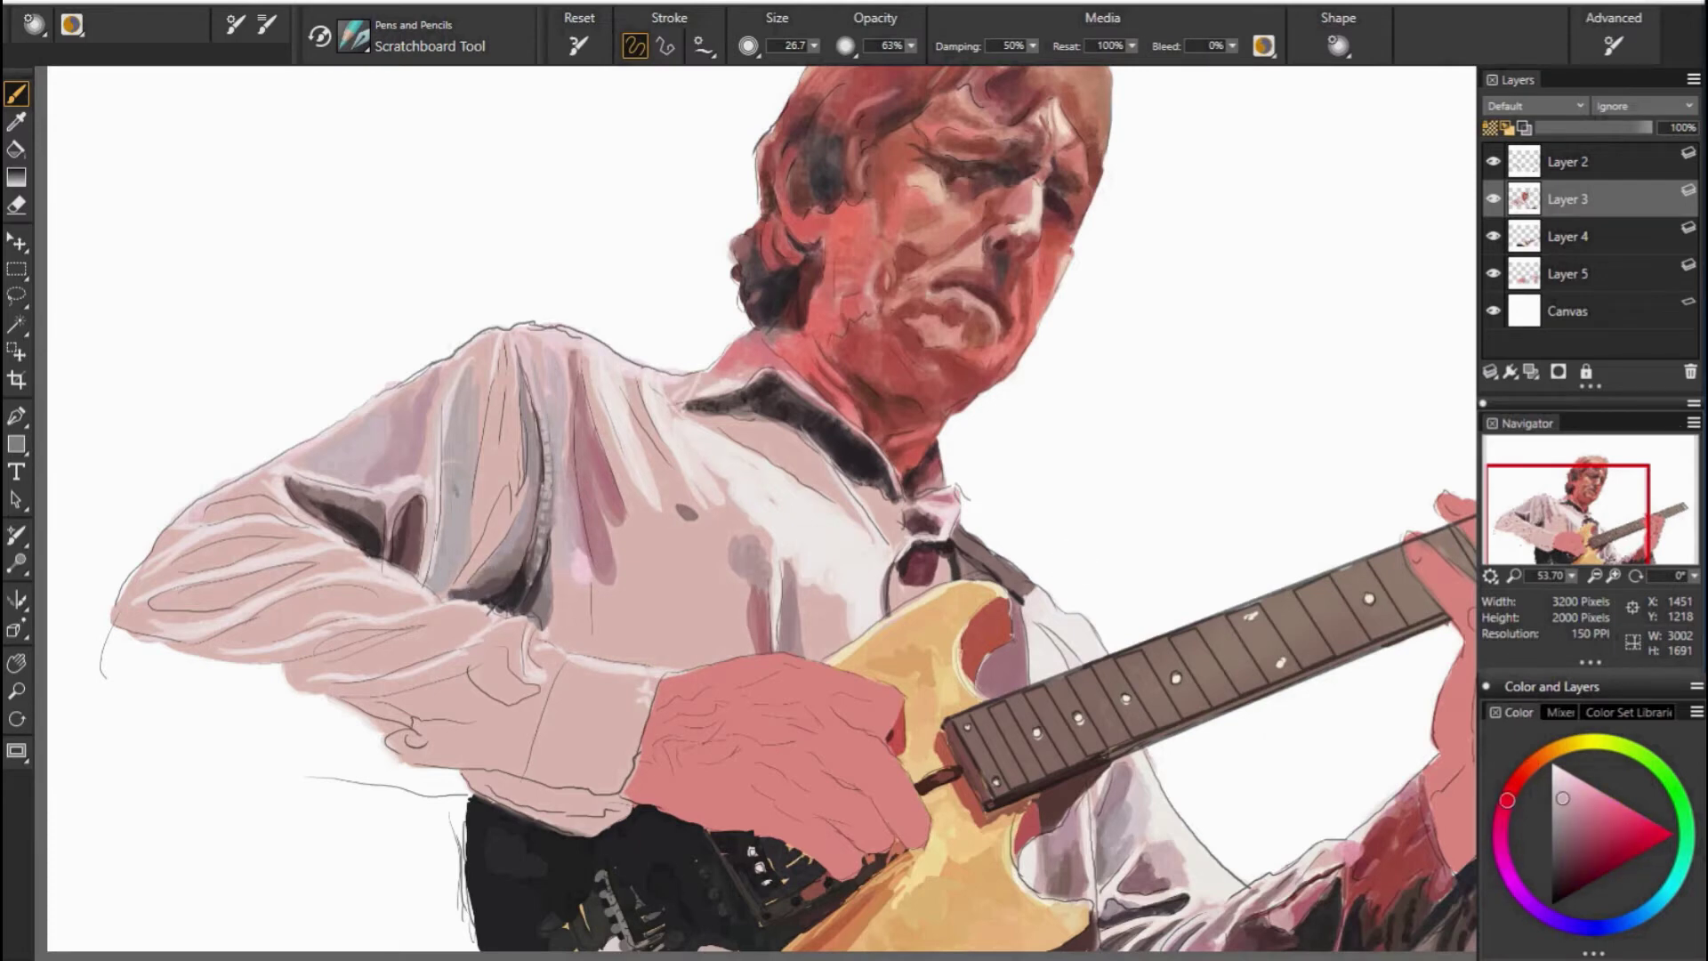
pyautogui.moveTo(507, 489); pyautogui.dragTo(476, 585)
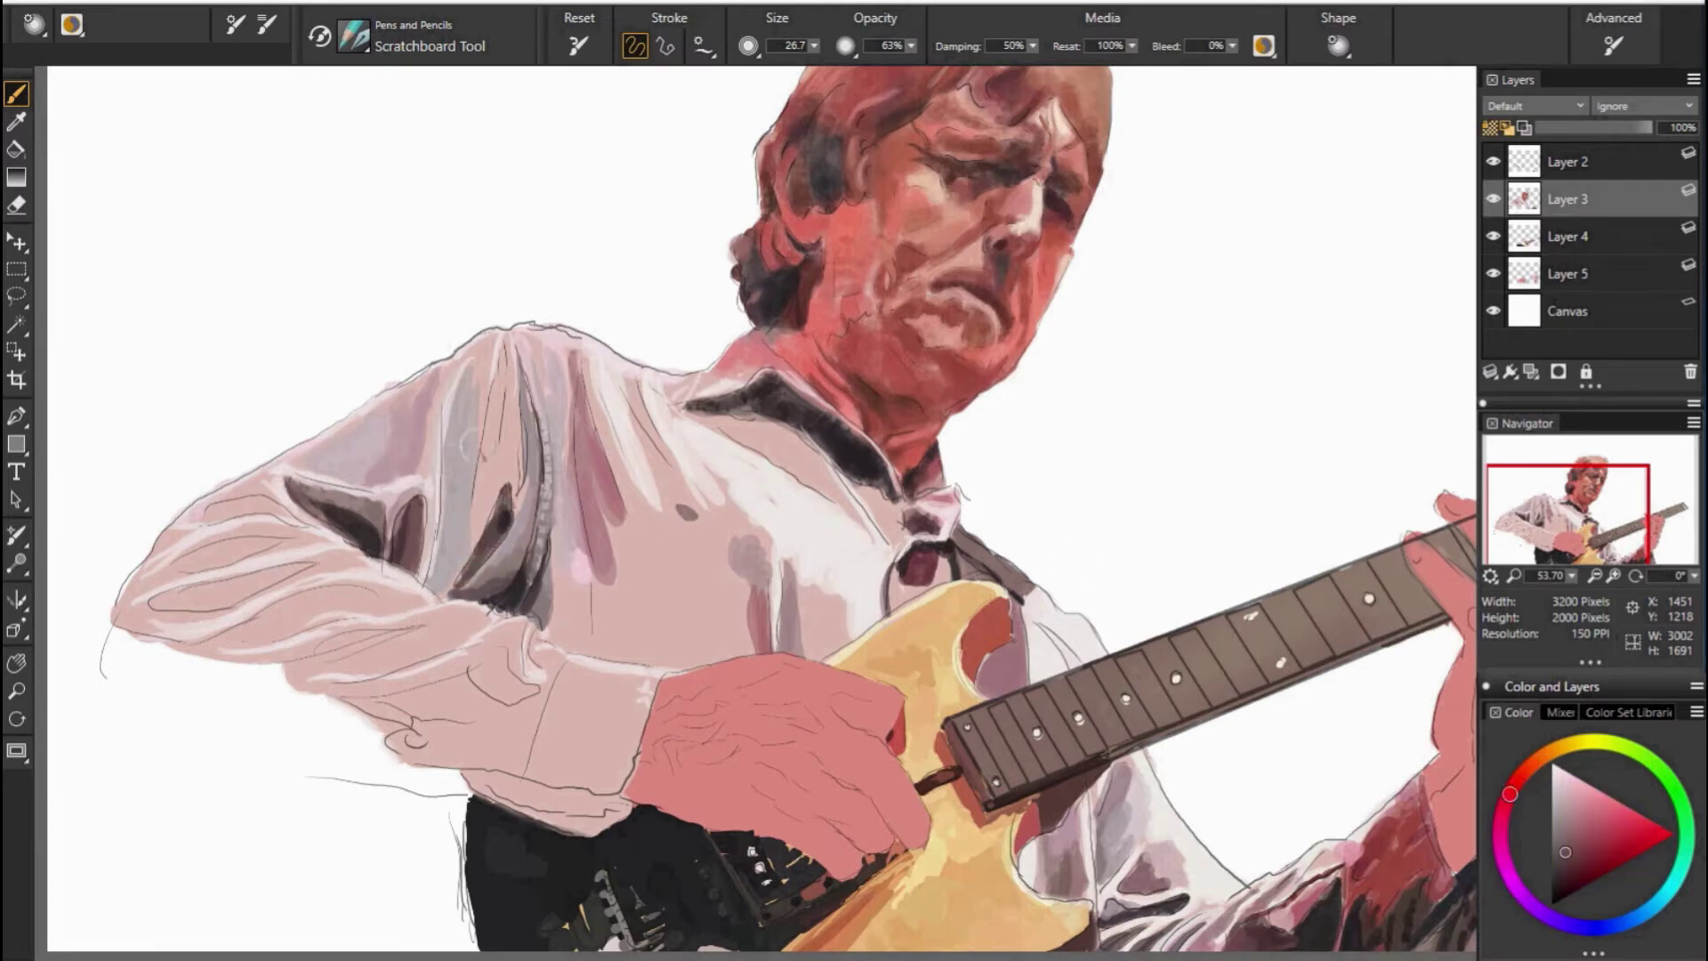
pyautogui.keyDown('alt'); pyautogui.click(510, 496); pyautogui.keyUp('alt')
pyautogui.moveTo(529, 396)
pyautogui.mouseDown()
pyautogui.moveTo(530, 491)
pyautogui.moveTo(529, 460)
pyautogui.mouseUp()
# Sample a series of light, dark and grey pinks from the shirt and colour wheel.
pyautogui.keyDown('alt'); pyautogui.click(564, 464); pyautogui.keyUp('alt')
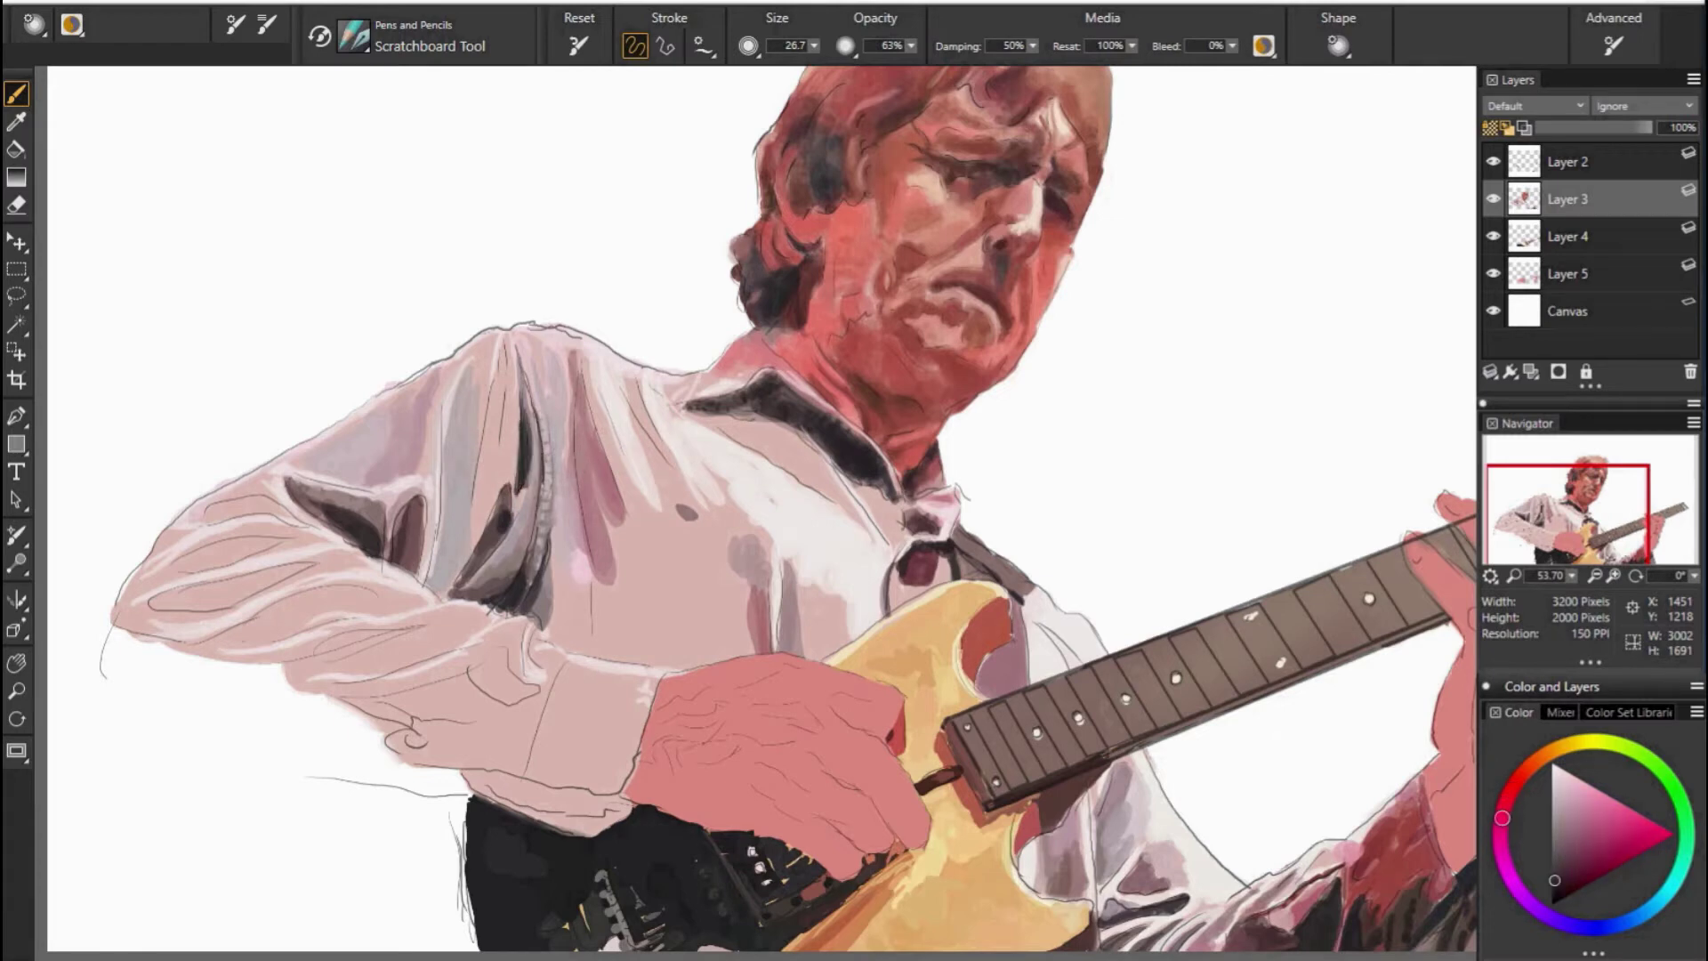
pyautogui.keyDown('alt'); pyautogui.click(914, 489); pyautogui.keyUp('alt')
pyautogui.keyDown('alt'); pyautogui.click(1443, 539); pyautogui.keyUp('alt')
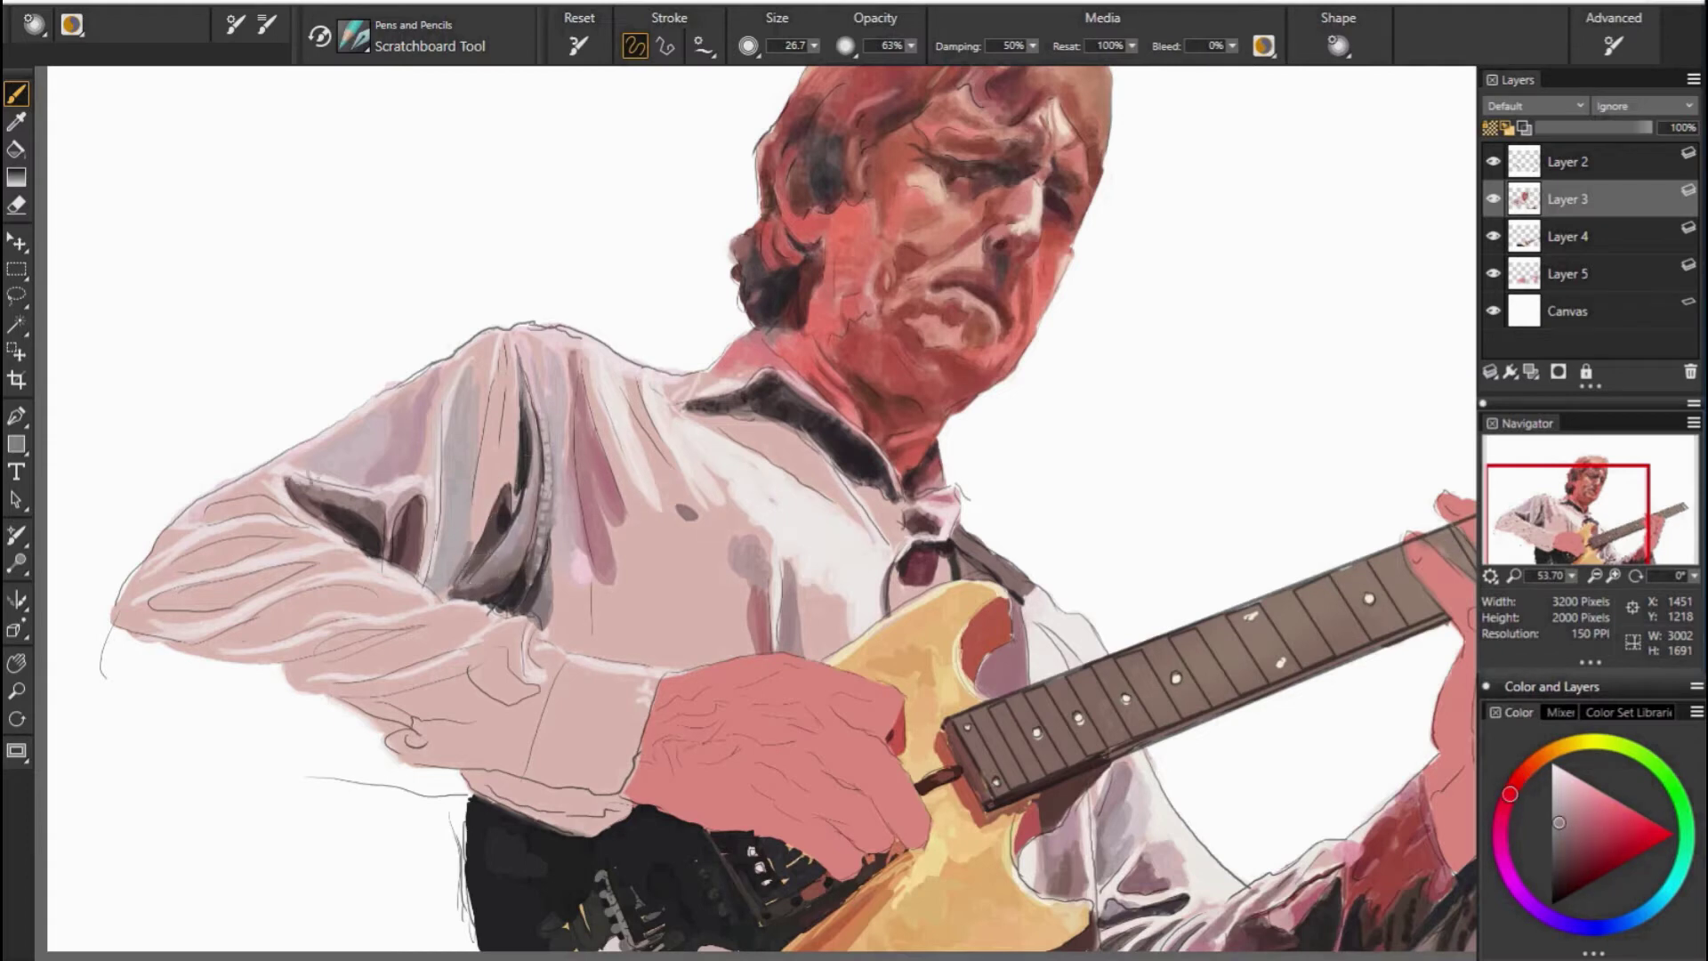
pyautogui.keyDown('alt'); pyautogui.click(485, 489); pyautogui.keyUp('alt')
pyautogui.keyDown('alt'); pyautogui.click(694, 467); pyautogui.keyUp('alt')
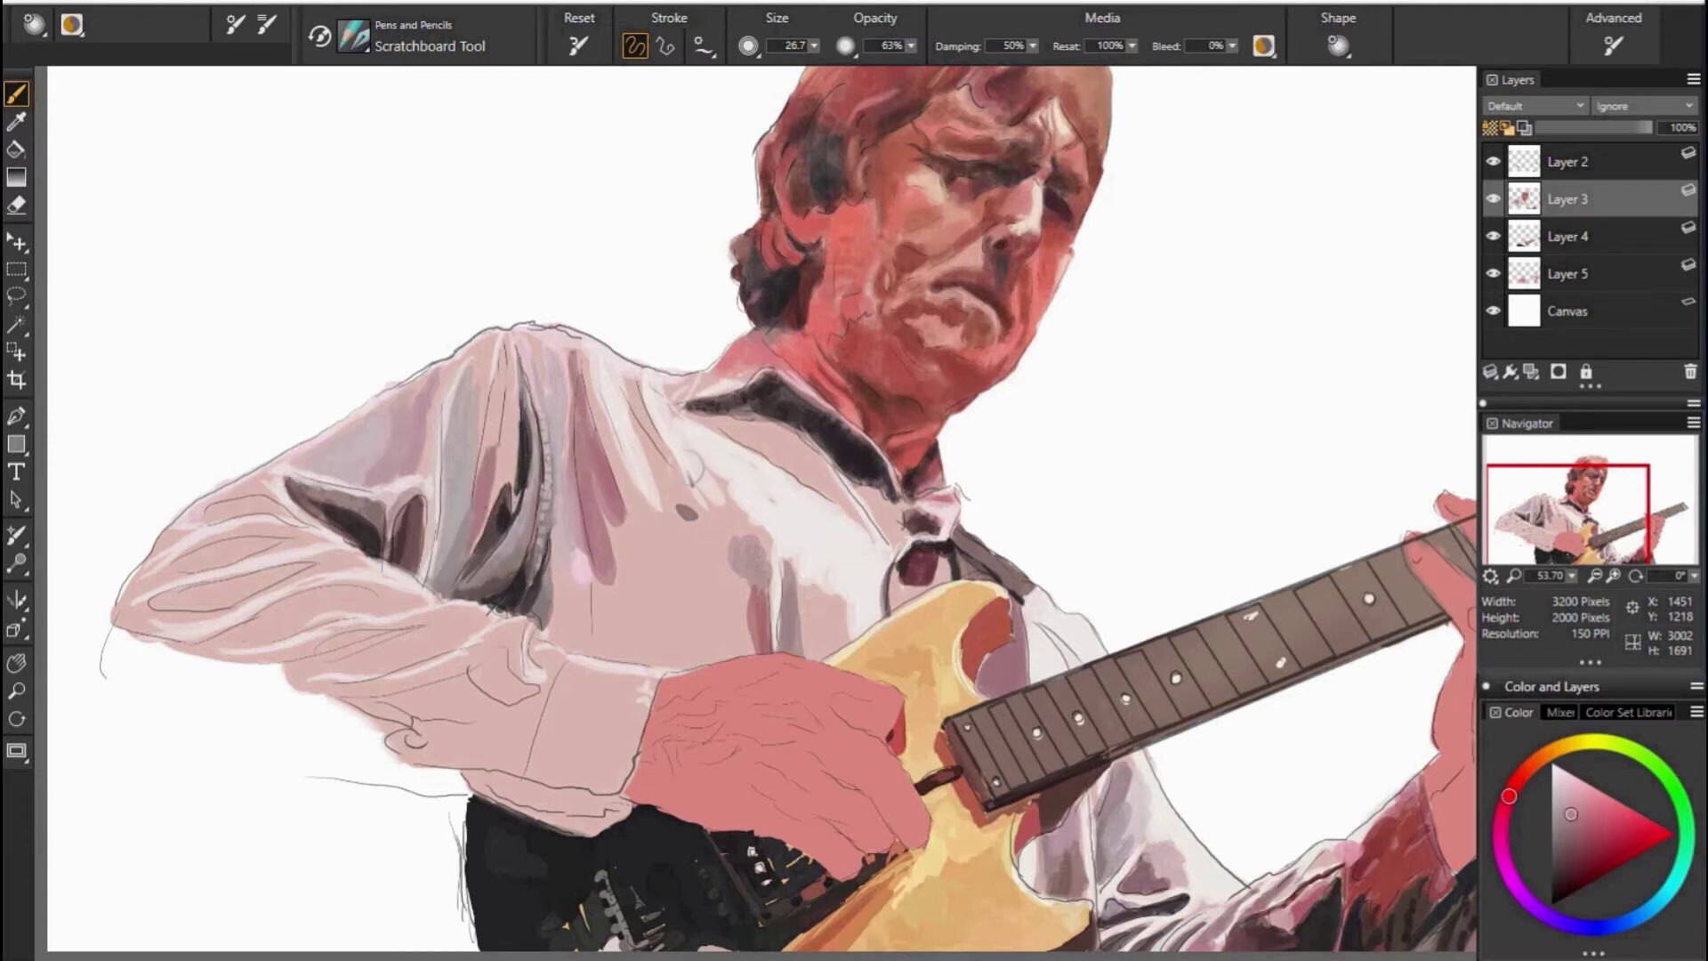
pyautogui.keyDown('alt'); pyautogui.click(495, 466); pyautogui.keyUp('alt')
pyautogui.keyDown('alt'); pyautogui.click(510, 507); pyautogui.keyUp('alt')
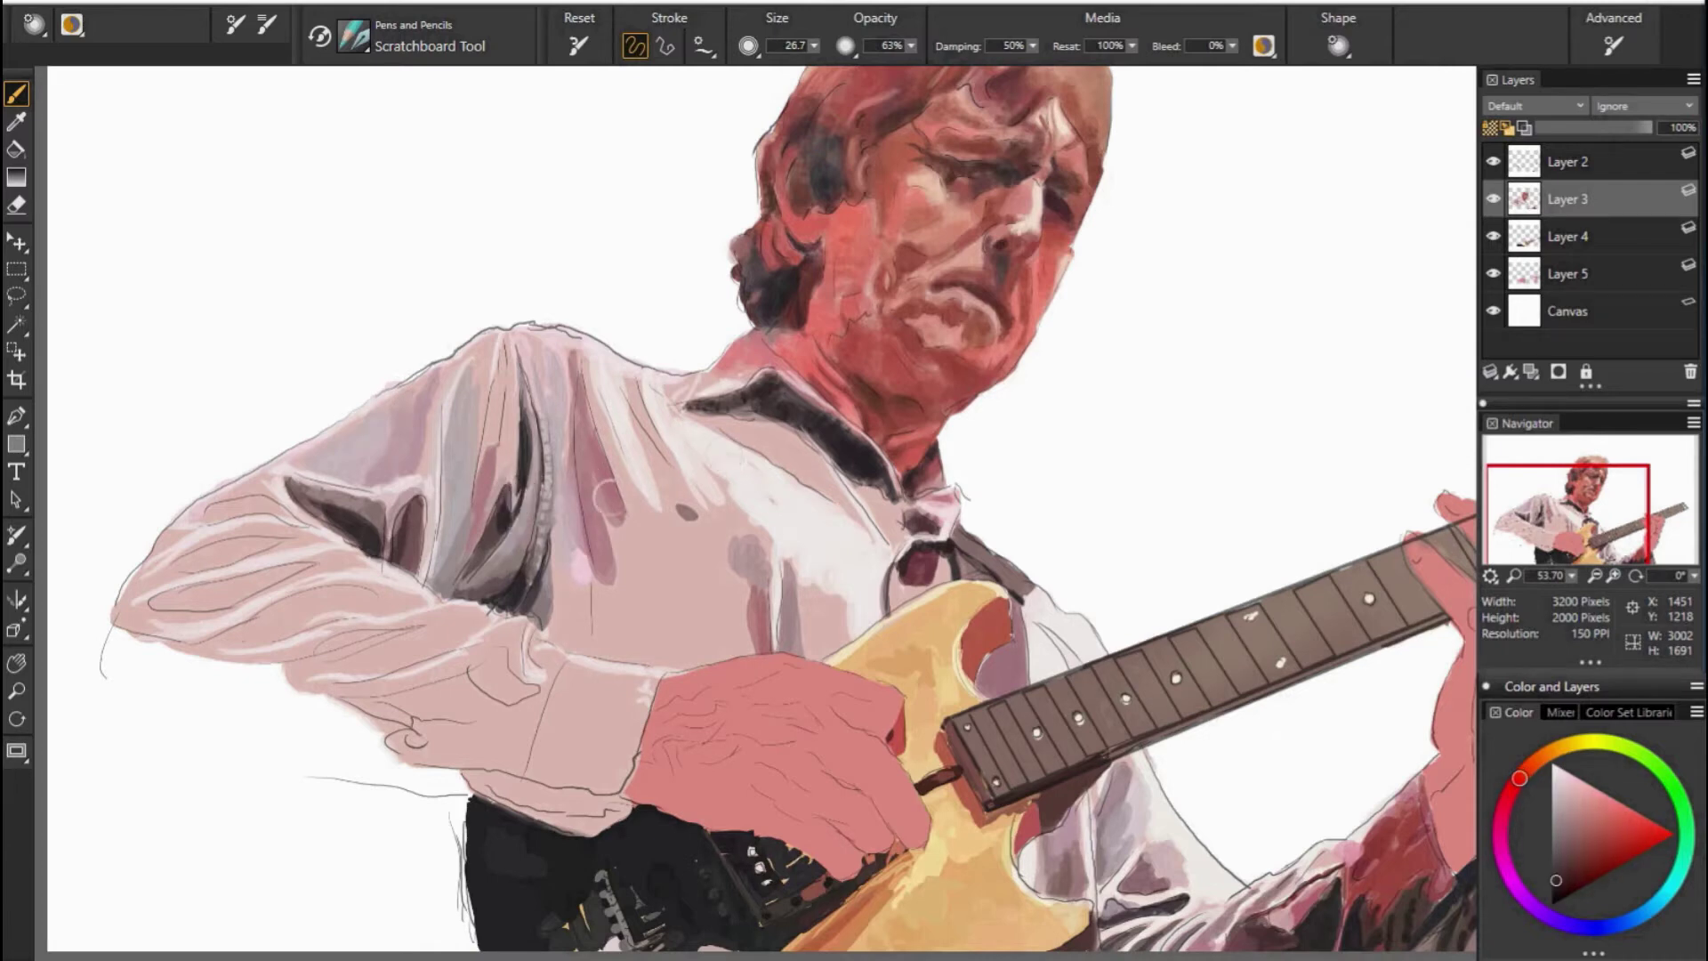
pyautogui.keyDown('alt'); pyautogui.click(514, 504); pyautogui.keyUp('alt')
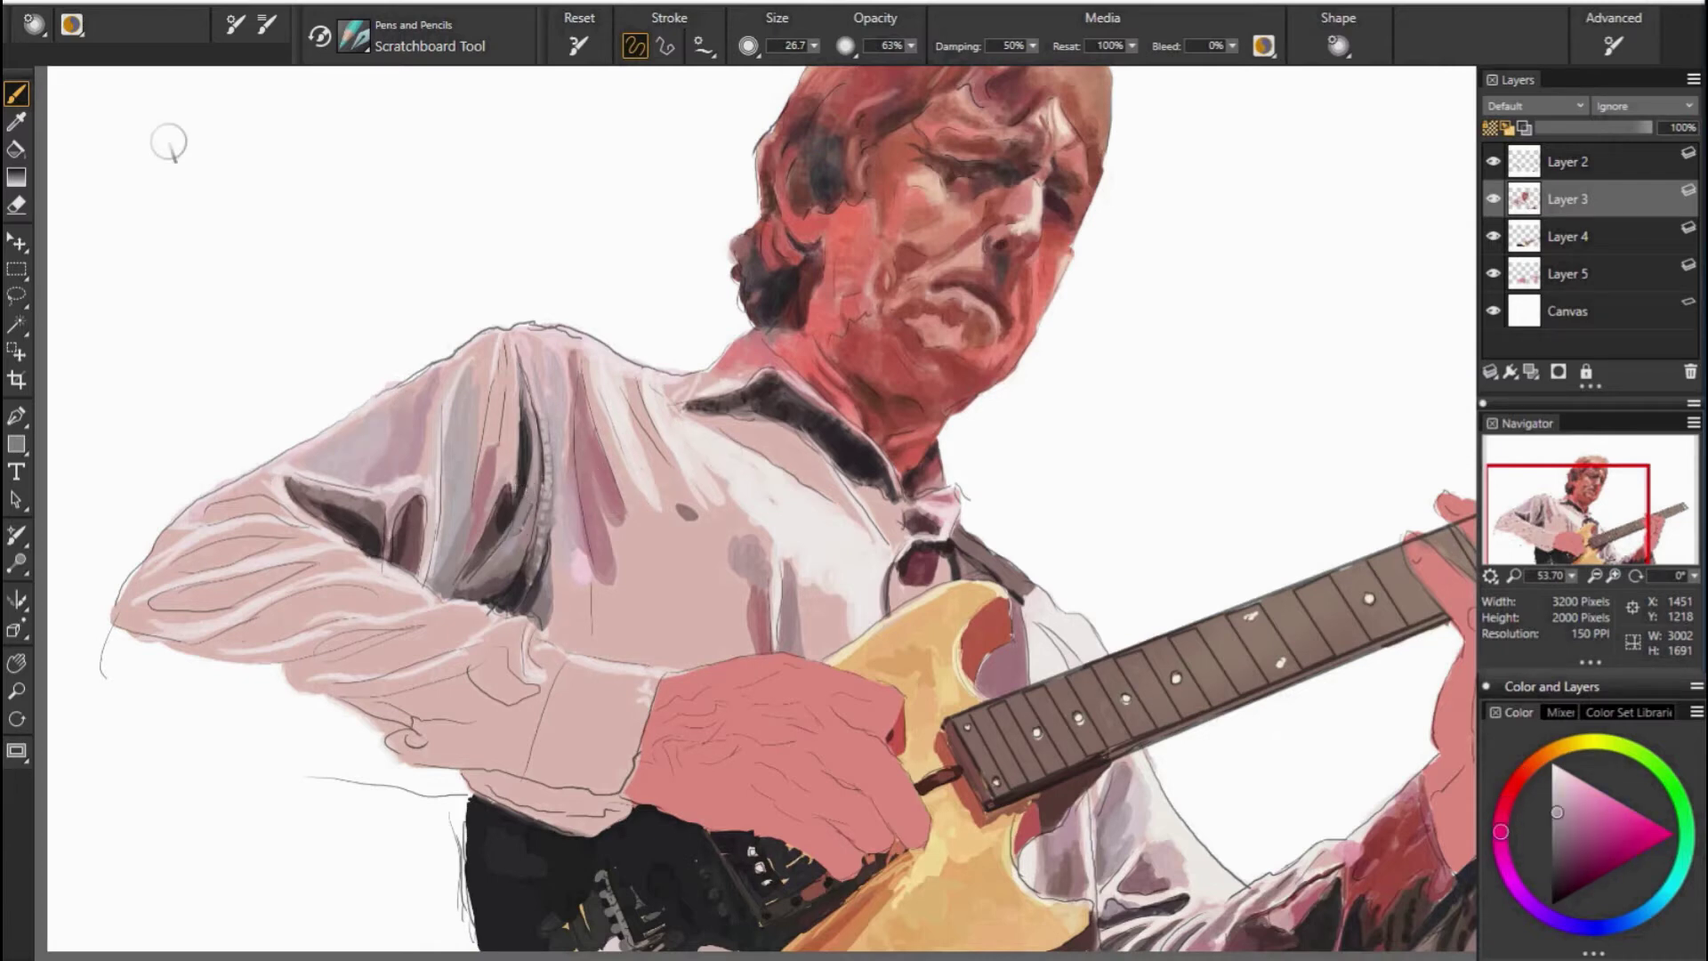
pyautogui.keyDown('alt'); pyautogui.click(932, 425); pyautogui.keyUp('alt')
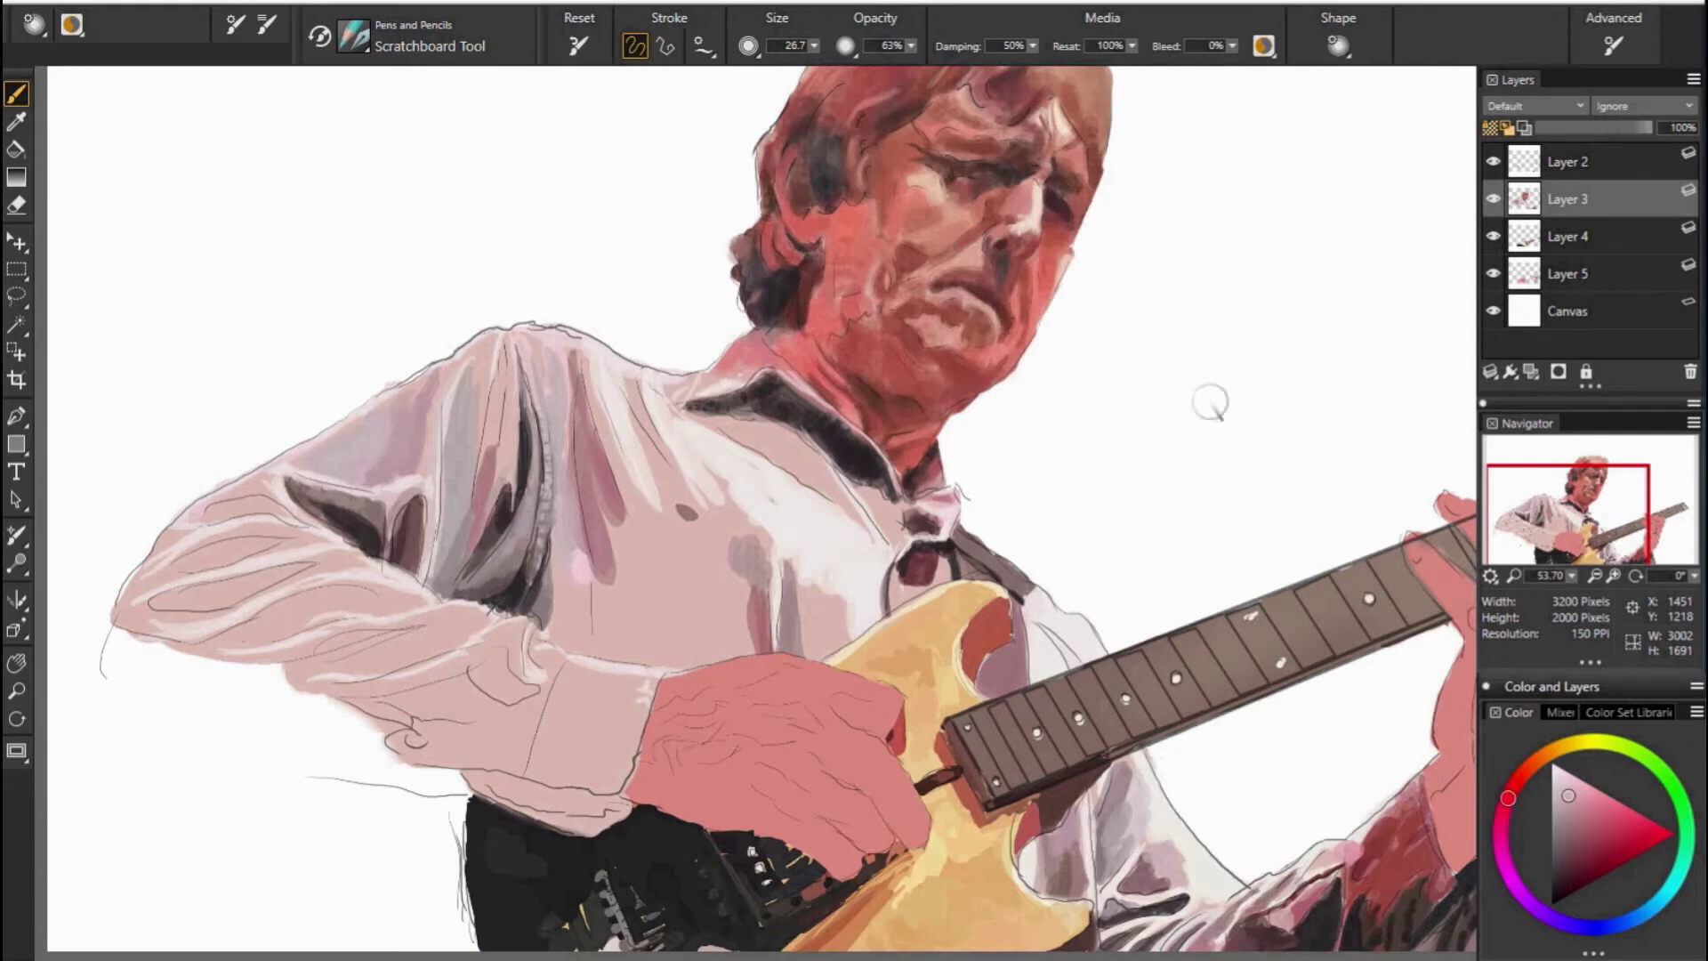
pyautogui.click(1558, 823)
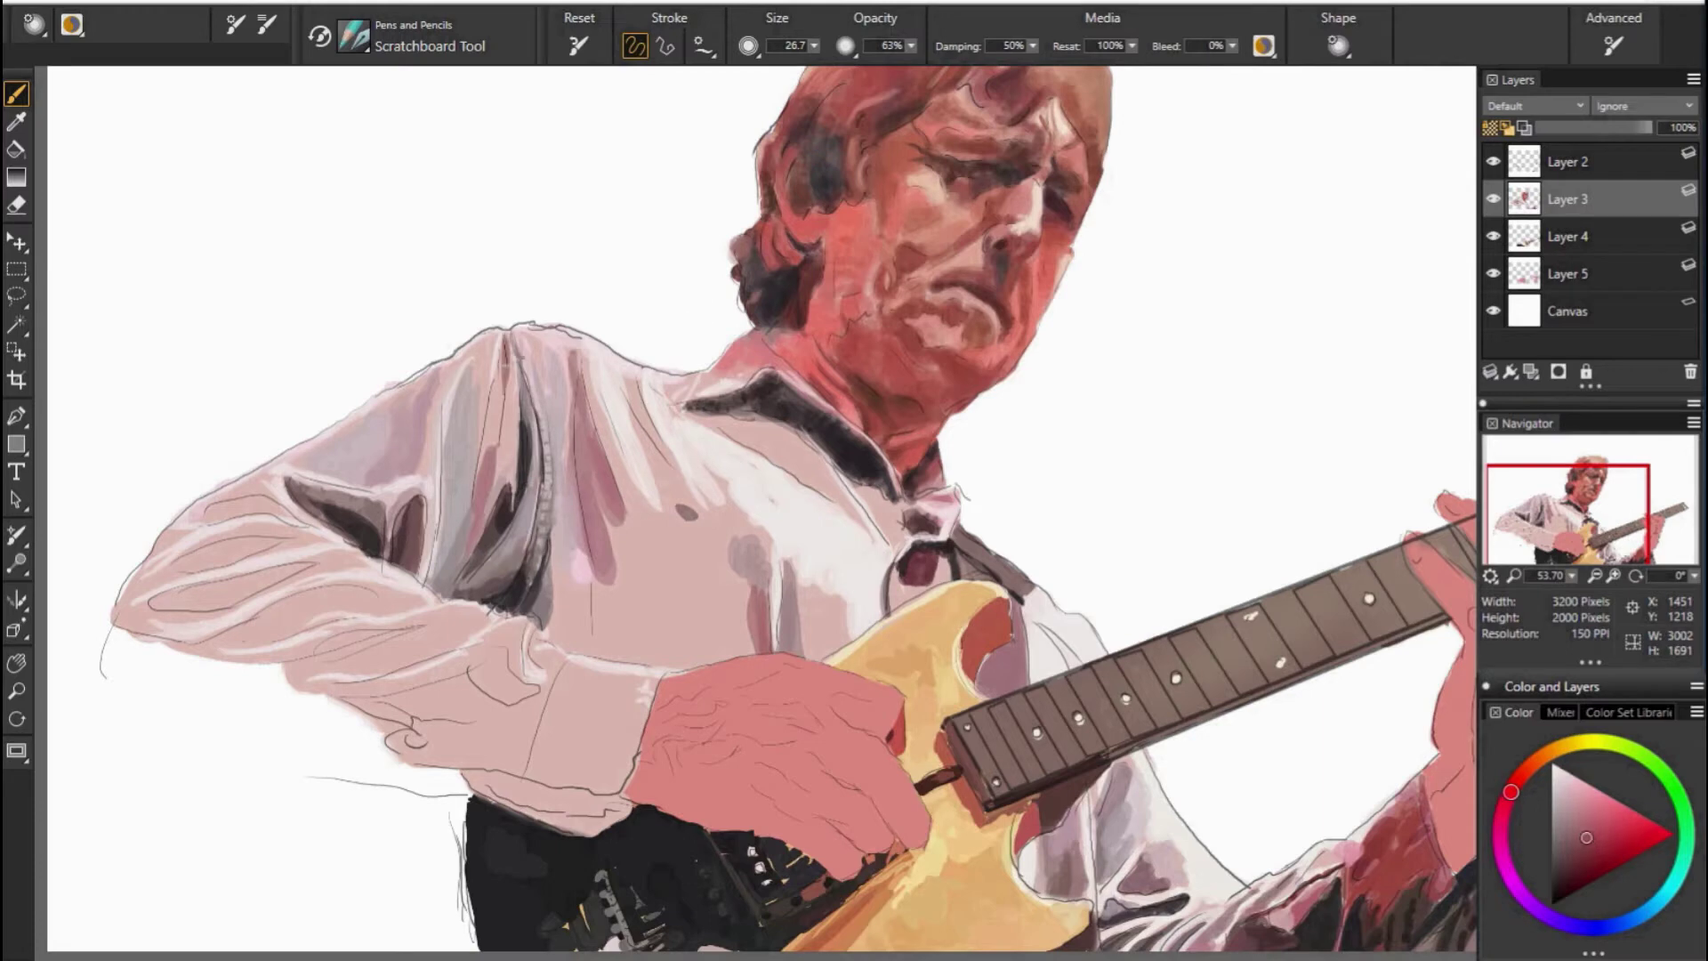
# Sample shoulder pinks and add a short dark mark on the shoulder.
pyautogui.keyDown('alt'); pyautogui.click(999, 384); pyautogui.keyUp('alt')
pyautogui.keyDown('alt'); pyautogui.click(504, 425); pyautogui.keyUp('alt')
pyautogui.keyDown('alt'); pyautogui.click(771, 470); pyautogui.keyUp('alt')
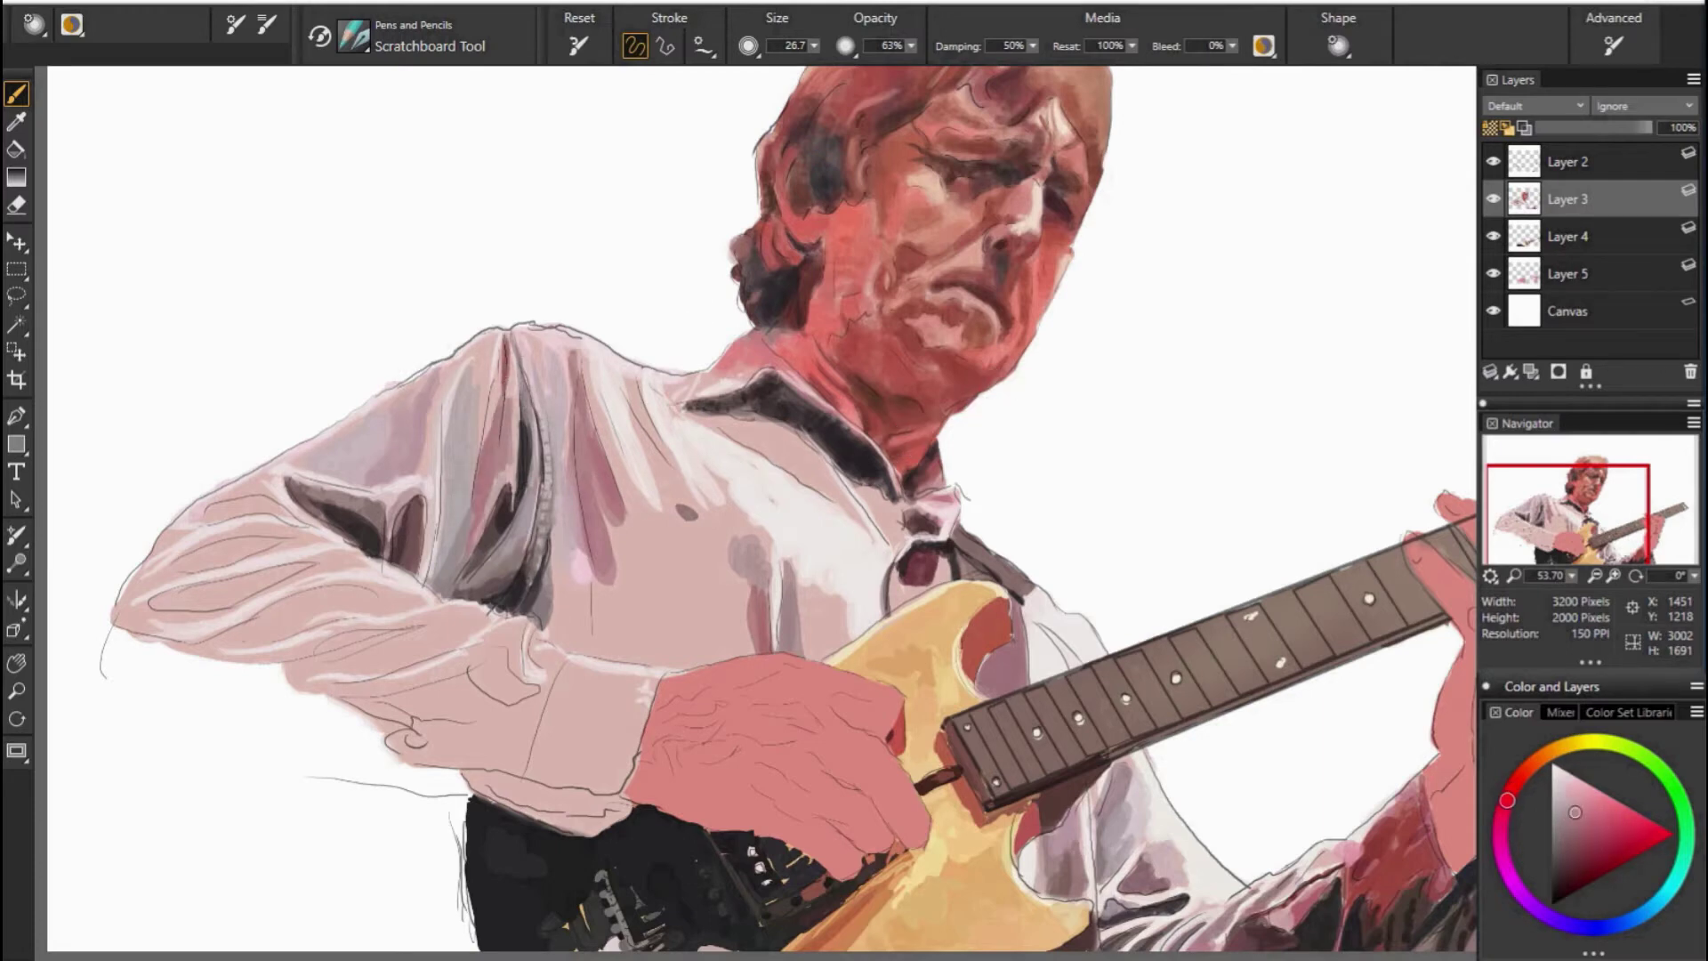
pyautogui.keyDown('alt'); pyautogui.click(721, 395); pyautogui.keyUp('alt')
pyautogui.keyDown('alt'); pyautogui.click(622, 313); pyautogui.keyUp('alt')
pyautogui.keyDown('alt'); pyautogui.click(662, 351); pyautogui.keyUp('alt')
pyautogui.keyDown('alt'); pyautogui.click(478, 392); pyautogui.keyUp('alt')
pyautogui.moveTo(478, 362); pyautogui.dragTo(480, 419)
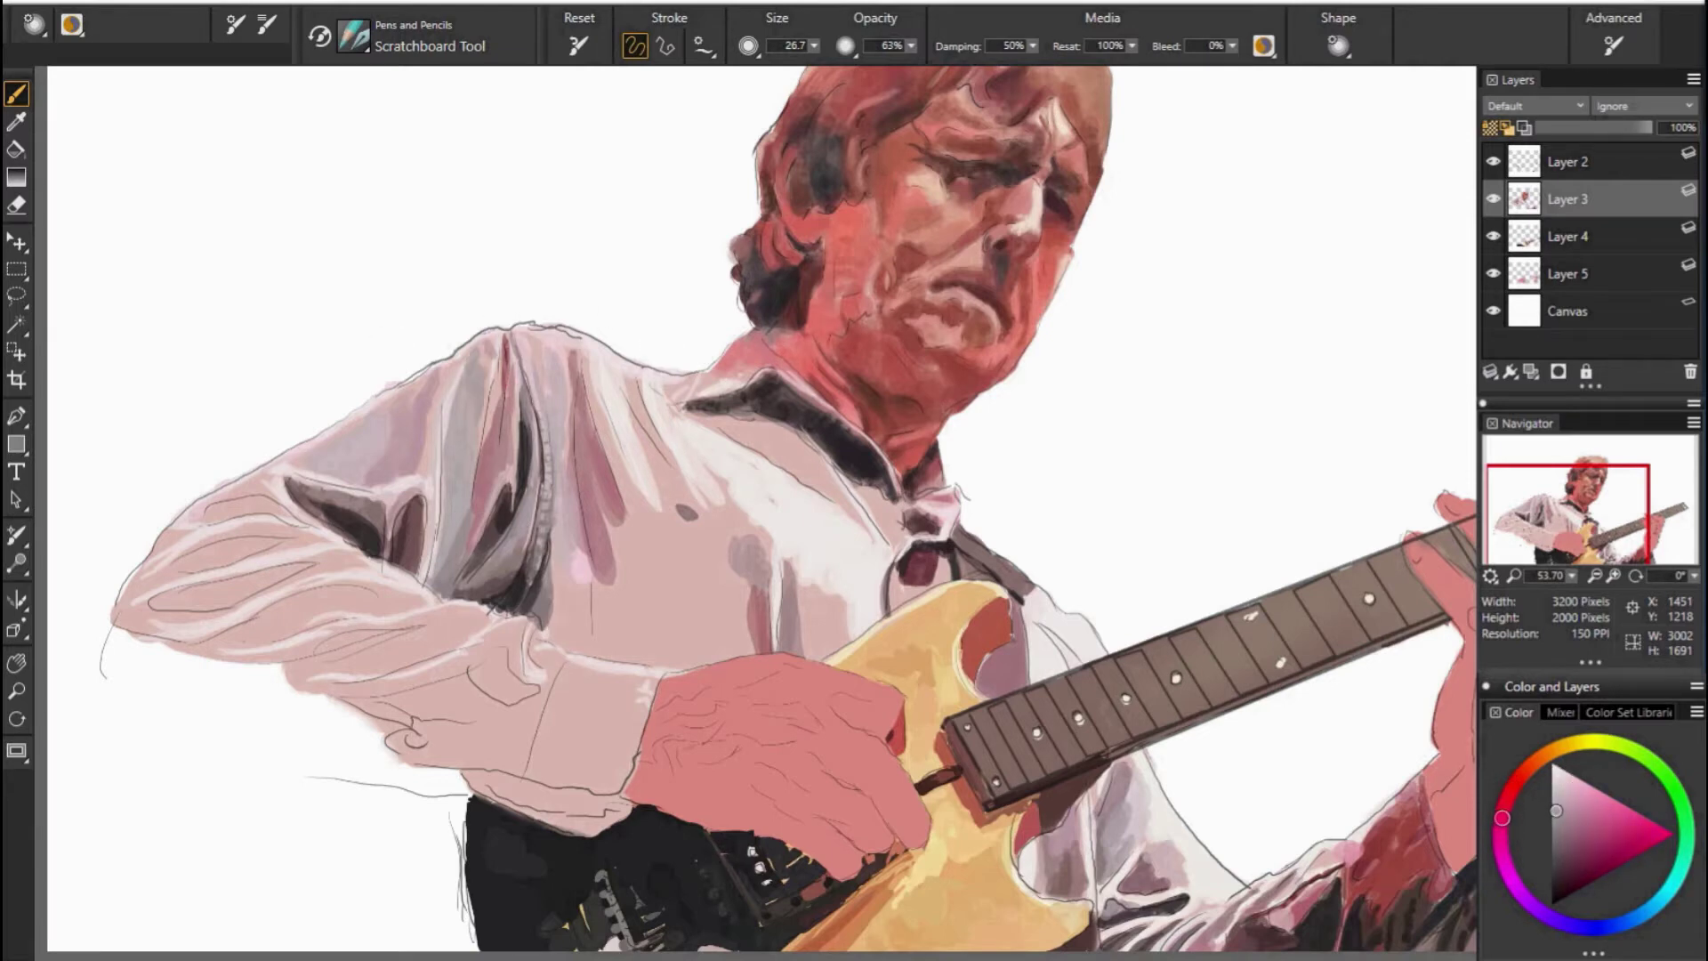
# Paint a dark blue-grey fold line along the left sleeve, then sample a dark blue-black.
pyautogui.keyDown('alt'); pyautogui.click(1229, 396); pyautogui.keyUp('alt')
pyautogui.keyDown('alt'); pyautogui.click(258, 494); pyautogui.keyUp('alt')
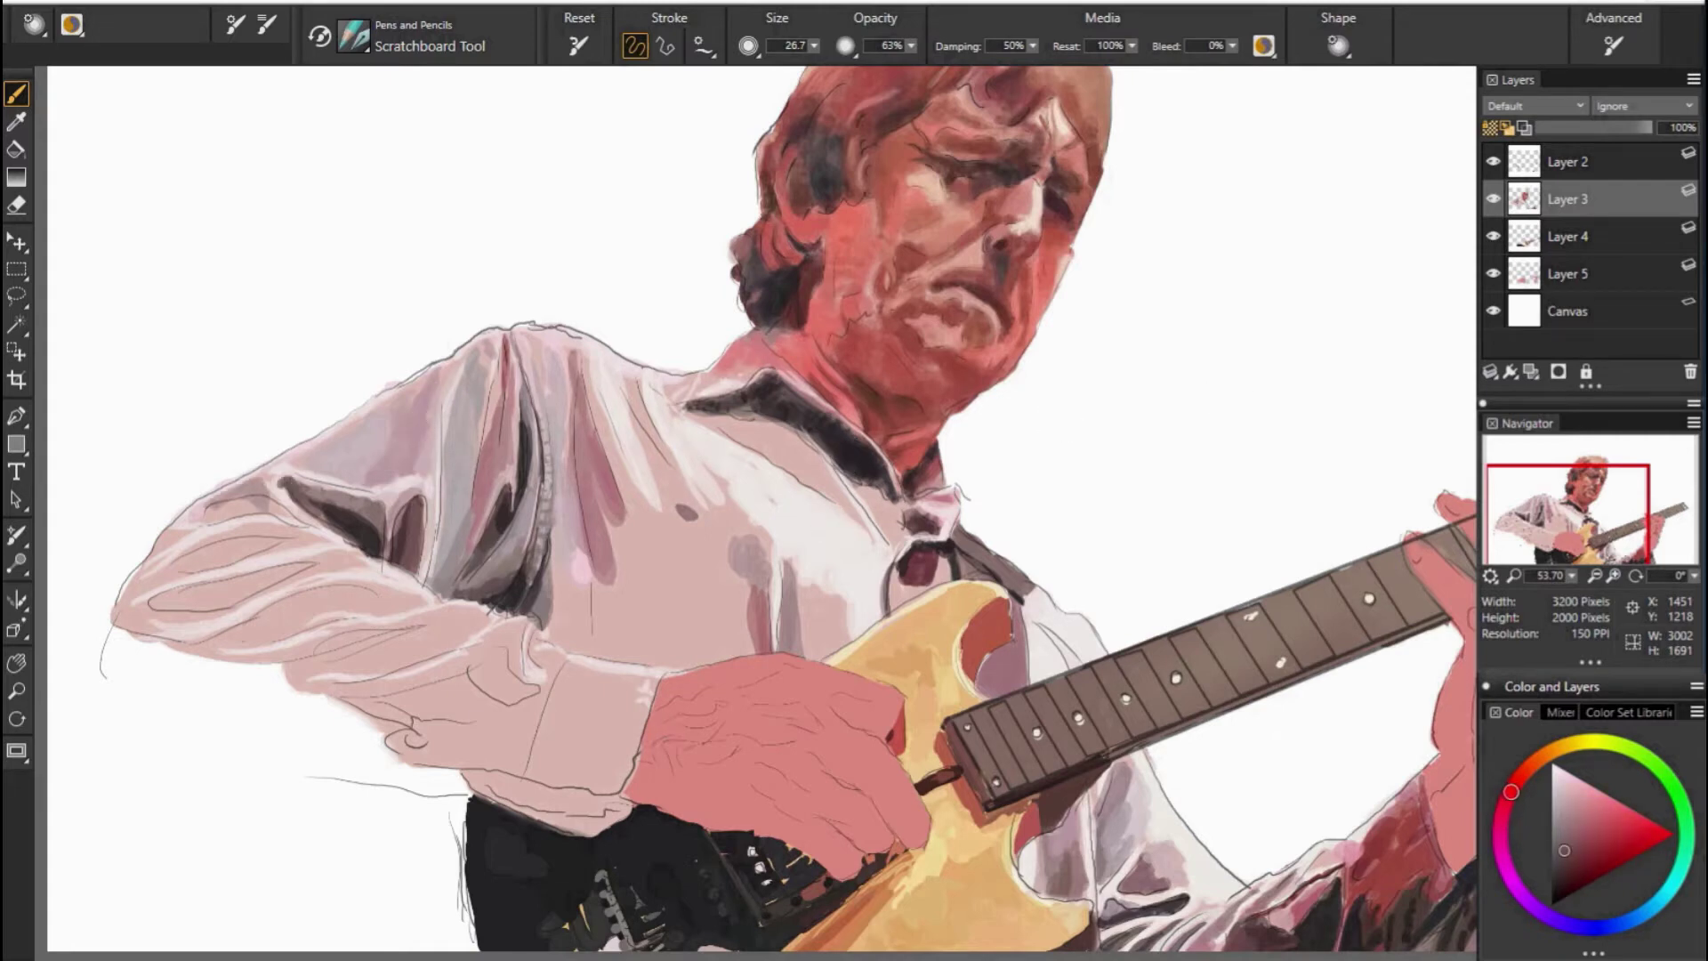
pyautogui.keyDown('alt'); pyautogui.click(676, 463); pyautogui.keyUp('alt')
pyautogui.keyDown('alt'); pyautogui.click(299, 484); pyautogui.keyUp('alt')
pyautogui.keyDown('alt'); pyautogui.click(205, 525); pyautogui.keyUp('alt')
pyautogui.keyDown('alt'); pyautogui.click(223, 514); pyautogui.keyUp('alt')
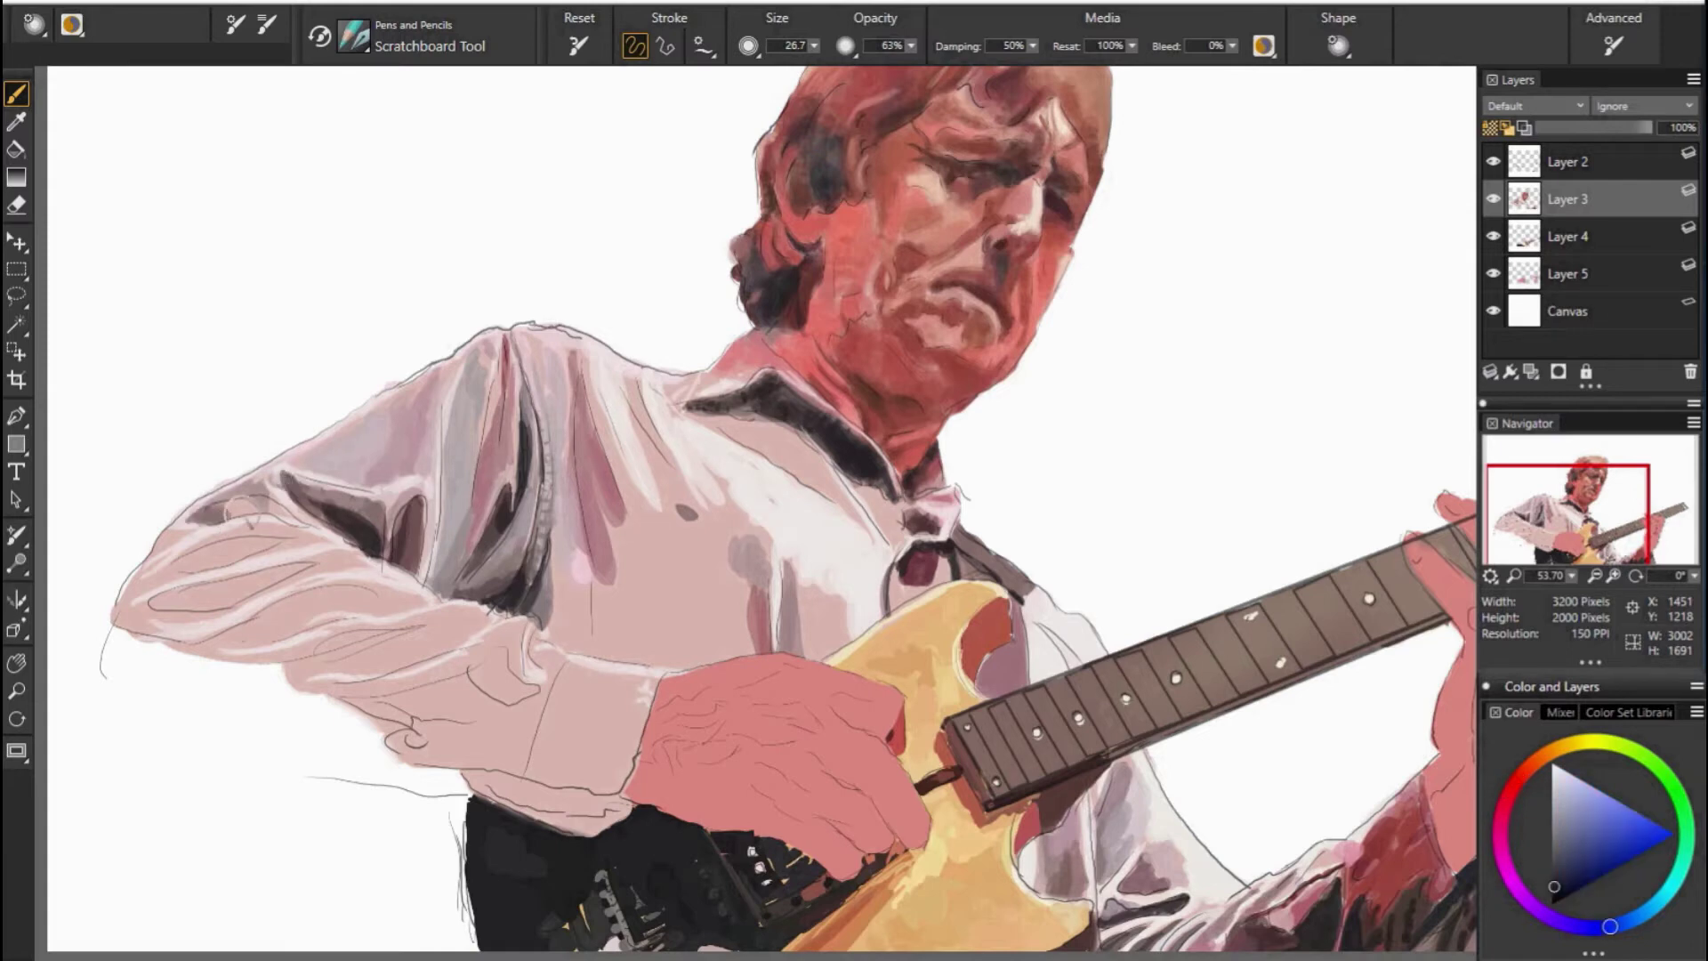
pyautogui.moveTo(218, 510); pyautogui.dragTo(307, 517)
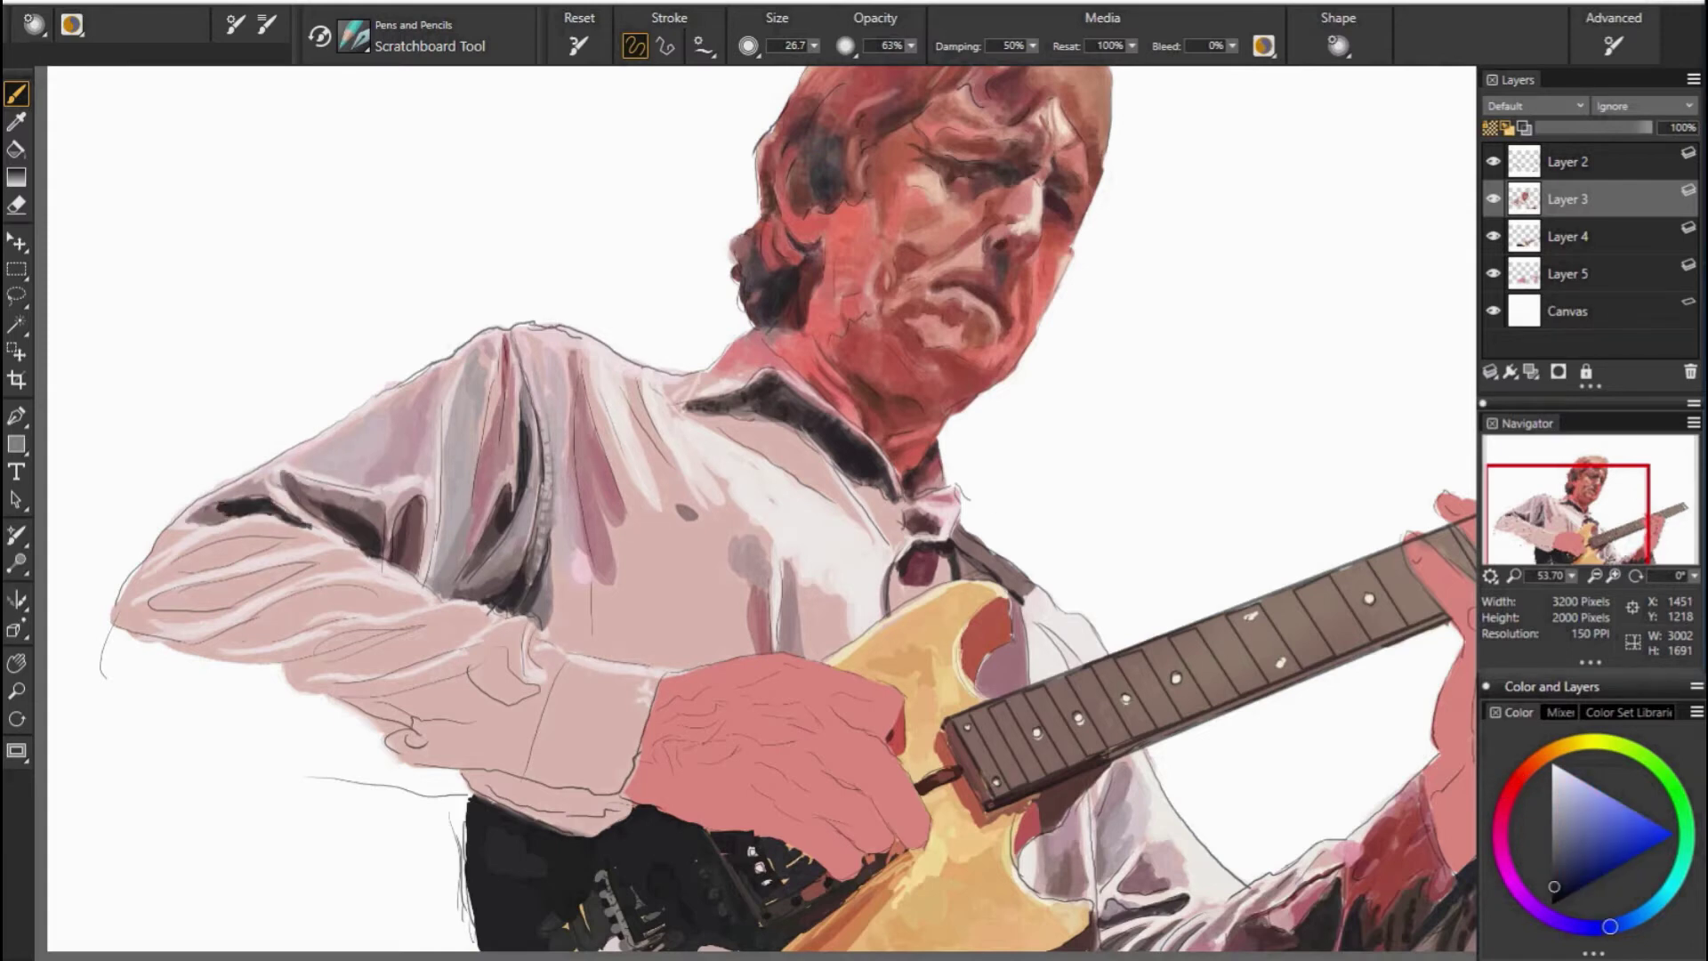
pyautogui.keyDown('alt'); pyautogui.click(1022, 489); pyautogui.keyUp('alt')
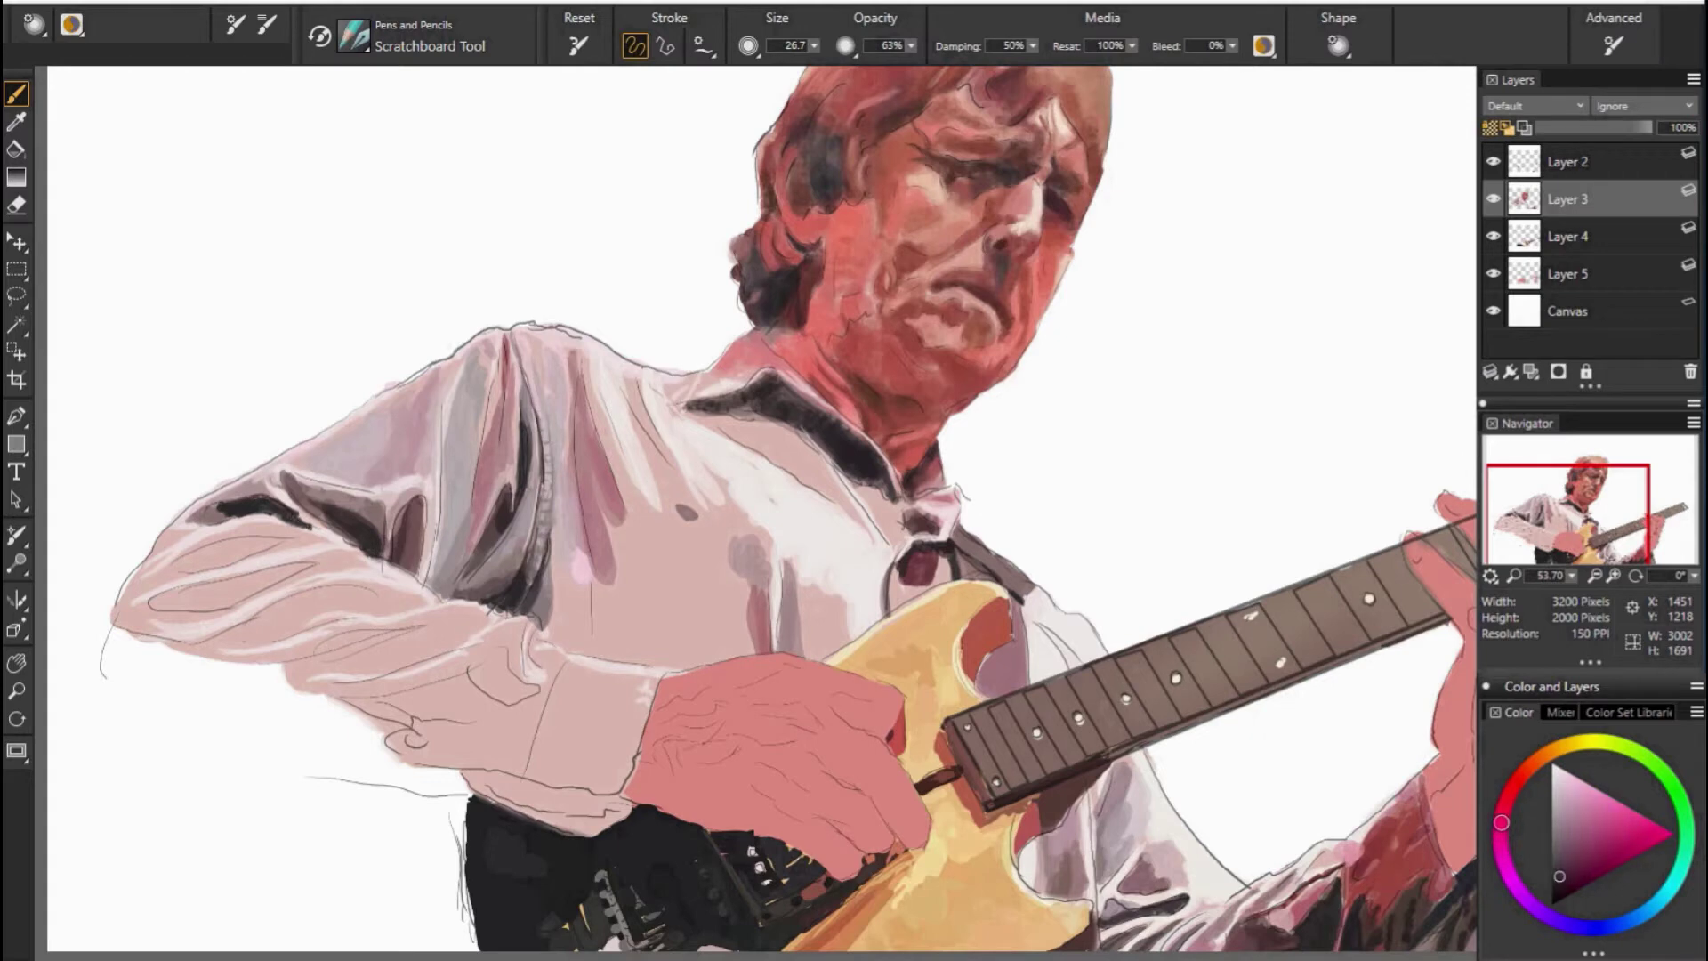
pyautogui.keyDown('alt'); pyautogui.click(303, 500); pyautogui.keyUp('alt')
pyautogui.keyDown('alt'); pyautogui.click(187, 463); pyautogui.keyUp('alt')
pyautogui.keyDown('alt'); pyautogui.click(507, 827); pyautogui.keyUp('alt')
# Paint a dark cufflink, dark left-sleeve fold strokes, a brown cuff fold and a darker collar shadow.
pyautogui.moveTo(485, 675); pyautogui.dragTo(509, 698)
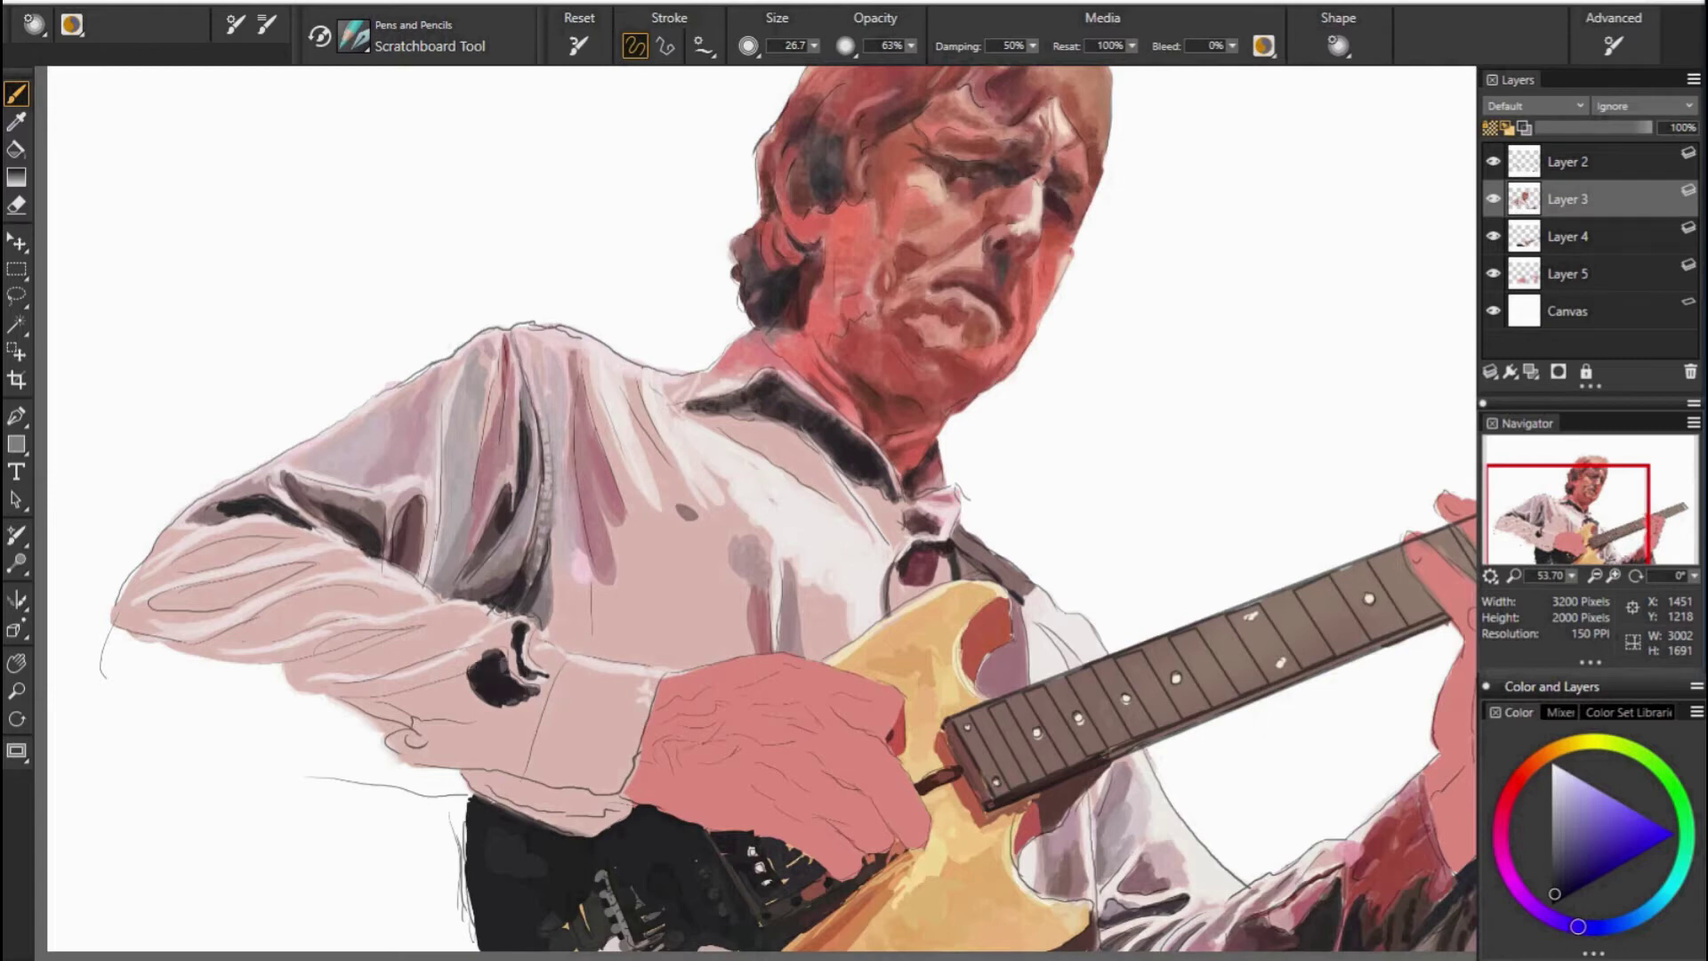
pyautogui.moveTo(317, 657); pyautogui.dragTo(430, 631)
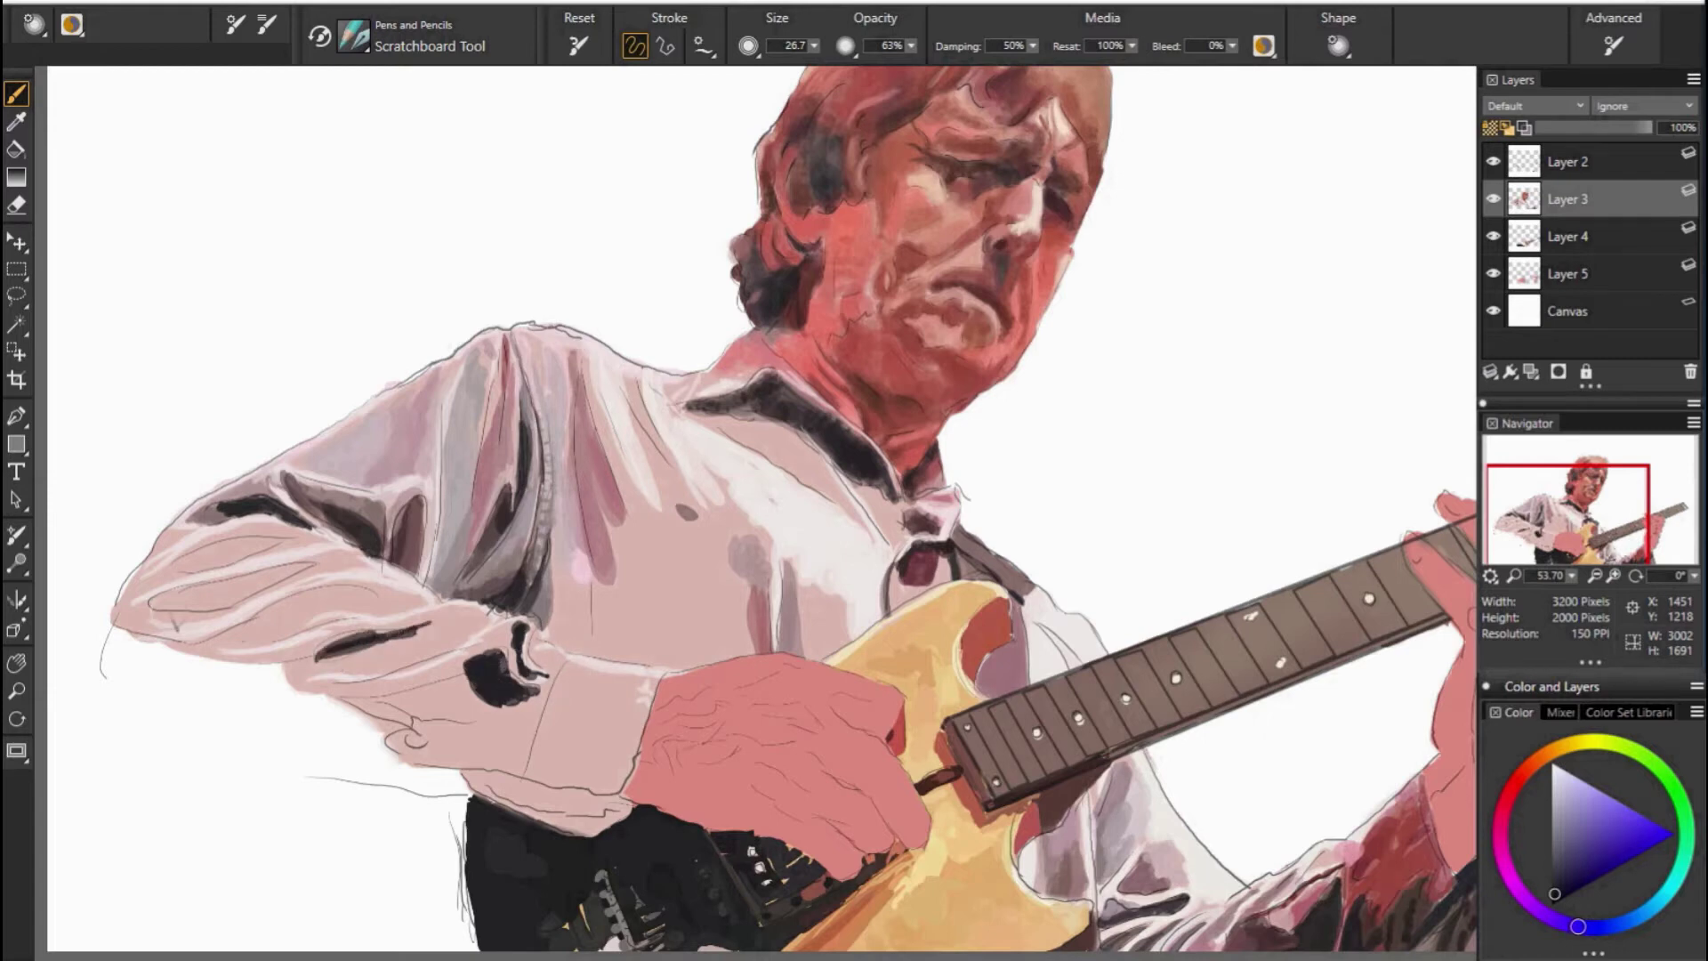
pyautogui.moveTo(143, 610); pyautogui.dragTo(315, 569)
pyautogui.moveTo(193, 558); pyautogui.dragTo(281, 537)
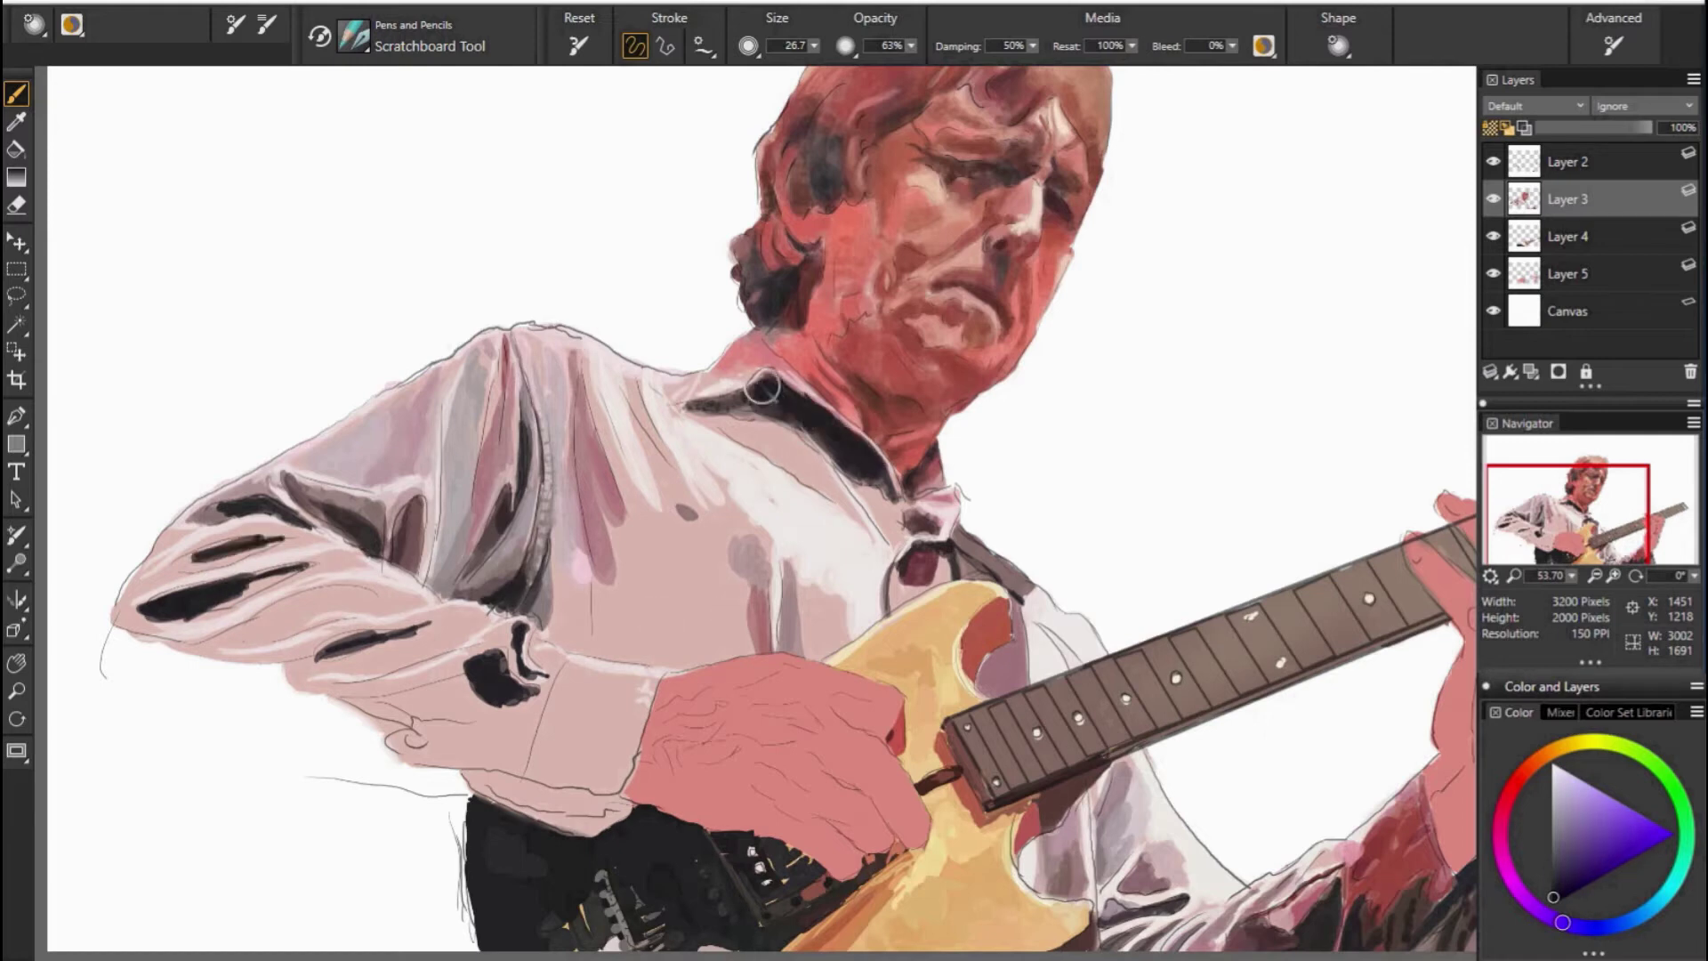
pyautogui.moveTo(762, 388)
pyautogui.mouseDown()
pyautogui.moveTo(707, 402)
pyautogui.moveTo(769, 417)
pyautogui.mouseUp()
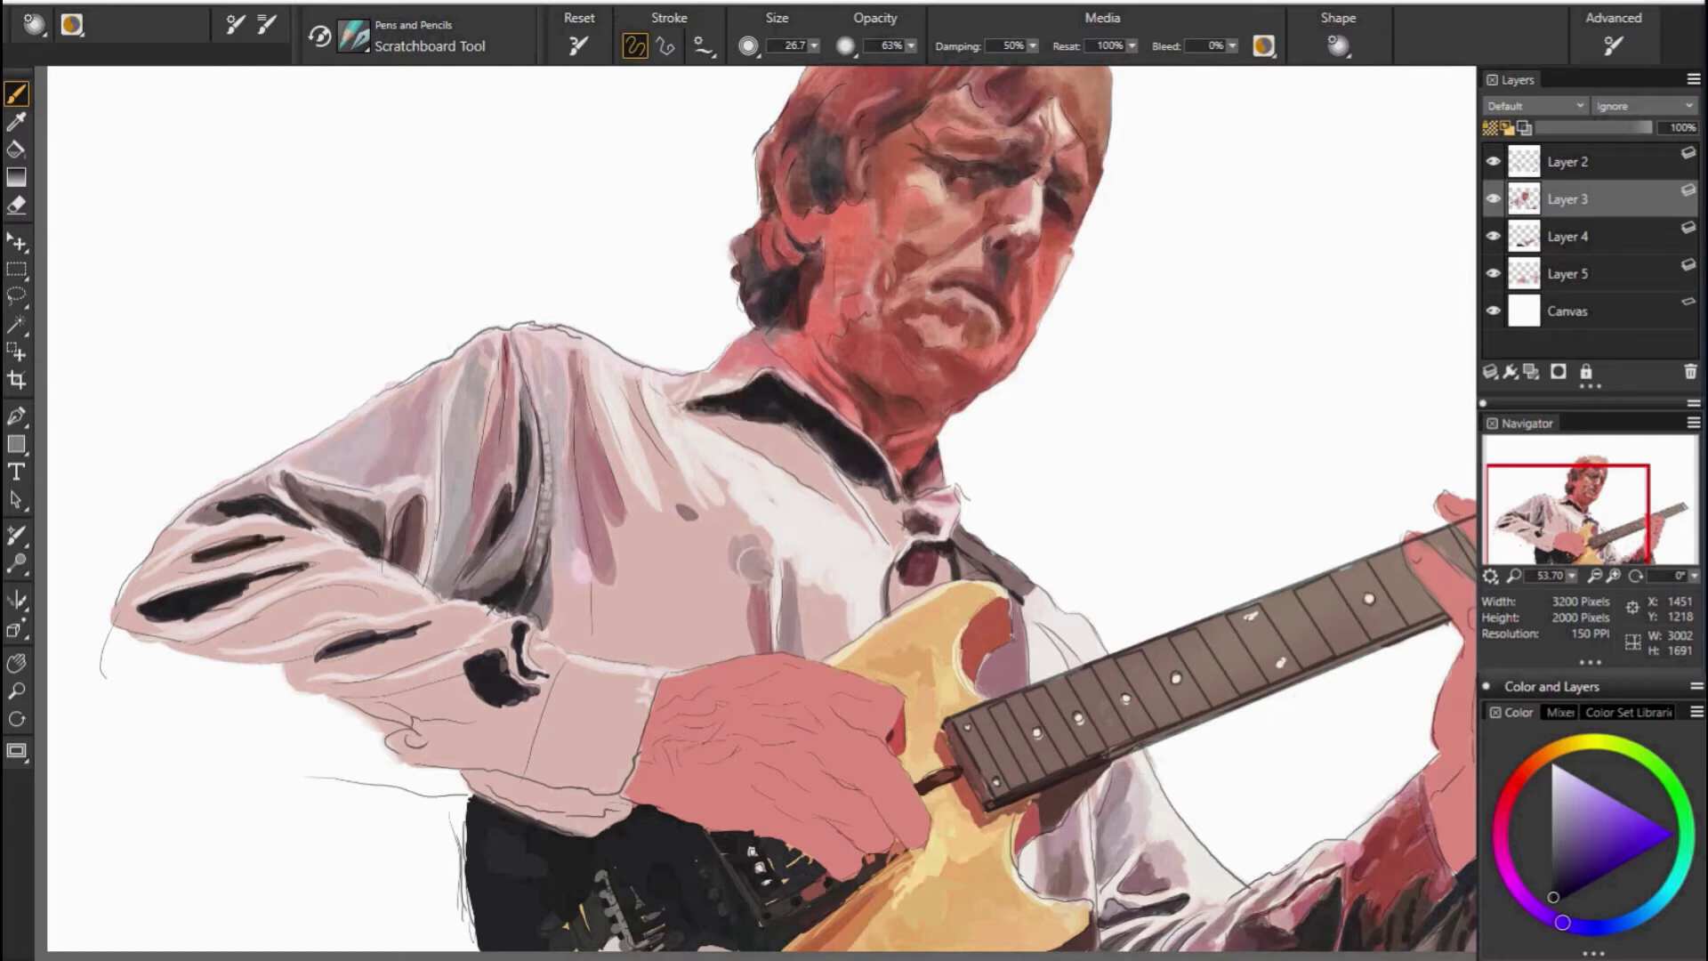
# Sample pinkish and greyish reds, then darken and broaden the dark grey sleeve folds.
pyautogui.keyDown('alt'); pyautogui.click(324, 469); pyautogui.keyUp('alt')
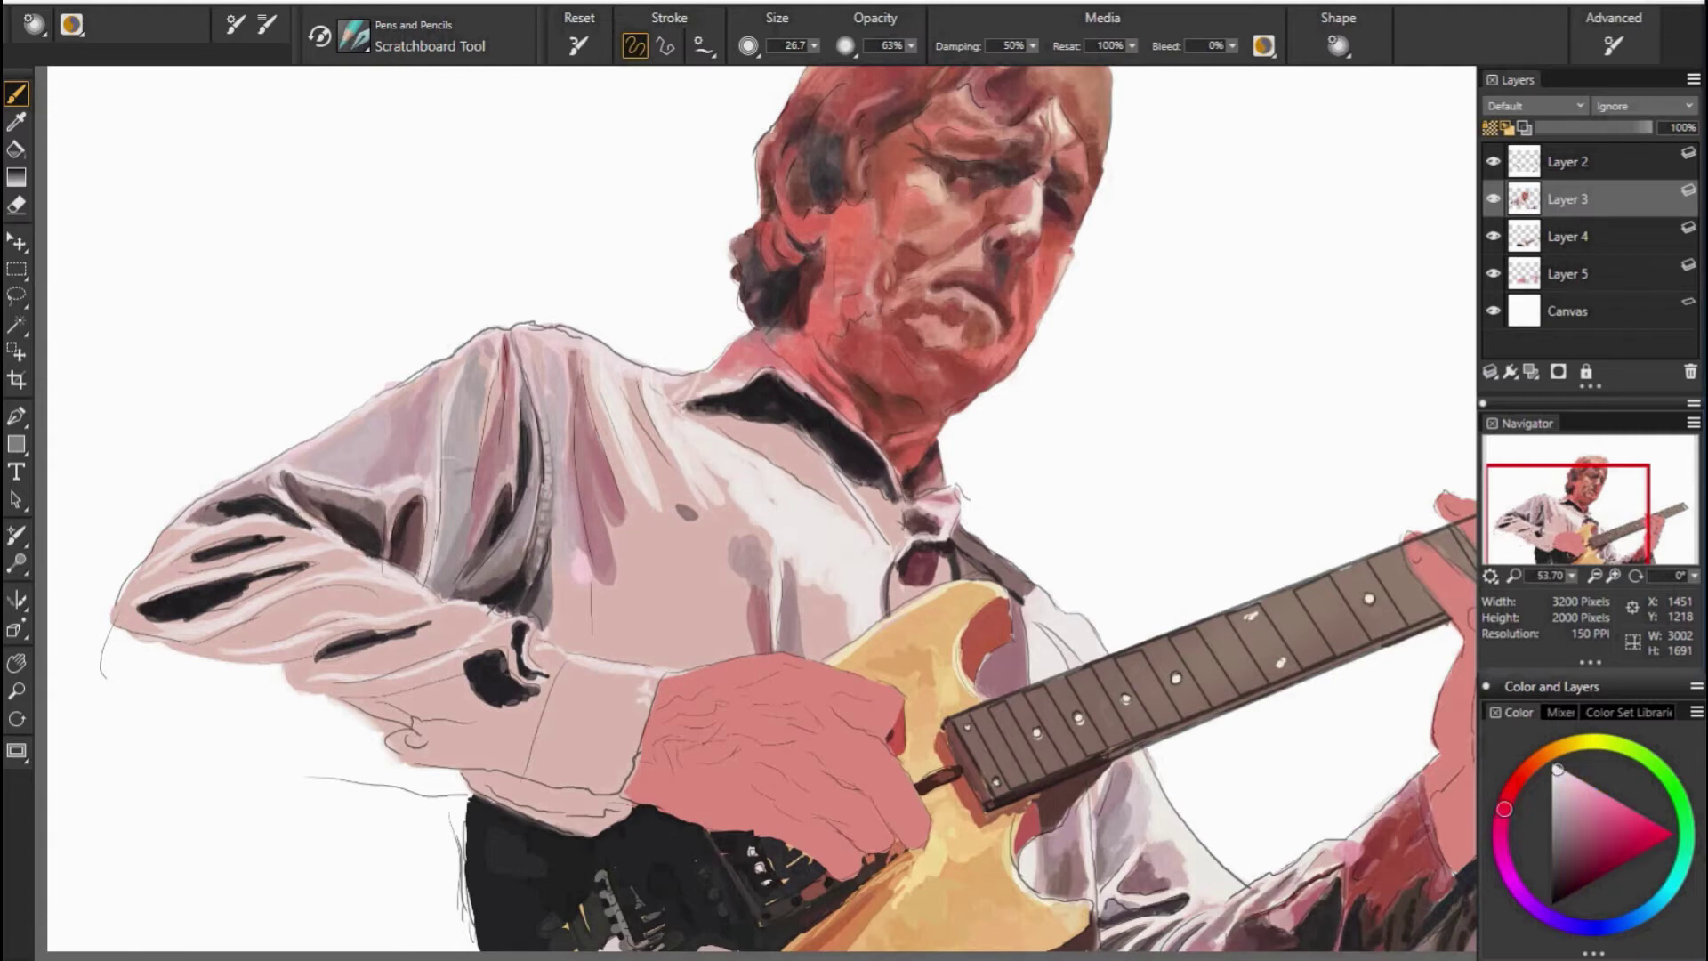
pyautogui.keyDown('alt'); pyautogui.click(847, 678); pyautogui.keyUp('alt')
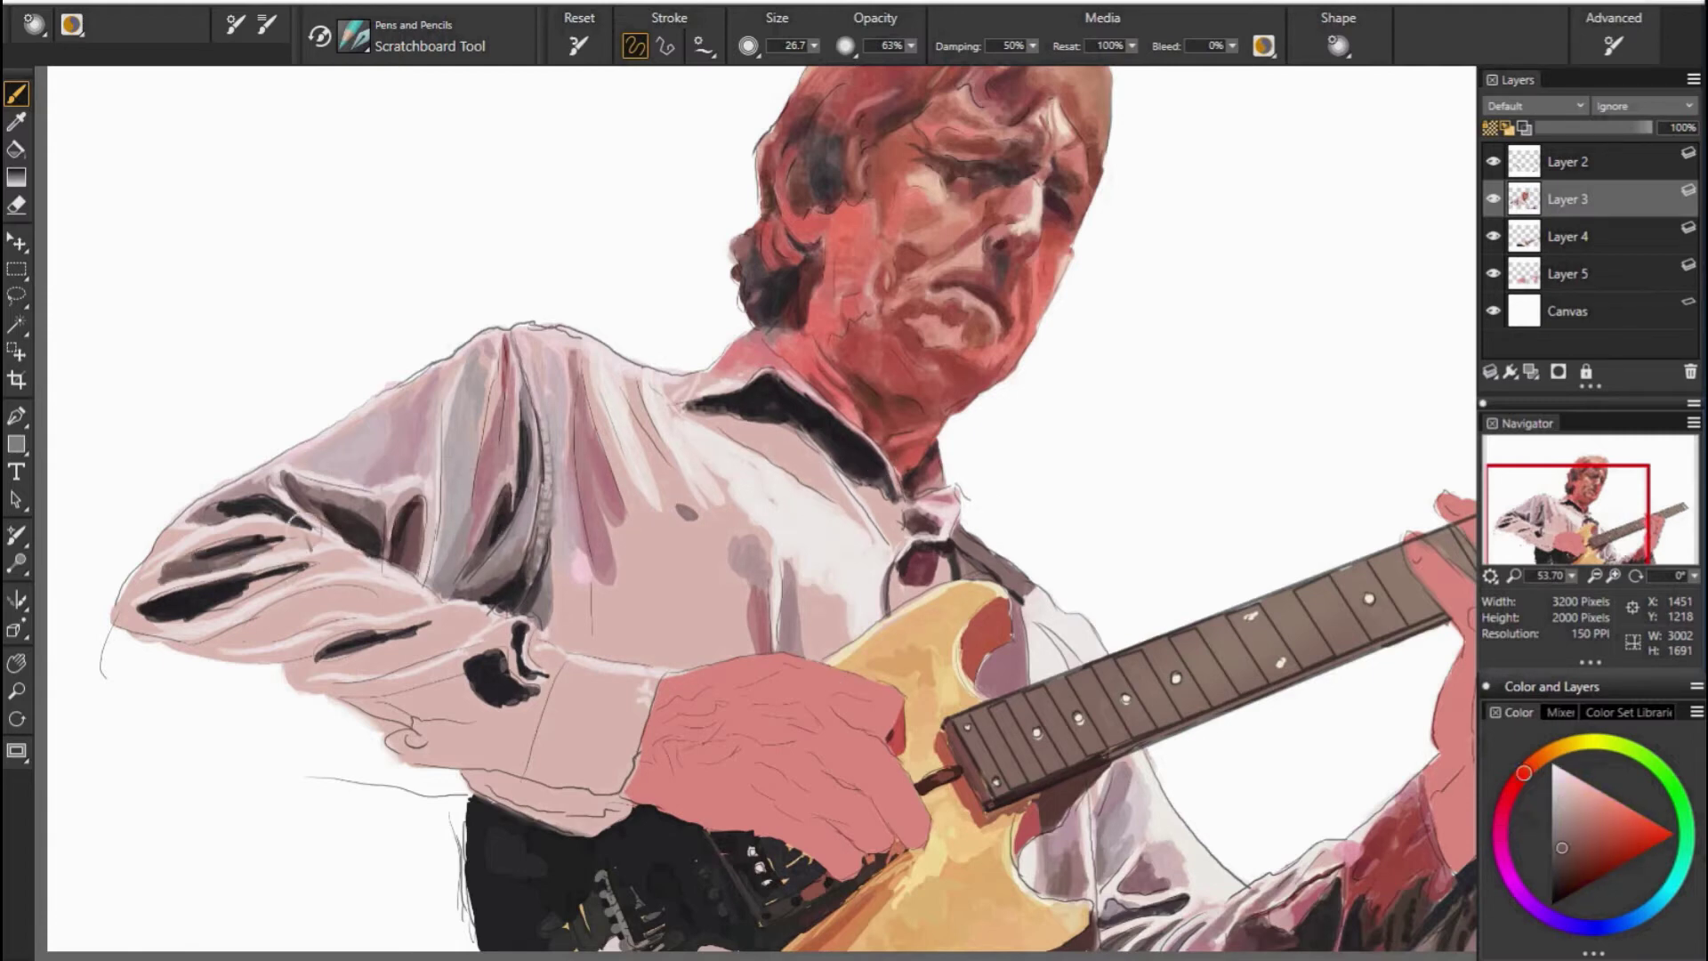
pyautogui.moveTo(259, 531); pyautogui.dragTo(286, 514)
pyautogui.moveTo(233, 637)
pyautogui.mouseDown()
pyautogui.moveTo(359, 597)
pyautogui.moveTo(267, 620)
pyautogui.mouseUp()
pyautogui.keyDown('alt'); pyautogui.click(222, 578); pyautogui.keyUp('alt')
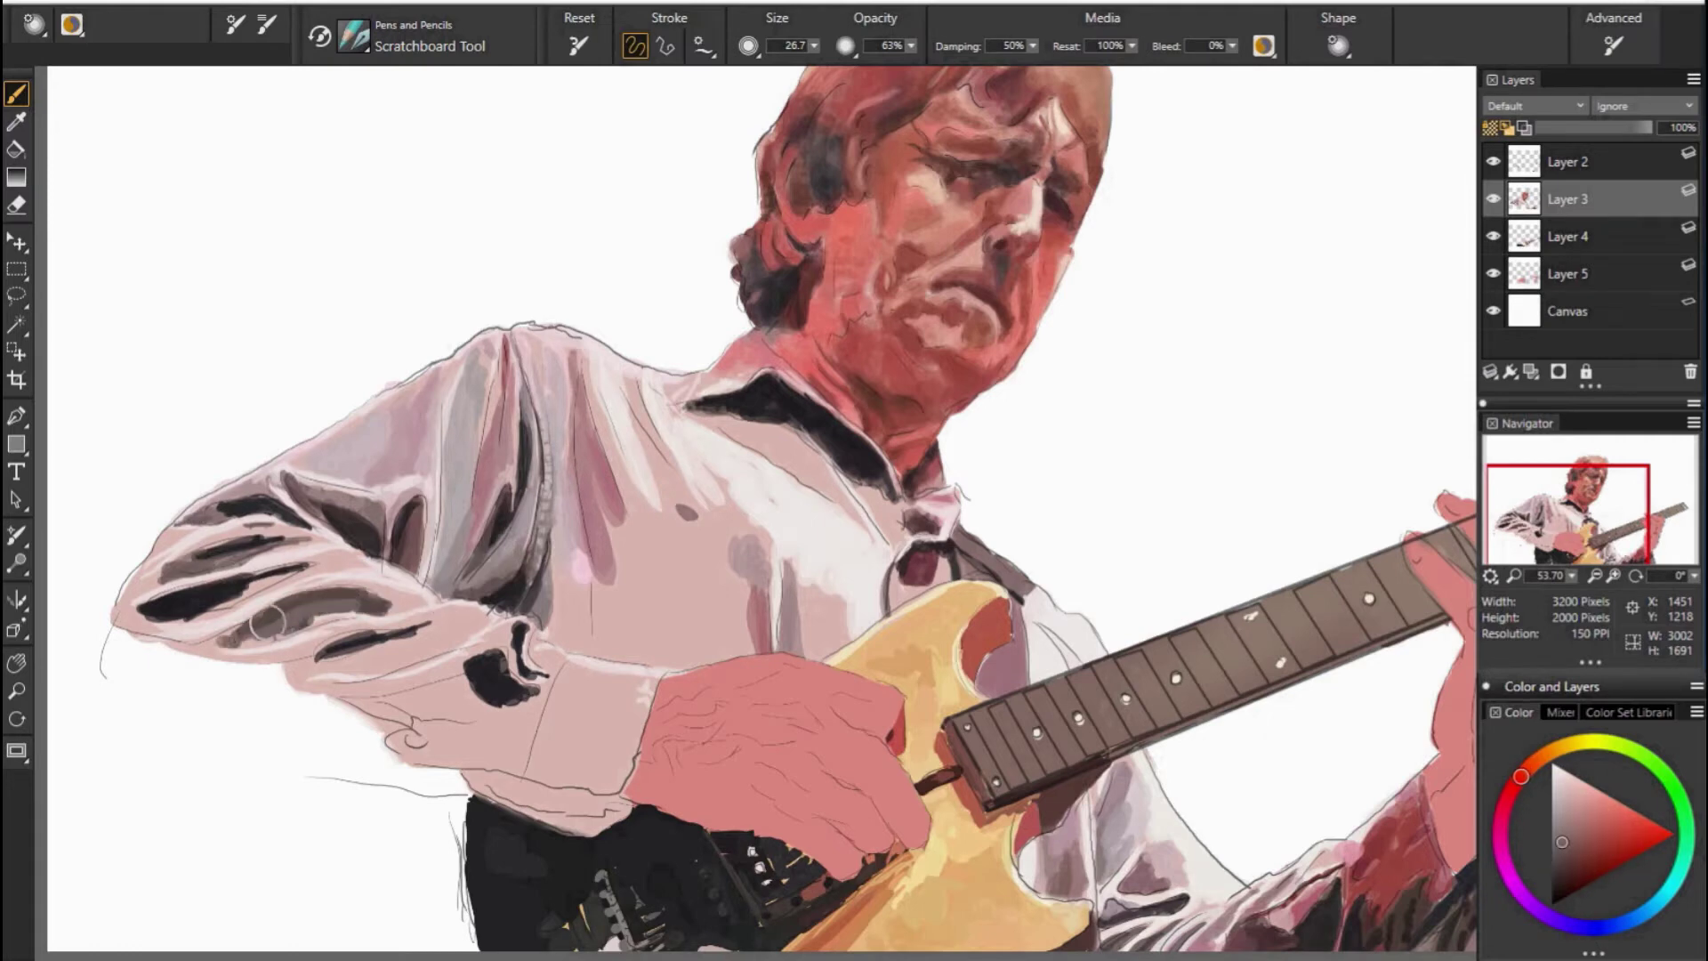
# Sample brown, greyish pink, bluish, violet and dark red tones from the sleeve.
pyautogui.keyDown('alt'); pyautogui.click(1411, 593); pyautogui.keyUp('alt')
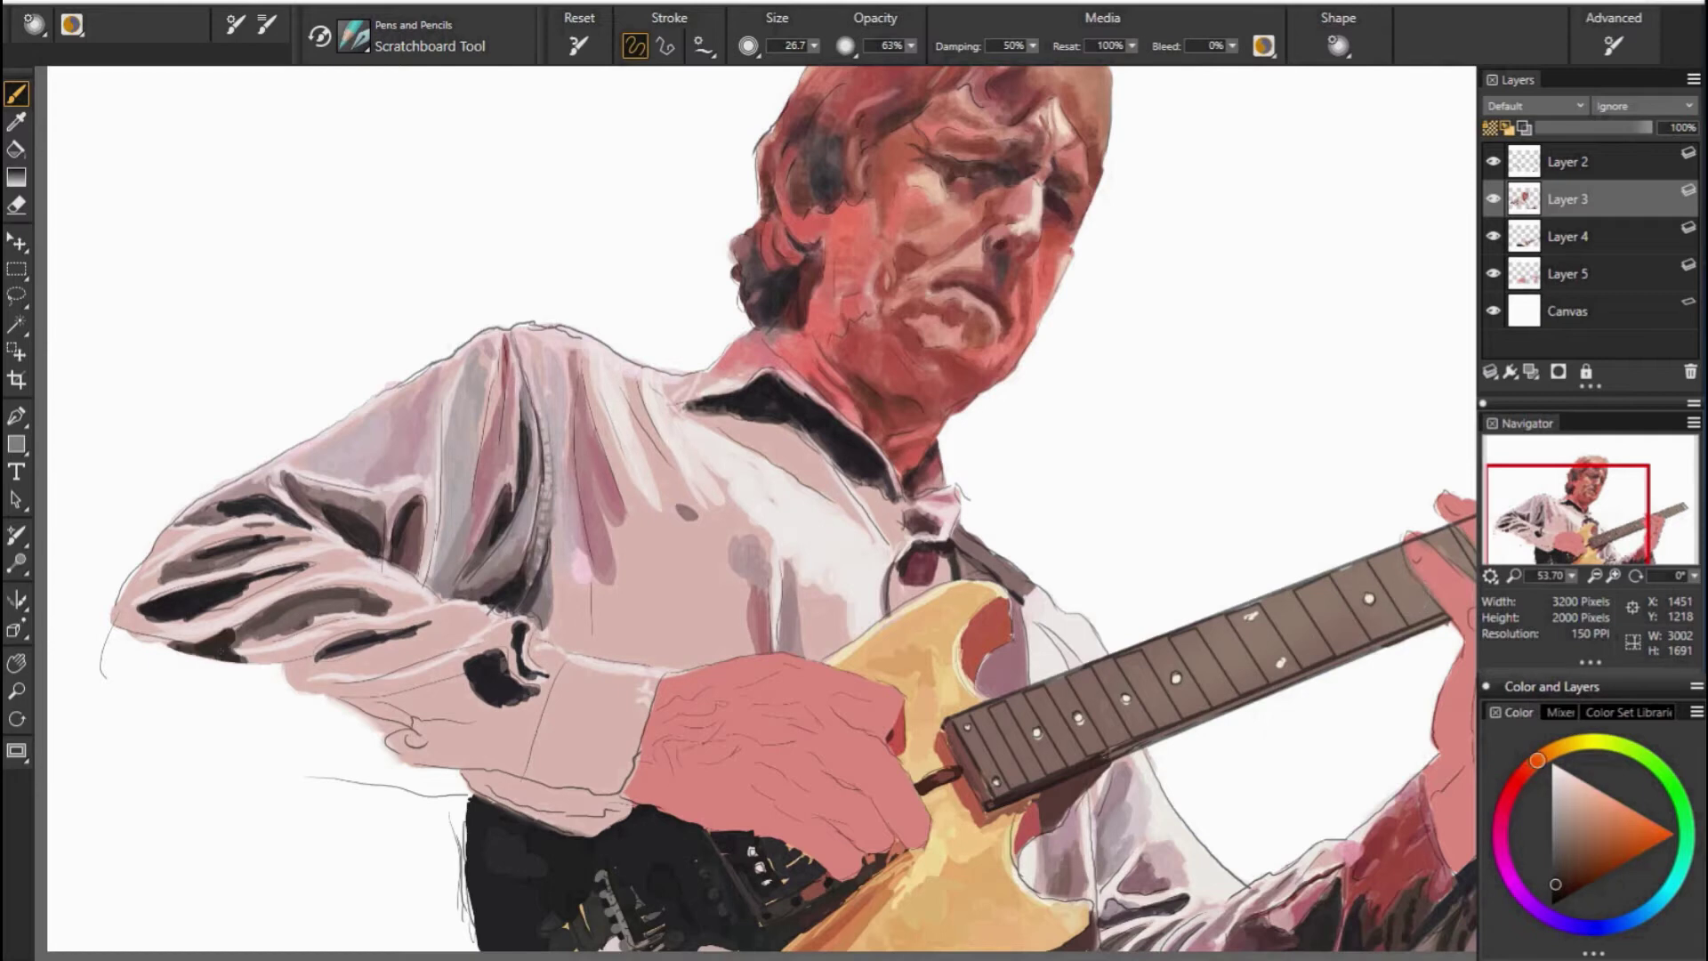
pyautogui.keyDown('alt'); pyautogui.click(245, 654); pyautogui.keyUp('alt')
pyautogui.keyDown('alt'); pyautogui.click(391, 678); pyautogui.keyUp('alt')
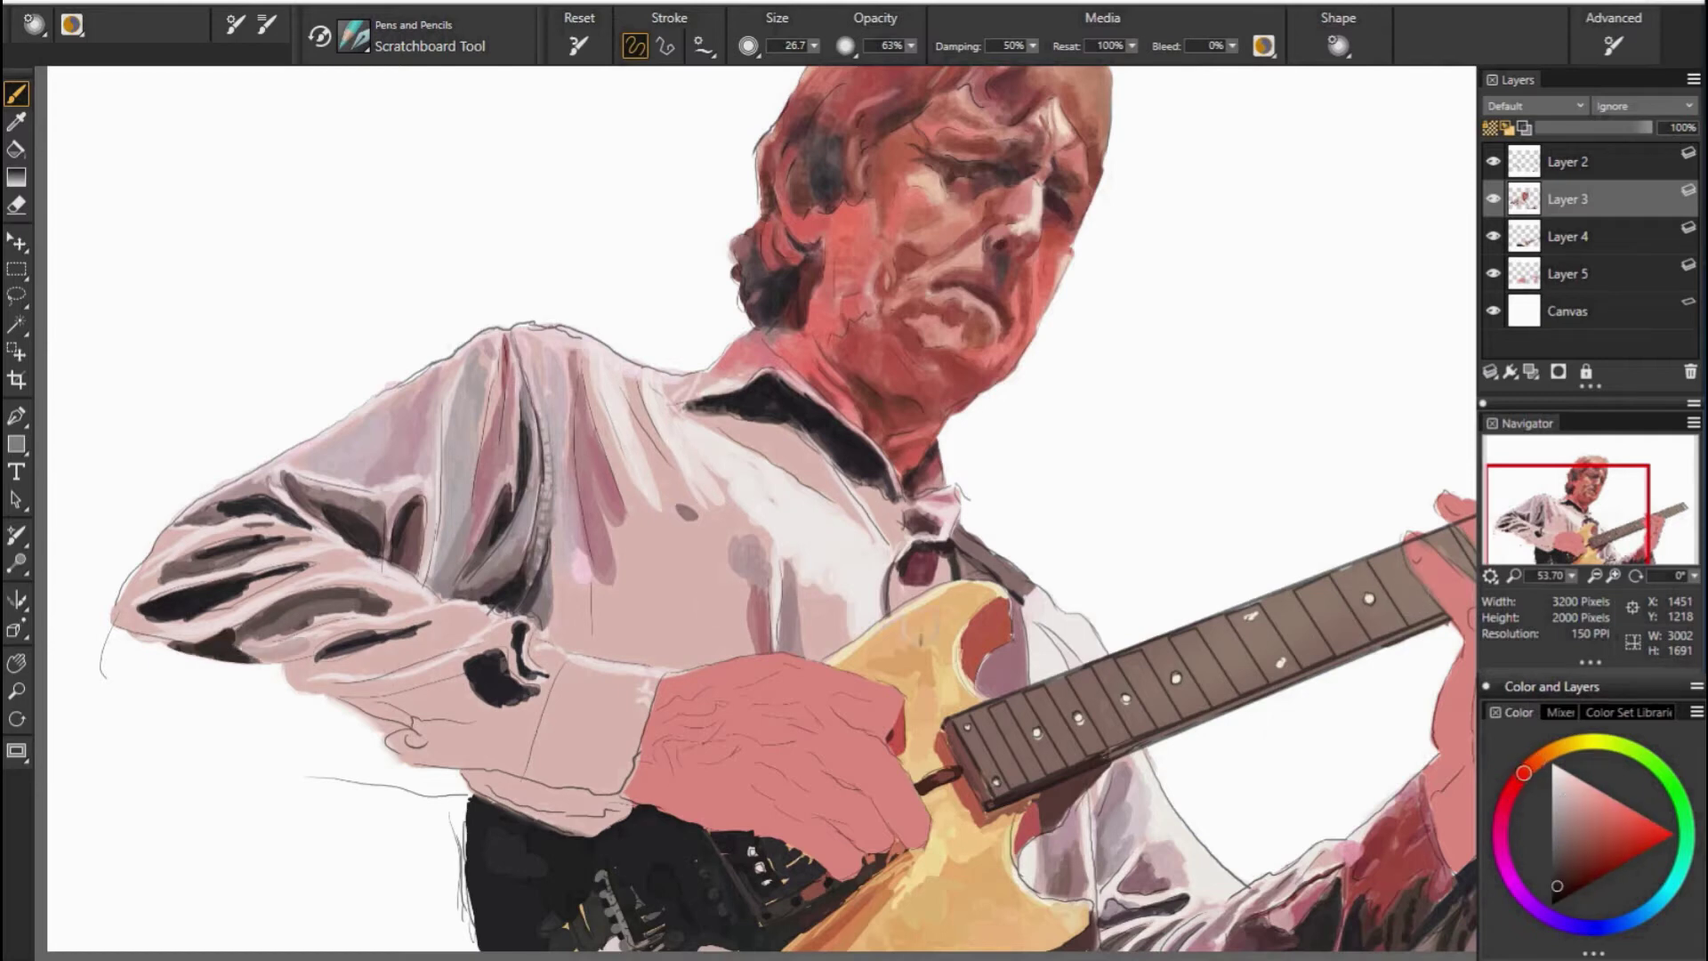
pyautogui.keyDown('alt'); pyautogui.click(294, 679); pyautogui.keyUp('alt')
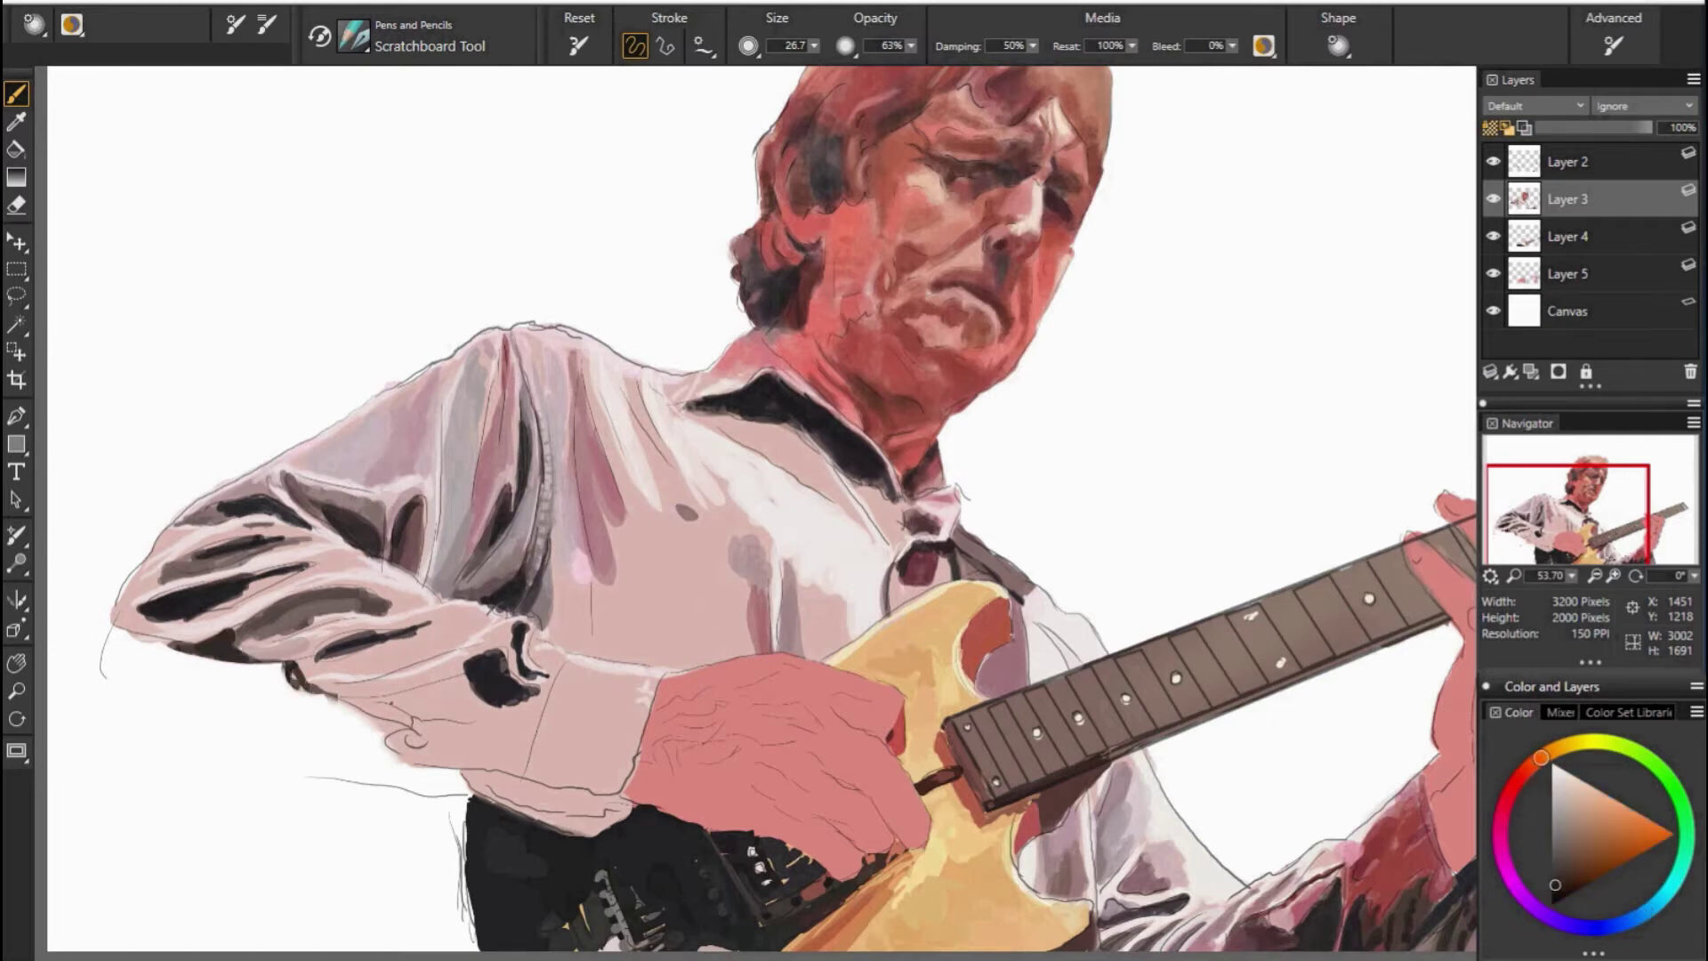
pyautogui.keyDown('alt'); pyautogui.click(400, 689); pyautogui.keyUp('alt')
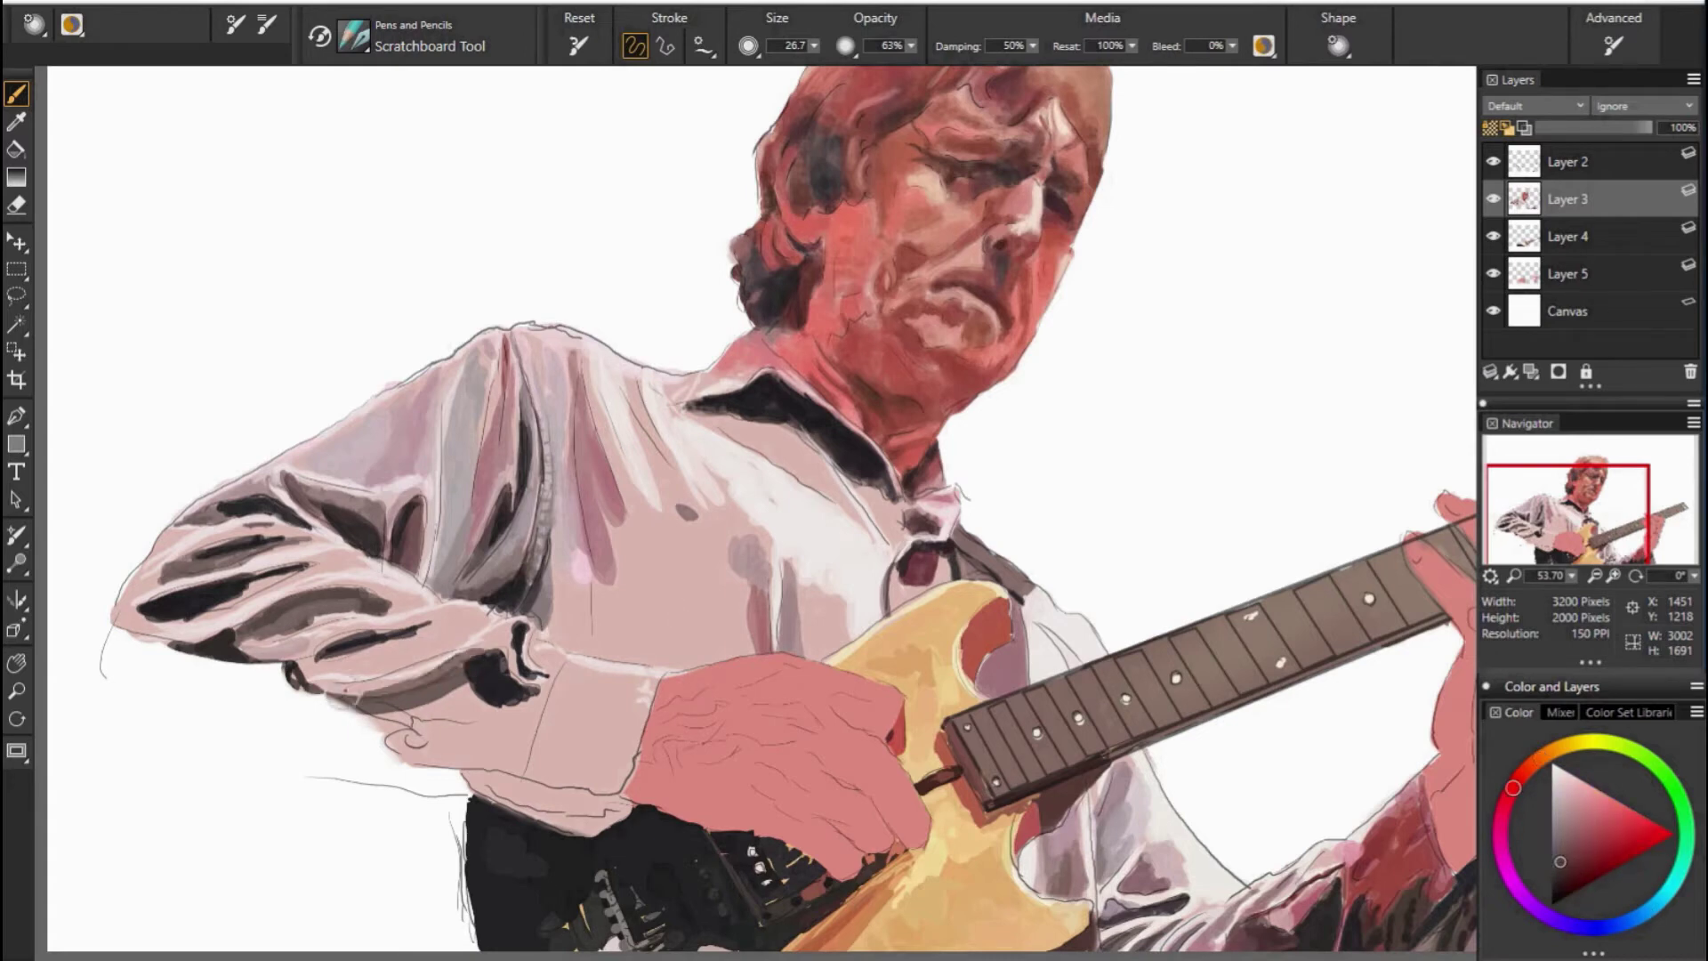
pyautogui.keyDown('alt'); pyautogui.click(391, 689); pyautogui.keyUp('alt')
pyautogui.keyDown('alt'); pyautogui.click(516, 687); pyautogui.keyUp('alt')
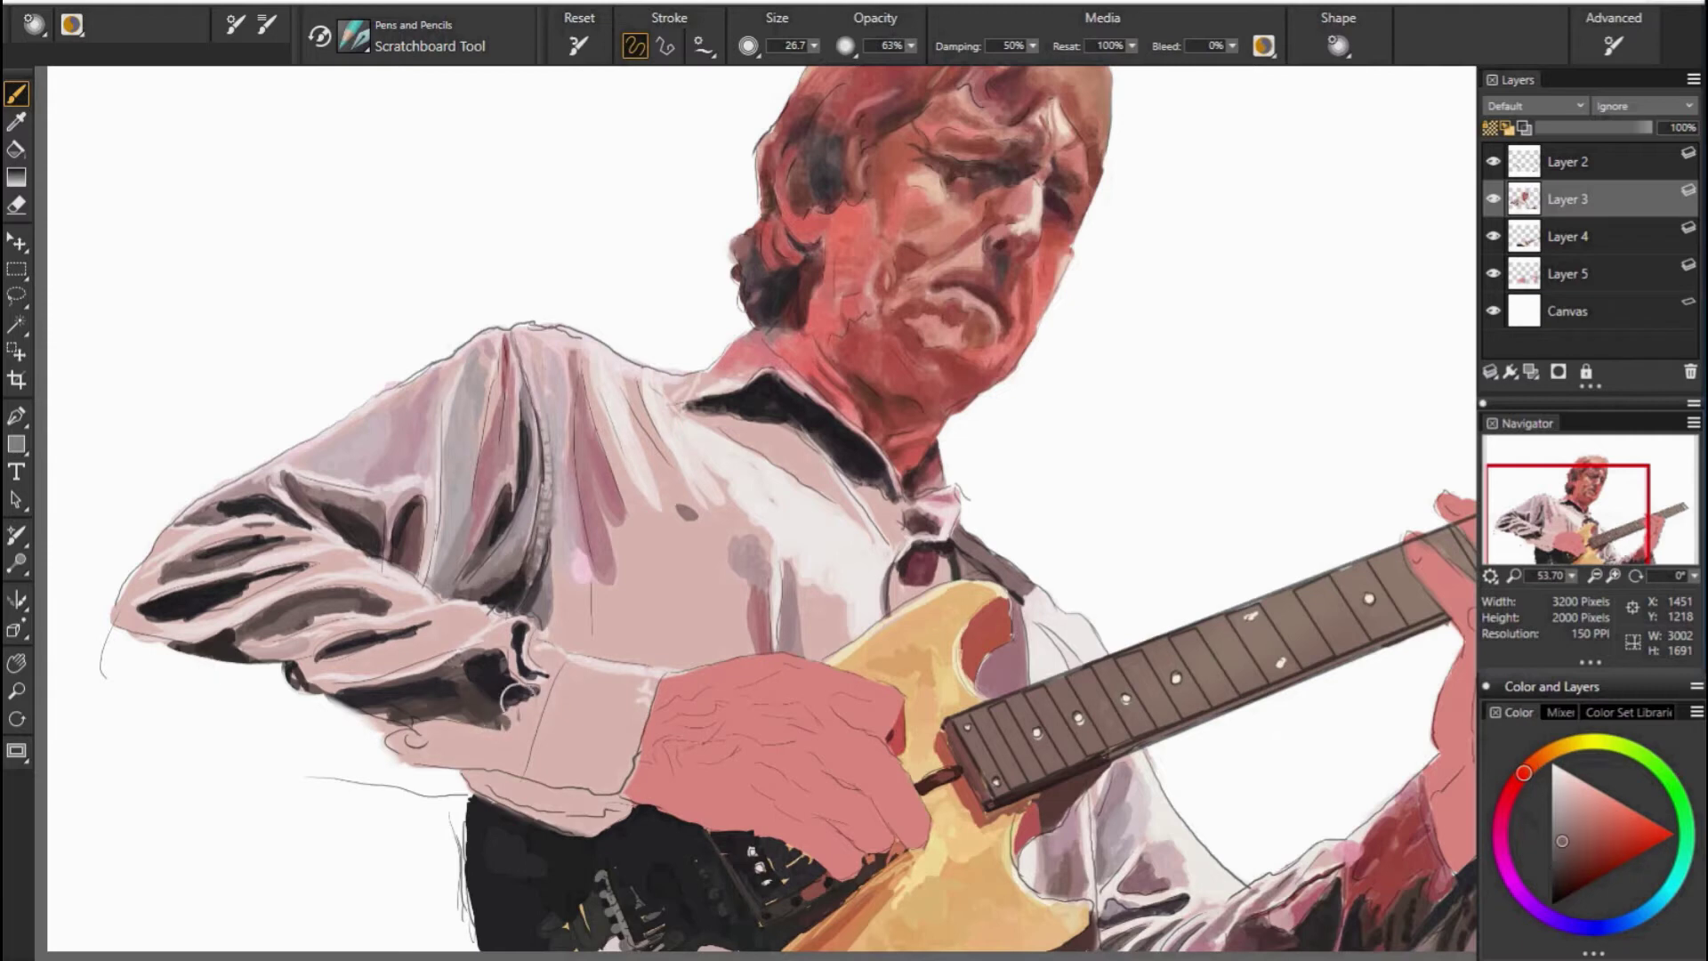
pyautogui.keyDown('alt'); pyautogui.click(444, 664); pyautogui.keyUp('alt')
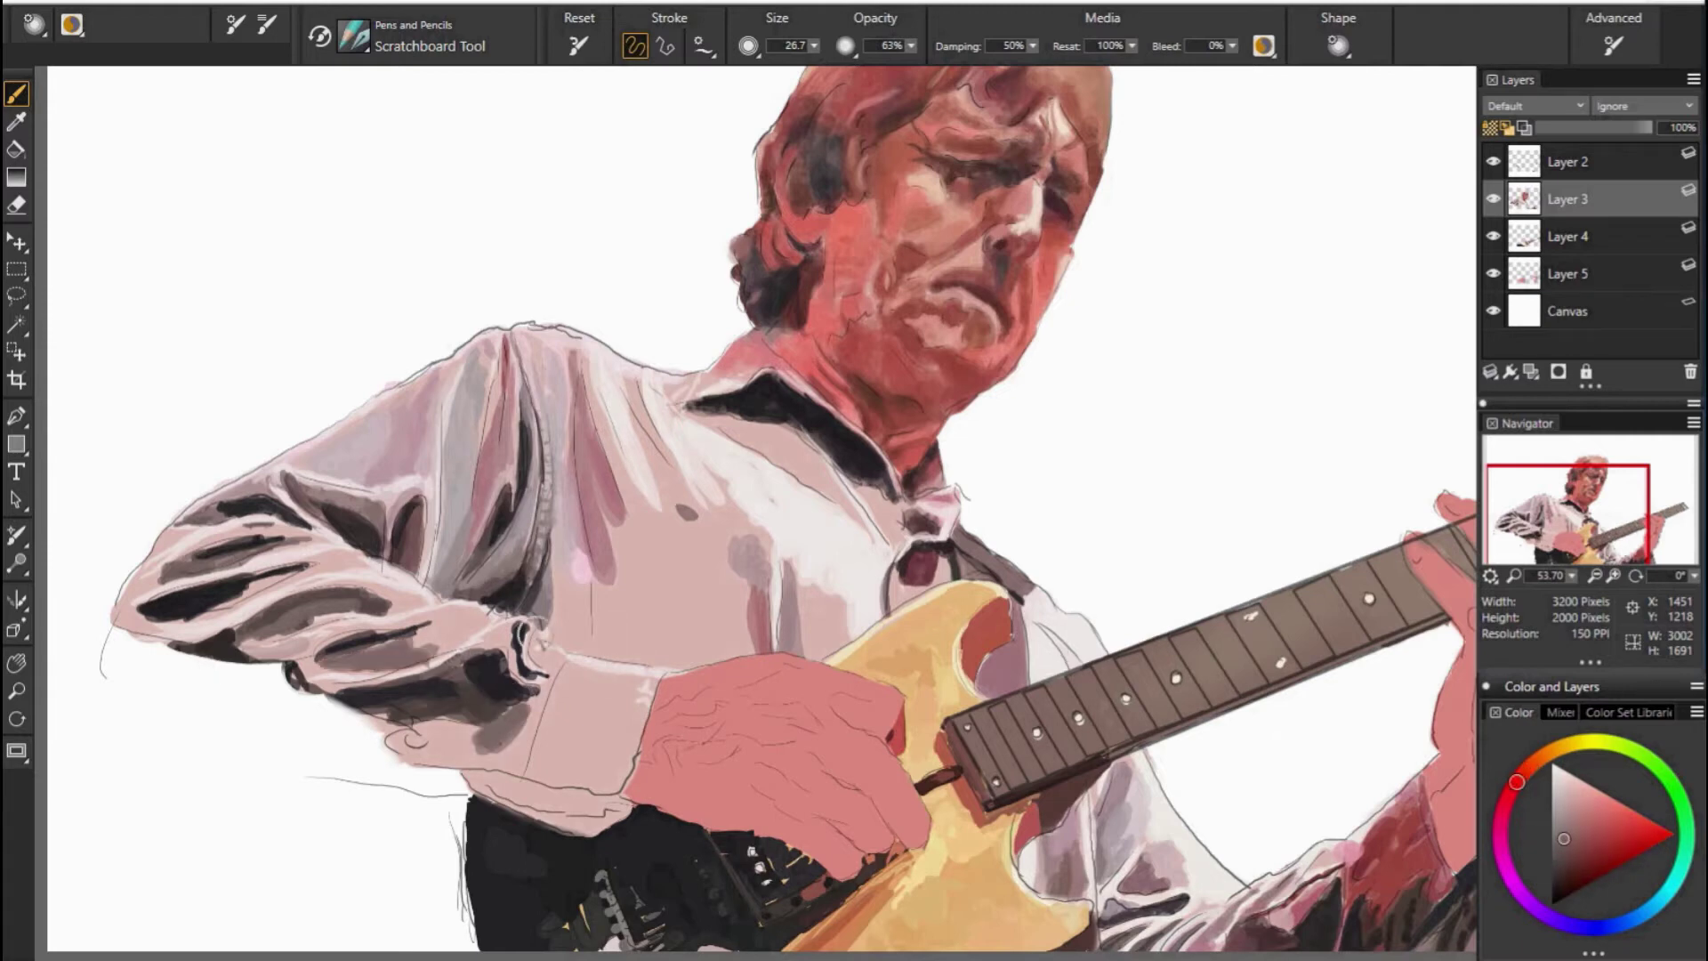
pyautogui.keyDown('alt'); pyautogui.click(534, 631); pyautogui.keyUp('alt')
pyautogui.keyDown('alt'); pyautogui.click(435, 641); pyautogui.keyUp('alt')
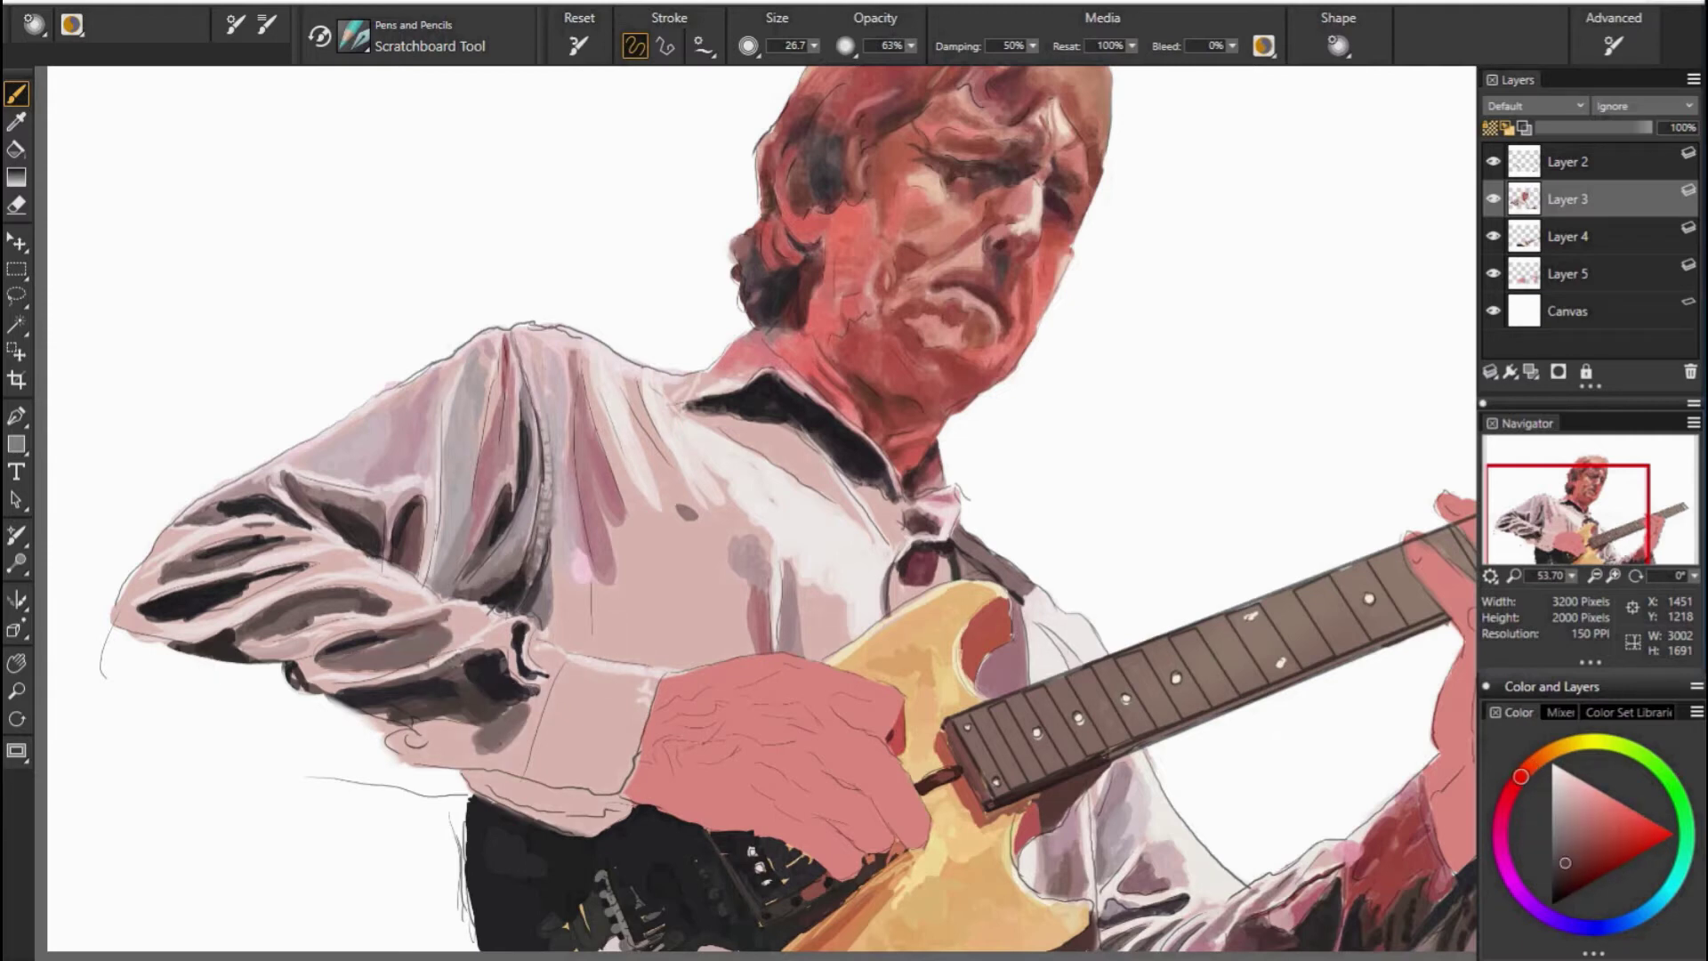
# Sample magenta, light and dark pink-reds, and dark yellowish tones around the sleeve.
pyautogui.keyDown('alt'); pyautogui.click(454, 623); pyautogui.keyUp('alt')
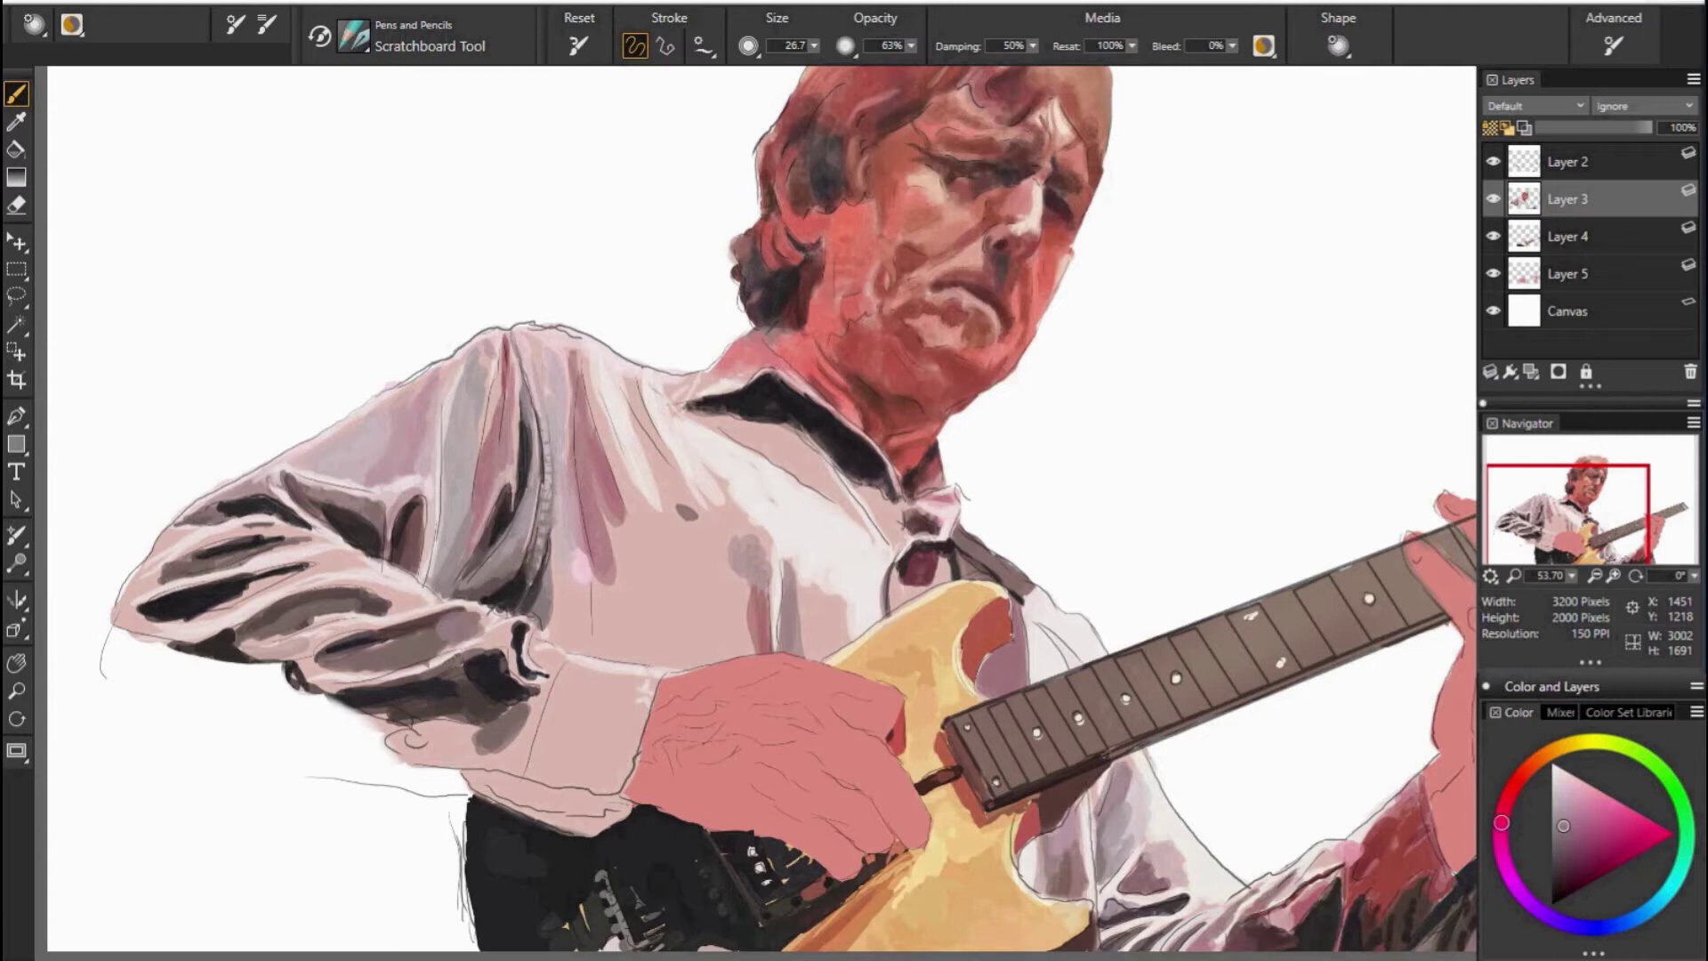
pyautogui.keyDown('alt'); pyautogui.click(266, 640); pyautogui.keyUp('alt')
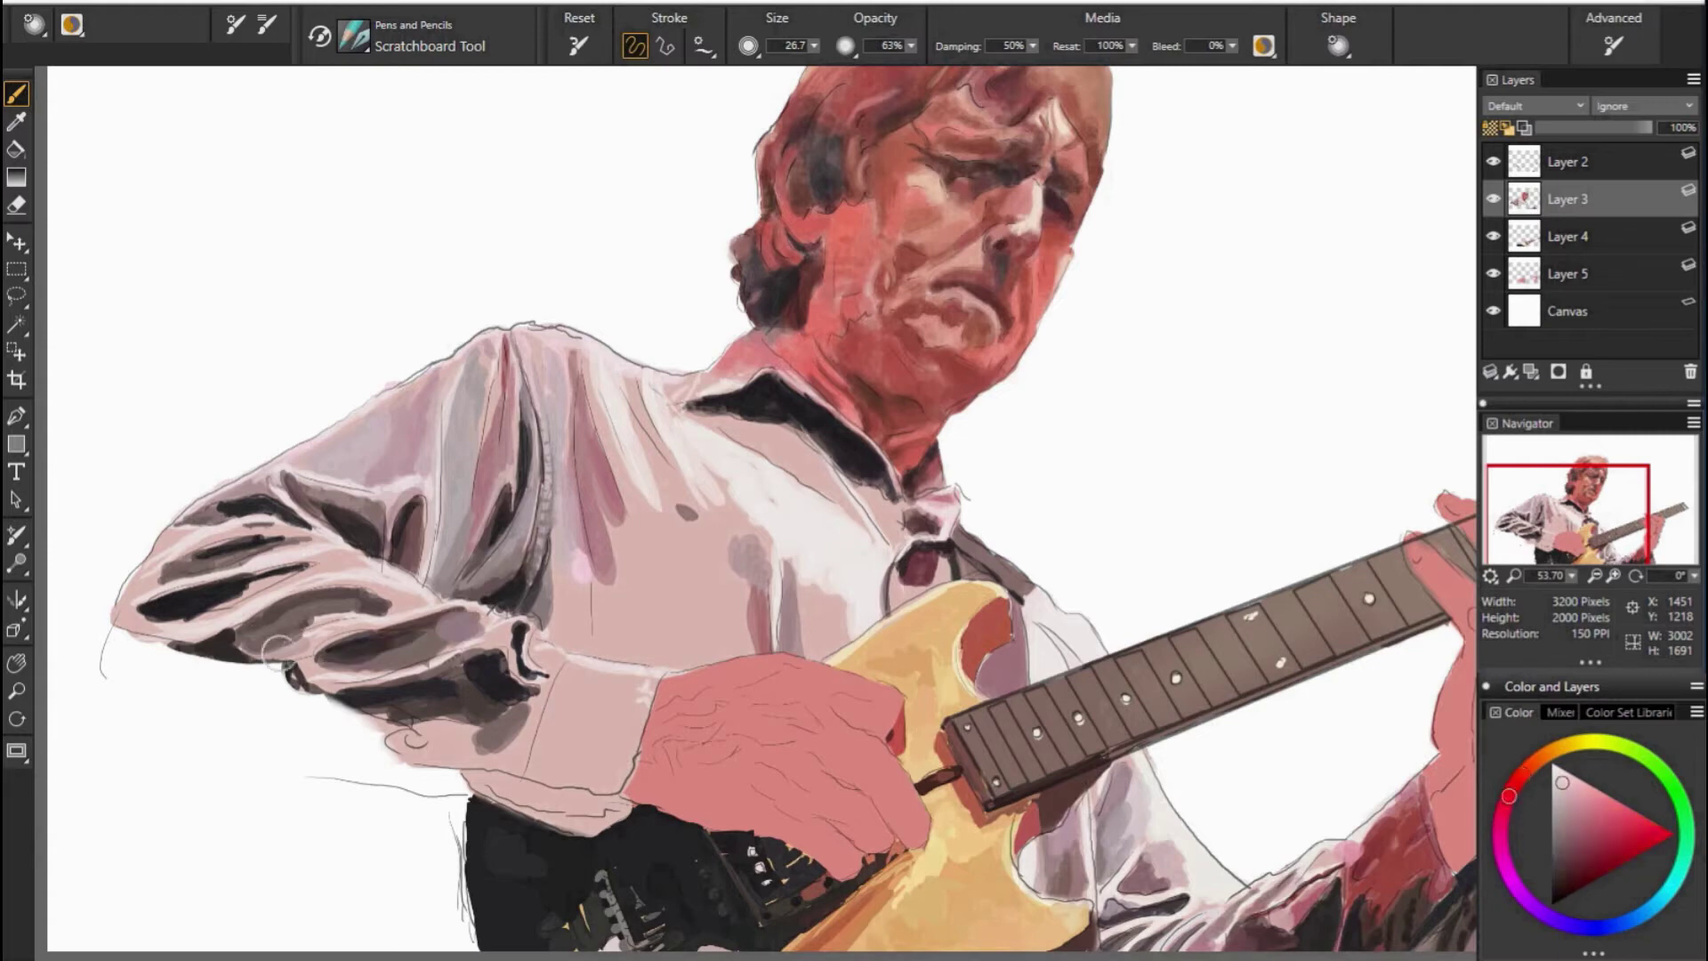
pyautogui.keyDown('alt'); pyautogui.click(414, 551); pyautogui.keyUp('alt')
pyautogui.keyDown('alt'); pyautogui.click(367, 552); pyautogui.keyUp('alt')
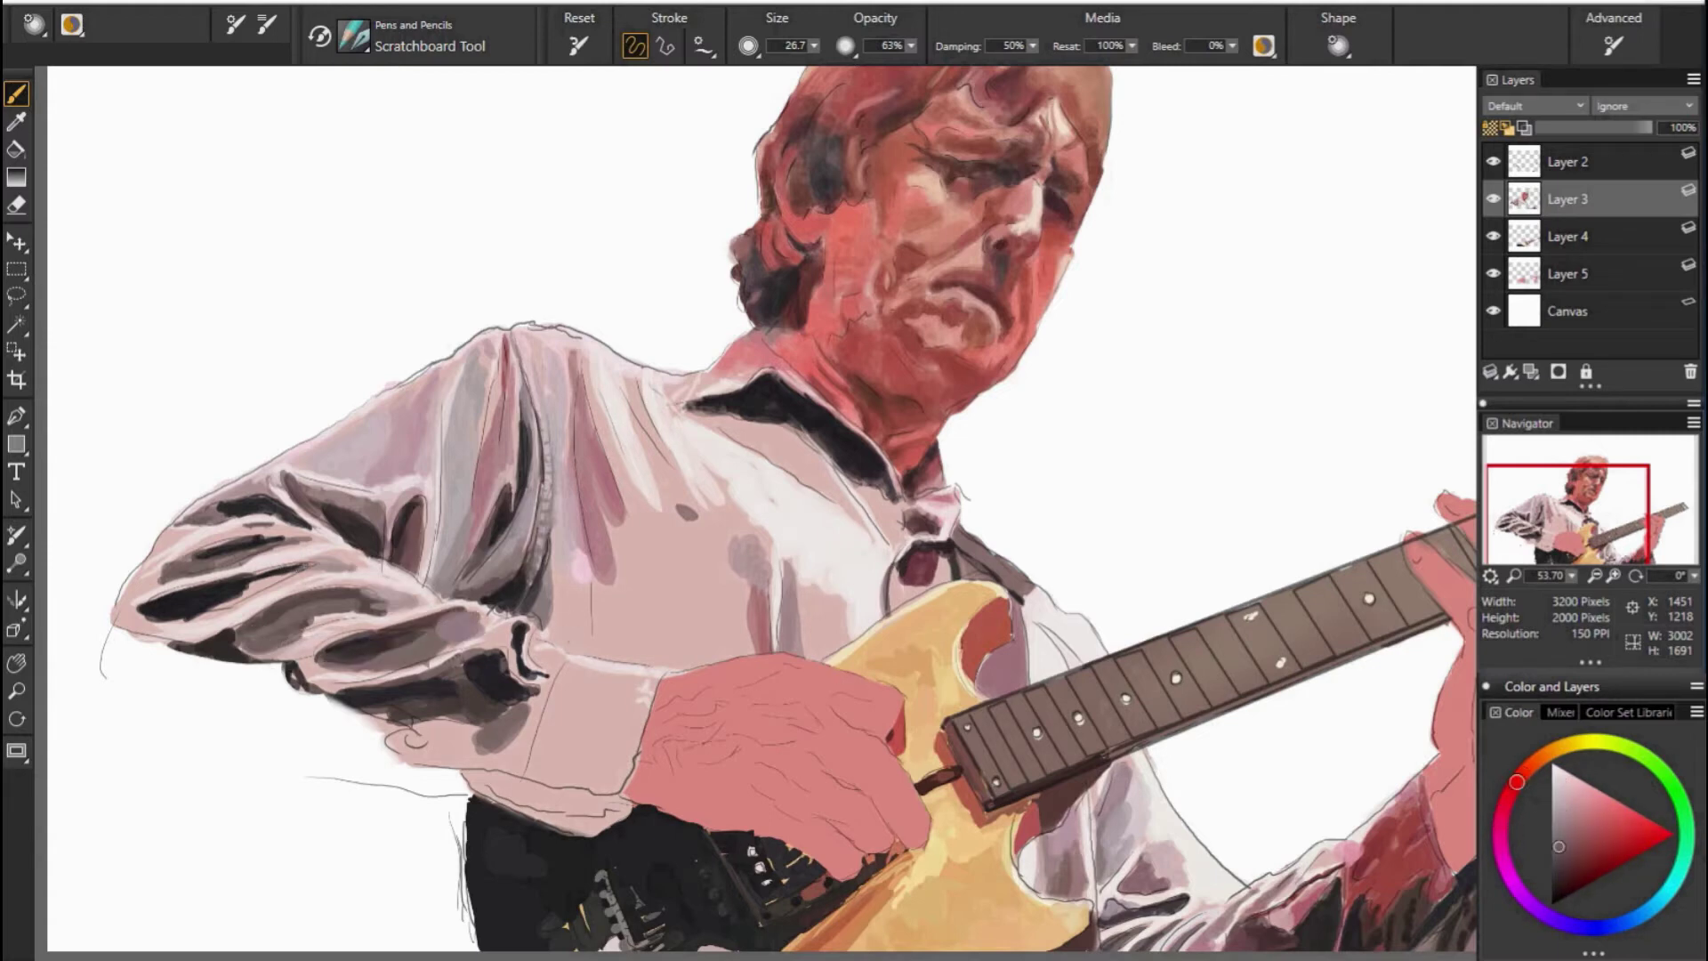
pyautogui.keyDown('alt'); pyautogui.click(293, 578); pyautogui.keyUp('alt')
pyautogui.keyDown('alt'); pyautogui.click(369, 538); pyautogui.keyUp('alt')
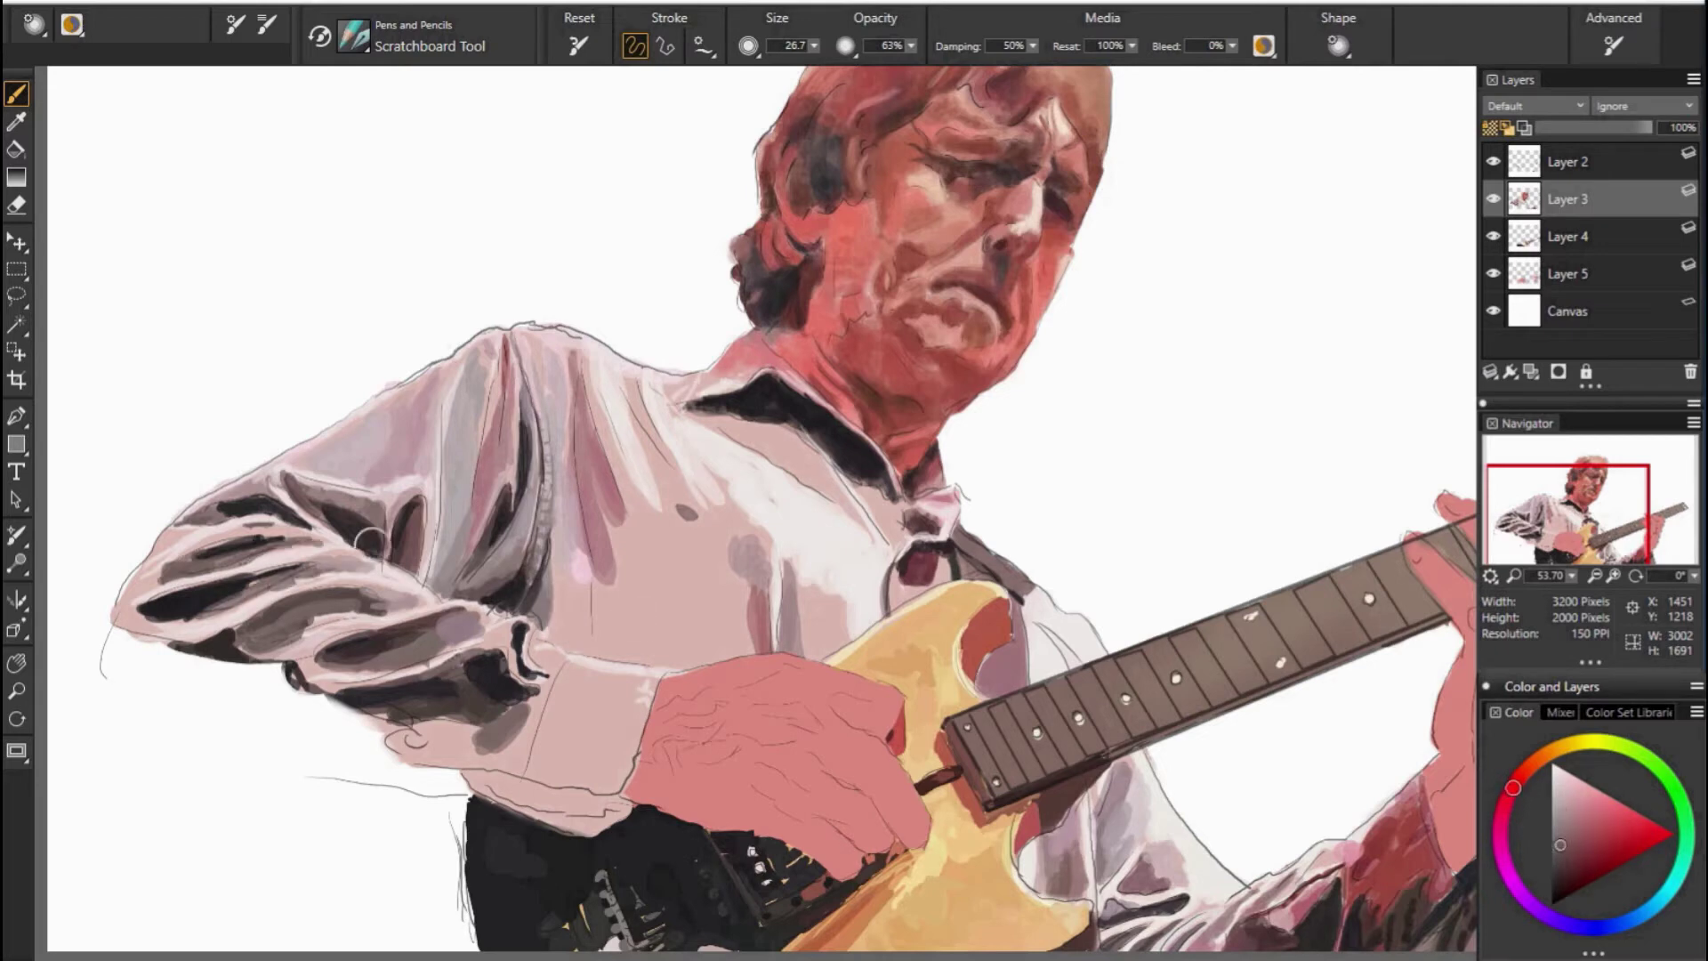
pyautogui.keyDown('alt'); pyautogui.click(274, 545); pyautogui.keyUp('alt')
pyautogui.keyDown('alt'); pyautogui.click(124, 614); pyautogui.keyUp('alt')
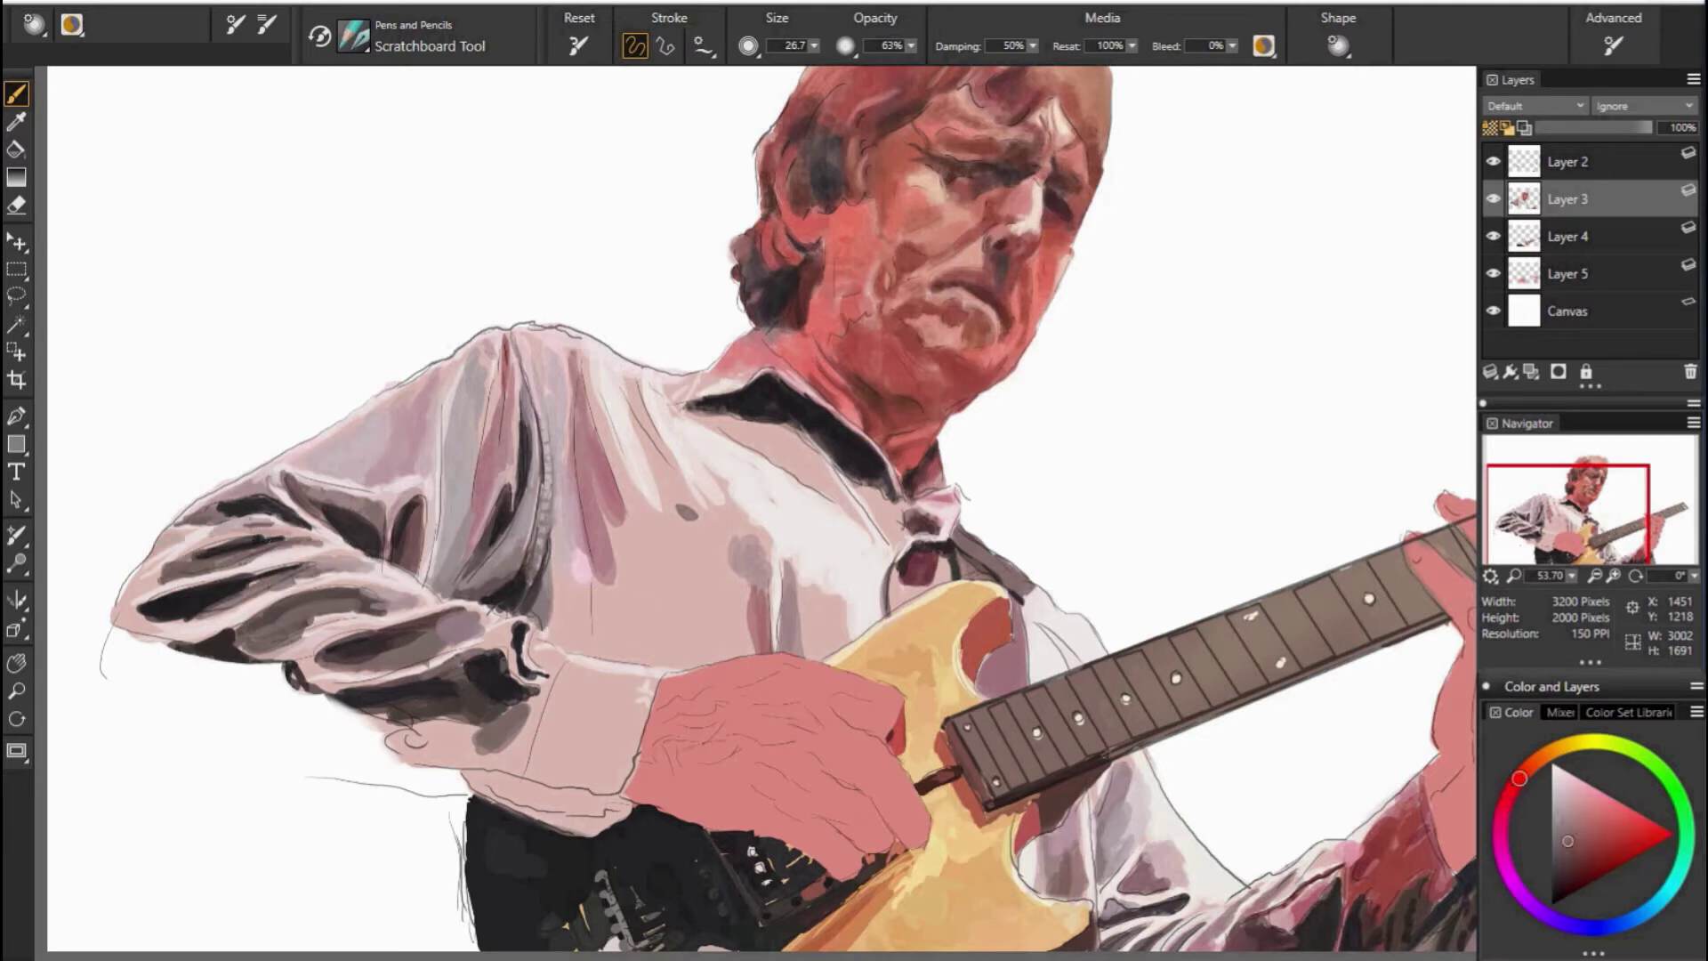
pyautogui.keyDown('alt'); pyautogui.click(133, 622); pyautogui.keyUp('alt')
pyautogui.keyDown('alt'); pyautogui.click(133, 631); pyautogui.keyUp('alt')
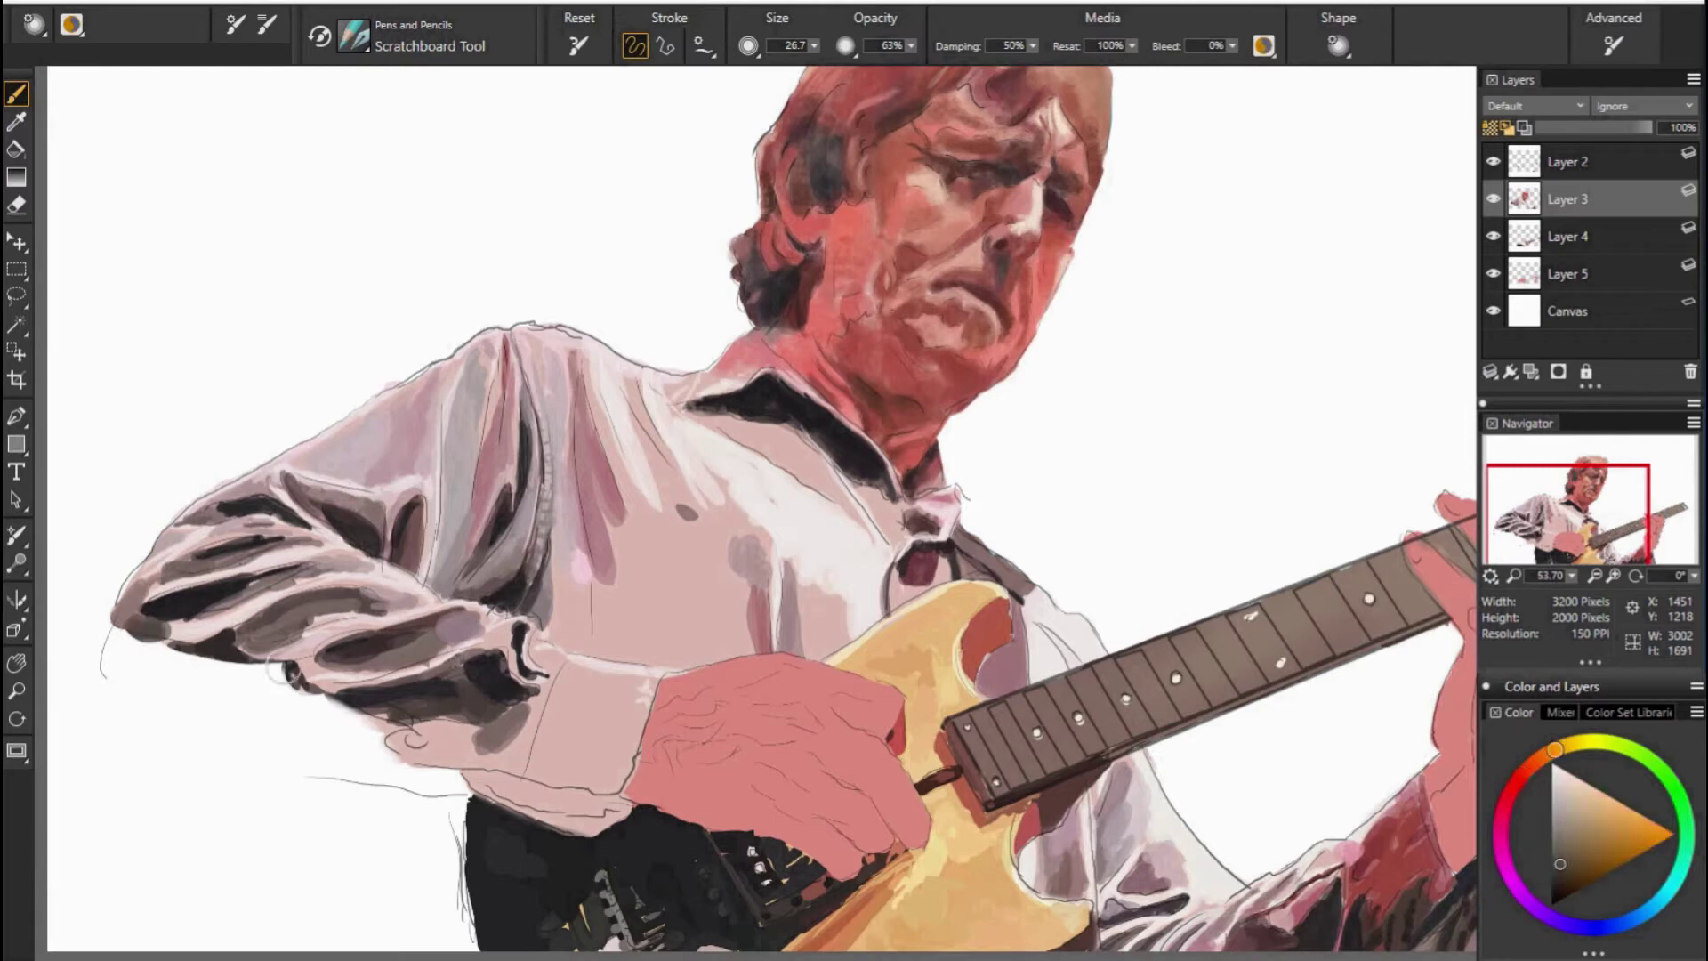
pyautogui.keyDown('alt'); pyautogui.click(182, 640); pyautogui.keyUp('alt')
# Paint pale pink, then darker pink strokes up the shirt front.
pyautogui.keyDown('alt'); pyautogui.click(654, 570); pyautogui.keyUp('alt')
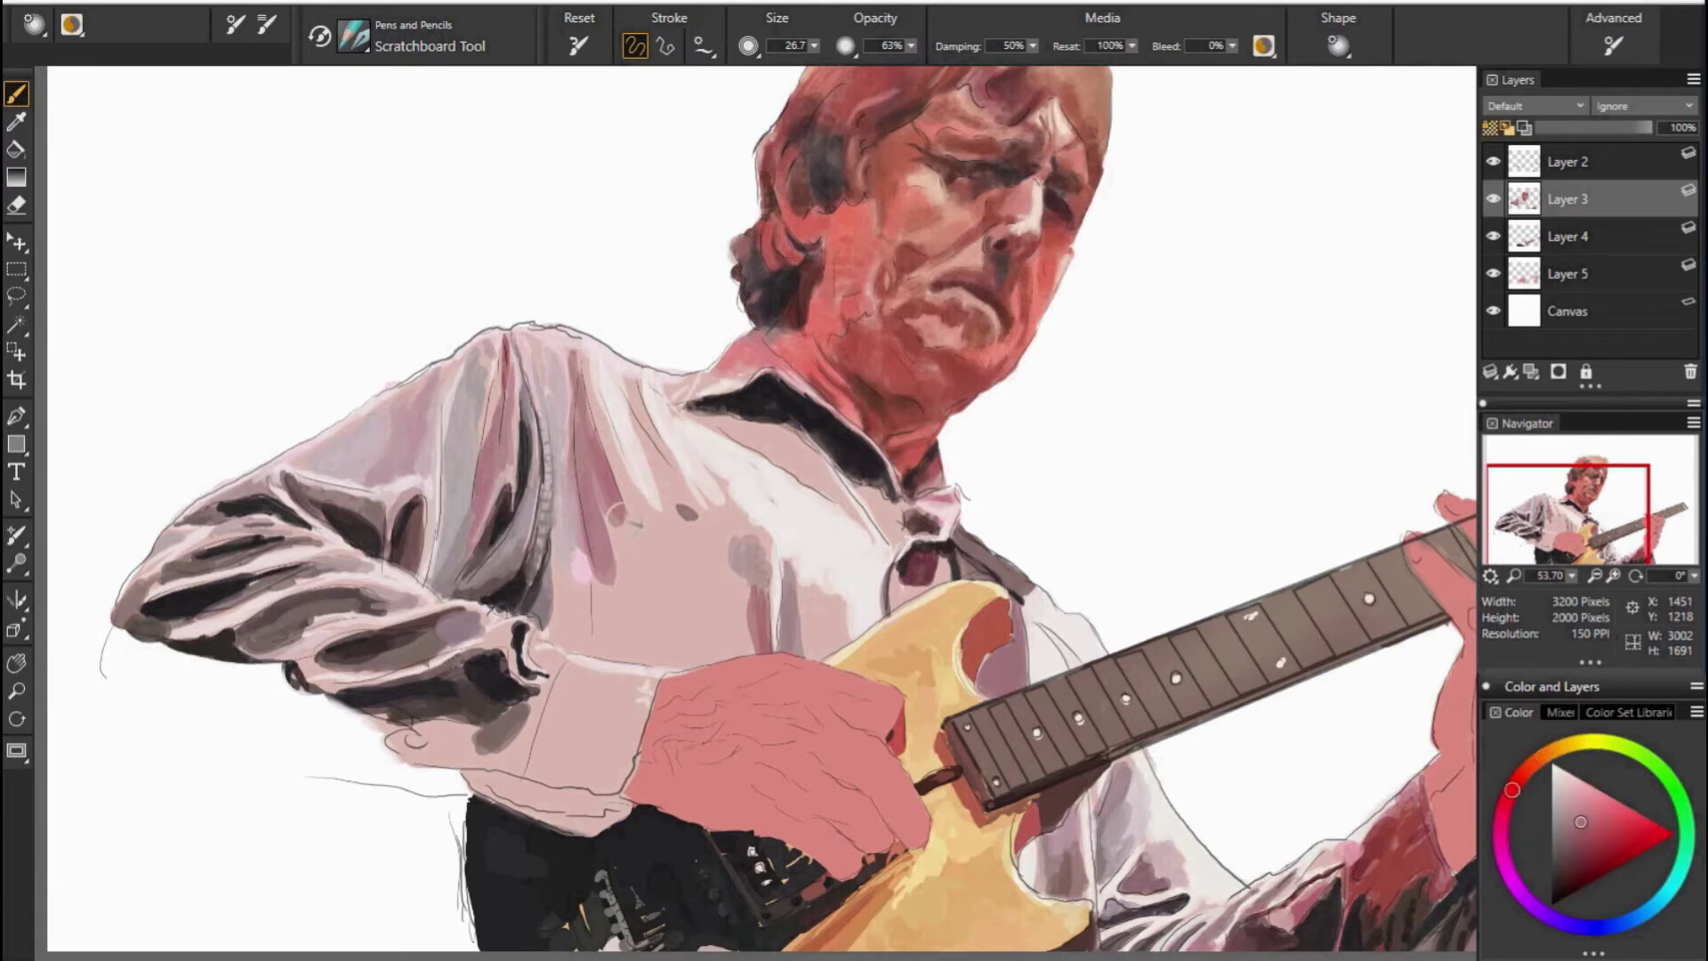
pyautogui.moveTo(613, 614)
pyautogui.mouseDown()
pyautogui.moveTo(689, 511)
pyautogui.moveTo(680, 392)
pyautogui.mouseUp()
pyautogui.keyDown('alt'); pyautogui.click(656, 400); pyautogui.keyUp('alt')
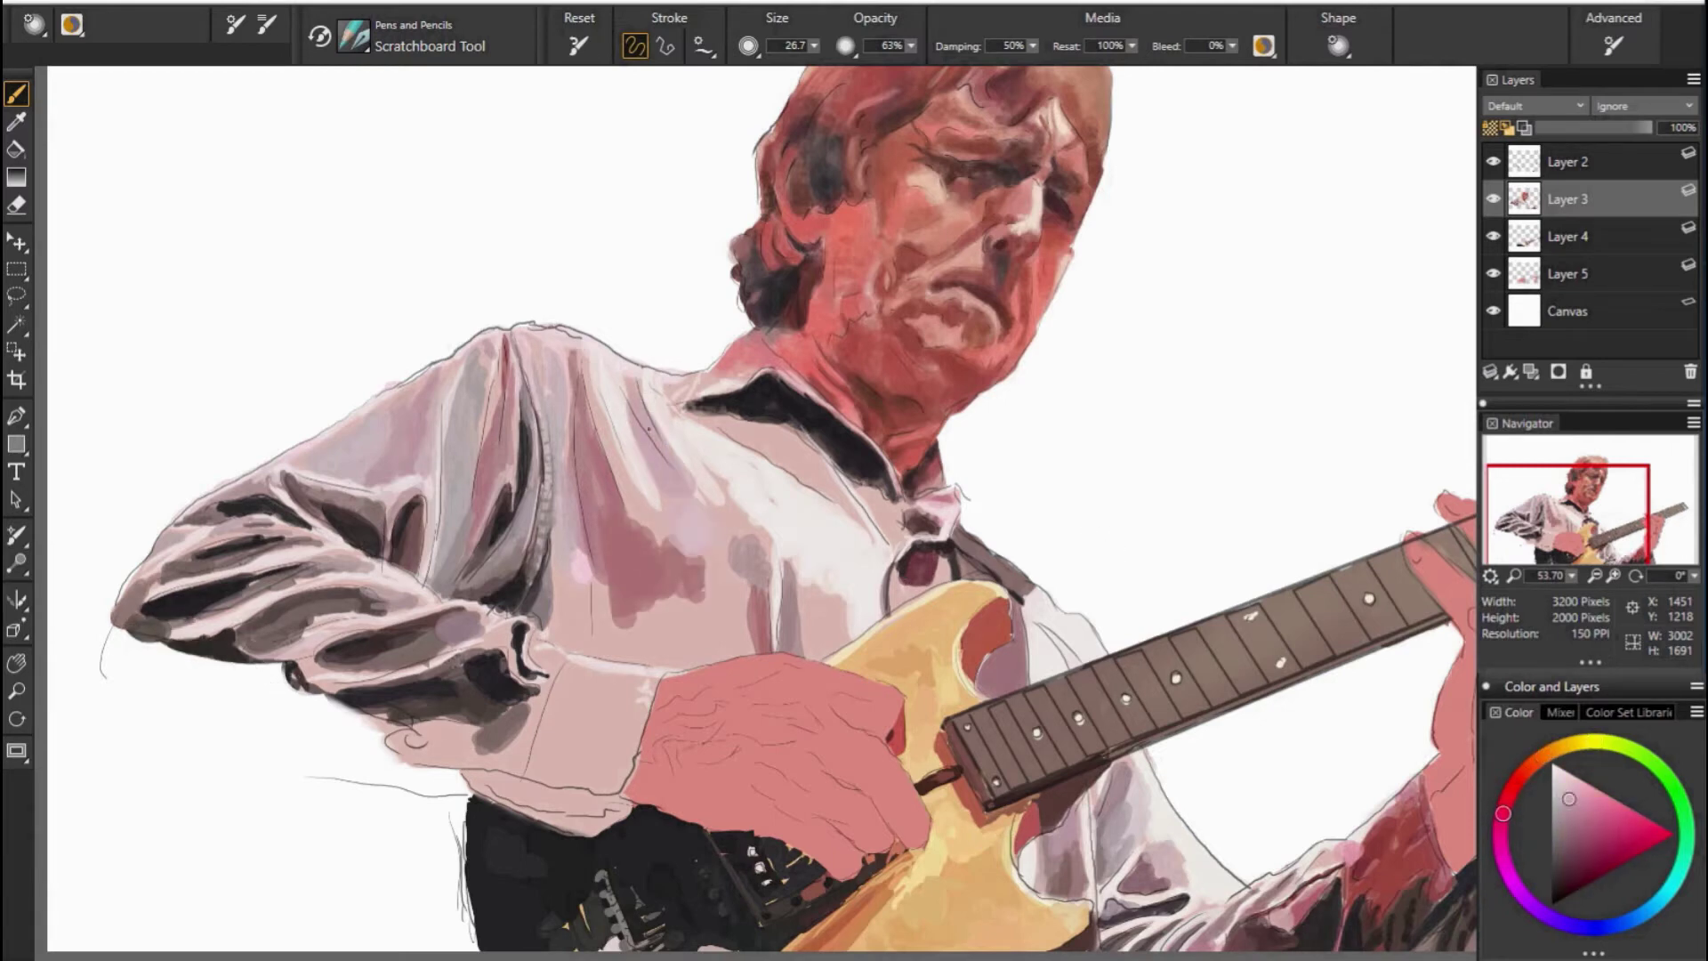
pyautogui.moveTo(645, 529)
pyautogui.mouseDown()
pyautogui.moveTo(672, 423)
pyautogui.moveTo(604, 365)
pyautogui.mouseUp()
pyautogui.keyDown('alt'); pyautogui.click(606, 413); pyautogui.keyUp('alt')
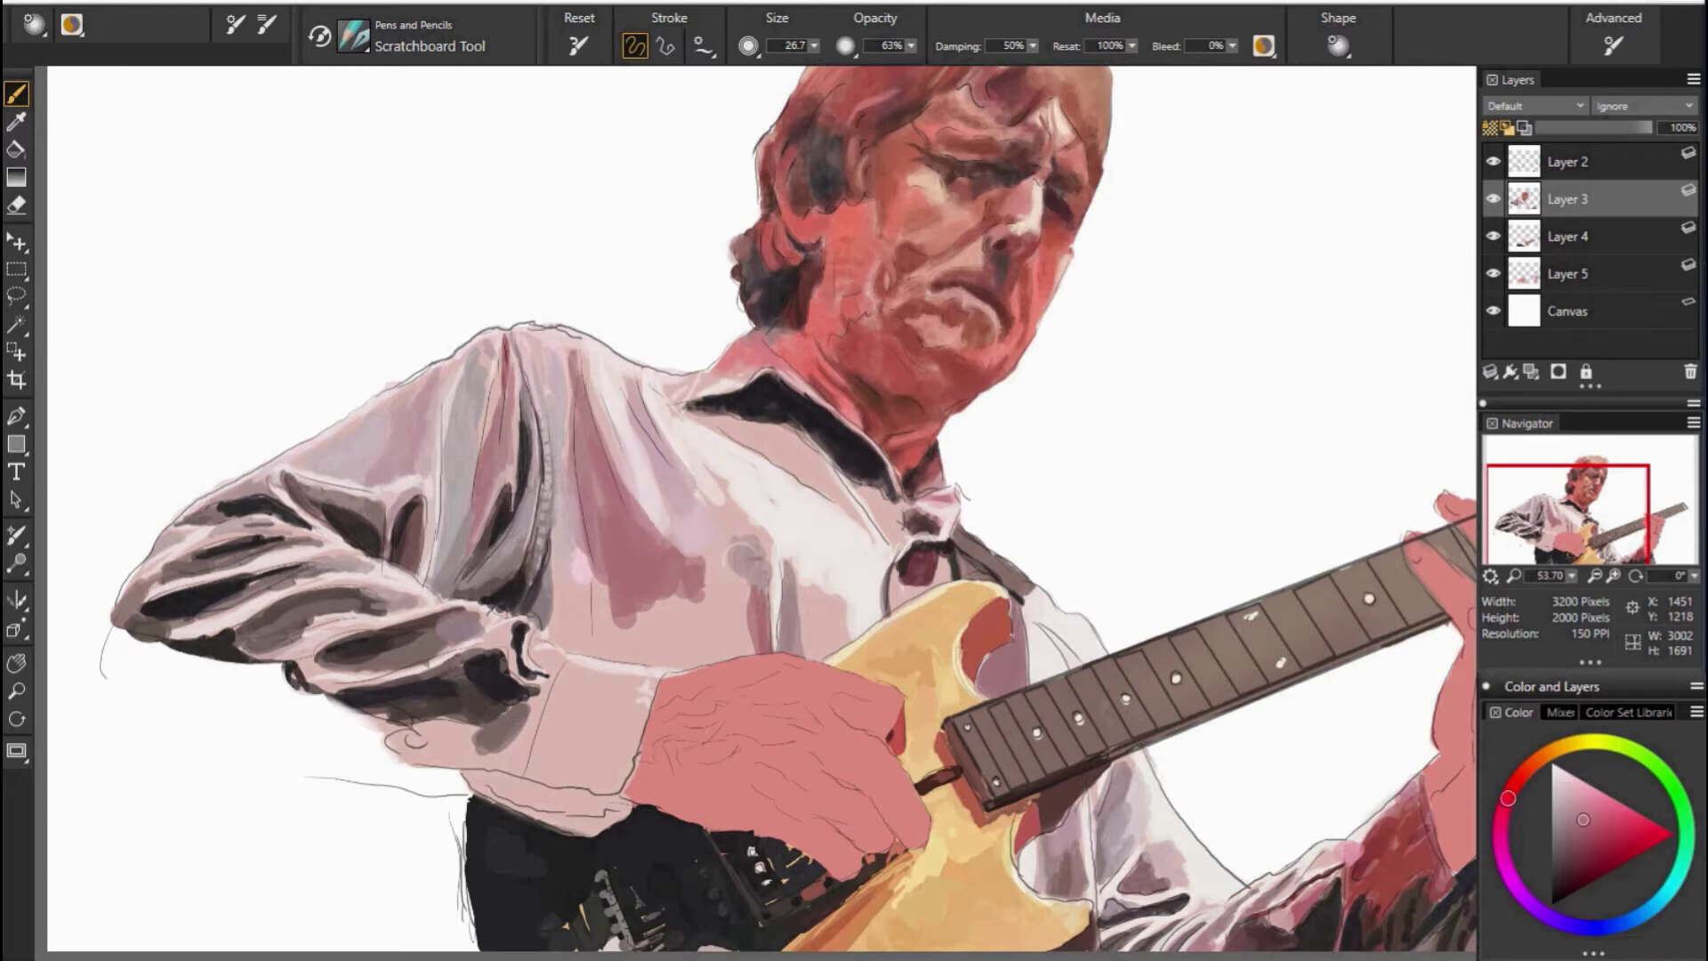
pyautogui.moveTo(623, 543); pyautogui.dragTo(609, 383)
pyautogui.keyDown('alt'); pyautogui.click(739, 554); pyautogui.keyUp('alt')
pyautogui.moveTo(658, 650); pyautogui.dragTo(689, 583)
pyautogui.moveTo(640, 662)
pyautogui.mouseDown()
pyautogui.moveTo(683, 601)
pyautogui.moveTo(636, 663)
pyautogui.moveTo(721, 587)
pyautogui.mouseUp()
# Add darker pink to the lower shirt, light pink dabs, and mauve shading on a fold.
pyautogui.keyDown('alt'); pyautogui.click(439, 618); pyautogui.keyUp('alt')
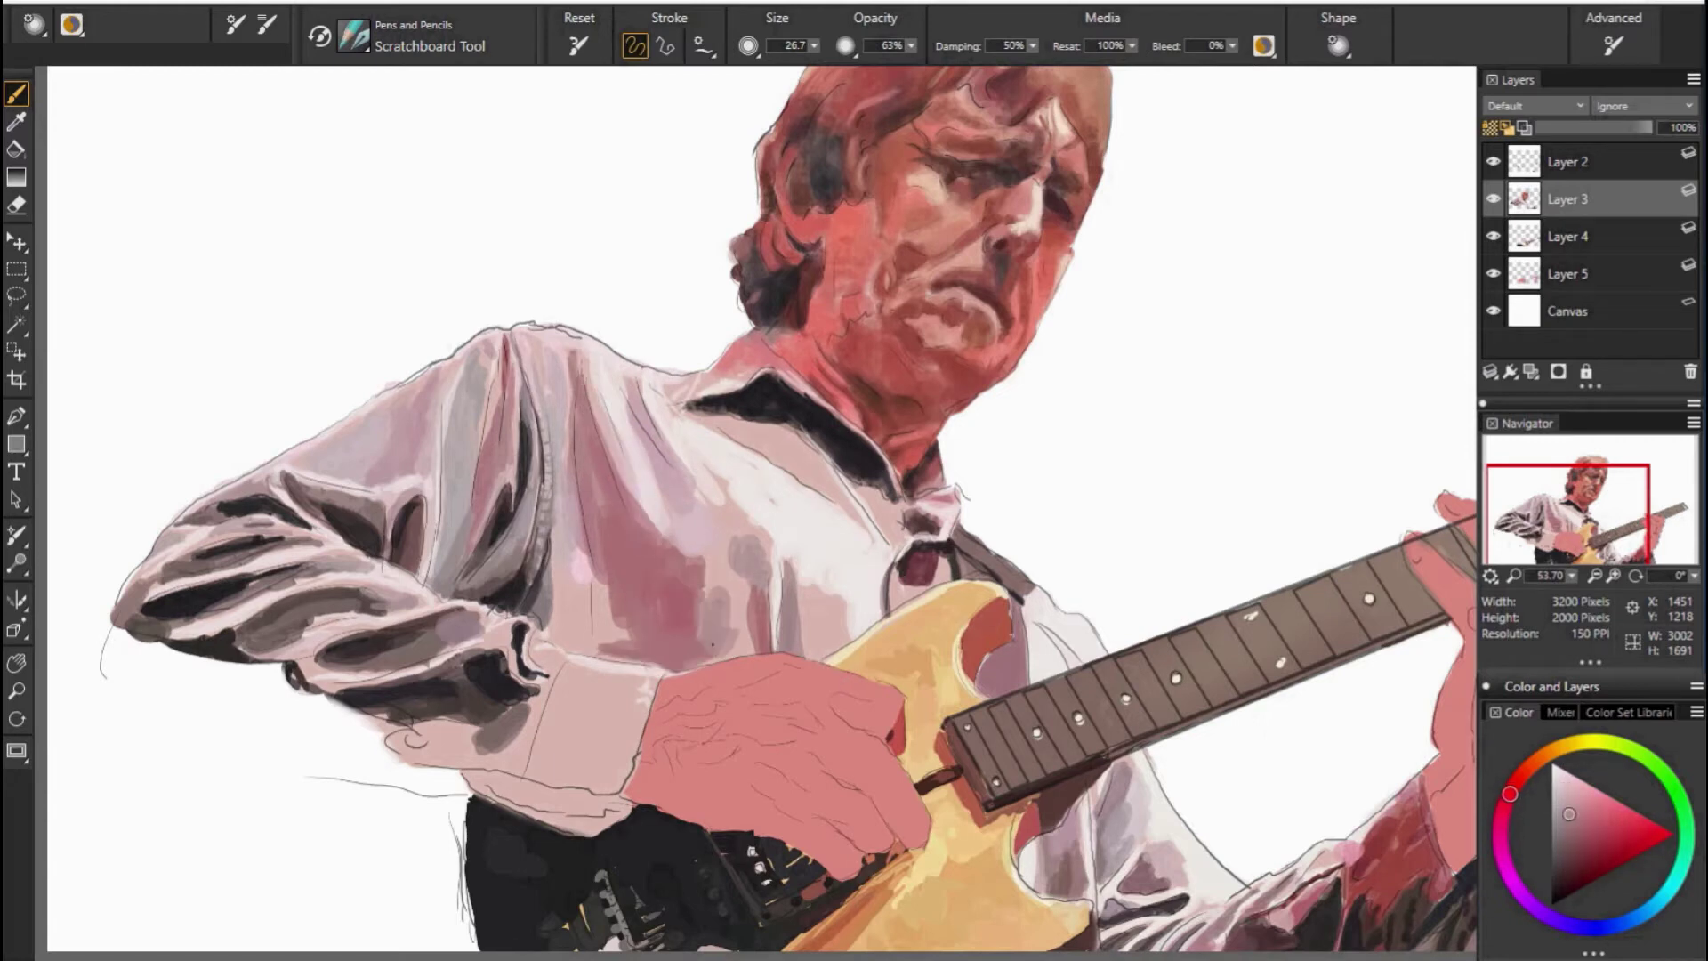
pyautogui.moveTo(722, 662); pyautogui.dragTo(742, 577)
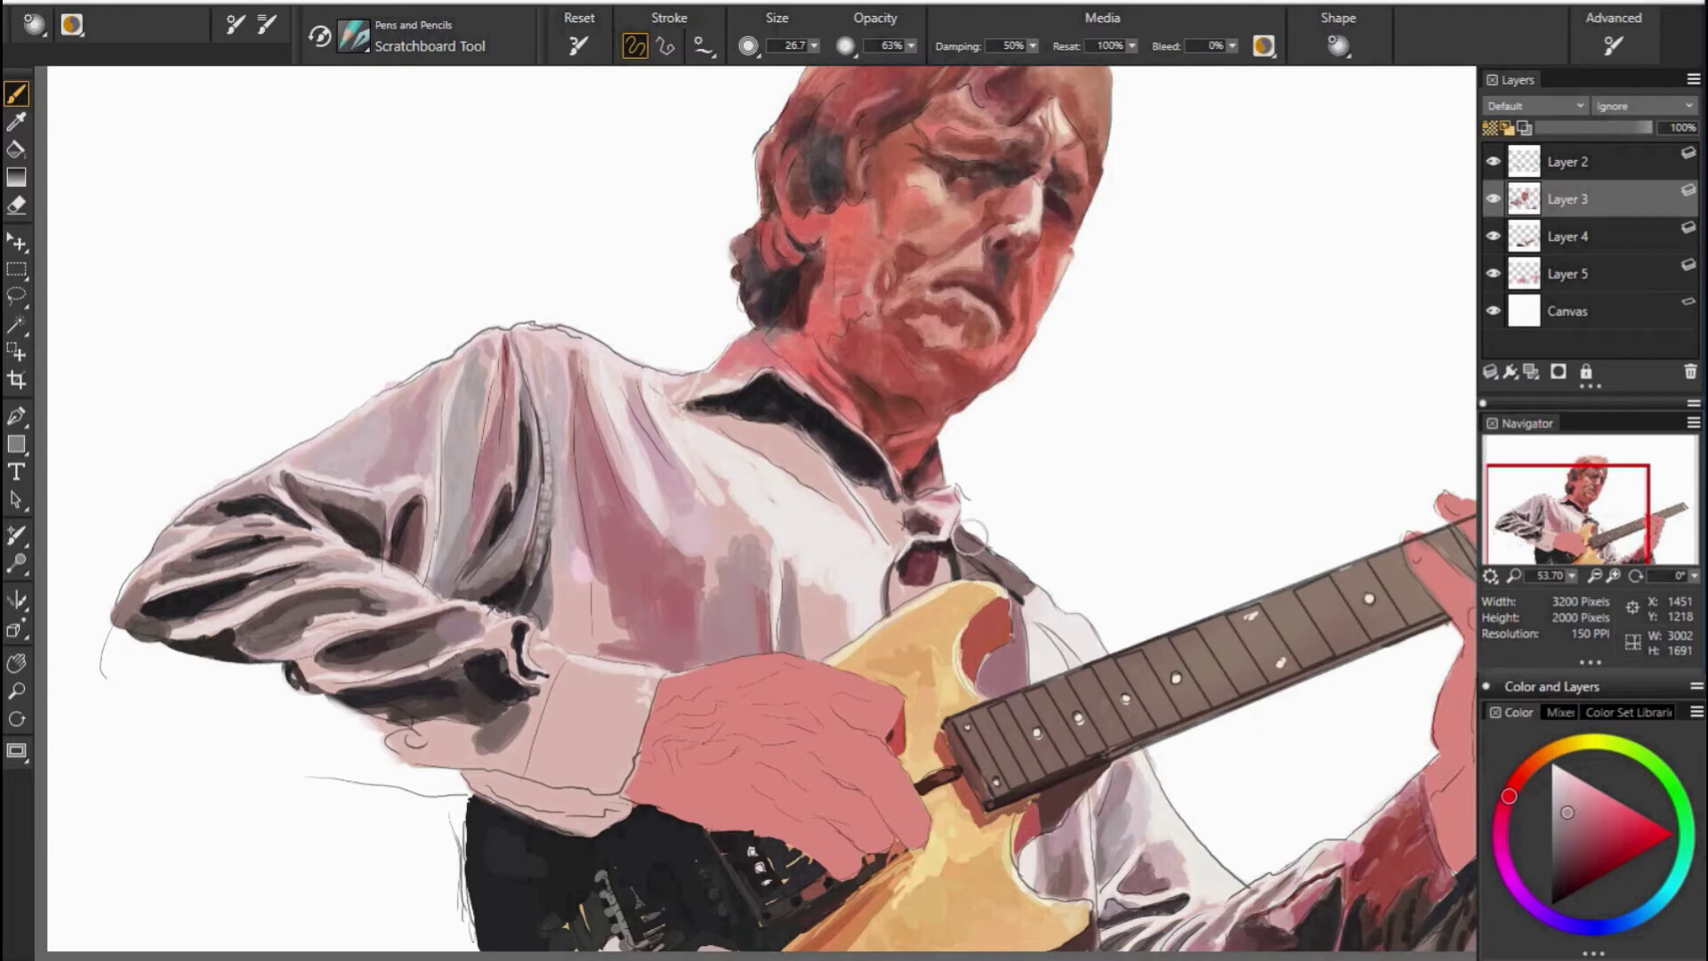
pyautogui.keyDown('alt'); pyautogui.click(708, 442); pyautogui.keyUp('alt')
pyautogui.moveTo(738, 489)
pyautogui.mouseDown()
pyautogui.moveTo(778, 552)
pyautogui.moveTo(725, 516)
pyautogui.mouseUp()
pyautogui.keyDown('alt'); pyautogui.click(656, 382); pyautogui.keyUp('alt')
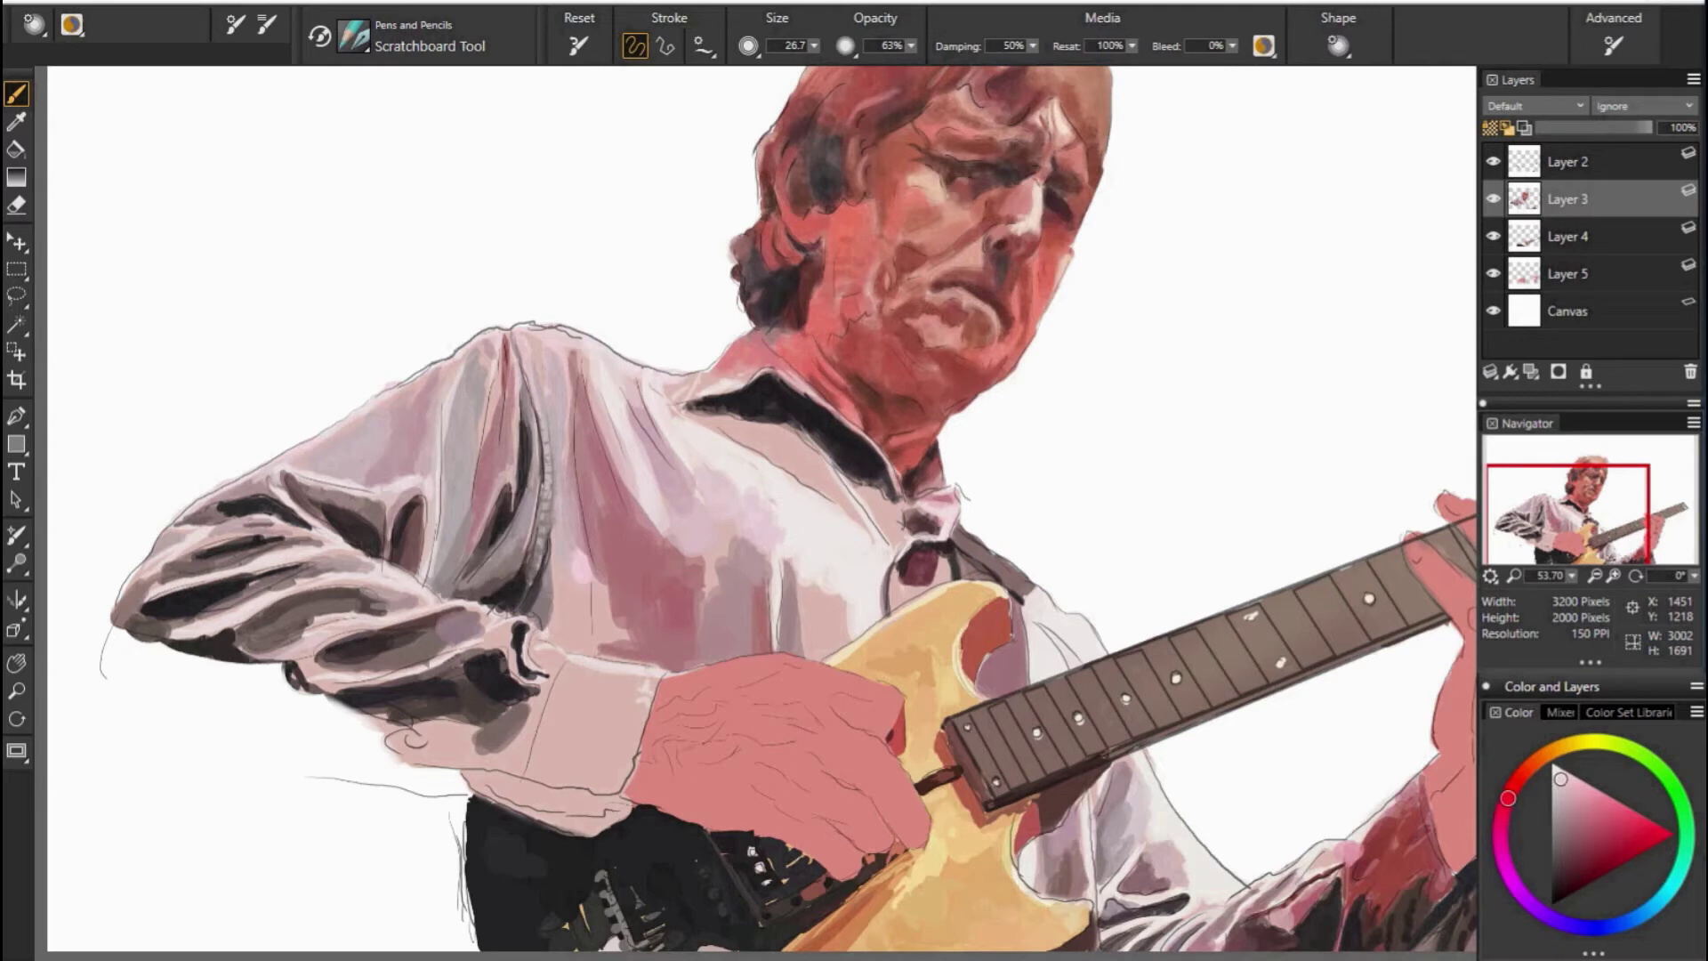
pyautogui.keyDown('alt'); pyautogui.click(838, 420); pyautogui.keyUp('alt')
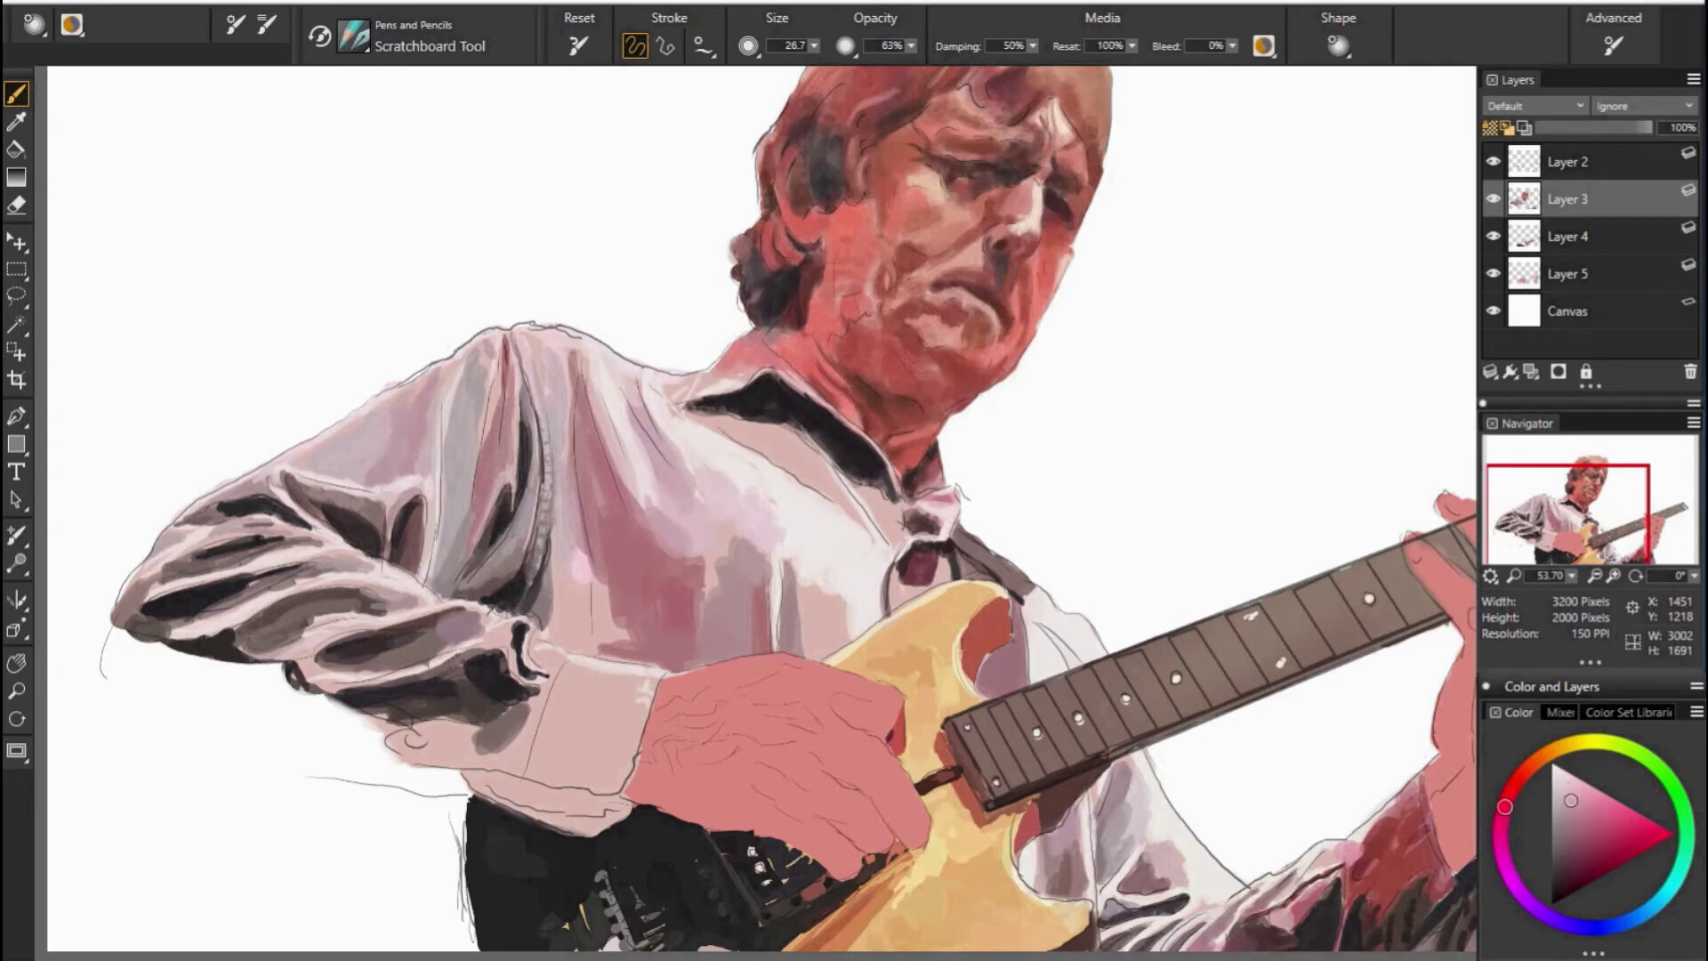
pyautogui.keyDown('alt'); pyautogui.click(598, 367); pyautogui.keyUp('alt')
pyautogui.moveTo(581, 538); pyautogui.dragTo(573, 636)
pyautogui.keyDown('alt'); pyautogui.click(998, 612); pyautogui.keyUp('alt')
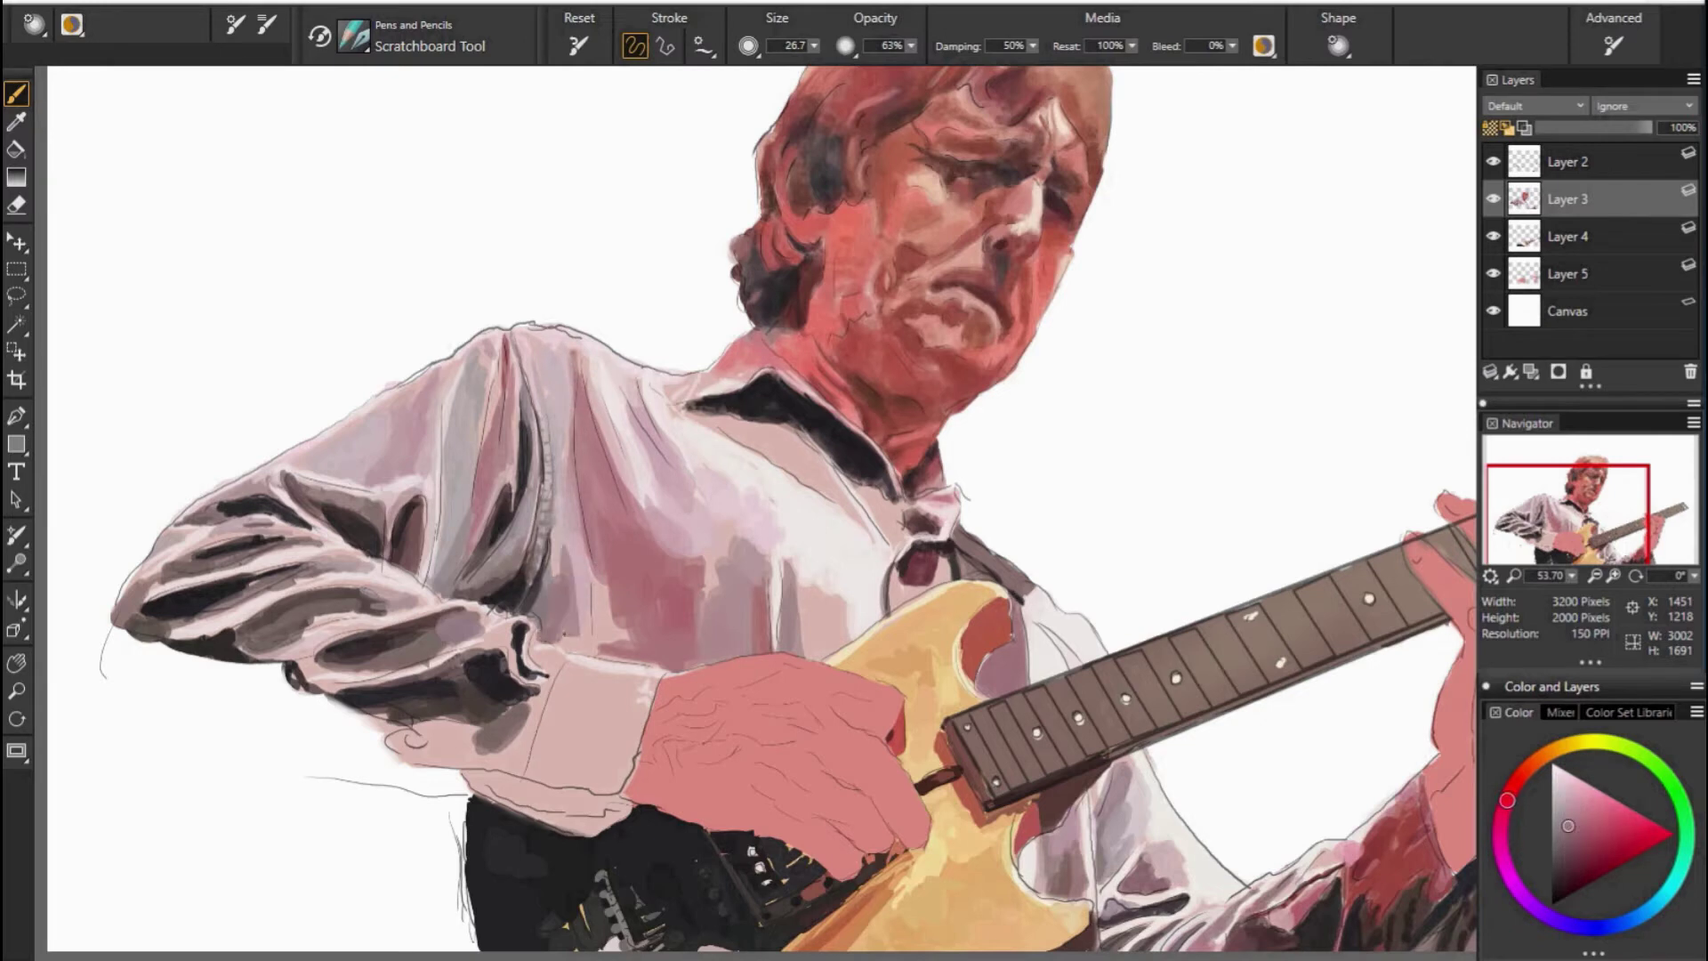
# Sample dark reds, muted tones, near-white pink and lighter pinks from the painting.
pyautogui.keyDown('alt'); pyautogui.click(504, 437); pyautogui.keyUp('alt')
pyautogui.keyDown('alt'); pyautogui.click(420, 439); pyautogui.keyUp('alt')
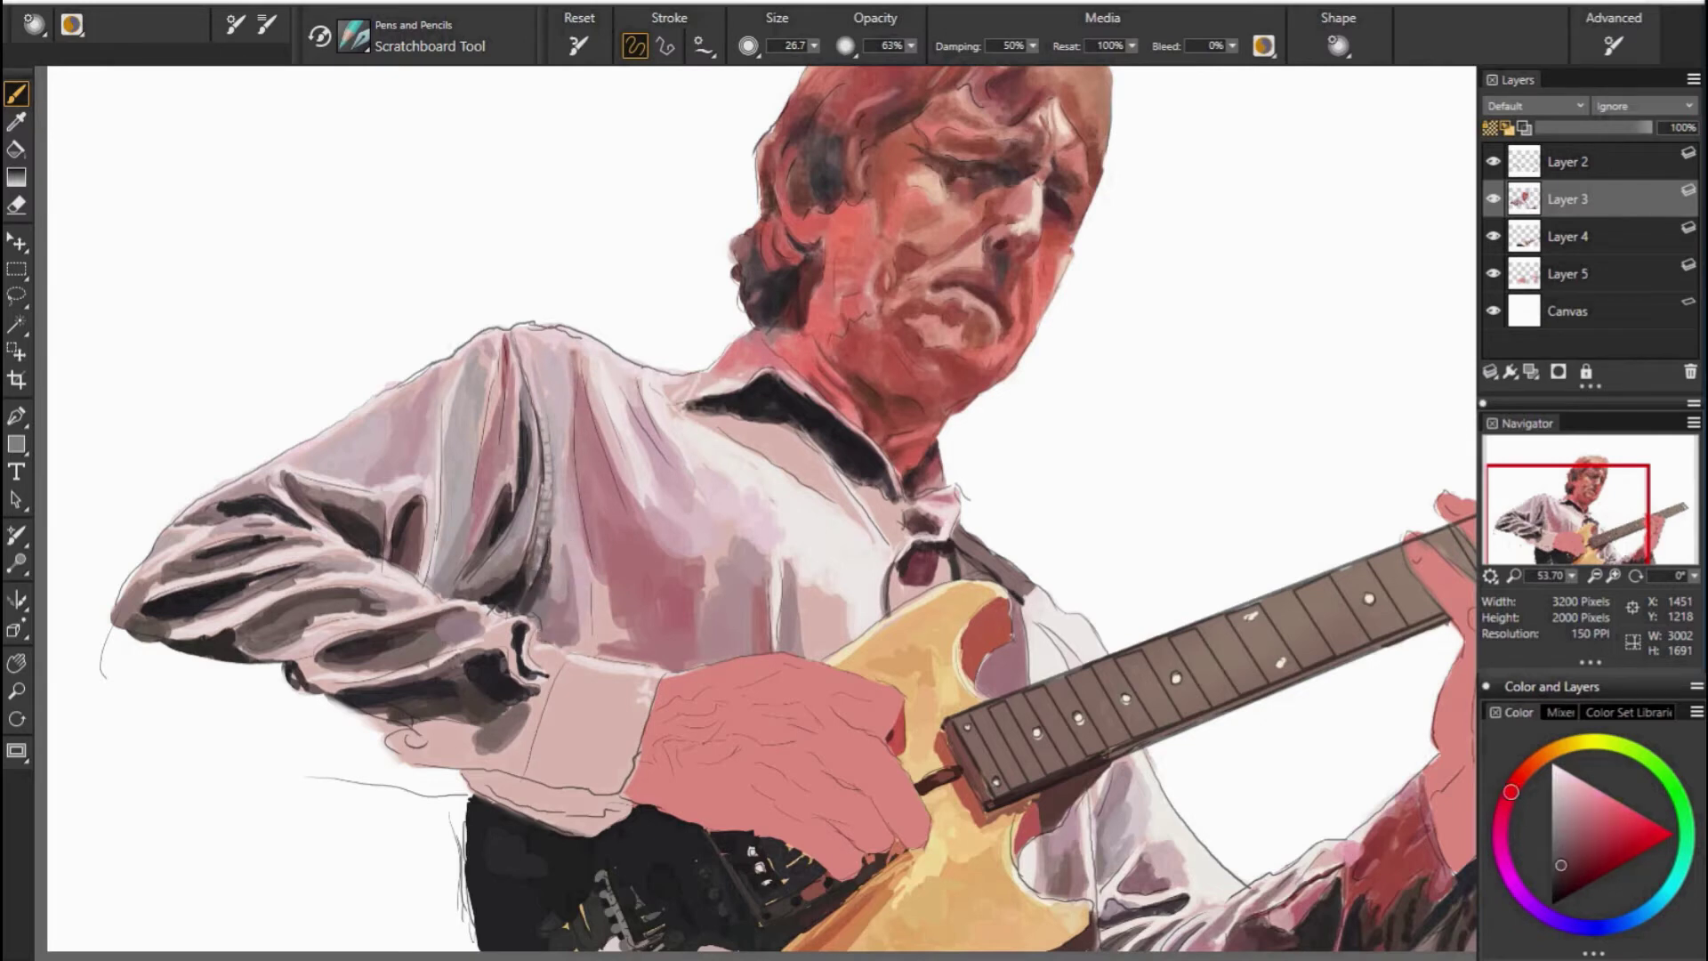
pyautogui.keyDown('alt'); pyautogui.click(497, 606); pyautogui.keyUp('alt')
pyautogui.keyDown('alt'); pyautogui.click(532, 600); pyautogui.keyUp('alt')
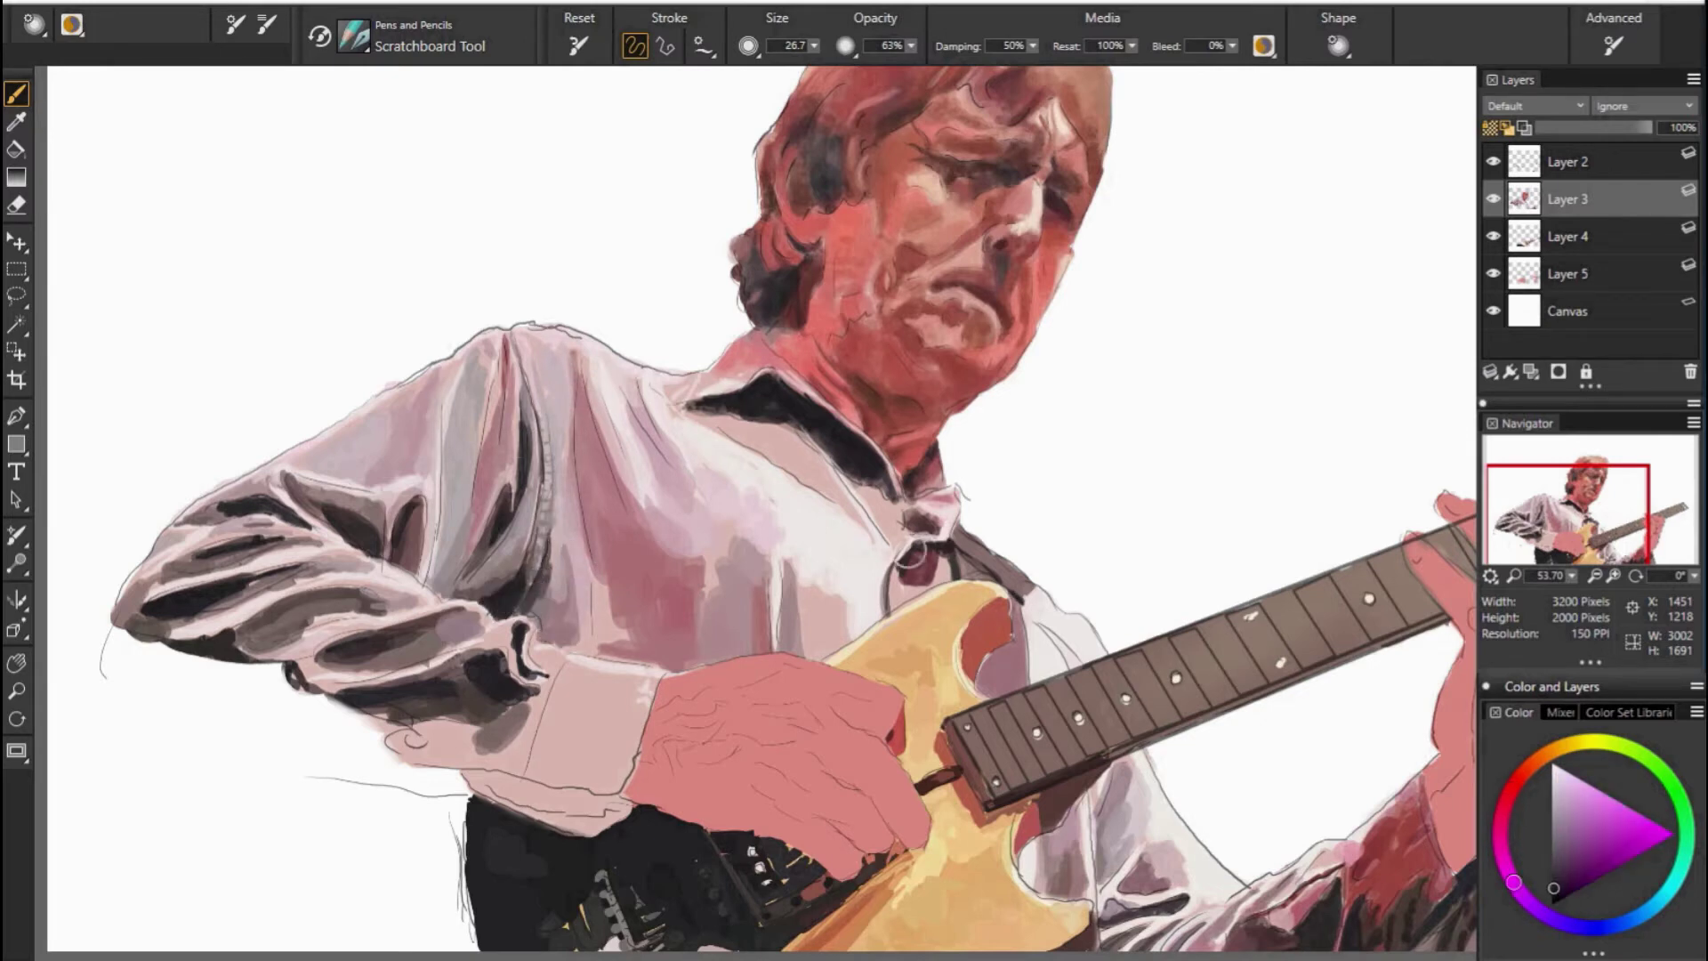
pyautogui.keyDown('alt'); pyautogui.click(911, 555); pyautogui.keyUp('alt')
pyautogui.keyDown('alt'); pyautogui.click(462, 454); pyautogui.keyUp('alt')
pyautogui.keyDown('alt'); pyautogui.click(614, 513); pyautogui.keyUp('alt')
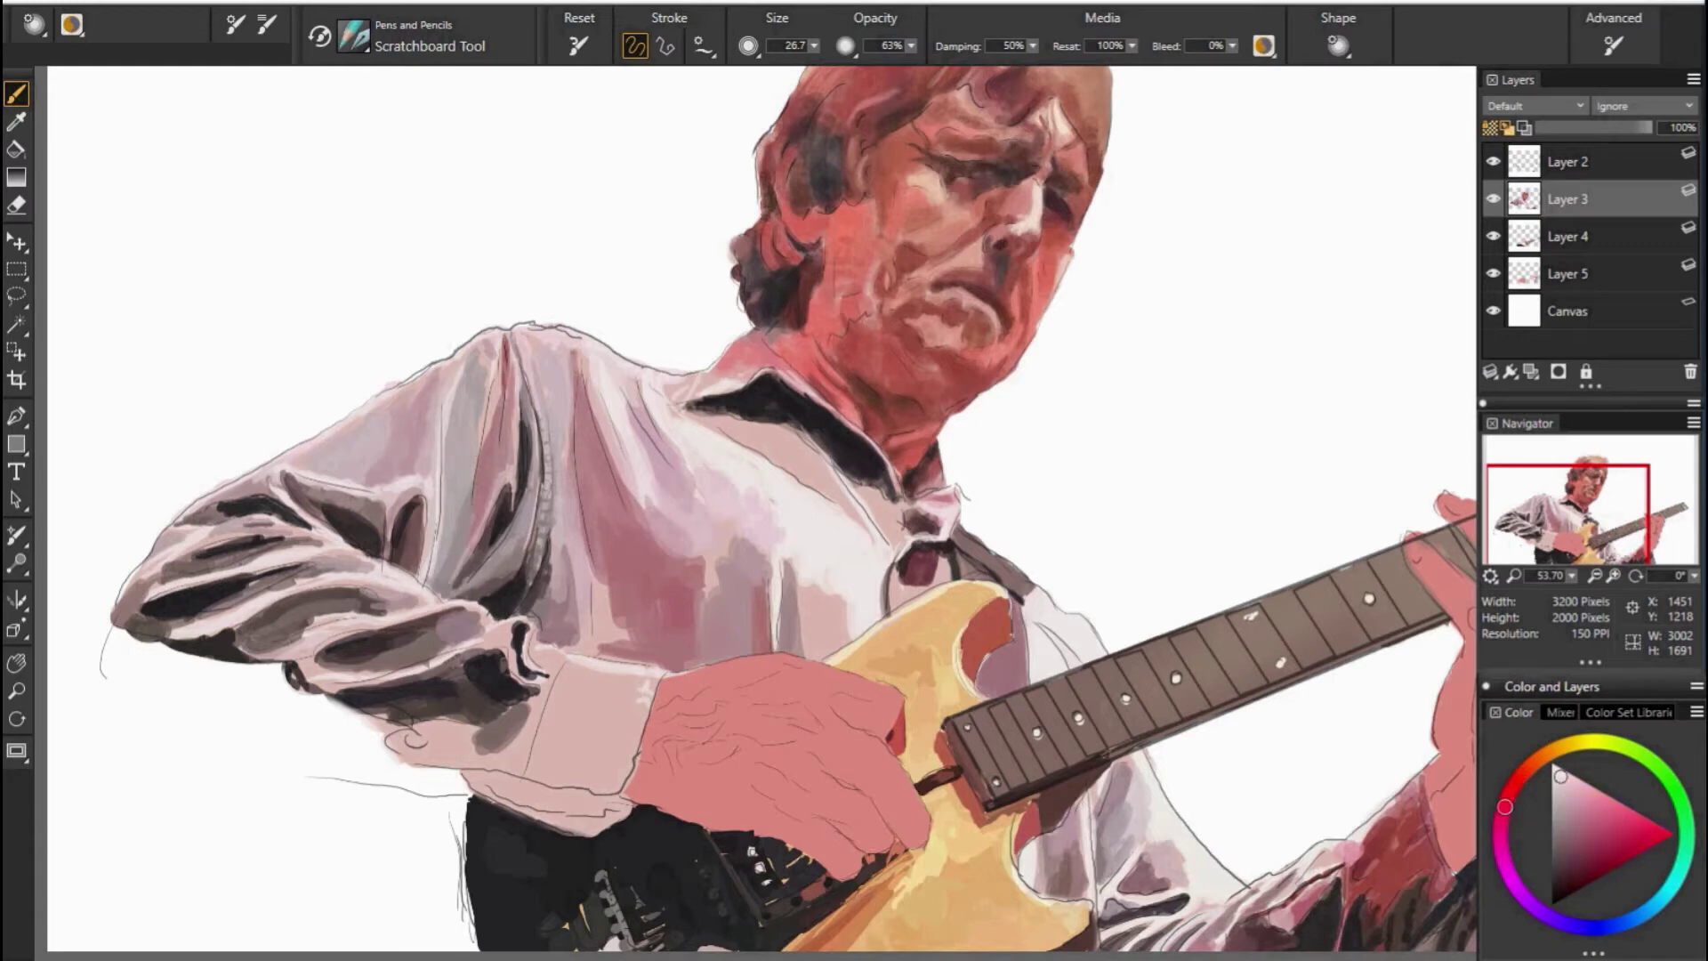
pyautogui.keyDown('alt'); pyautogui.click(409, 519); pyautogui.keyUp('alt')
pyautogui.keyDown('alt'); pyautogui.click(741, 573); pyautogui.keyUp('alt')
pyautogui.keyDown('alt'); pyautogui.click(792, 553); pyautogui.keyUp('alt')
pyautogui.keyDown('alt'); pyautogui.click(738, 485); pyautogui.keyUp('alt')
pyautogui.keyDown('alt'); pyautogui.click(754, 516); pyautogui.keyUp('alt')
# Paint a darker pink stroke across the shirt, then sample slightly different pinks.
pyautogui.moveTo(640, 569); pyautogui.dragTo(721, 511)
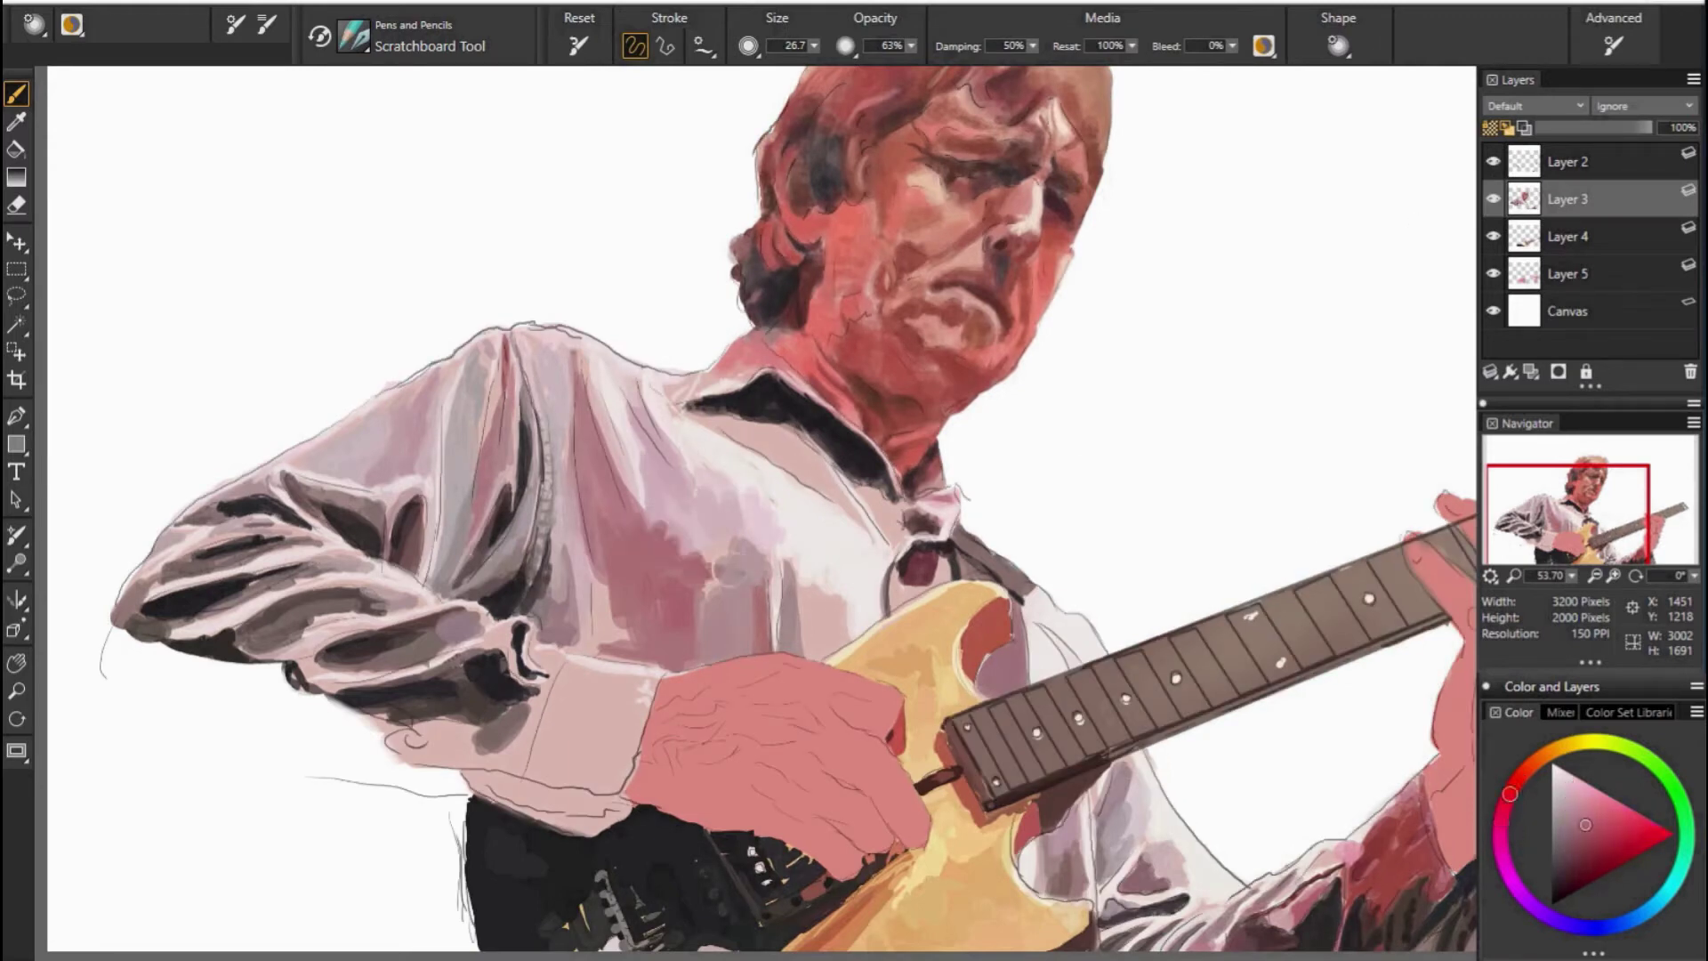
pyautogui.keyDown('alt'); pyautogui.click(640, 525); pyautogui.keyUp('alt')
pyautogui.keyDown('alt'); pyautogui.click(676, 534); pyautogui.keyUp('alt')
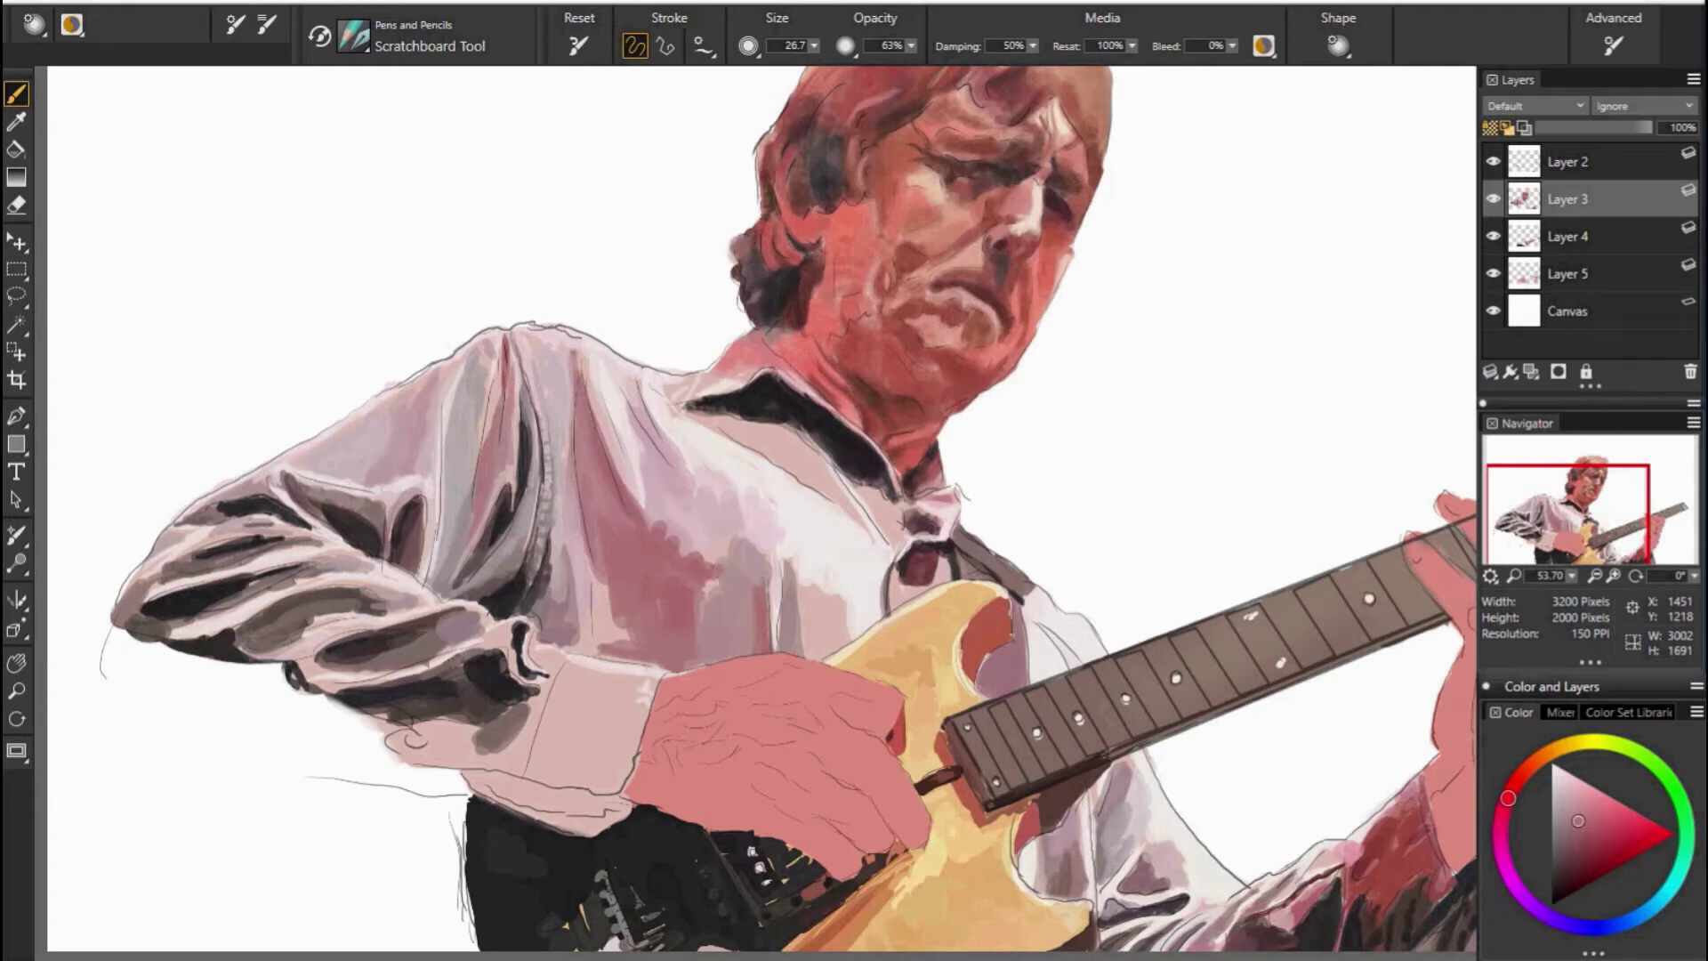
pyautogui.keyDown('alt'); pyautogui.click(703, 560); pyautogui.keyUp('alt')
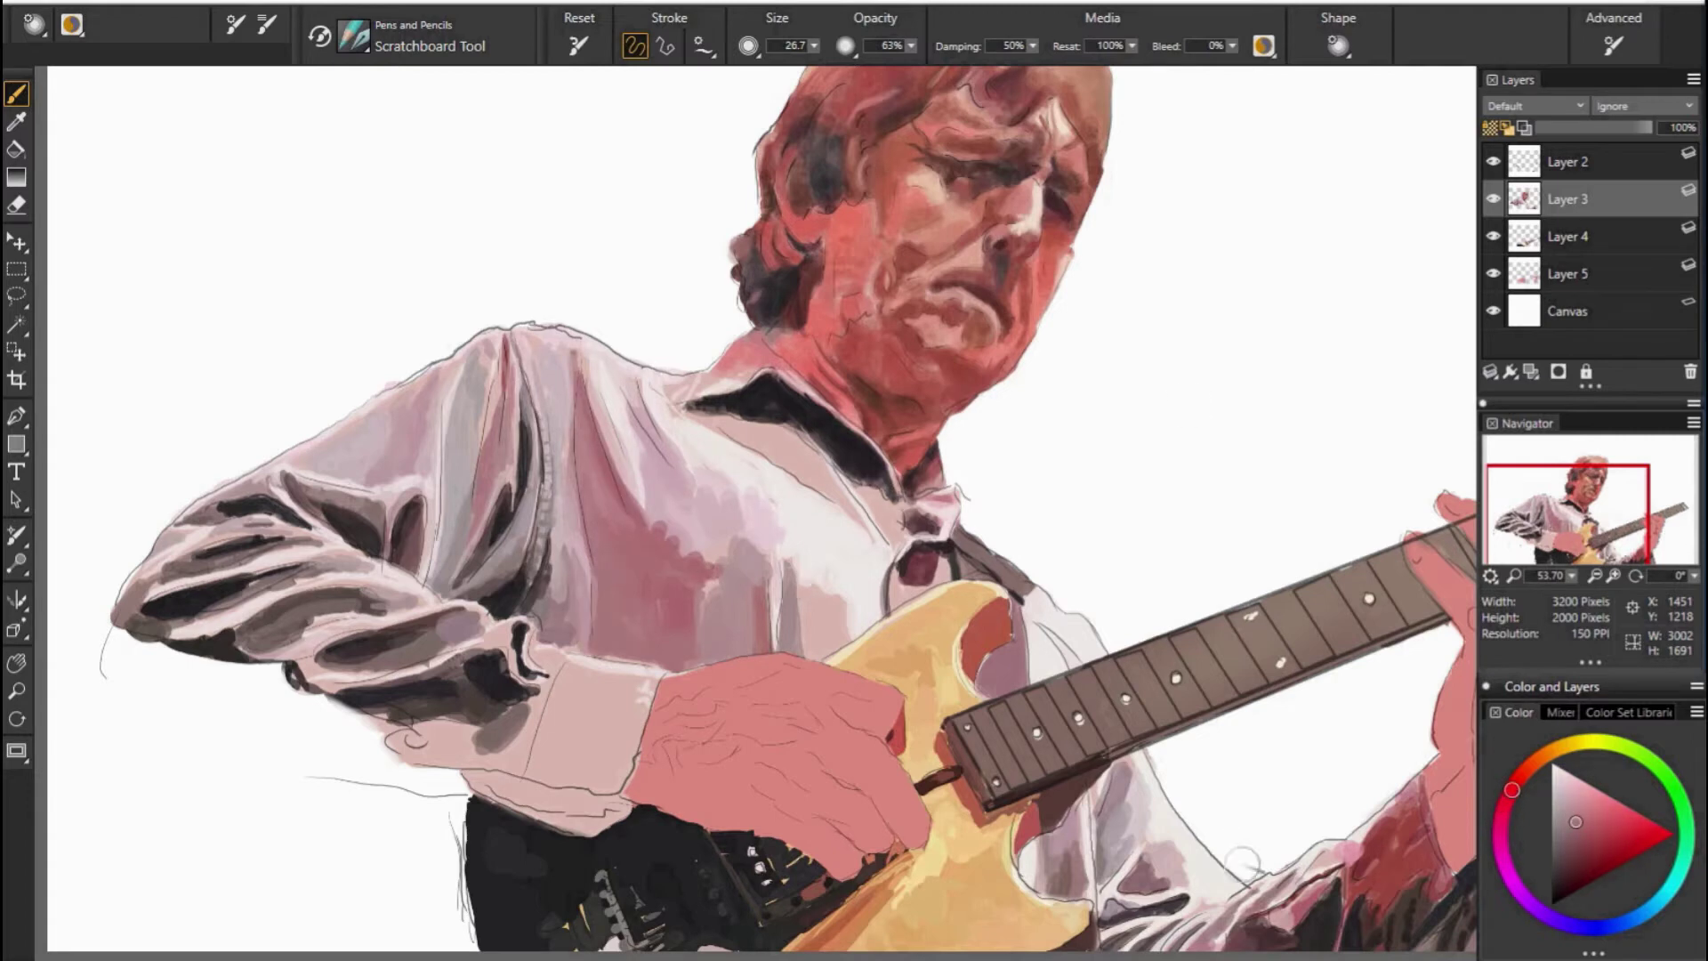
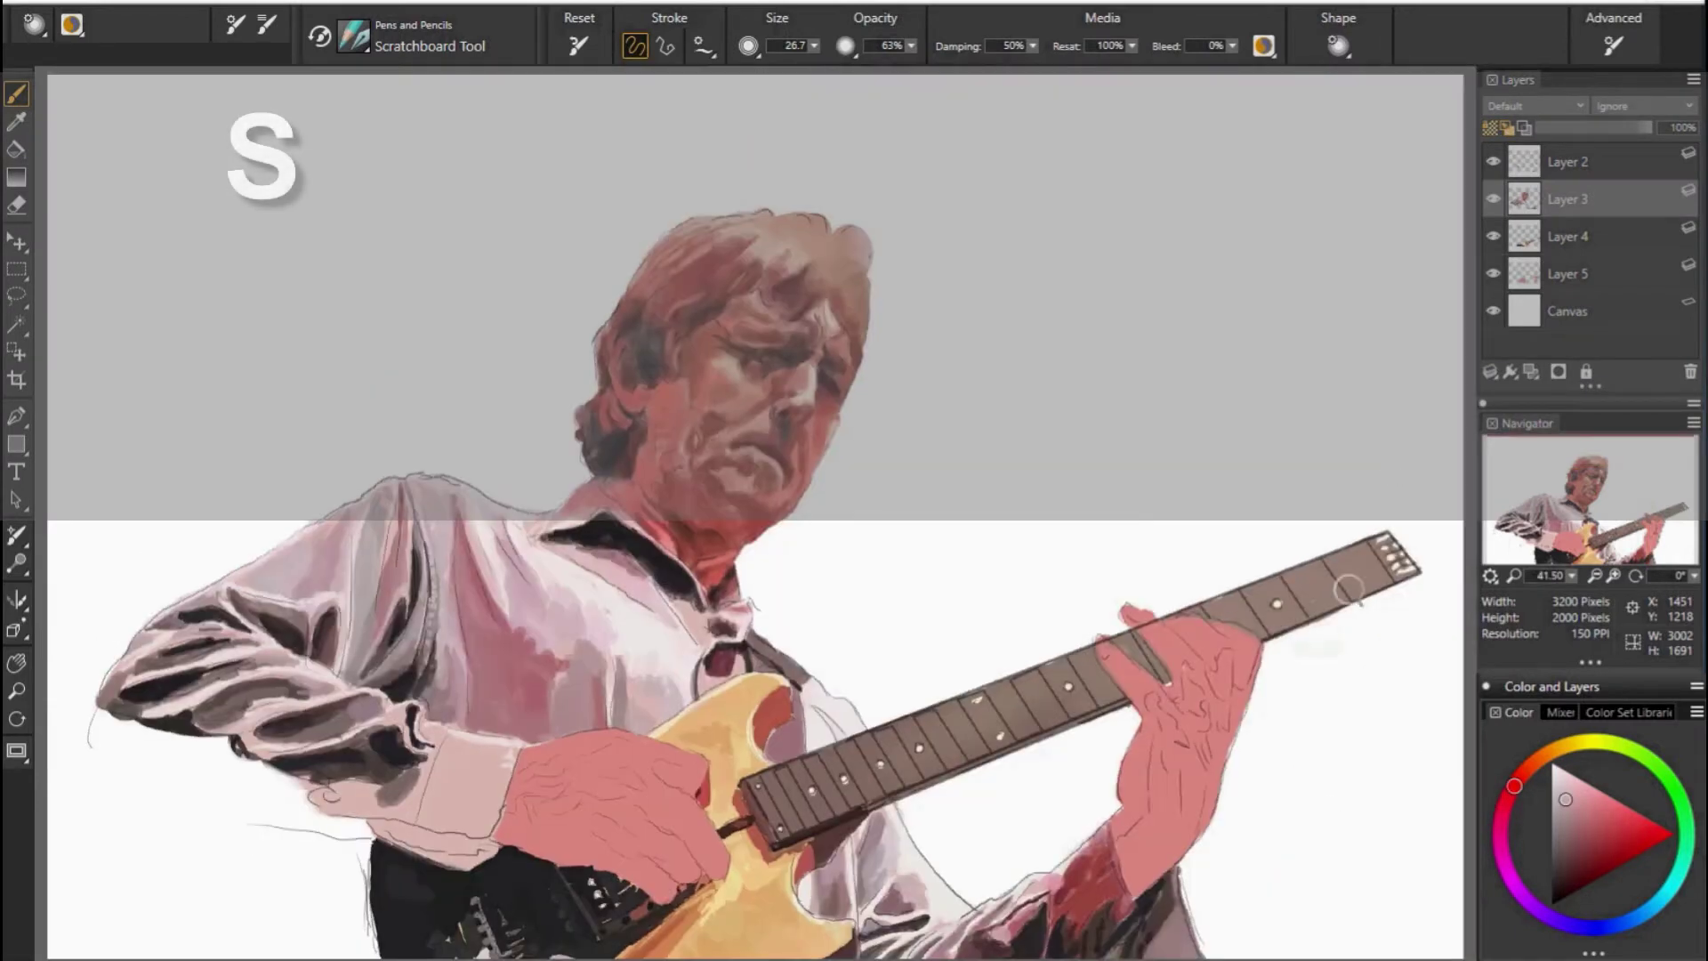
# On Layer 5, paint dark shadows over the wrist, knuckles and fingers of the strumming hand.
pyautogui.click(1567, 273)
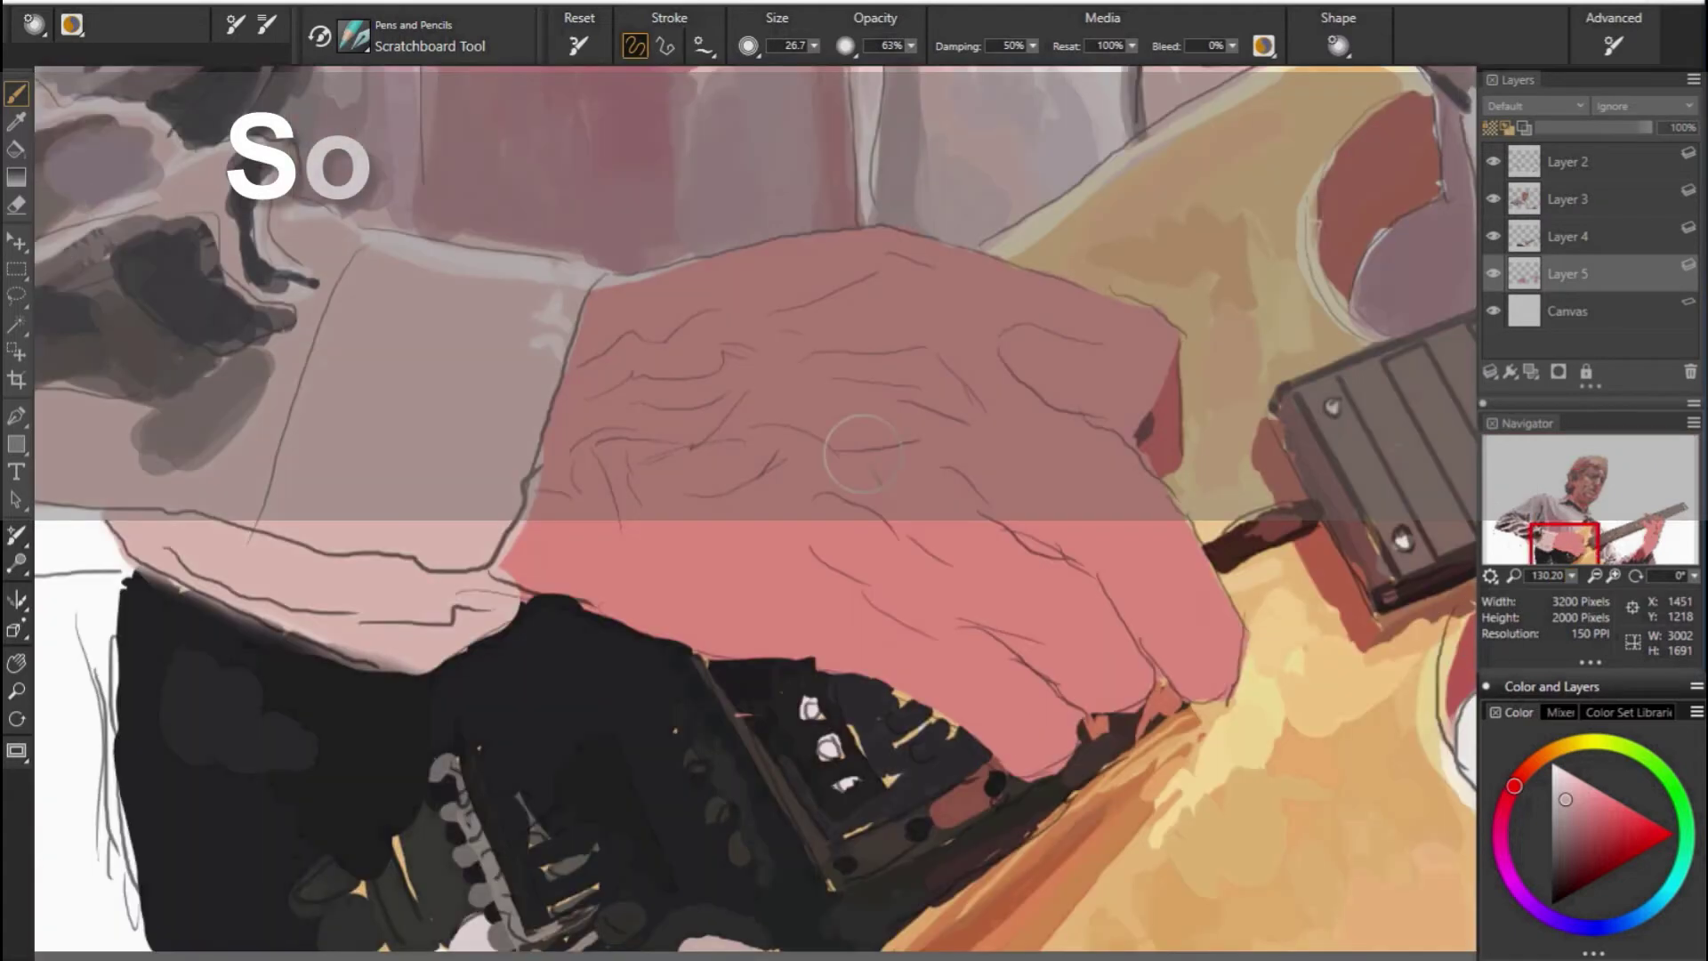
pyautogui.moveTo(578, 587); pyautogui.dragTo(680, 543)
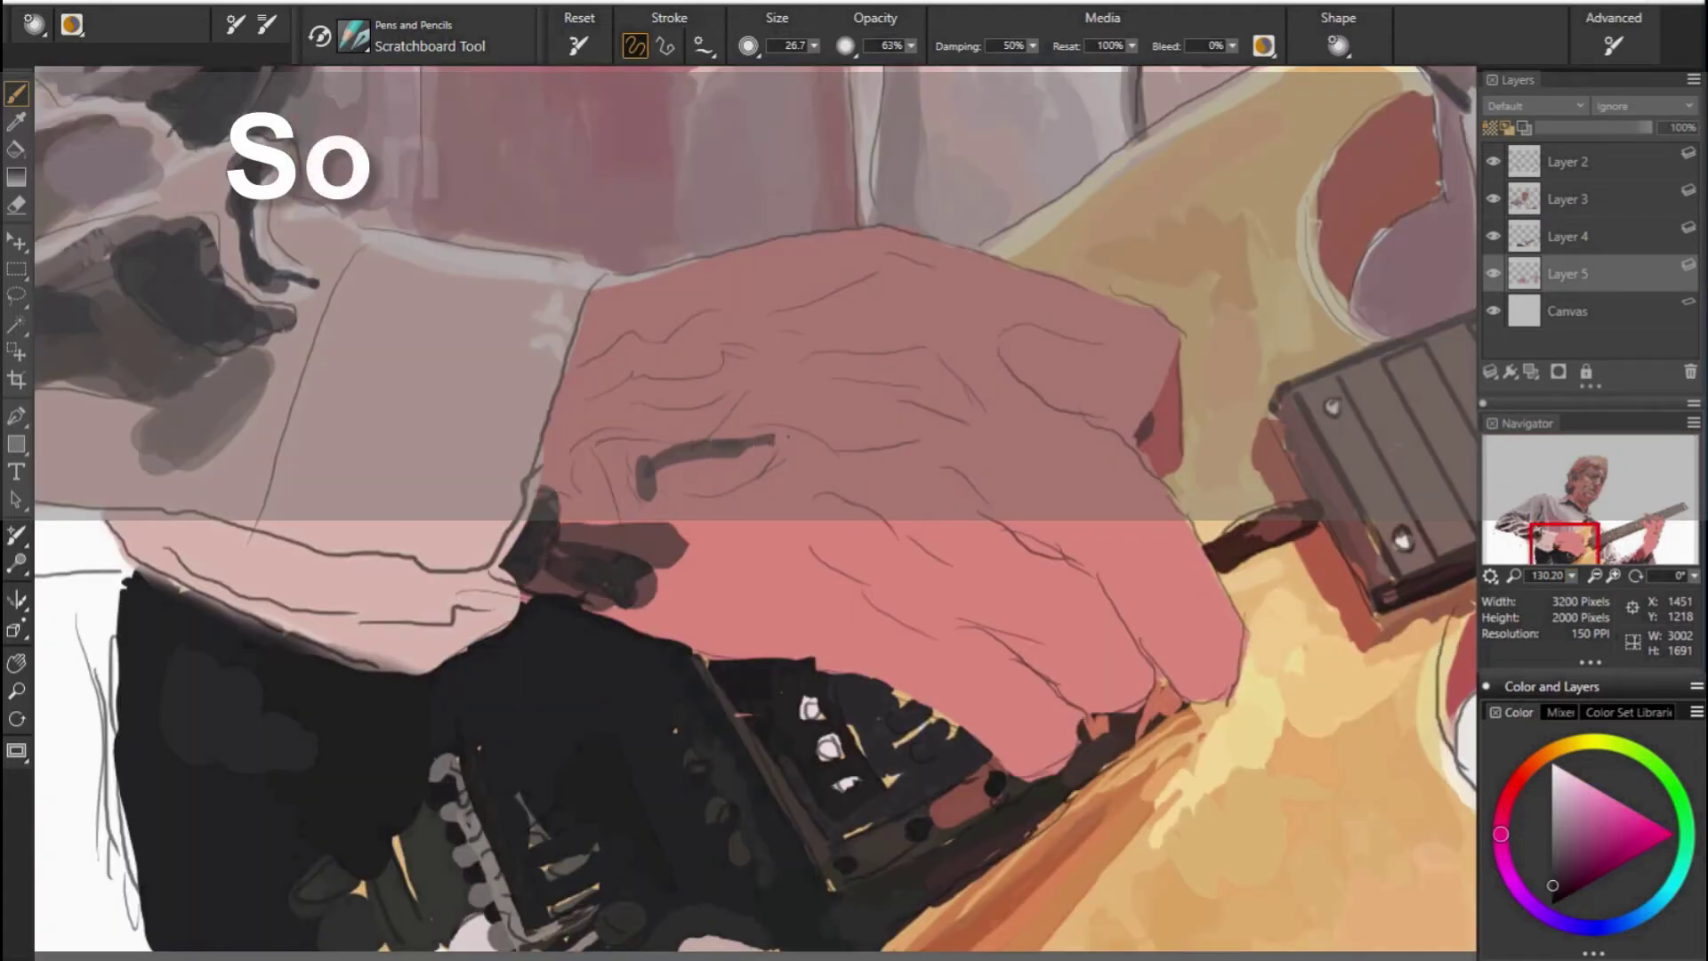
pyautogui.moveTo(651, 475)
pyautogui.mouseDown()
pyautogui.moveTo(787, 438)
pyautogui.moveTo(697, 561)
pyautogui.moveTo(750, 648)
pyautogui.moveTo(972, 716)
pyautogui.moveTo(874, 642)
pyautogui.moveTo(676, 578)
pyautogui.moveTo(755, 507)
pyautogui.moveTo(832, 511)
pyautogui.moveTo(996, 622)
pyautogui.mouseUp()
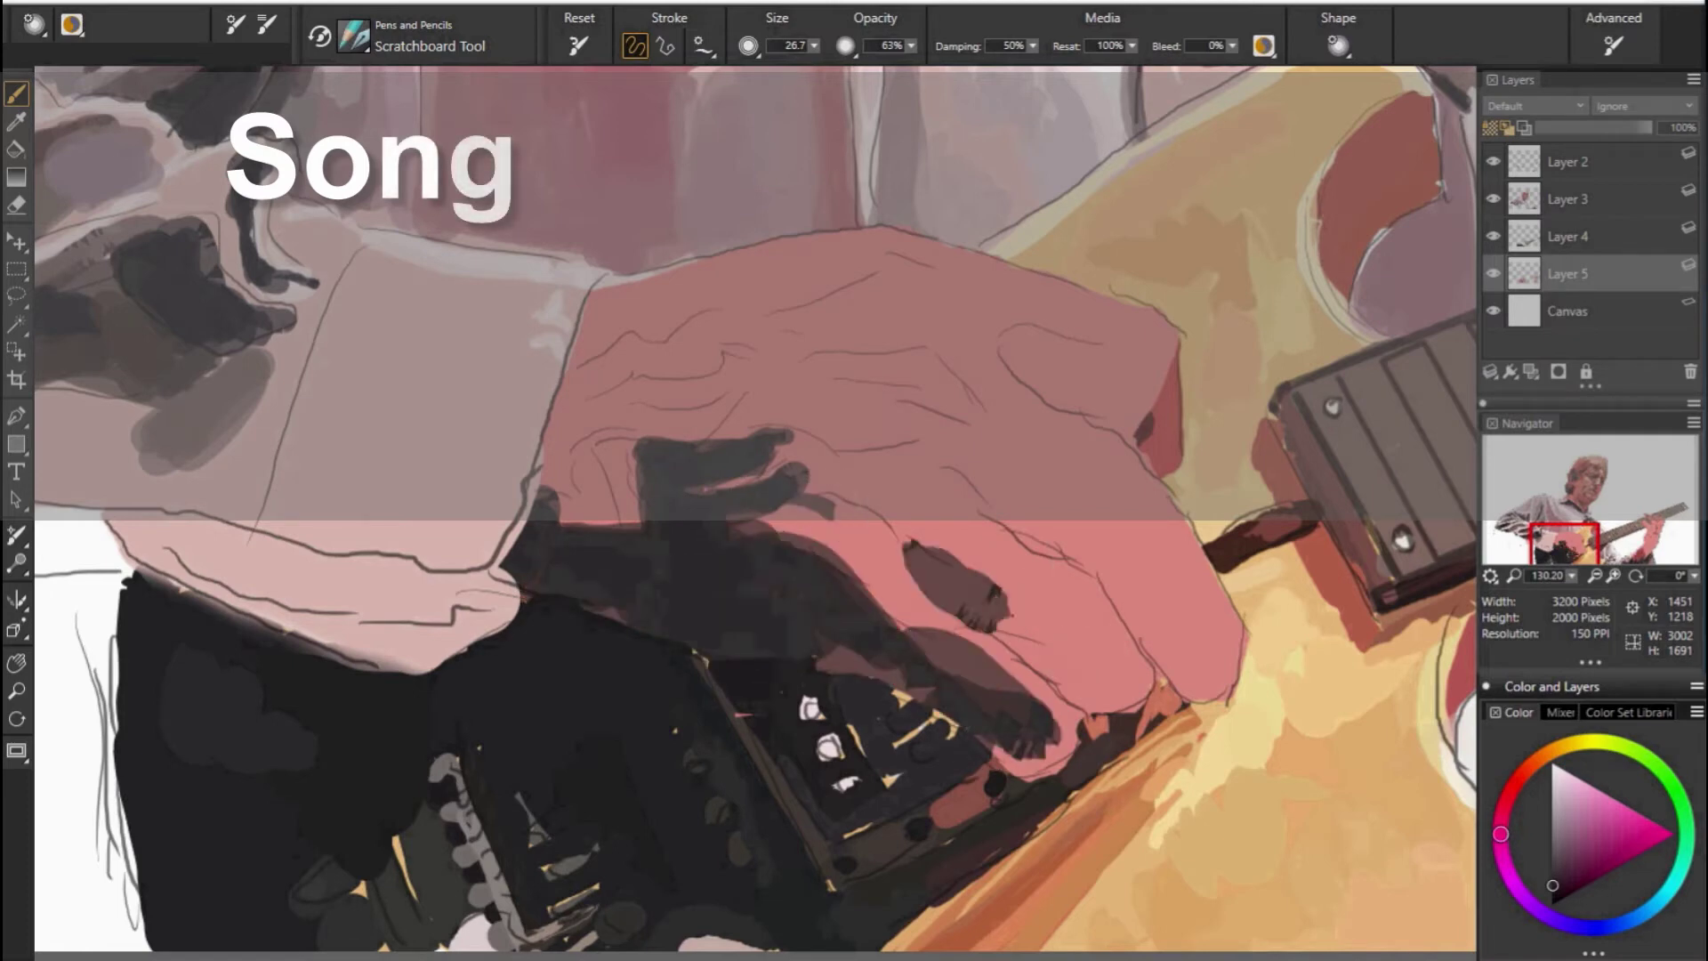
pyautogui.moveTo(934, 574); pyautogui.dragTo(1111, 680)
pyautogui.moveTo(987, 633); pyautogui.dragTo(1103, 711)
pyautogui.moveTo(968, 632)
pyautogui.mouseDown()
pyautogui.moveTo(953, 602)
pyautogui.moveTo(1002, 590)
pyautogui.moveTo(835, 525)
pyautogui.moveTo(878, 433)
pyautogui.mouseUp()
pyautogui.moveTo(782, 405); pyautogui.dragTo(987, 452)
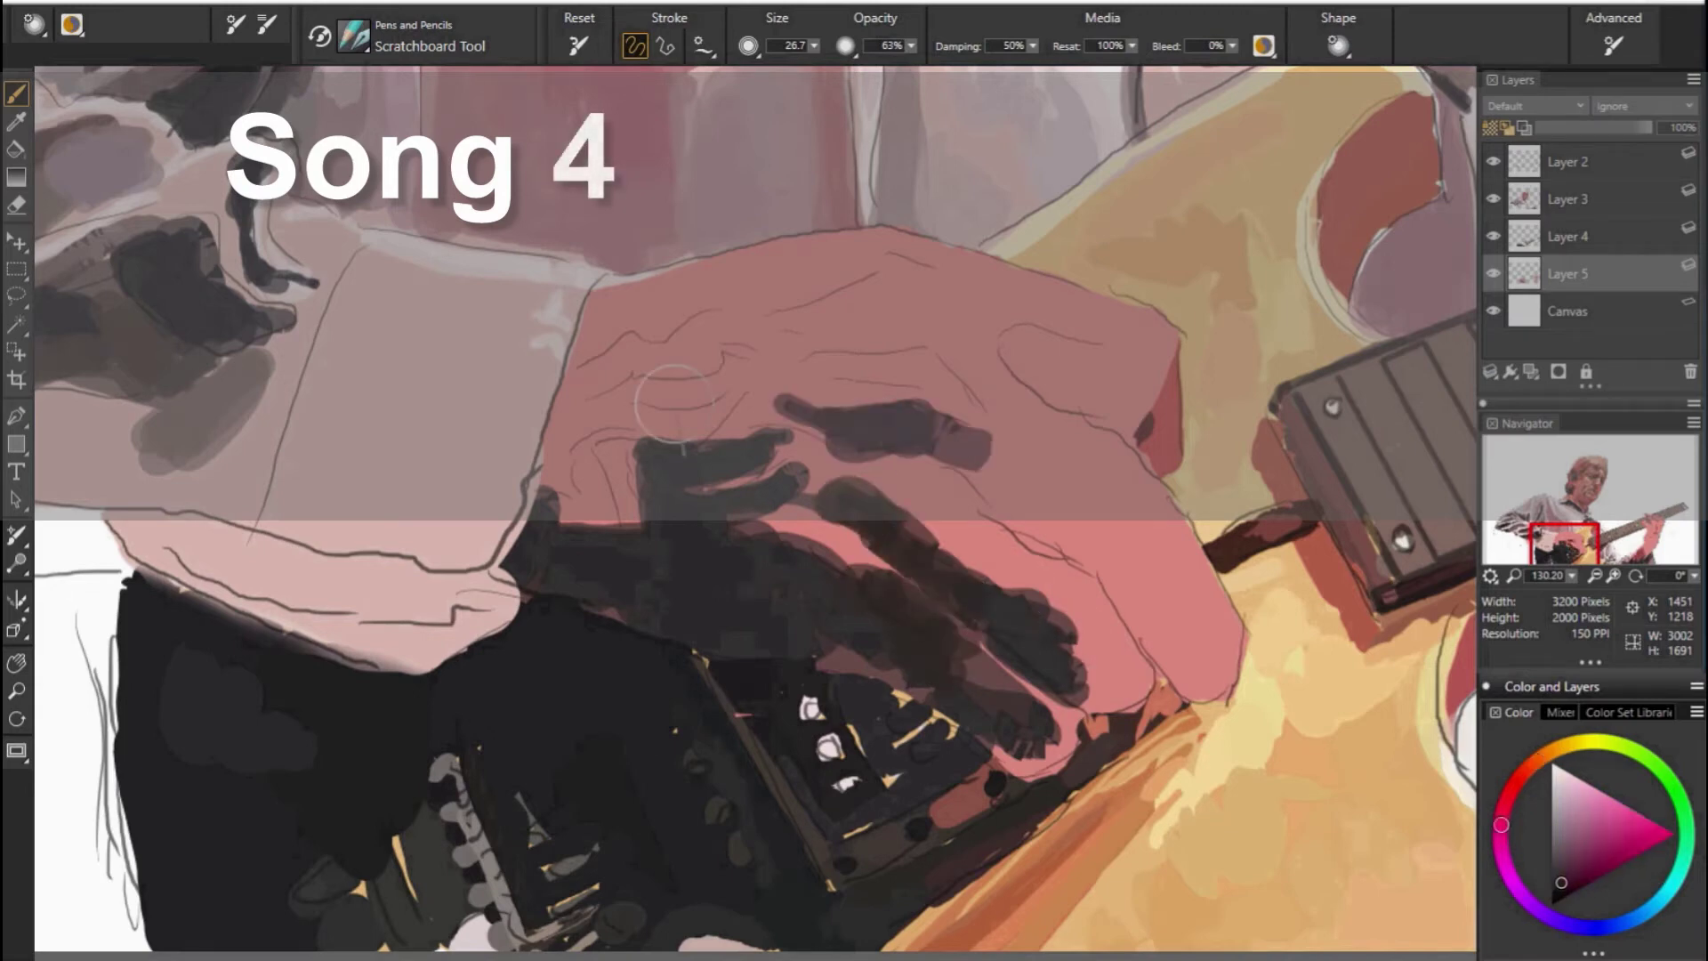
pyautogui.moveTo(1005, 333)
pyautogui.mouseDown()
pyautogui.moveTo(1134, 418)
pyautogui.moveTo(1089, 397)
pyautogui.mouseUp()
# Lighten the back of the hand with sleeve-toned strokes and dark and pink touches.
pyautogui.moveTo(1174, 351)
pyautogui.mouseDown()
pyautogui.moveTo(1094, 302)
pyautogui.moveTo(863, 233)
pyautogui.moveTo(587, 276)
pyautogui.moveTo(800, 249)
pyautogui.mouseUp()
pyautogui.moveTo(818, 356); pyautogui.dragTo(1098, 445)
pyautogui.moveTo(970, 294); pyautogui.dragTo(1054, 342)
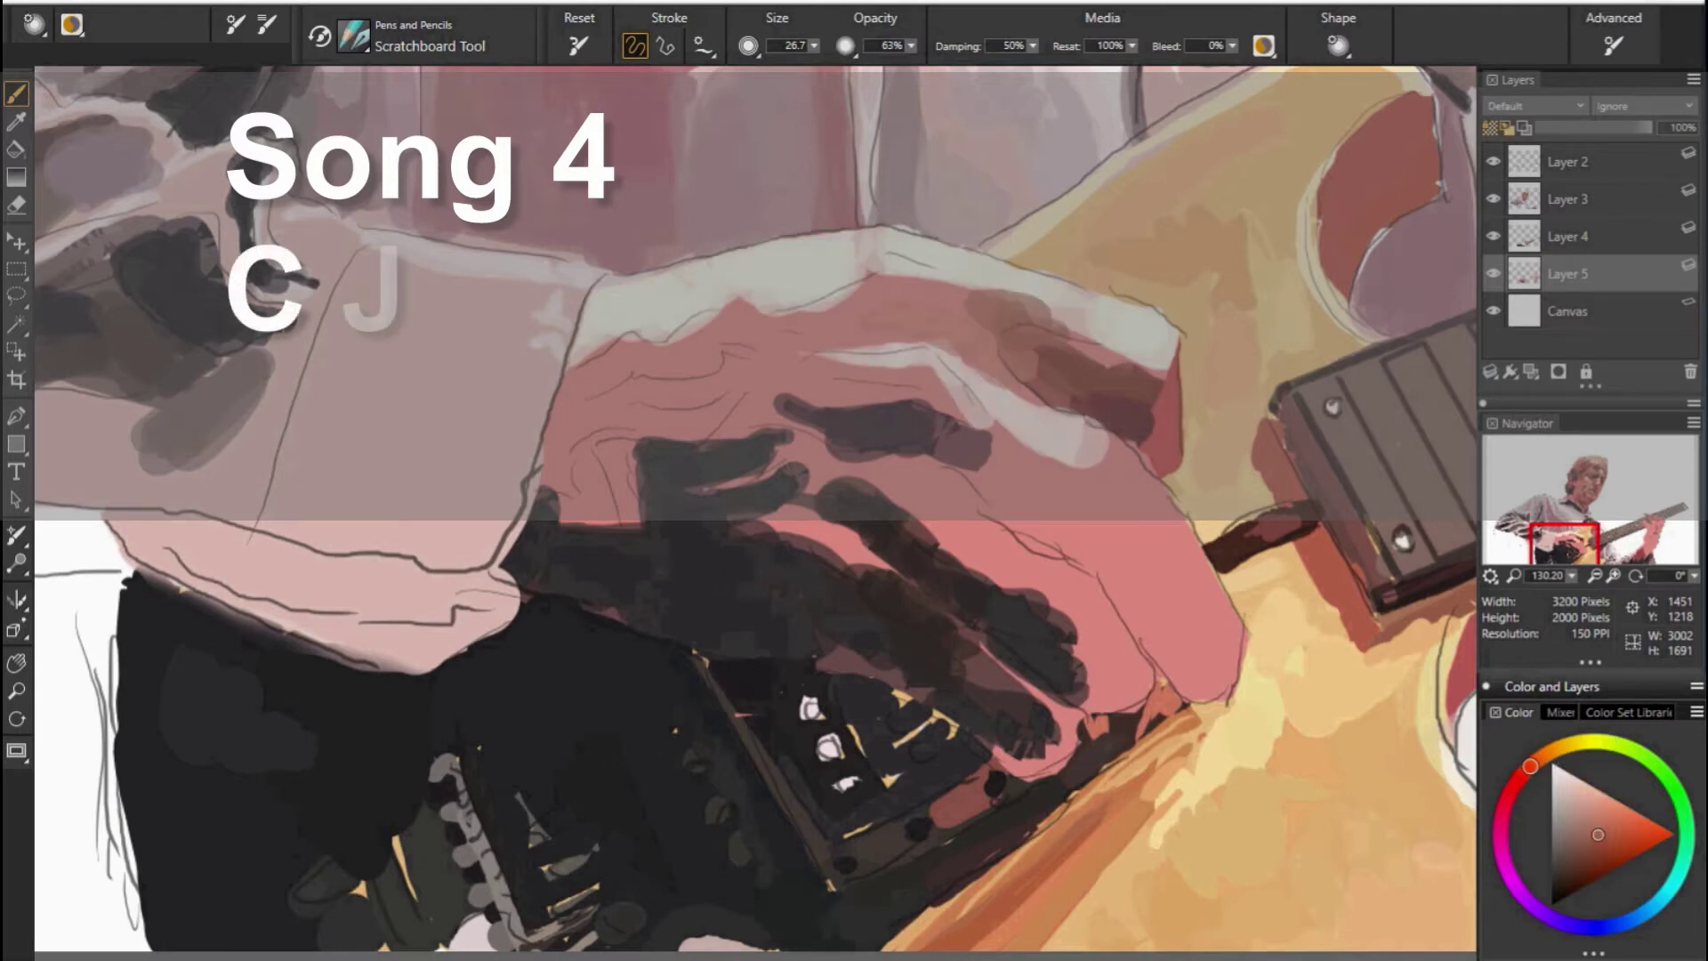
pyautogui.moveTo(956, 267); pyautogui.dragTo(792, 271)
# Sample a colour from the hand and paint dark mauve shading across it.
pyautogui.keyDown('alt'); pyautogui.click(702, 315); pyautogui.keyUp('alt')
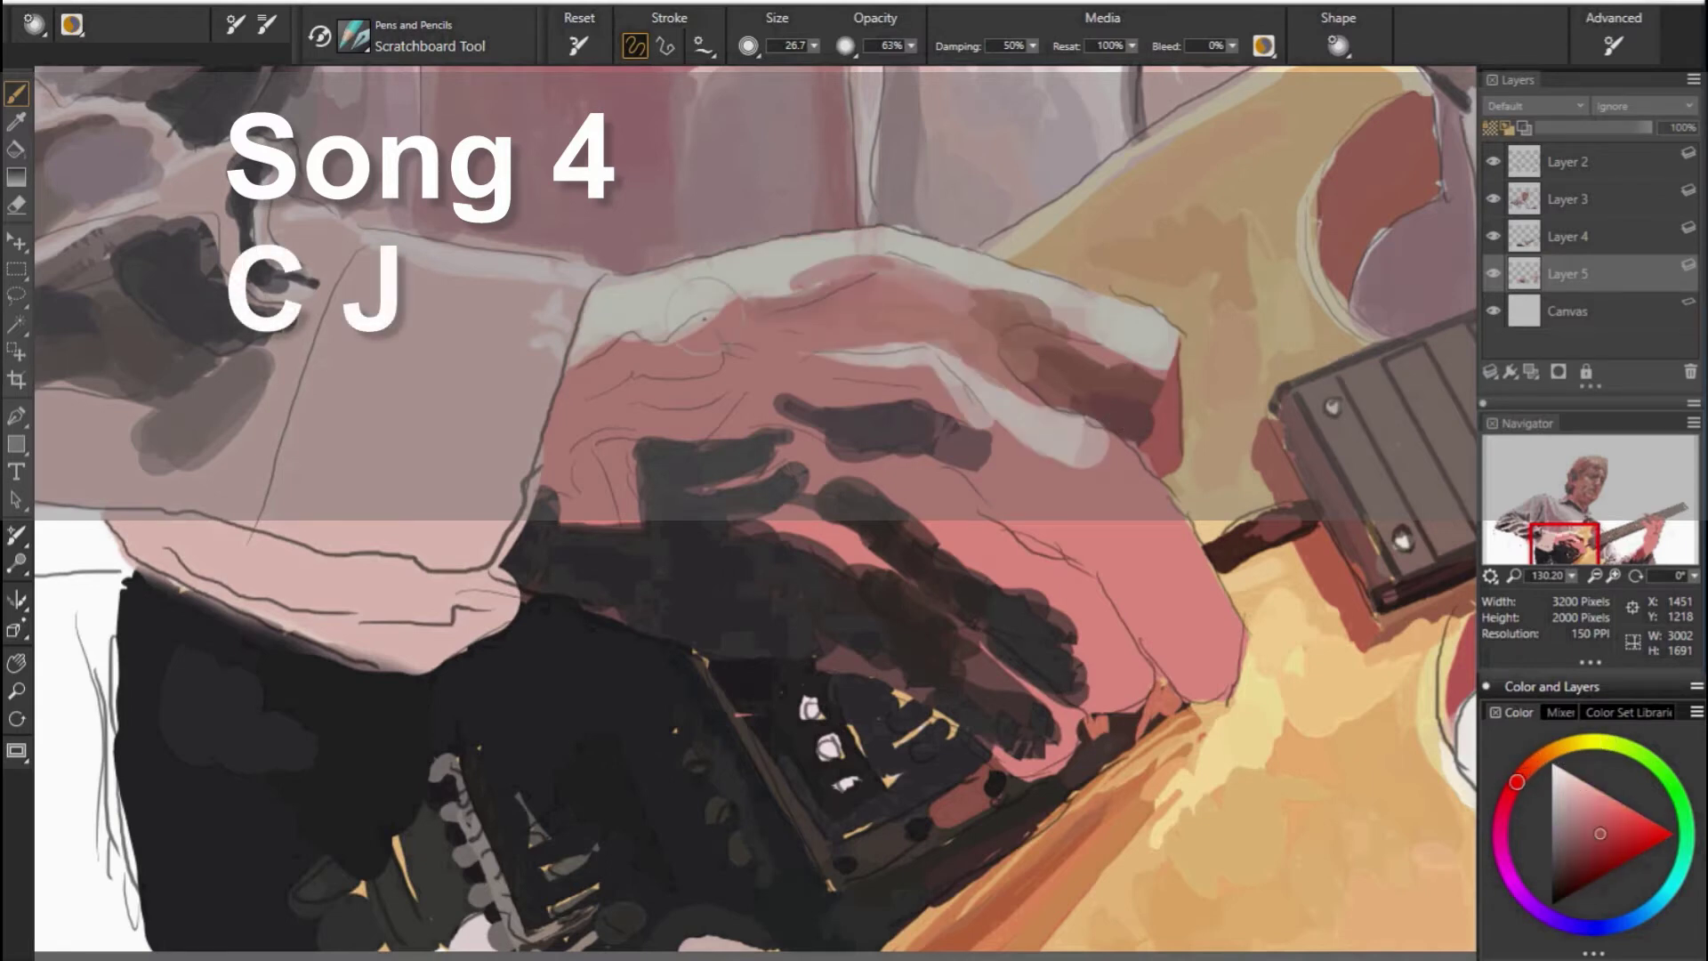
pyautogui.moveTo(726, 316)
pyautogui.mouseDown()
pyautogui.moveTo(756, 338)
pyautogui.moveTo(622, 347)
pyautogui.moveTo(562, 384)
pyautogui.moveTo(562, 407)
pyautogui.mouseUp()
pyautogui.moveTo(653, 342); pyautogui.dragTo(587, 401)
pyautogui.keyDown('alt'); pyautogui.click(623, 373); pyautogui.keyUp('alt')
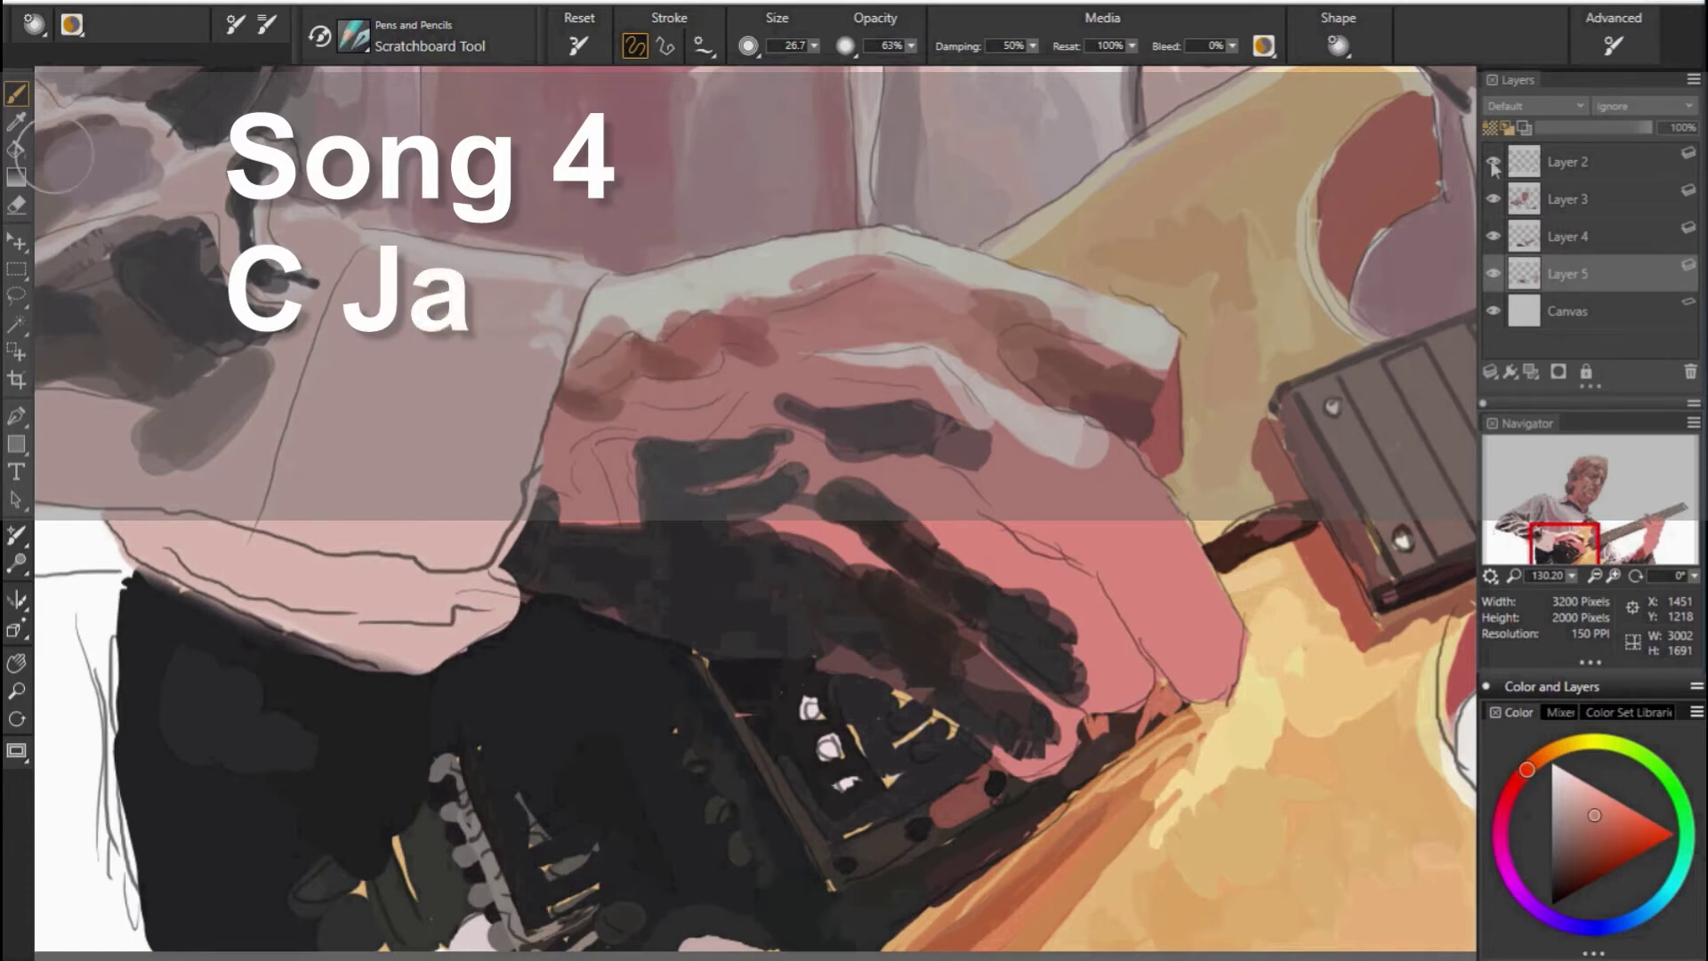
# Sample pinks, reds and maroon from the hand, then paint dark brown and reddish strokes down a finger.
pyautogui.keyDown('alt'); pyautogui.click(712, 449); pyautogui.keyUp('alt')
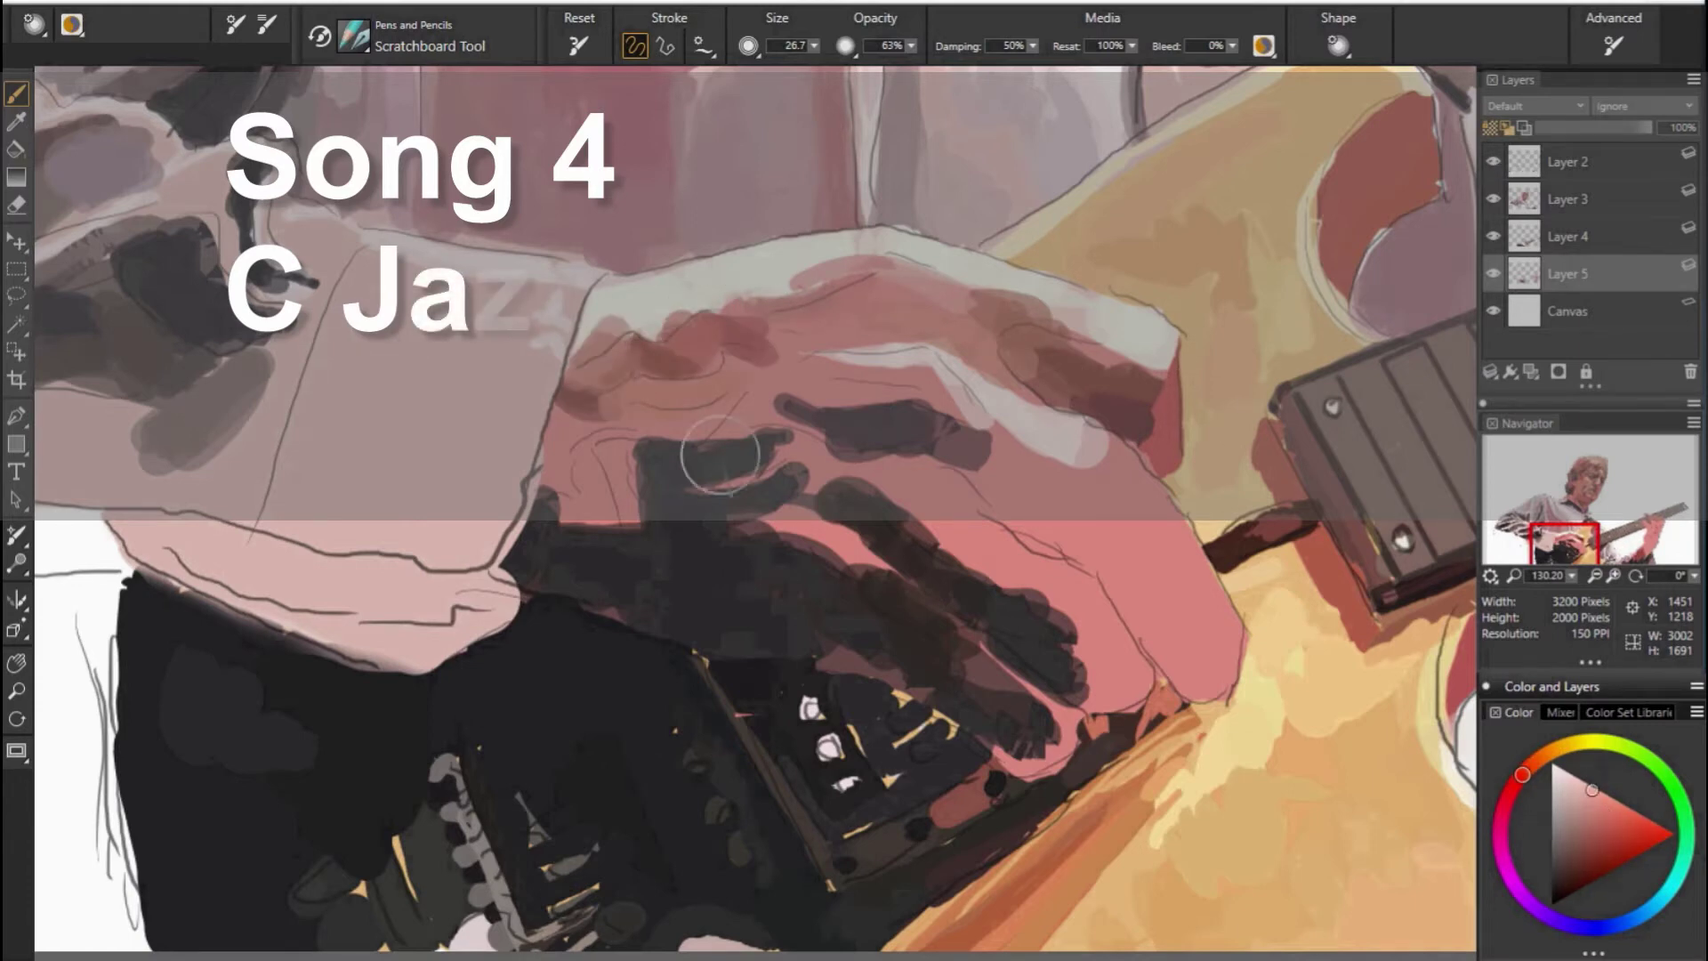
pyautogui.keyDown('alt'); pyautogui.click(927, 411); pyautogui.keyUp('alt')
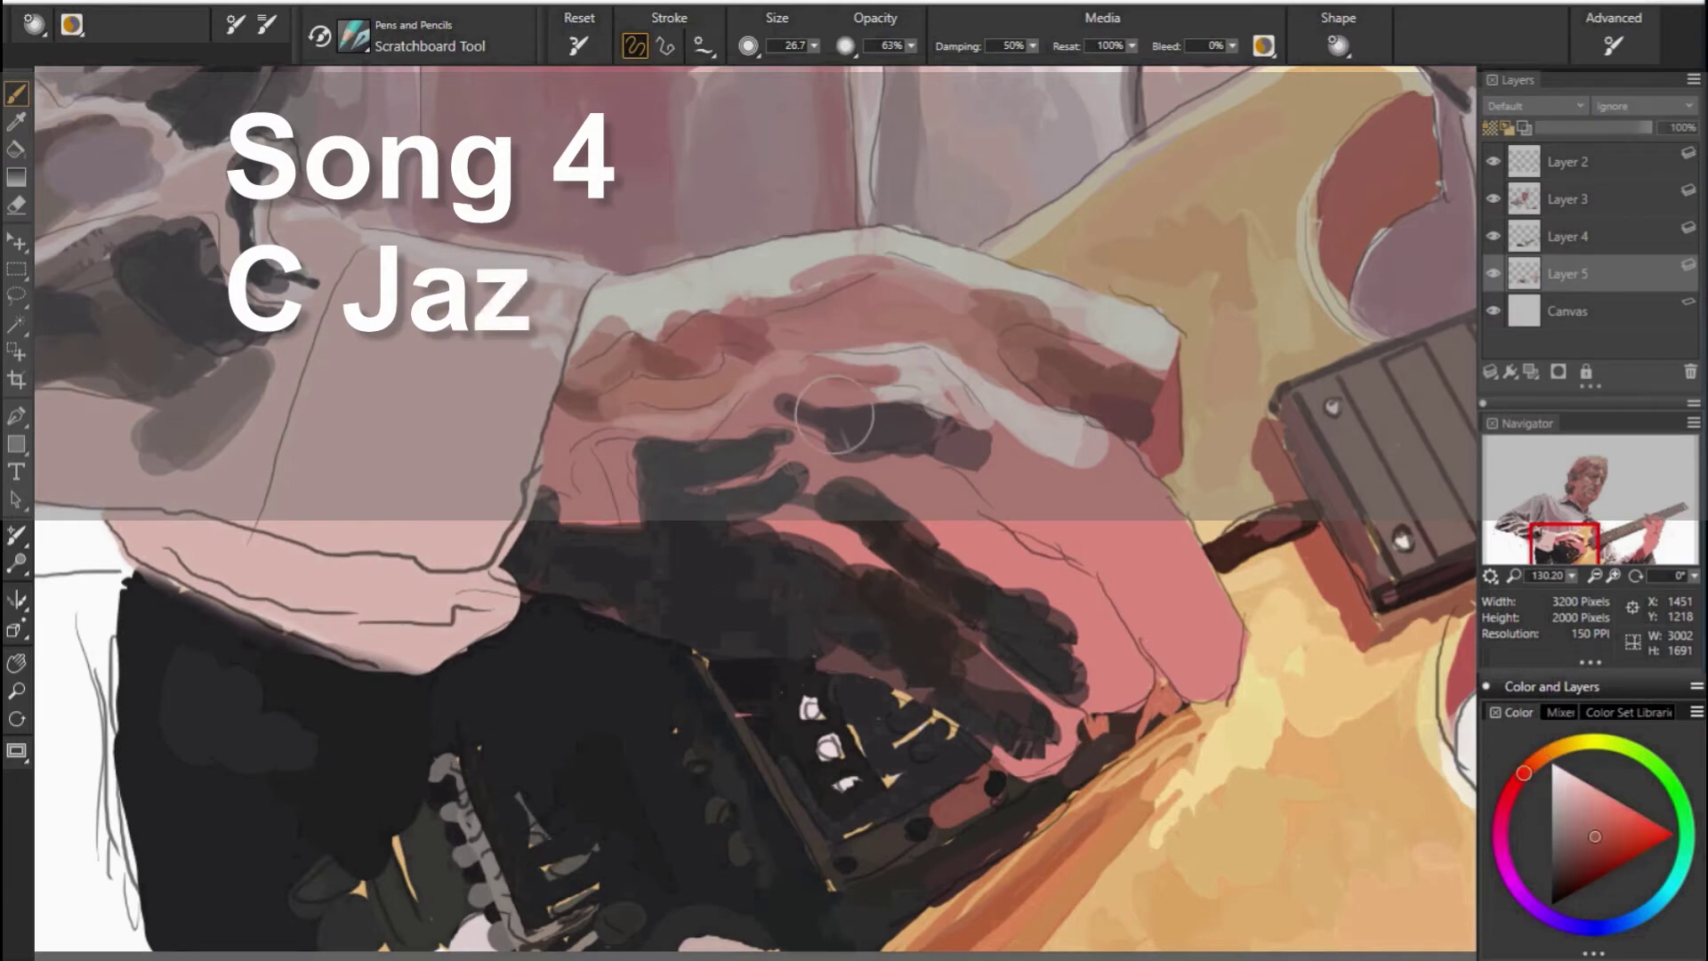
pyautogui.keyDown('alt'); pyautogui.click(887, 452); pyautogui.keyUp('alt')
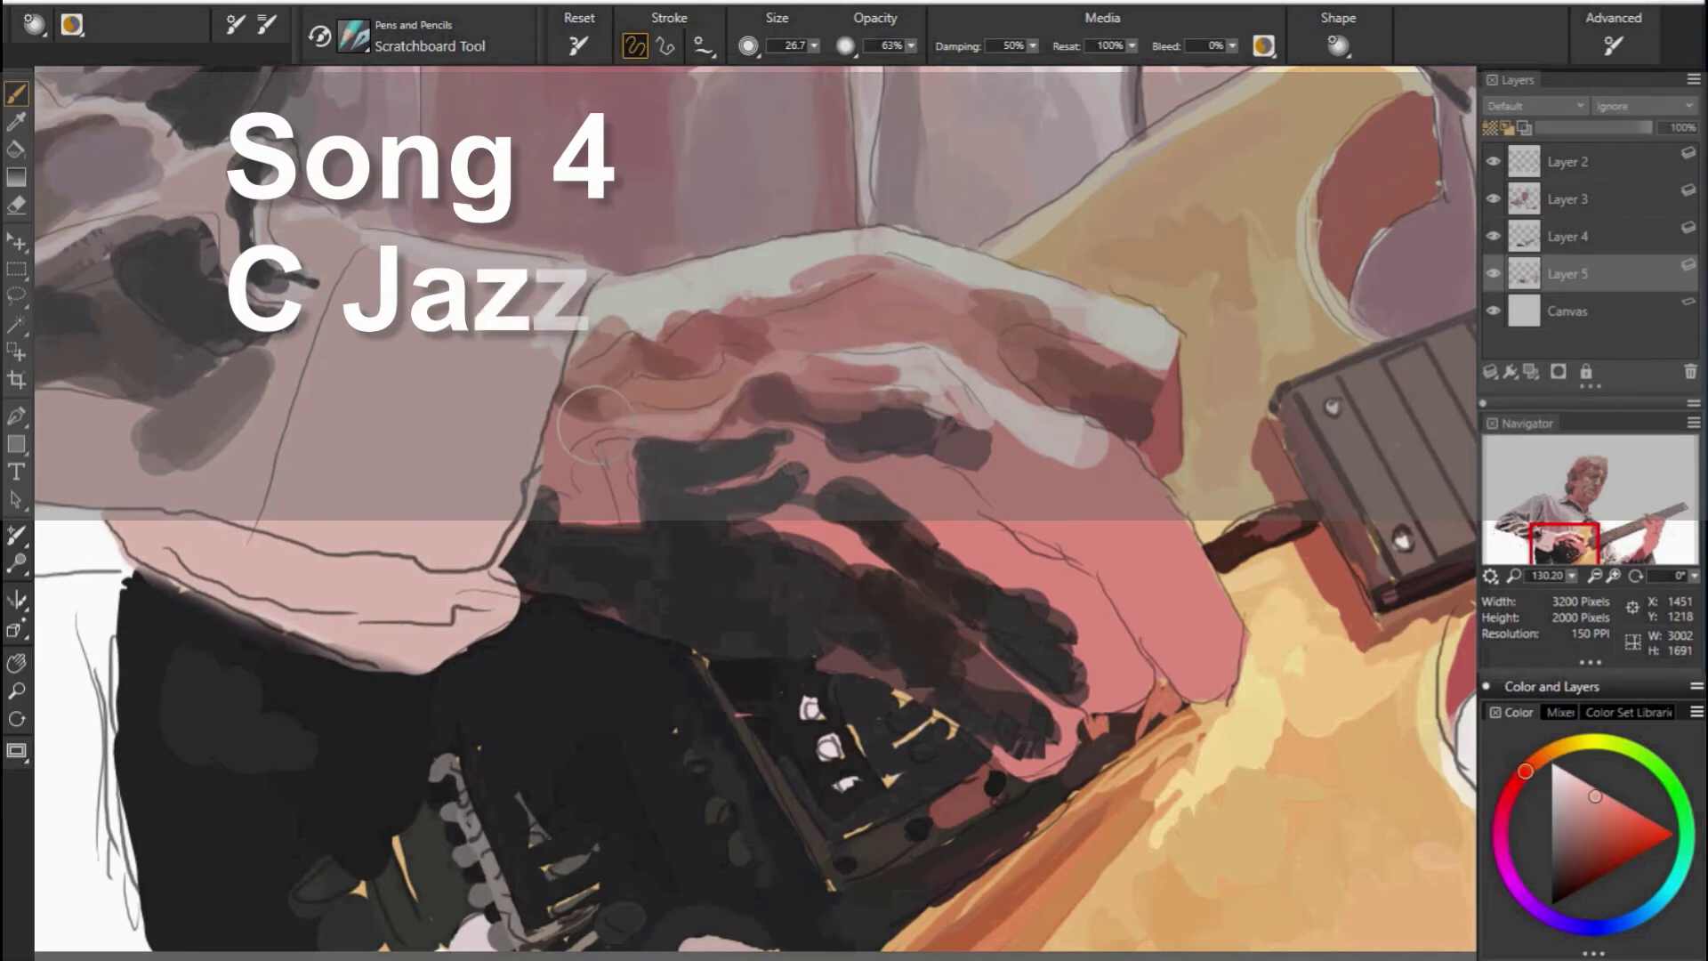
pyautogui.keyDown('alt'); pyautogui.click(770, 458); pyautogui.keyUp('alt')
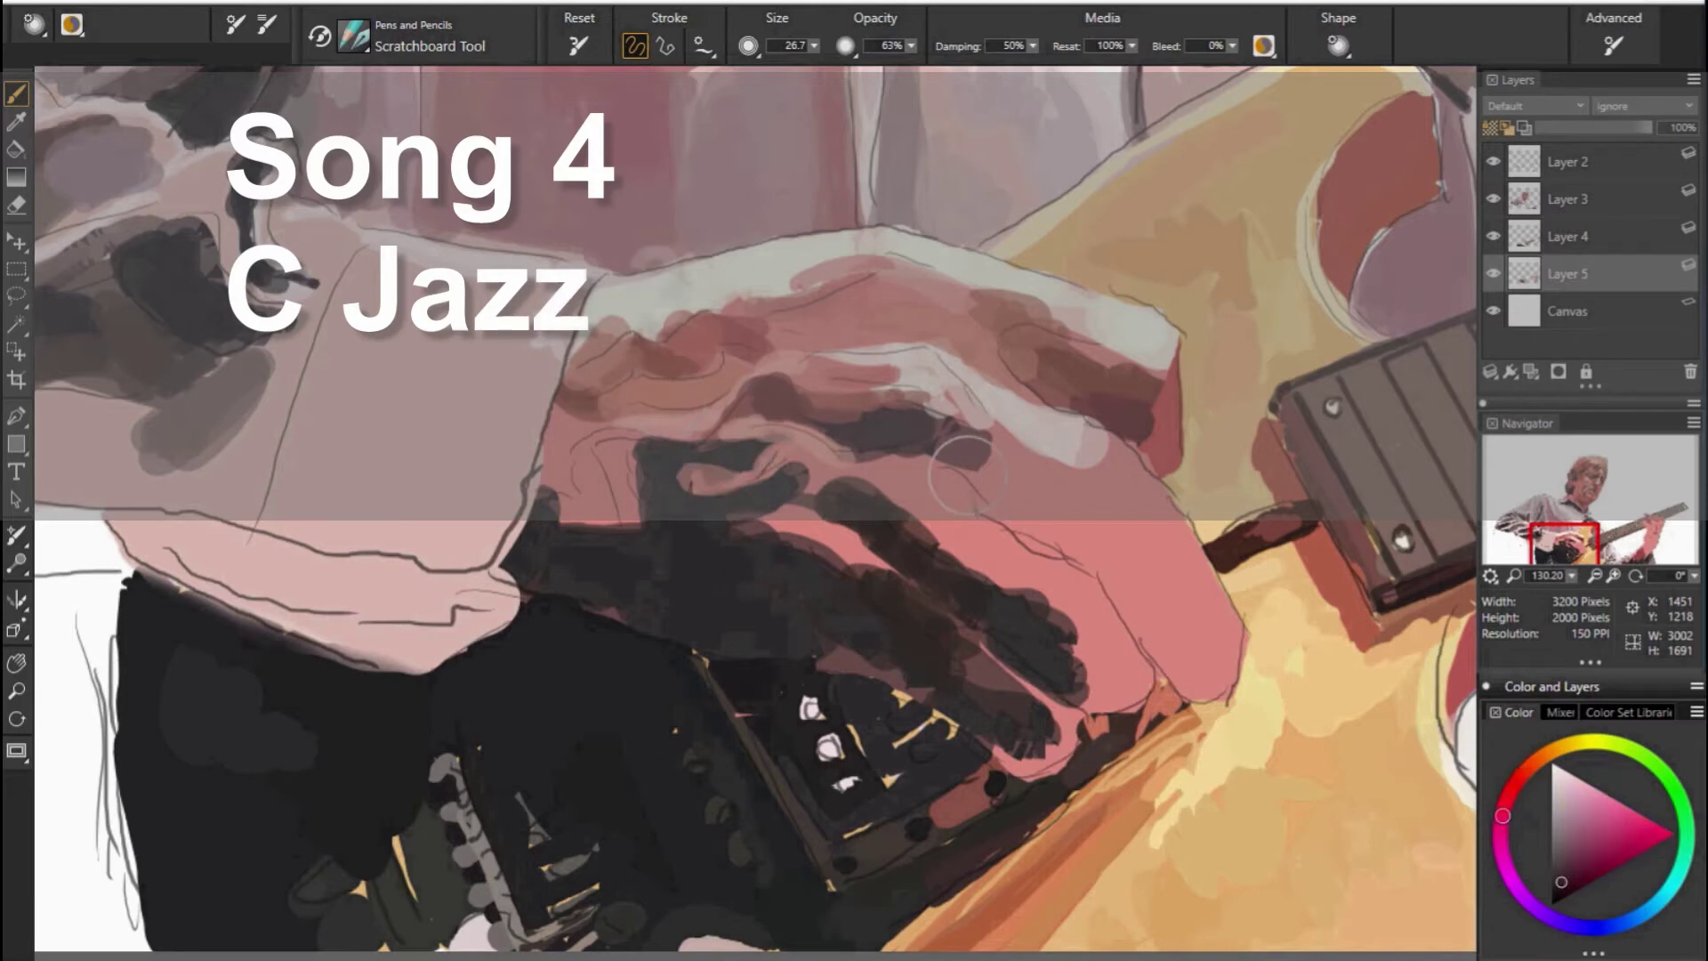
pyautogui.keyDown('alt'); pyautogui.click(640, 501); pyautogui.keyUp('alt')
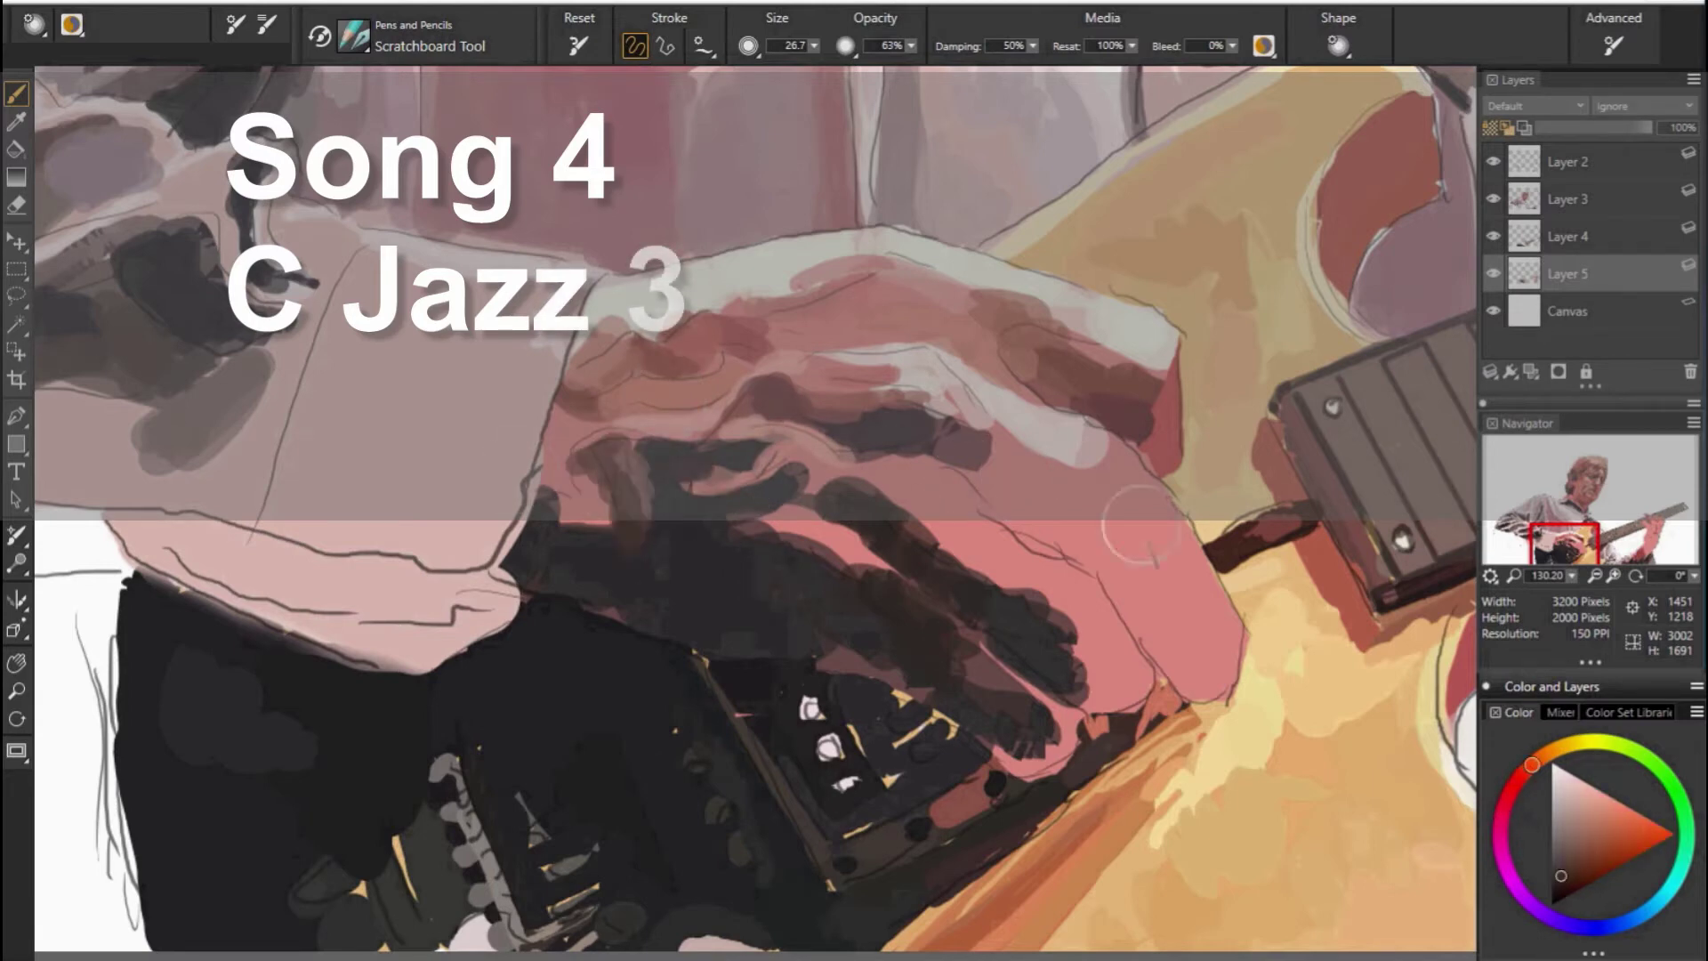
pyautogui.keyDown('alt'); pyautogui.click(562, 437); pyautogui.keyUp('alt')
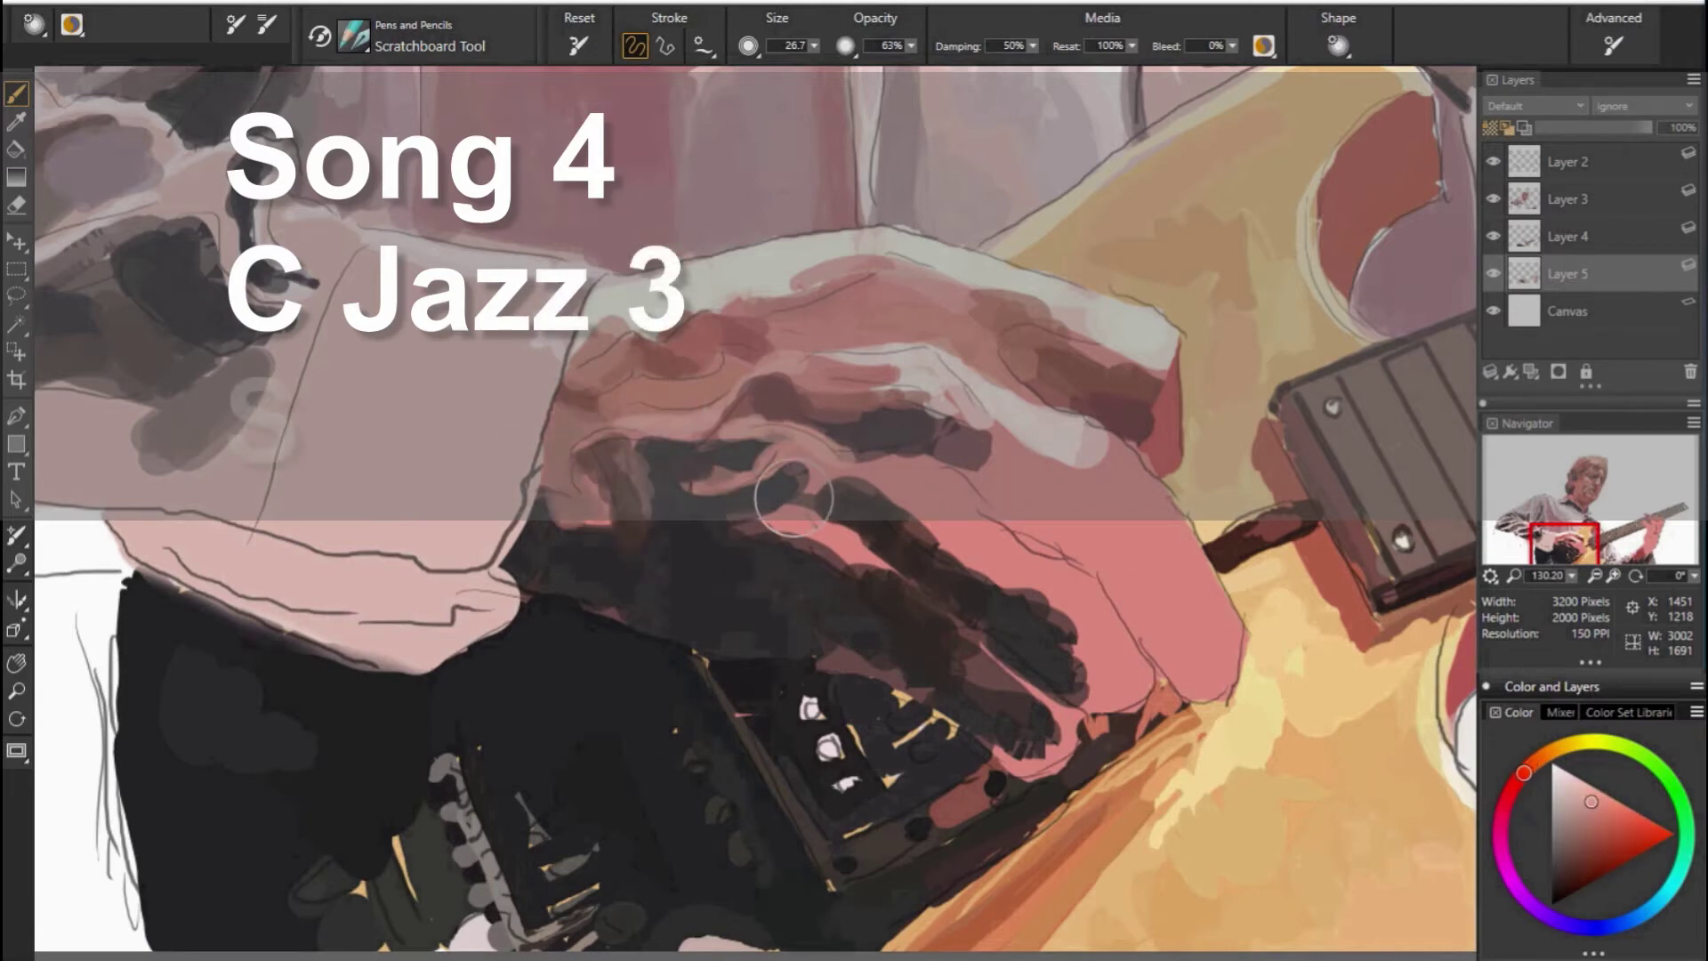
pyautogui.keyDown('alt'); pyautogui.click(916, 462); pyautogui.keyUp('alt')
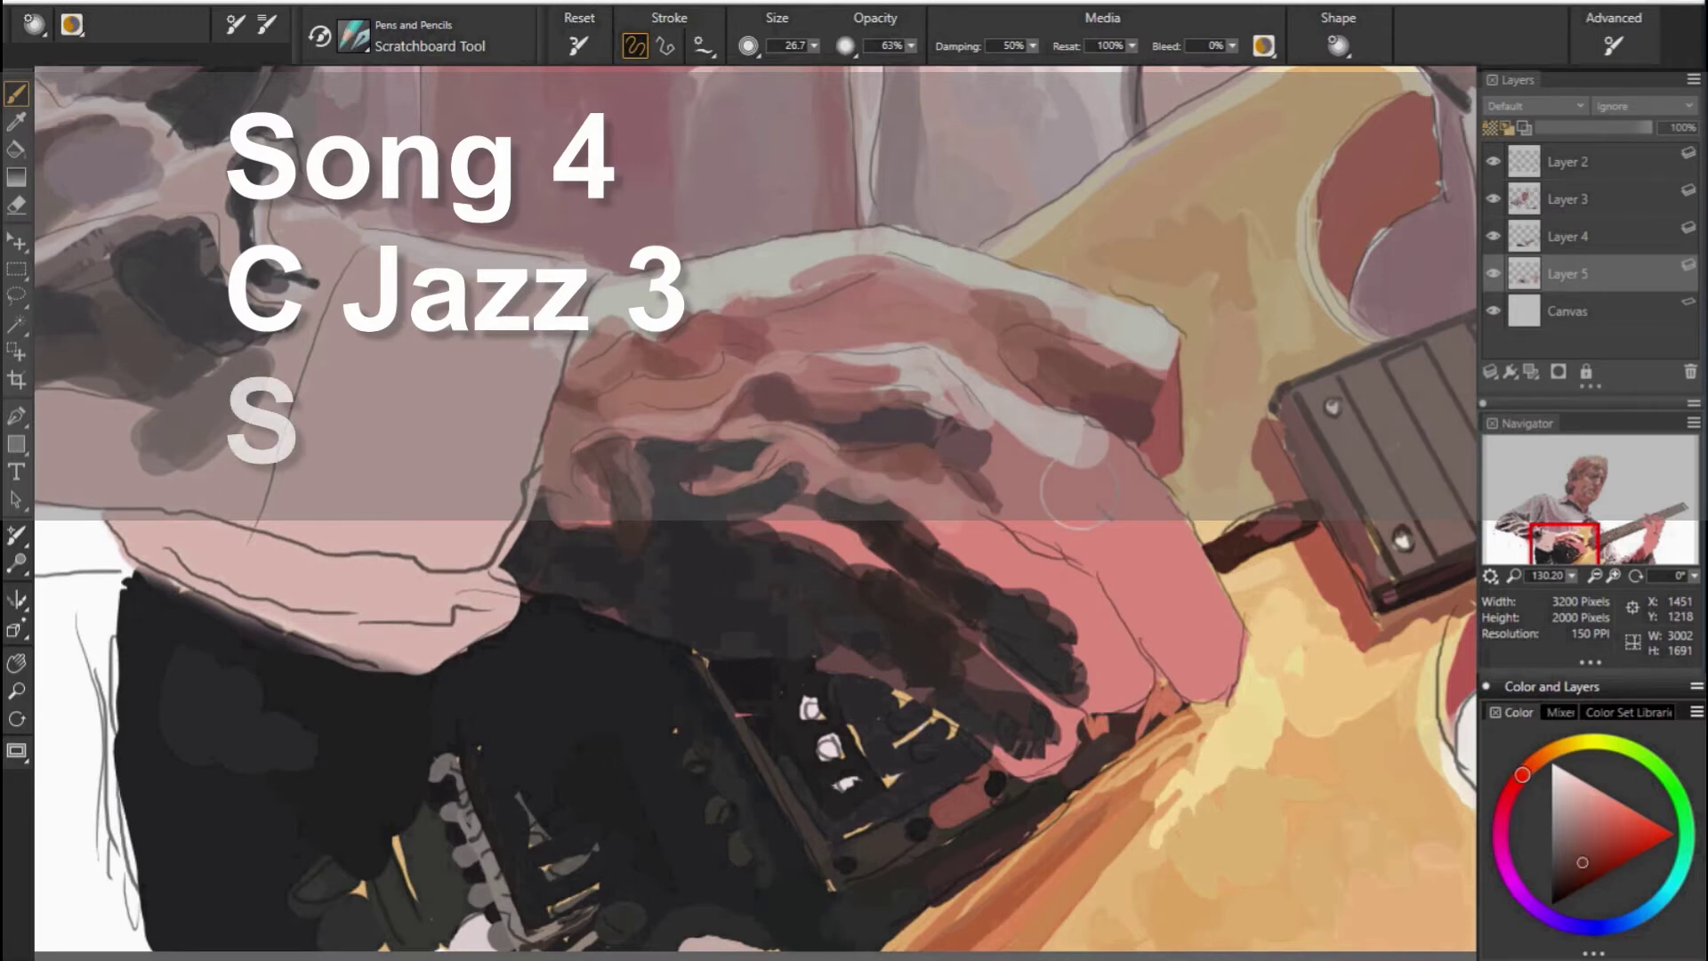
pyautogui.moveTo(1078, 492)
pyautogui.mouseDown()
pyautogui.moveTo(988, 498)
pyautogui.moveTo(1183, 685)
pyautogui.mouseUp()
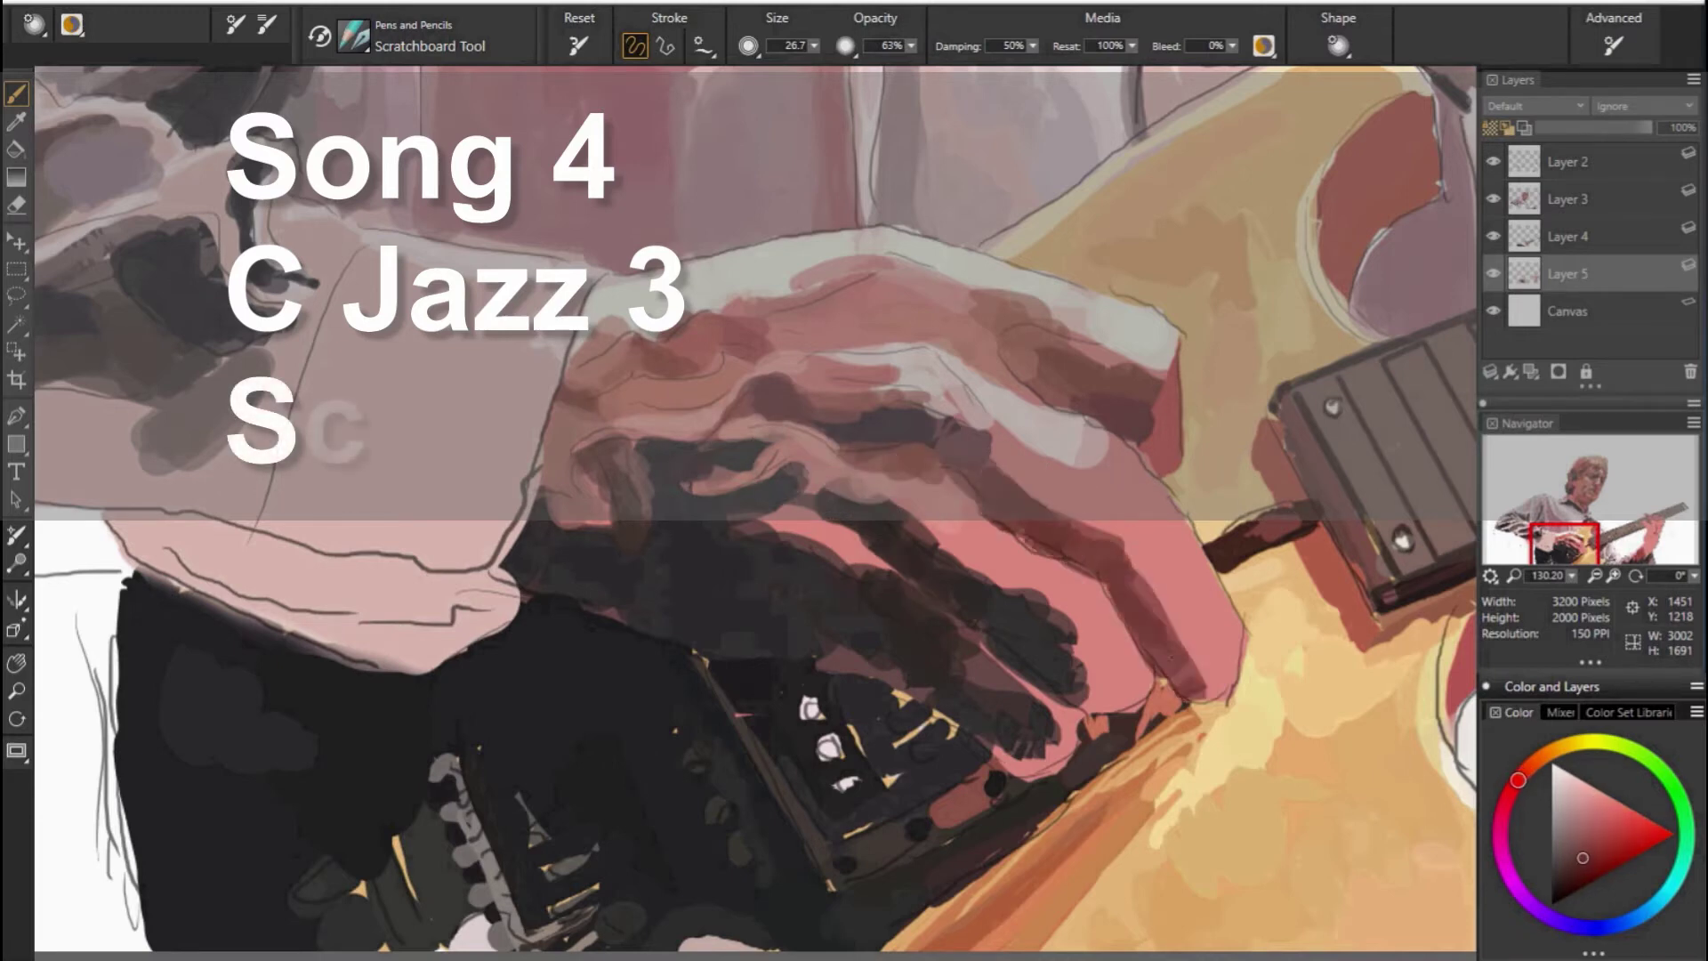
pyautogui.keyDown('alt'); pyautogui.click(1192, 658); pyautogui.keyUp('alt')
pyautogui.moveTo(1147, 546); pyautogui.dragTo(1210, 681)
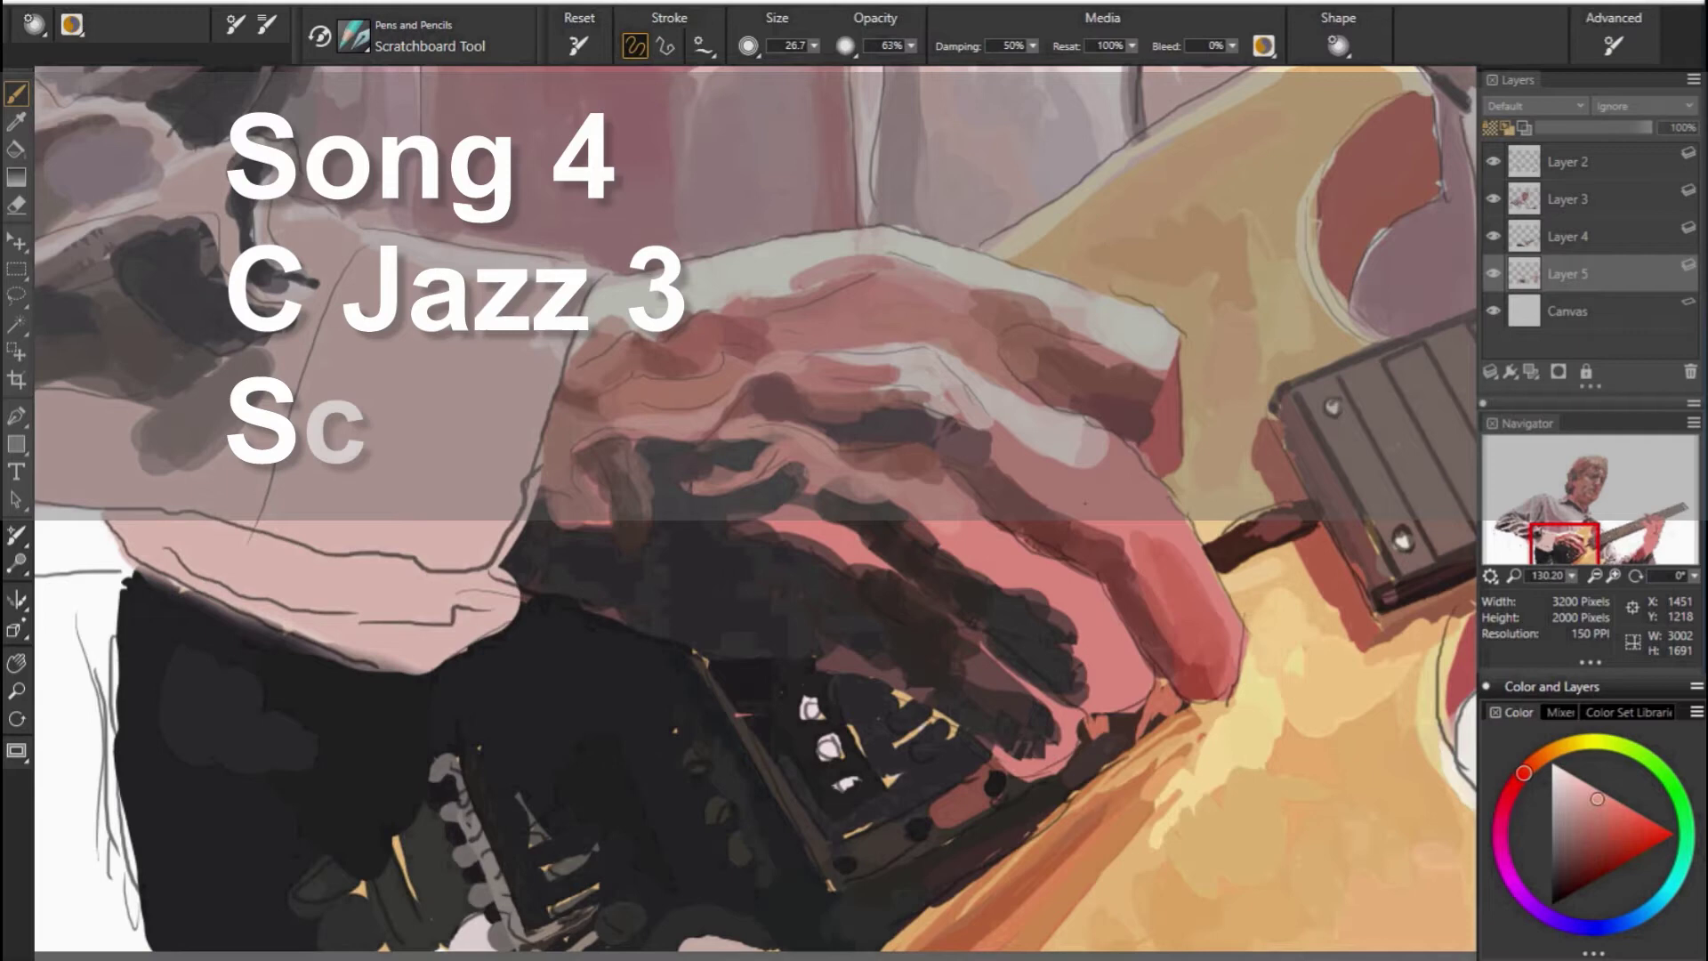
# Sample further reds and pinks from the hand and paint a lighter pink stroke on the finger.
pyautogui.keyDown('alt'); pyautogui.click(1038, 492); pyautogui.keyUp('alt')
pyautogui.keyDown('alt'); pyautogui.click(729, 342); pyautogui.keyUp('alt')
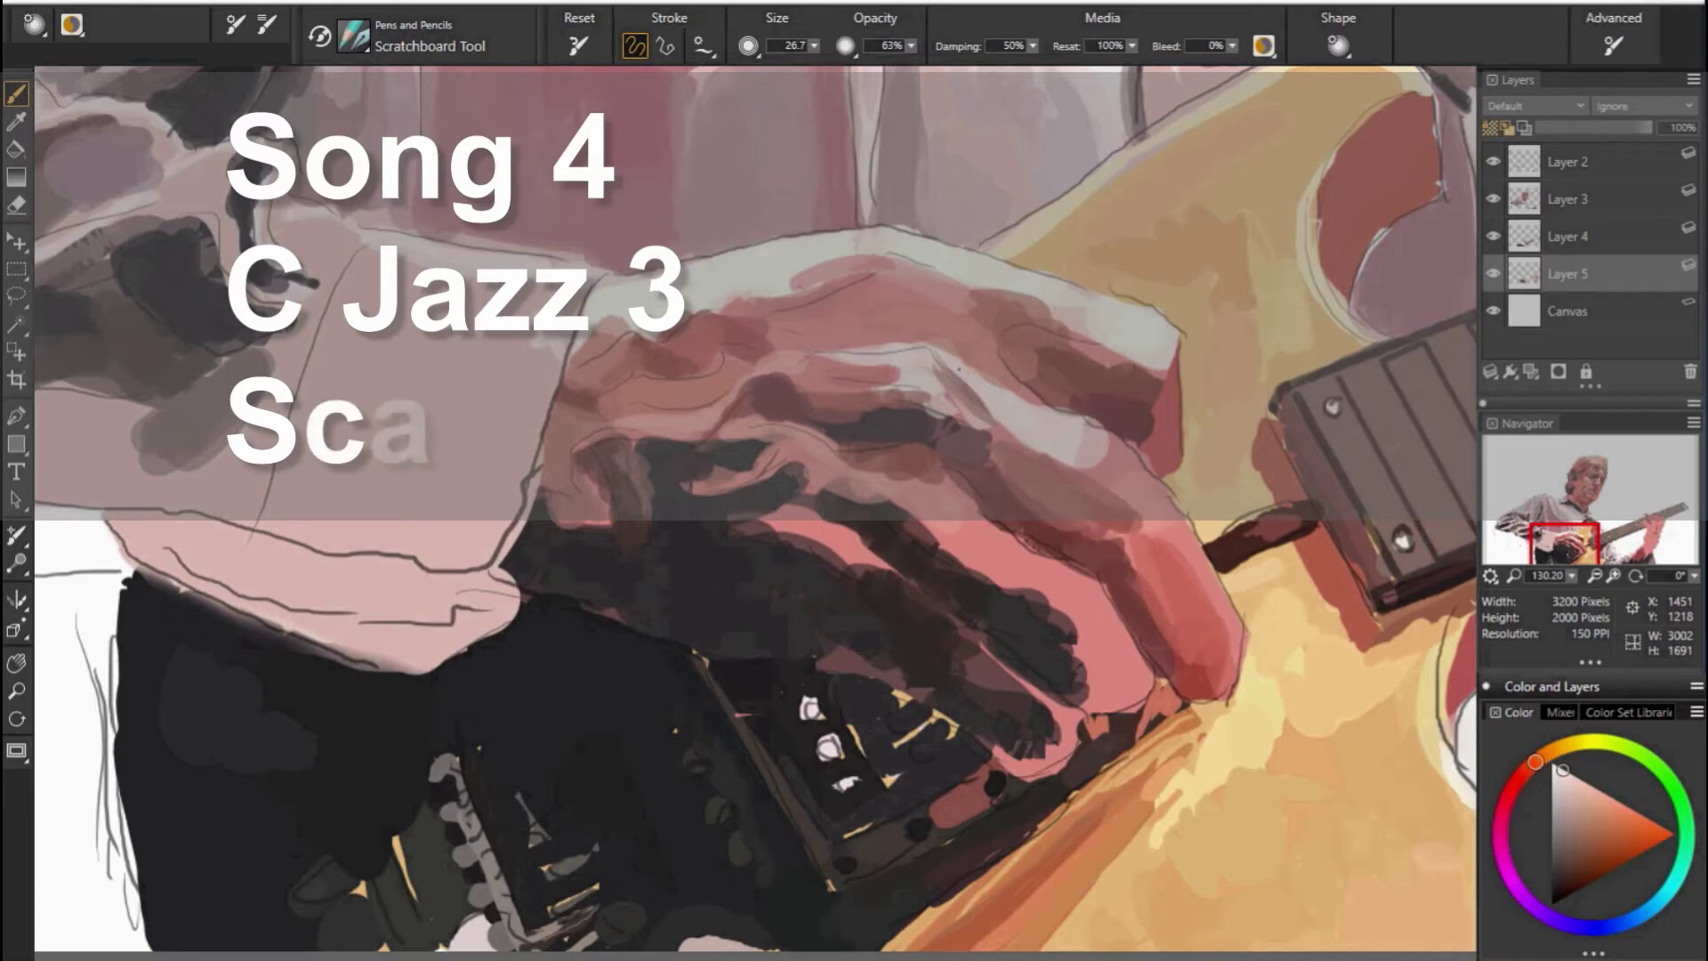
pyautogui.keyDown('alt'); pyautogui.click(907, 263); pyautogui.keyUp('alt')
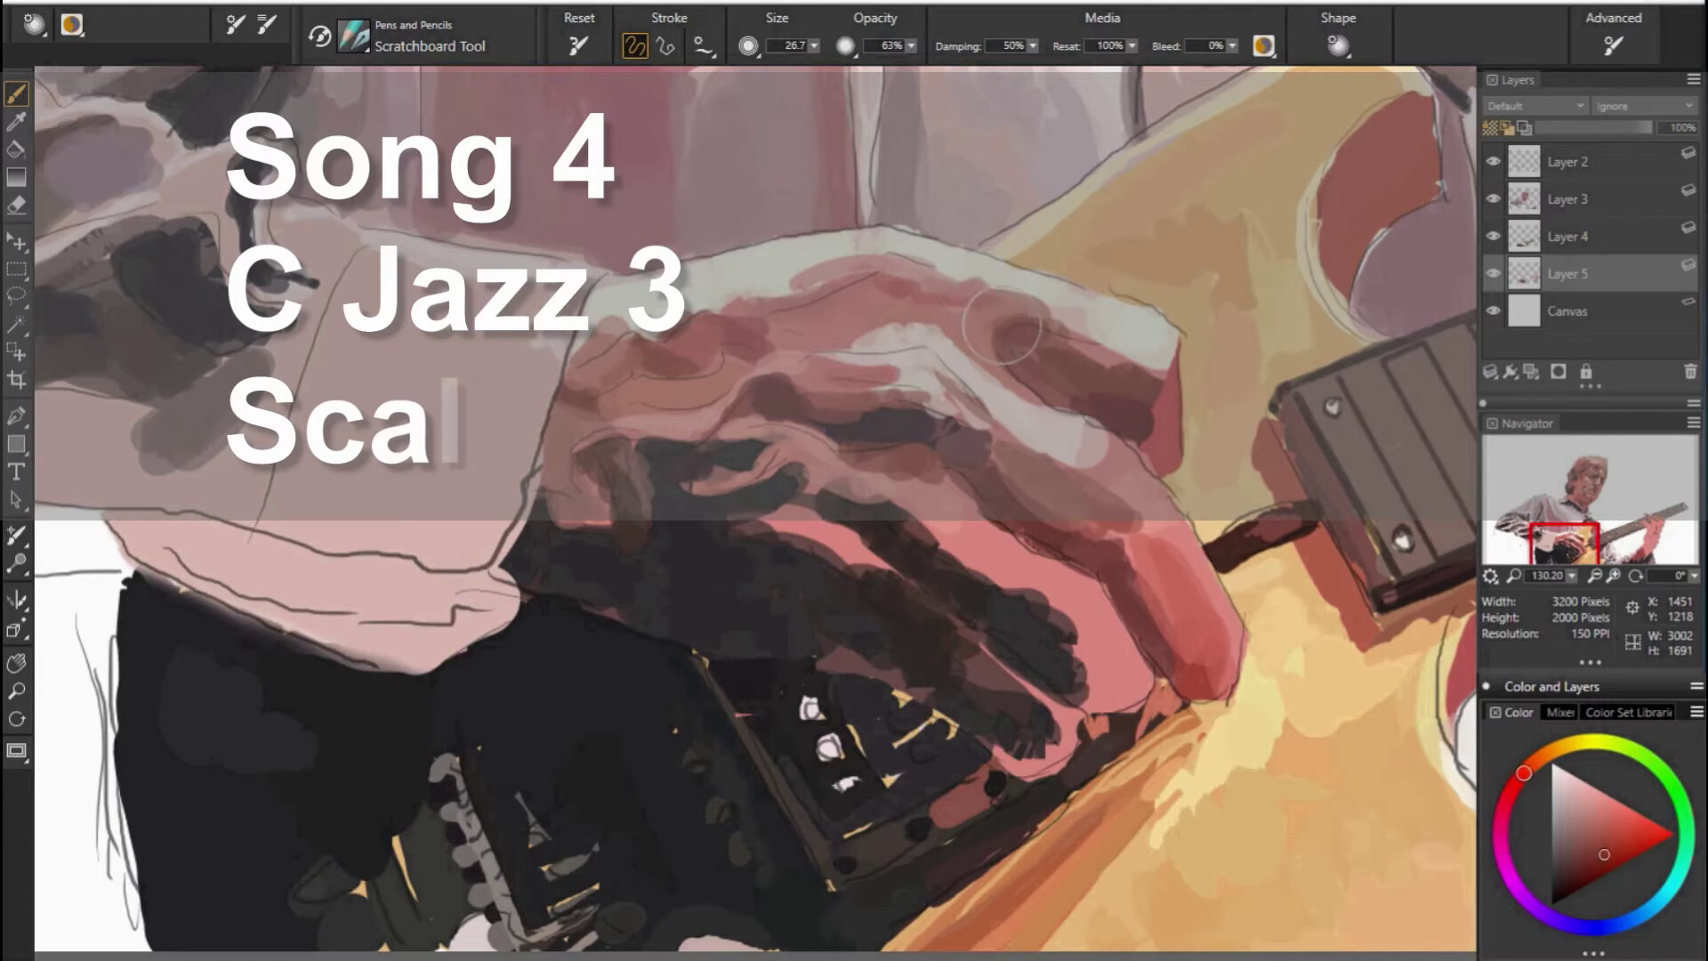
pyautogui.keyDown('alt'); pyautogui.click(1148, 396); pyautogui.keyUp('alt')
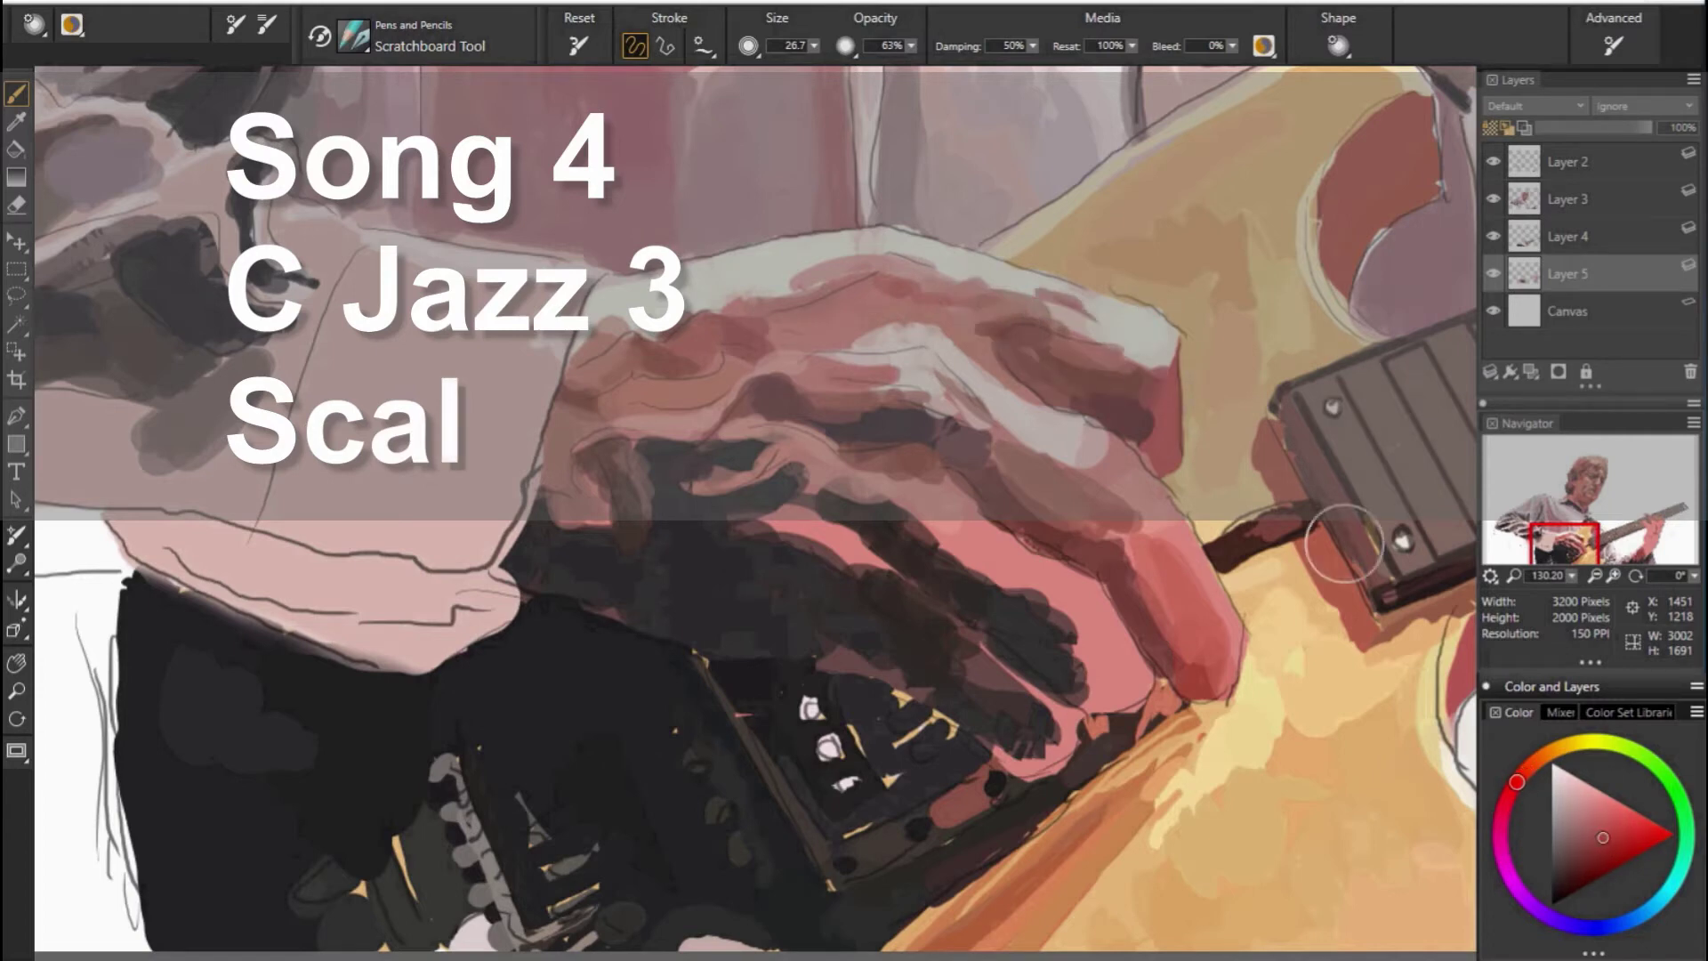
pyautogui.keyDown('alt'); pyautogui.click(1041, 427); pyautogui.keyUp('alt')
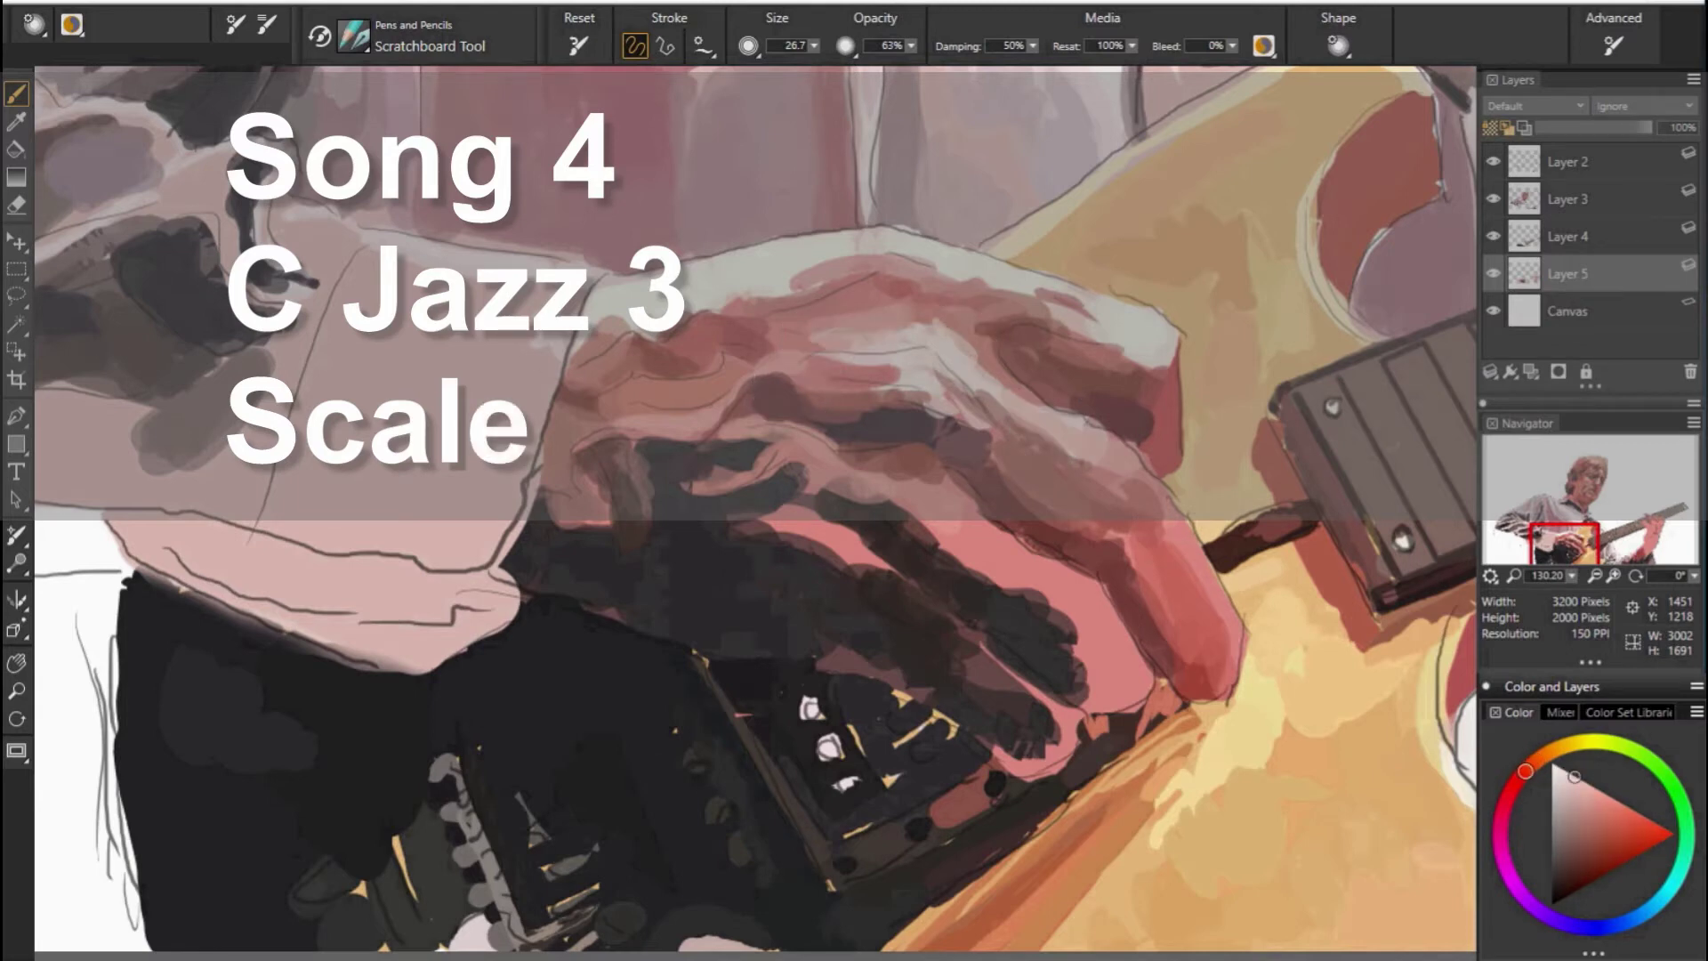
pyautogui.keyDown('alt'); pyautogui.click(836, 374); pyautogui.keyUp('alt')
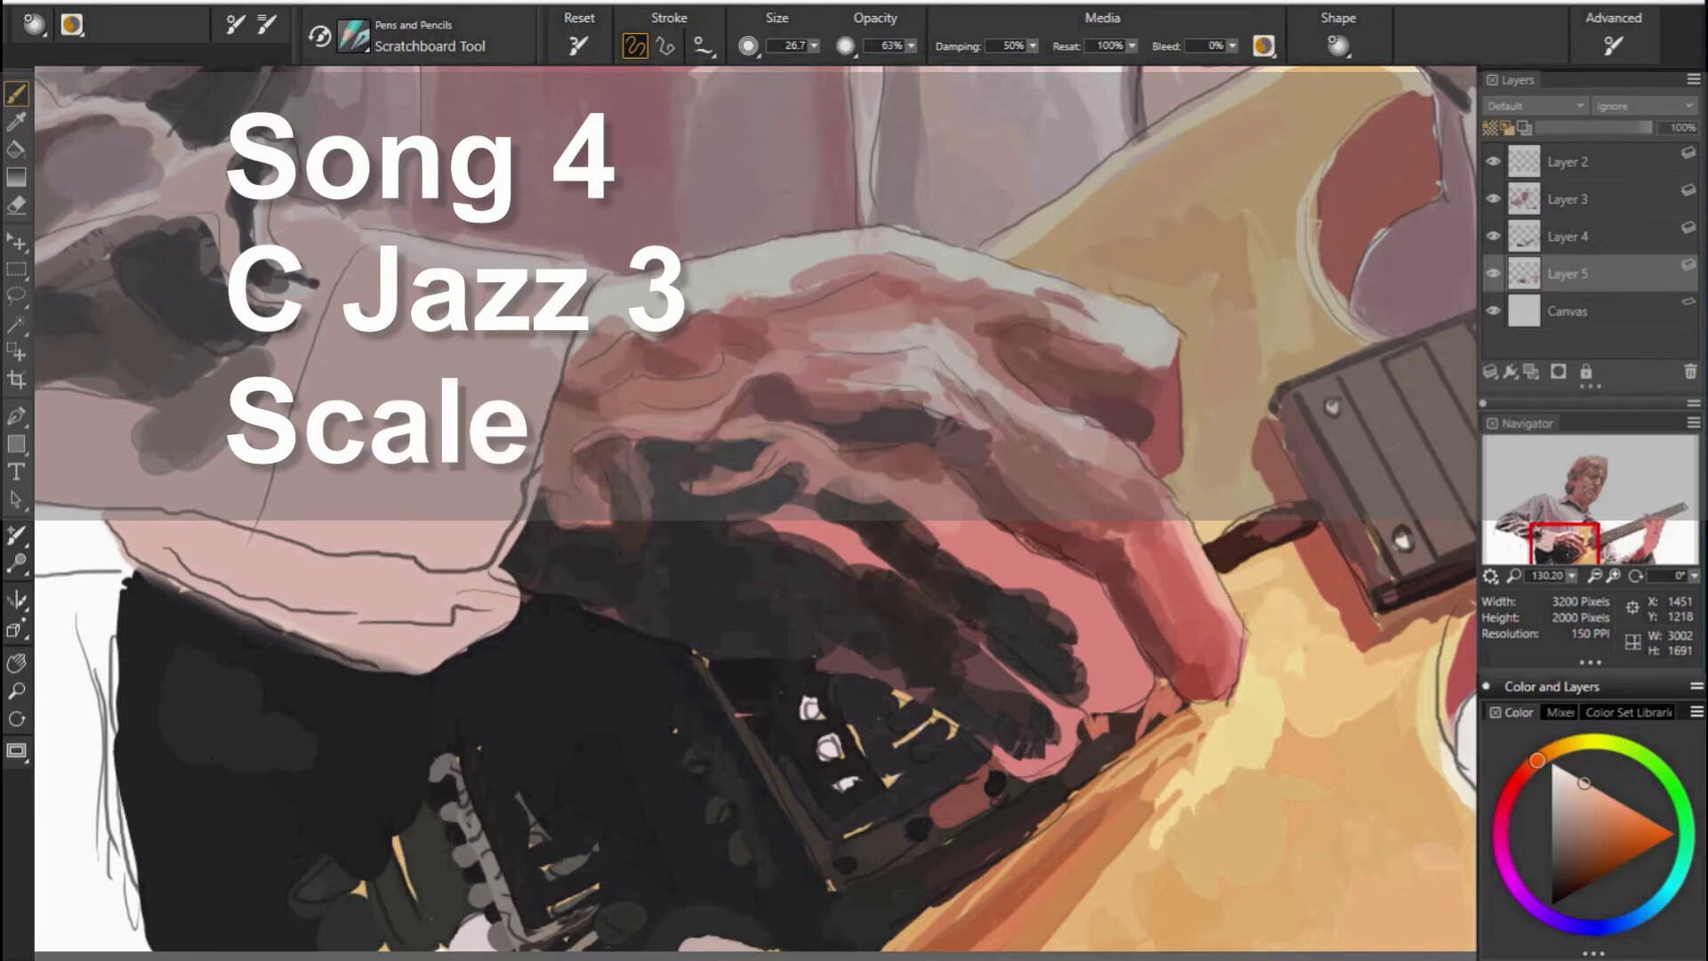
pyautogui.keyDown('alt'); pyautogui.click(1286, 552); pyautogui.keyUp('alt')
pyautogui.moveTo(987, 533)
pyautogui.mouseDown()
pyautogui.moveTo(1103, 605)
pyautogui.moveTo(1049, 617)
pyautogui.mouseUp()
# Add a darker red patch and dark purple stroke over the fingers, then small muted pink strokes on top.
pyautogui.keyDown('alt'); pyautogui.click(1067, 676); pyautogui.keyUp('alt')
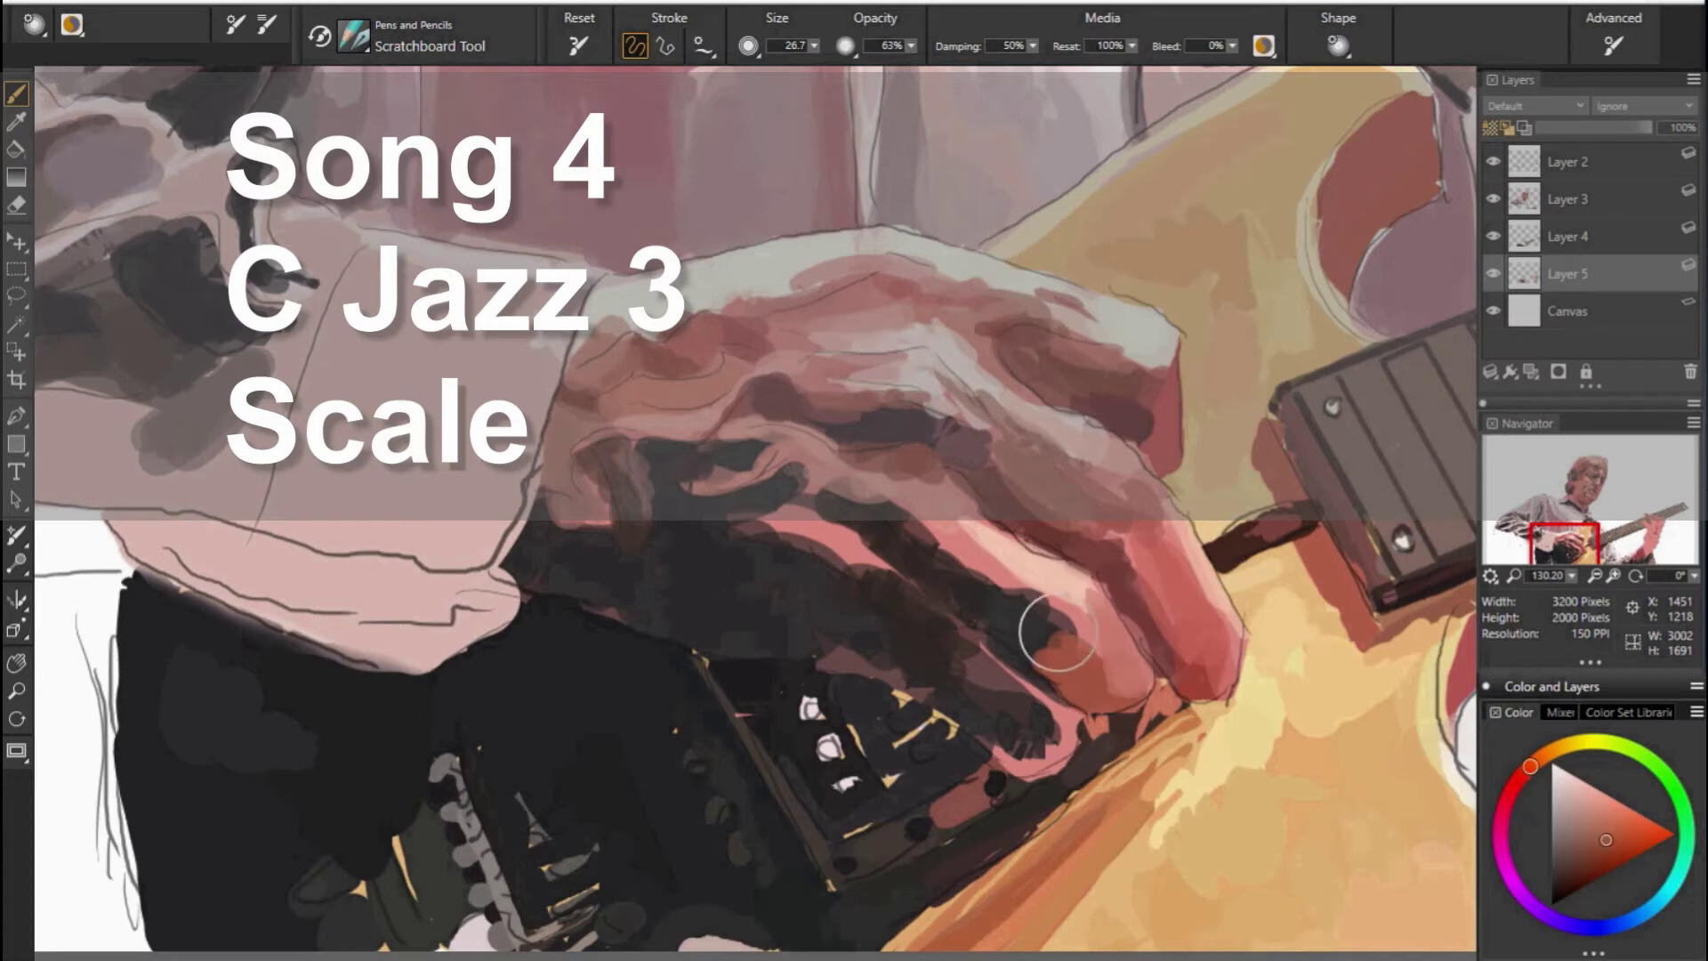
pyautogui.keyDown('alt'); pyautogui.click(946, 610); pyautogui.keyUp('alt')
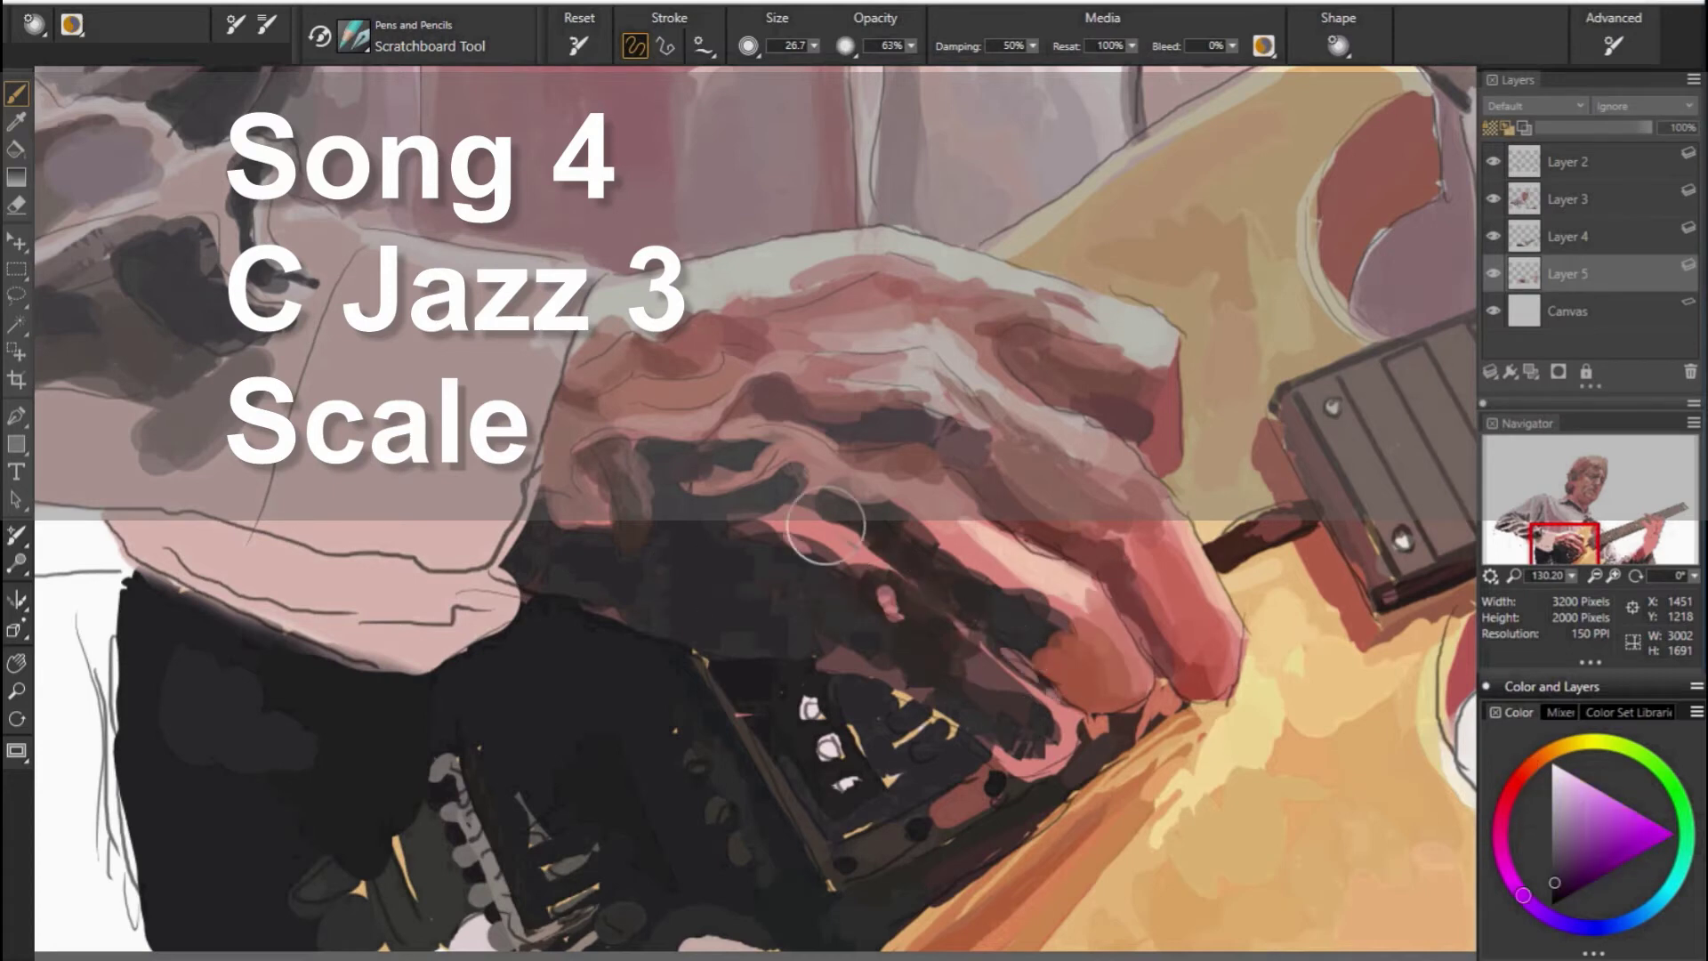
pyautogui.moveTo(825, 525); pyautogui.dragTo(916, 587)
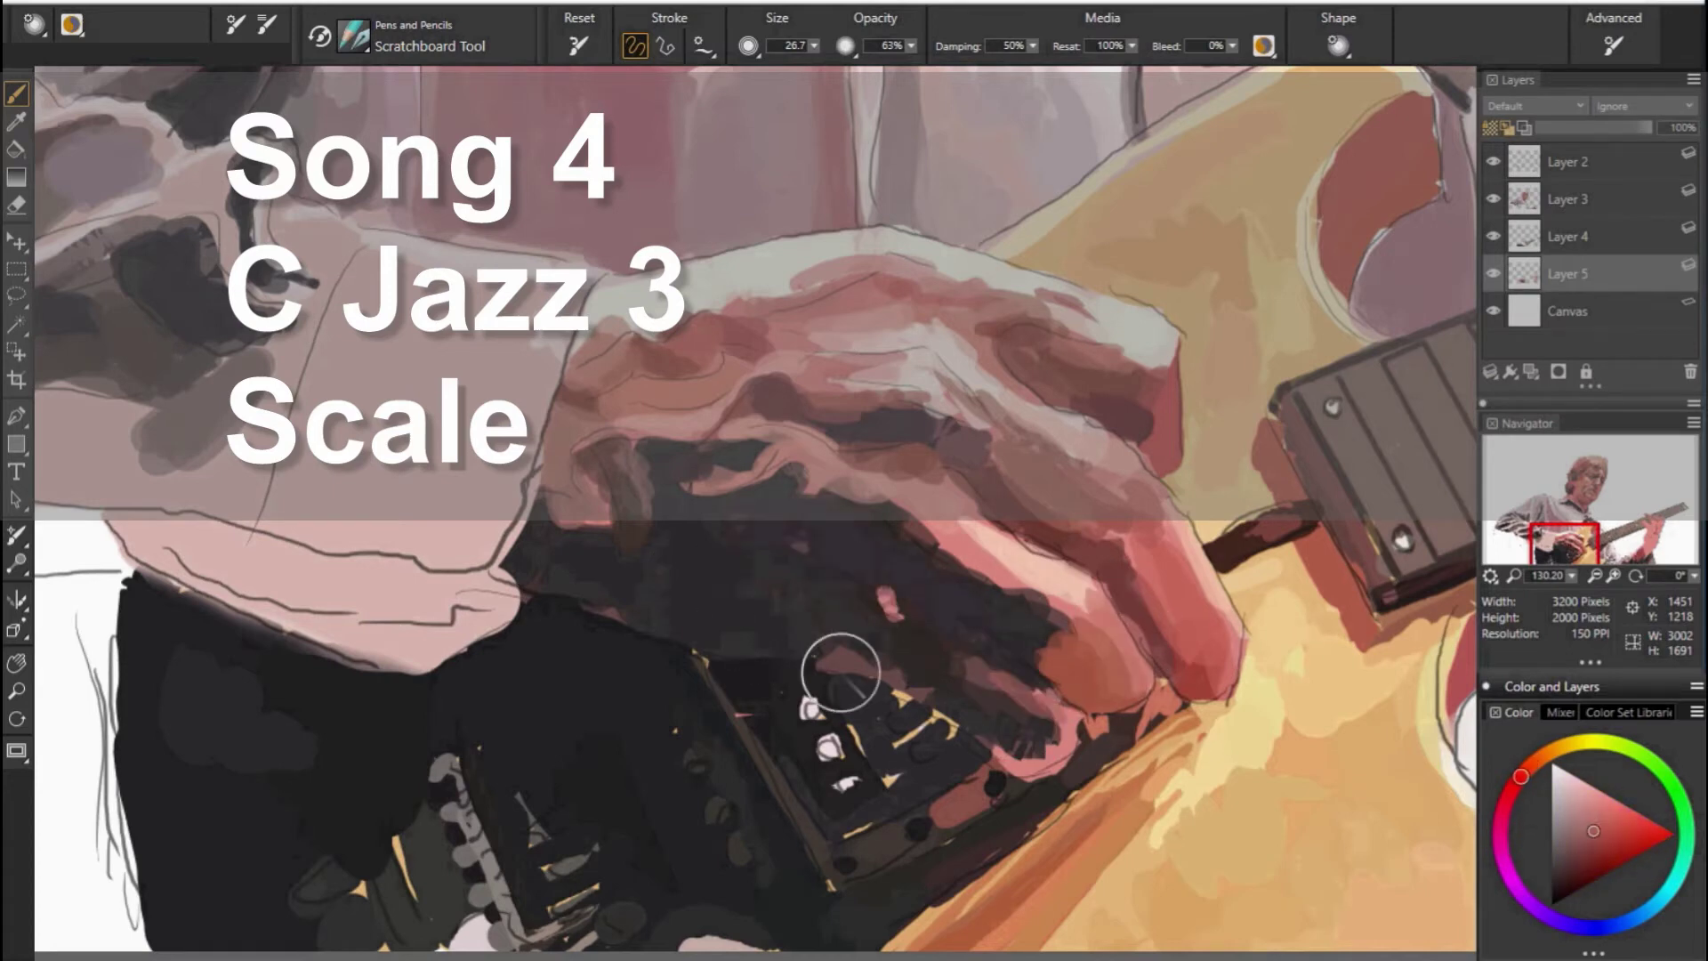
pyautogui.keyDown('alt'); pyautogui.click(842, 685); pyautogui.keyUp('alt')
pyautogui.keyDown('alt'); pyautogui.click(890, 615); pyautogui.keyUp('alt')
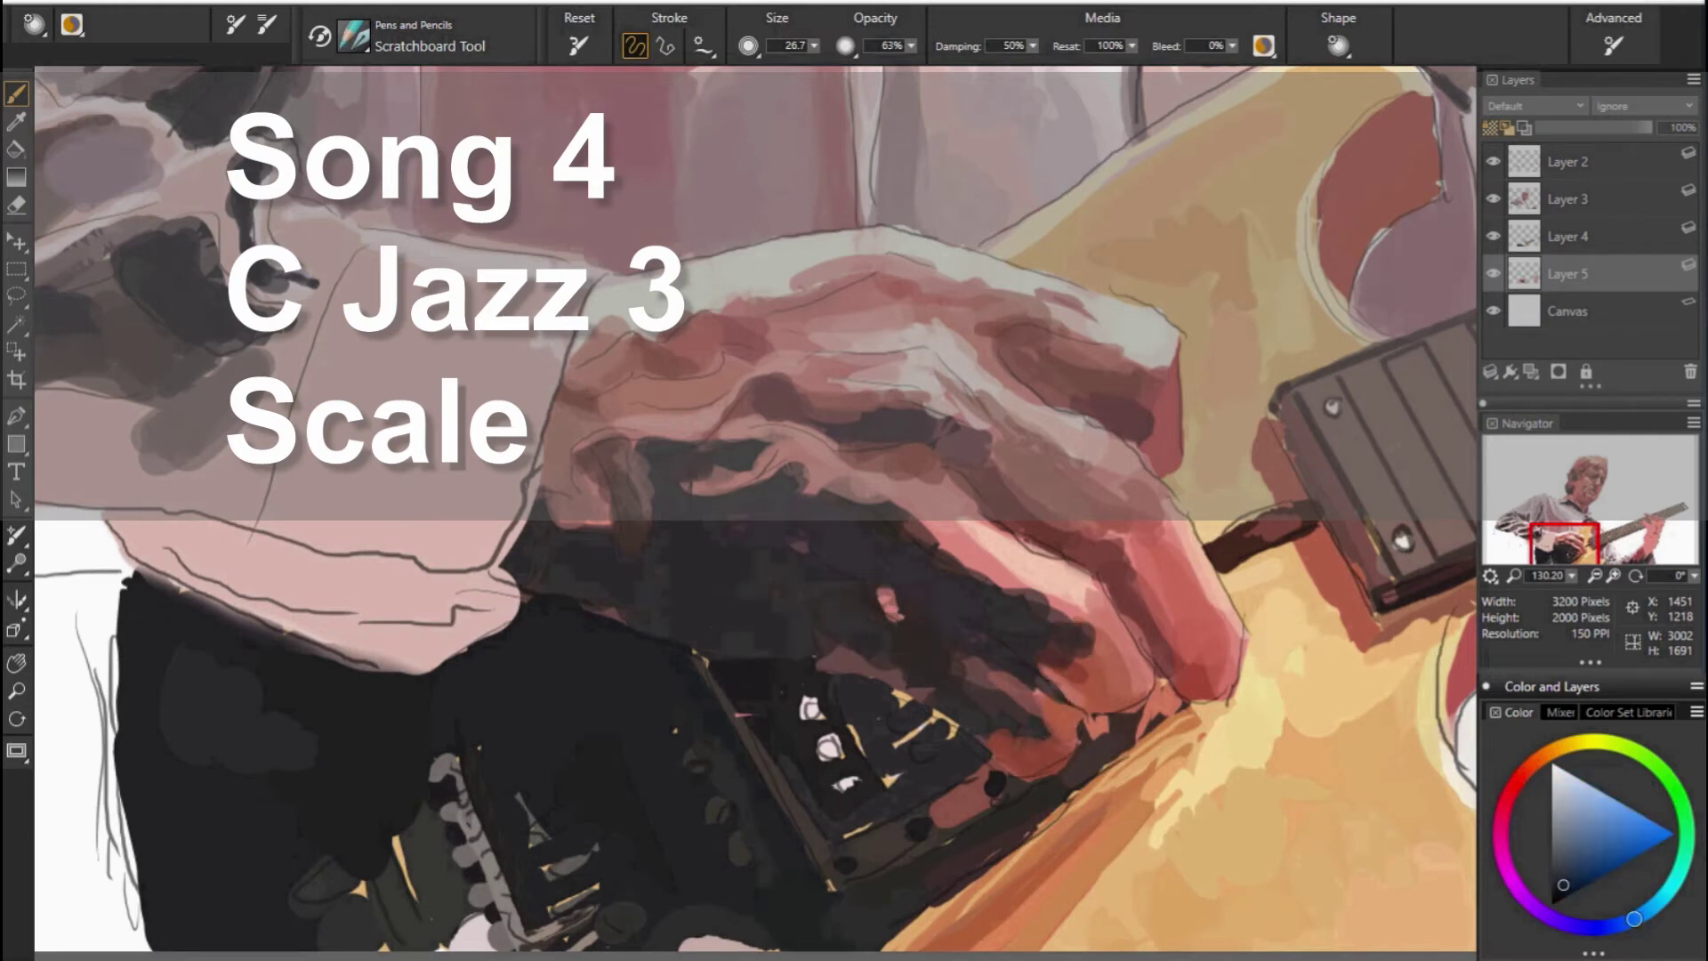
pyautogui.keyDown('alt'); pyautogui.click(990, 672); pyautogui.keyUp('alt')
pyautogui.keyDown('alt'); pyautogui.click(1111, 696); pyautogui.keyUp('alt')
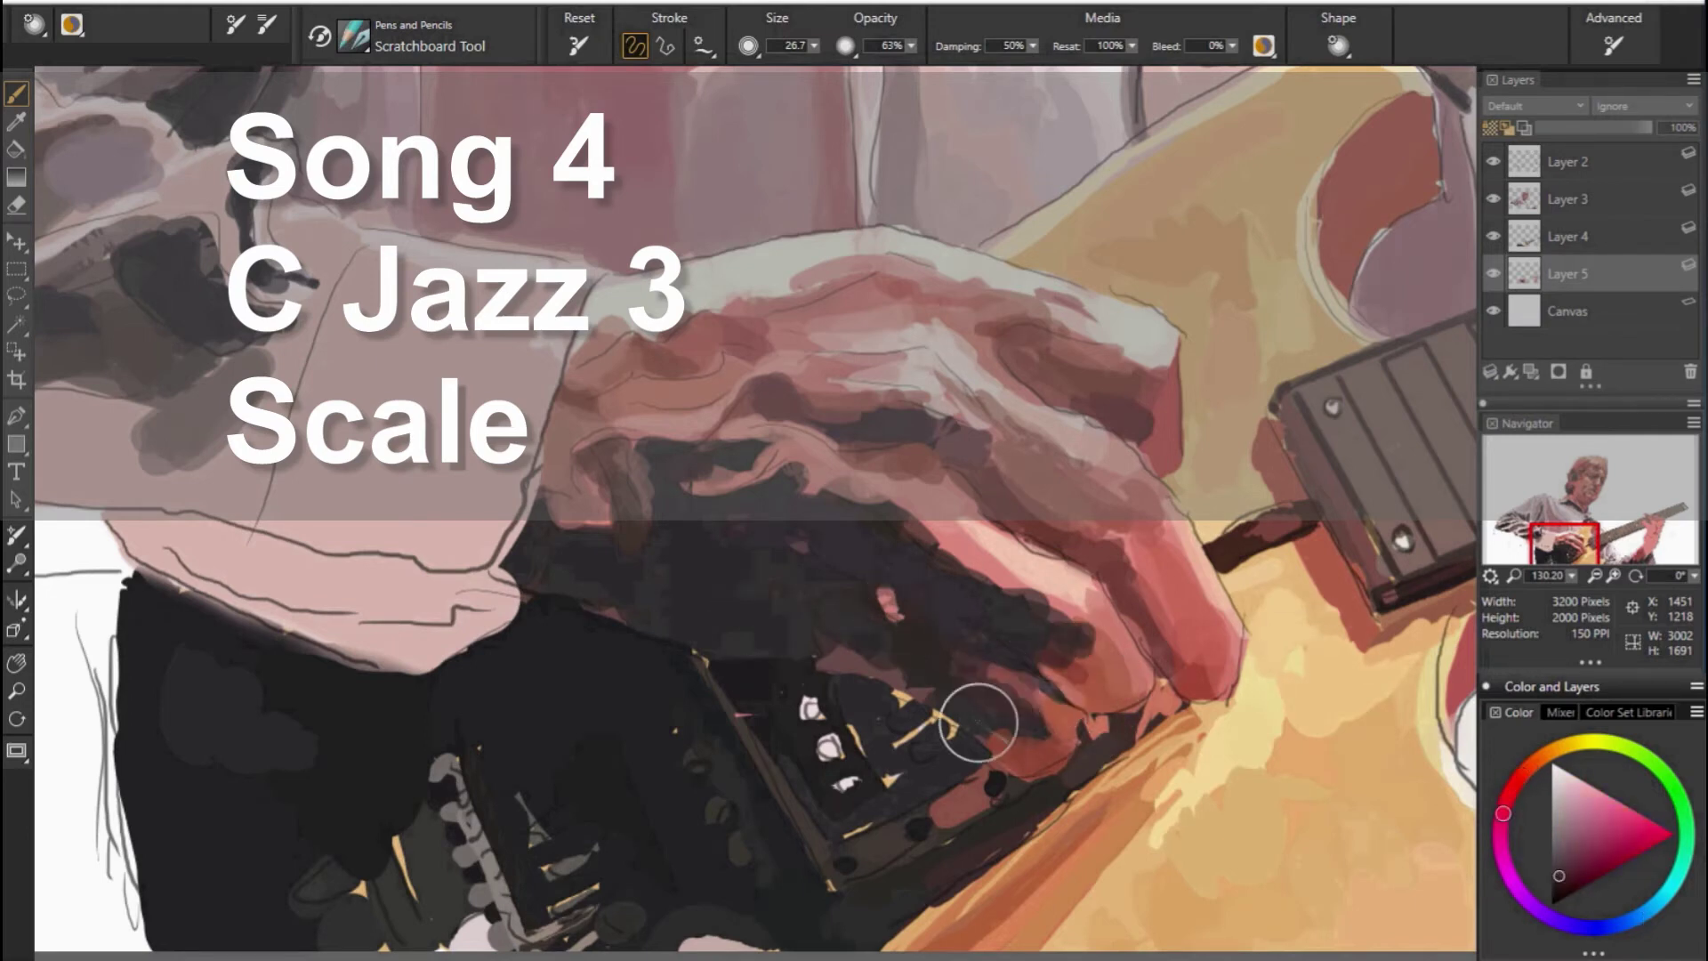
pyautogui.keyDown('alt'); pyautogui.click(870, 607); pyautogui.keyUp('alt')
pyautogui.keyDown('alt'); pyautogui.click(797, 540); pyautogui.keyUp('alt')
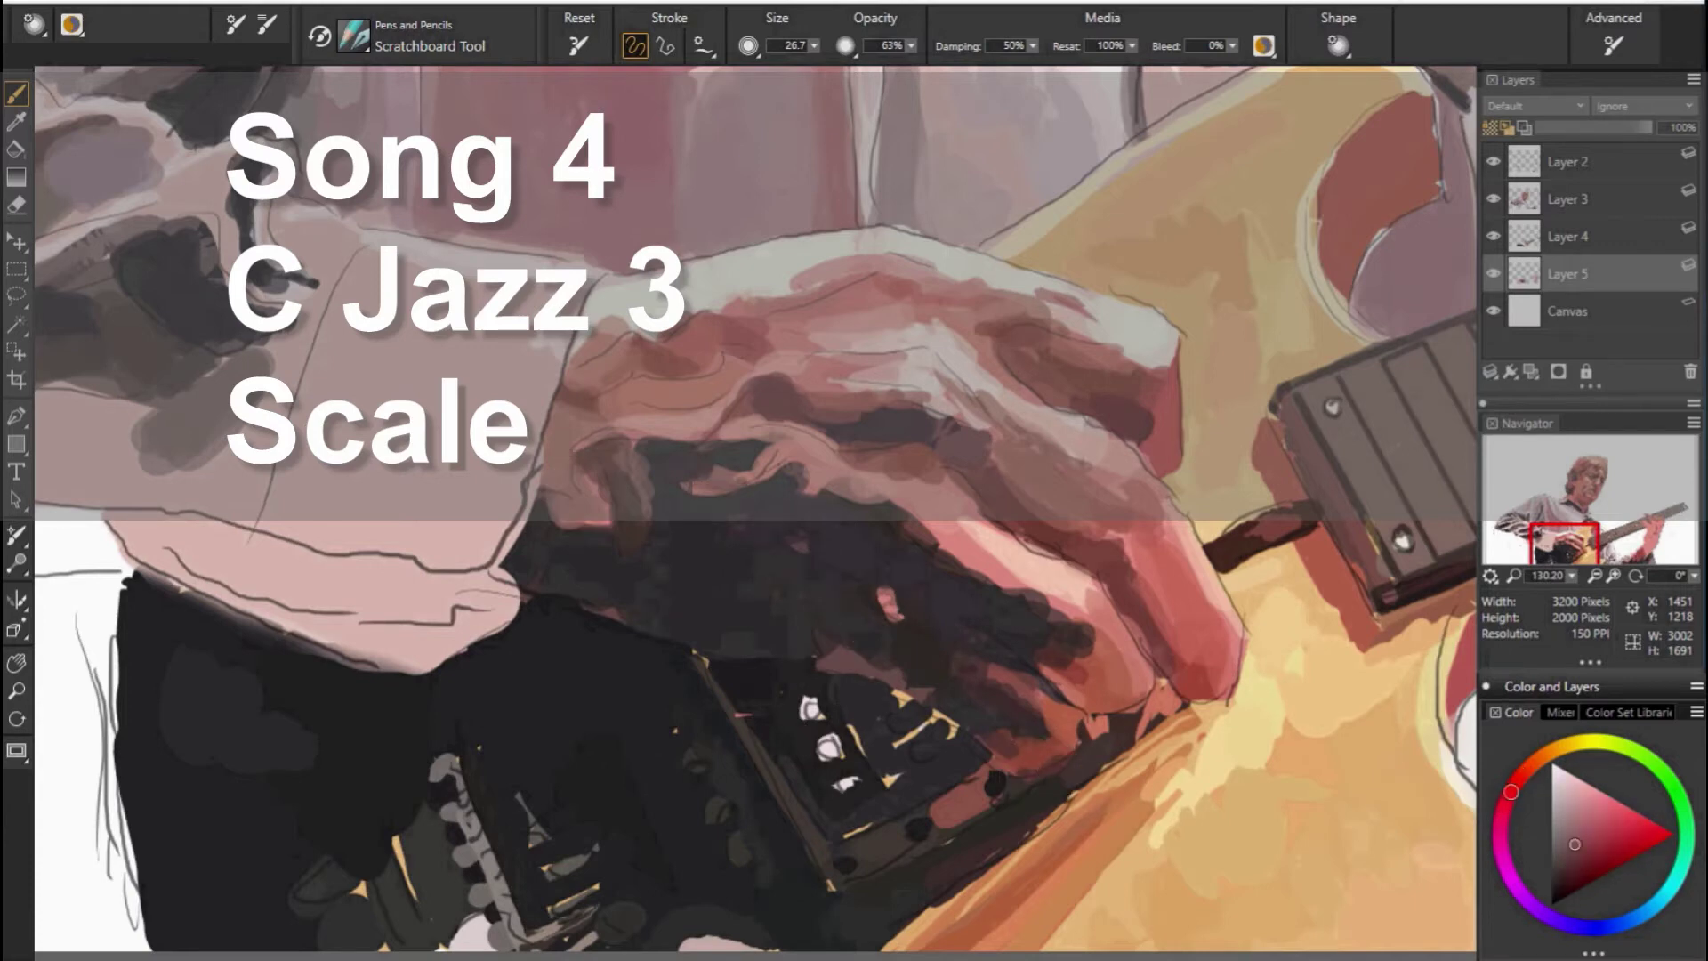
pyautogui.moveTo(789, 523); pyautogui.dragTo(886, 583)
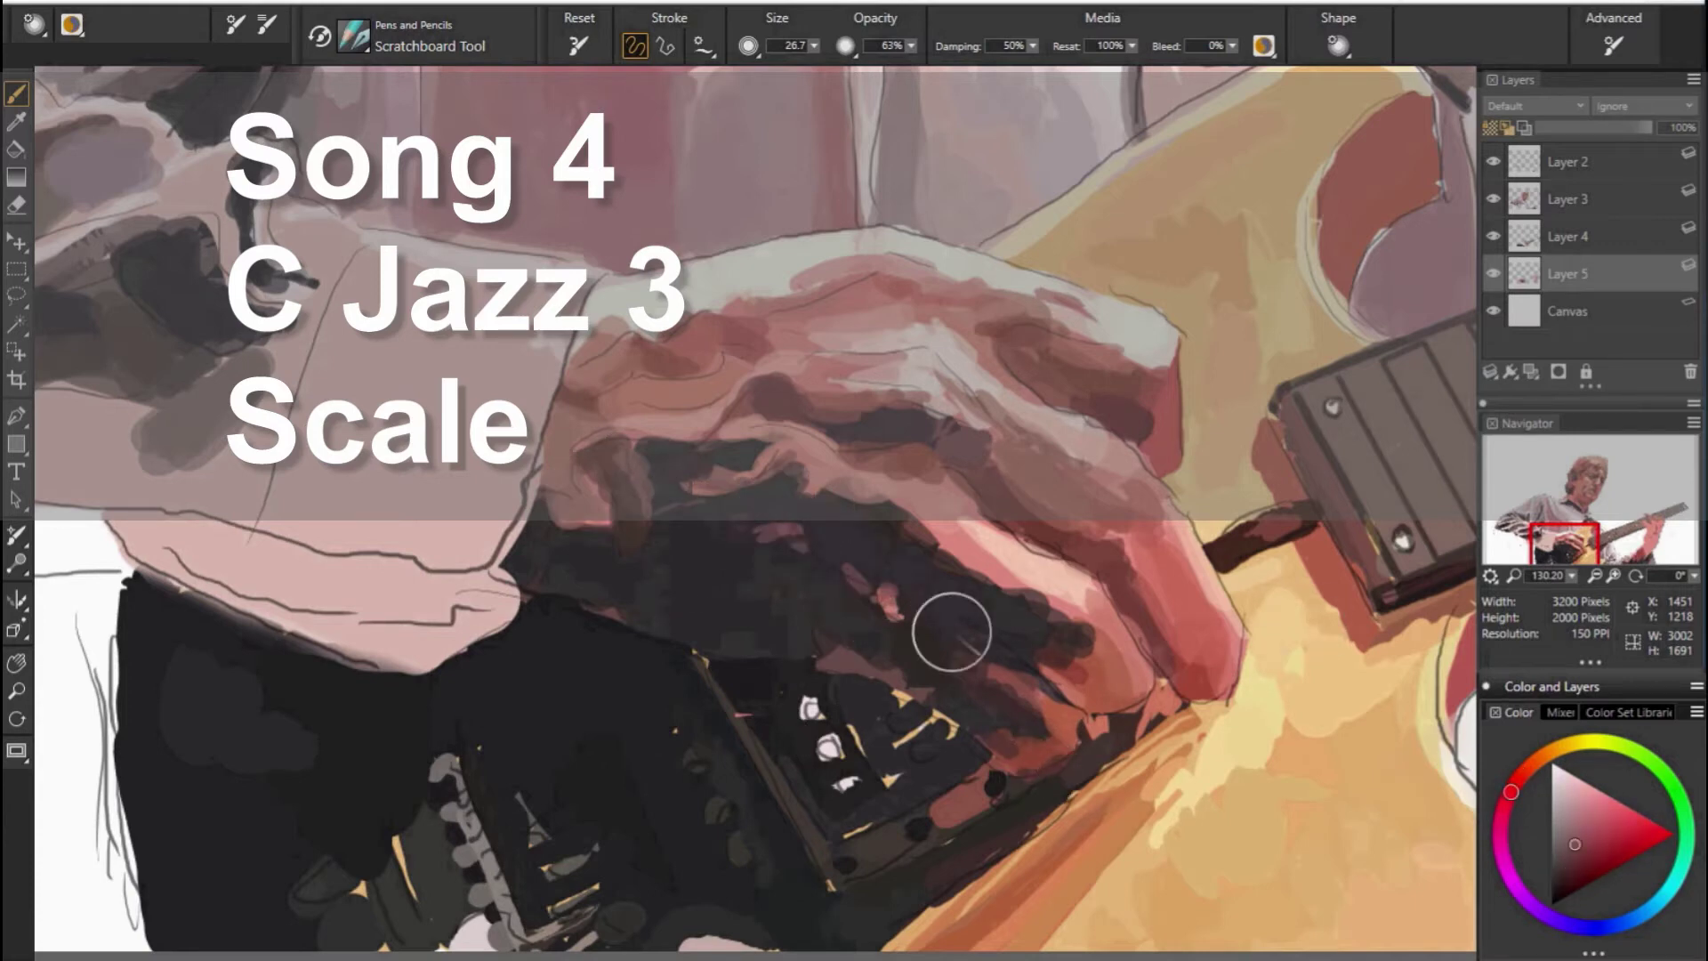
pyautogui.keyDown('alt'); pyautogui.click(910, 626); pyautogui.keyUp('alt')
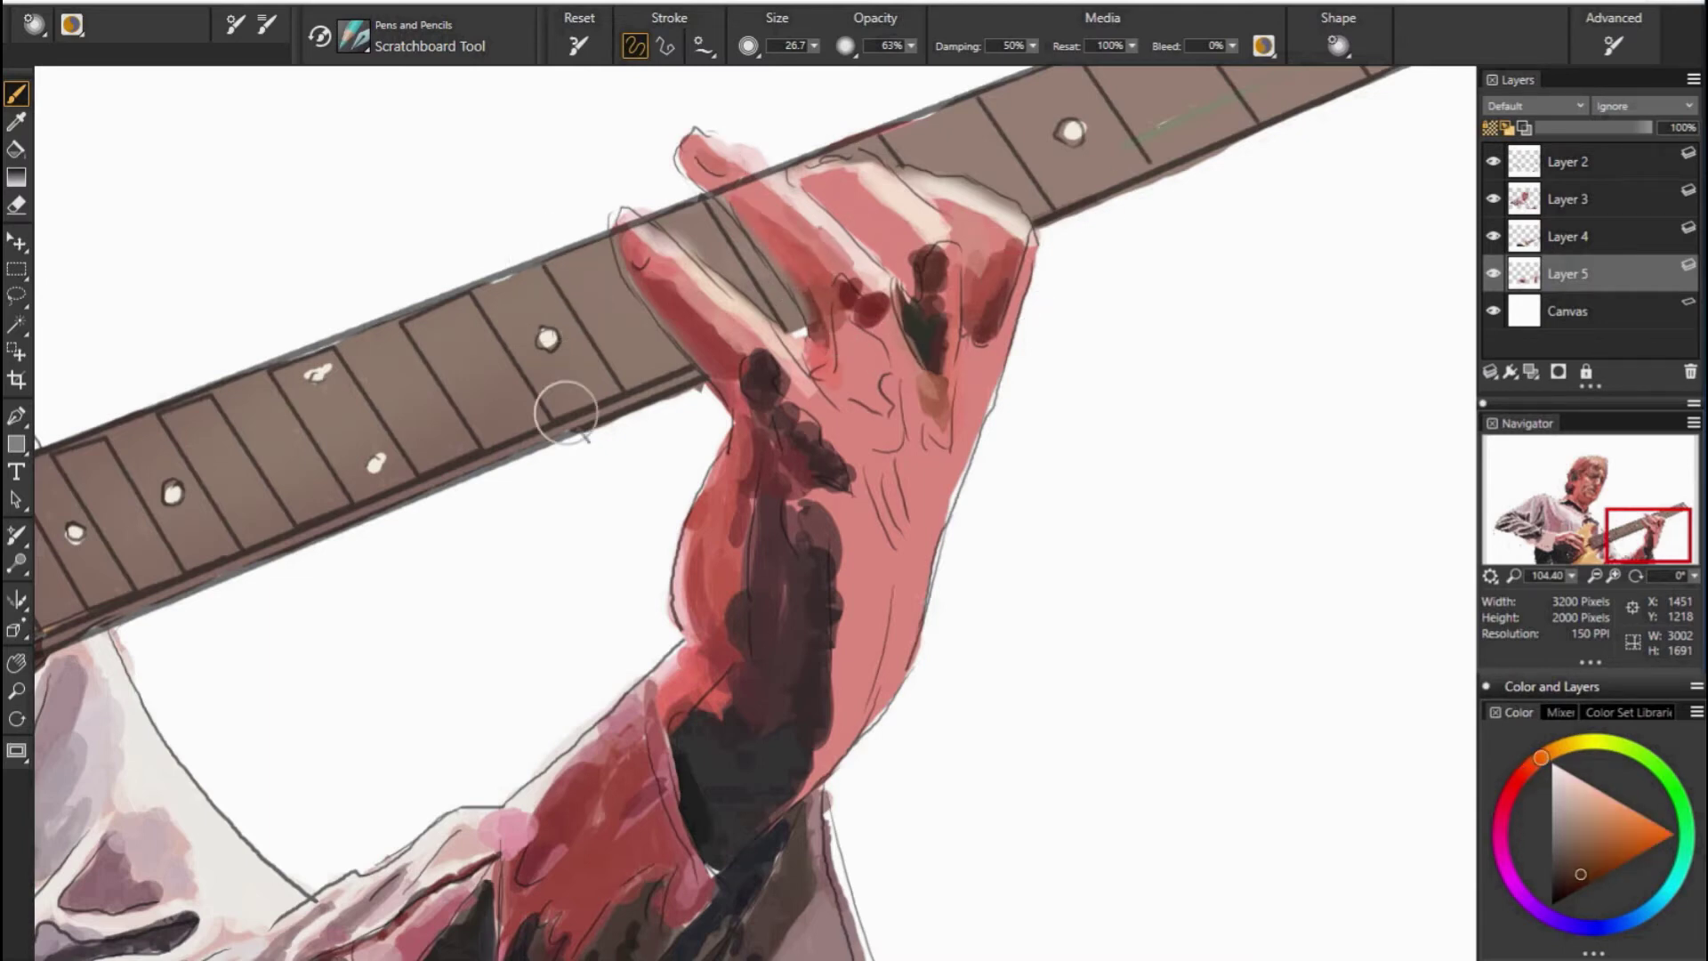
# Paint a dark shadow over the fretting fingers and pick a lighter, pinker red.
pyautogui.moveTo(896, 331); pyautogui.dragTo(885, 366)
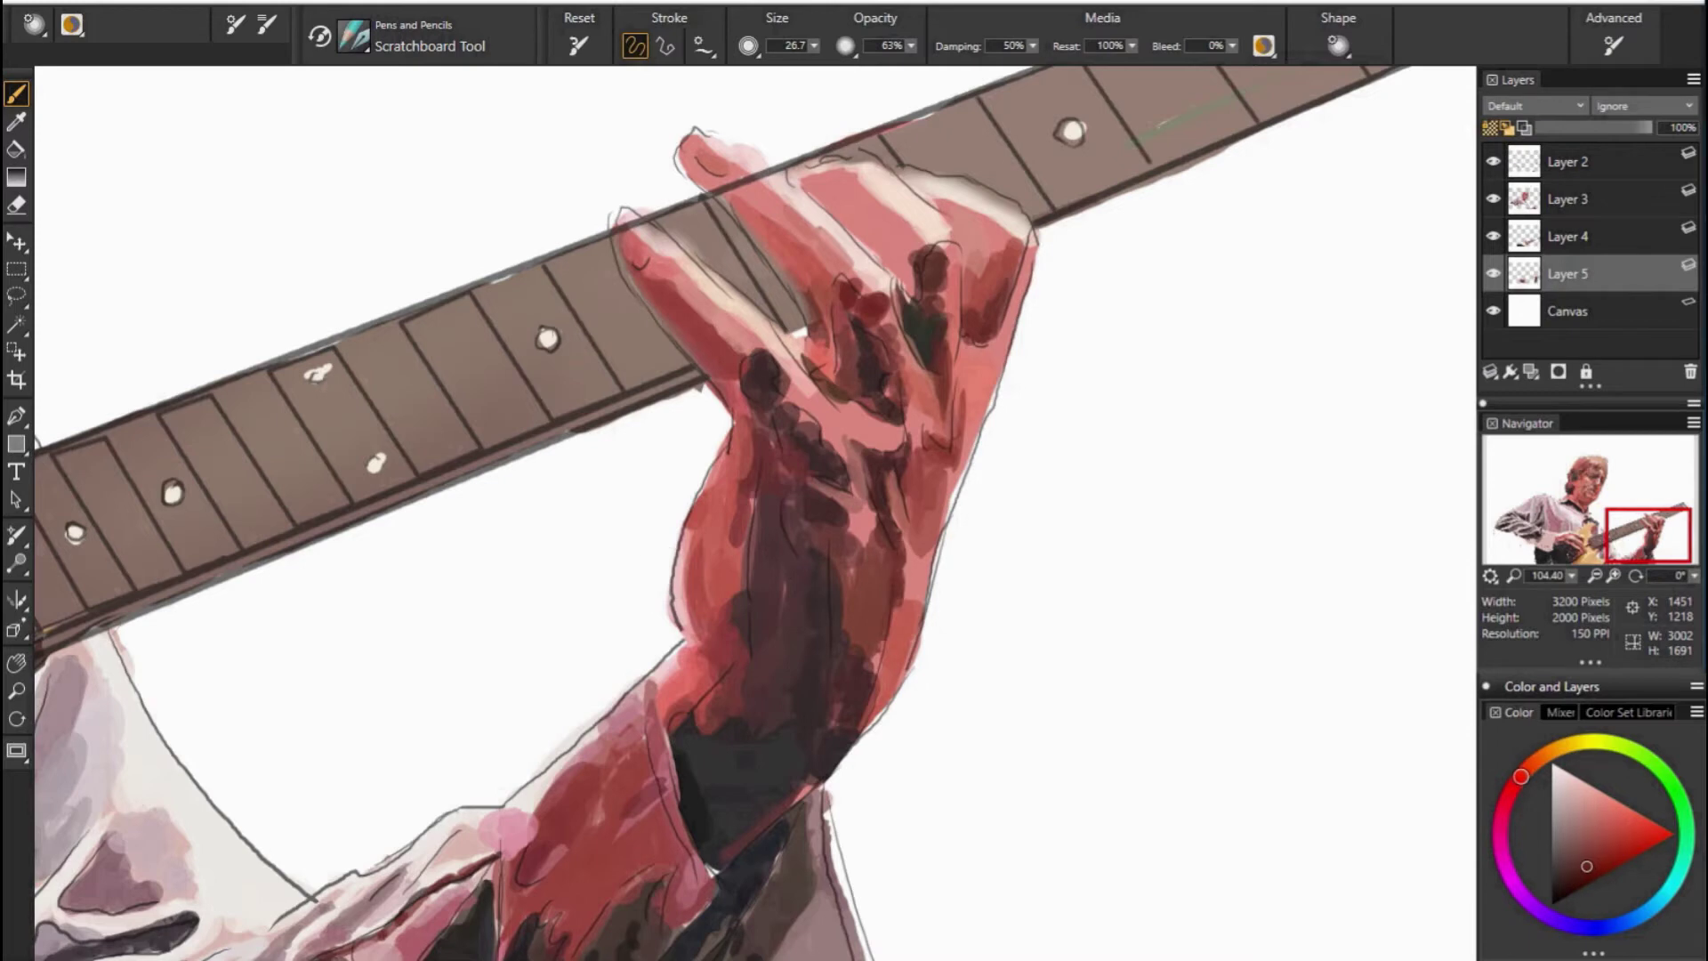
pyautogui.keyDown('alt'); pyautogui.click(963, 258); pyautogui.keyUp('alt')
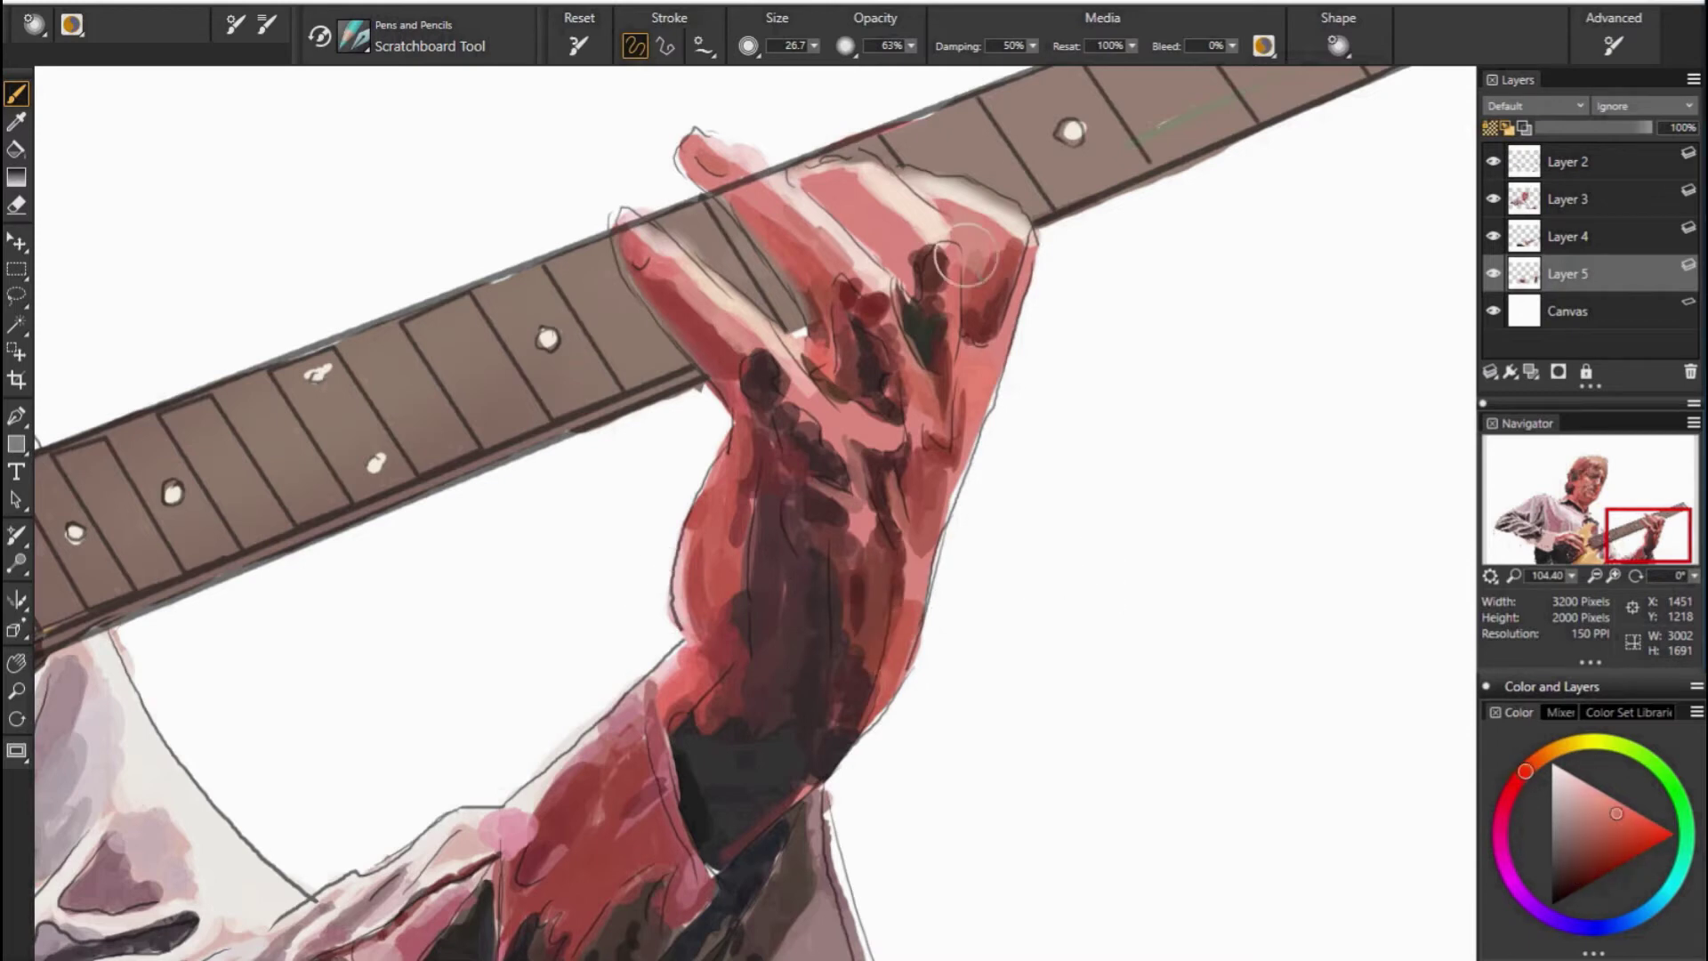
pyautogui.keyDown('alt'); pyautogui.click(687, 273); pyautogui.keyUp('alt')
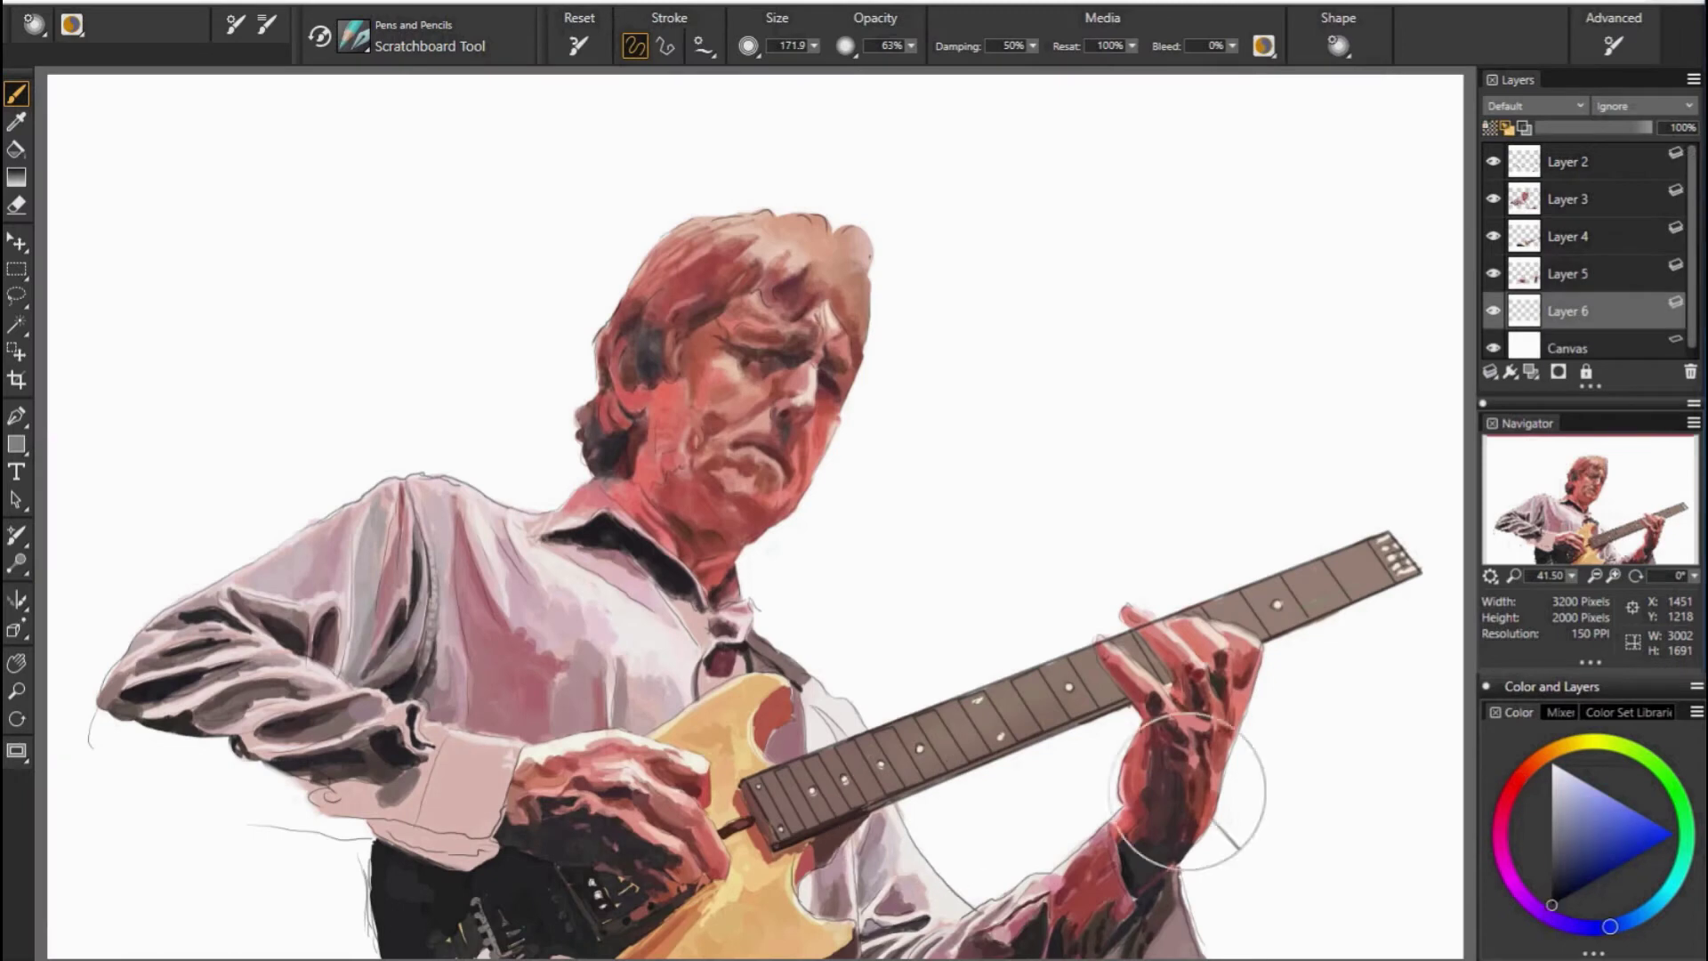
# On Layer 6, paint the white background around the neck and figure near-black.
pyautogui.moveTo(1190, 792)
pyautogui.mouseDown()
pyautogui.moveTo(899, 168)
pyautogui.moveTo(1220, 478)
pyautogui.mouseUp()
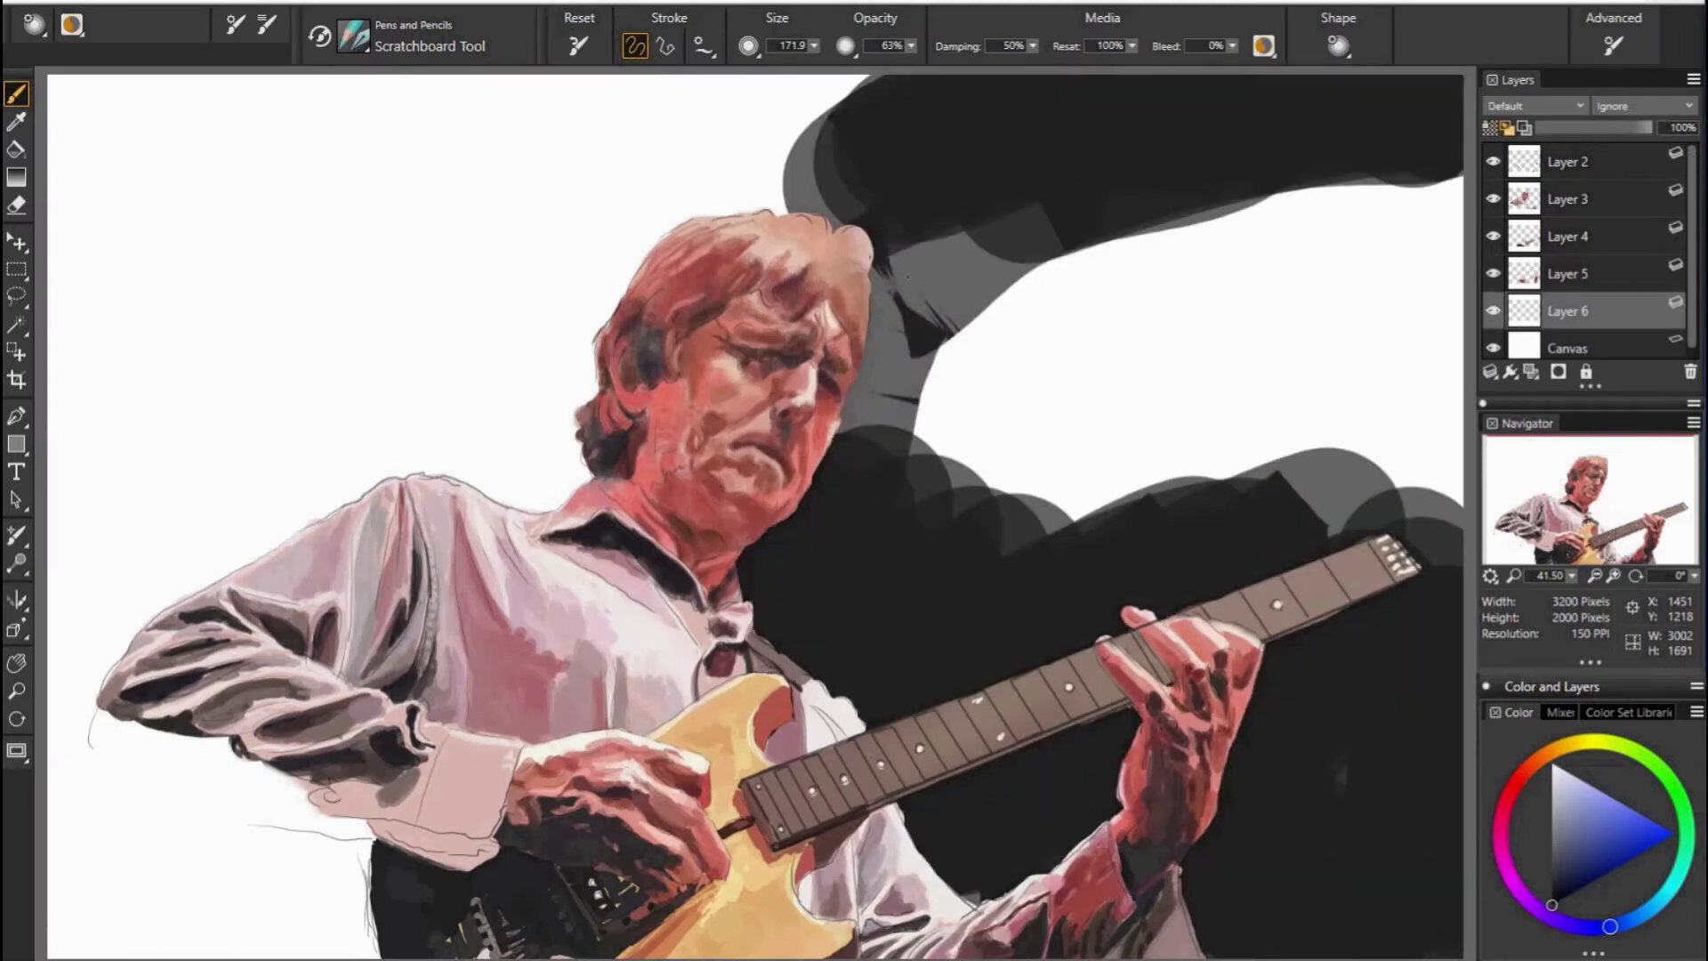
pyautogui.moveTo(800, 178); pyautogui.dragTo(312, 489)
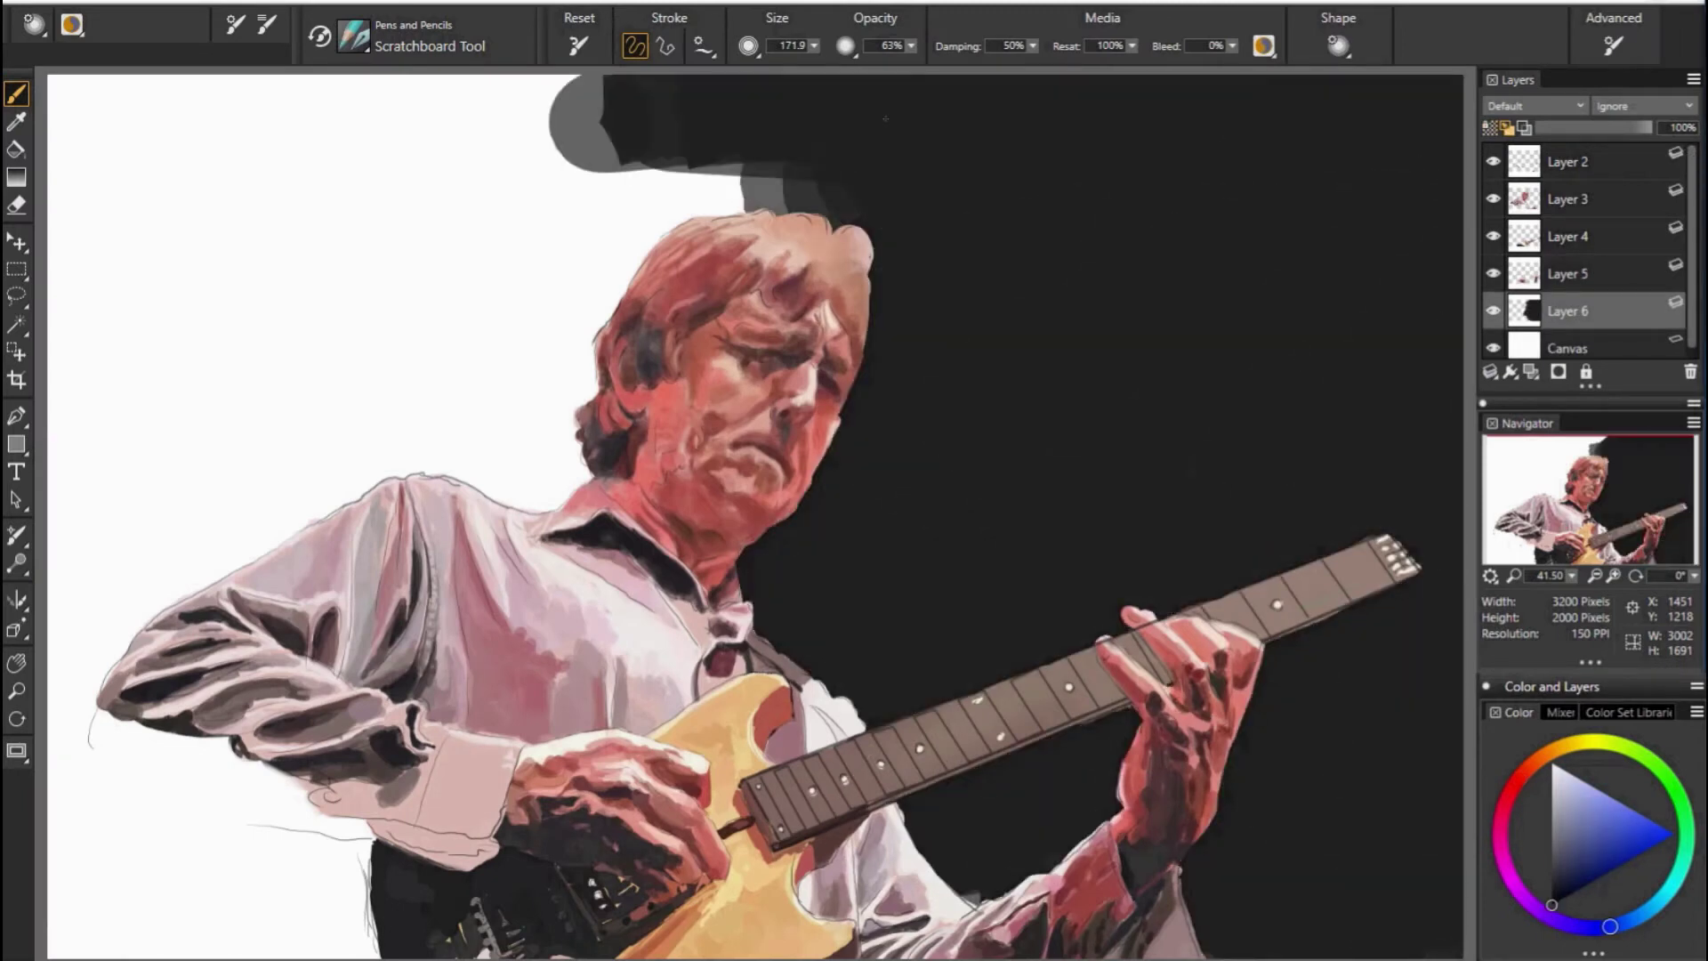
pyautogui.moveTo(267, 266); pyautogui.dragTo(356, 925)
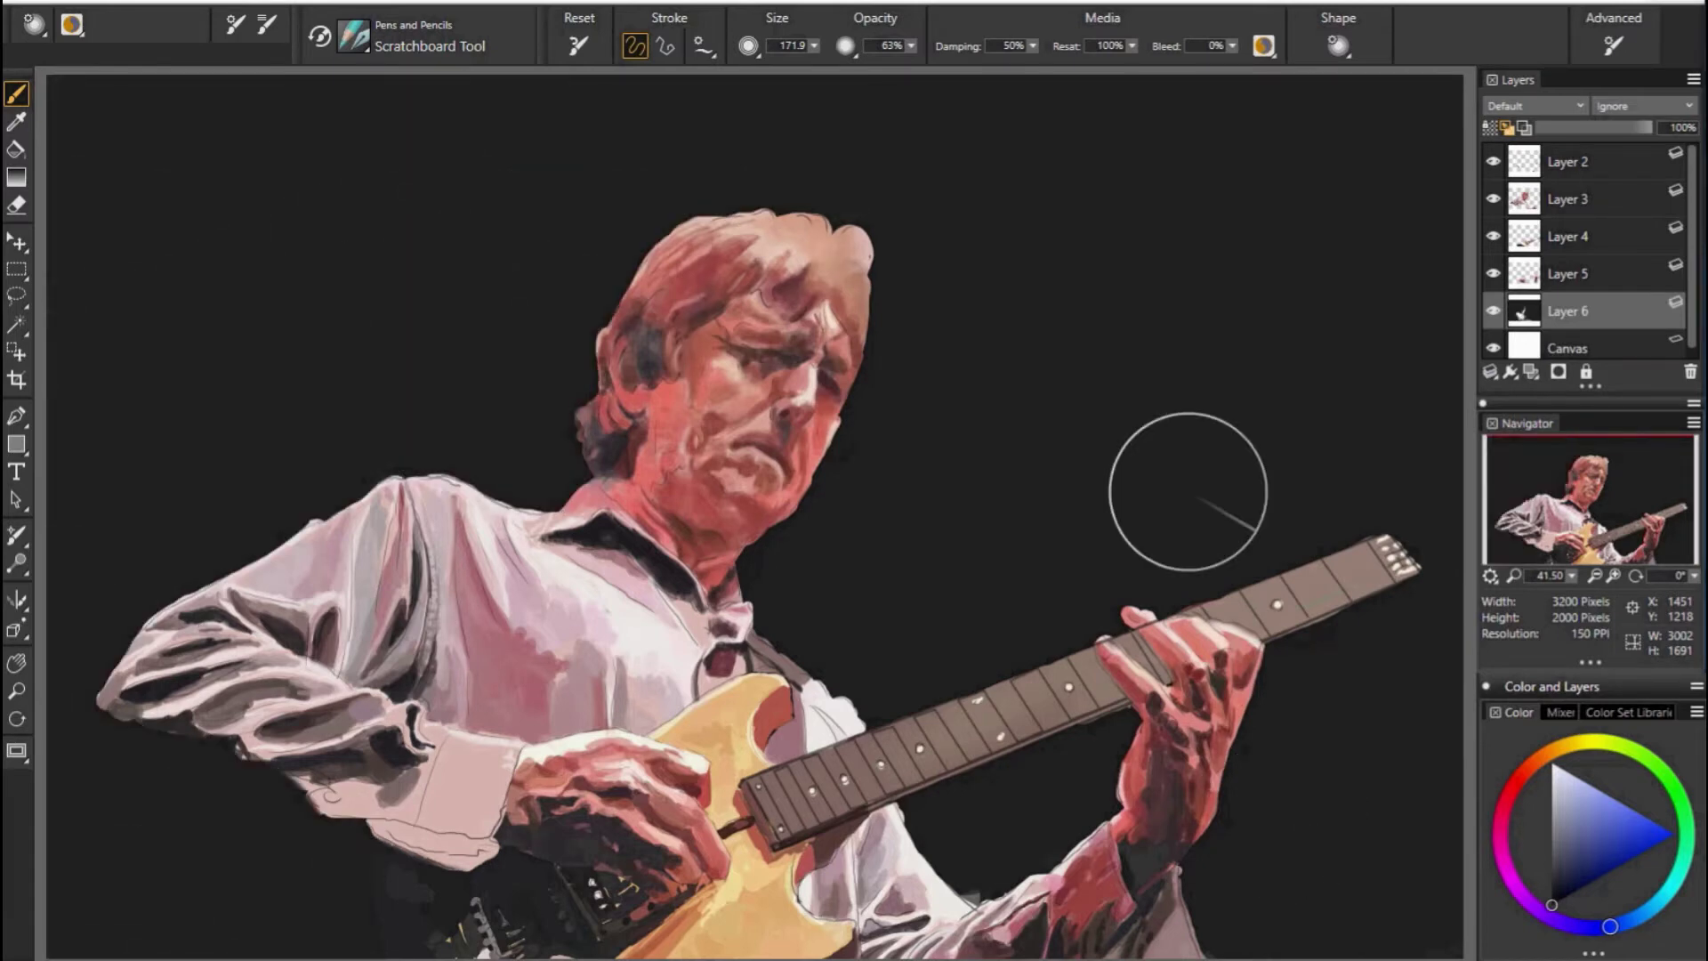
# Set opacity to 100%, hide the fret-line Layer 2, and add a new empty layer.
pyautogui.click(915, 51)
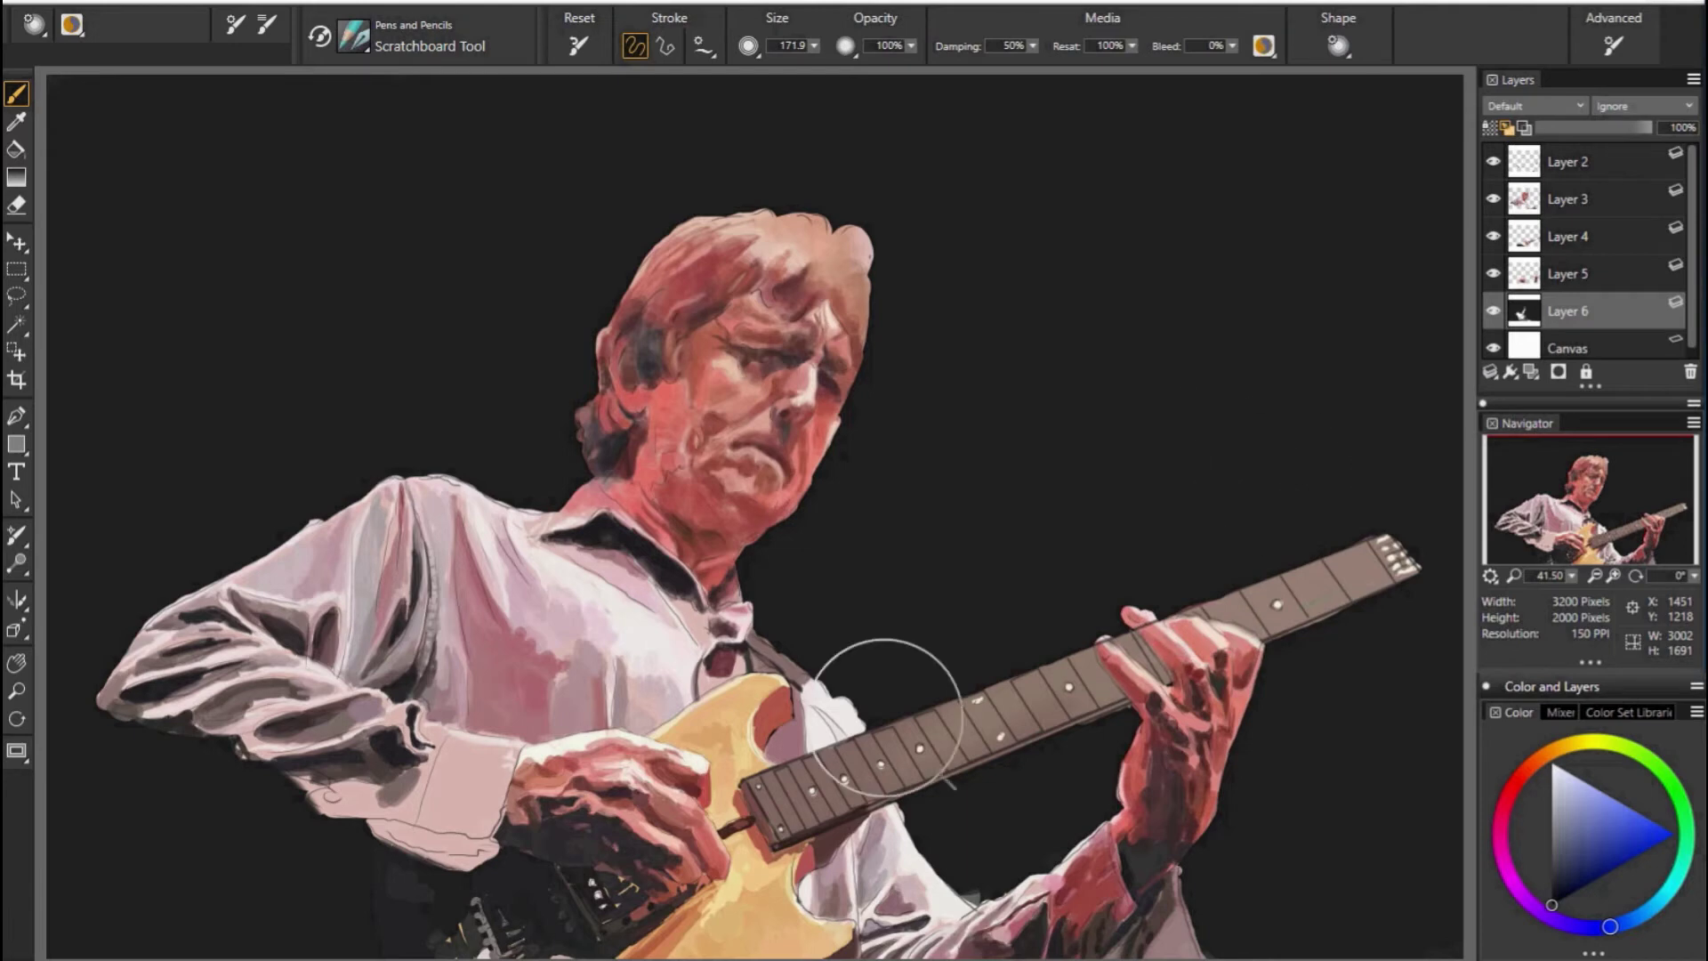
pyautogui.click(1494, 161)
pyautogui.click(1530, 372)
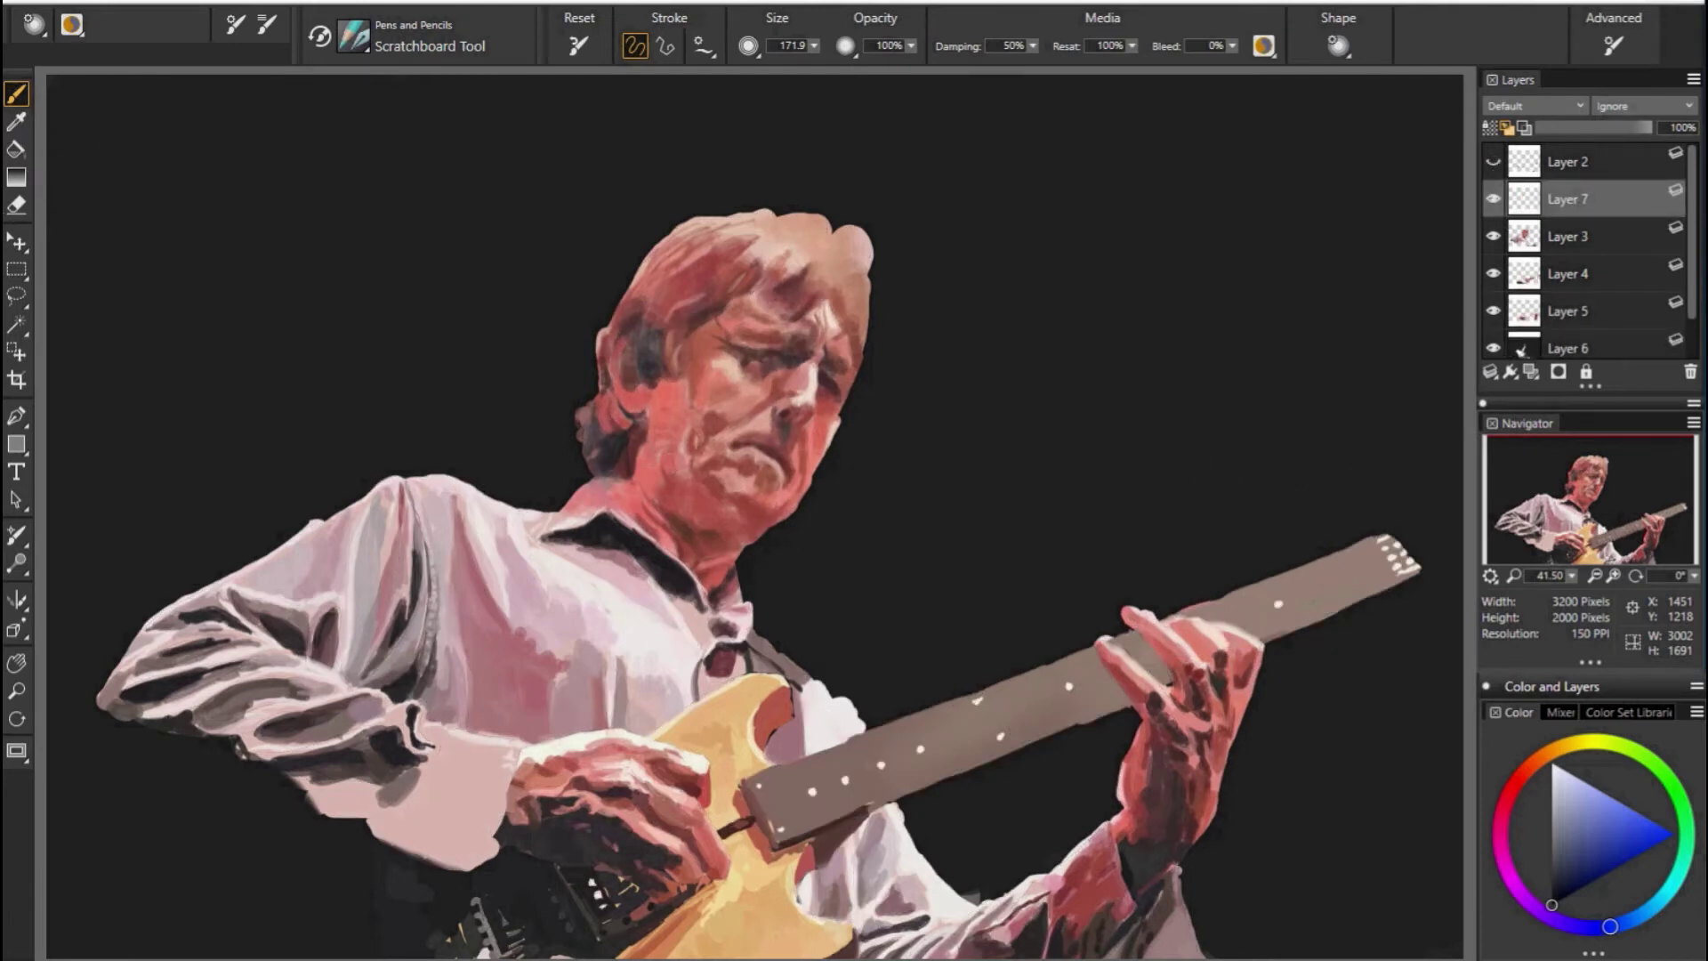
# Show Layer 2 again and set a cream Flat Color pen at size 4.8 with straight-line strokes.
pyautogui.click(1494, 161)
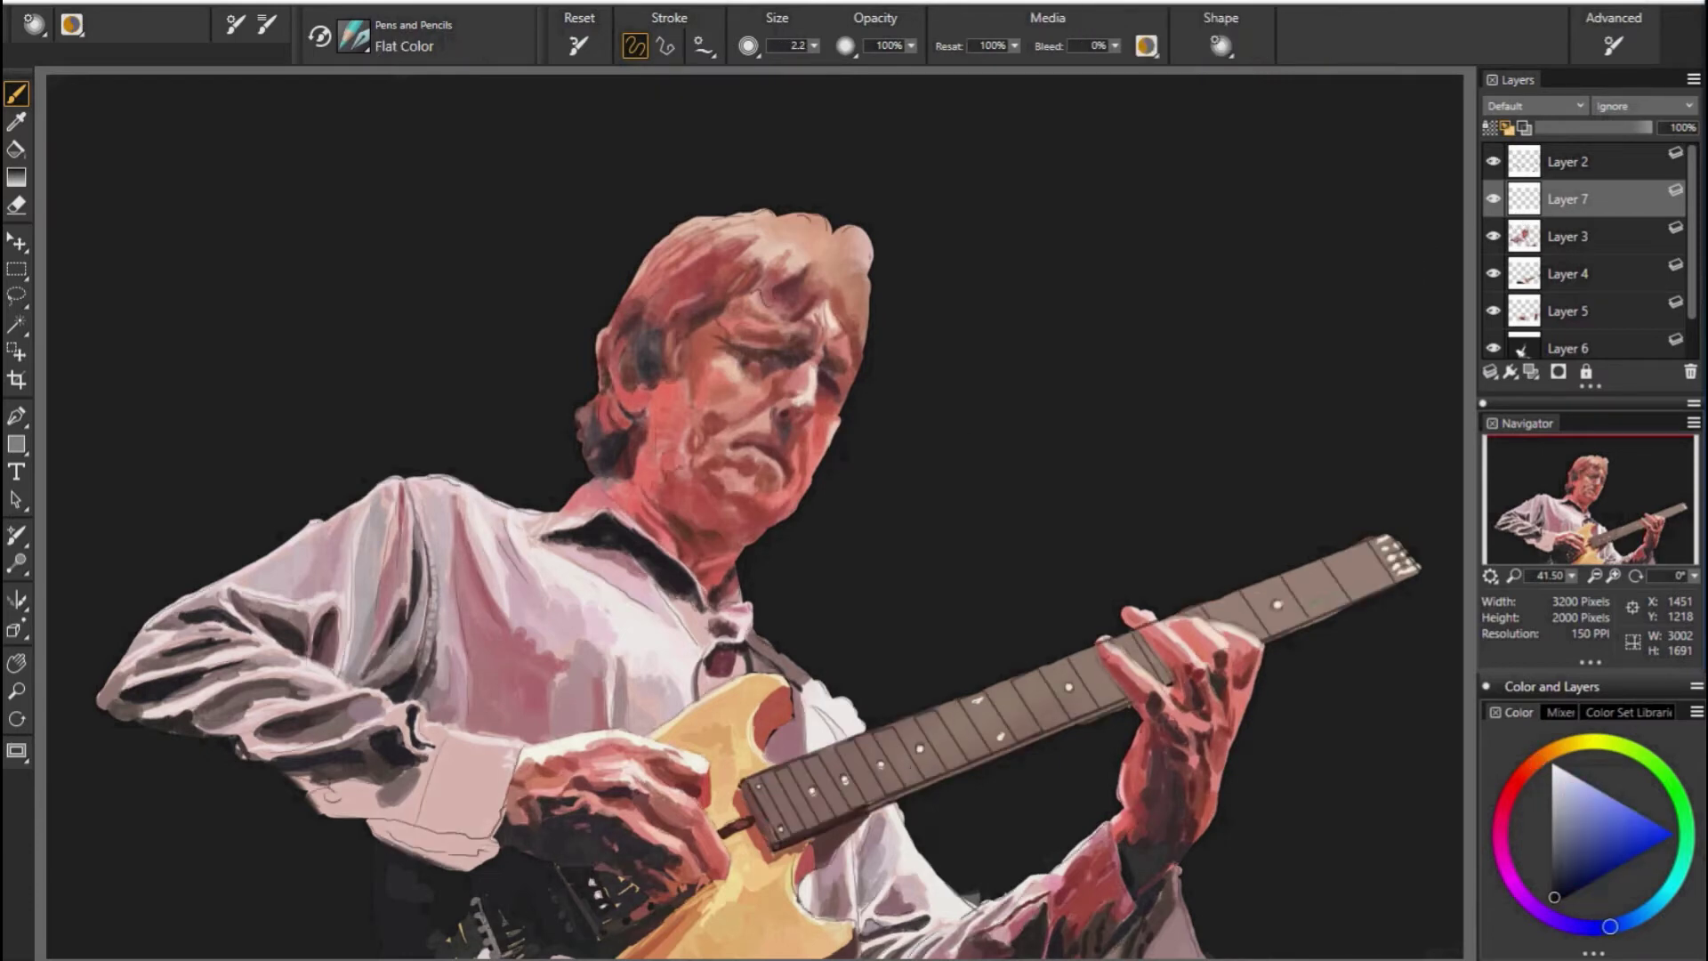
pyautogui.keyDown('alt'); pyautogui.click(933, 712); pyautogui.keyUp('alt')
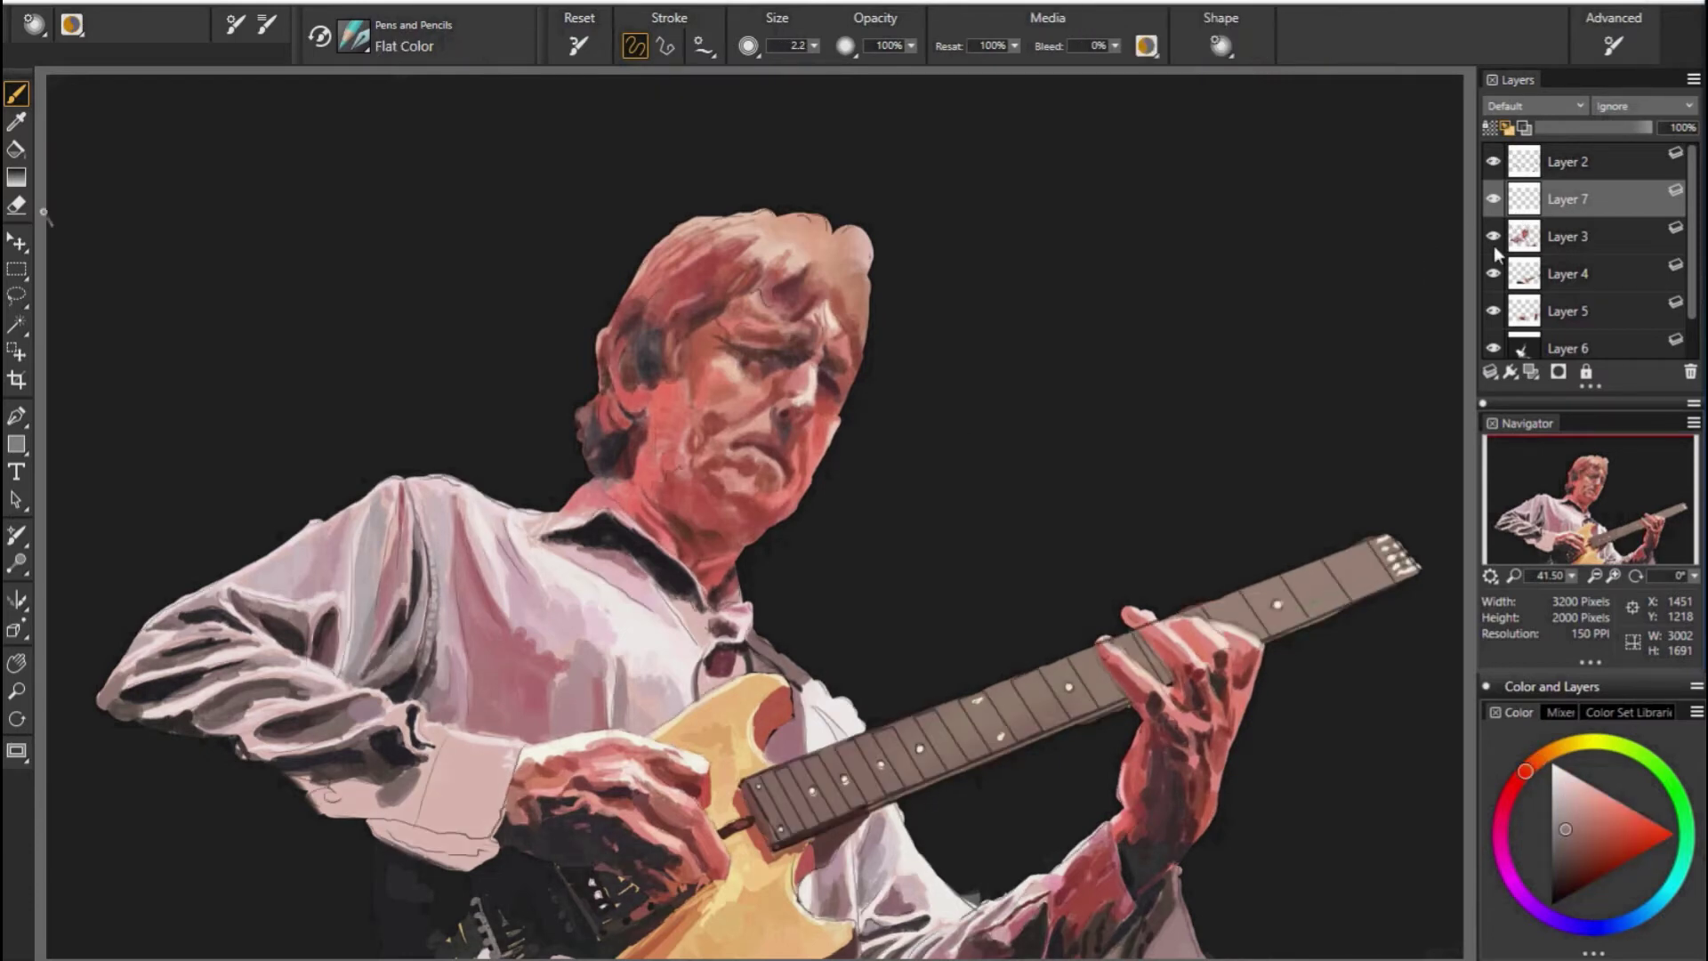
pyautogui.press(']')
pyautogui.press(']')
pyautogui.press(']')
pyautogui.moveTo(1524, 770); pyautogui.dragTo(1551, 751)
pyautogui.press('[')
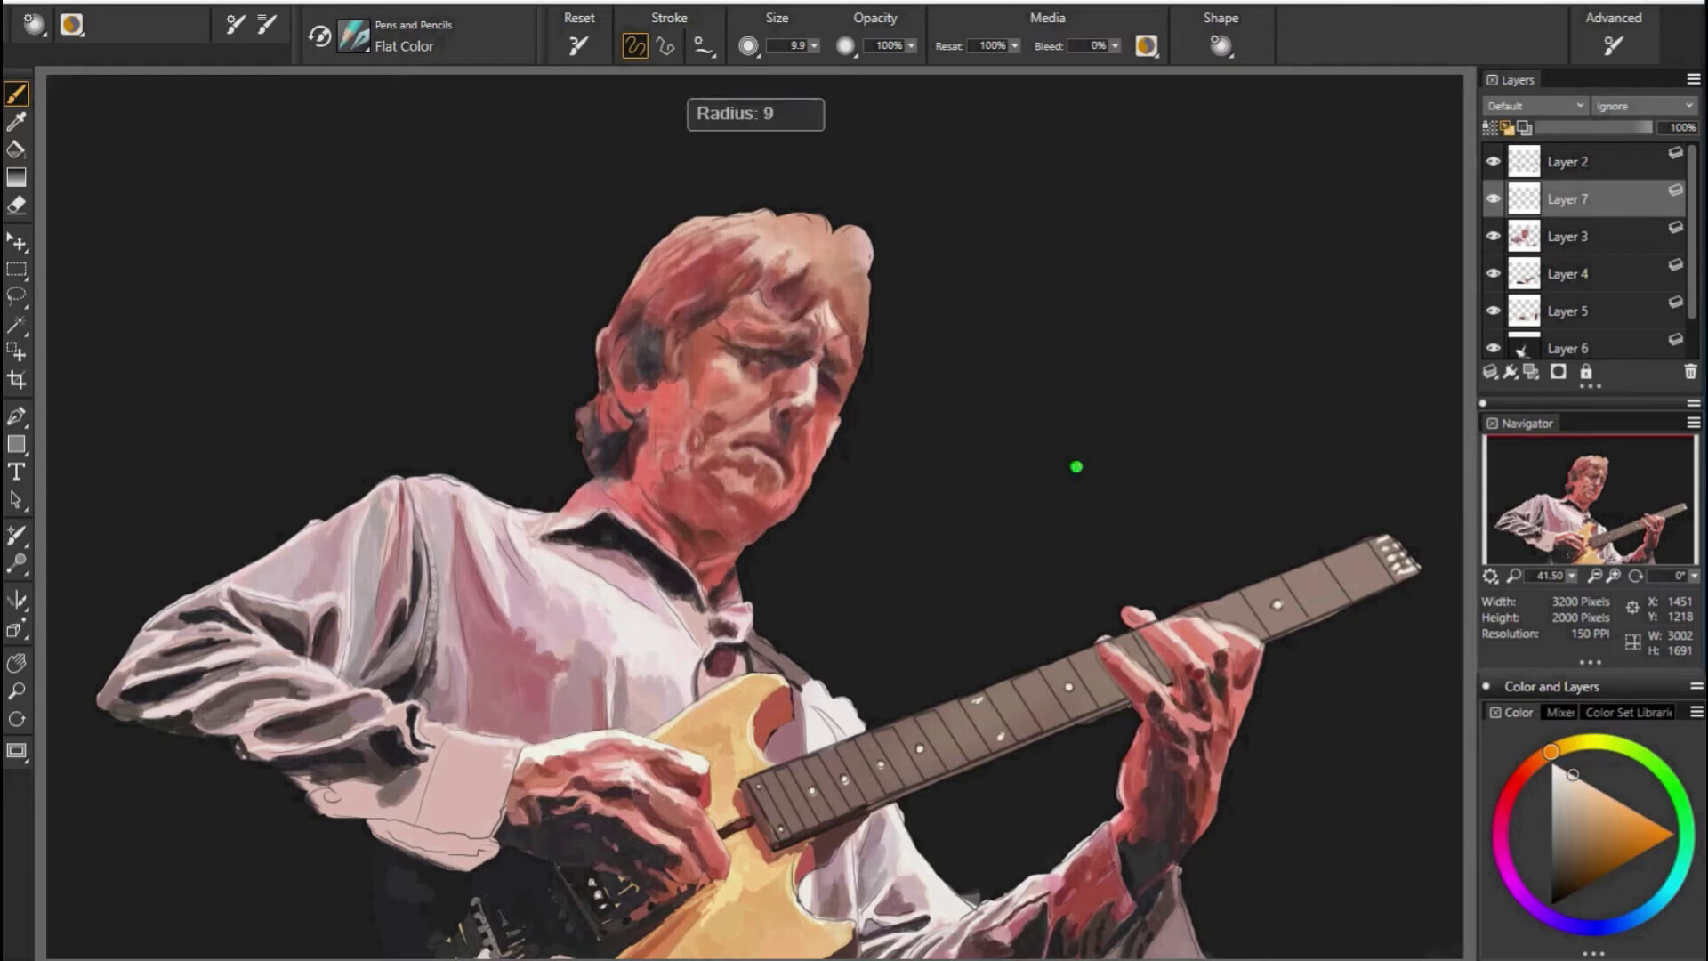
pyautogui.press('[')
pyautogui.press('[')
pyautogui.press('[')
pyautogui.click(666, 46)
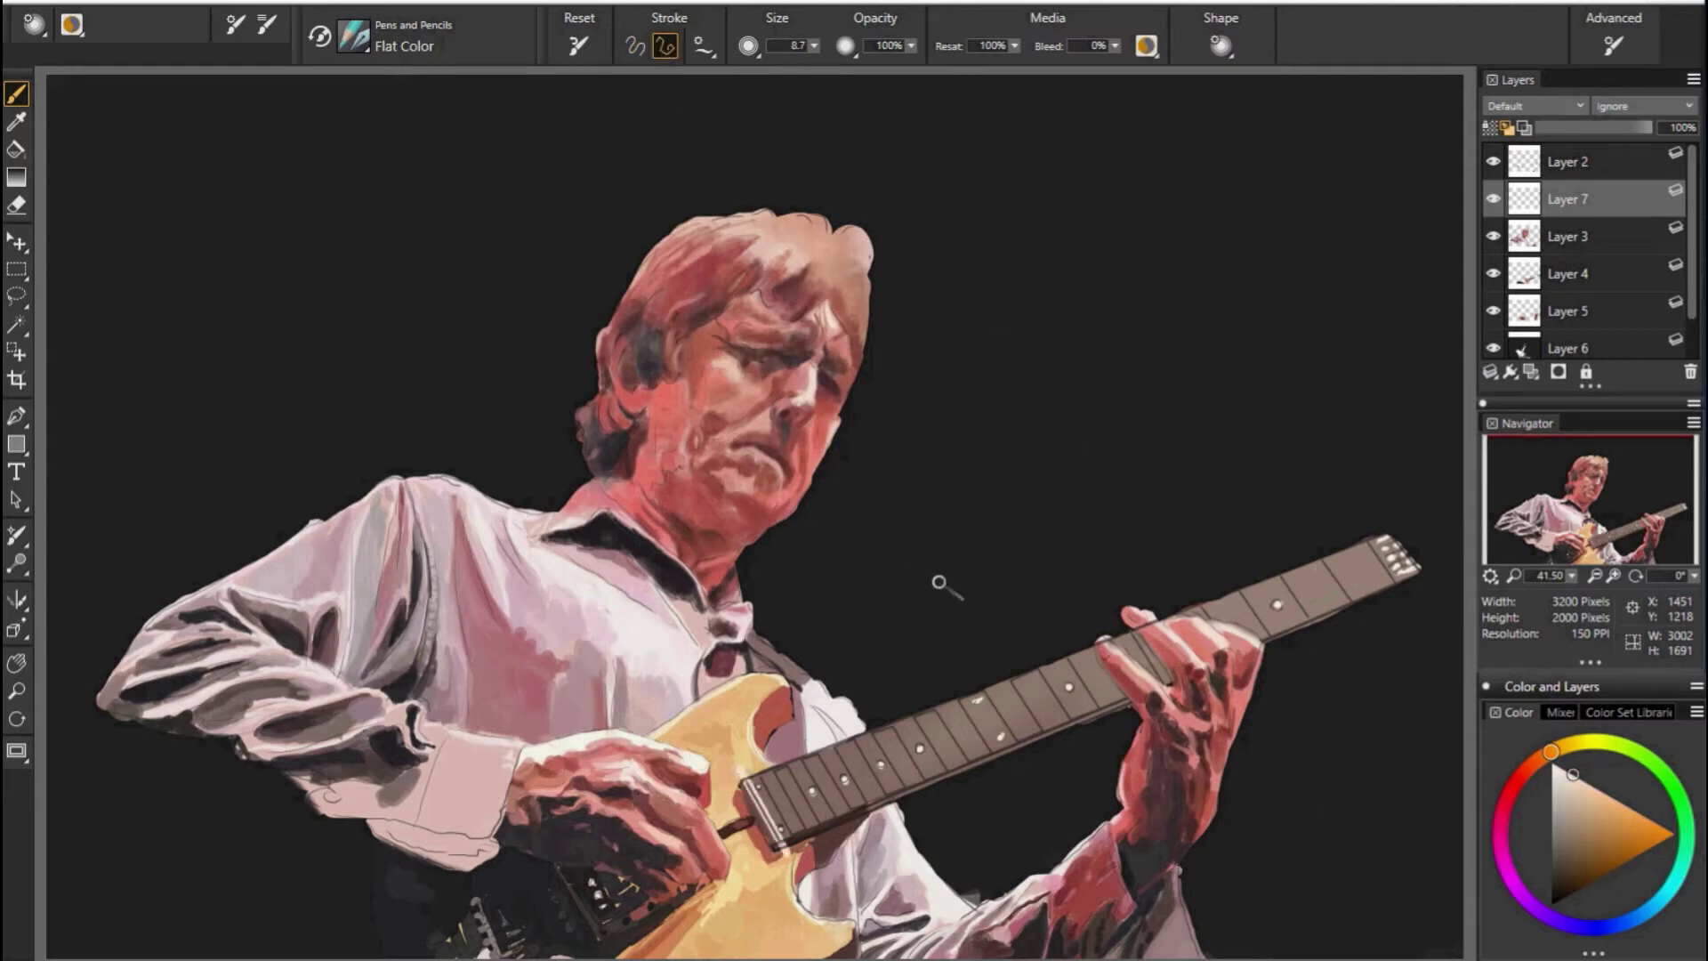
pyautogui.press(']')
pyautogui.press(']')
pyautogui.press(']')
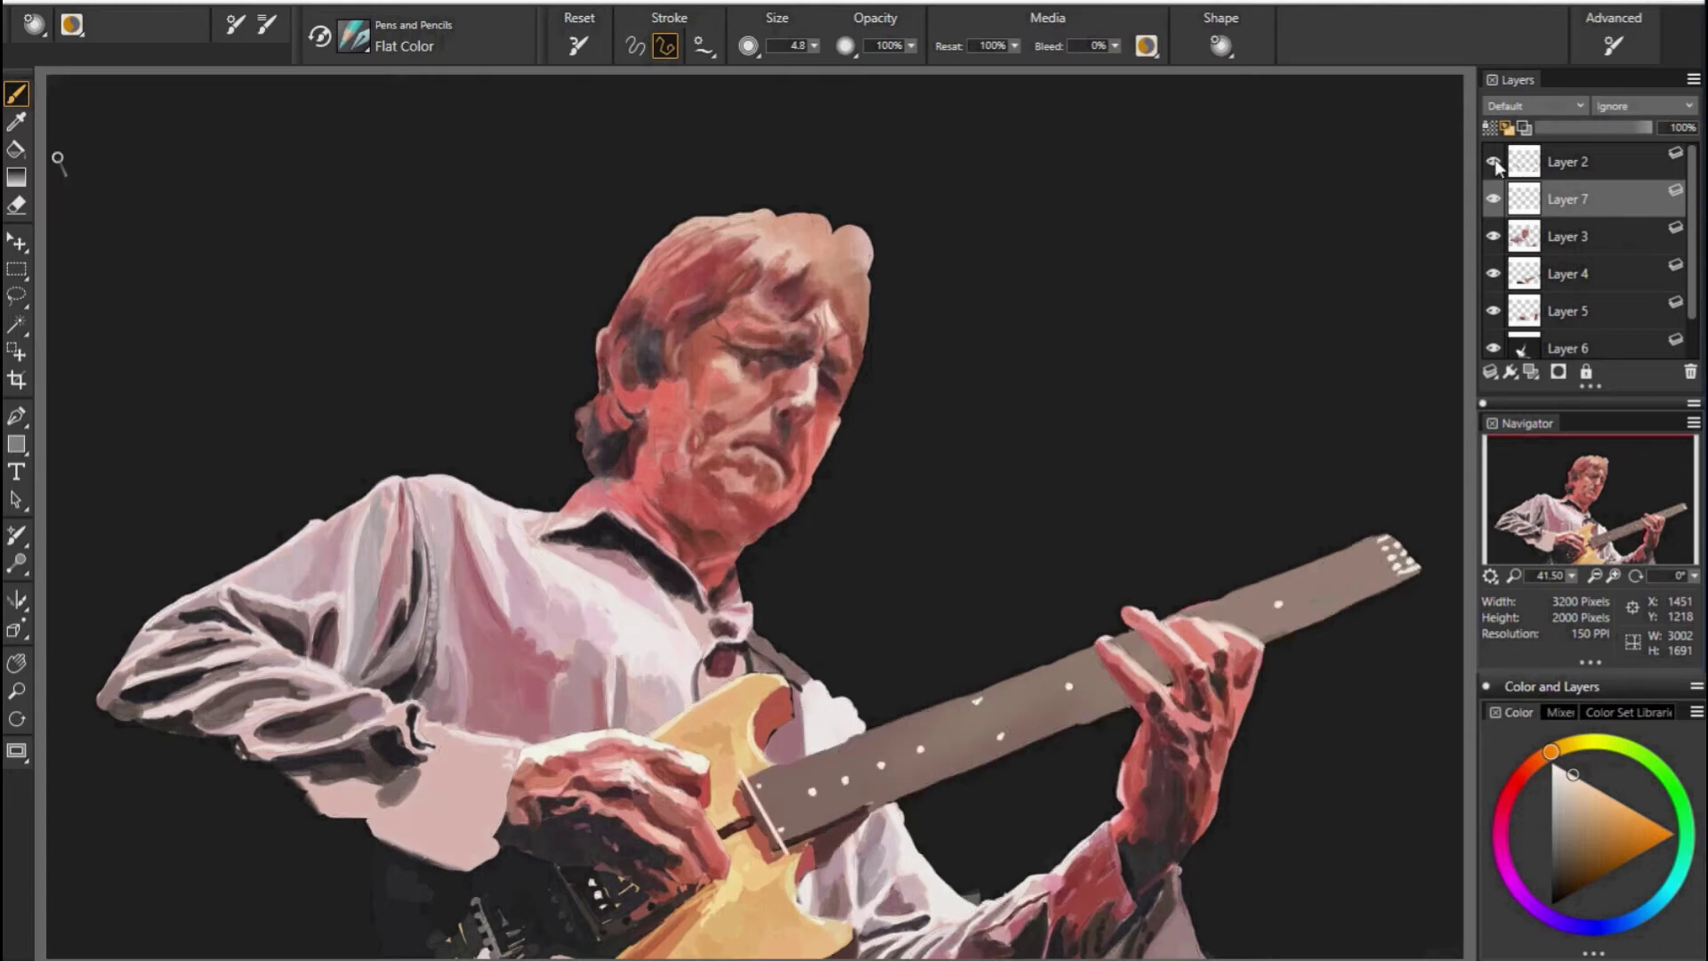
# Draw light cream string lines along the lower neck near the nut.
pyautogui.moveTo(754, 784); pyautogui.dragTo(779, 840)
pyautogui.scroll(5, 1334, 667)
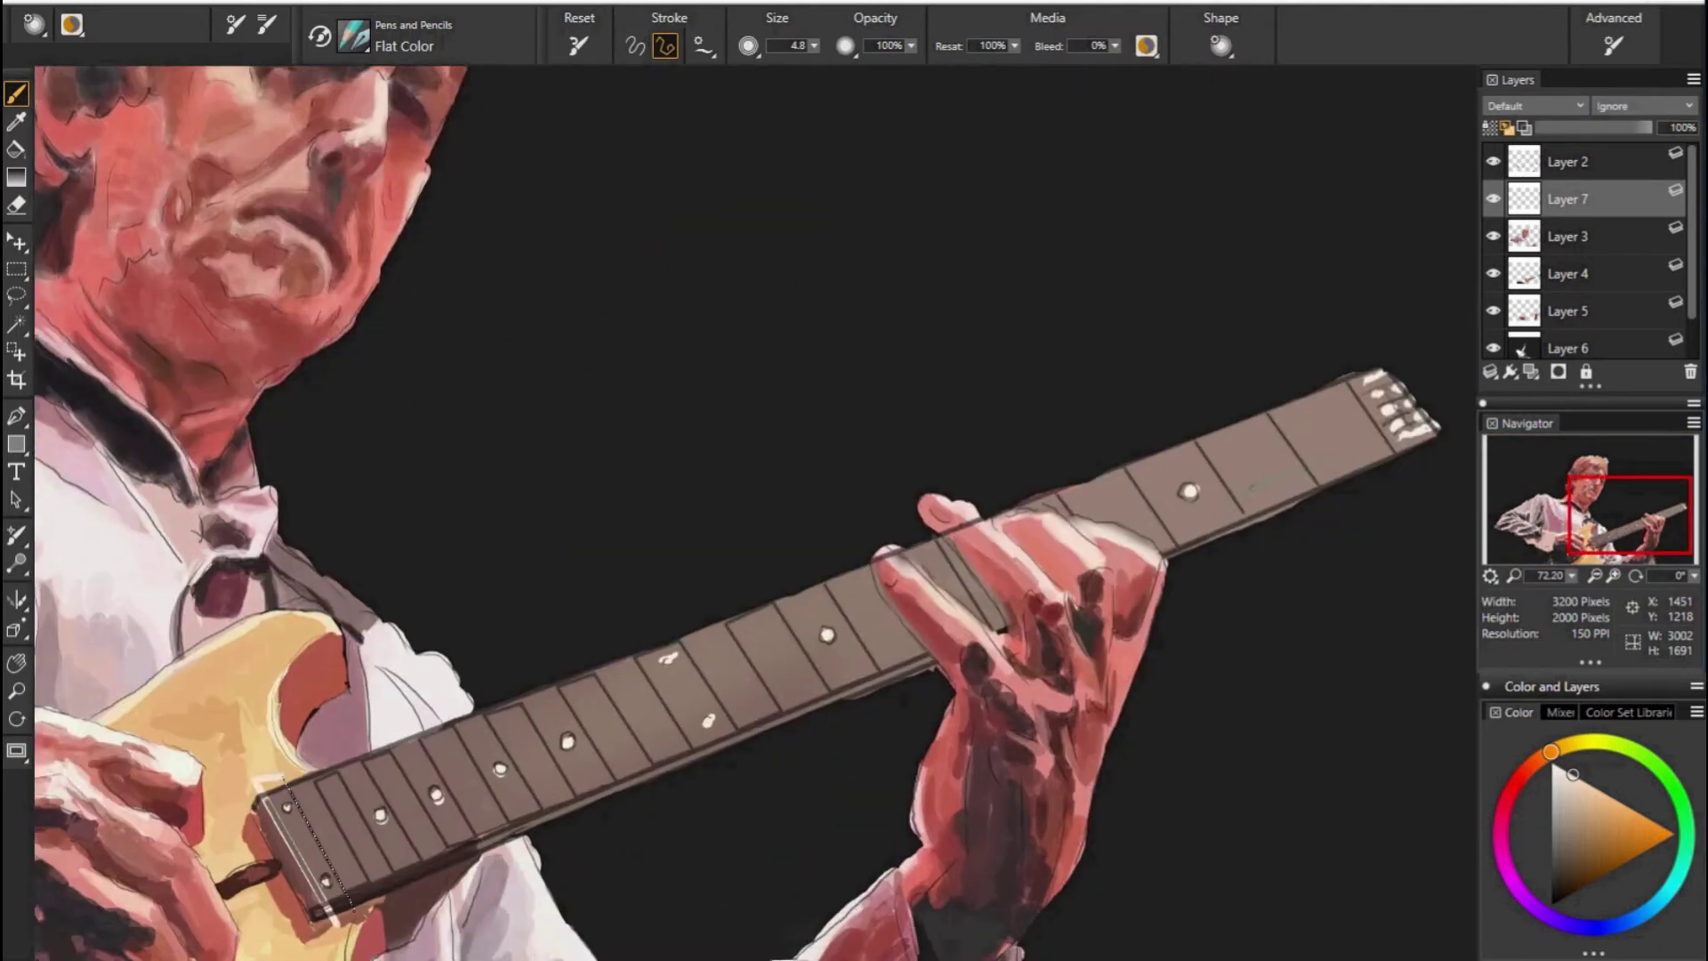
pyautogui.moveTo(267, 781); pyautogui.dragTo(365, 912)
pyautogui.click(378, 900)
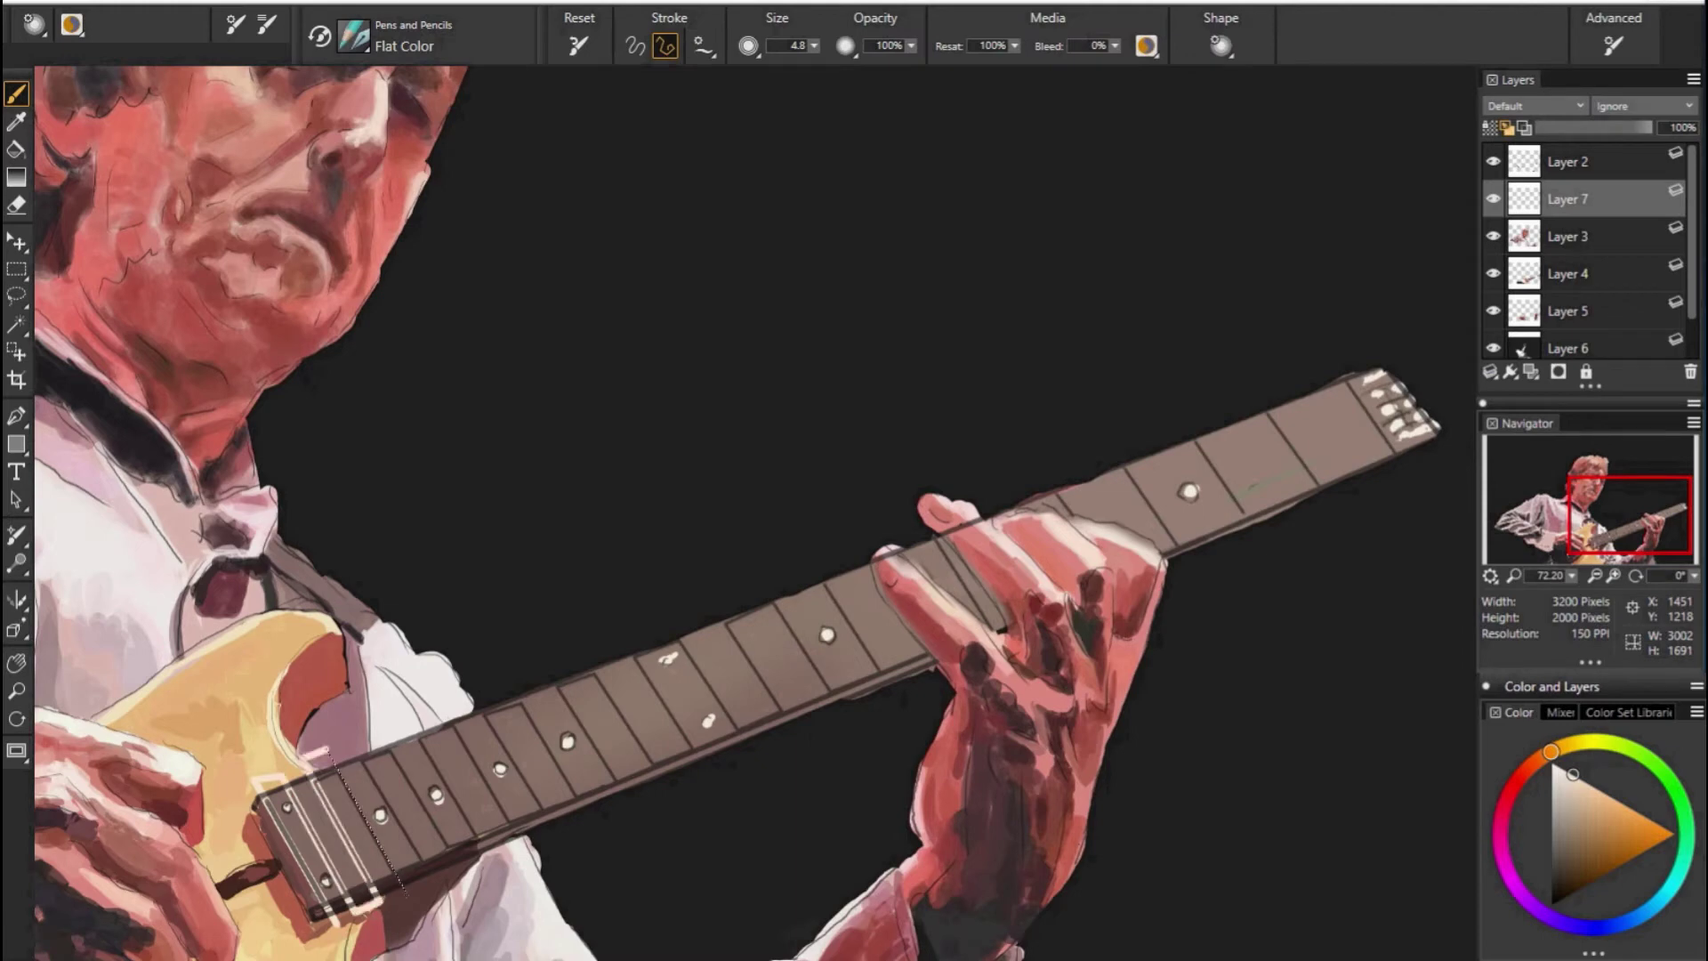
pyautogui.keyDown('shift'); pyautogui.click(405, 894); pyautogui.keyUp('shift')
pyautogui.moveTo(396, 817); pyautogui.dragTo(450, 901)
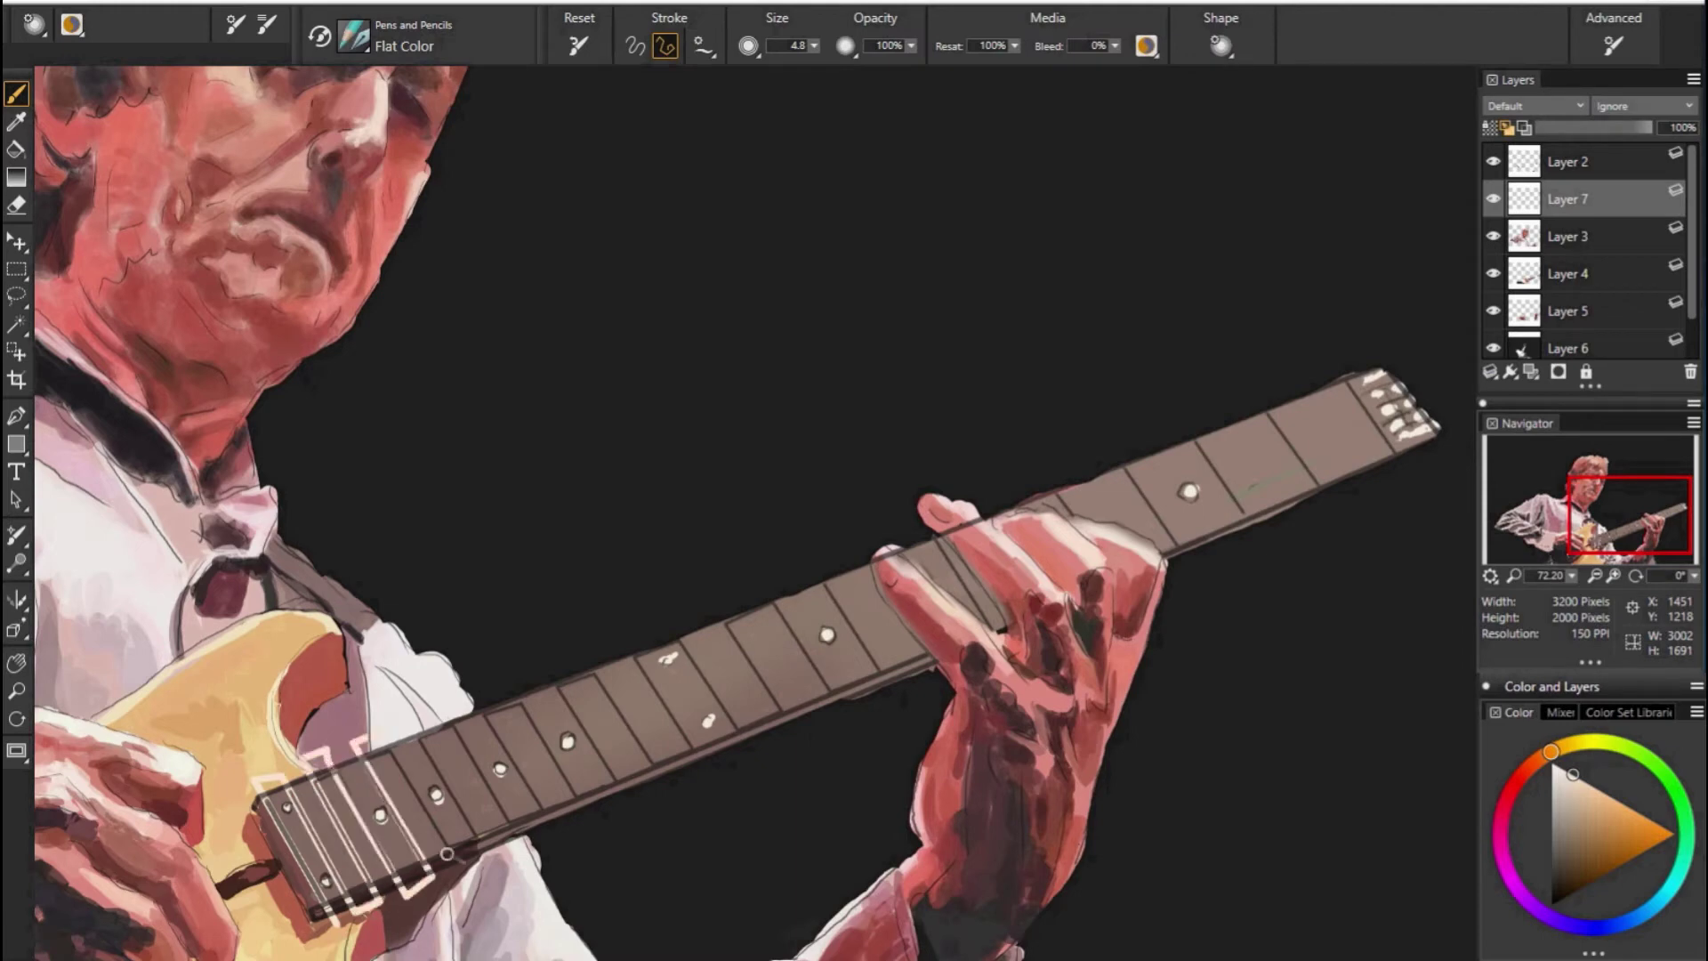
pyautogui.moveTo(356, 741); pyautogui.dragTo(436, 876)
pyautogui.moveTo(418, 739)
pyautogui.mouseDown()
pyautogui.moveTo(489, 852)
pyautogui.moveTo(578, 832)
pyautogui.mouseUp()
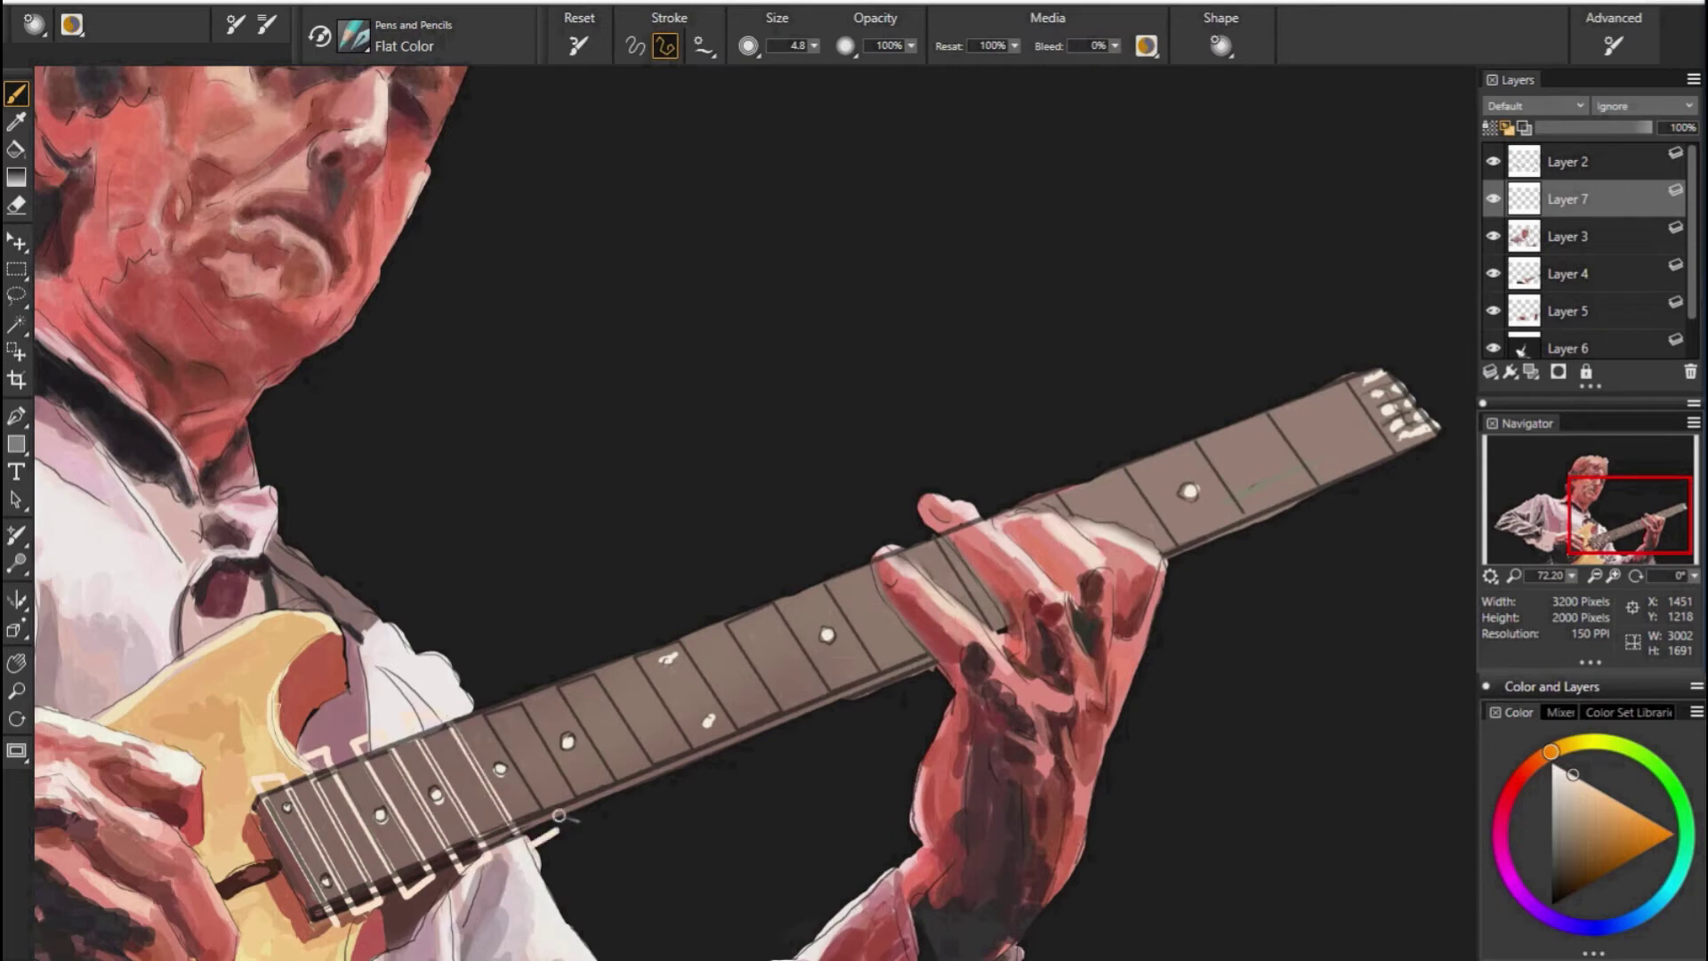
# Draw cream fret lines and box outlines up the neck to the headstock.
pyautogui.moveTo(471, 695)
pyautogui.mouseDown()
pyautogui.moveTo(559, 830)
pyautogui.moveTo(614, 825)
pyautogui.moveTo(627, 798)
pyautogui.mouseUp()
pyautogui.moveTo(547, 676)
pyautogui.mouseDown()
pyautogui.moveTo(627, 801)
pyautogui.moveTo(712, 783)
pyautogui.mouseUp()
pyautogui.moveTo(623, 636); pyautogui.dragTo(711, 779)
pyautogui.moveTo(676, 622); pyautogui.dragTo(800, 747)
pyautogui.moveTo(711, 597)
pyautogui.mouseDown()
pyautogui.moveTo(756, 760)
pyautogui.moveTo(801, 743)
pyautogui.mouseUp()
pyautogui.moveTo(853, 636); pyautogui.dragTo(907, 702)
pyautogui.moveTo(801, 551)
pyautogui.mouseDown()
pyautogui.moveTo(916, 500)
pyautogui.moveTo(1003, 645)
pyautogui.moveTo(1130, 607)
pyautogui.mouseUp()
pyautogui.moveTo(1042, 471); pyautogui.dragTo(1123, 580)
pyautogui.moveTo(1041, 468)
pyautogui.mouseDown()
pyautogui.moveTo(1117, 454)
pyautogui.moveTo(1192, 561)
pyautogui.moveTo(1262, 534)
pyautogui.mouseUp()
pyautogui.moveTo(1261, 533)
pyautogui.mouseDown()
pyautogui.moveTo(1257, 392)
pyautogui.moveTo(1183, 418)
pyautogui.mouseUp()
pyautogui.moveTo(1265, 395)
pyautogui.mouseDown()
pyautogui.moveTo(1330, 505)
pyautogui.moveTo(1407, 467)
pyautogui.mouseUp()
pyautogui.moveTo(1407, 468); pyautogui.dragTo(1338, 358)
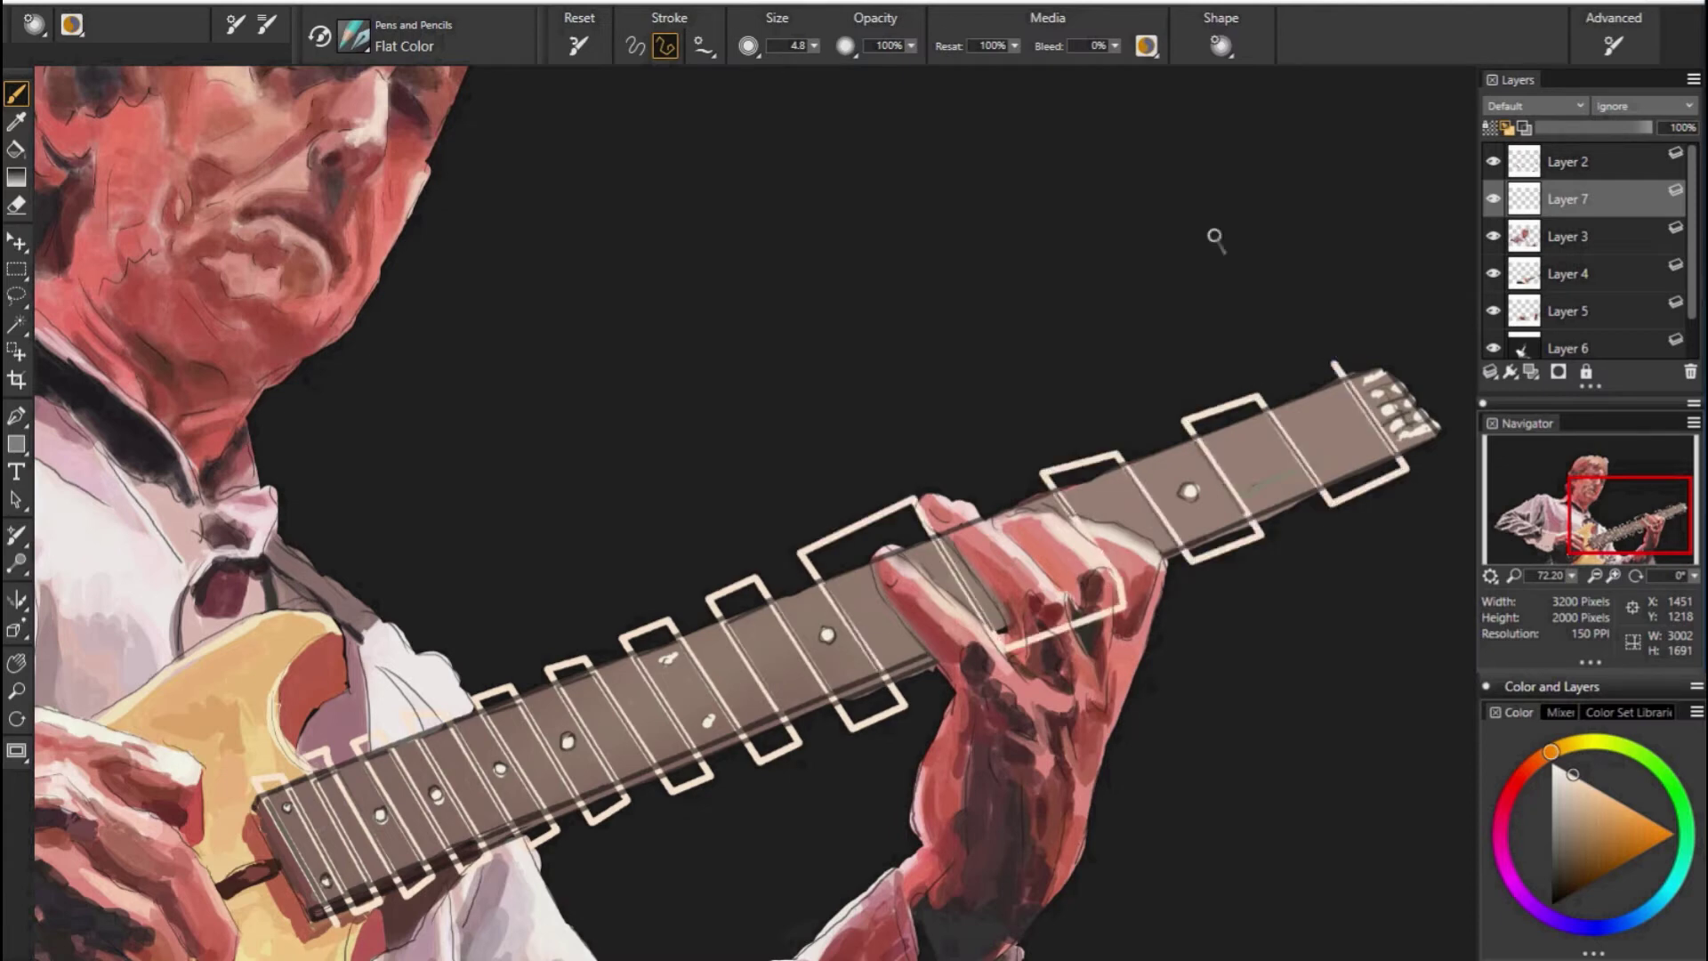
# Erase the box outlines above and below the neck with the Real Hard Eraser, keeping the fret lines.
pyautogui.press('n')
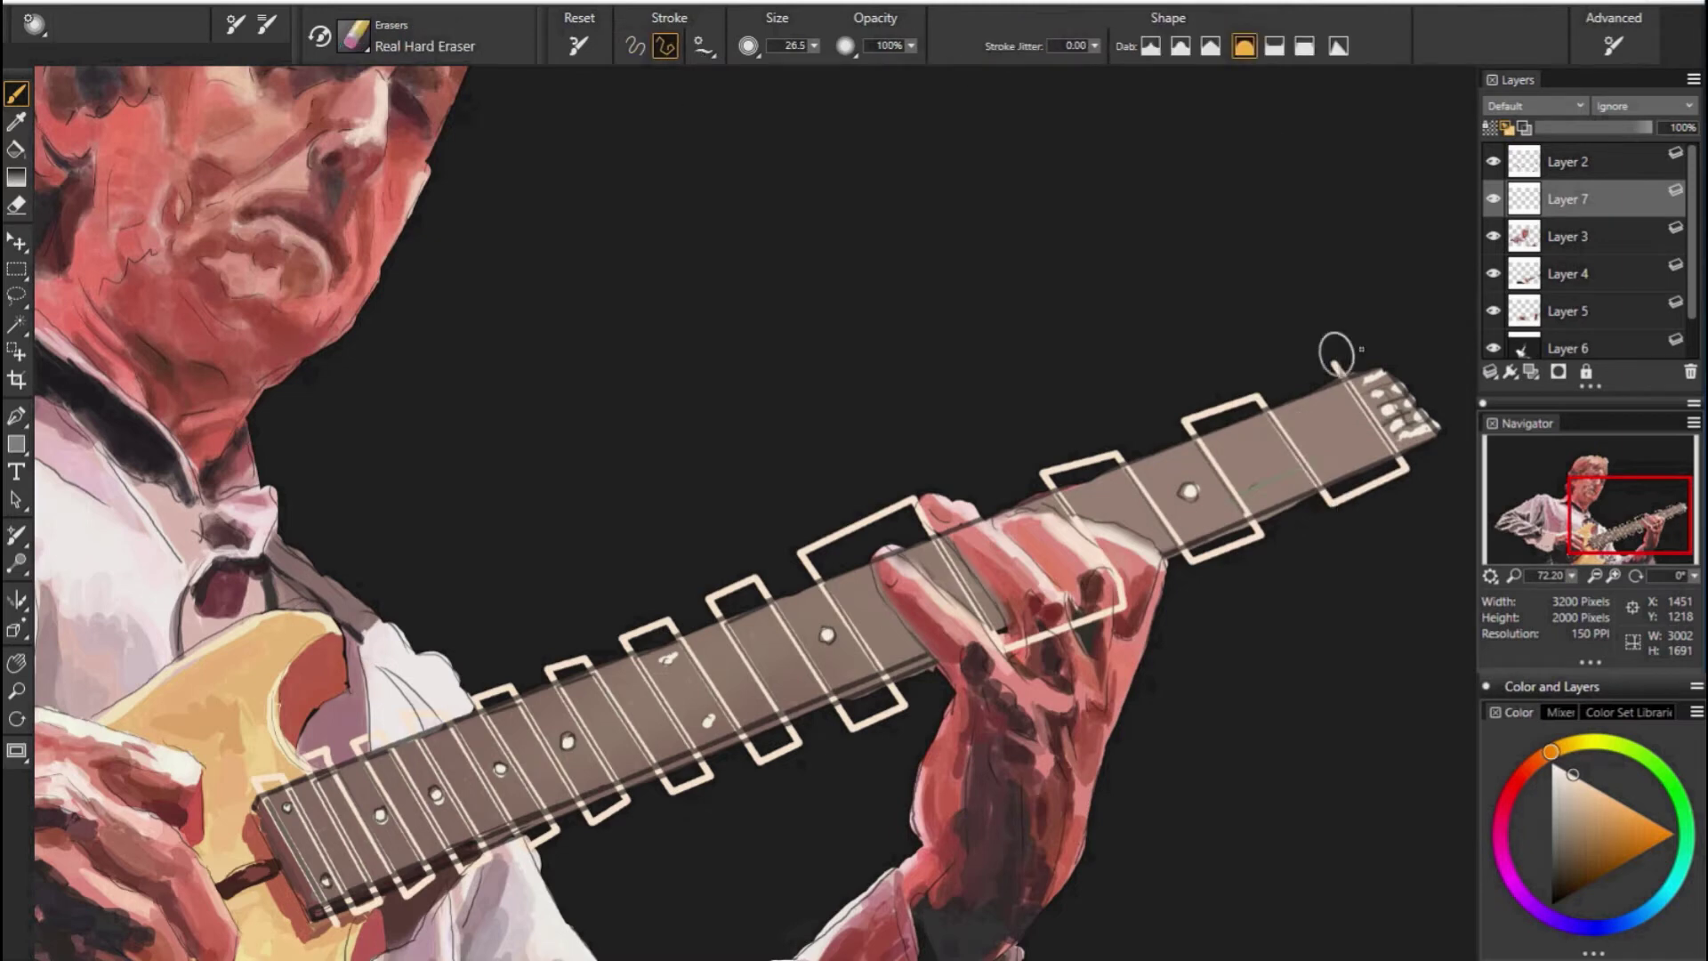
pyautogui.moveTo(266, 765); pyautogui.dragTo(1334, 369)
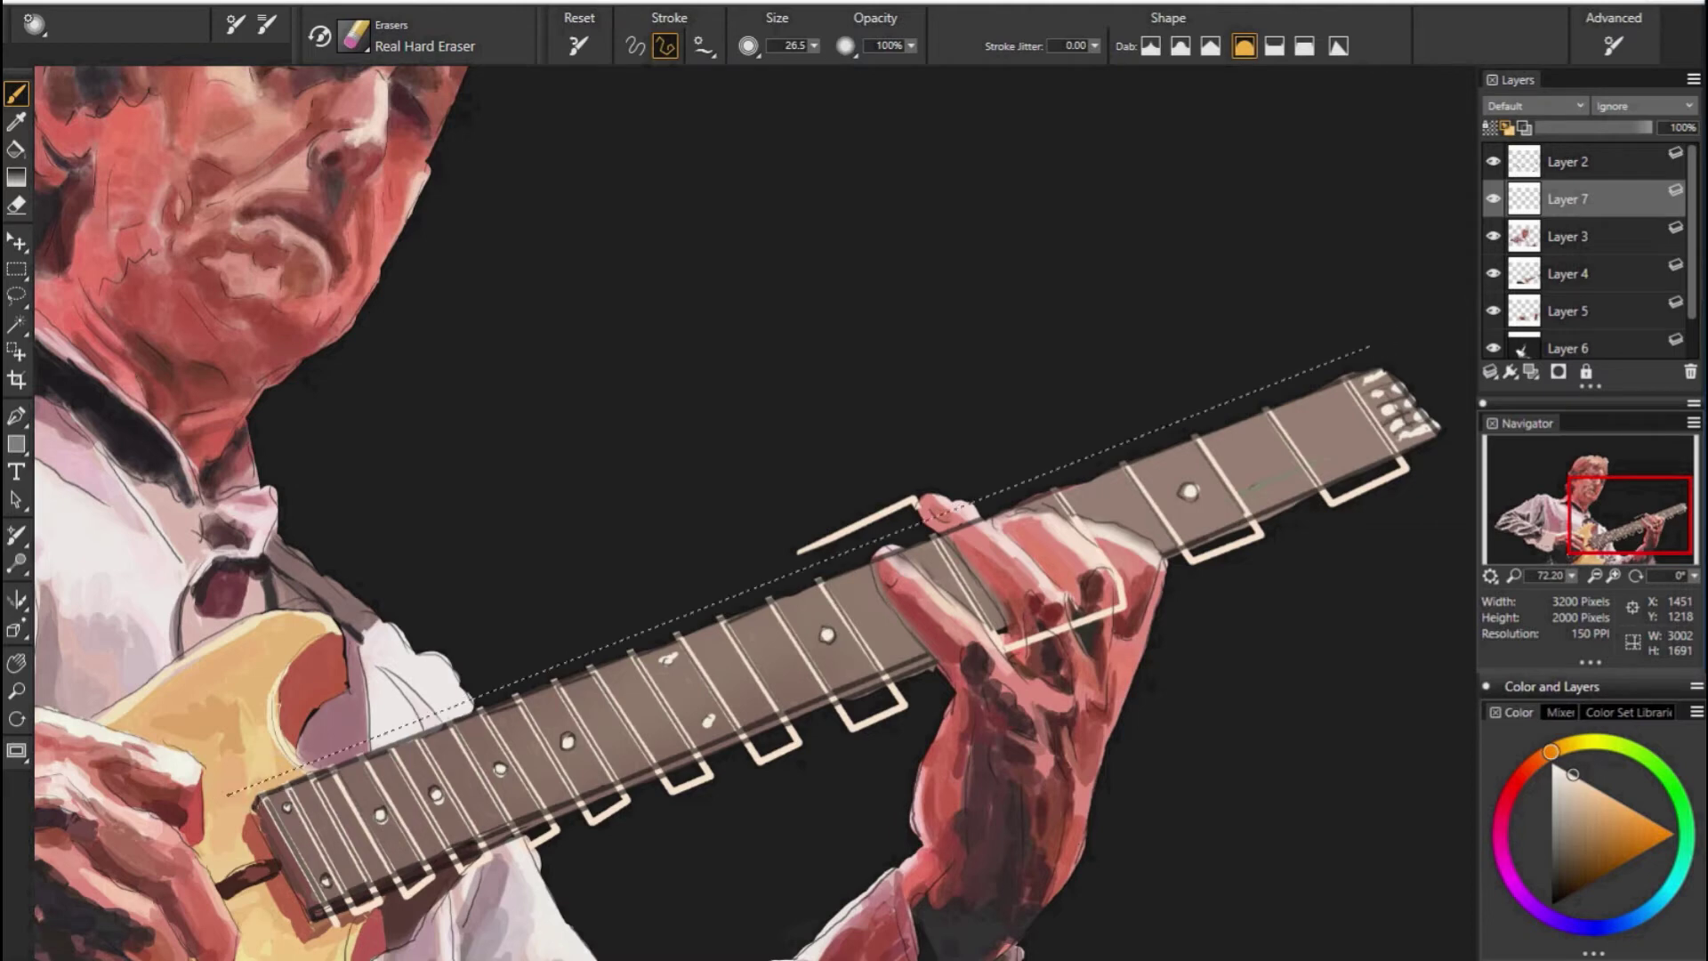
pyautogui.moveTo(1423, 458); pyautogui.dragTo(534, 849)
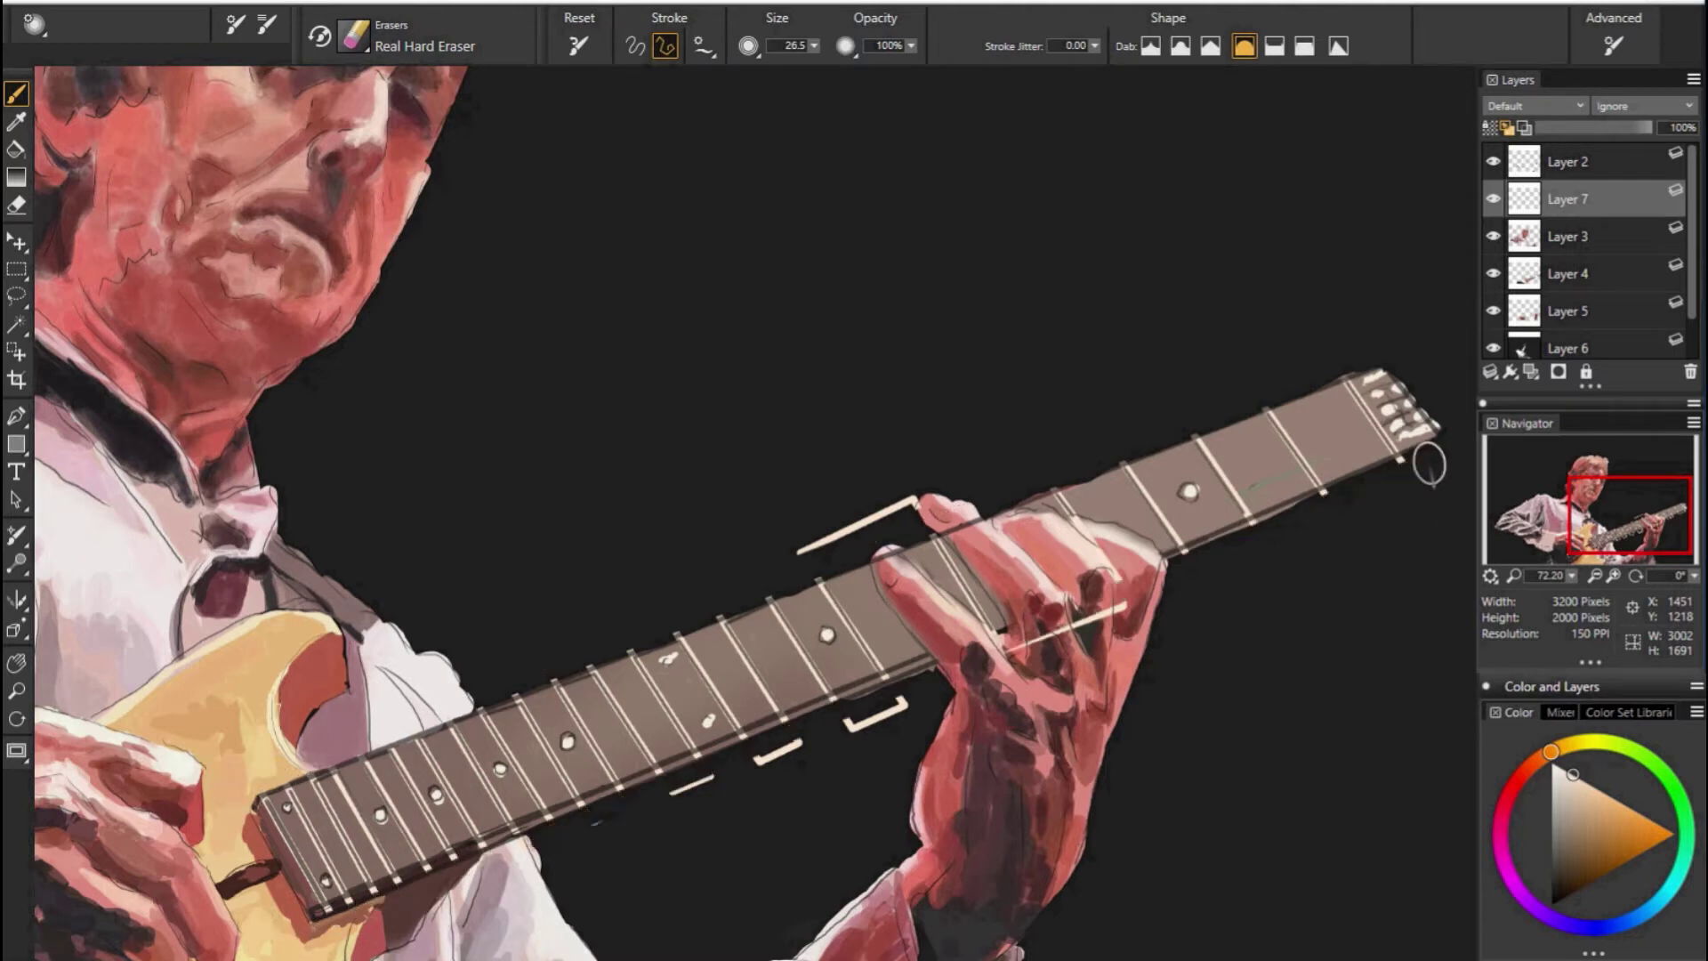
pyautogui.click(534, 861)
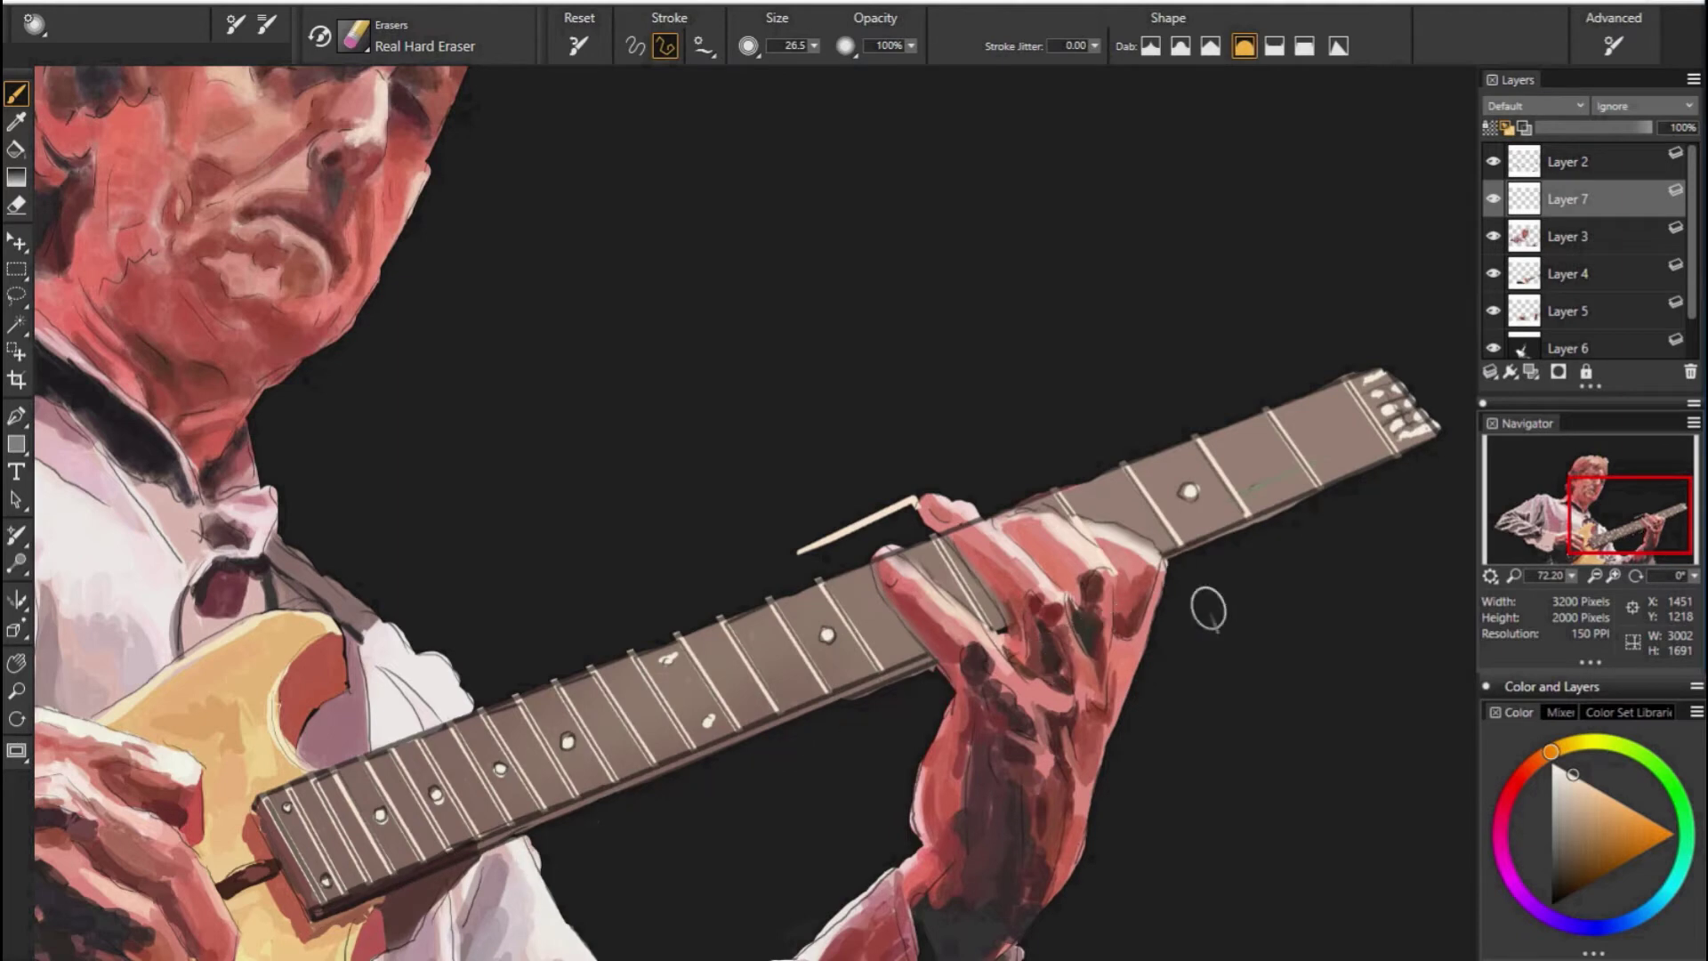
pyautogui.scroll(-3, 1365, 698)
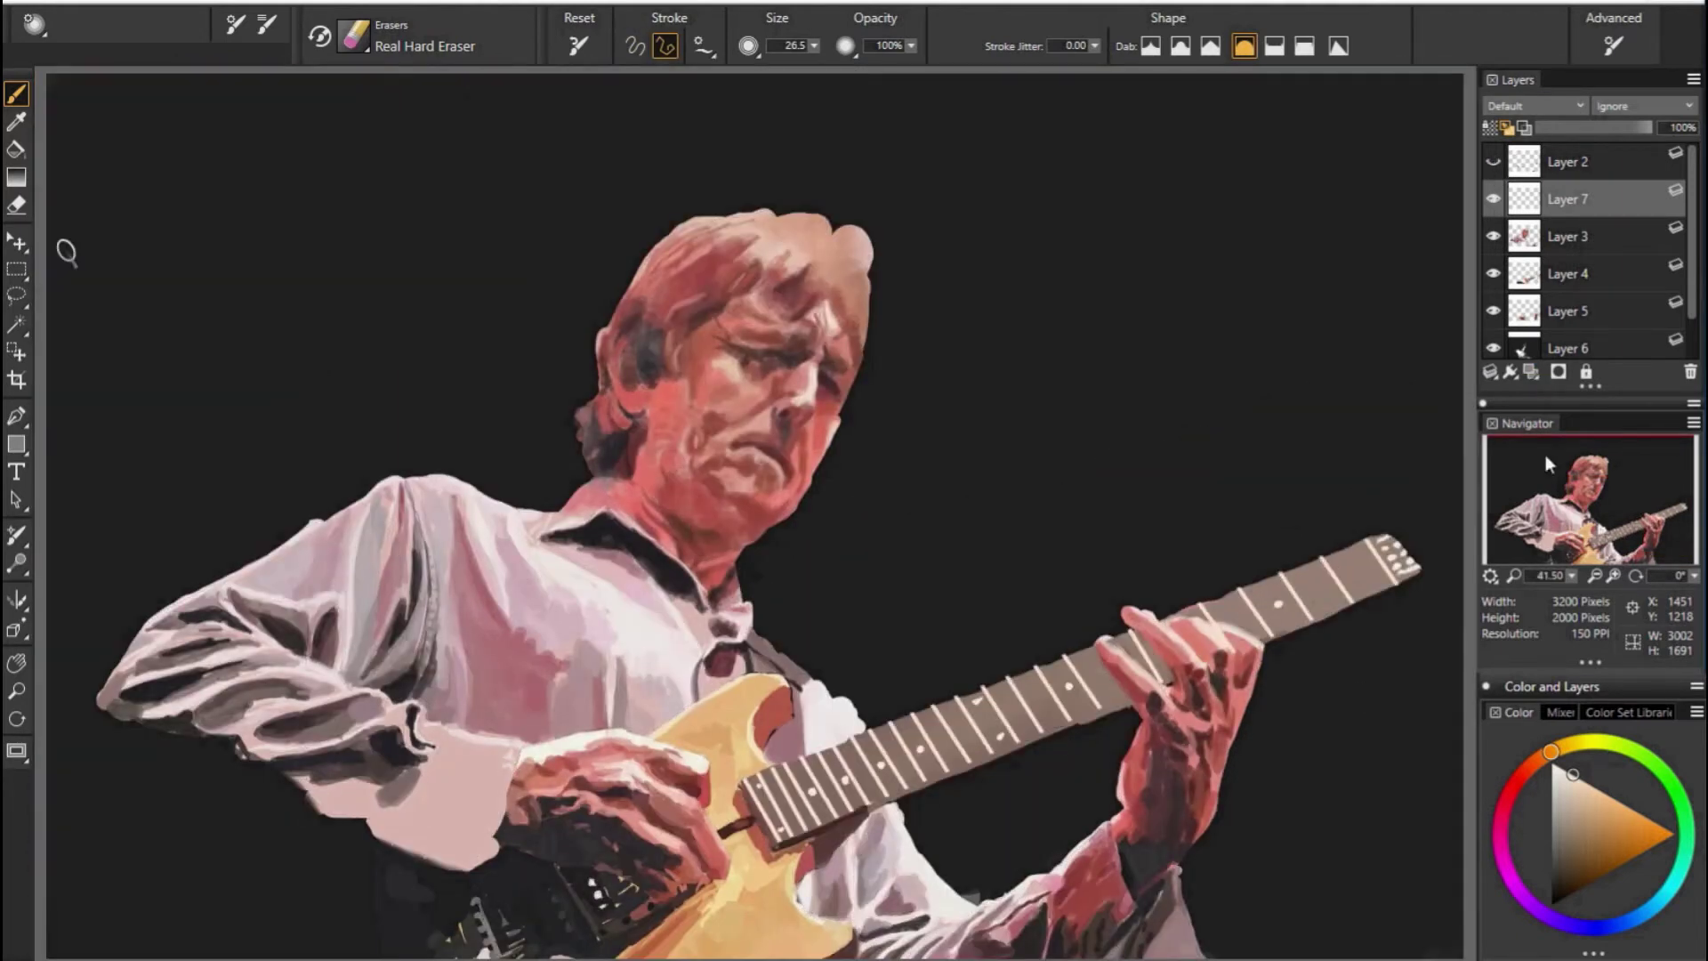
pyautogui.scroll(2, 1358, 837)
pyautogui.scroll(2, 1359, 838)
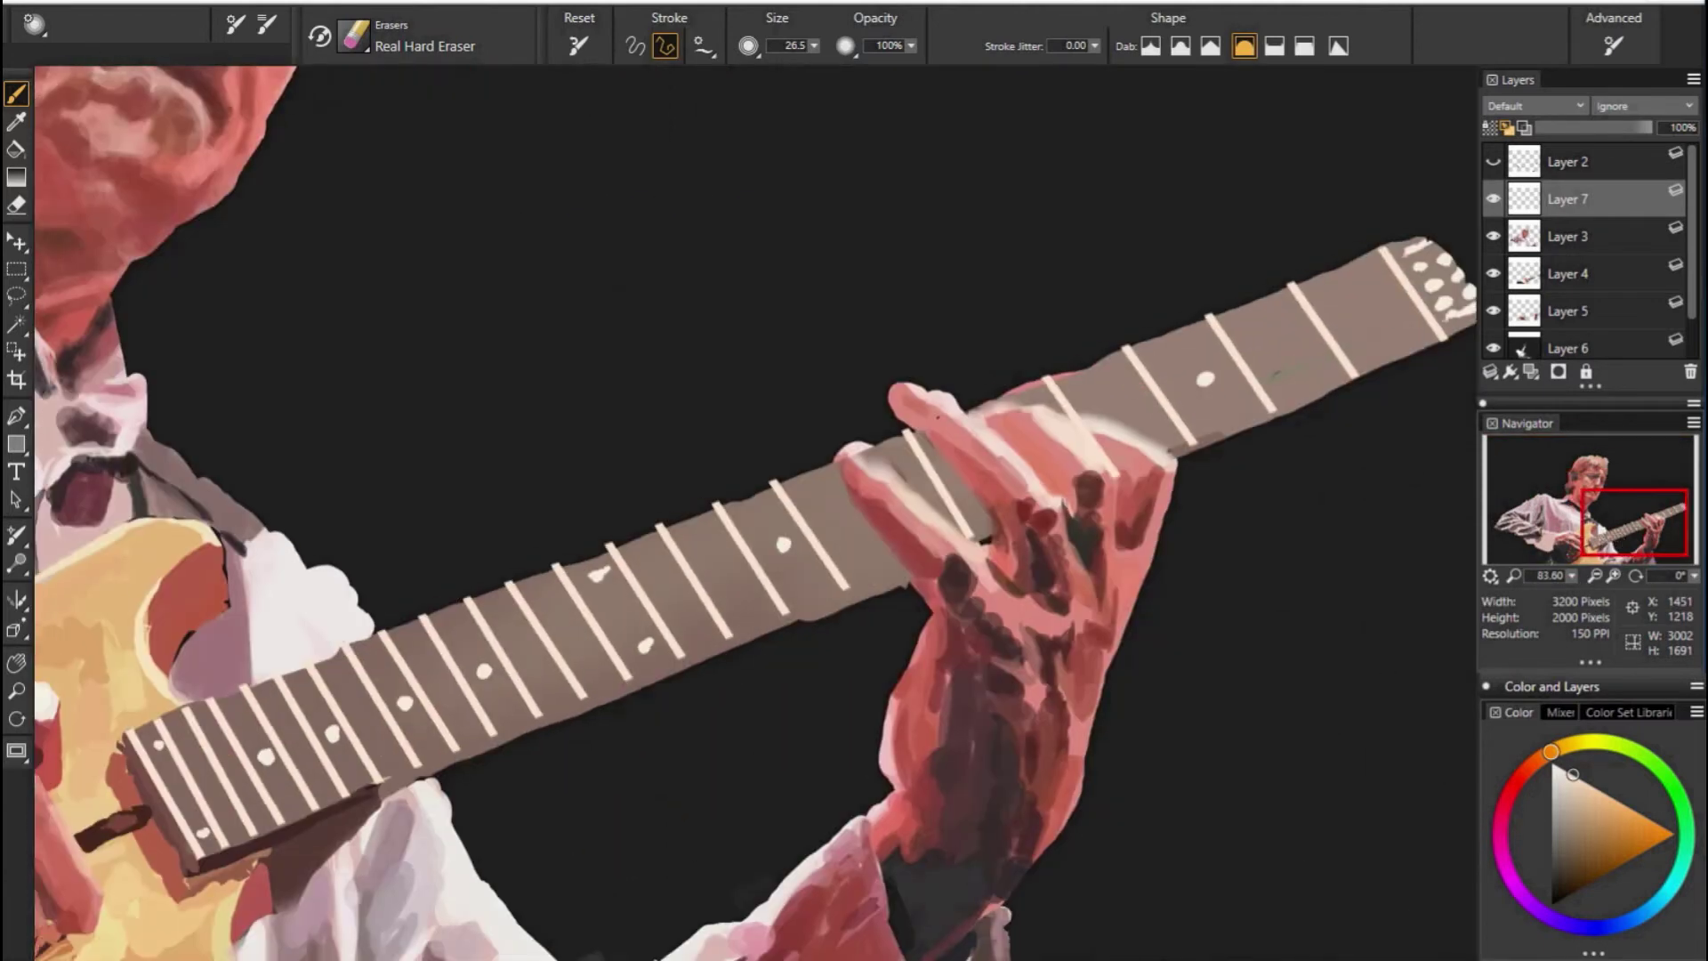
# Add a new layer above Layer 3 and set the Flat Color pen to a dark colour.
pyautogui.keyDown('alt'); pyautogui.click(1404, 702); pyautogui.keyUp('alt')
pyautogui.hotkey('ctrl', 'shift', 'n')
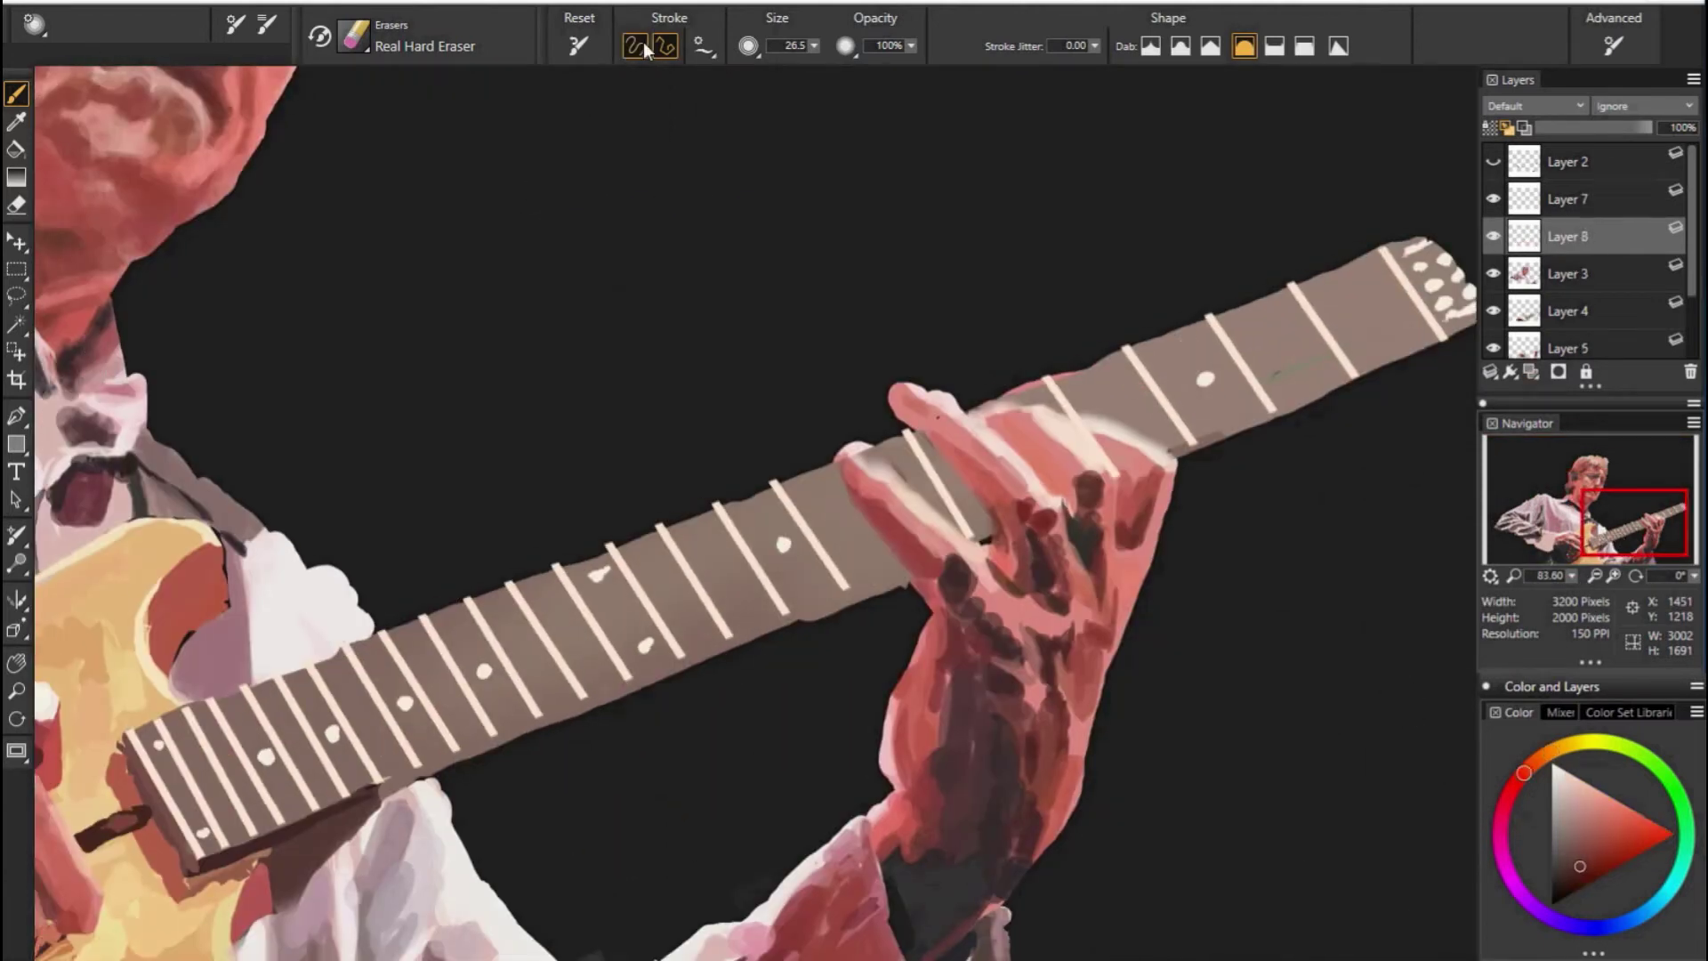
pyautogui.press('b')
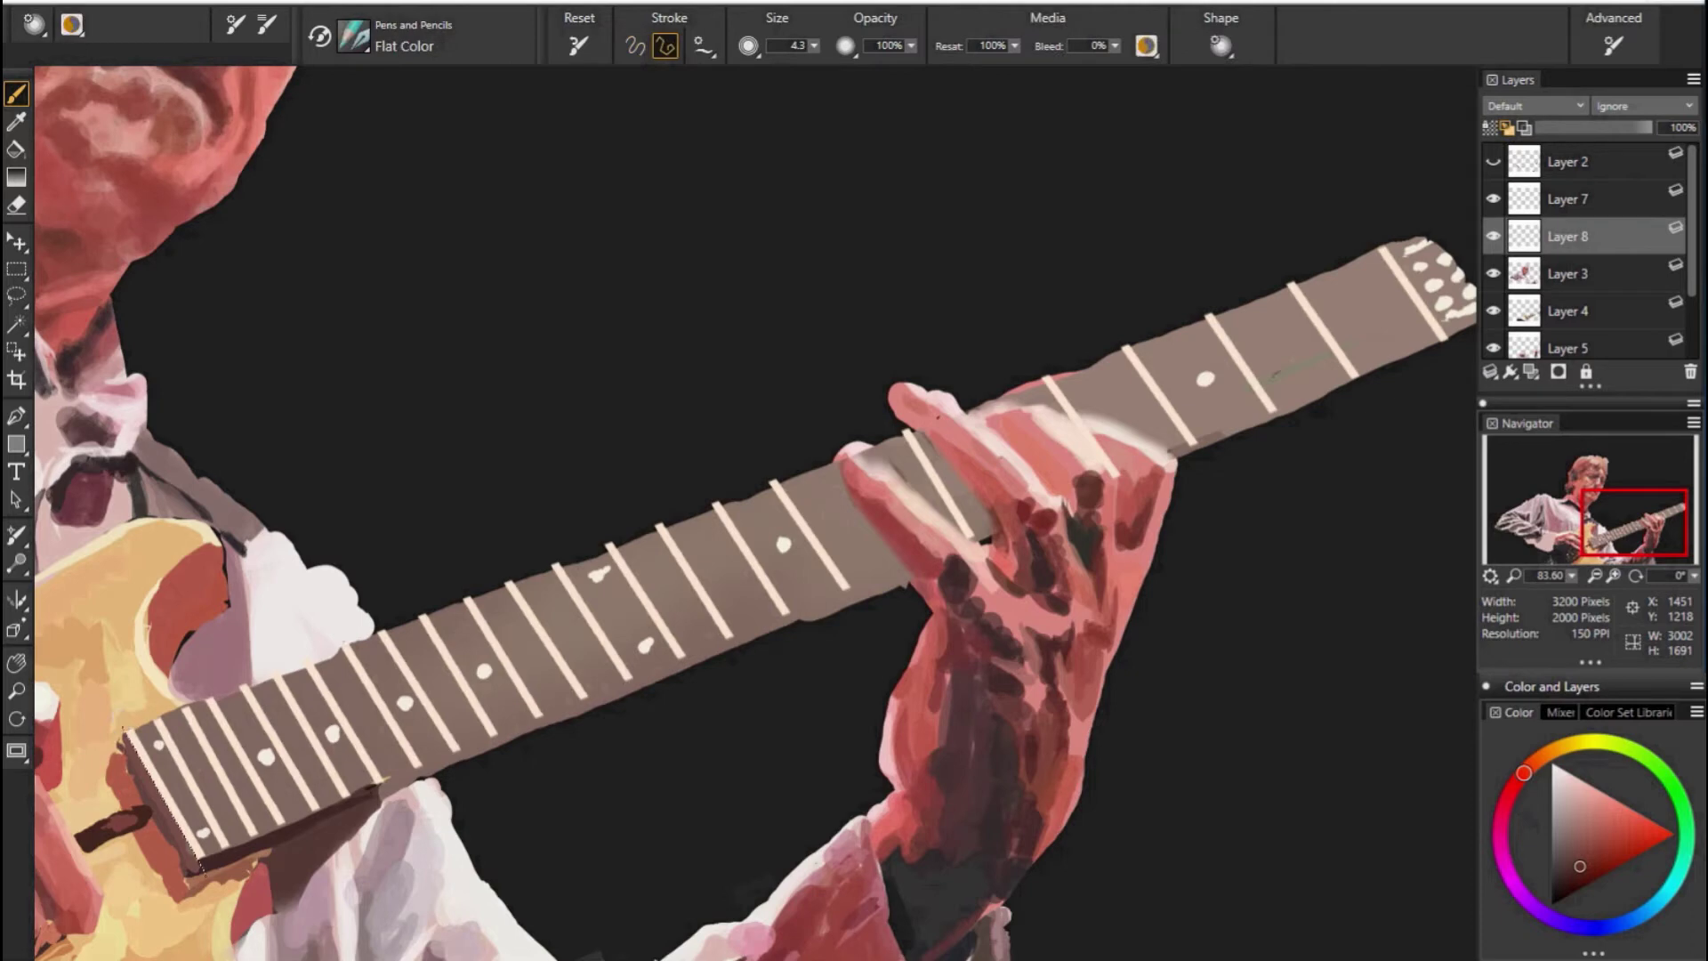
pyautogui.moveTo(123, 728); pyautogui.dragTo(201, 870)
pyautogui.click(1561, 866)
# Outline the nut end and first frets of the fretboard with dark straight lines.
pyautogui.moveTo(114, 721)
pyautogui.mouseDown()
pyautogui.moveTo(169, 712)
pyautogui.moveTo(240, 876)
pyautogui.mouseUp()
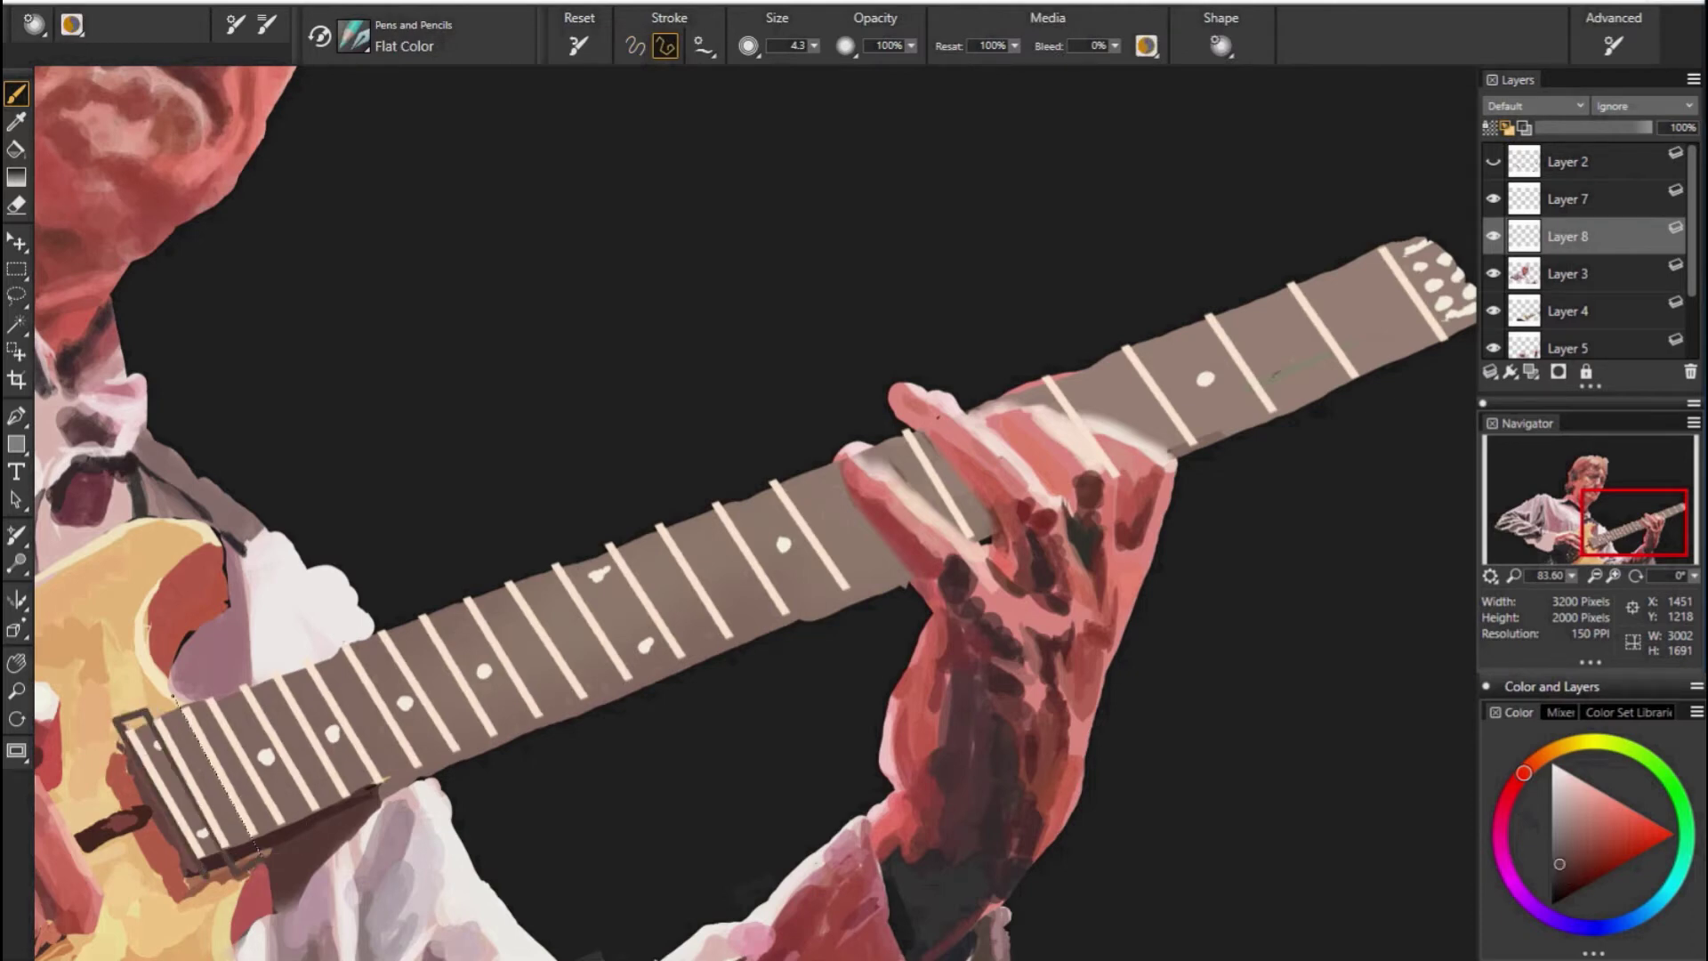
pyautogui.moveTo(173, 693)
pyautogui.mouseDown()
pyautogui.moveTo(262, 856)
pyautogui.moveTo(249, 841)
pyautogui.mouseUp()
pyautogui.moveTo(189, 683); pyautogui.dragTo(283, 840)
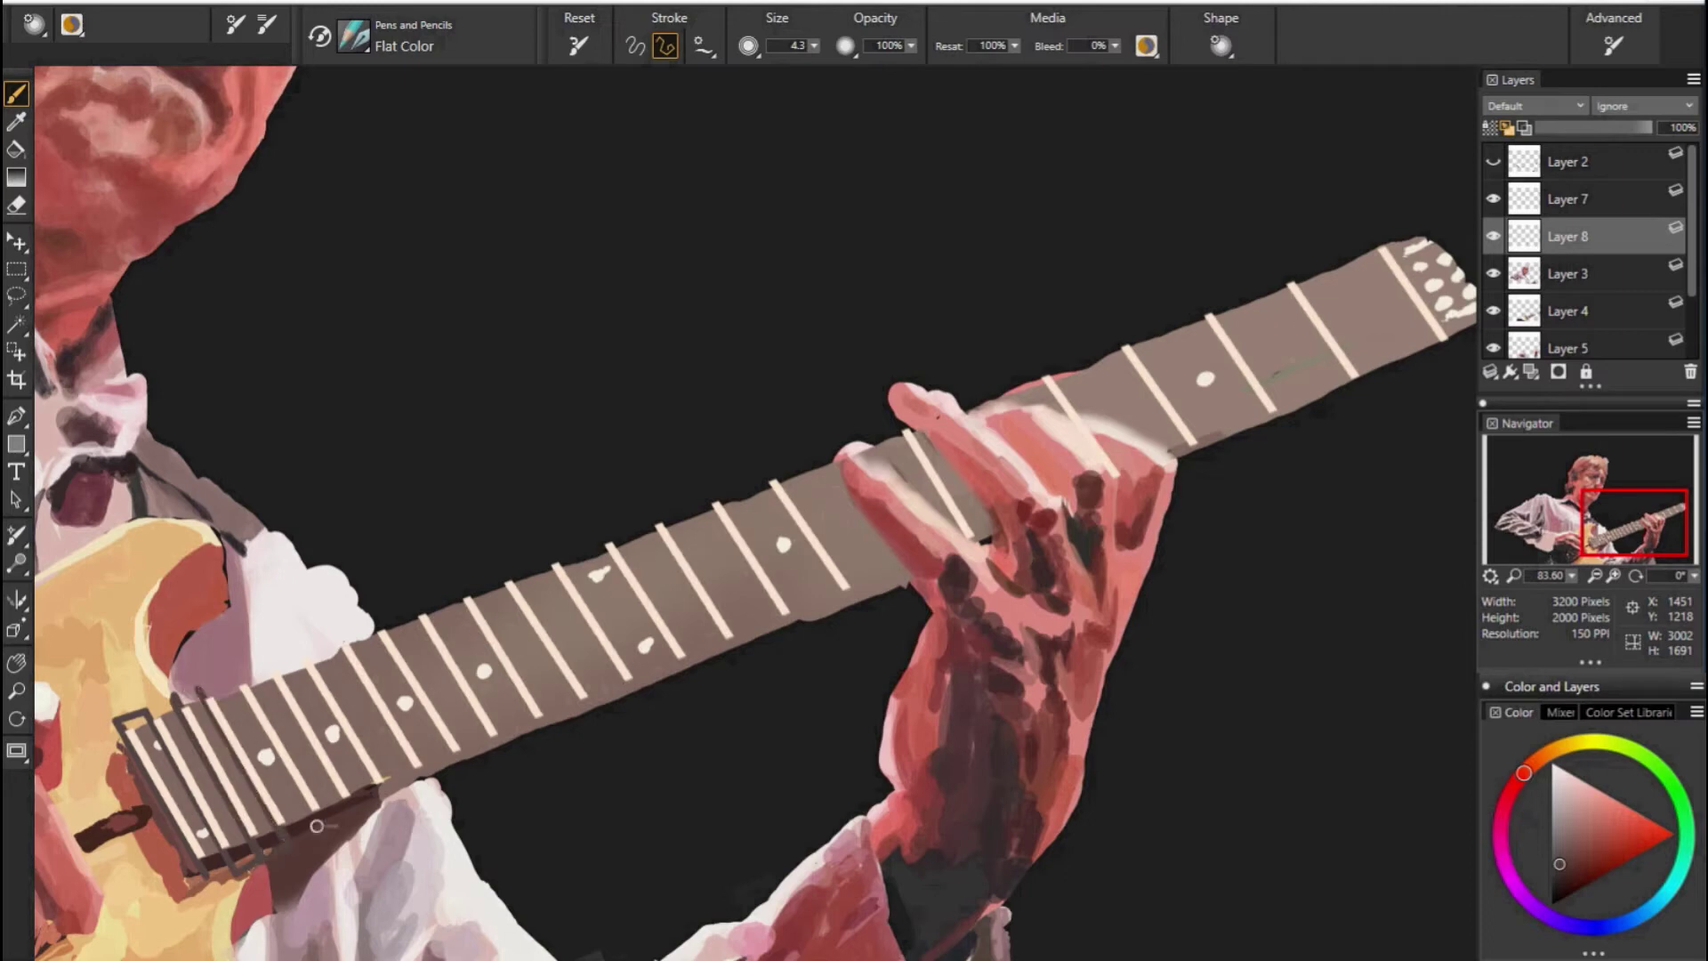
pyautogui.click(315, 821)
pyautogui.moveTo(267, 673); pyautogui.dragTo(341, 800)
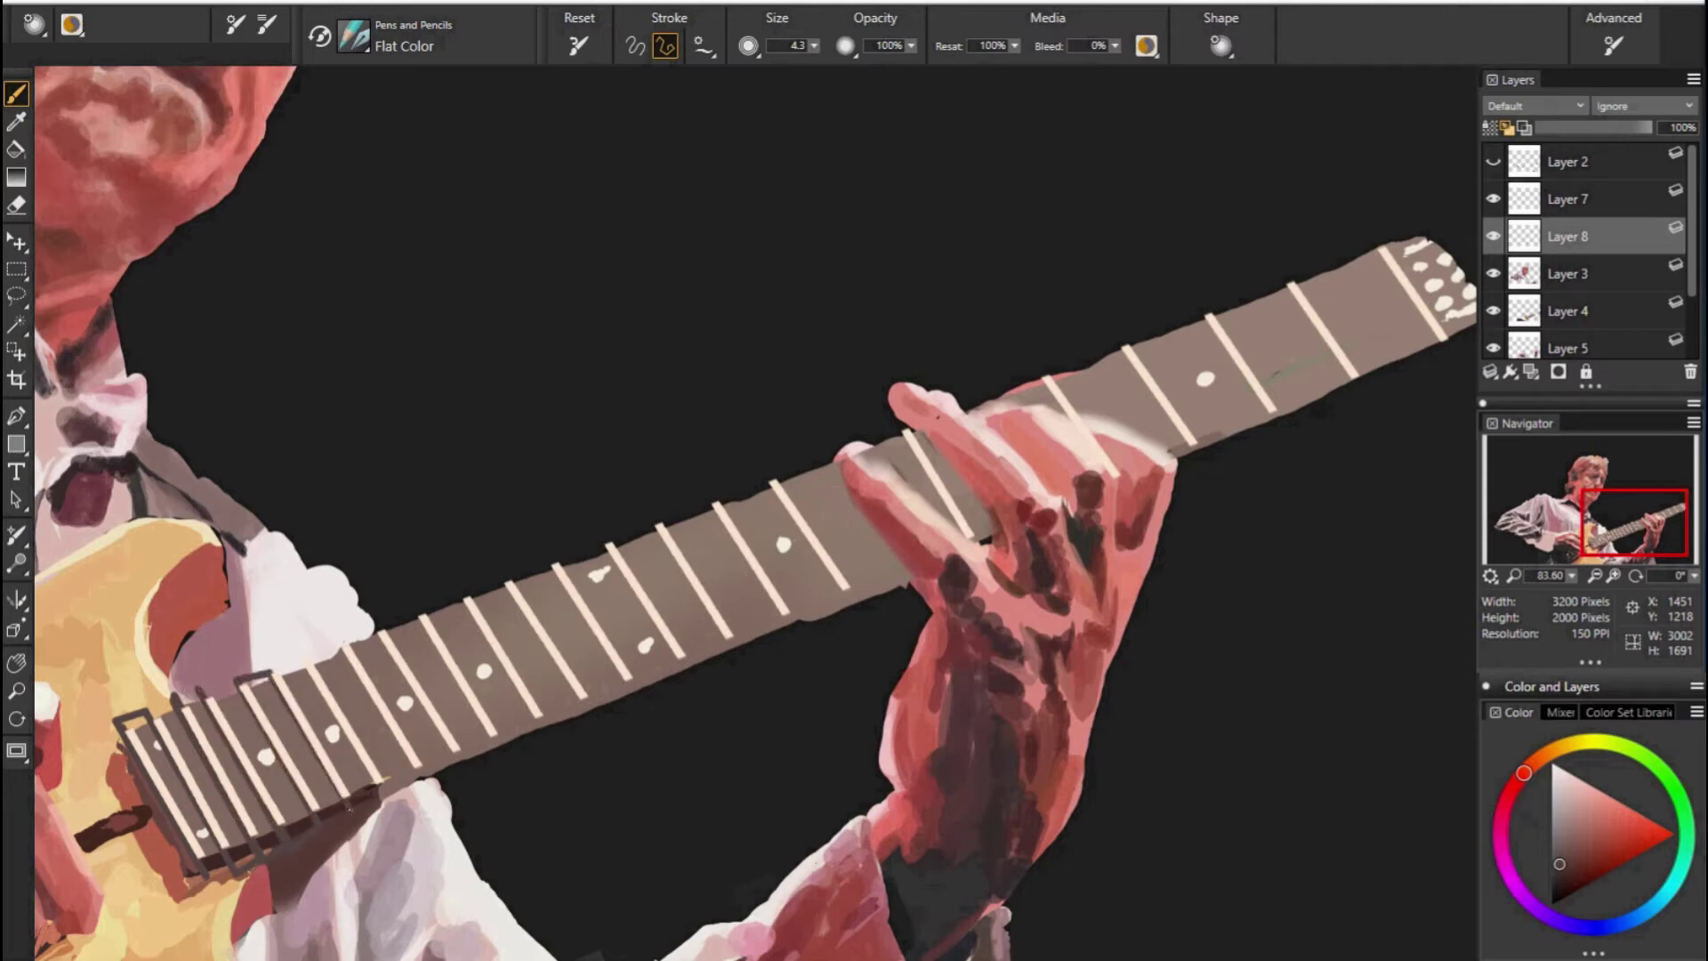
pyautogui.click(264, 663)
pyautogui.click(336, 639)
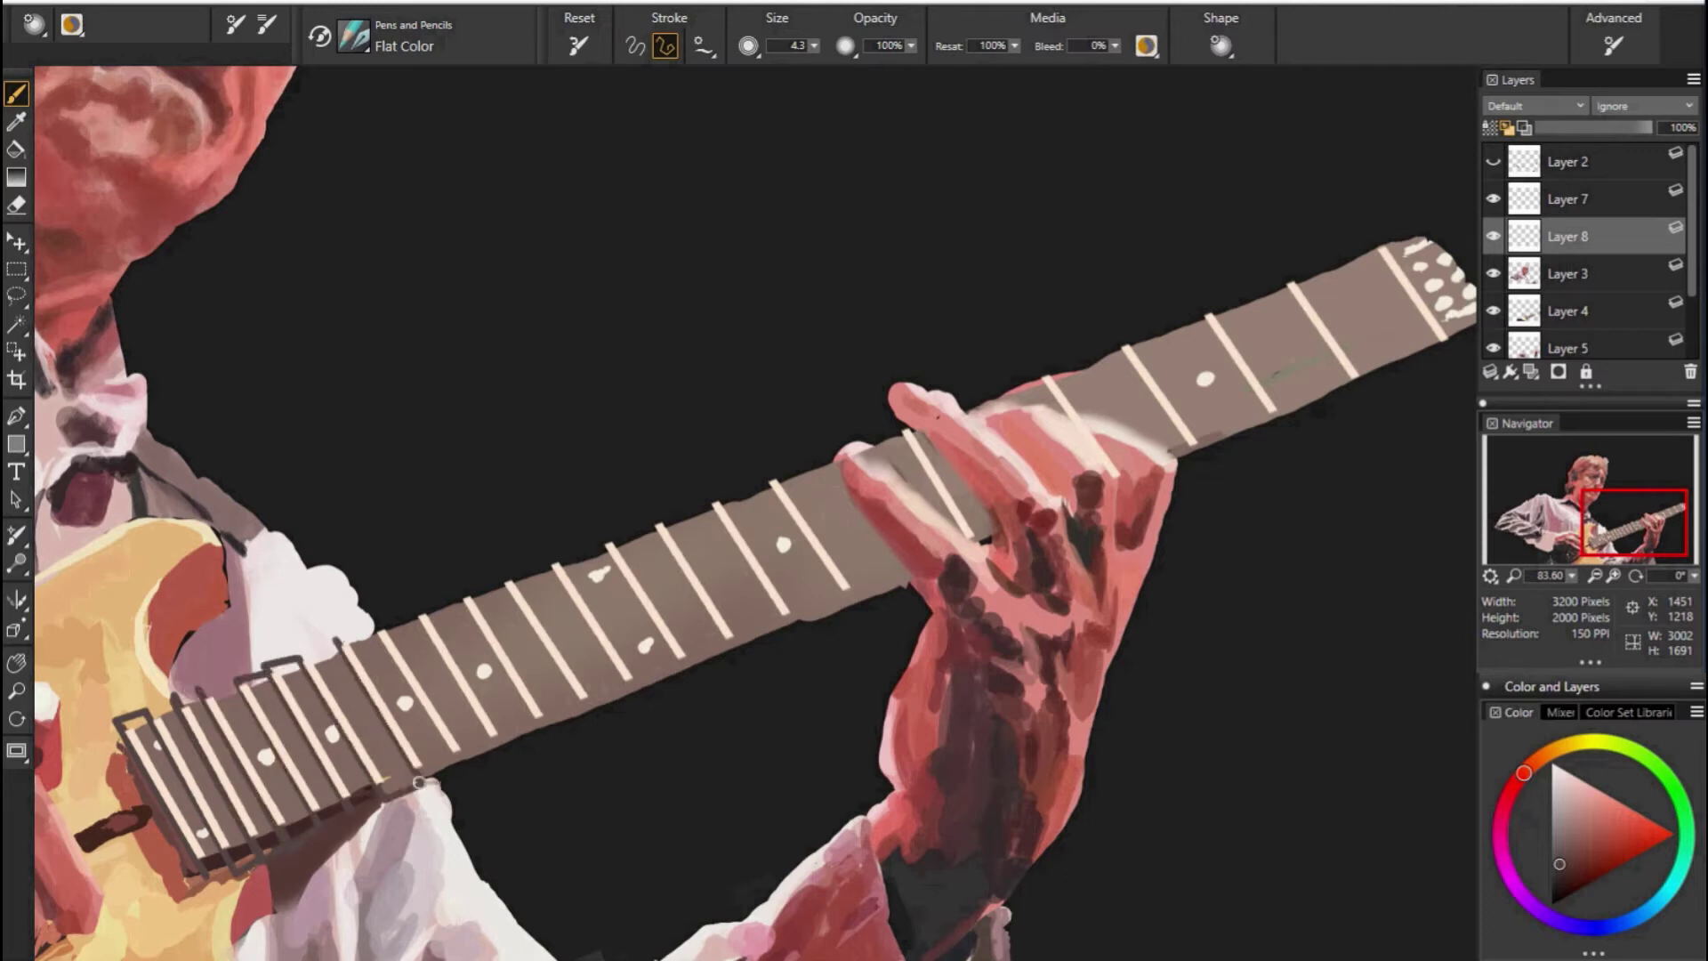
pyautogui.click(426, 786)
pyautogui.click(501, 750)
pyautogui.click(418, 606)
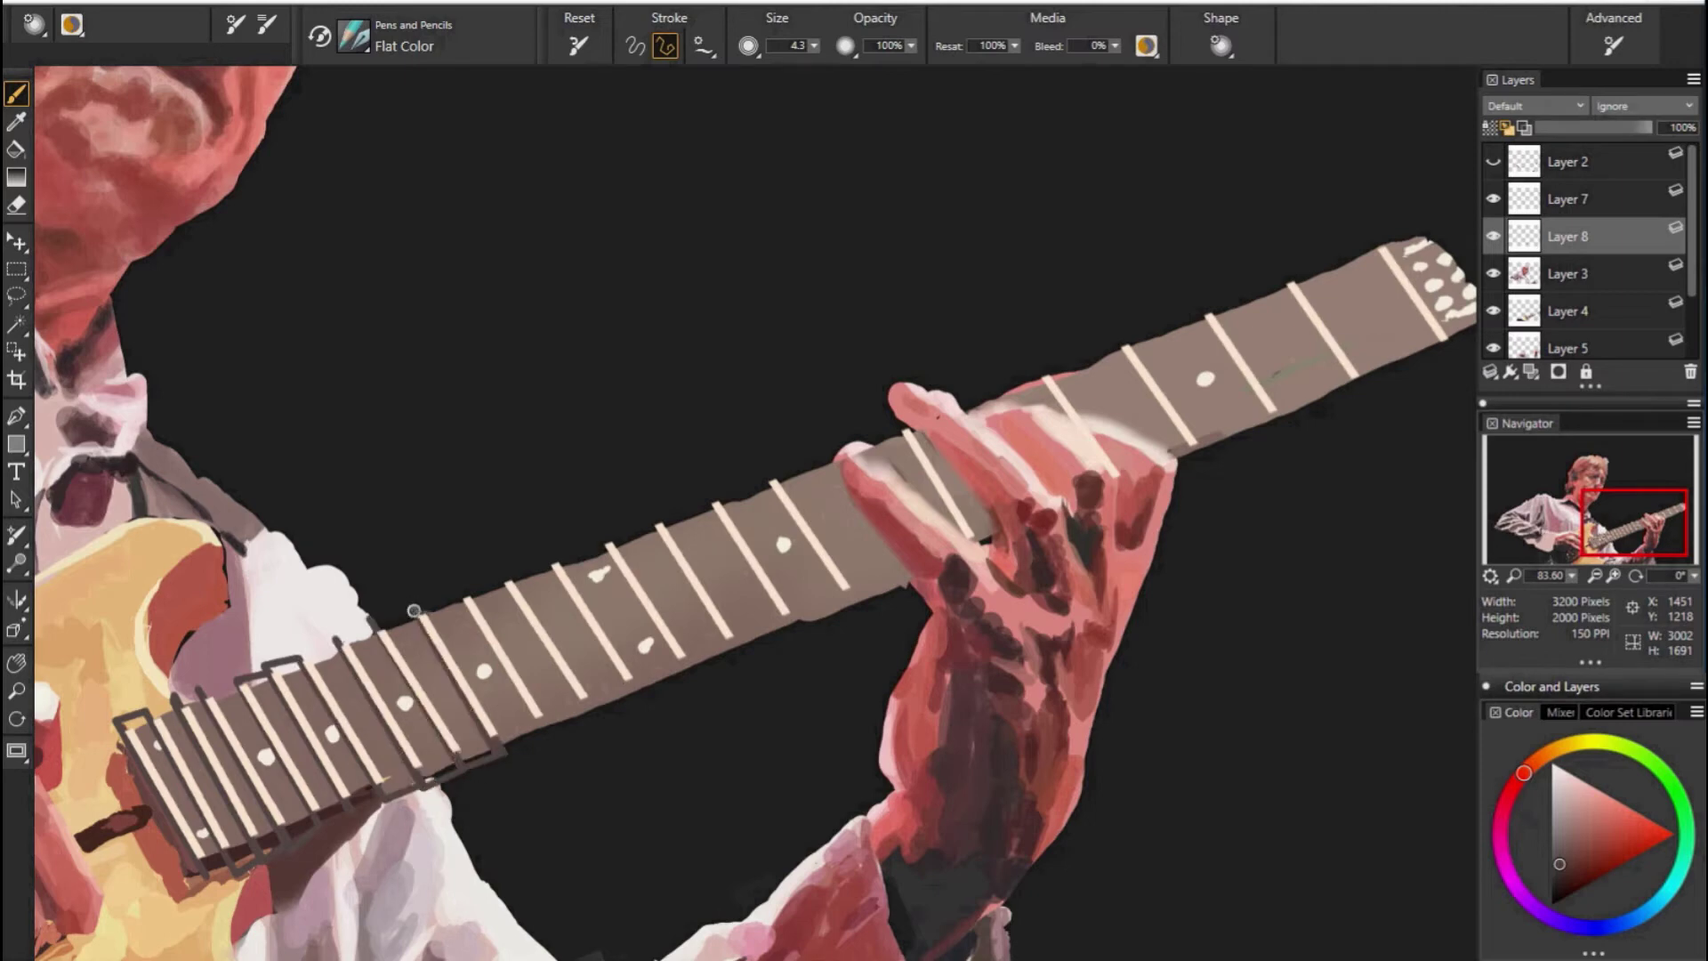
pyautogui.click(496, 578)
# Continue dark box outlines around each fret along the lower and middle neck.
pyautogui.click(545, 732)
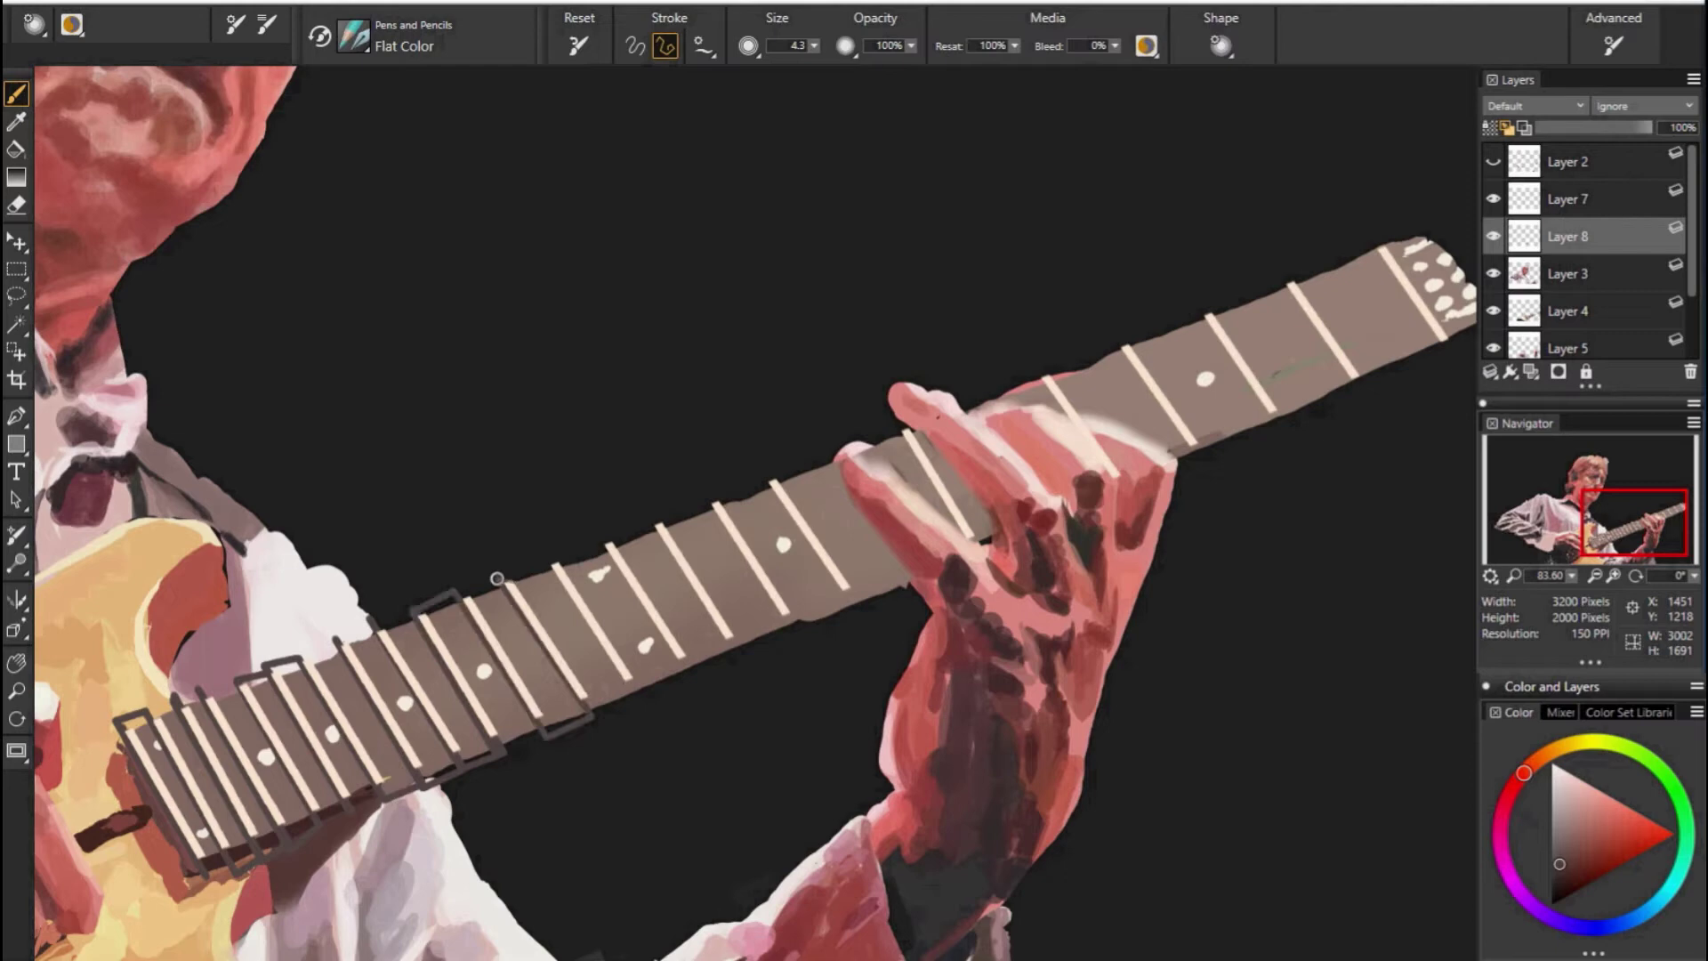
pyautogui.click(639, 701)
pyautogui.click(545, 557)
pyautogui.click(634, 692)
pyautogui.click(688, 683)
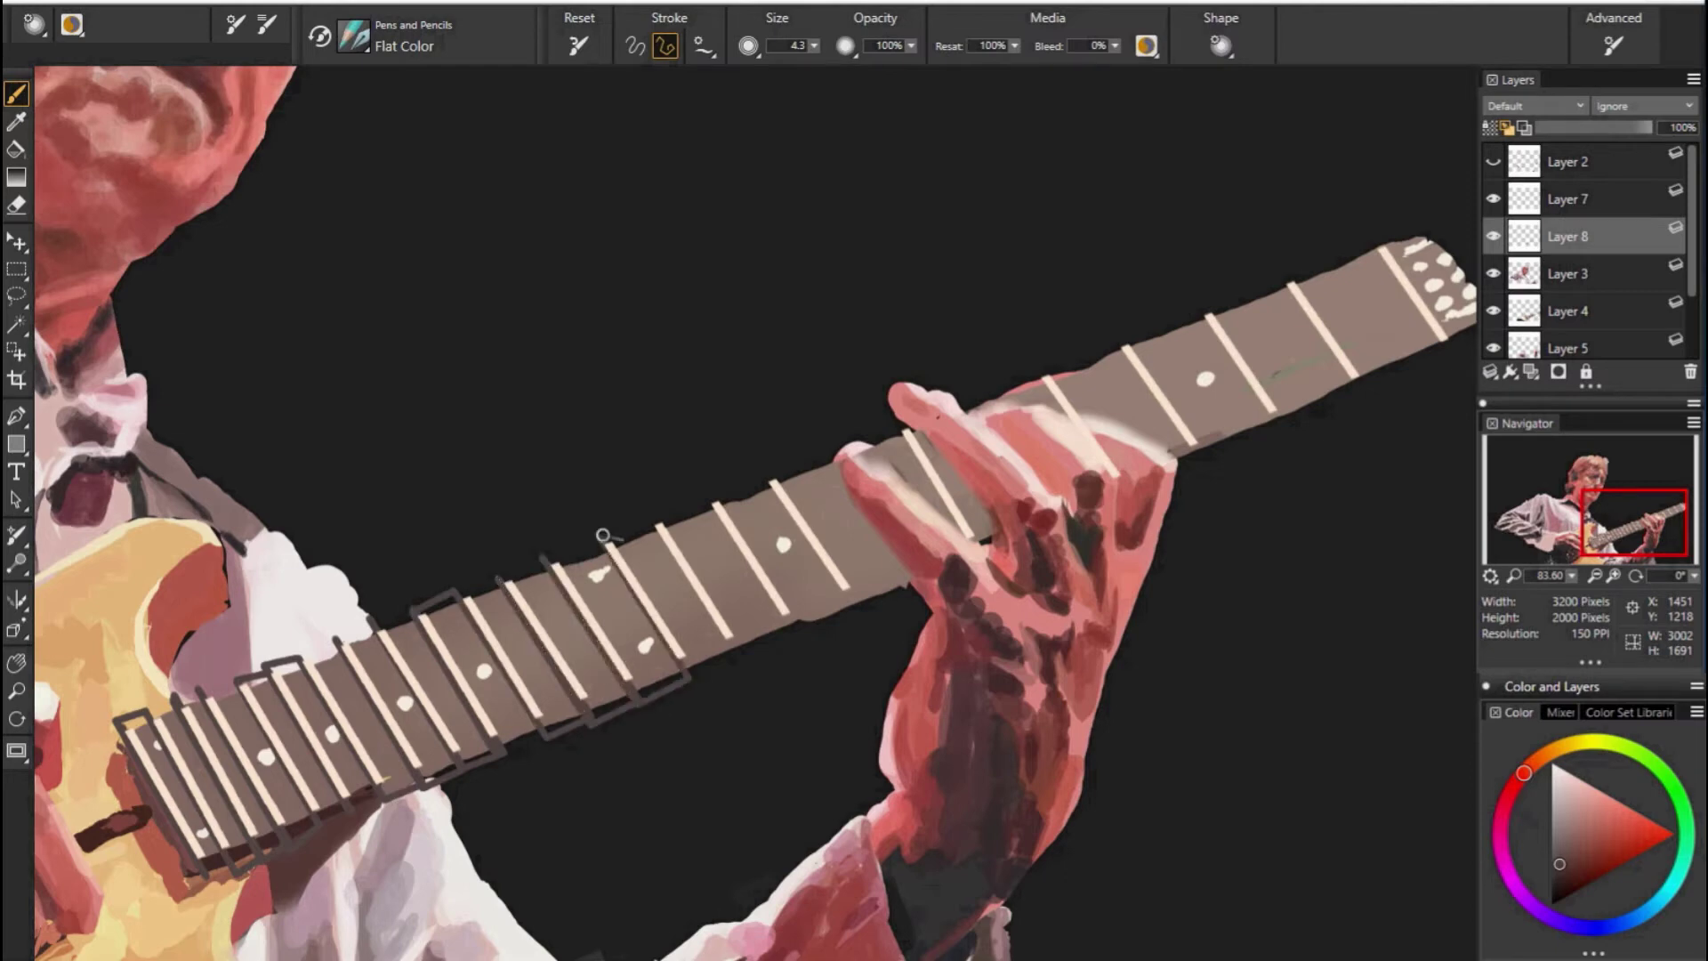
pyautogui.click(598, 537)
pyautogui.click(644, 514)
pyautogui.click(737, 659)
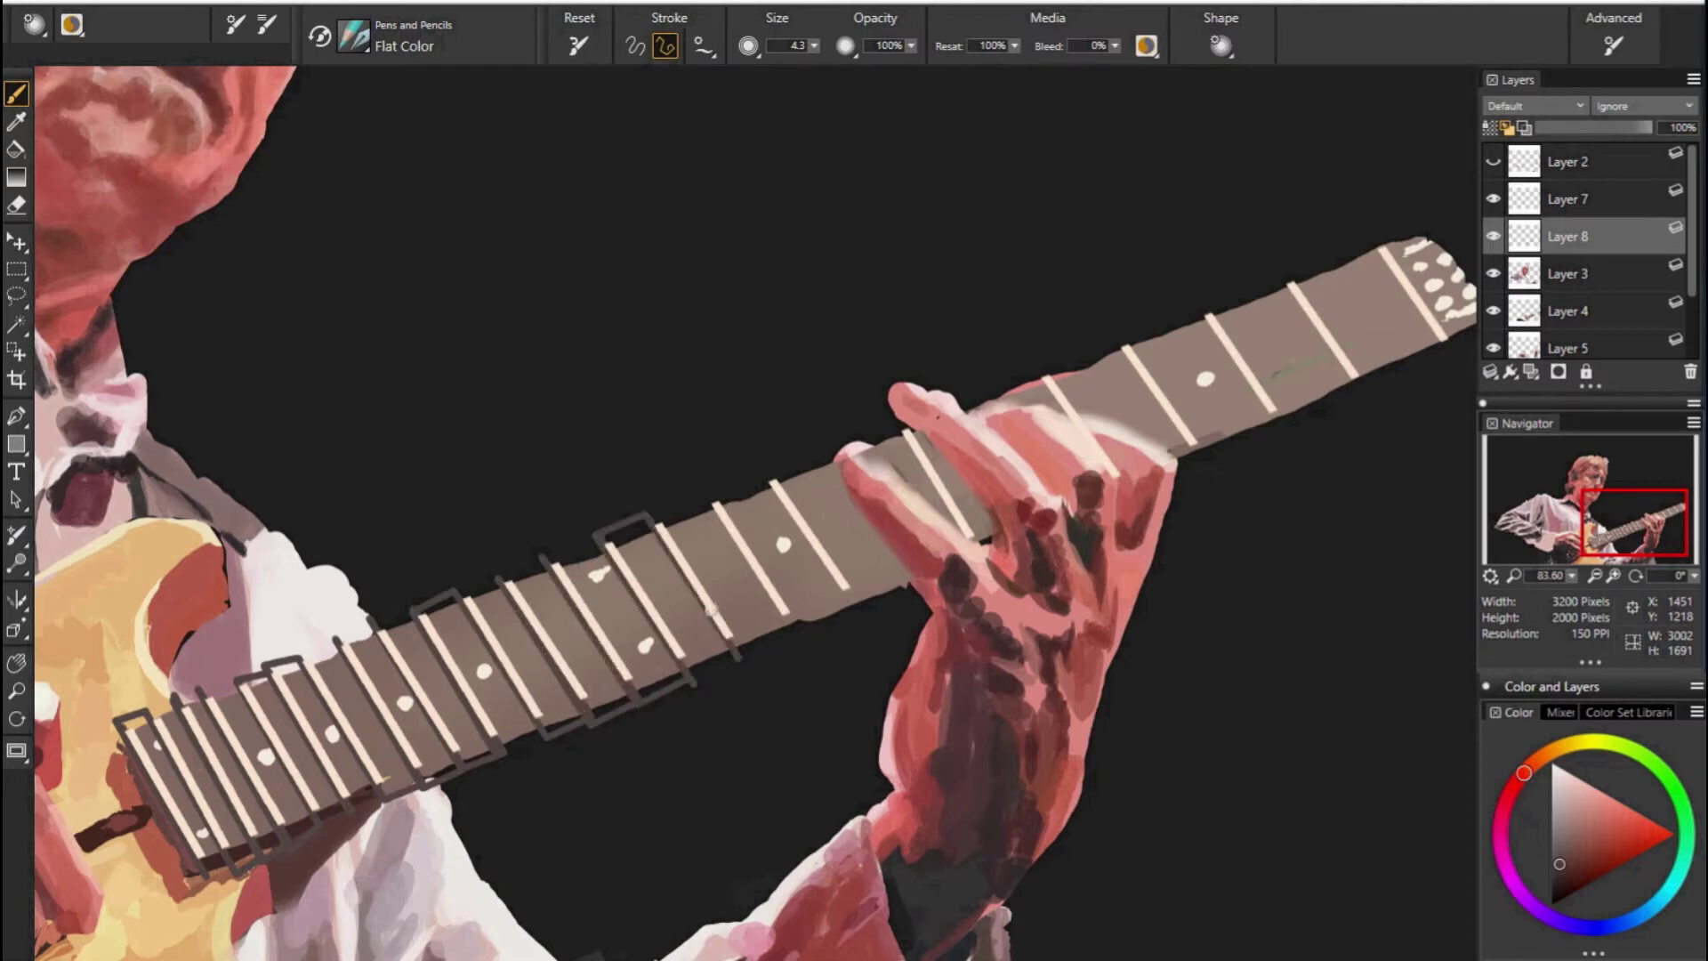
pyautogui.click(708, 489)
pyautogui.click(790, 633)
pyautogui.click(852, 609)
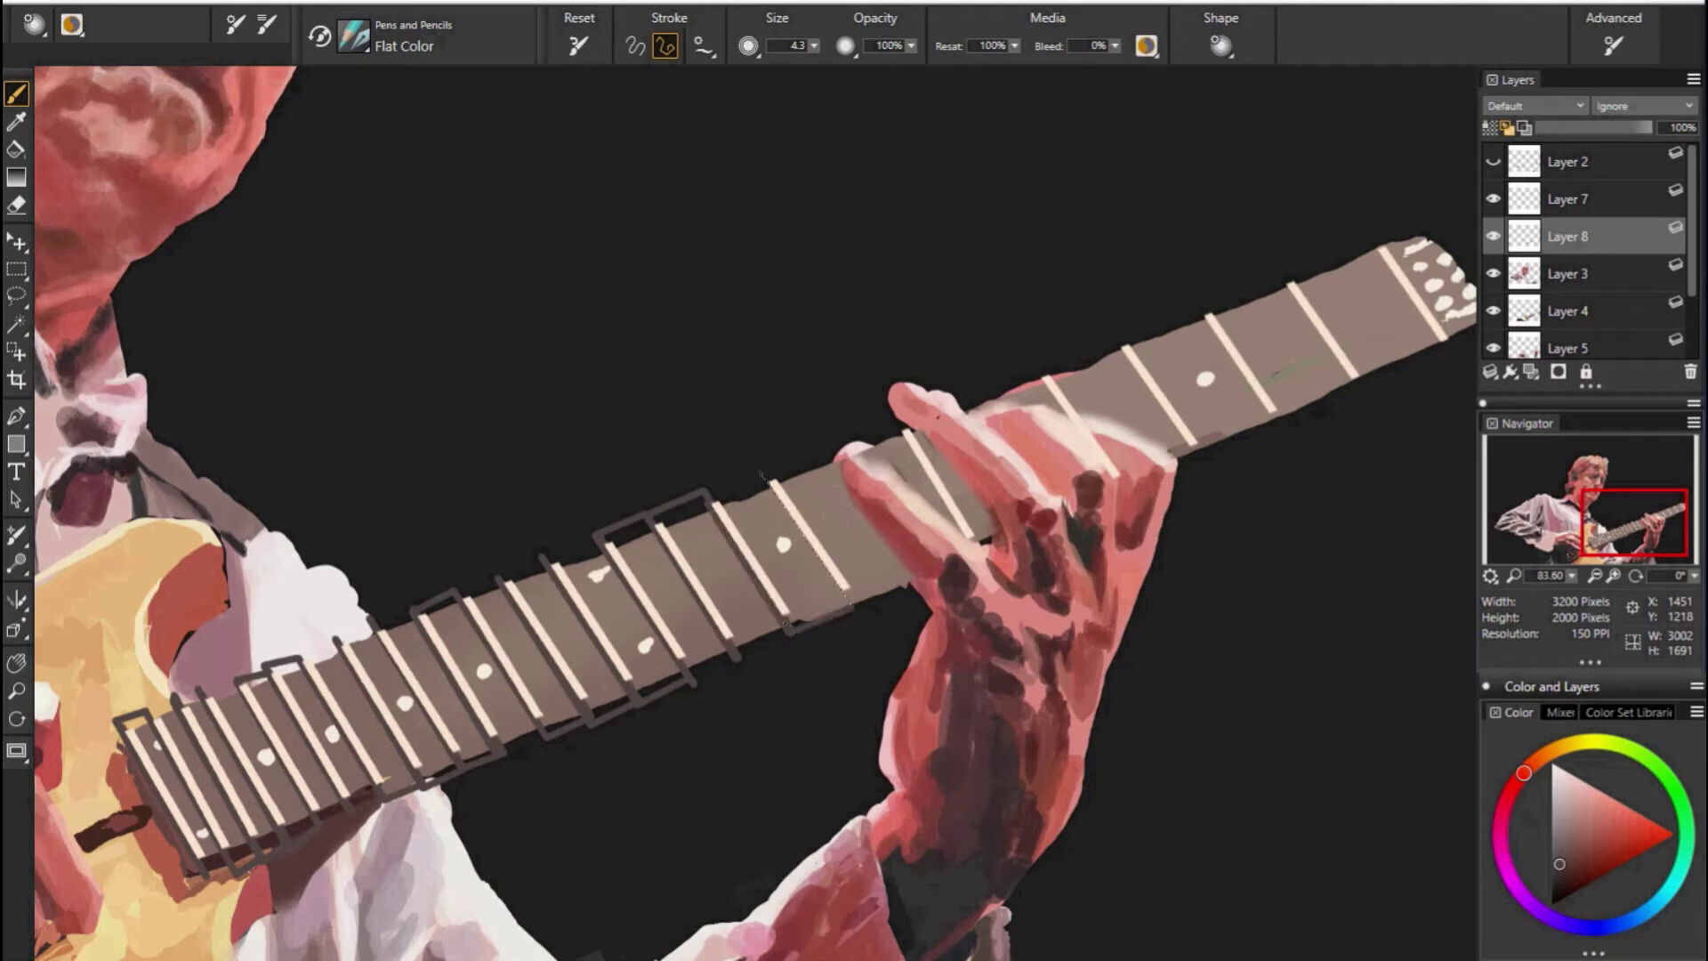
pyautogui.click(759, 471)
# Outline the frets crossing the fretting hand up to the headstock, then zoom out to the full painting.
pyautogui.click(975, 553)
pyautogui.click(891, 414)
pyautogui.click(1032, 365)
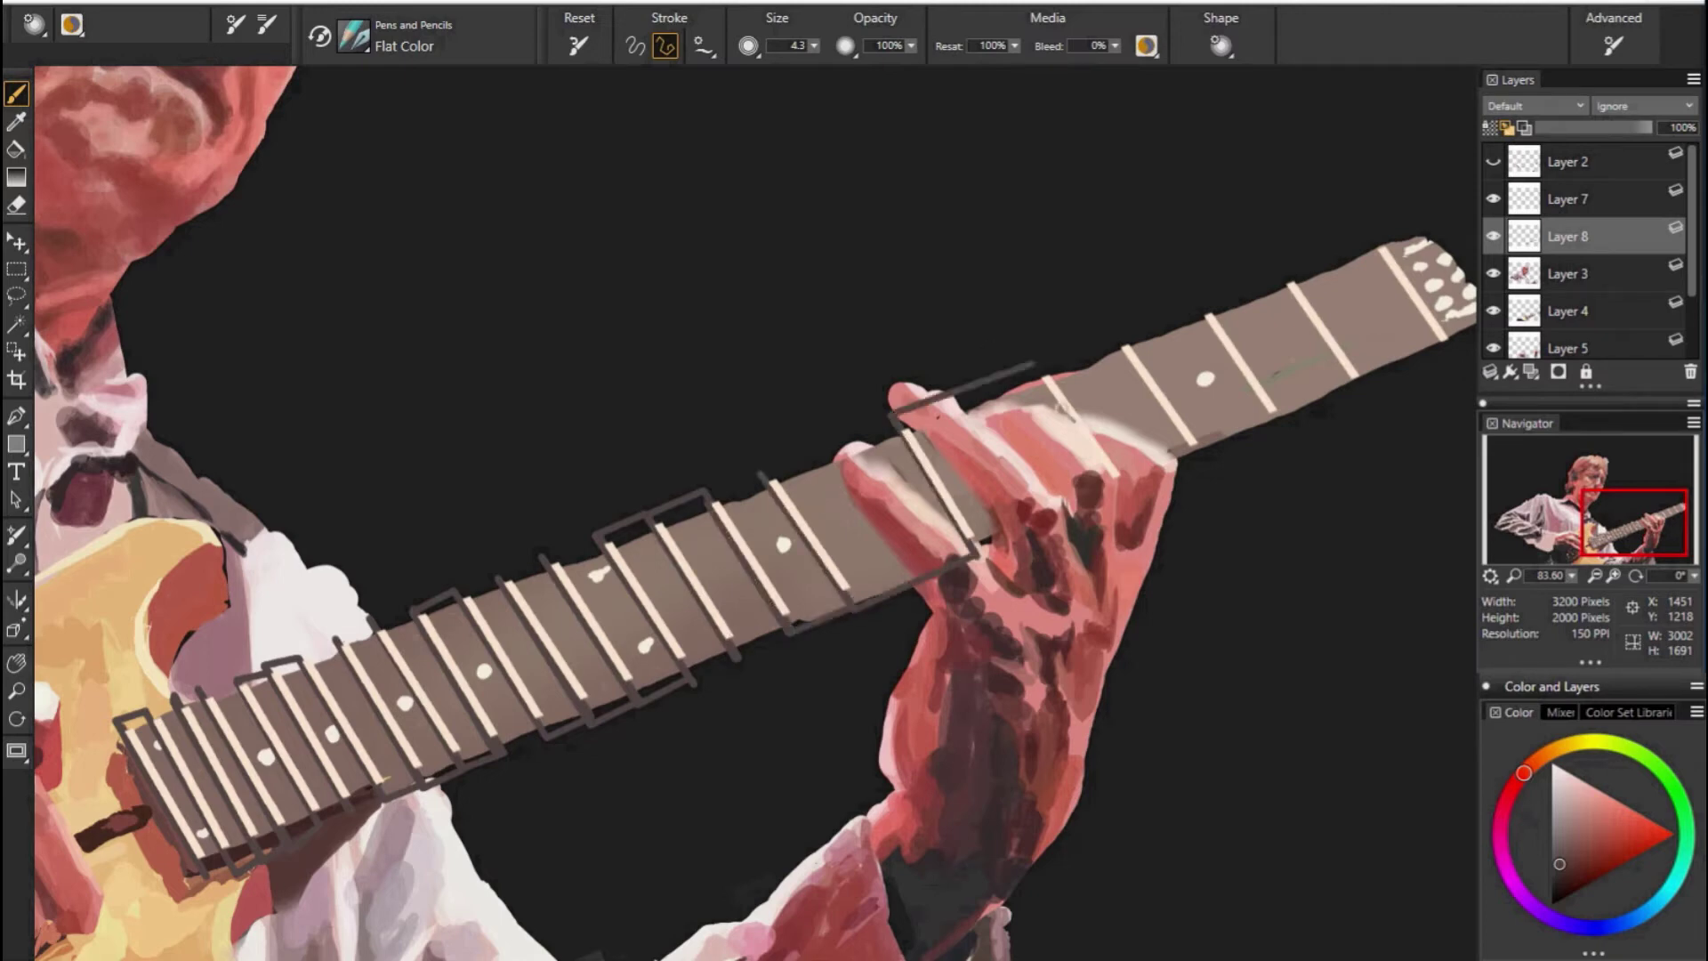
pyautogui.click(1116, 485)
pyautogui.click(1113, 338)
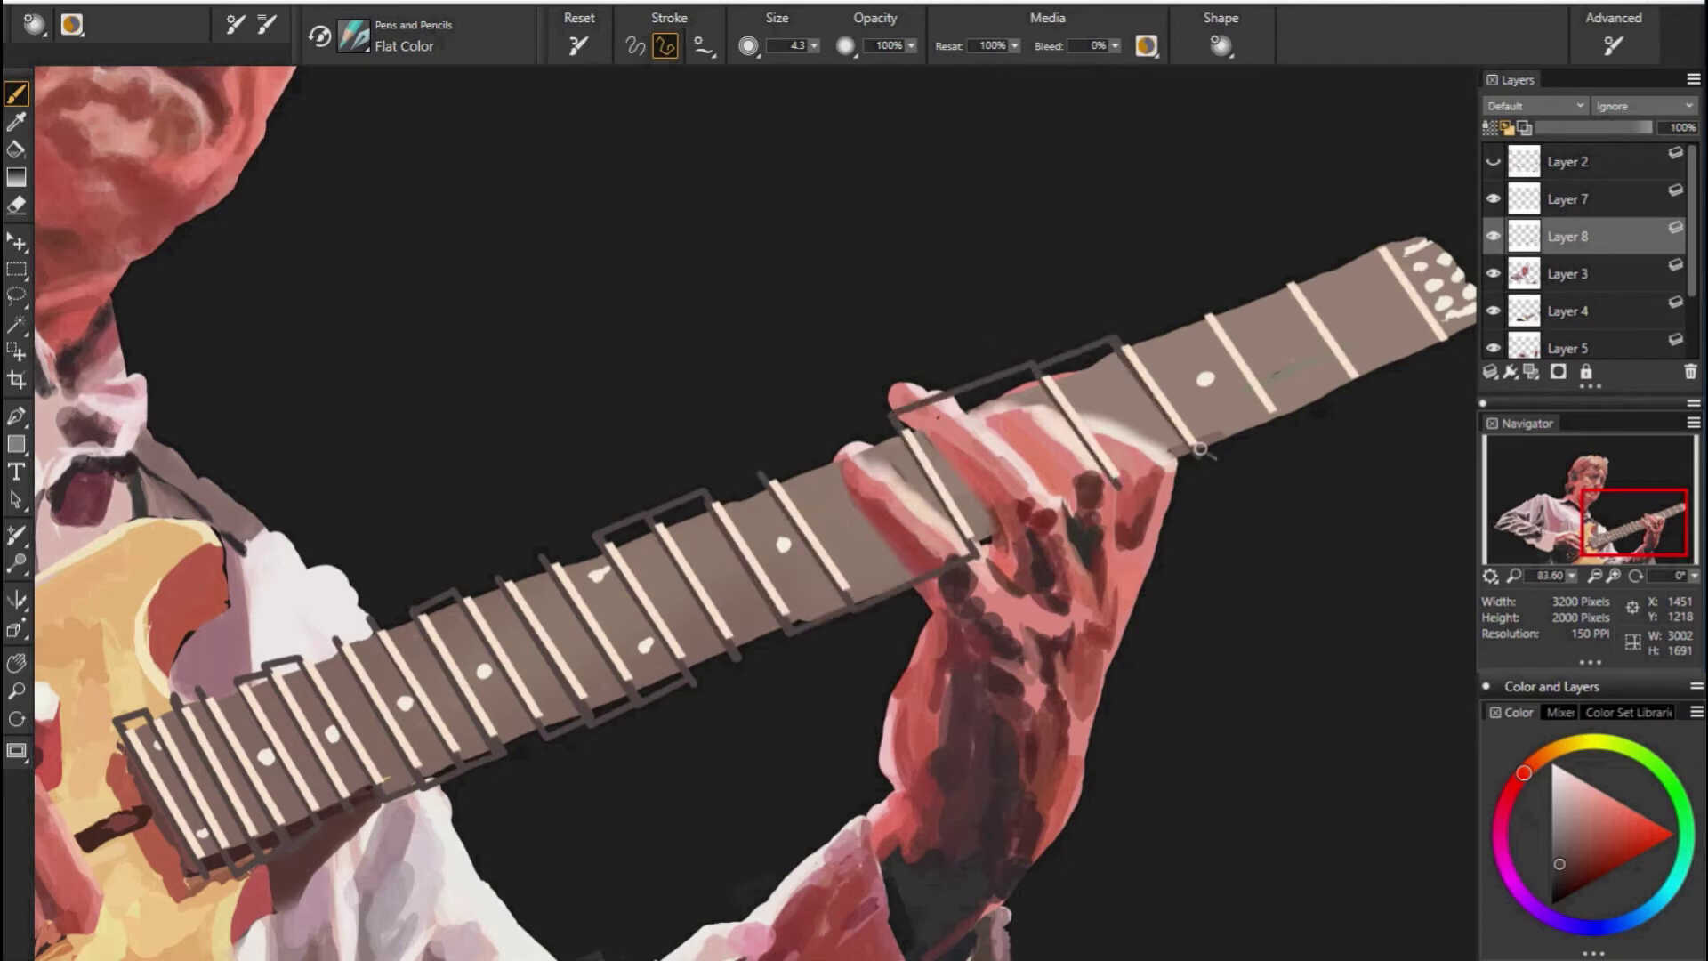
pyautogui.click(1275, 425)
pyautogui.click(1195, 305)
pyautogui.click(1275, 274)
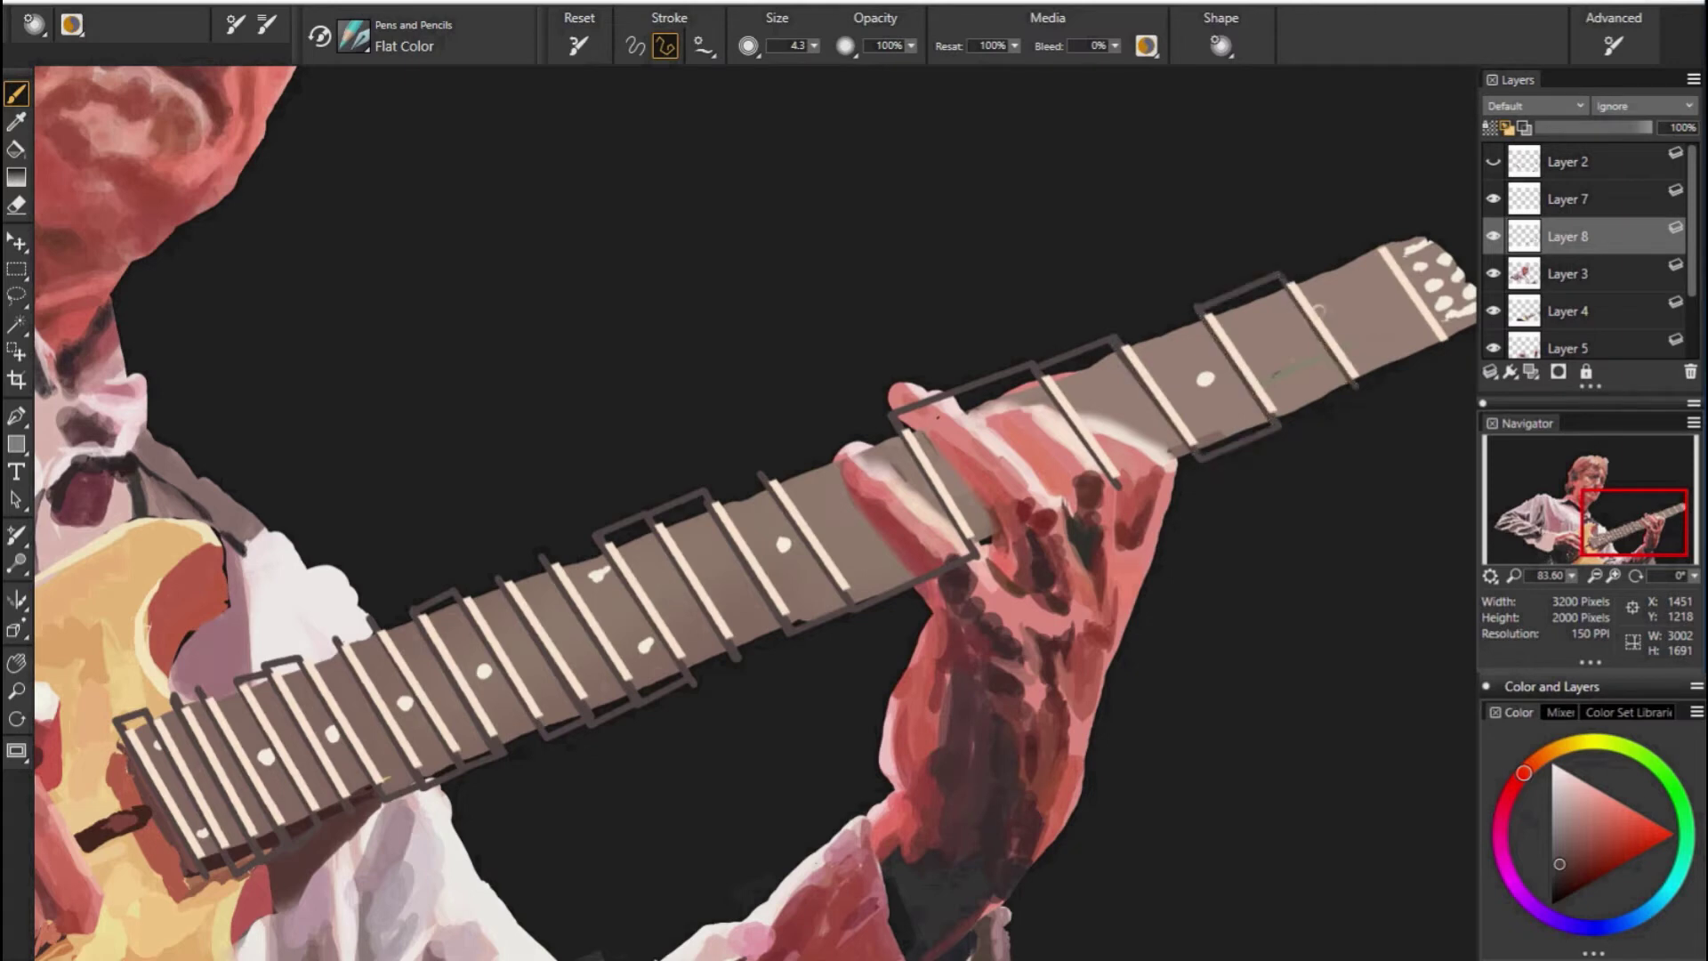
pyautogui.click(1369, 389)
pyautogui.click(1450, 351)
pyautogui.click(1369, 237)
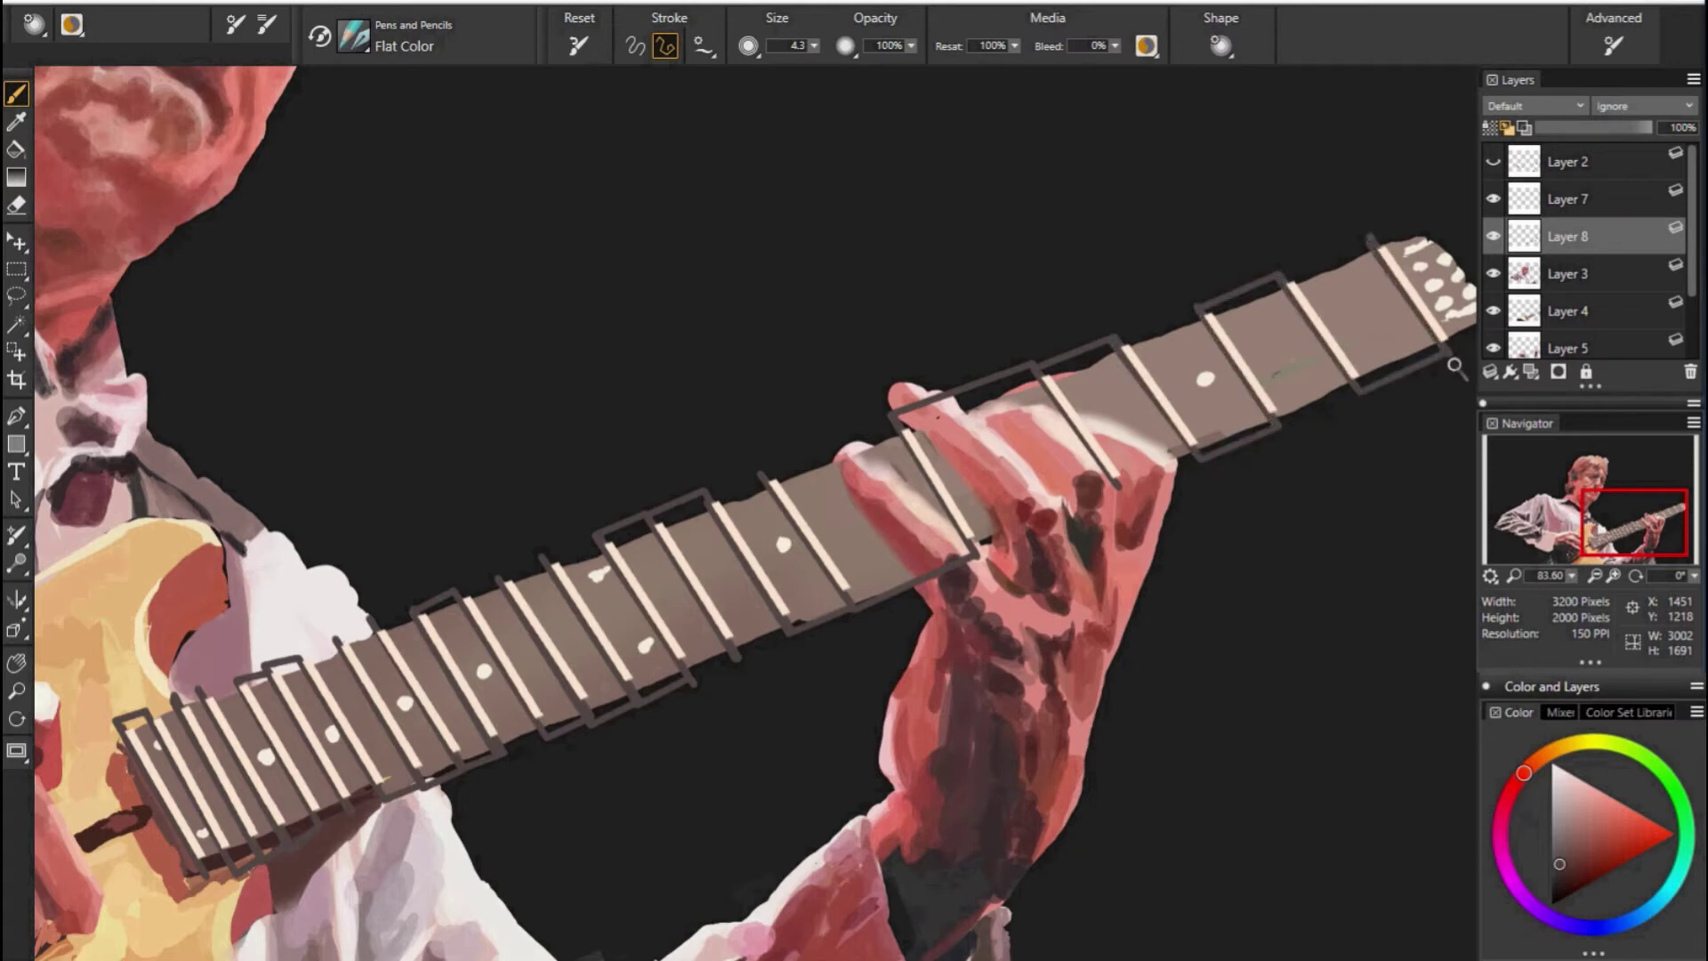
pyautogui.hotkey('ctrl', '0')
pyautogui.press('e')
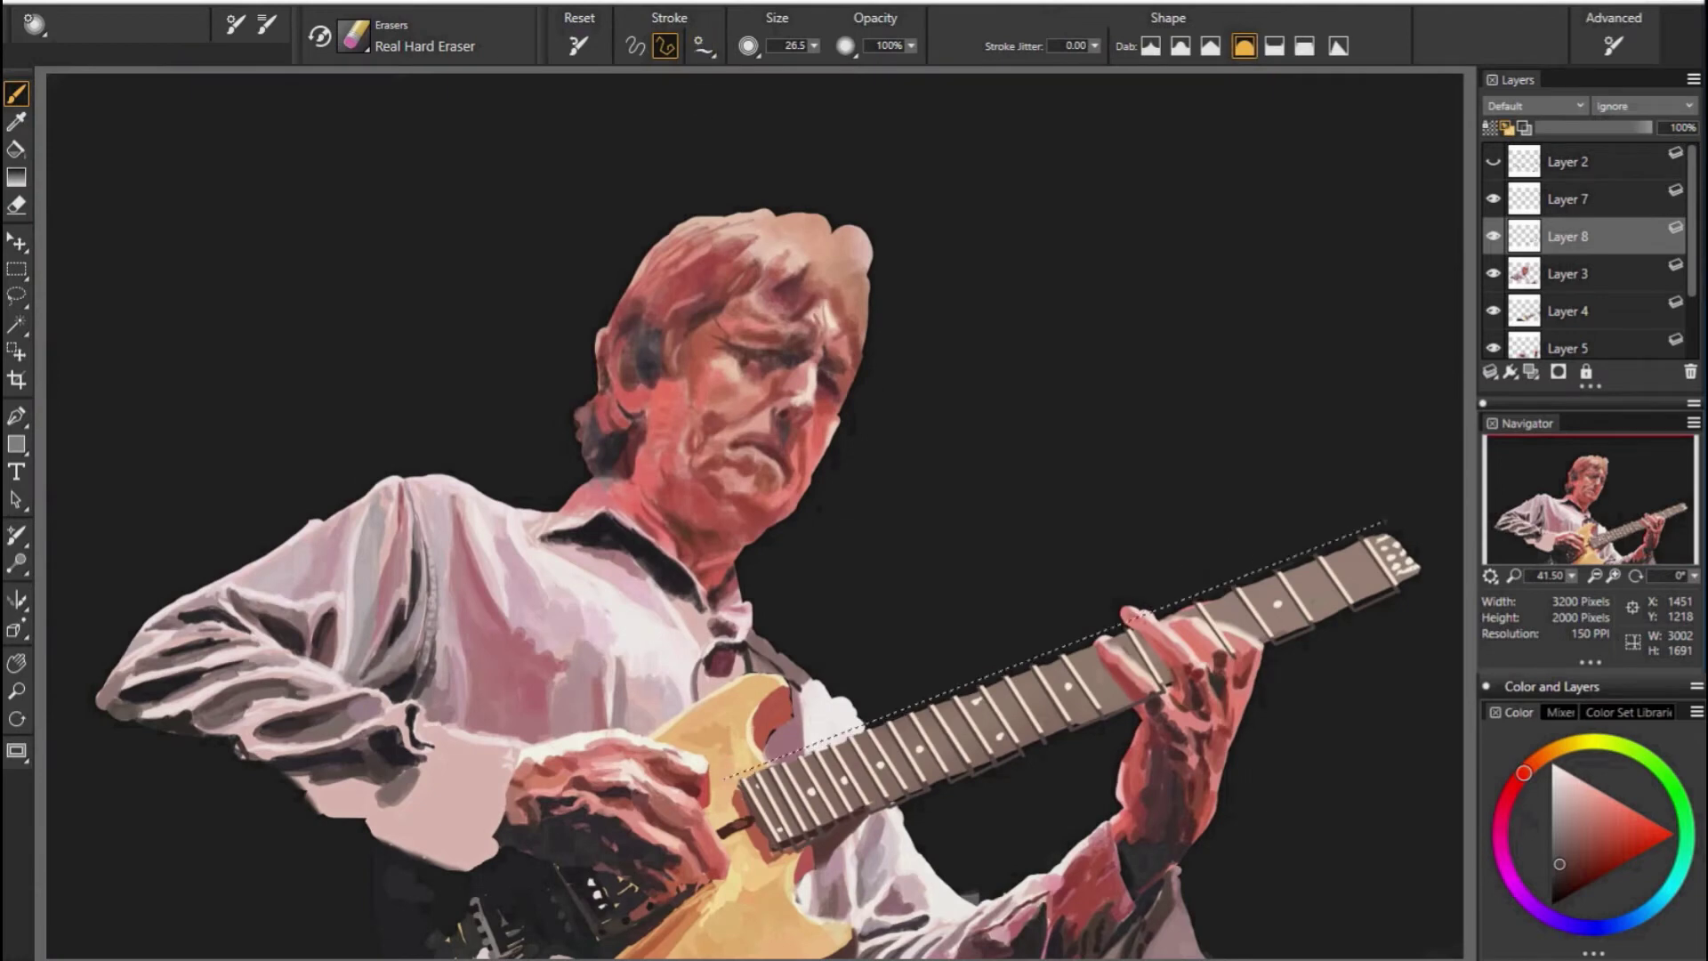
# Use freehand strokes, try Layers 7 and 4, and enlarge the eraser to 17.5.
pyautogui.click(637, 46)
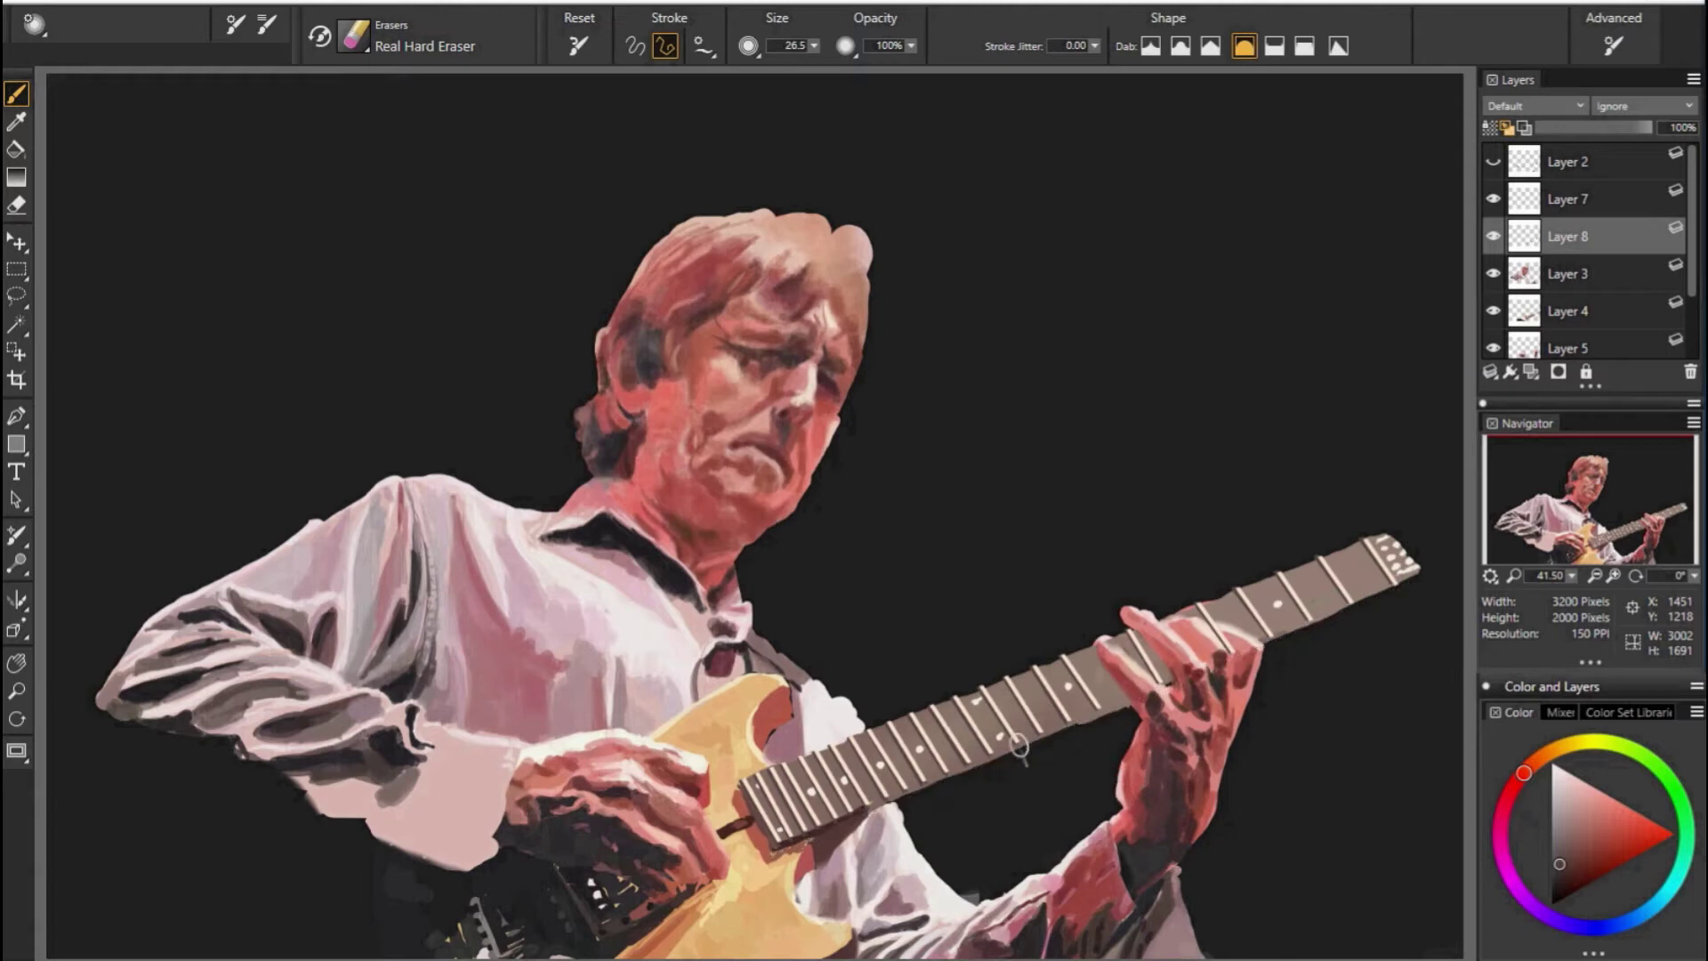
pyautogui.click(1565, 199)
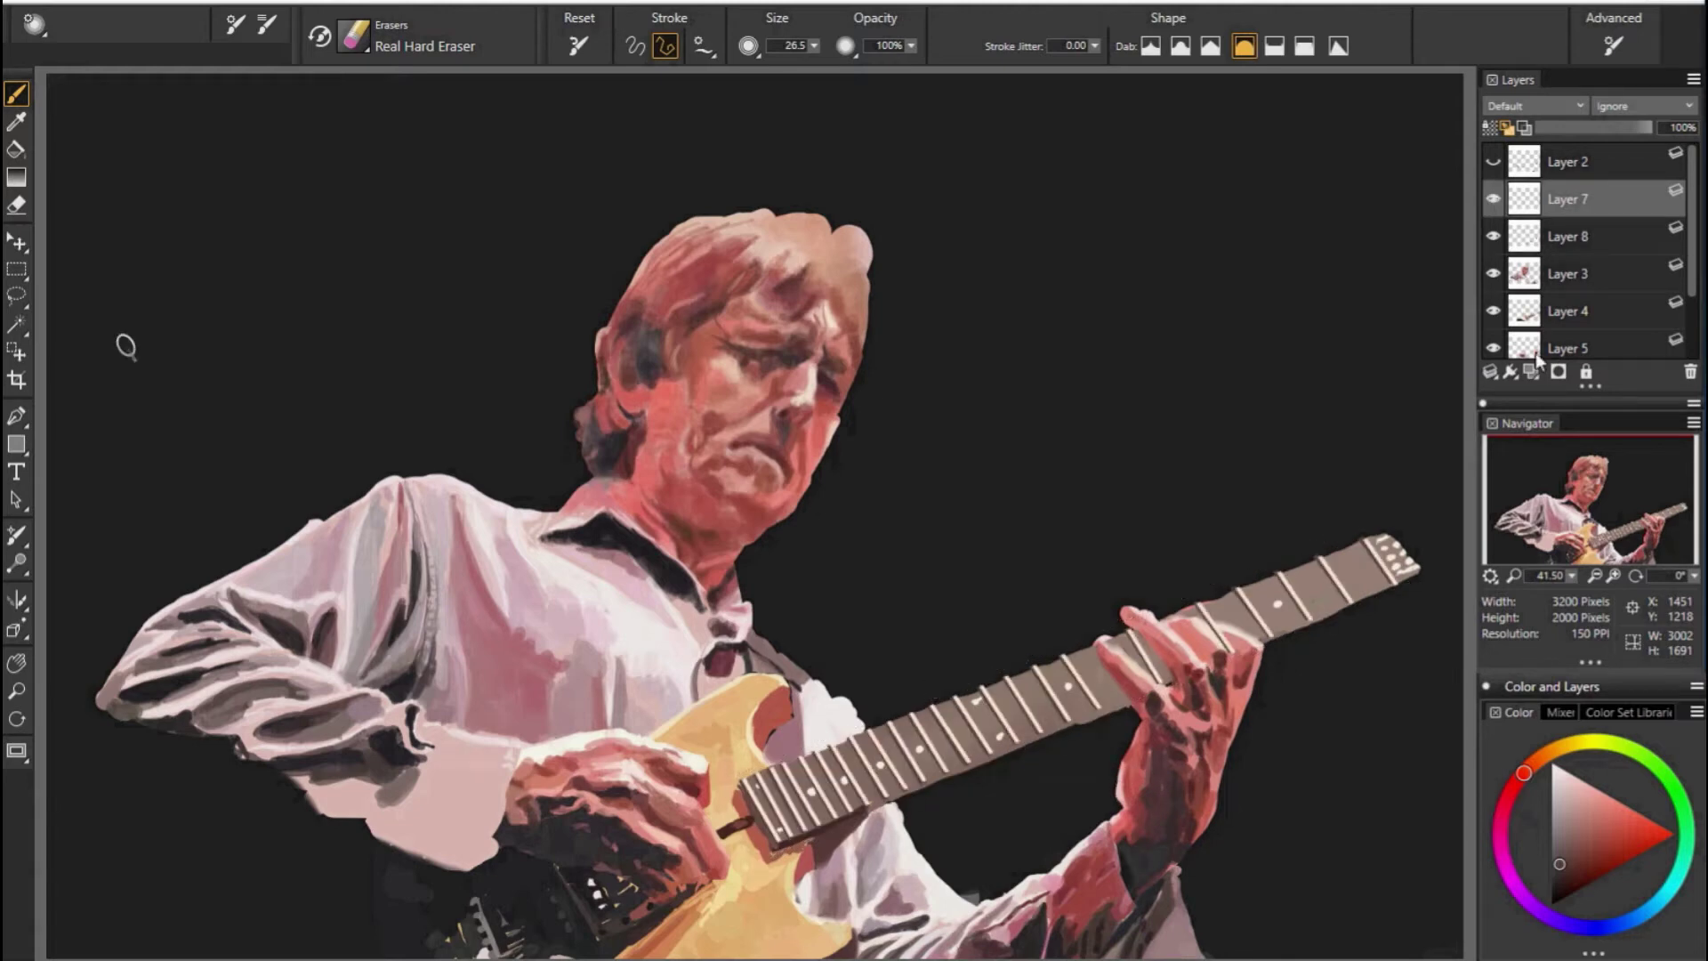
pyautogui.click(1565, 311)
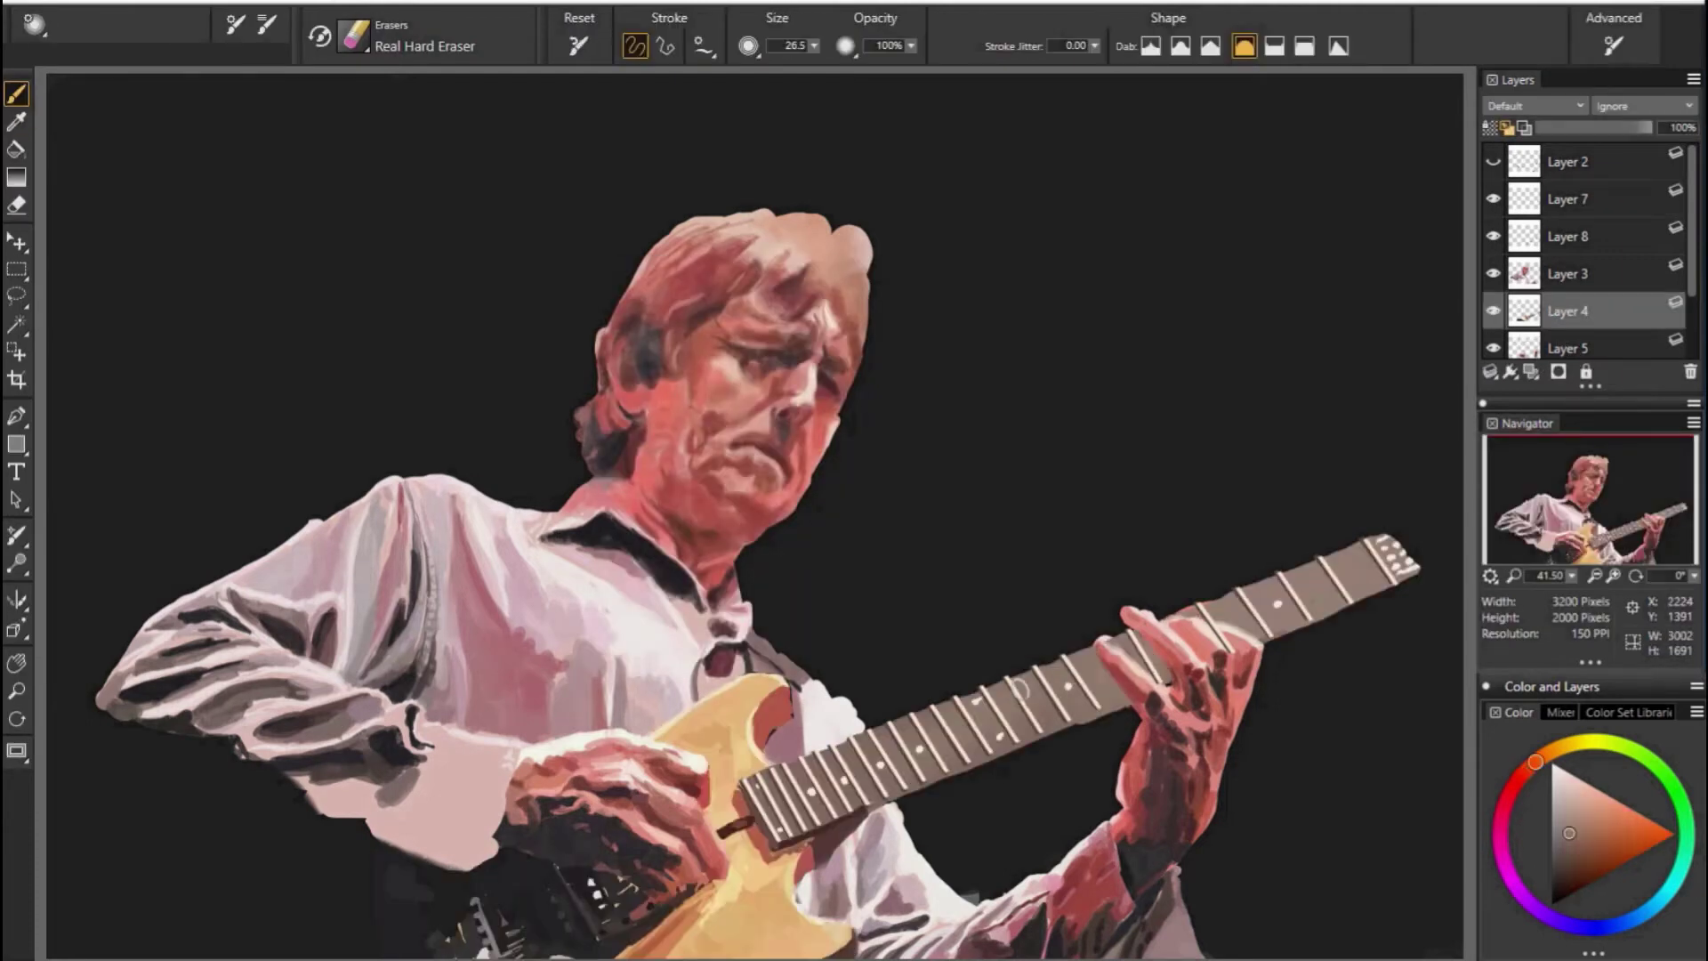
pyautogui.moveTo(804, 754); pyautogui.dragTo(930, 640)
pyautogui.press('v')
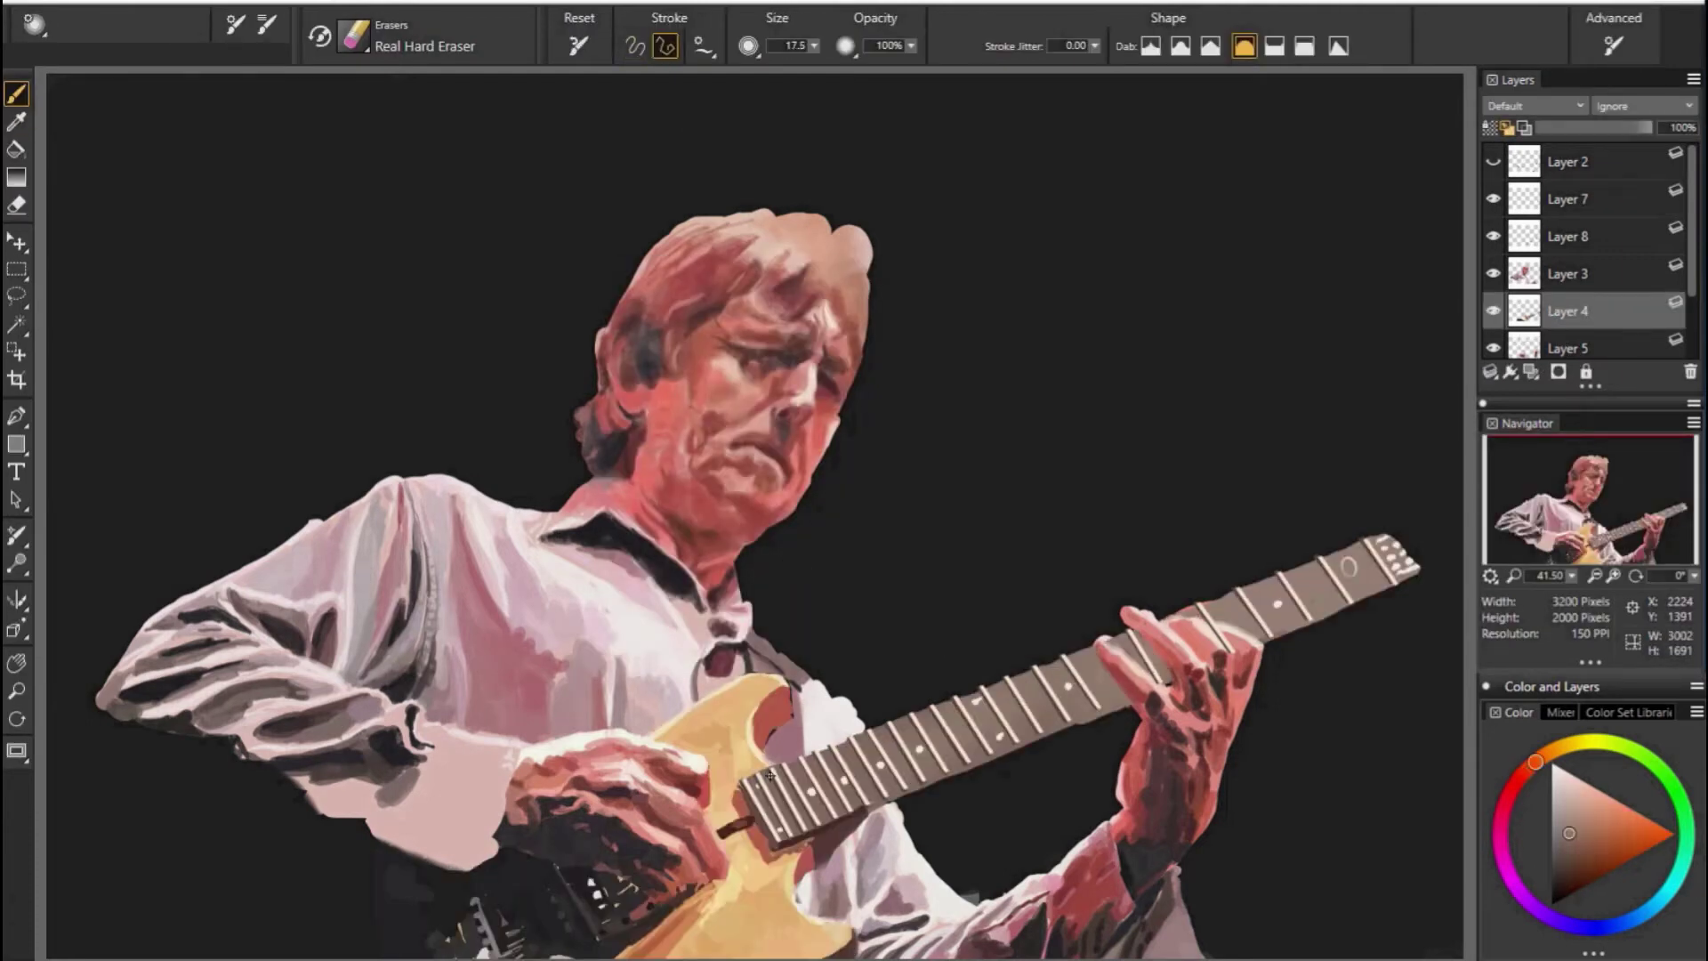
pyautogui.press('b')
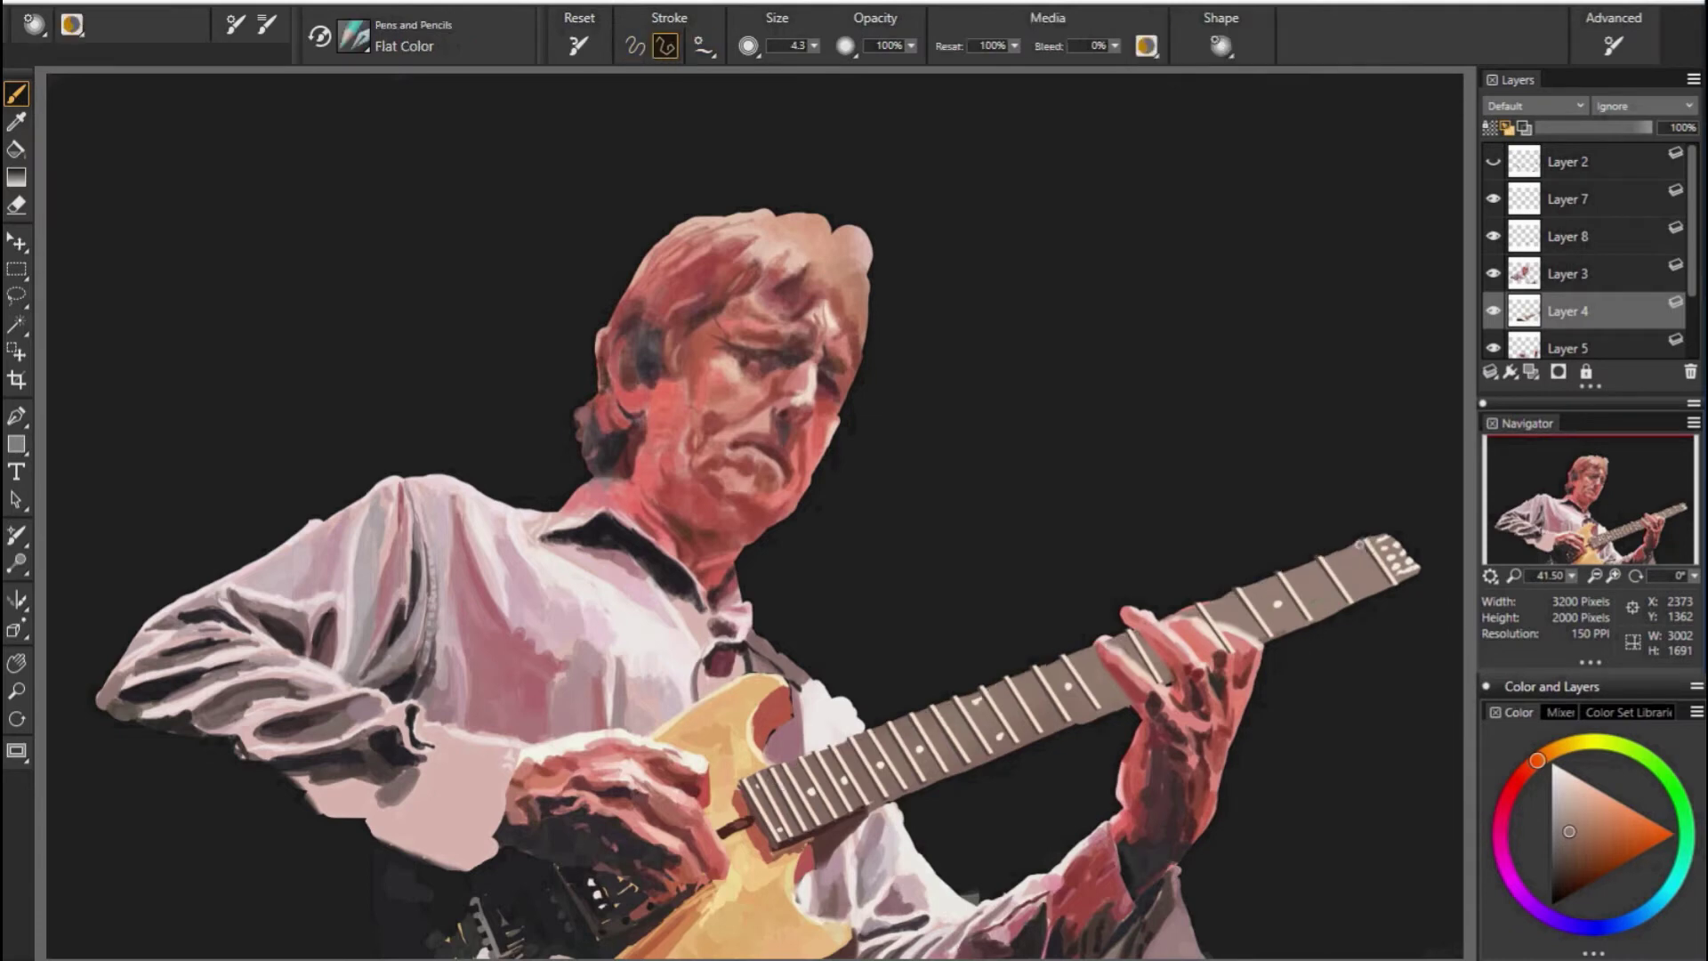
# Set straight-line strokes and cycle through Layers 8, 7 and 4, ending on Layer 7.
pyautogui.click(666, 47)
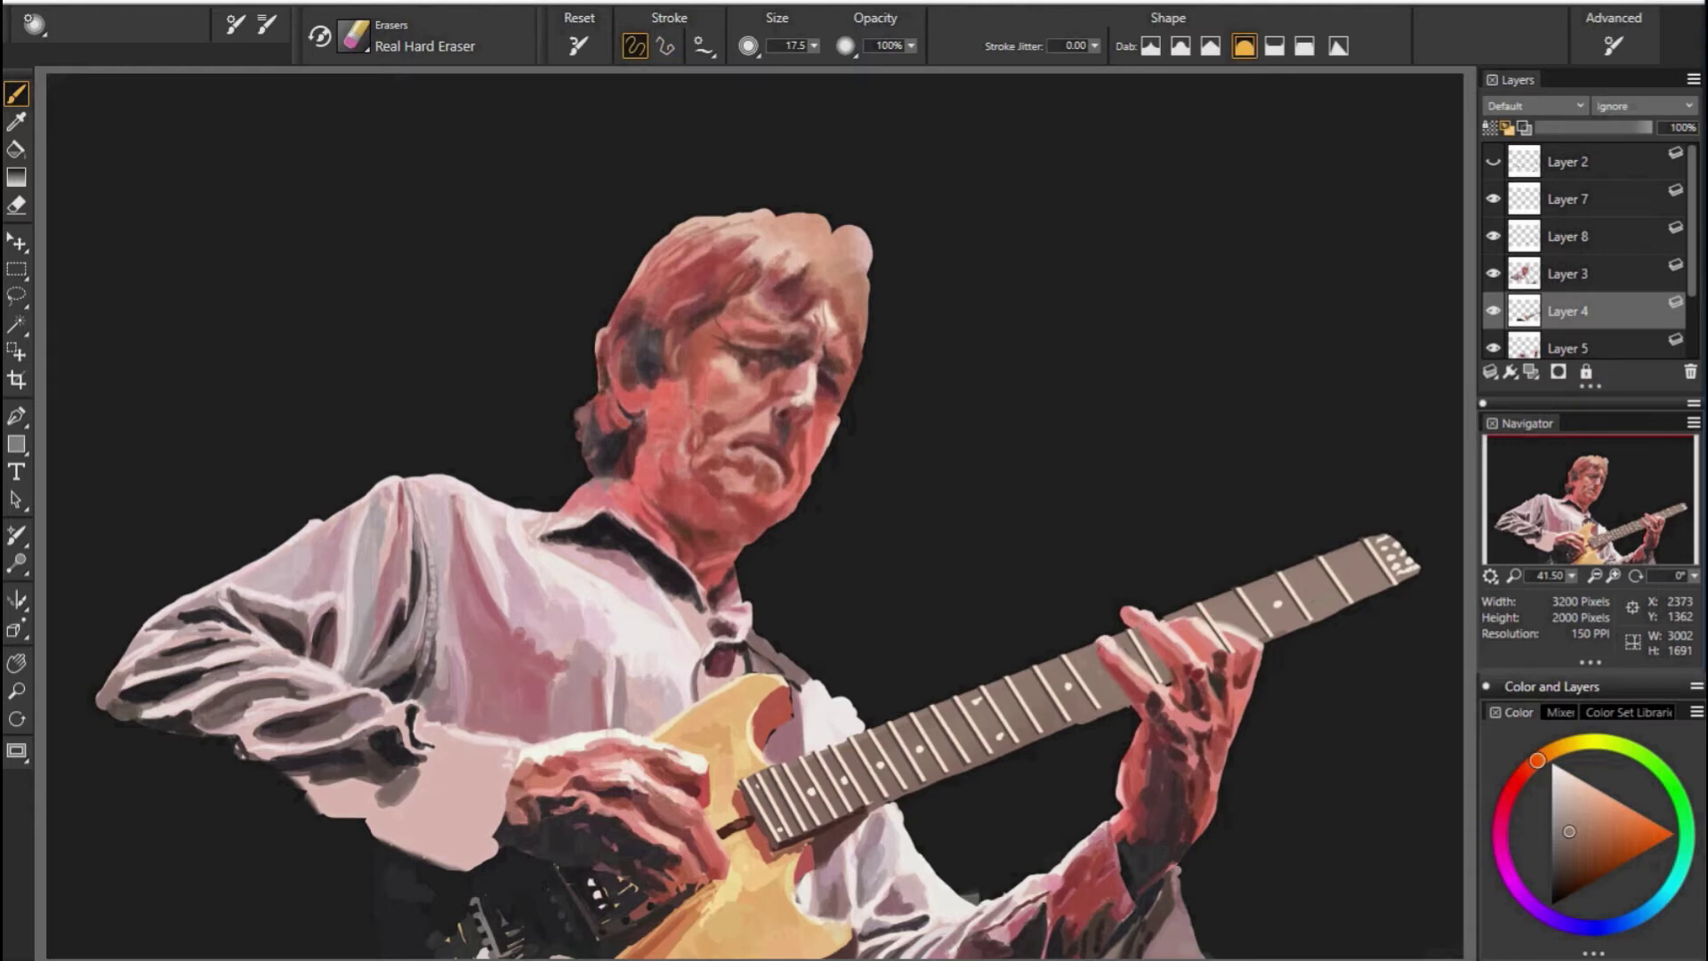
pyautogui.click(1576, 238)
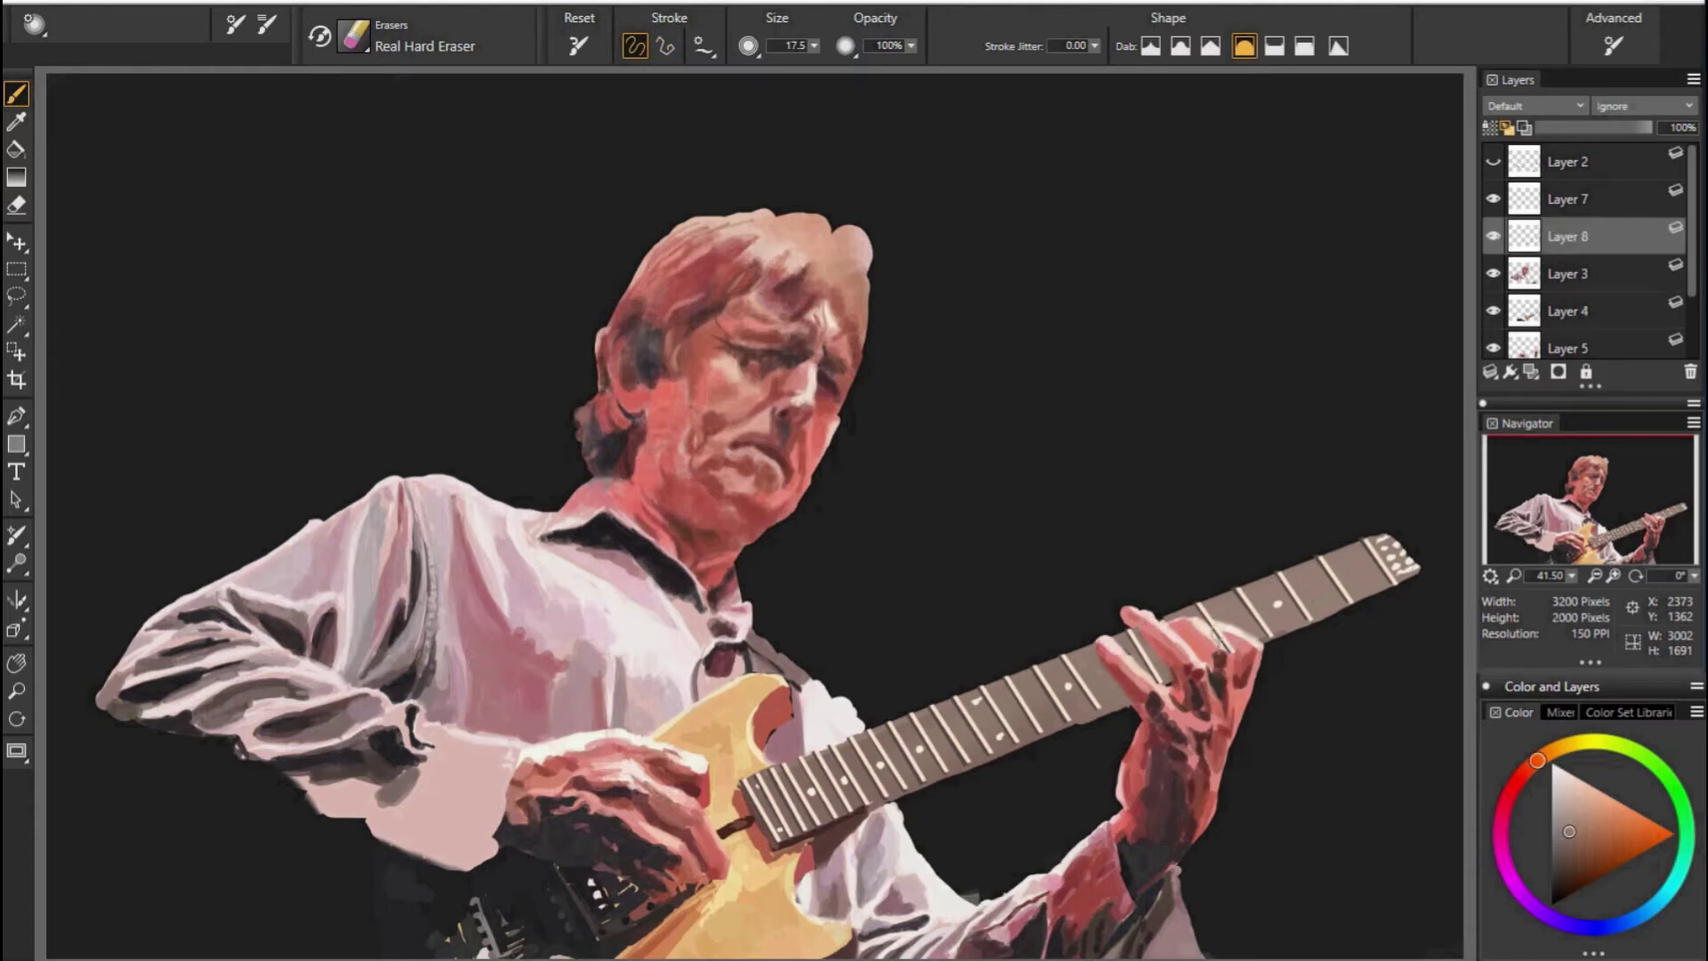
pyautogui.hotkey('alt', ']')
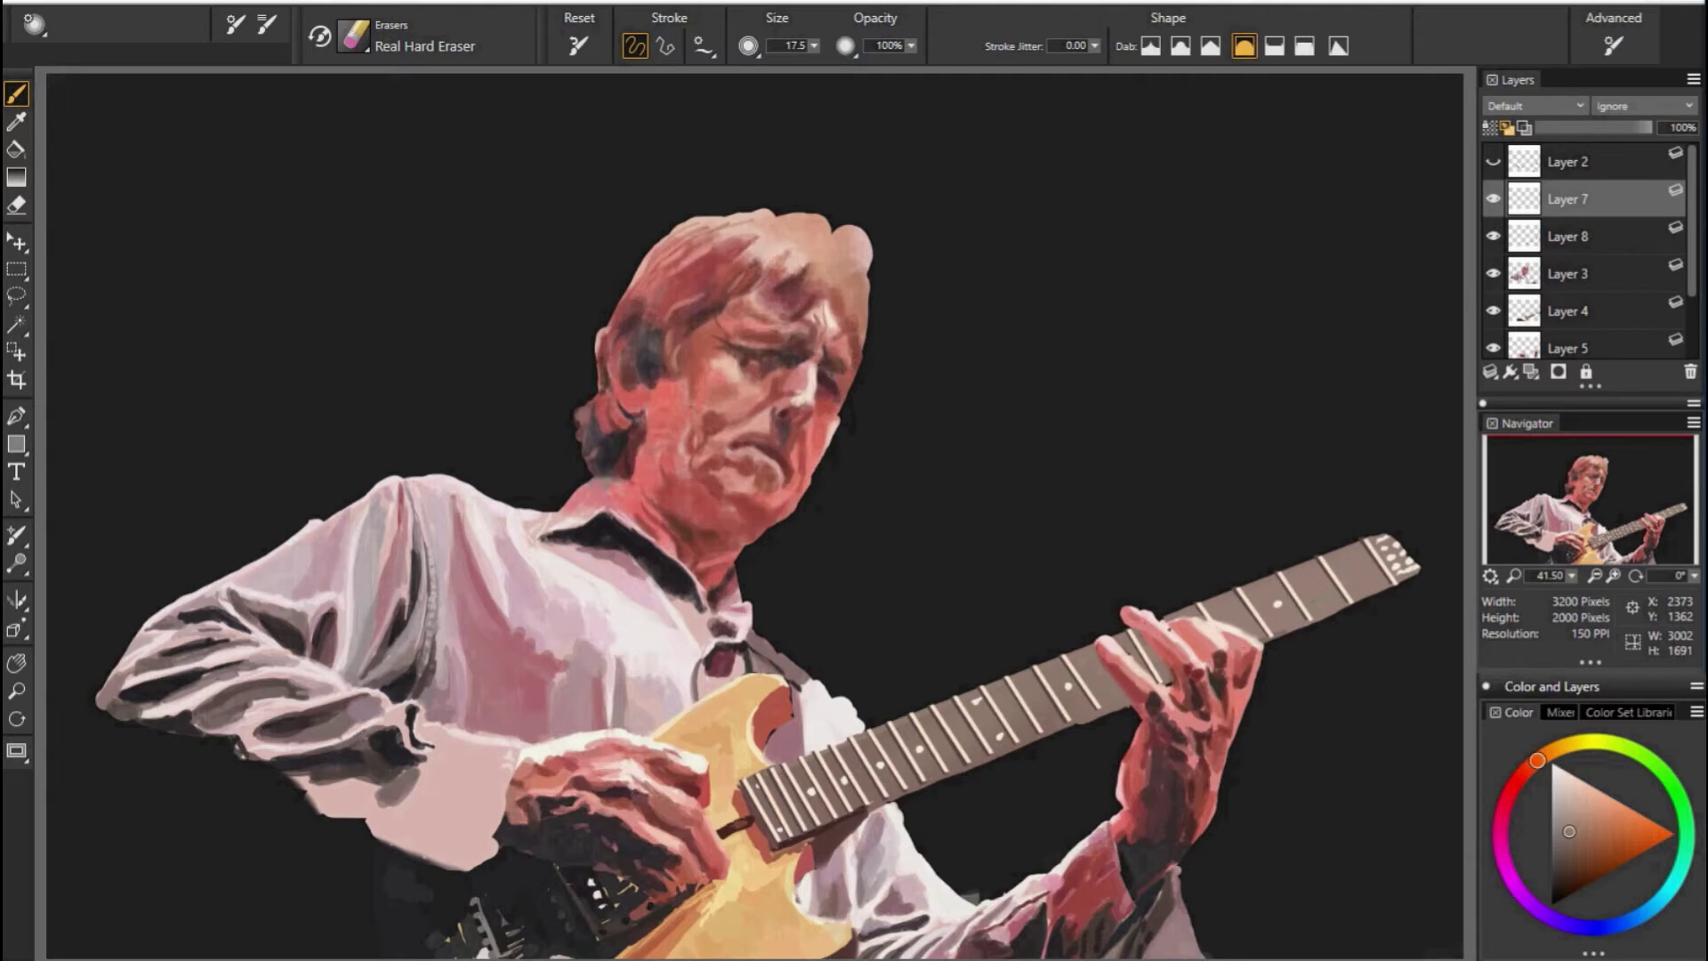
pyautogui.click(1493, 310)
pyautogui.click(1607, 320)
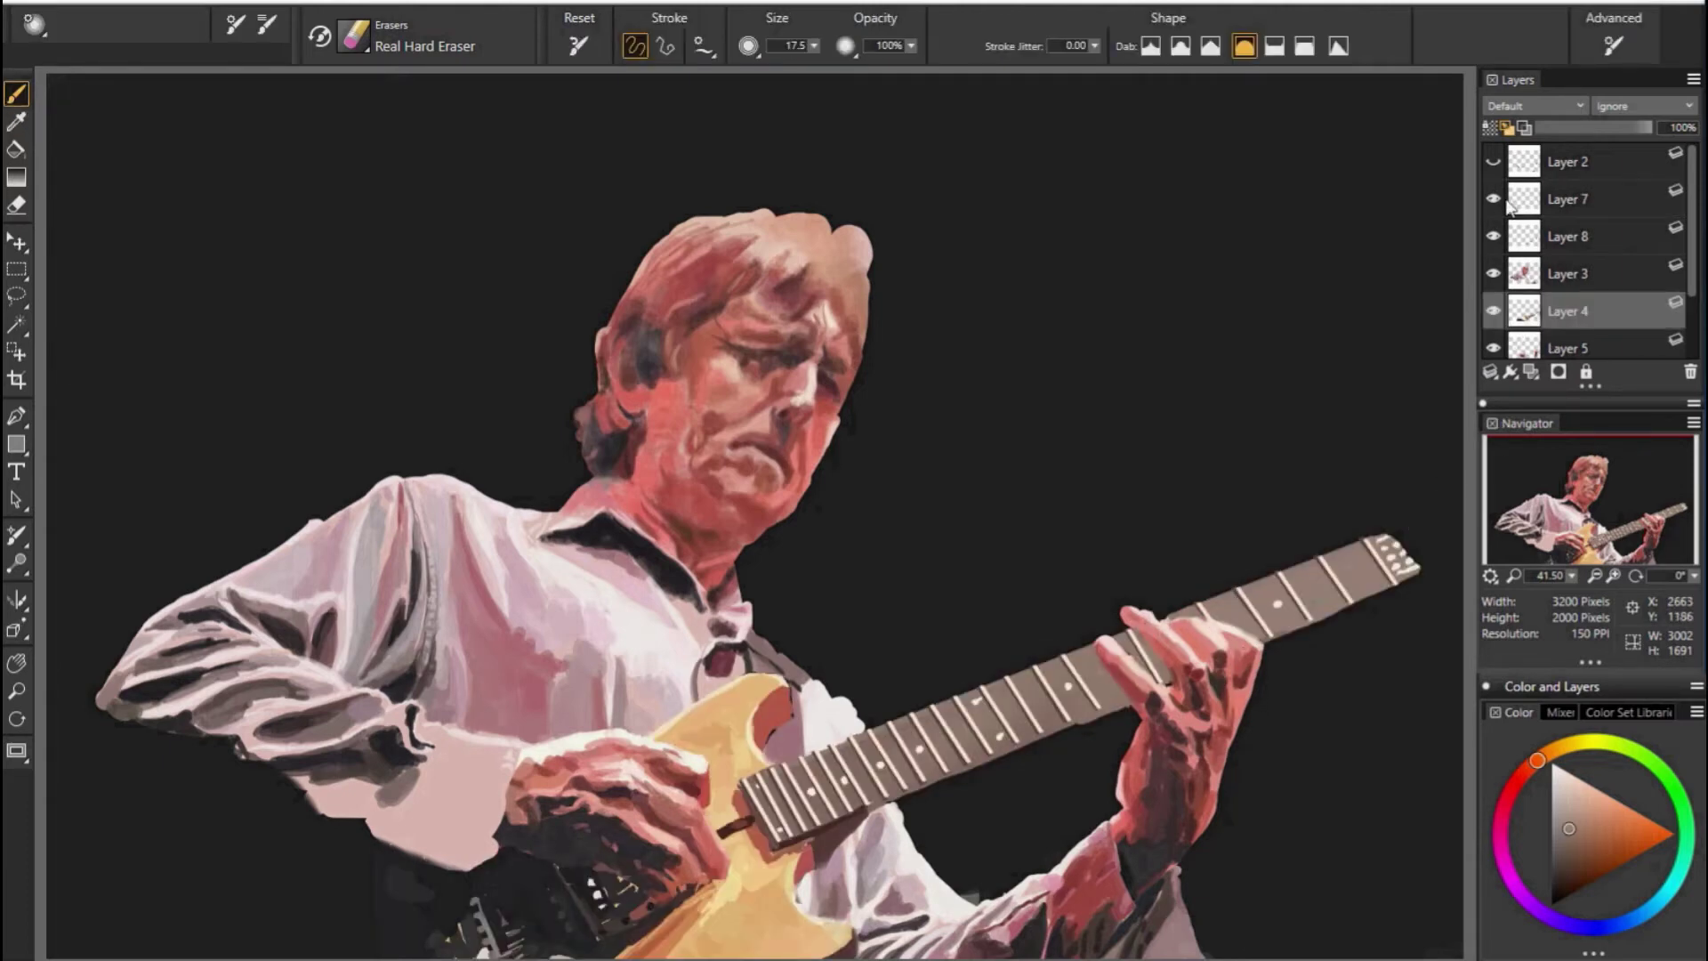
pyautogui.click(1573, 201)
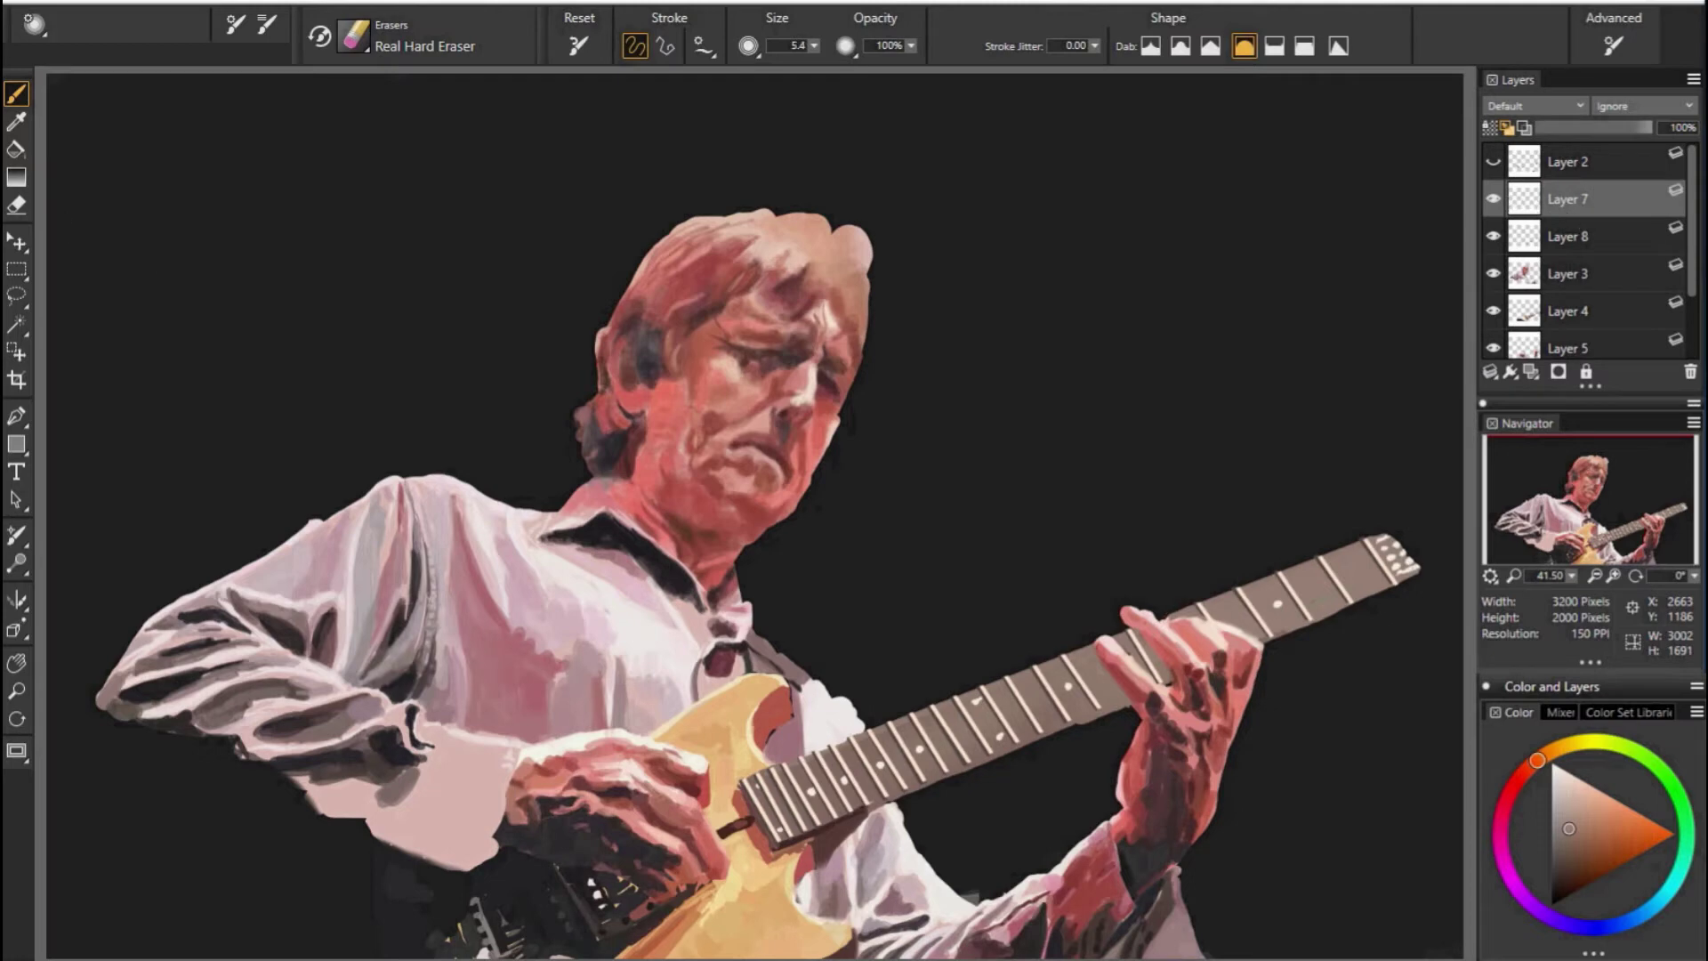
# Load the scratchboard brush, pick pale pink, and select Layer 5.
pyautogui.press('b')
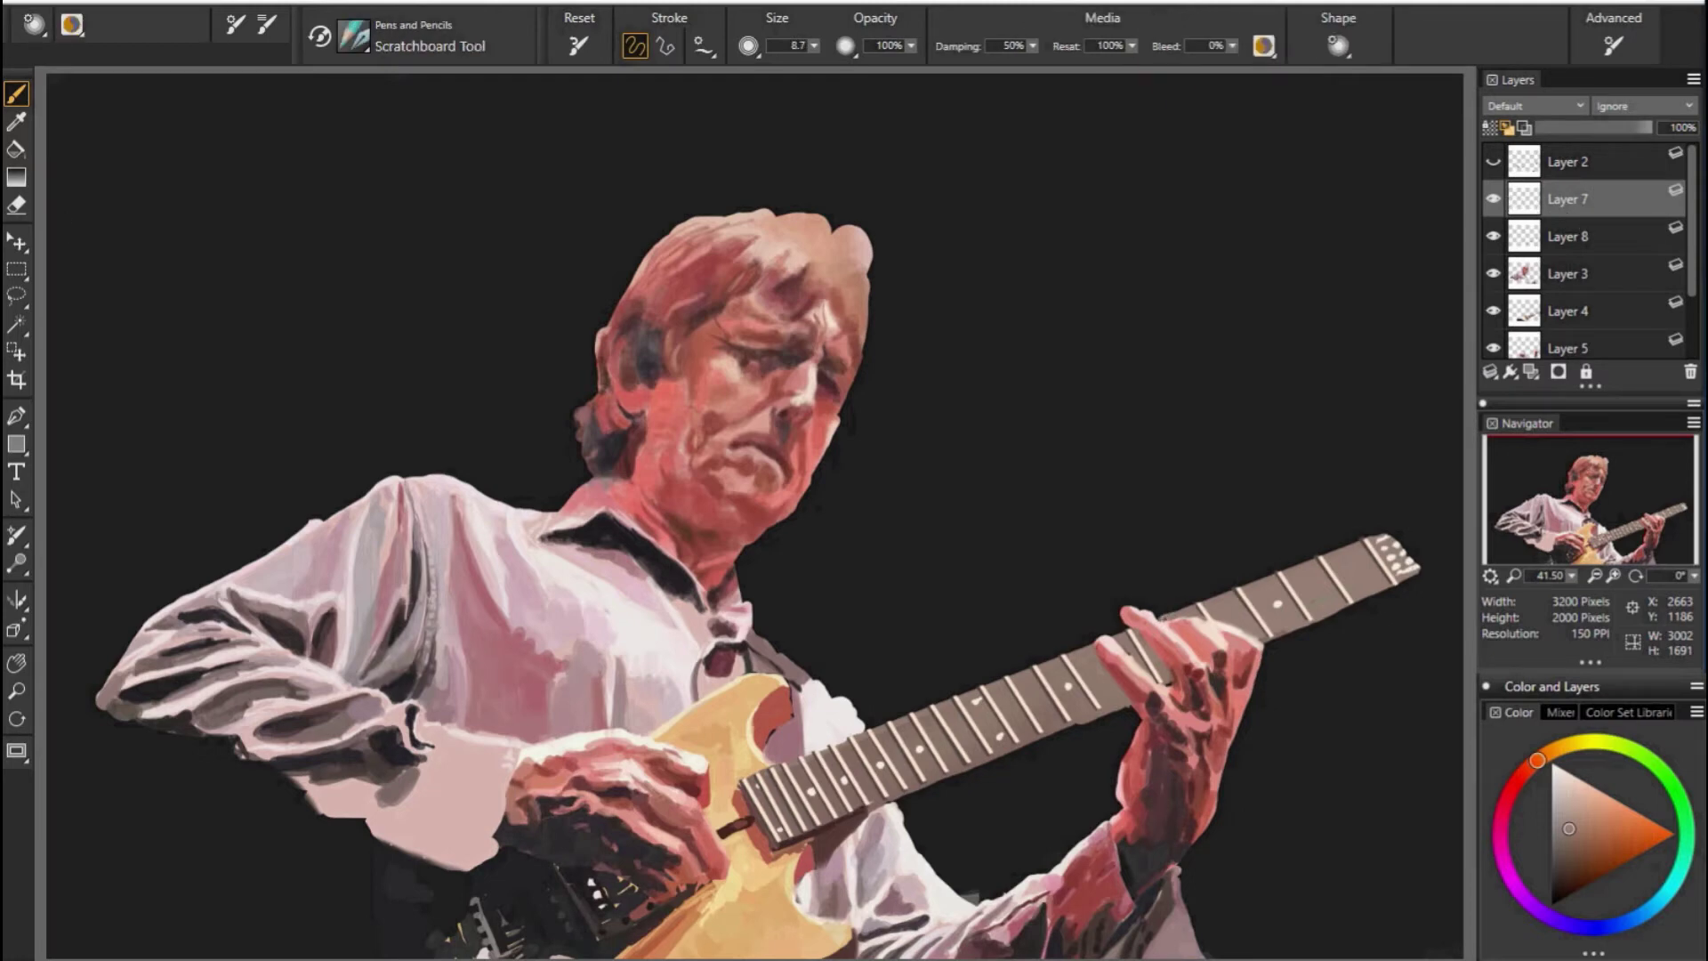
pyautogui.keyDown('alt'); pyautogui.click(1172, 616); pyautogui.keyUp('alt')
pyautogui.click(1601, 349)
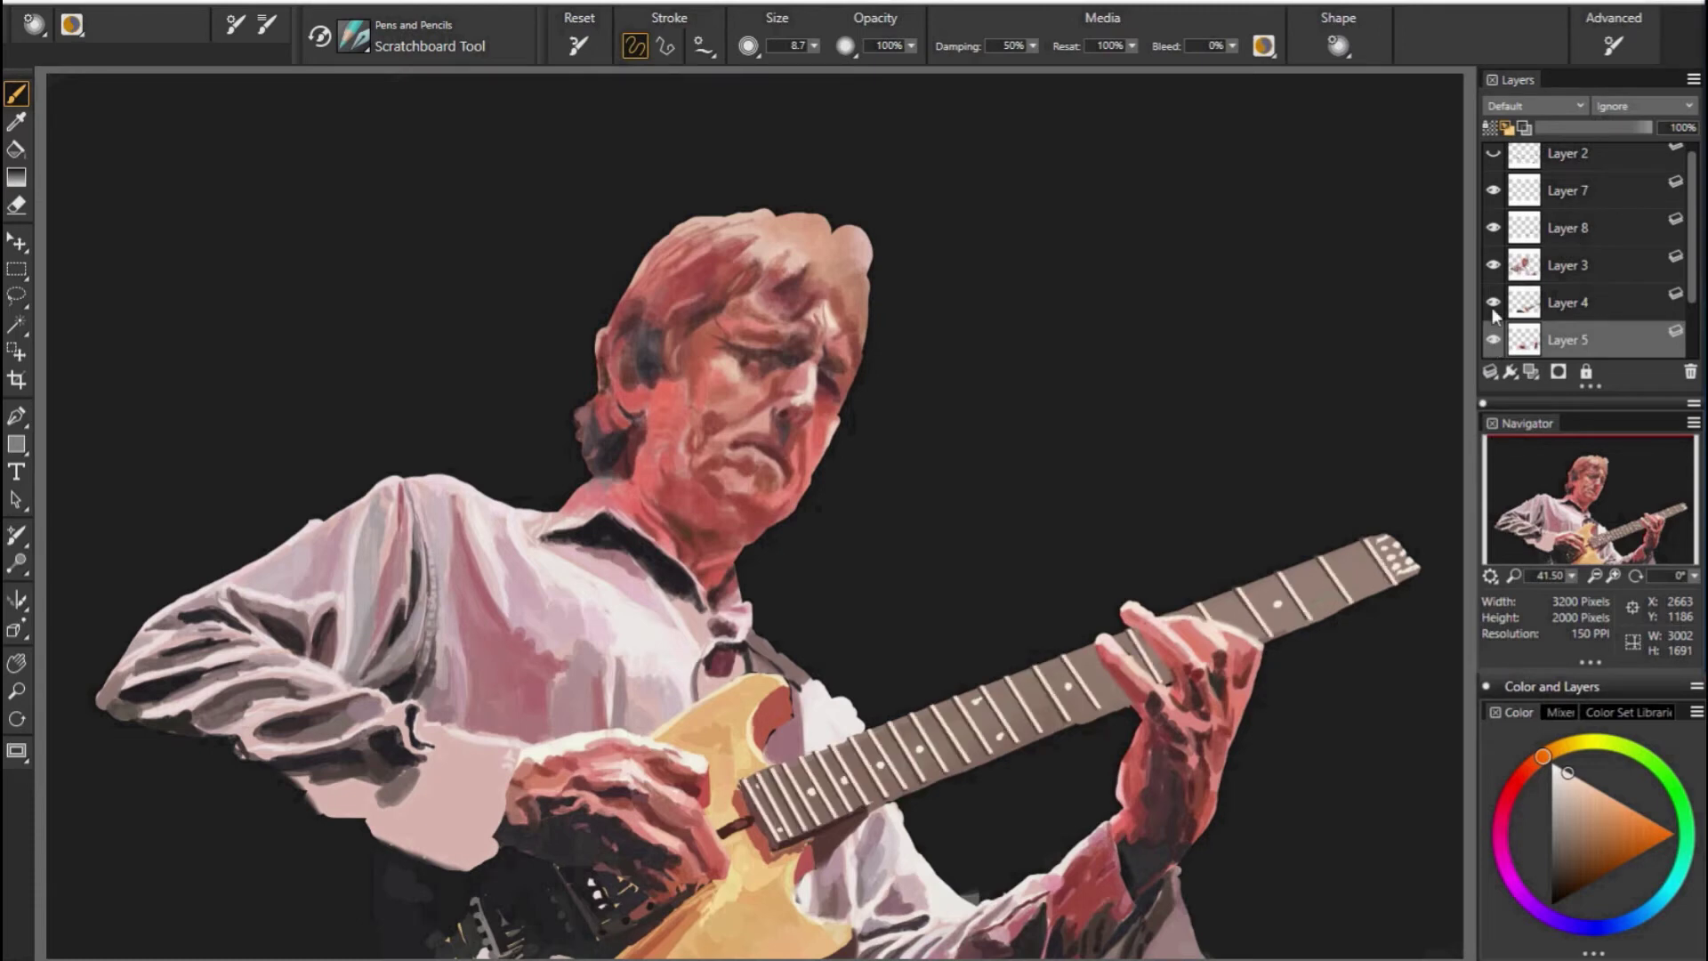
# Move Layers 3 and 5 so the picking hand sits below the guitar; airbrush red on Layer 6.
pyautogui.moveTo(1576, 267); pyautogui.dragTo(1576, 190)
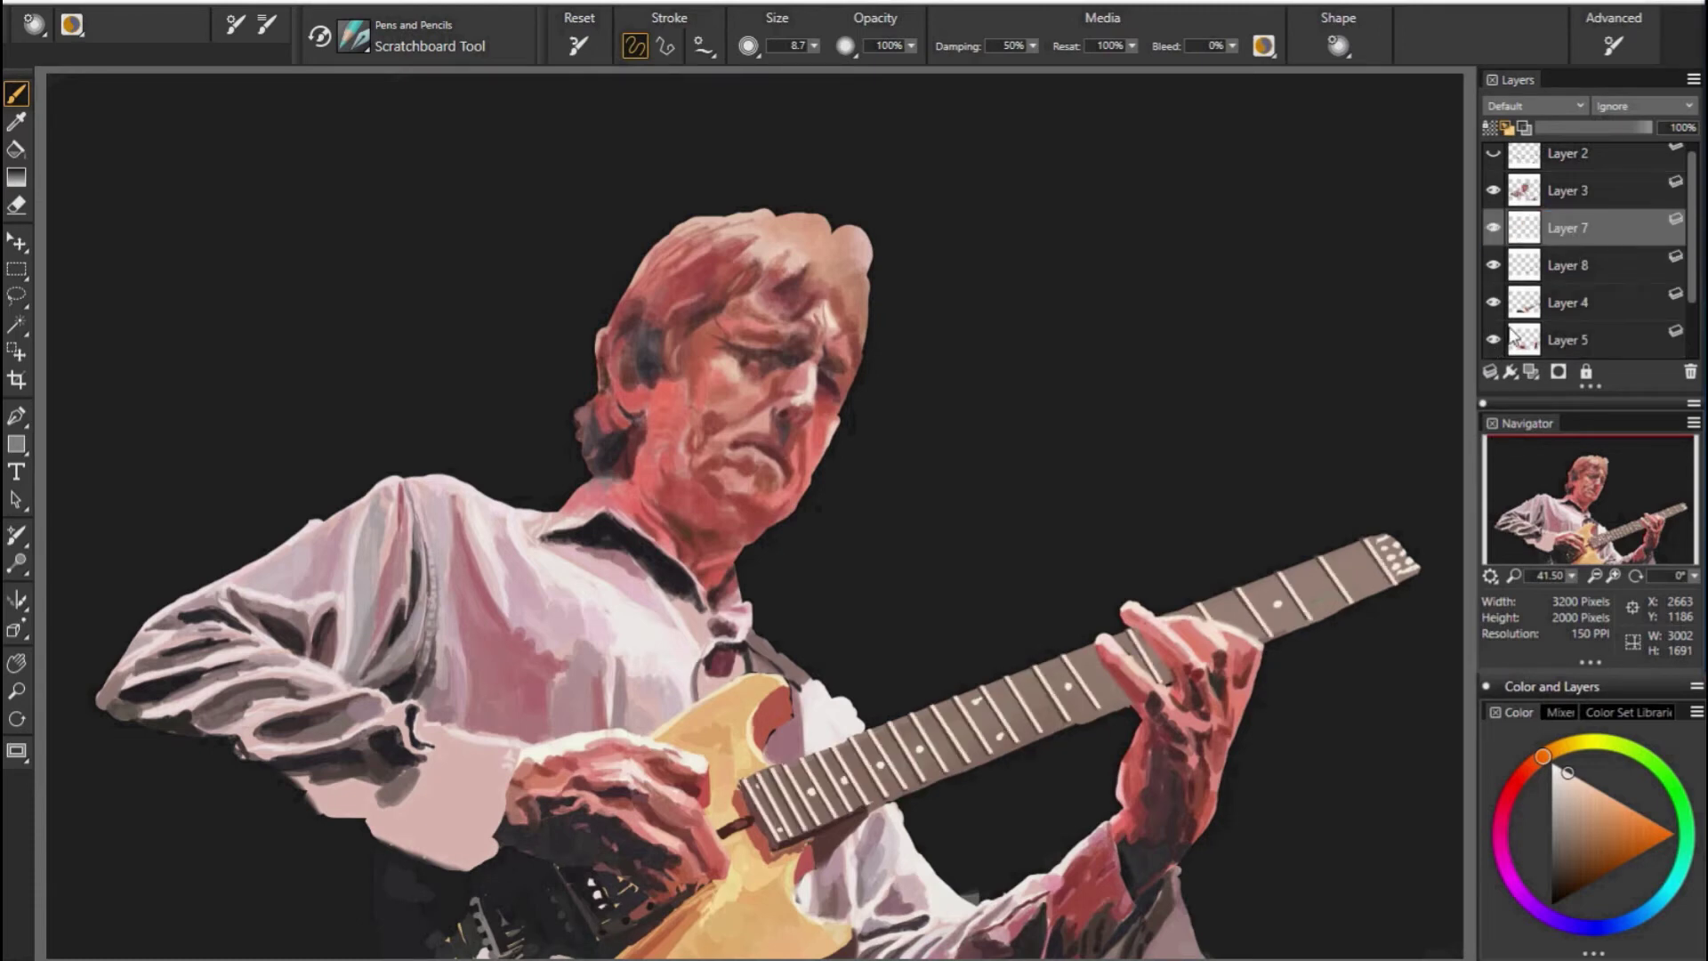
pyautogui.moveTo(1511, 338); pyautogui.dragTo(1563, 227)
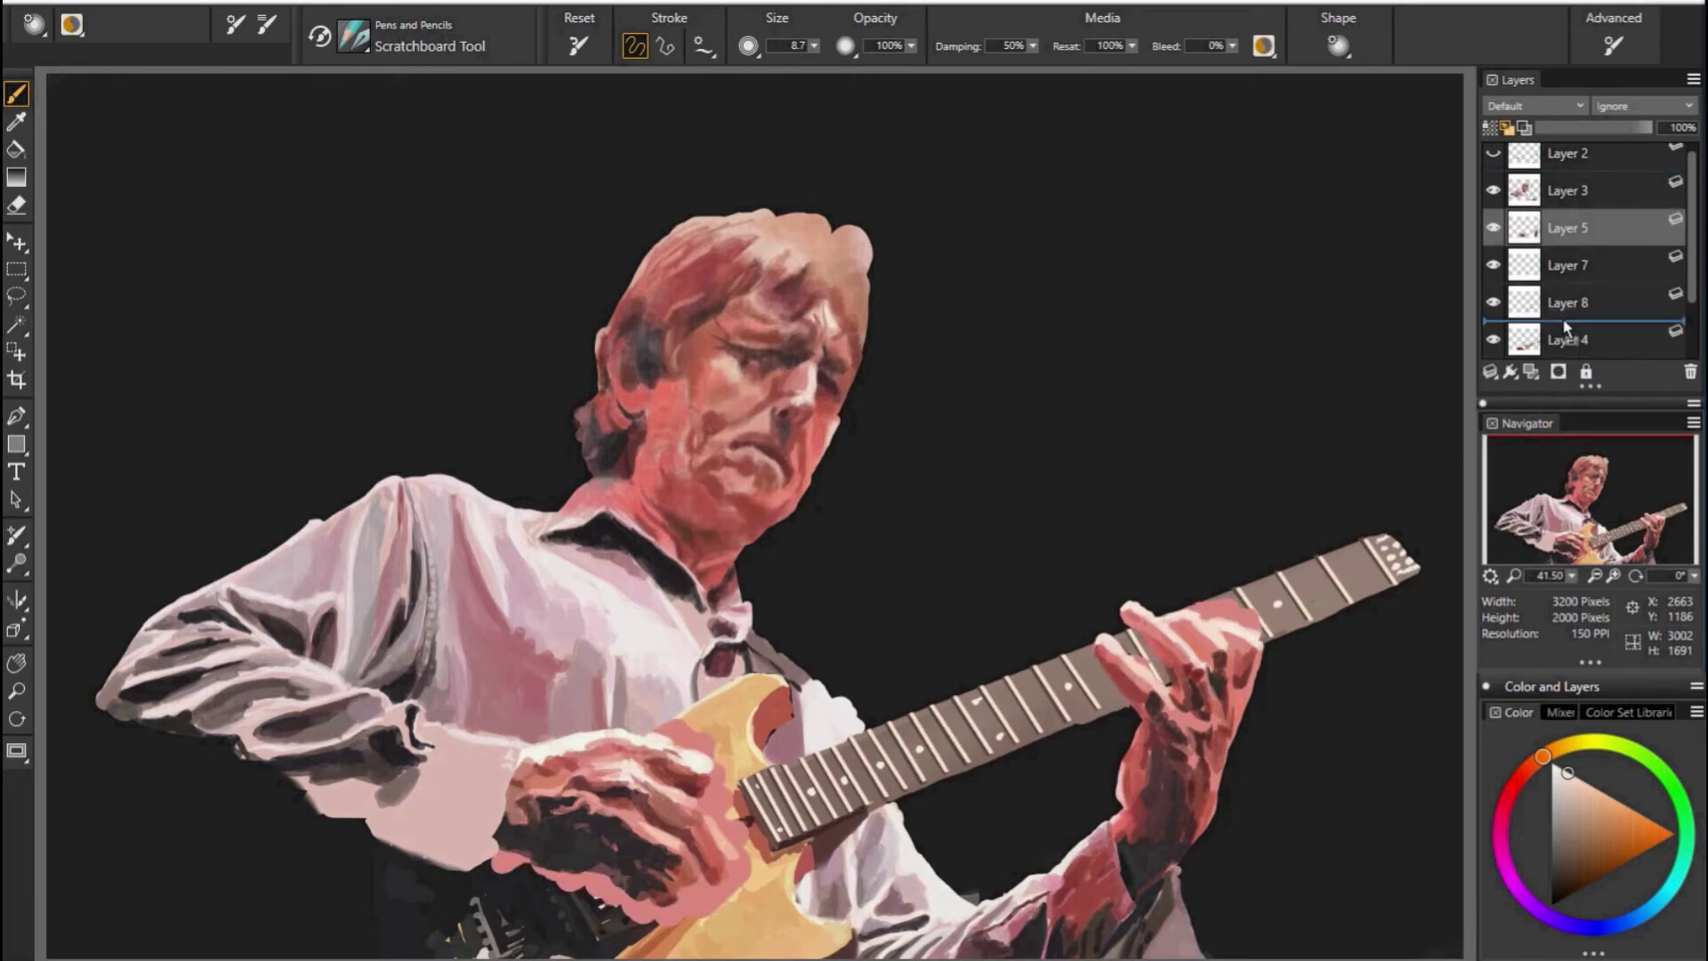
pyautogui.moveTo(1566, 328); pyautogui.dragTo(1571, 302)
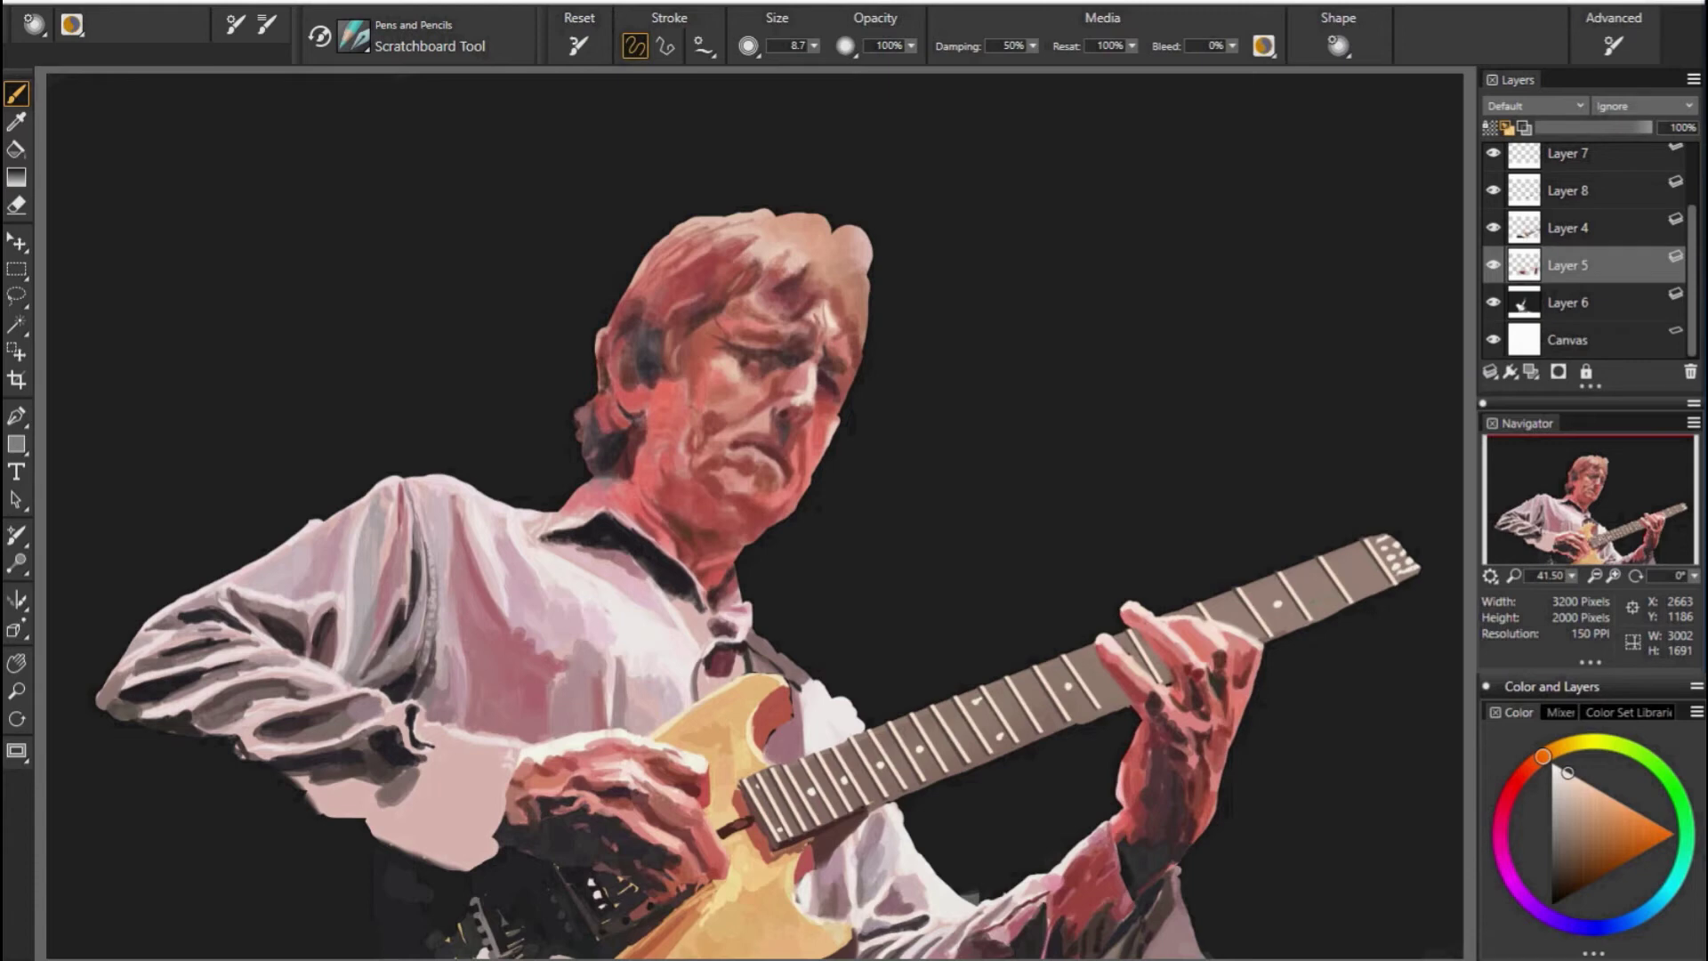
pyautogui.click(1587, 305)
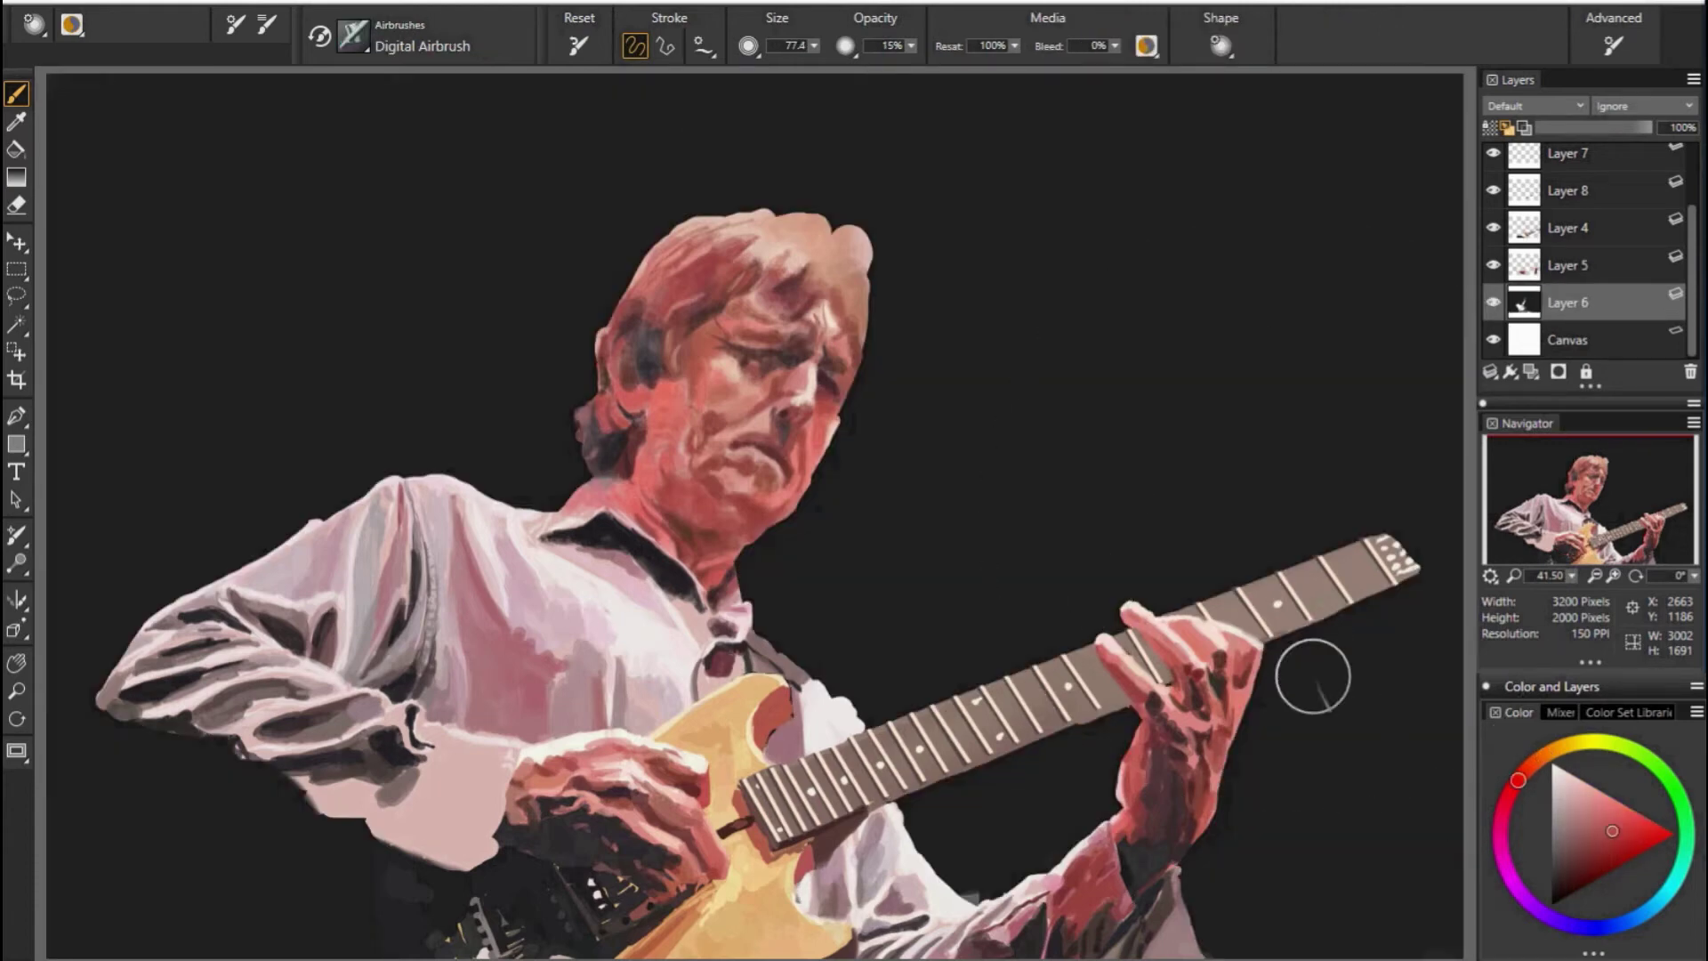
pyautogui.moveTo(1339, 637)
pyautogui.mouseDown()
pyautogui.moveTo(1271, 792)
pyautogui.moveTo(1394, 367)
pyautogui.mouseUp()
# Airbrush a second red streak near the top and dim the lower streak with near-black and dark magenta.
pyautogui.press('v')
pyautogui.moveTo(1183, 89)
pyautogui.mouseDown()
pyautogui.moveTo(1126, 329)
pyautogui.moveTo(1150, 260)
pyautogui.mouseUp()
pyautogui.keyDown('alt'); pyautogui.click(868, 236); pyautogui.keyUp('alt')
pyautogui.press('v')
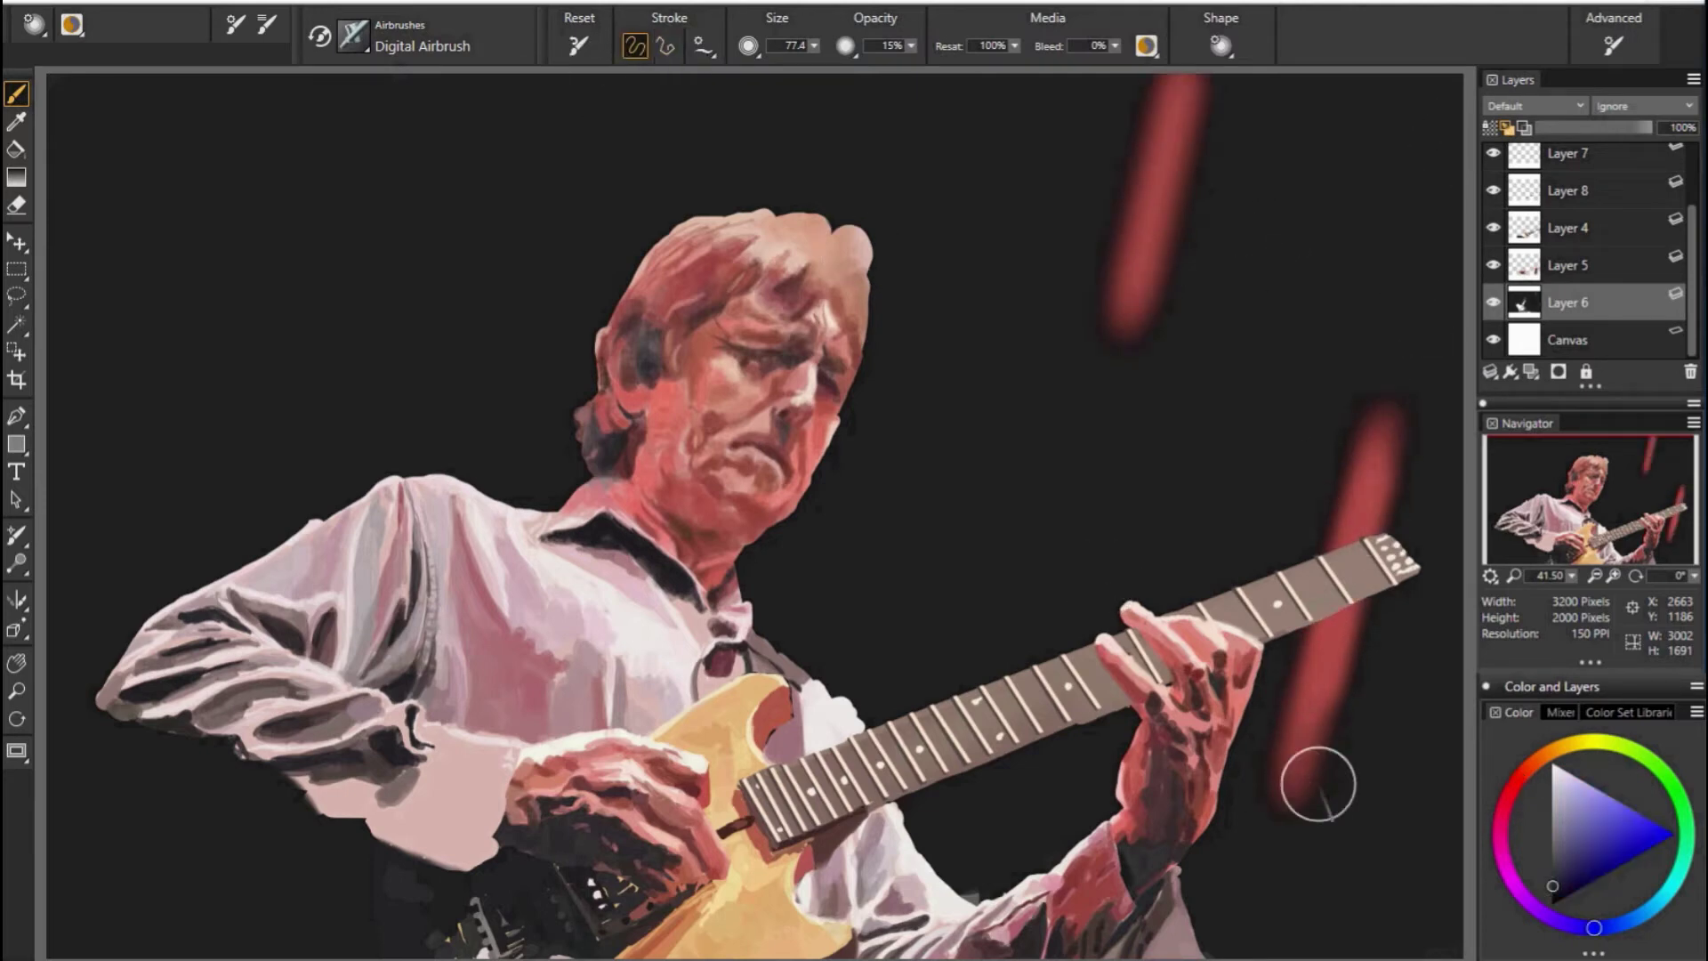
pyautogui.moveTo(1312, 876); pyautogui.dragTo(1373, 649)
pyautogui.keyDown('alt'); pyautogui.click(1319, 811); pyautogui.keyUp('alt')
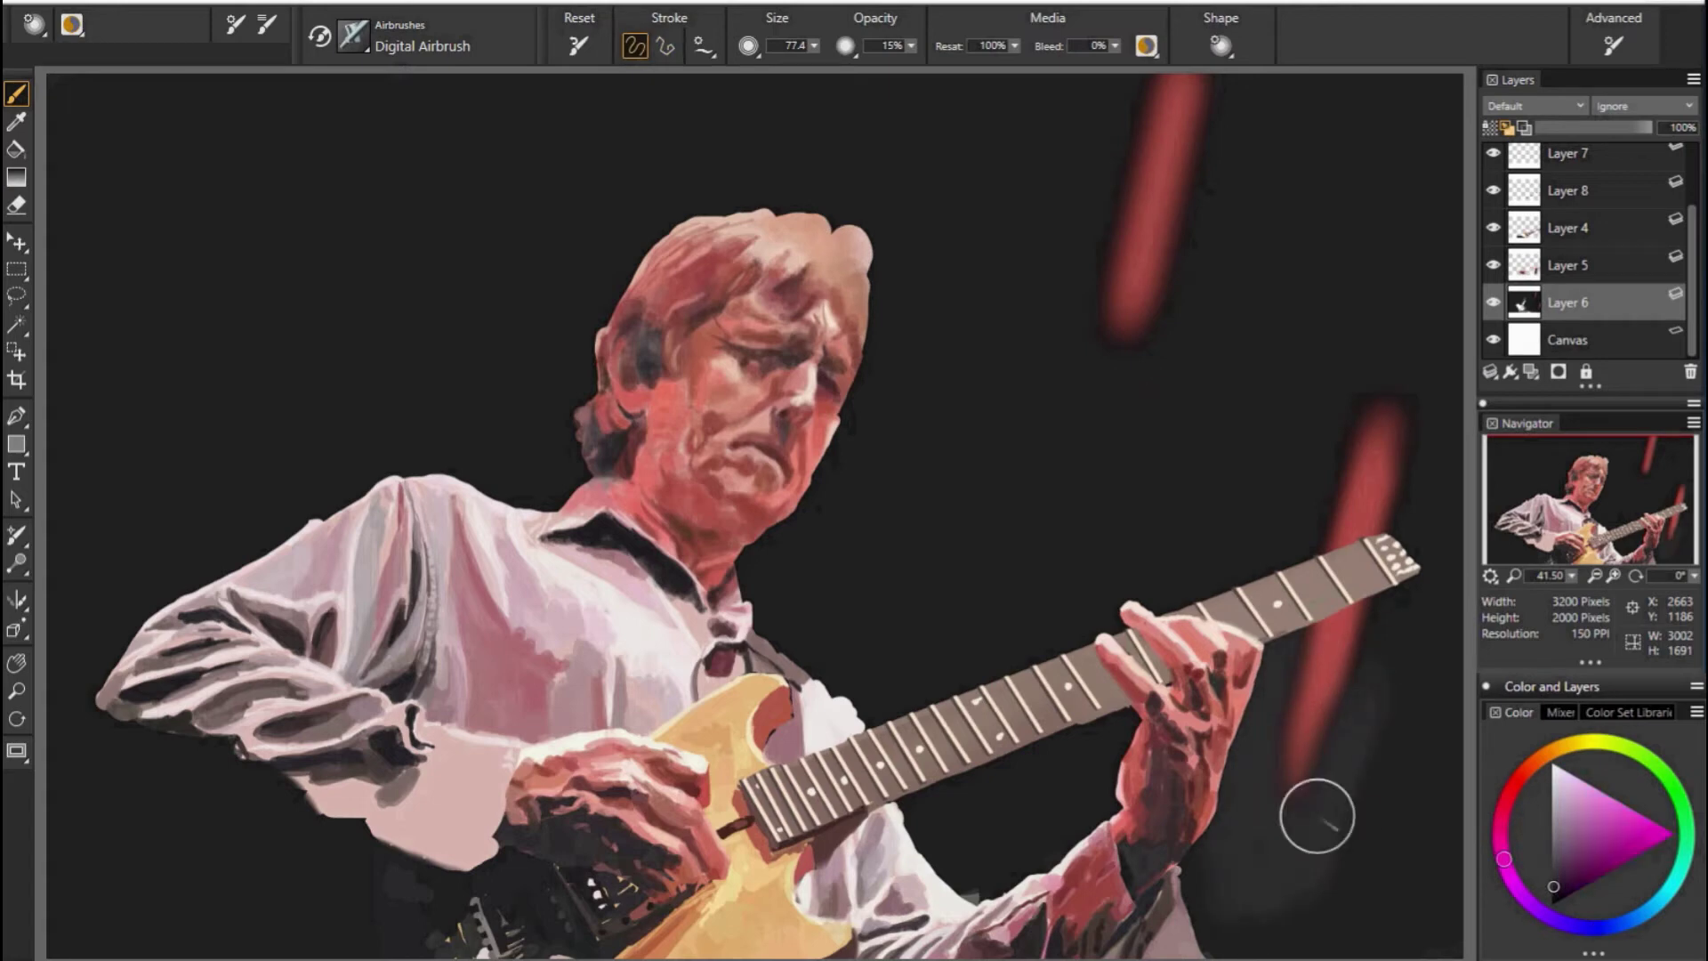
pyautogui.moveTo(1377, 269); pyautogui.dragTo(1185, 815)
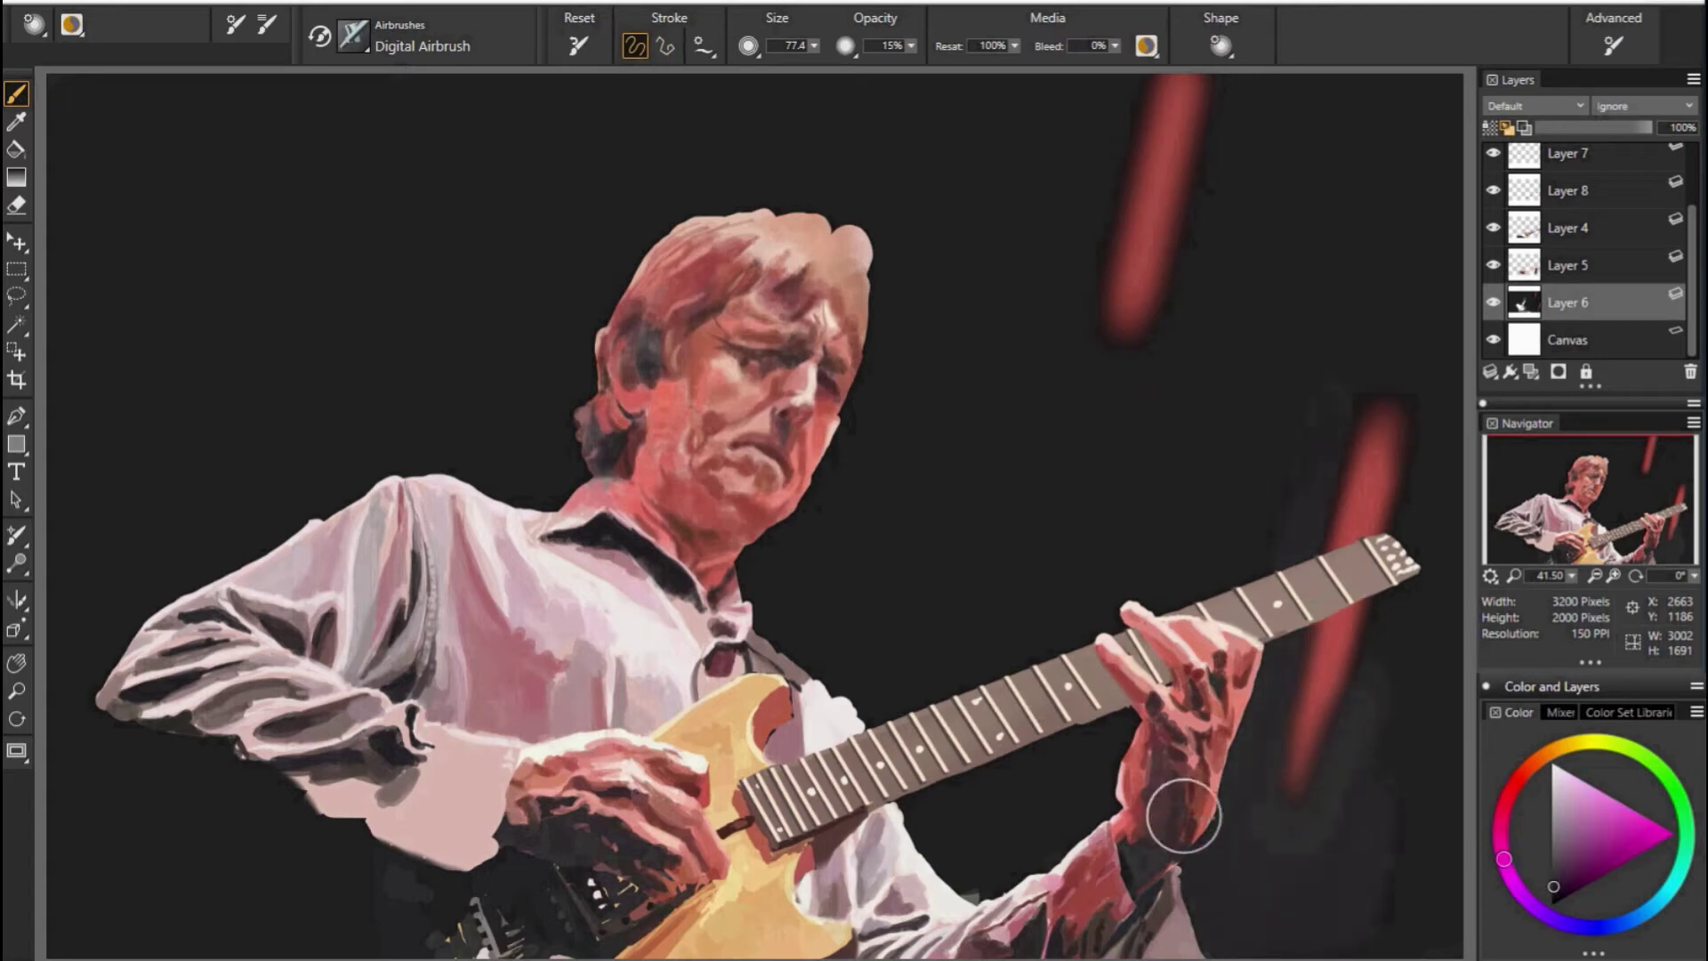
pyautogui.keyDown('alt'); pyautogui.click(260, 275); pyautogui.keyUp('alt')
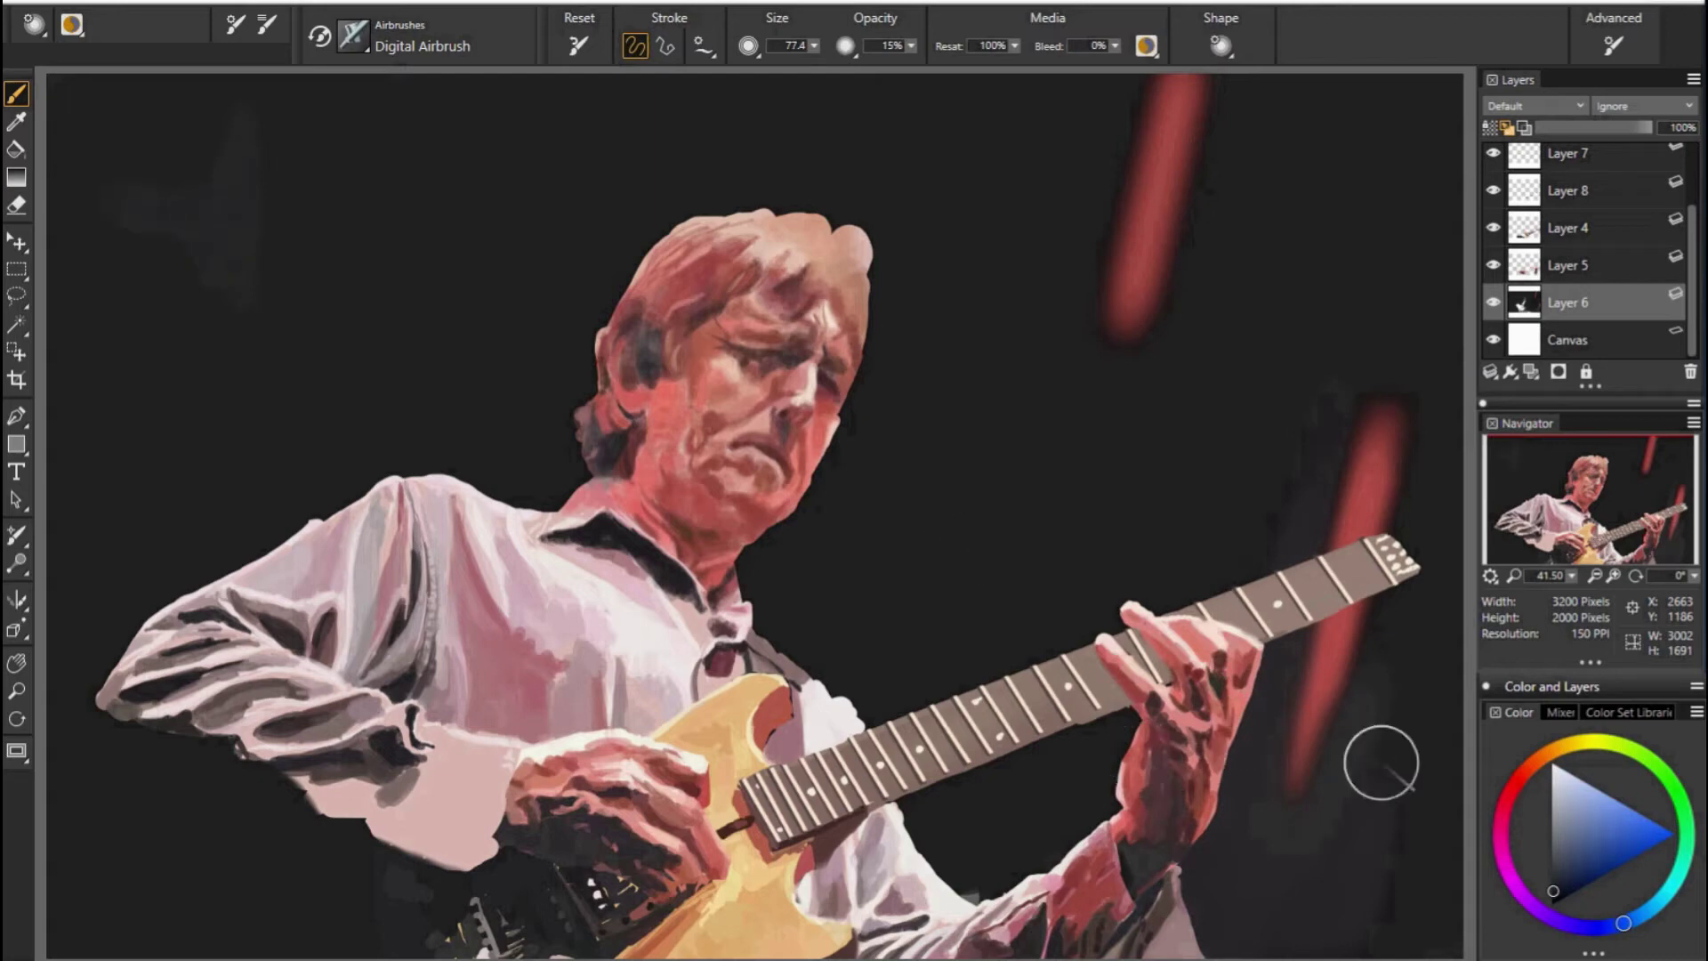
# With the hard eraser on Layer 3, trim the shirt edge and the top-right hair edge.
pyautogui.hotkey('alt', ']')
pyautogui.press('/')
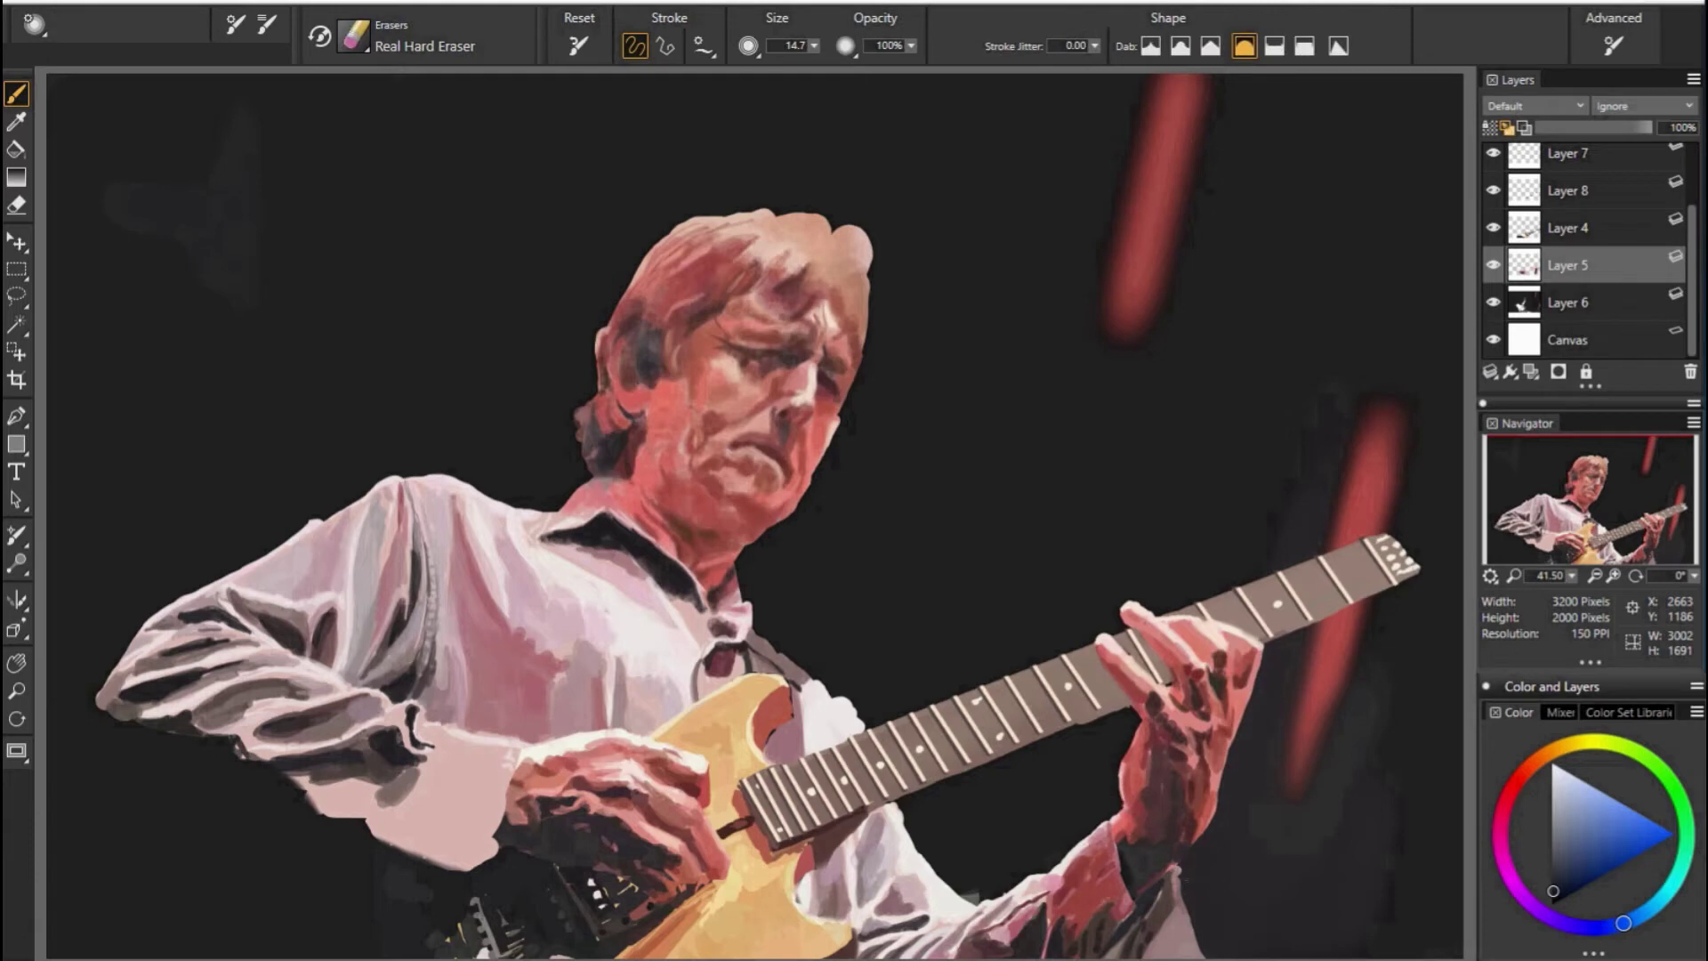
pyautogui.hotkey('alt', ']')
pyautogui.hotkey('alt', ']')
pyautogui.hotkey('alt', ']')
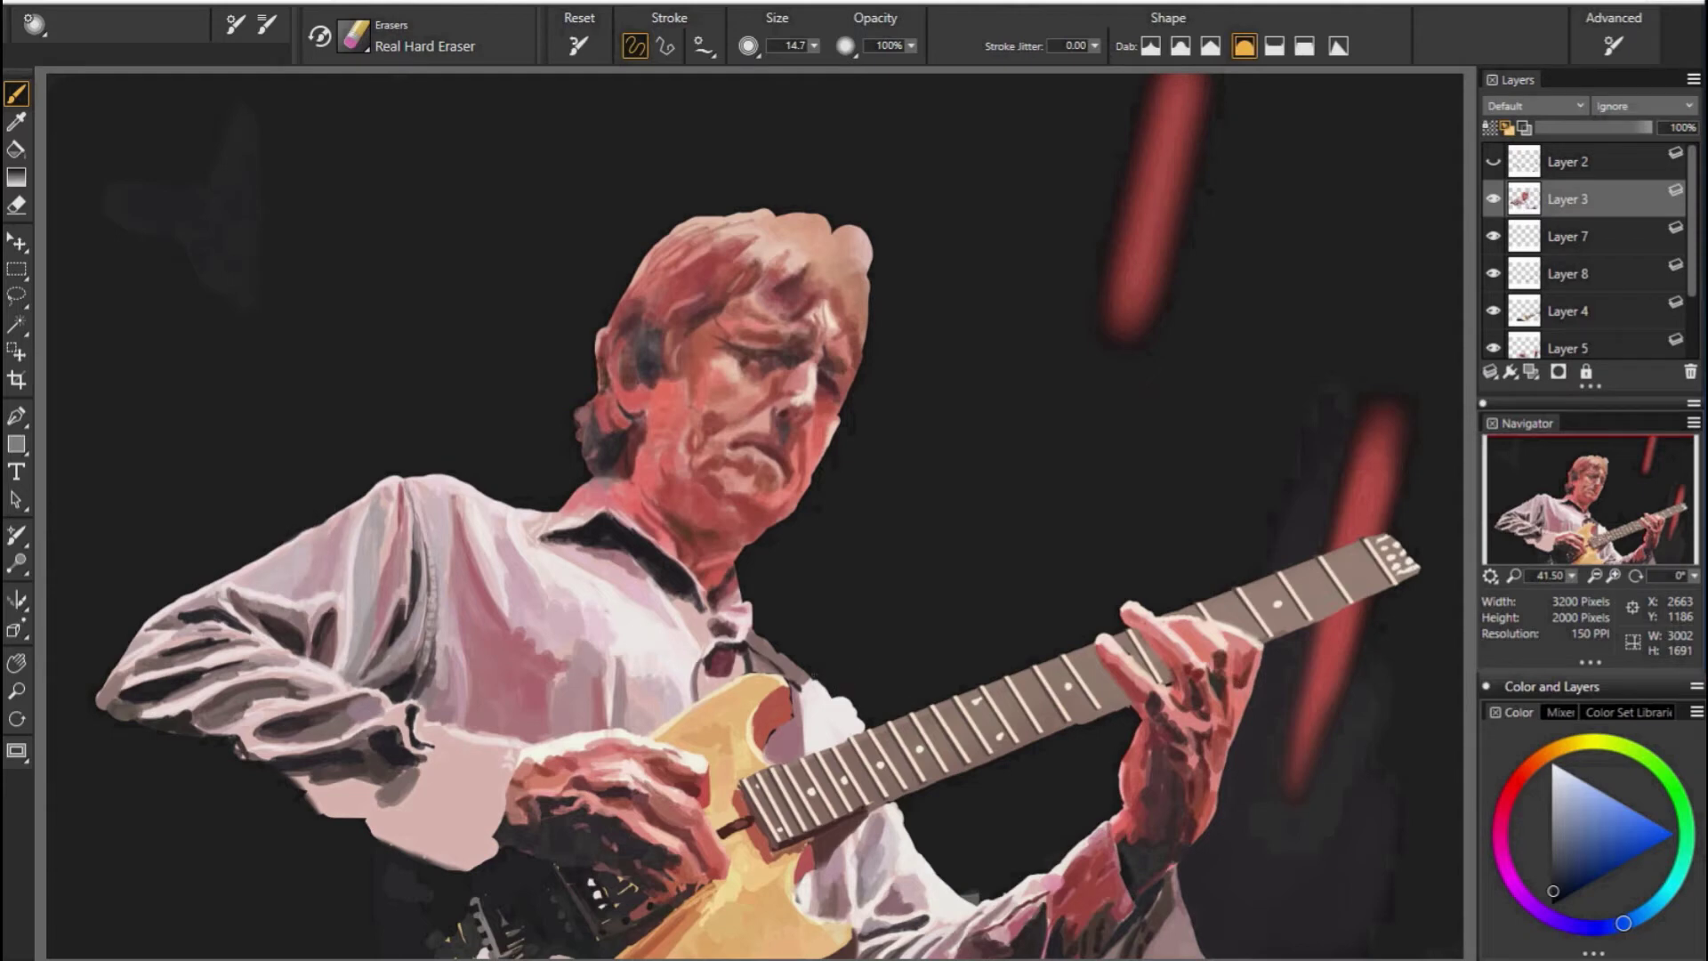
pyautogui.moveTo(841, 688); pyautogui.dragTo(864, 707)
pyautogui.click(1492, 161)
pyautogui.moveTo(872, 260)
pyautogui.mouseDown()
pyautogui.moveTo(858, 223)
pyautogui.moveTo(805, 217)
pyautogui.mouseUp()
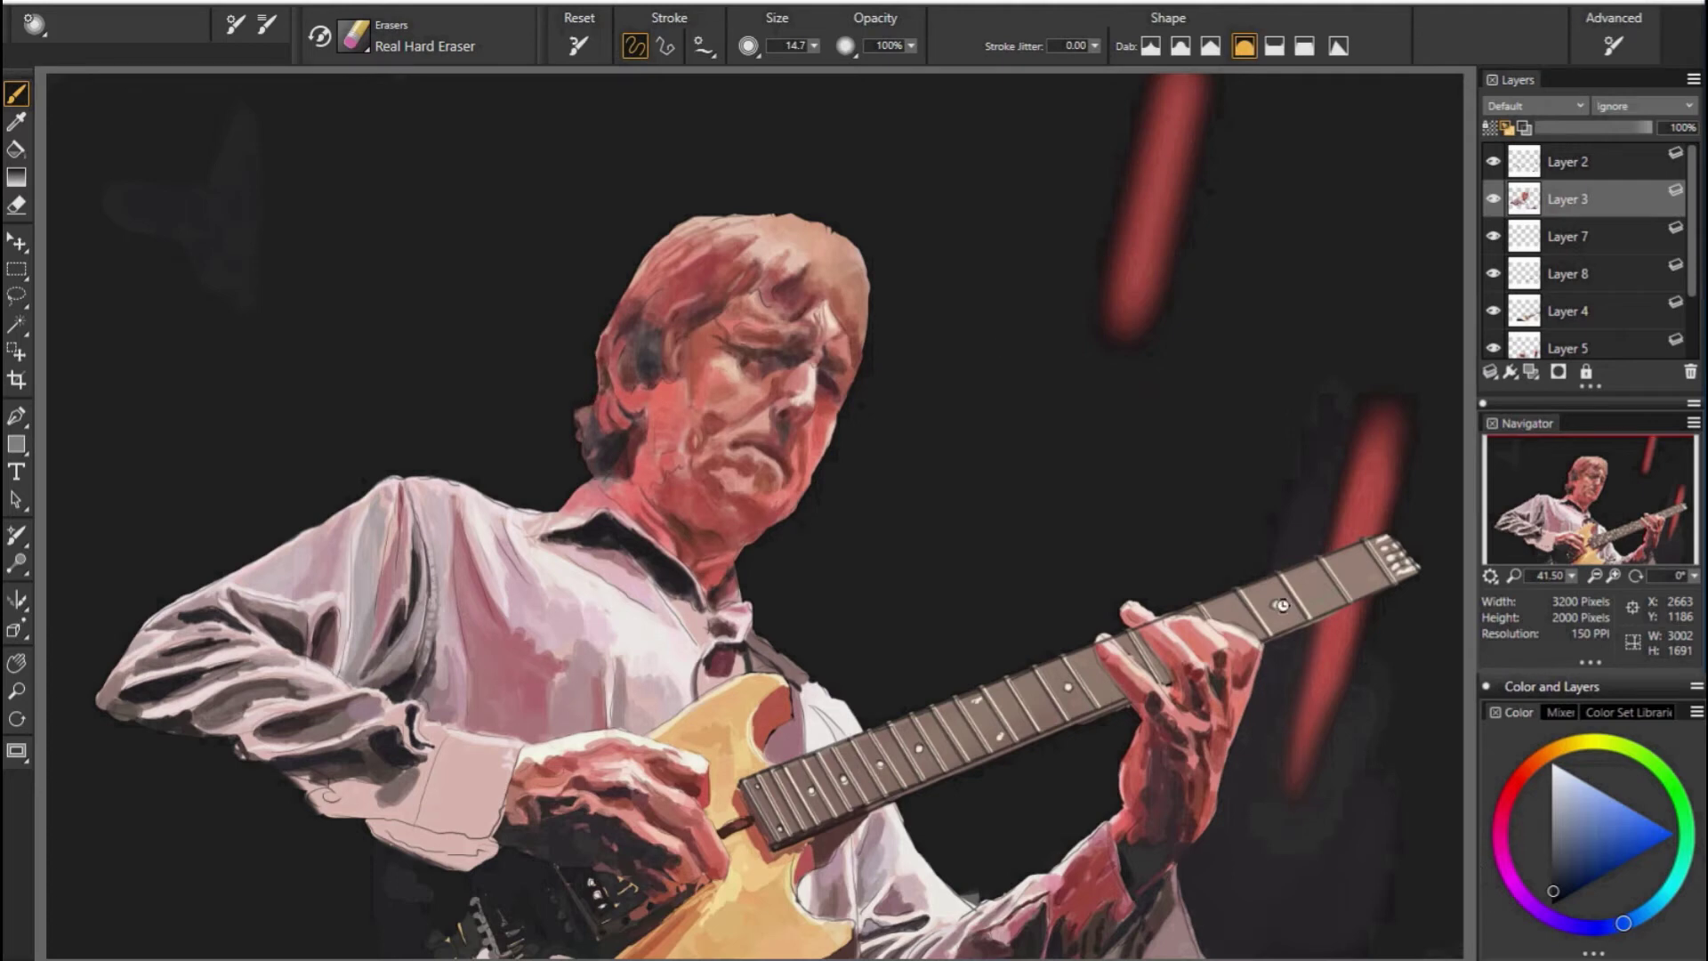
# Show Layer 2's linework and the string layer again, then add new empty Layer 9.
pyautogui.click(1494, 160)
pyautogui.click(1493, 161)
pyautogui.click(1576, 267)
pyautogui.click(1576, 226)
pyautogui.hotkey('ctrl', 'shift', 'n')
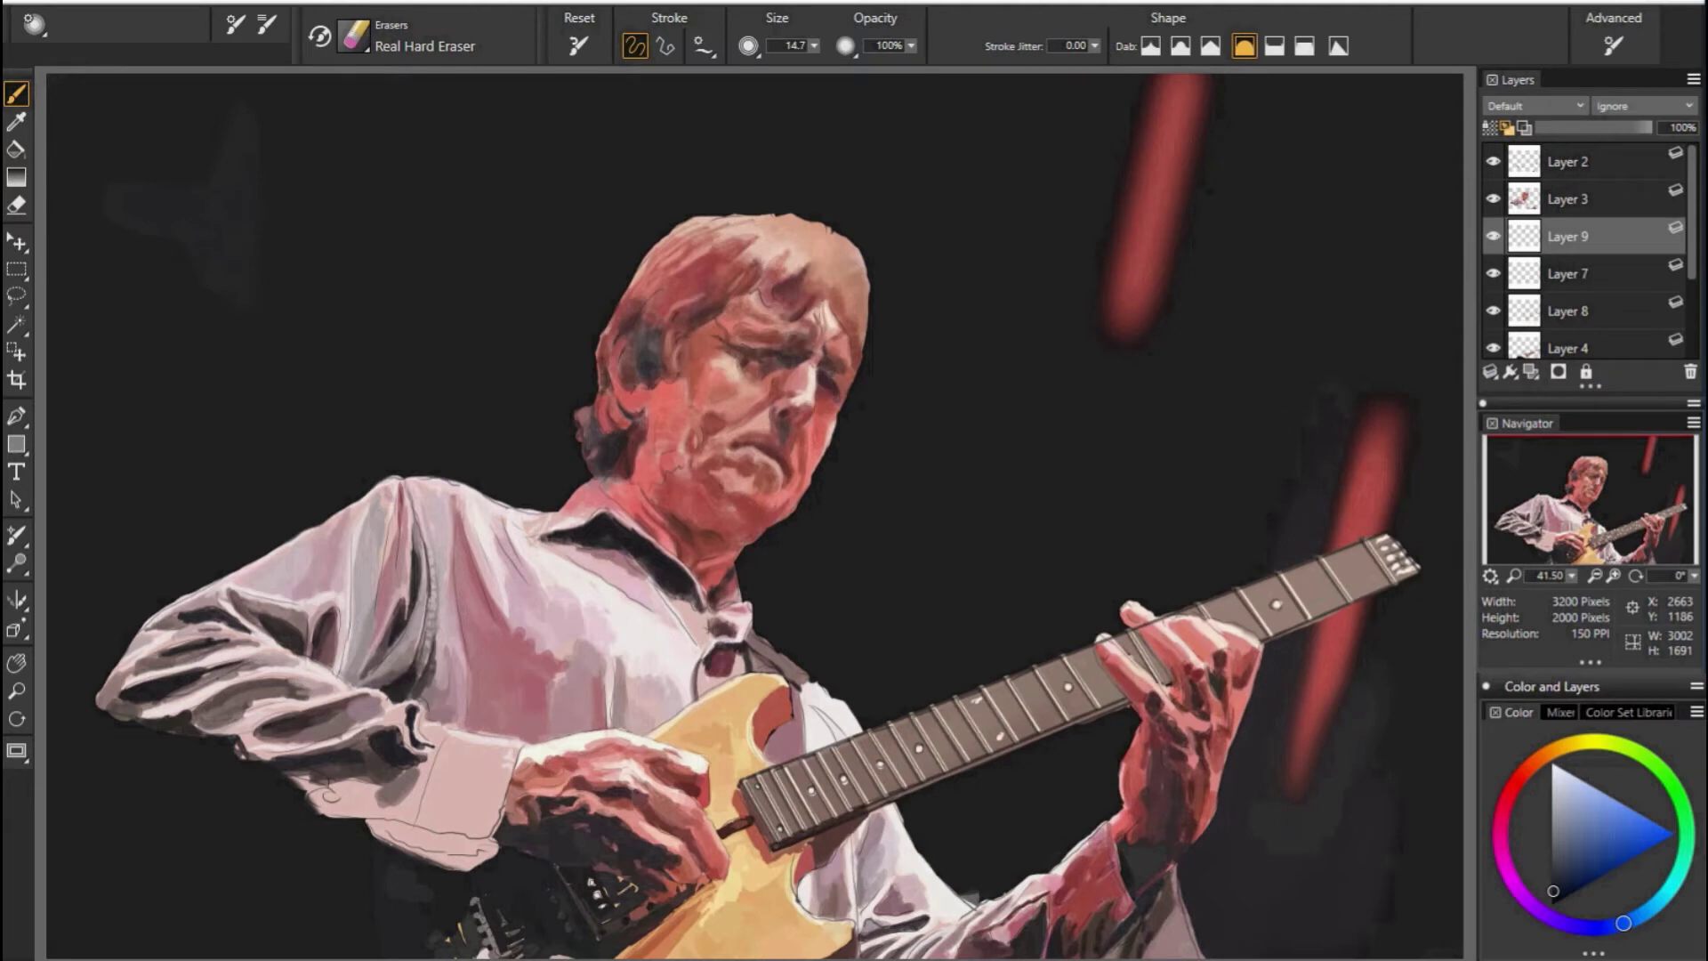
# Load a fine pink-red flat colour pen set to straight-line strokes.
pyautogui.press('b')
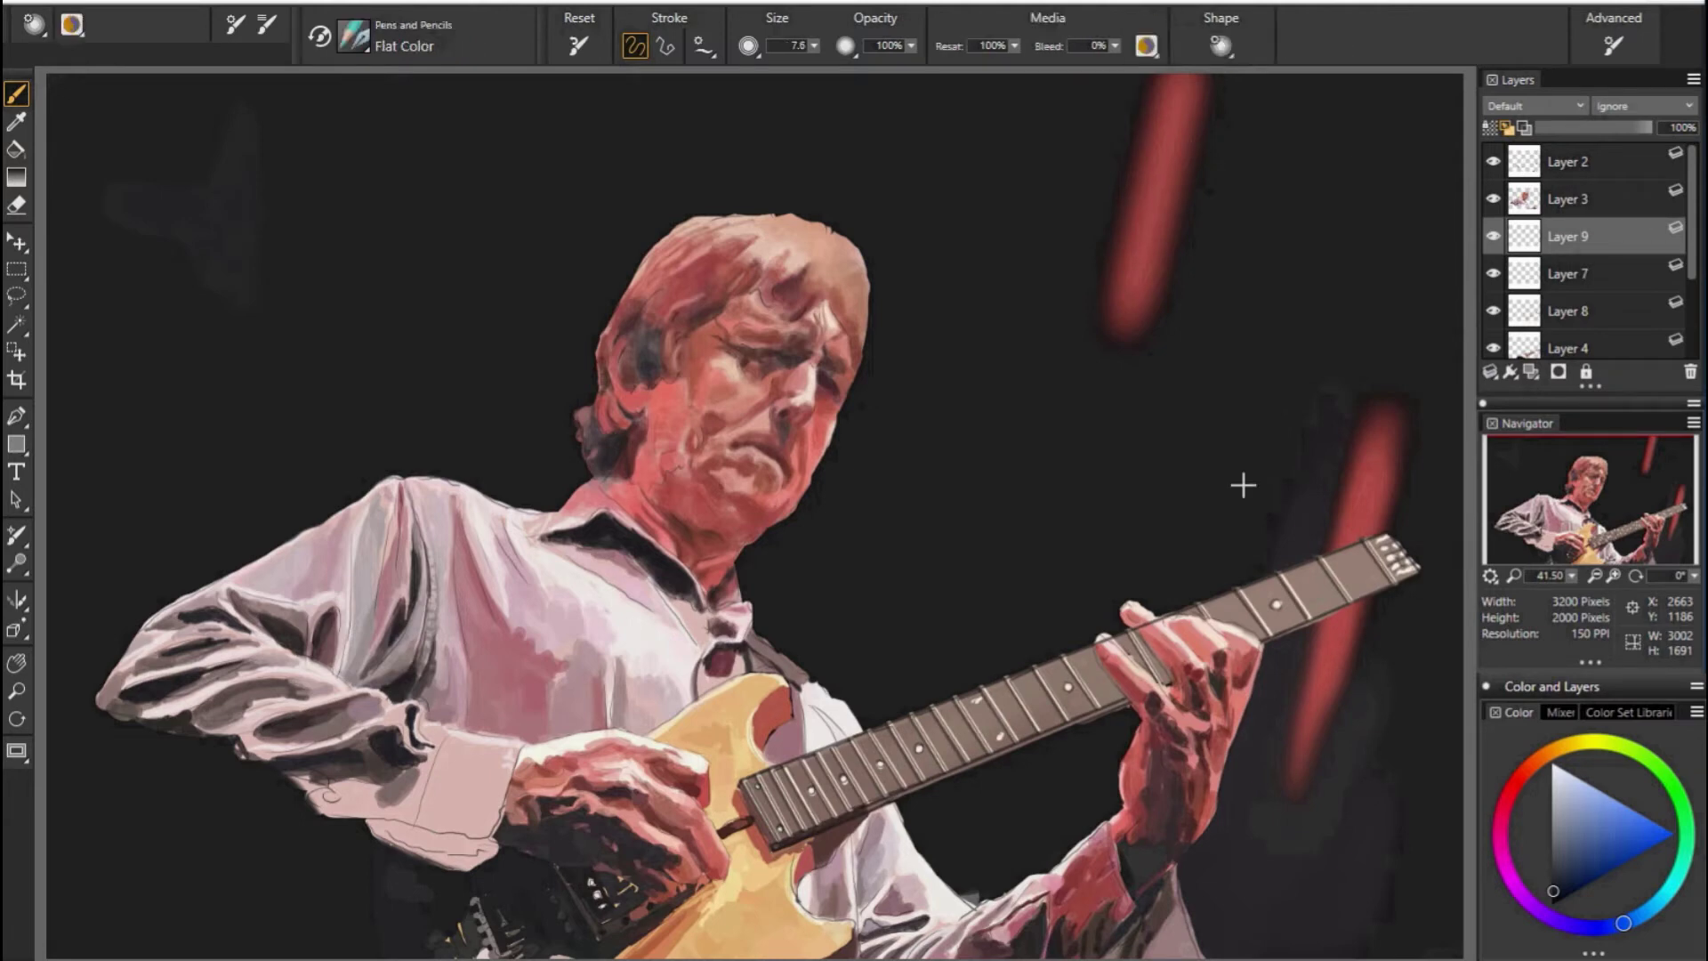
pyautogui.keyDown('alt'); pyautogui.click(963, 686); pyautogui.keyUp('alt')
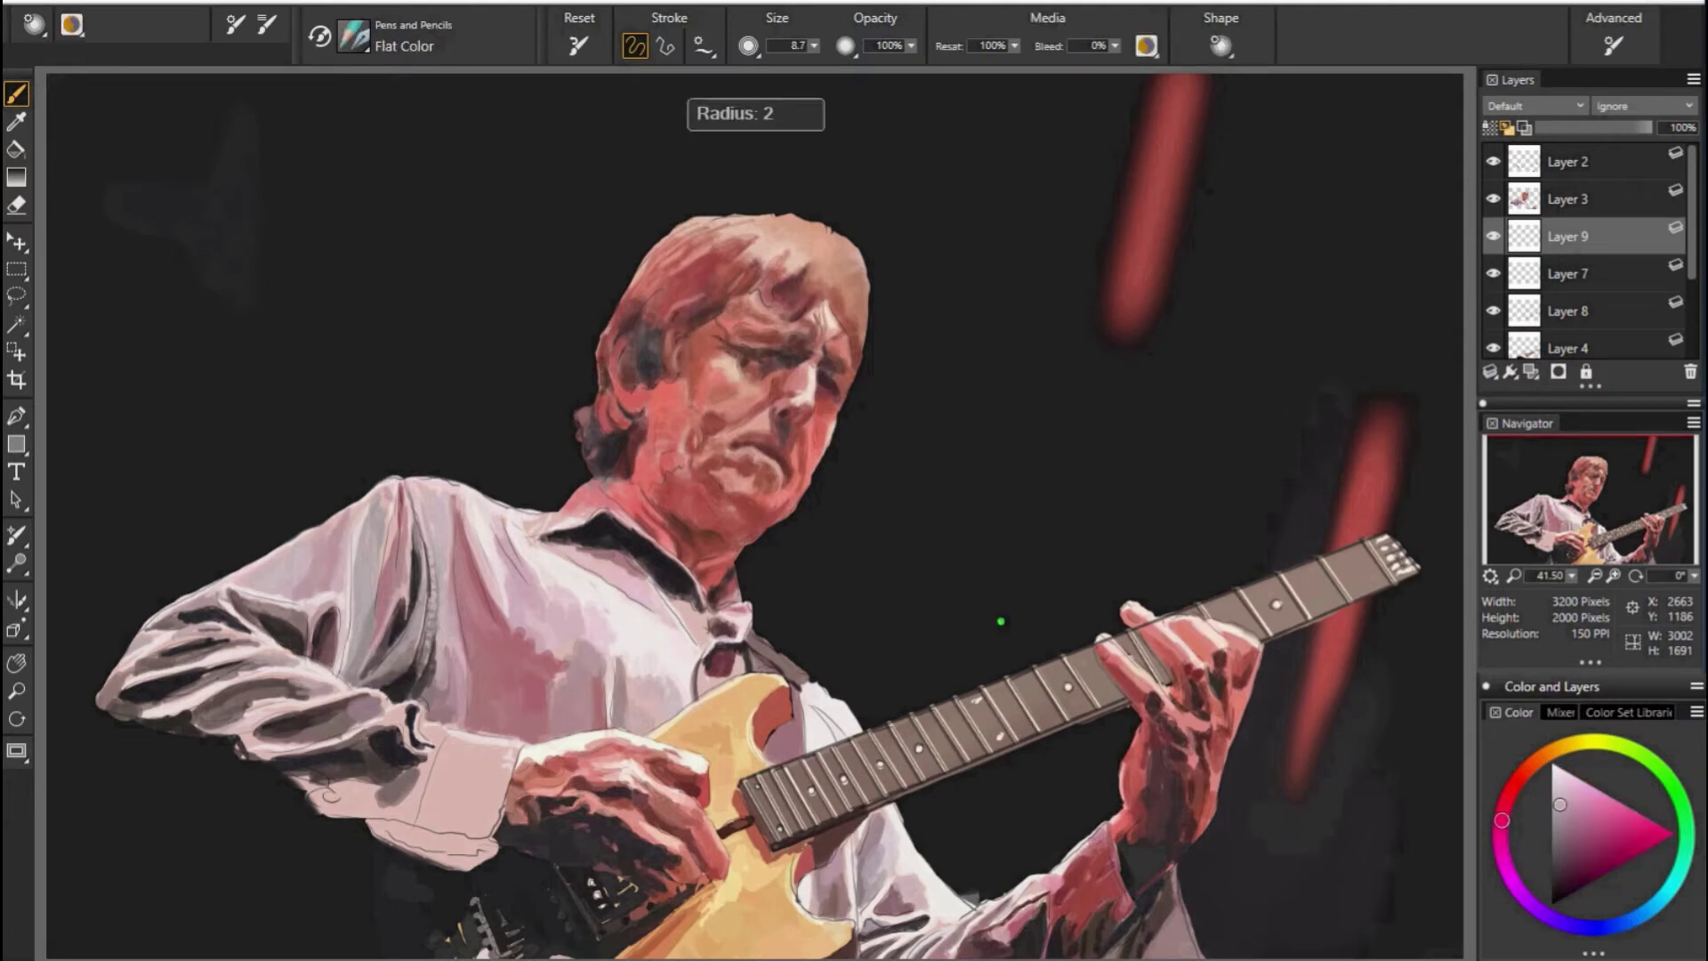
pyautogui.press('[')
pyautogui.press('[')
pyautogui.press('[')
pyautogui.click(665, 45)
pyautogui.moveTo(813, 45); pyautogui.dragTo(846, 55)
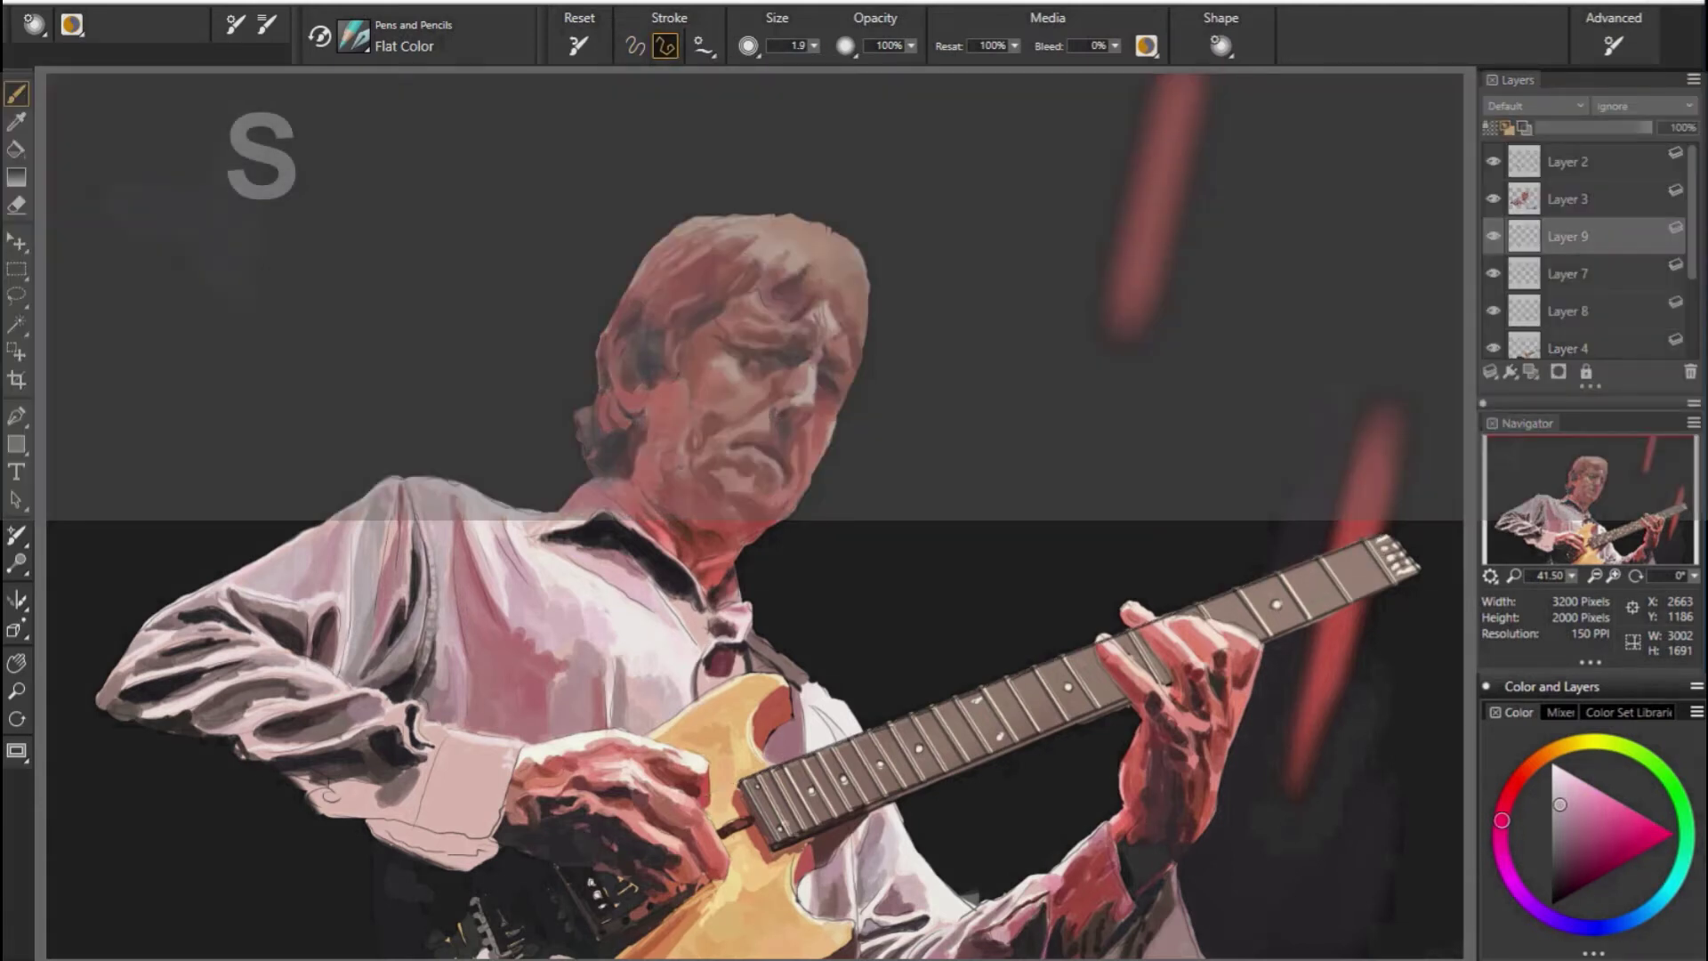
# Hide the old string linework, fine-tune the pen size, and switch to a hard eraser.
pyautogui.click(1493, 161)
pyautogui.press(']')
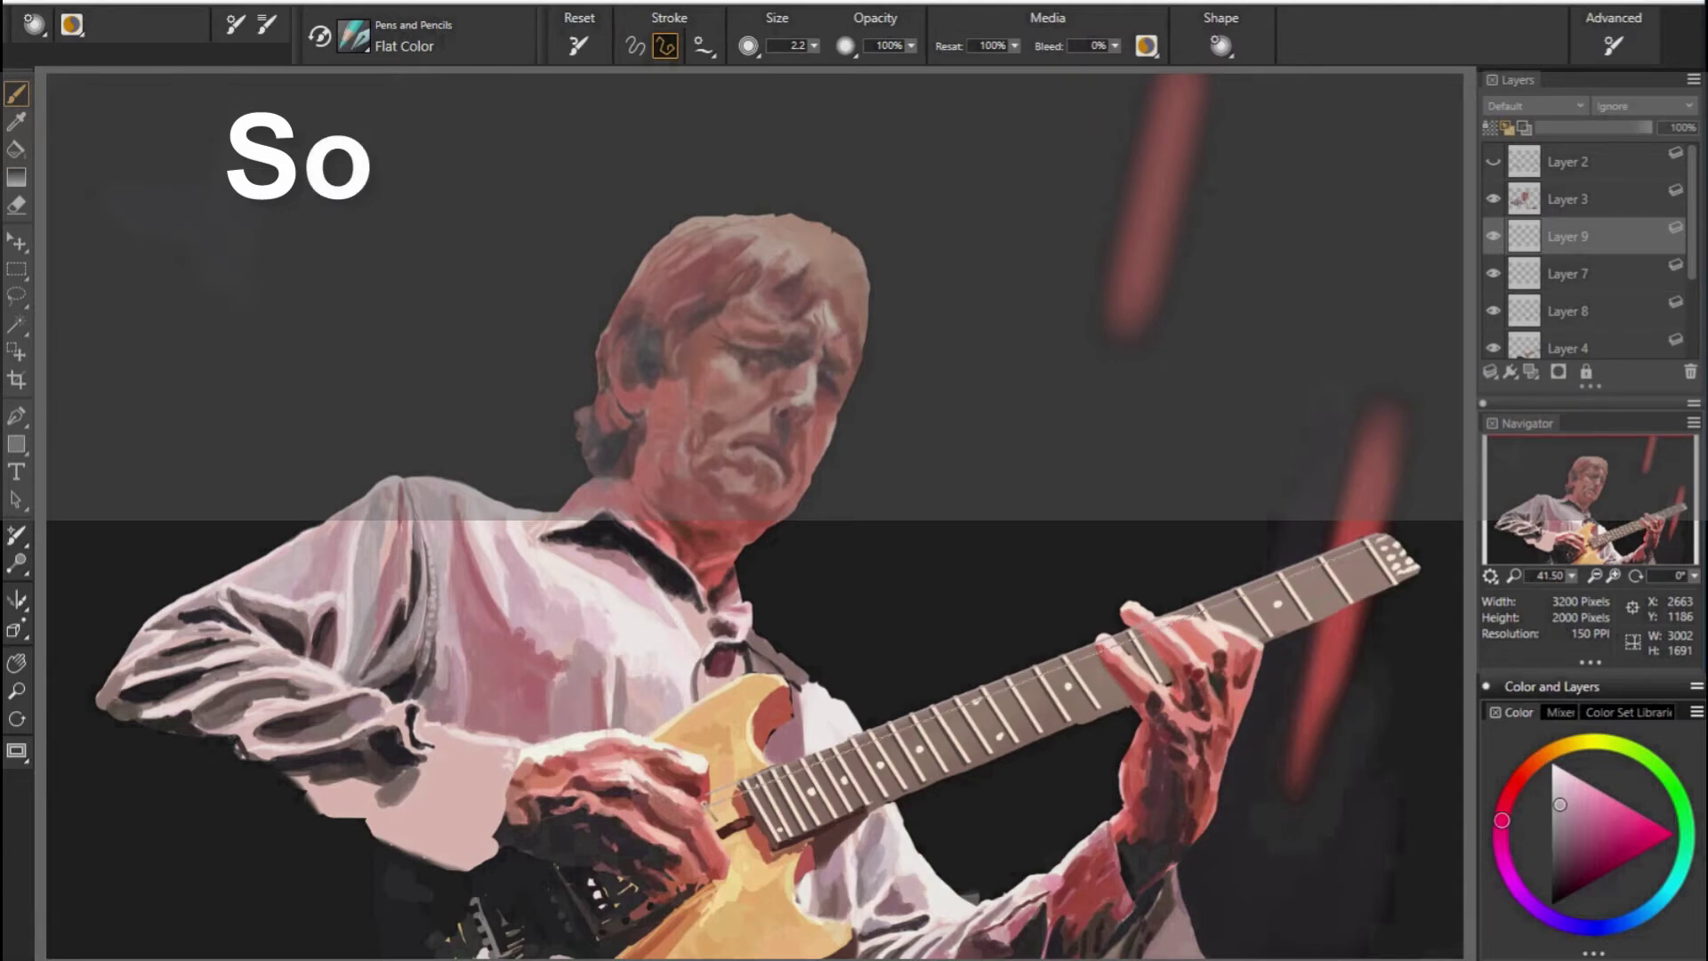
pyautogui.press(']')
pyautogui.press(']')
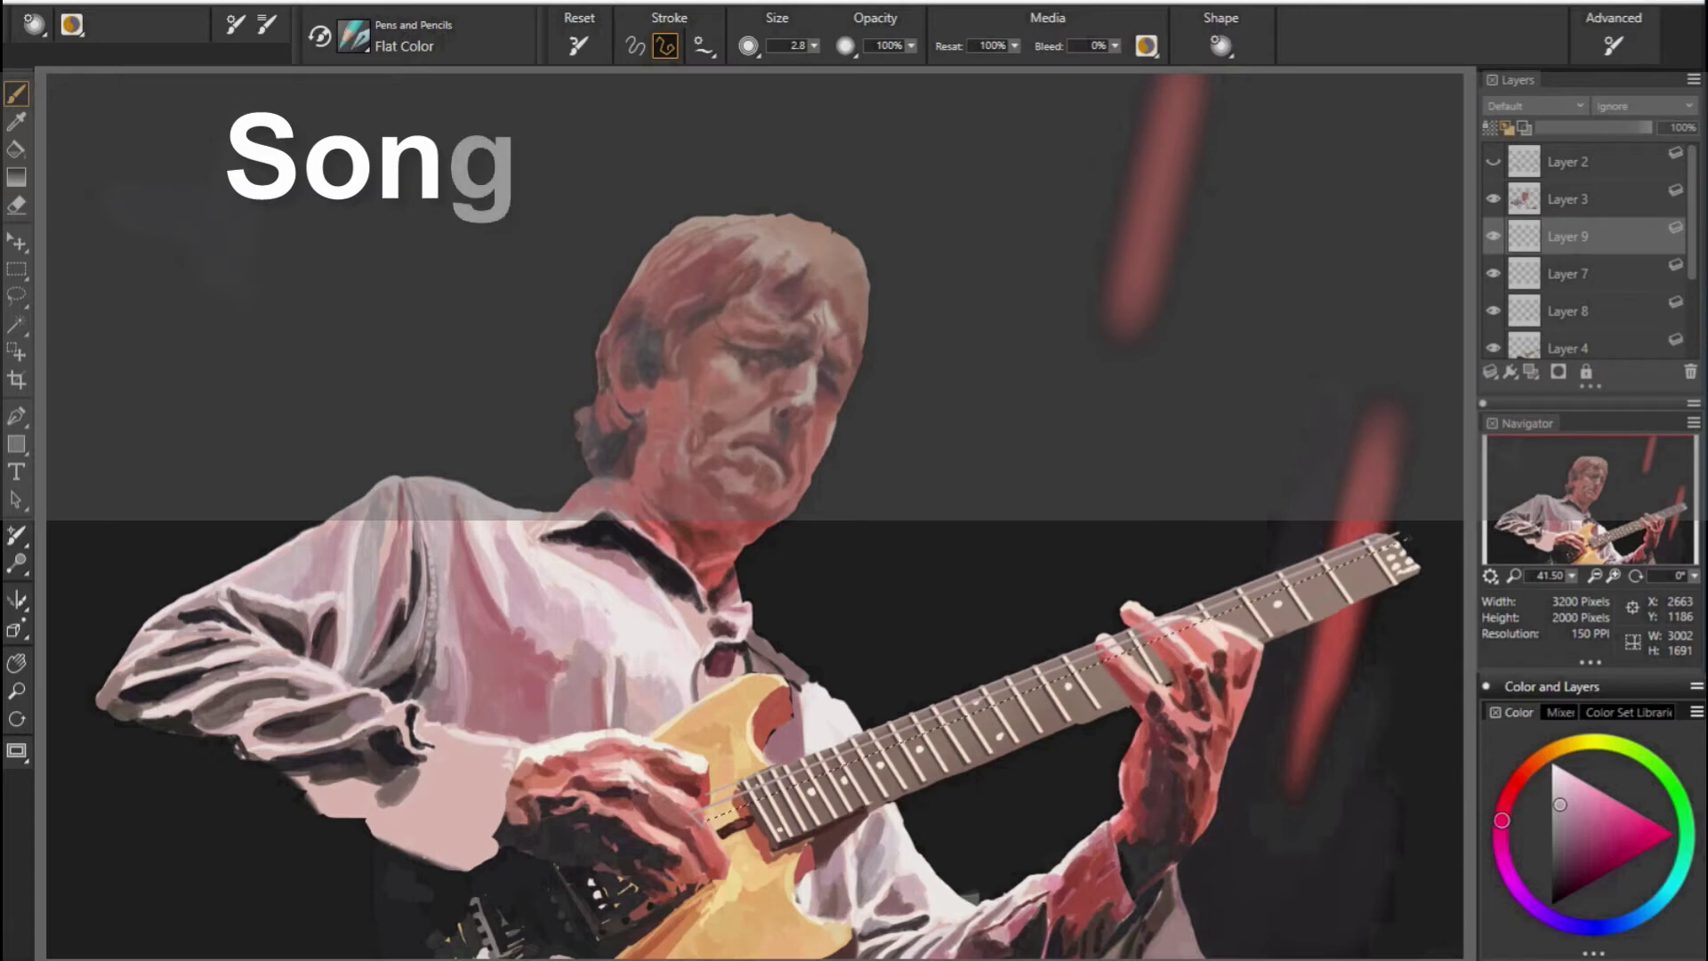
pyautogui.press('[')
pyautogui.press('[')
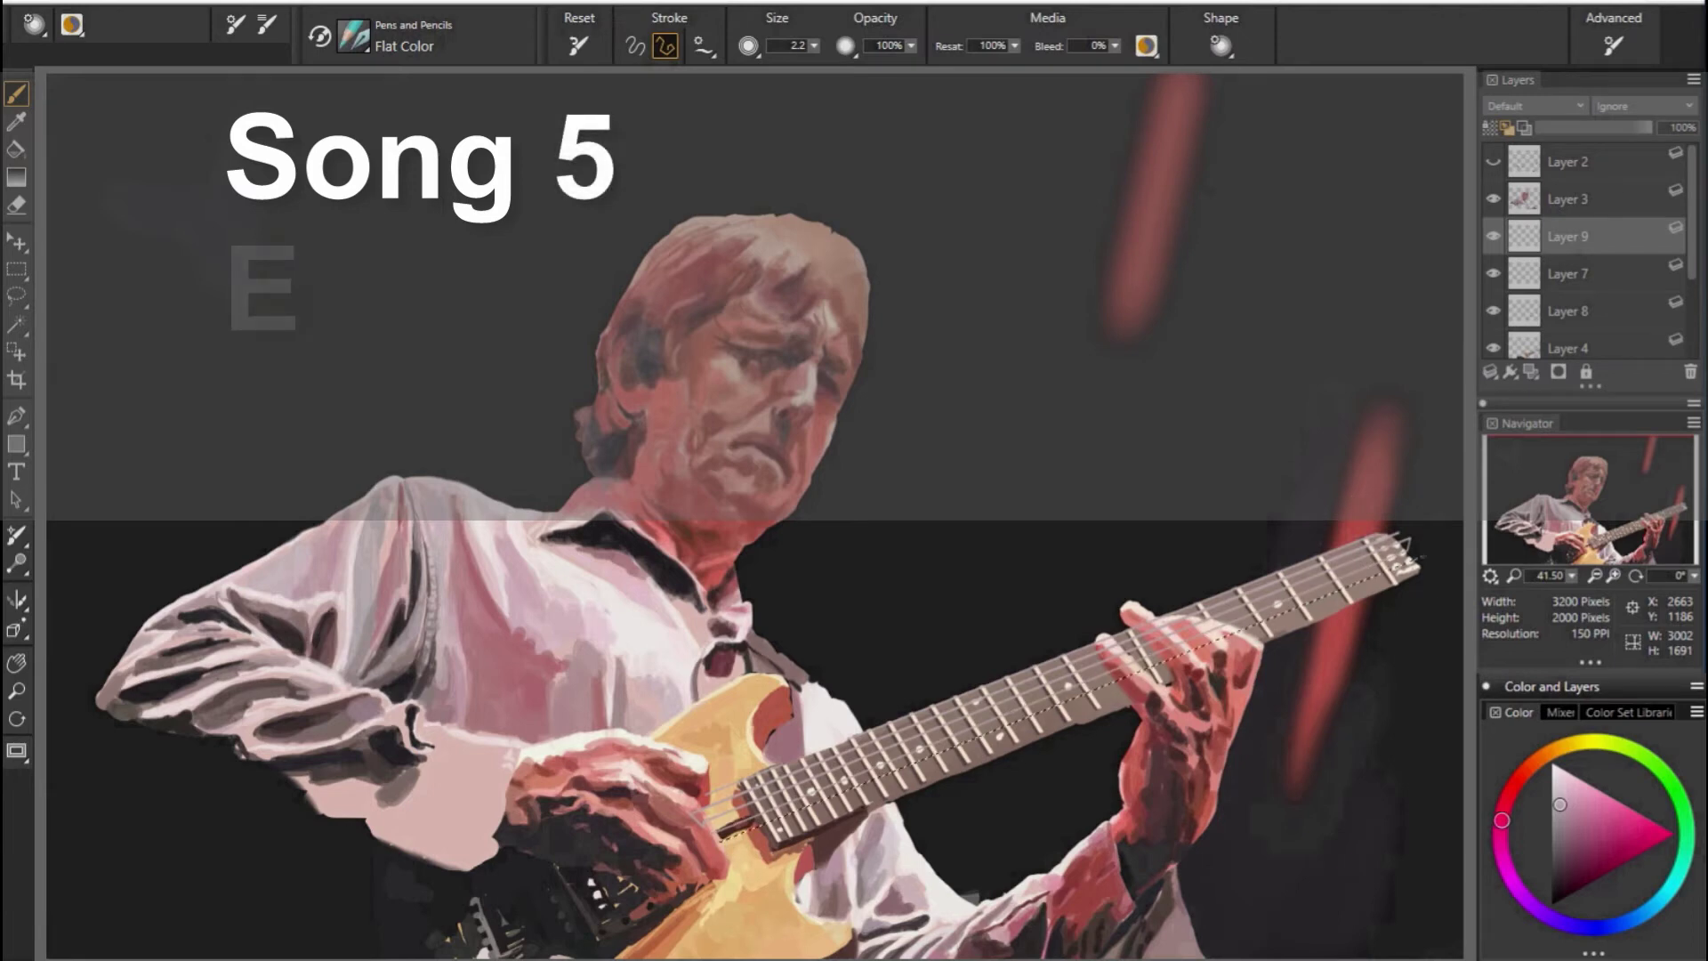
pyautogui.press('[')
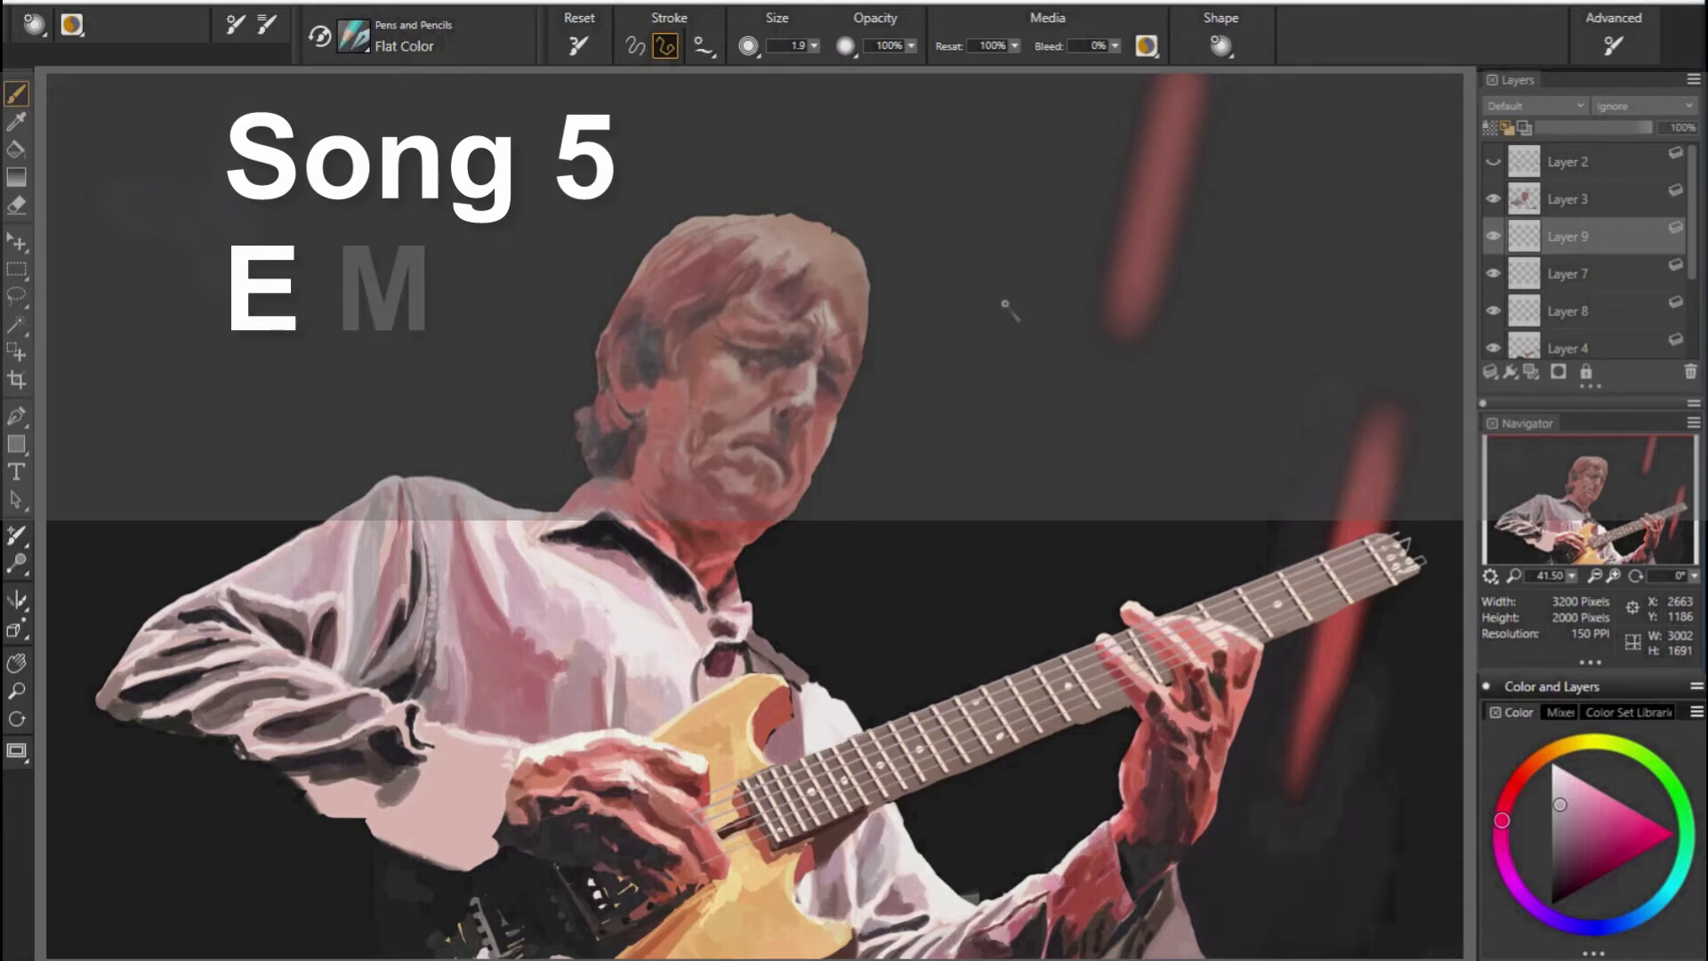
pyautogui.press('e')
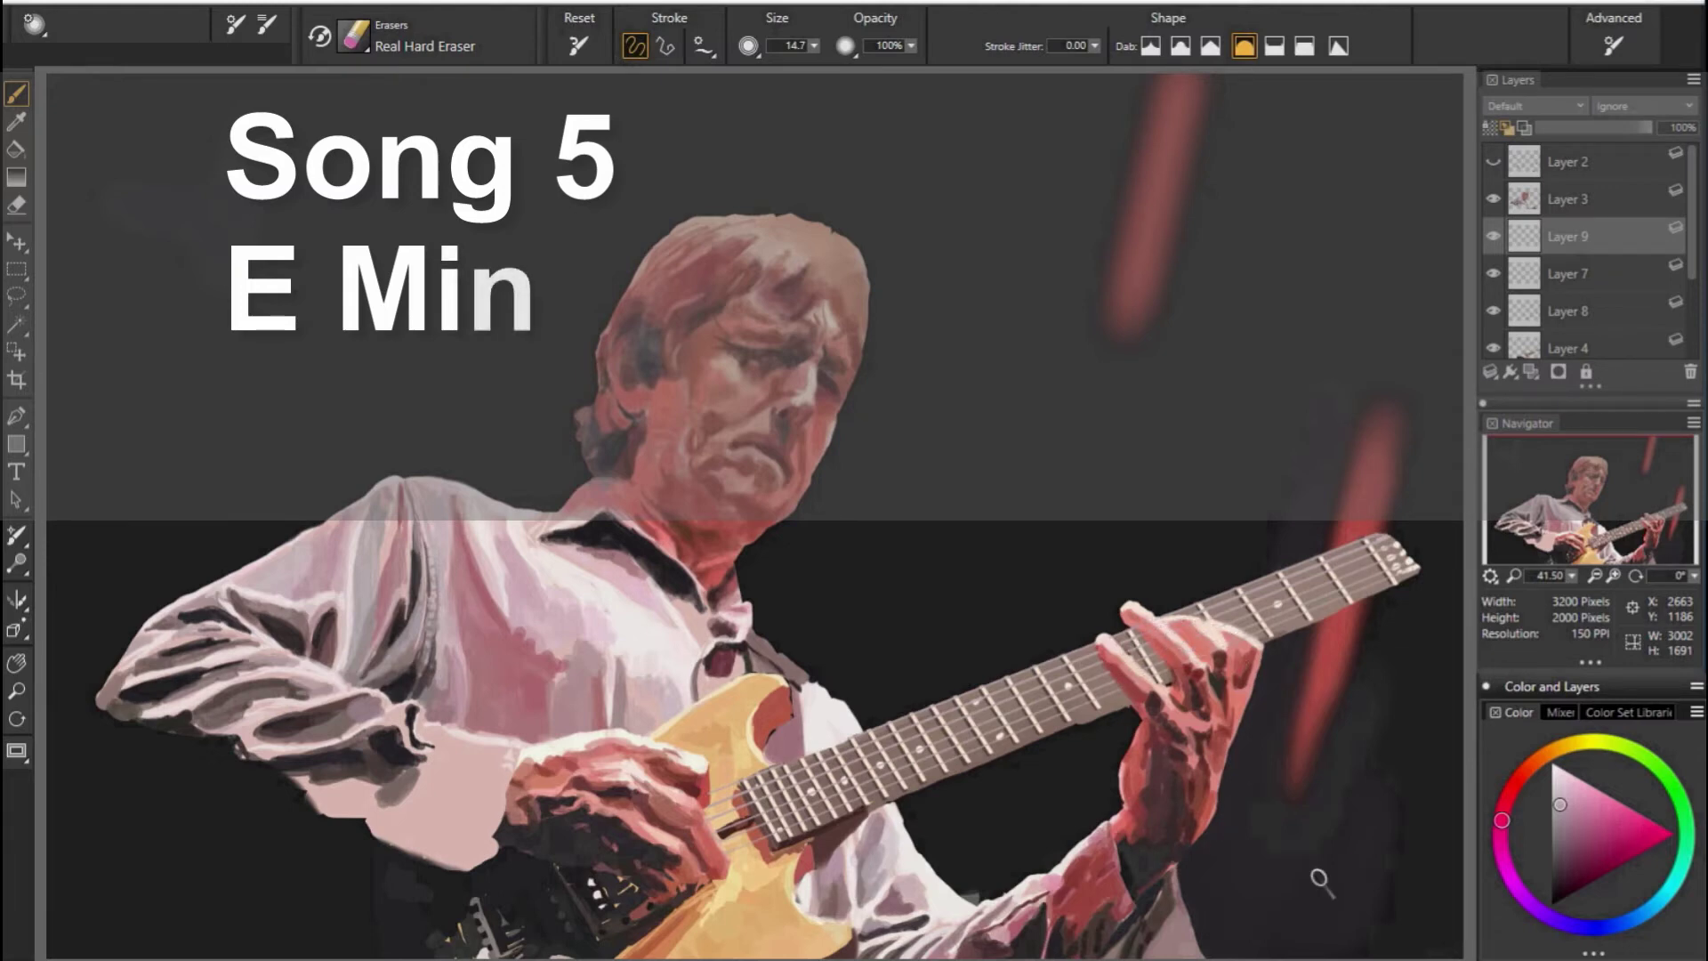
pyautogui.scroll(-2, 1500, 271)
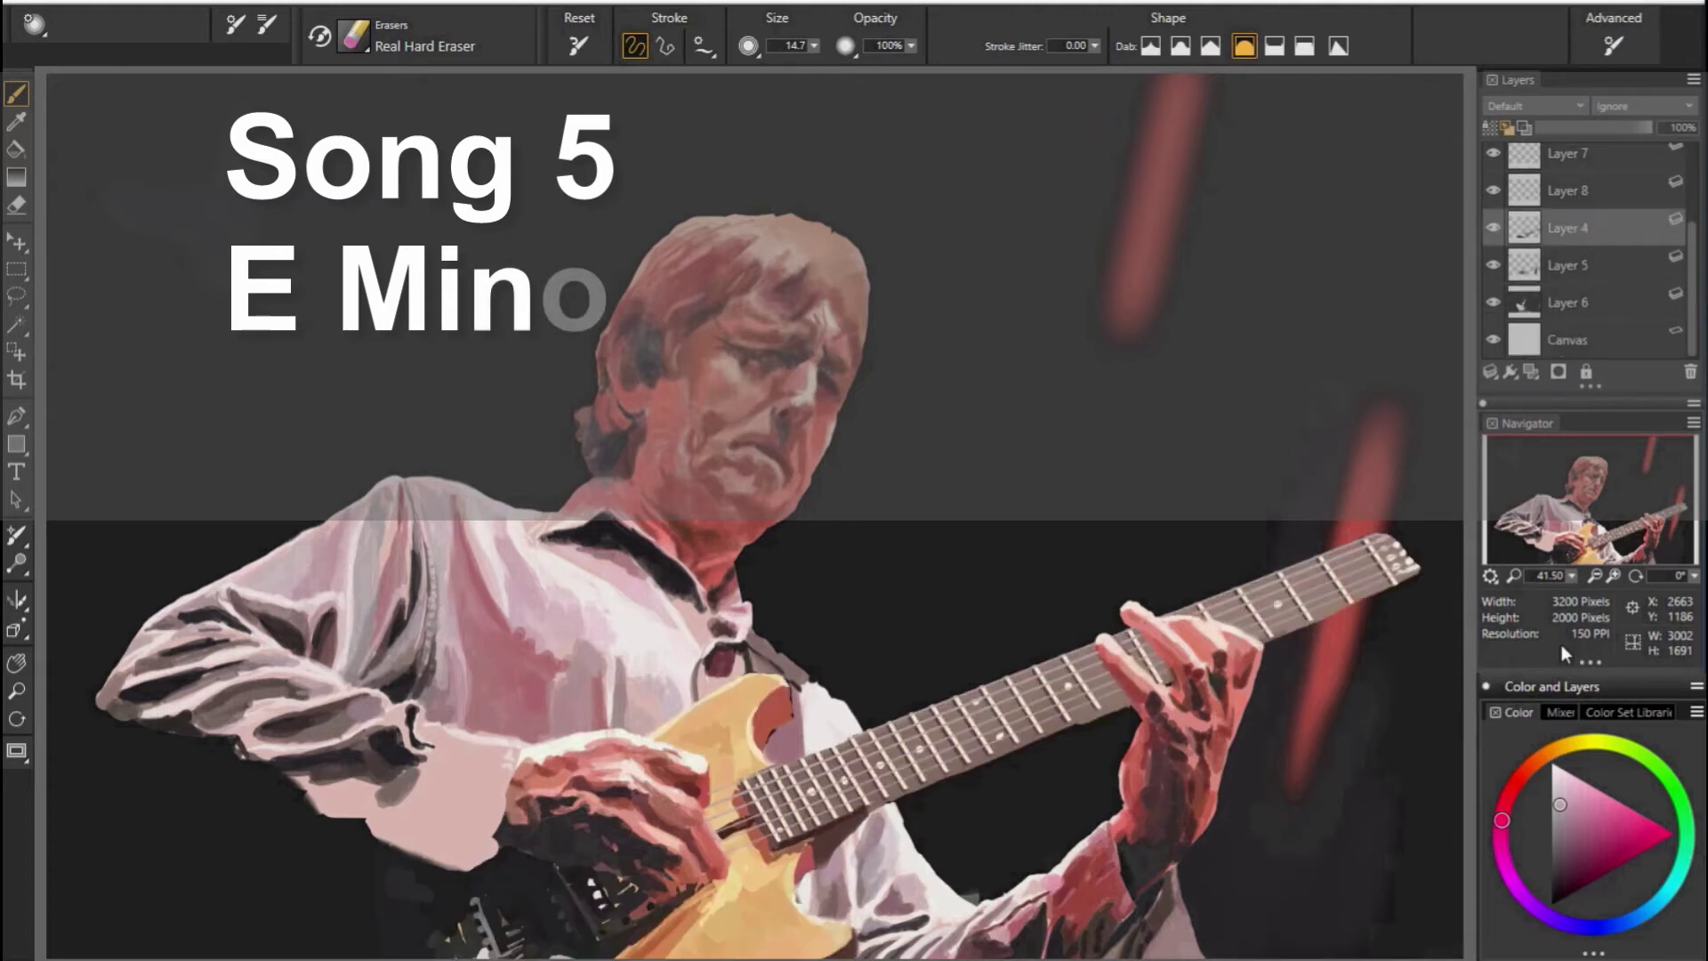
pyautogui.scroll(3, 1646, 516)
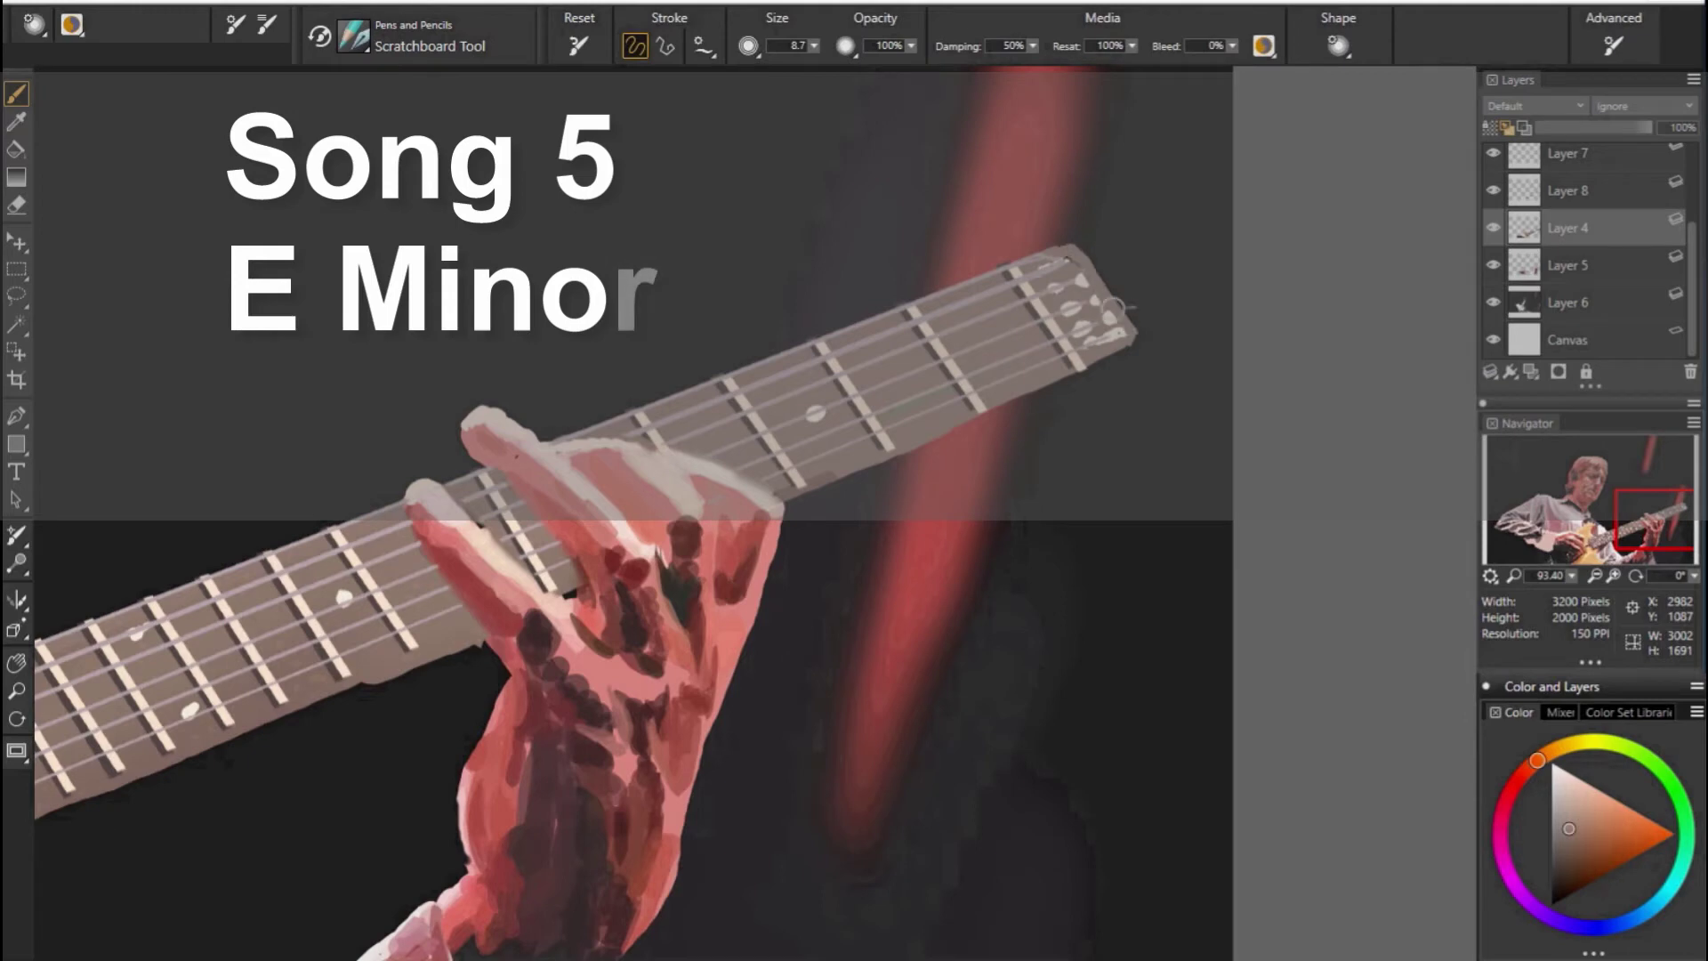
# Sample a light colour on Layer 9 and paint white highlights on the guitar nut.
pyautogui.keyDown('alt'); pyautogui.click(1097, 269); pyautogui.keyUp('alt')
pyautogui.hotkey('ctrl', 'shift', 'n')
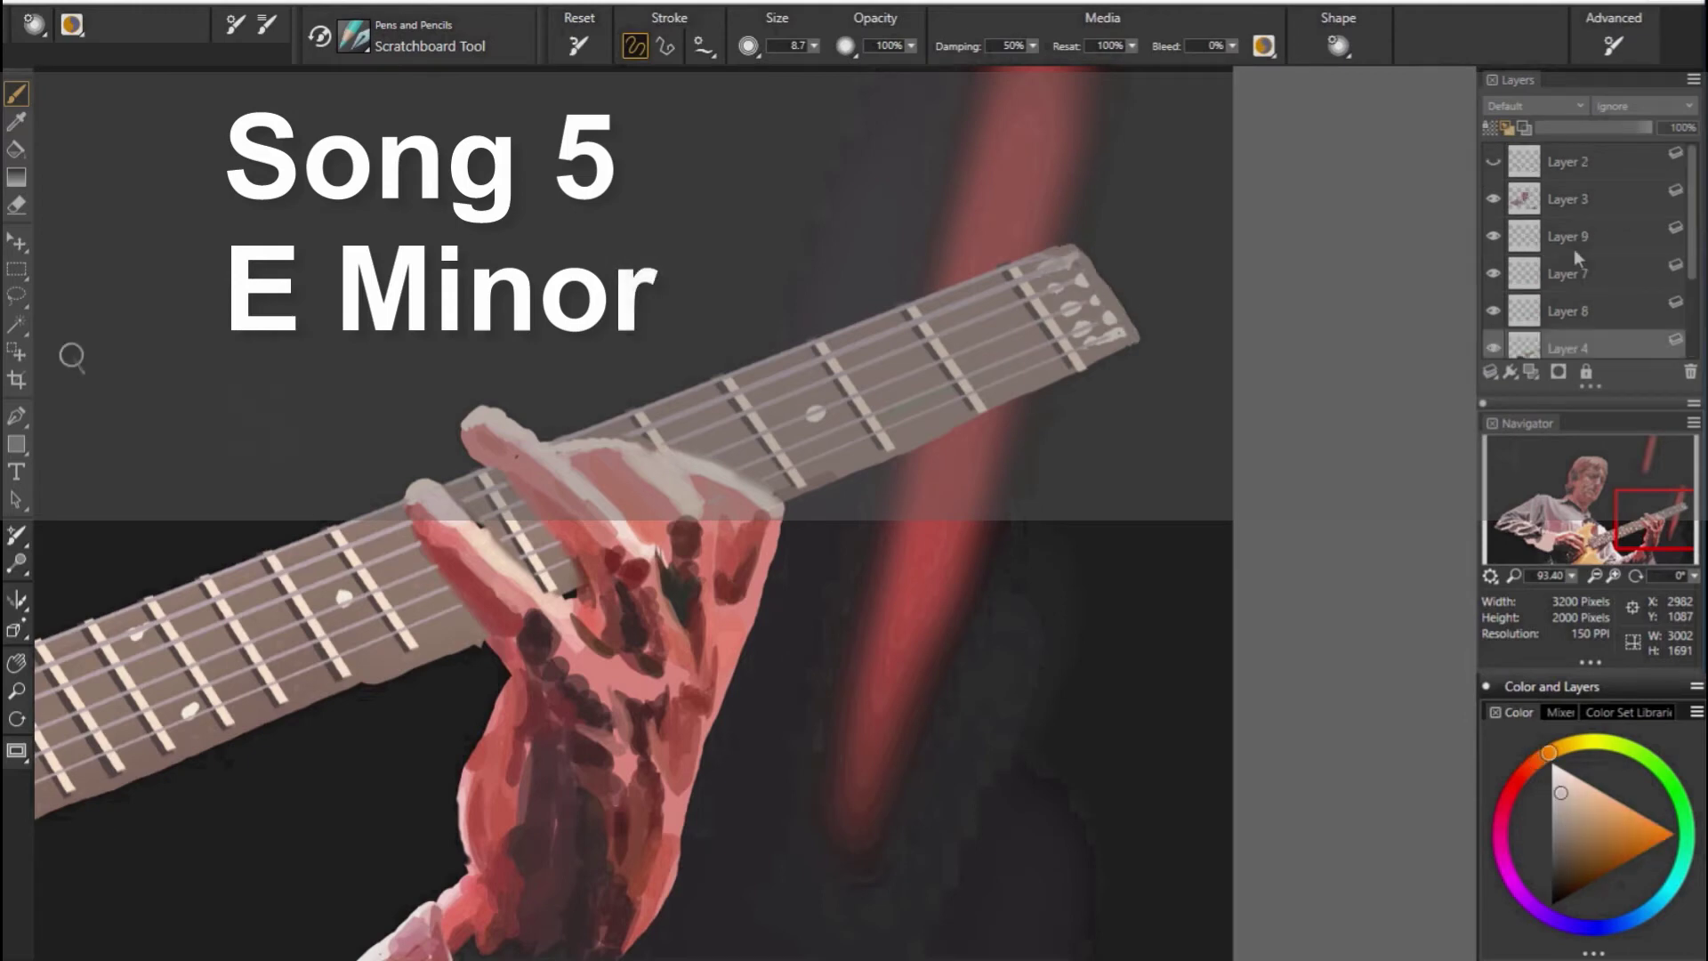
pyautogui.keyDown('alt'); pyautogui.click(1063, 262); pyautogui.keyUp('alt')
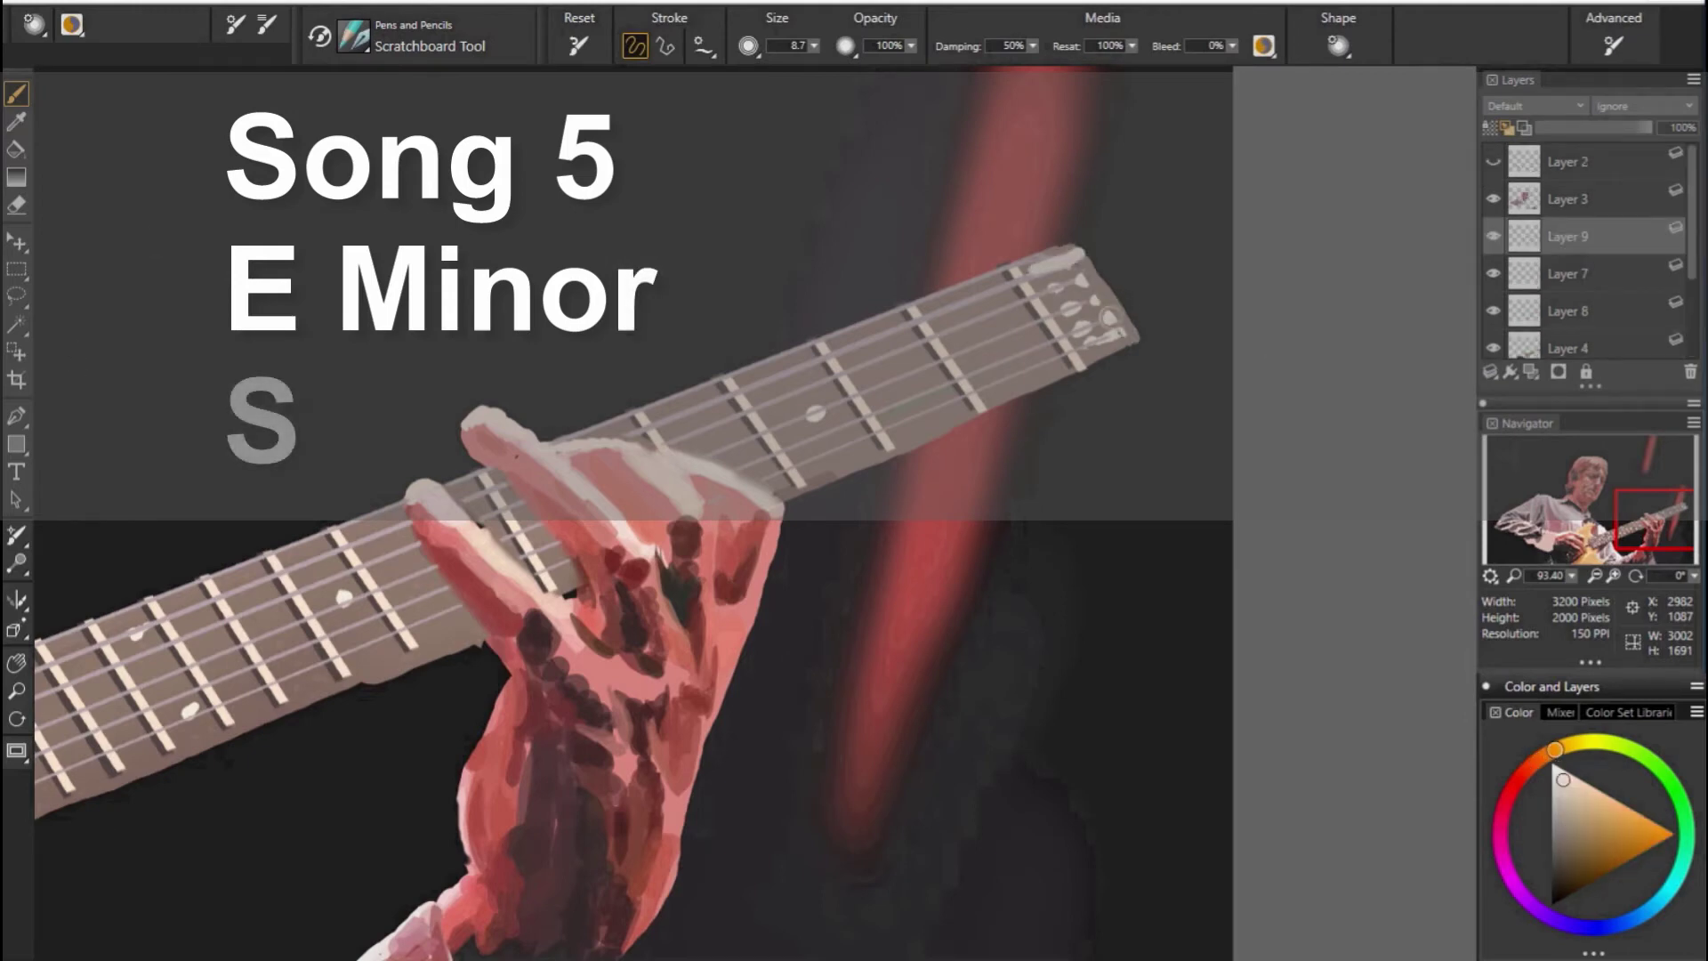
pyautogui.moveTo(1094, 287)
pyautogui.mouseDown()
pyautogui.moveTo(1134, 341)
pyautogui.moveTo(1136, 324)
pyautogui.mouseUp()
# Scratch dark lines over the nut highlights, zoom out, and return to Layer 9.
pyautogui.press('e')
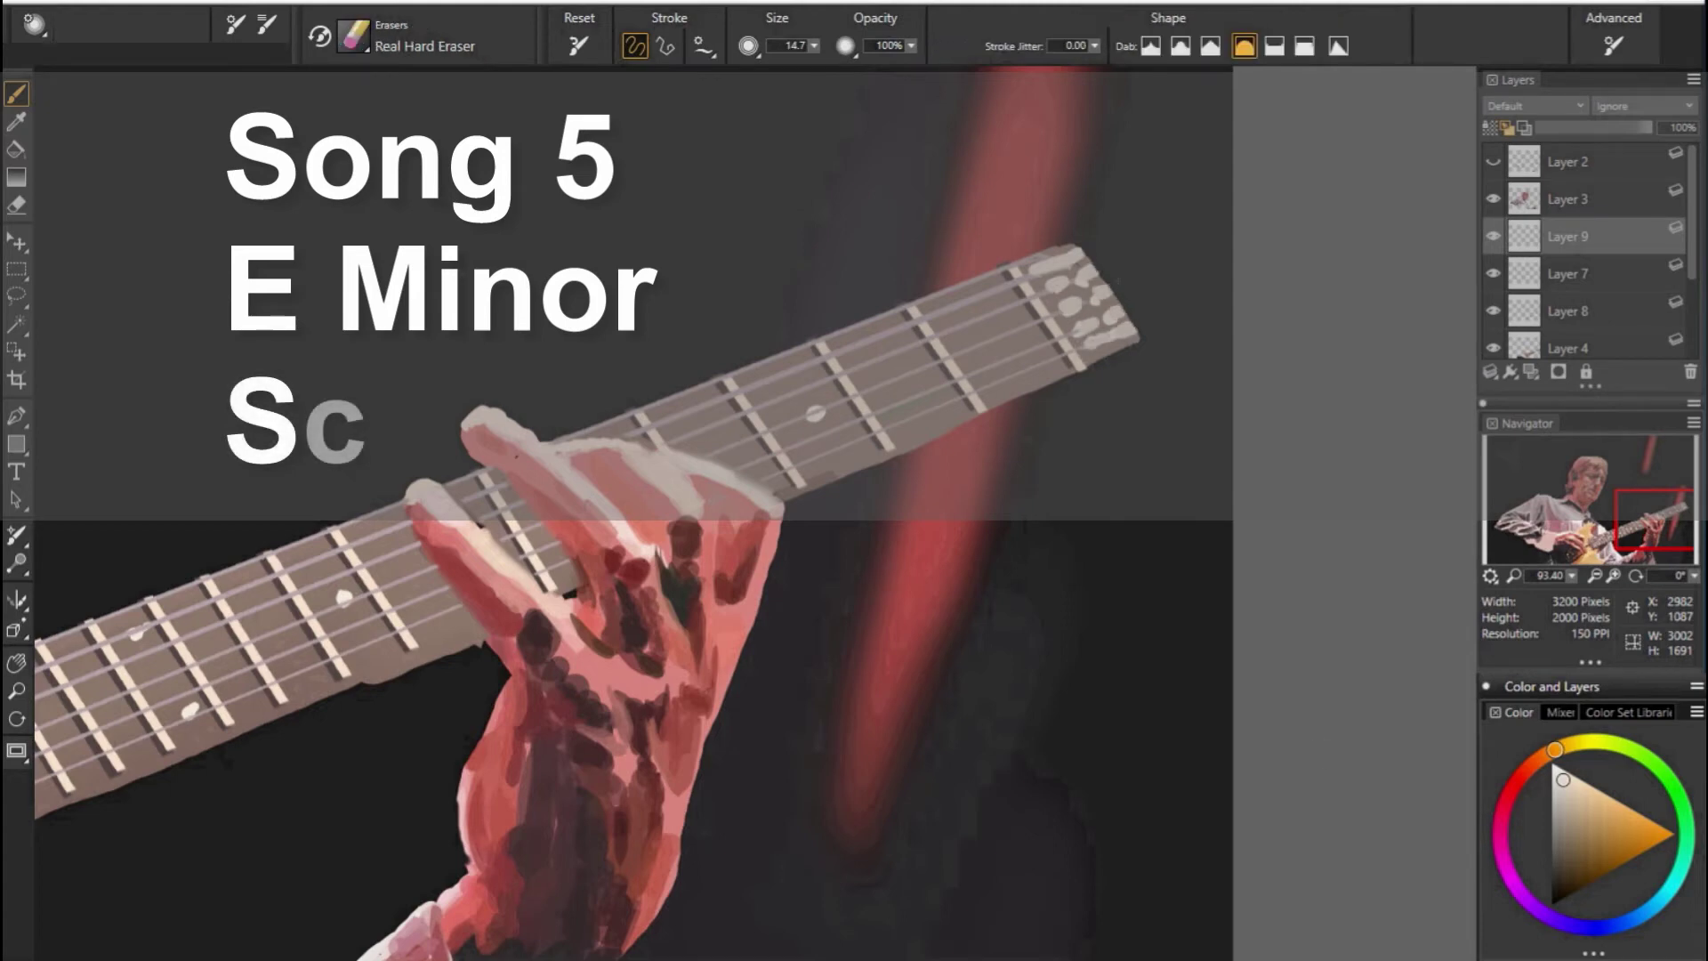
pyautogui.press('e')
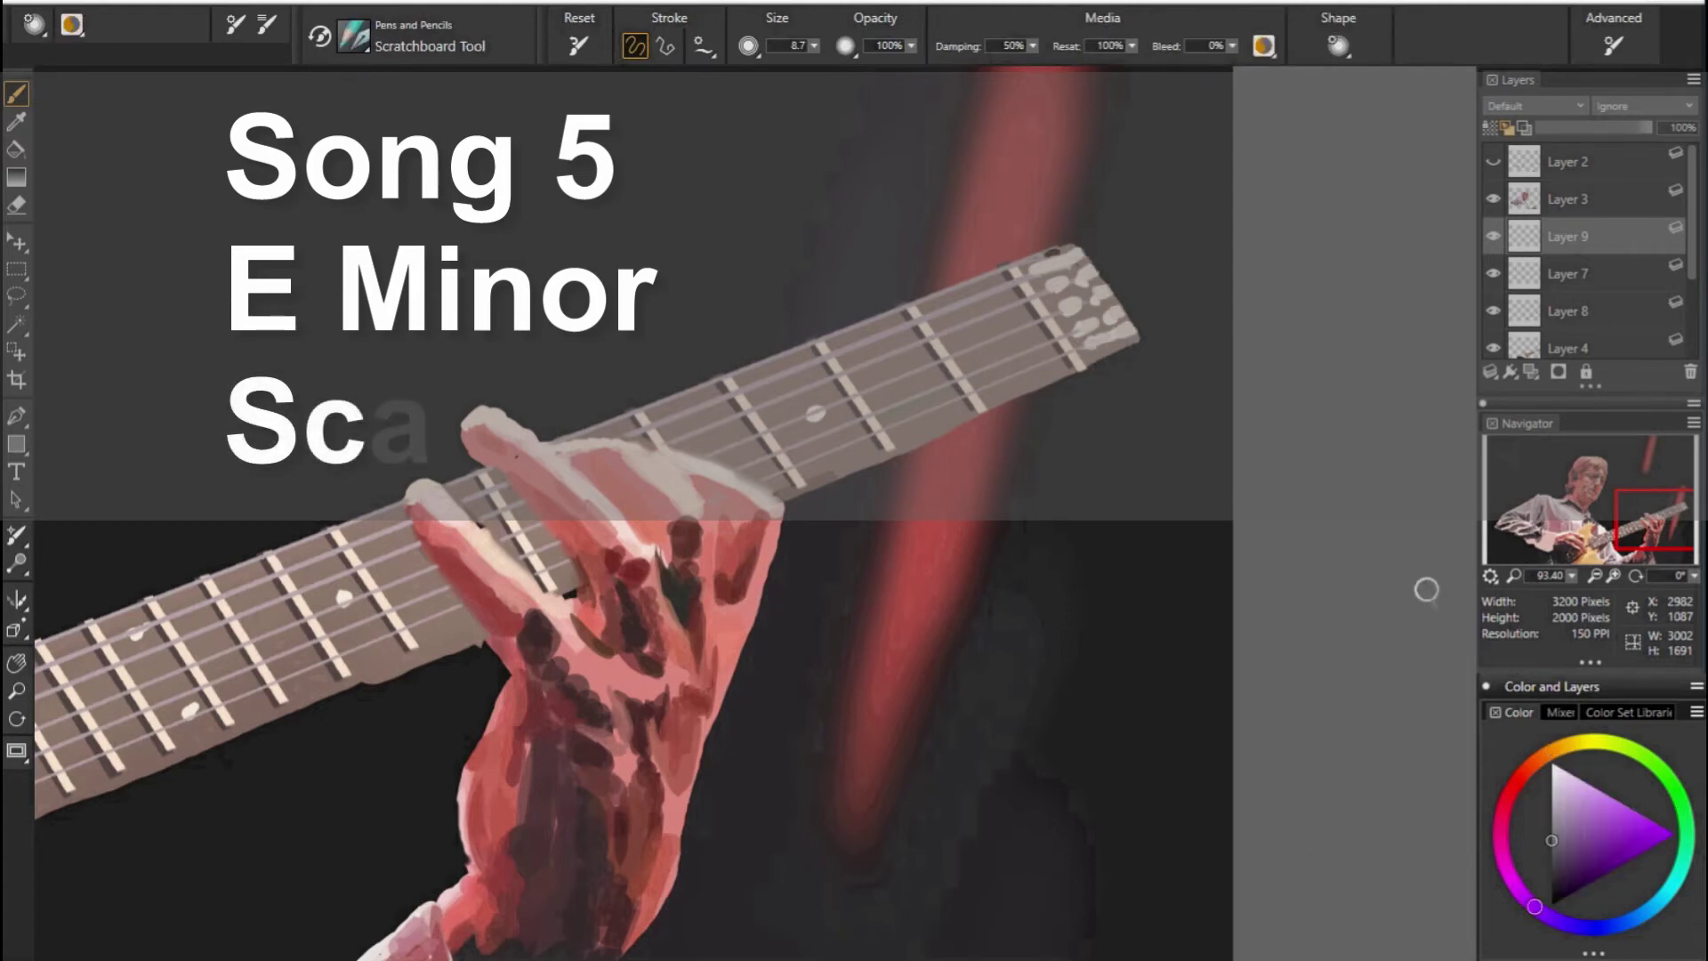
pyautogui.moveTo(1067, 265); pyautogui.dragTo(1112, 331)
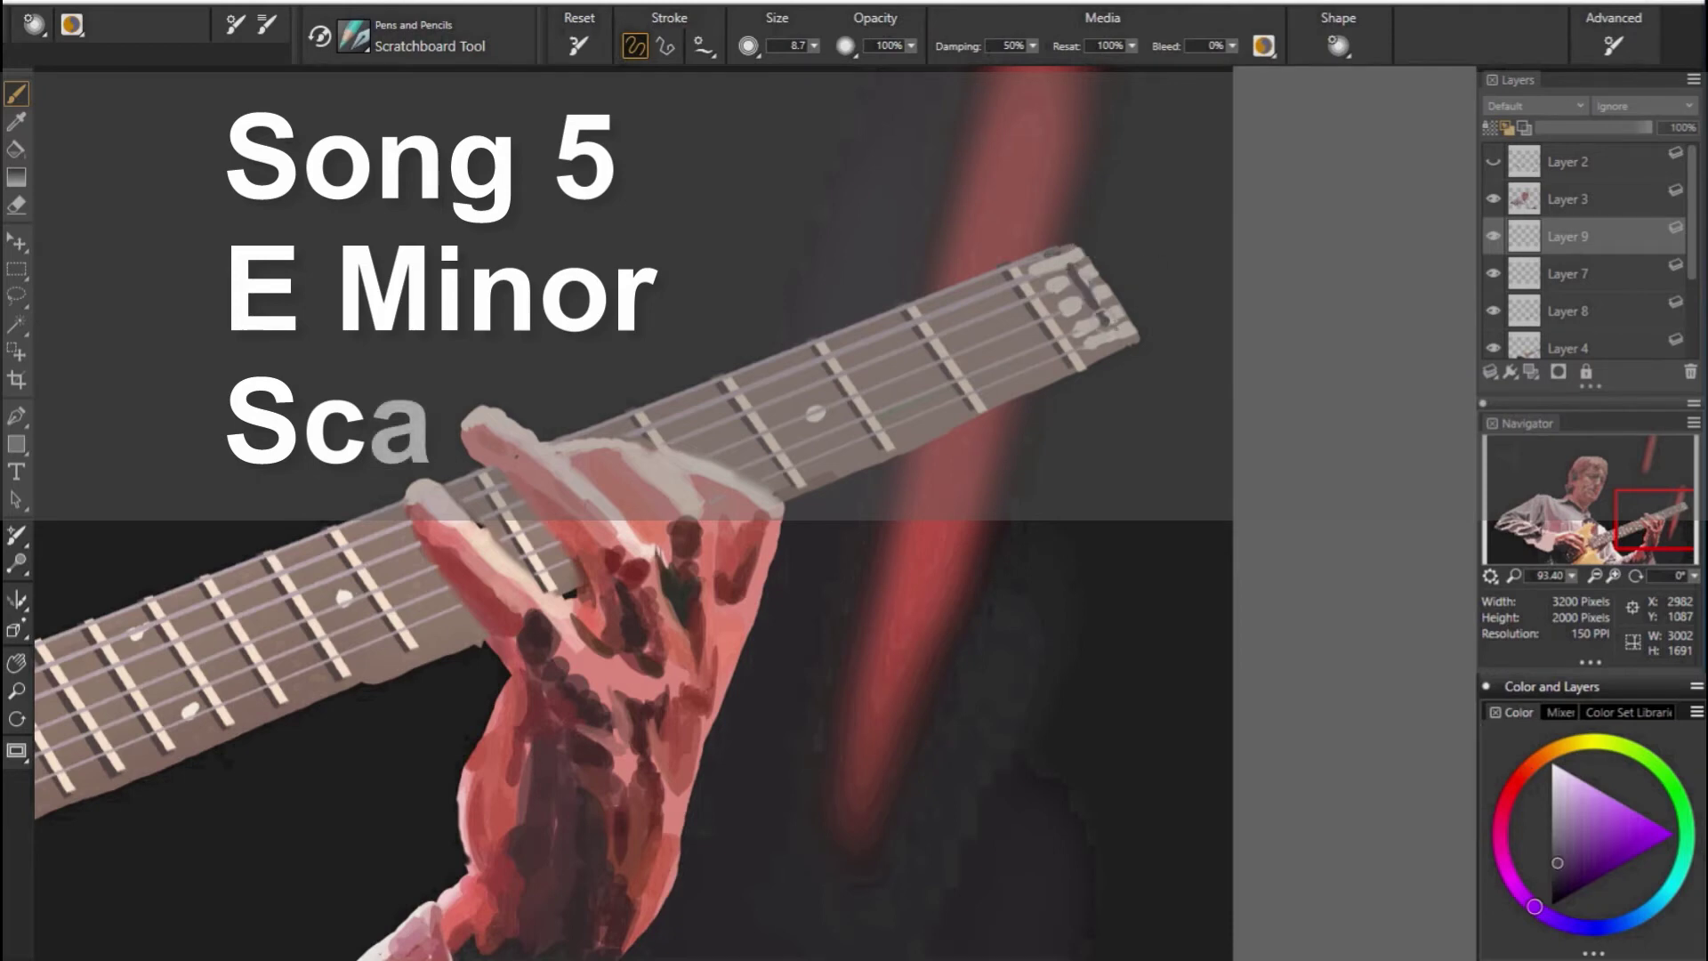
pyautogui.hotkey('ctrl', '0')
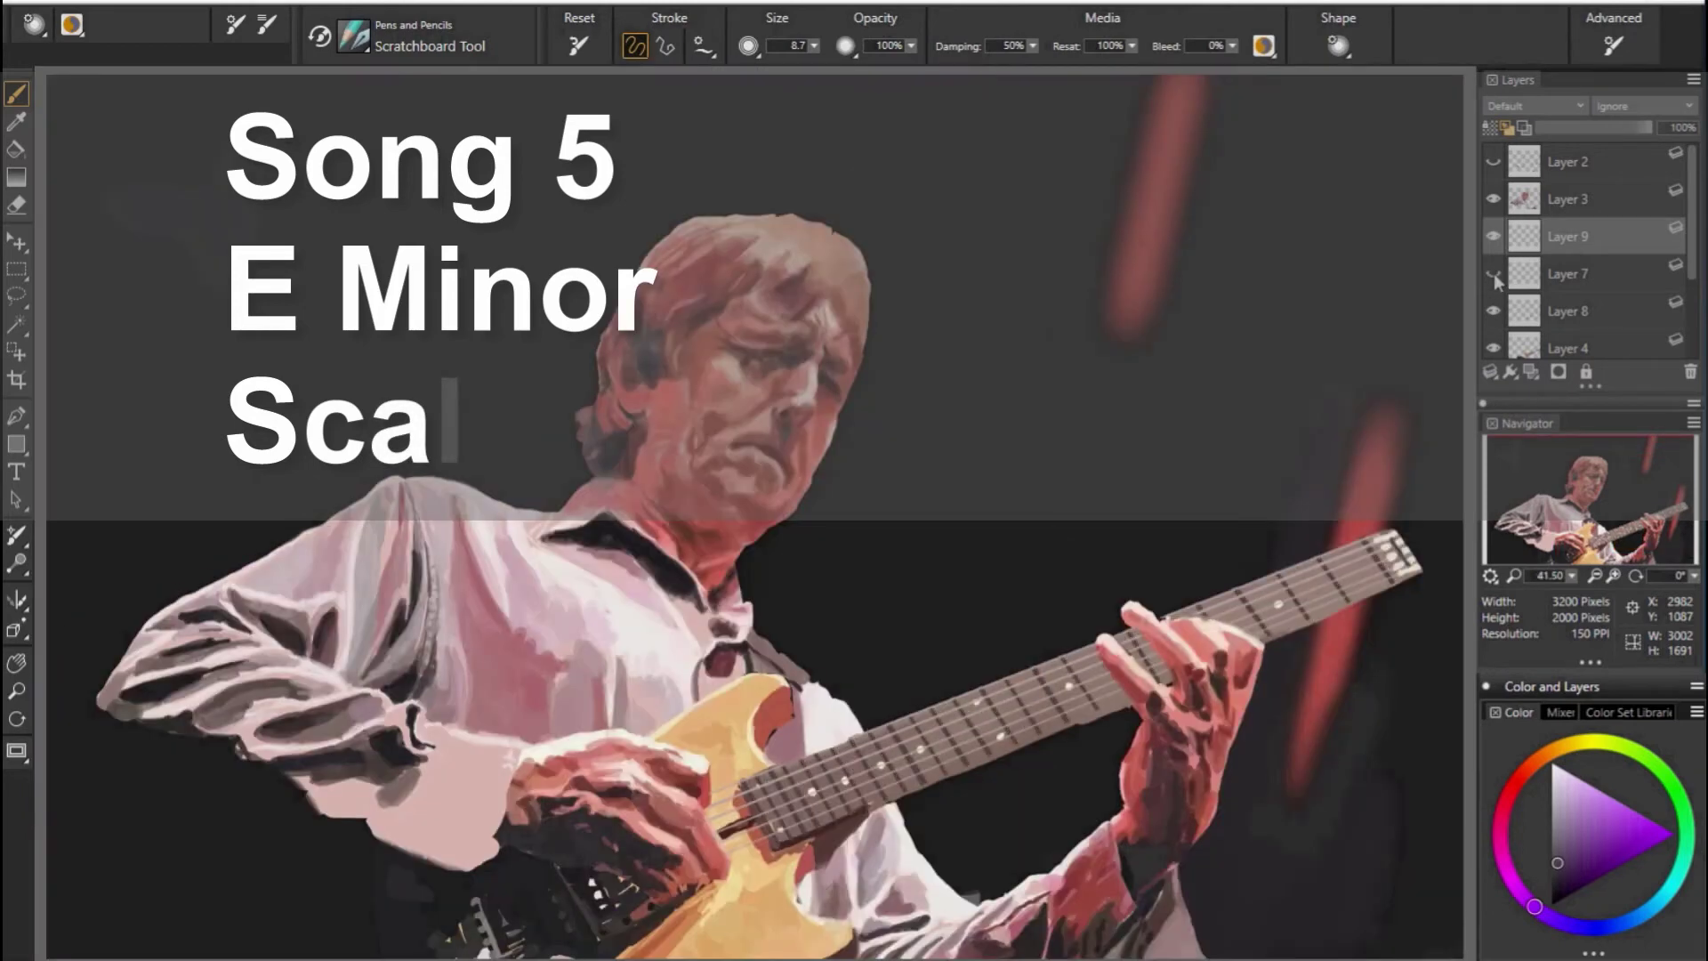
pyautogui.click(1609, 276)
pyautogui.click(1592, 236)
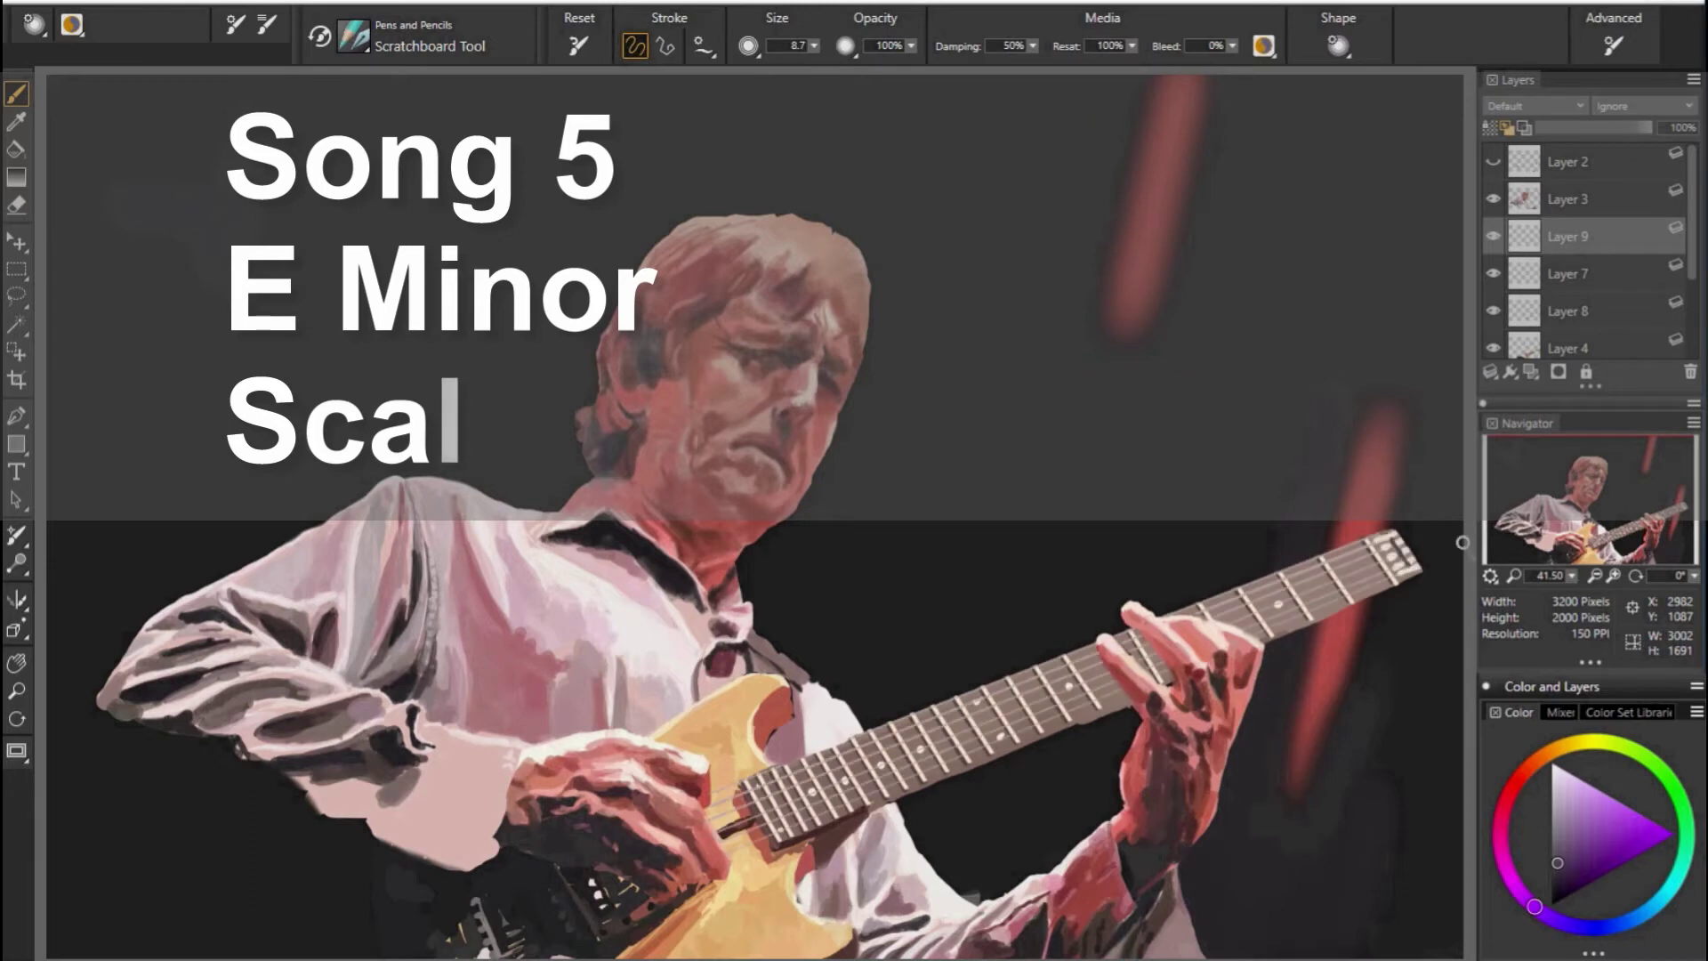
# Draw a straight flat-colour line along the neck edge, then choose red and muted pink at a larger size.
pyautogui.press('v')
pyautogui.keyDown('alt'); pyautogui.click(1423, 609); pyautogui.keyUp('alt')
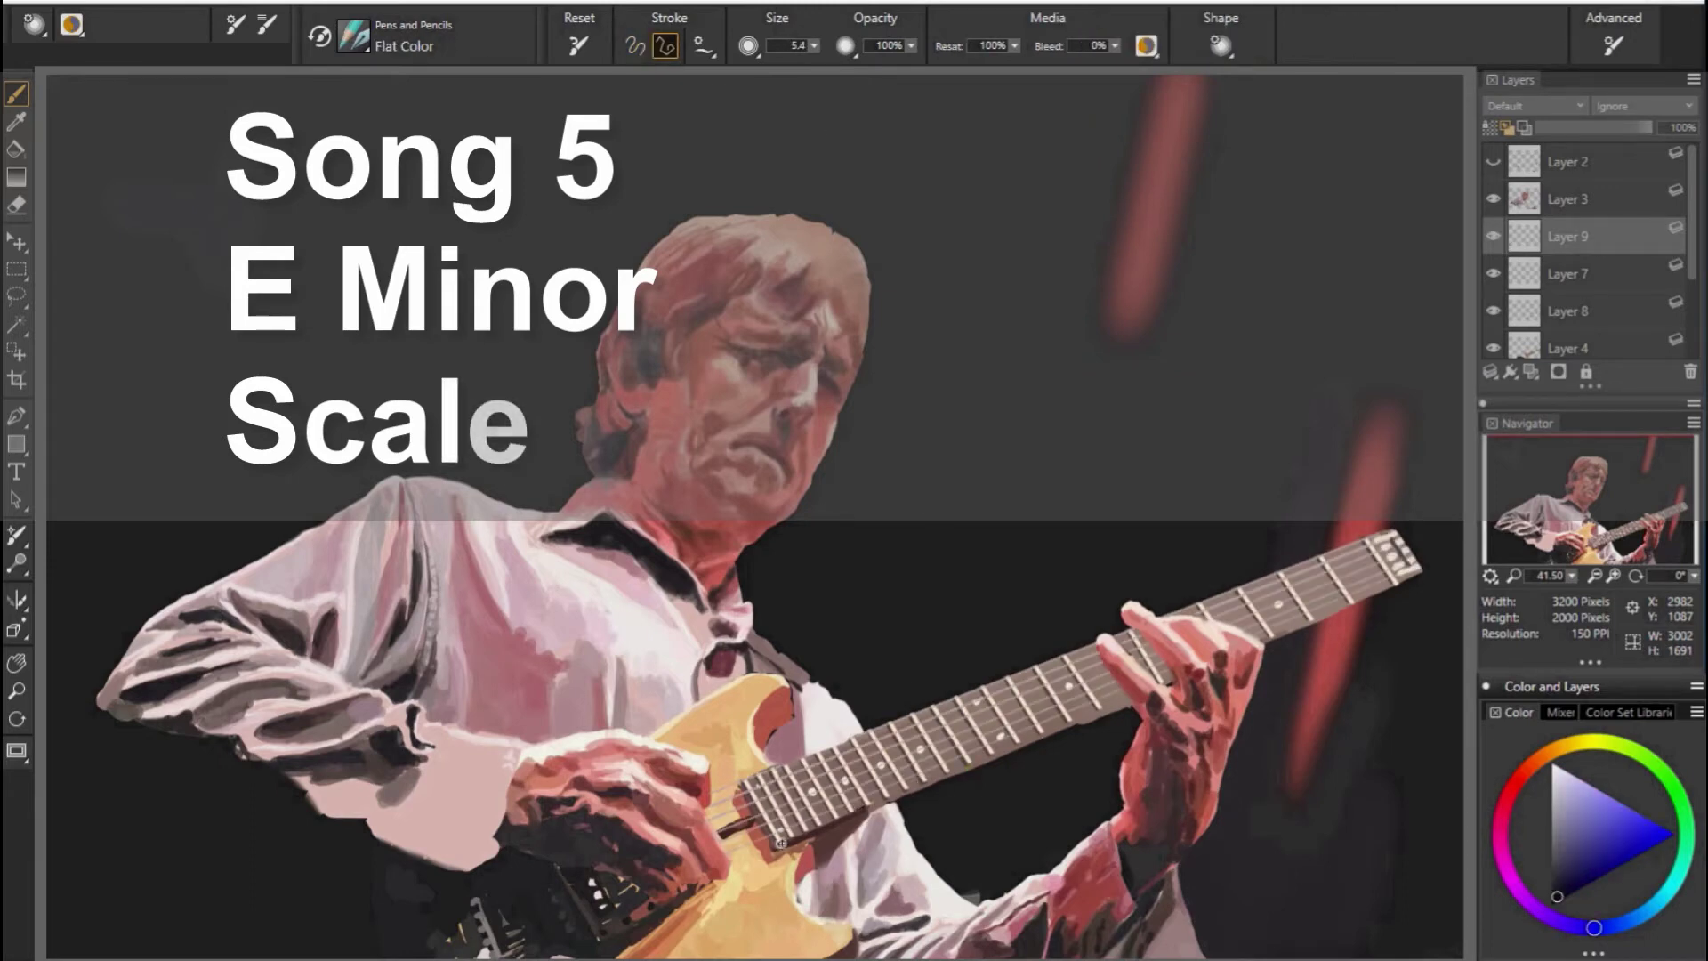
pyautogui.click(1420, 578)
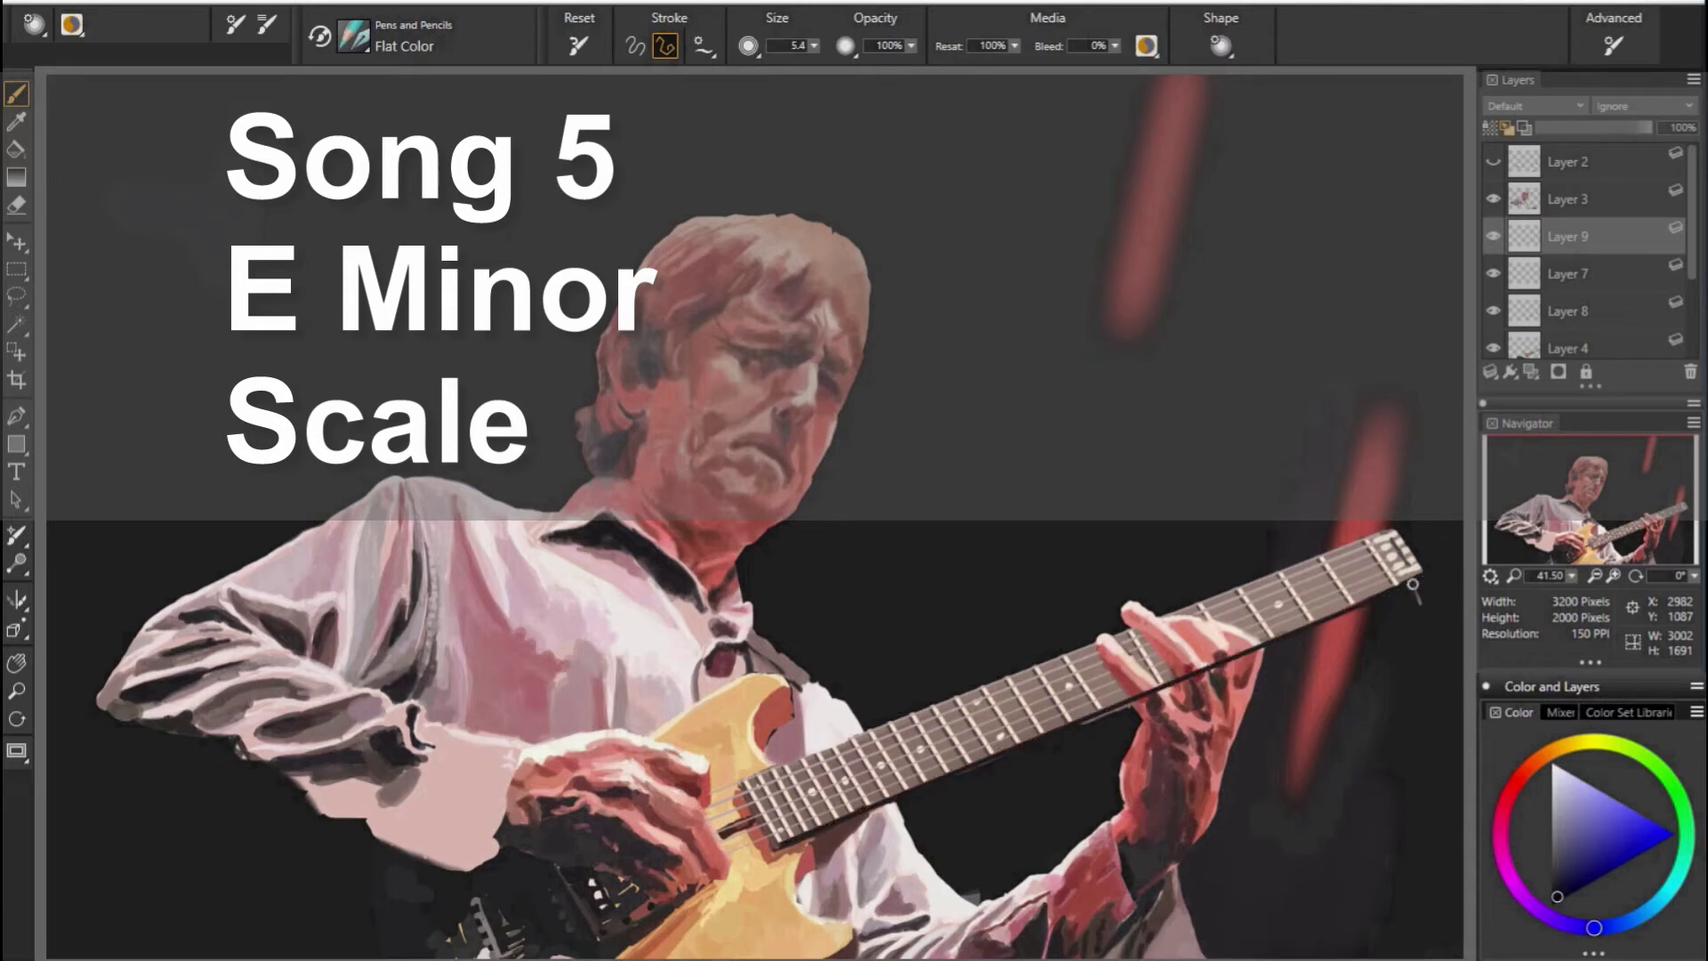
pyautogui.click(1523, 773)
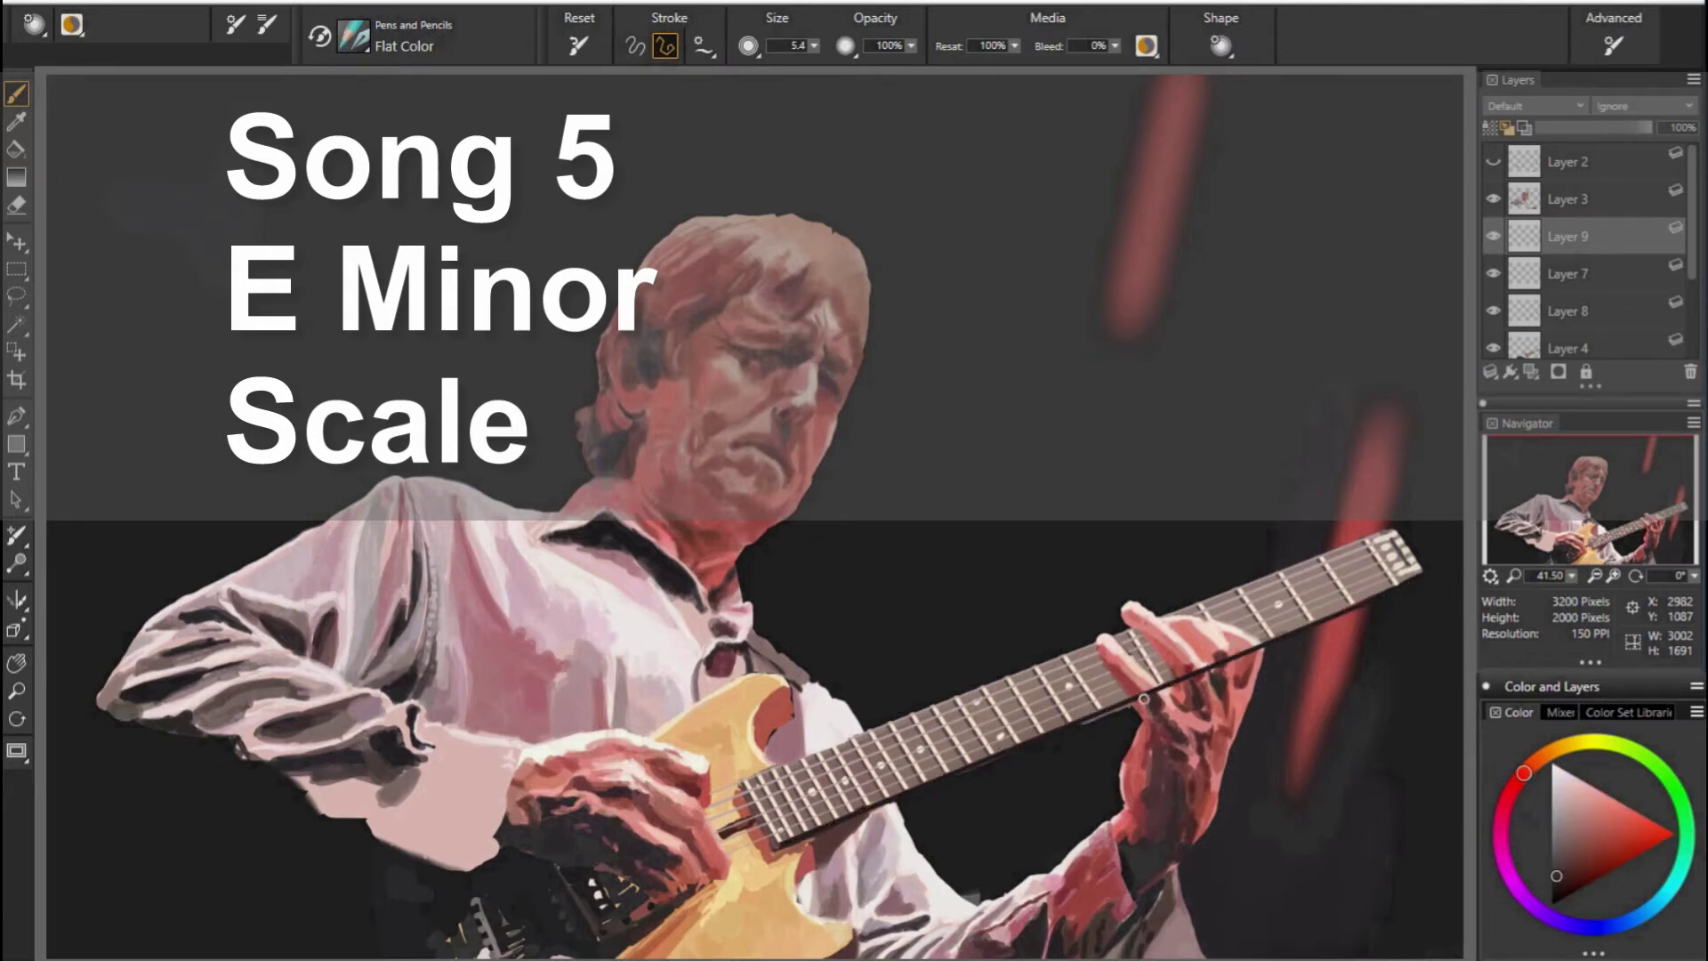
pyautogui.press(']')
pyautogui.keyDown('alt'); pyautogui.click(1331, 765); pyautogui.keyUp('alt')
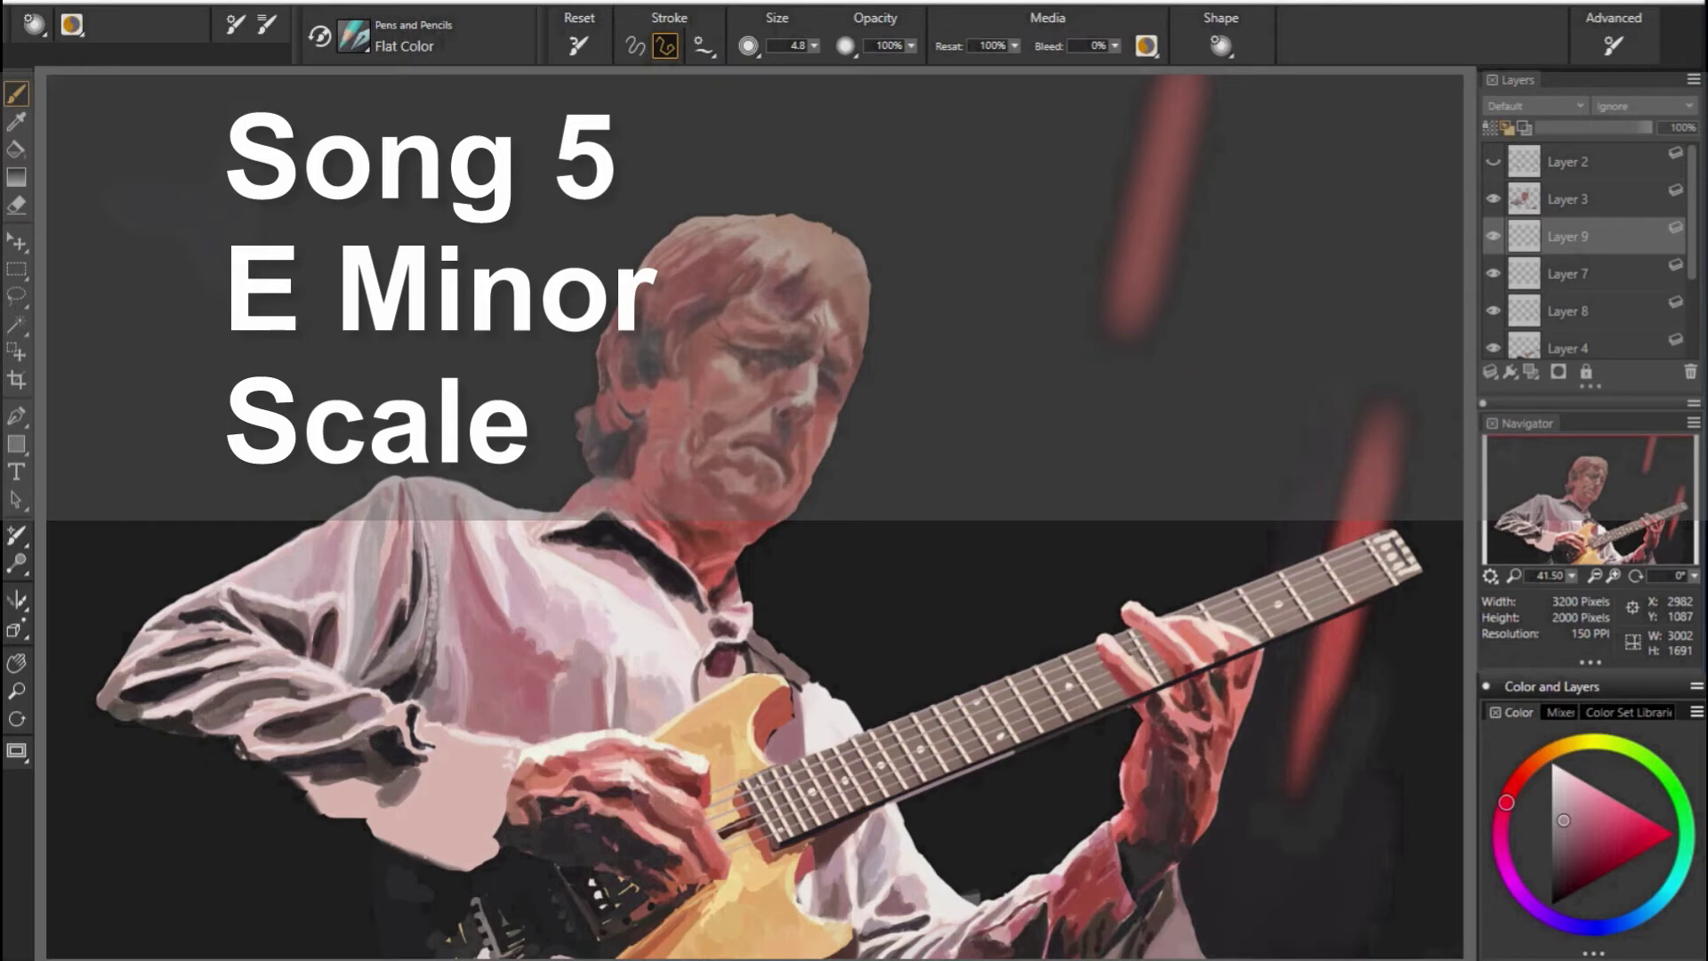
pyautogui.press('n')
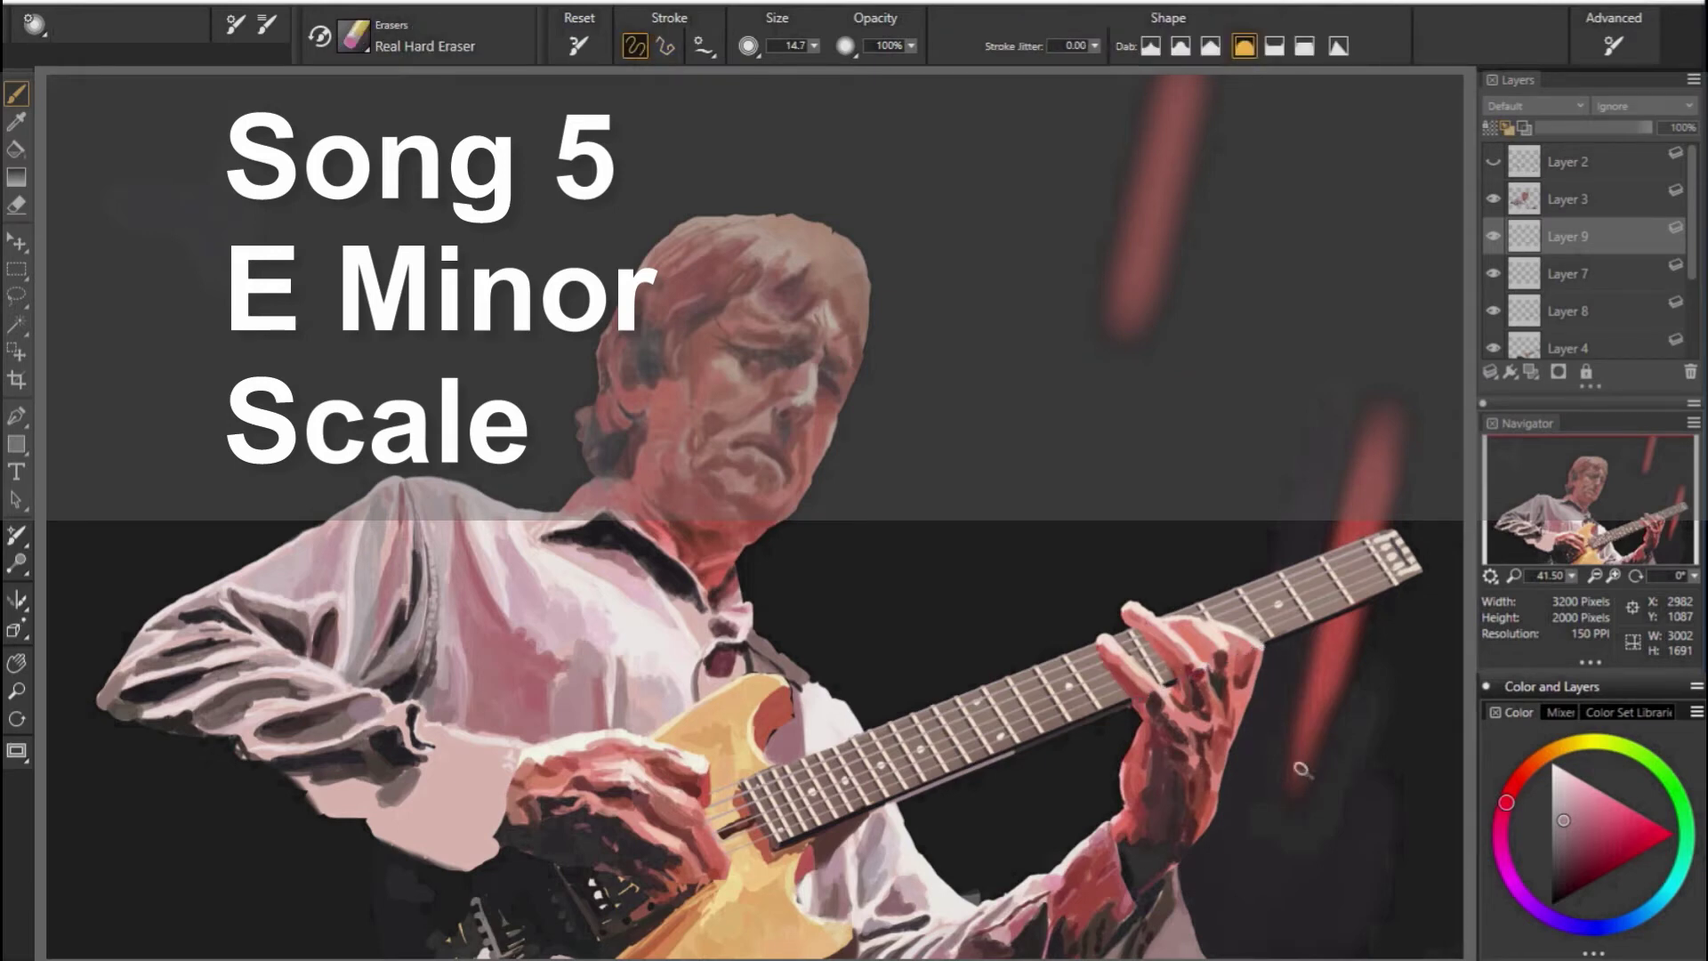
pyautogui.scroll(-3, 1509, 276)
# On Layer 6, load a low-opacity airbrush, add a new layer, pick red, then reselect Layer 9.
pyautogui.click(1577, 307)
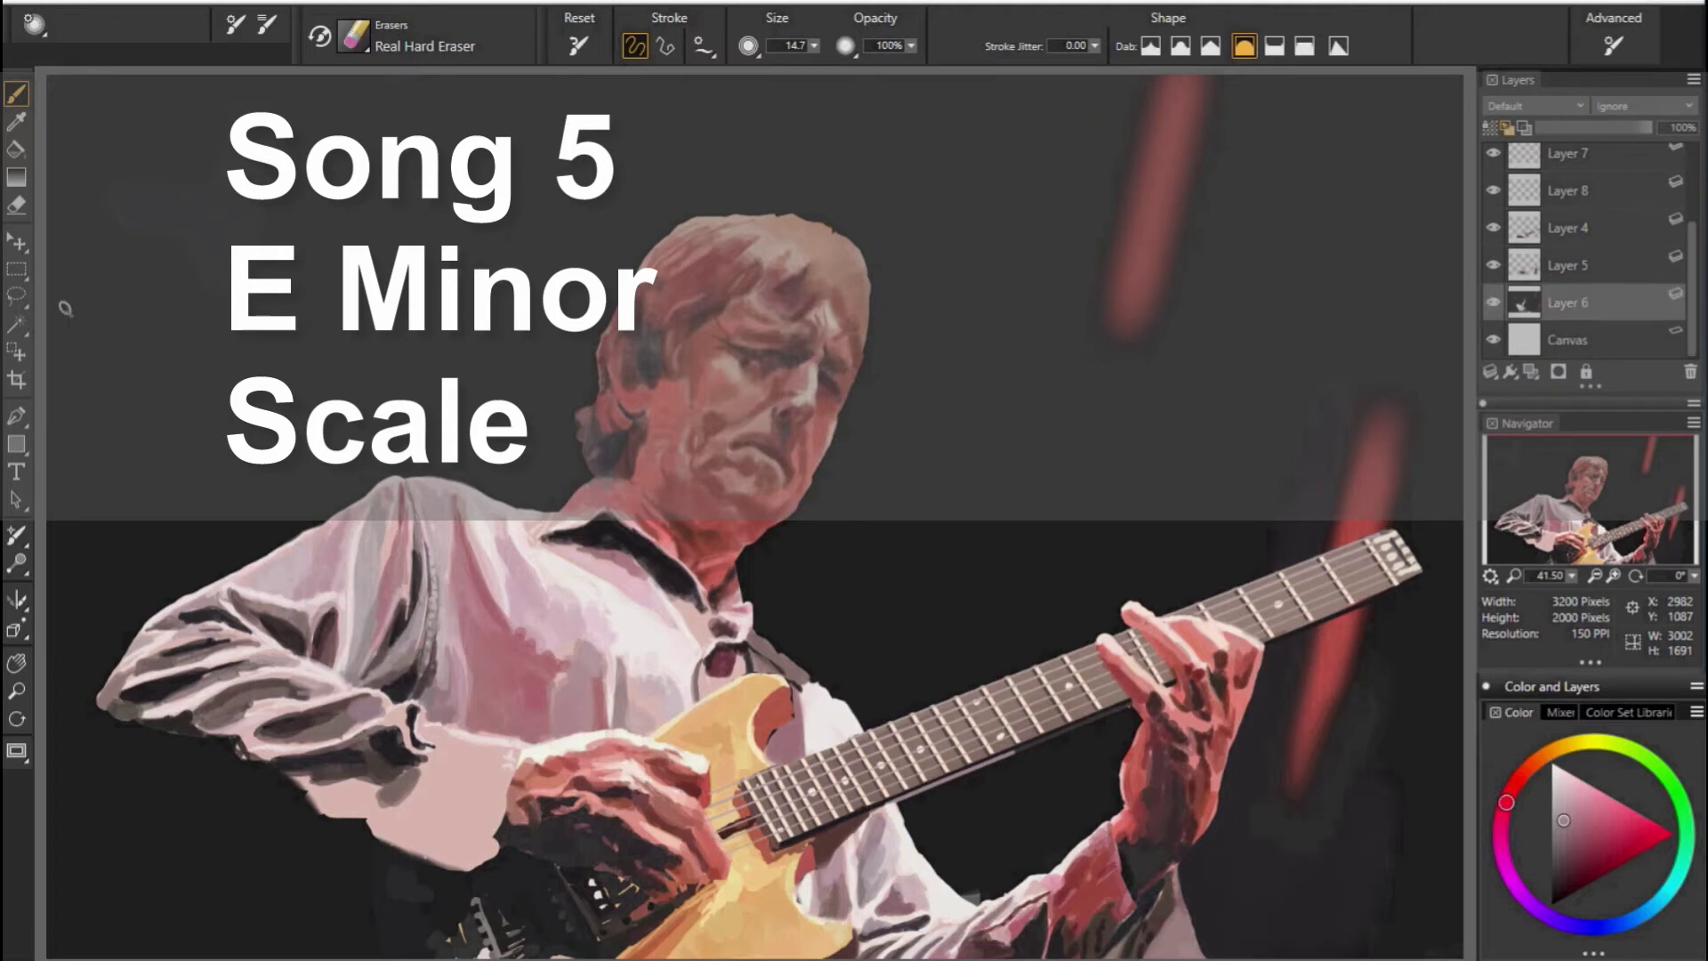
pyautogui.keyDown('alt'); pyautogui.click(1201, 719); pyautogui.keyUp('alt')
pyautogui.press('n')
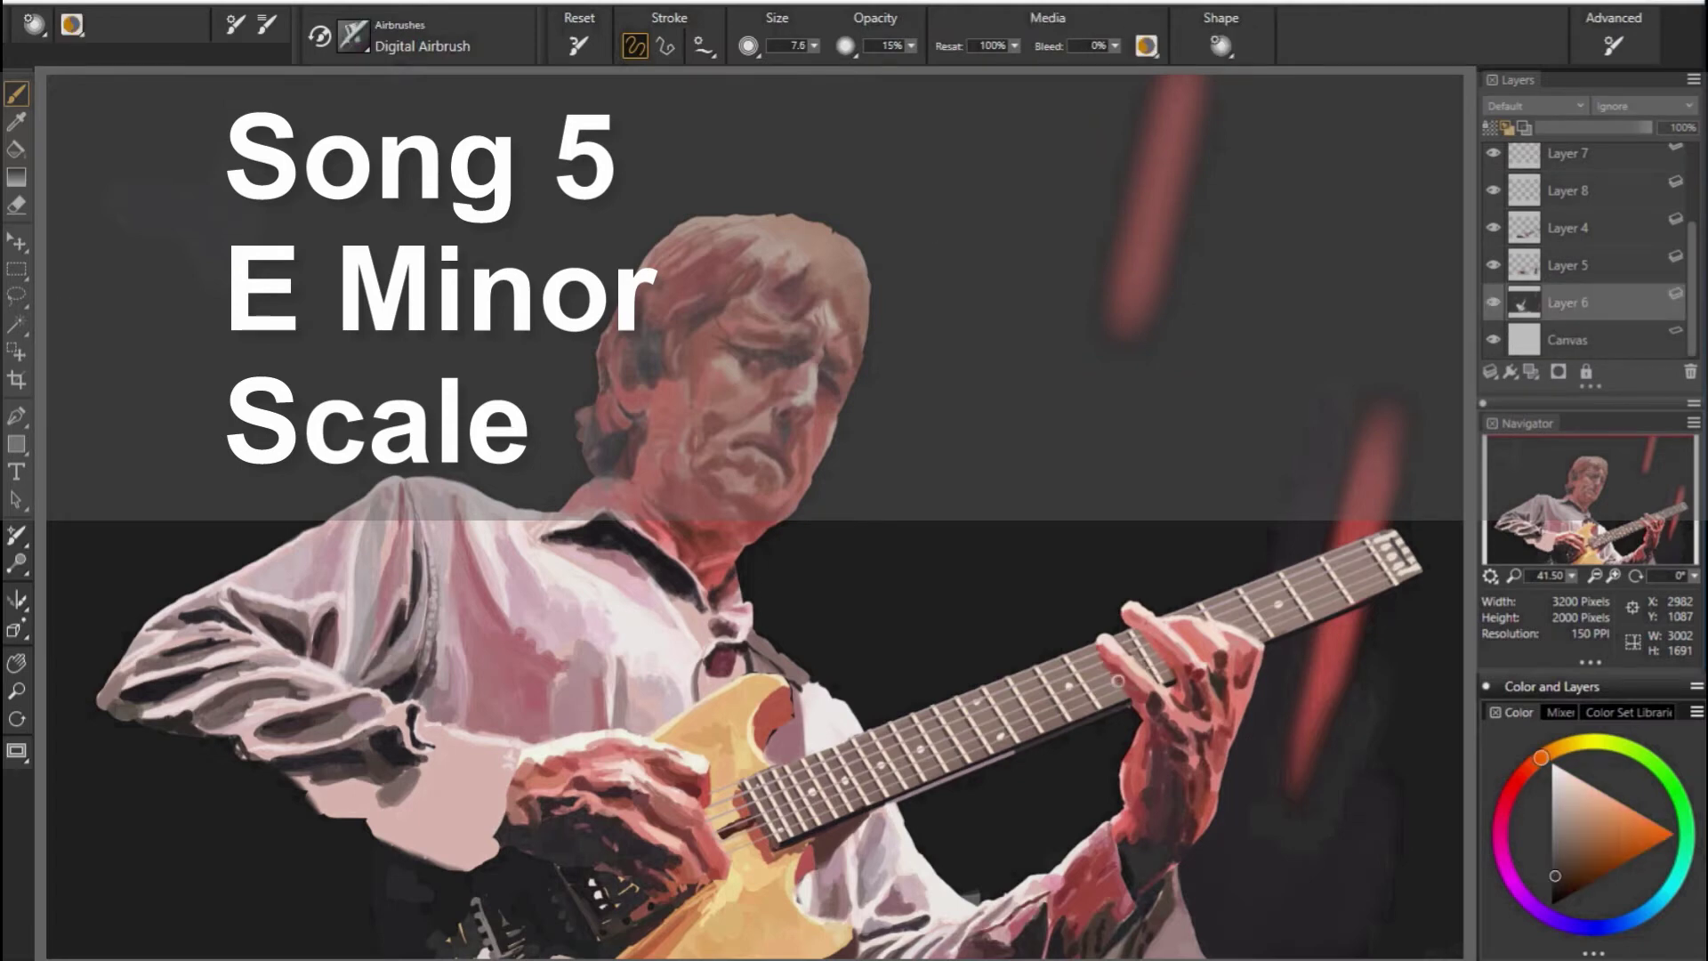
pyautogui.click(1490, 372)
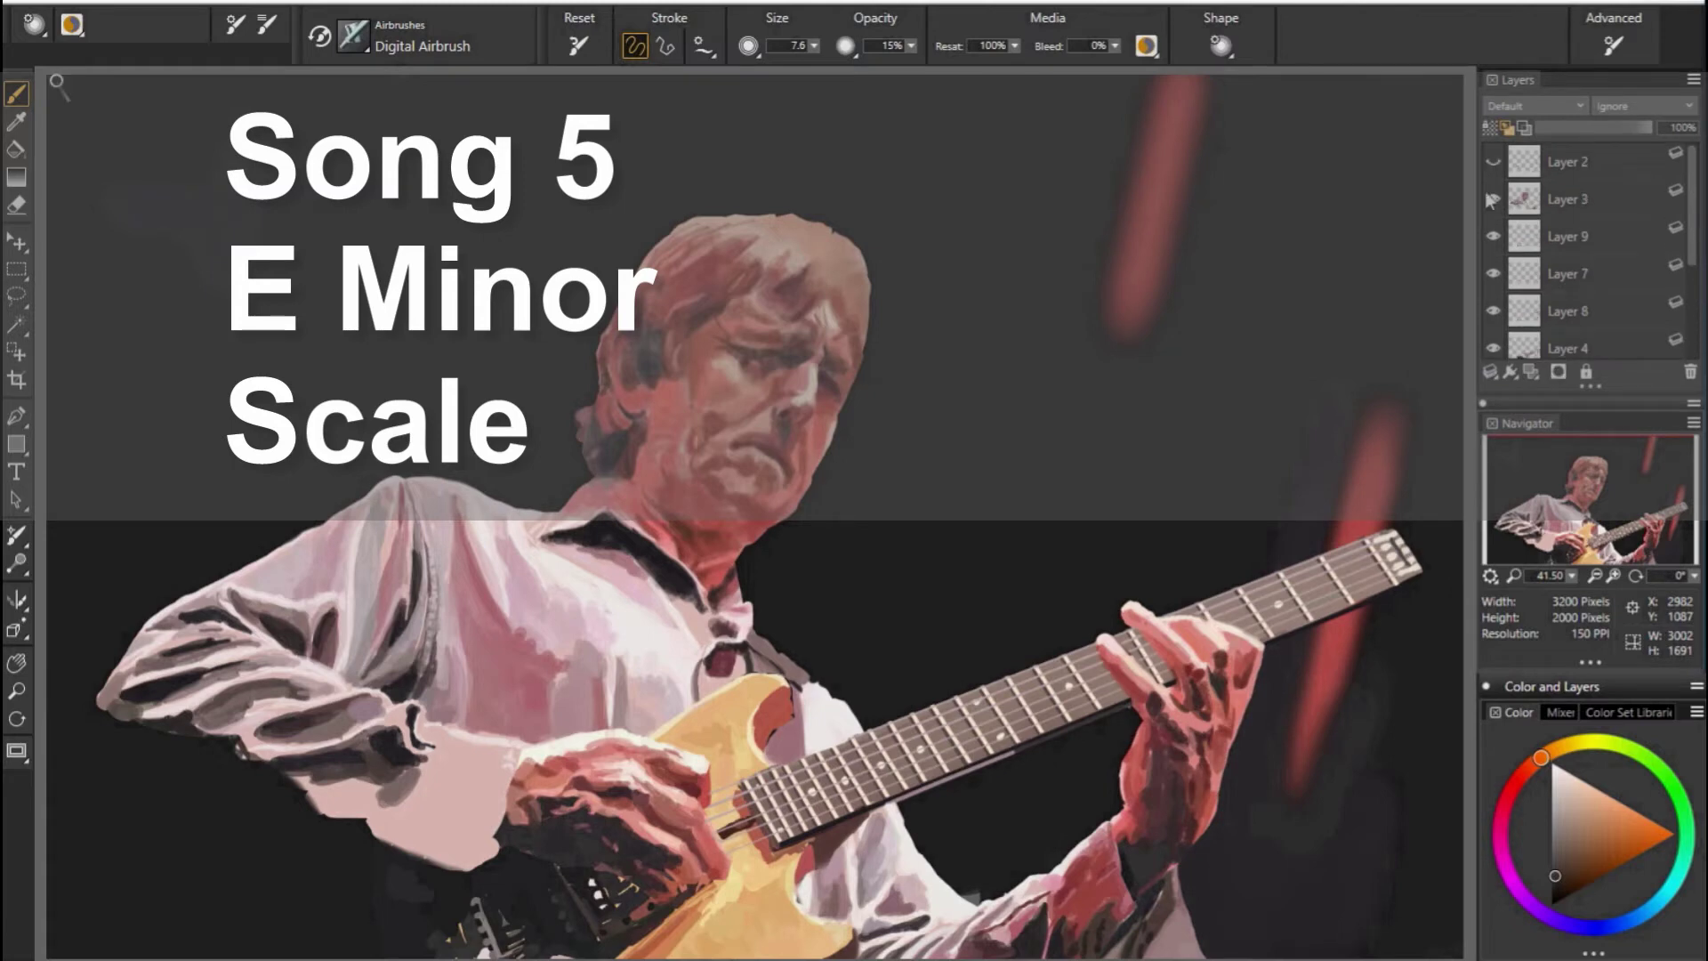
pyautogui.scroll(-1, 1561, 294)
pyautogui.hotkey('alt', ']')
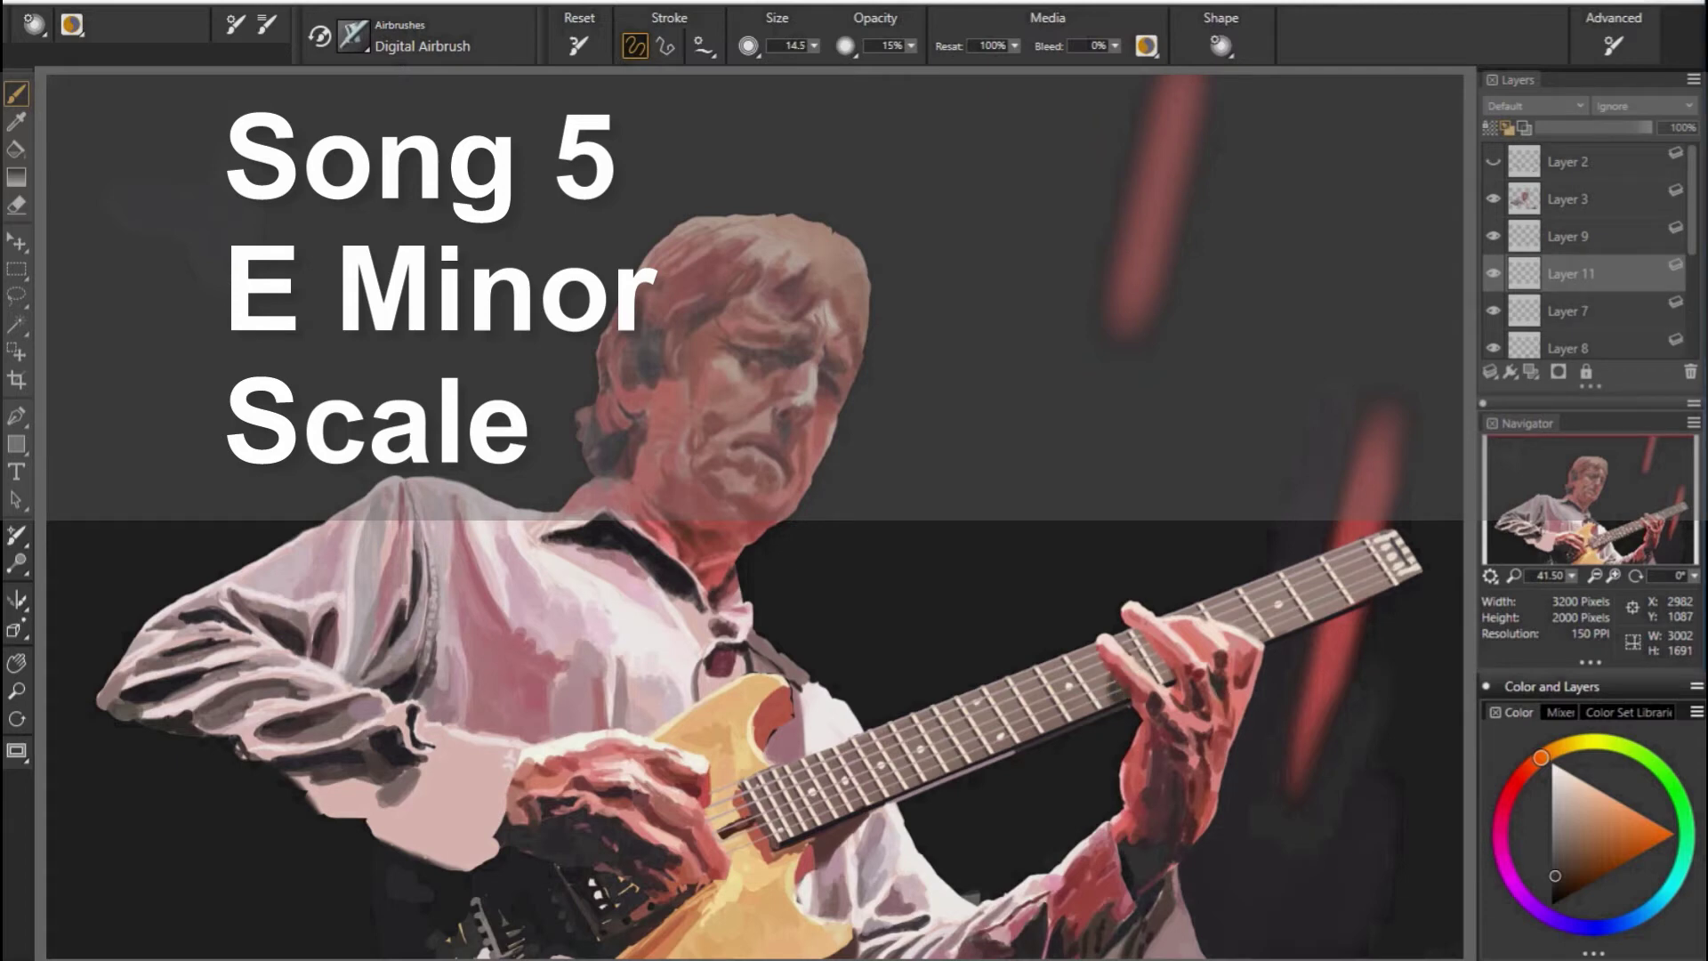
pyautogui.click(1515, 784)
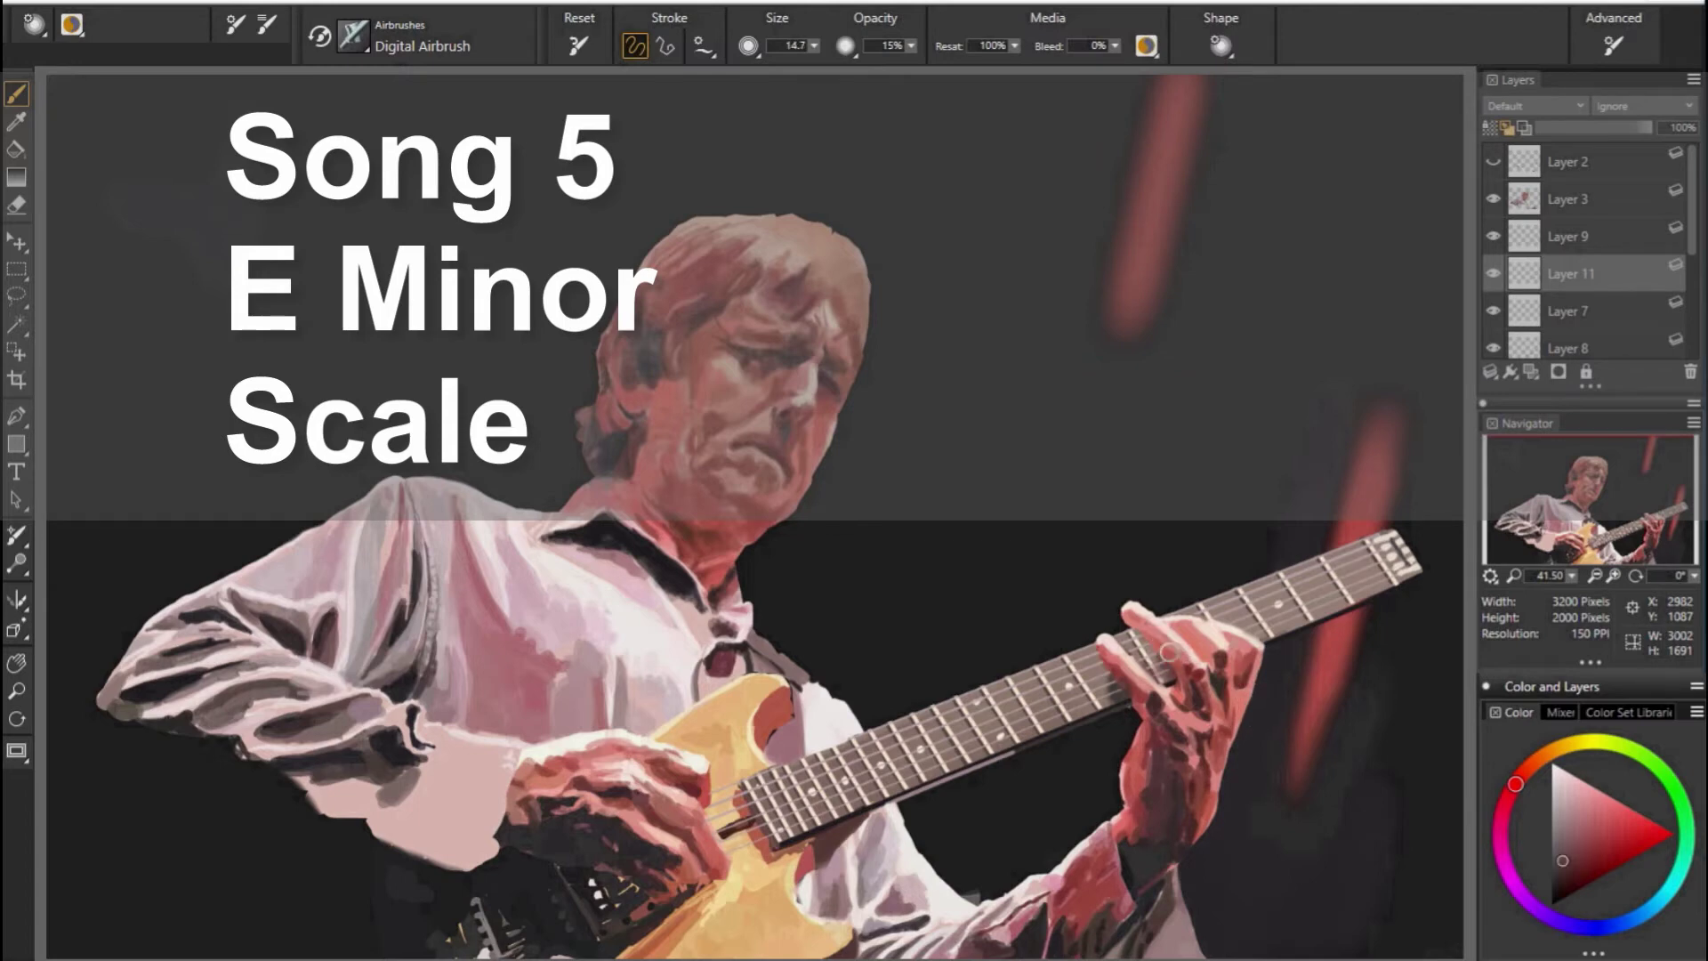
pyautogui.click(1567, 236)
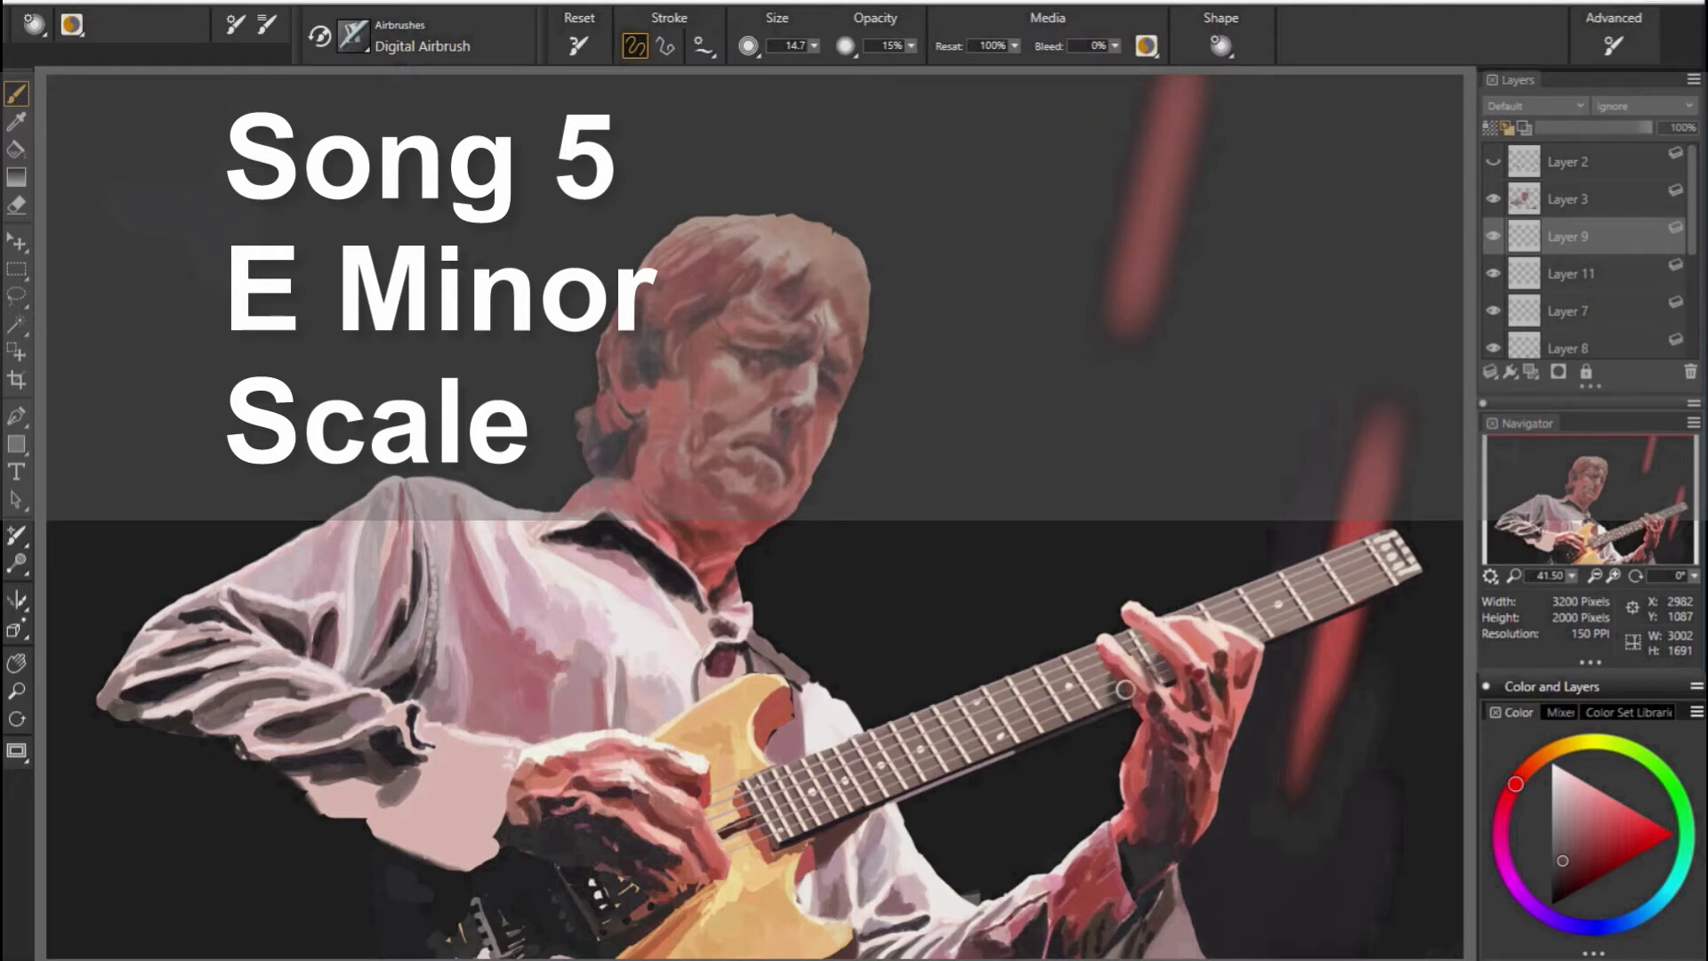
# On Layer 11, smear-blend the ear and neck edge, checking against the line-art sketch.
pyautogui.press('e')
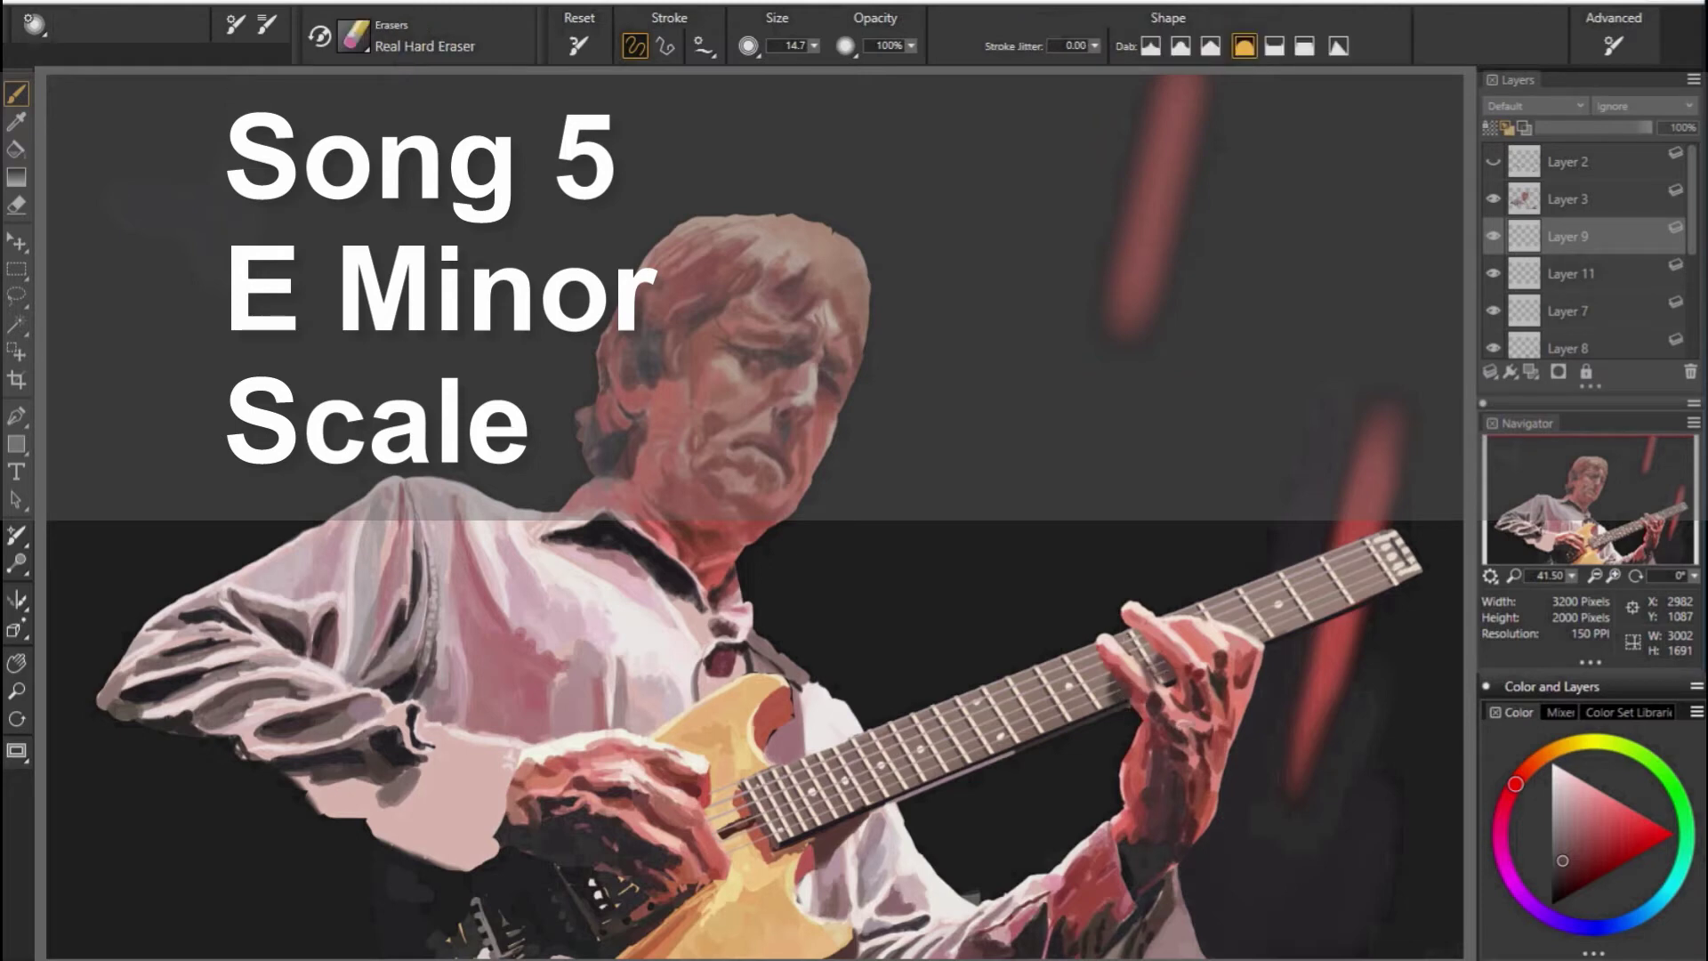
pyautogui.click(1517, 268)
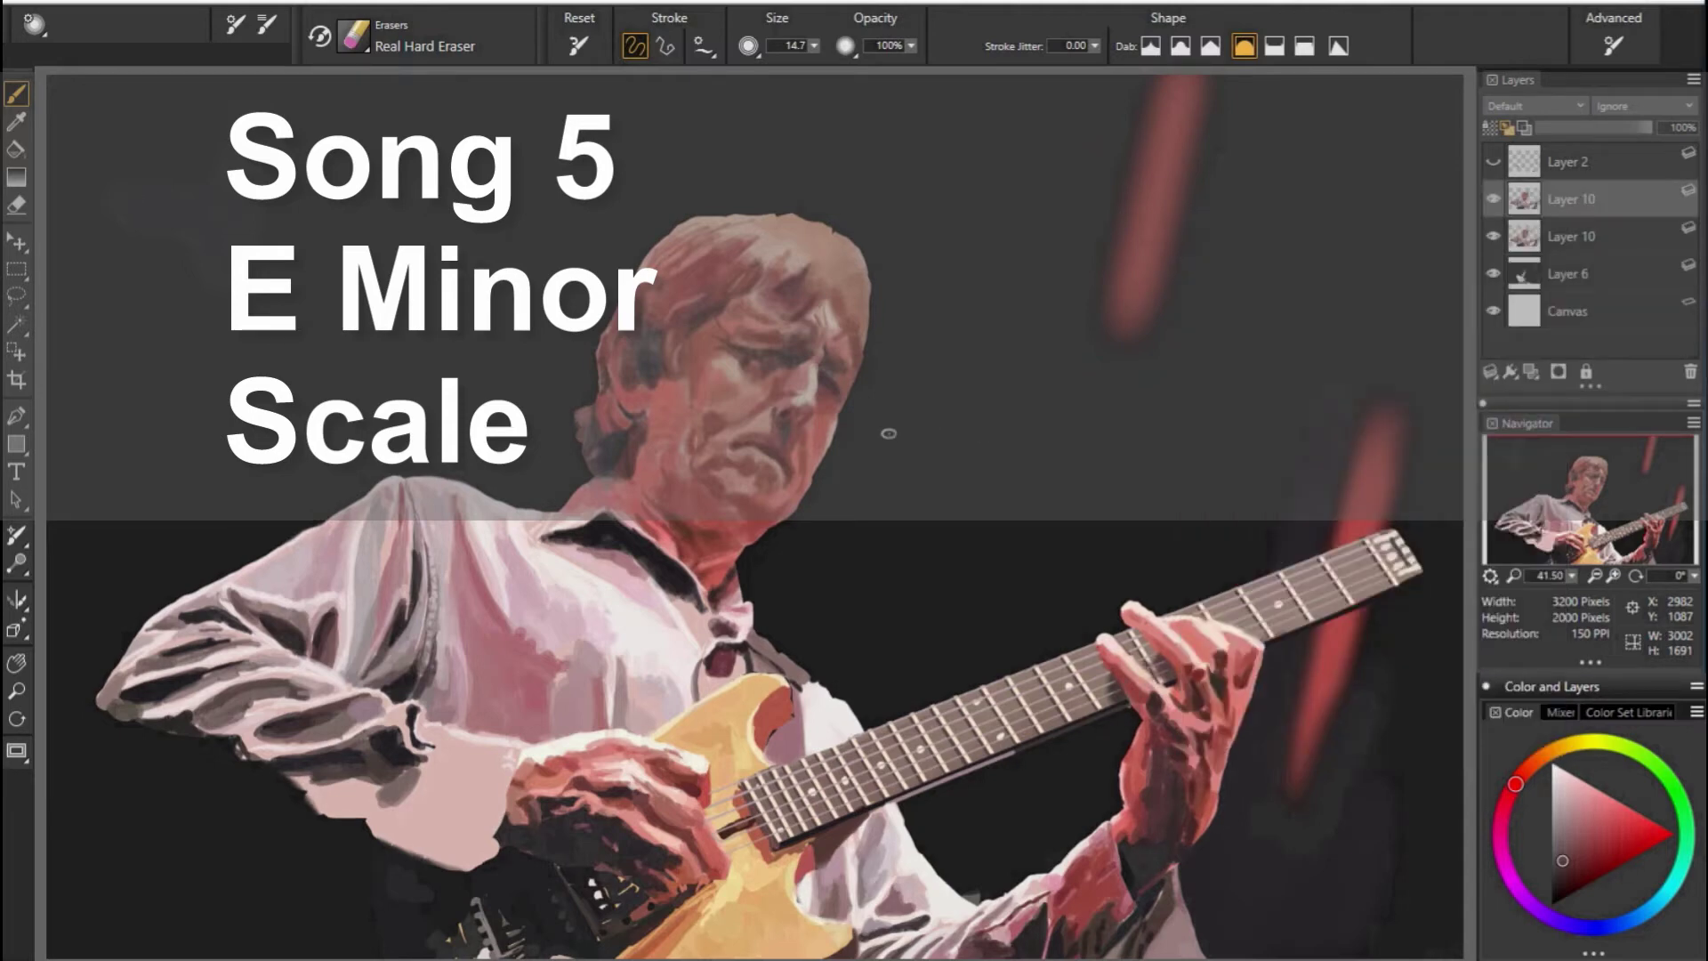
pyautogui.press('b')
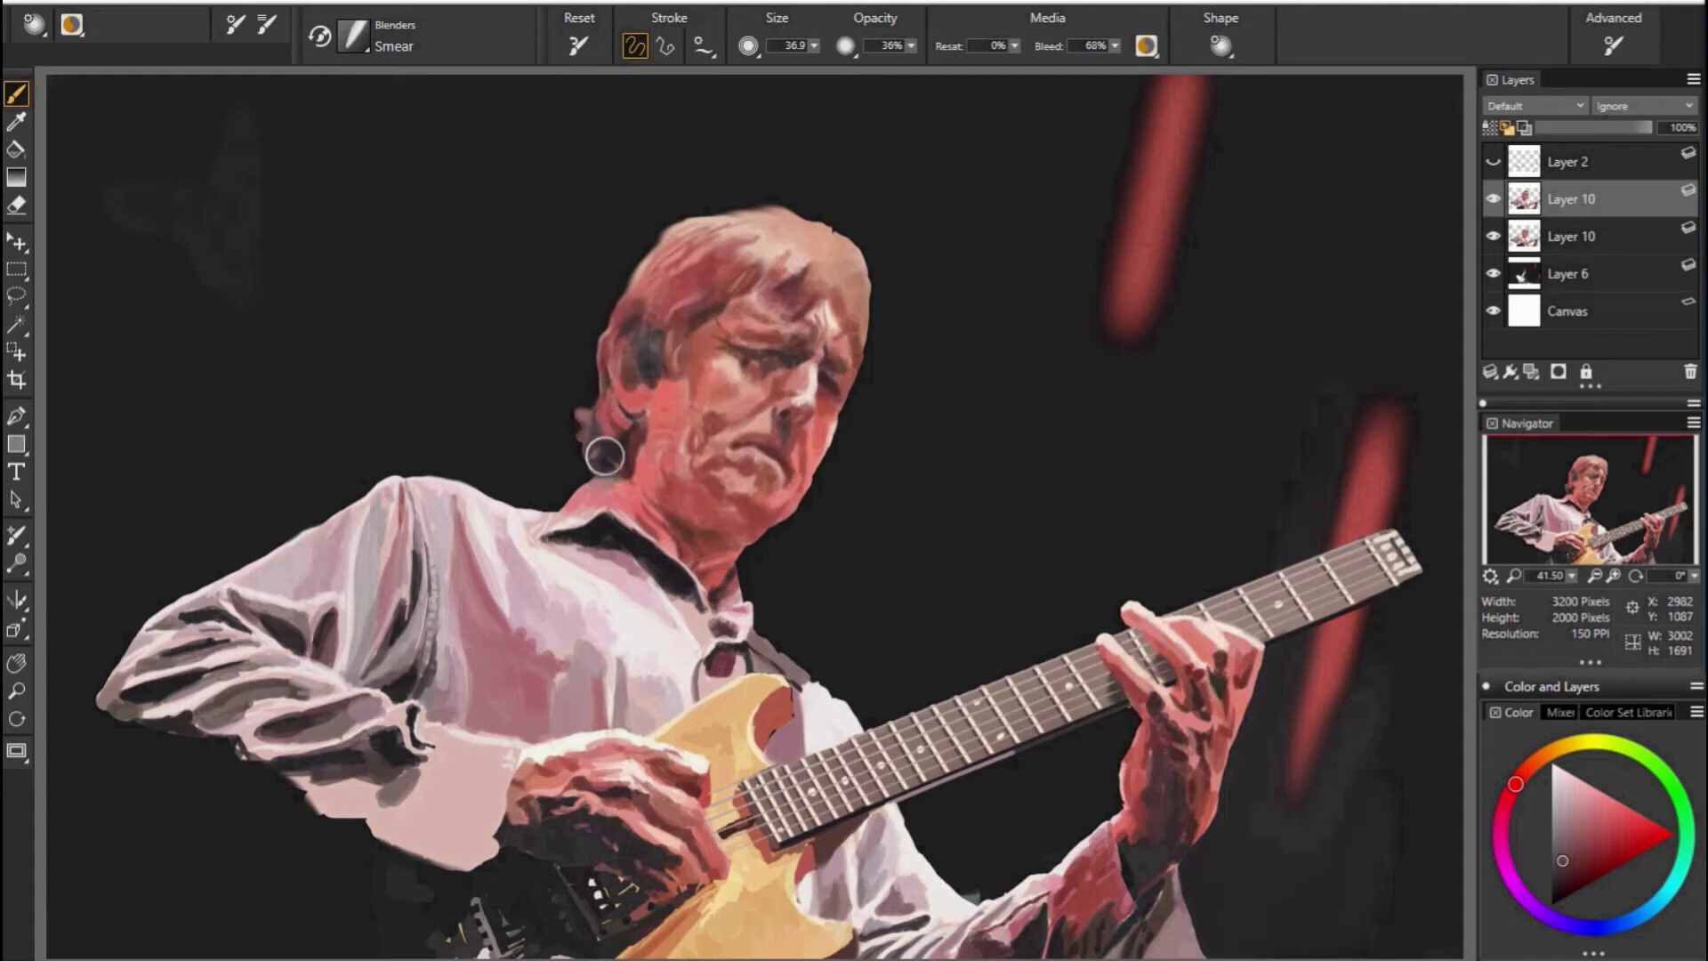
pyautogui.moveTo(637, 431); pyautogui.dragTo(626, 446)
pyautogui.moveTo(742, 496); pyautogui.dragTo(635, 476)
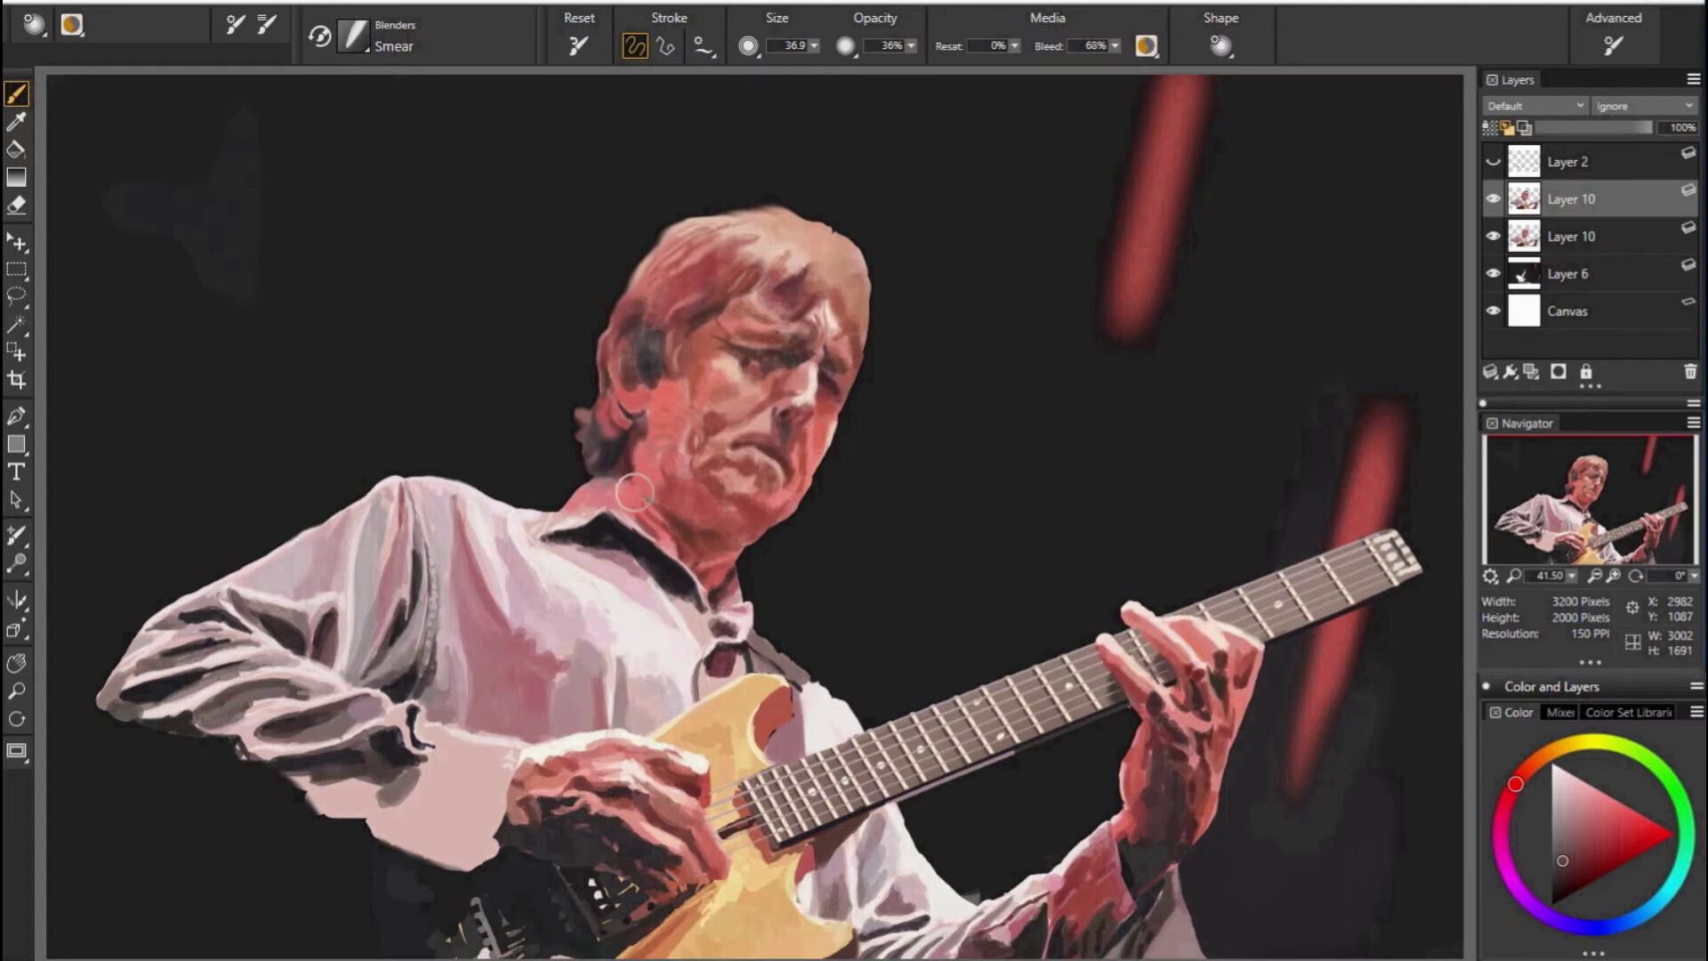
pyautogui.click(1492, 161)
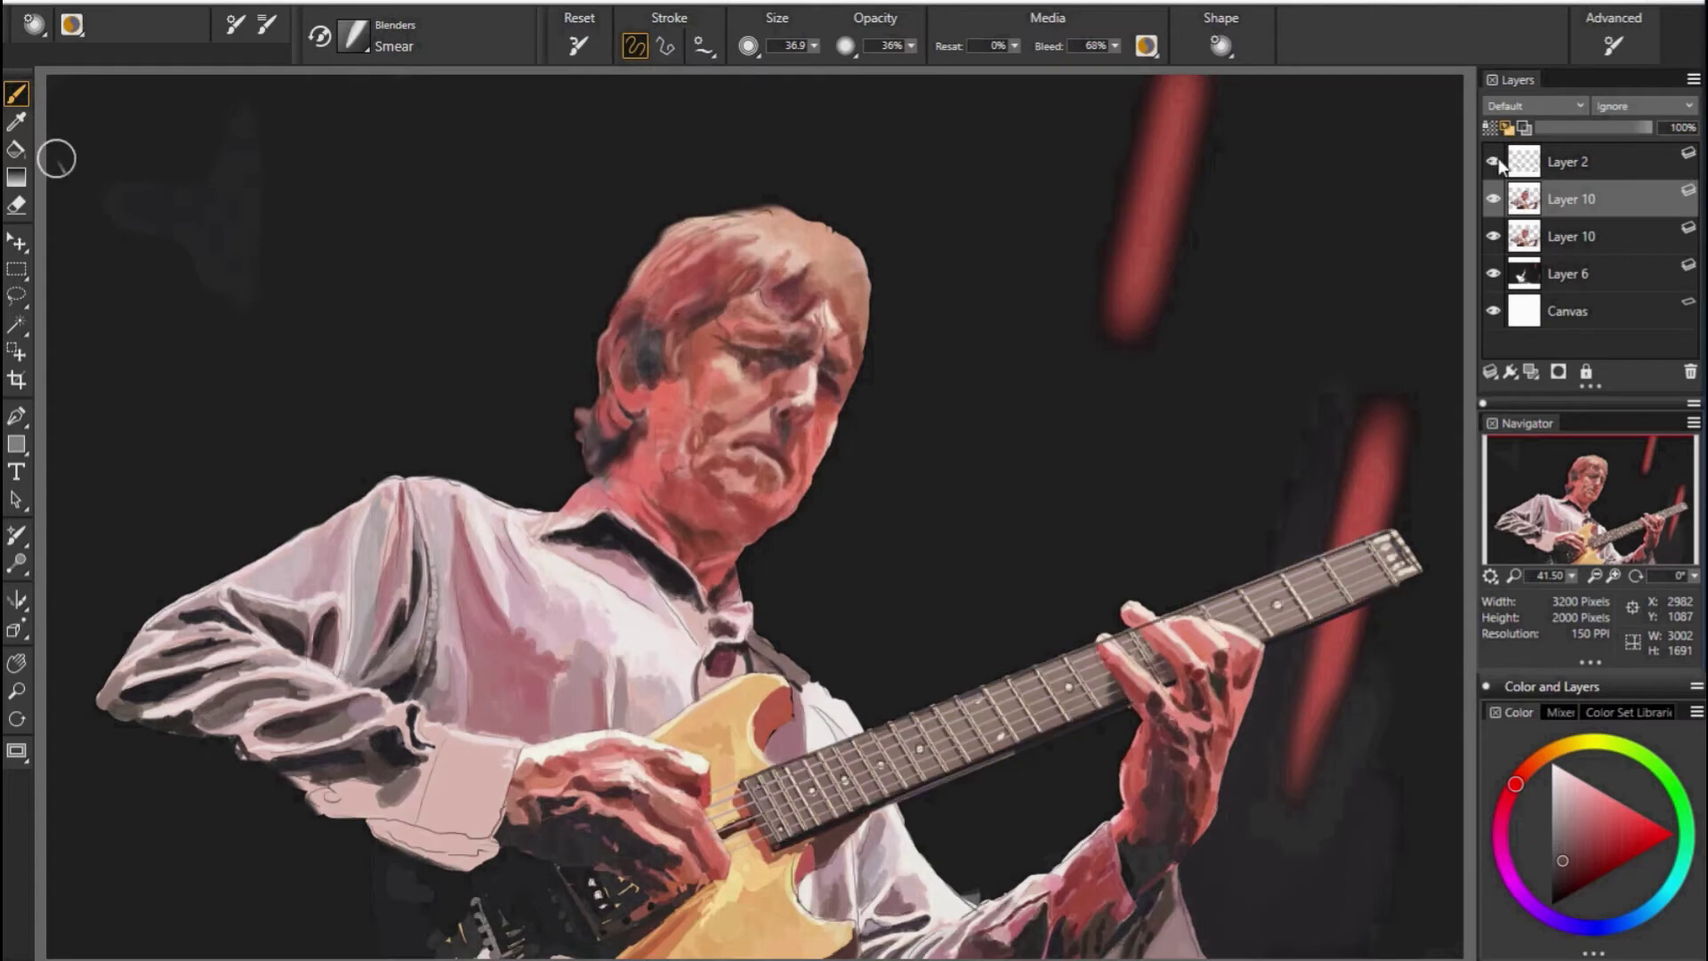
pyautogui.moveTo(656, 463); pyautogui.dragTo(624, 467)
pyautogui.click(1492, 161)
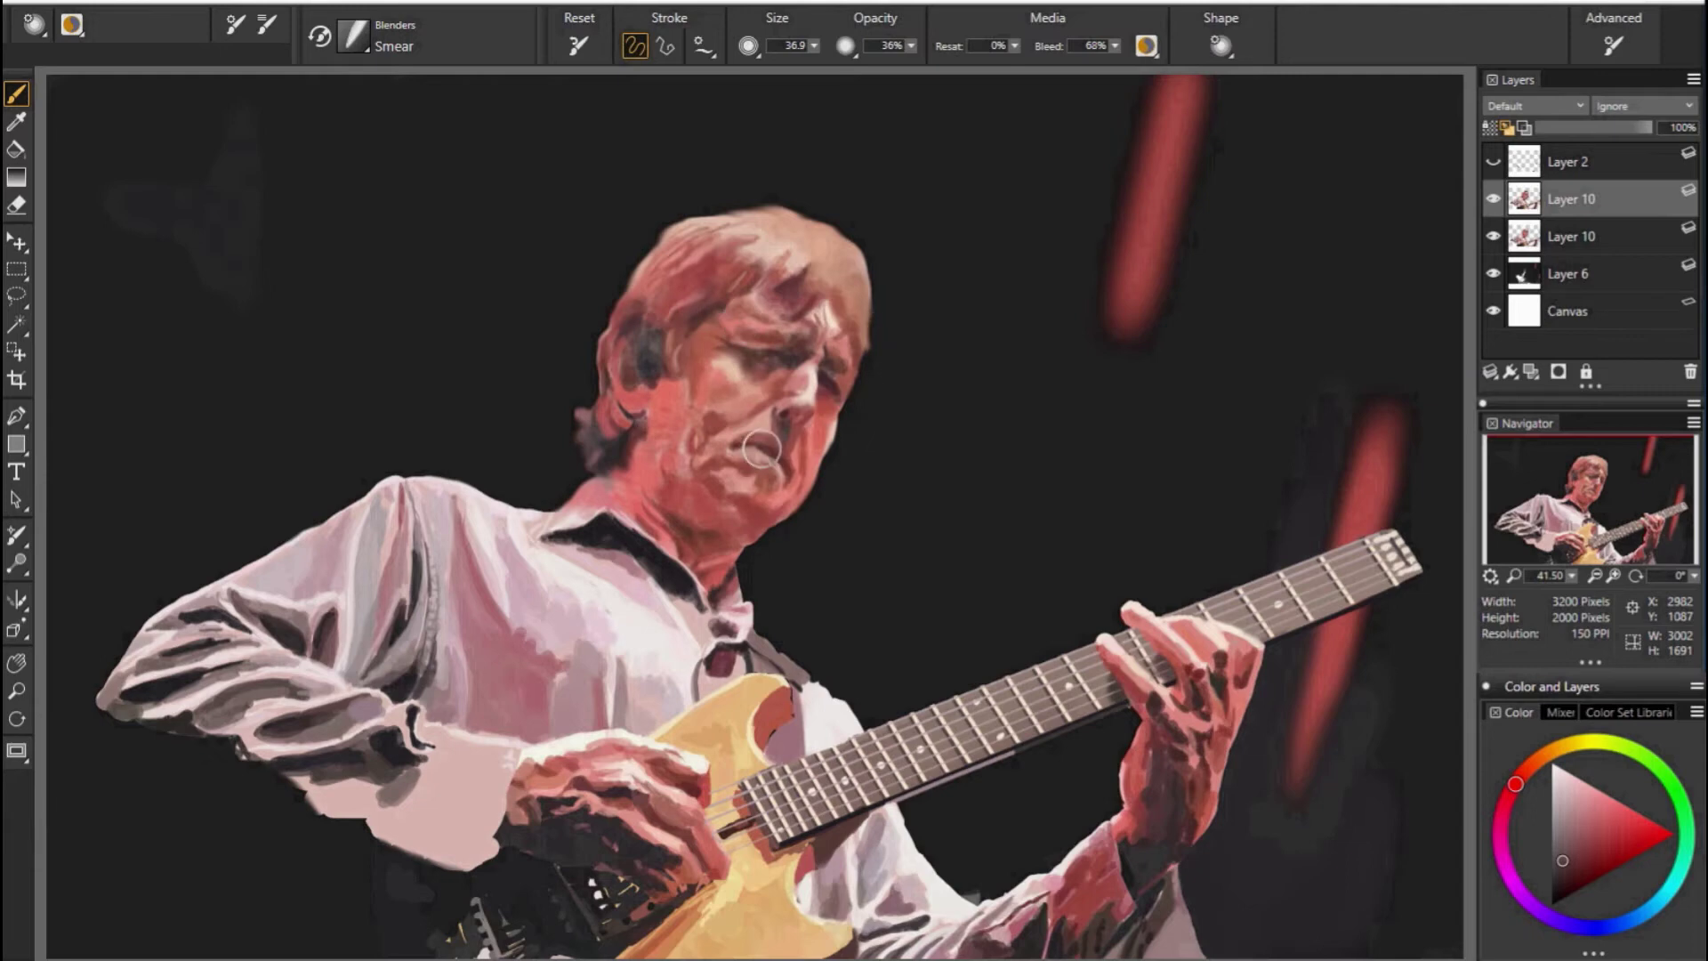
# Show the line art, shrink the blender, and smooth the mouth and collar below the chin.
pyautogui.hotkey('ctrl', 'shift', 'h')
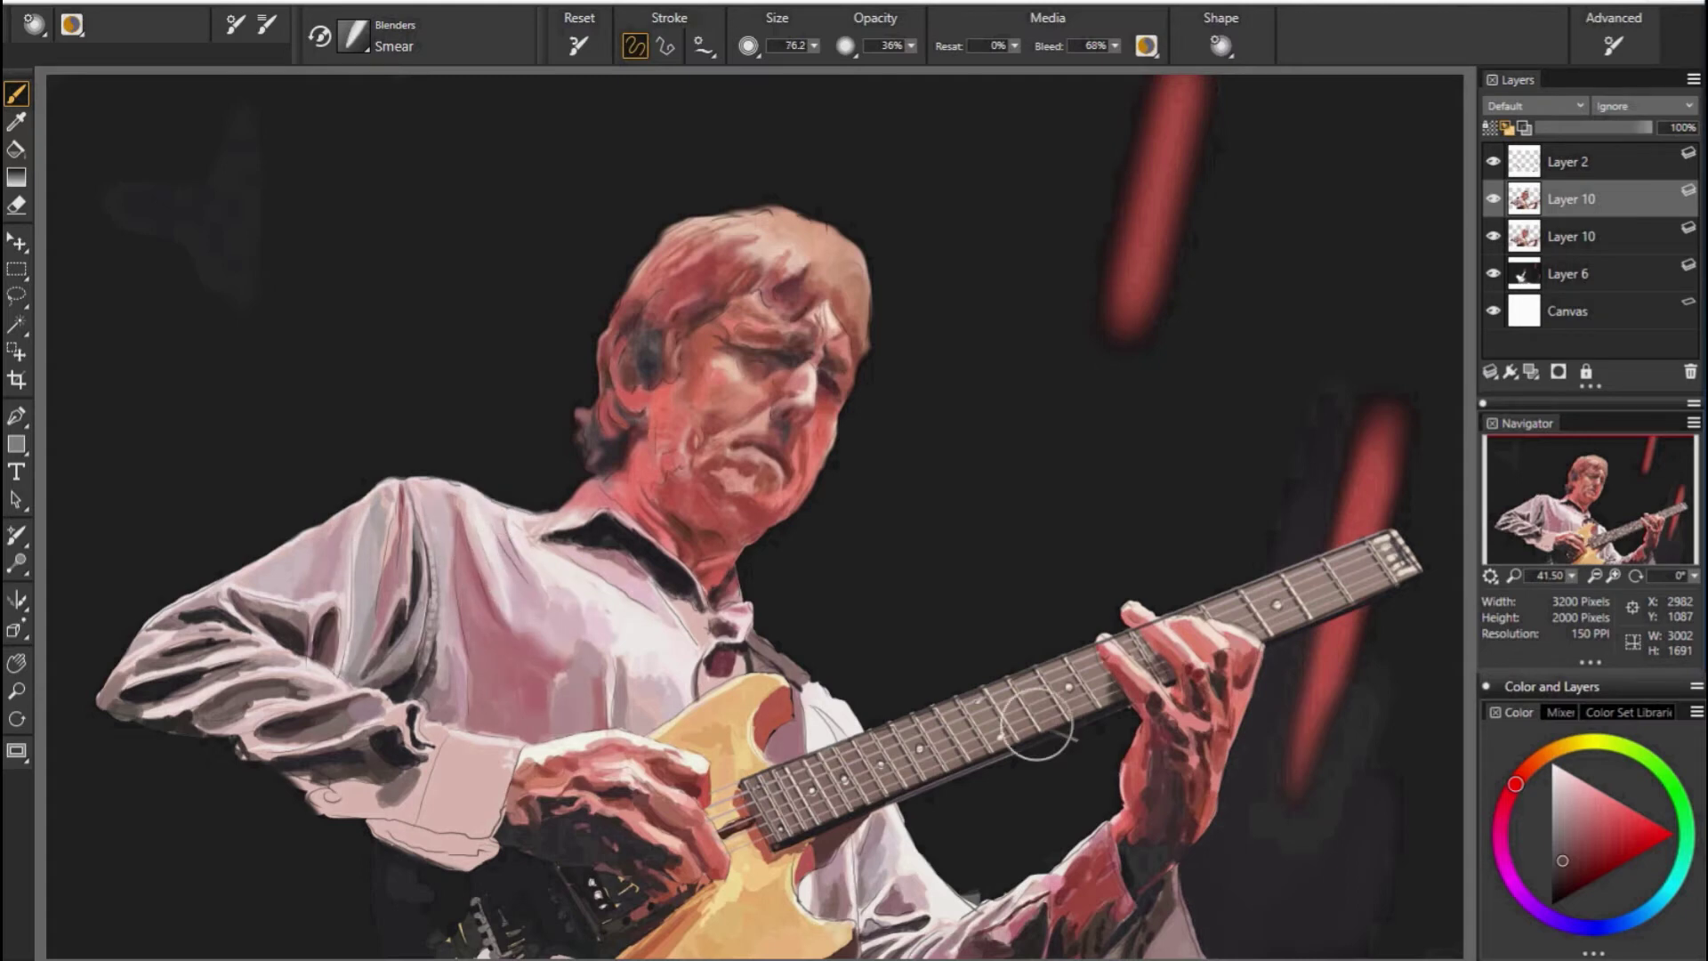
pyautogui.press('[')
pyautogui.press('[')
pyautogui.press('[')
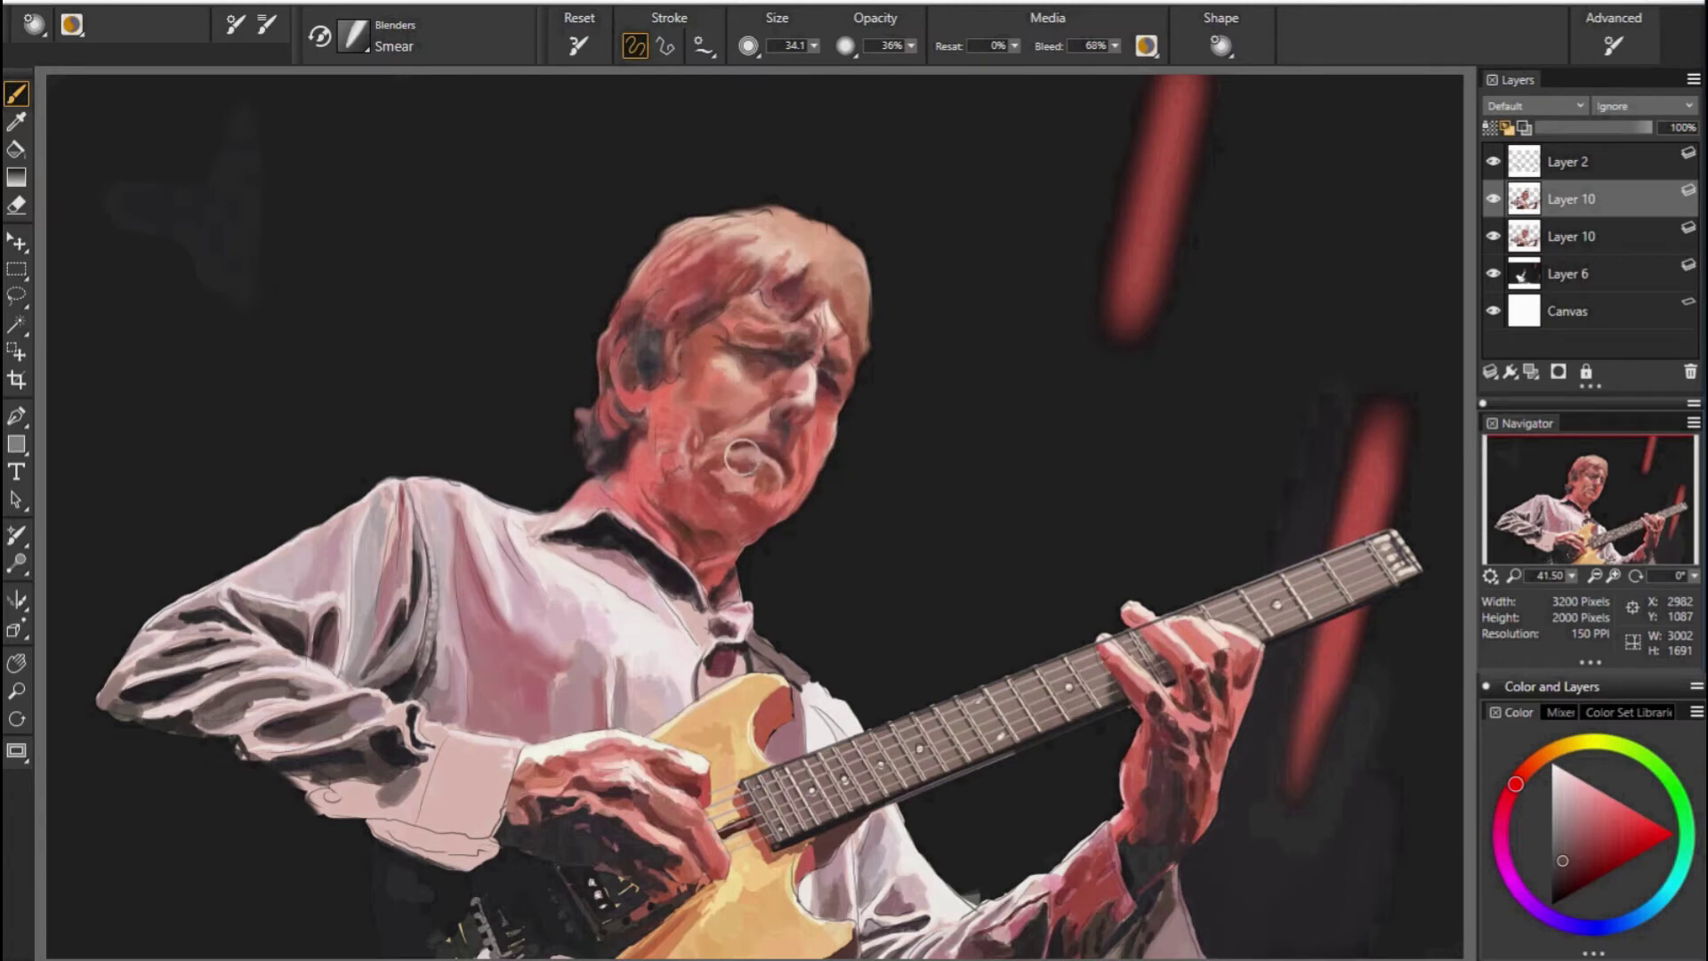
pyautogui.moveTo(749, 459)
pyautogui.mouseDown()
pyautogui.moveTo(749, 487)
pyautogui.moveTo(754, 471)
pyautogui.mouseUp()
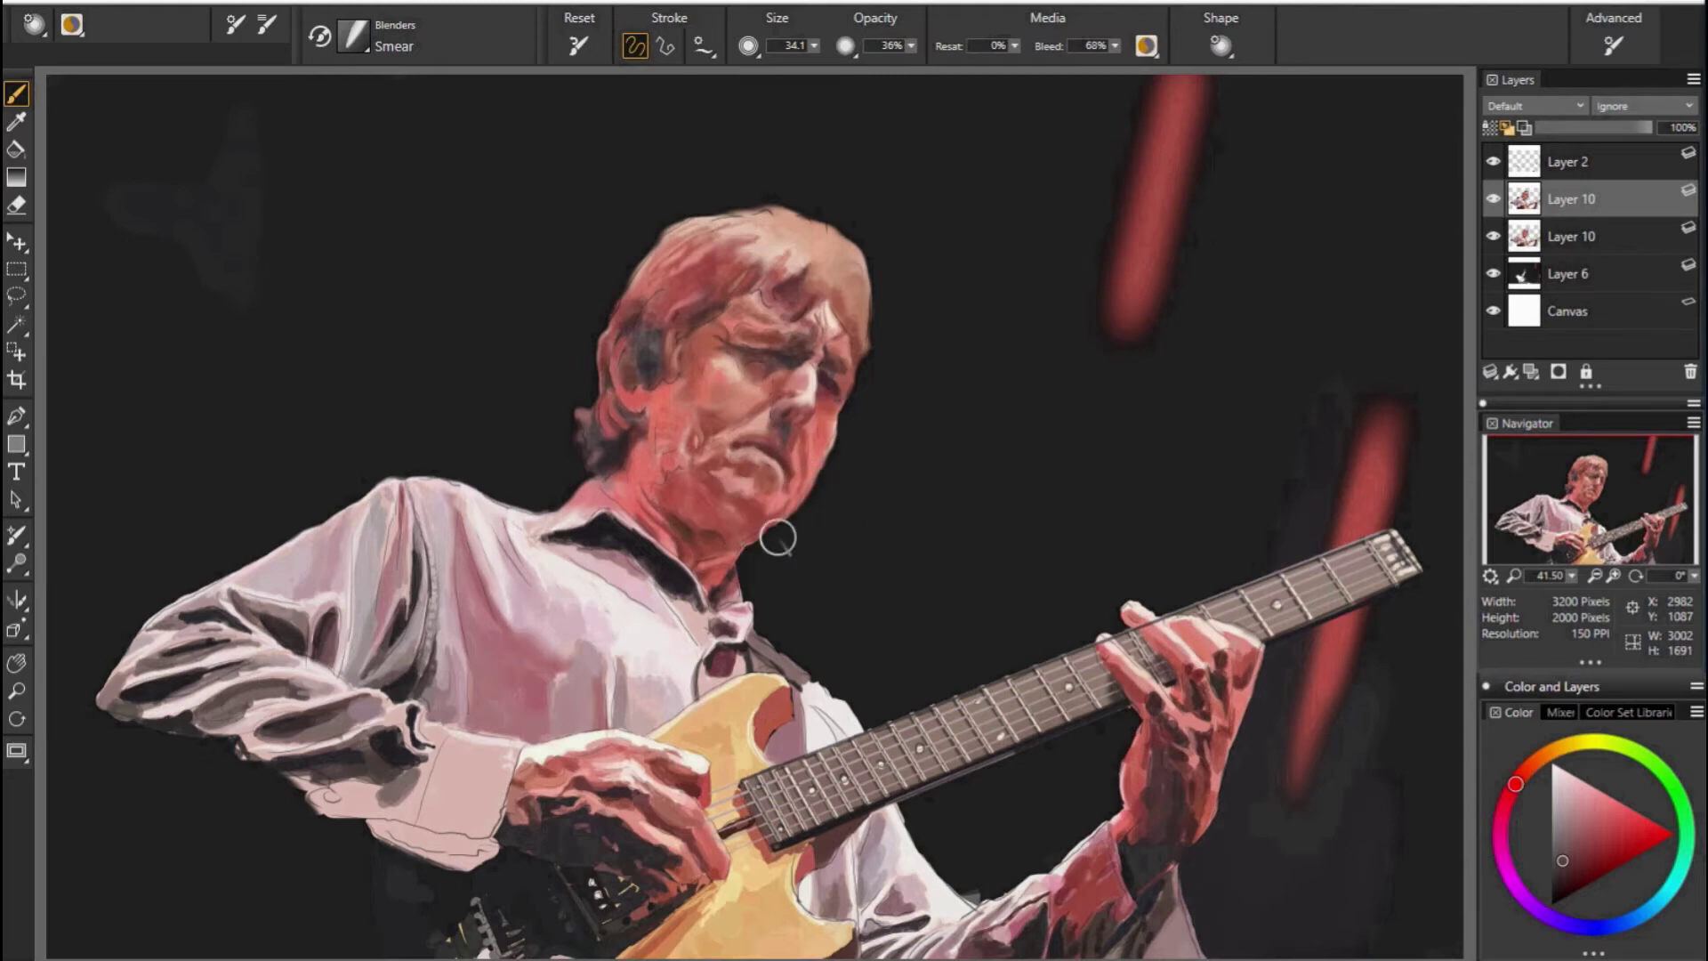
pyautogui.moveTo(746, 540); pyautogui.dragTo(731, 635)
pyautogui.moveTo(594, 596); pyautogui.dragTo(843, 601)
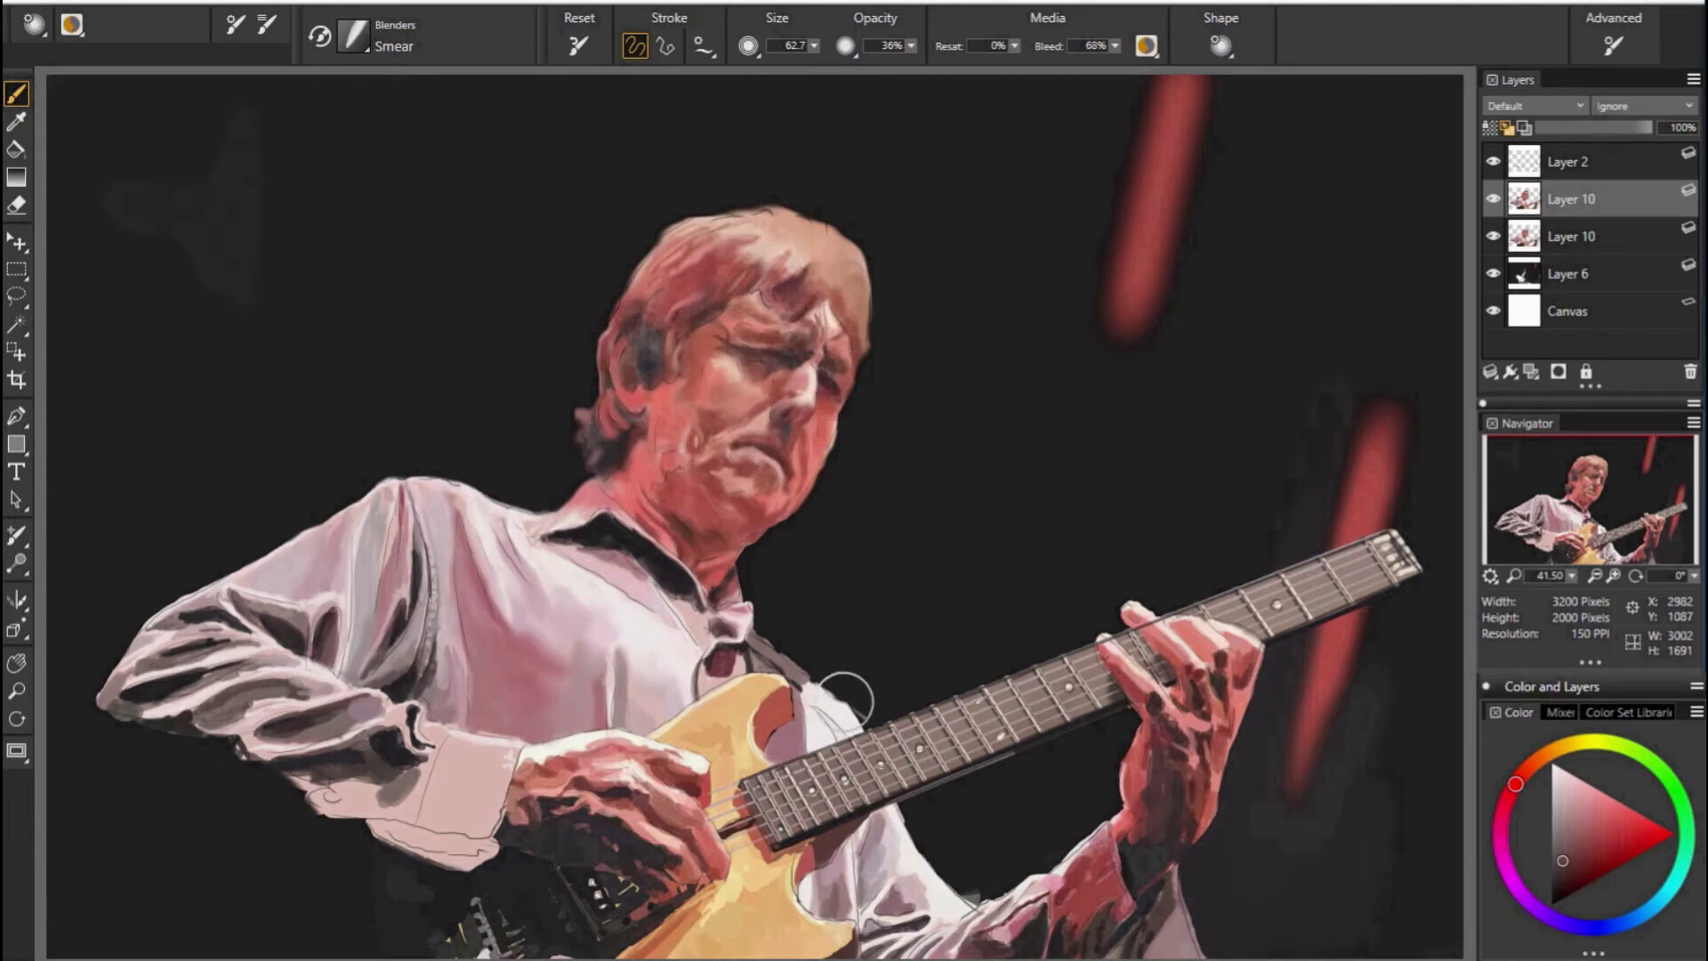
# Hide the line art, shrink the Smear blender, and smooth the shading along the shirt fold.
pyautogui.click(1492, 161)
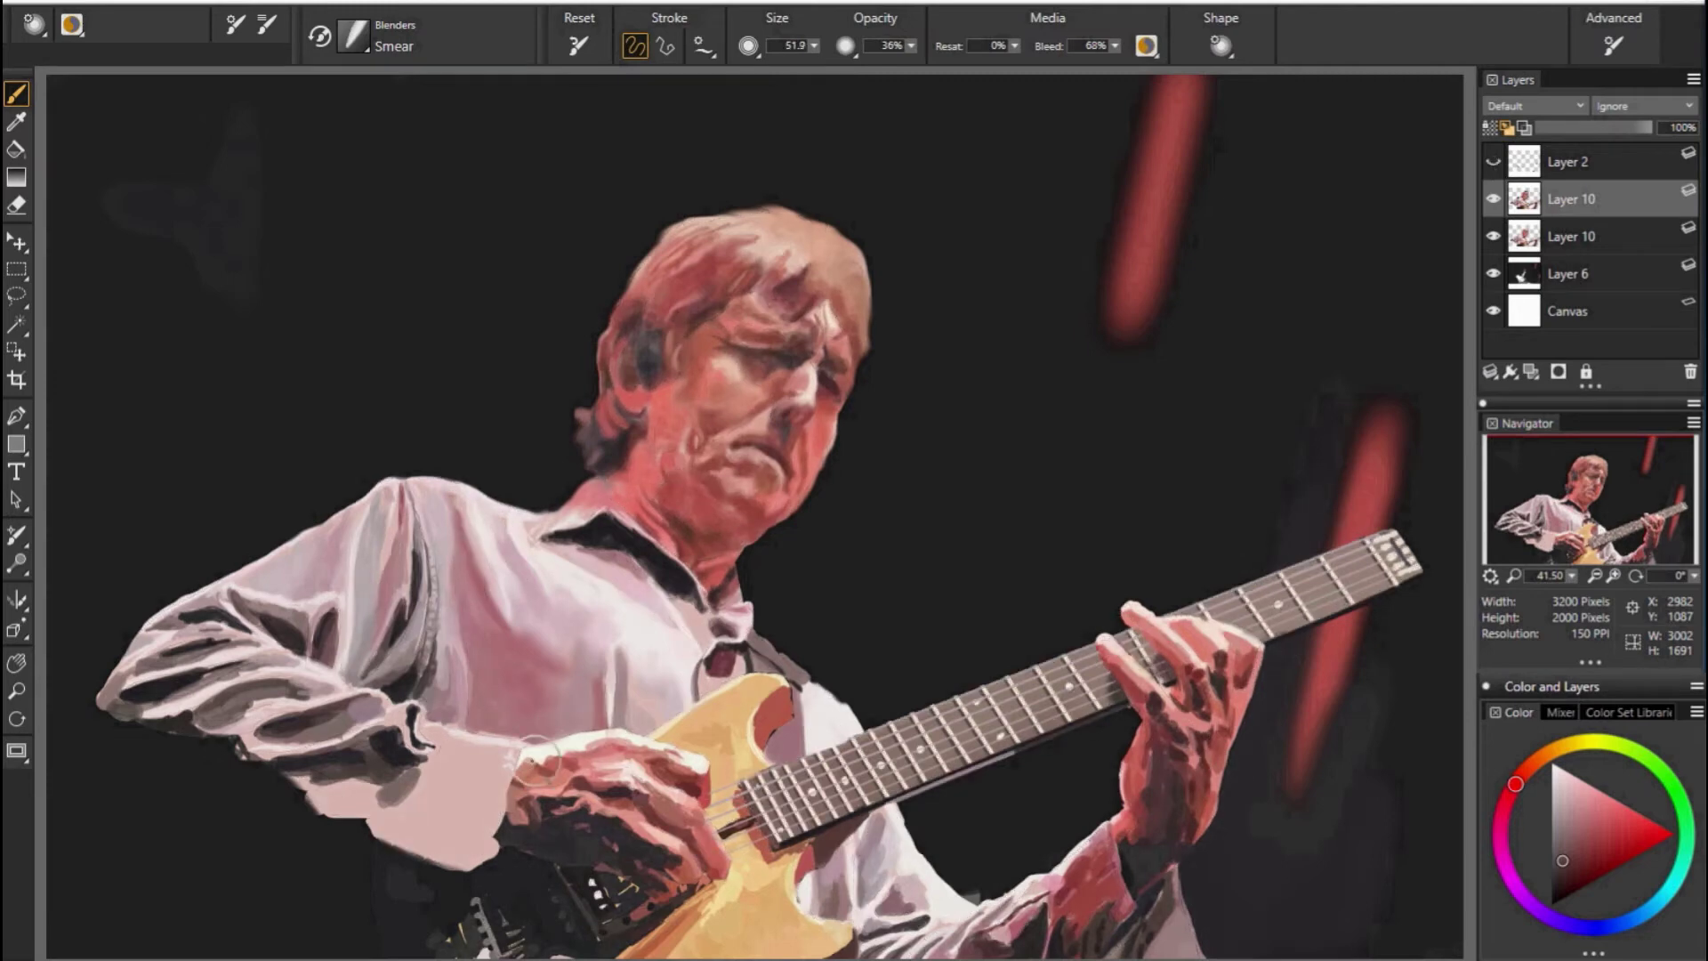
pyautogui.press('[')
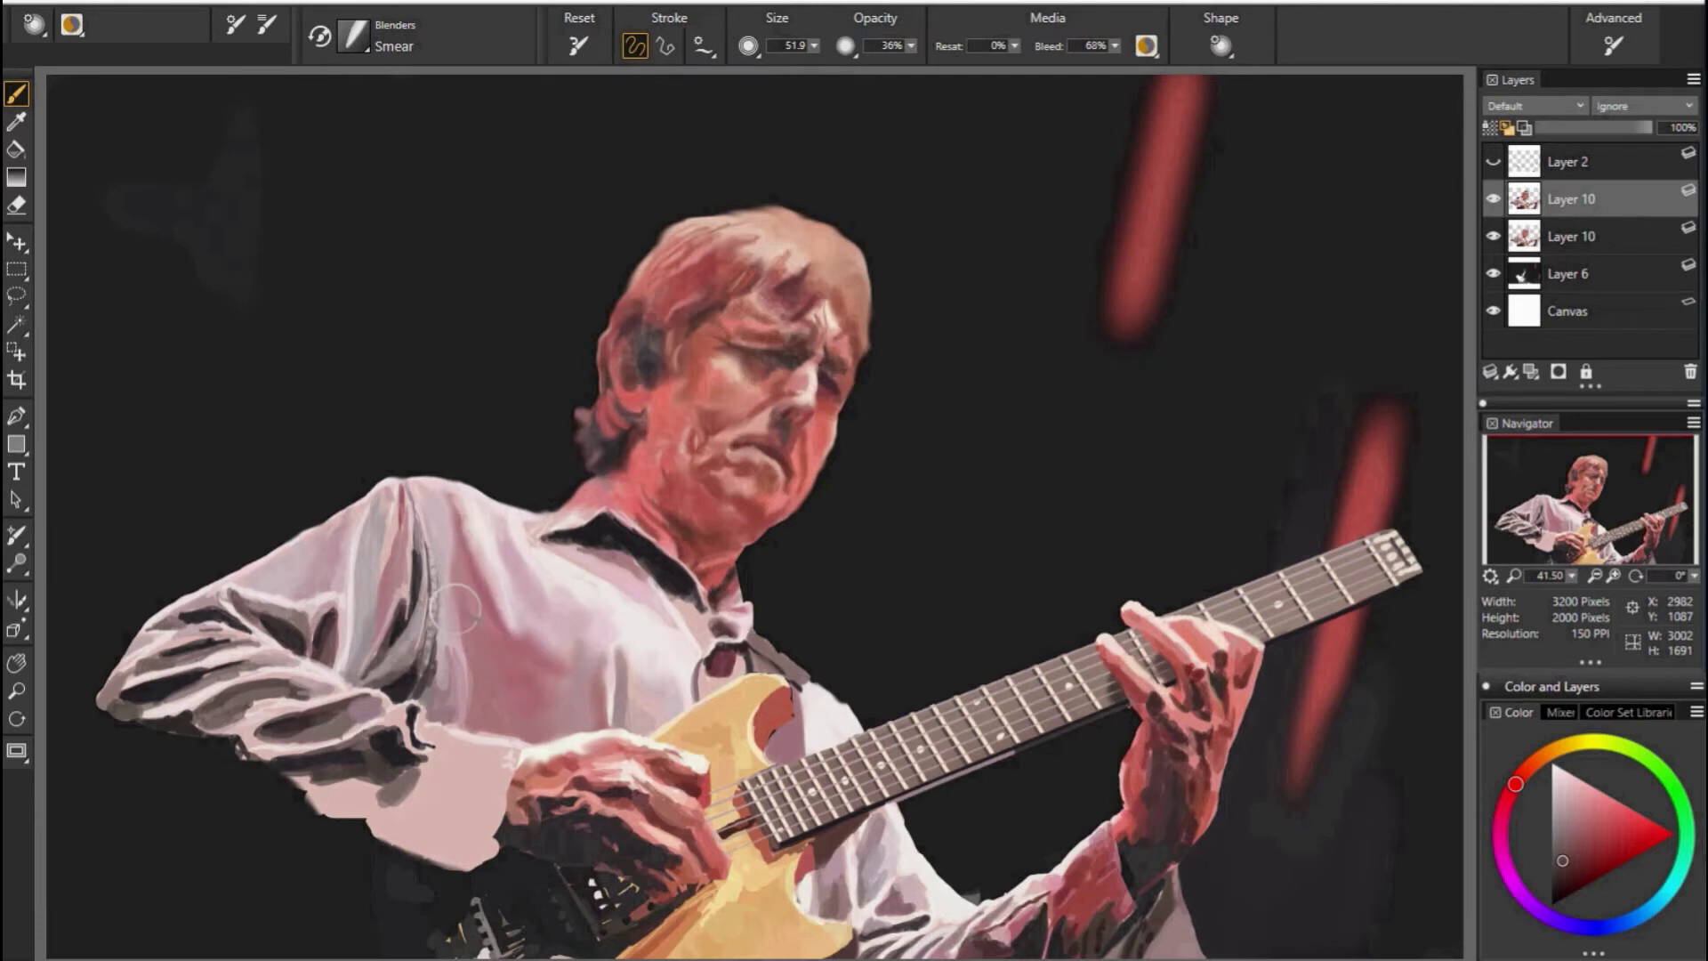
pyautogui.moveTo(455, 608); pyautogui.dragTo(440, 677)
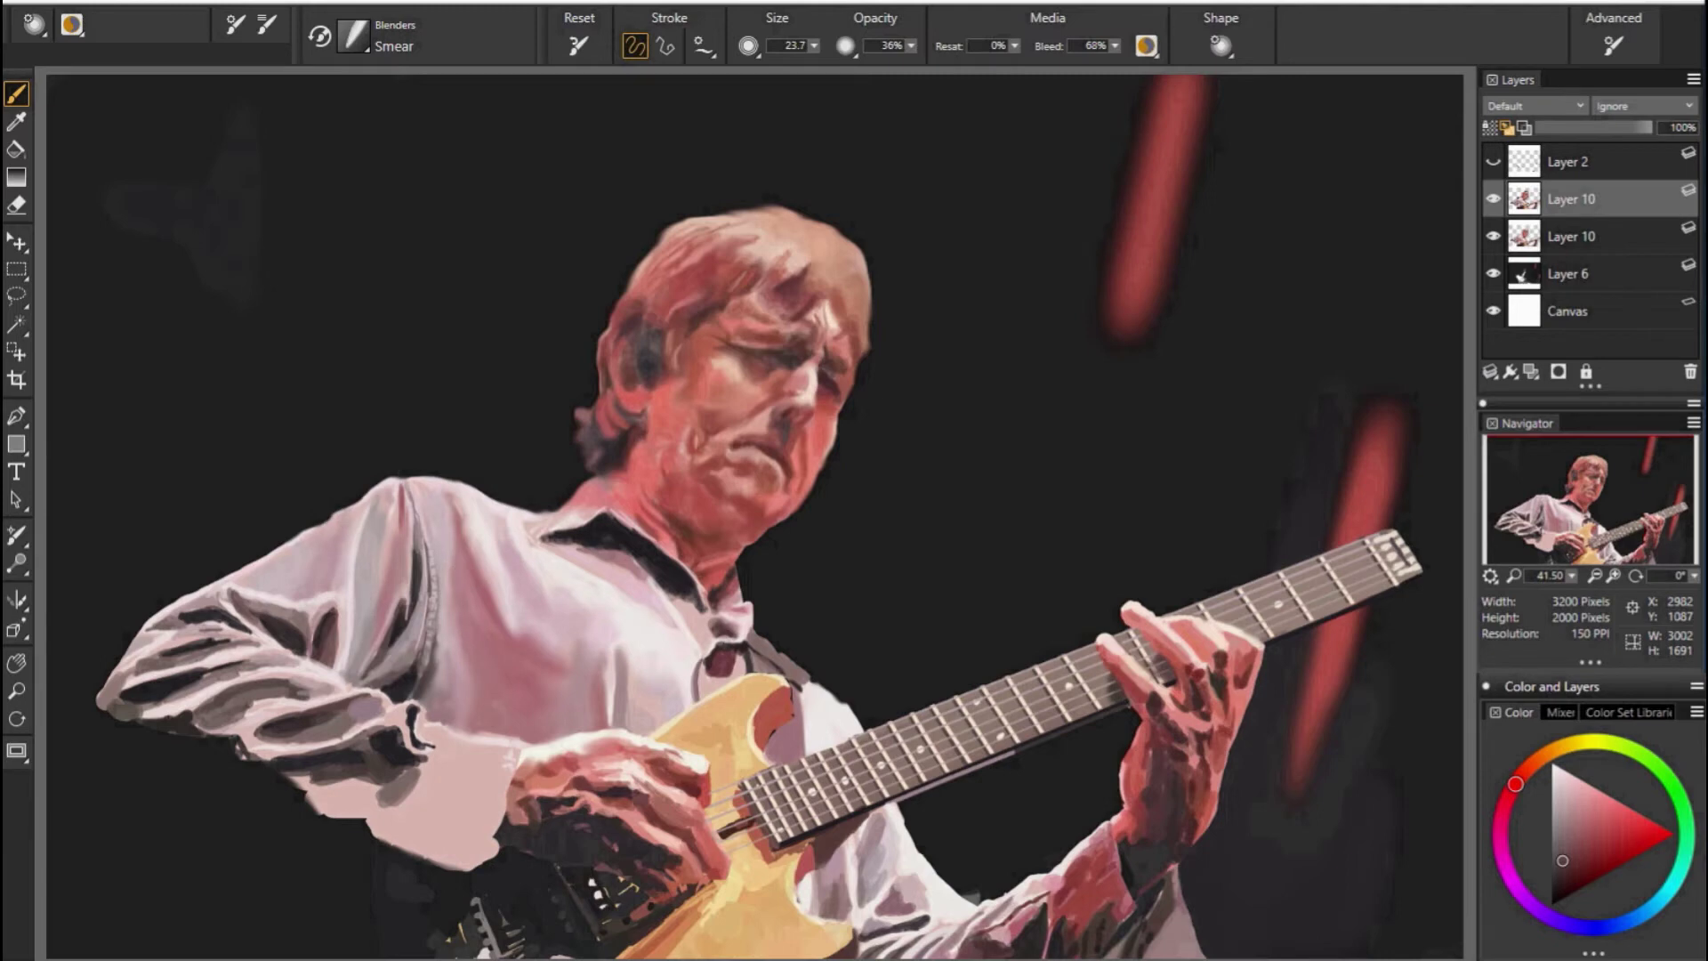
pyautogui.press(']')
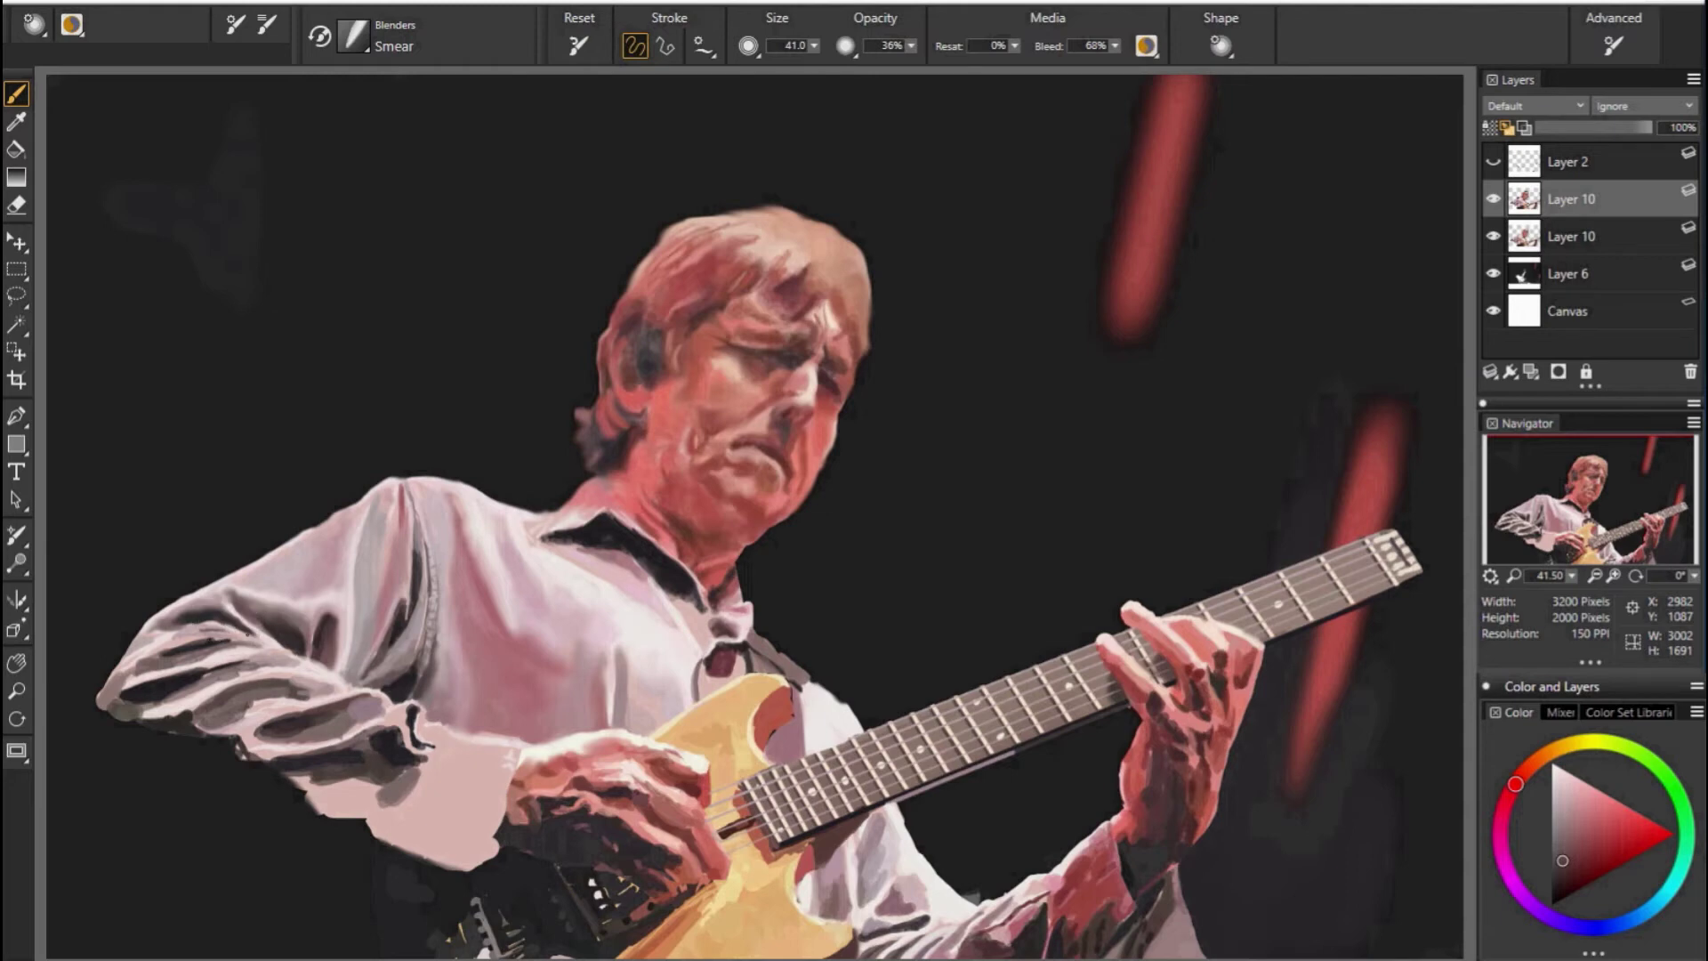
# Smear the dark sleeve shading and folds, then soften the cuff corner, edge and button.
pyautogui.moveTo(198, 621); pyautogui.dragTo(147, 637)
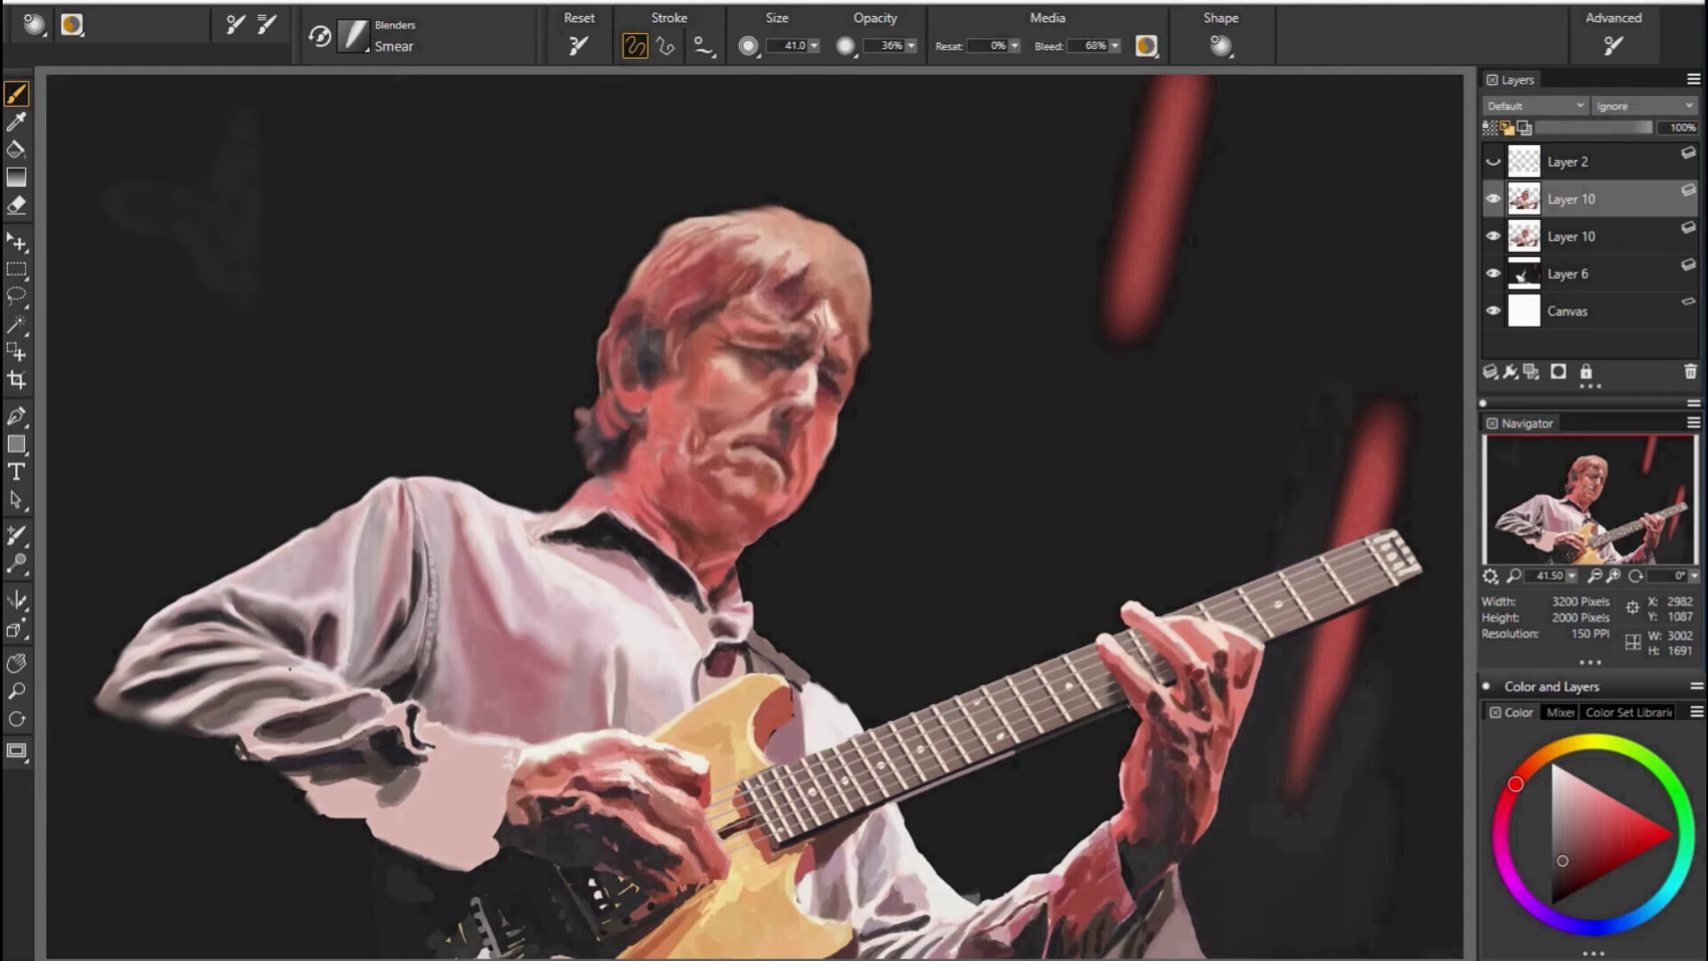
pyautogui.moveTo(244, 667); pyautogui.dragTo(245, 661)
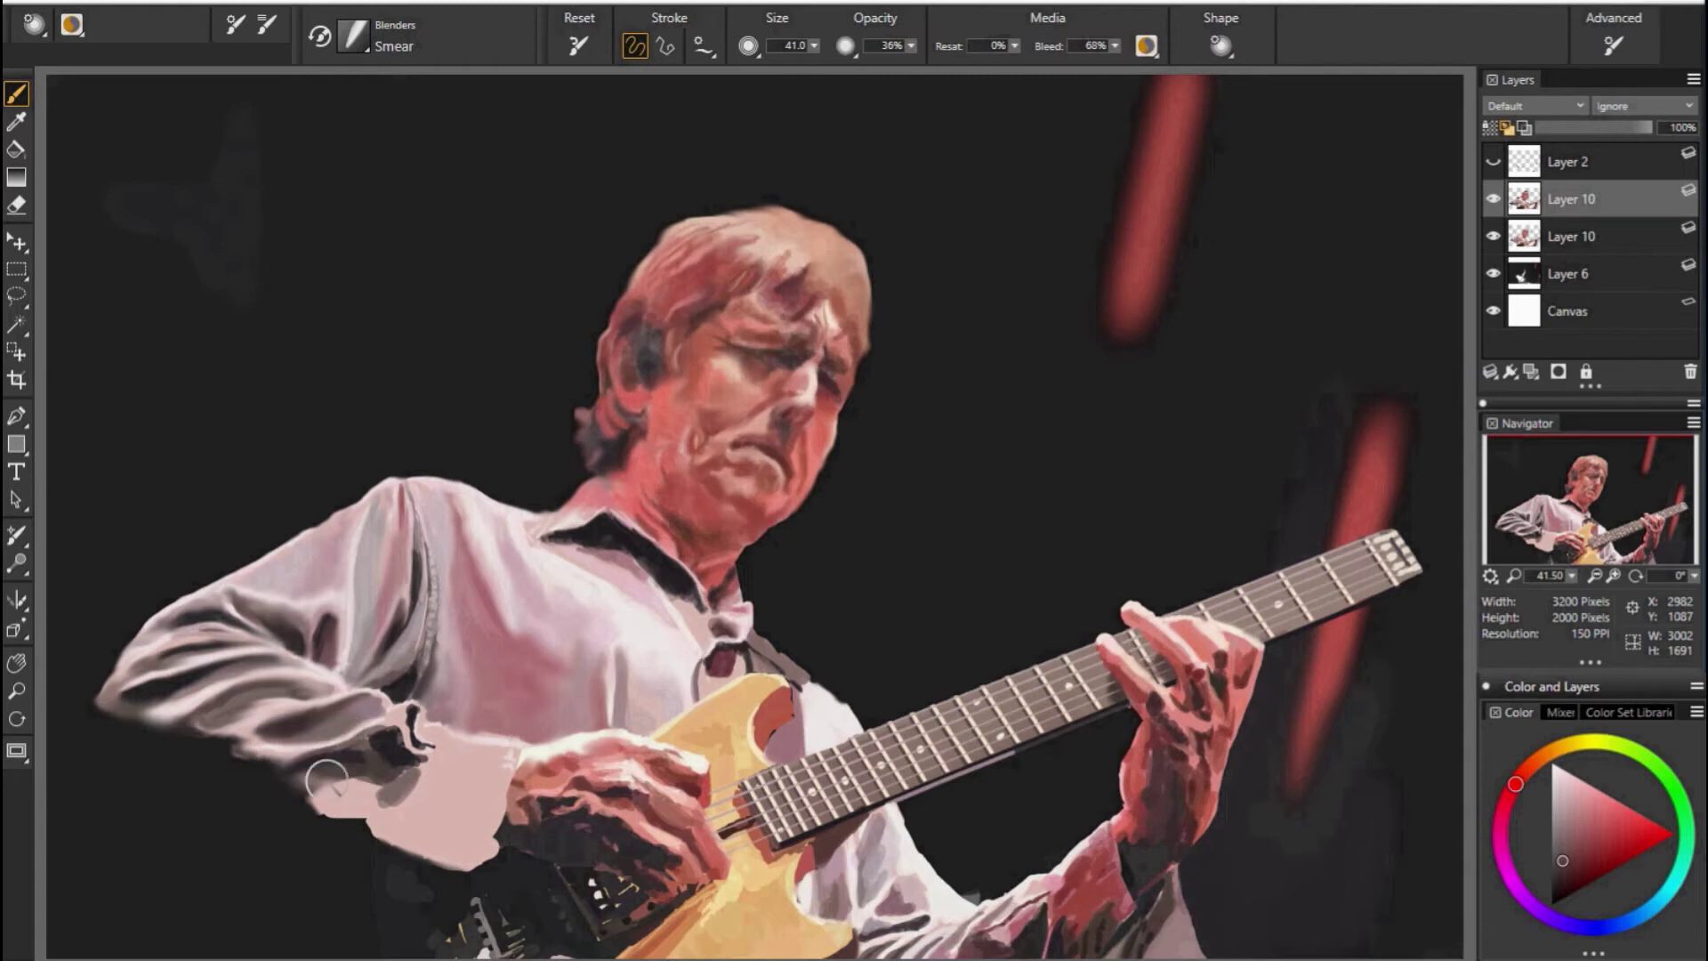
pyautogui.moveTo(302, 806); pyautogui.dragTo(338, 825)
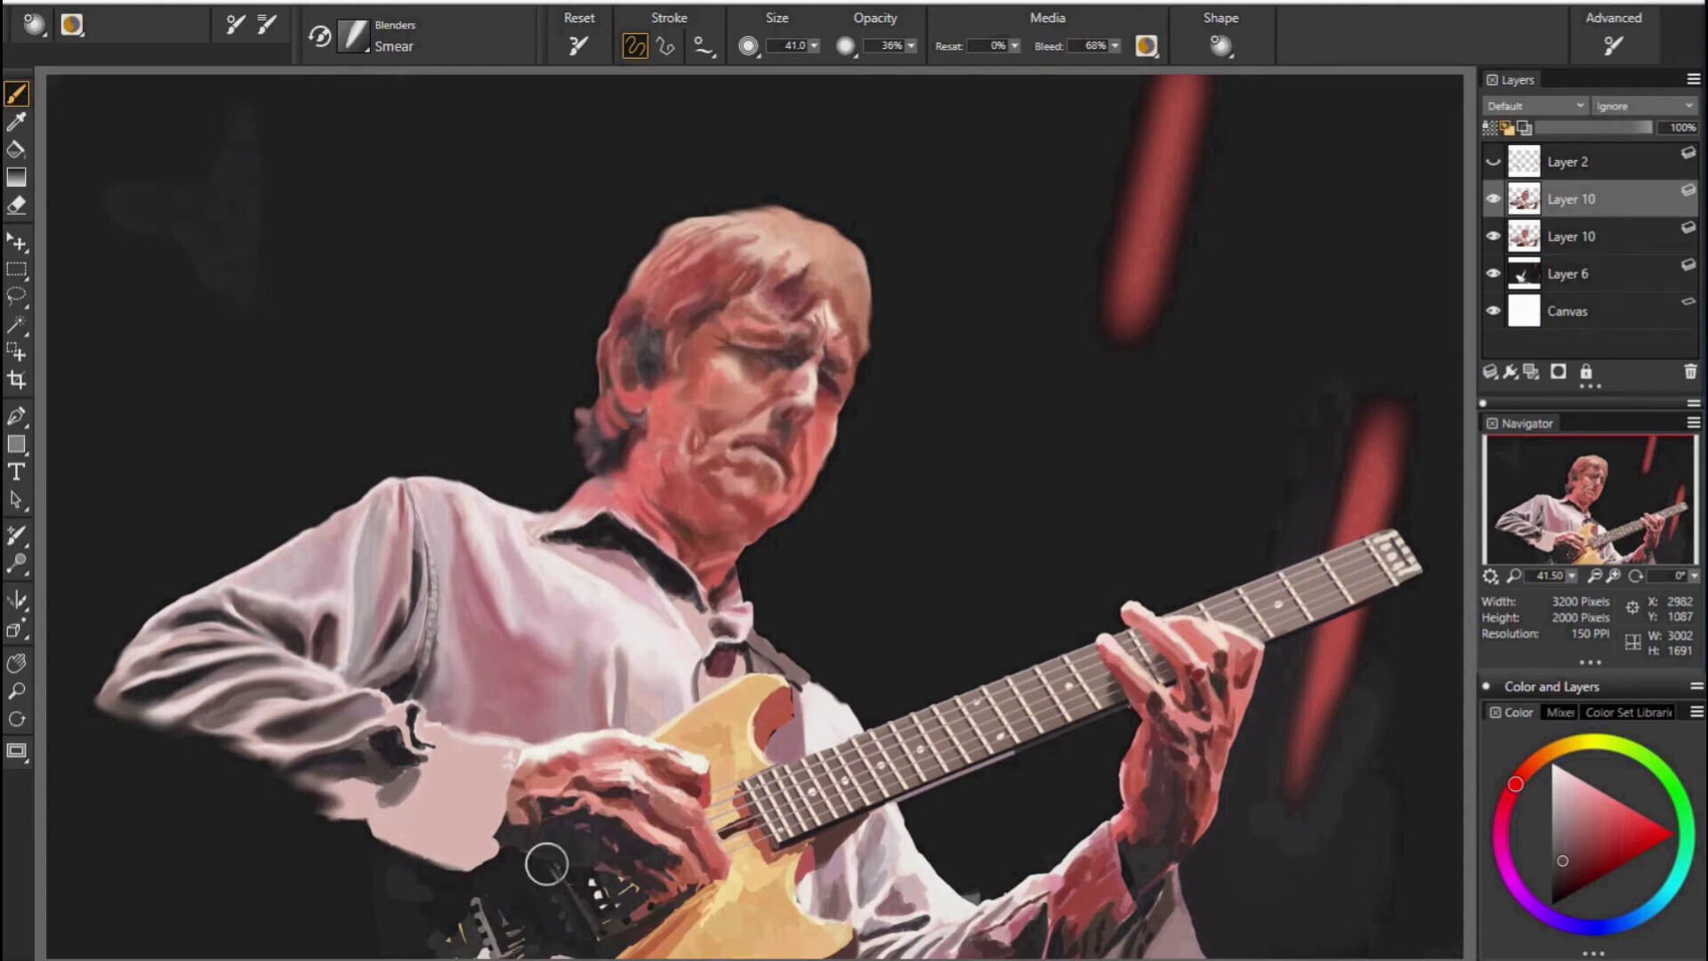
pyautogui.moveTo(525, 867); pyautogui.dragTo(495, 834)
pyautogui.moveTo(416, 732); pyautogui.dragTo(379, 752)
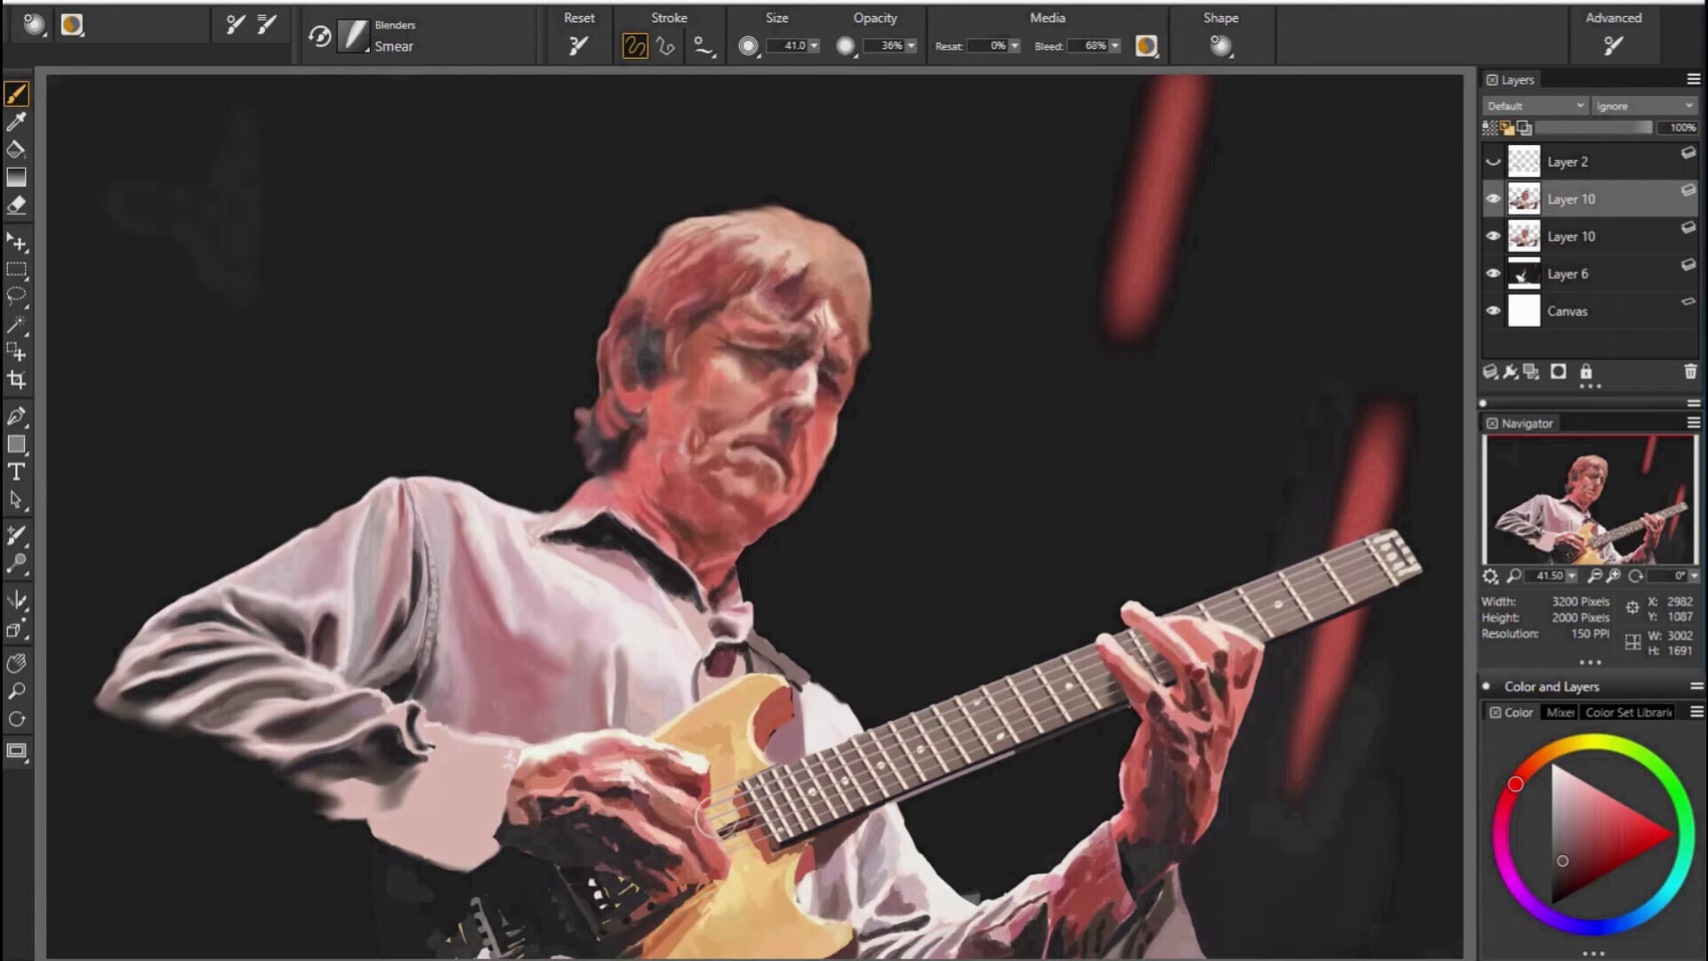
# Fine-tune the brush size with the bracket keys, ending slightly smaller.
pyautogui.press('[')
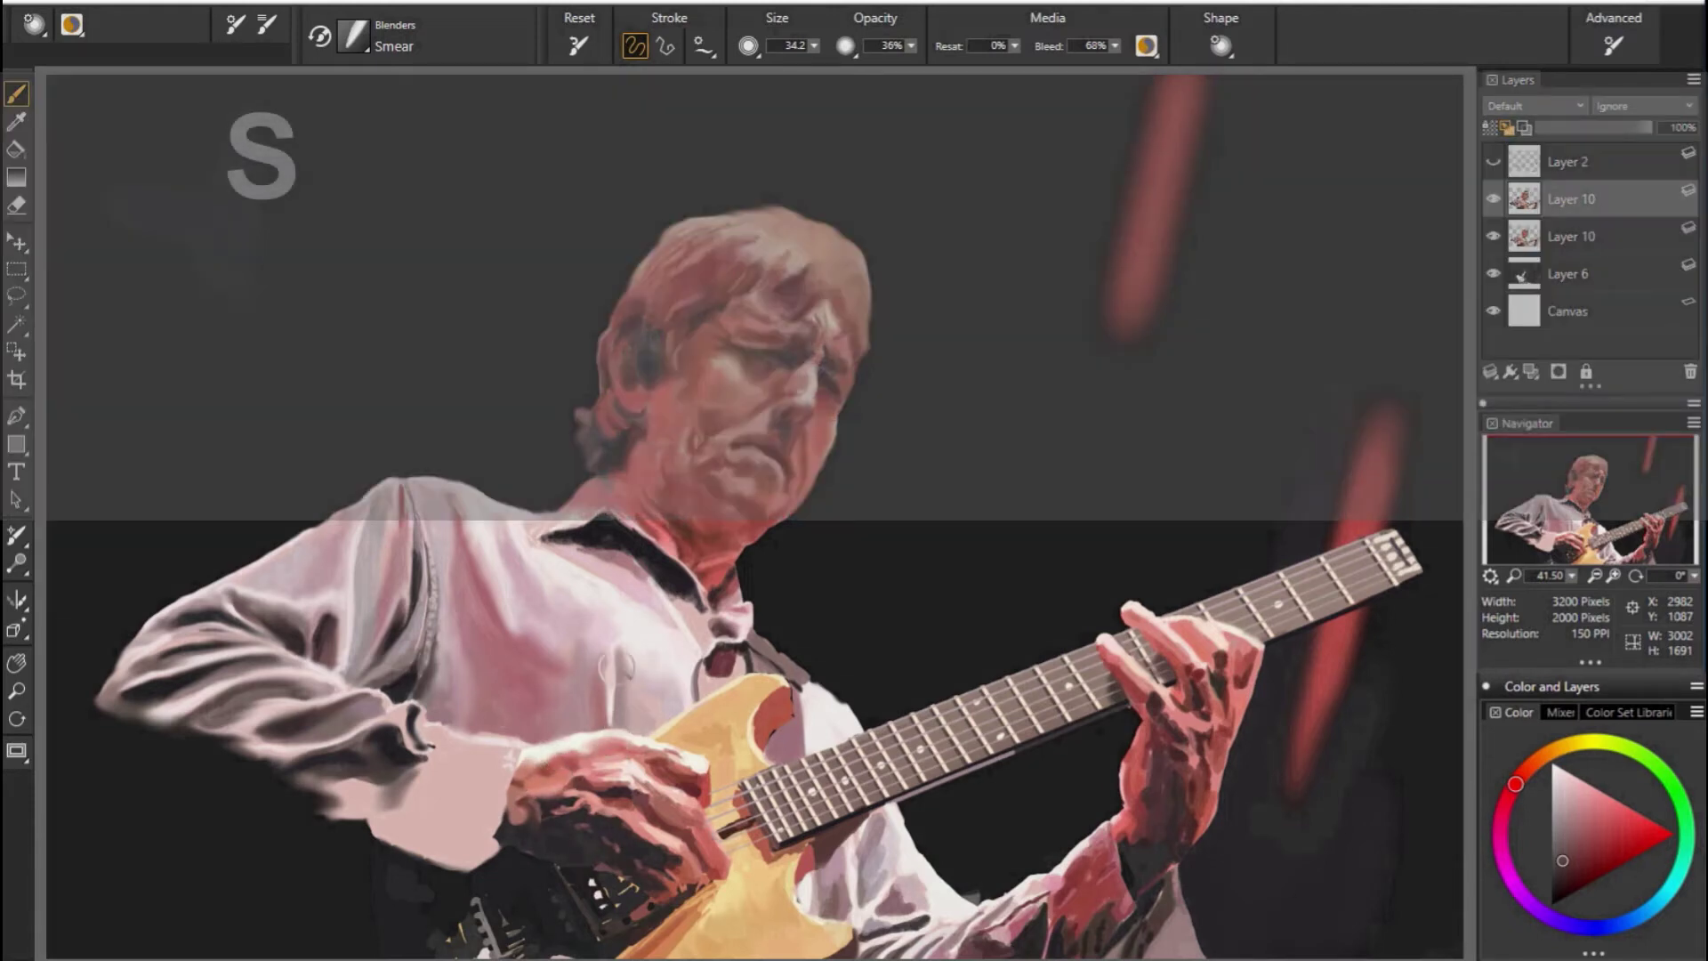
pyautogui.press('[')
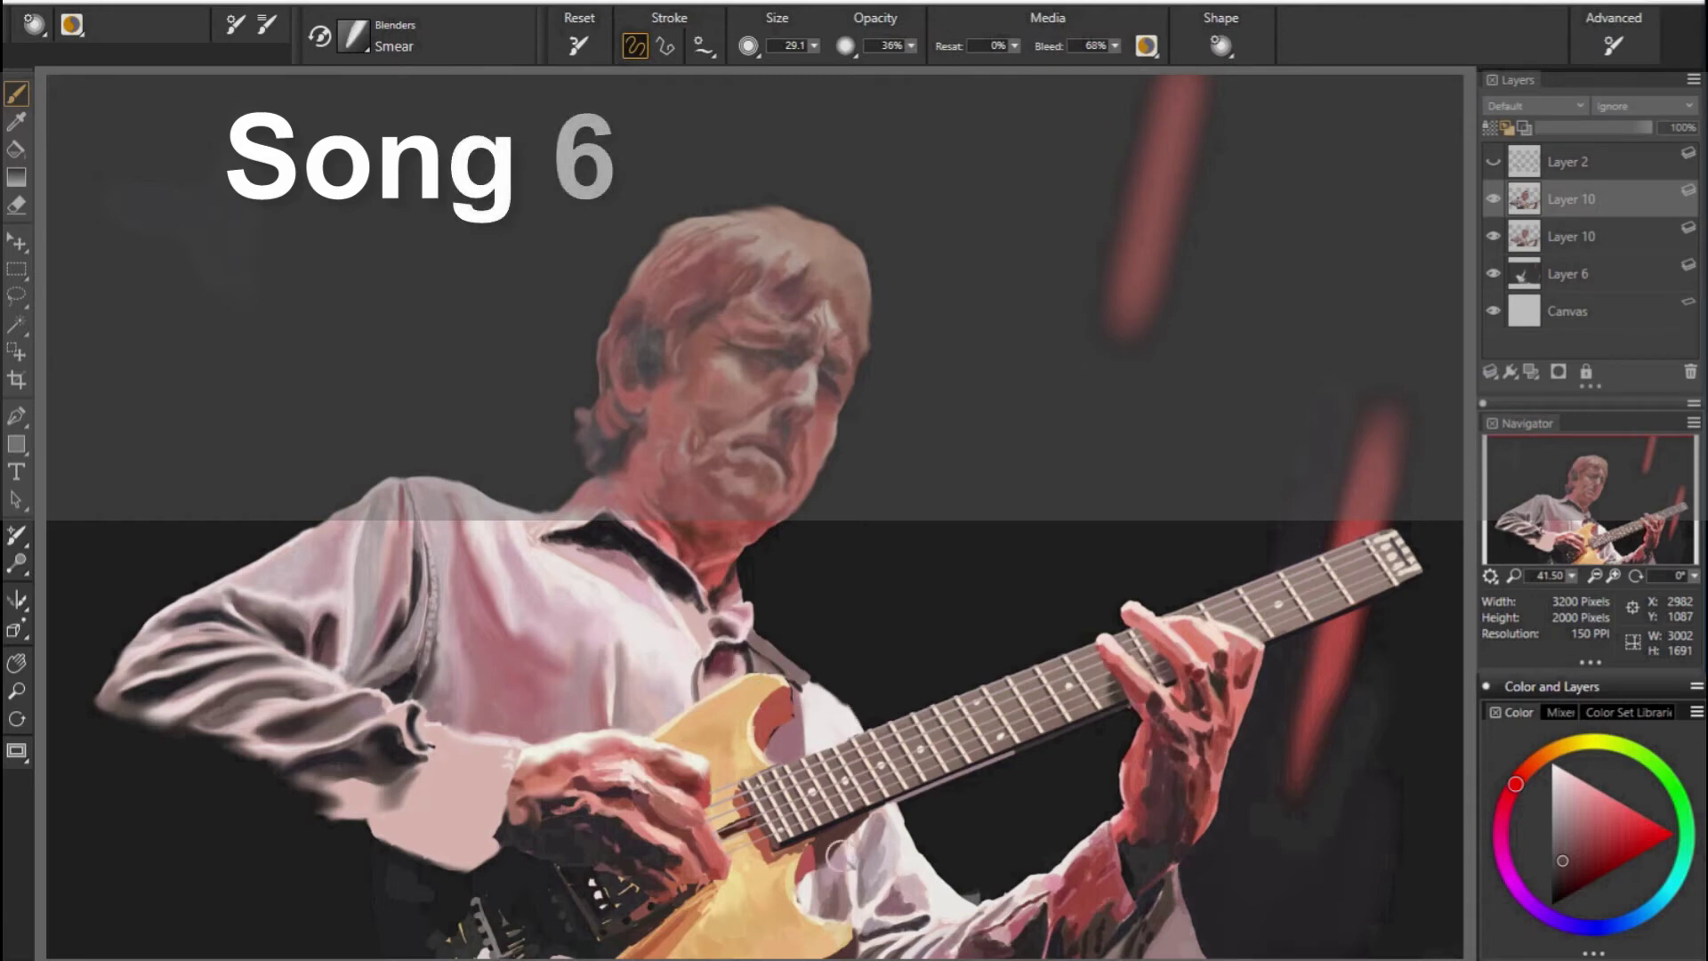
pyautogui.press(']')
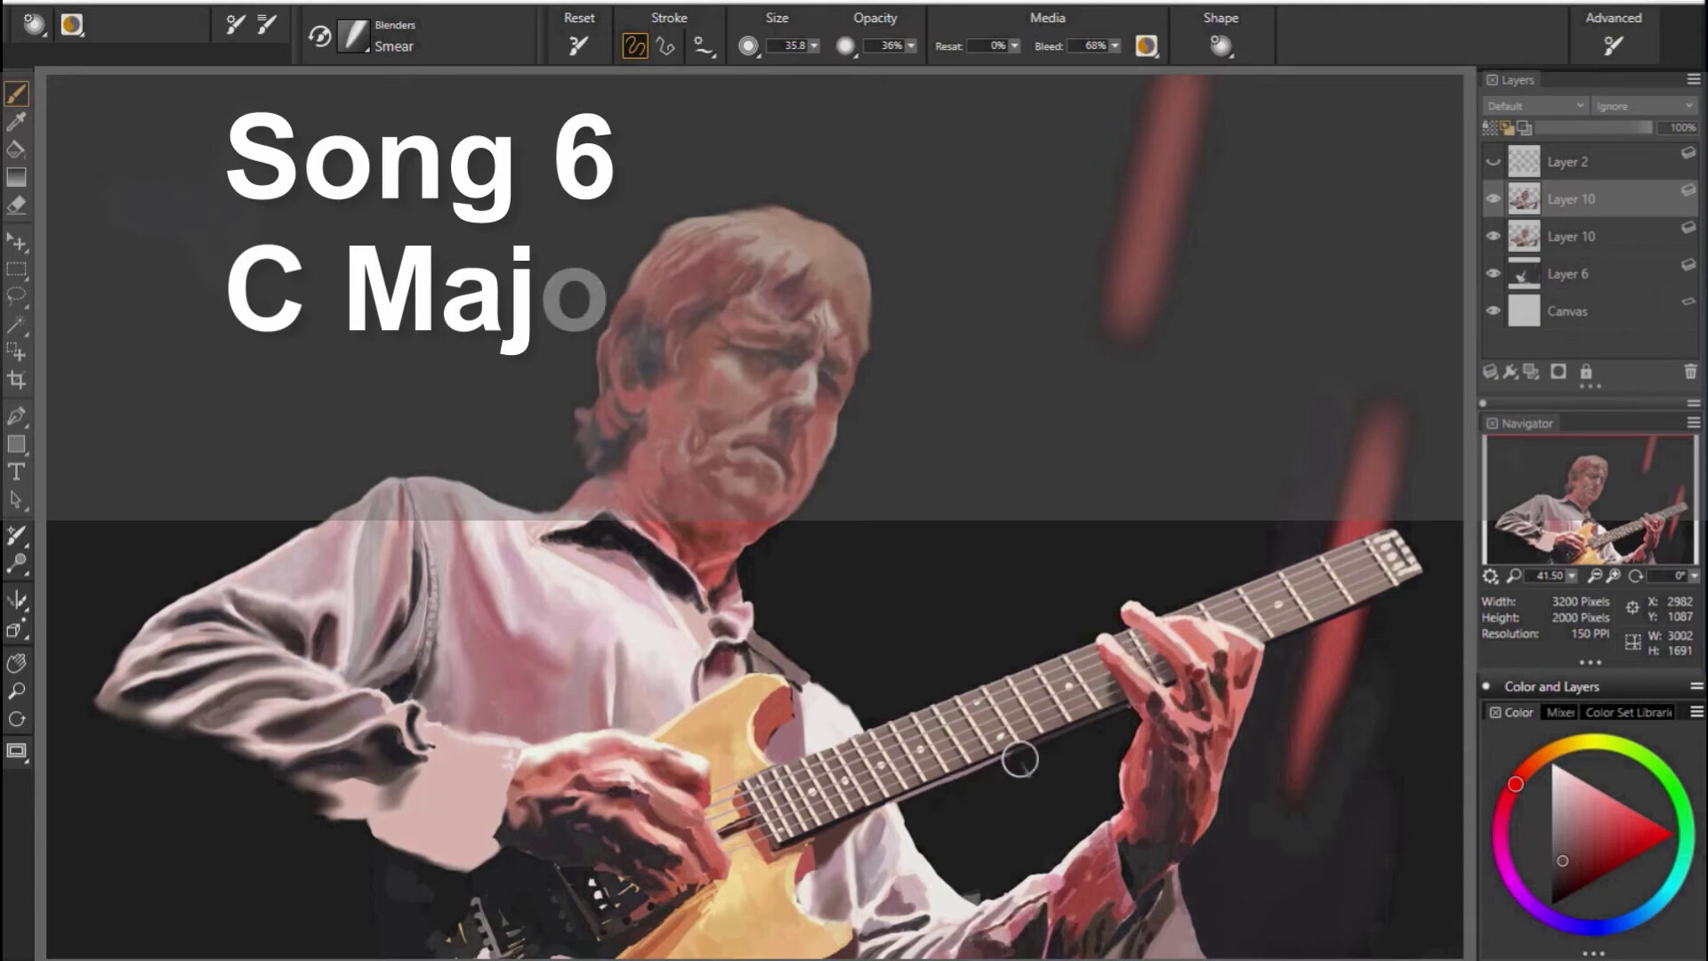
pyautogui.press('[')
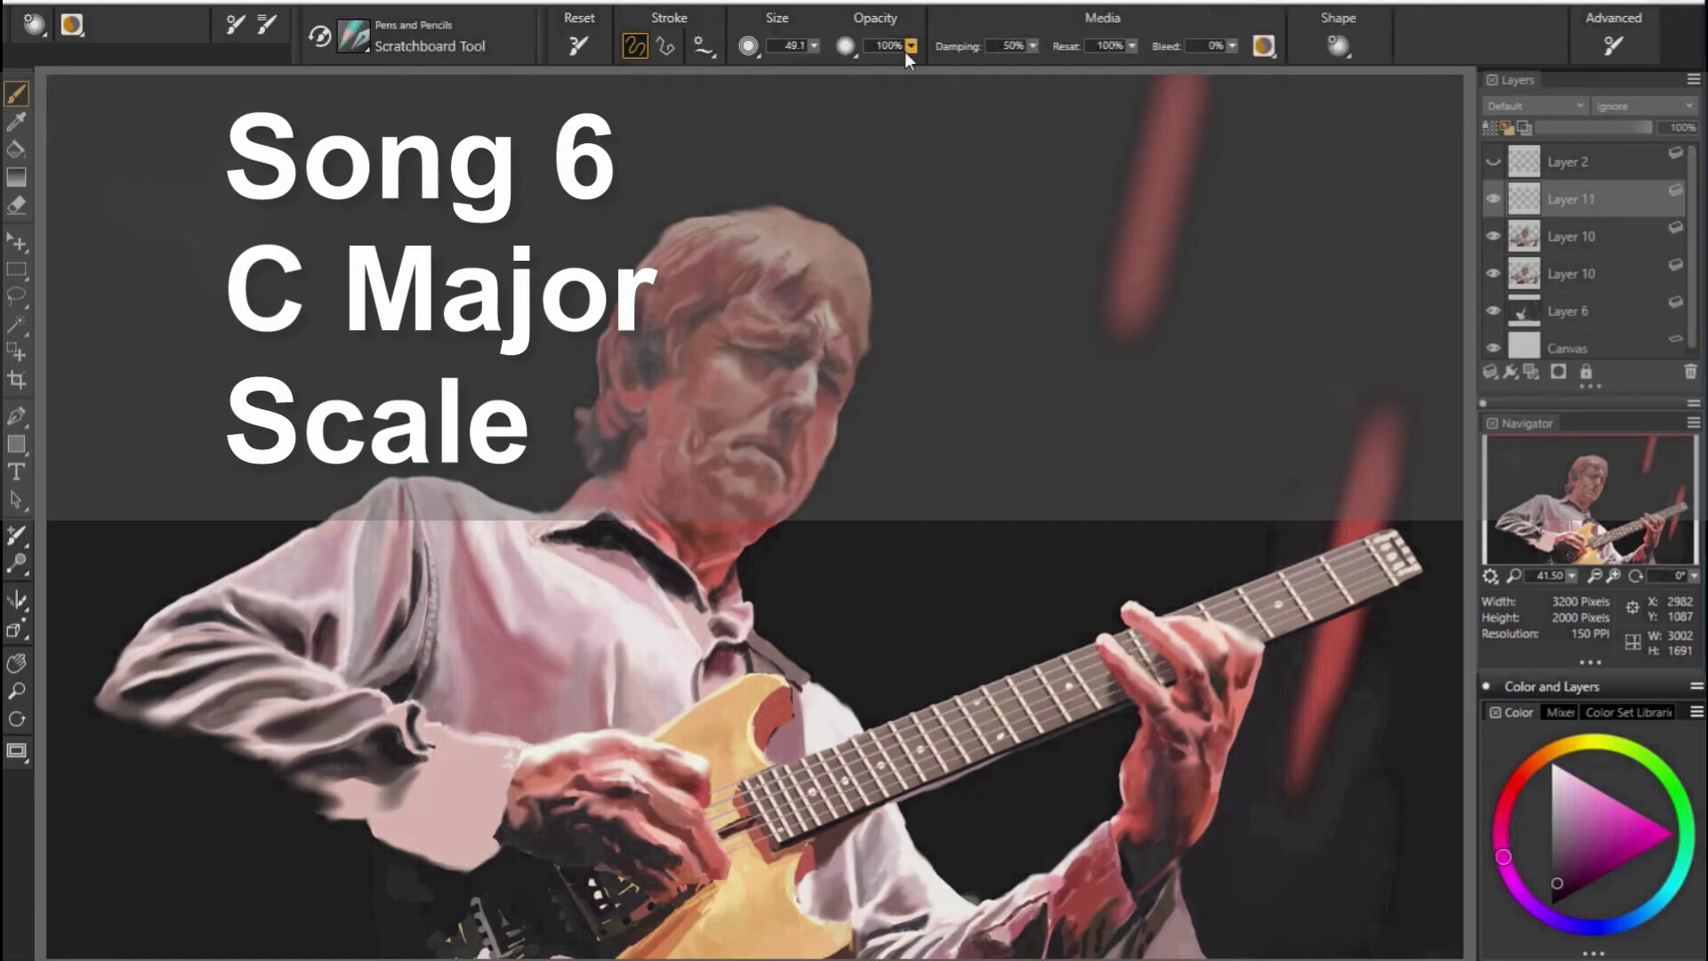
# Show the Layer 2 line art and sample hair, eye-area and orange-red skin colours.
pyautogui.click(1492, 161)
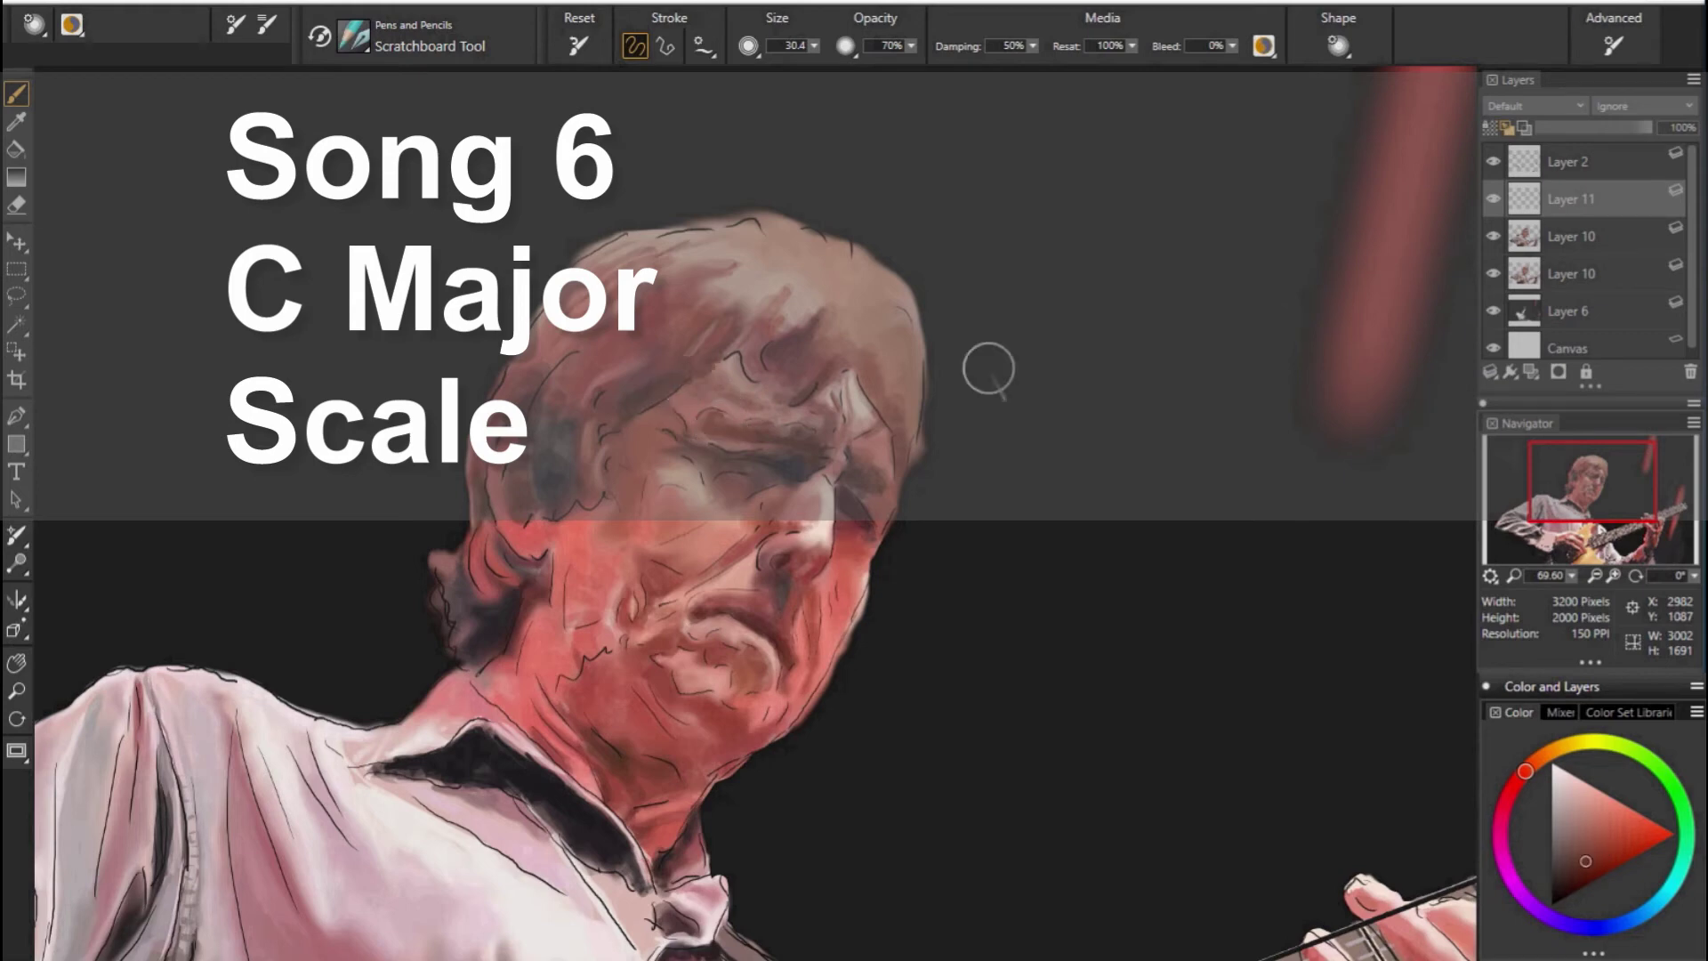
pyautogui.keyDown('alt'); pyautogui.click(649, 399); pyautogui.keyUp('alt')
pyautogui.keyDown('alt'); pyautogui.click(649, 369); pyautogui.keyUp('alt')
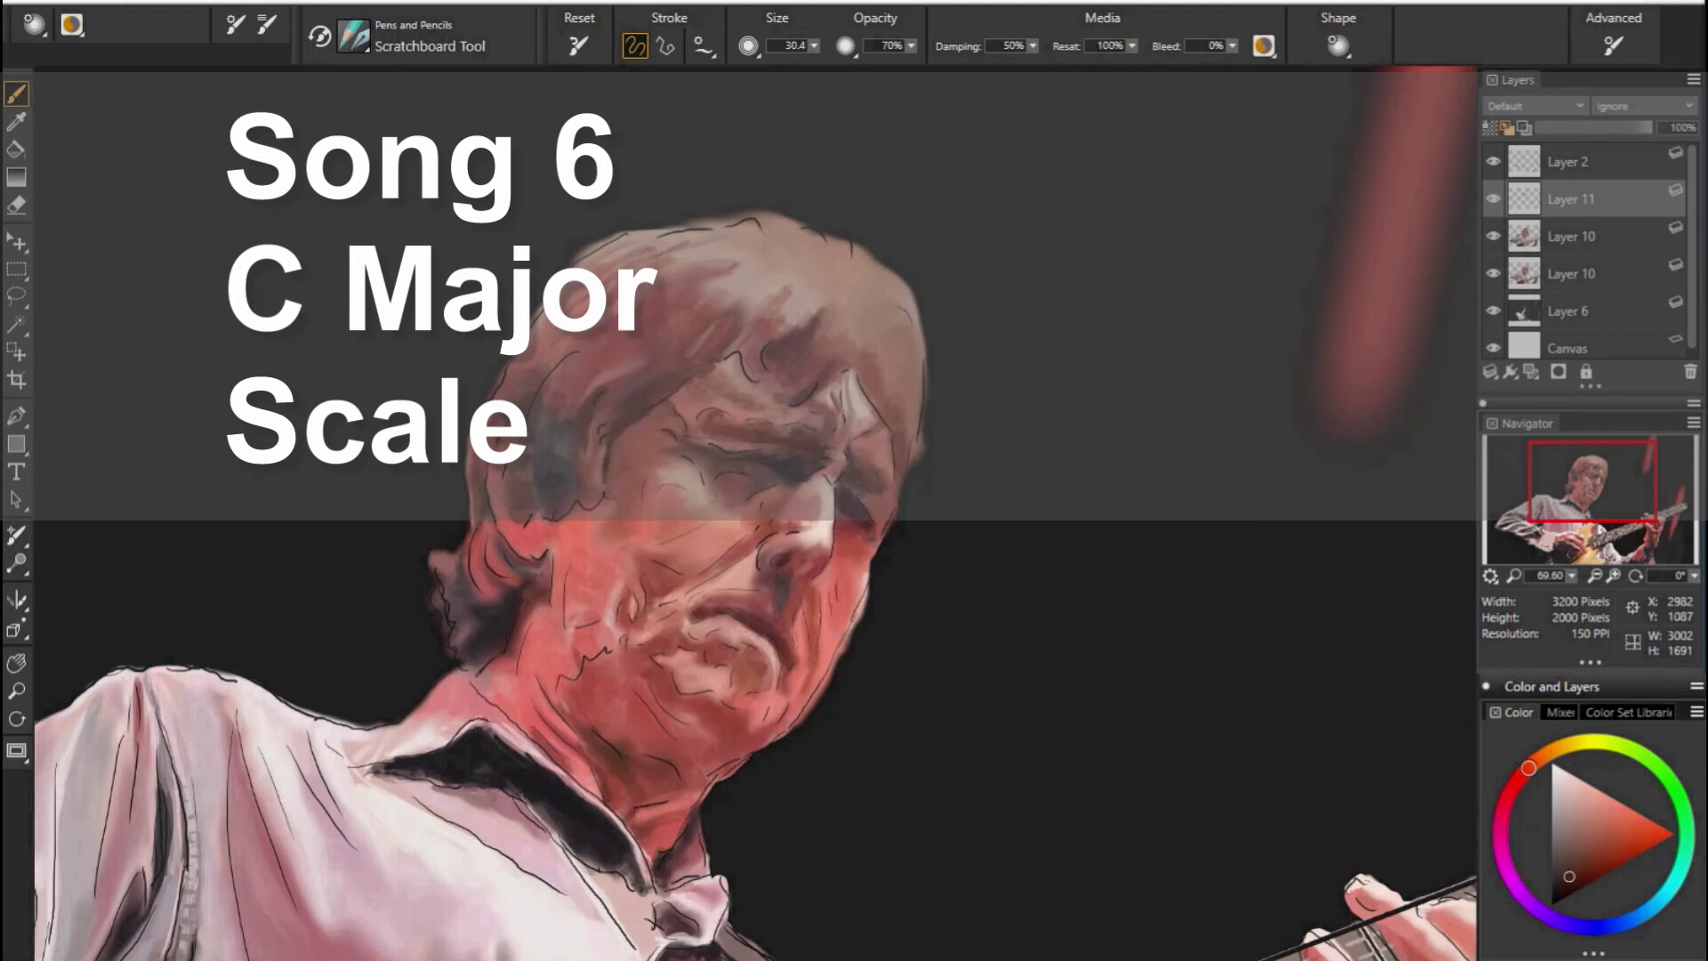
pyautogui.keyDown('alt'); pyautogui.click(745, 450); pyautogui.keyUp('alt')
pyautogui.keyDown('alt'); pyautogui.click(624, 406); pyautogui.keyUp('alt')
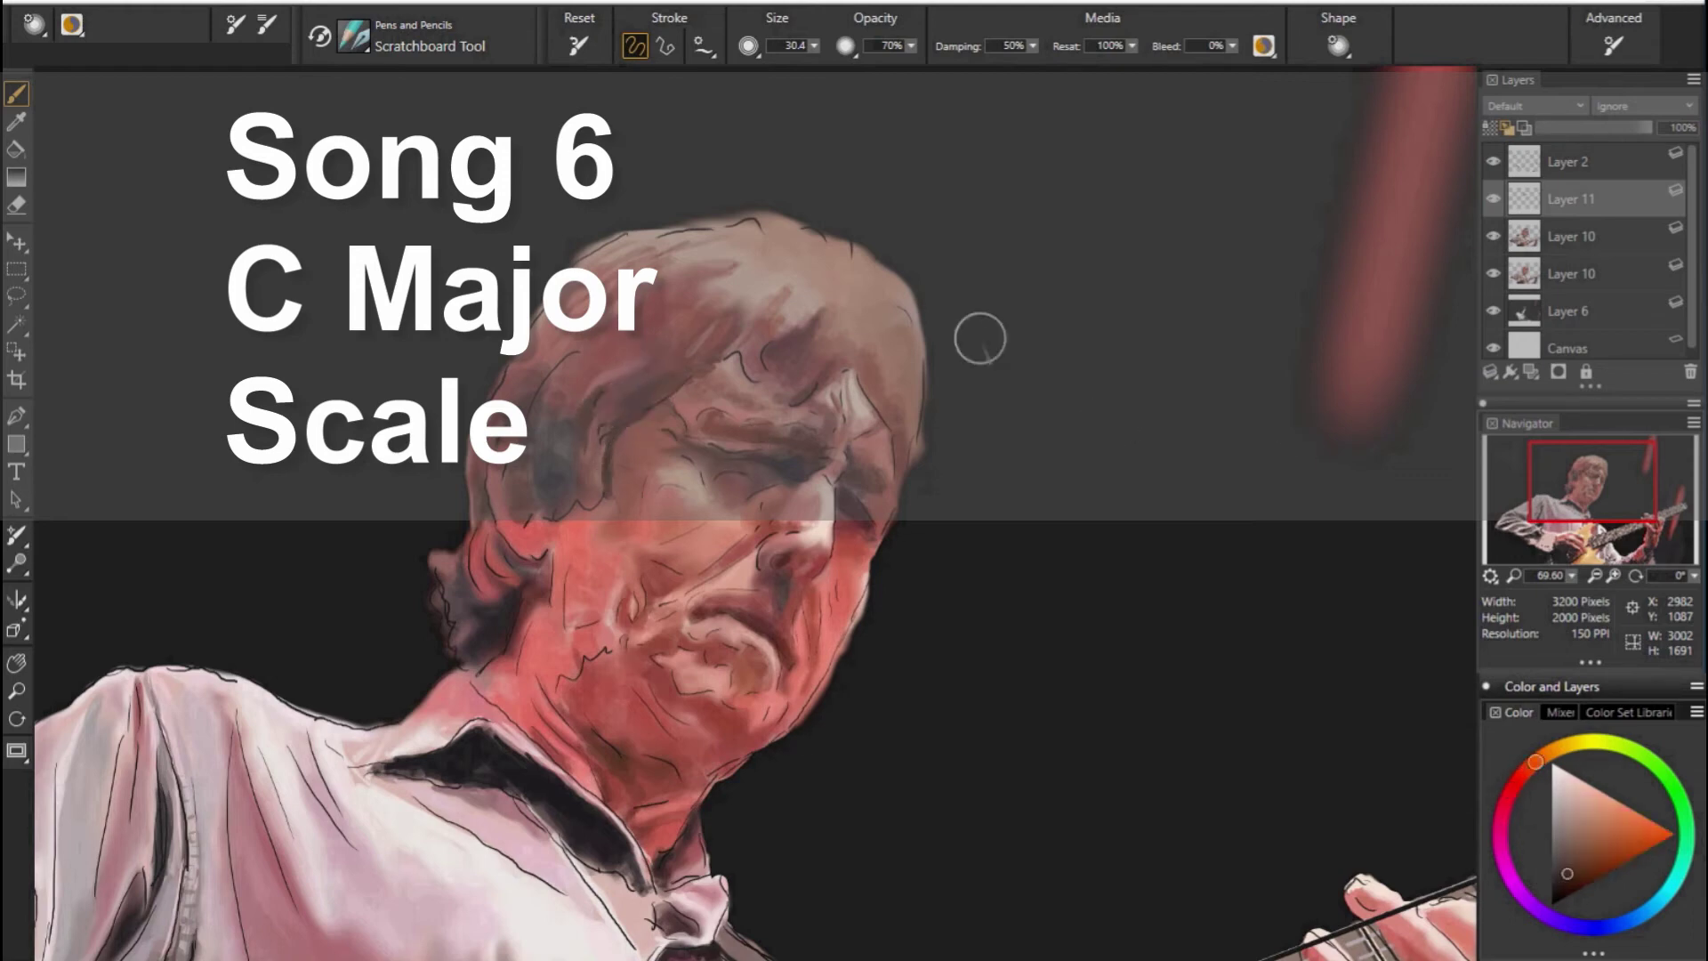
pyautogui.keyDown('alt'); pyautogui.click(625, 510); pyautogui.keyUp('alt')
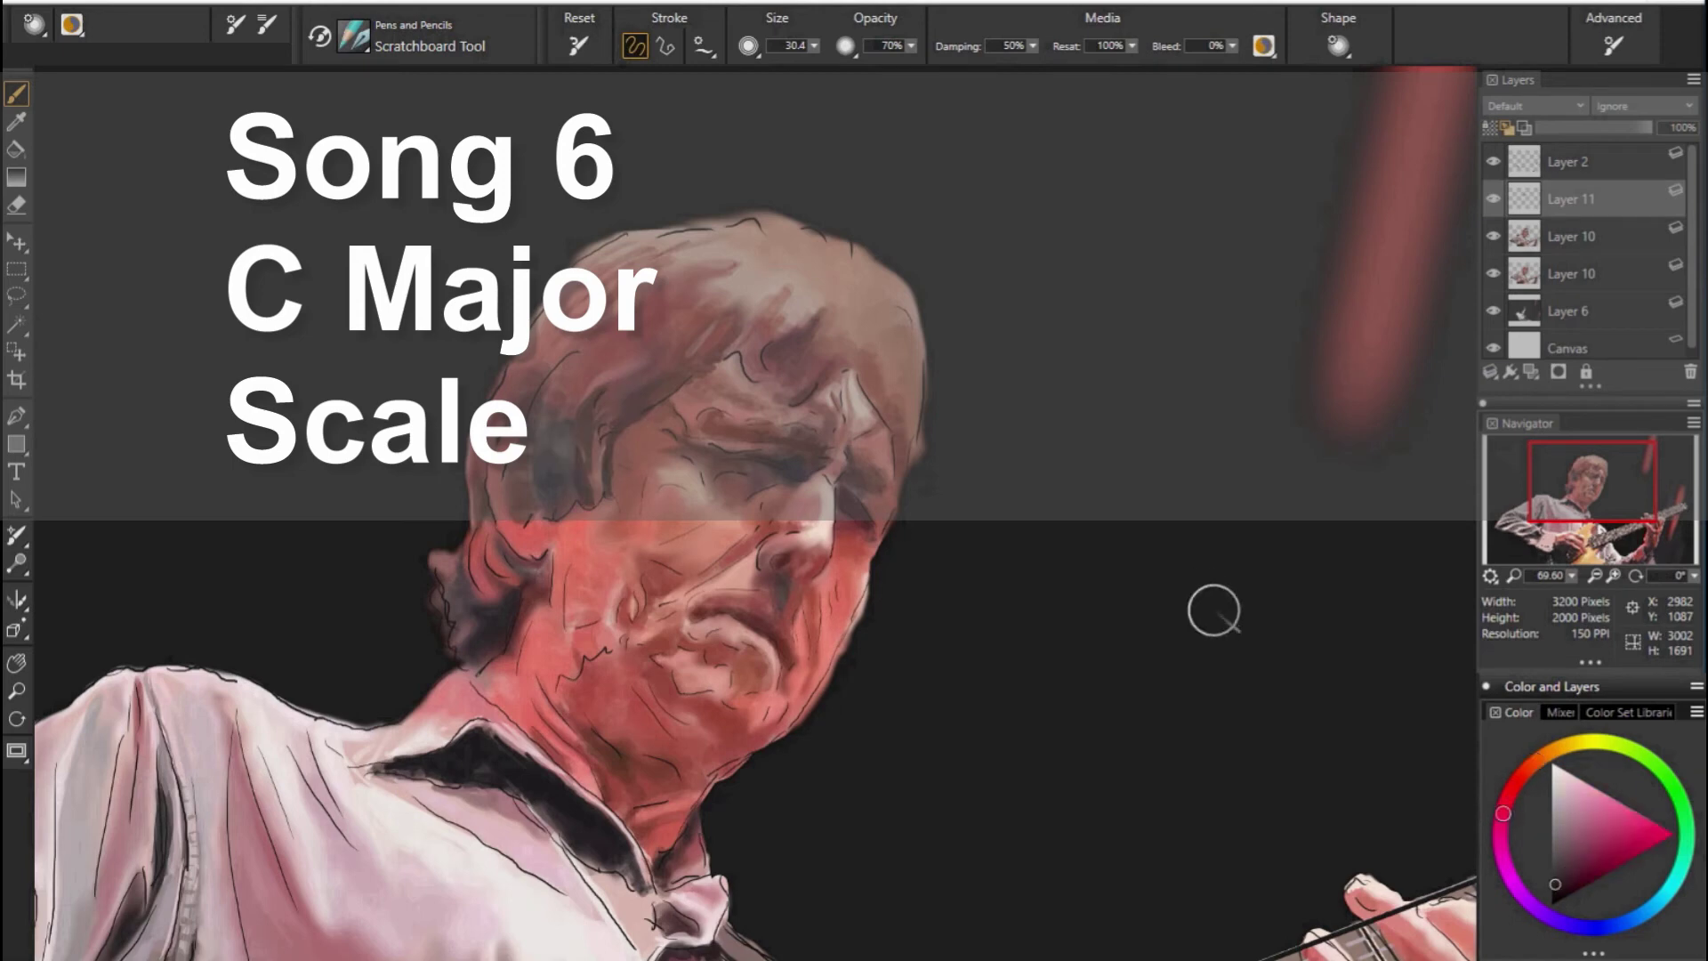
pyautogui.keyDown('alt'); pyautogui.click(1074, 475); pyautogui.keyUp('alt')
# Sample dark, mid and brighter face reds, ending on a muted red for the scratchboard pen.
pyautogui.keyDown('alt'); pyautogui.click(523, 380); pyautogui.keyUp('alt')
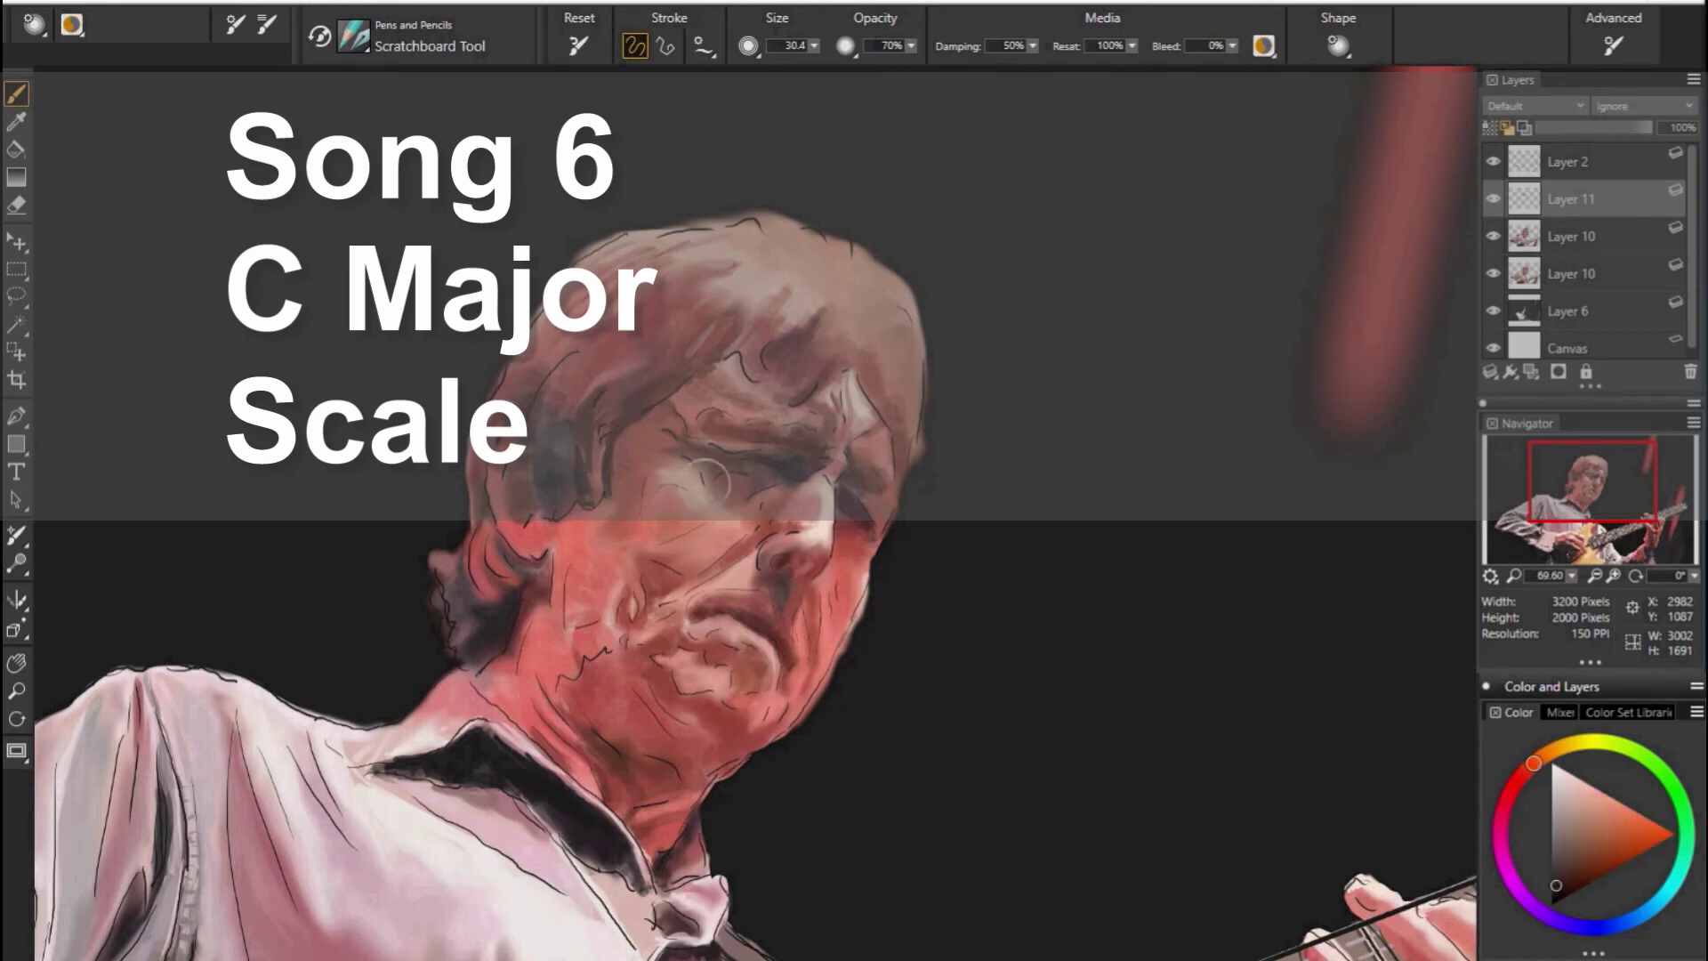
pyautogui.keyDown('alt'); pyautogui.click(465, 355); pyautogui.keyUp('alt')
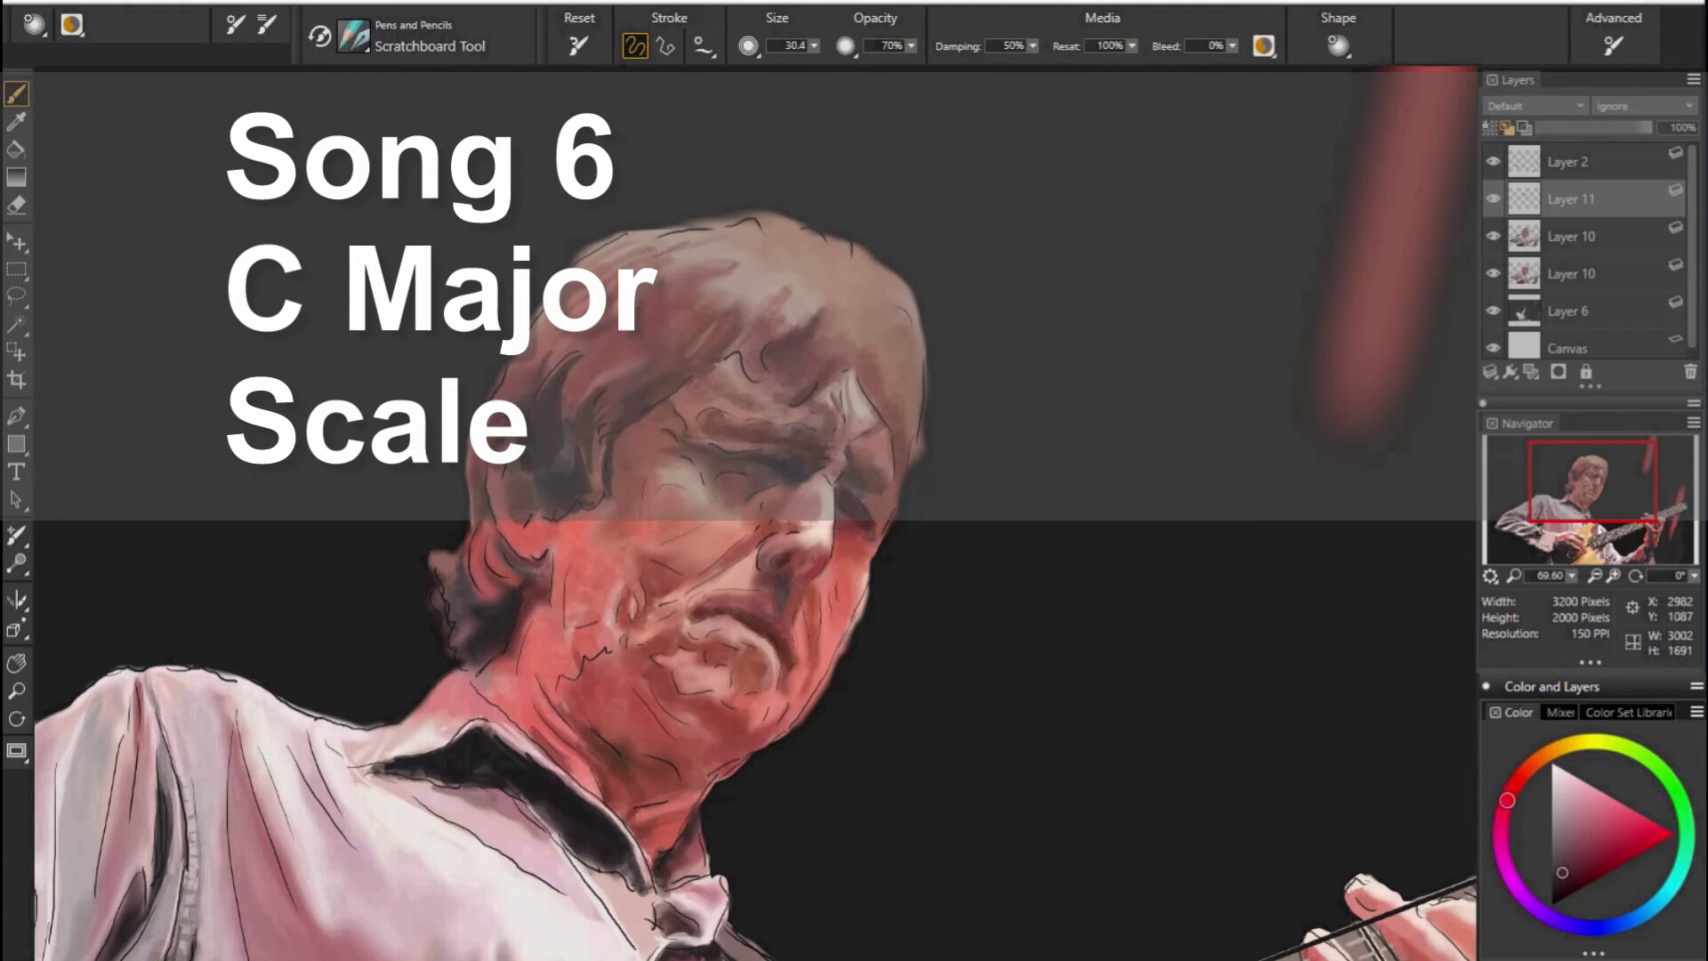
pyautogui.keyDown('alt'); pyautogui.click(1055, 473); pyautogui.keyUp('alt')
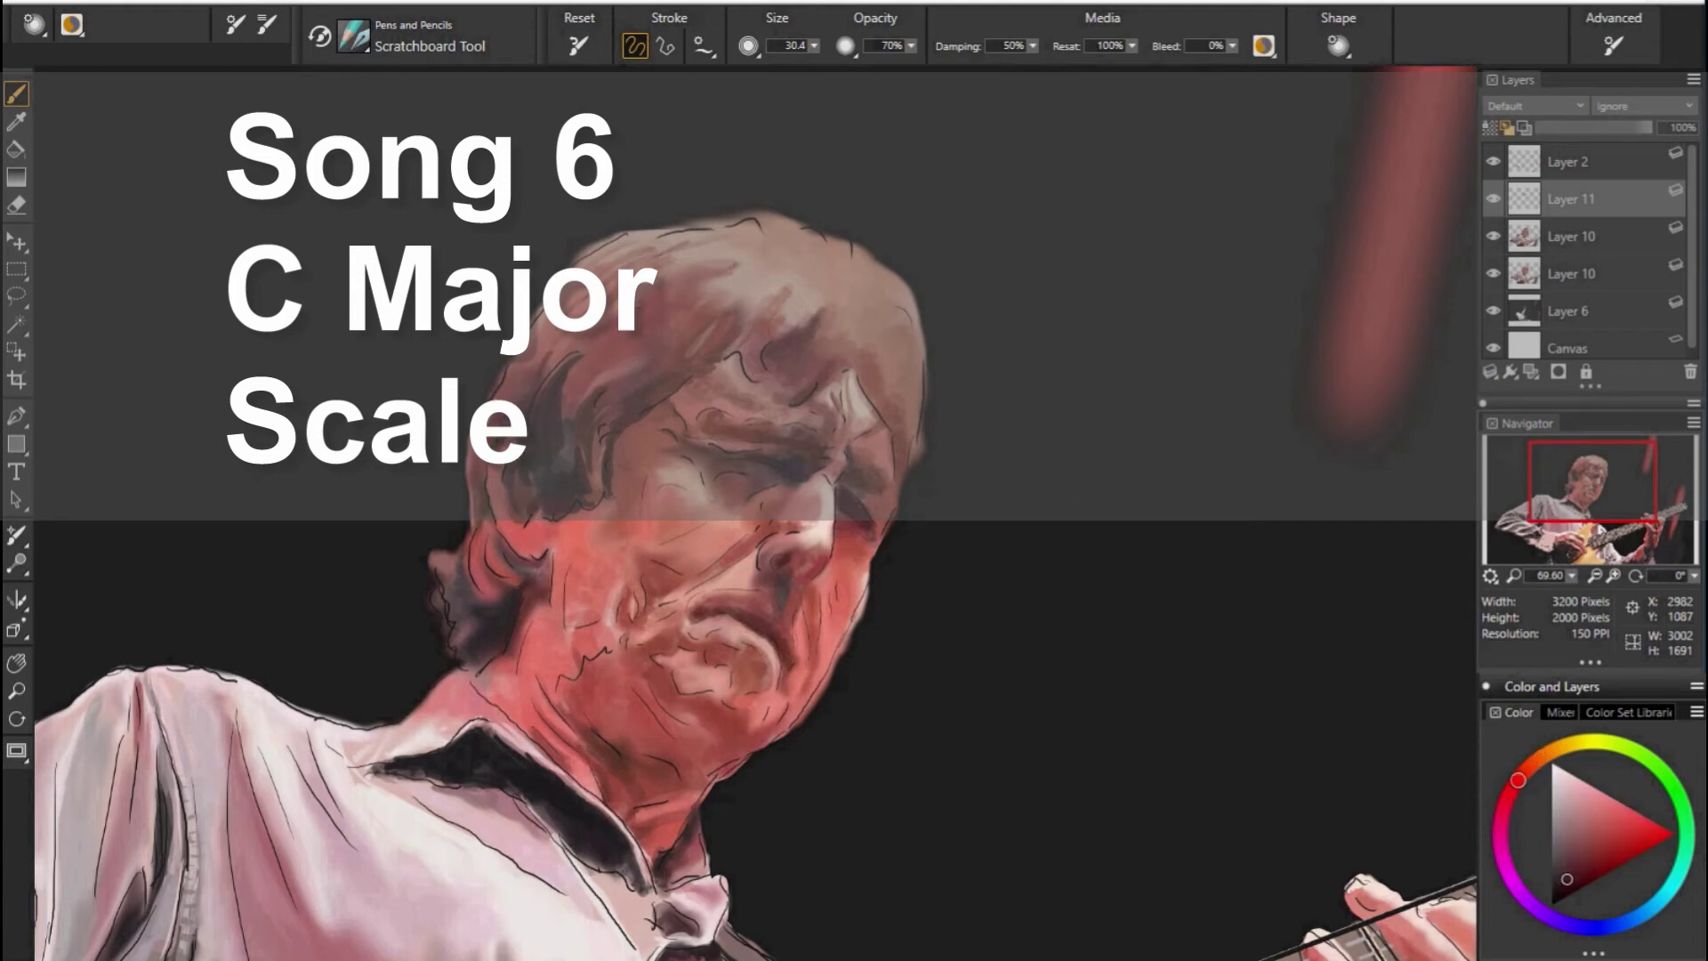
pyautogui.keyDown('alt'); pyautogui.click(1029, 445); pyautogui.keyUp('alt')
pyautogui.keyDown('alt'); pyautogui.click(577, 505); pyautogui.keyUp('alt')
pyautogui.keyDown('alt'); pyautogui.click(653, 480); pyautogui.keyUp('alt')
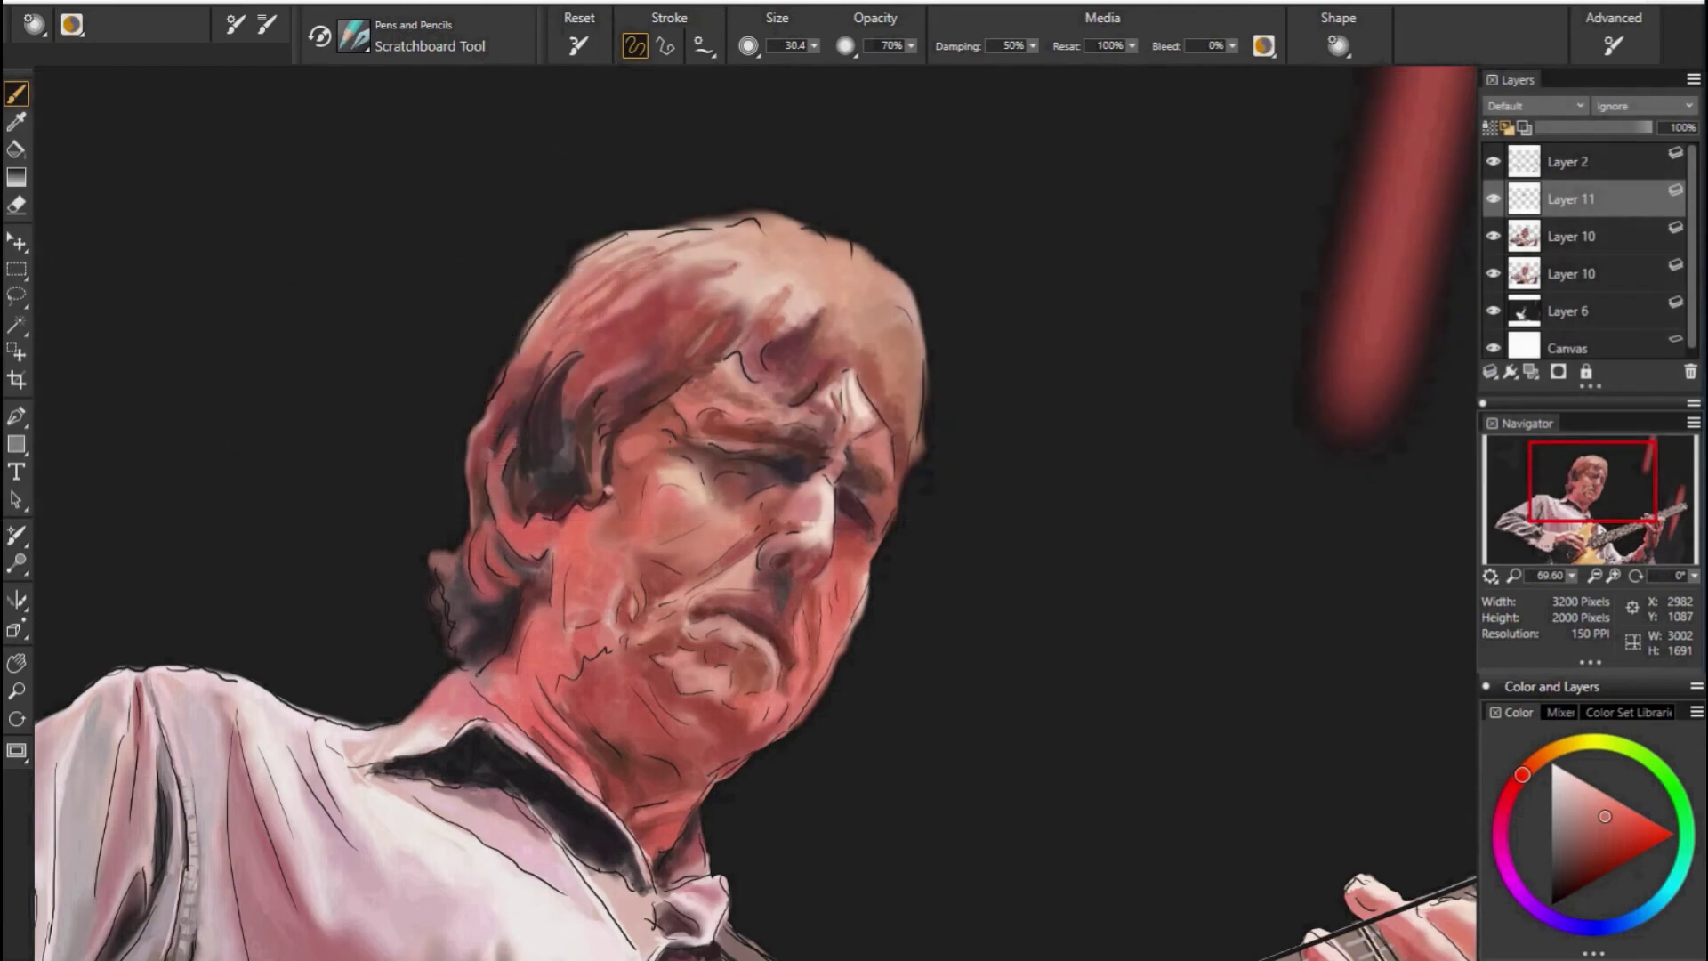
pyautogui.keyDown('alt'); pyautogui.click(859, 429); pyautogui.keyUp('alt')
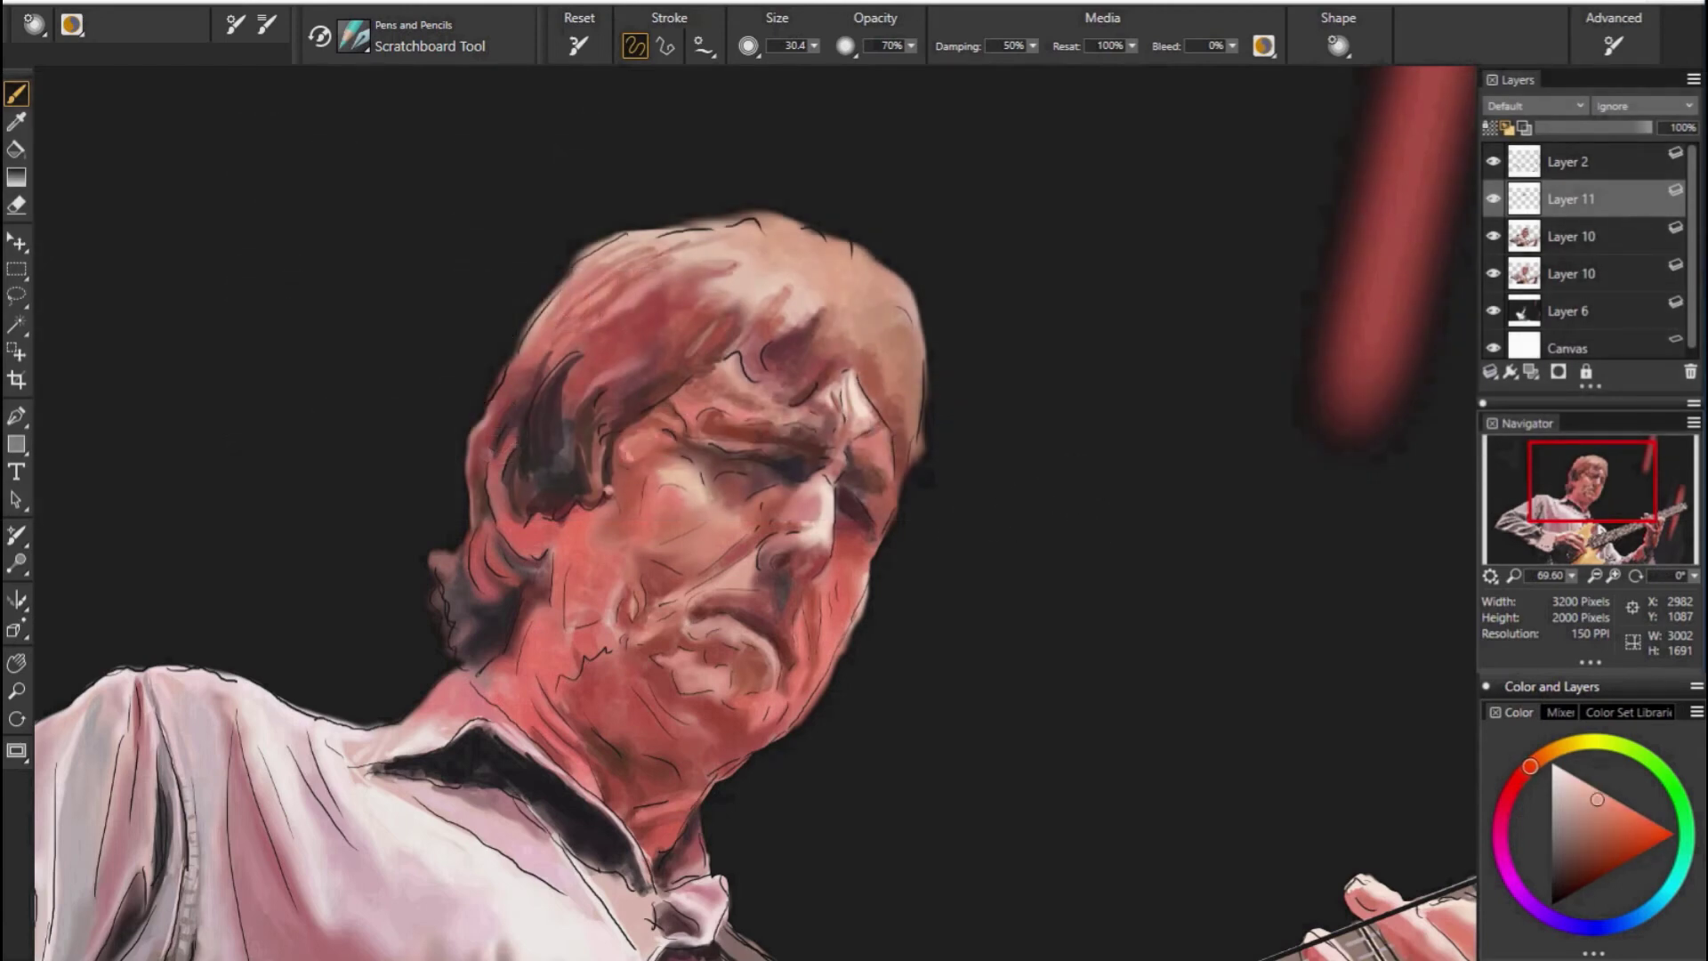
# Sample a range of colours from the forehead and brow on Layer 11.
pyautogui.keyDown('alt'); pyautogui.click(694, 411); pyautogui.keyUp('alt')
pyautogui.keyDown('alt'); pyautogui.click(831, 334); pyautogui.keyUp('alt')
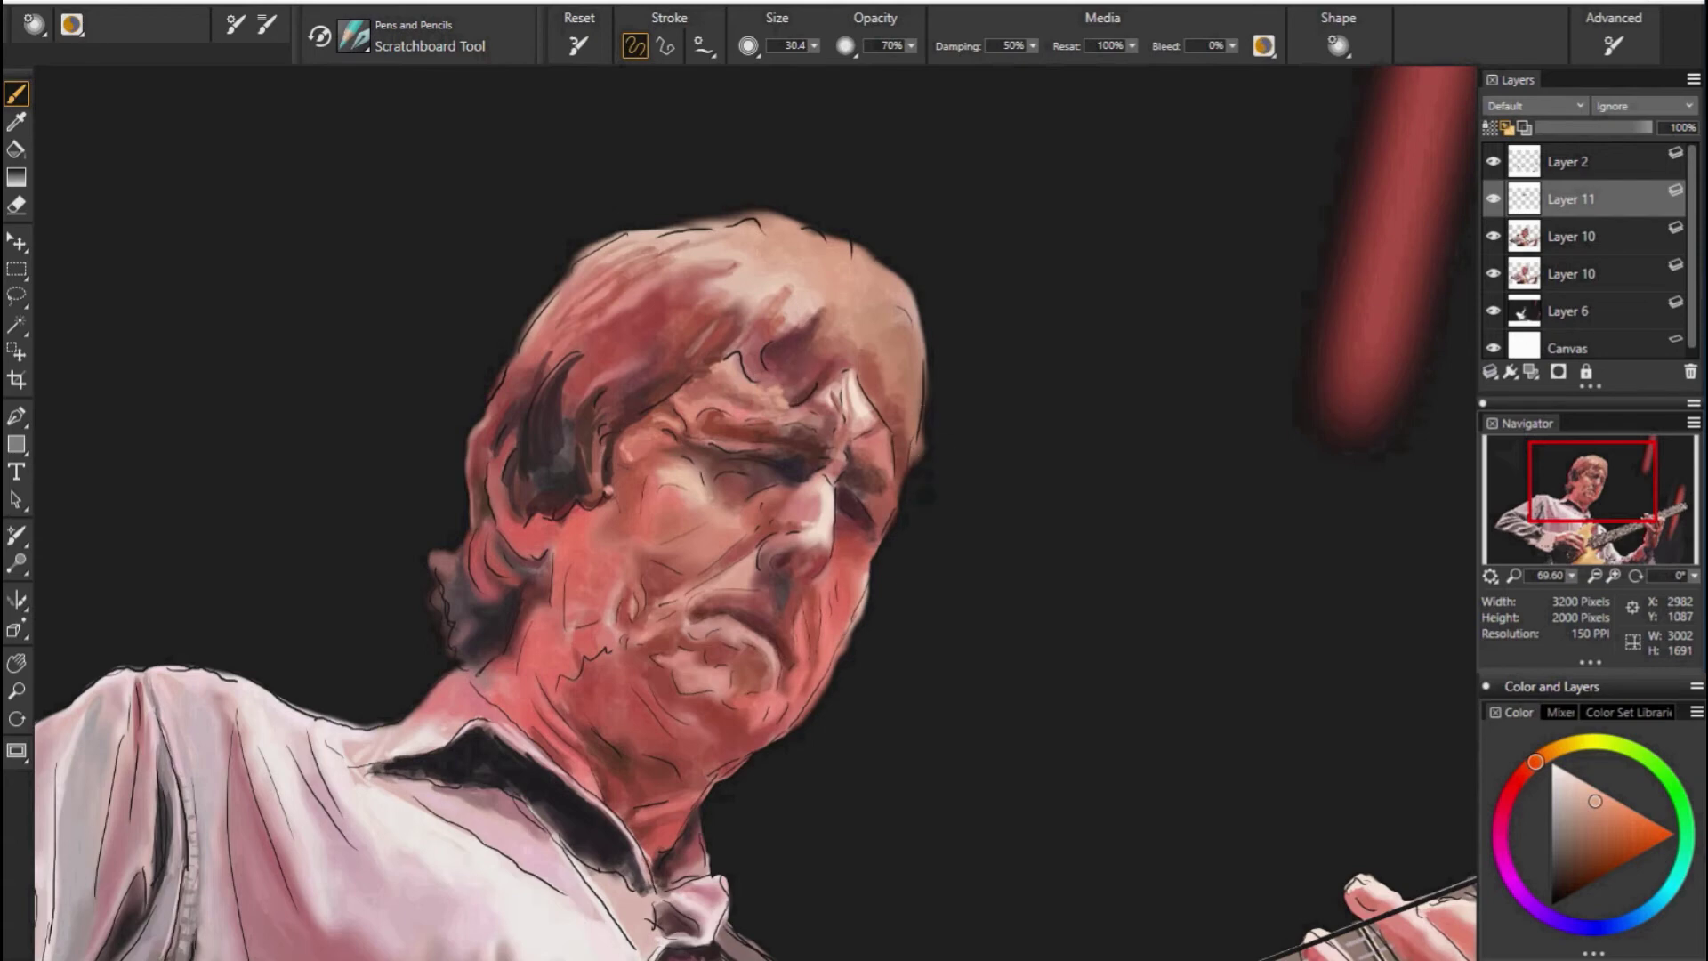
pyautogui.keyDown('alt'); pyautogui.click(698, 405); pyautogui.keyUp('alt')
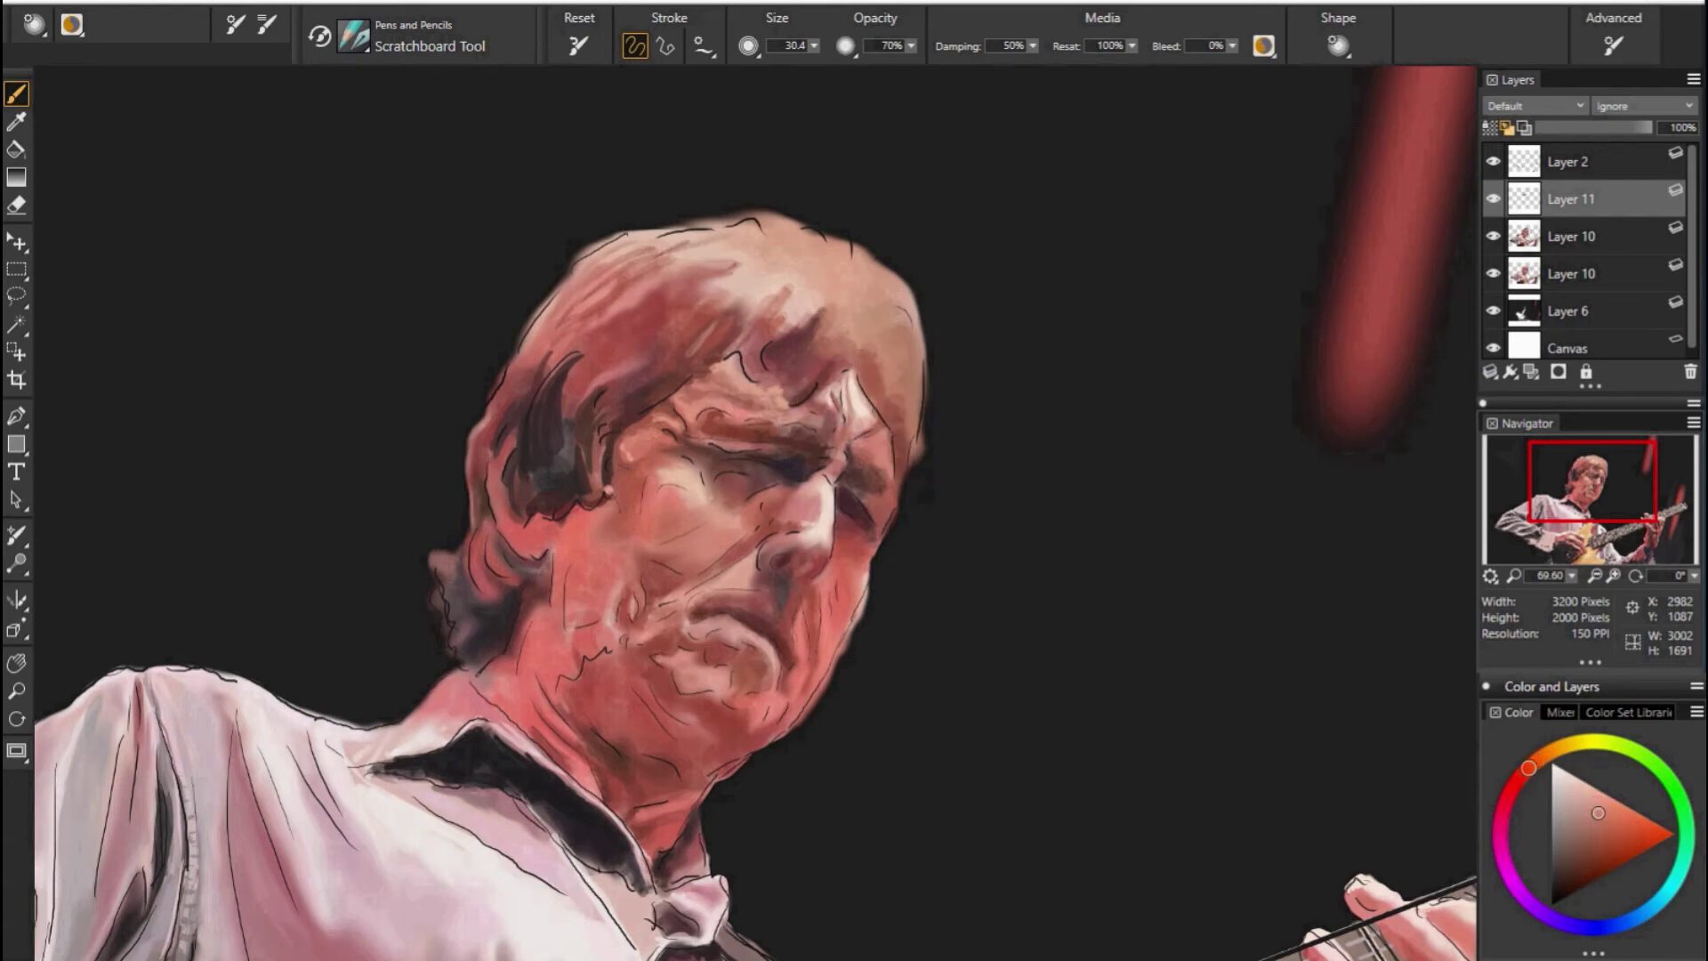
pyautogui.keyDown('alt'); pyautogui.click(669, 414); pyautogui.keyUp('alt')
pyautogui.keyDown('alt'); pyautogui.click(747, 409); pyautogui.keyUp('alt')
pyautogui.keyDown('alt'); pyautogui.click(783, 356); pyautogui.keyUp('alt')
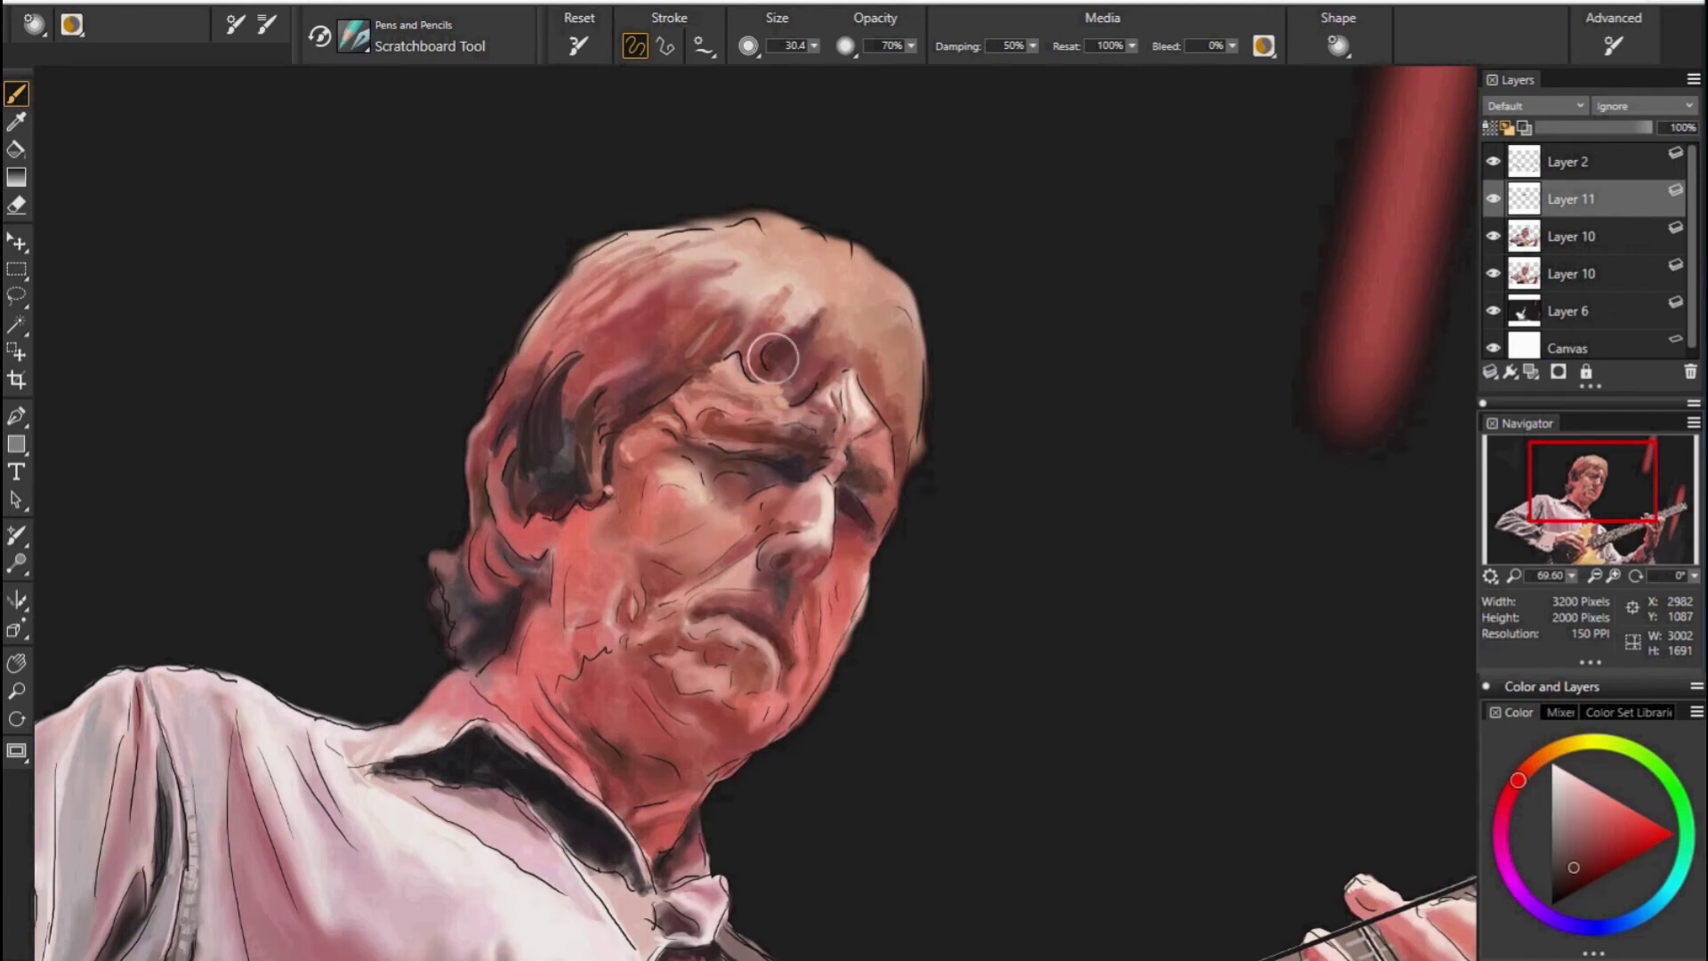
# Sample brow and hair tones, then paint a light stroke into the upper right hair.
pyautogui.keyDown('alt'); pyautogui.click(812, 354); pyautogui.keyUp('alt')
pyautogui.keyDown('alt'); pyautogui.click(806, 365); pyautogui.keyUp('alt')
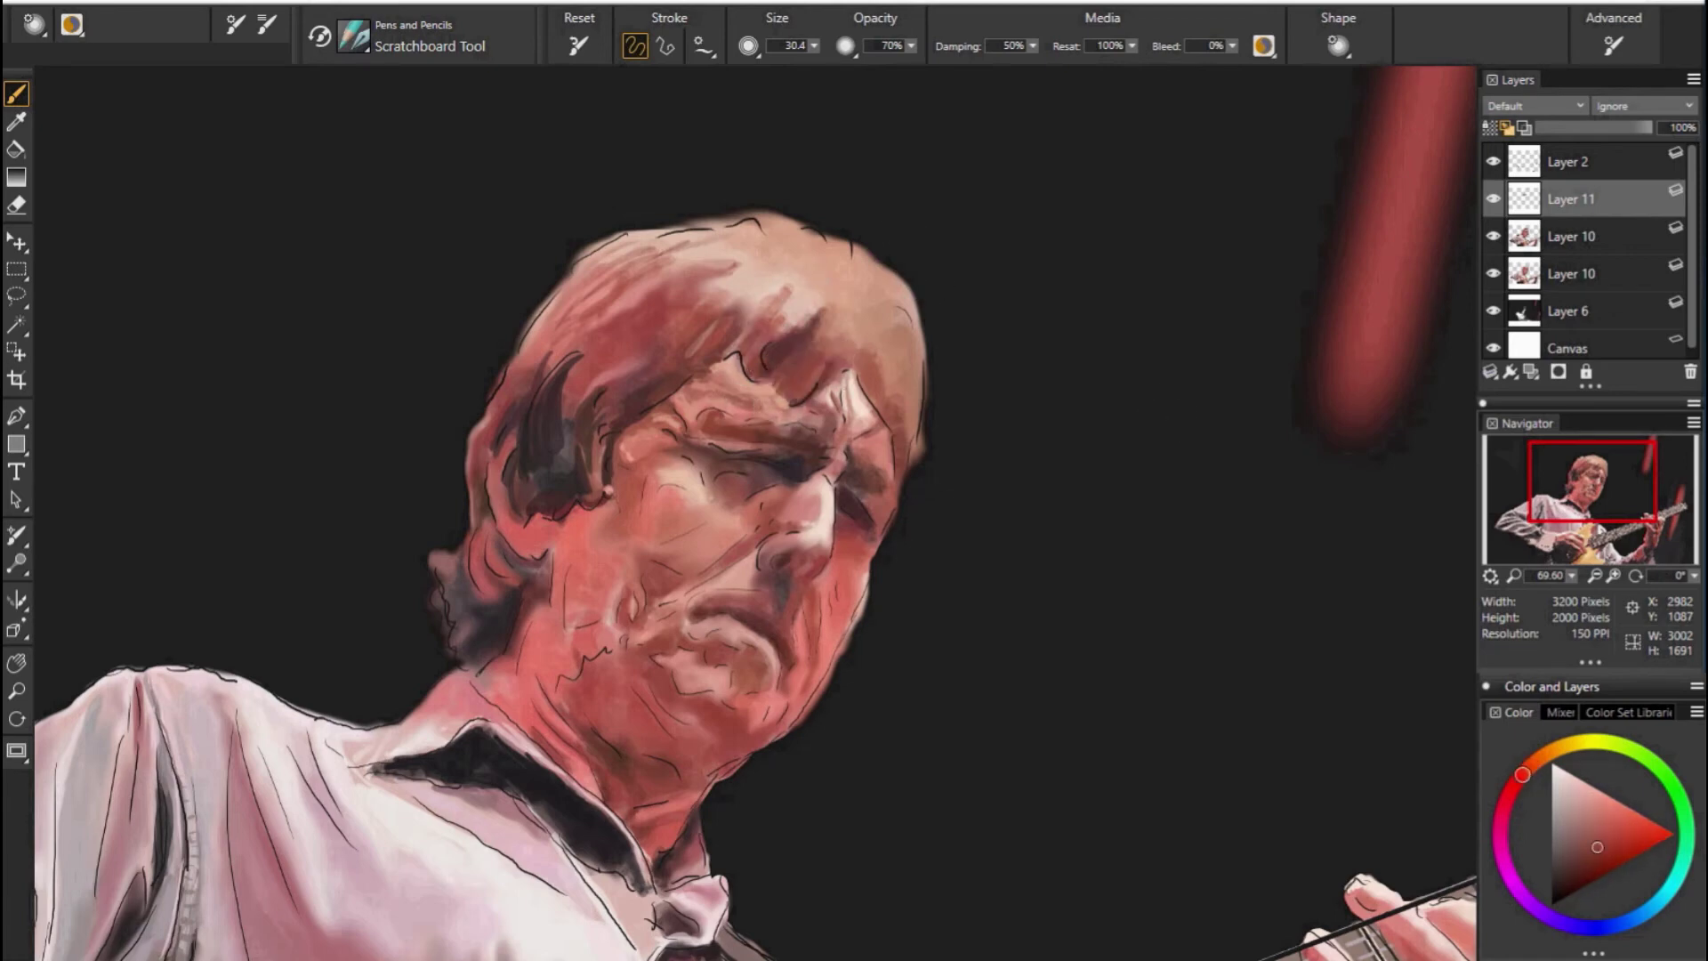
pyautogui.keyDown('alt'); pyautogui.click(814, 356); pyautogui.keyUp('alt')
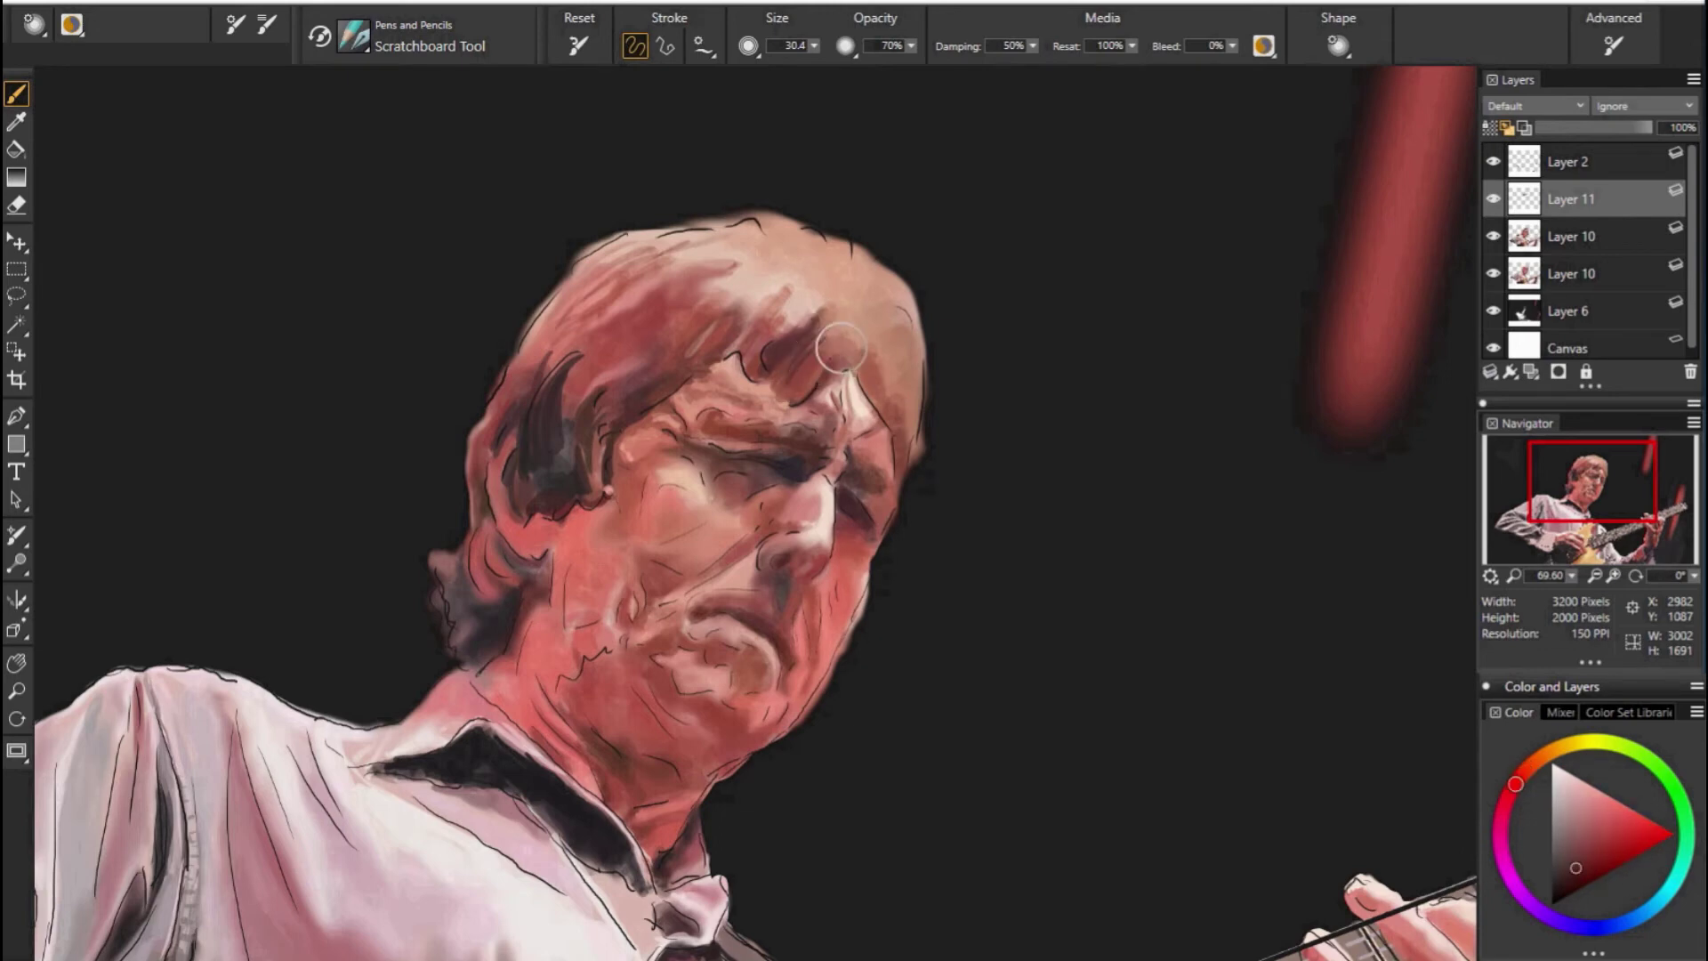
pyautogui.keyDown('alt'); pyautogui.click(553, 338); pyautogui.keyUp('alt')
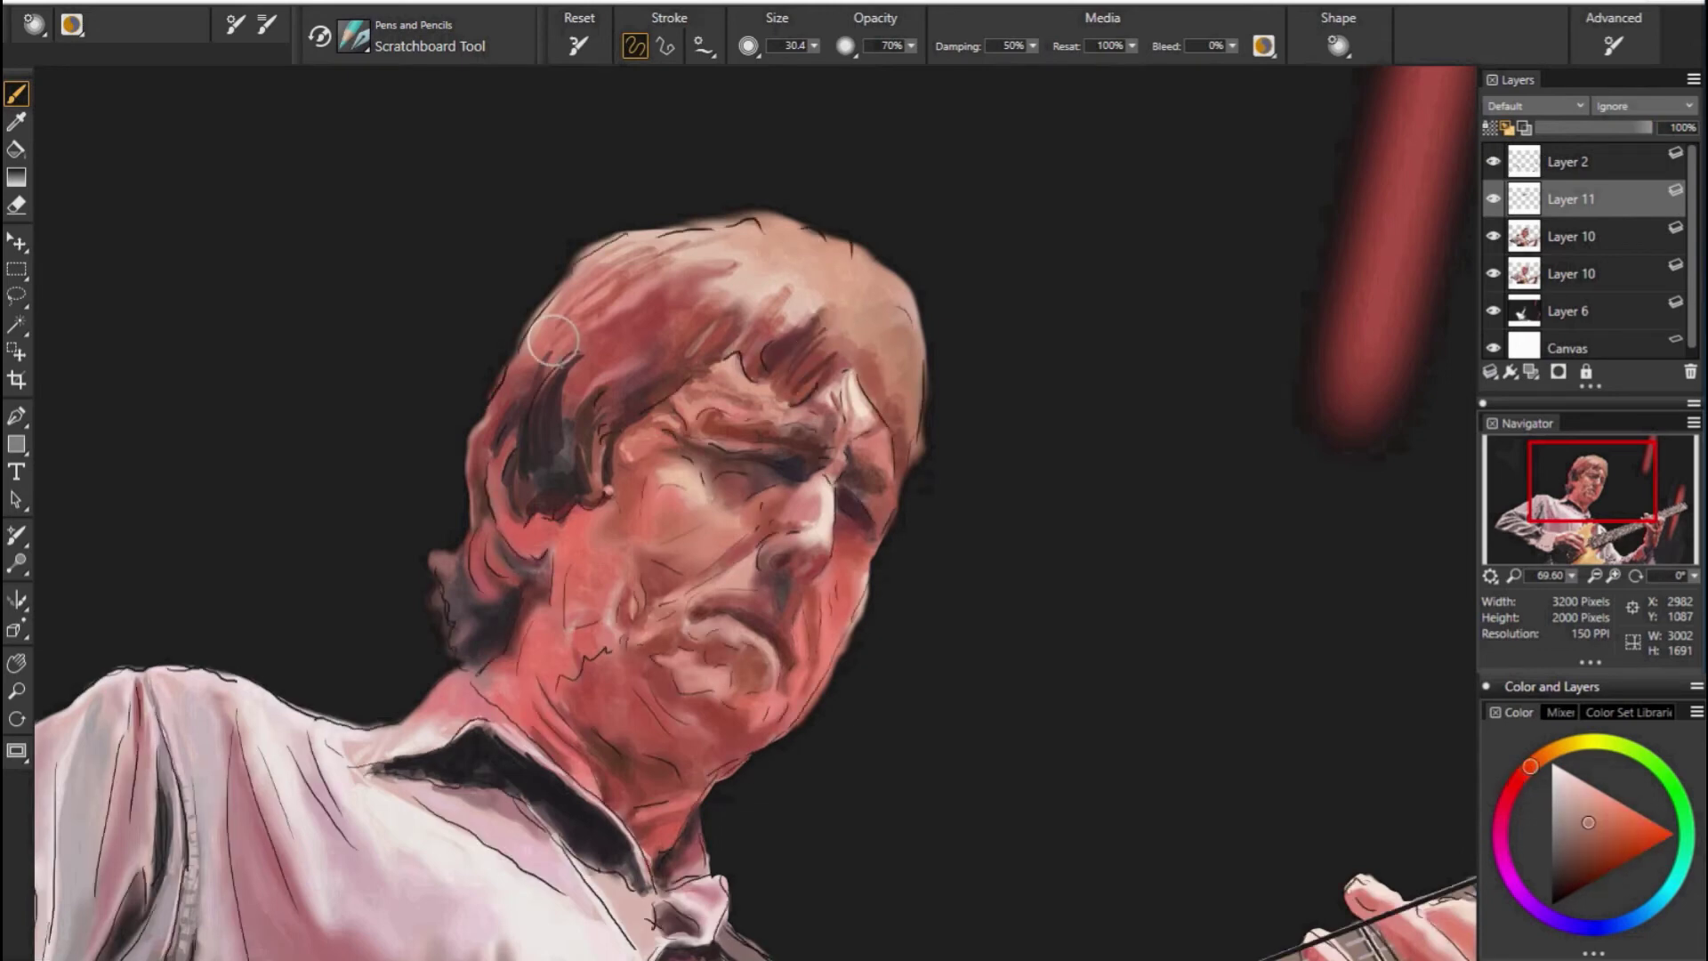
pyautogui.keyDown('alt'); pyautogui.click(876, 333); pyautogui.keyUp('alt')
pyautogui.moveTo(838, 301); pyautogui.dragTo(801, 338)
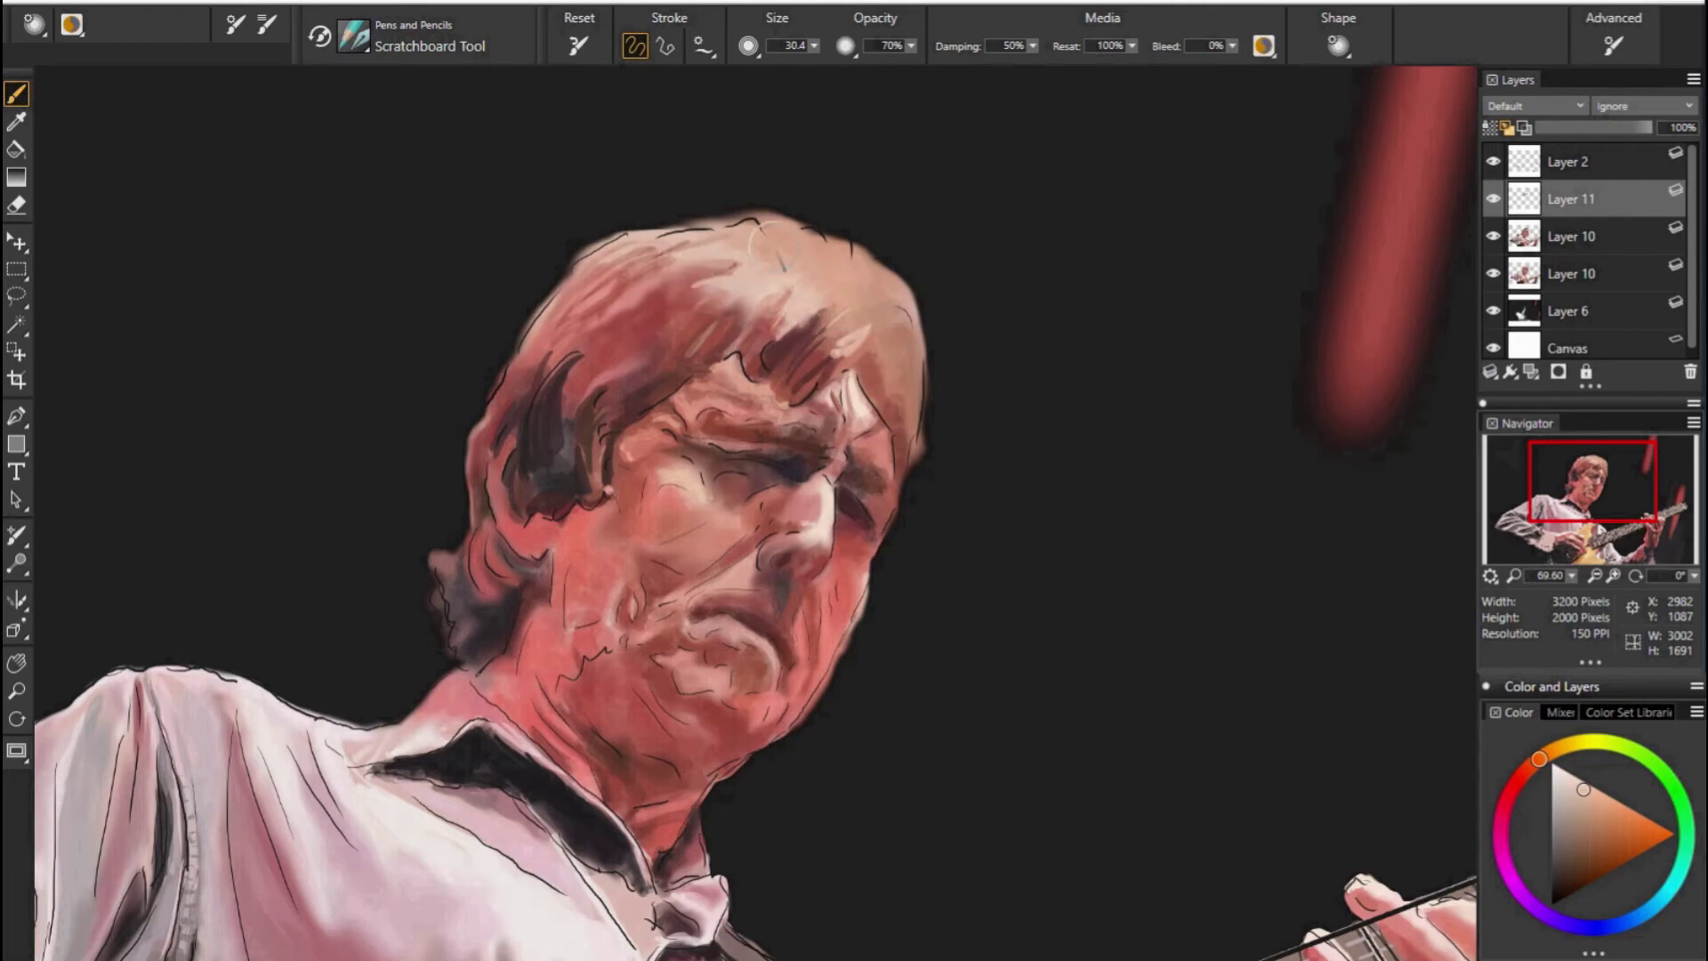
# Sample duller and lighter reds at the hair edge and add pale scratchy highlights atop the hair.
pyautogui.keyDown('alt'); pyautogui.click(614, 249); pyautogui.keyUp('alt')
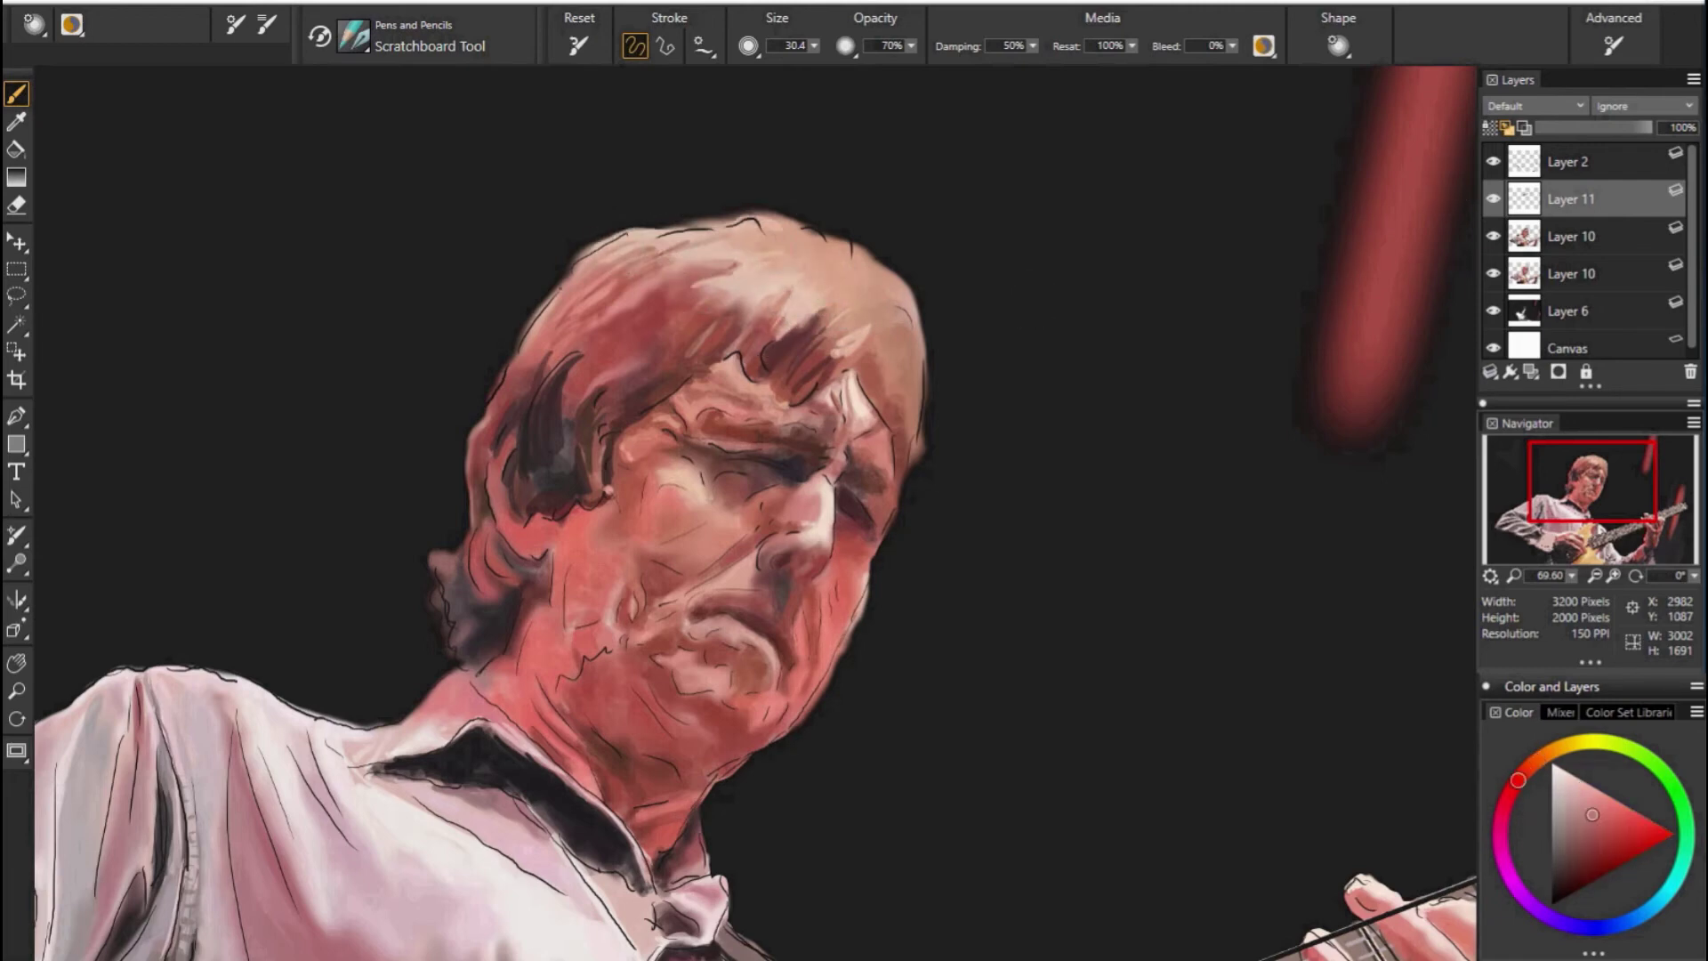
pyautogui.keyDown('alt'); pyautogui.click(534, 301); pyautogui.keyUp('alt')
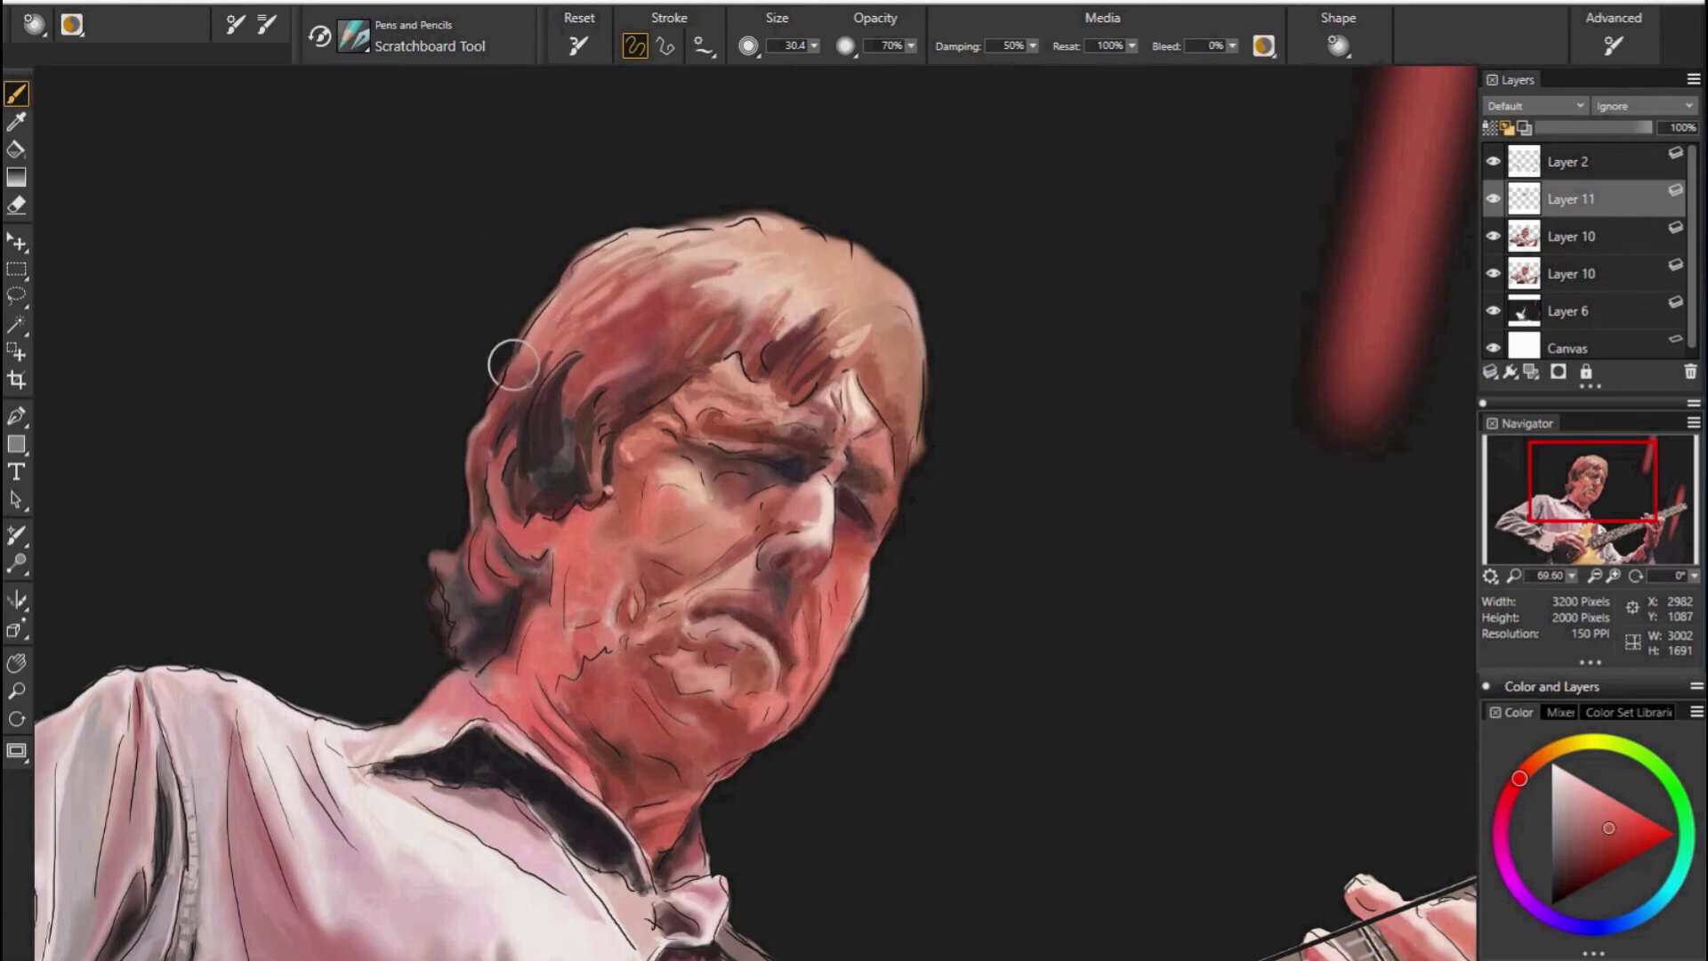
pyautogui.keyDown('alt'); pyautogui.click(685, 462); pyautogui.keyUp('alt')
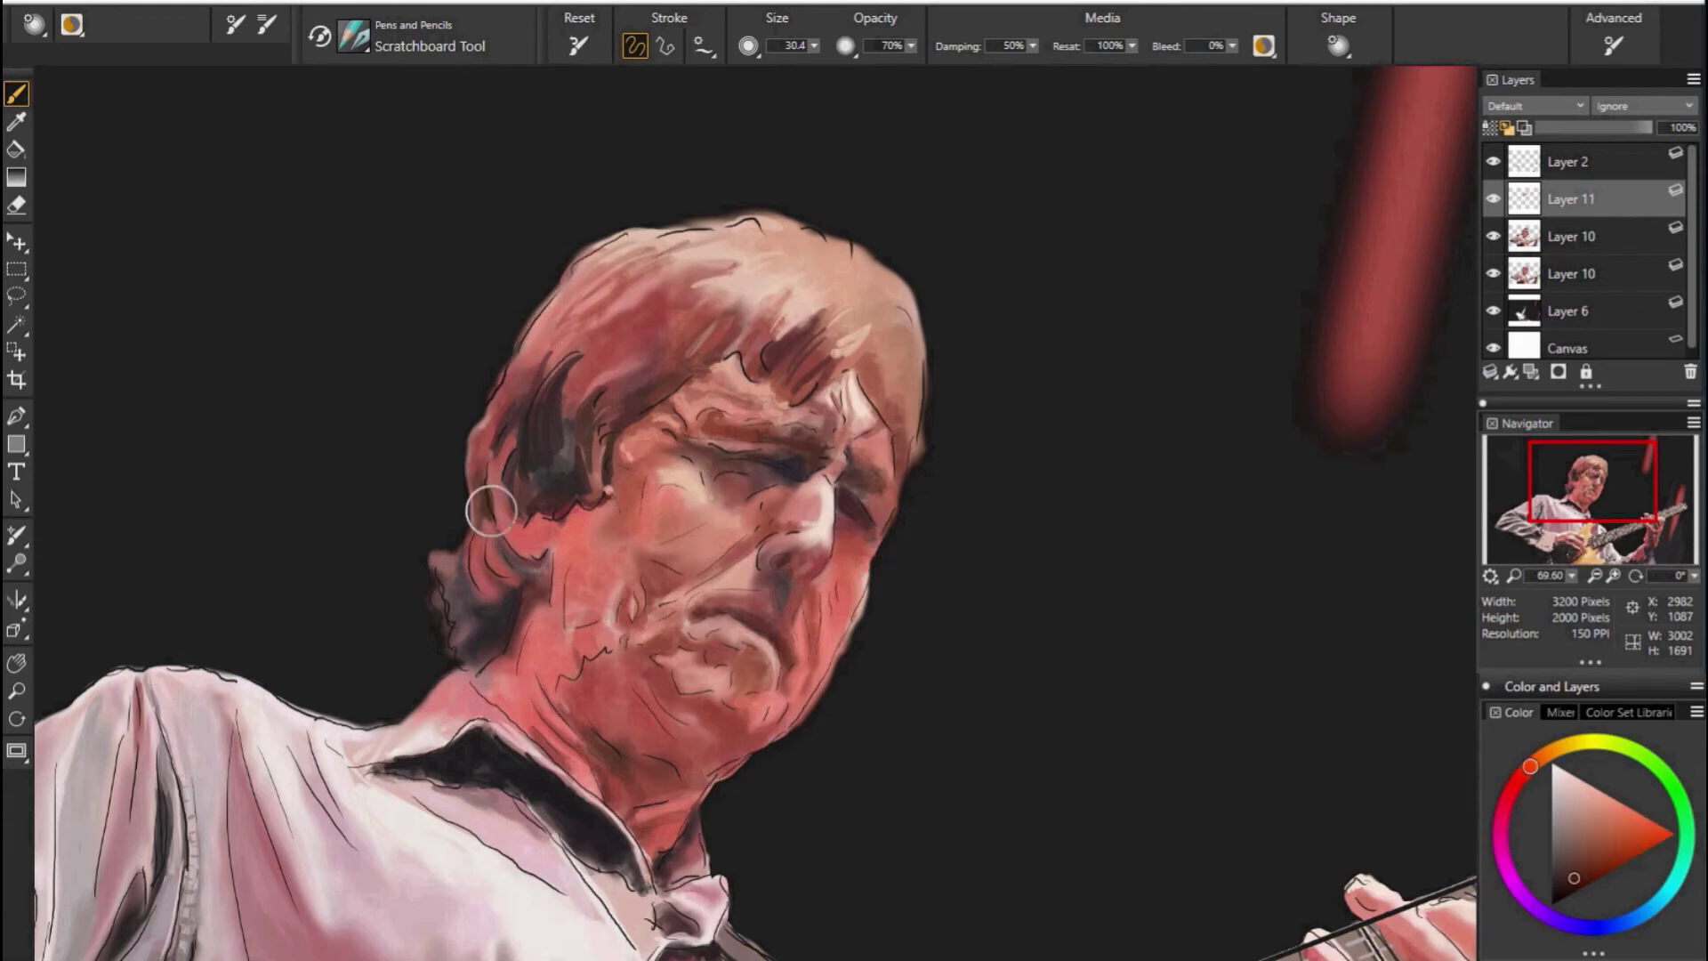
pyautogui.keyDown('alt'); pyautogui.click(494, 465); pyautogui.keyUp('alt')
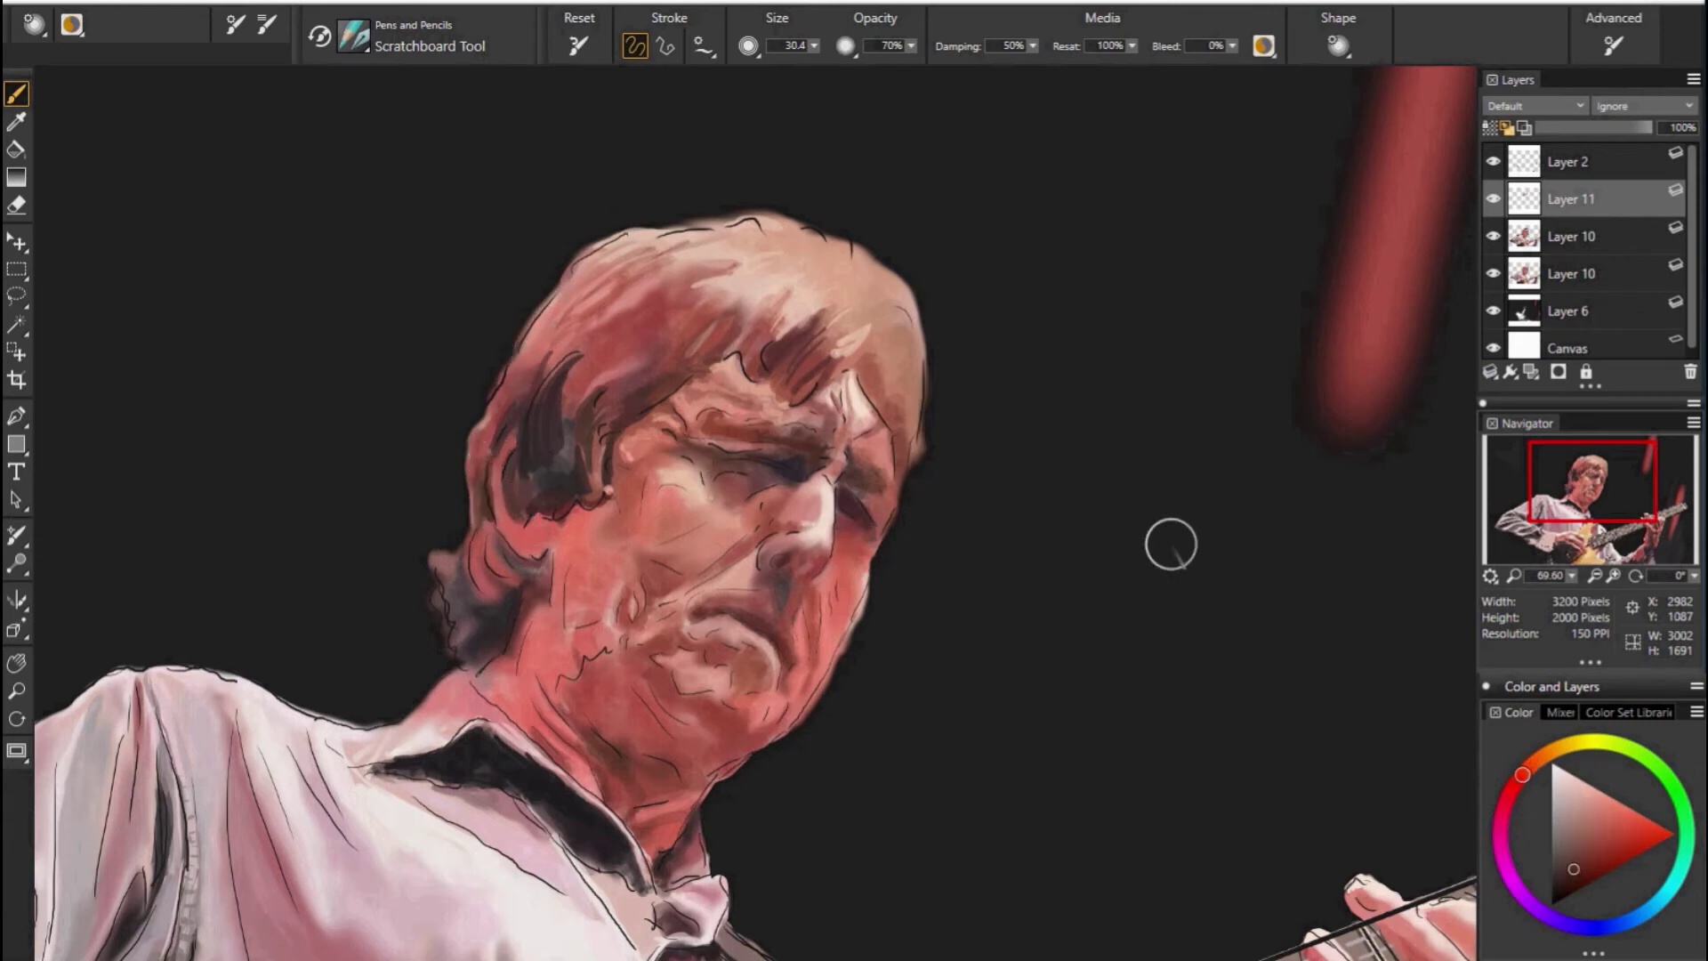
pyautogui.keyDown('alt'); pyautogui.click(838, 340); pyautogui.keyUp('alt')
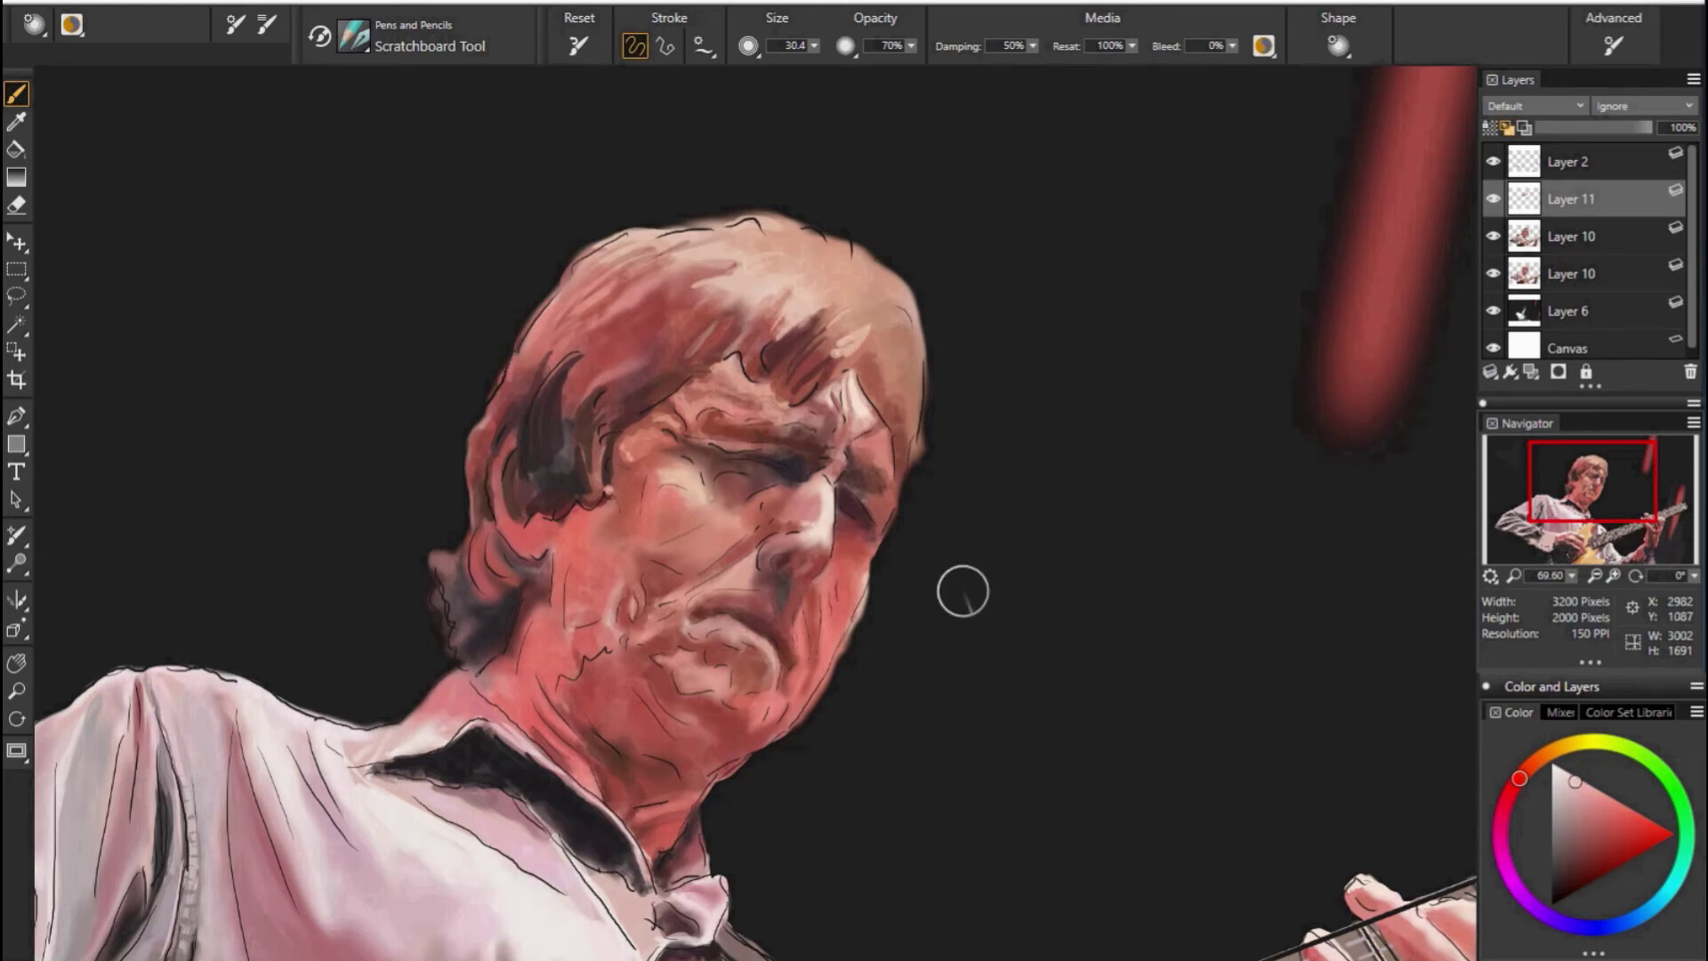
pyautogui.moveTo(858, 342); pyautogui.dragTo(830, 278)
# Darken the eye socket with a dark red stroke and sample nearby face tones.
pyautogui.keyDown('alt'); pyautogui.click(1060, 405); pyautogui.keyUp('alt')
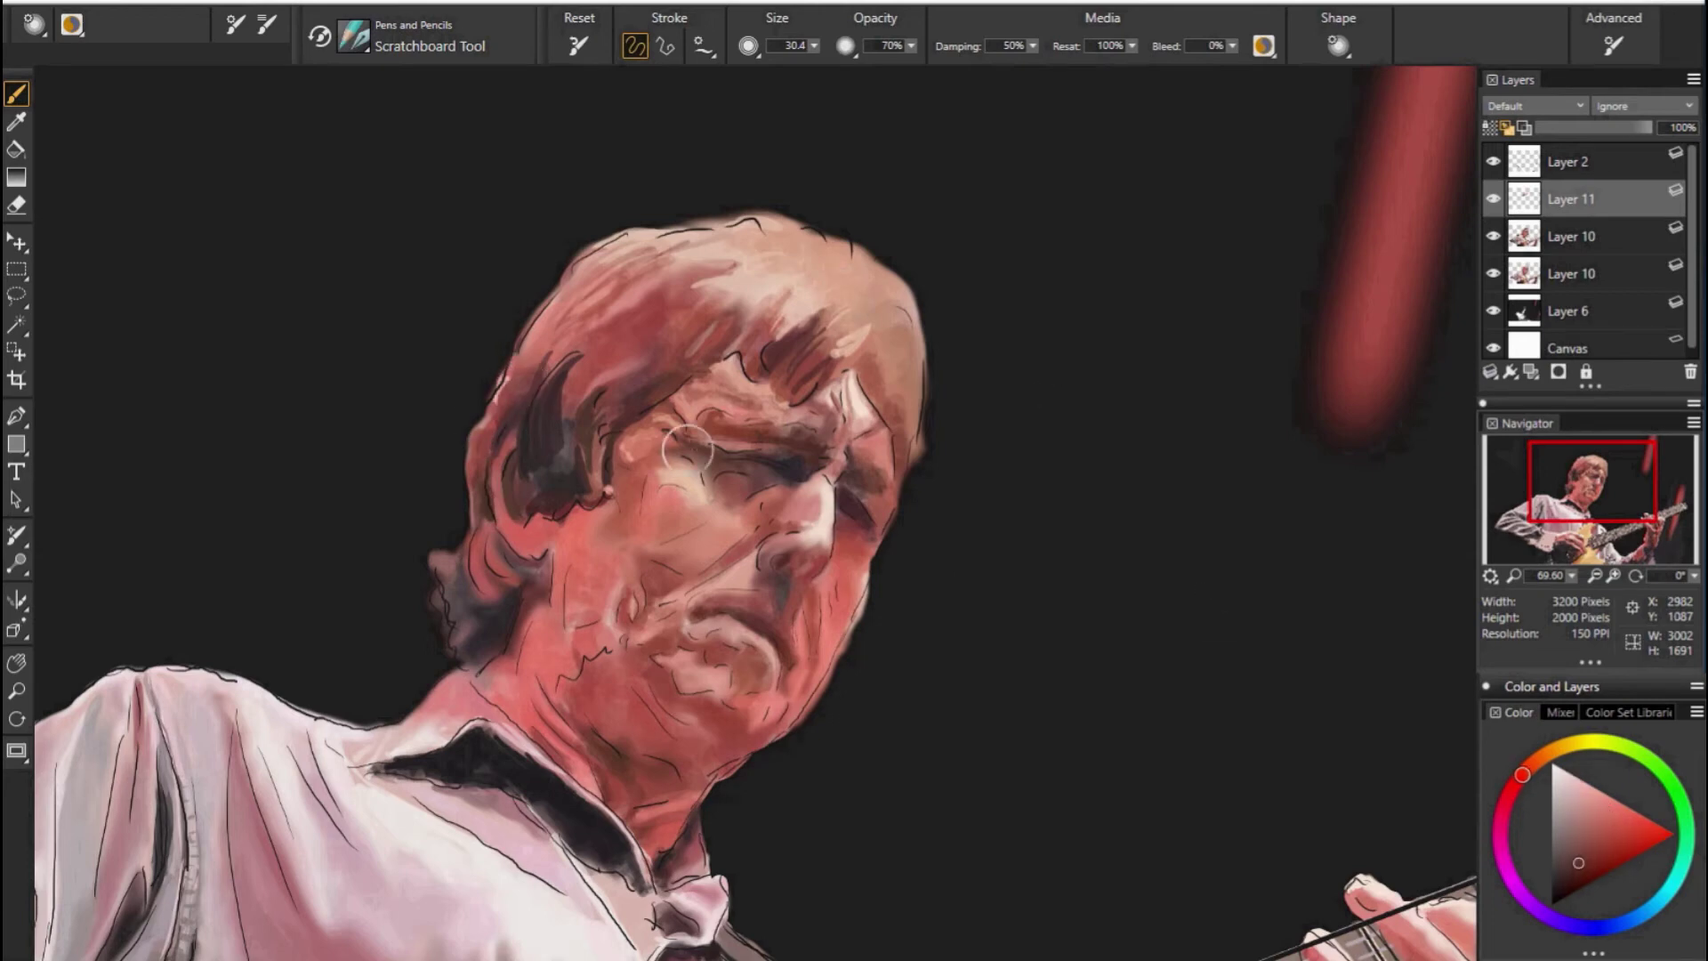
pyautogui.moveTo(780, 459); pyautogui.dragTo(716, 470)
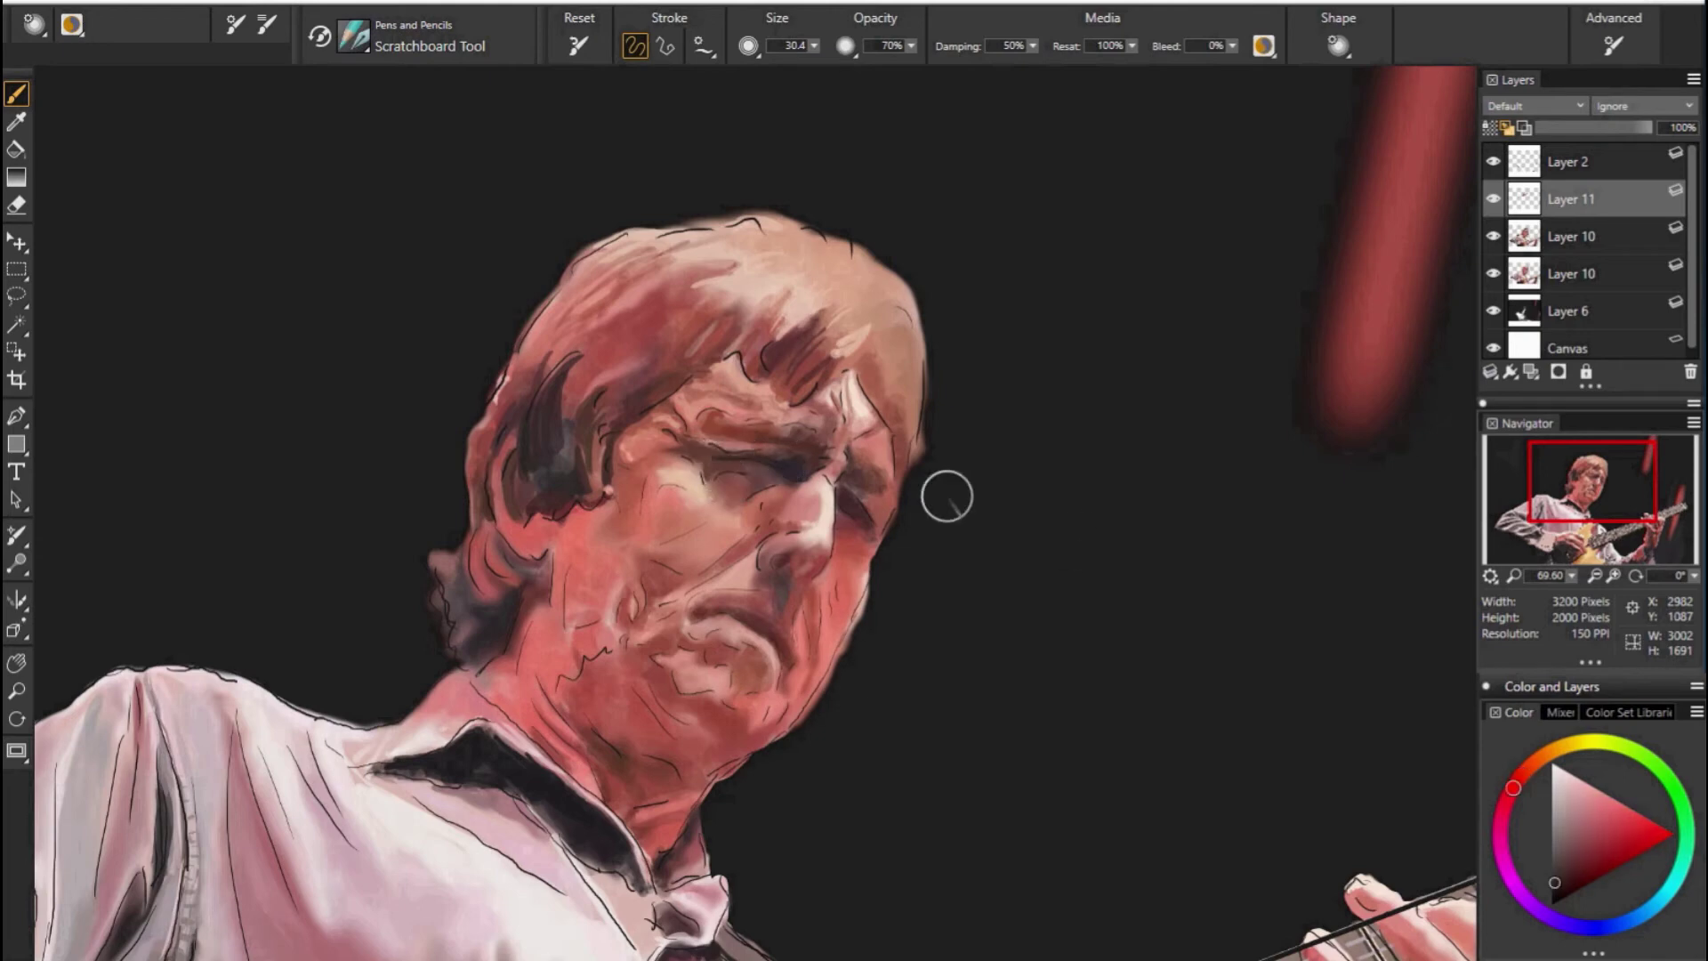
pyautogui.keyDown('alt'); pyautogui.click(719, 444); pyautogui.keyUp('alt')
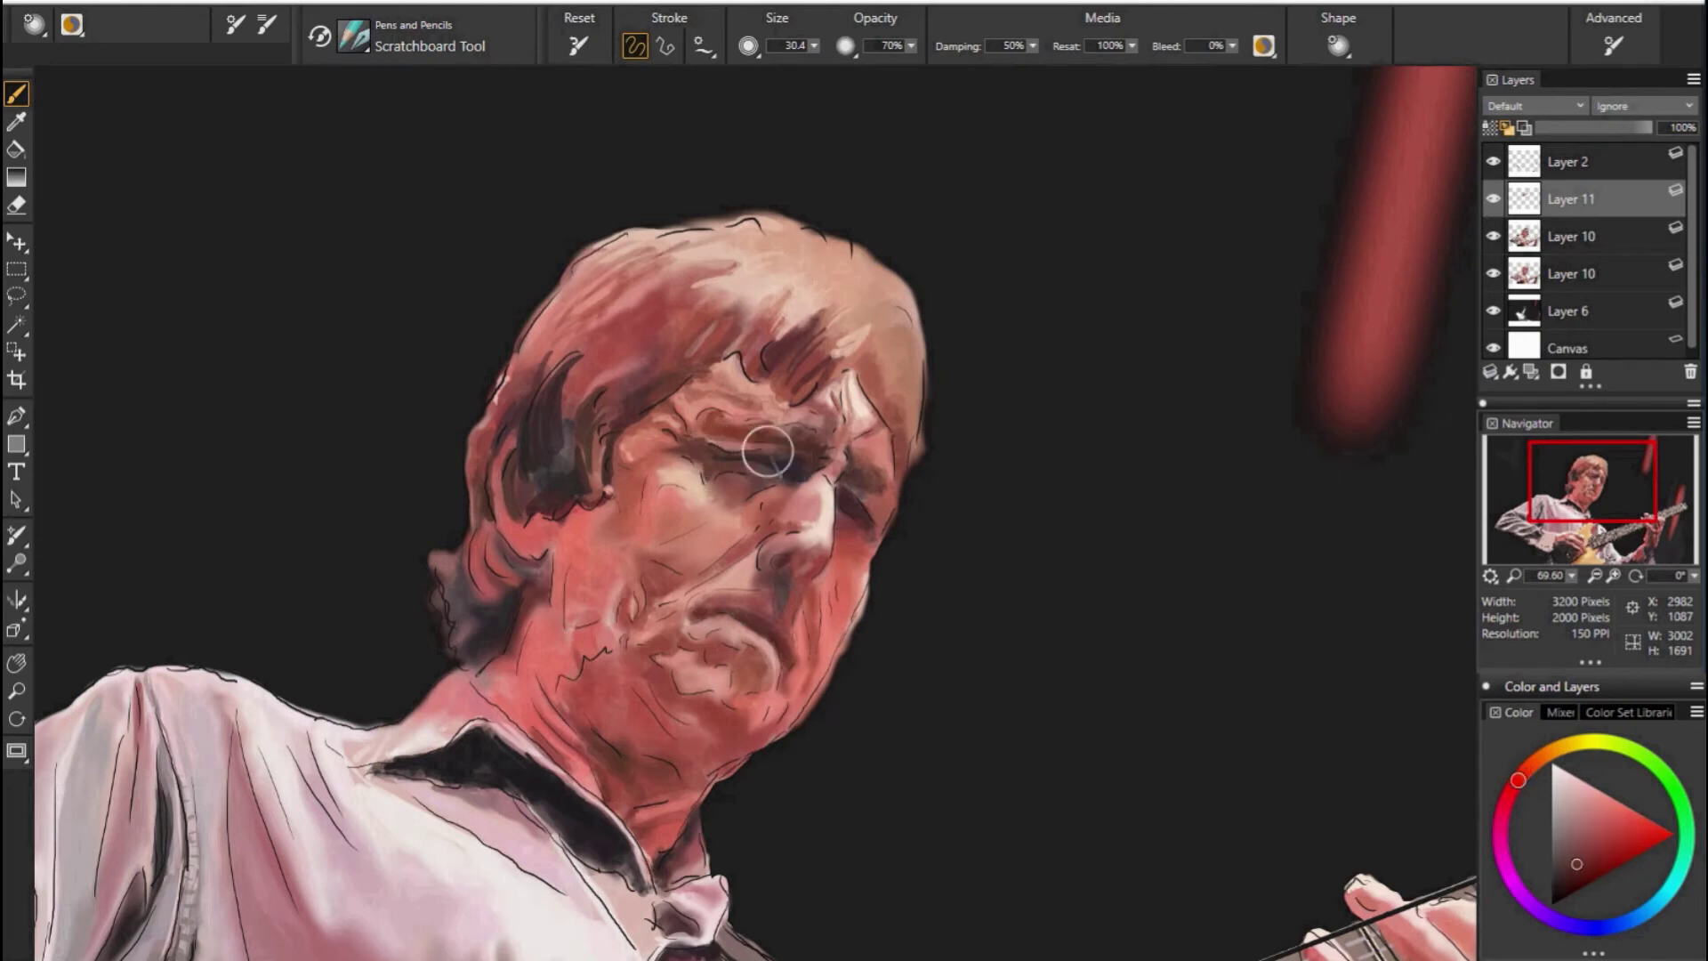
pyautogui.keyDown('alt'); pyautogui.click(747, 429); pyautogui.keyUp('alt')
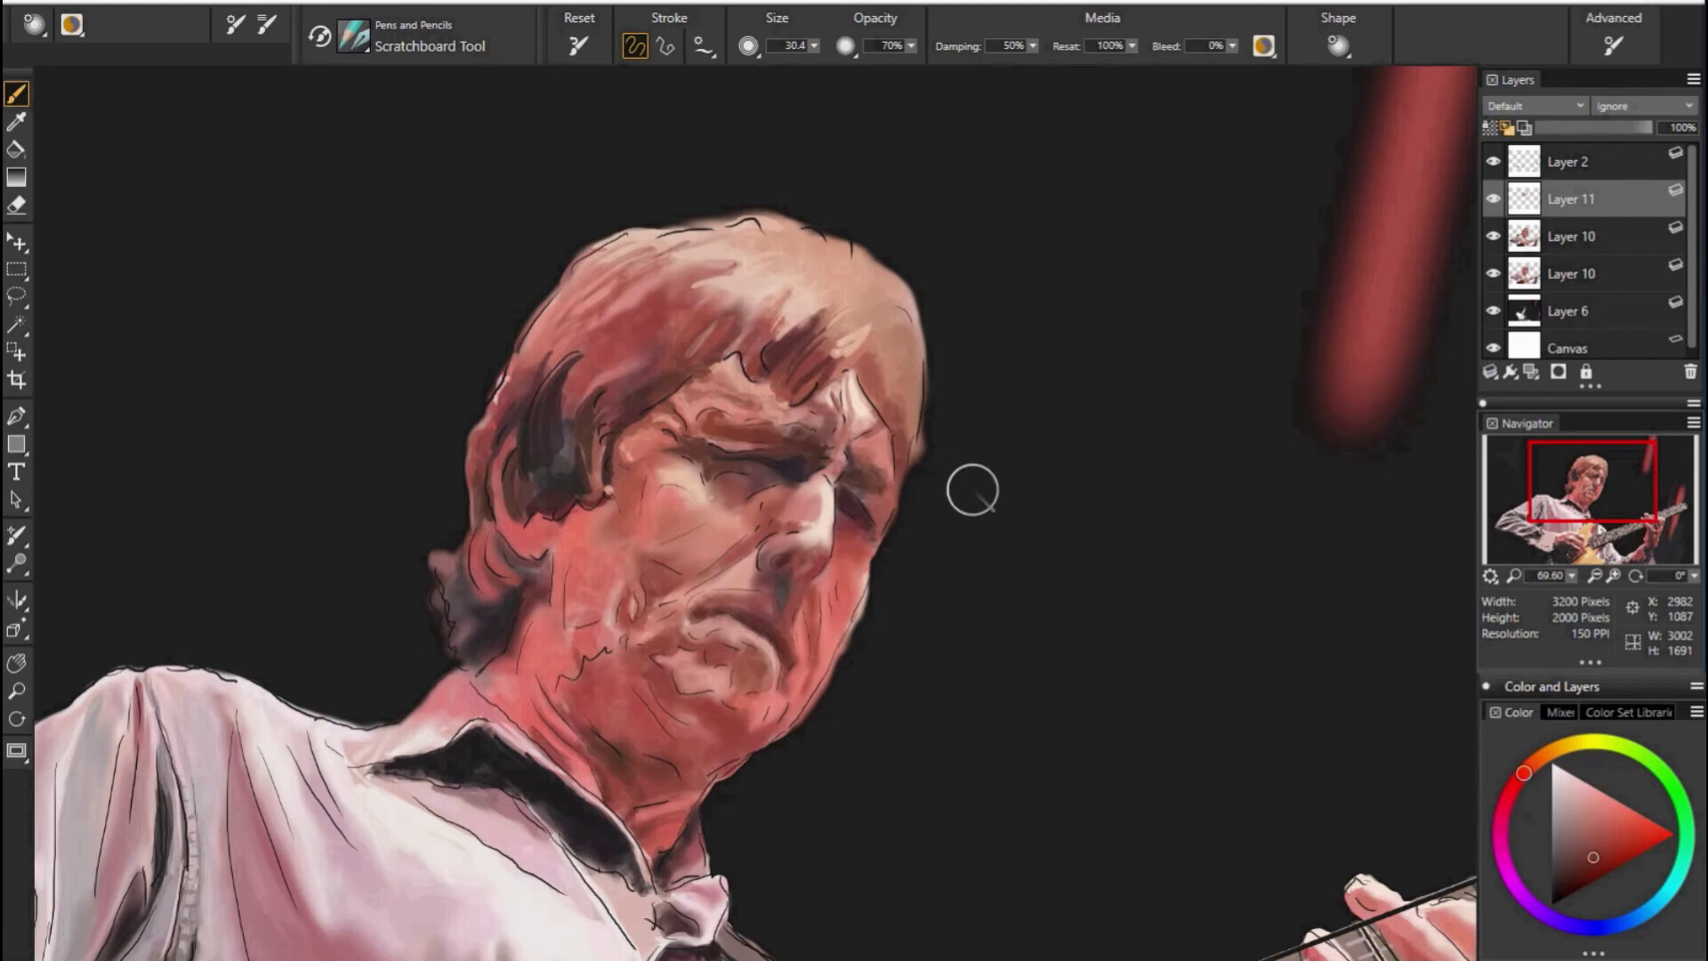
pyautogui.keyDown('alt'); pyautogui.click(792, 452); pyautogui.keyUp('alt')
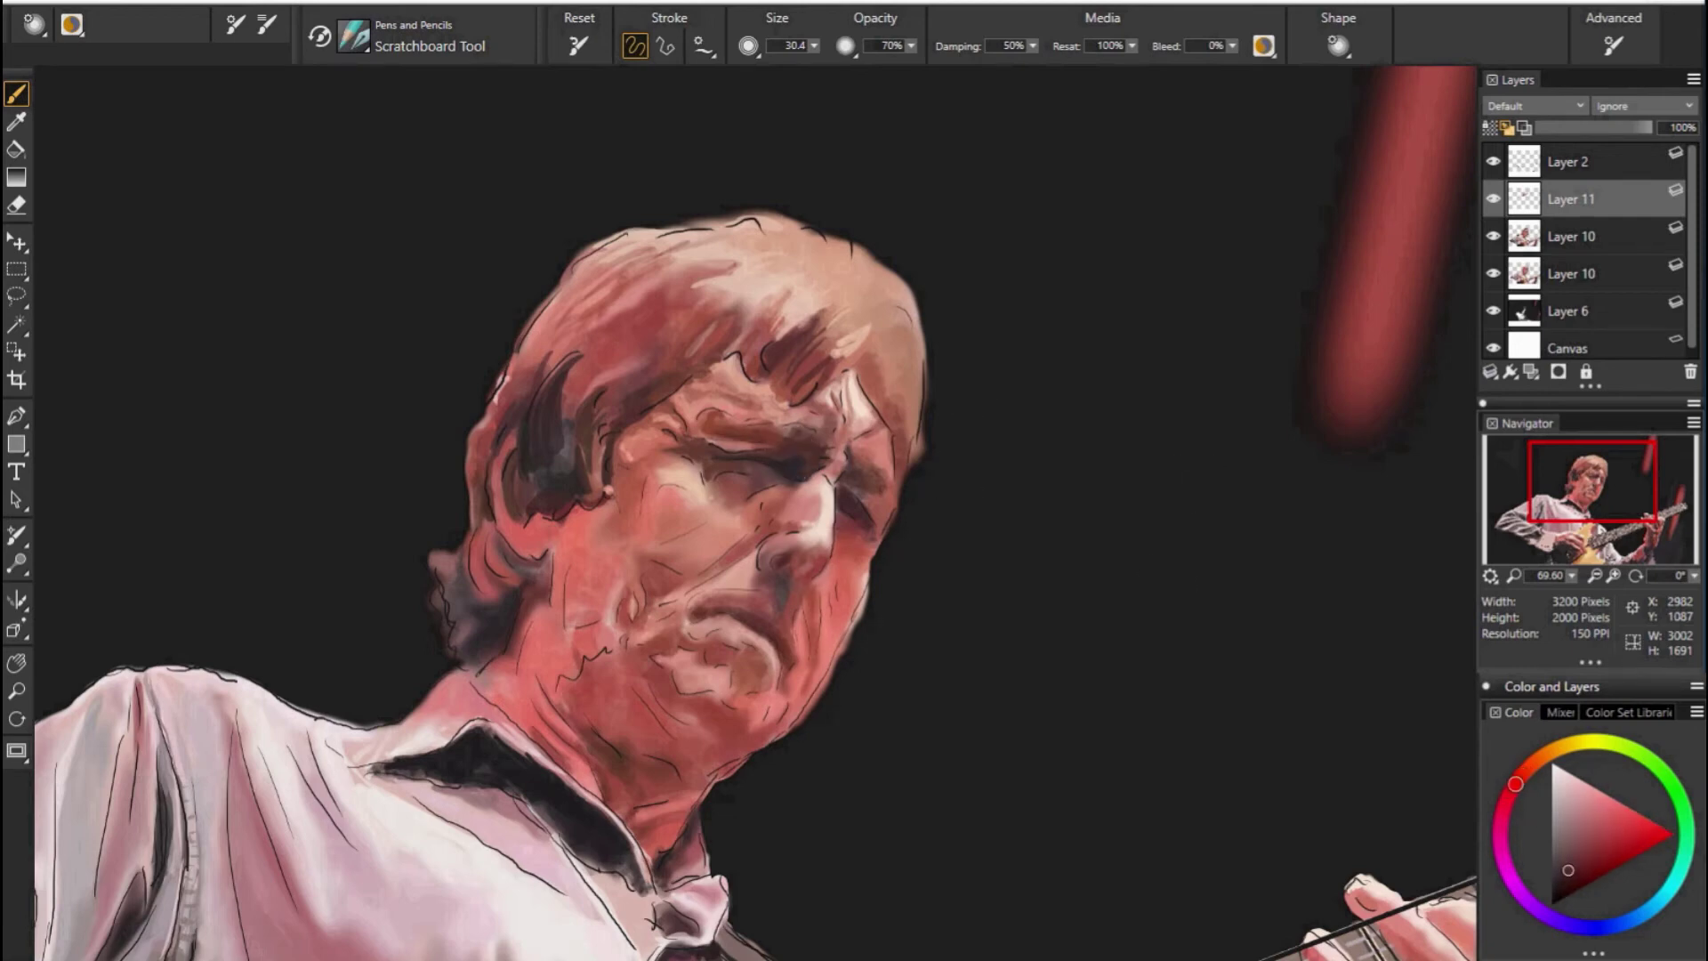
# Pick lighter salmon and saturated reds and paint lighter strokes on the hair.
pyautogui.keyDown('alt'); pyautogui.click(930, 339); pyautogui.keyUp('alt')
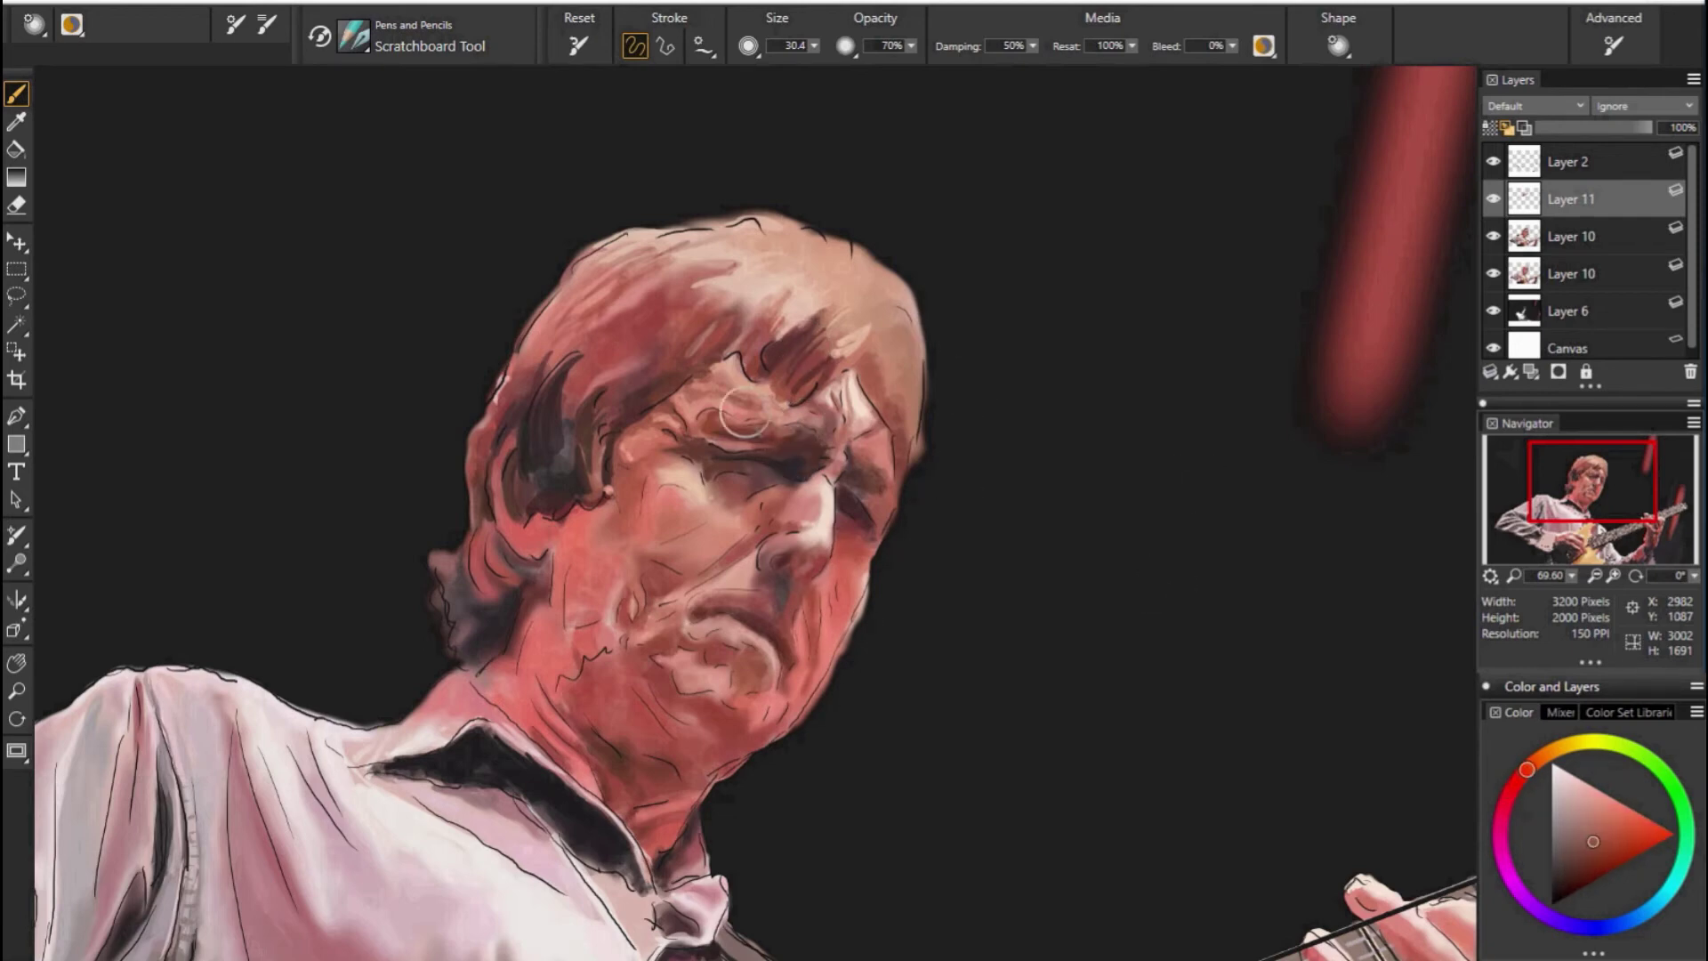
pyautogui.keyDown('alt'); pyautogui.click(717, 428); pyautogui.keyUp('alt')
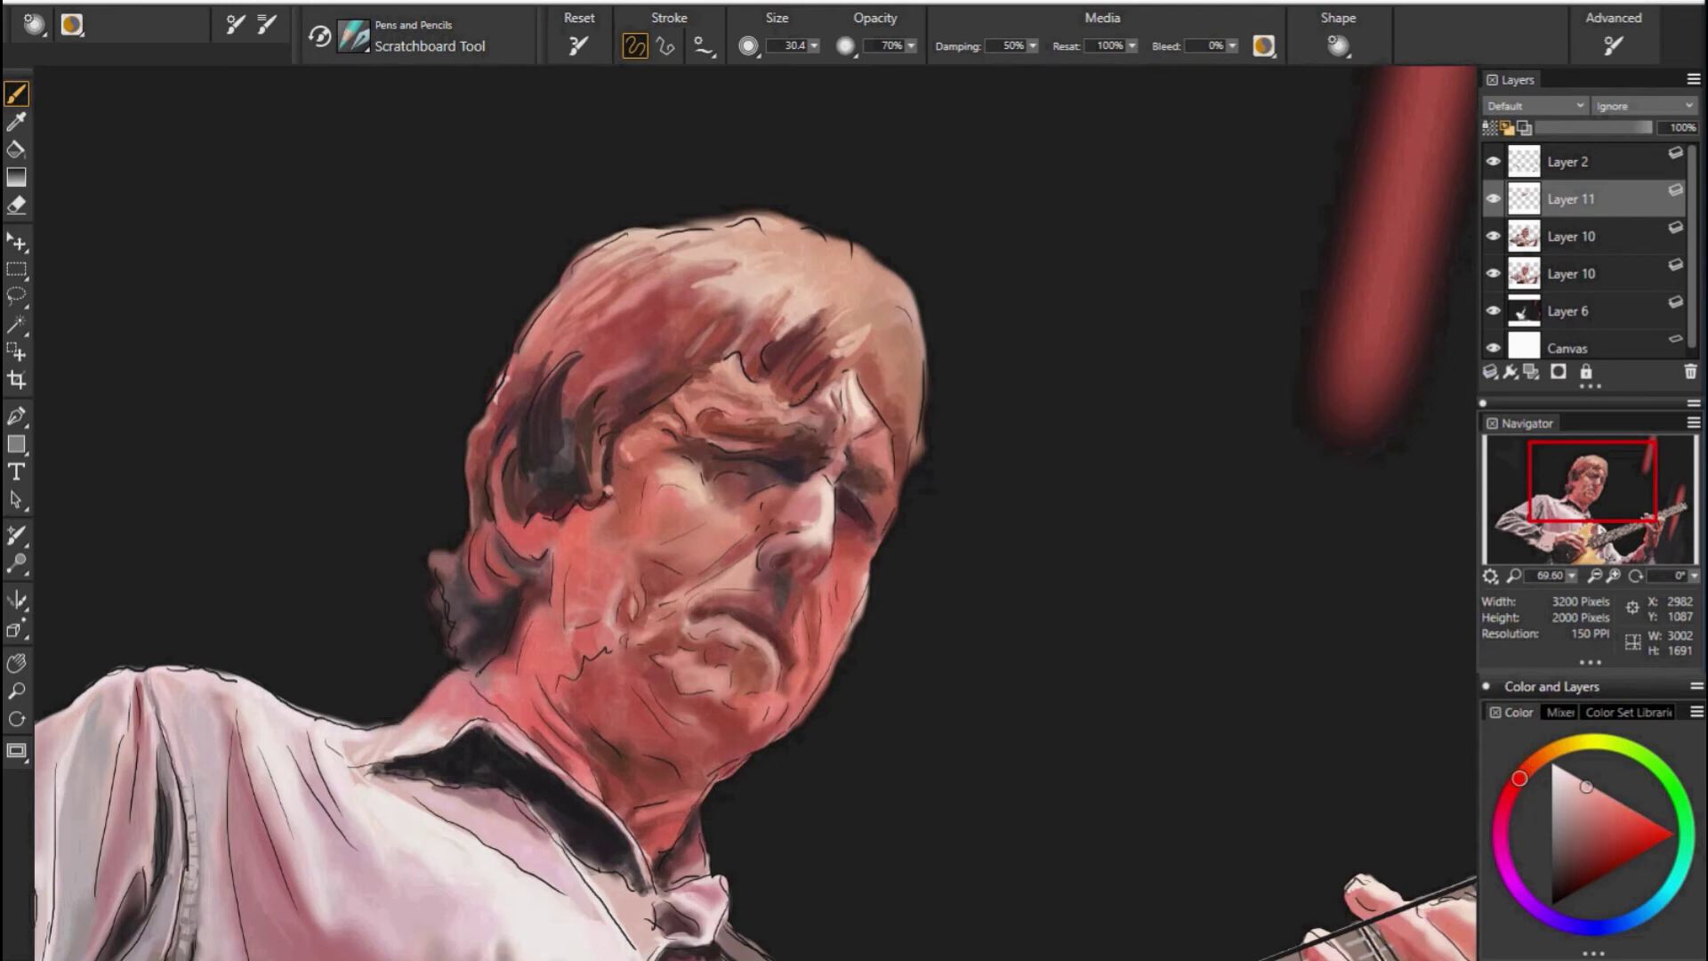
pyautogui.keyDown('alt'); pyautogui.click(1333, 351); pyautogui.keyUp('alt')
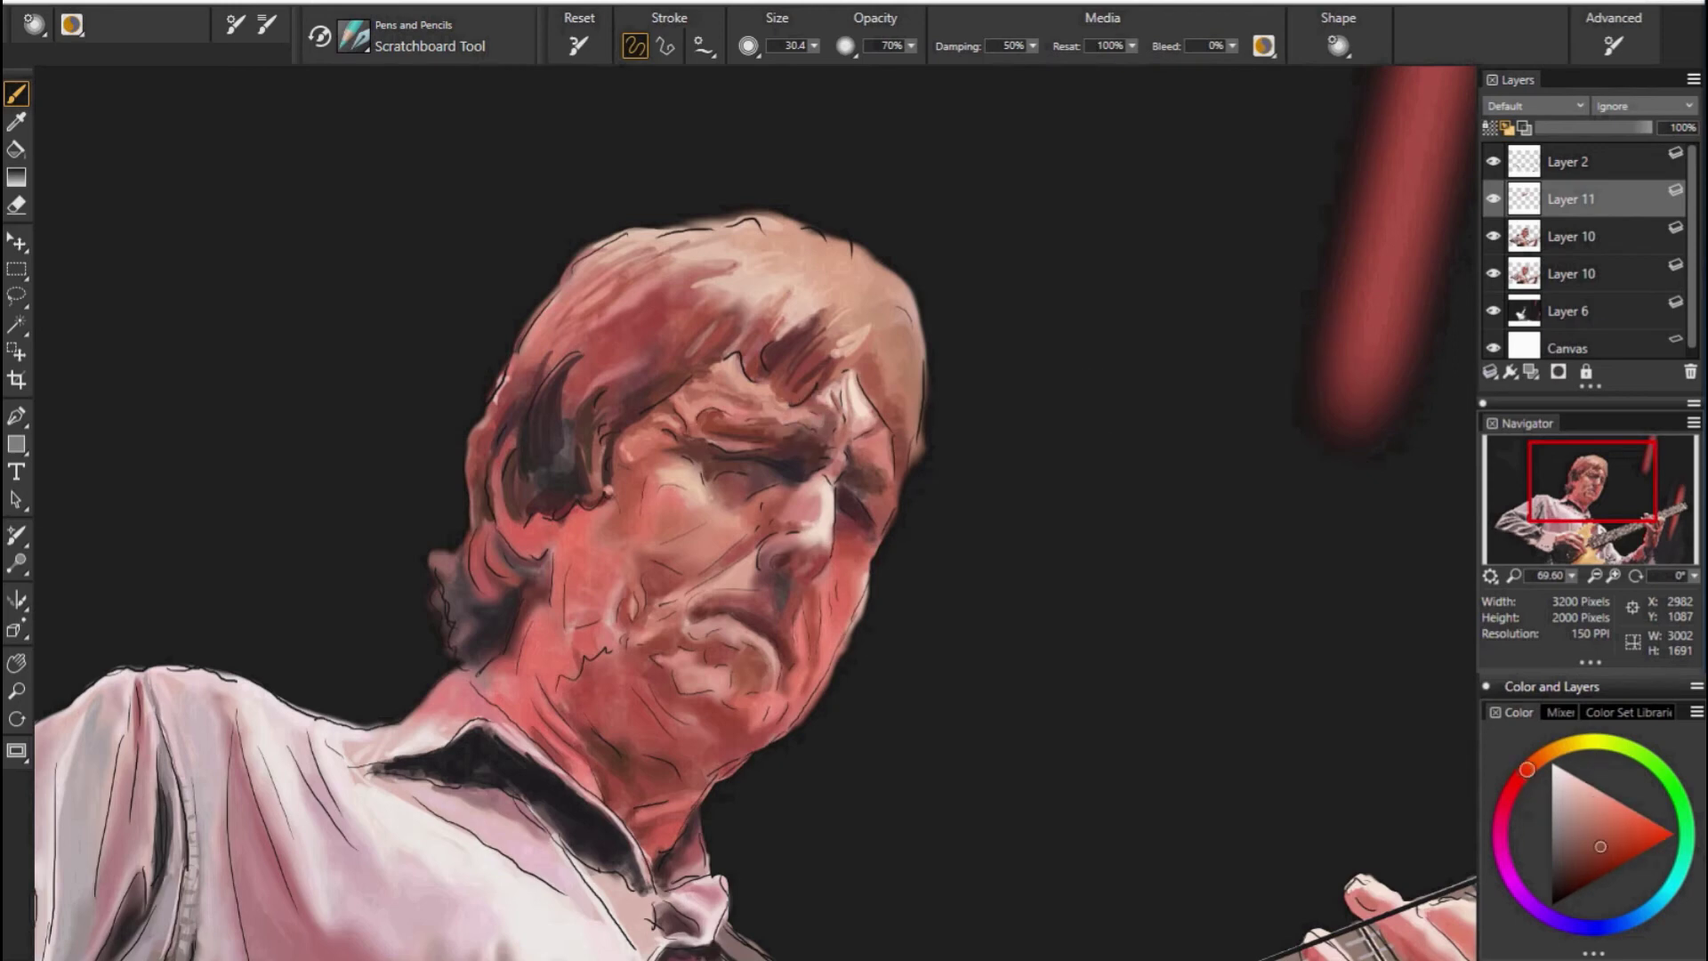
pyautogui.keyDown('alt'); pyautogui.click(813, 405); pyautogui.keyUp('alt')
pyautogui.moveTo(867, 413); pyautogui.dragTo(861, 333)
pyautogui.keyDown('alt'); pyautogui.click(858, 338); pyautogui.keyUp('alt')
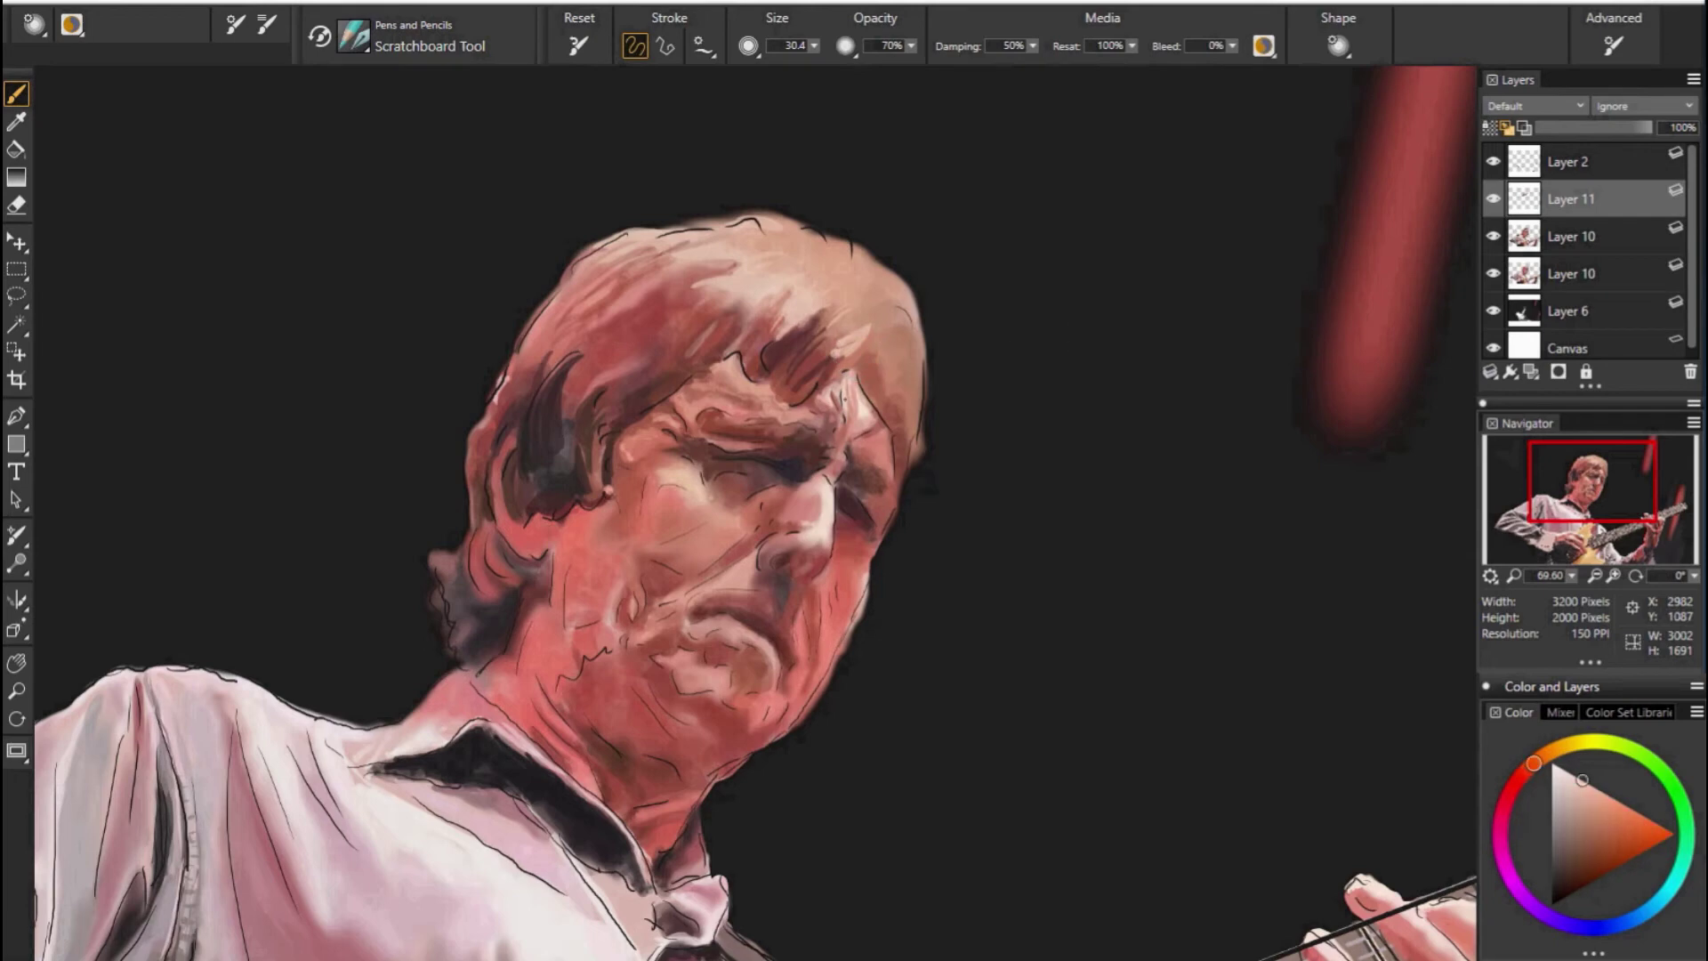
# Paint a light stroke over the hair and forehead, then sample peach and dark brownish reds.
pyautogui.keyDown('alt'); pyautogui.click(881, 405); pyautogui.keyUp('alt')
pyautogui.moveTo(867, 427); pyautogui.dragTo(855, 381)
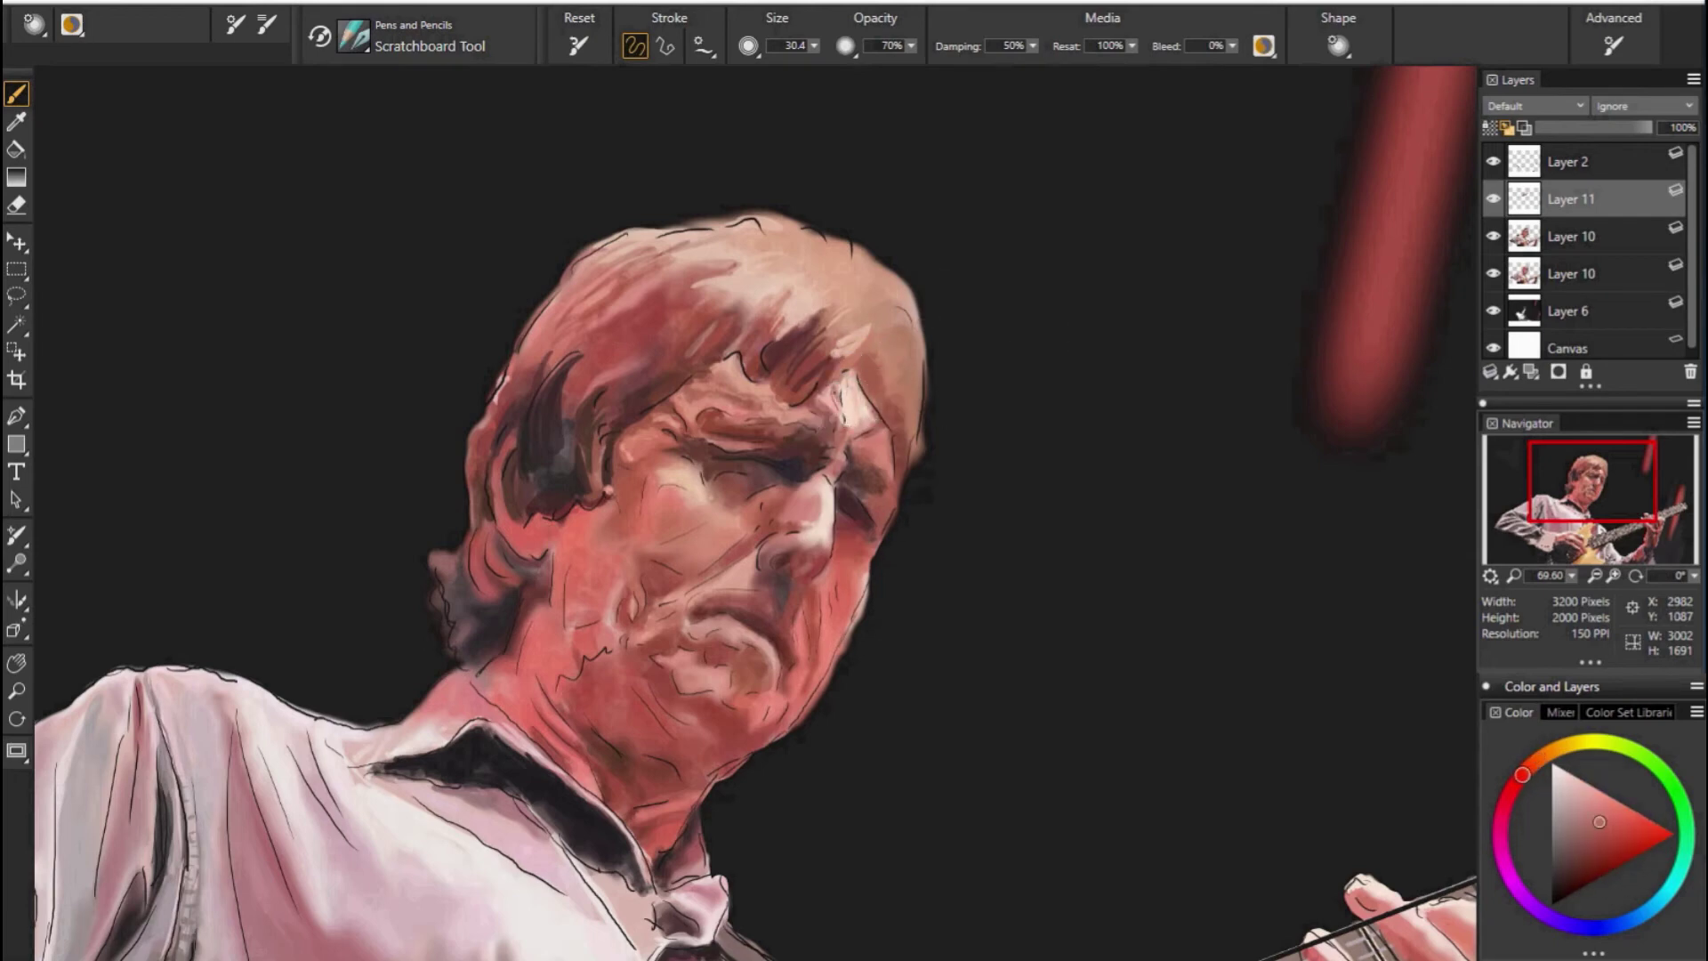
pyautogui.keyDown('alt'); pyautogui.click(838, 408); pyautogui.keyUp('alt')
pyautogui.keyDown('alt'); pyautogui.click(847, 394); pyautogui.keyUp('alt')
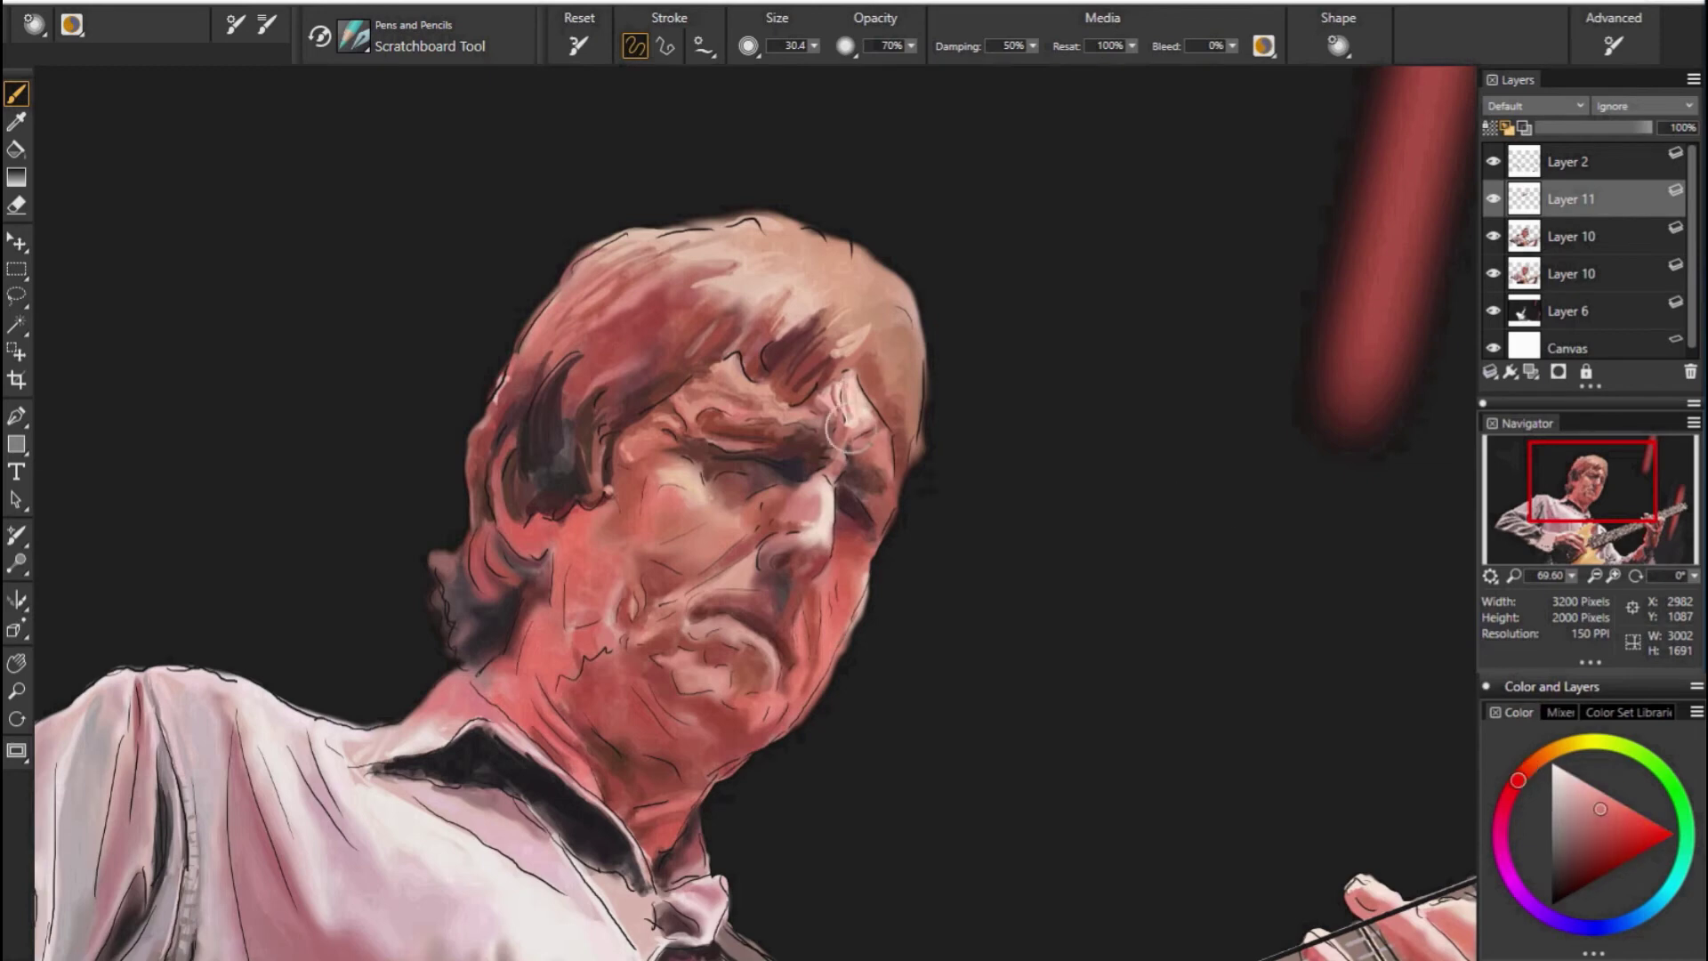
pyautogui.keyDown('alt'); pyautogui.click(890, 428); pyautogui.keyUp('alt')
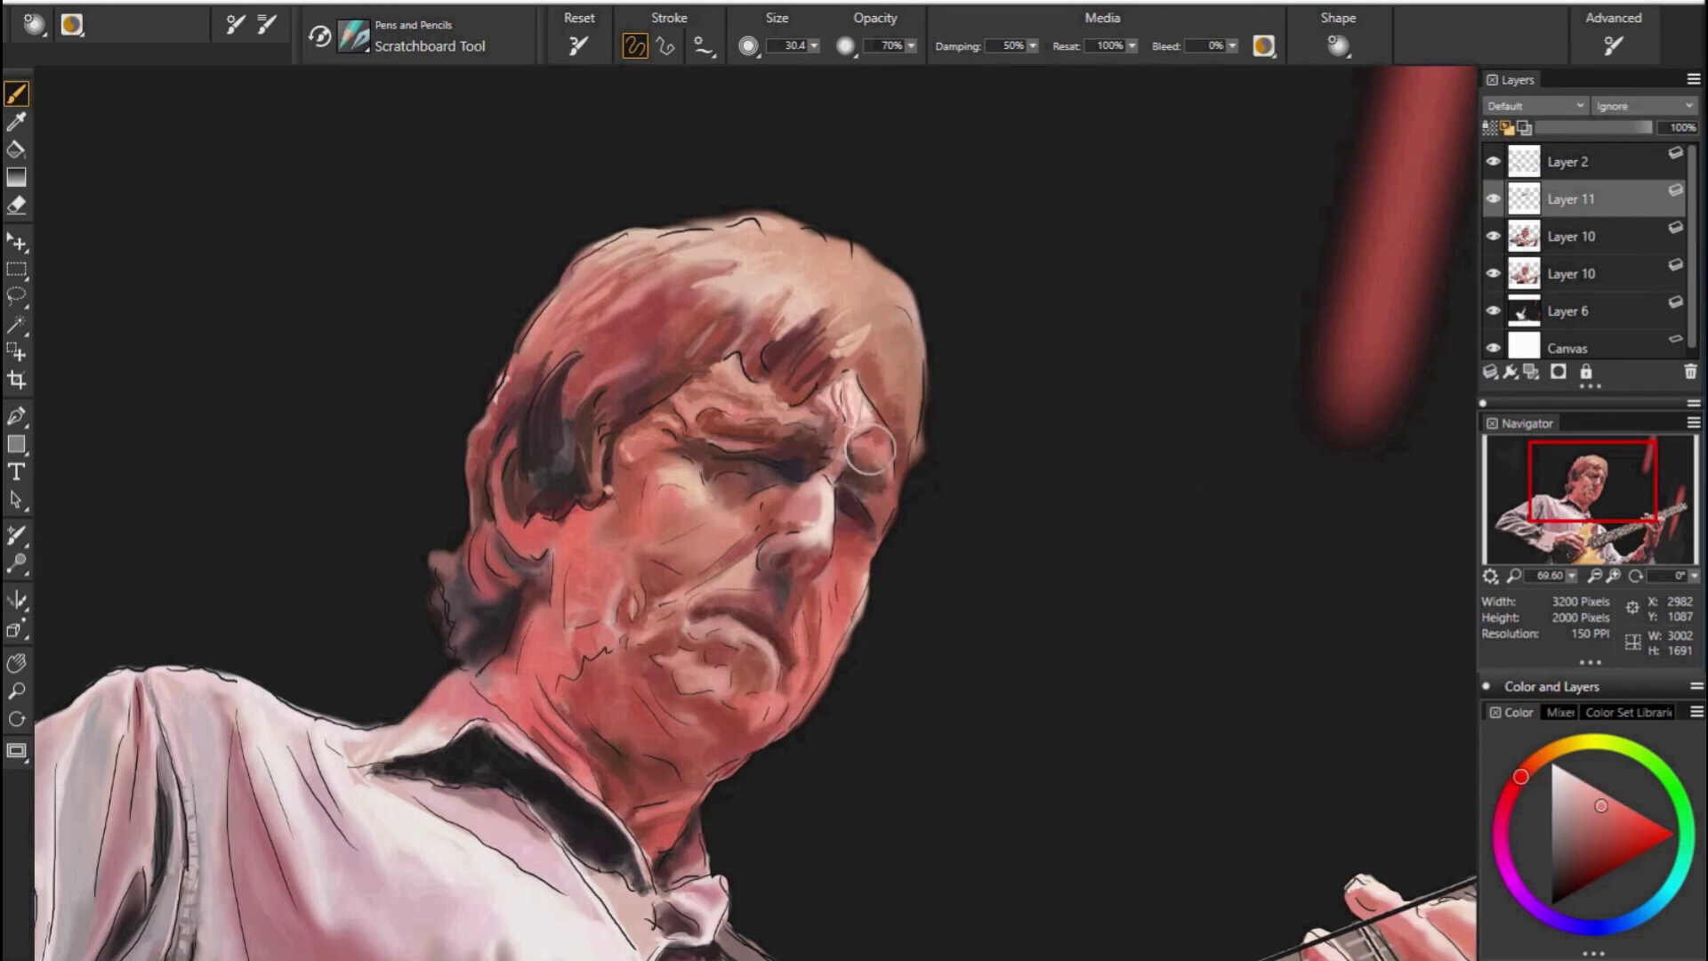
pyautogui.keyDown('alt'); pyautogui.click(870, 450); pyautogui.keyUp('alt')
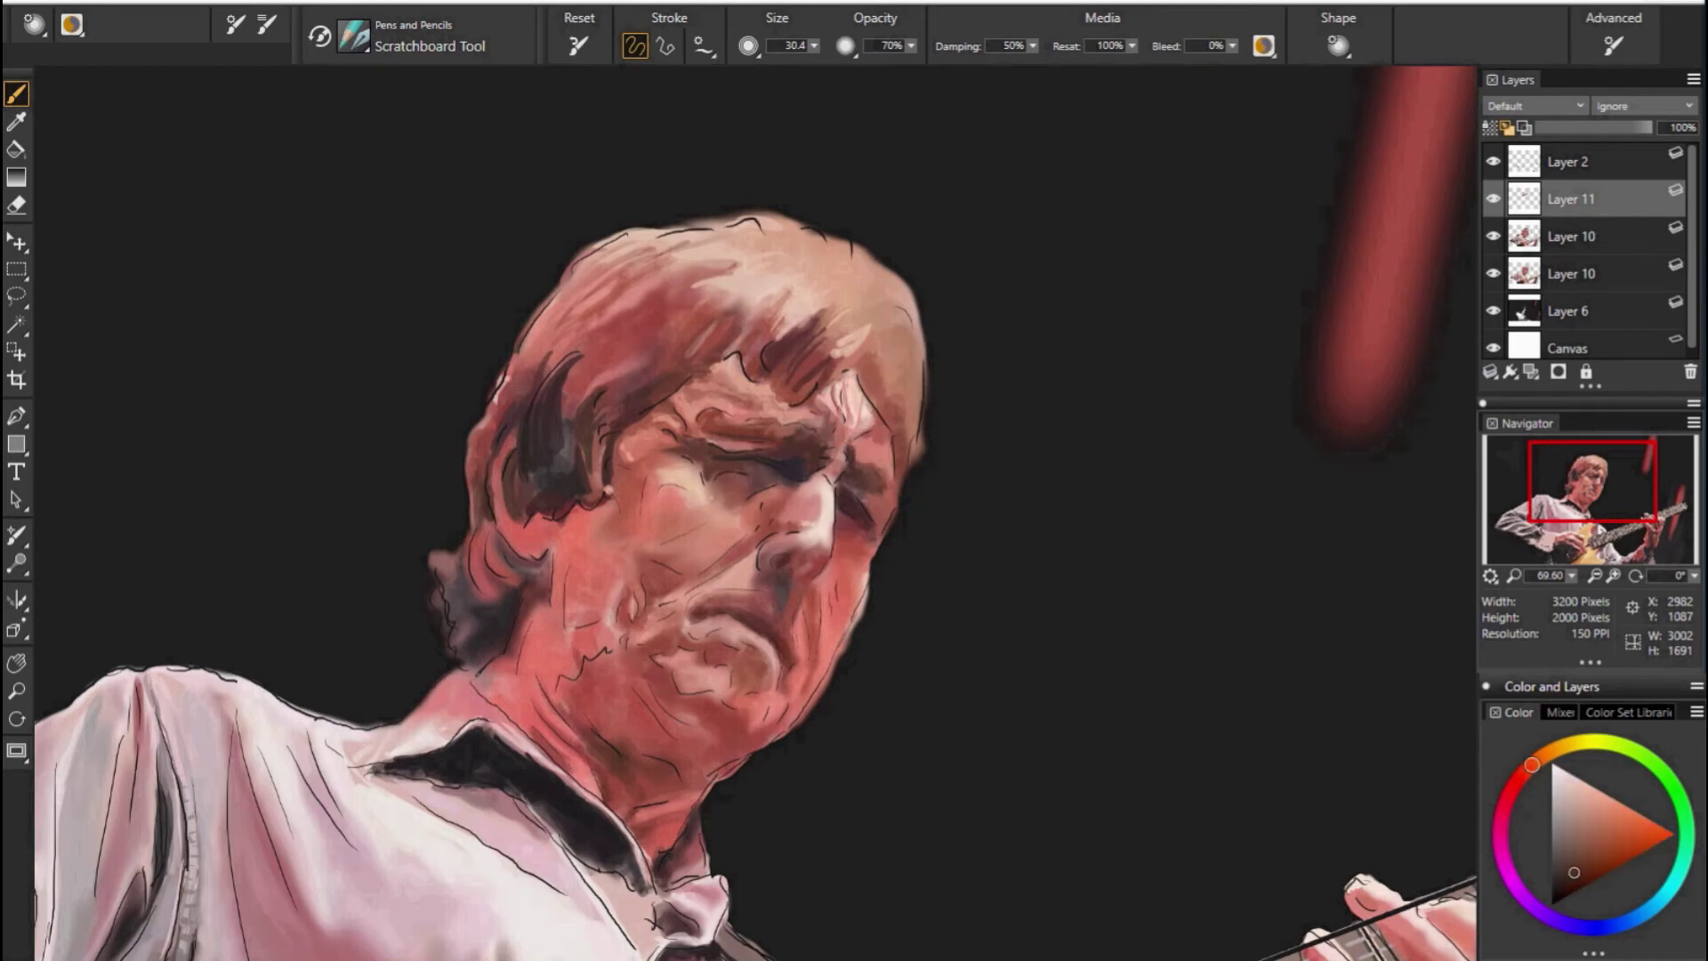
# Sample pinkish, deeper and dark brownish reds around the forehead edge and temple.
pyautogui.keyDown('alt'); pyautogui.click(890, 433); pyautogui.keyUp('alt')
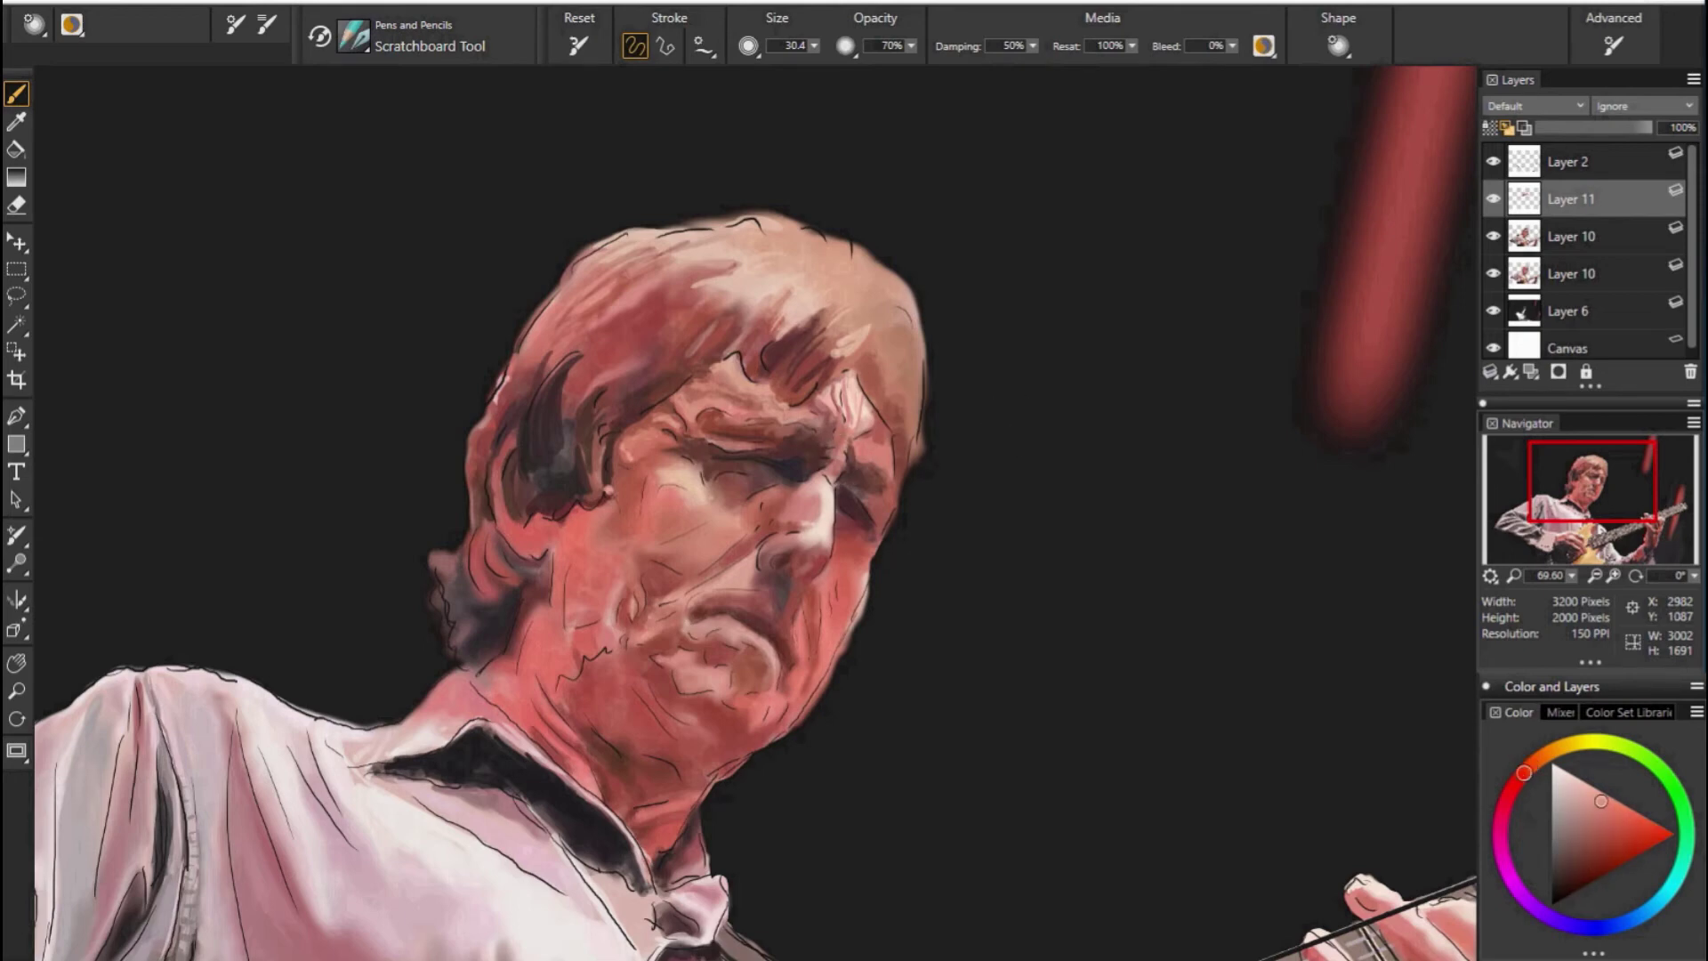
pyautogui.keyDown('alt'); pyautogui.click(961, 444); pyautogui.keyUp('alt')
pyautogui.keyDown('alt'); pyautogui.click(978, 440); pyautogui.keyUp('alt')
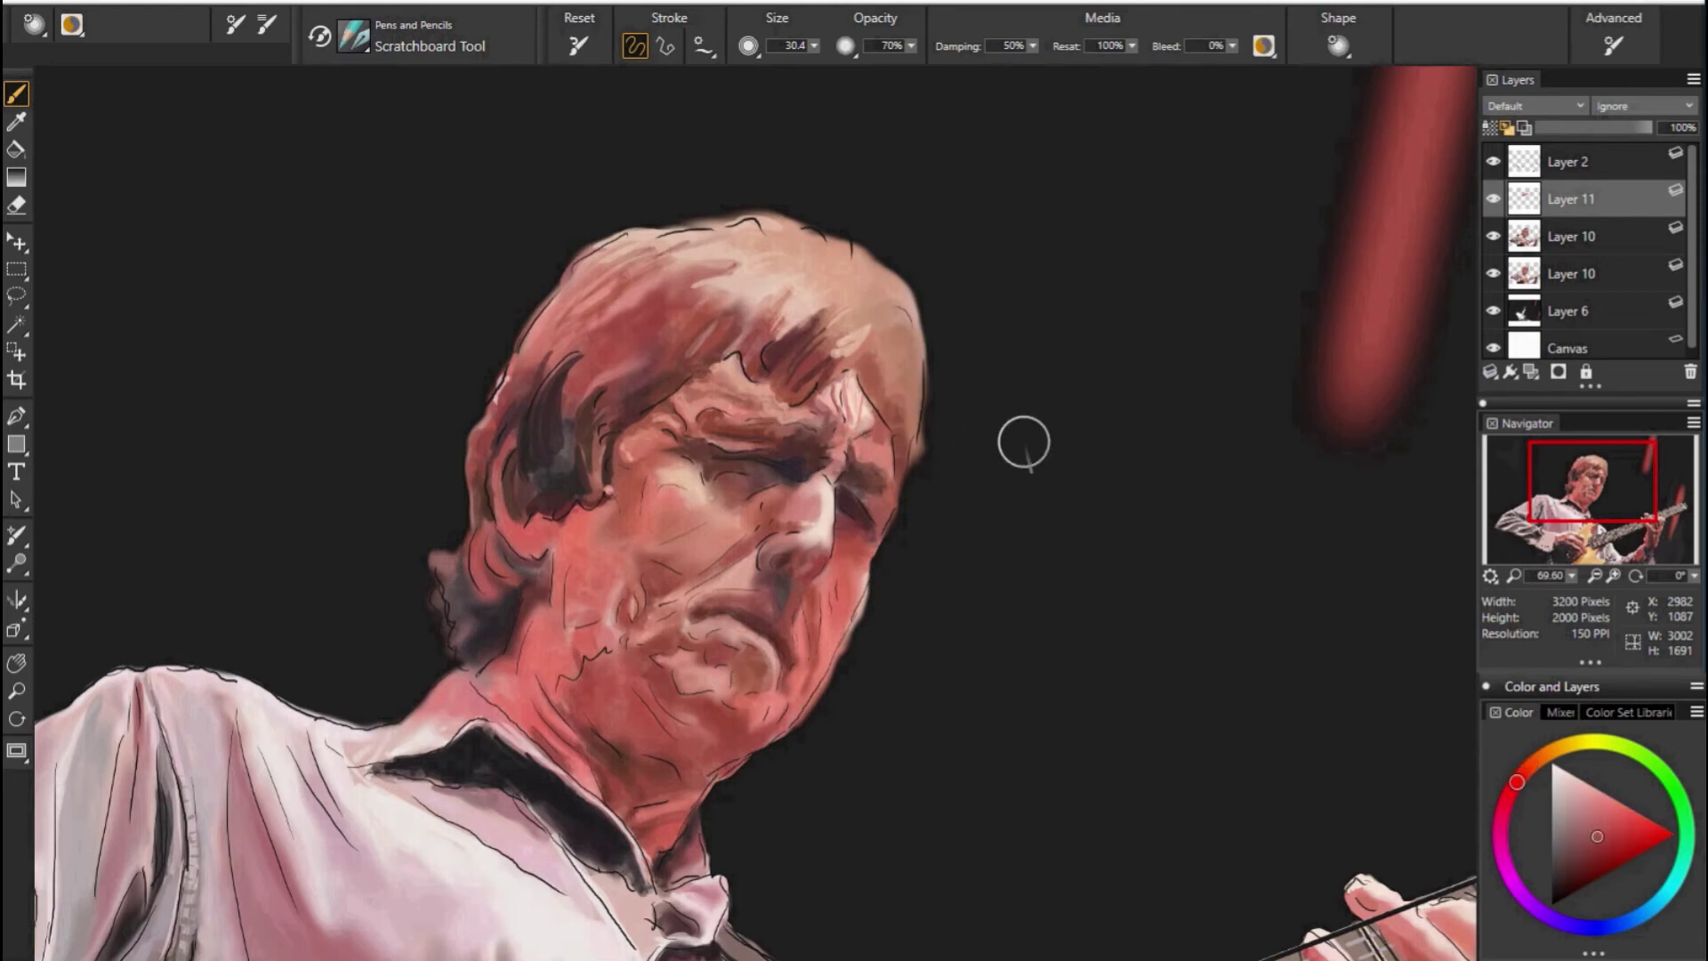
pyautogui.keyDown('alt'); pyautogui.click(984, 320); pyautogui.keyUp('alt')
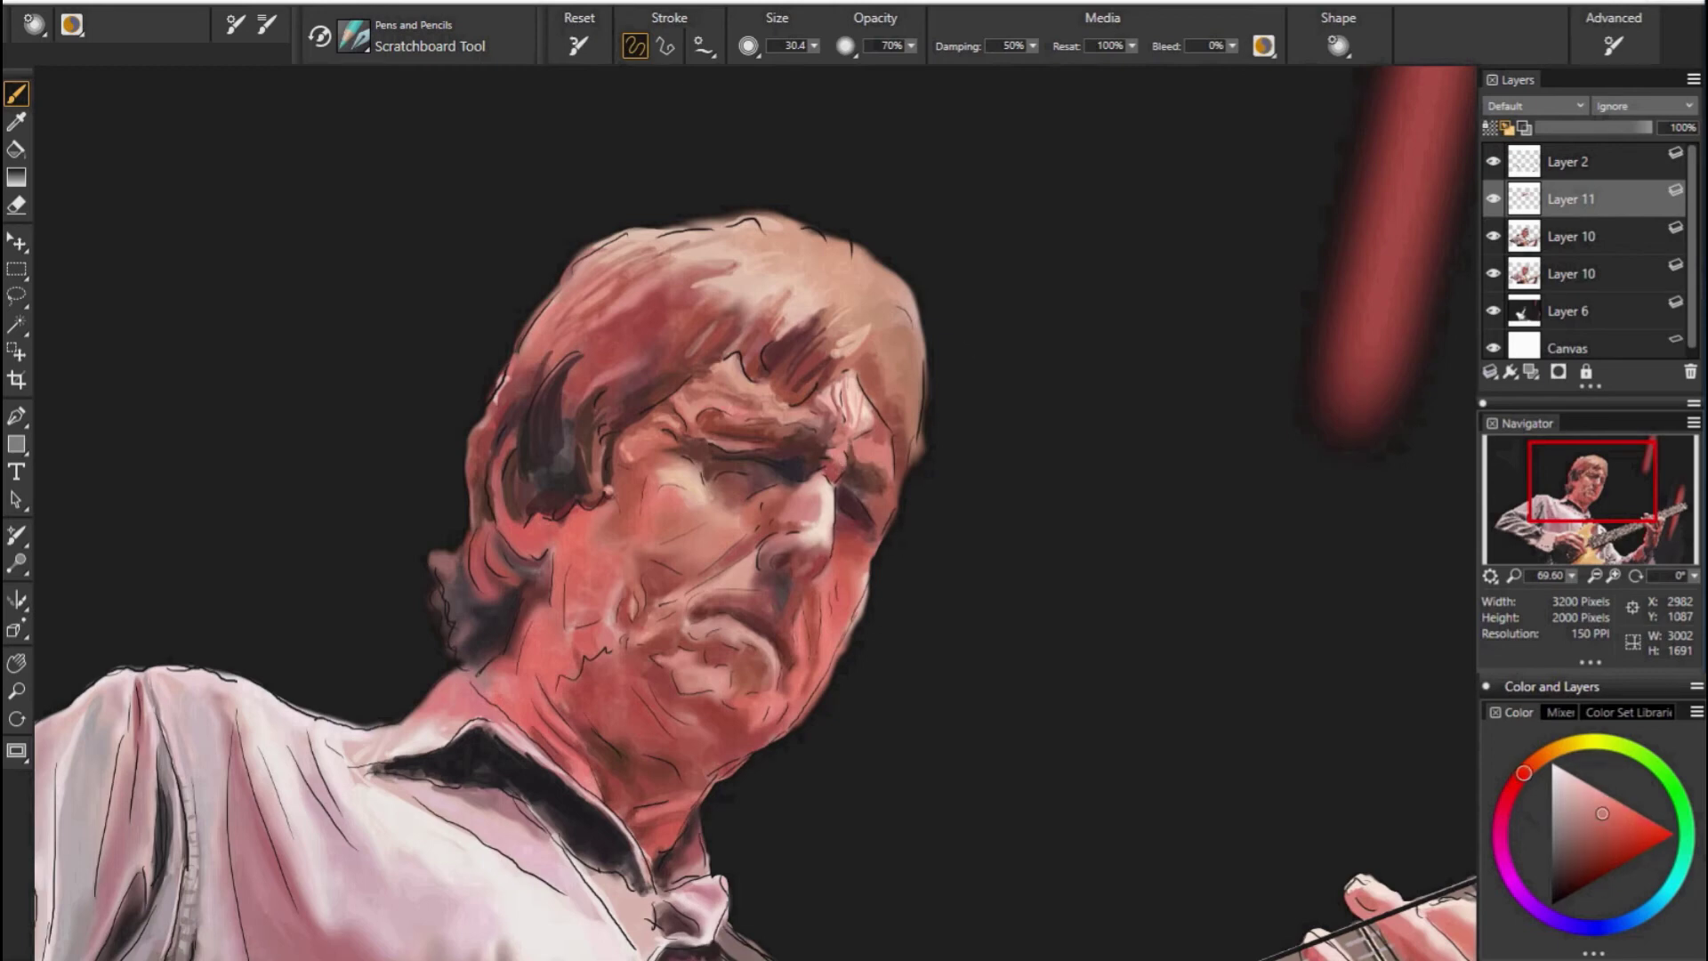
pyautogui.keyDown('alt'); pyautogui.click(876, 463); pyautogui.keyUp('alt')
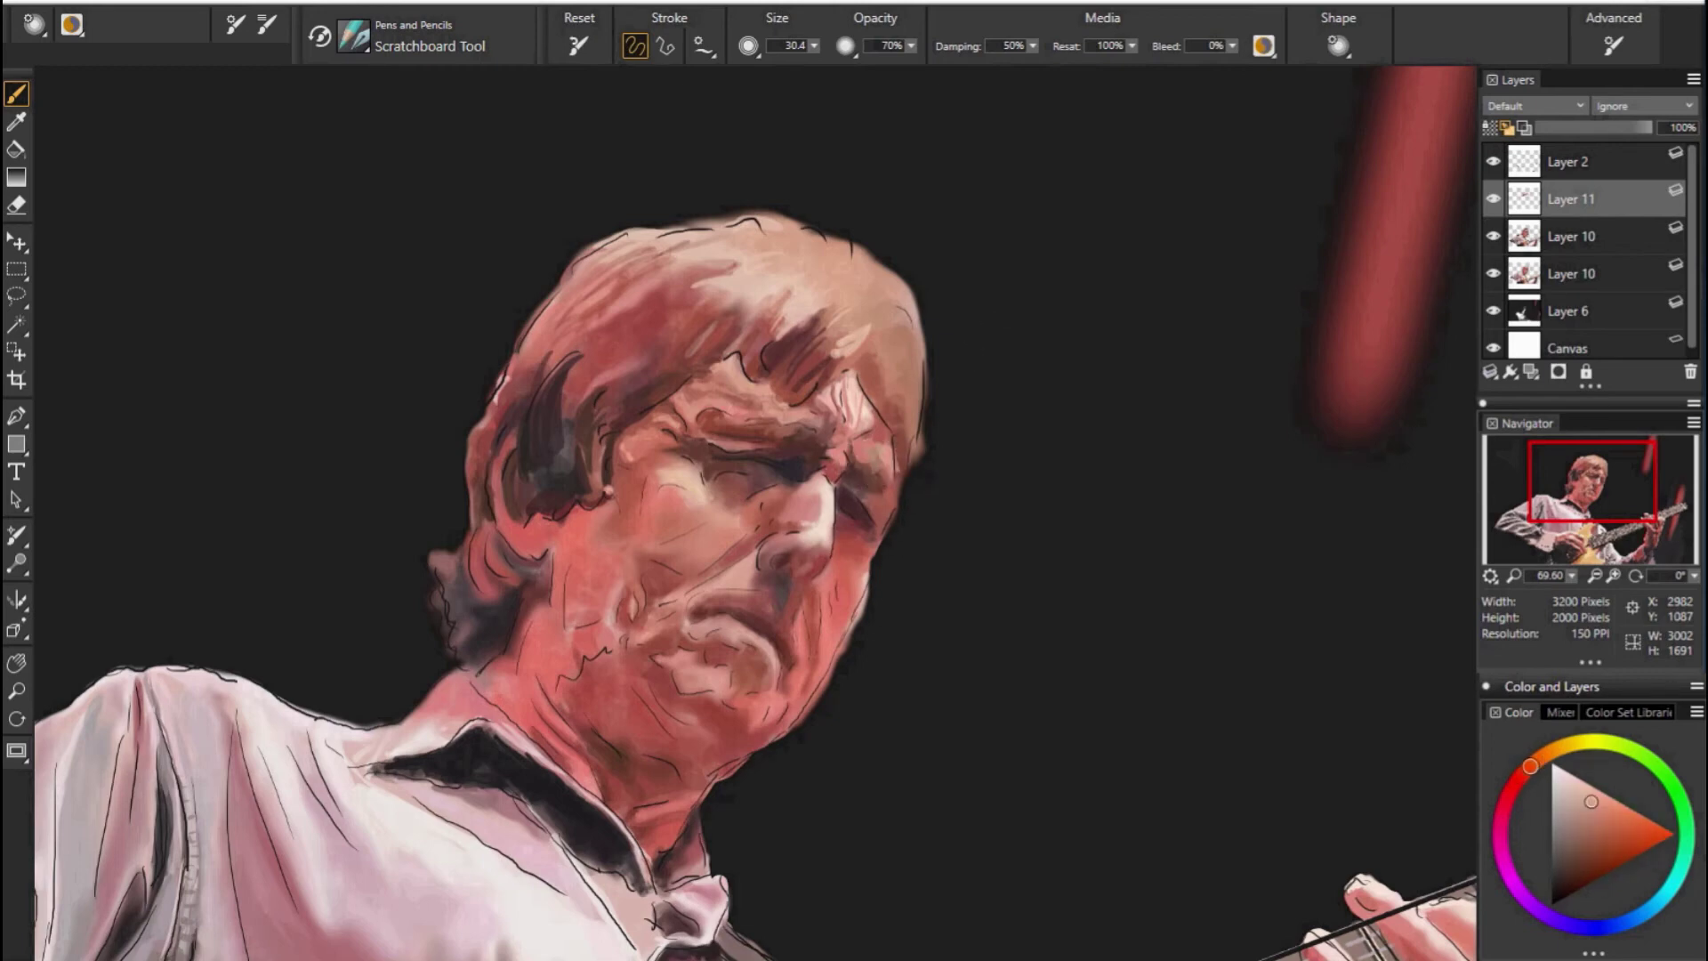
pyautogui.keyDown('alt'); pyautogui.click(993, 330); pyautogui.keyUp('alt')
pyautogui.keyDown('alt'); pyautogui.click(905, 438); pyautogui.keyUp('alt')
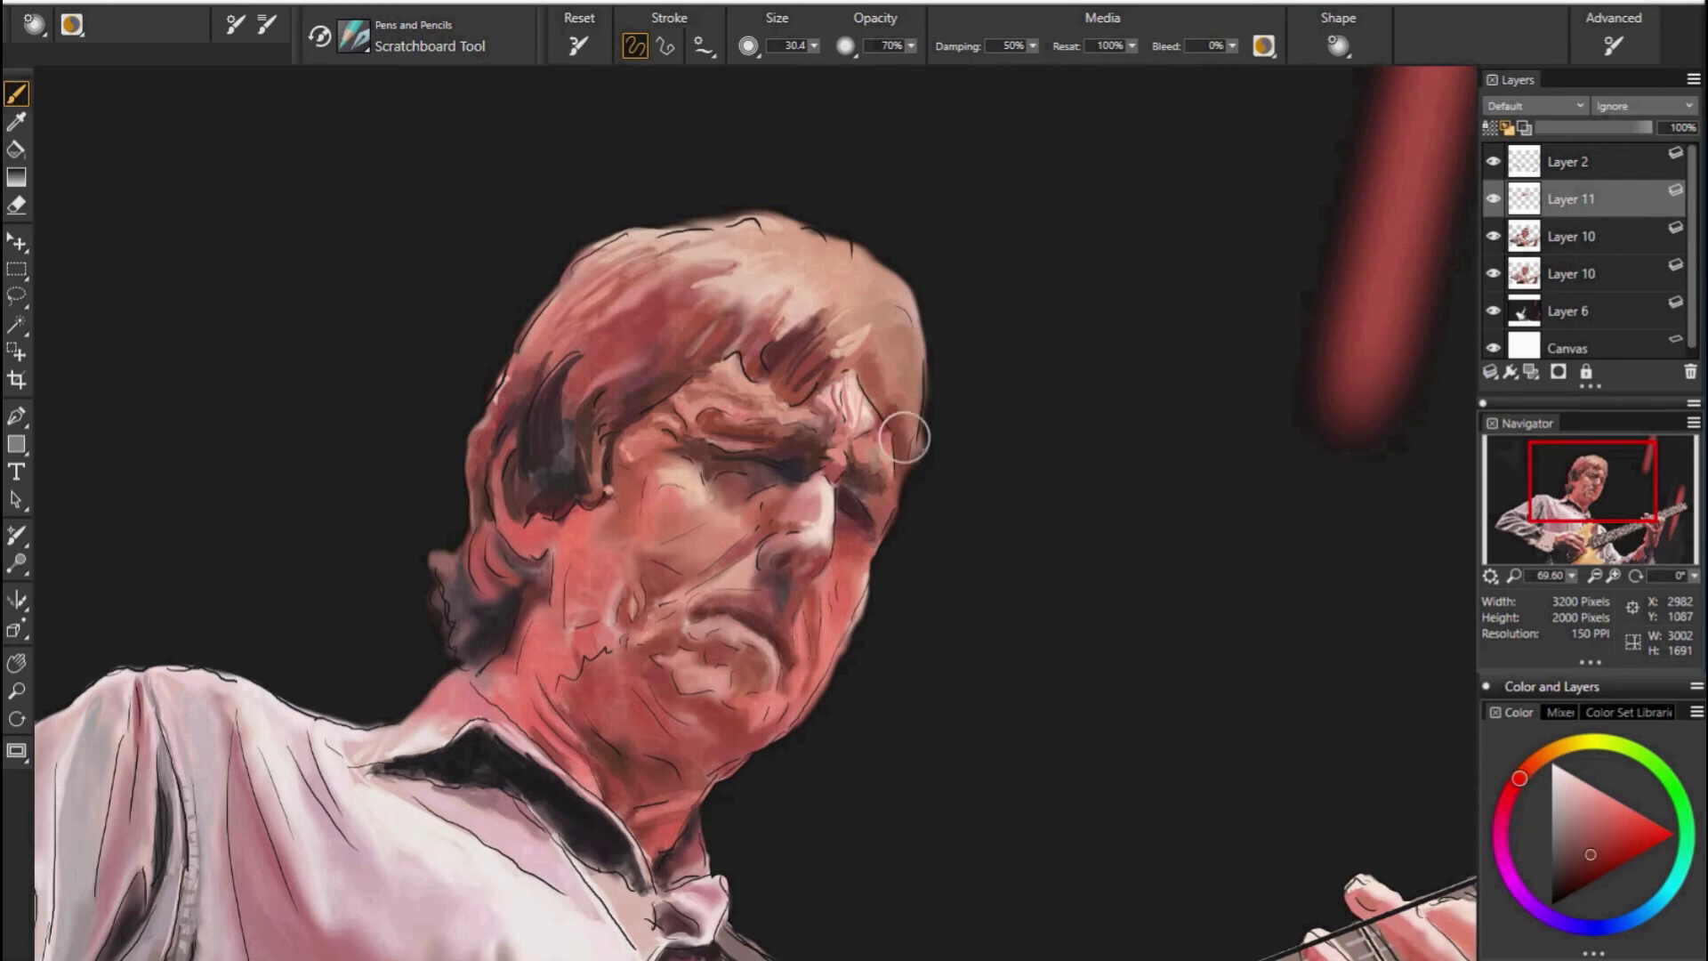
# Sample near-black, salmon and paler desaturated hair tones, ending on a pale warm colour.
pyautogui.keyDown('alt'); pyautogui.click(916, 461); pyautogui.keyUp('alt')
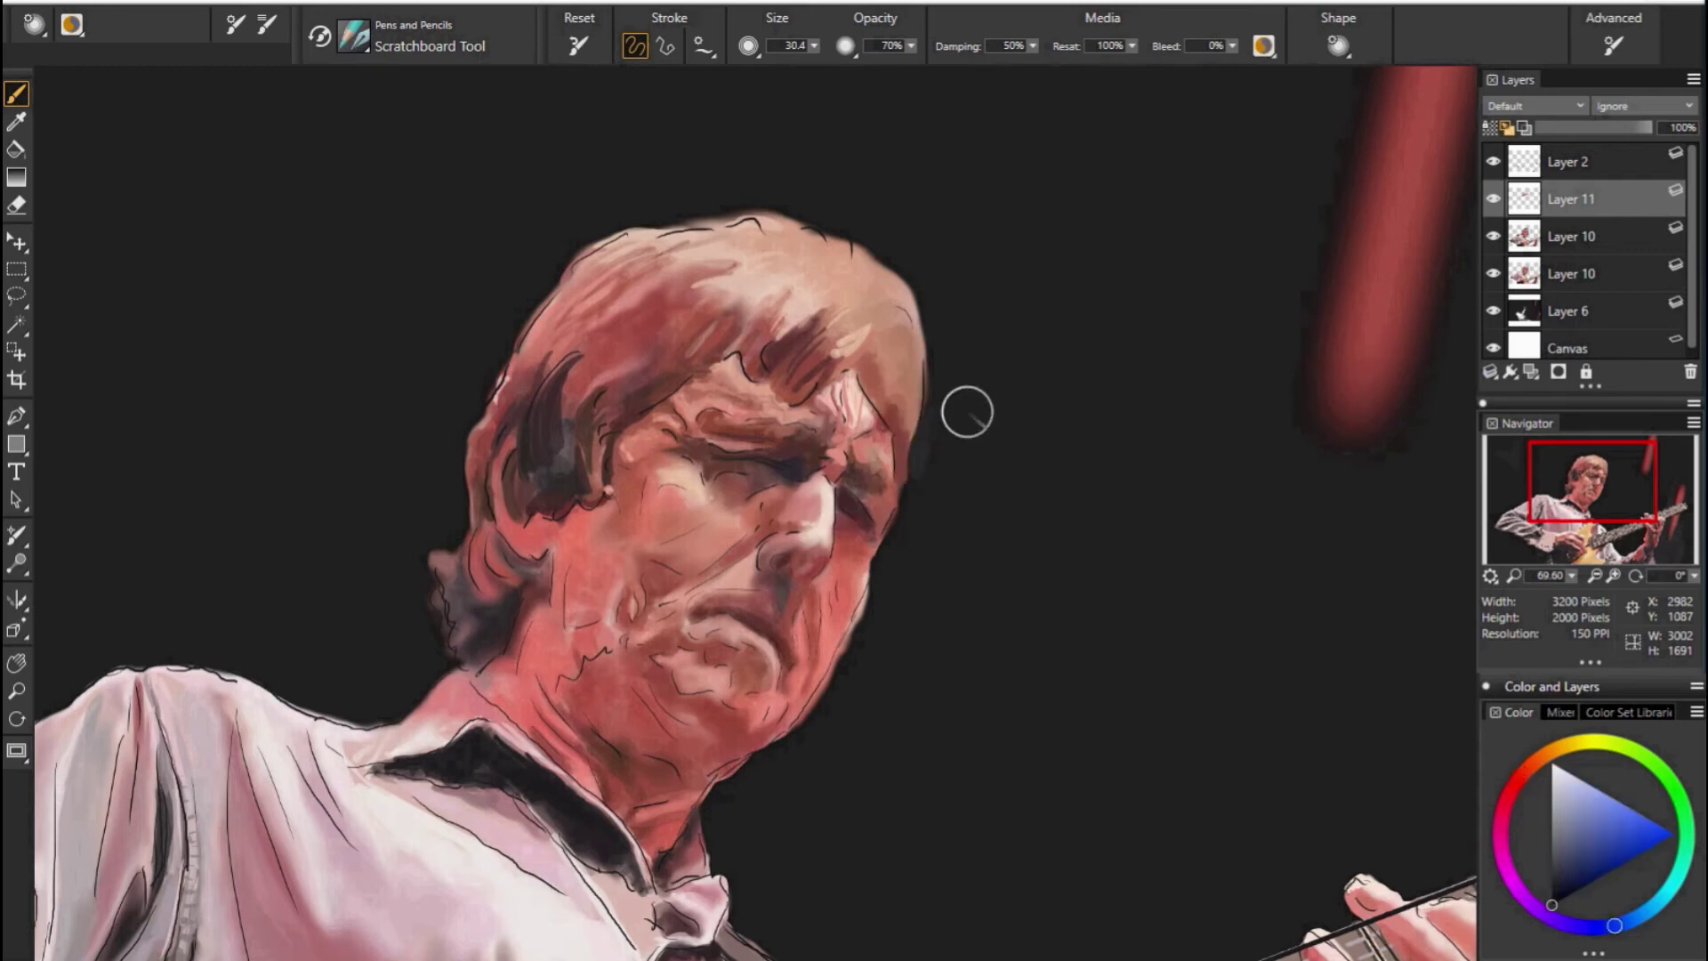
pyautogui.keyDown('alt'); pyautogui.click(925, 365); pyautogui.keyUp('alt')
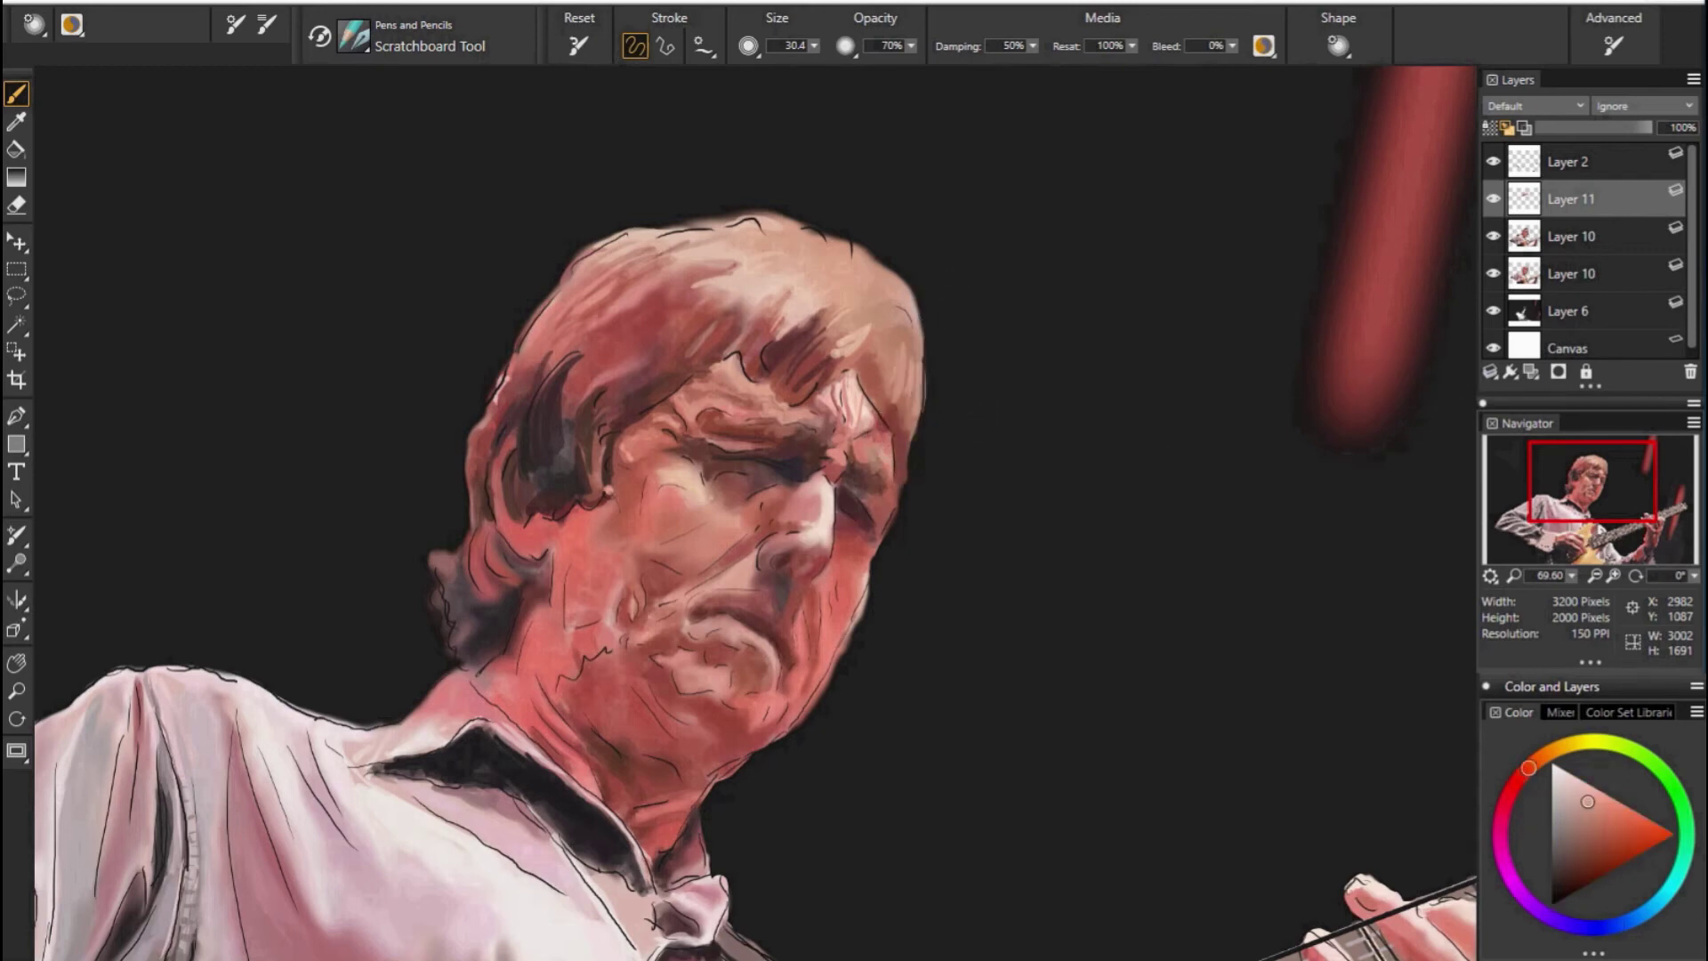
pyautogui.keyDown('alt'); pyautogui.click(873, 339); pyautogui.keyUp('alt')
pyautogui.keyDown('alt'); pyautogui.click(872, 272); pyautogui.keyUp('alt')
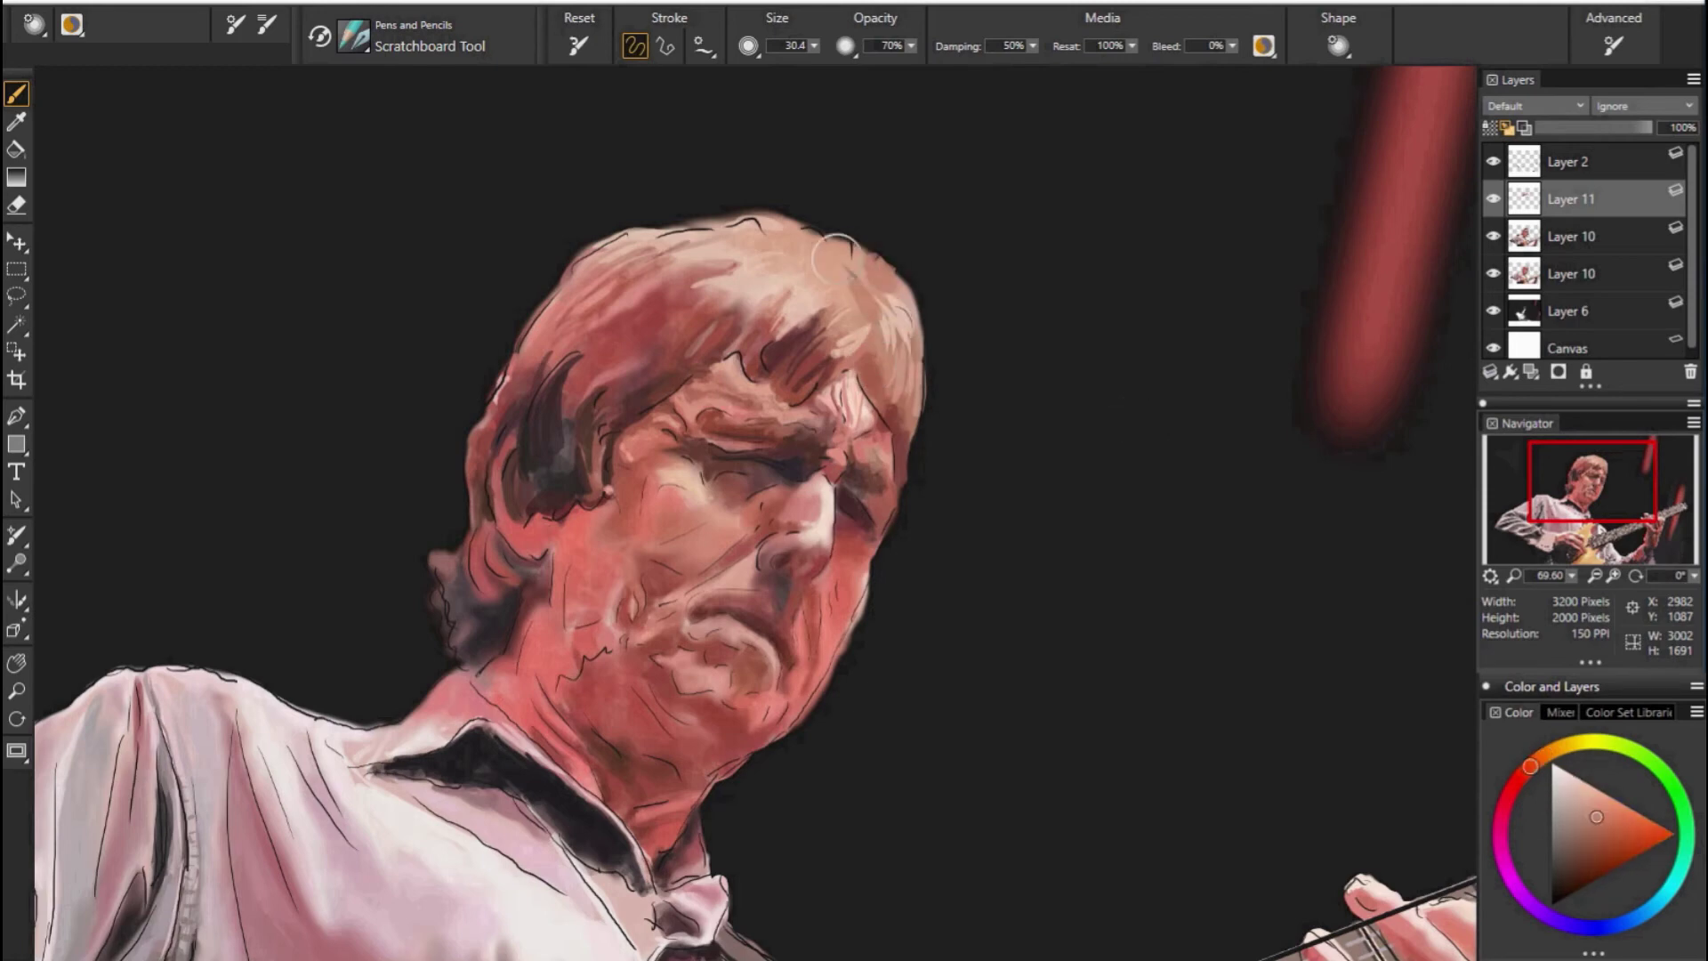
pyautogui.keyDown('alt'); pyautogui.click(814, 231); pyautogui.keyUp('alt')
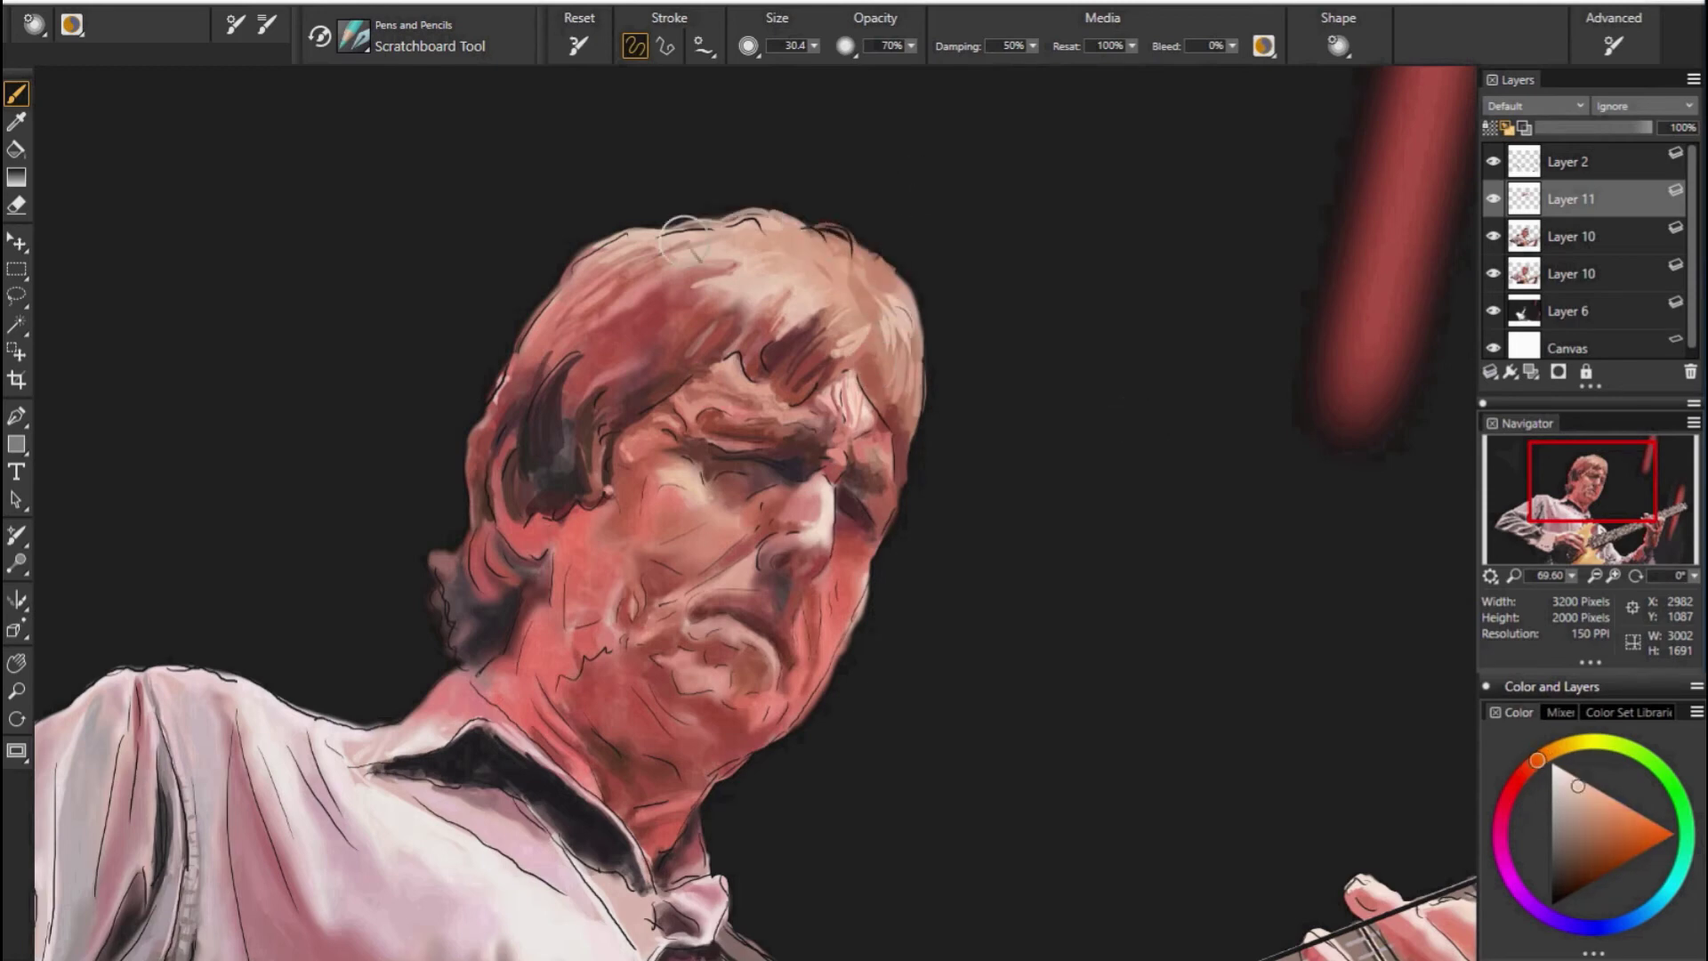
pyautogui.keyDown('alt'); pyautogui.click(702, 235); pyautogui.keyUp('alt')
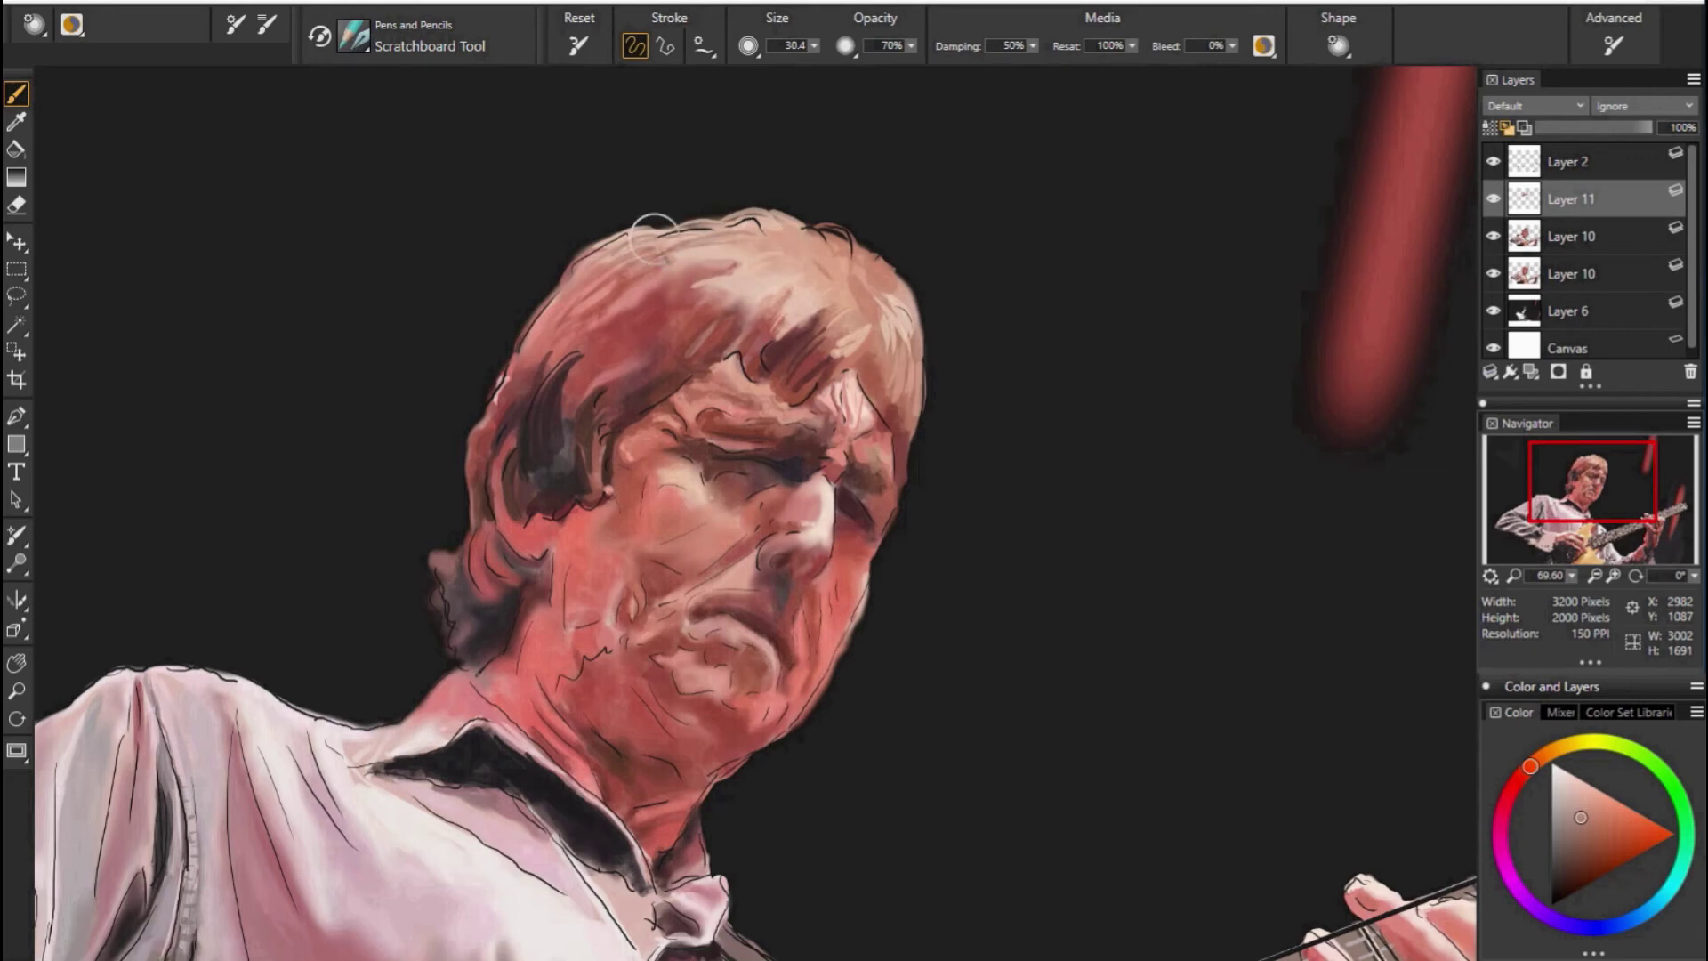
pyautogui.keyDown('alt'); pyautogui.click(689, 273); pyautogui.keyUp('alt')
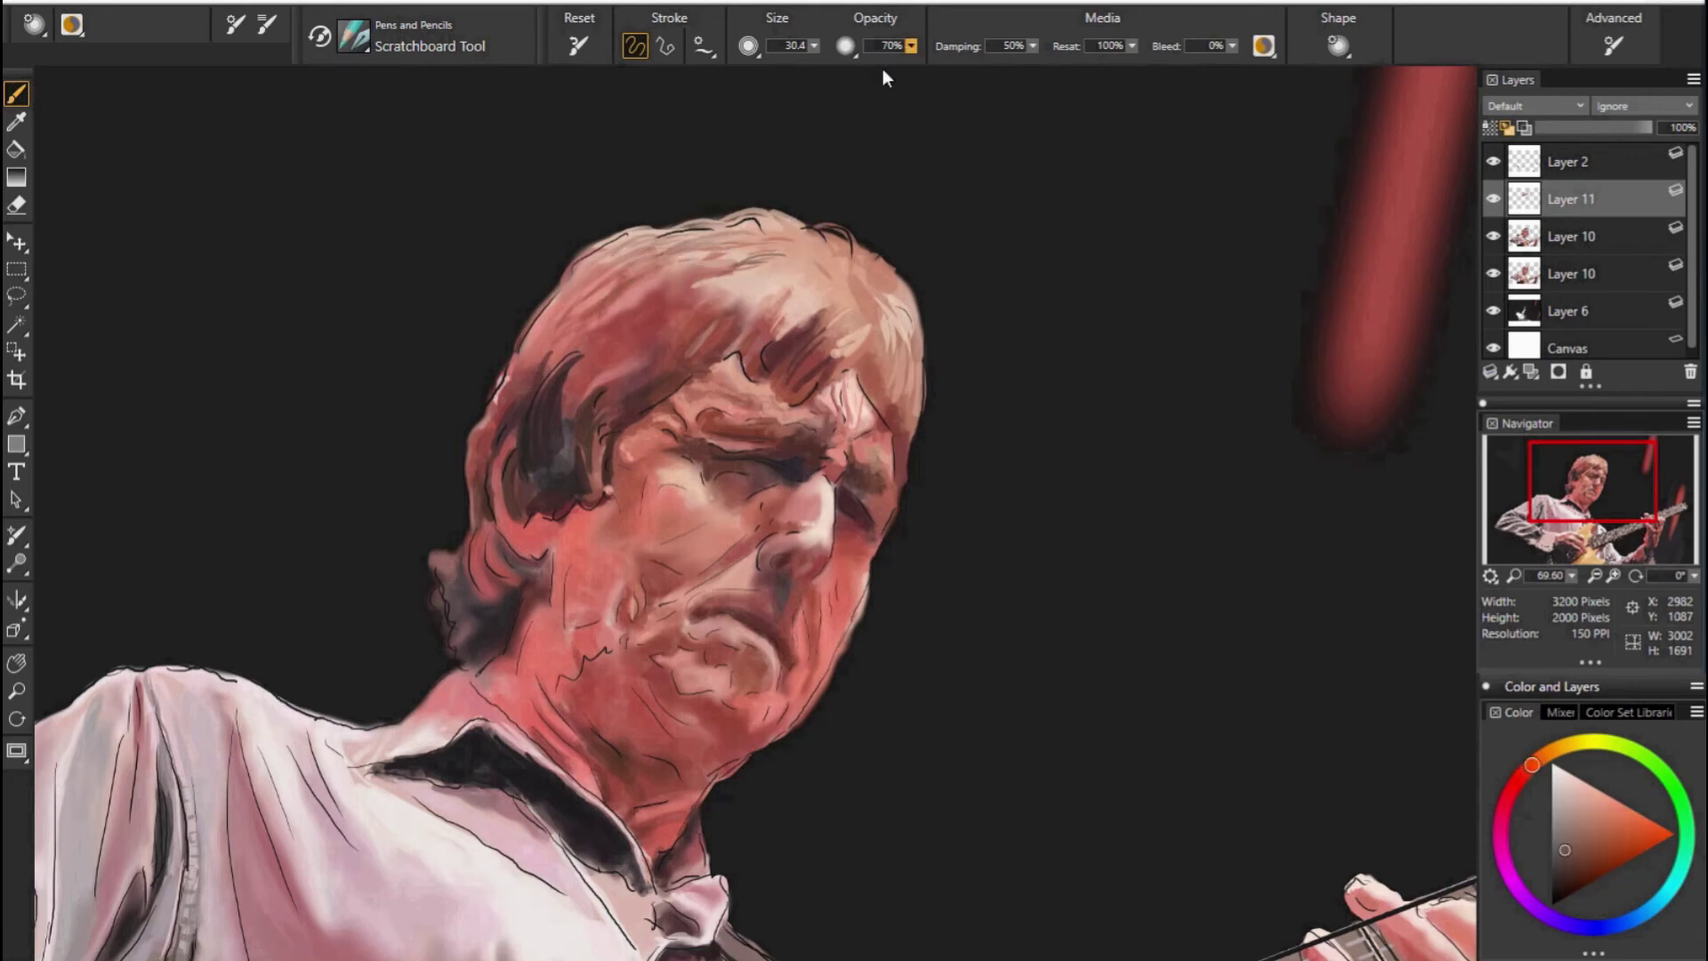
# Sample several saturated and darker reds from the hair.
pyautogui.keyDown('alt'); pyautogui.click(696, 292); pyautogui.keyUp('alt')
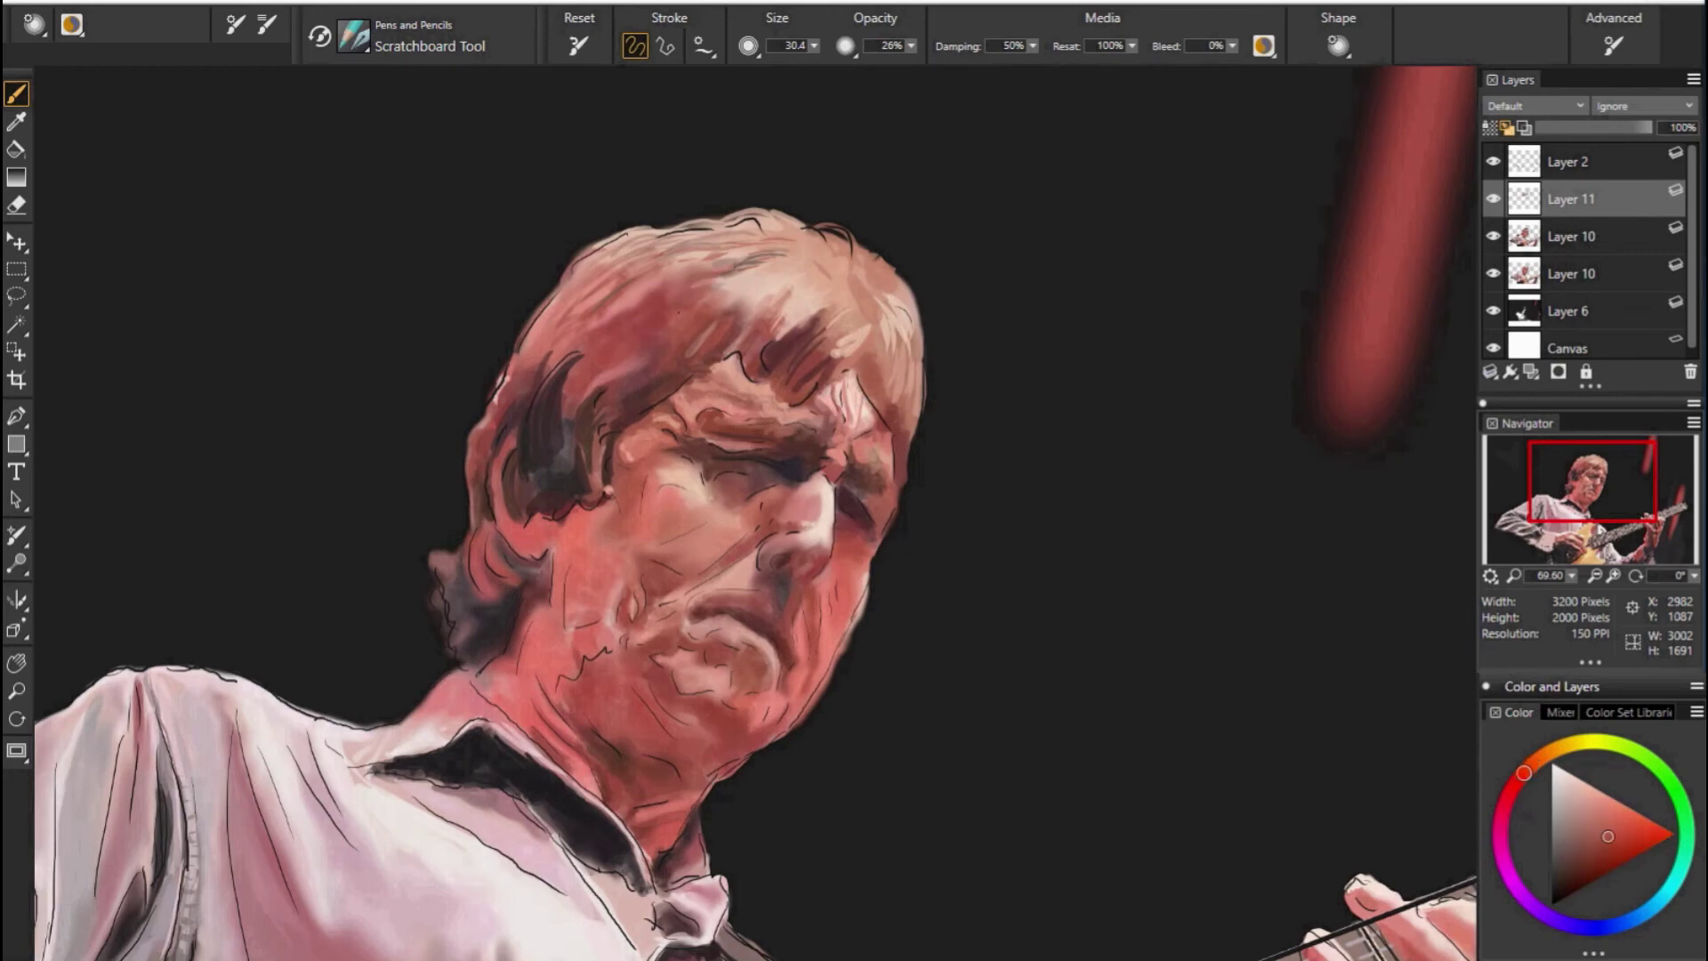
pyautogui.keyDown('alt'); pyautogui.click(630, 302); pyautogui.keyUp('alt')
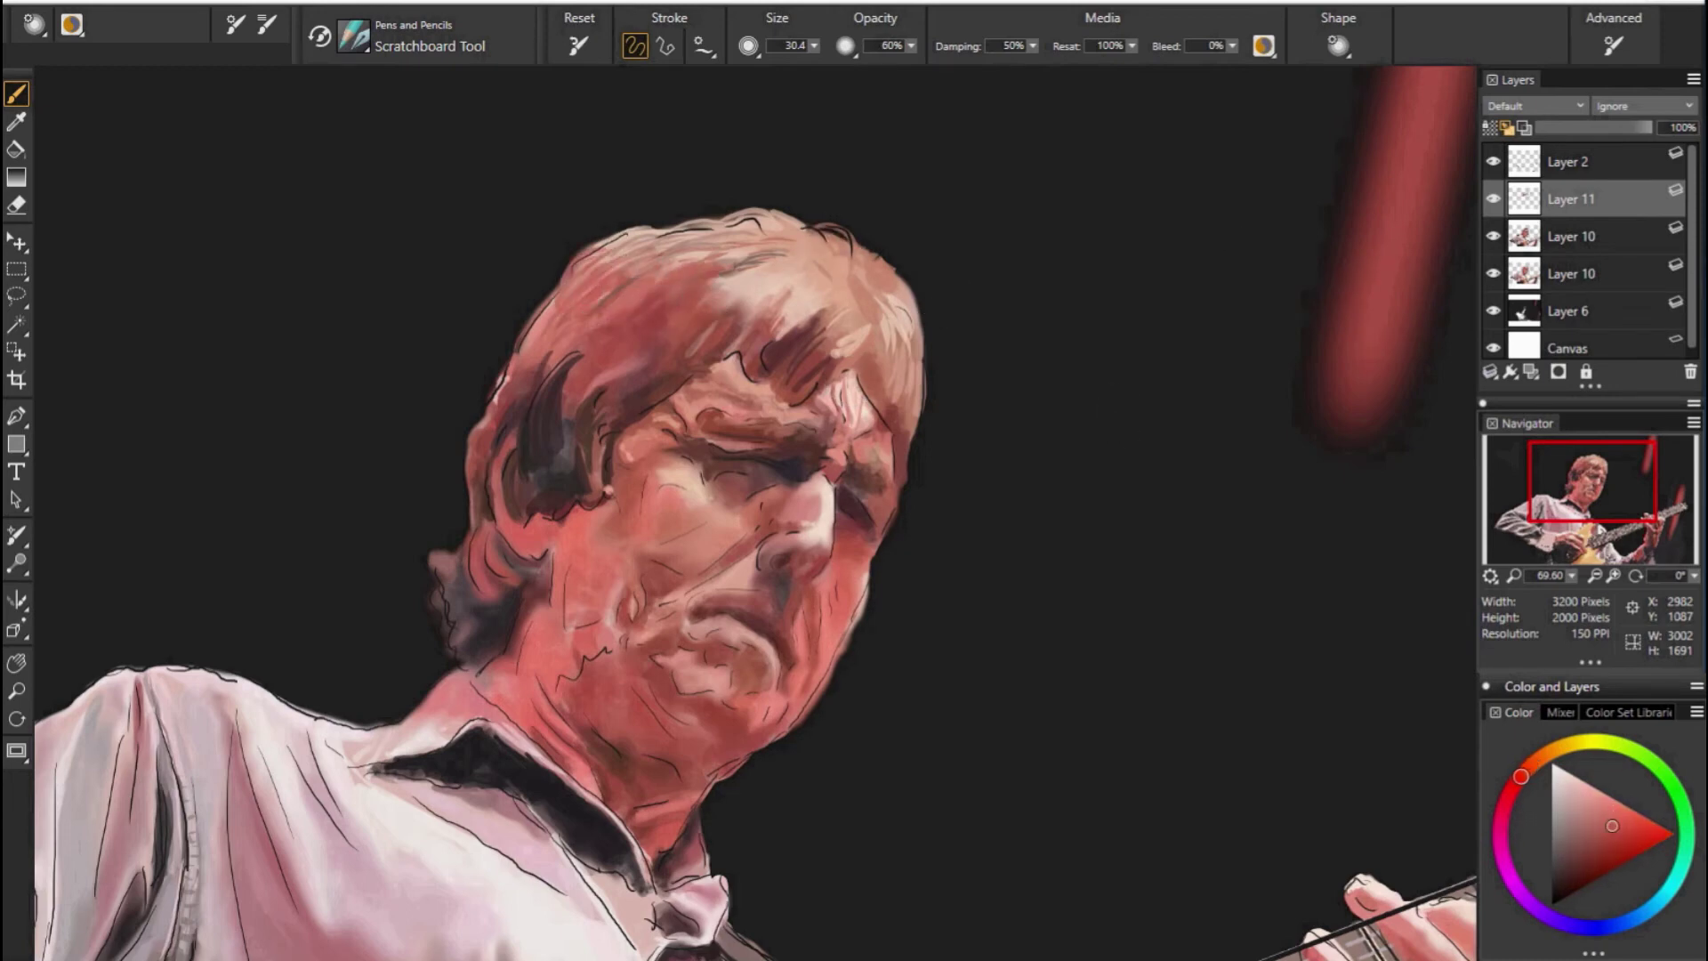
pyautogui.keyDown('alt'); pyautogui.click(670, 308); pyautogui.keyUp('alt')
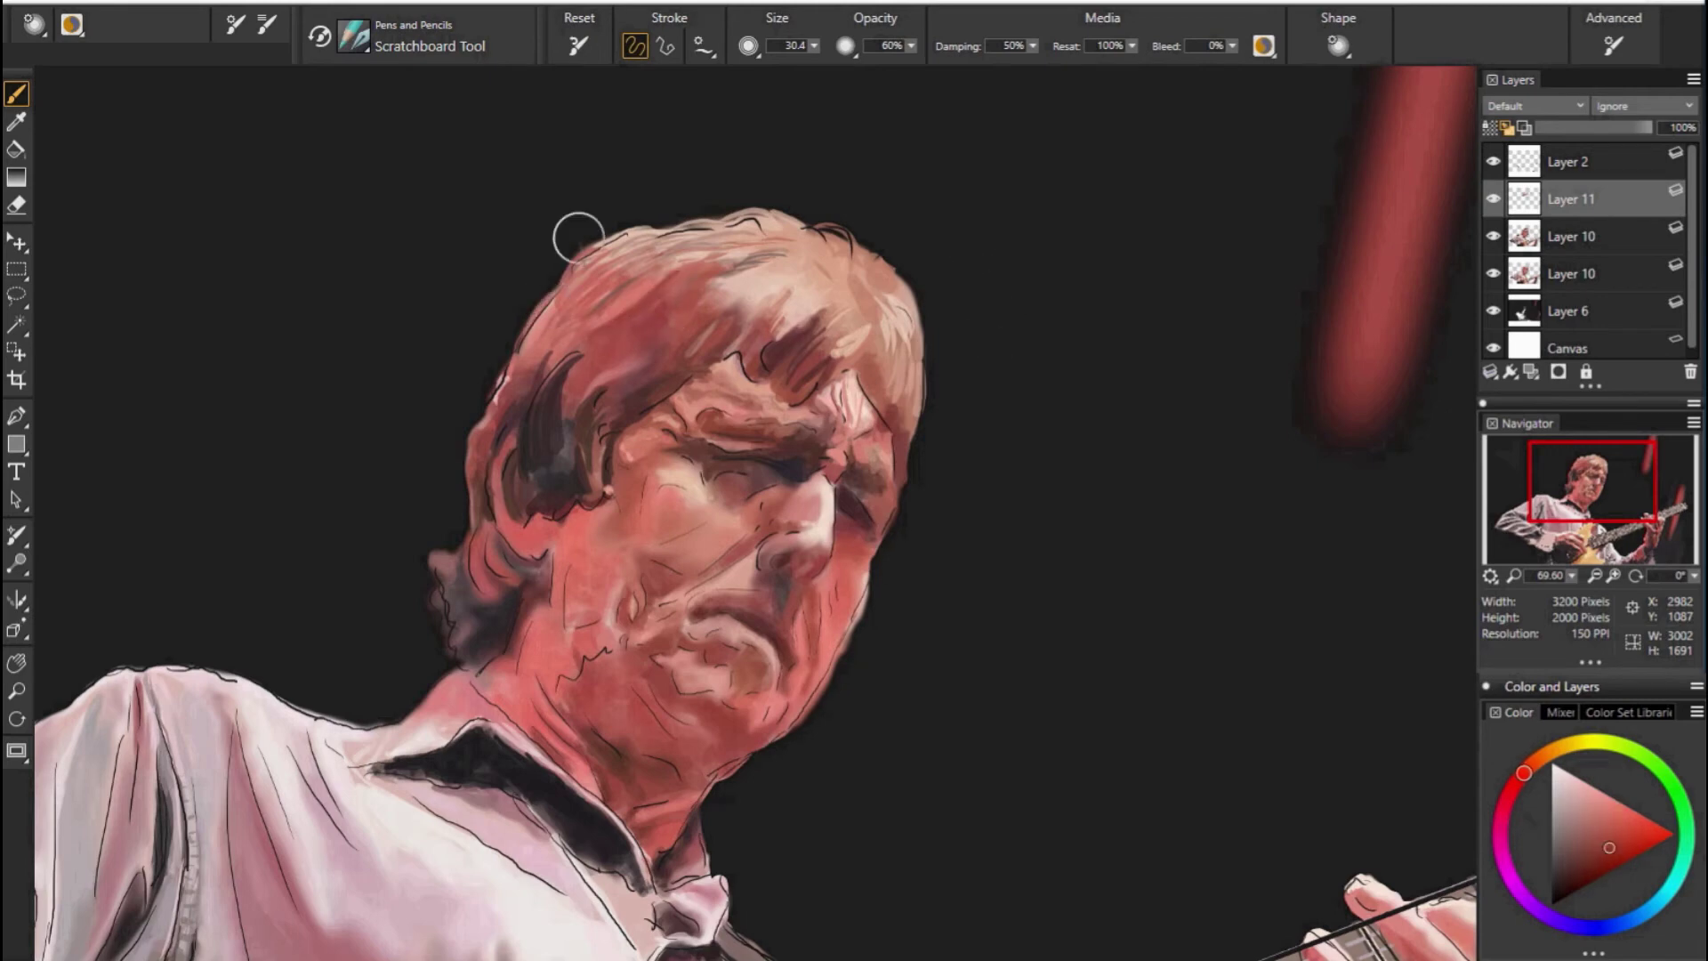
pyautogui.keyDown('alt'); pyautogui.click(594, 308); pyautogui.keyUp('alt')
pyautogui.keyDown('alt'); pyautogui.click(665, 302); pyautogui.keyUp('alt')
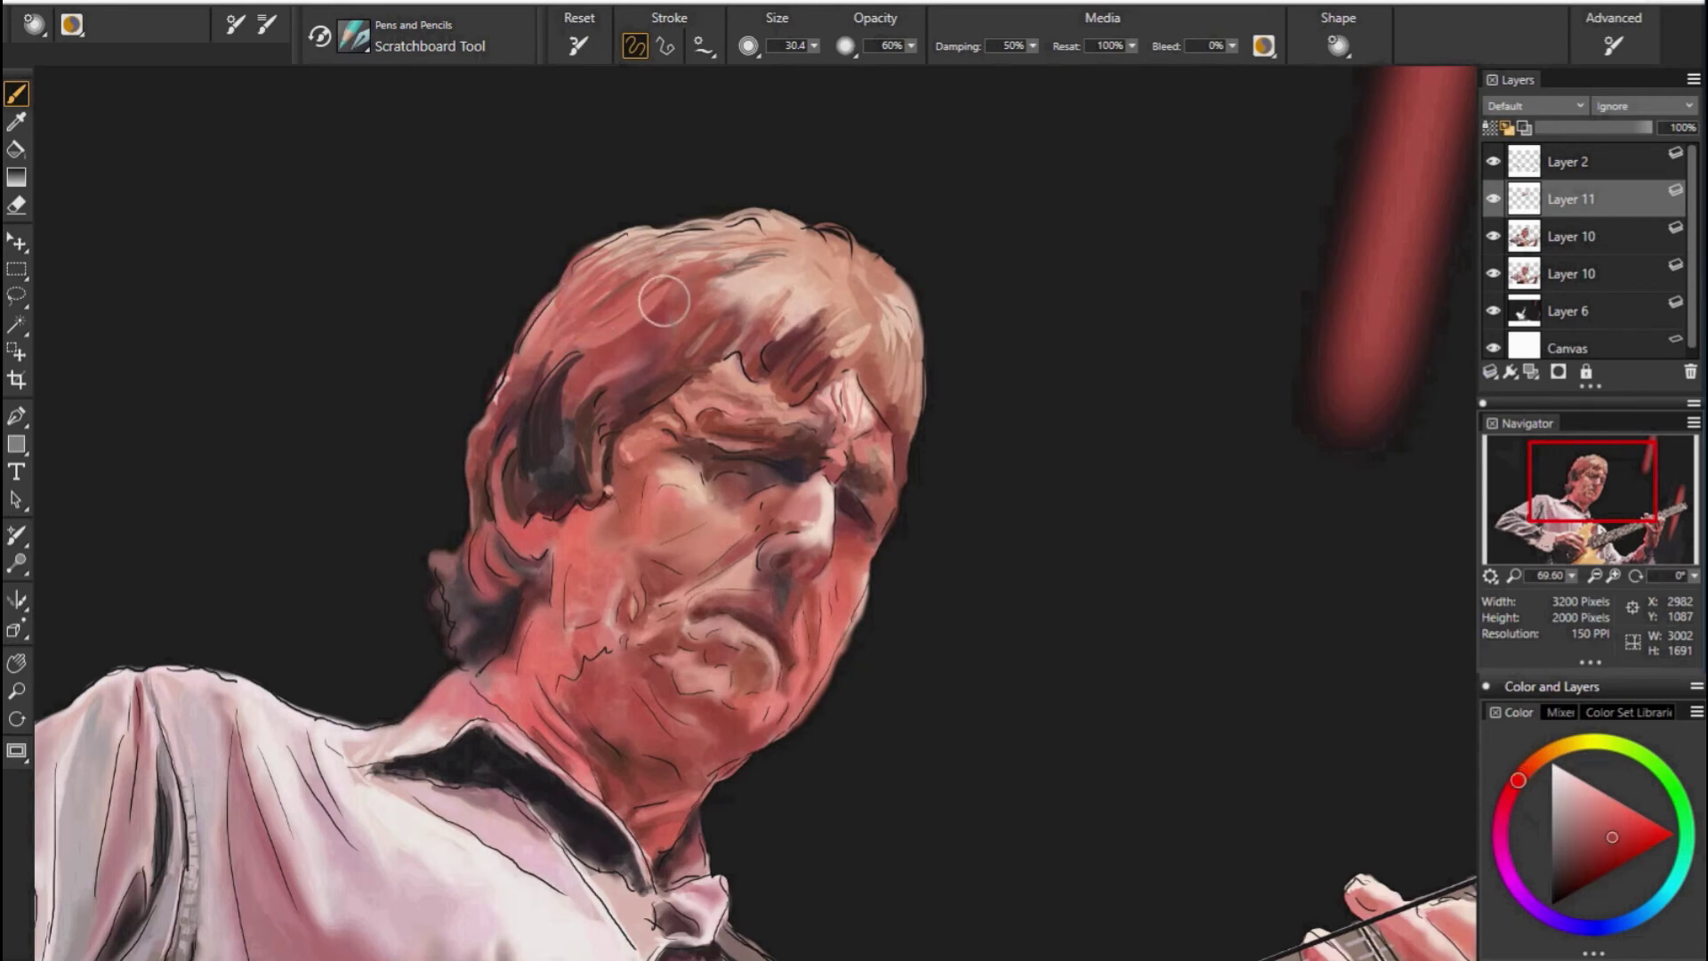
pyautogui.keyDown('alt'); pyautogui.click(629, 350); pyautogui.keyUp('alt')
# Sample lighter pinks, darker magenta-pinks and a cheek red from the face.
pyautogui.keyDown('alt'); pyautogui.click(892, 391); pyautogui.keyUp('alt')
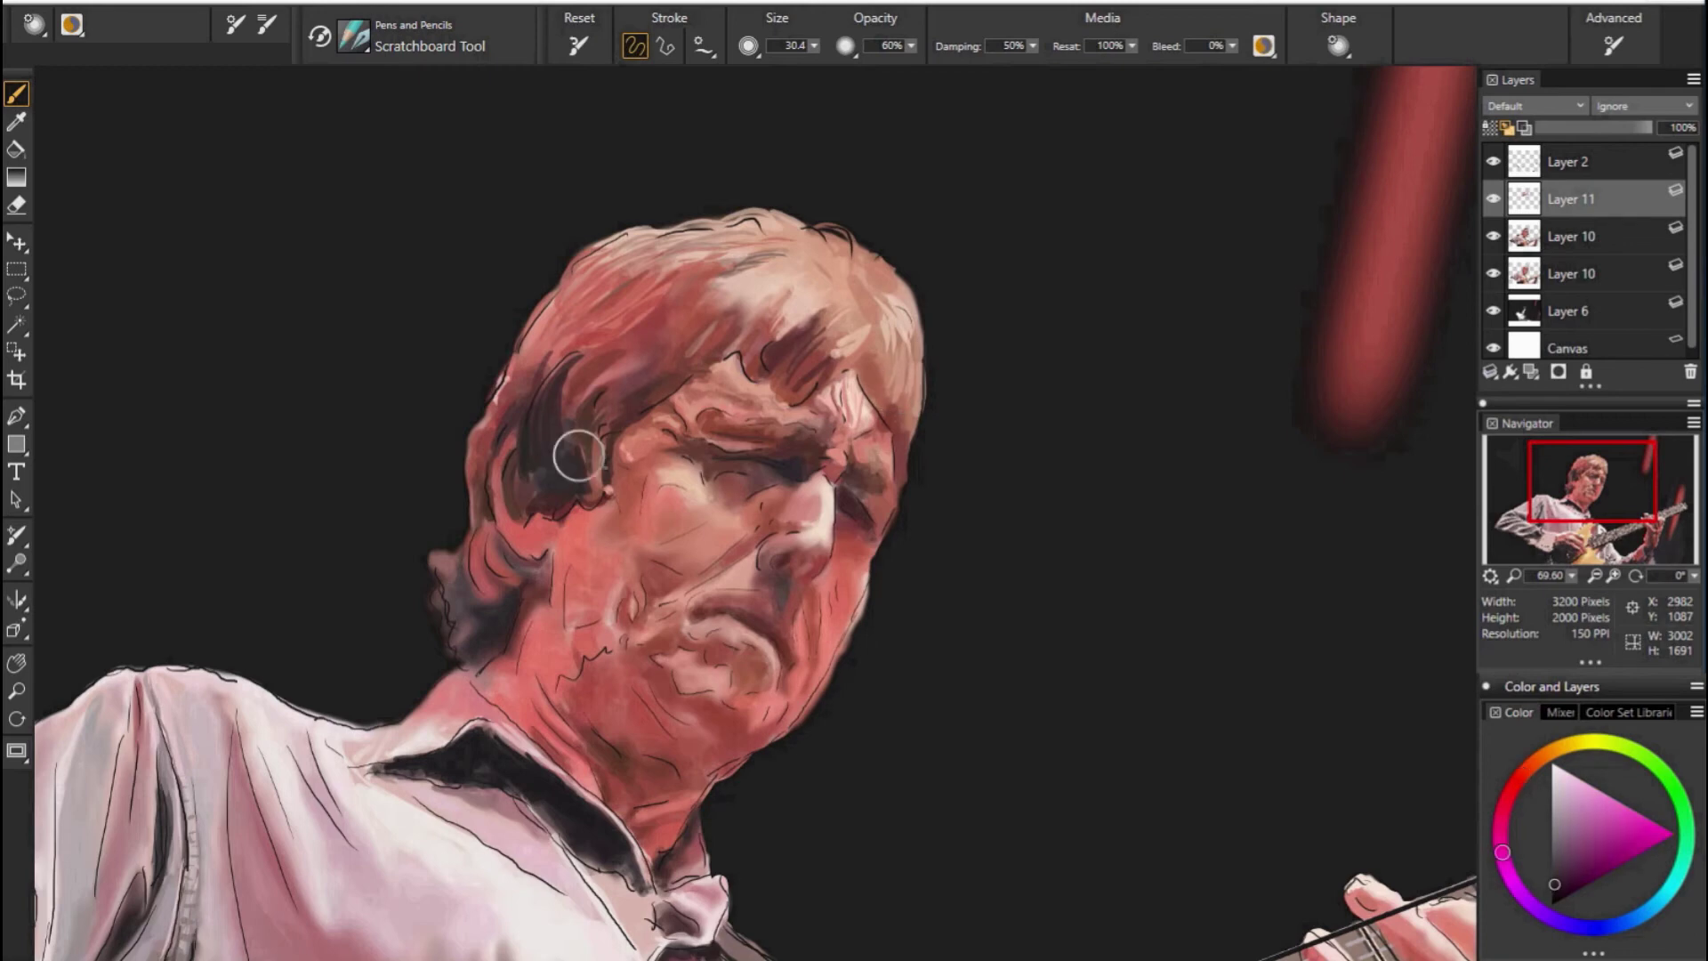
pyautogui.keyDown('alt'); pyautogui.click(547, 438); pyautogui.keyUp('alt')
pyautogui.keyDown('alt'); pyautogui.click(502, 452); pyautogui.keyUp('alt')
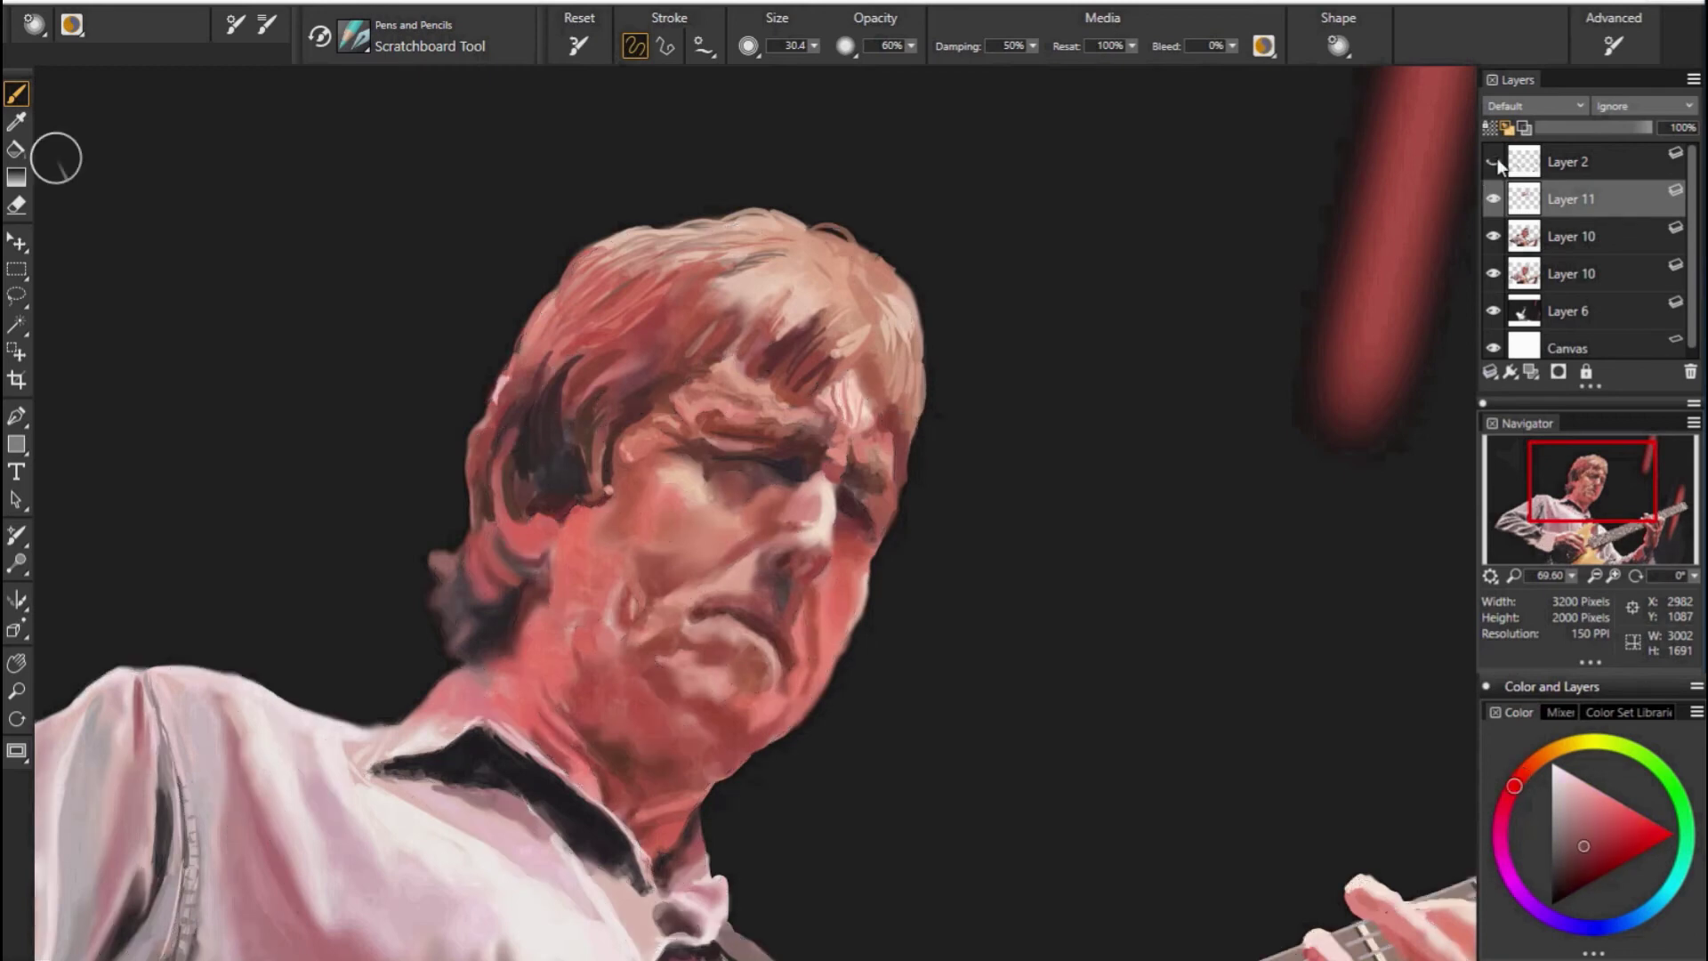
pyautogui.keyDown('alt'); pyautogui.click(494, 479); pyautogui.keyUp('alt')
pyautogui.keyDown('alt'); pyautogui.click(515, 553); pyautogui.keyUp('alt')
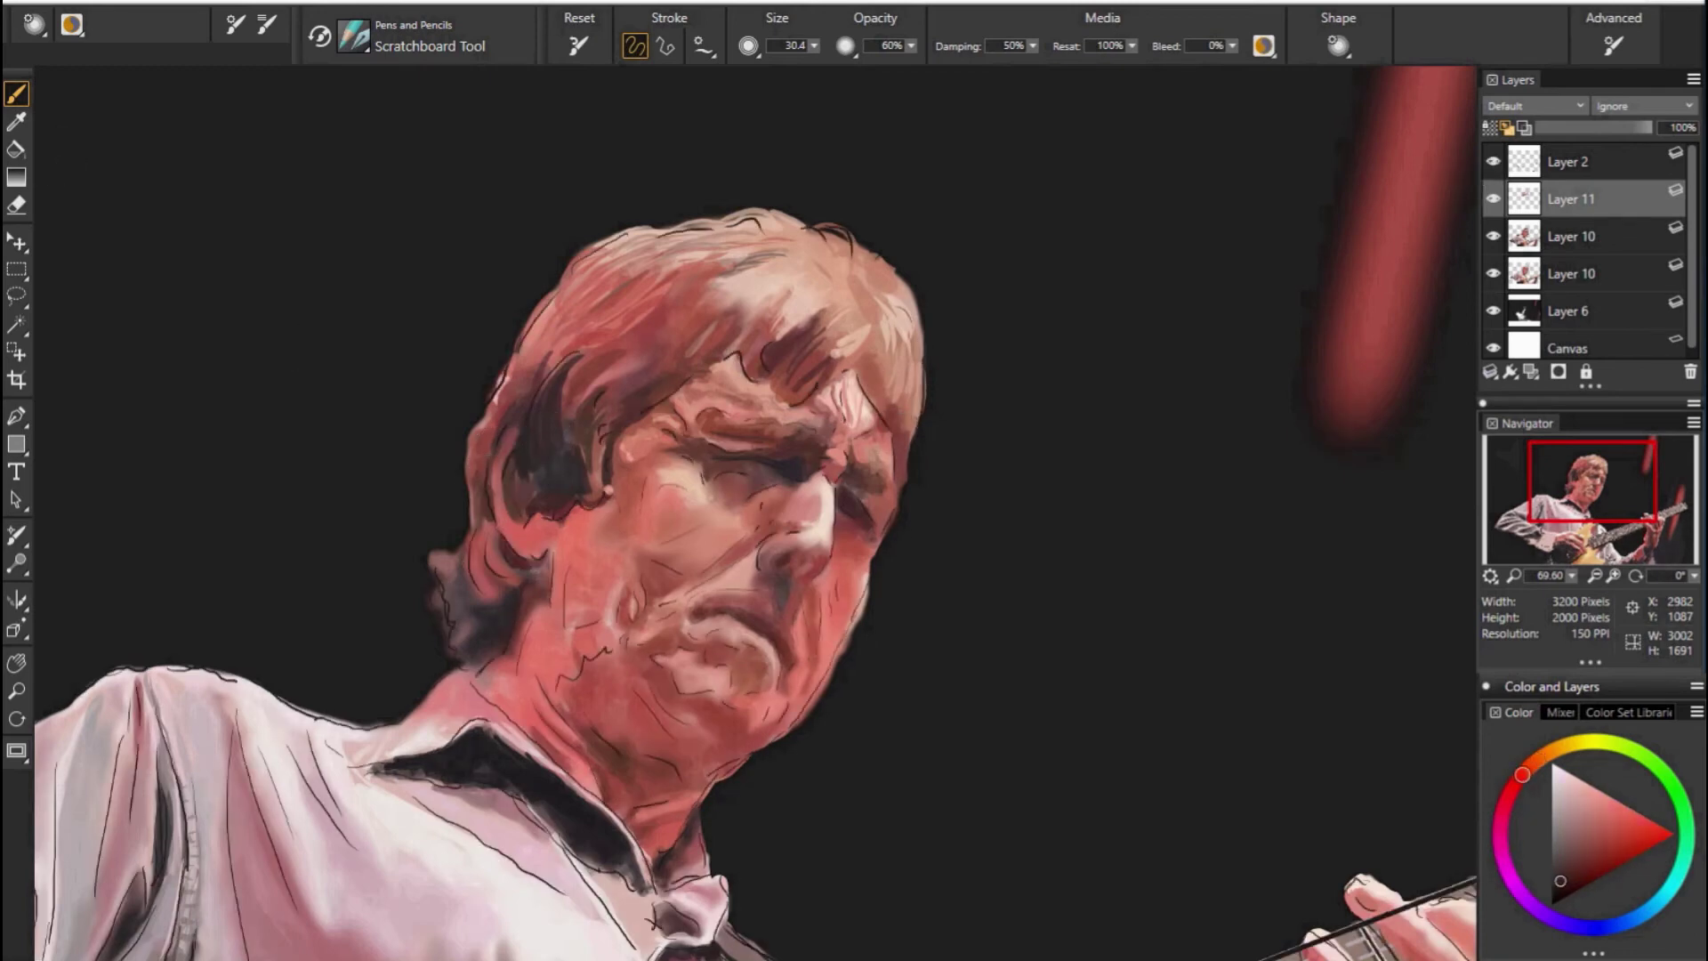
pyautogui.keyDown('alt'); pyautogui.click(667, 564); pyautogui.keyUp('alt')
pyautogui.keyDown('alt'); pyautogui.click(492, 605); pyautogui.keyUp('alt')
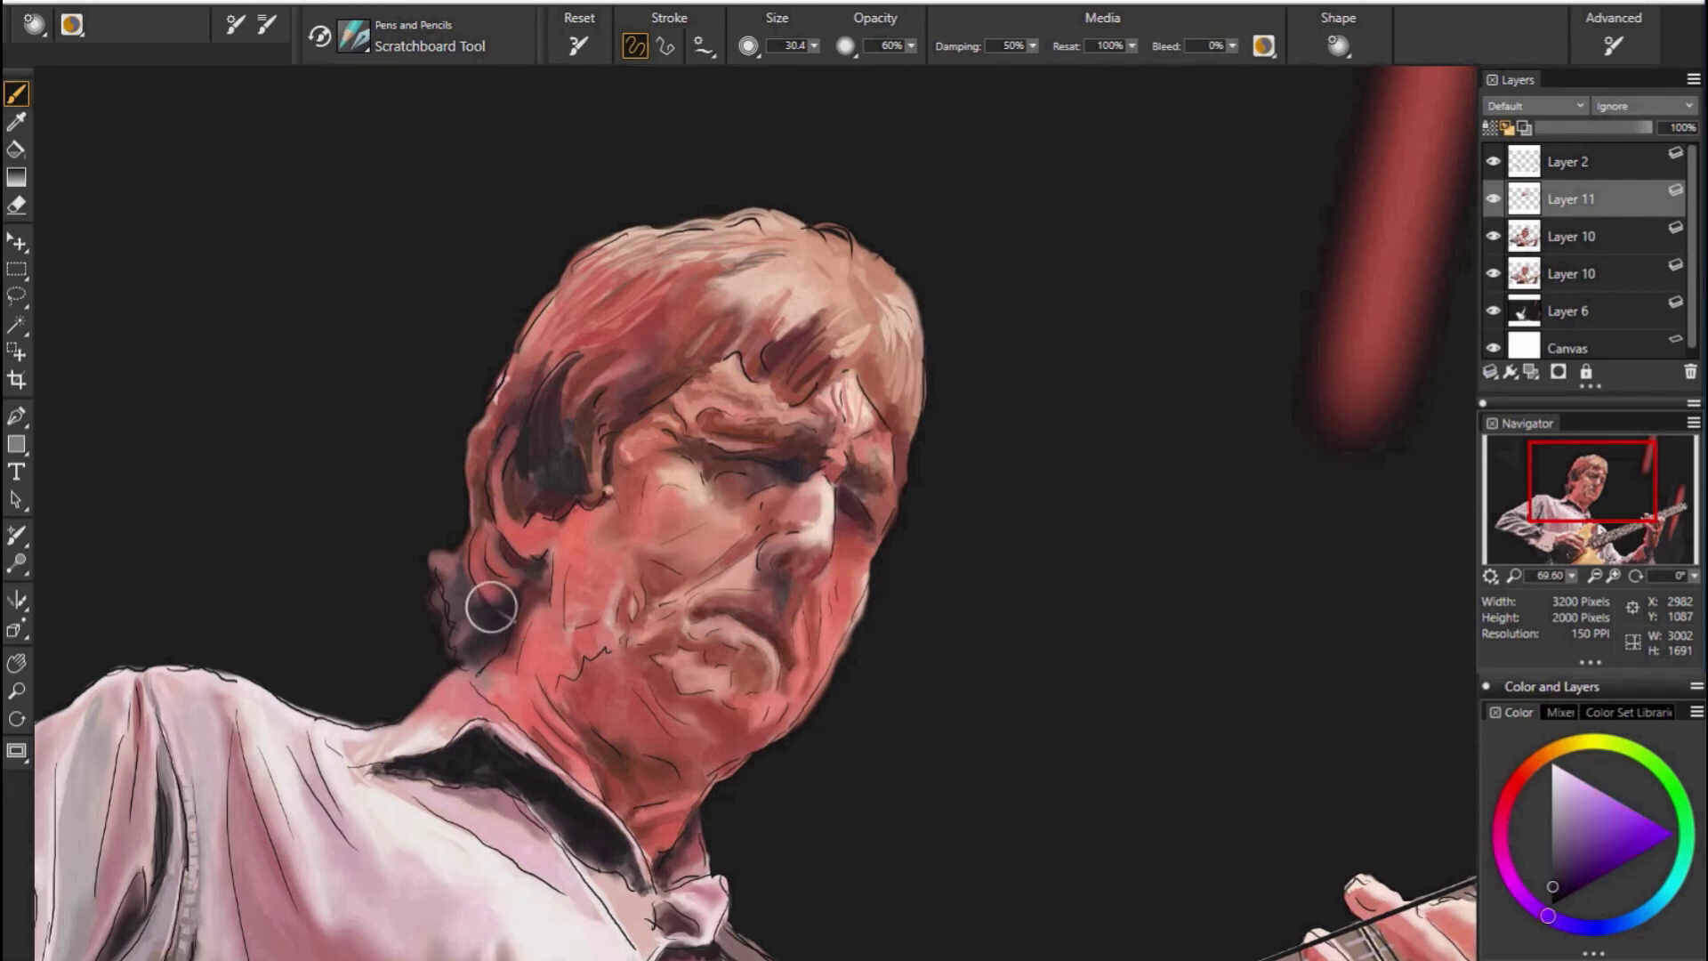
# Soften the jaw edge with dark blue-grey strokes and sample dark red-browns.
pyautogui.keyDown('alt'); pyautogui.click(457, 610); pyautogui.keyUp('alt')
pyautogui.moveTo(457, 610); pyautogui.dragTo(453, 555)
pyautogui.keyDown('alt'); pyautogui.click(681, 503); pyautogui.keyUp('alt')
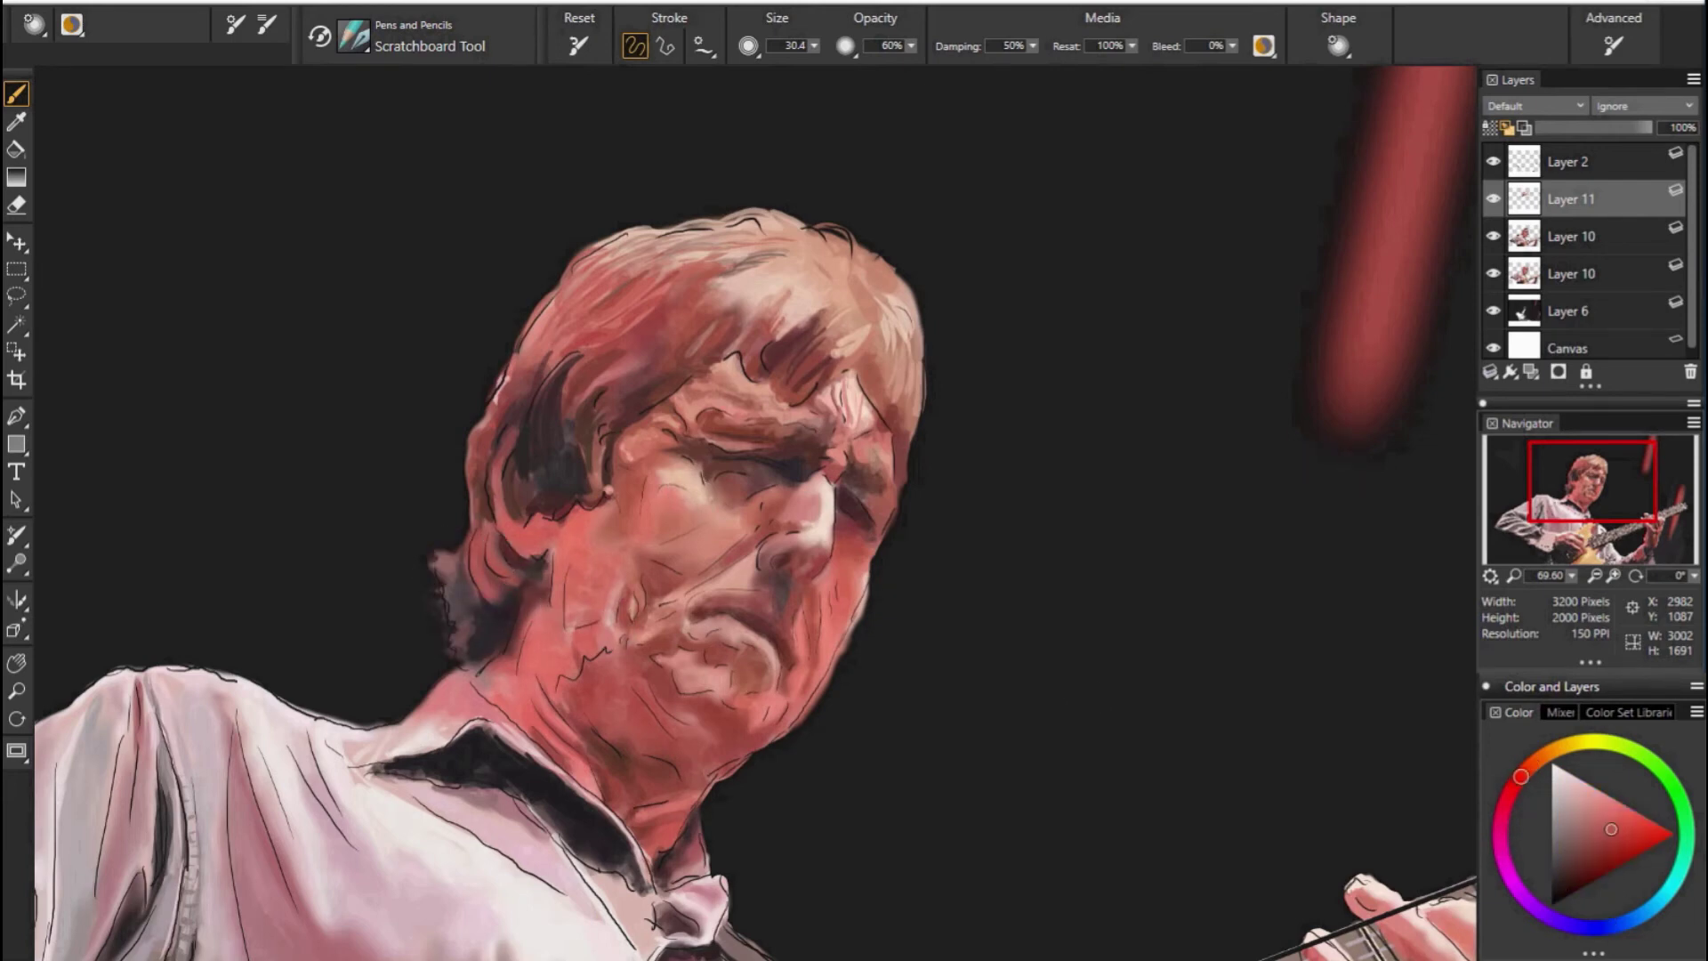
pyautogui.keyDown('alt'); pyautogui.click(460, 497); pyautogui.keyUp('alt')
pyautogui.keyDown('alt'); pyautogui.click(485, 443); pyautogui.keyUp('alt')
# Toggle the Layer 2 line art off and on to check, then sample lighter orange face reds.
pyautogui.keyDown('alt'); pyautogui.click(585, 398); pyautogui.keyUp('alt')
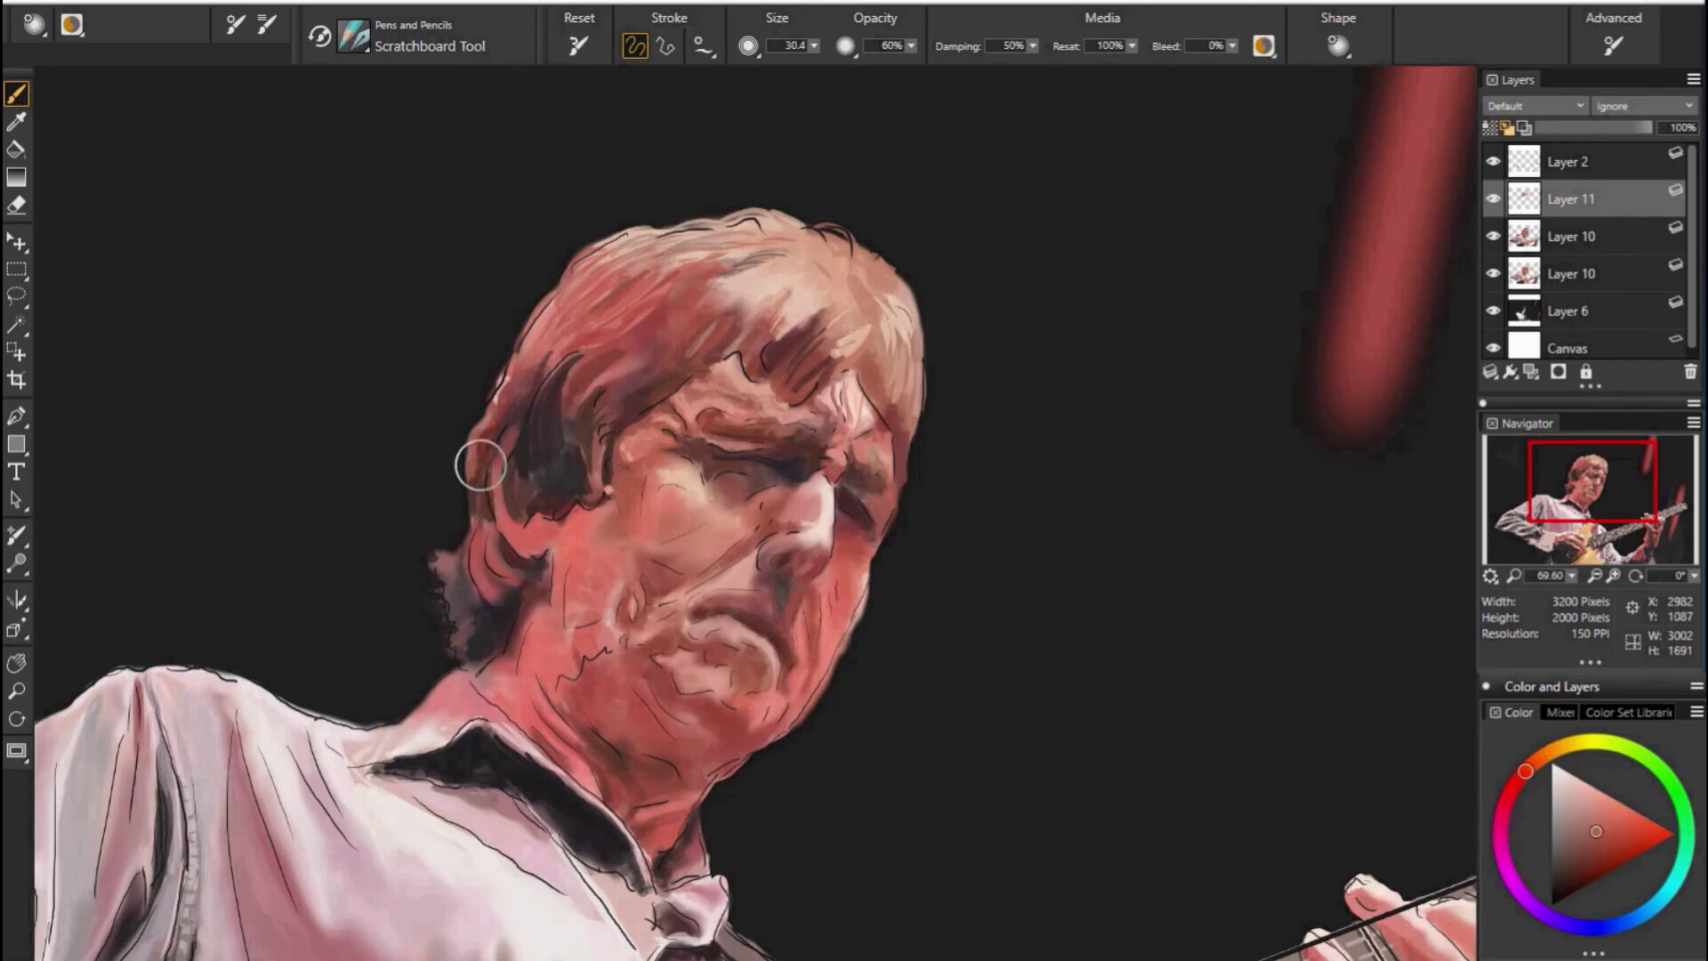
pyautogui.click(1494, 162)
pyautogui.keyDown('alt'); pyautogui.click(649, 496); pyautogui.keyUp('alt')
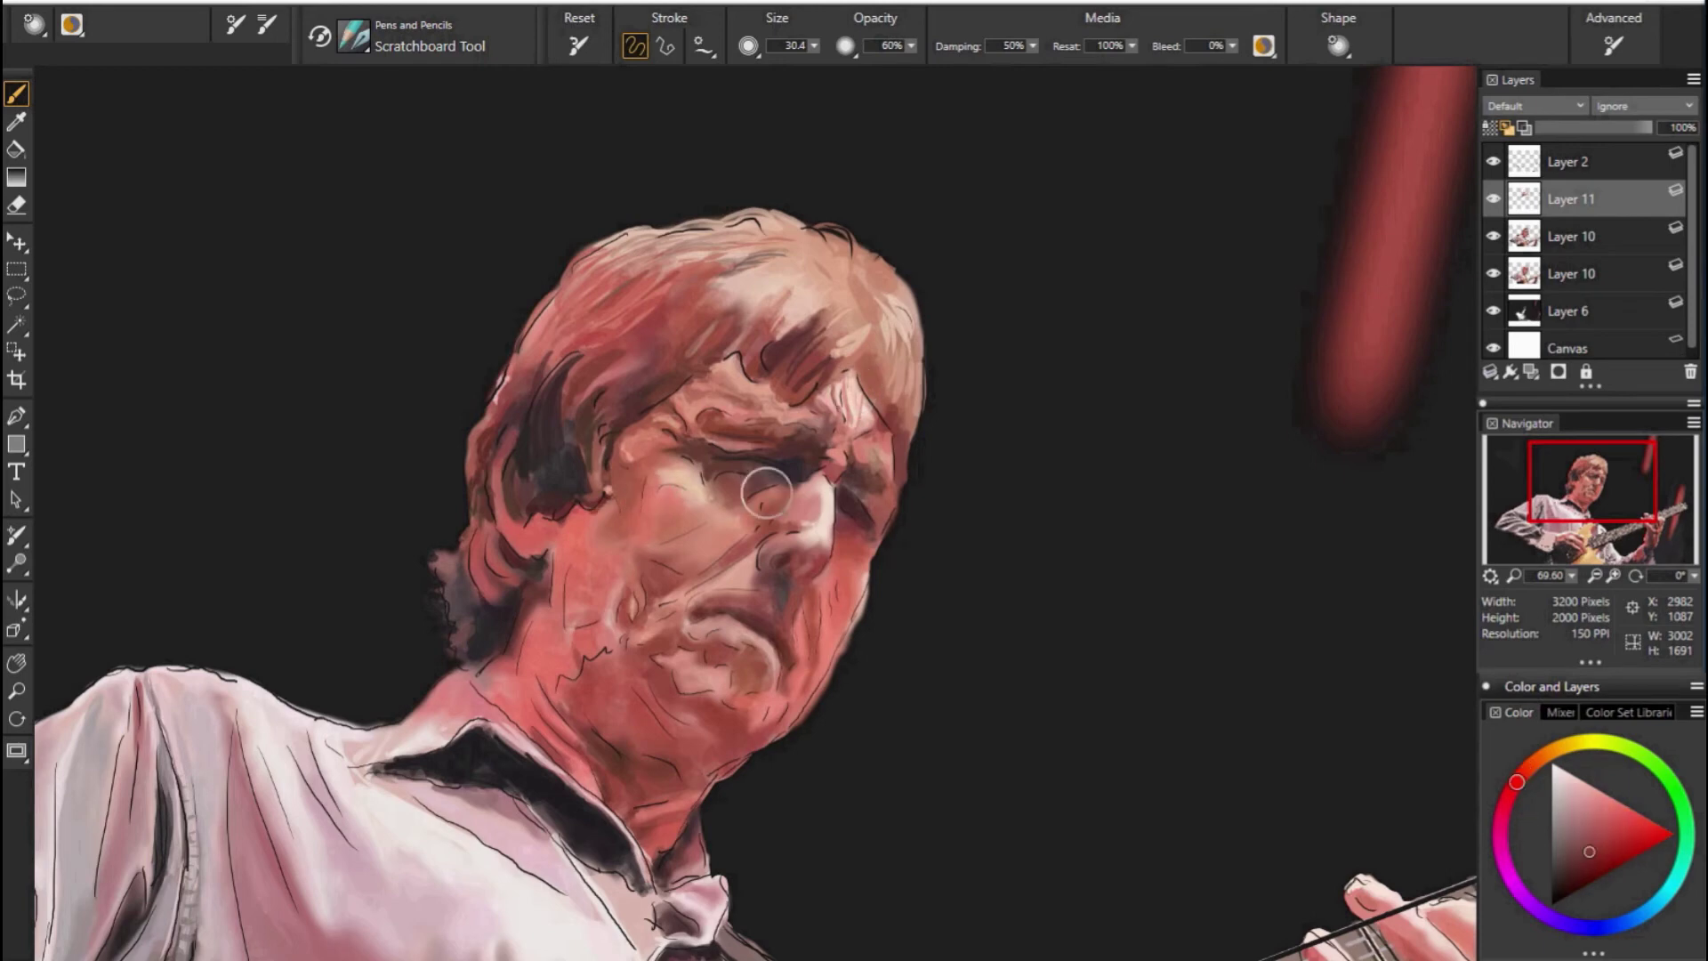
pyautogui.keyDown('alt'); pyautogui.click(767, 492); pyautogui.keyUp('alt')
pyautogui.keyDown('alt'); pyautogui.click(614, 527); pyautogui.keyUp('alt')
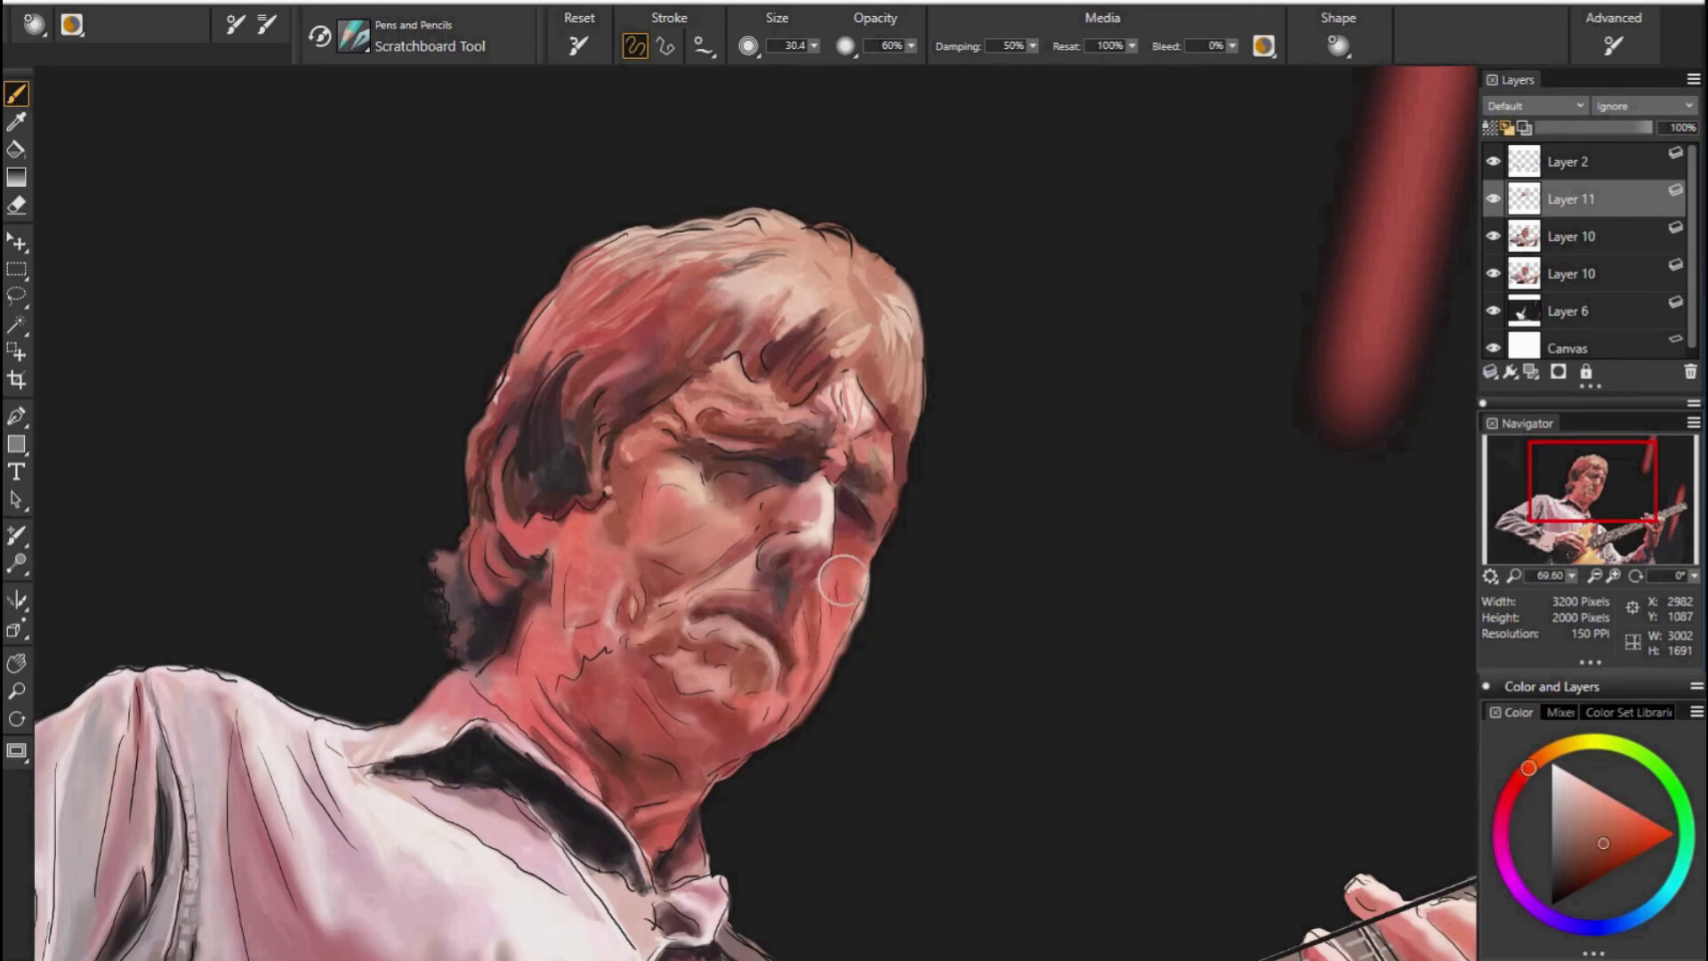
pyautogui.keyDown('alt'); pyautogui.click(691, 552); pyautogui.keyUp('alt')
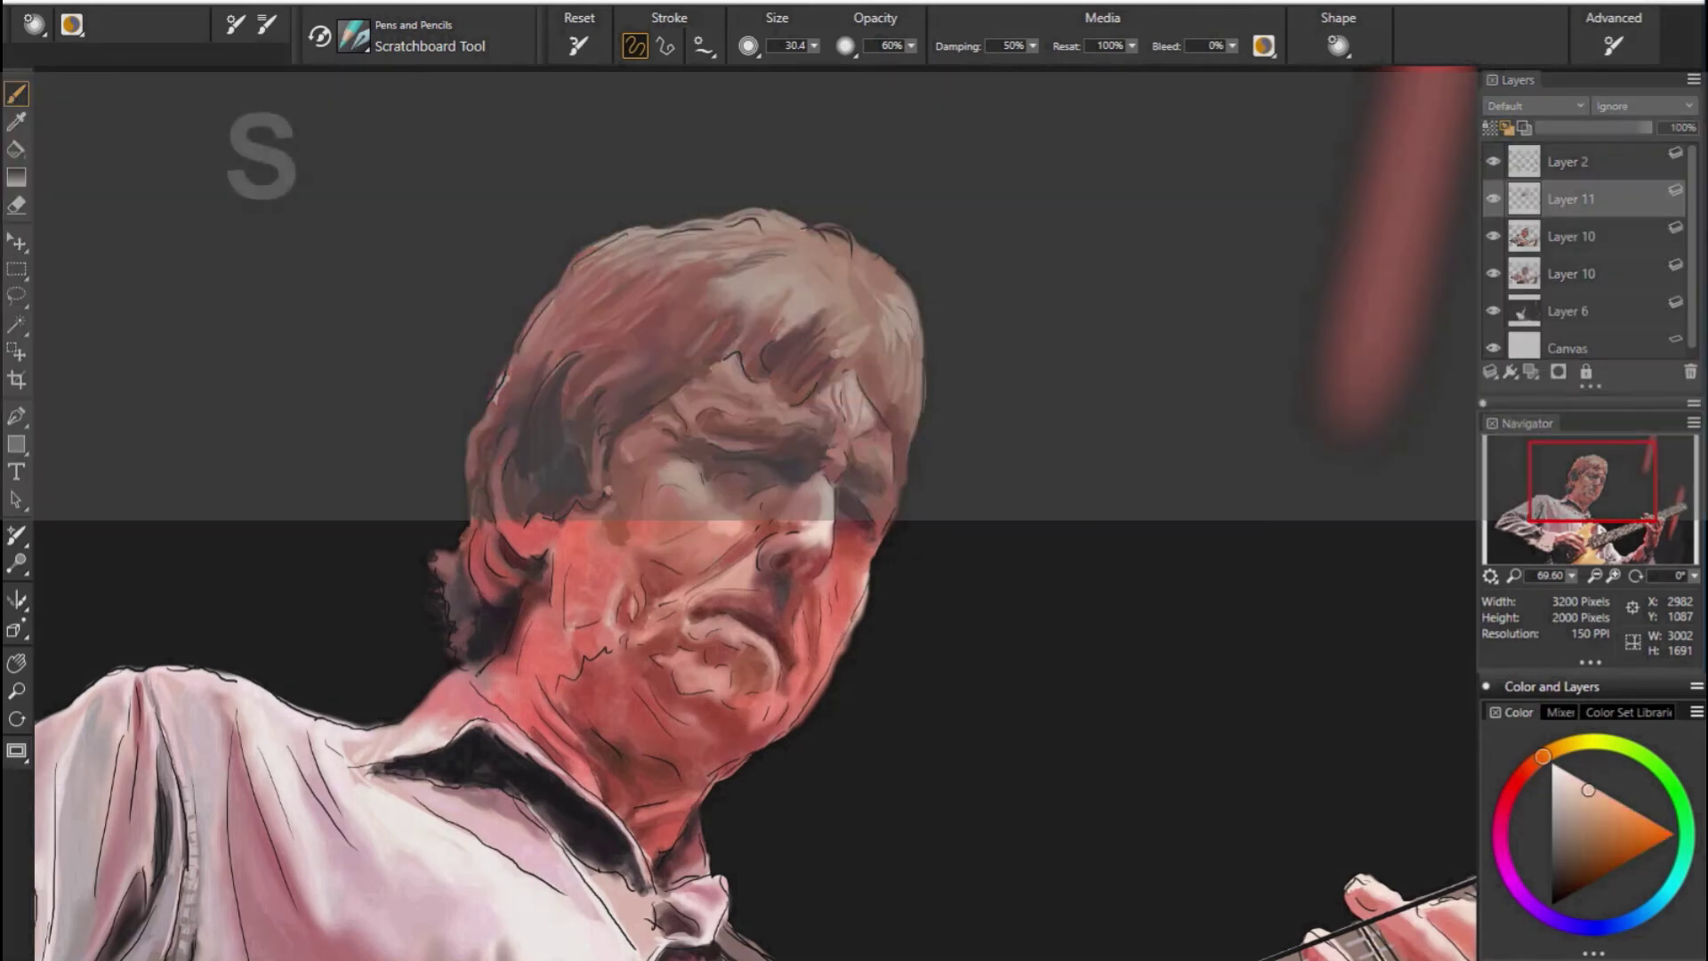
pyautogui.keyDown('alt'); pyautogui.click(747, 430); pyautogui.keyUp('alt')
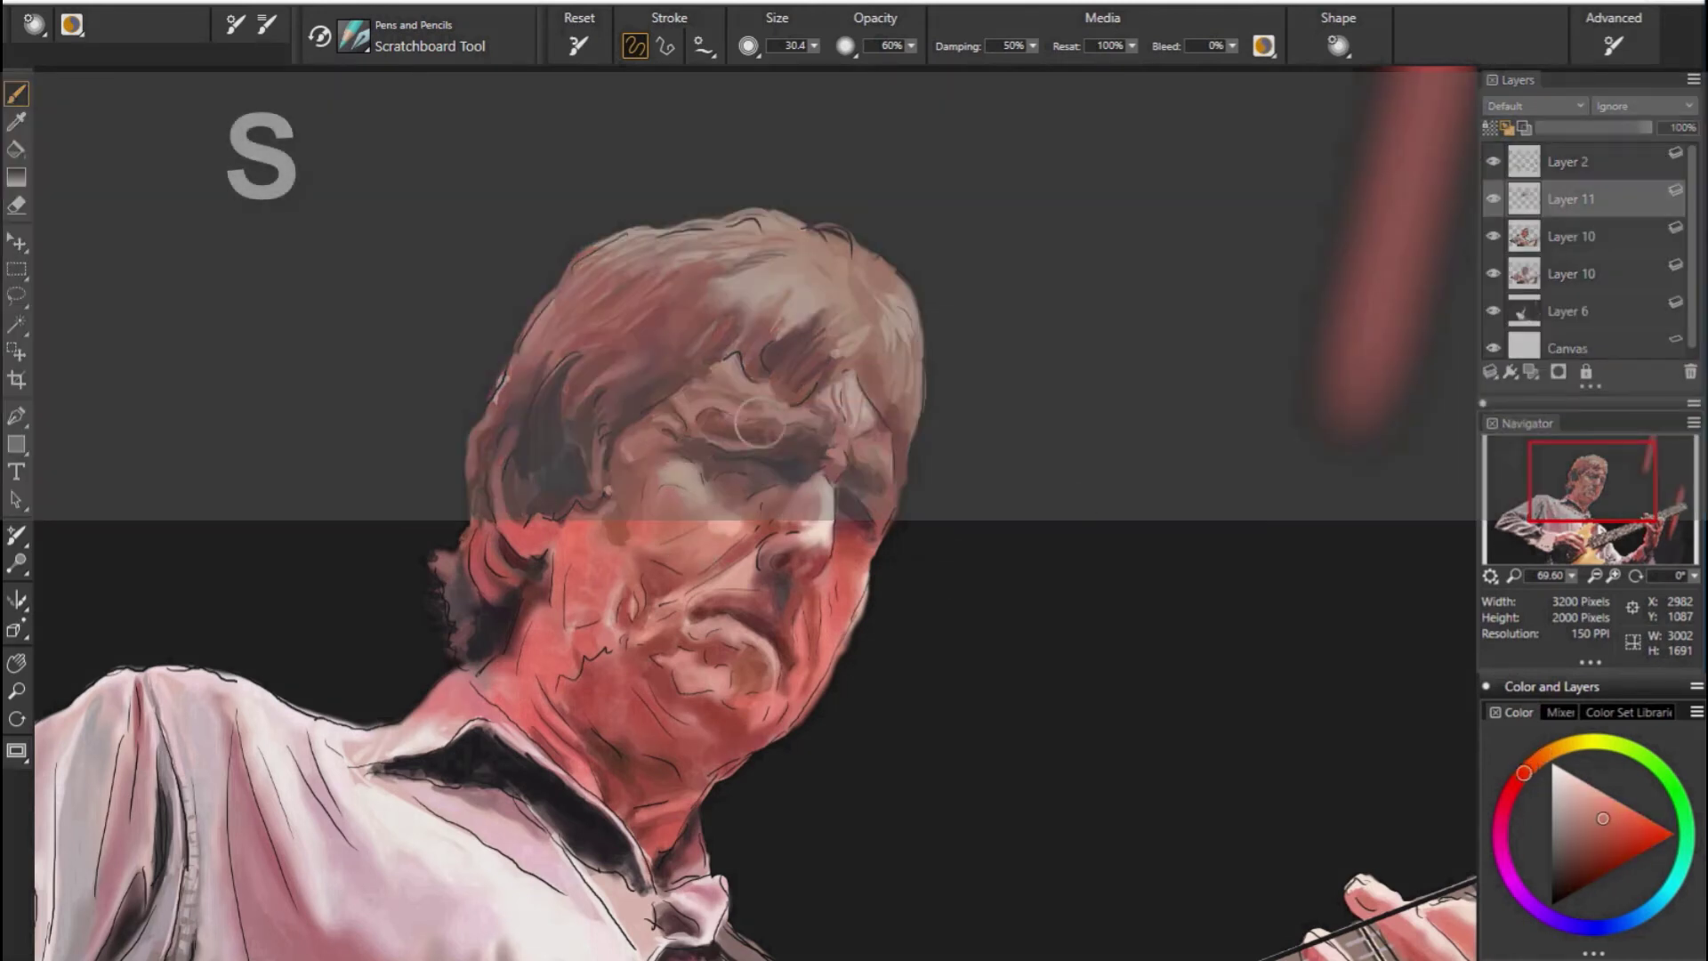
# Sample skin tones, hide Layer 2, dismiss the warning and return to Layer 11.
pyautogui.keyDown('alt'); pyautogui.click(685, 427); pyautogui.keyUp('alt')
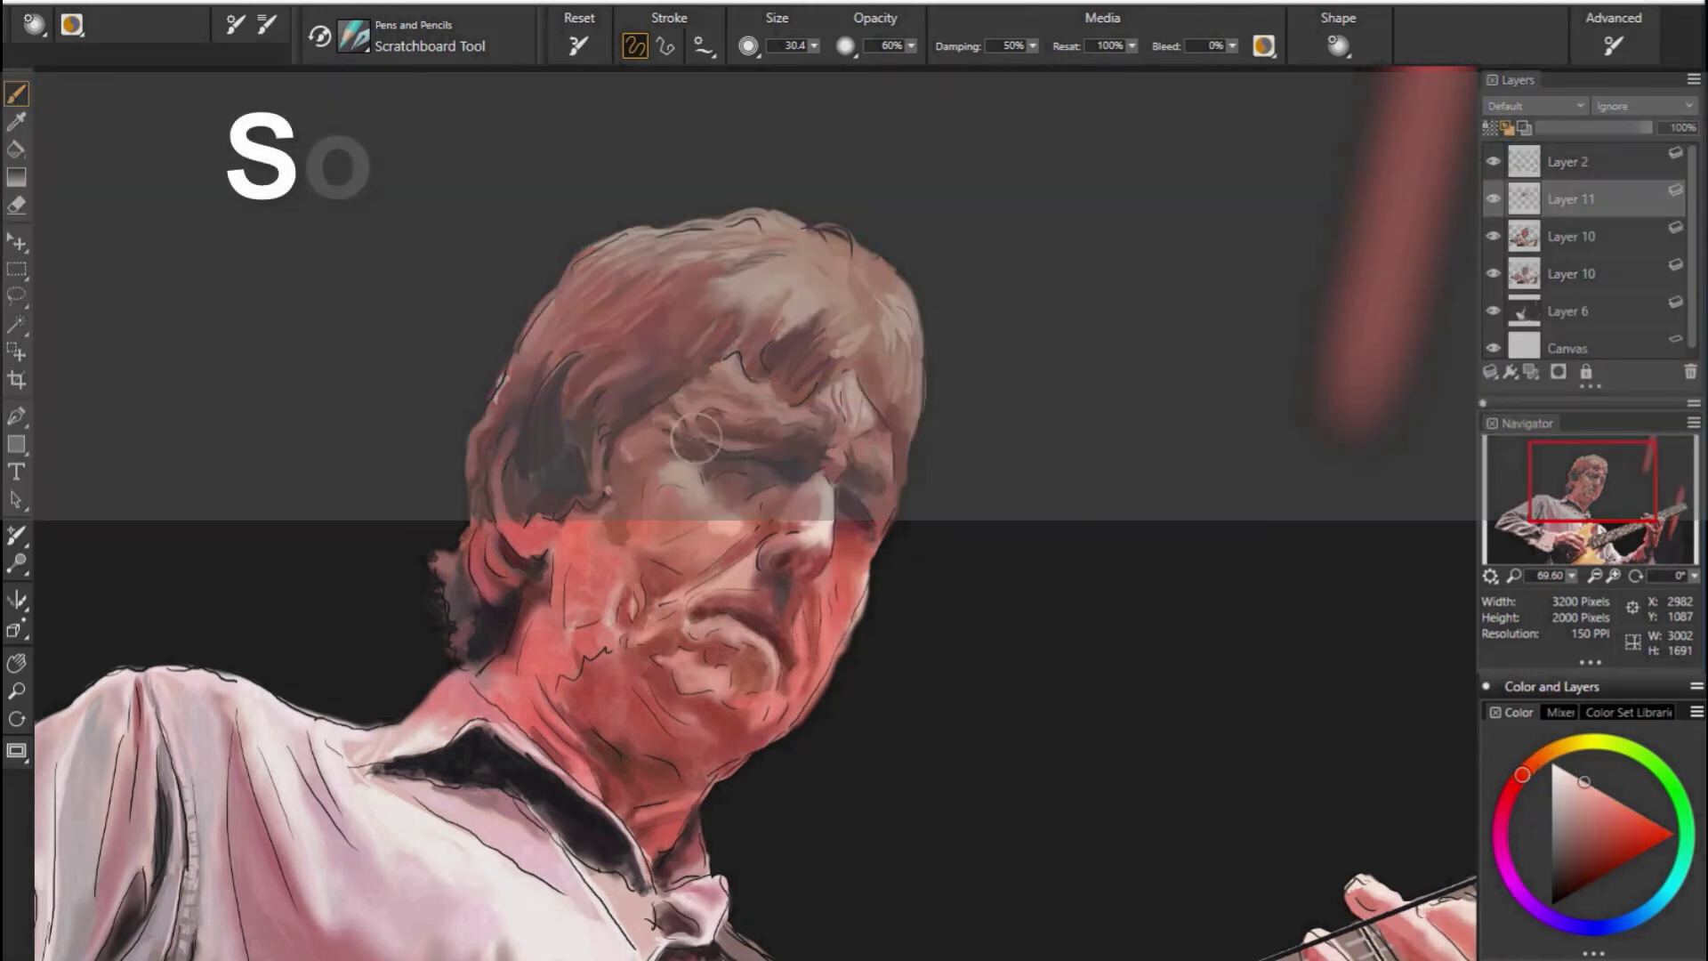
pyautogui.keyDown('alt'); pyautogui.click(996, 578); pyautogui.keyUp('alt')
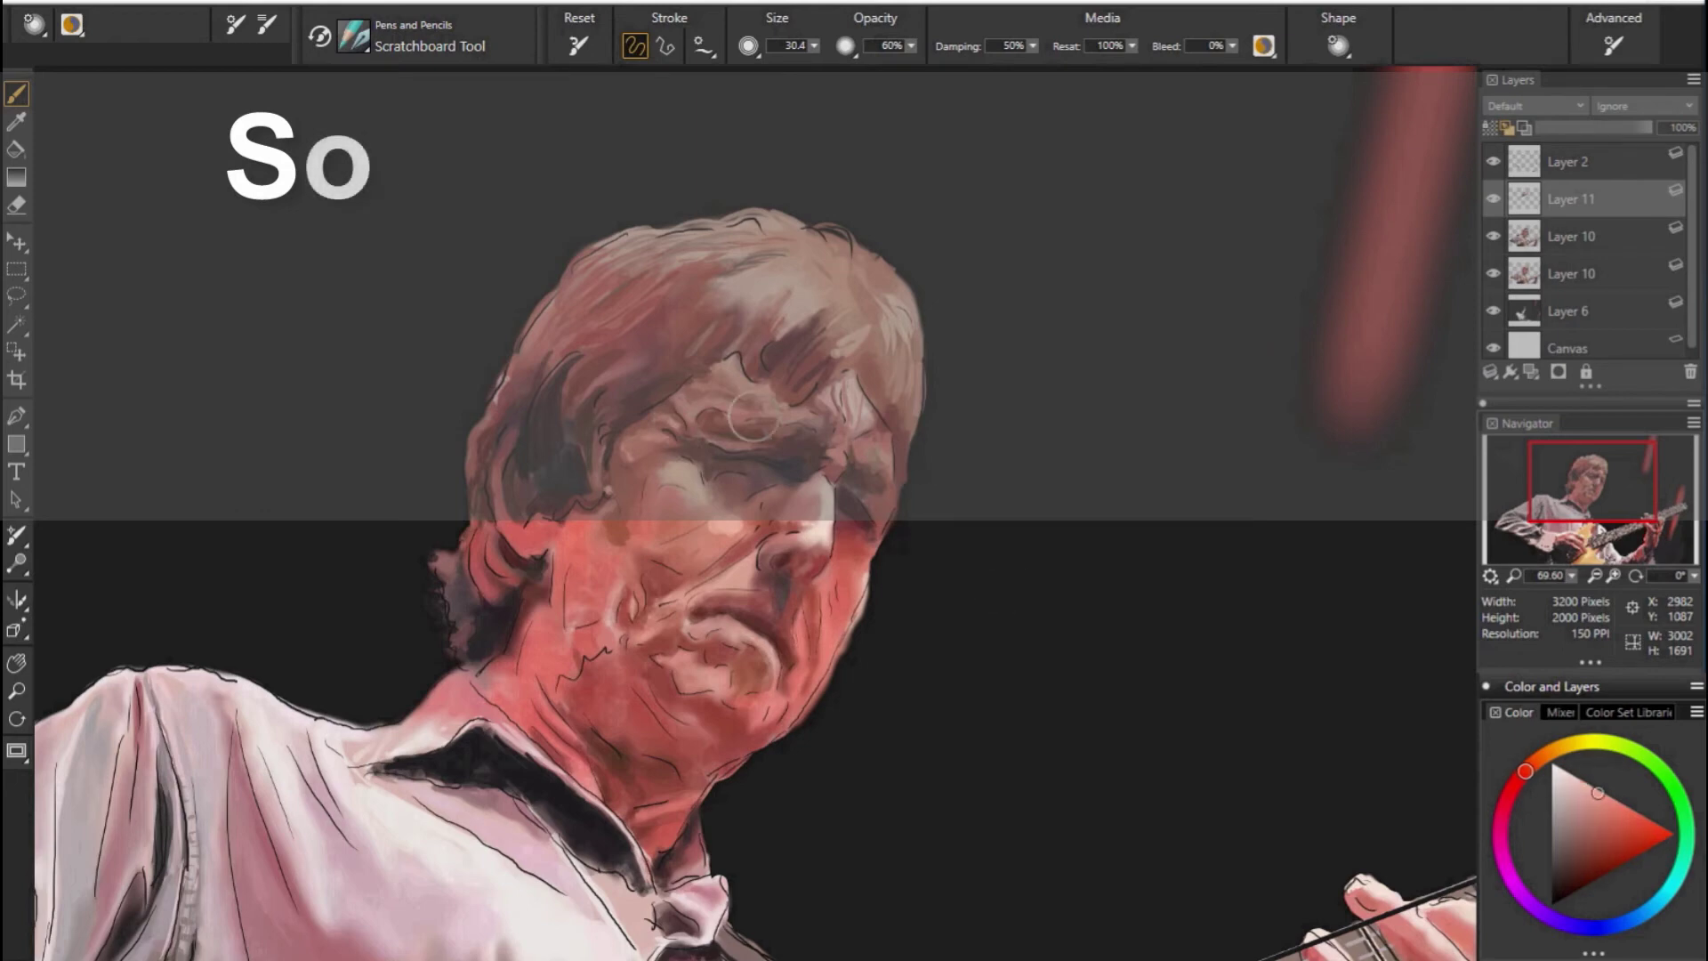
pyautogui.click(1493, 161)
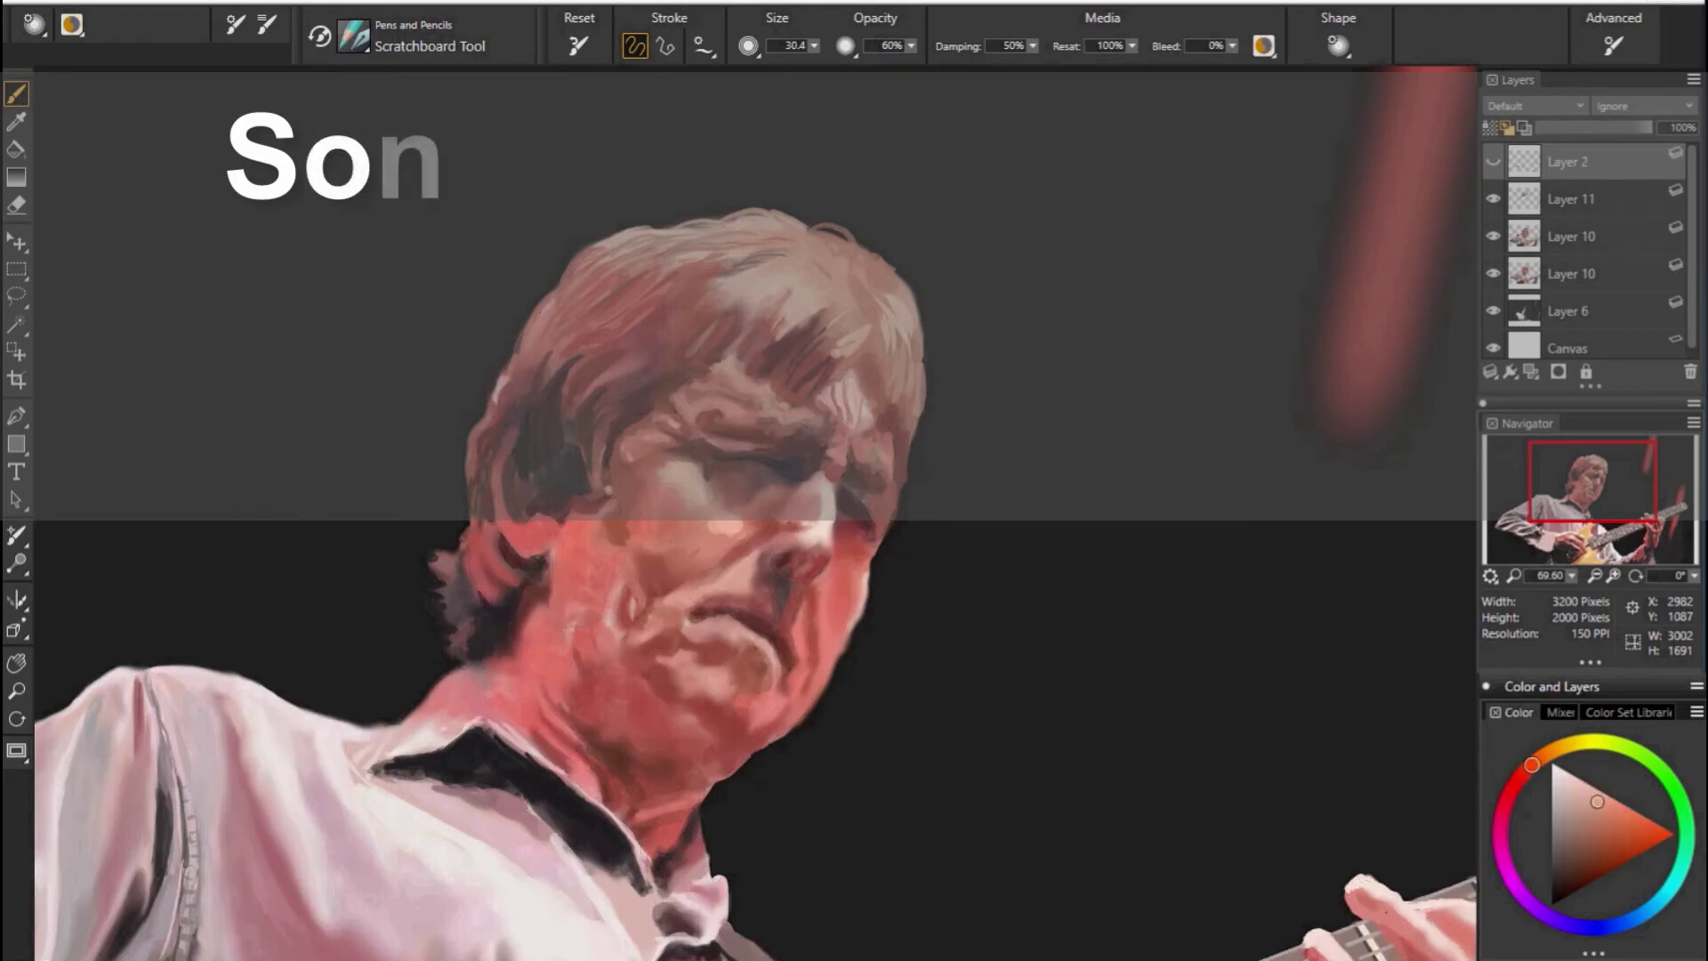
pyautogui.click(1016, 508)
pyautogui.click(1018, 670)
pyautogui.click(1570, 198)
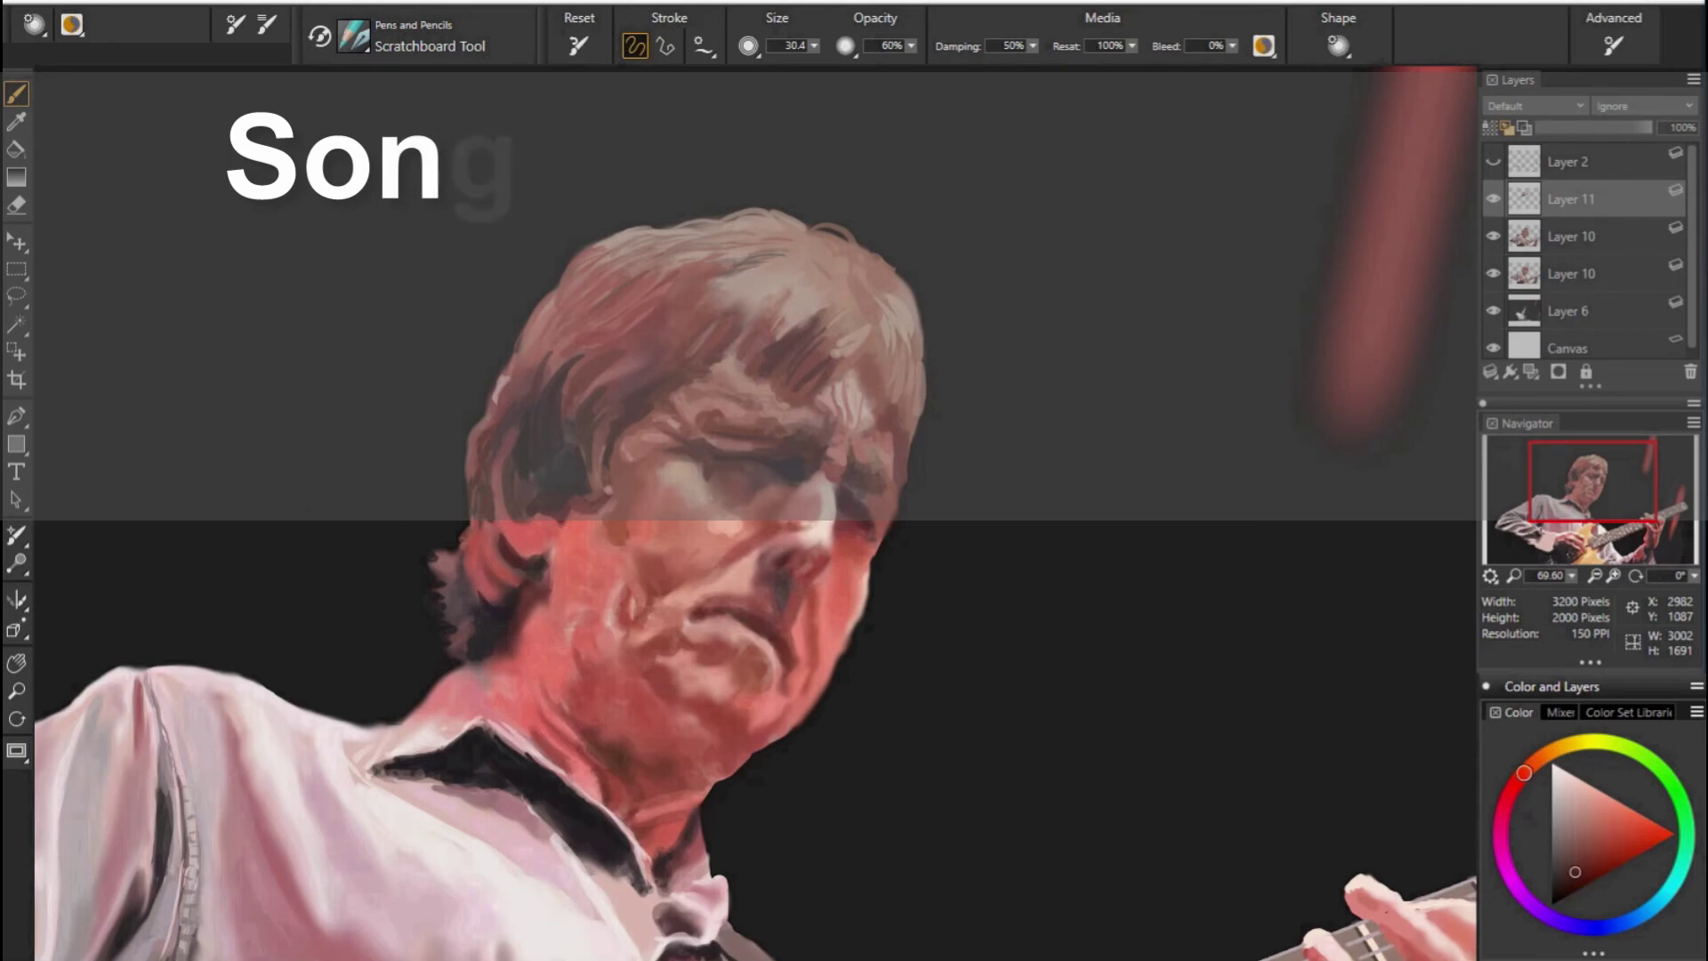
# Sample dark orange, pink and red face tones, showing the Layer 2 line art again.
pyautogui.keyDown('alt'); pyautogui.click(803, 471); pyautogui.keyUp('alt')
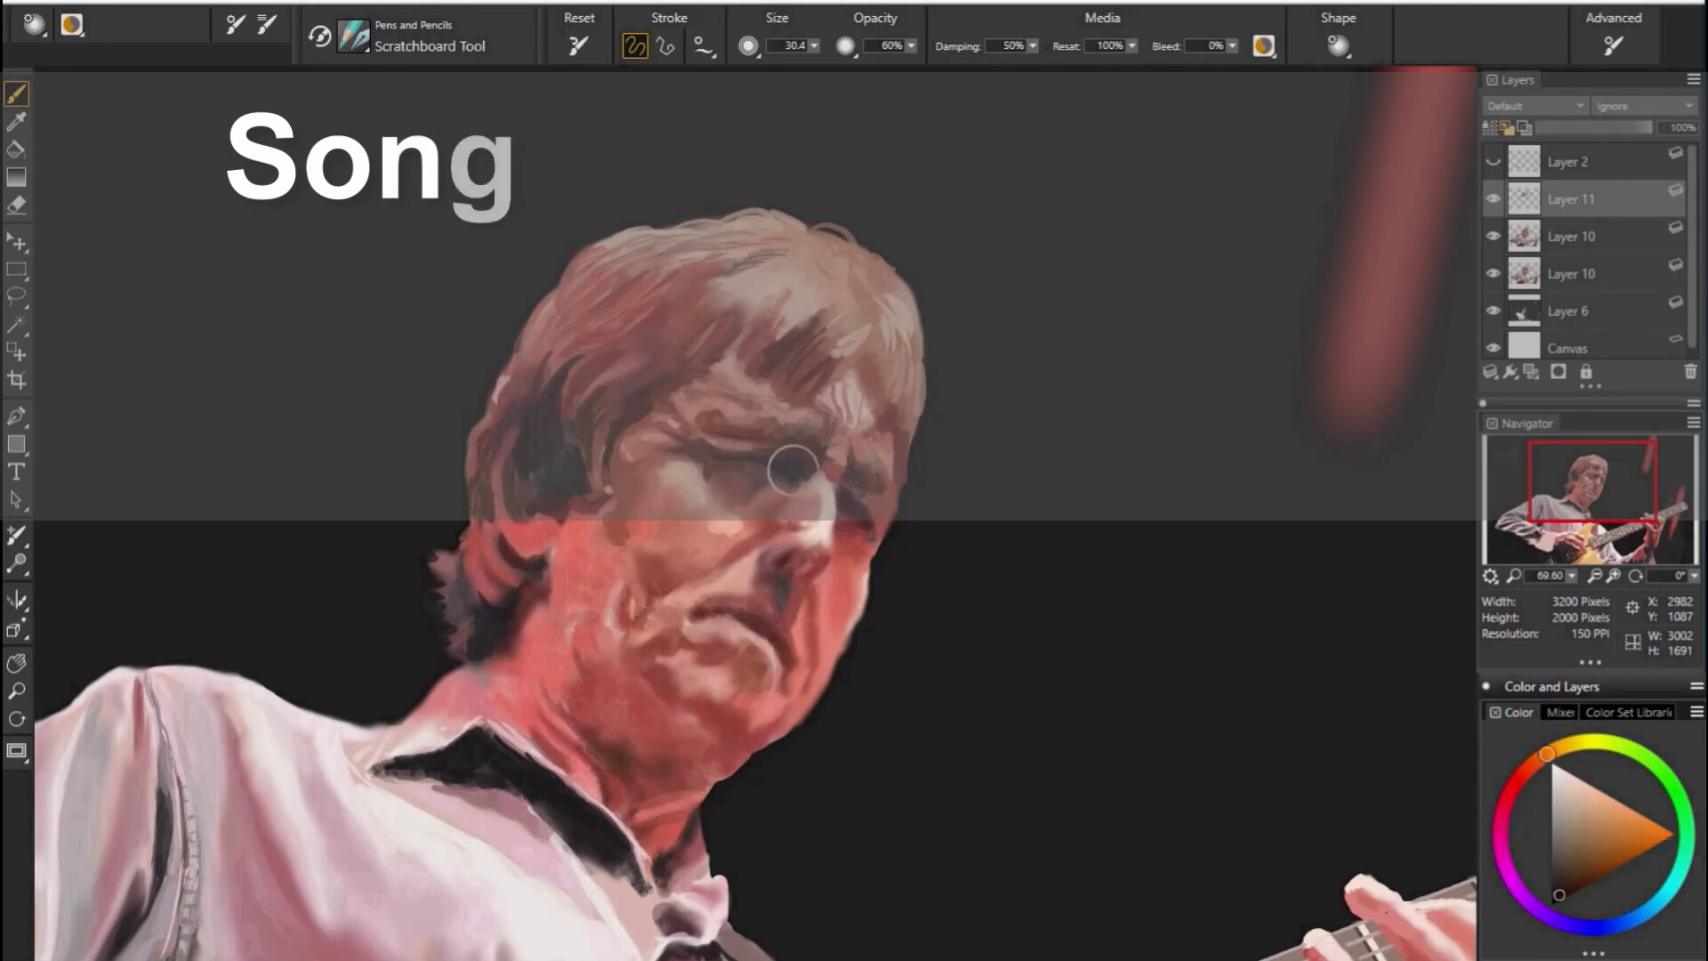
pyautogui.keyDown('alt'); pyautogui.click(861, 526); pyautogui.keyUp('alt')
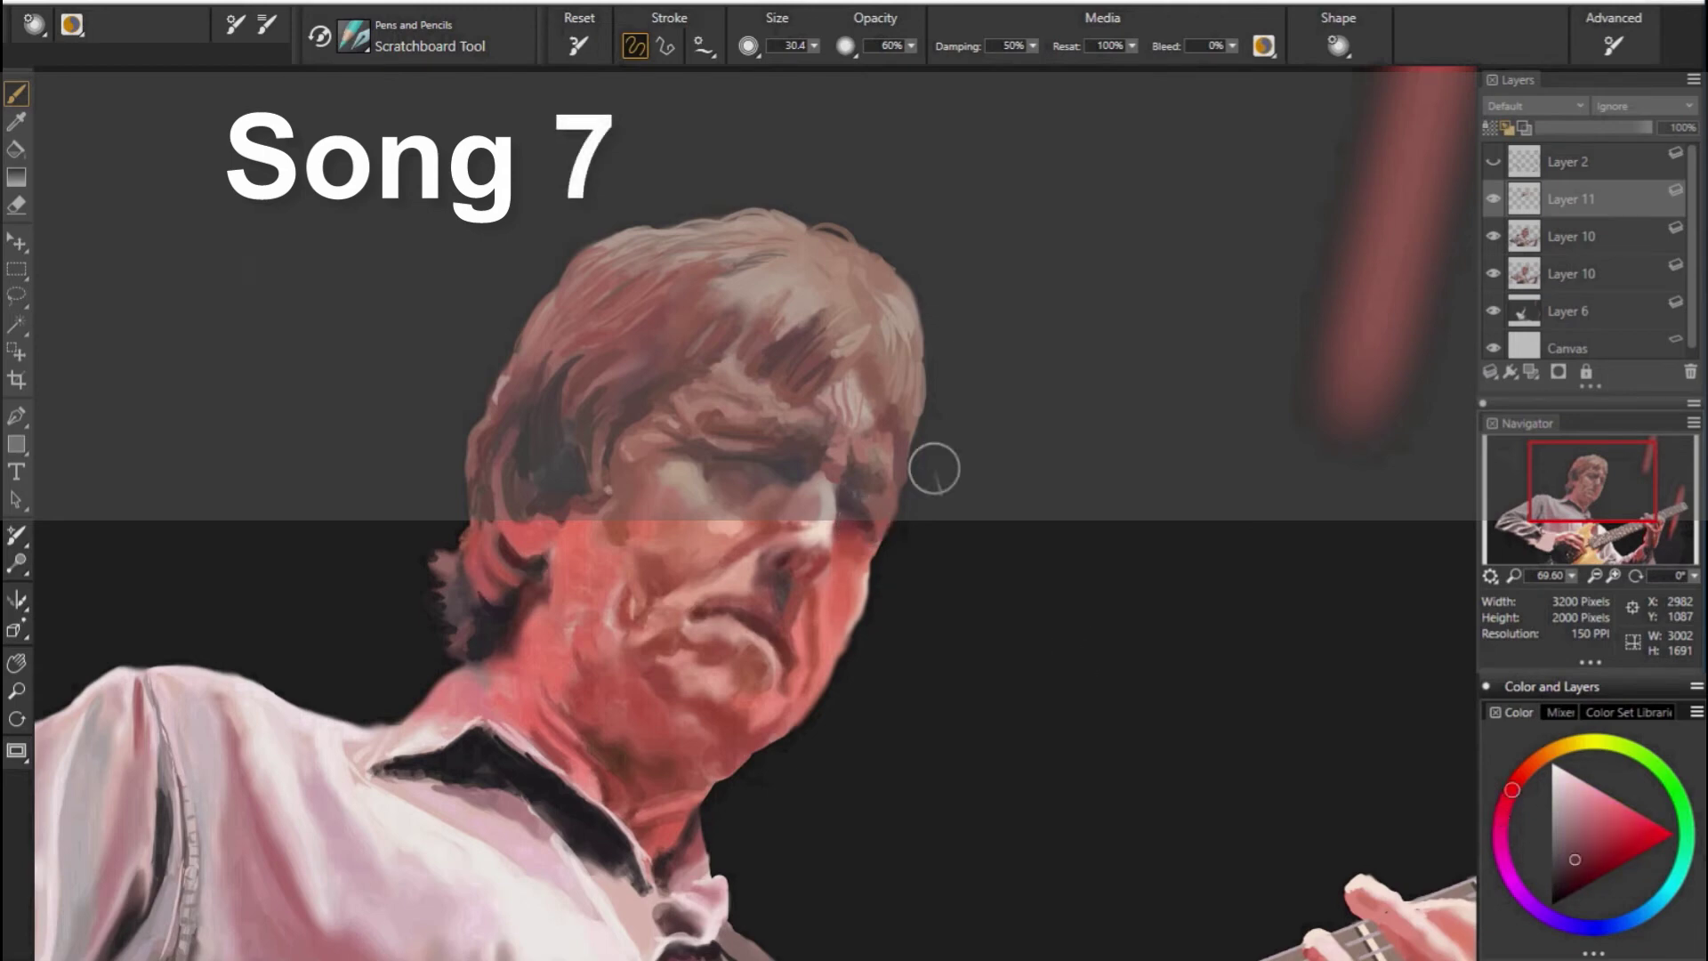
pyautogui.keyDown('alt'); pyautogui.click(851, 532); pyautogui.keyUp('alt')
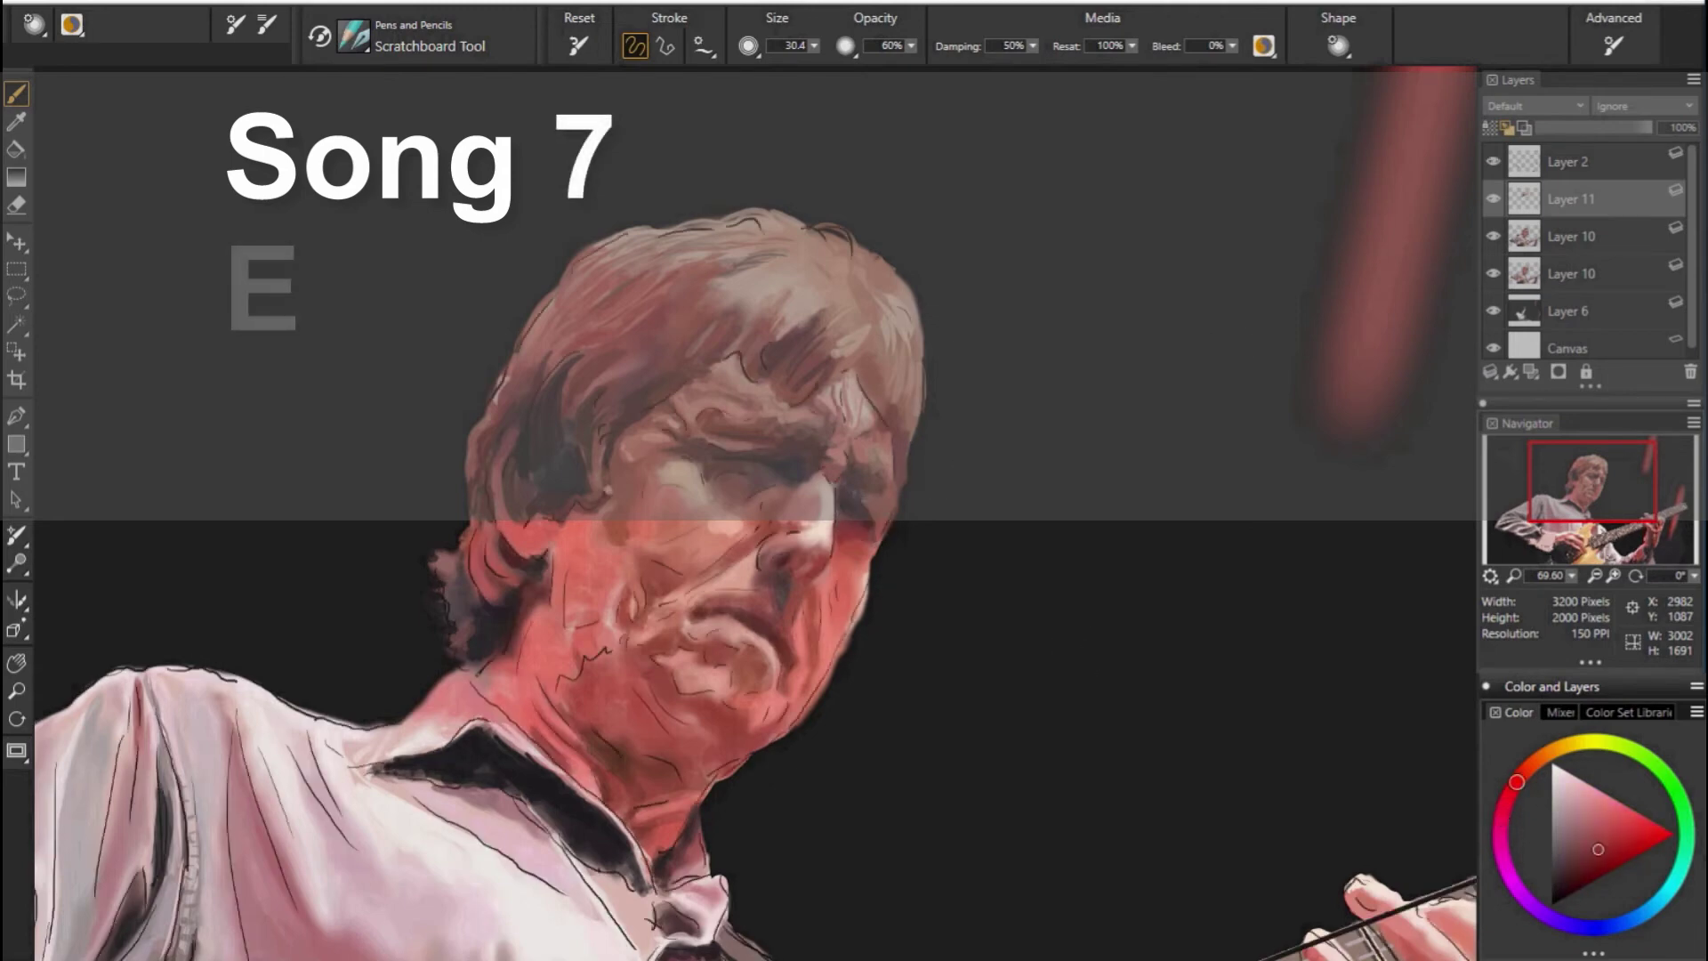
pyautogui.keyDown('alt'); pyautogui.click(855, 530); pyautogui.keyUp('alt')
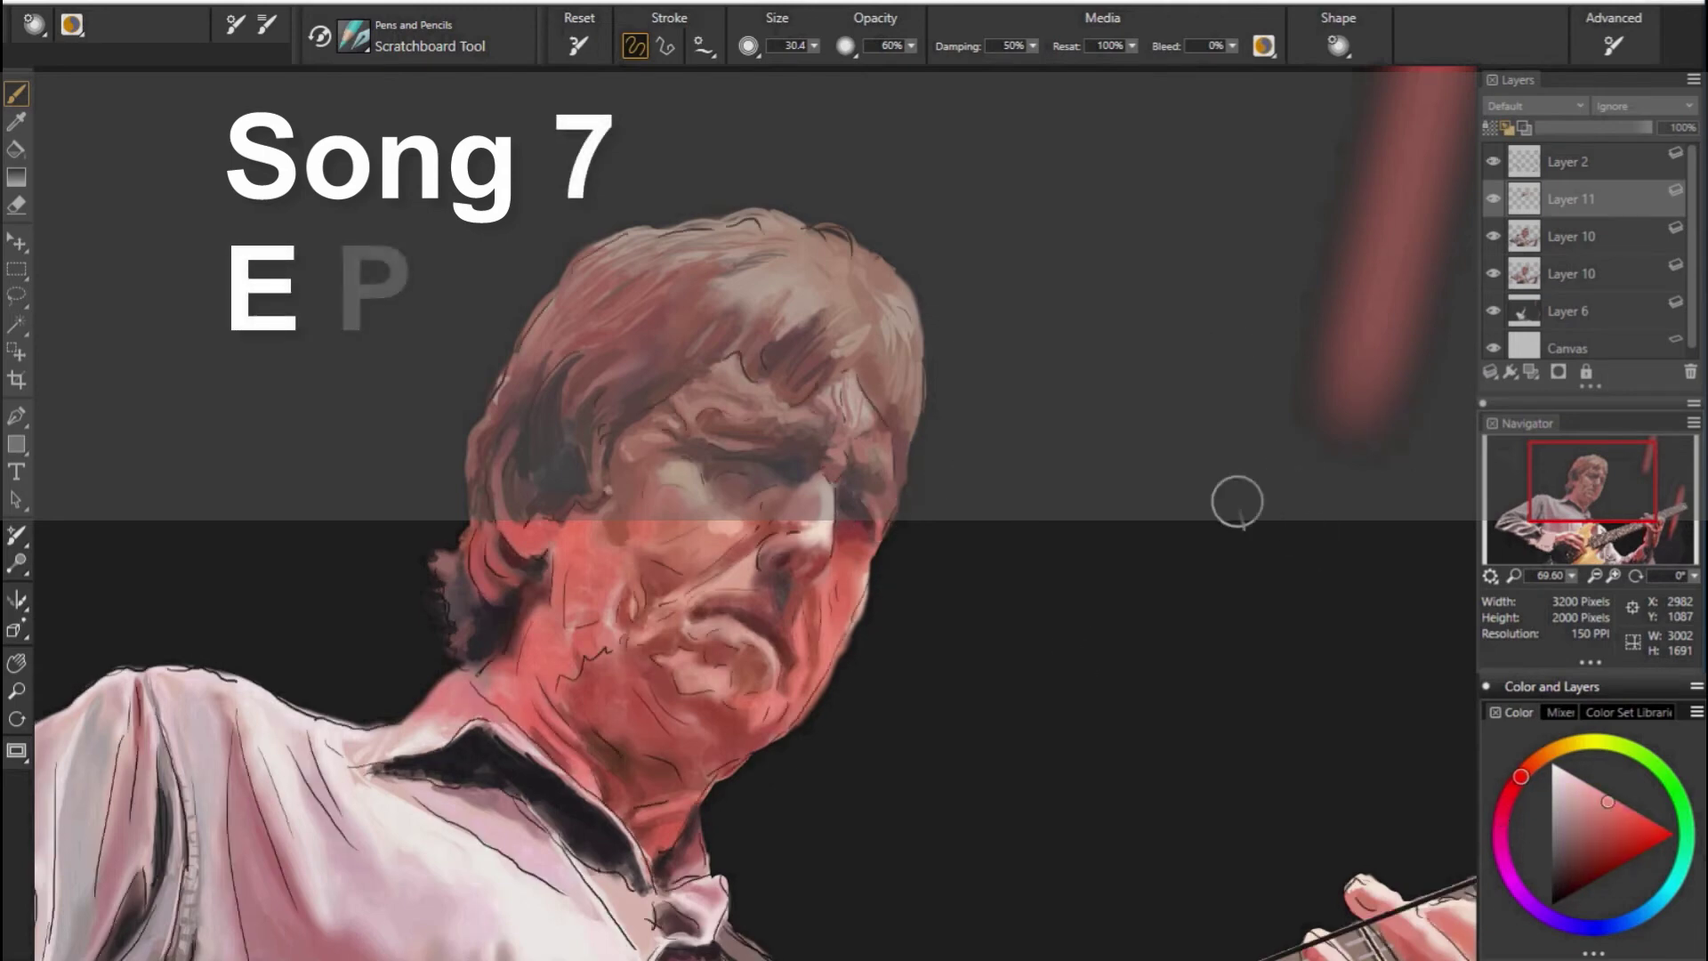
pyautogui.keyDown('alt'); pyautogui.click(737, 436); pyautogui.keyUp('alt')
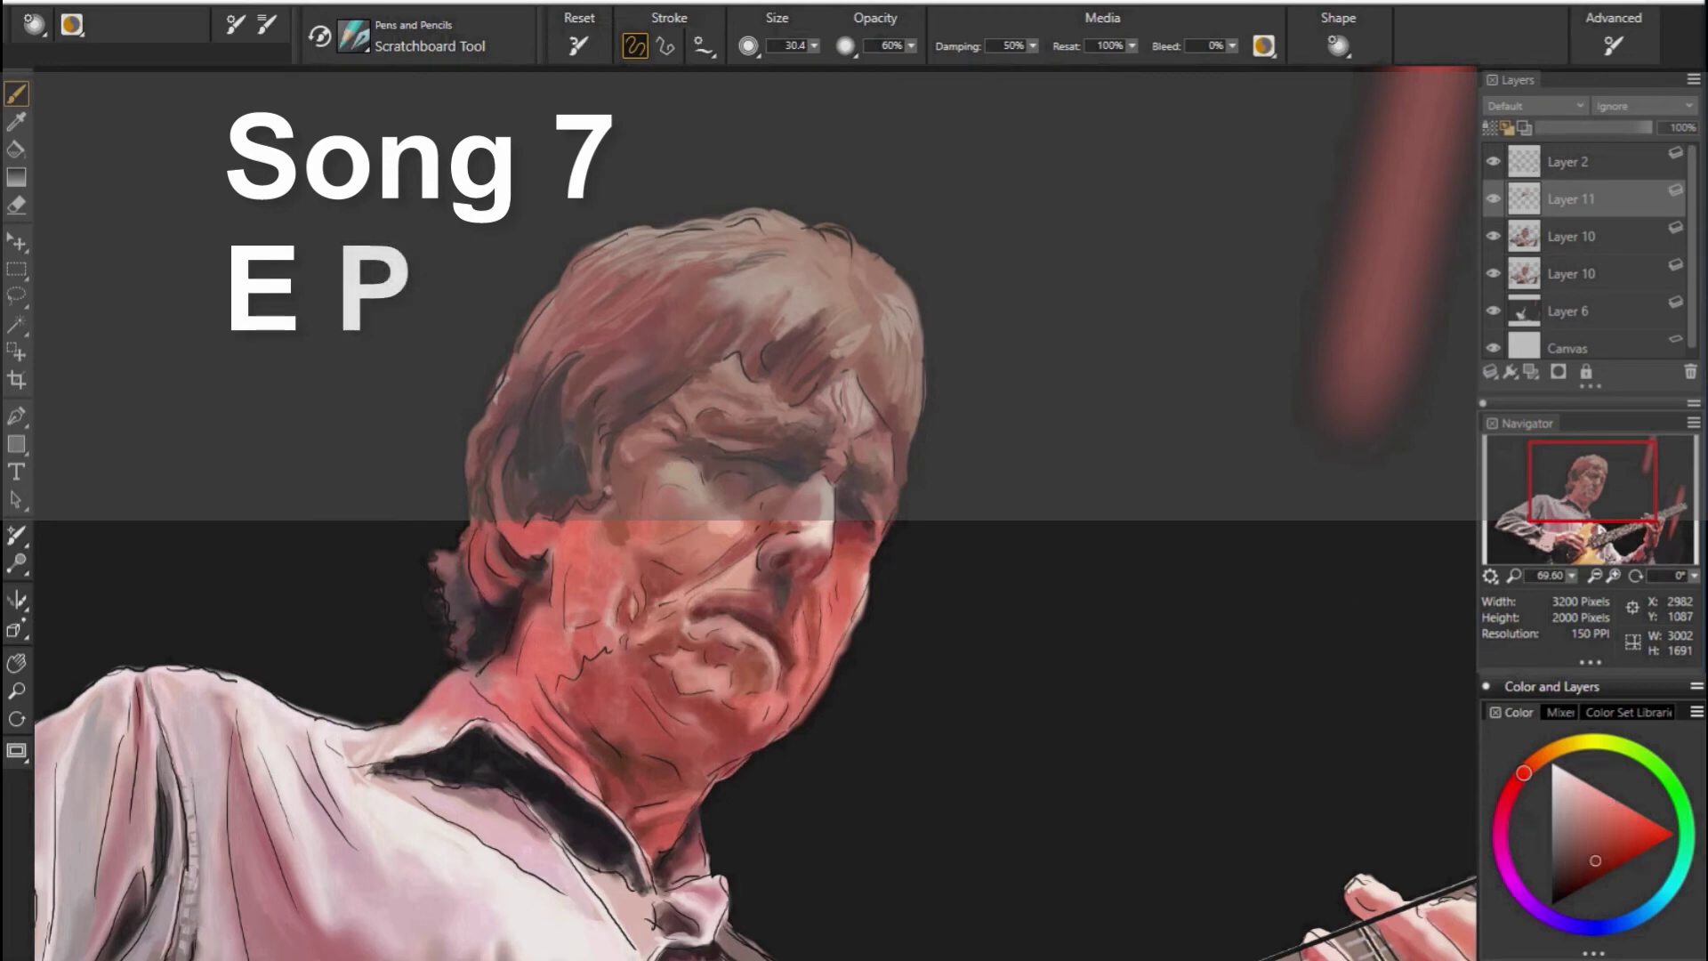
pyautogui.keyDown('alt'); pyautogui.click(745, 438); pyautogui.keyUp('alt')
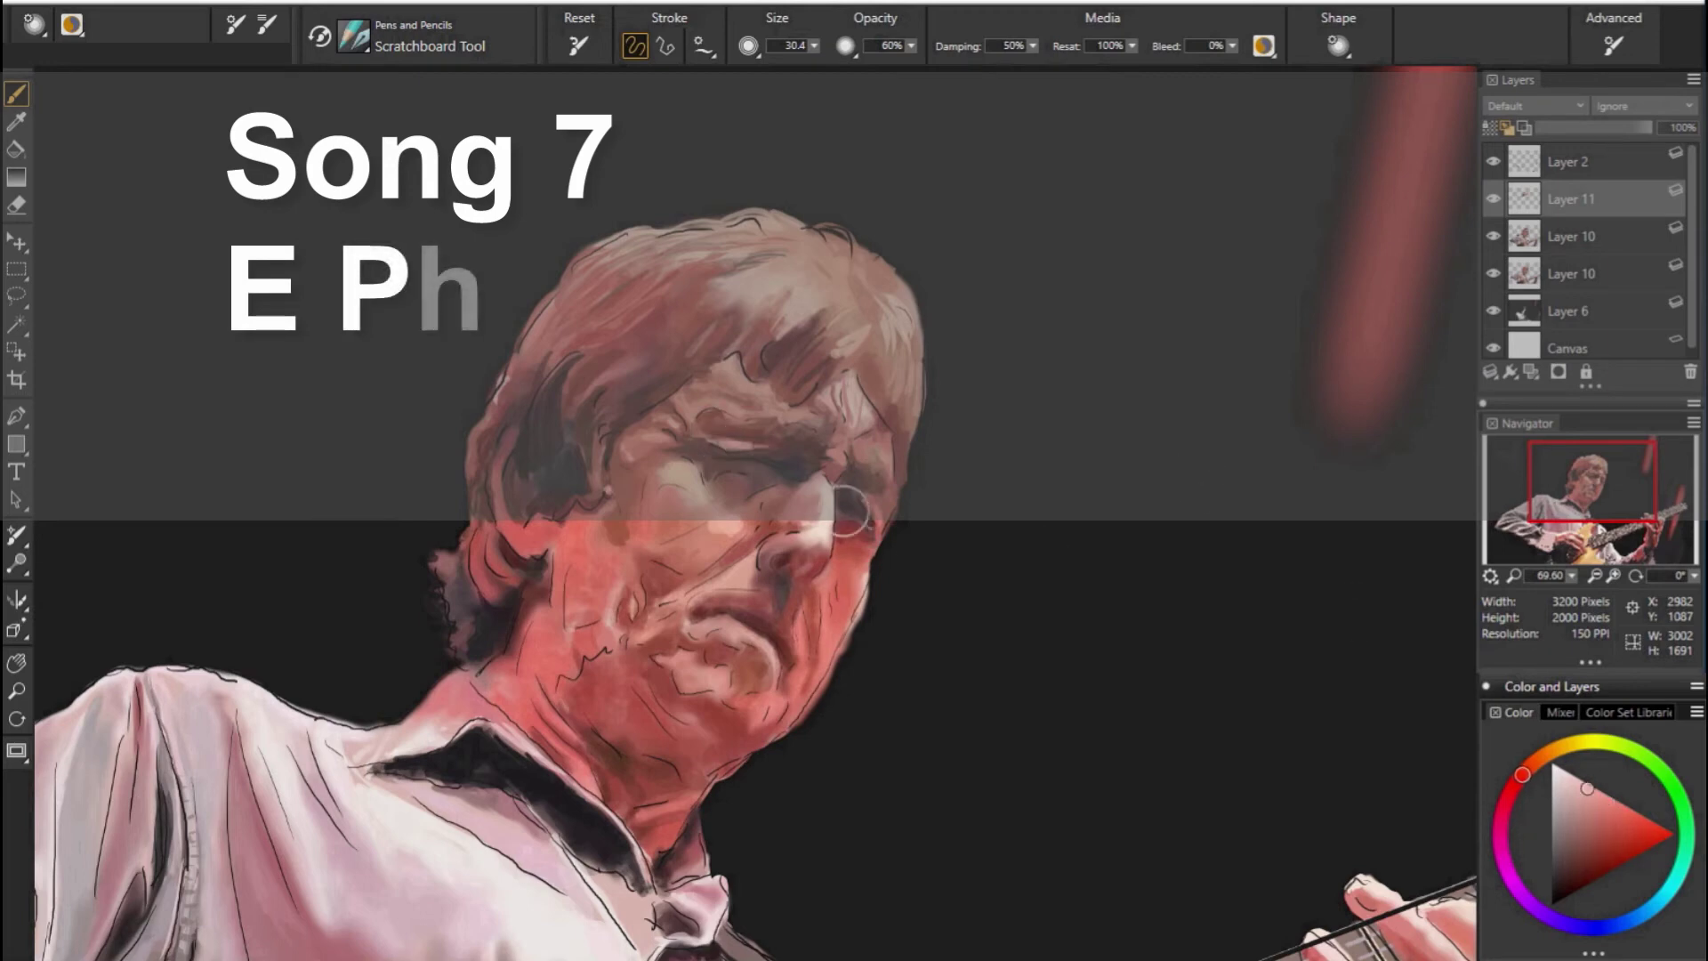
pyautogui.keyDown('alt'); pyautogui.click(854, 511); pyautogui.keyUp('alt')
pyautogui.keyDown('alt'); pyautogui.click(808, 471); pyautogui.keyUp('alt')
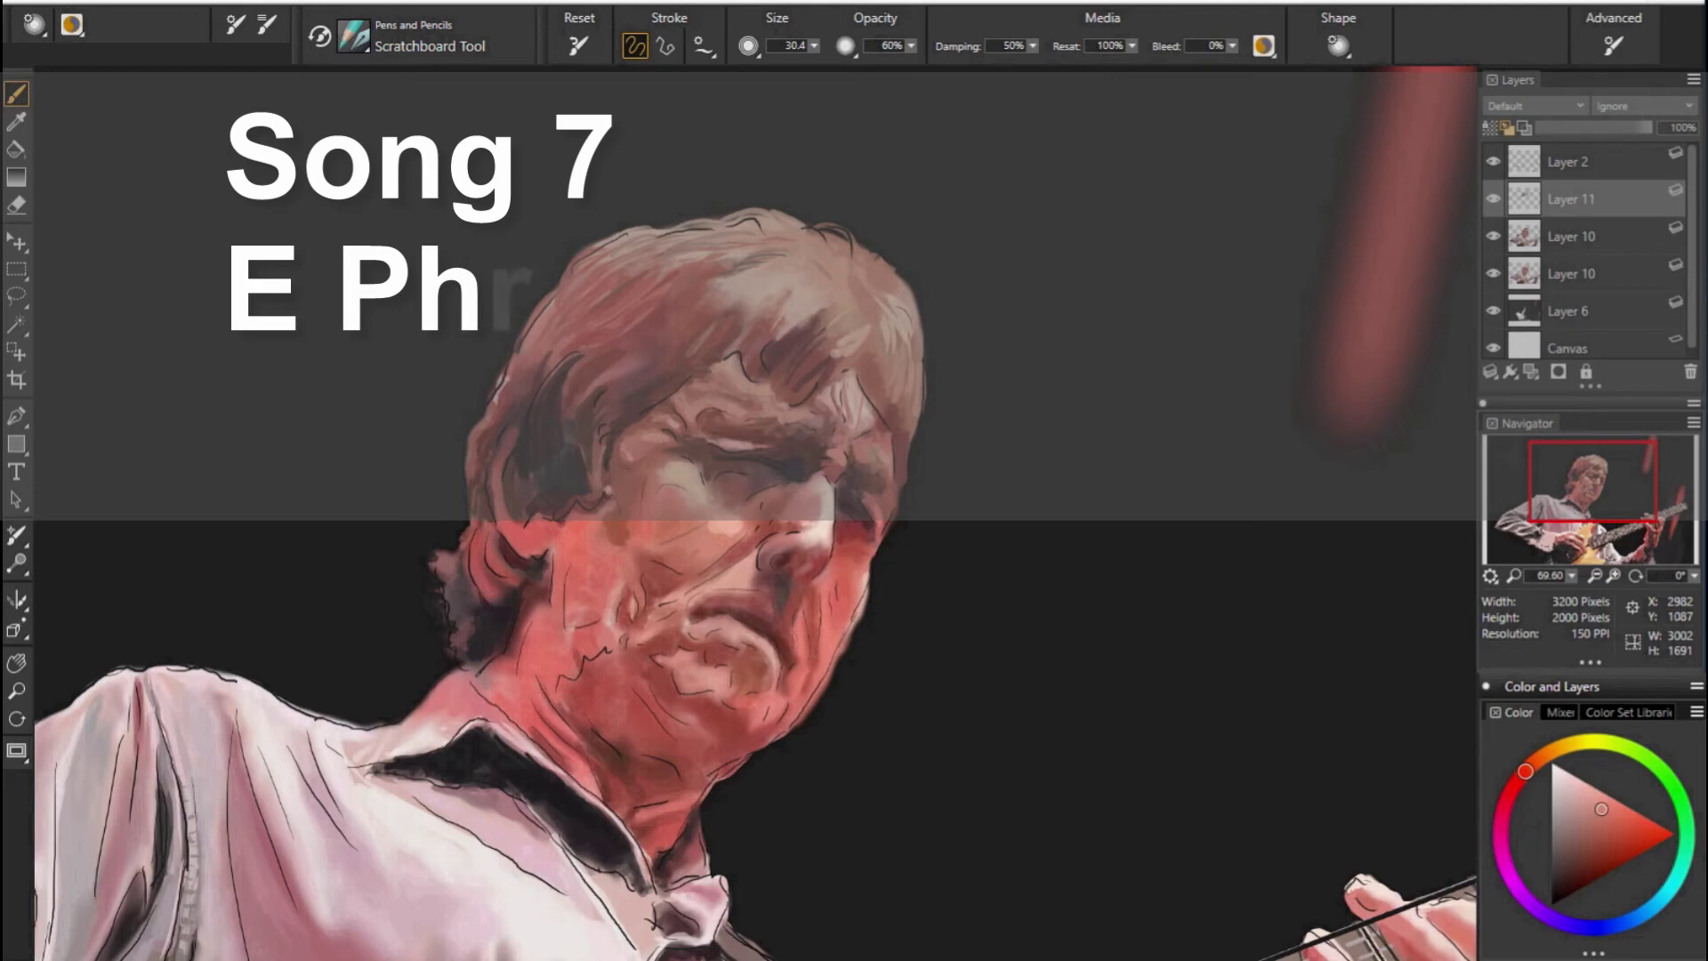
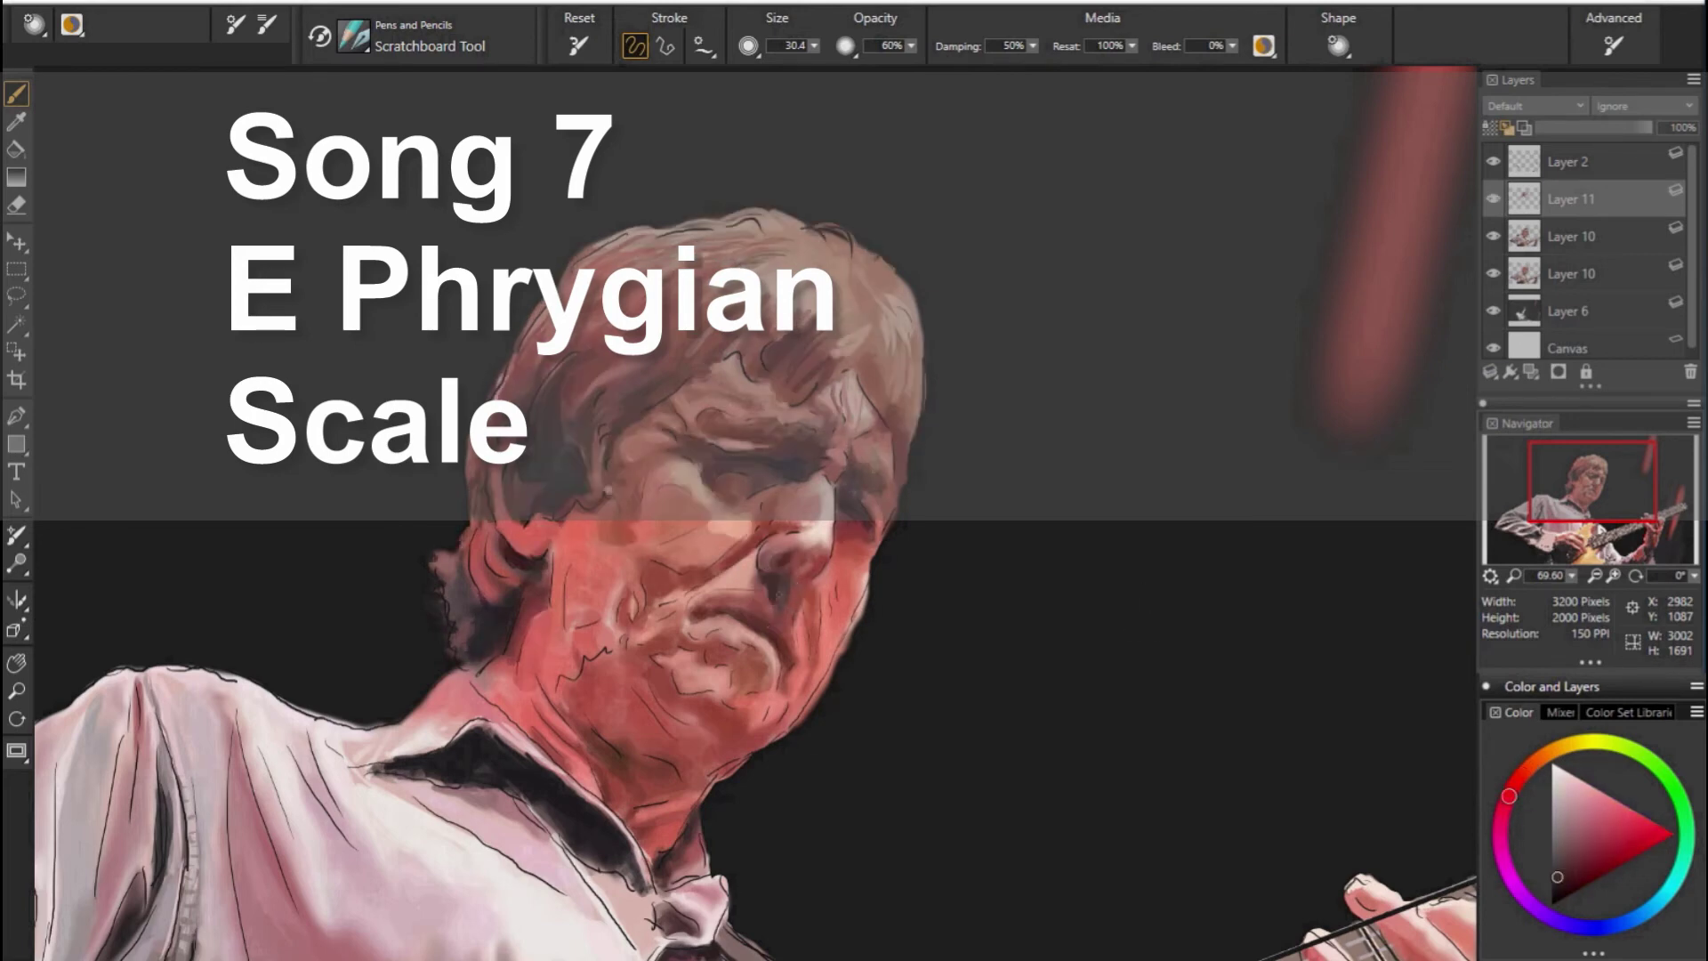
# Dab lighter orange-reds and deeper reds sampled from the face onto the face.
pyautogui.keyDown('alt'); pyautogui.click(773, 583); pyautogui.keyUp('alt')
pyautogui.keyDown('alt'); pyautogui.click(762, 563); pyautogui.keyUp('alt')
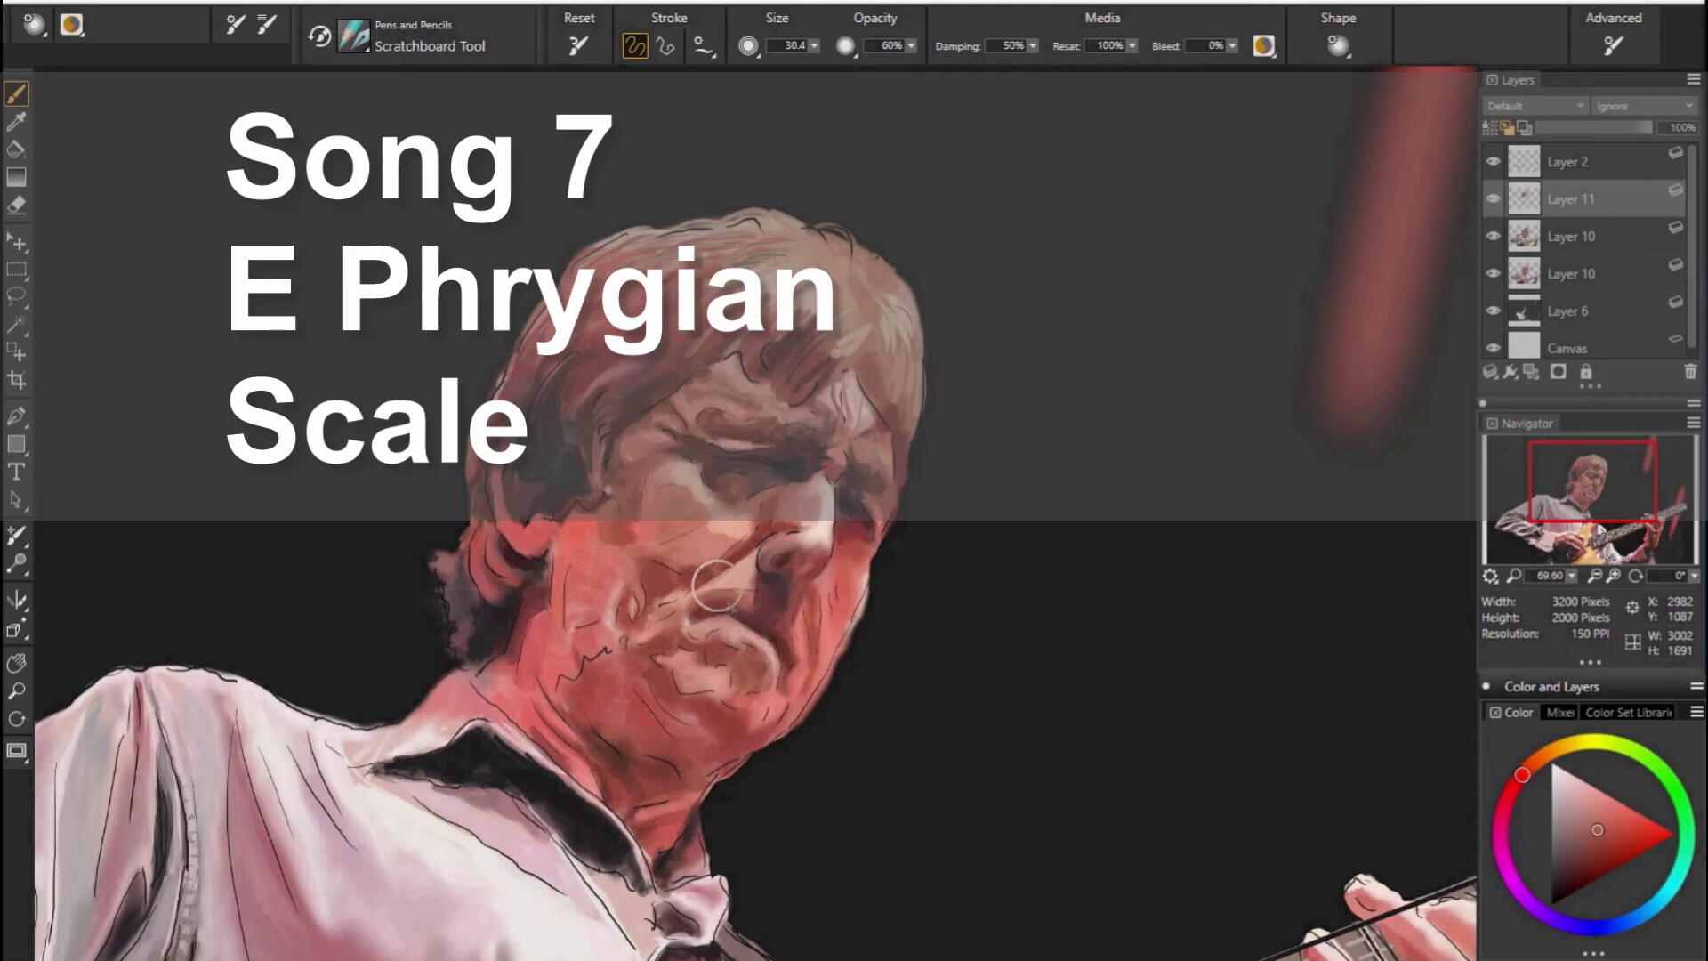
pyautogui.keyDown('alt'); pyautogui.click(699, 615); pyautogui.keyUp('alt')
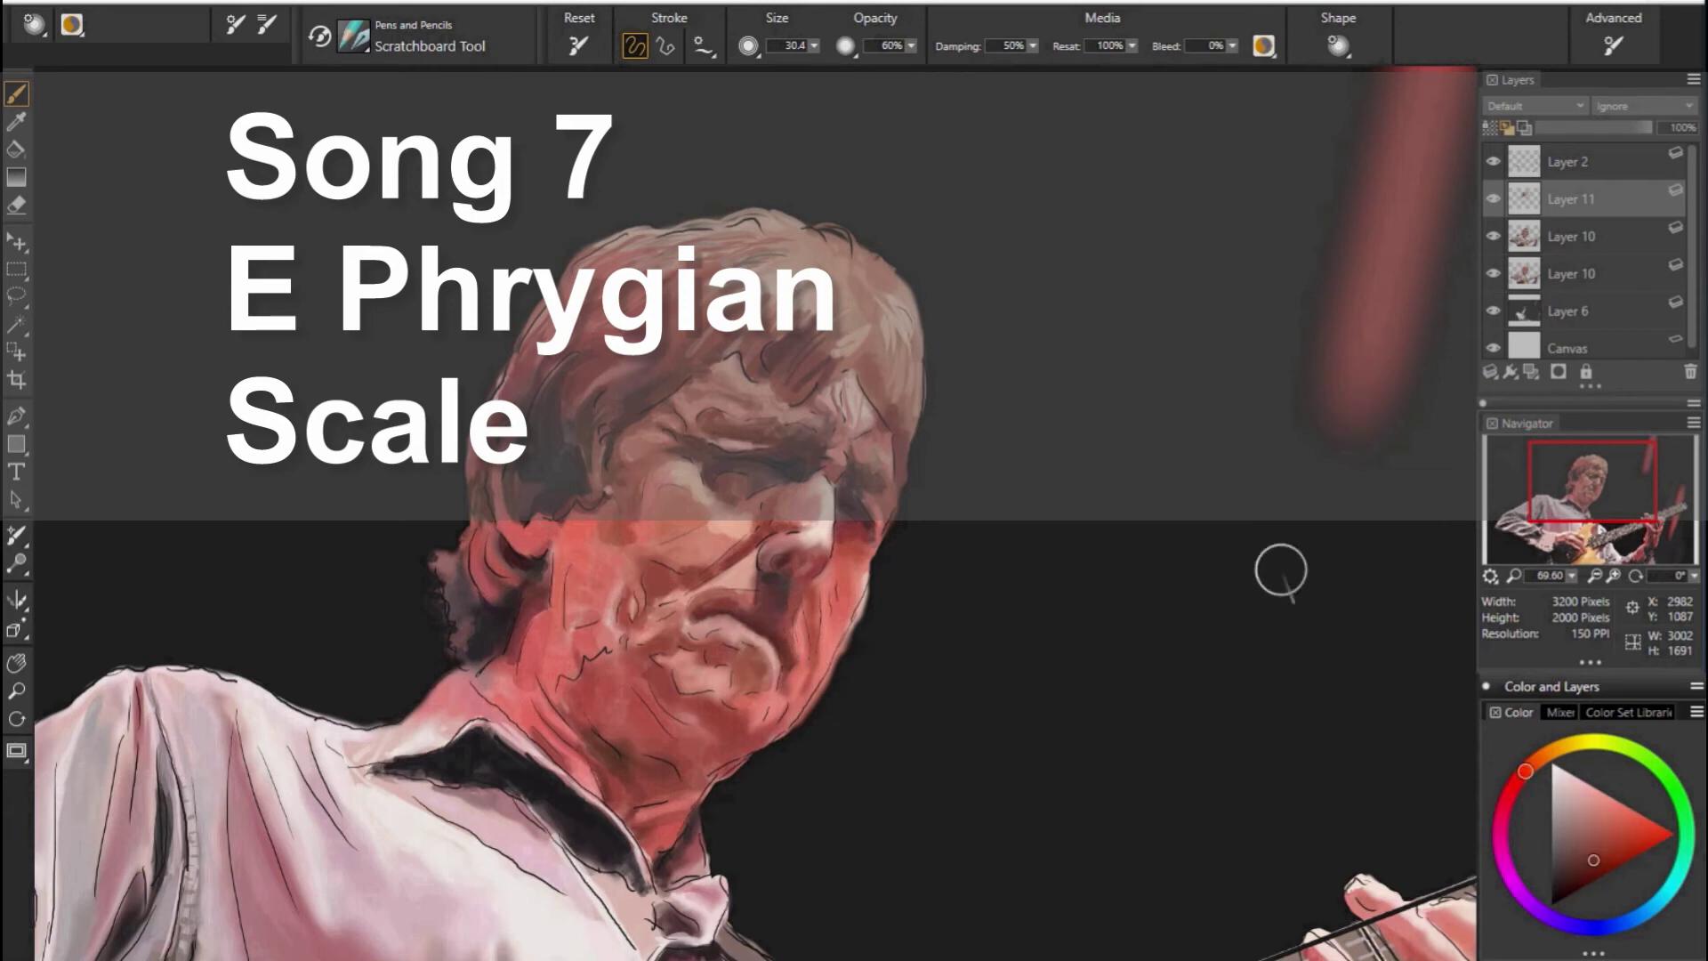
pyautogui.keyDown('alt'); pyautogui.click(782, 622); pyautogui.keyUp('alt')
pyautogui.keyDown('alt'); pyautogui.click(882, 636); pyautogui.keyUp('alt')
pyautogui.keyDown('alt'); pyautogui.click(887, 620); pyautogui.keyUp('alt')
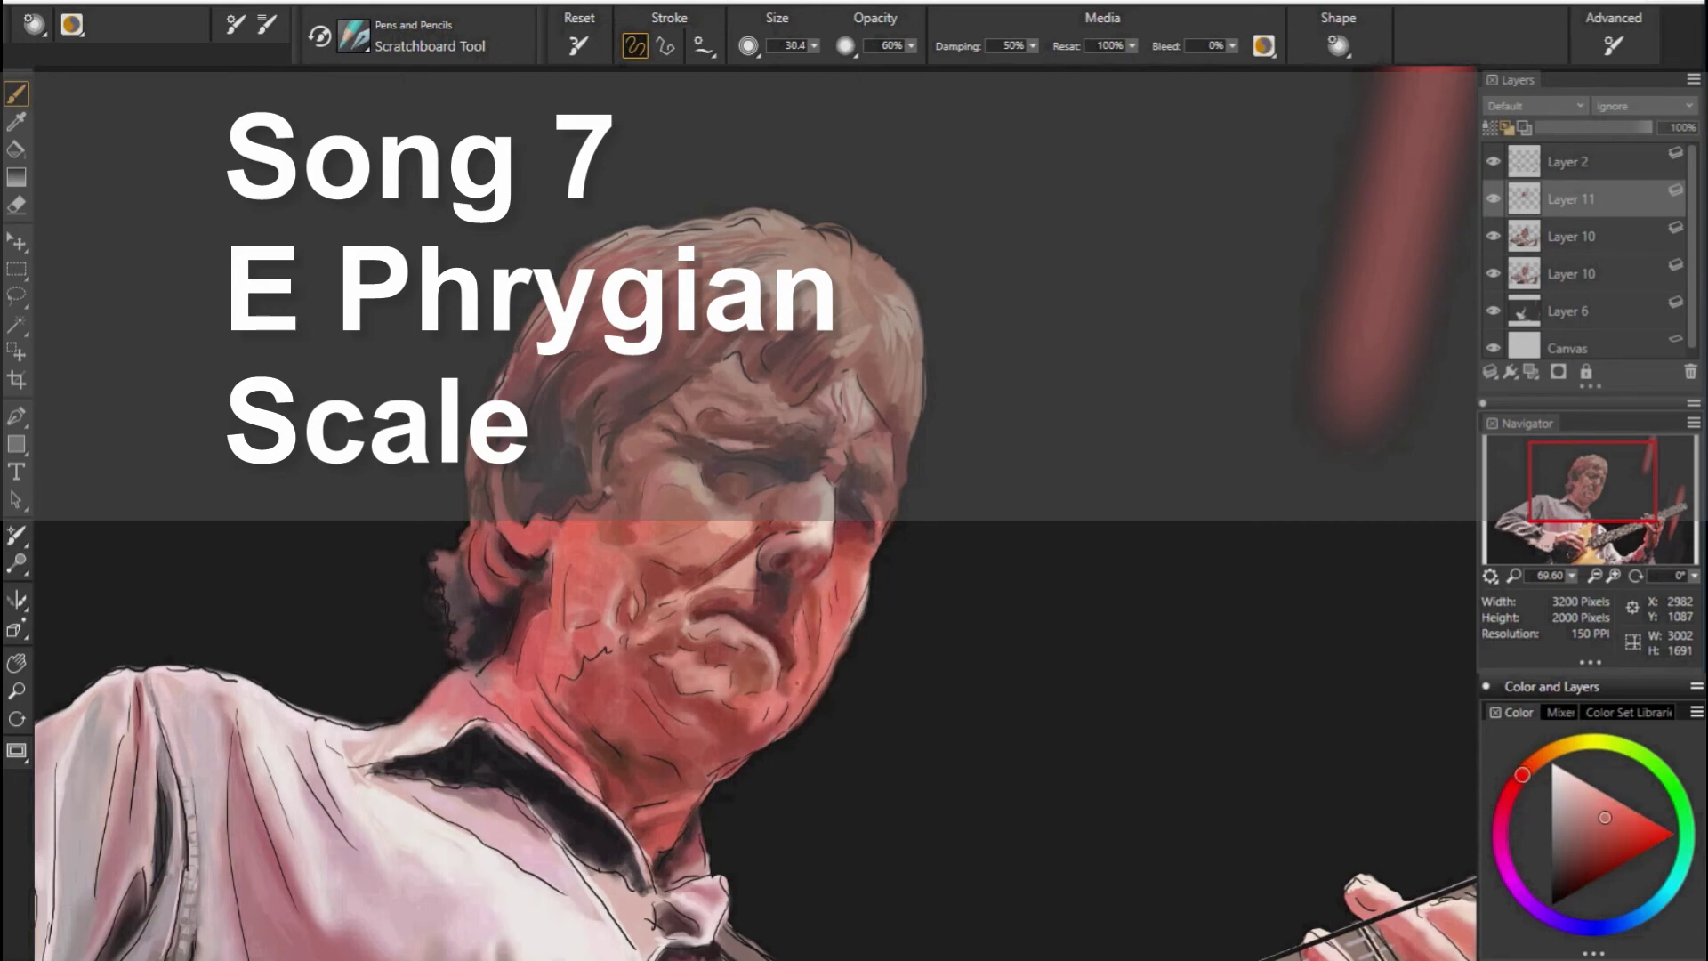
pyautogui.keyDown('alt'); pyautogui.click(792, 583); pyautogui.keyUp('alt')
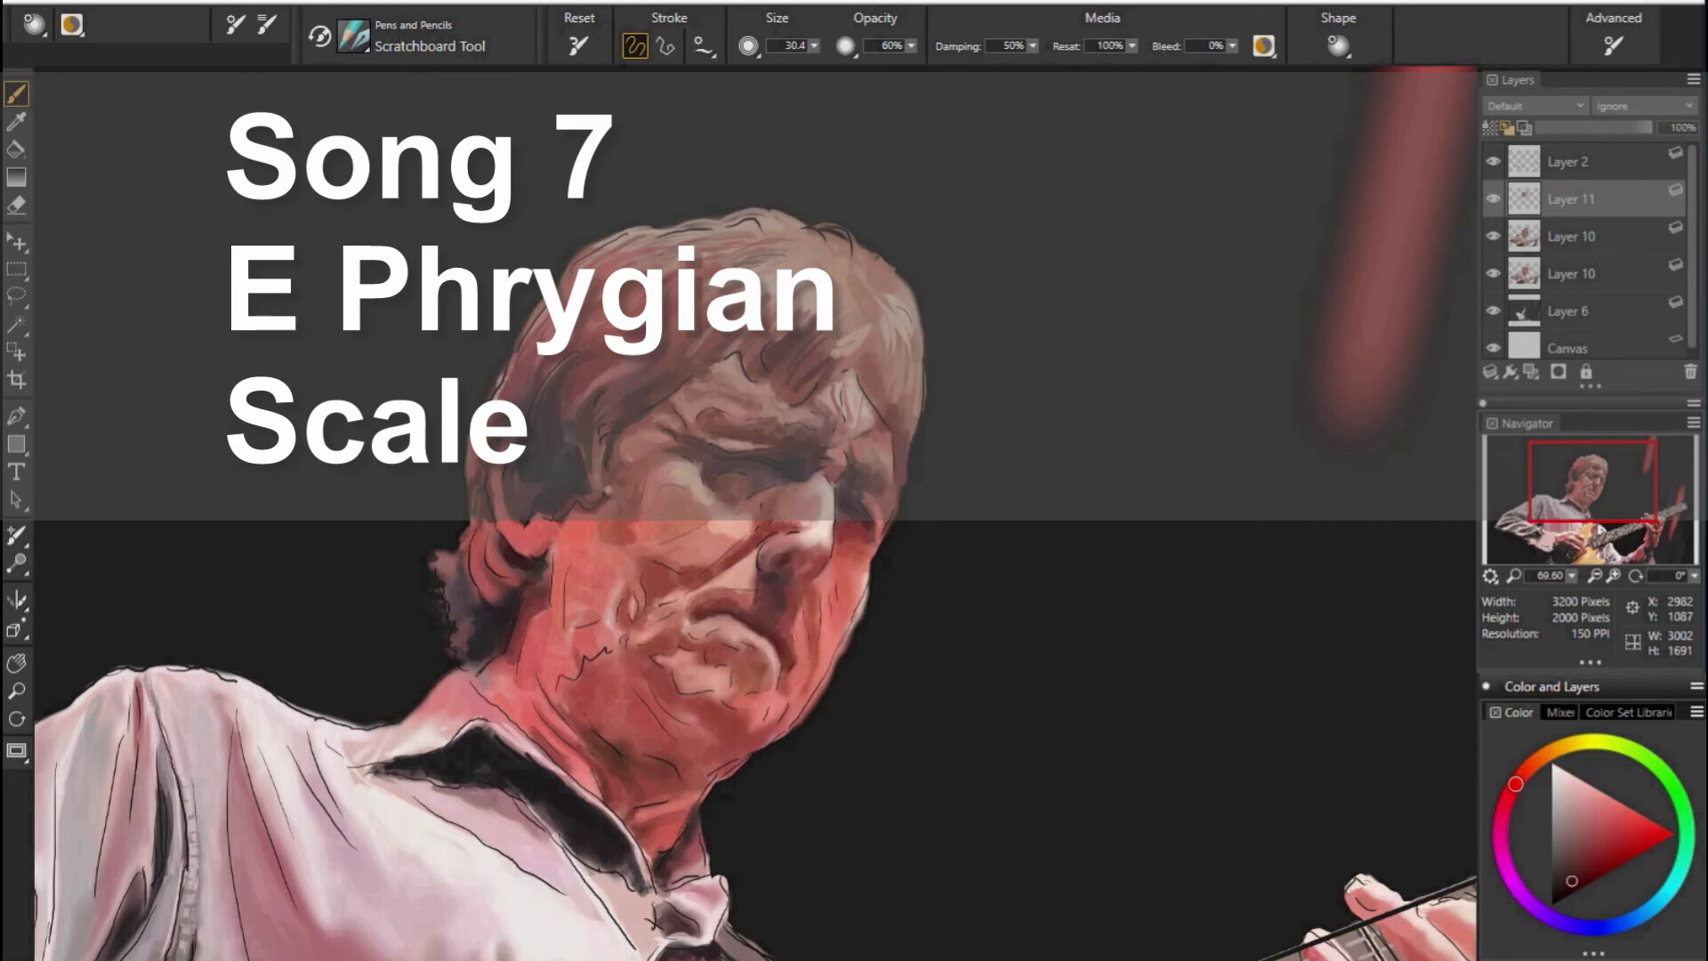
# Add mid-value and lighter red tones, then touches of dark purple-blue.
pyautogui.keyDown('alt'); pyautogui.click(1207, 599); pyautogui.keyUp('alt')
pyautogui.keyDown('alt'); pyautogui.click(799, 550); pyautogui.keyUp('alt')
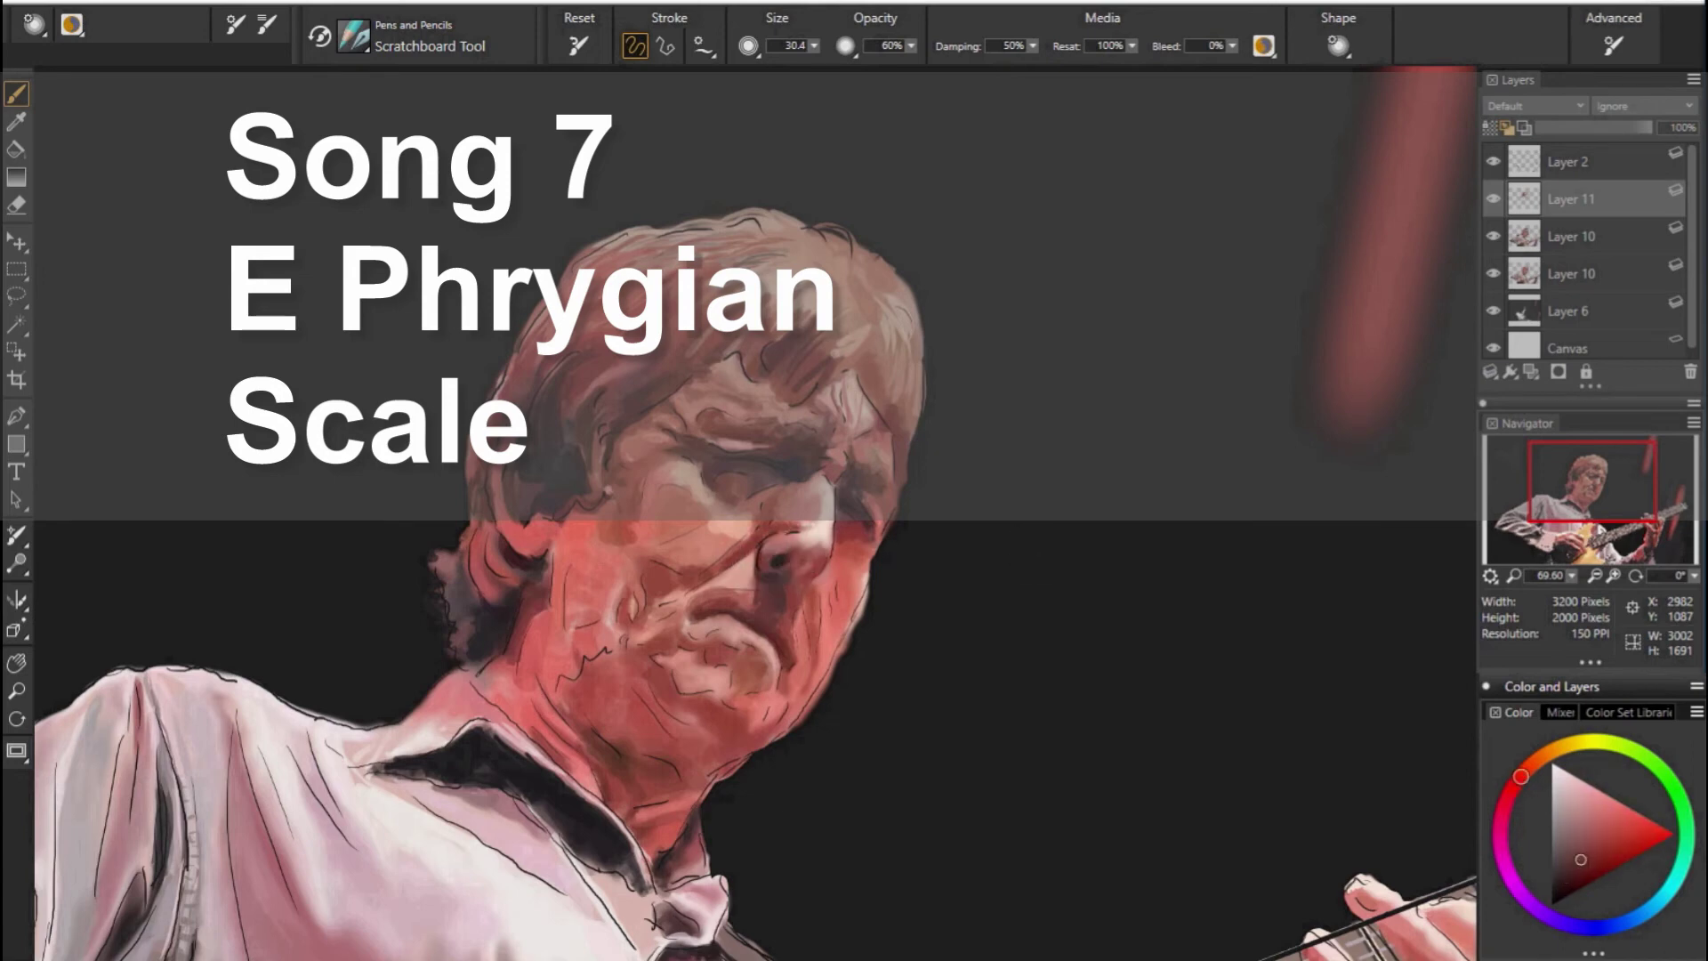
pyautogui.keyDown('alt'); pyautogui.click(829, 556); pyautogui.keyUp('alt')
pyautogui.keyDown('alt'); pyautogui.click(772, 532); pyautogui.keyUp('alt')
pyautogui.keyDown('alt'); pyautogui.click(743, 422); pyautogui.keyUp('alt')
pyautogui.keyDown('alt'); pyautogui.click(876, 502); pyautogui.keyUp('alt')
pyautogui.keyDown('alt'); pyautogui.click(901, 518); pyautogui.keyUp('alt')
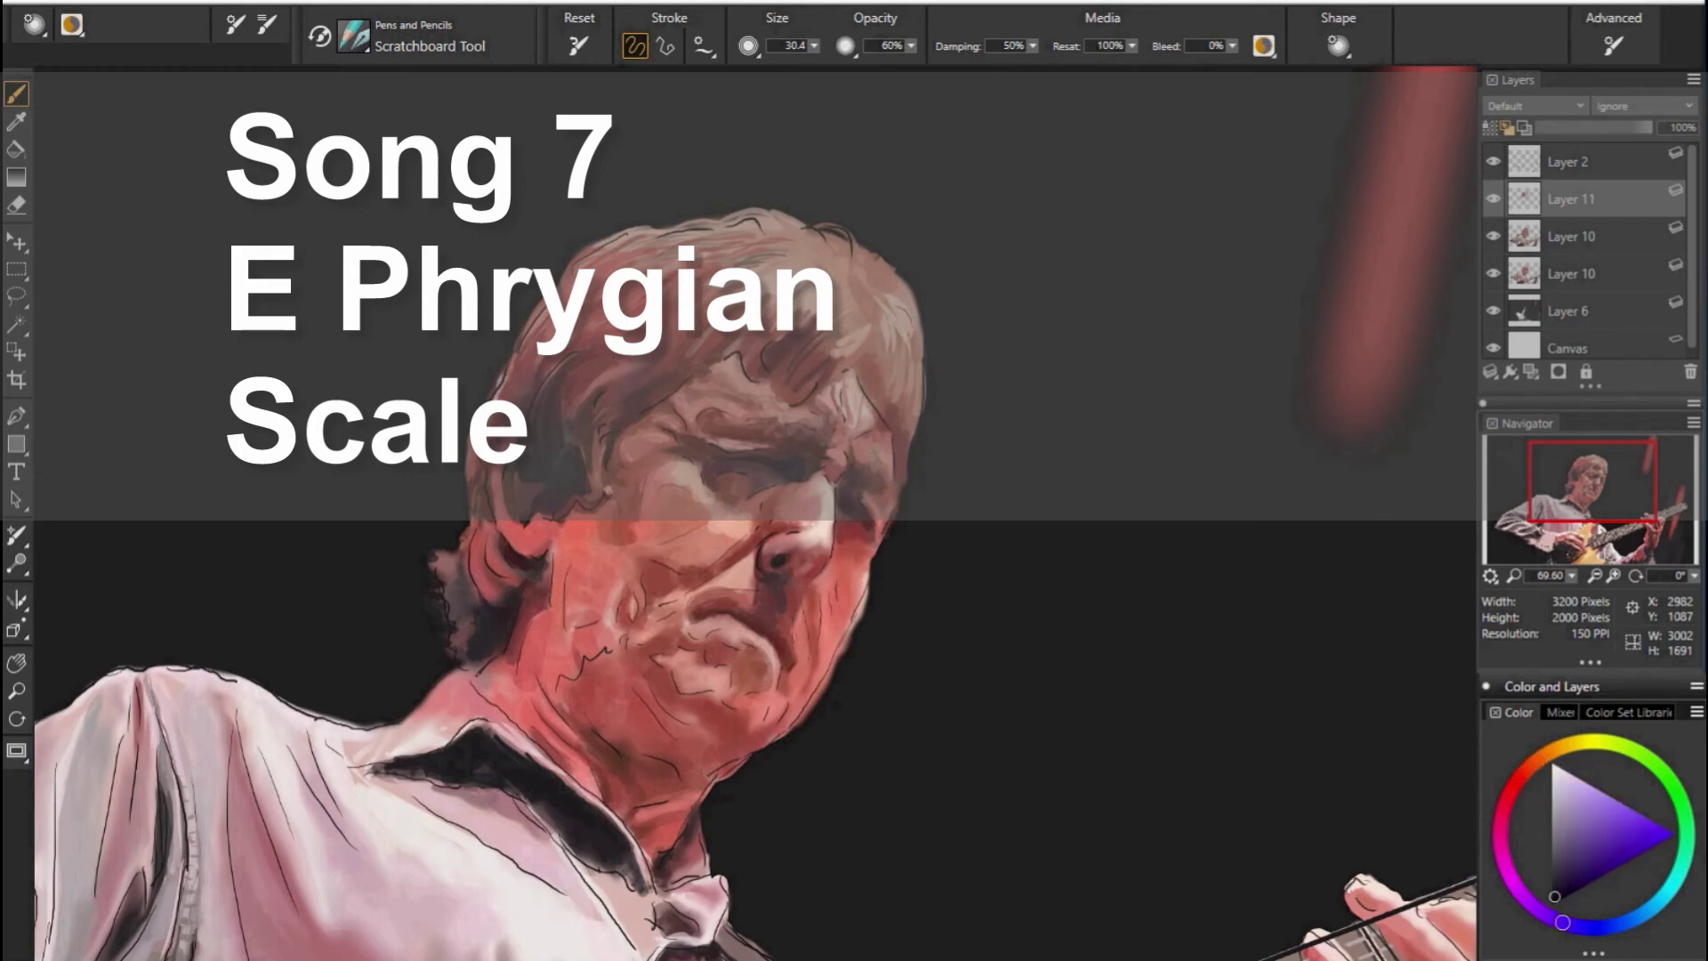
# Work muted, saturated and lighter reds sampled near the hair into the hair edge.
pyautogui.keyDown('alt'); pyautogui.click(922, 484); pyautogui.keyUp('alt')
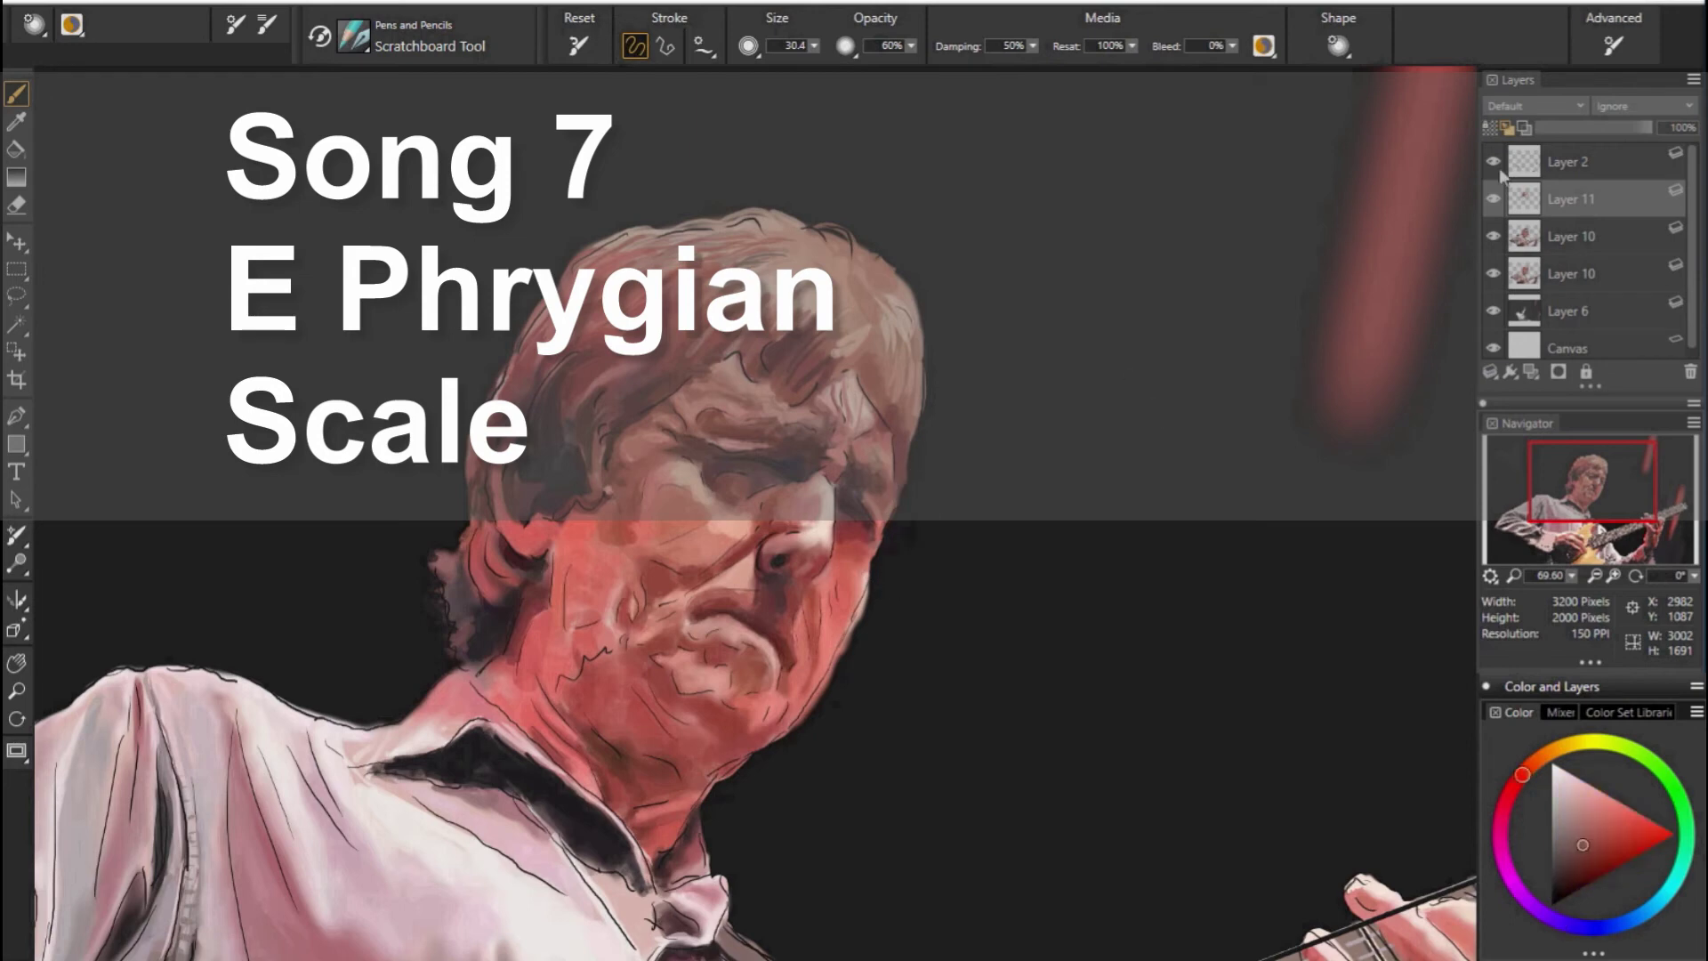
pyautogui.keyDown('alt'); pyautogui.click(1139, 352); pyautogui.keyUp('alt')
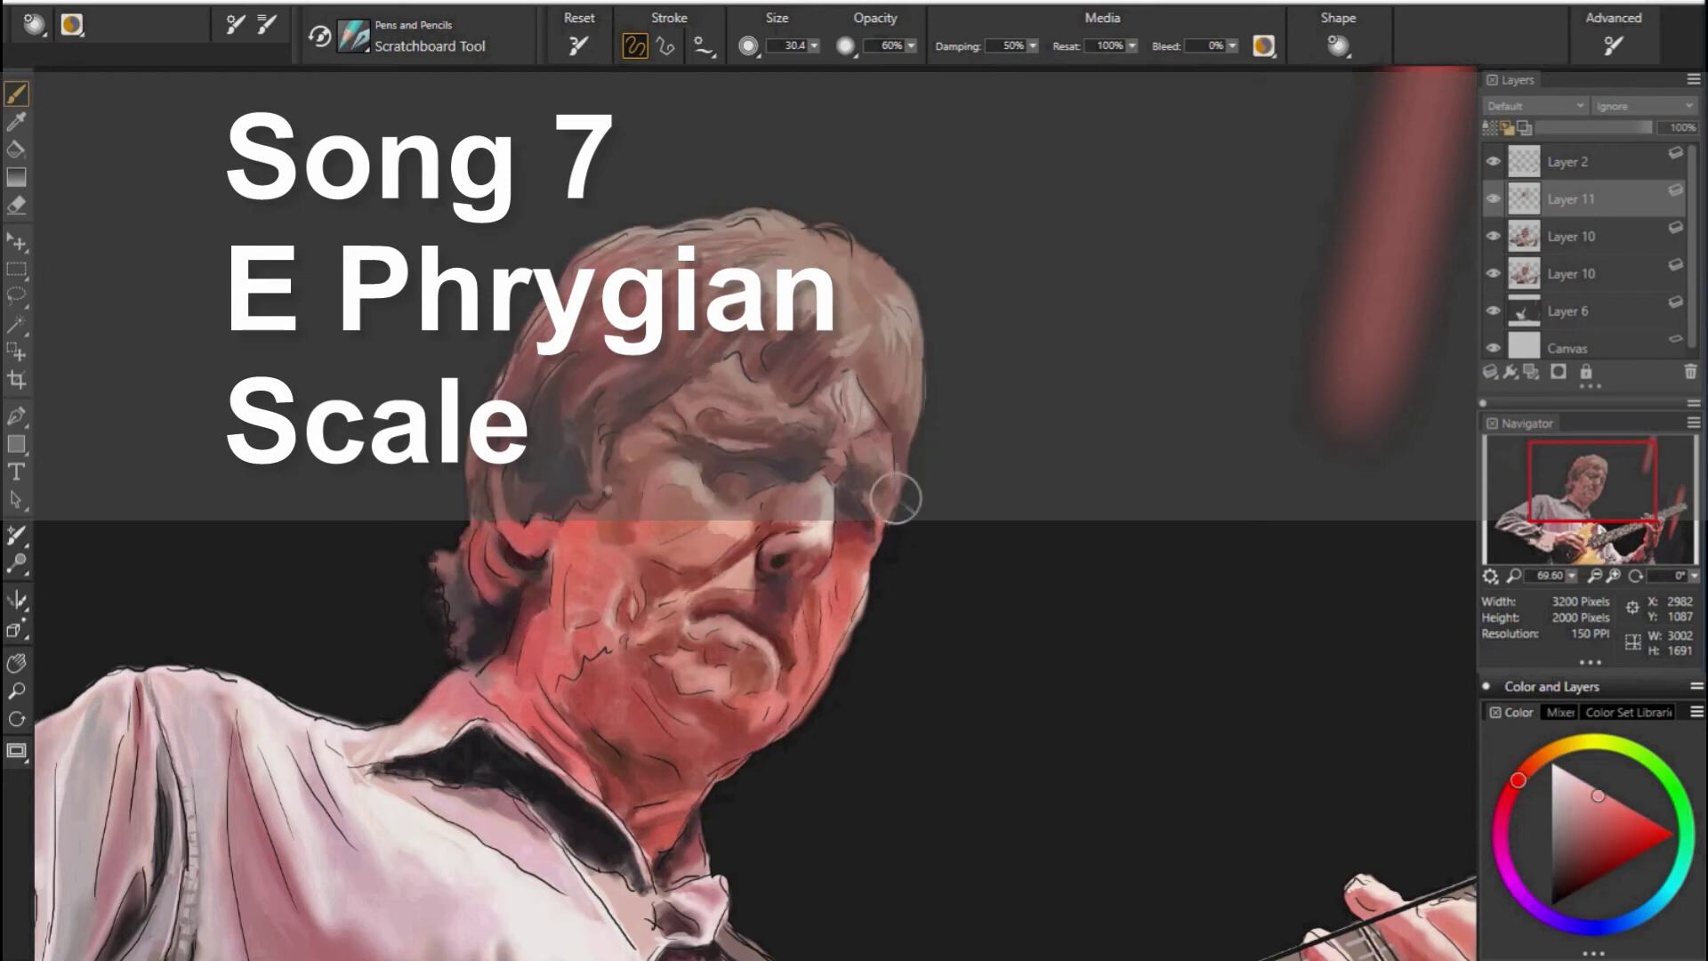
pyautogui.keyDown('alt'); pyautogui.click(919, 481); pyautogui.keyUp('alt')
pyautogui.keyDown('alt'); pyautogui.click(913, 433); pyautogui.keyUp('alt')
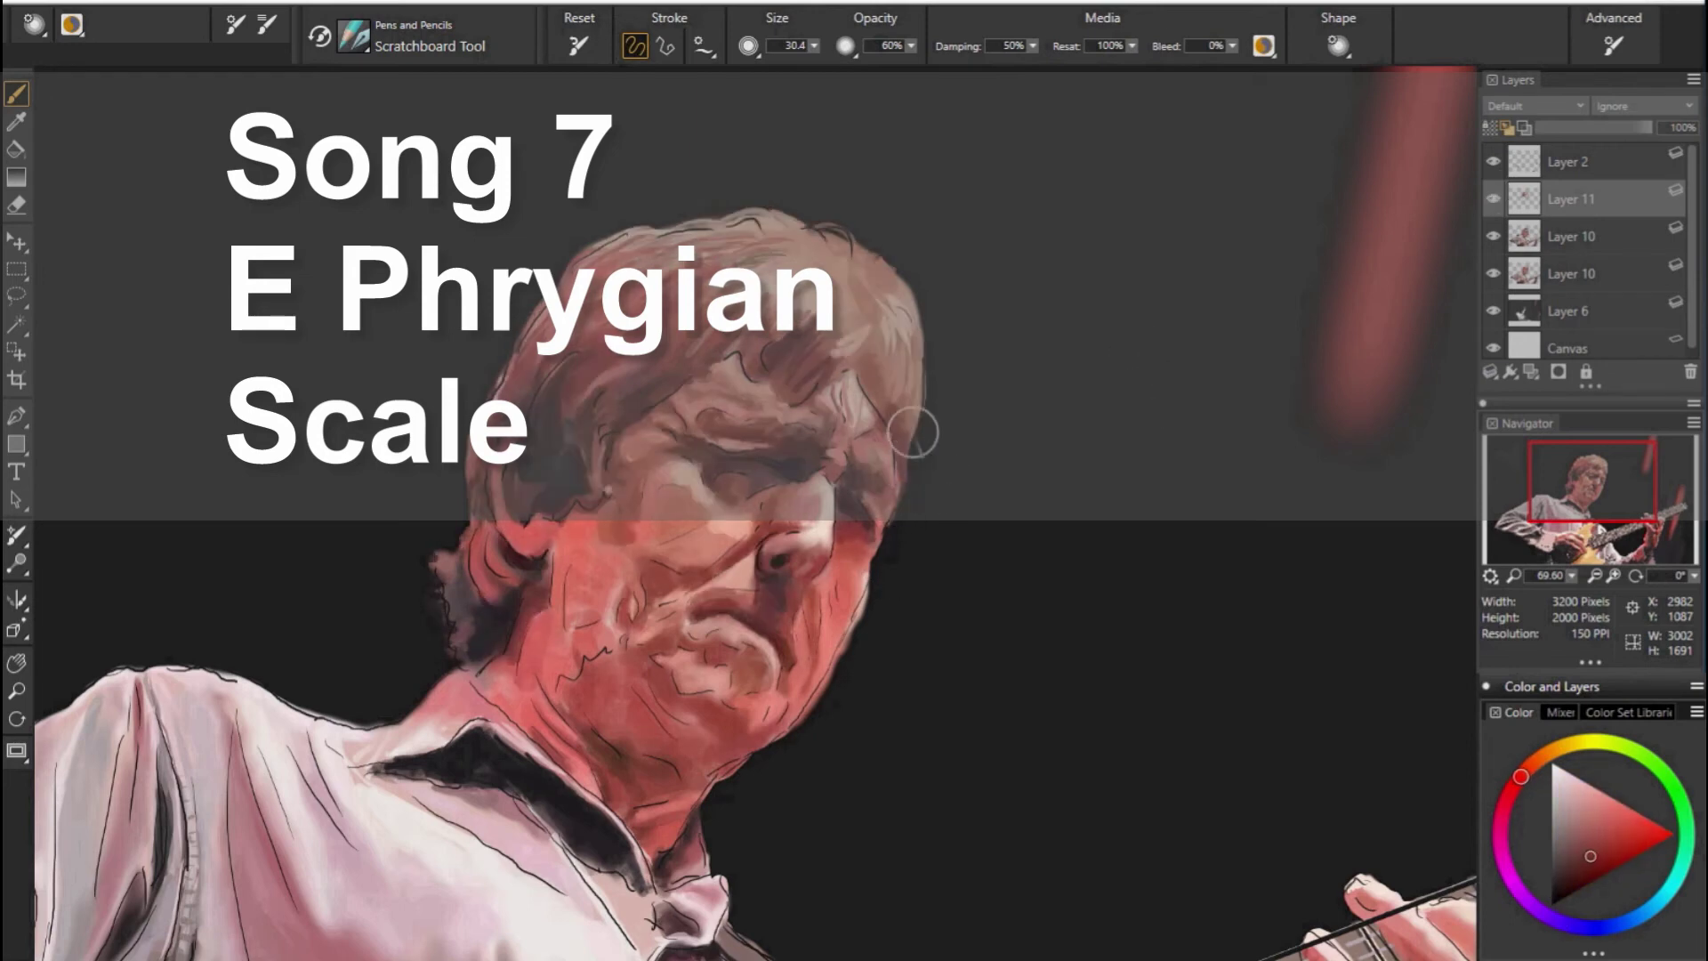
pyautogui.keyDown('alt'); pyautogui.click(862, 449); pyautogui.keyUp('alt')
pyautogui.keyDown('alt'); pyautogui.click(861, 347); pyautogui.keyUp('alt')
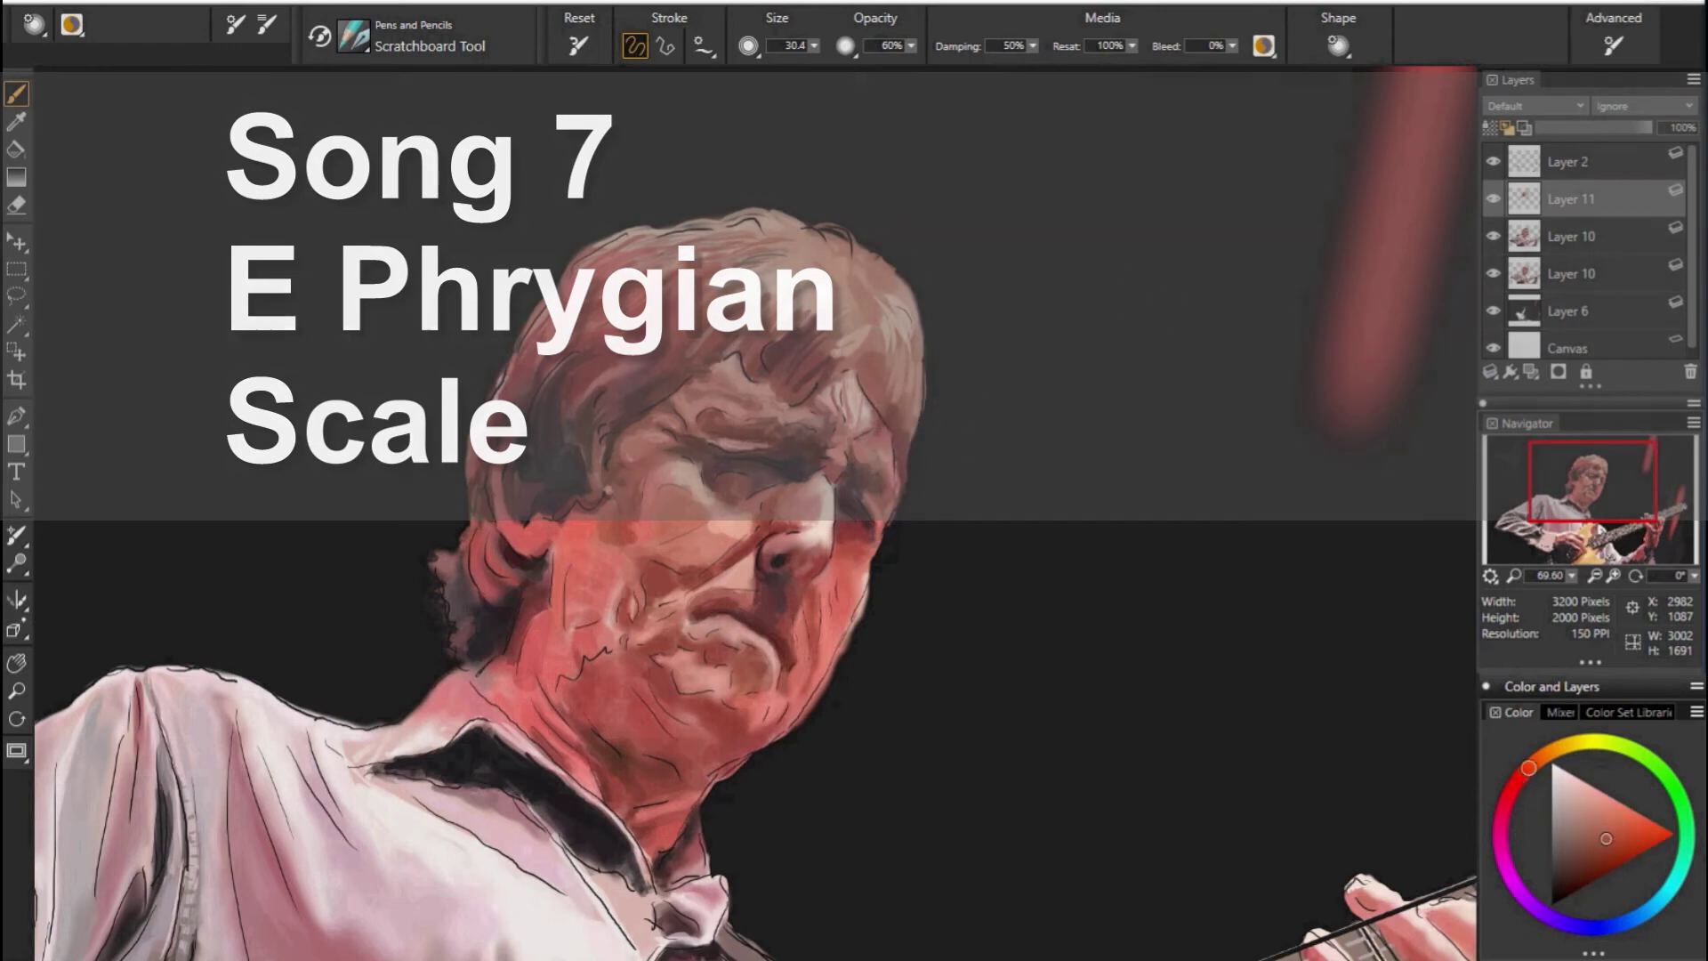
pyautogui.keyDown('alt'); pyautogui.click(928, 388); pyautogui.keyUp('alt')
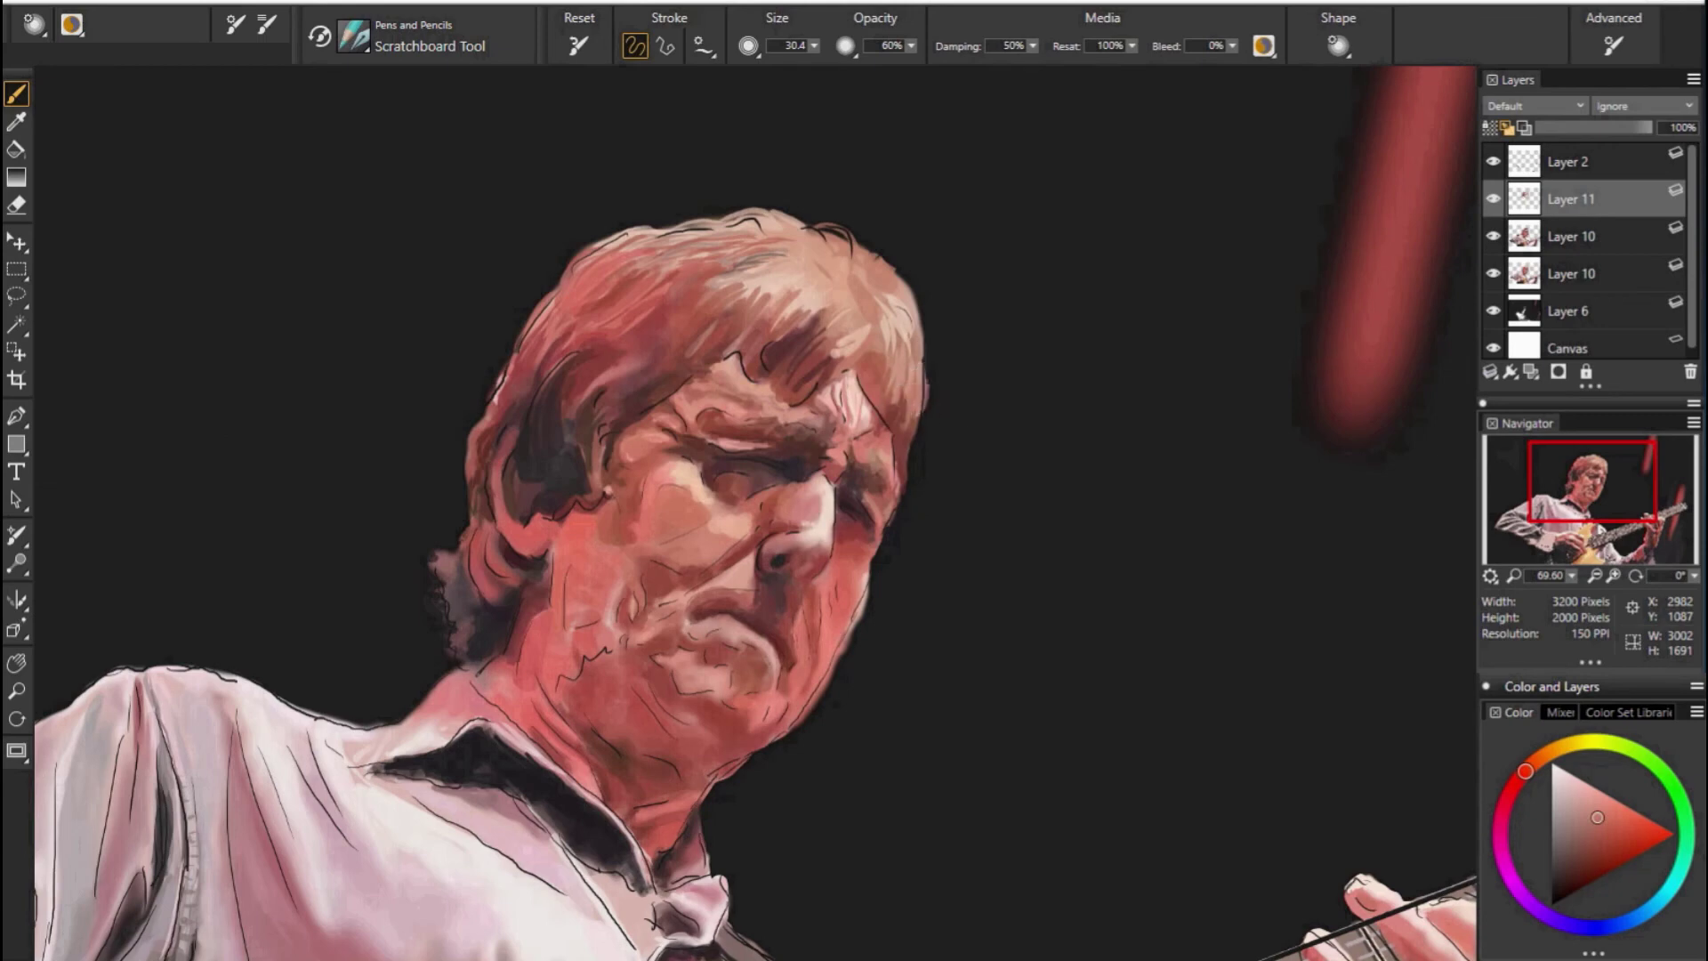
# Add light peach, orange and pale peach tones sampled from the hair.
pyautogui.keyDown('alt'); pyautogui.click(916, 329); pyautogui.keyUp('alt')
pyautogui.keyDown('alt'); pyautogui.click(885, 307); pyautogui.keyUp('alt')
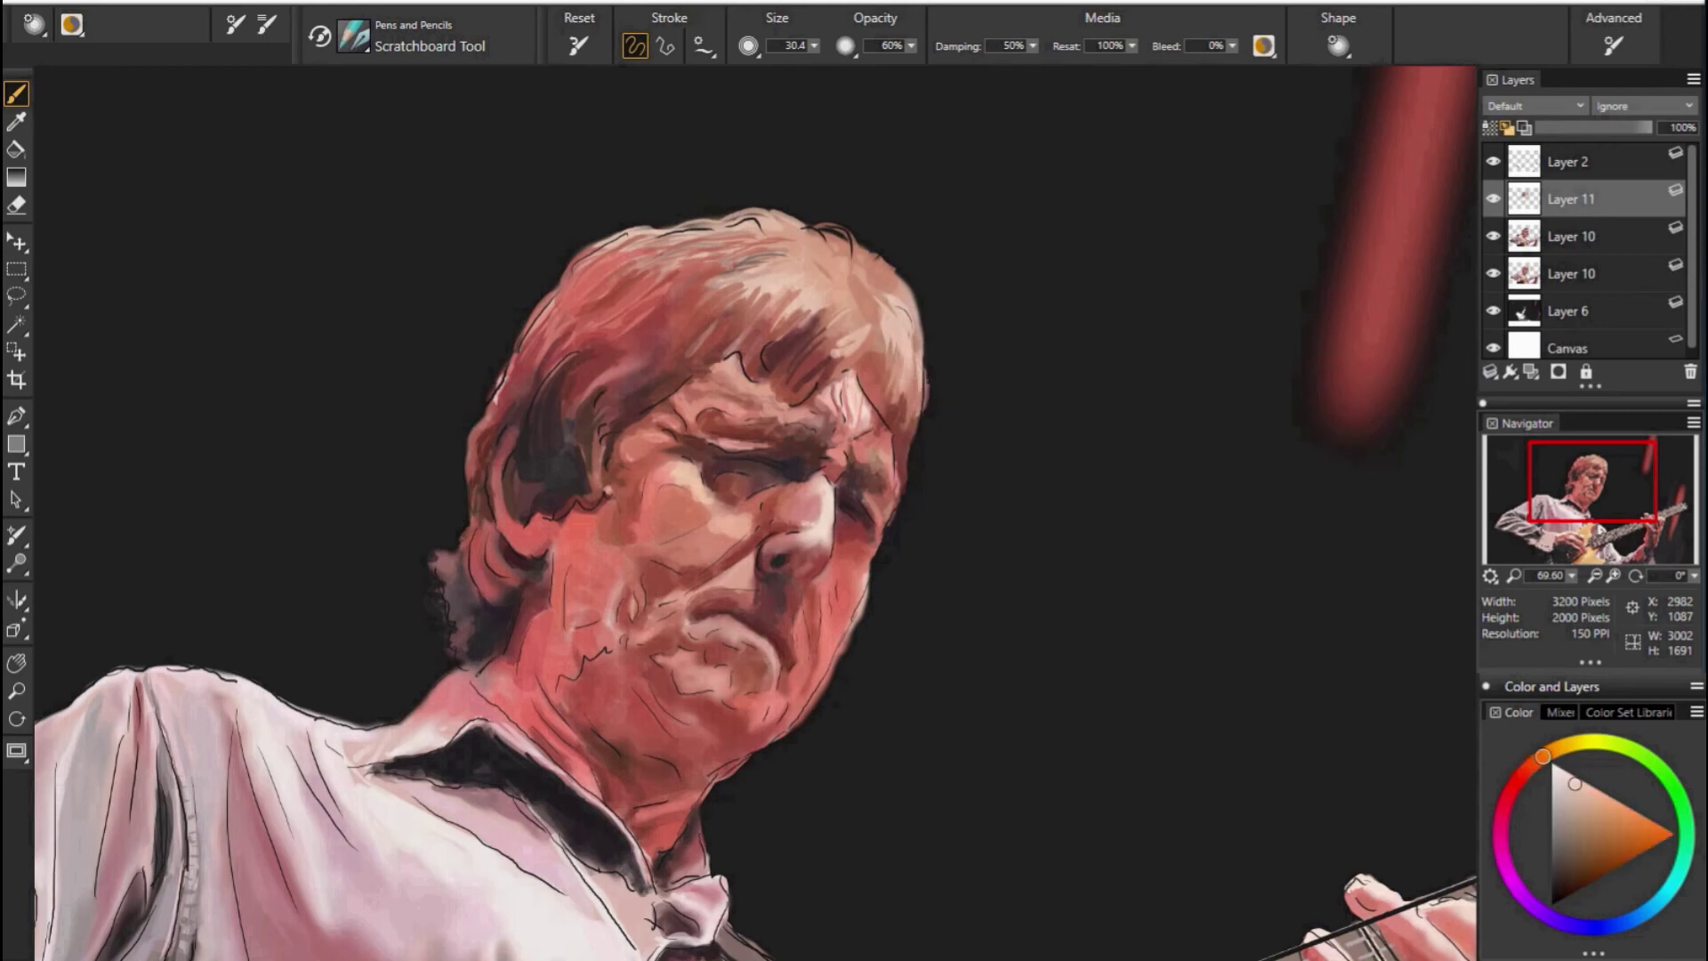
pyautogui.keyDown('alt'); pyautogui.click(830, 341); pyautogui.keyUp('alt')
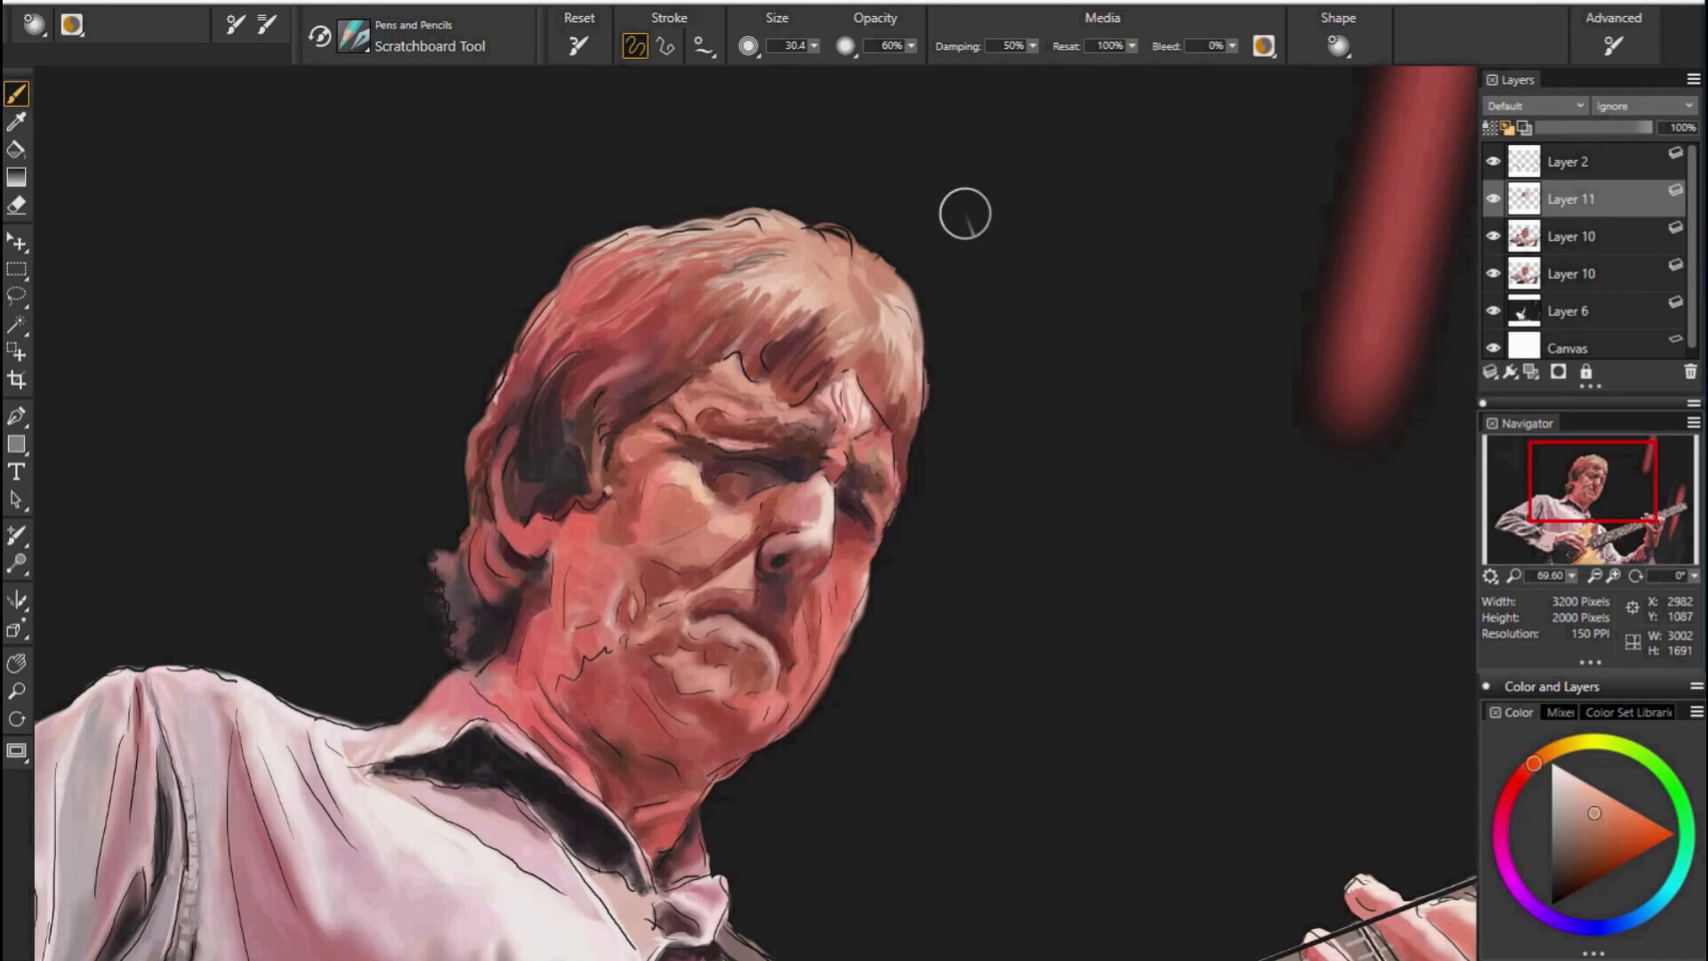
pyautogui.keyDown('alt'); pyautogui.click(772, 233); pyautogui.keyUp('alt')
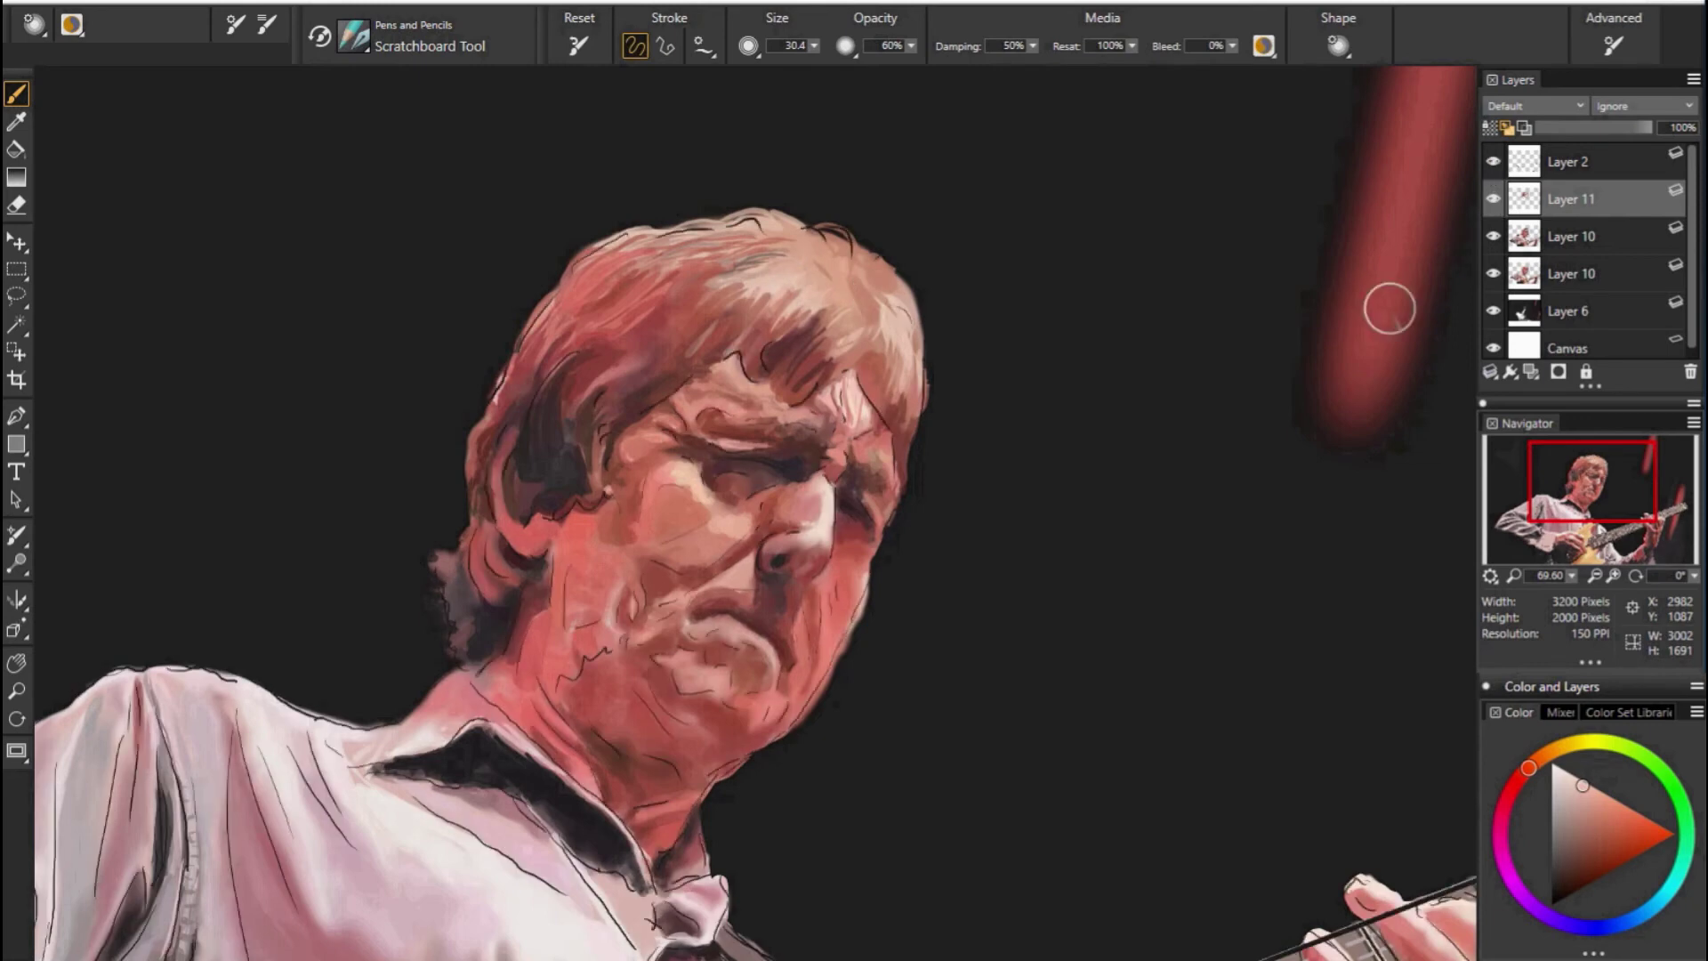
# Layer deeper reds, red-browns and lighter saturated reds sampled across the face.
pyautogui.keyDown('alt'); pyautogui.click(836, 501); pyautogui.keyUp('alt')
pyautogui.keyDown('alt'); pyautogui.click(834, 472); pyautogui.keyUp('alt')
pyautogui.keyDown('alt'); pyautogui.click(828, 469); pyautogui.keyUp('alt')
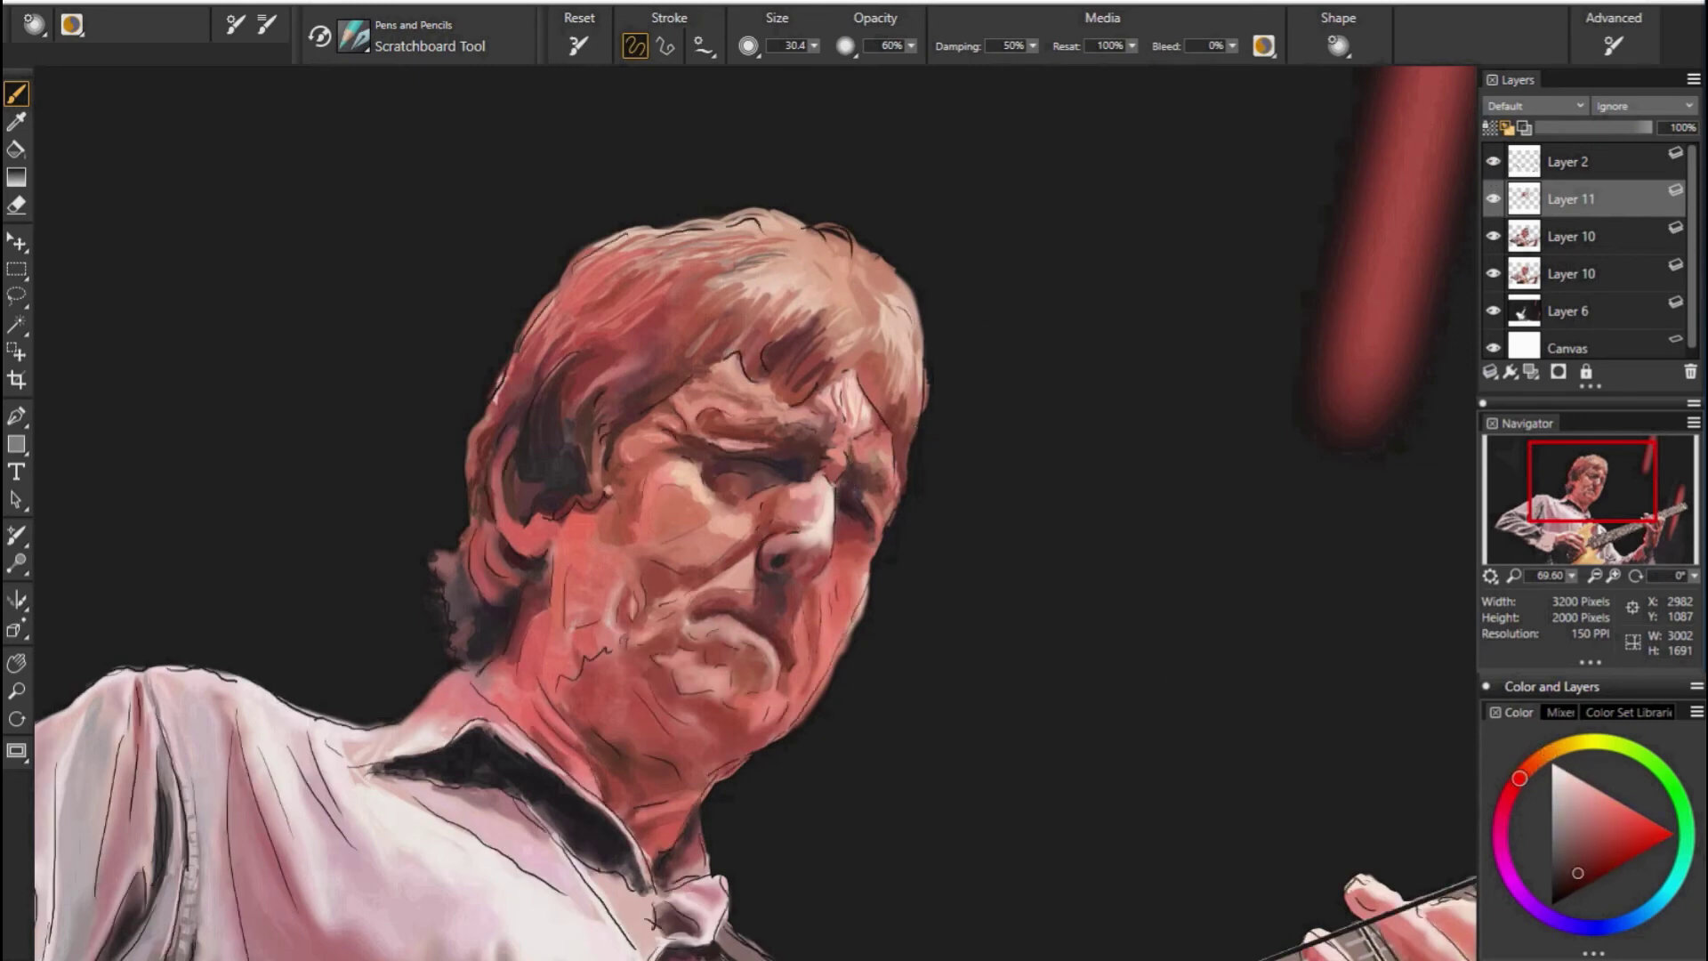
pyautogui.keyDown('alt'); pyautogui.click(824, 512); pyautogui.keyUp('alt')
pyautogui.keyDown('alt'); pyautogui.click(797, 500); pyautogui.keyUp('alt')
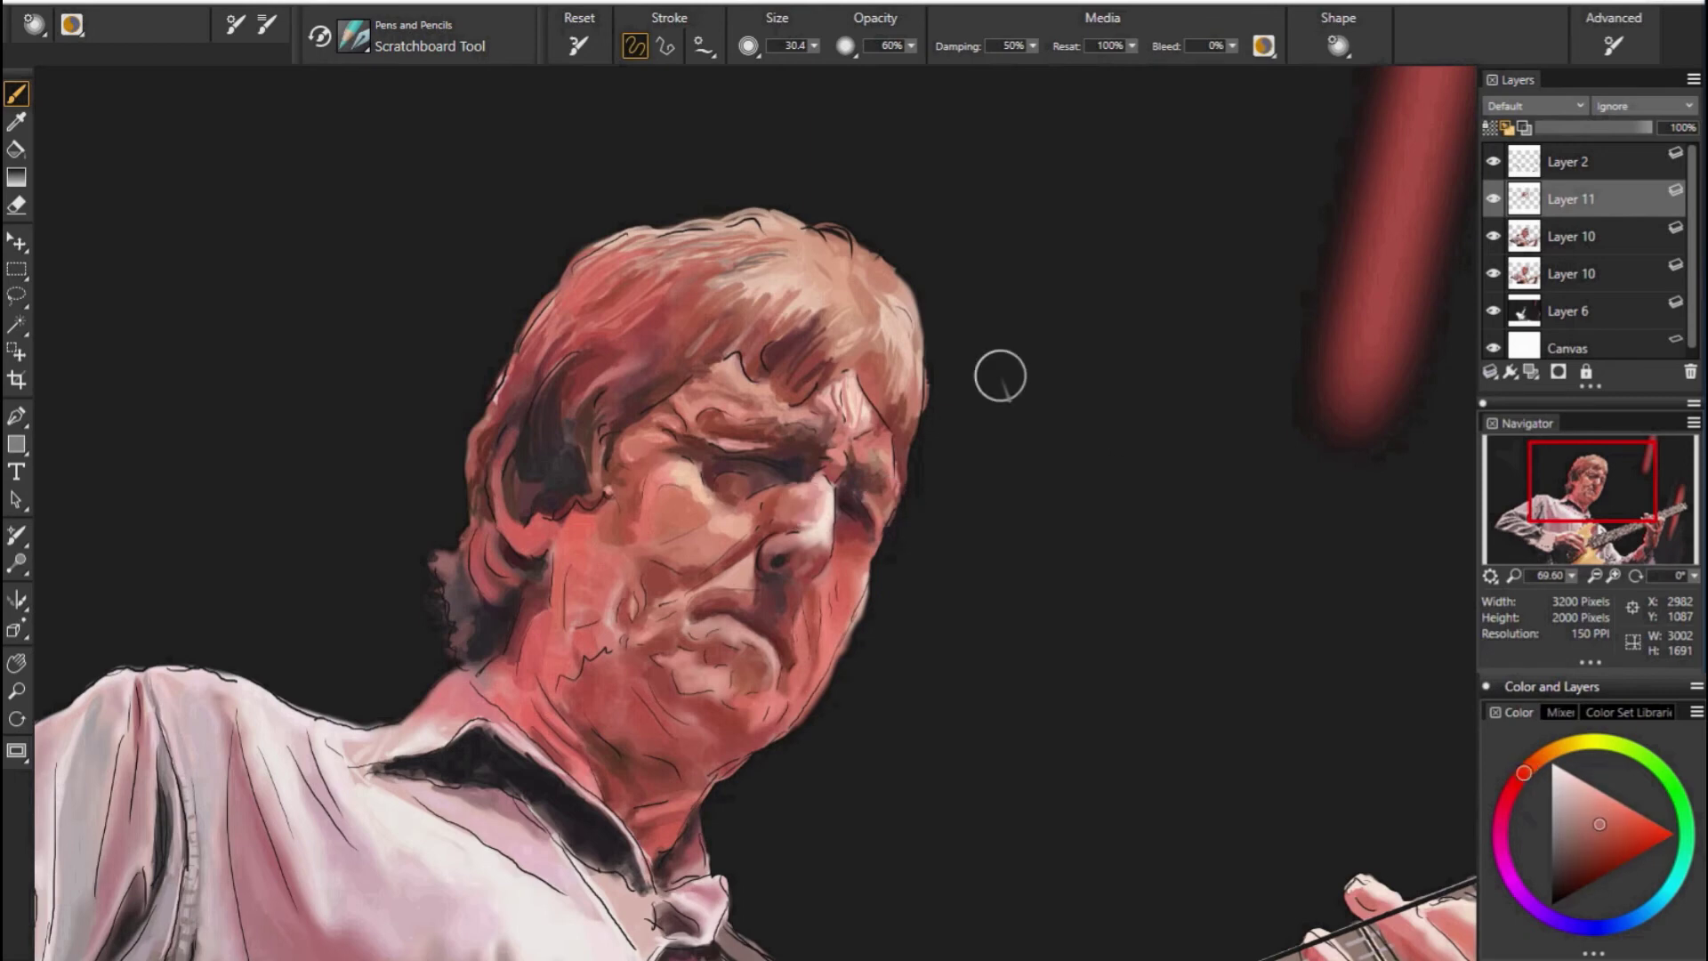
pyautogui.keyDown('alt'); pyautogui.click(774, 532); pyautogui.keyUp('alt')
pyautogui.keyDown('alt'); pyautogui.click(709, 572); pyautogui.keyUp('alt')
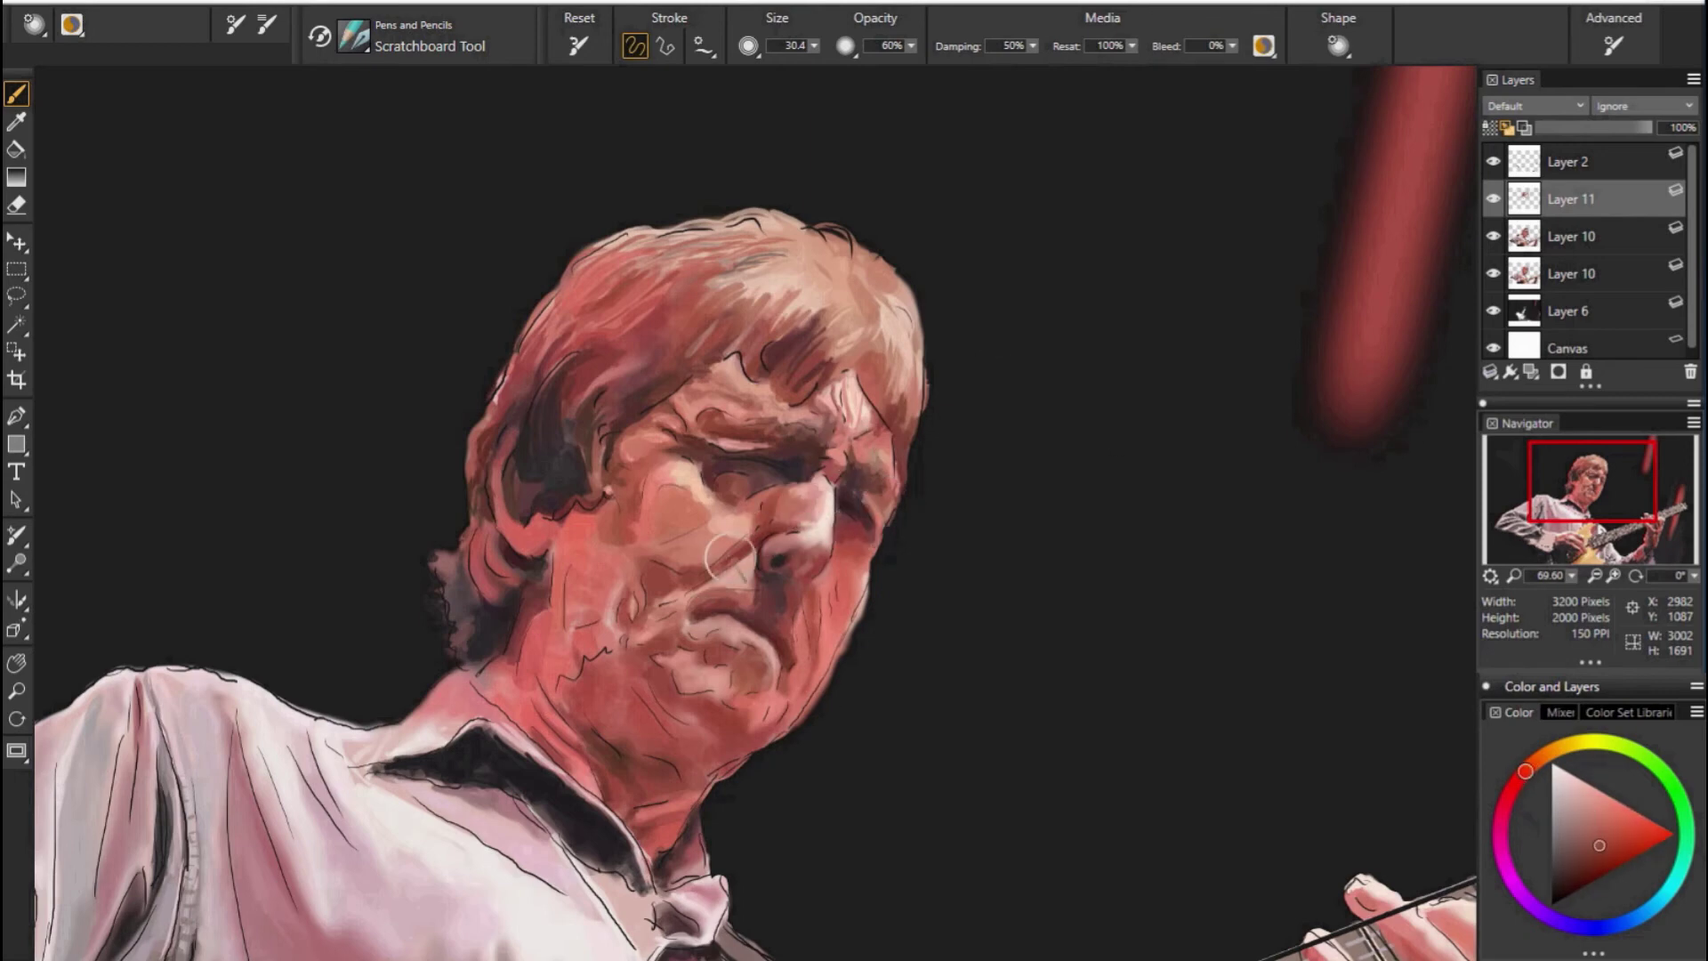
pyautogui.keyDown('alt'); pyautogui.click(691, 565); pyautogui.keyUp('alt')
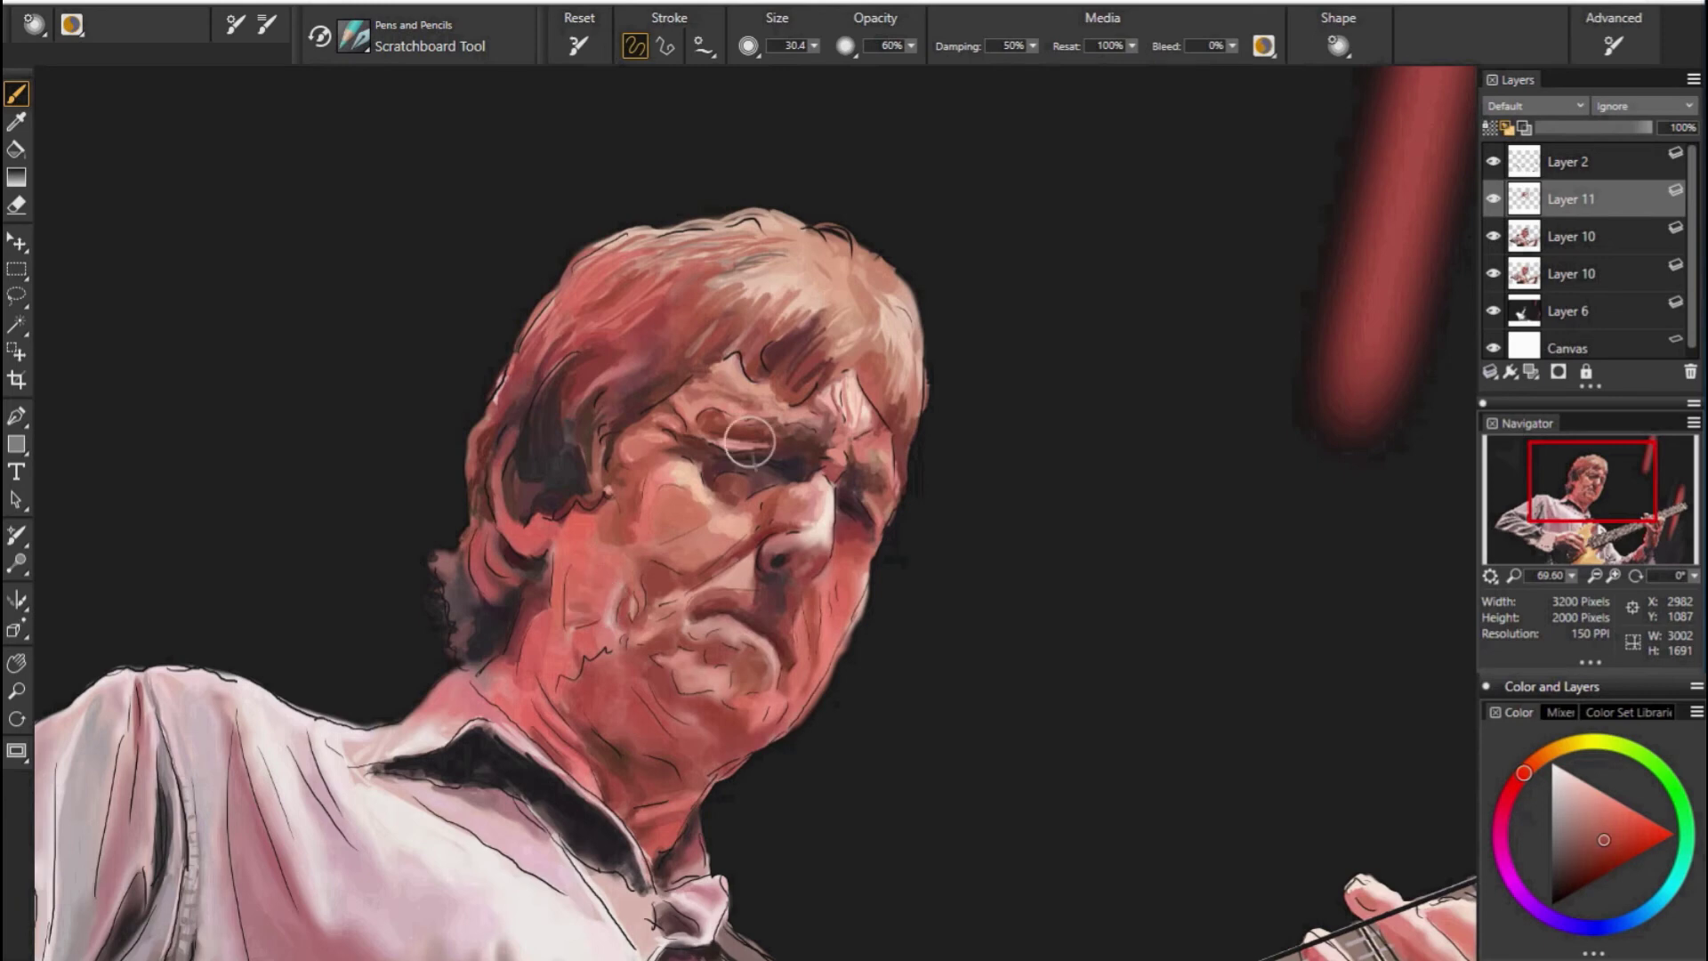
pyautogui.keyDown('alt'); pyautogui.click(588, 556); pyautogui.keyUp('alt')
pyautogui.keyDown('alt'); pyautogui.click(614, 504); pyautogui.keyUp('alt')
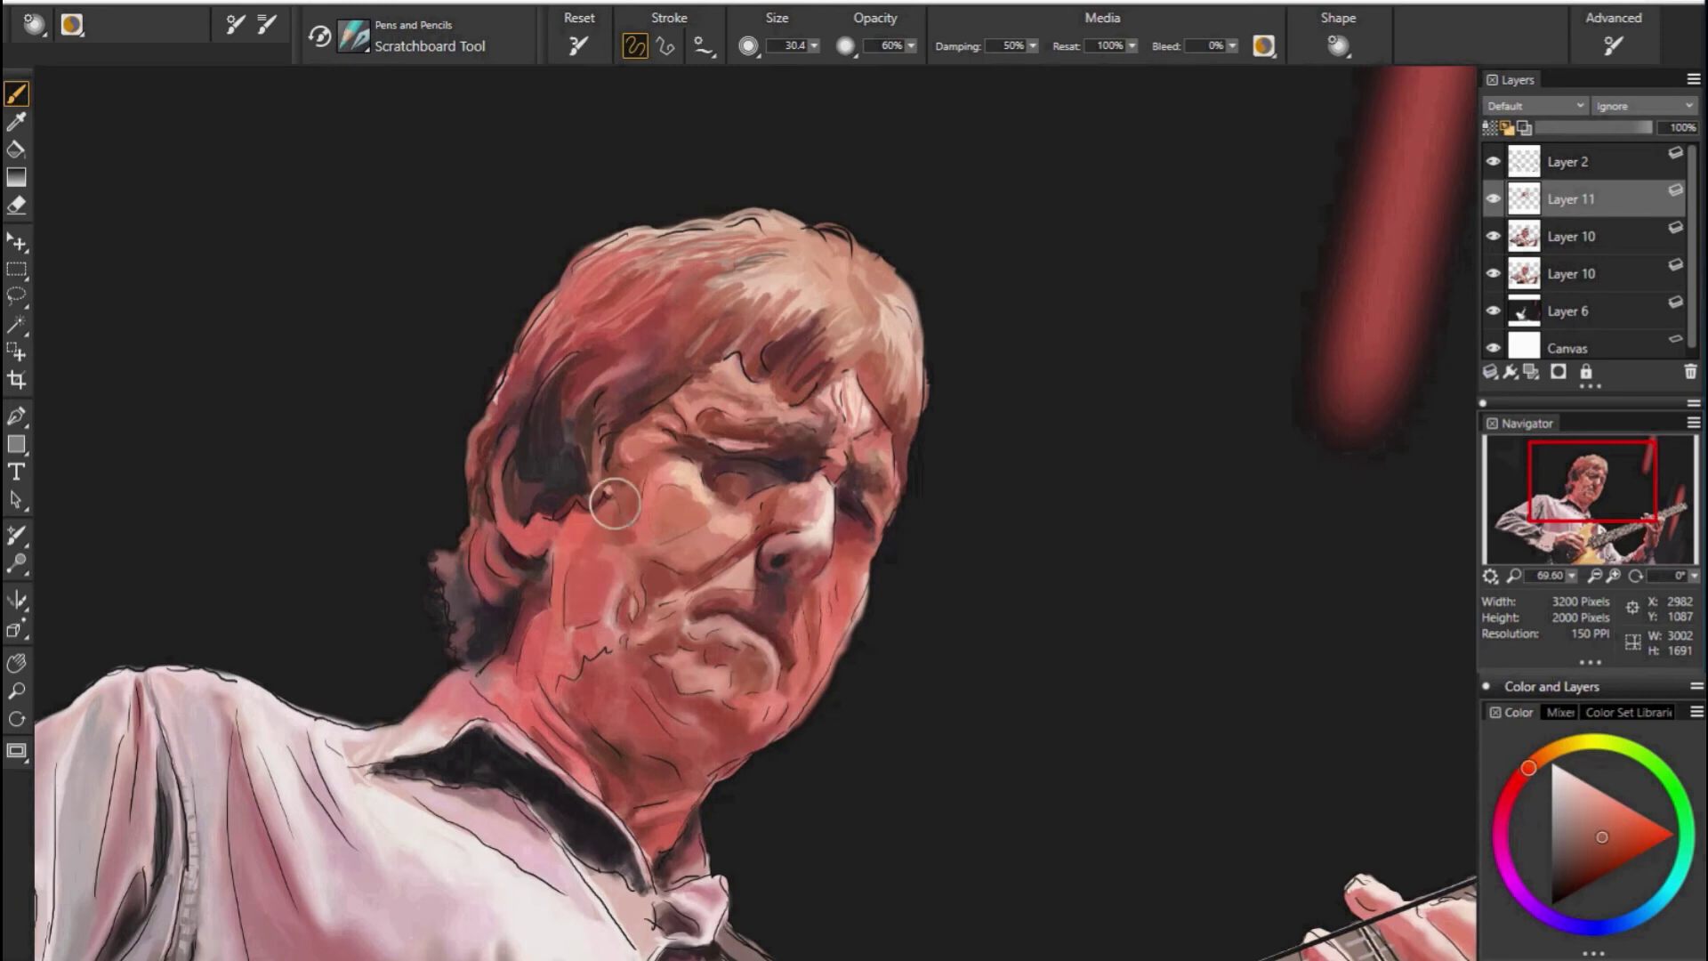
pyautogui.keyDown('alt'); pyautogui.click(731, 489); pyautogui.keyUp('alt')
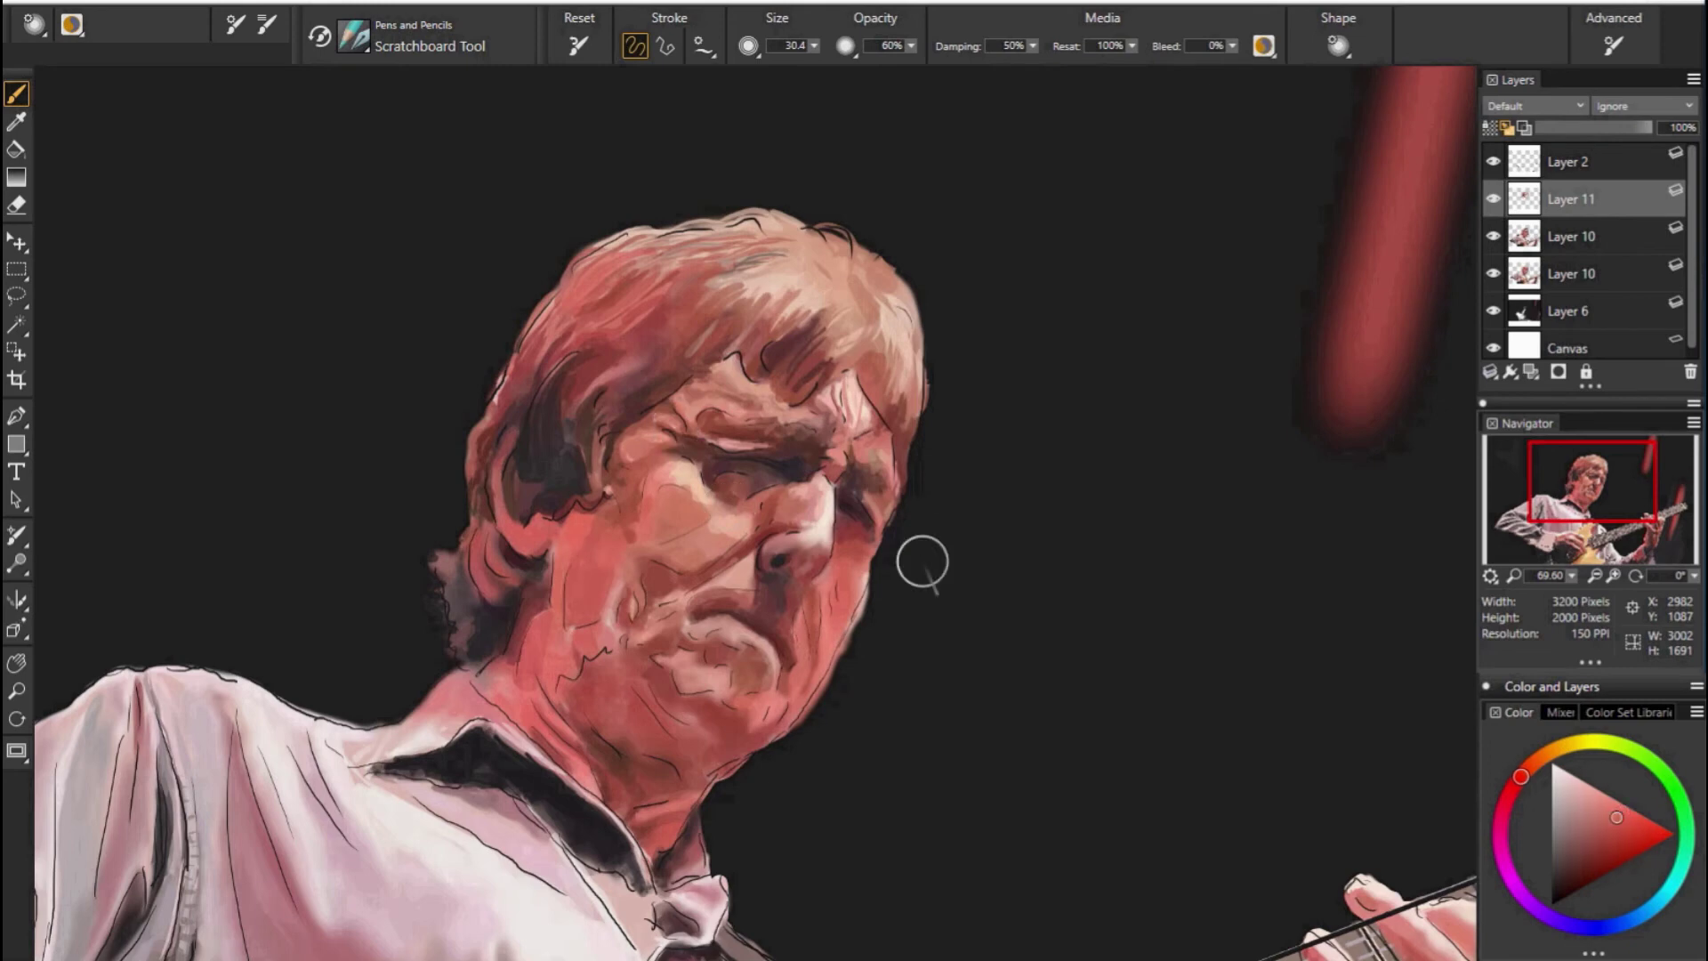
# Shade the cheek and neck with darker and more saturated cheek reds.
pyautogui.keyDown('alt'); pyautogui.click(587, 598); pyautogui.keyUp('alt')
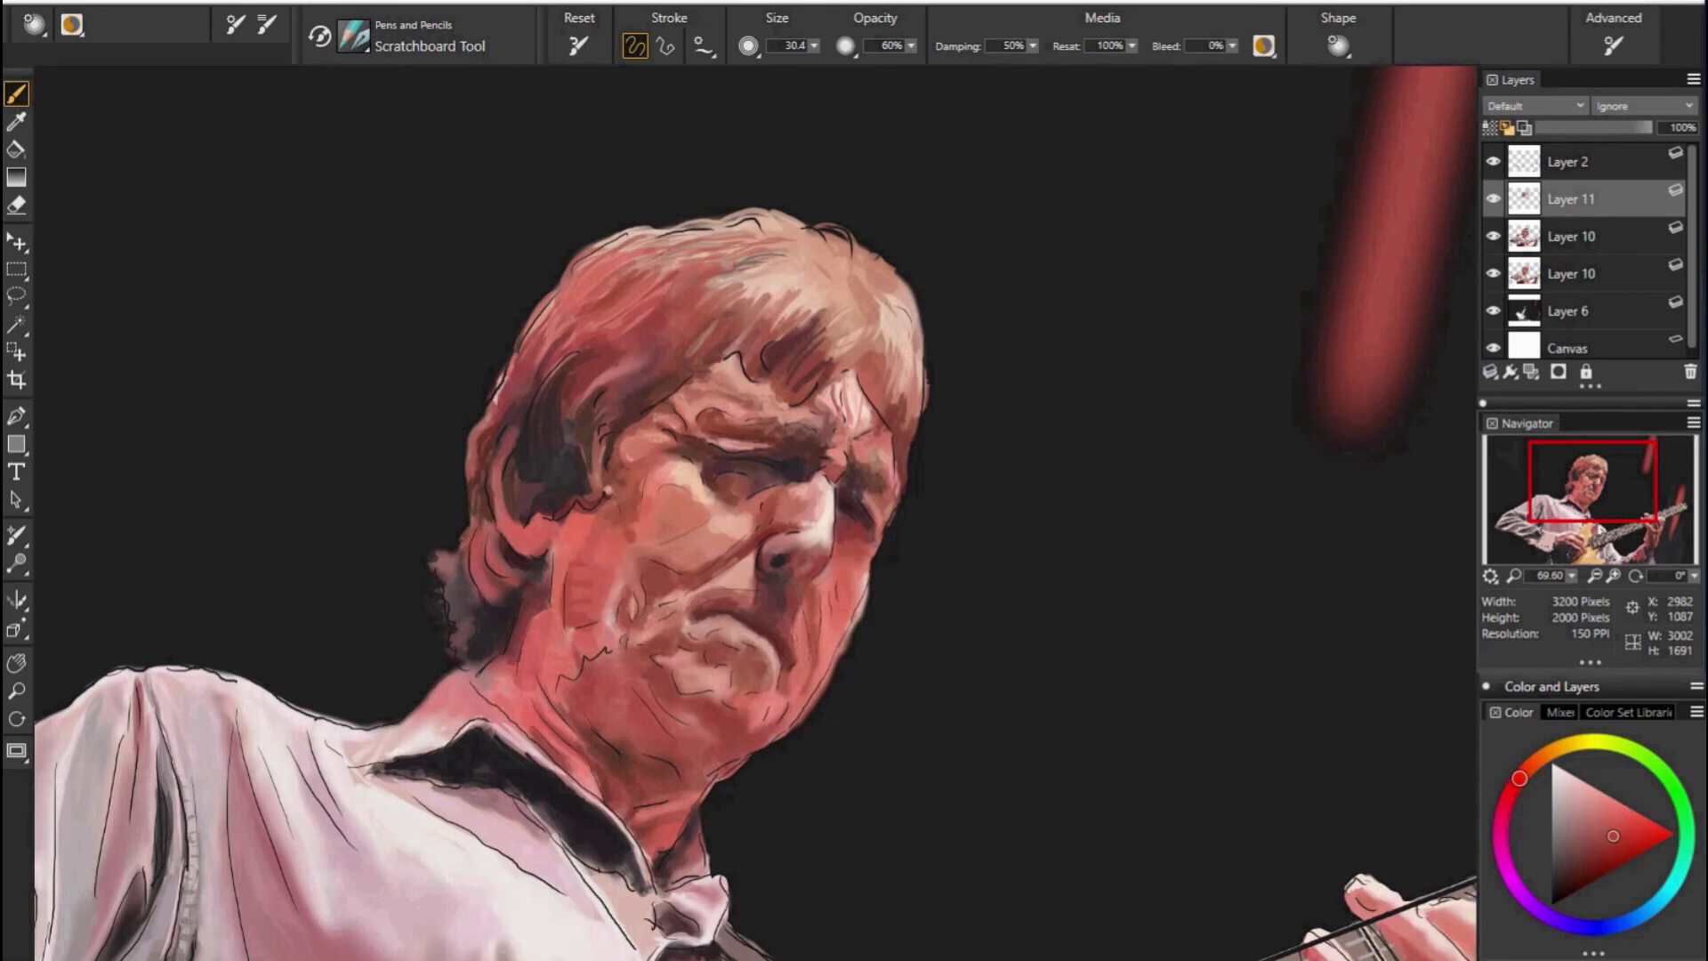
pyautogui.keyDown('alt'); pyautogui.click(579, 625); pyautogui.keyUp('alt')
pyautogui.keyDown('alt'); pyautogui.click(569, 663); pyautogui.keyUp('alt')
pyautogui.keyDown('alt'); pyautogui.click(550, 590); pyautogui.keyUp('alt')
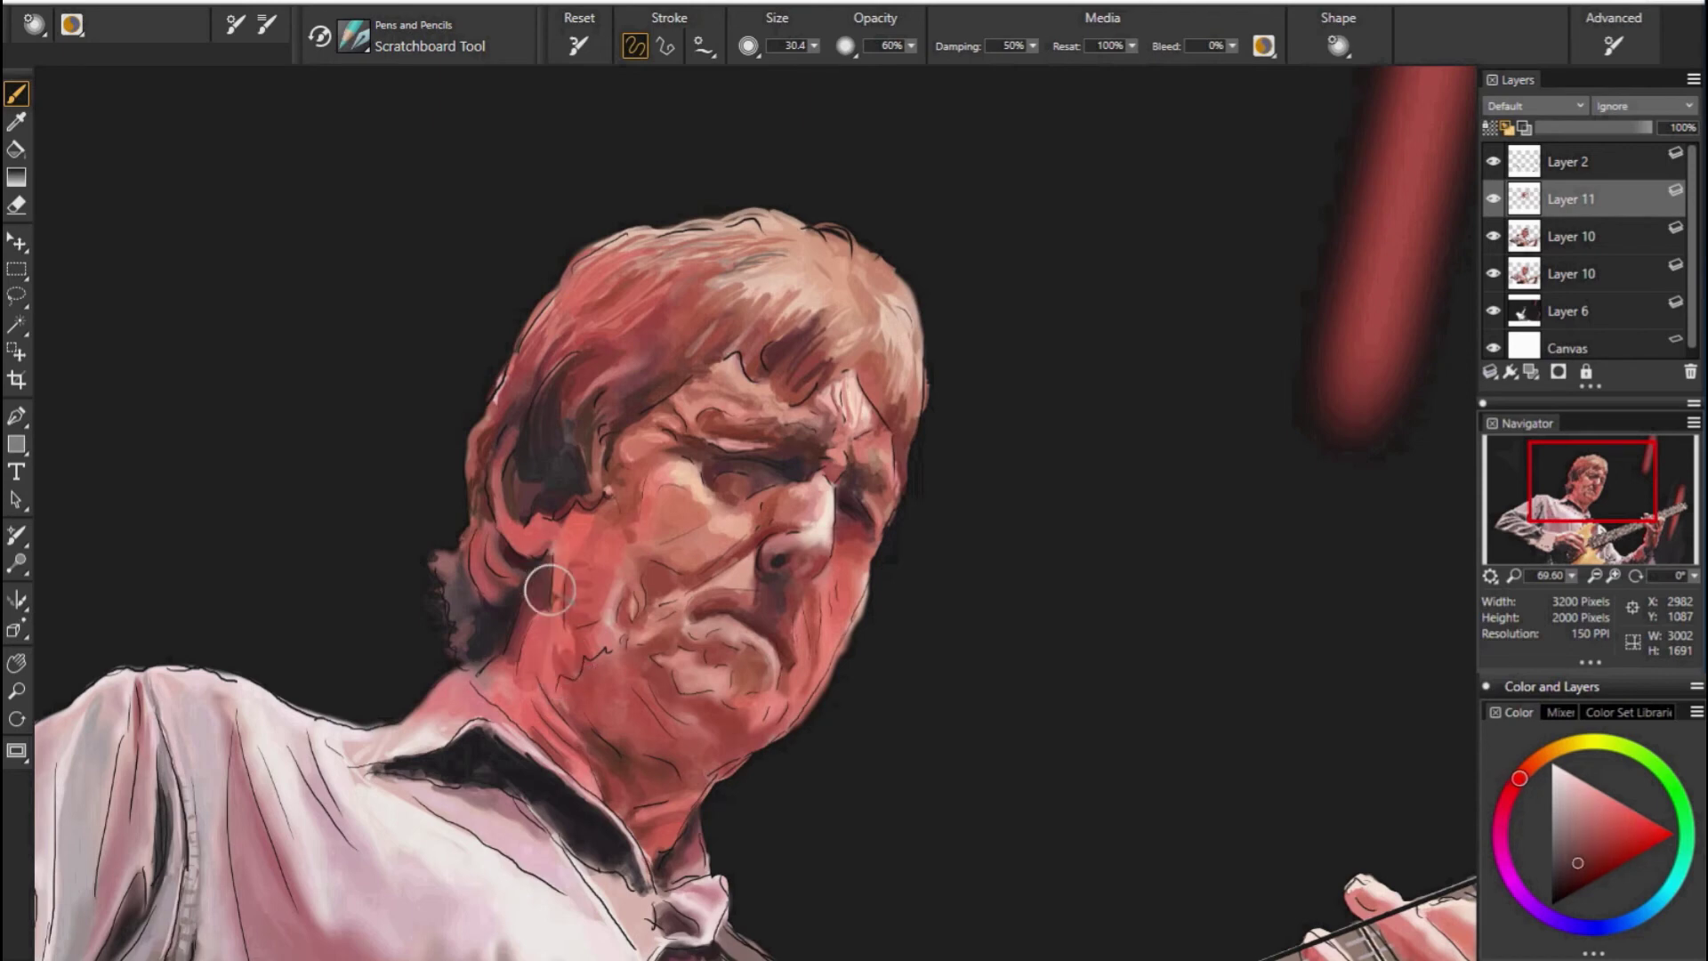
pyautogui.keyDown('alt'); pyautogui.click(576, 624); pyautogui.keyUp('alt')
pyautogui.keyDown('alt'); pyautogui.click(532, 623); pyautogui.keyUp('alt')
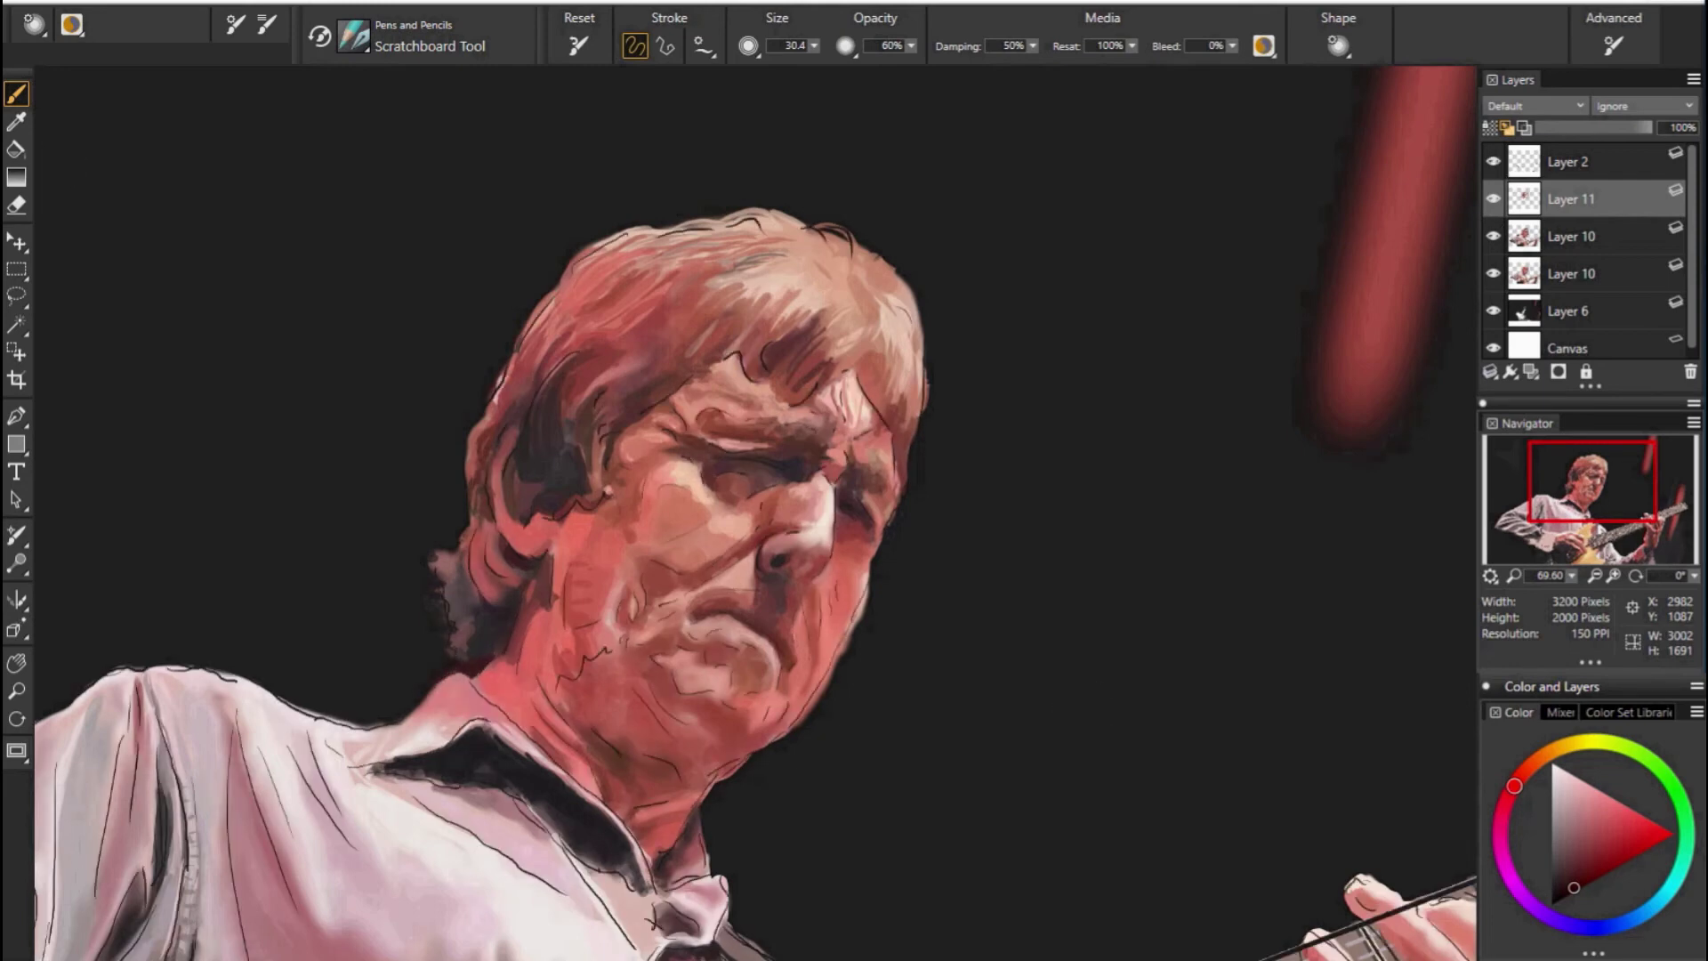
# Refine the chin with slightly lighter and varied reds sampled from it.
pyautogui.keyDown('alt'); pyautogui.click(758, 614); pyautogui.keyUp('alt')
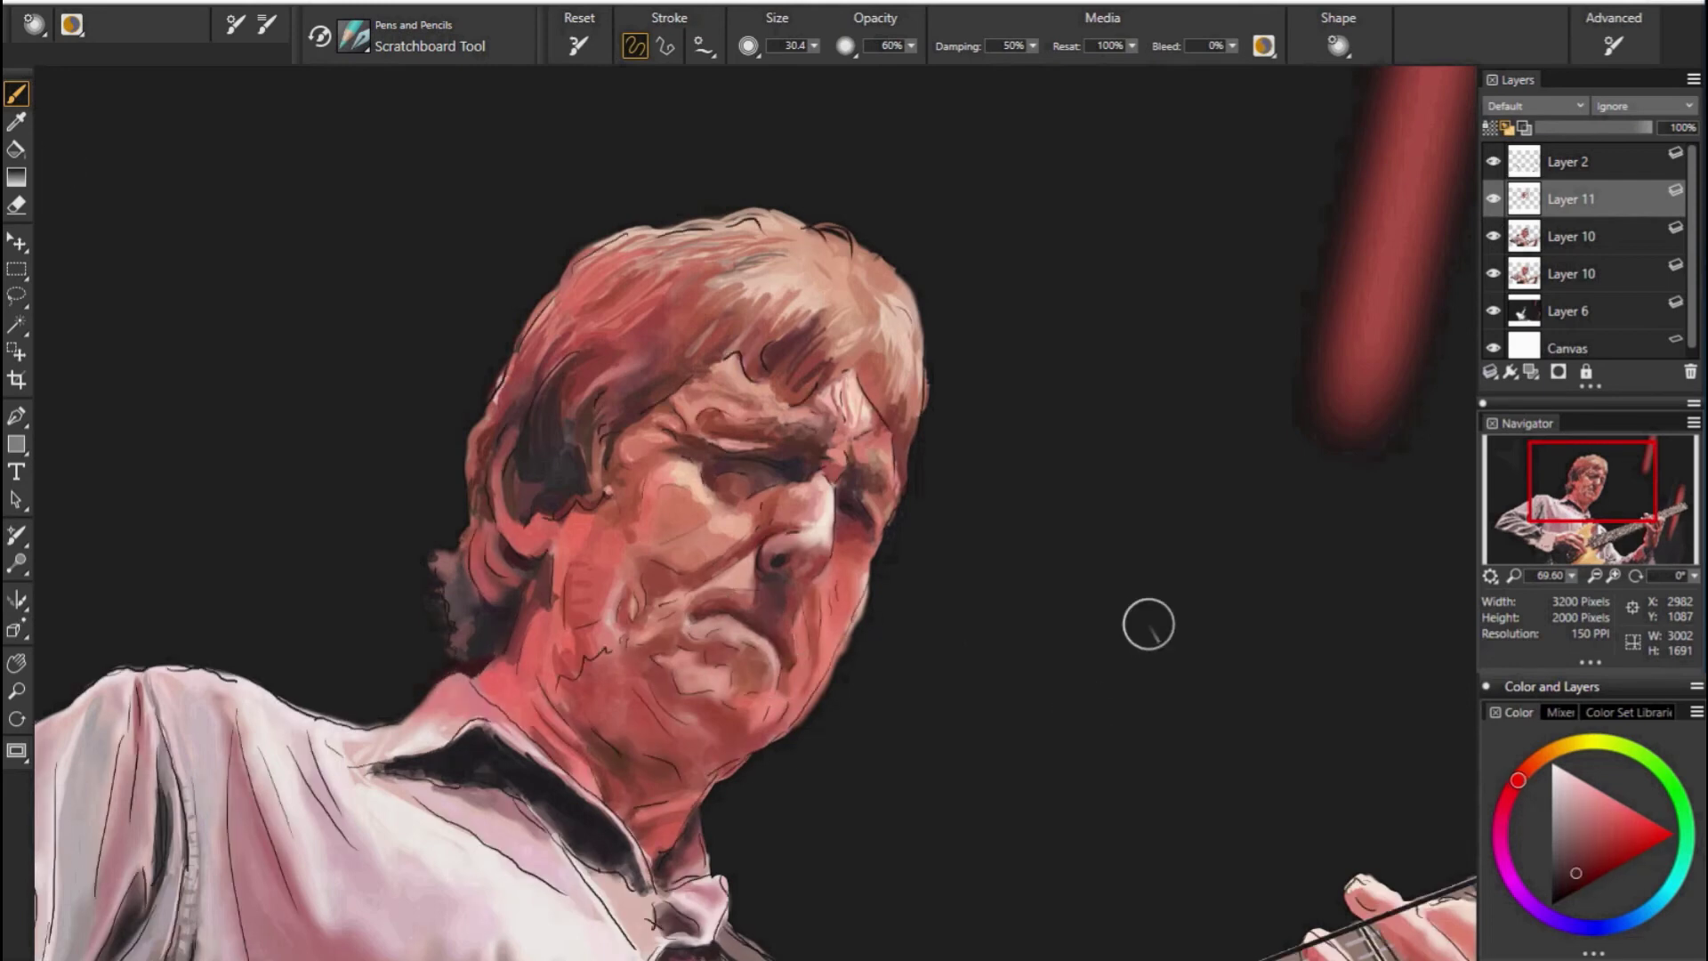
pyautogui.keyDown('alt'); pyautogui.click(760, 644); pyautogui.keyUp('alt')
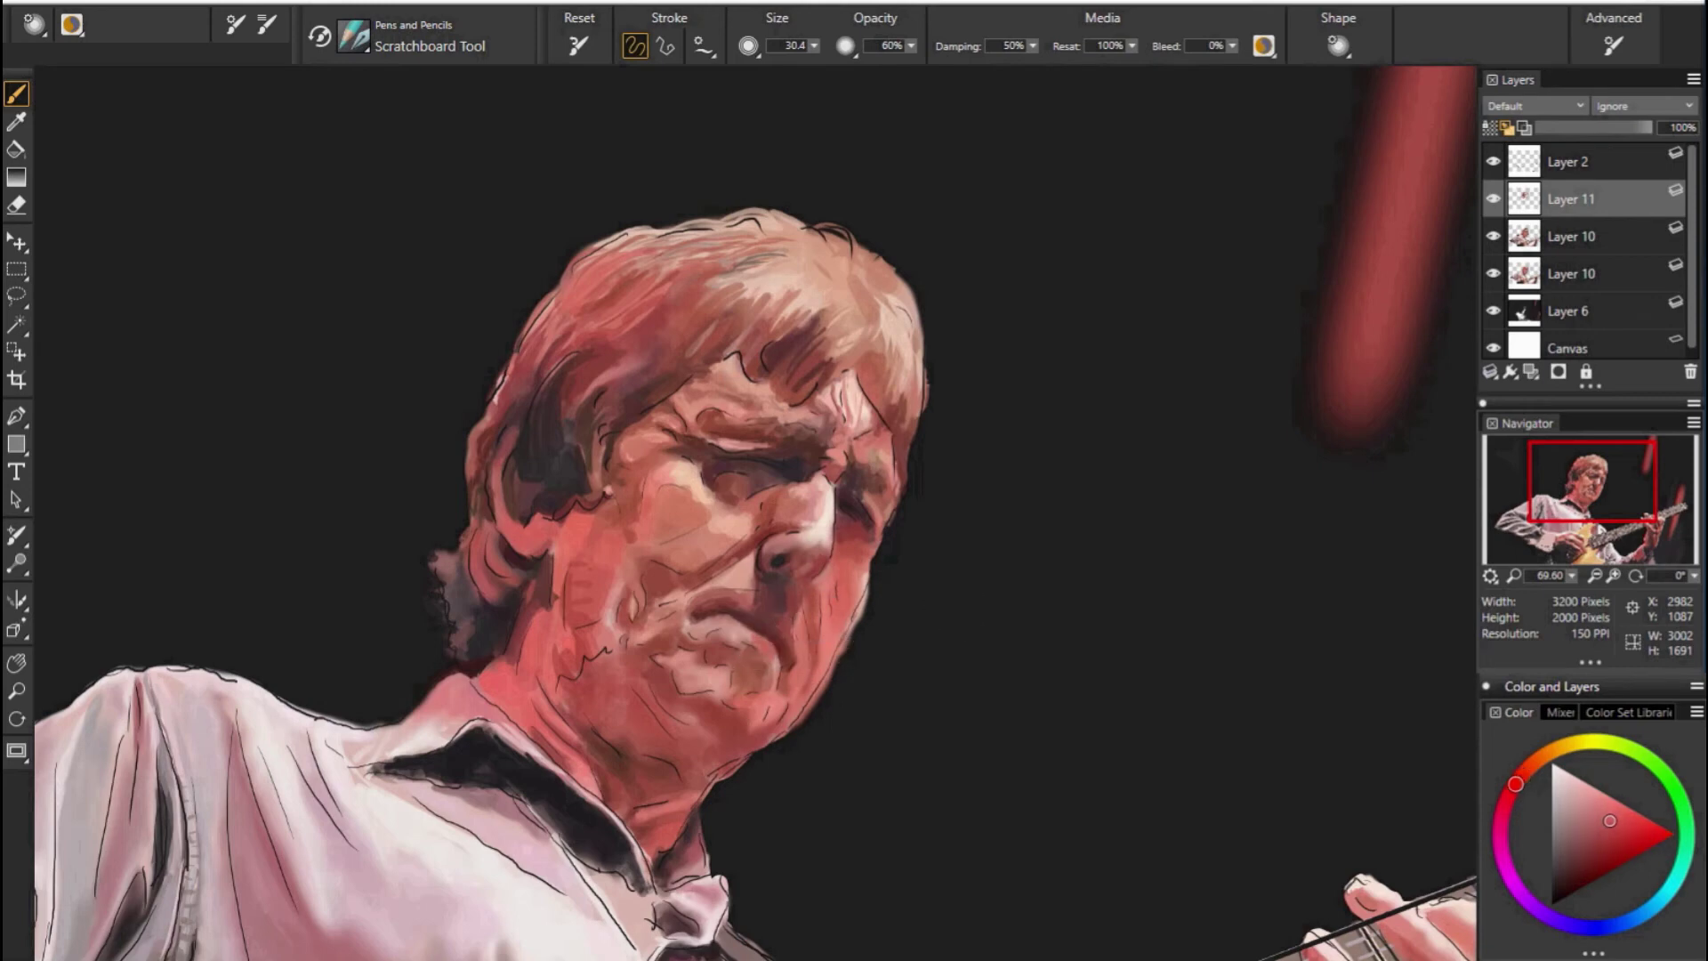
pyautogui.keyDown('alt'); pyautogui.click(765, 669); pyautogui.keyUp('alt')
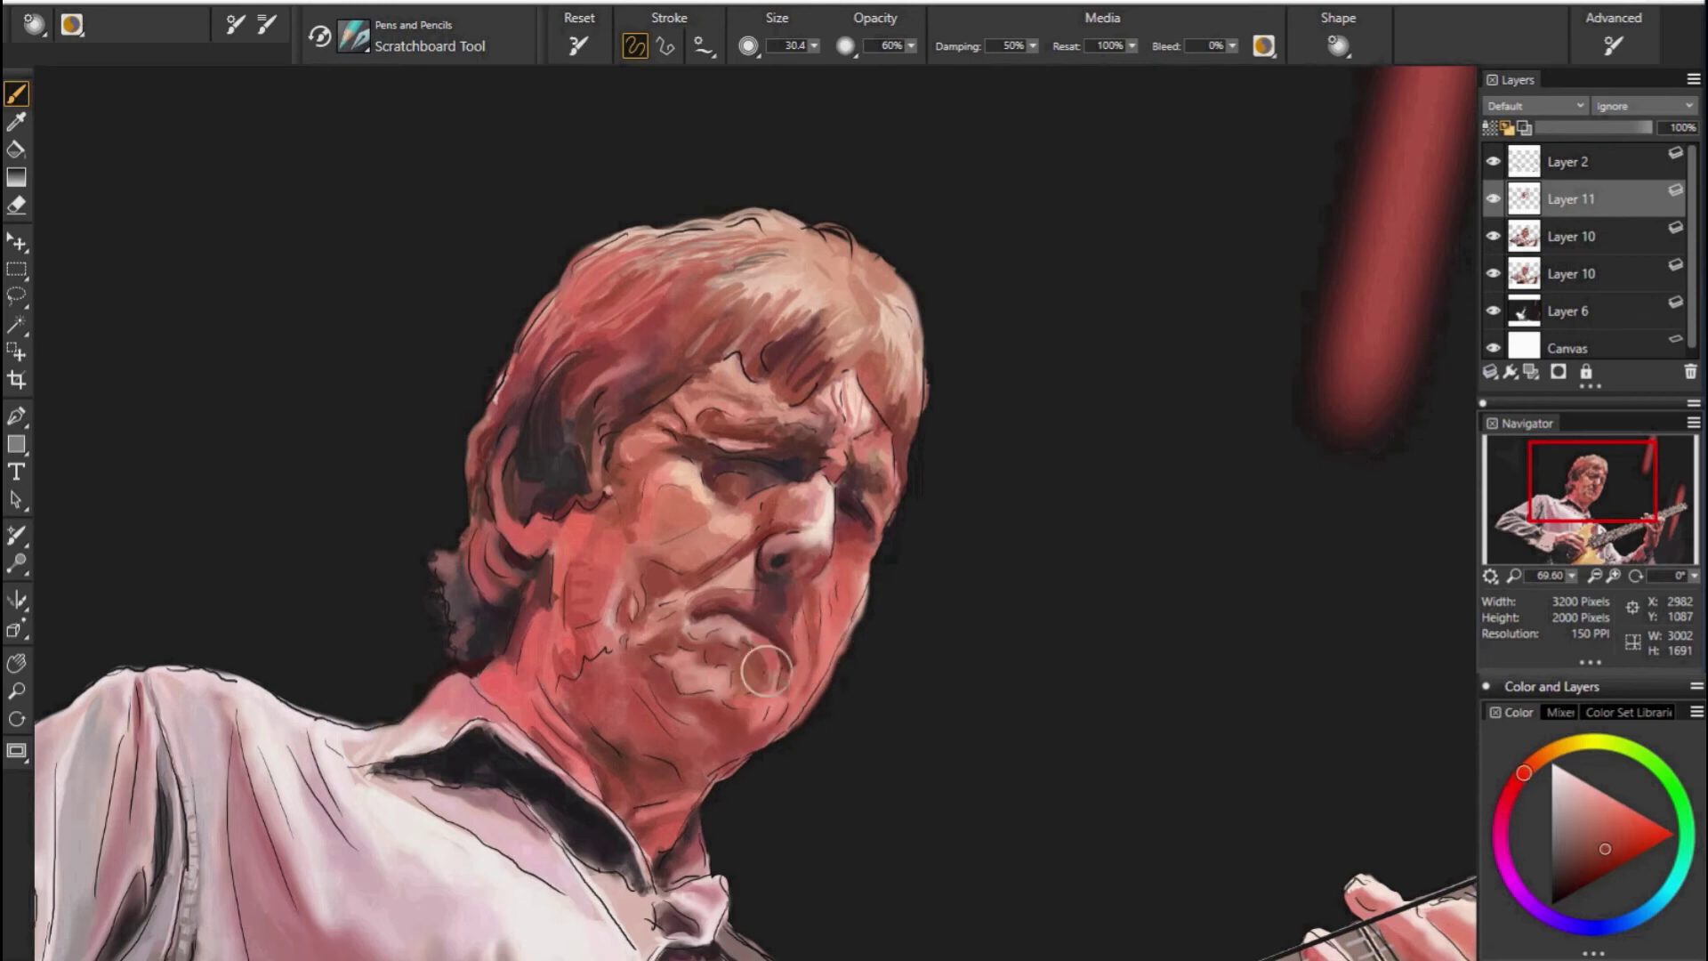
pyautogui.keyDown('alt'); pyautogui.click(770, 663); pyautogui.keyUp('alt')
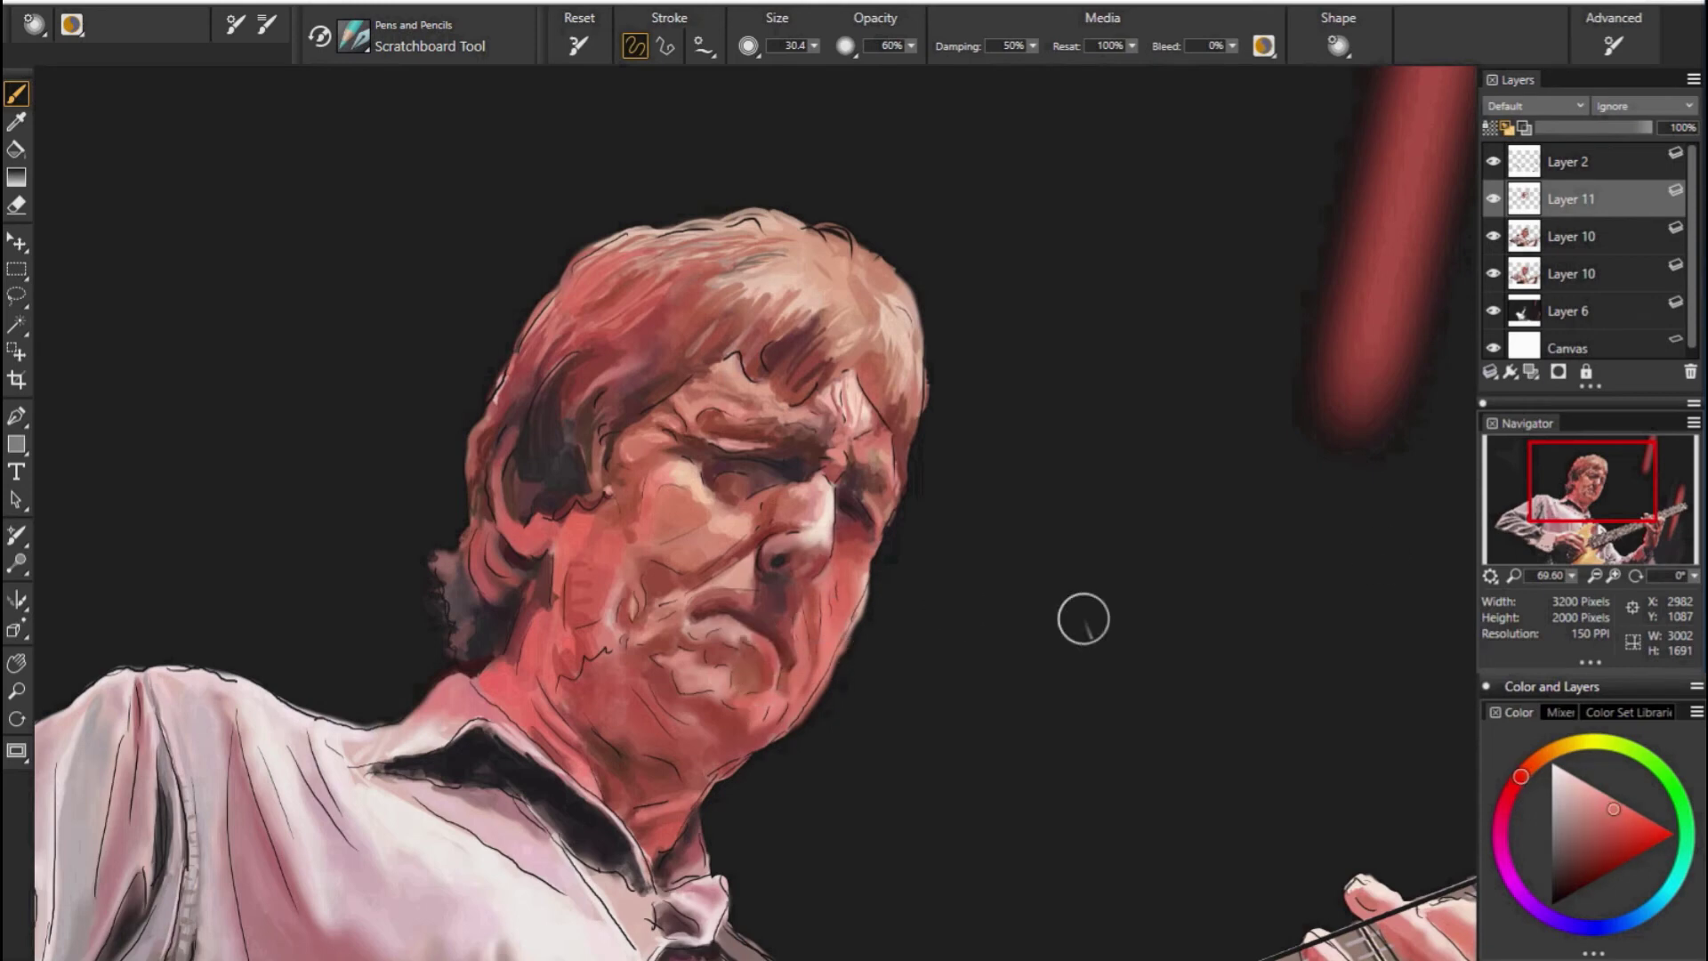
pyautogui.keyDown('alt'); pyautogui.click(788, 706); pyautogui.keyUp('alt')
pyautogui.keyDown('alt'); pyautogui.click(781, 572); pyautogui.keyUp('alt')
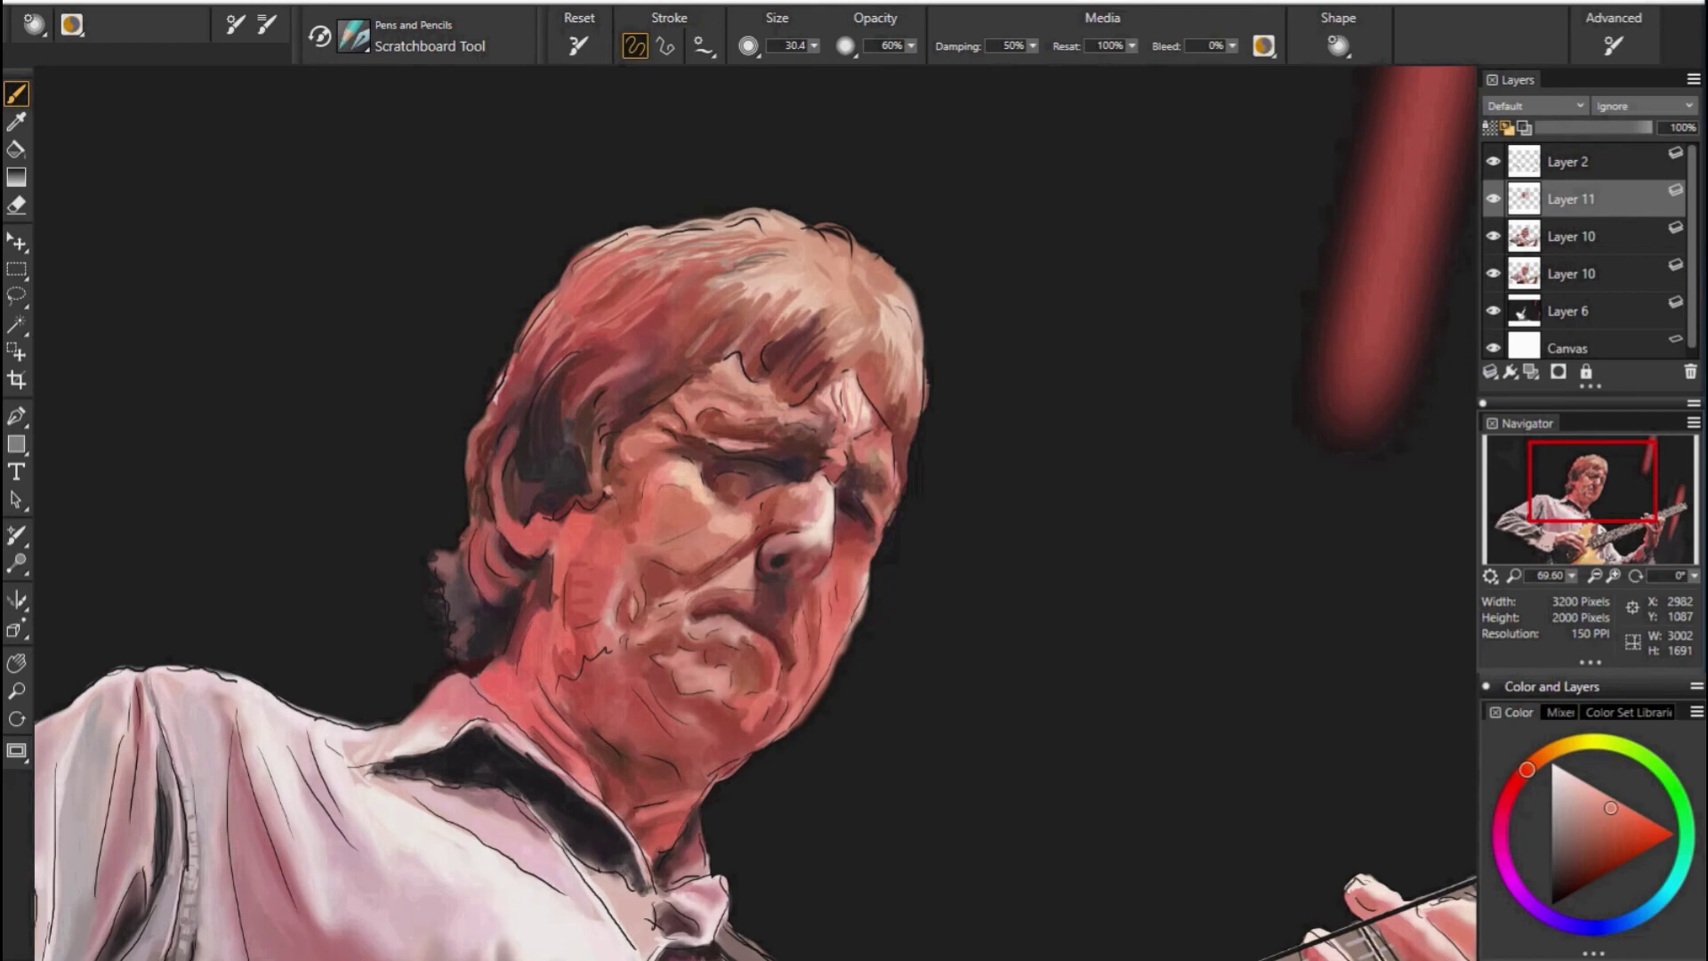
# Add lighter pinkish reds and a more saturated red to the skin.
pyautogui.keyDown('alt'); pyautogui.click(863, 589); pyautogui.keyUp('alt')
pyautogui.keyDown('alt'); pyautogui.click(806, 658); pyautogui.keyUp('alt')
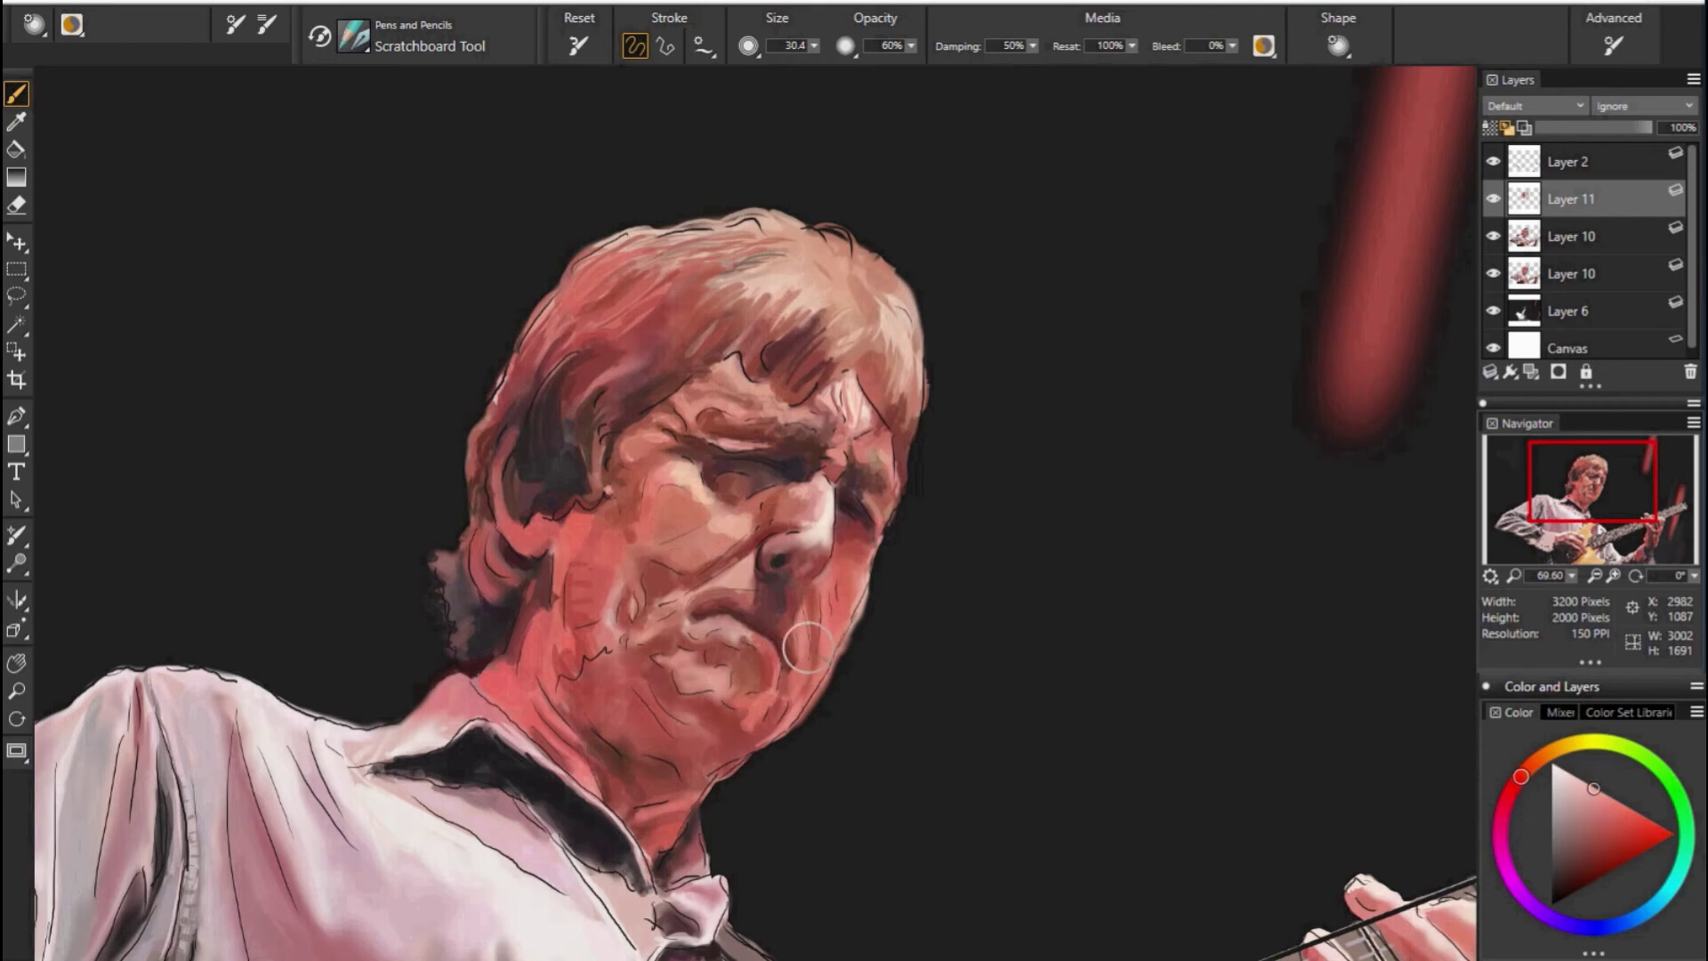
pyautogui.keyDown('alt'); pyautogui.click(863, 623); pyautogui.keyUp('alt')
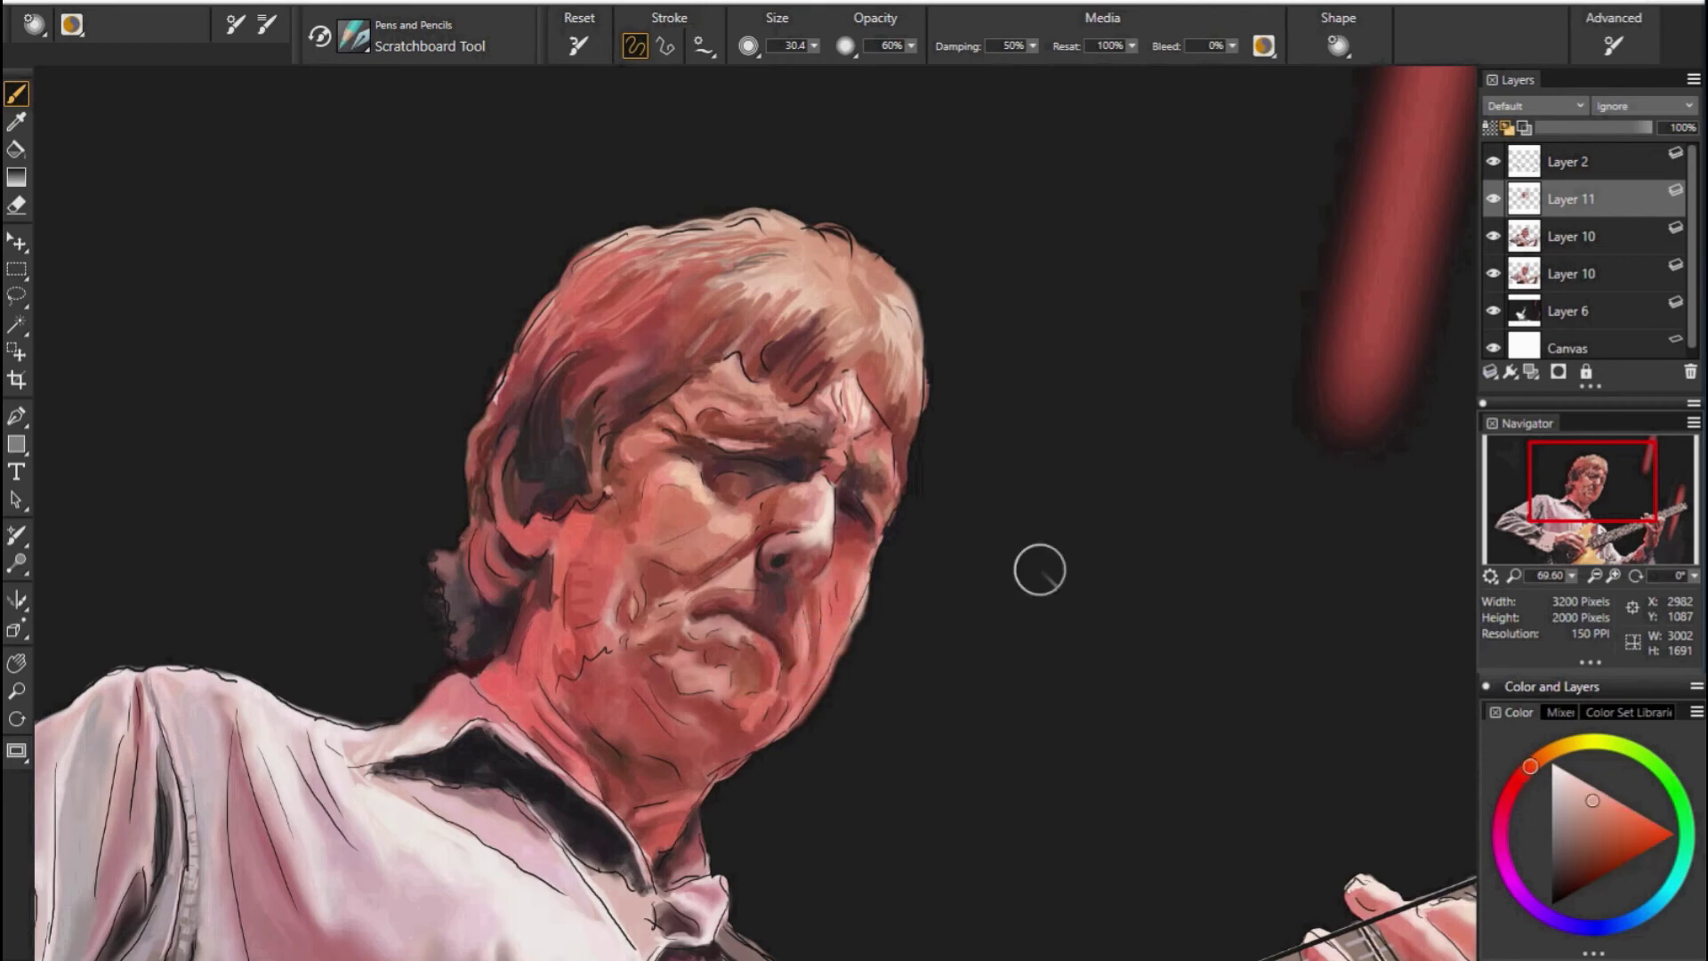
pyautogui.keyDown('alt'); pyautogui.click(1094, 550); pyautogui.keyUp('alt')
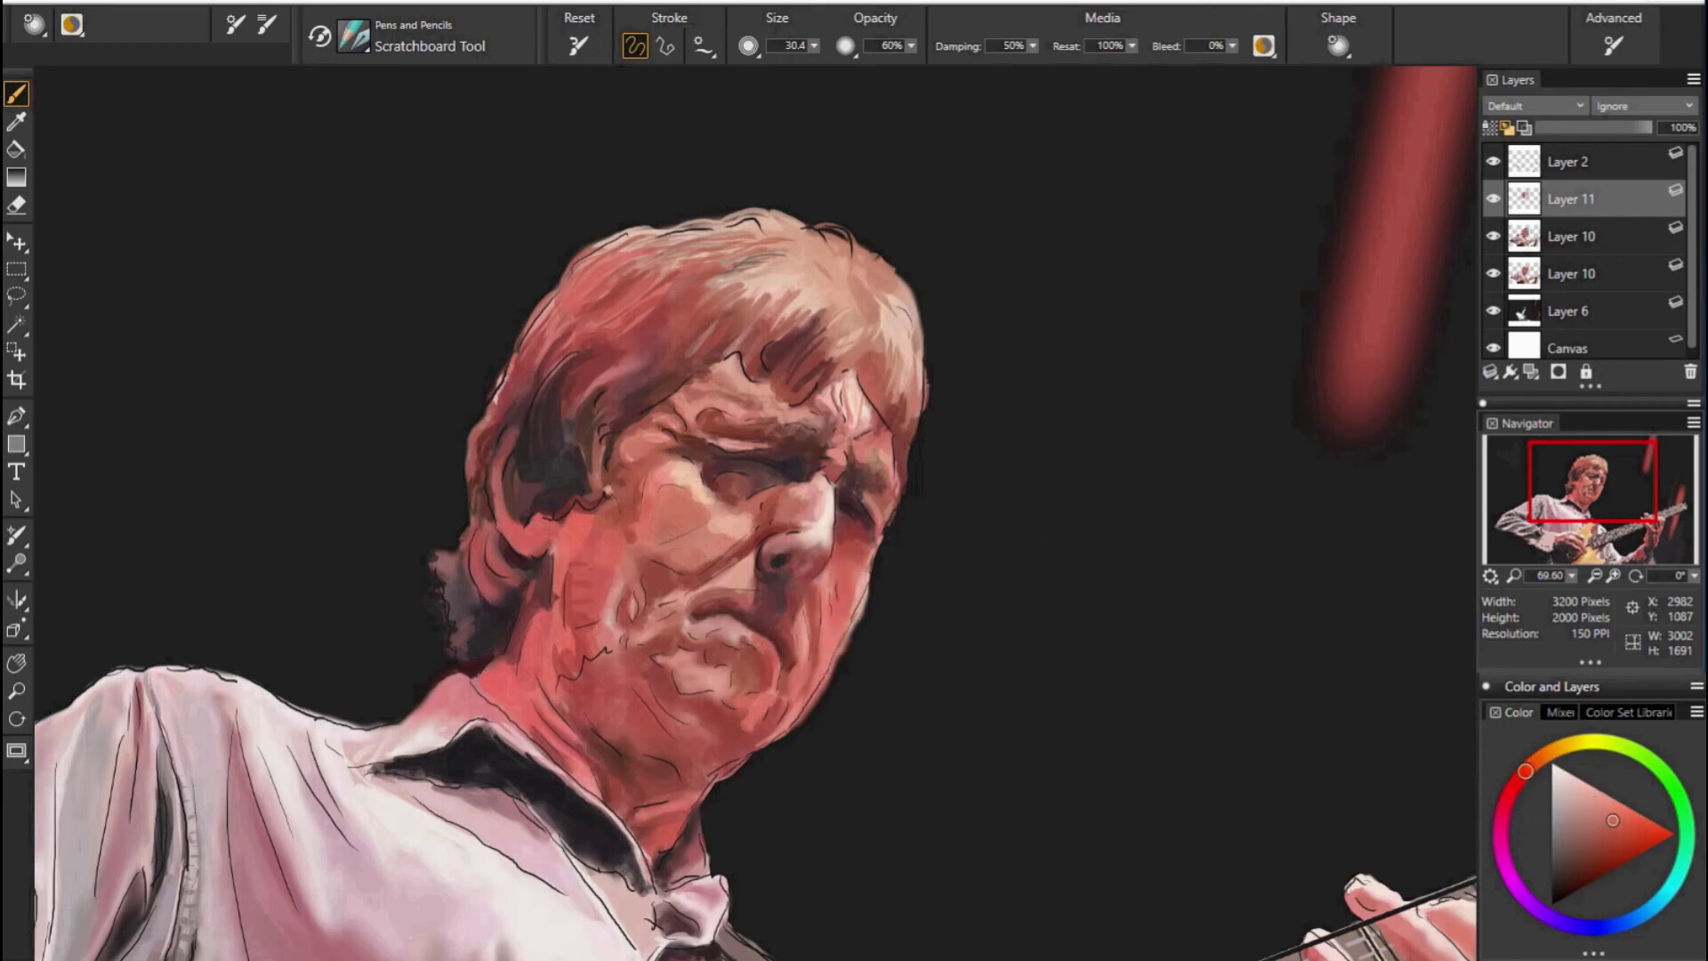
pyautogui.keyDown('alt'); pyautogui.click(921, 460); pyautogui.keyUp('alt')
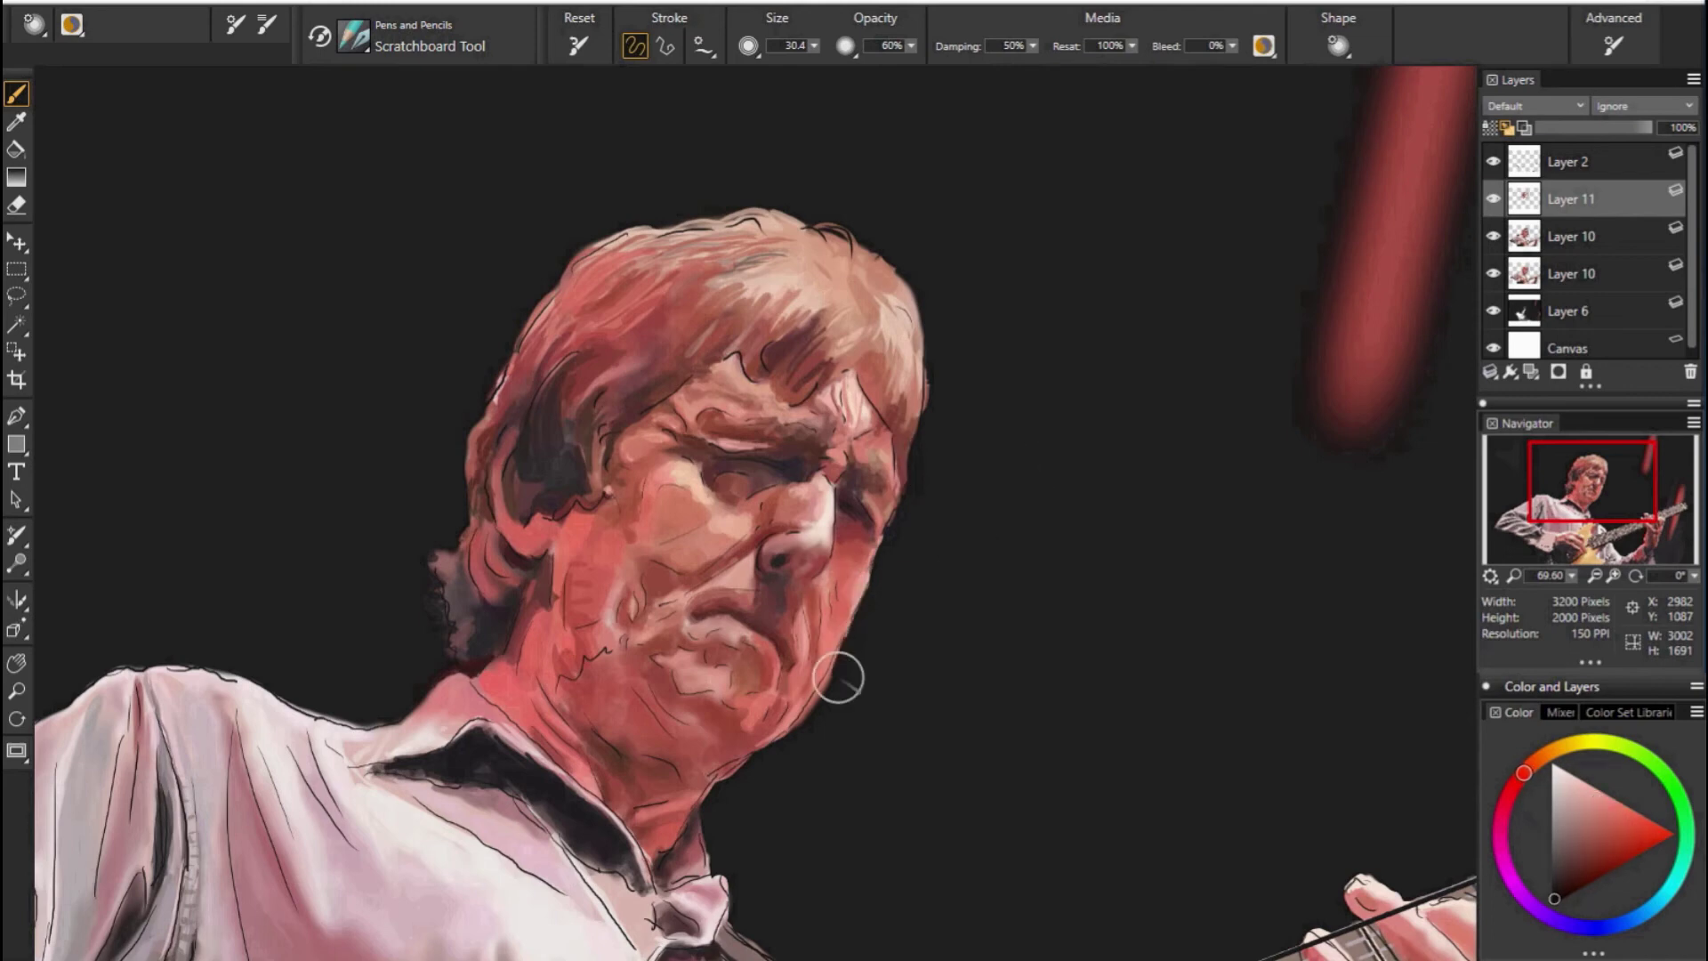
# Paint skin reds along the lower face, including a darker jaw red.
pyautogui.keyDown('alt'); pyautogui.click(794, 714); pyautogui.keyUp('alt')
pyautogui.keyDown('alt'); pyautogui.click(705, 732); pyautogui.keyUp('alt')
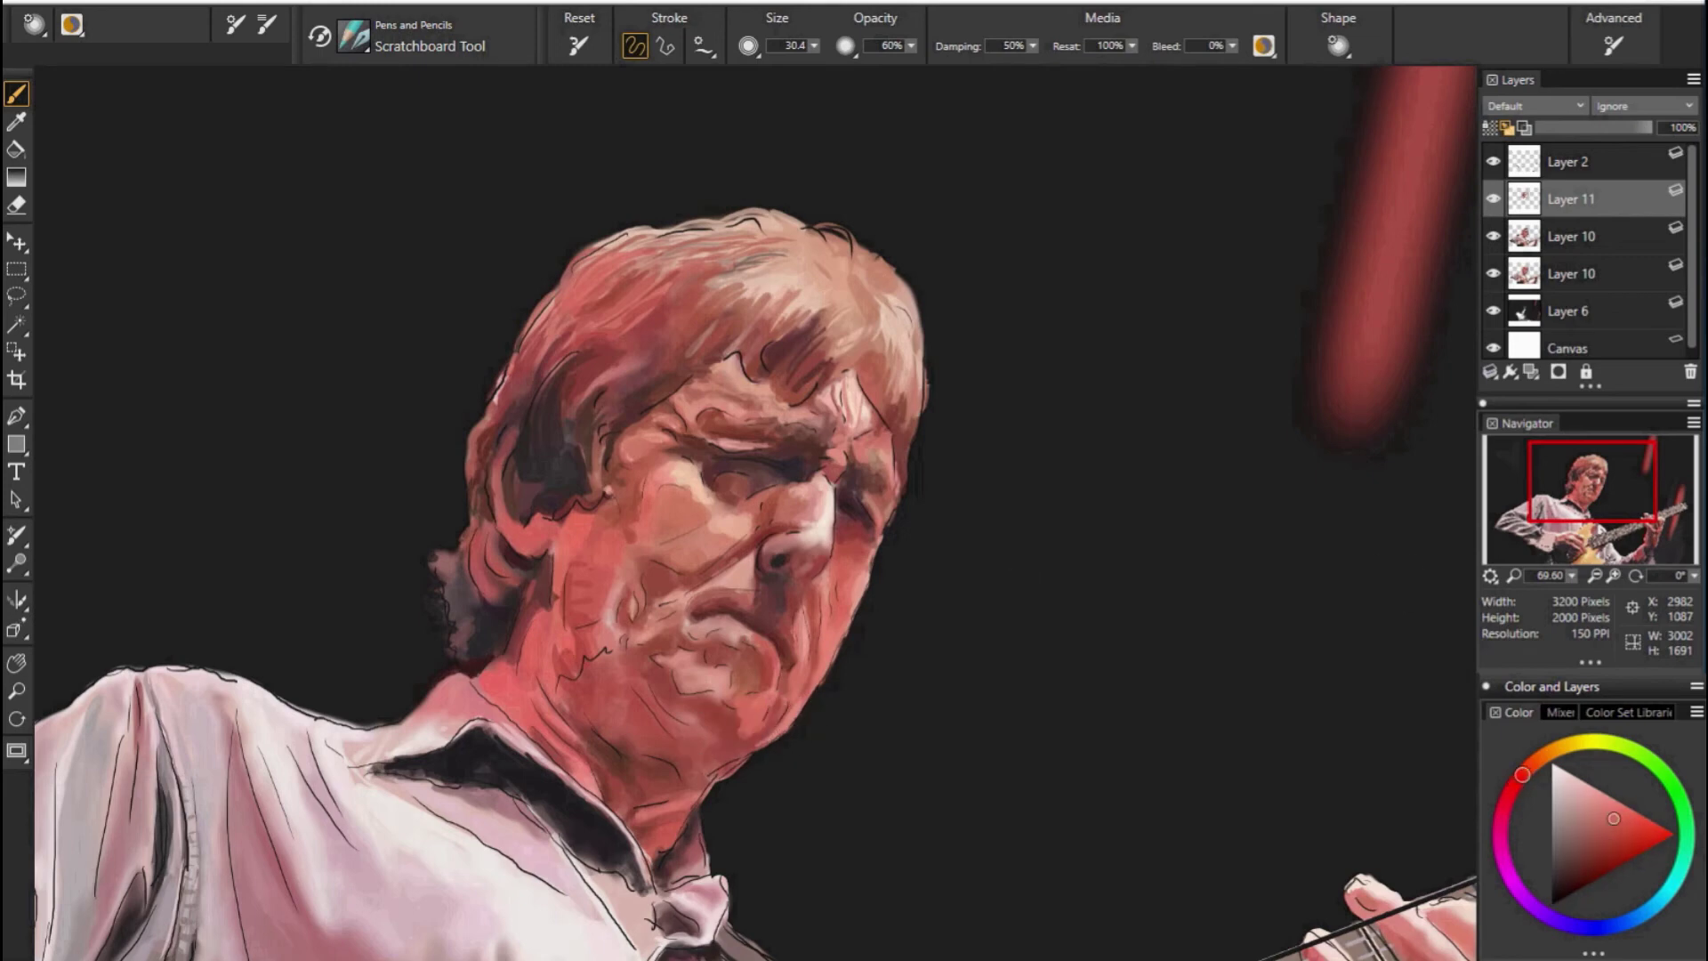
pyautogui.keyDown('alt'); pyautogui.click(738, 707); pyautogui.keyUp('alt')
pyautogui.keyDown('alt'); pyautogui.click(721, 672); pyautogui.keyUp('alt')
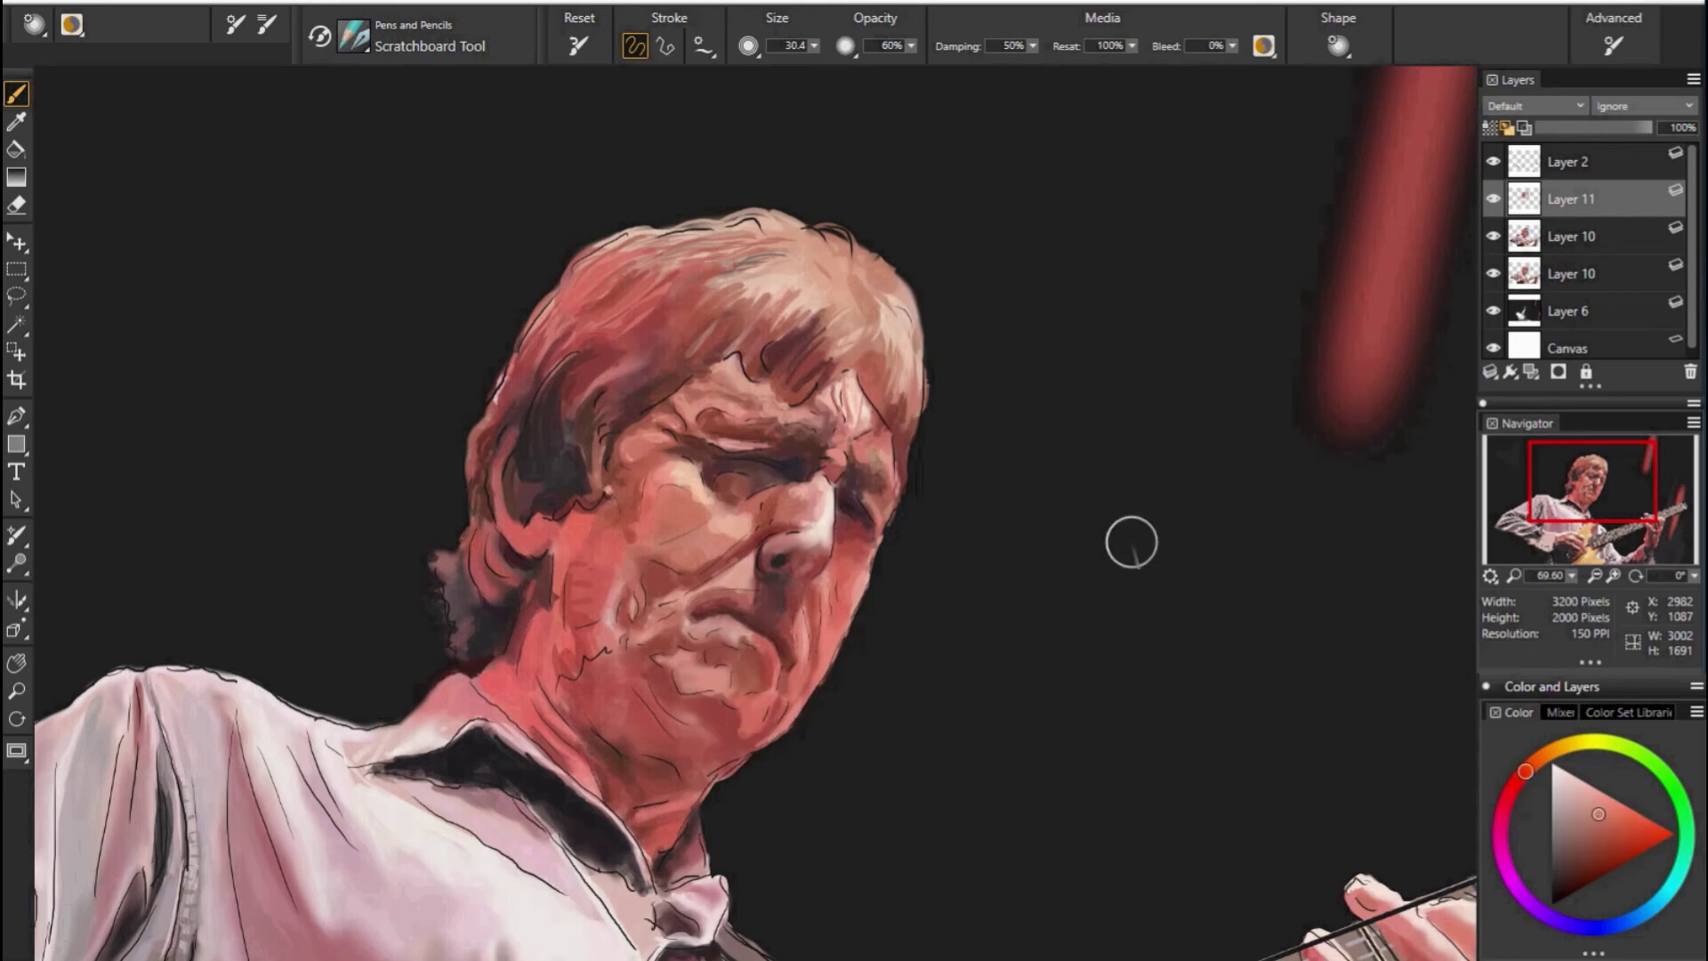
pyautogui.keyDown('alt'); pyautogui.click(1022, 560); pyautogui.keyUp('alt')
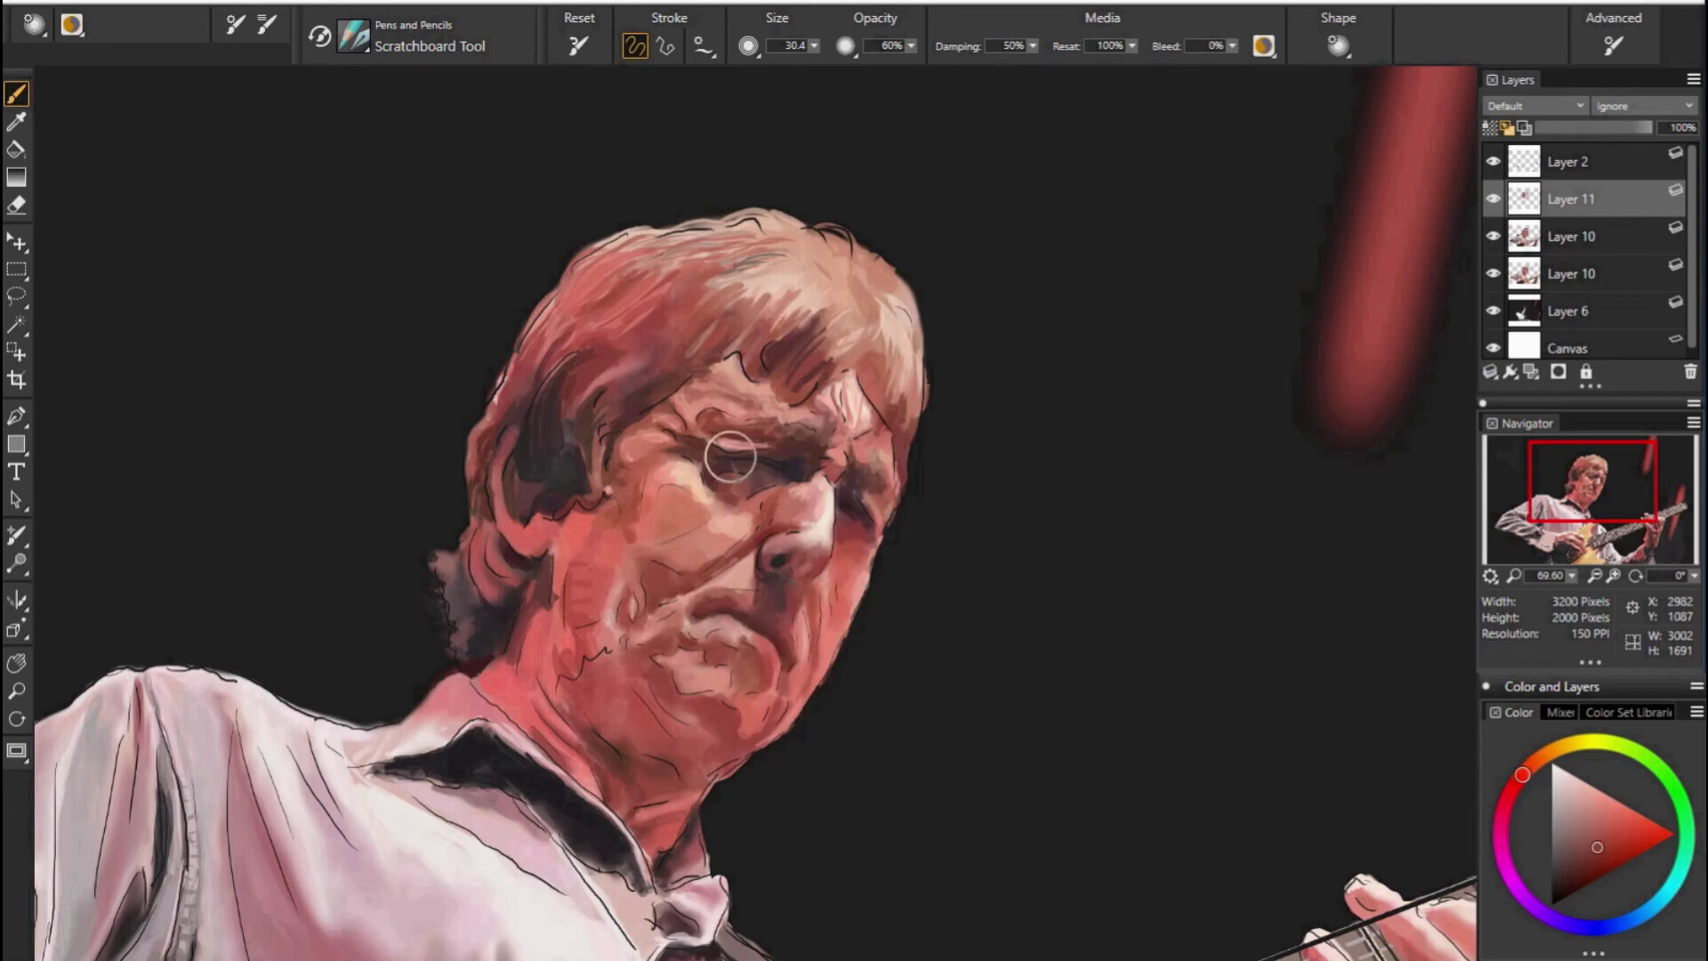
# Blend skin tones from near the eye, cheek and chin into the lower face.
pyautogui.keyDown('alt'); pyautogui.click(670, 626); pyautogui.keyUp('alt')
pyautogui.keyDown('alt'); pyautogui.click(833, 463); pyautogui.keyUp('alt')
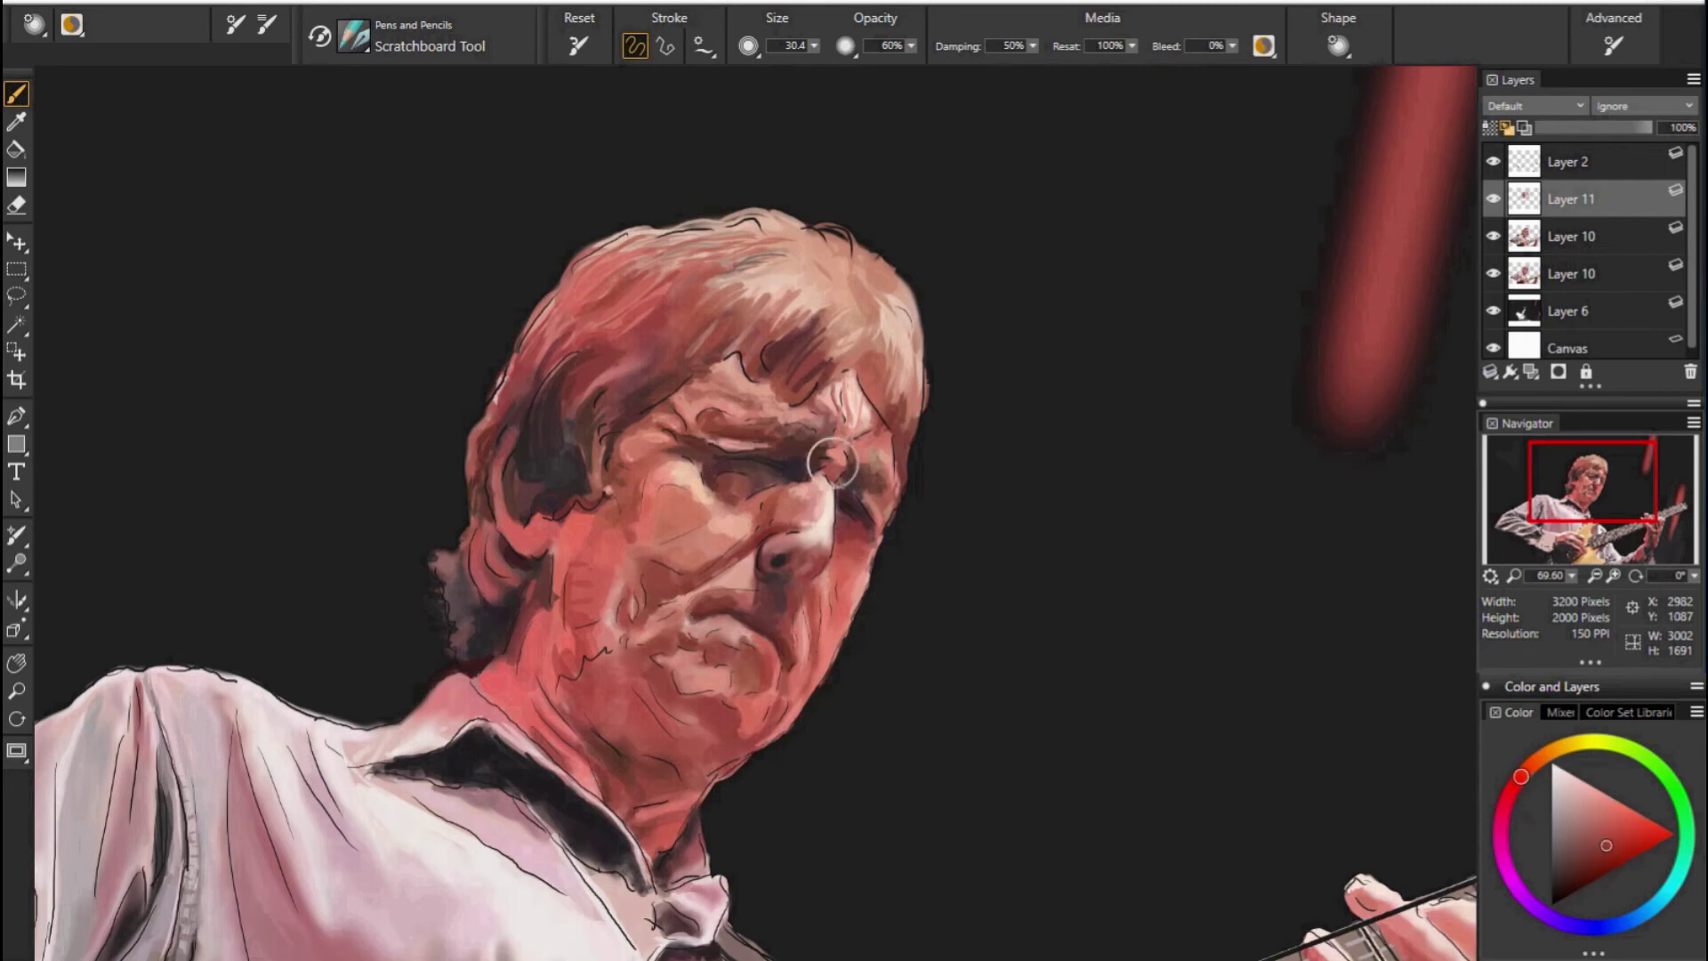
pyautogui.keyDown('alt'); pyautogui.click(660, 625); pyautogui.keyUp('alt')
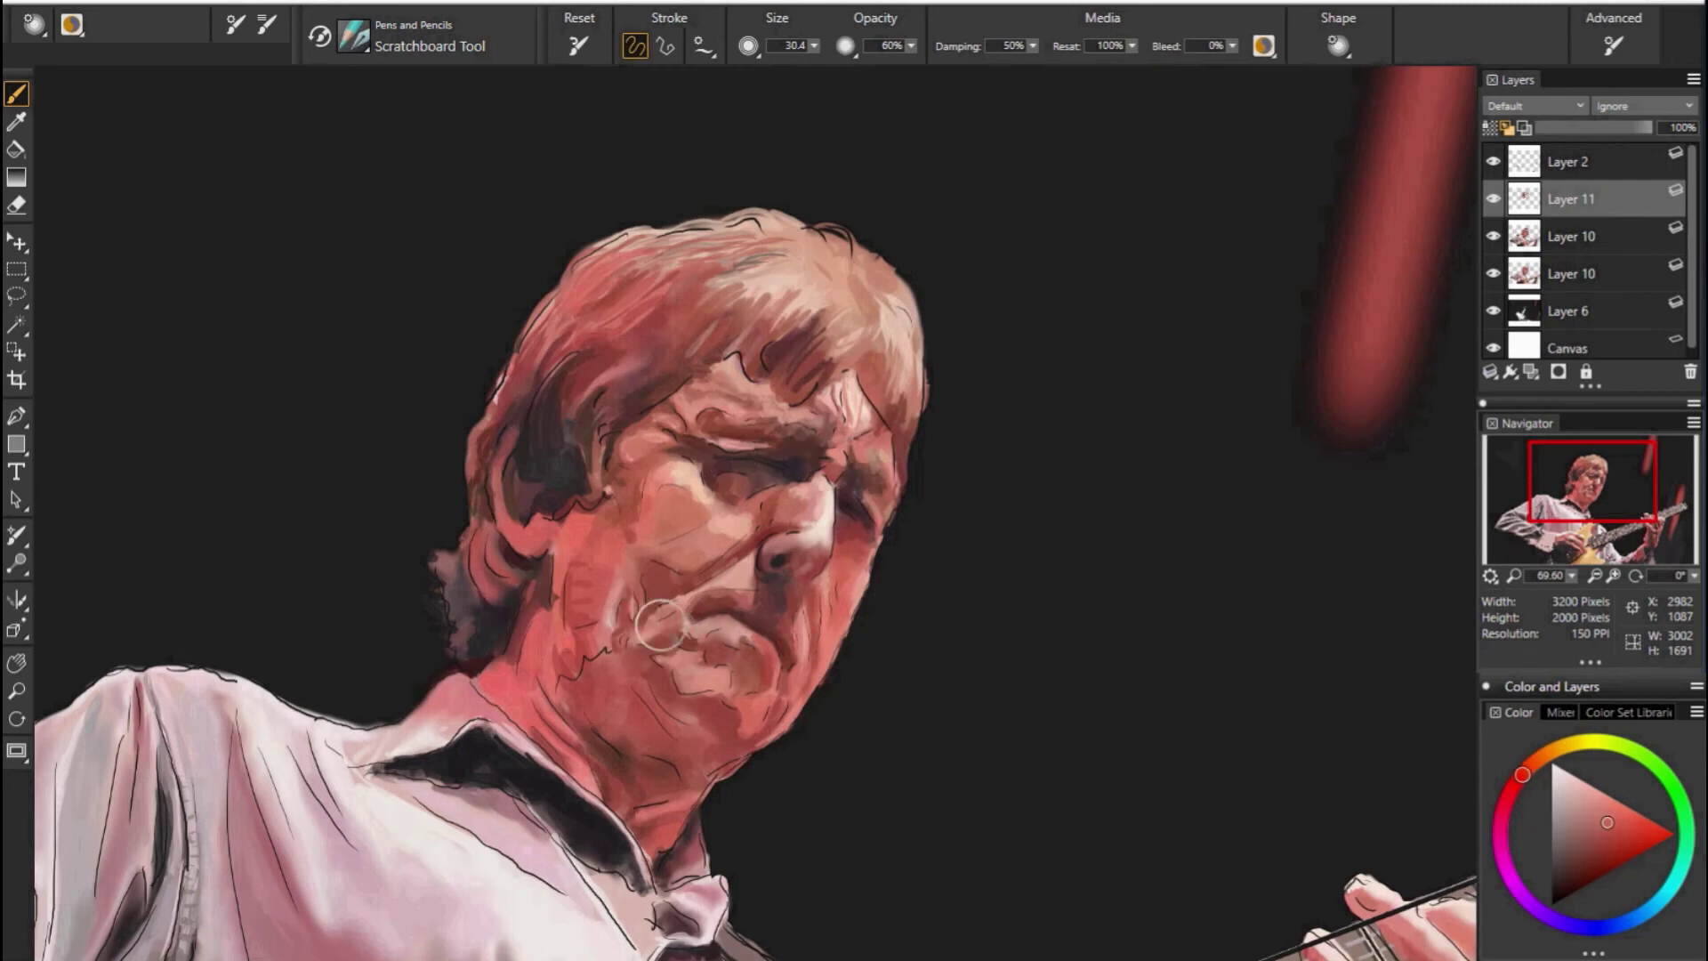
pyautogui.keyDown('alt'); pyautogui.click(659, 609); pyautogui.keyUp('alt')
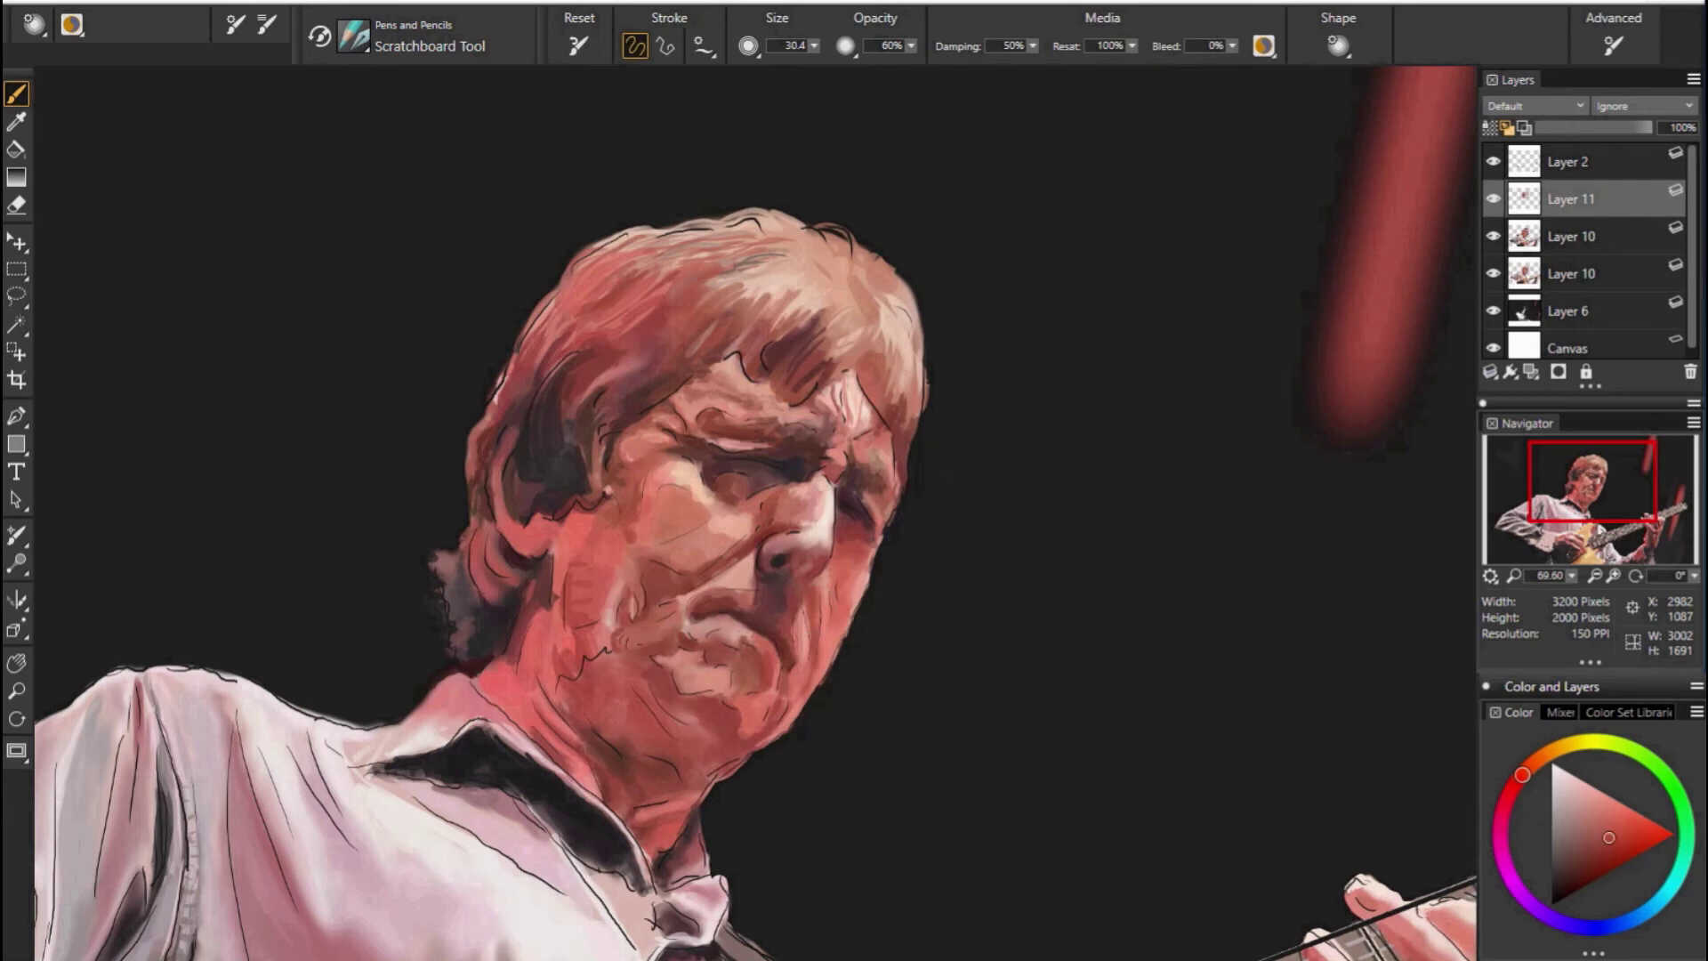
pyautogui.keyDown('alt'); pyautogui.click(672, 595); pyautogui.keyUp('alt')
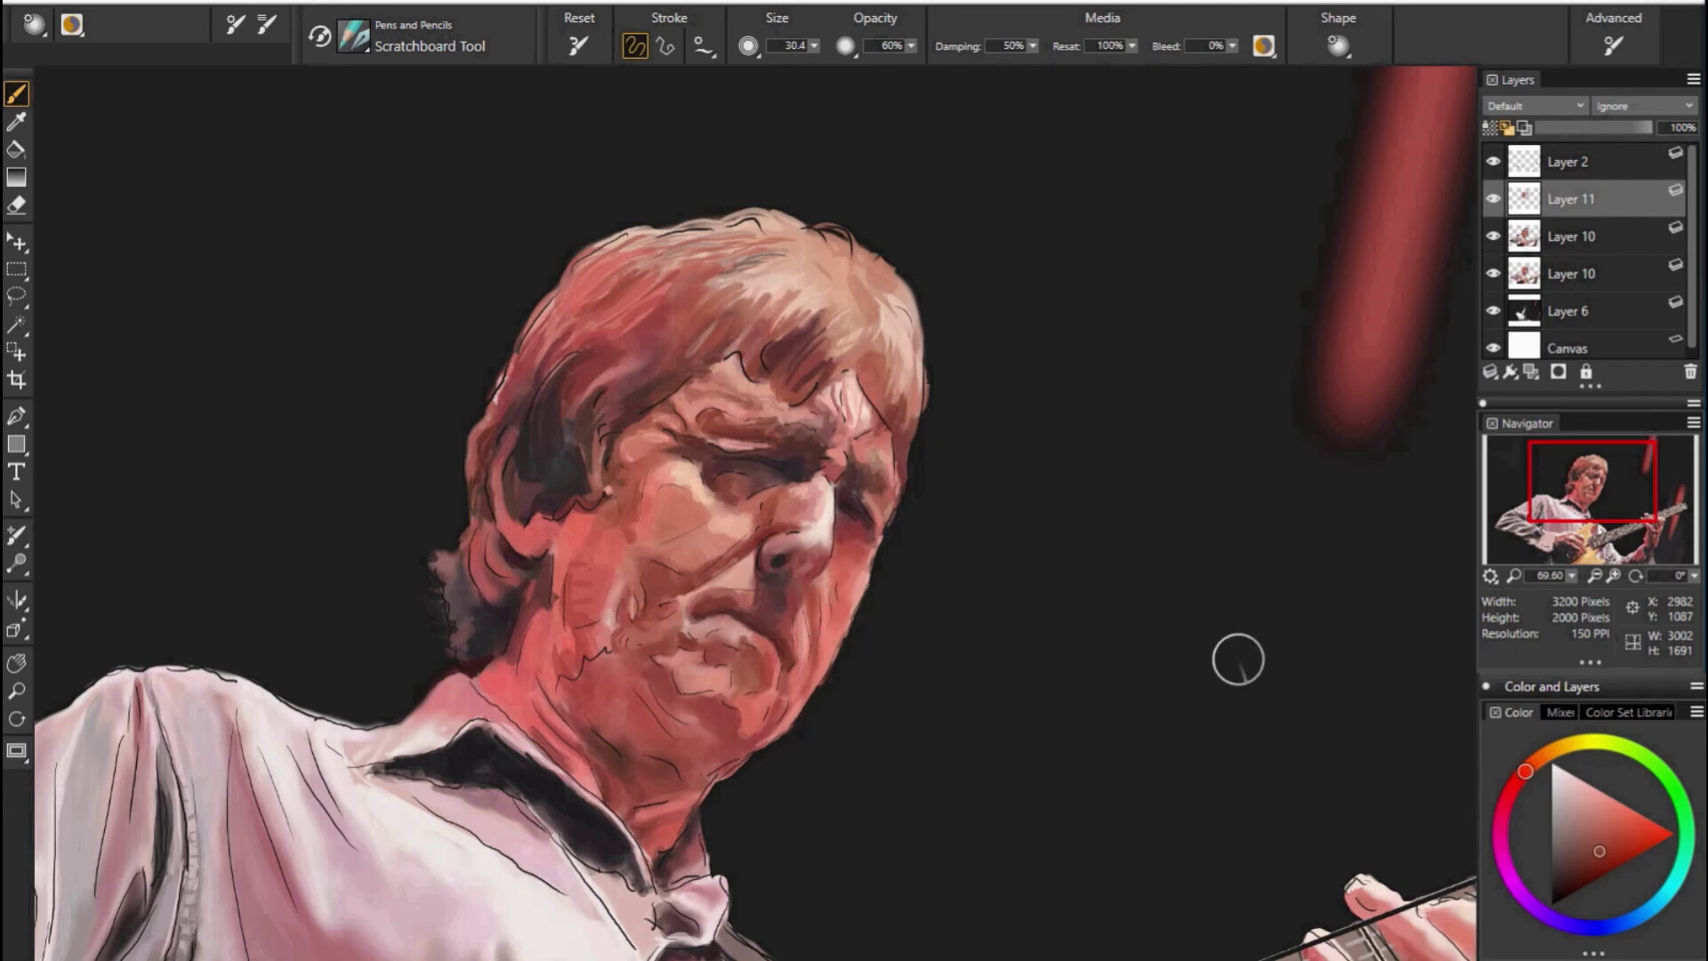
pyautogui.keyDown('alt'); pyautogui.click(640, 657); pyautogui.keyUp('alt')
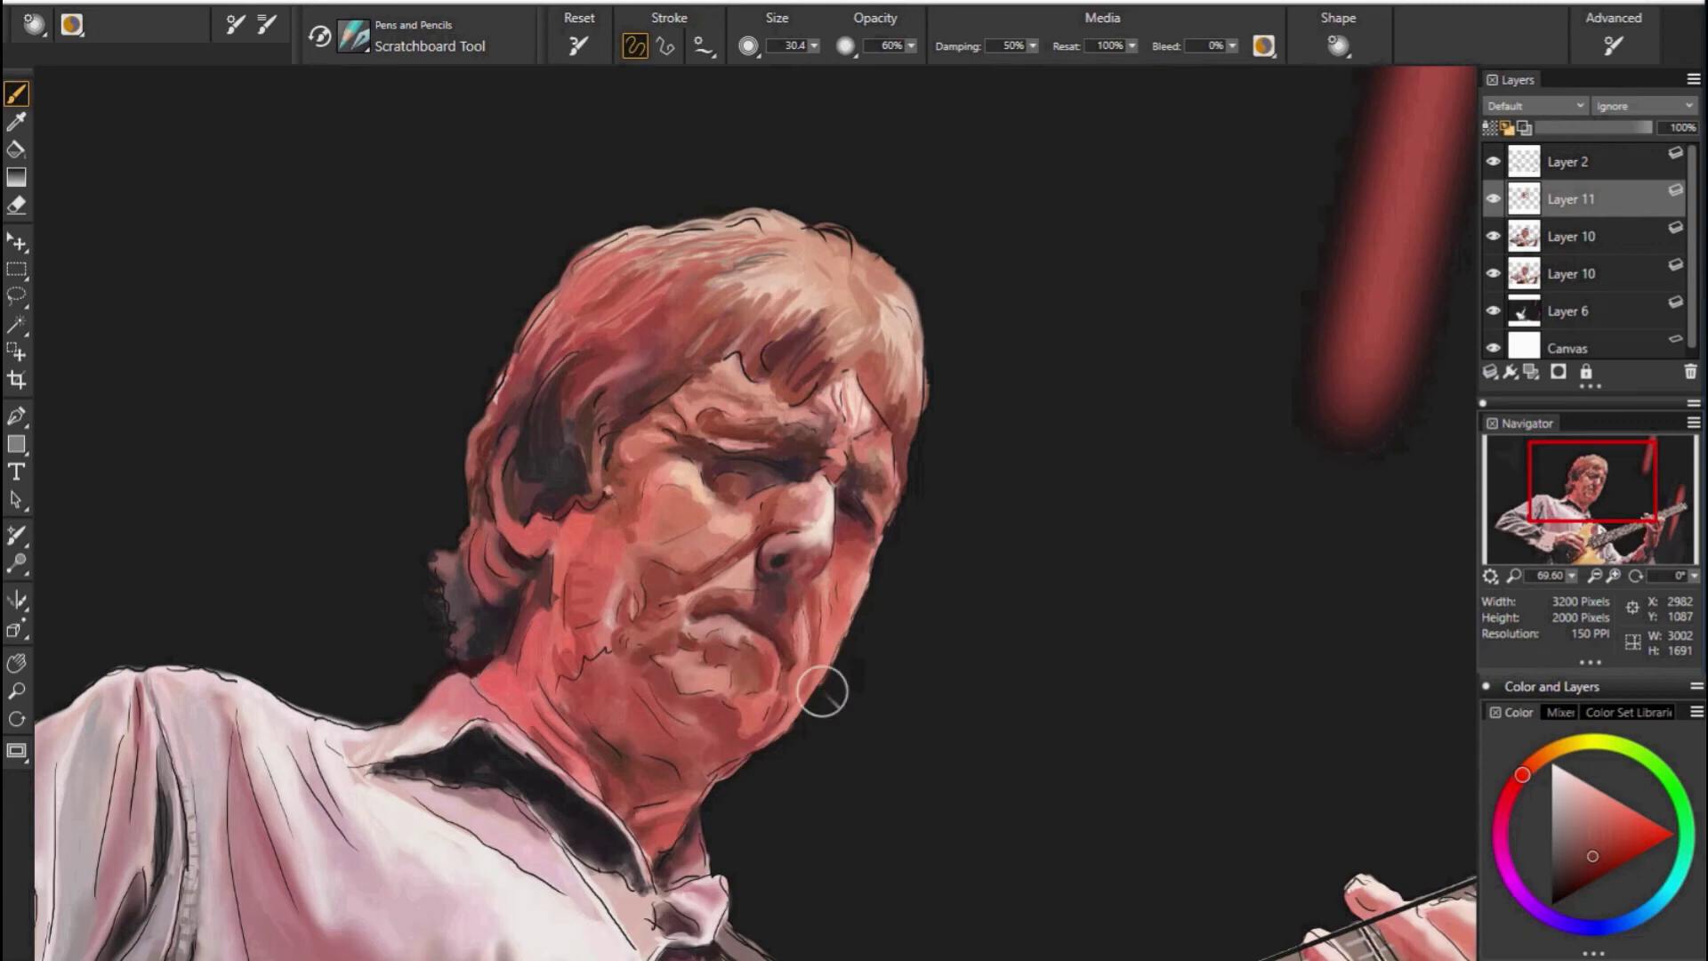
pyautogui.keyDown('alt'); pyautogui.click(649, 703); pyautogui.keyUp('alt')
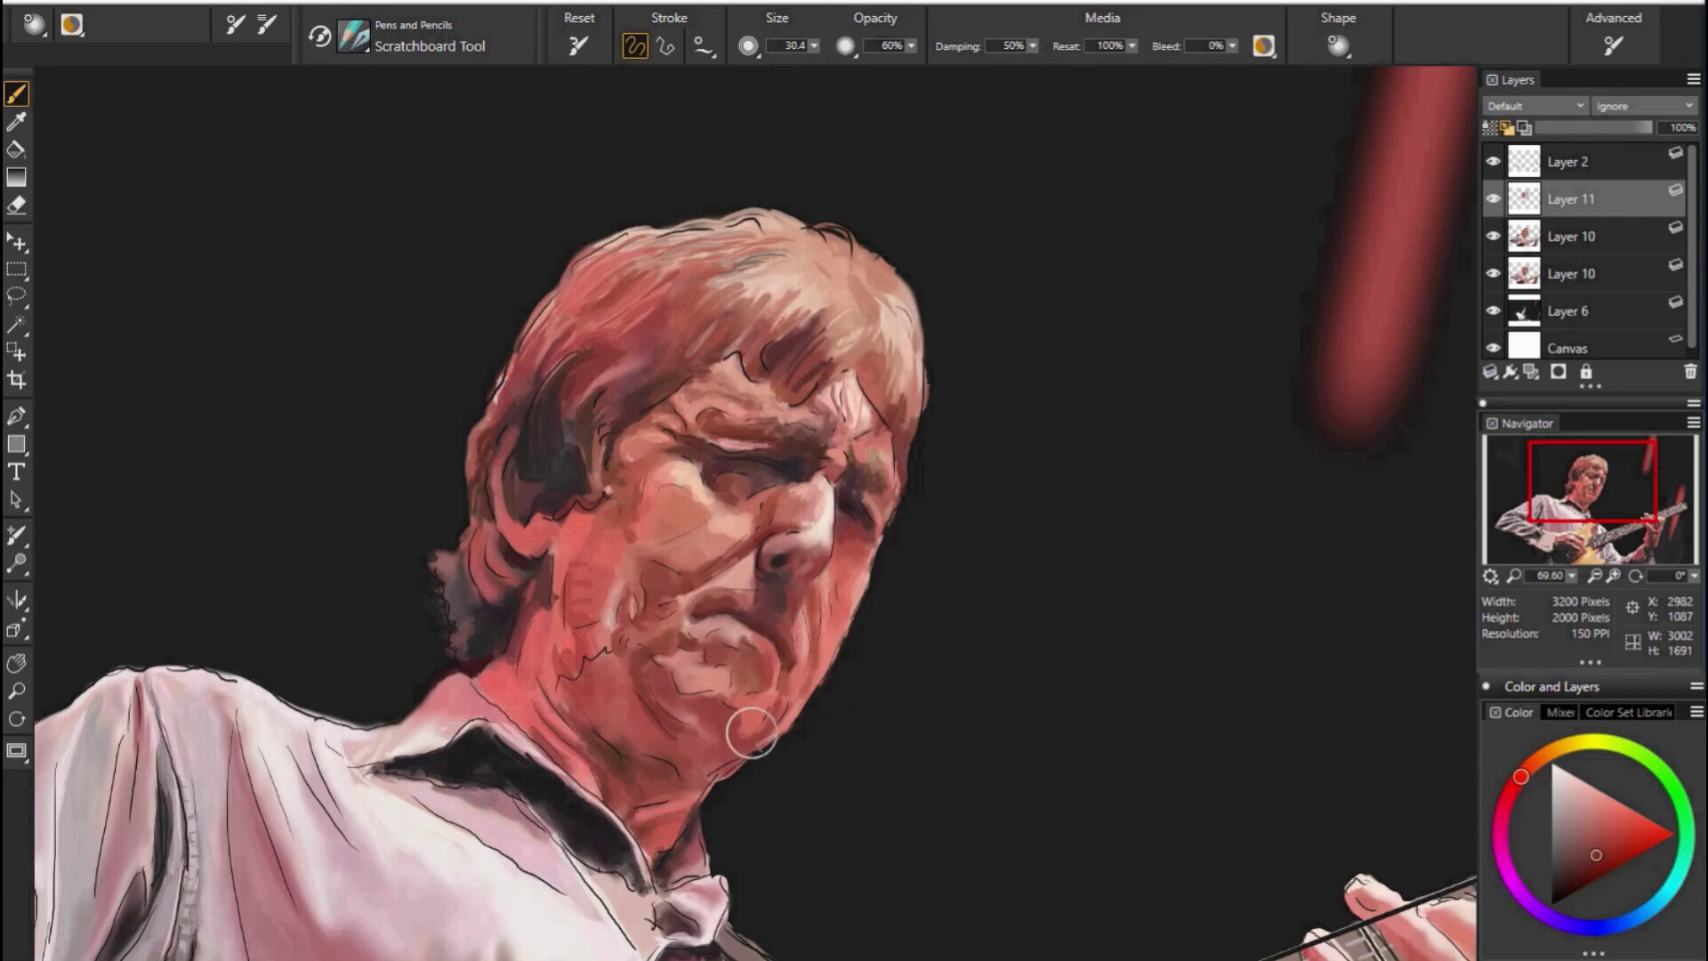
pyautogui.keyDown('alt'); pyautogui.click(667, 703); pyautogui.keyUp('alt')
# Deepen the face edge and chin with darker tones and a brighter saturated red.
pyautogui.keyDown('alt'); pyautogui.click(921, 613); pyautogui.keyUp('alt')
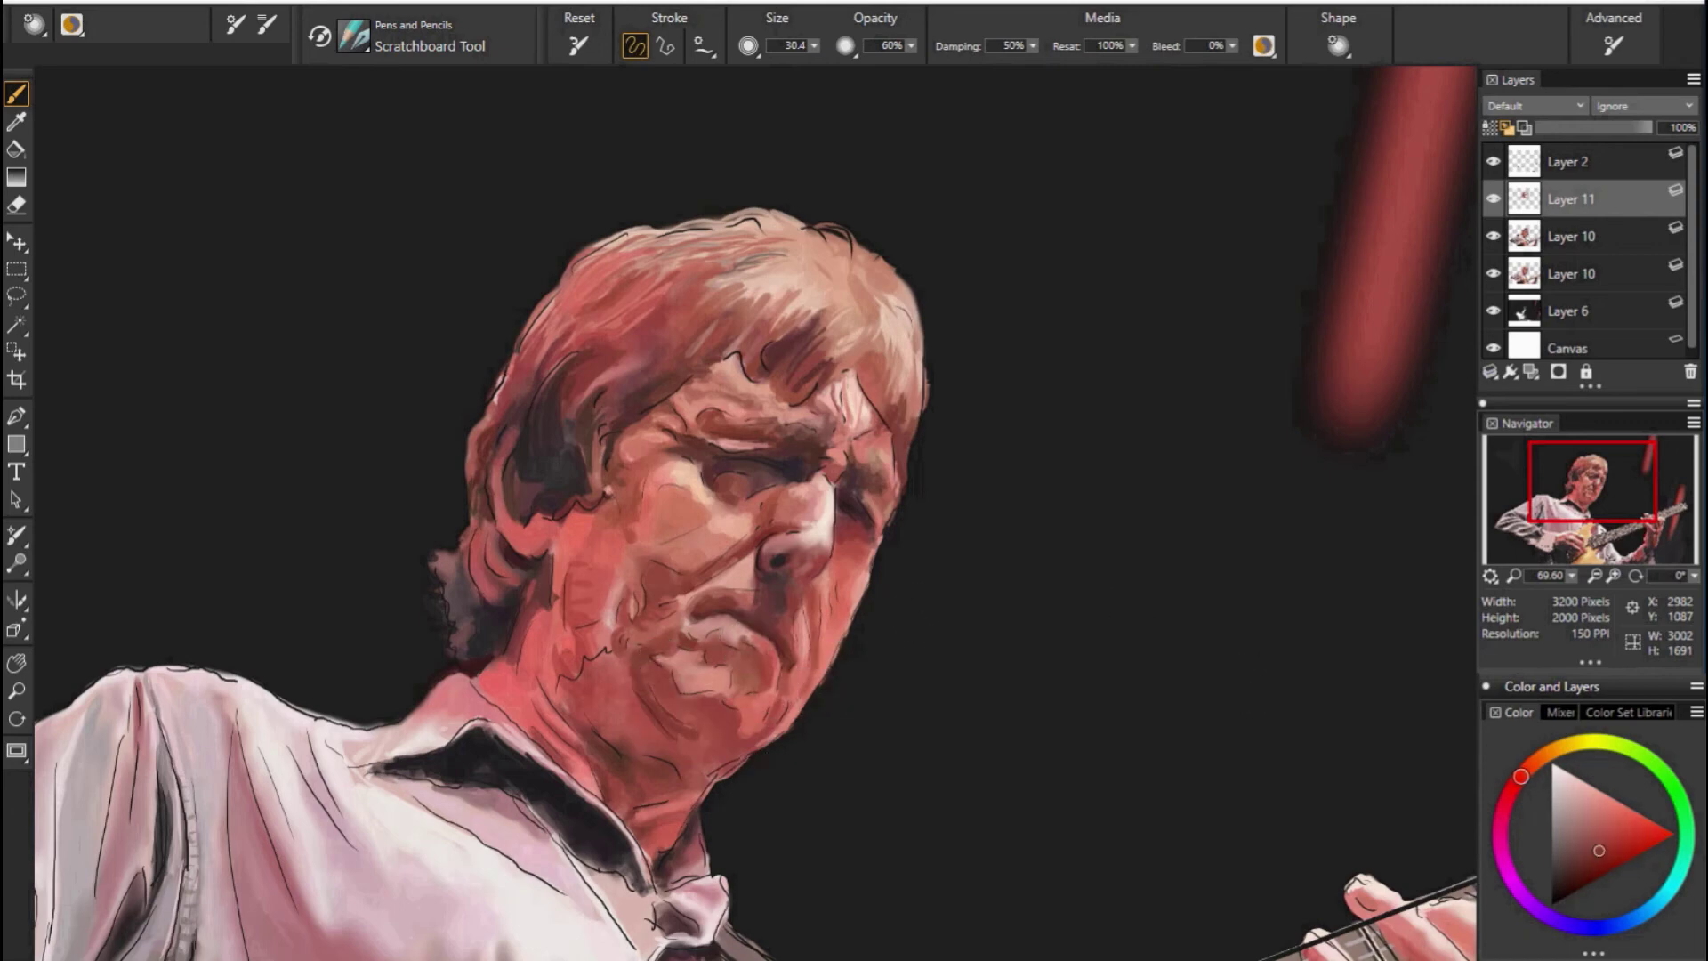
pyautogui.keyDown('alt'); pyautogui.click(857, 555); pyautogui.keyUp('alt')
pyautogui.keyDown('alt'); pyautogui.click(765, 708); pyautogui.keyUp('alt')
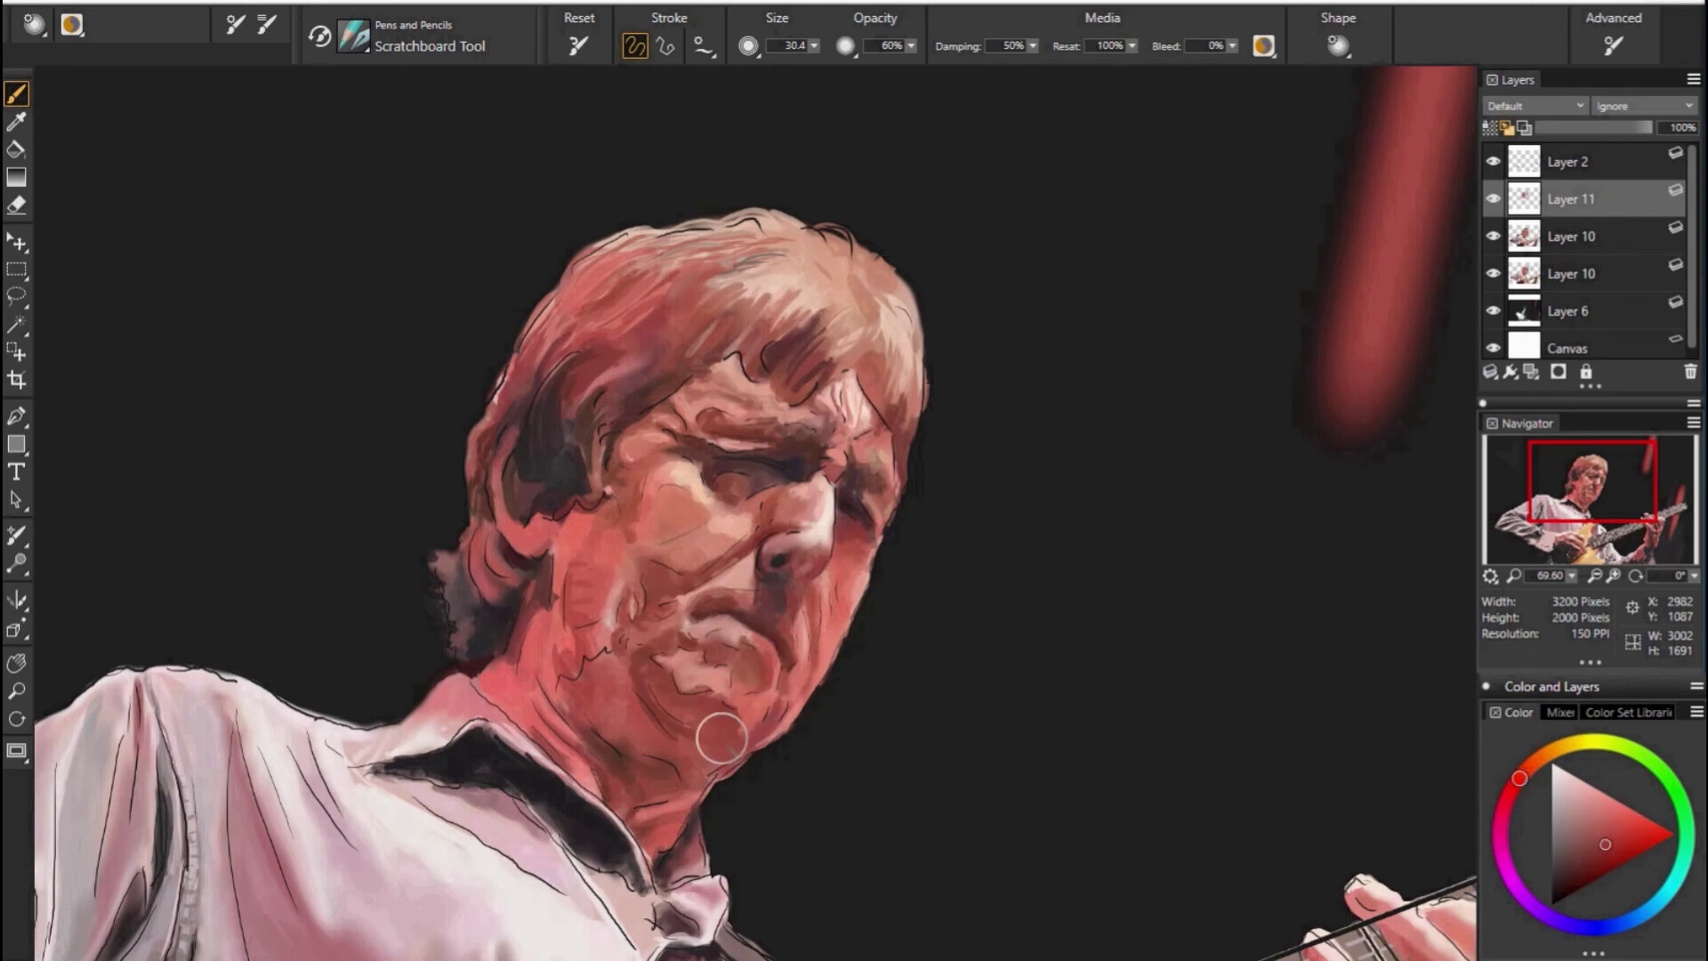
pyautogui.keyDown('alt'); pyautogui.click(784, 748); pyautogui.keyUp('alt')
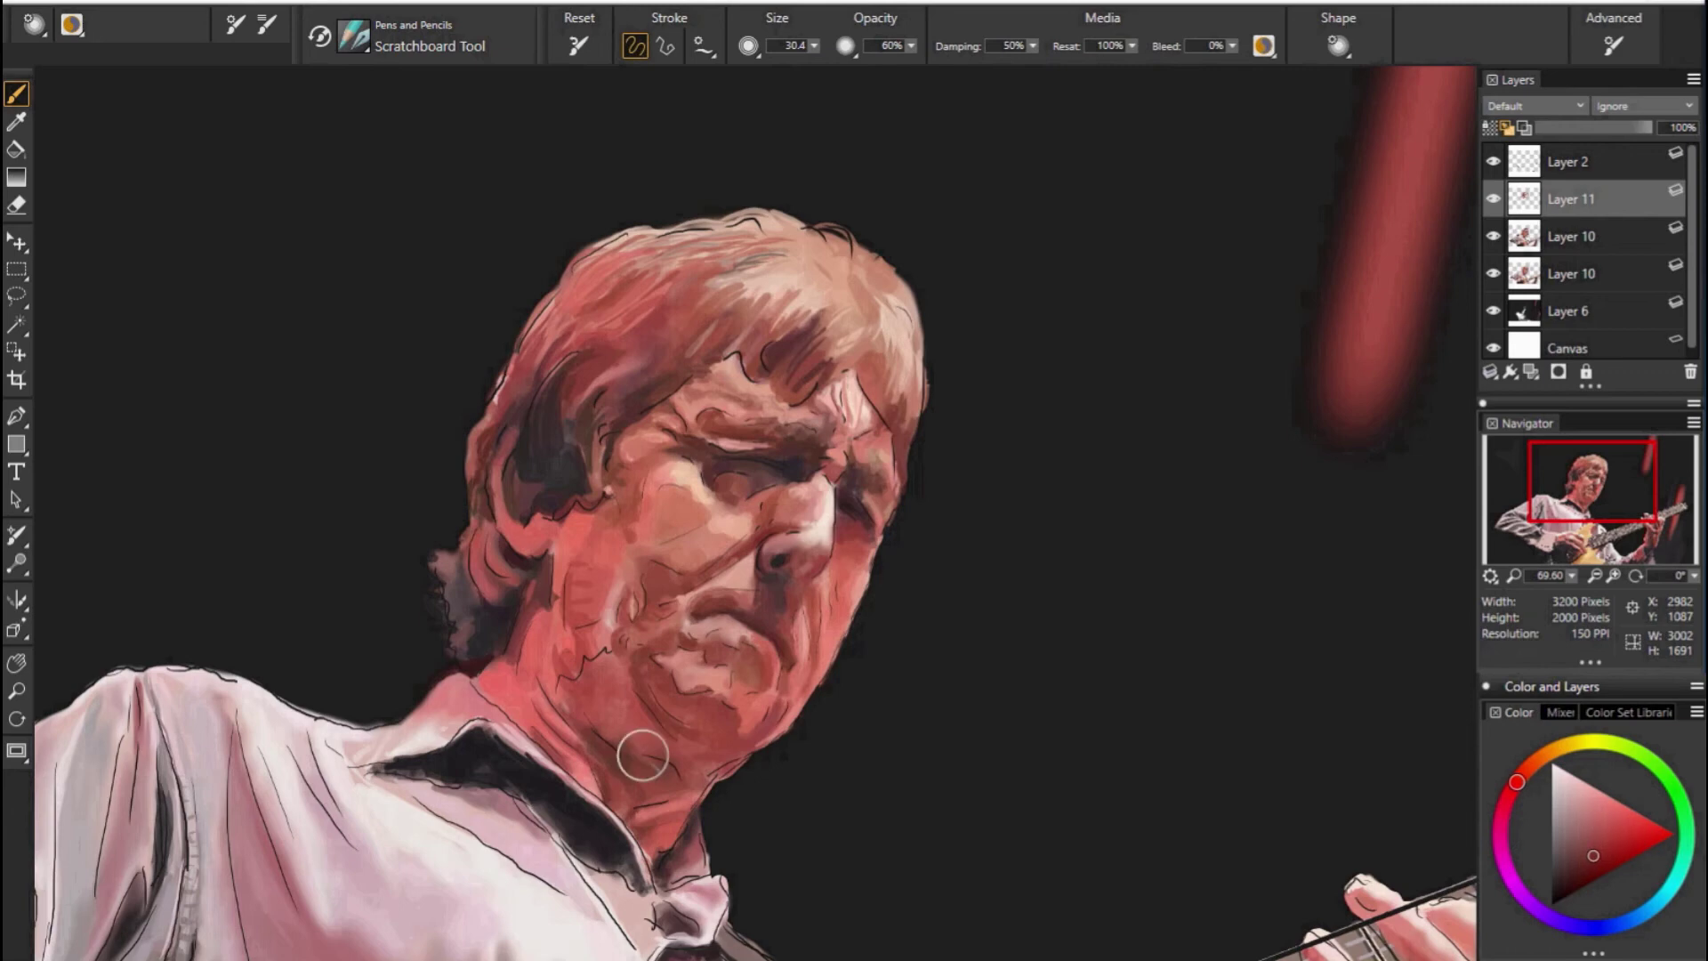
pyautogui.keyDown('alt'); pyautogui.click(606, 712); pyautogui.keyUp('alt')
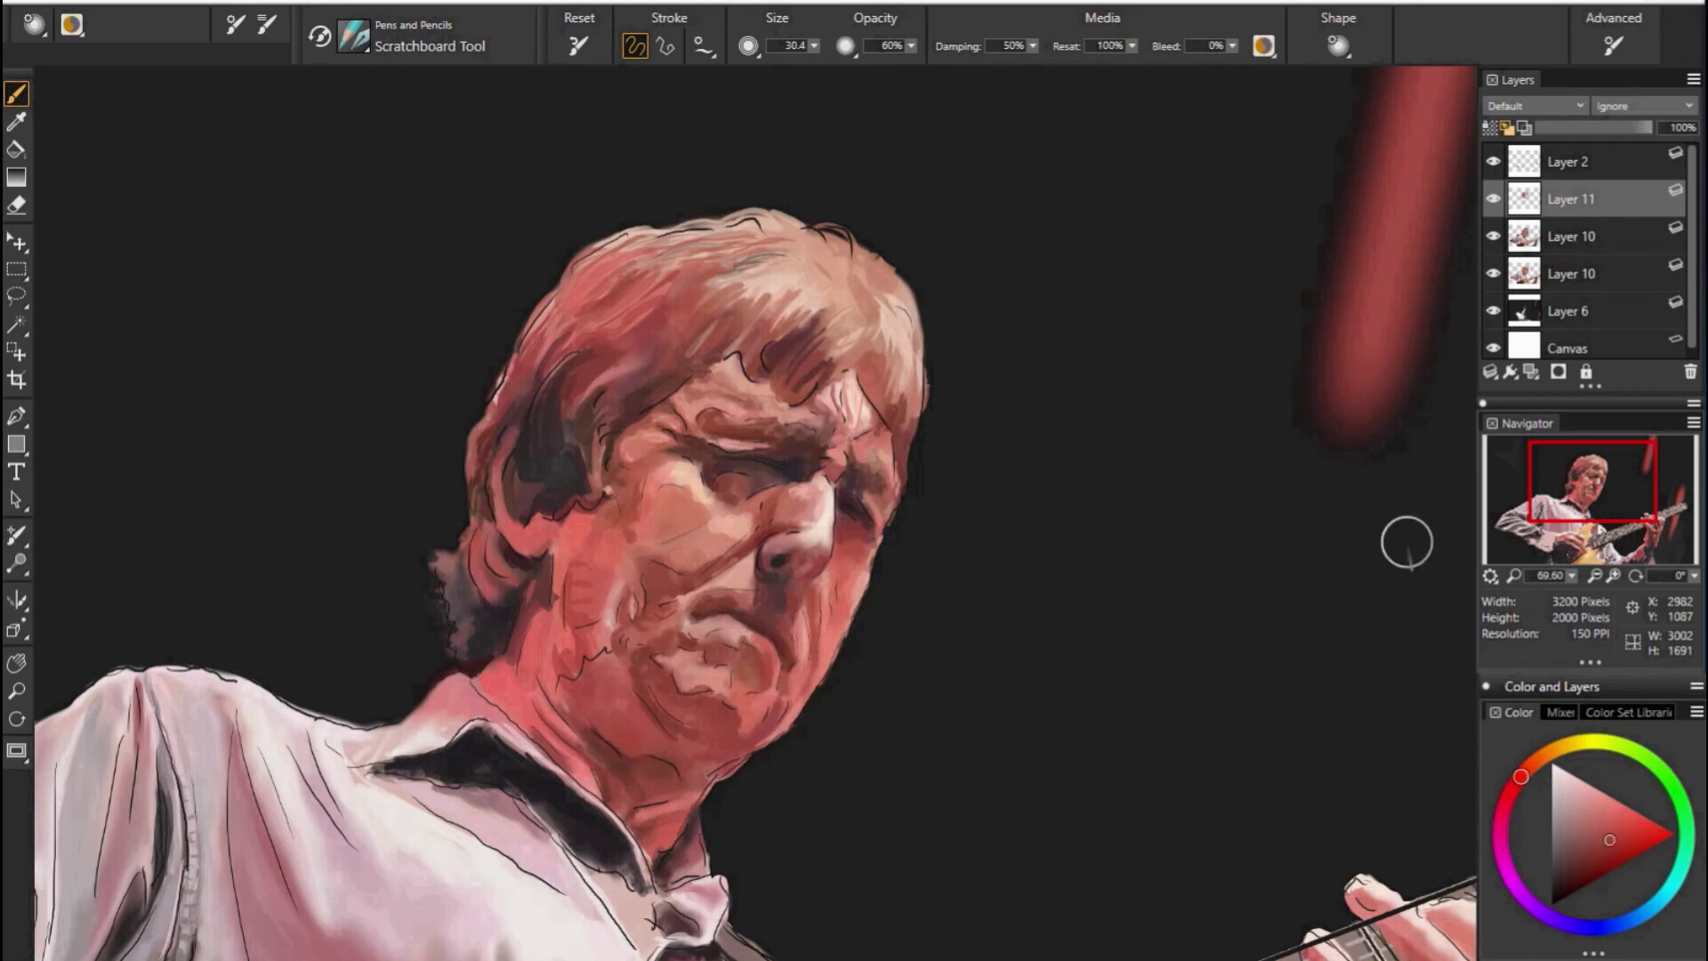
pyautogui.keyDown('alt'); pyautogui.click(562, 658); pyautogui.keyUp('alt')
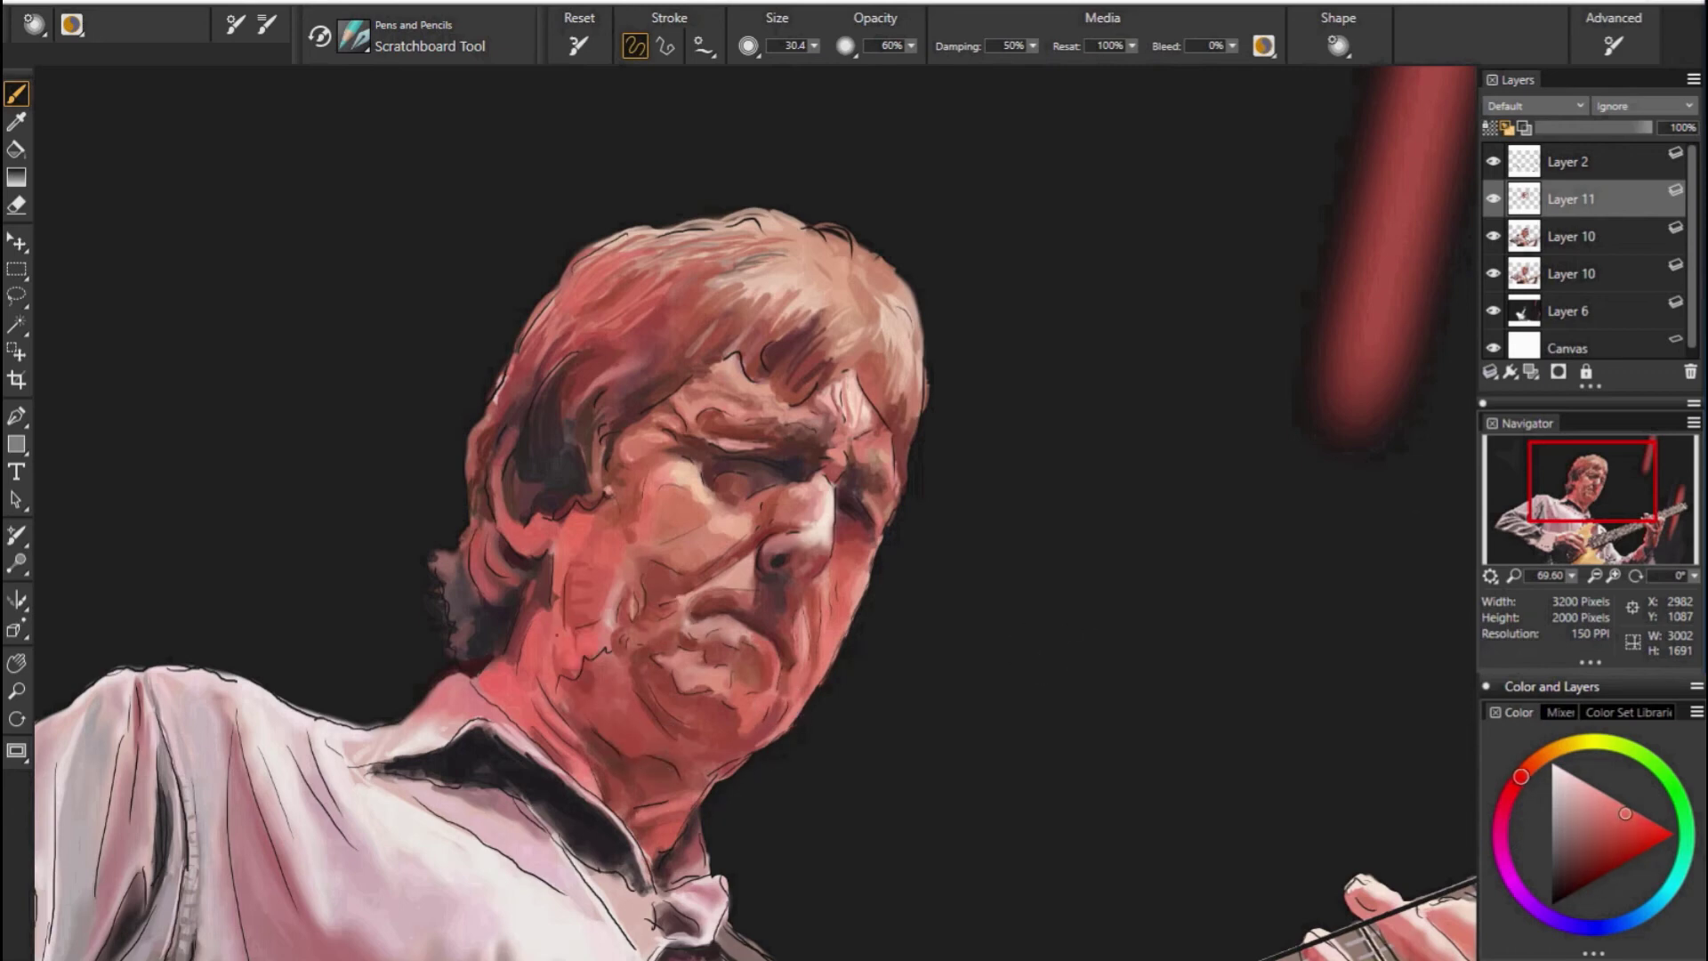
pyautogui.keyDown('alt'); pyautogui.click(522, 646); pyautogui.keyUp('alt')
# Hide the black line art and paint skin shading over the jaw and neck.
pyautogui.click(1493, 162)
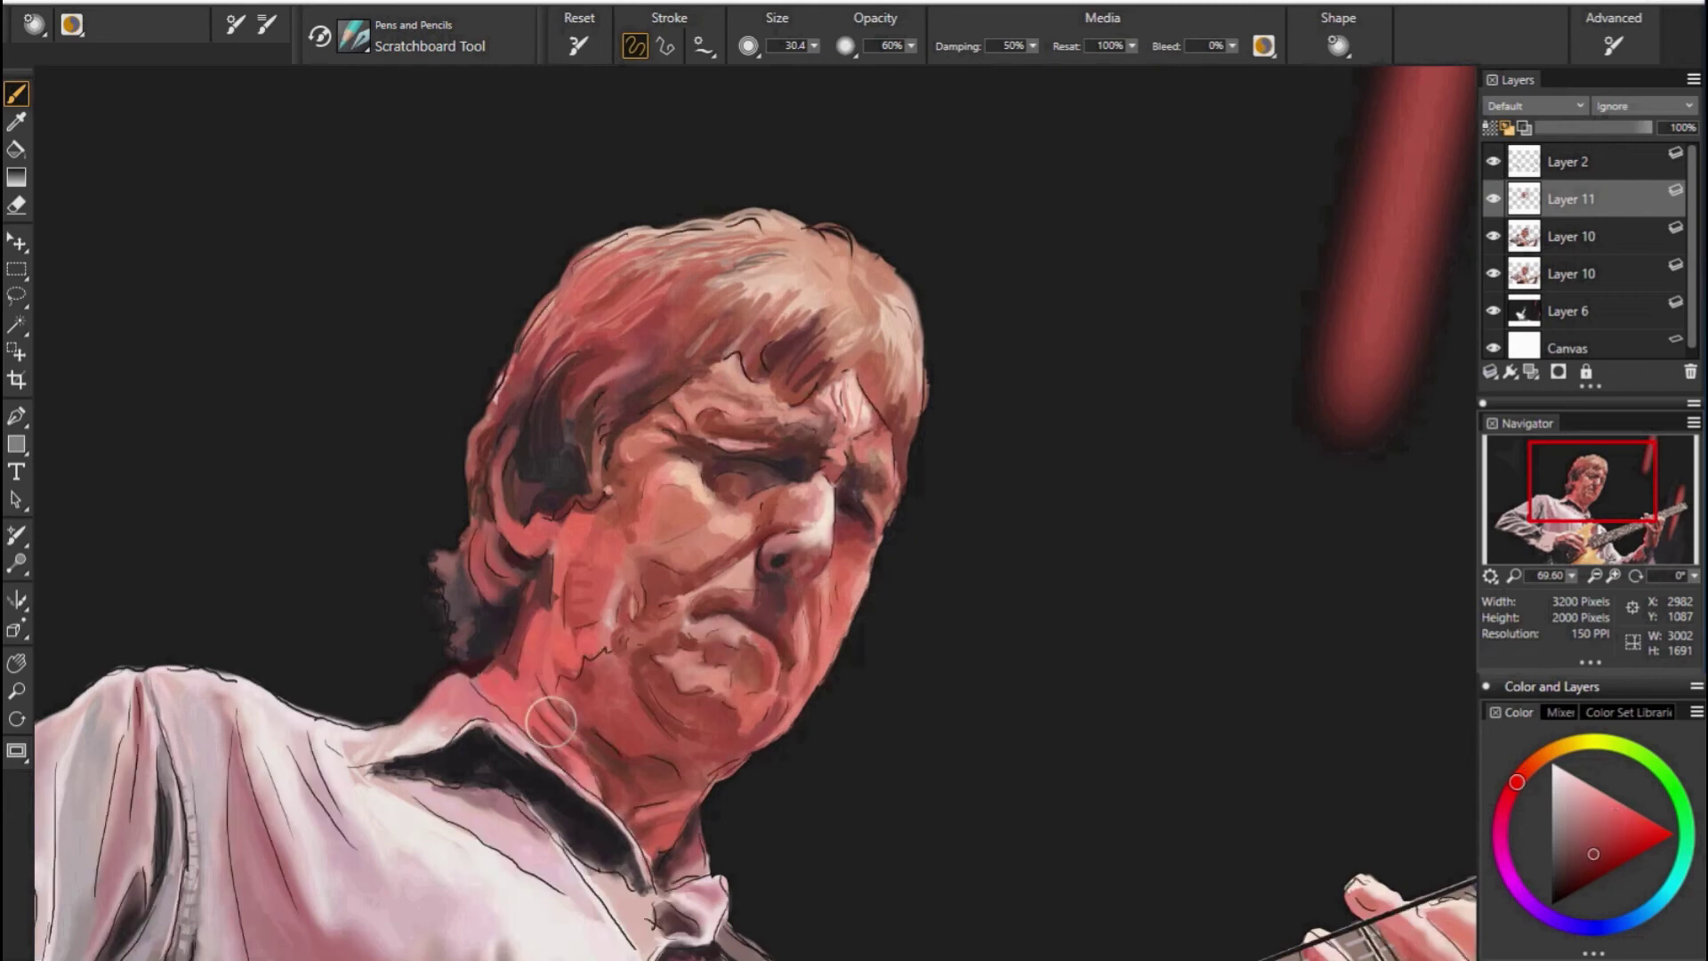
pyautogui.keyDown('alt'); pyautogui.click(778, 486); pyautogui.keyUp('alt')
pyautogui.moveTo(587, 649); pyautogui.dragTo(578, 685)
pyautogui.keyDown('alt'); pyautogui.click(573, 680); pyautogui.keyUp('alt')
pyautogui.keyDown('alt'); pyautogui.click(571, 698); pyautogui.keyUp('alt')
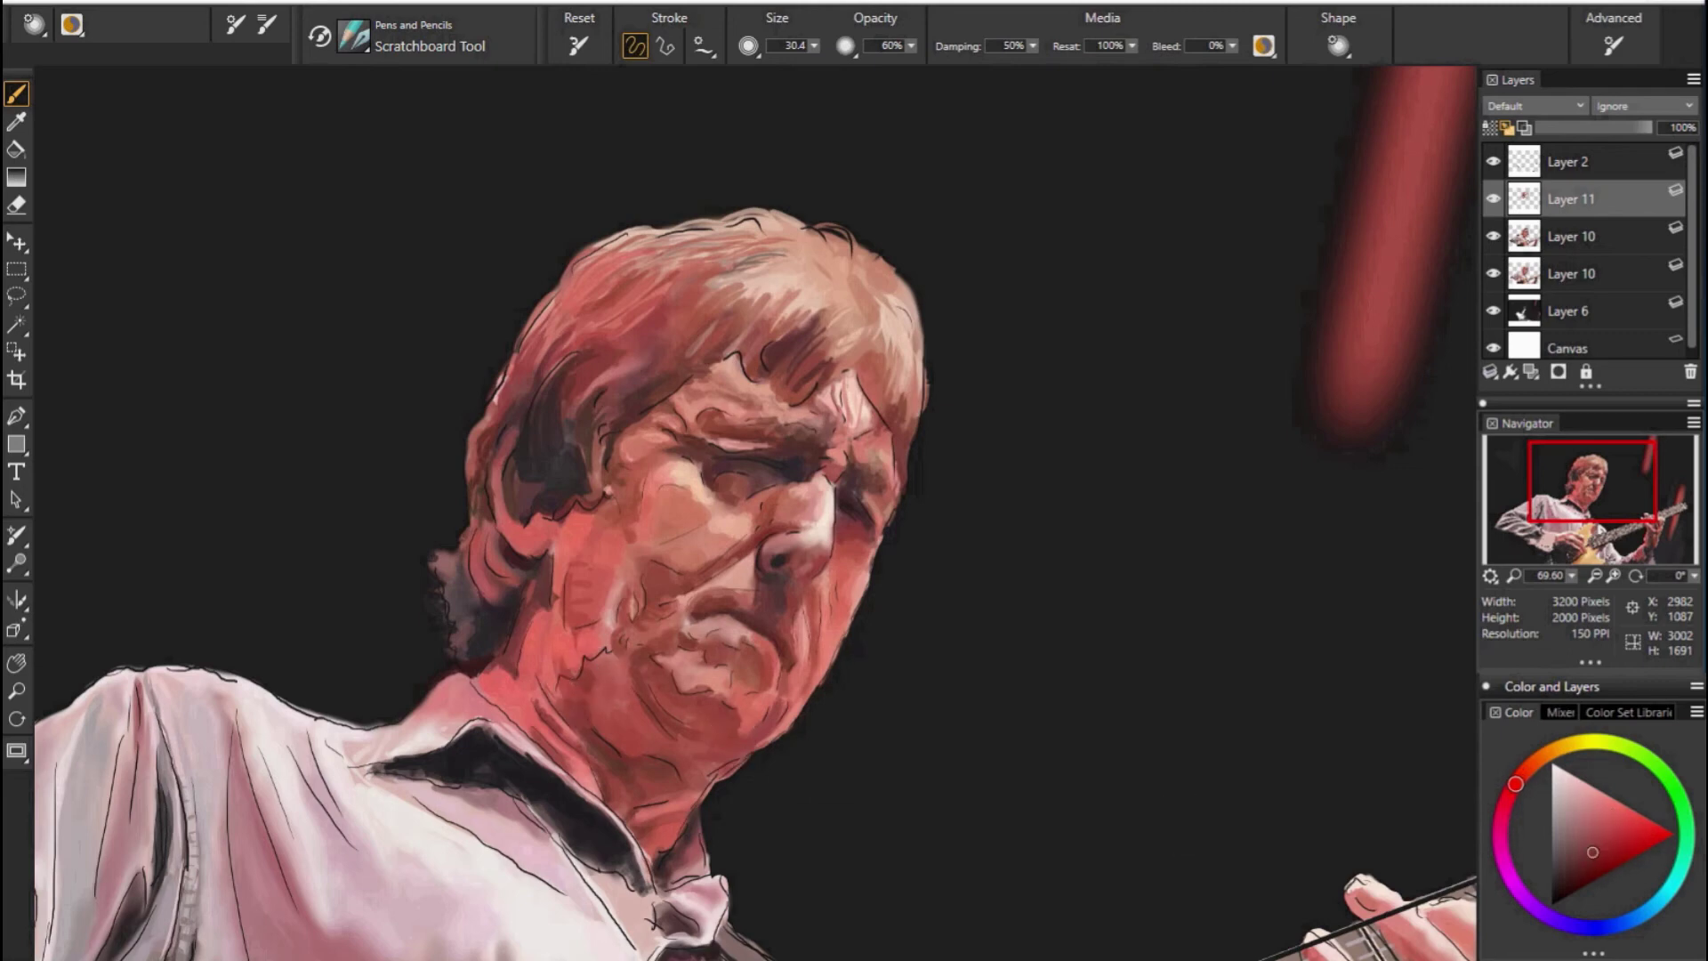
# Work skin tones sampled from the chin and neck into the neck.
pyautogui.keyDown('alt'); pyautogui.click(620, 714); pyautogui.keyUp('alt')
pyautogui.keyDown('alt'); pyautogui.click(712, 753); pyautogui.keyUp('alt')
pyautogui.keyDown('alt'); pyautogui.click(638, 801); pyautogui.keyUp('alt')
pyautogui.keyDown('alt'); pyautogui.click(687, 812); pyautogui.keyUp('alt')
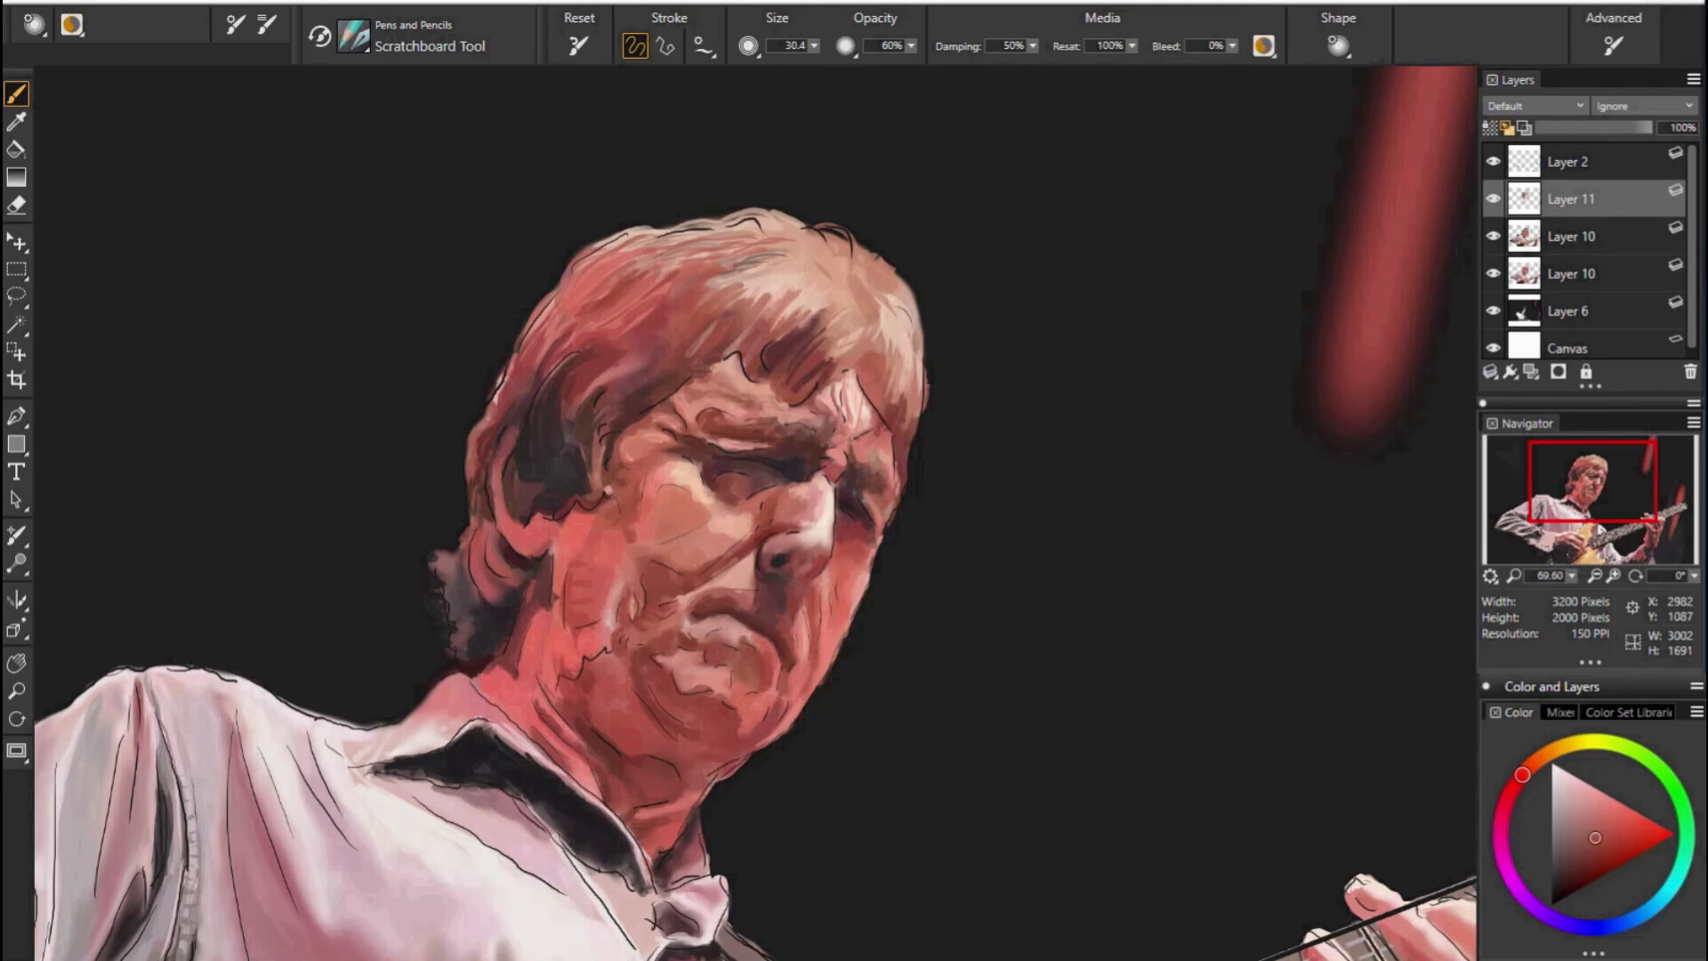
pyautogui.keyDown('alt'); pyautogui.click(658, 817); pyautogui.keyUp('alt')
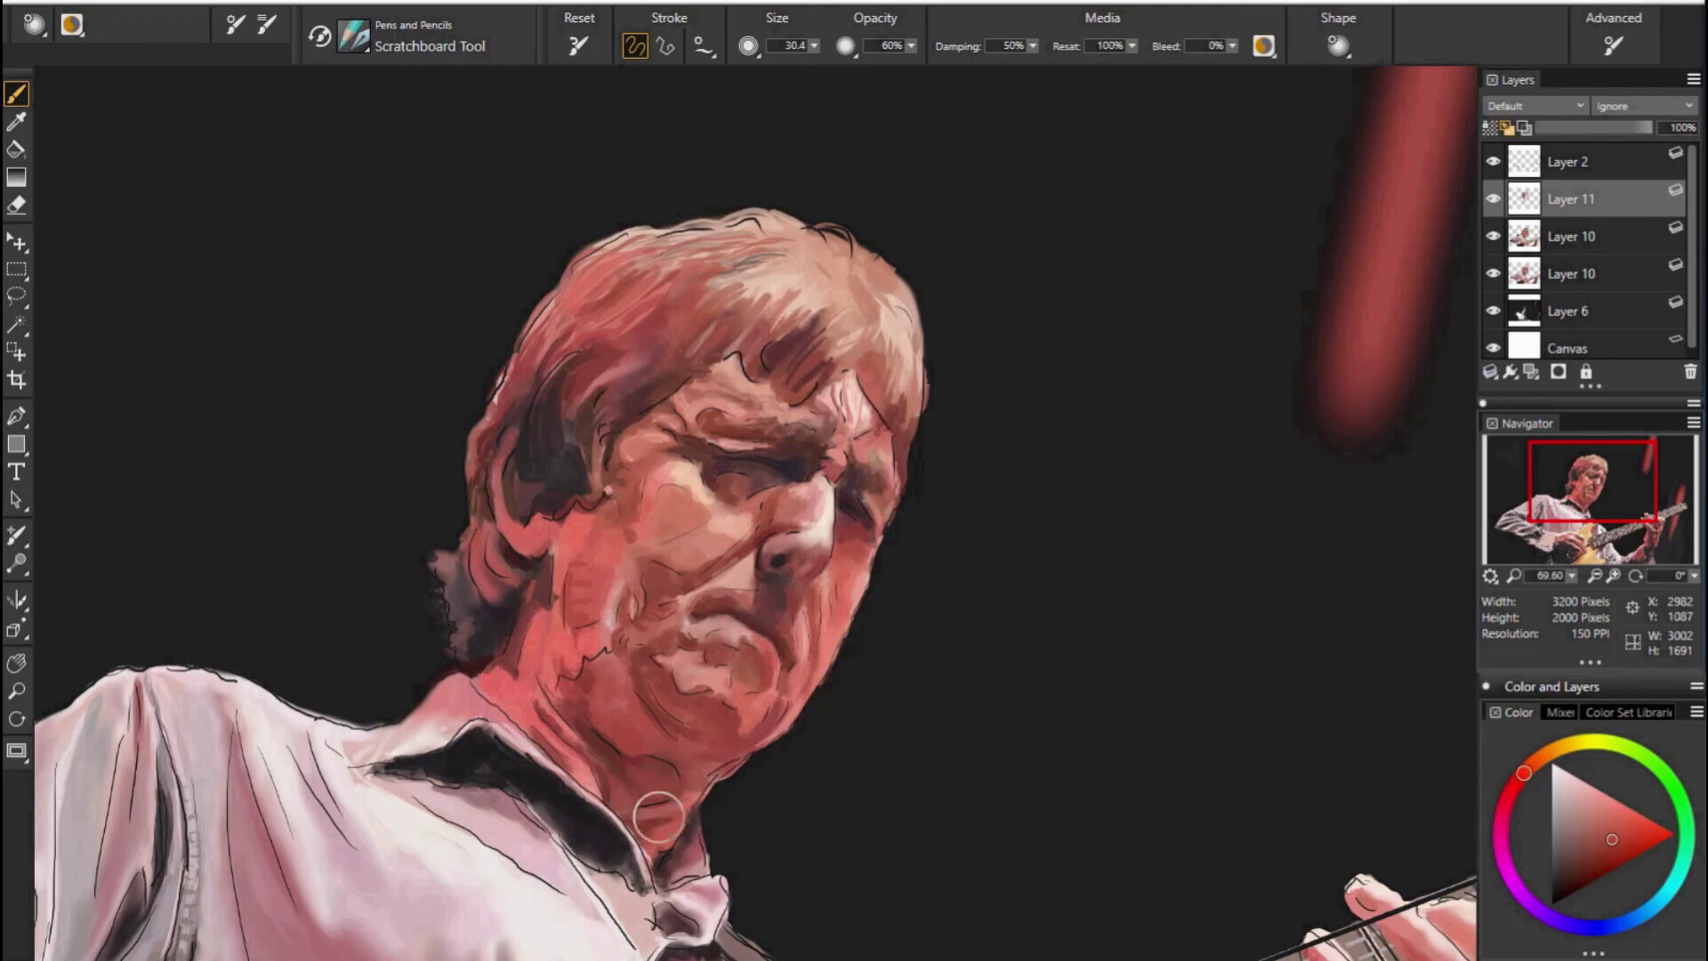
# Add a reddened background dark and brighter skin reds around the collar and neck.
pyautogui.keyDown('alt'); pyautogui.click(743, 602); pyautogui.keyUp('alt')
pyautogui.keyDown('alt'); pyautogui.click(946, 713); pyautogui.keyUp('alt')
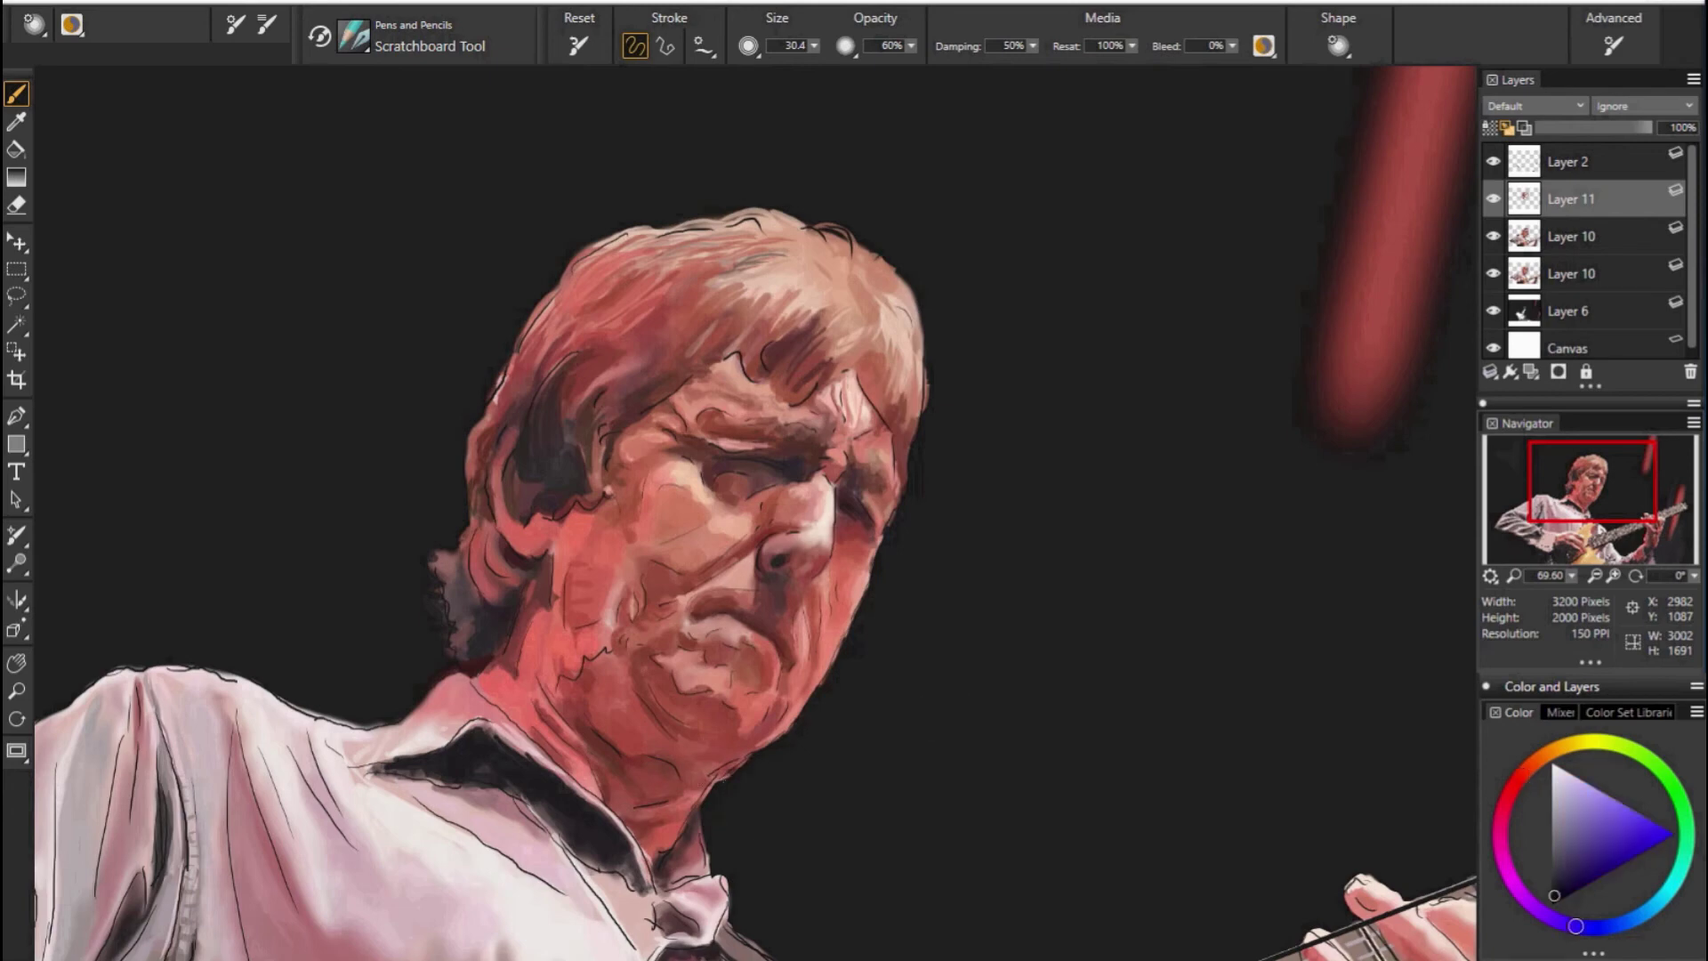
pyautogui.keyDown('alt'); pyautogui.click(1405, 659); pyautogui.keyUp('alt')
pyautogui.keyDown('alt'); pyautogui.click(697, 812); pyautogui.keyUp('alt')
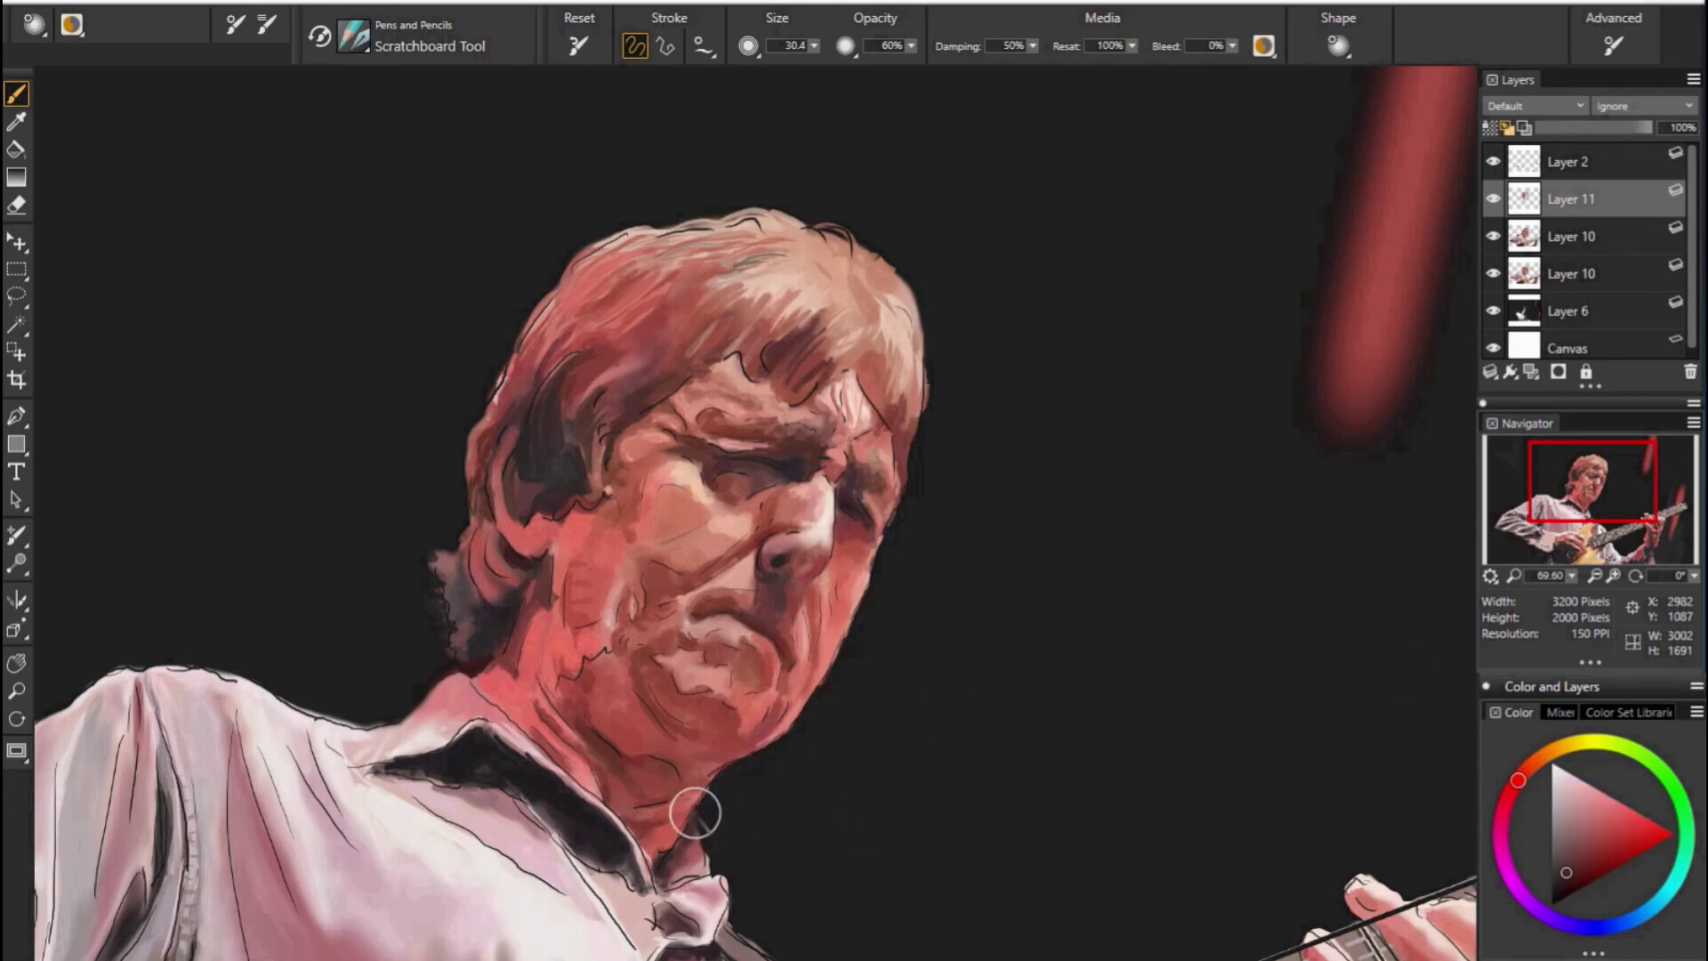
pyautogui.keyDown('alt'); pyautogui.click(665, 859); pyautogui.keyUp('alt')
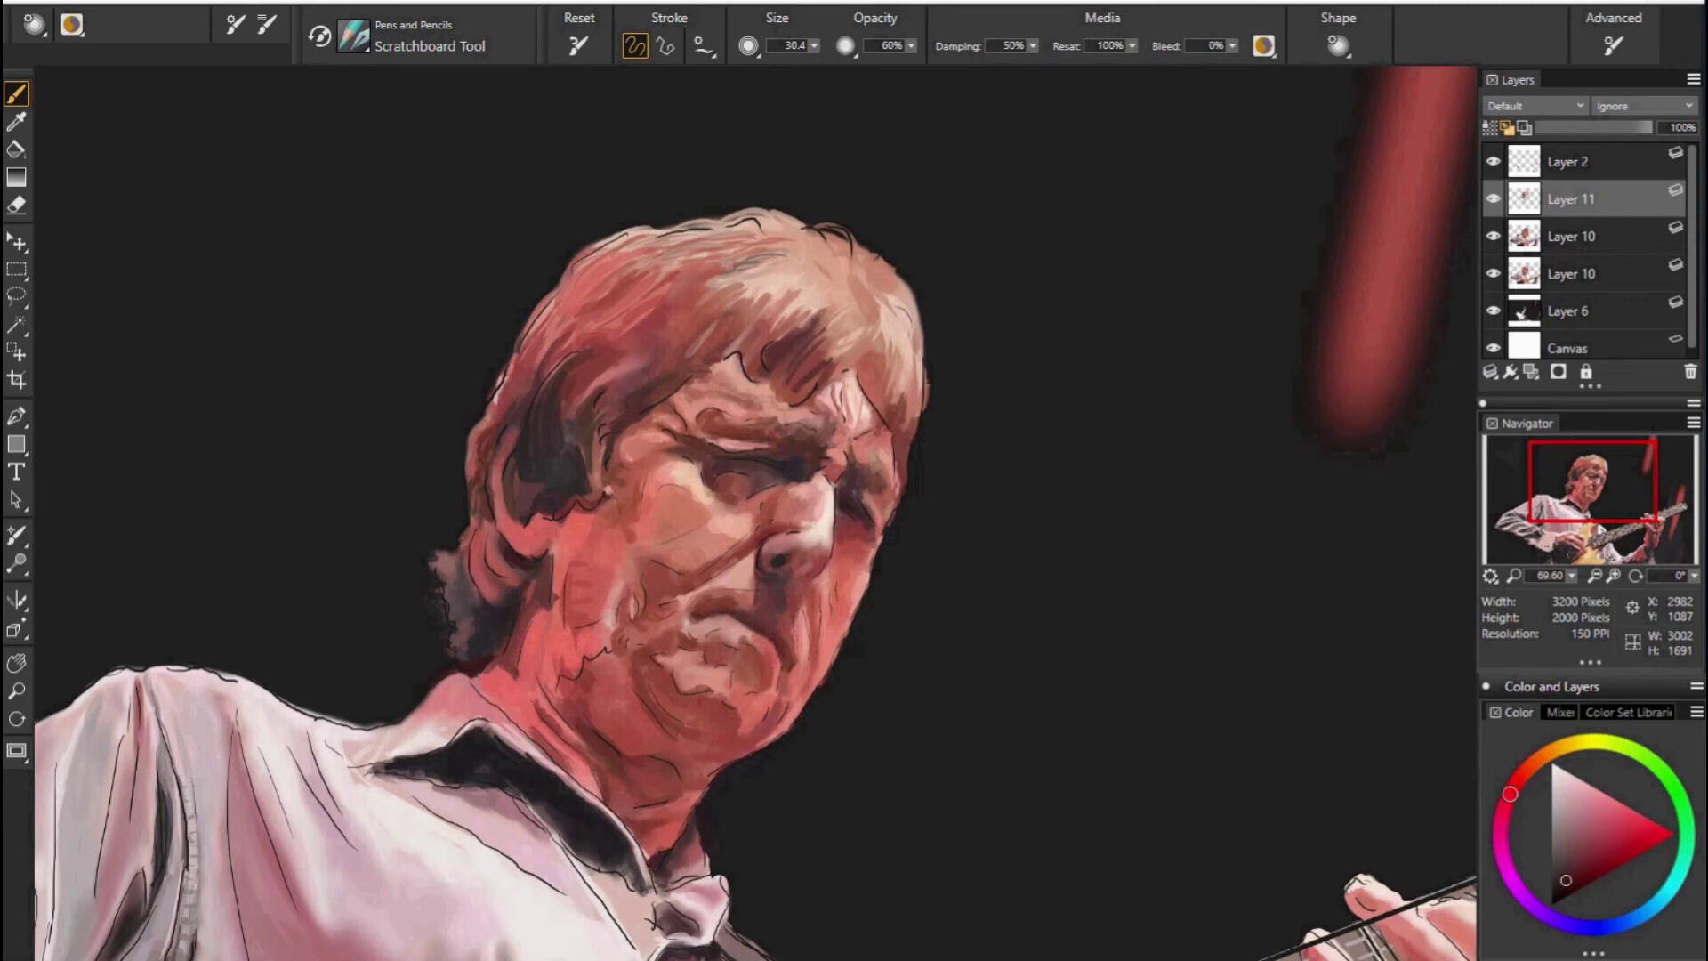
pyautogui.keyDown('alt'); pyautogui.click(661, 840); pyautogui.keyUp('alt')
# With line art hidden, work reds from the nose, brow, mouth and eye into the face.
pyautogui.keyDown('alt'); pyautogui.click(647, 828); pyautogui.keyUp('alt')
pyautogui.click(1493, 161)
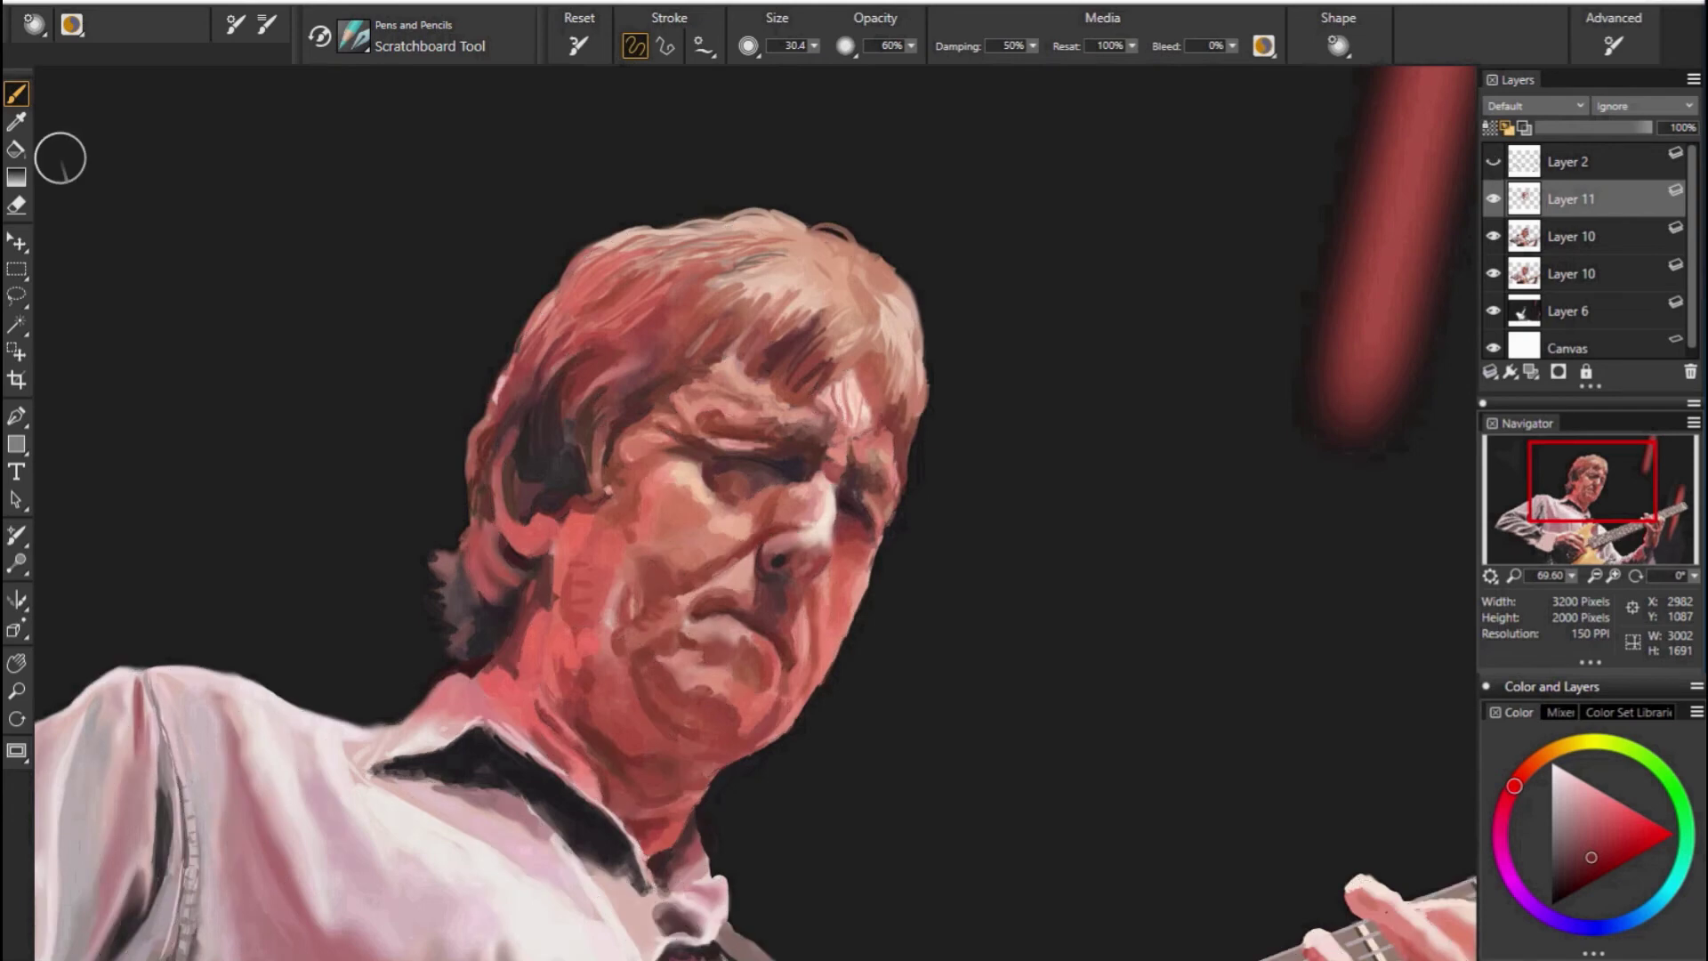
pyautogui.keyDown('alt'); pyautogui.click(805, 554); pyautogui.keyUp('alt')
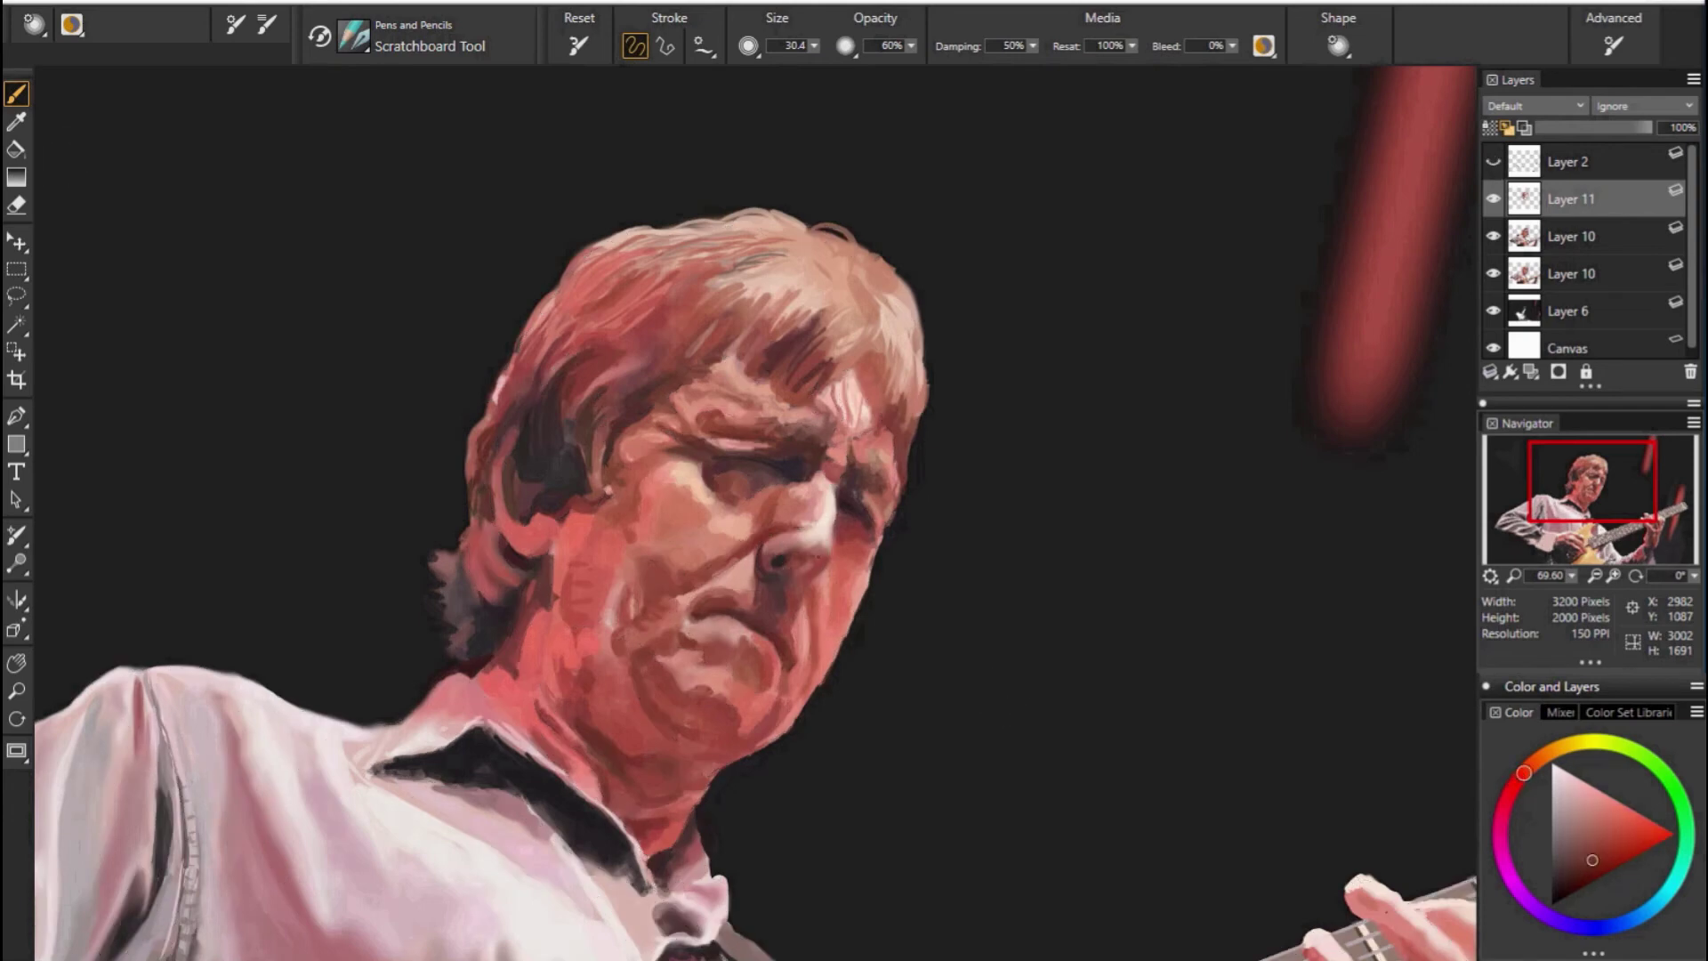
pyautogui.keyDown('alt'); pyautogui.click(849, 569); pyautogui.keyUp('alt')
pyautogui.keyDown('alt'); pyautogui.click(805, 592); pyautogui.keyUp('alt')
pyautogui.keyDown('alt'); pyautogui.click(765, 623); pyautogui.keyUp('alt')
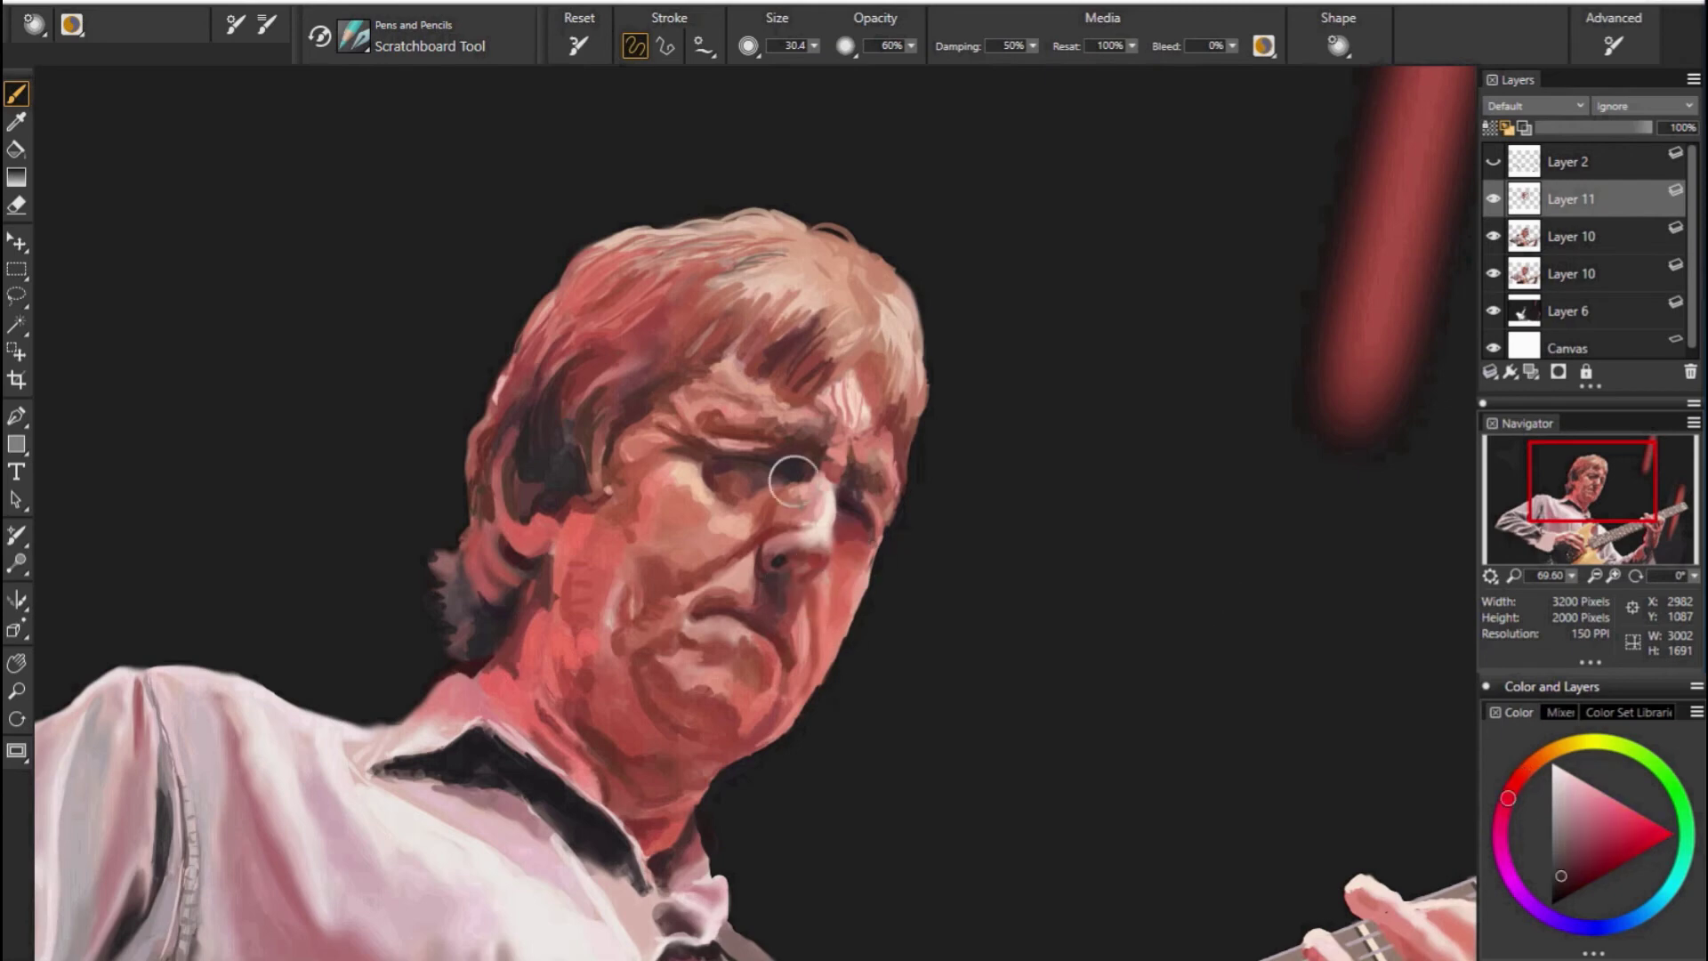
pyautogui.keyDown('alt'); pyautogui.click(761, 569); pyautogui.keyUp('alt')
pyautogui.keyDown('alt'); pyautogui.click(761, 581); pyautogui.keyUp('alt')
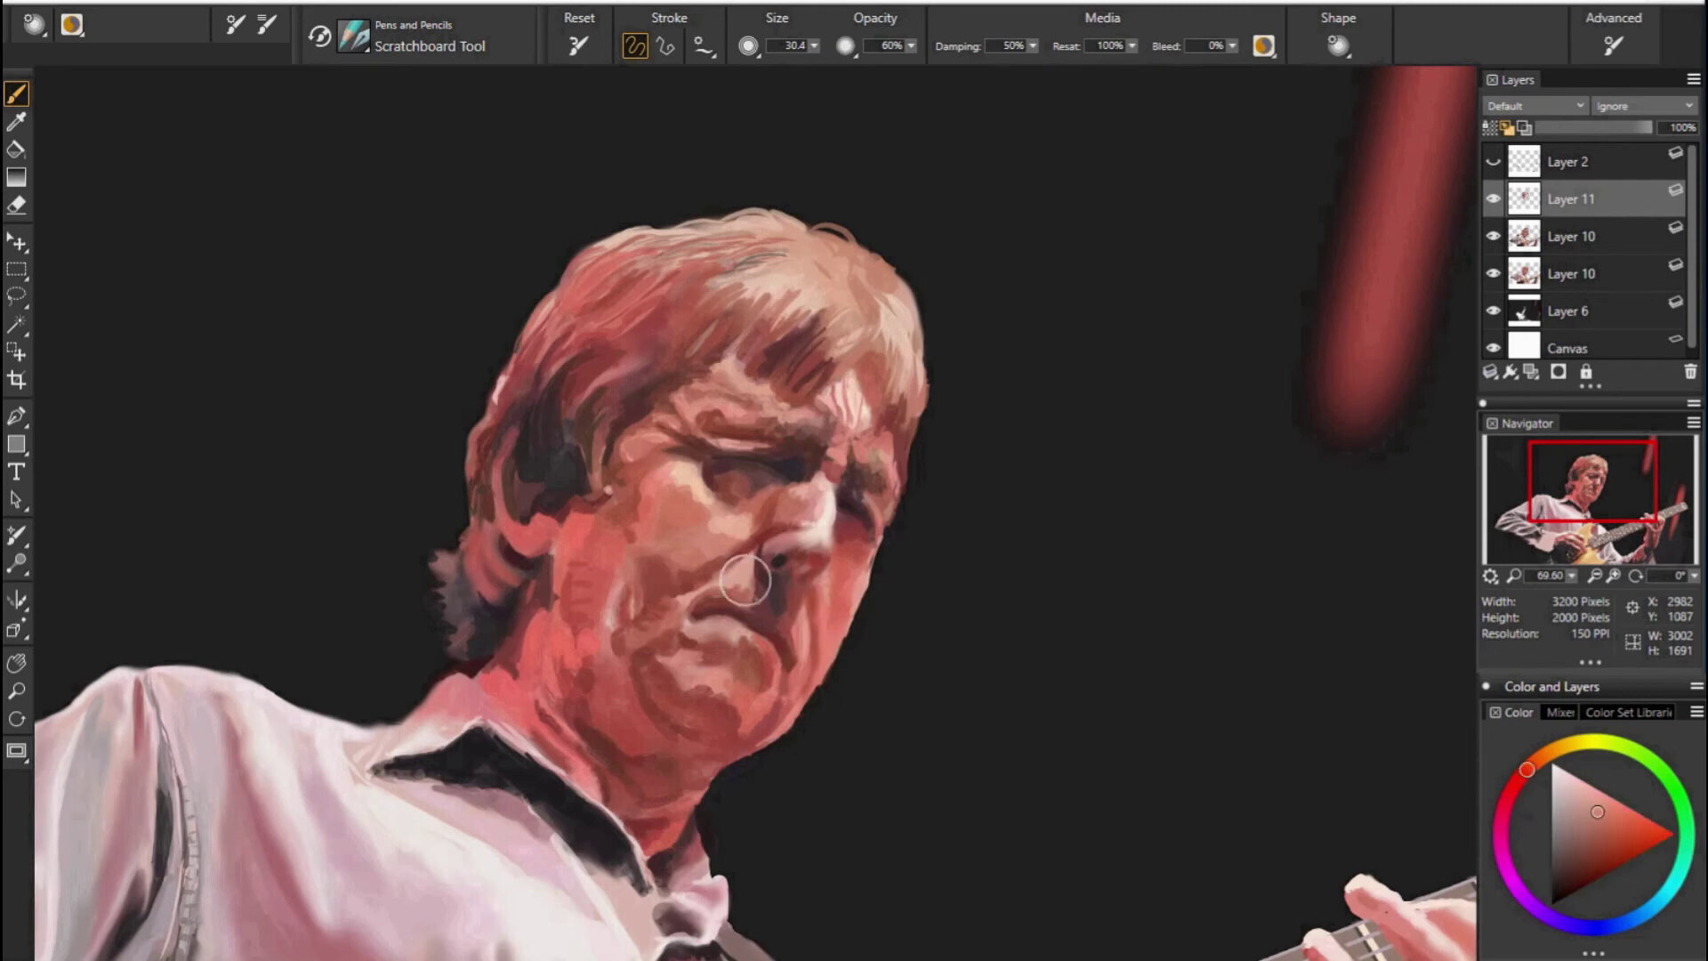
pyautogui.keyDown('alt'); pyautogui.click(776, 600); pyautogui.keyUp('alt')
pyautogui.keyDown('alt'); pyautogui.click(734, 532); pyautogui.keyUp('alt')
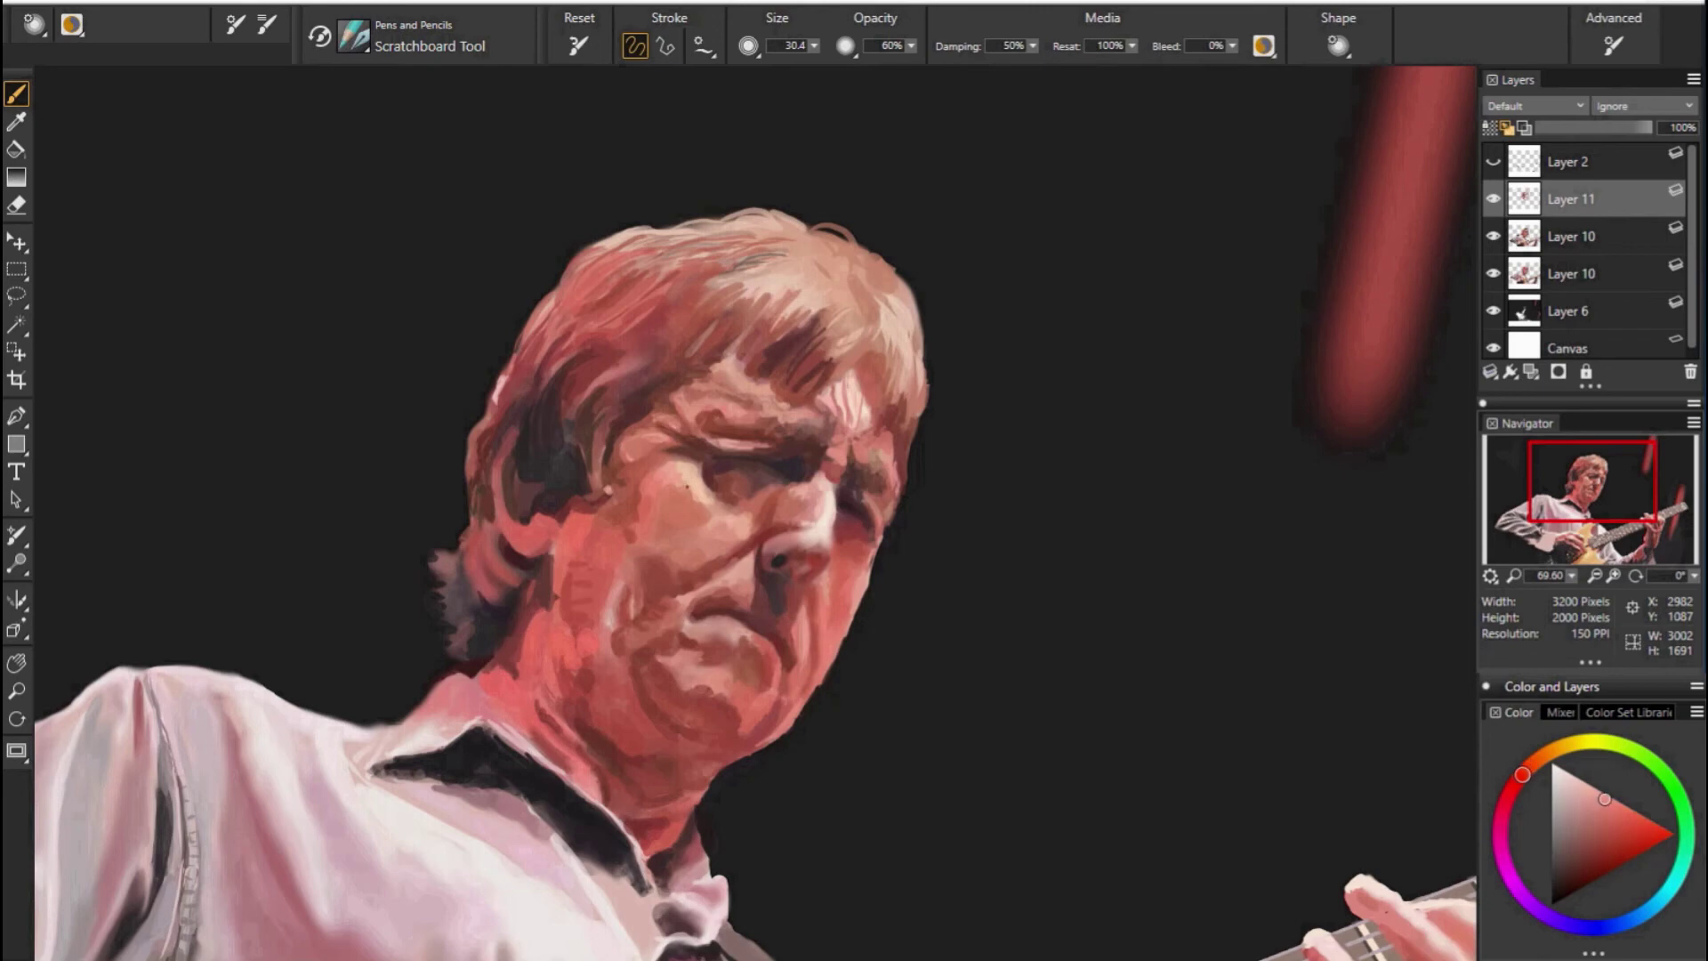
# Shrink the brush and add a darker orange-shifted red and deeper reds near the nose.
pyautogui.keyDown('alt'); pyautogui.click(836, 532); pyautogui.keyUp('alt')
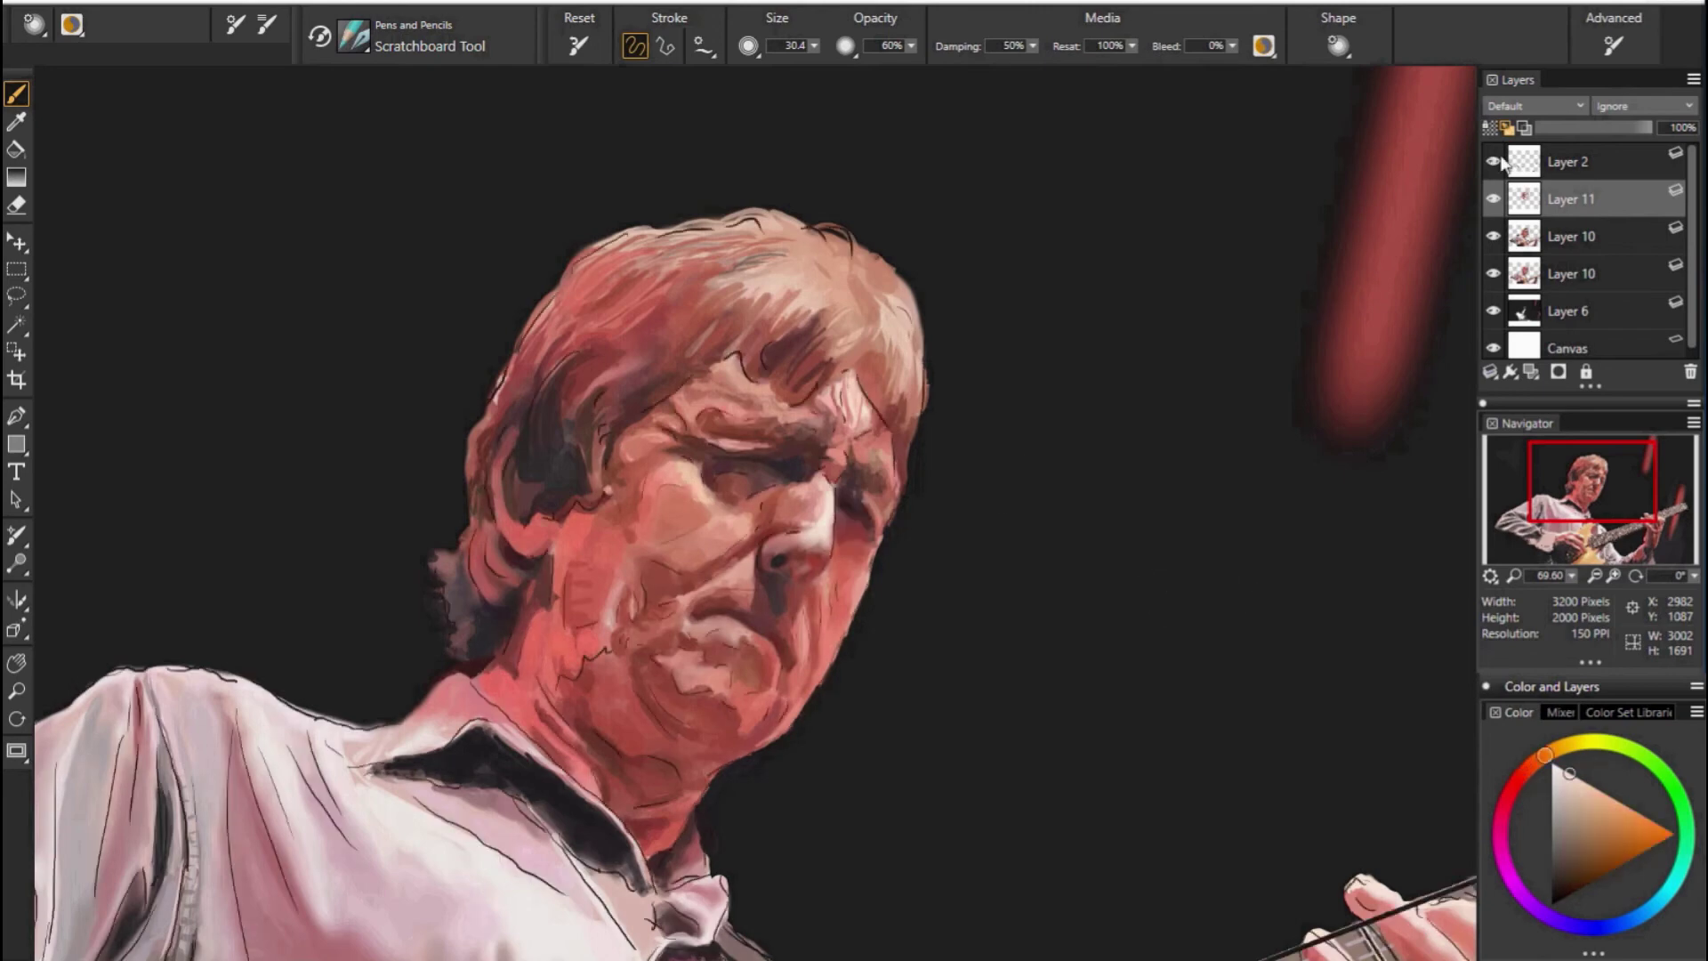
pyautogui.press('[')
pyautogui.press('[')
pyautogui.press('[')
pyautogui.keyDown('alt'); pyautogui.click(845, 522); pyautogui.keyUp('alt')
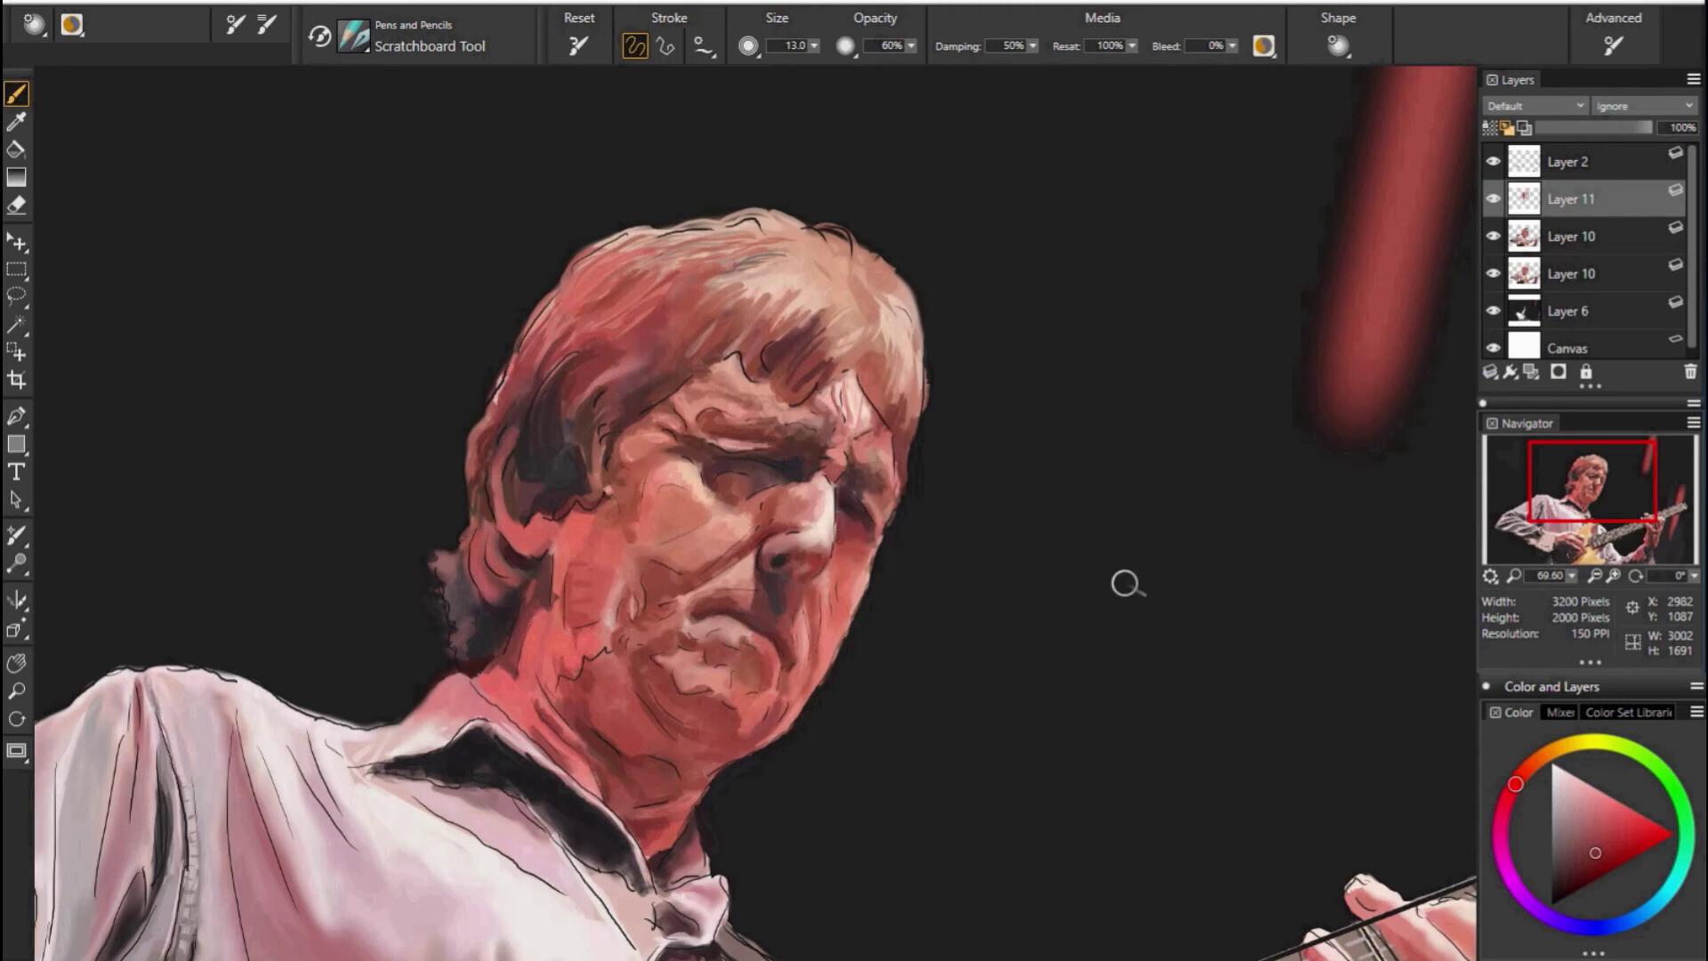
pyautogui.click(1525, 770)
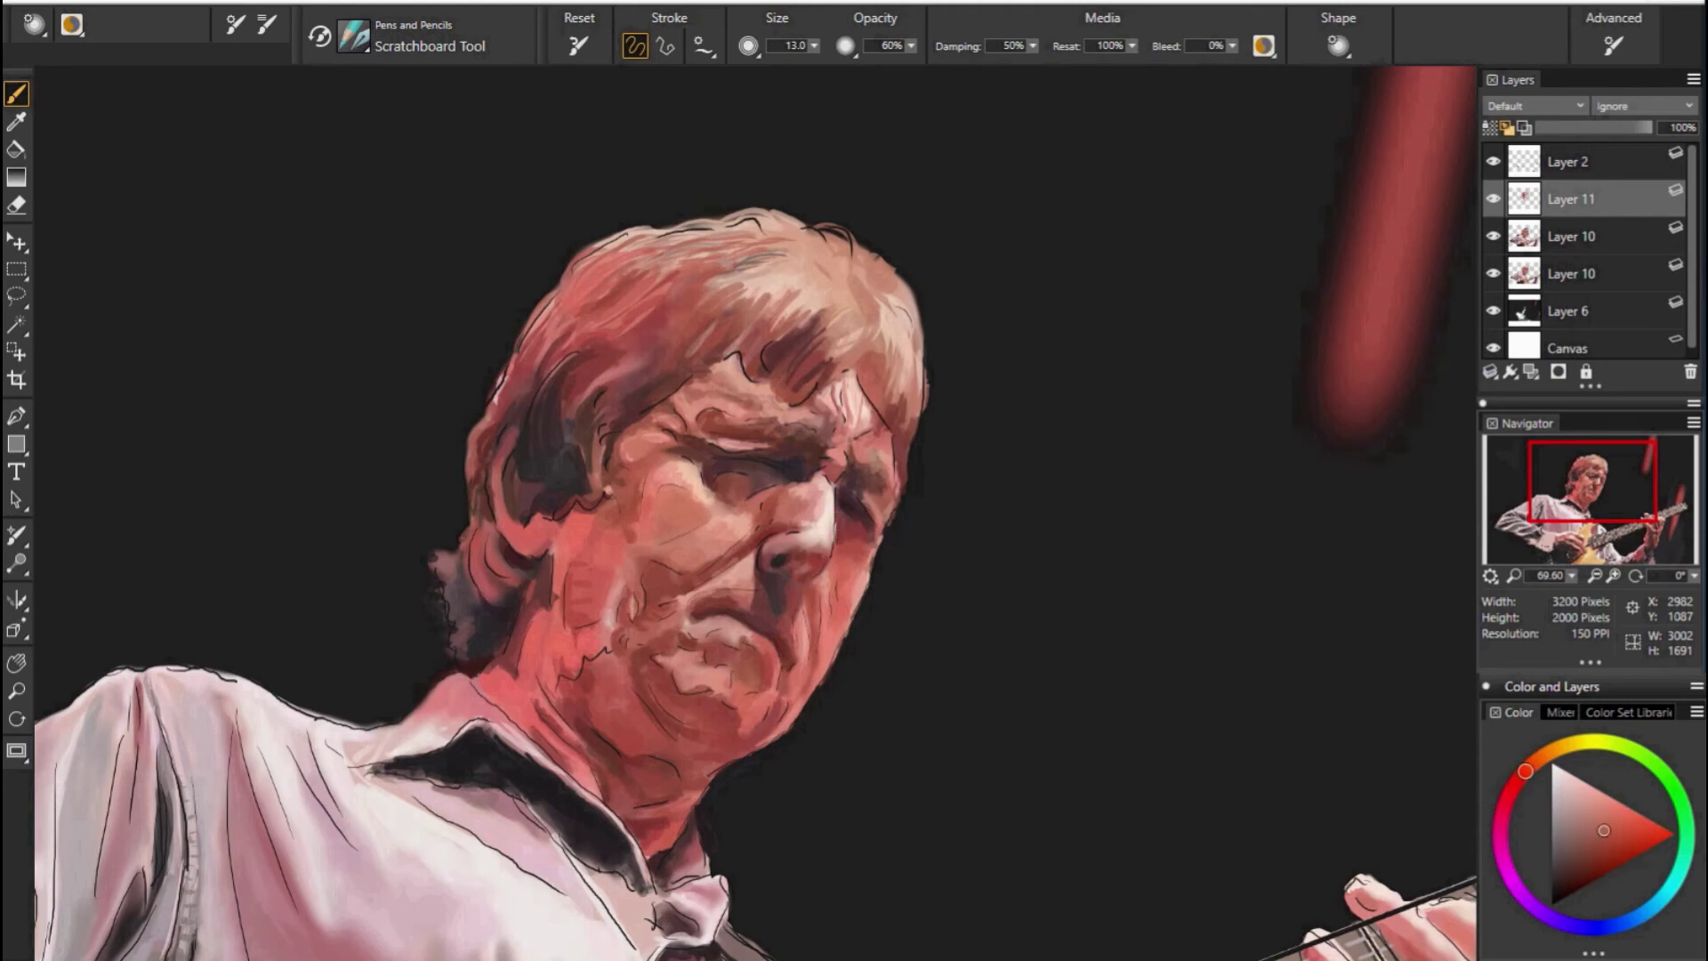
pyautogui.keyDown('alt'); pyautogui.click(926, 445); pyautogui.keyUp('alt')
pyautogui.keyDown('alt'); pyautogui.click(783, 463); pyautogui.keyUp('alt')
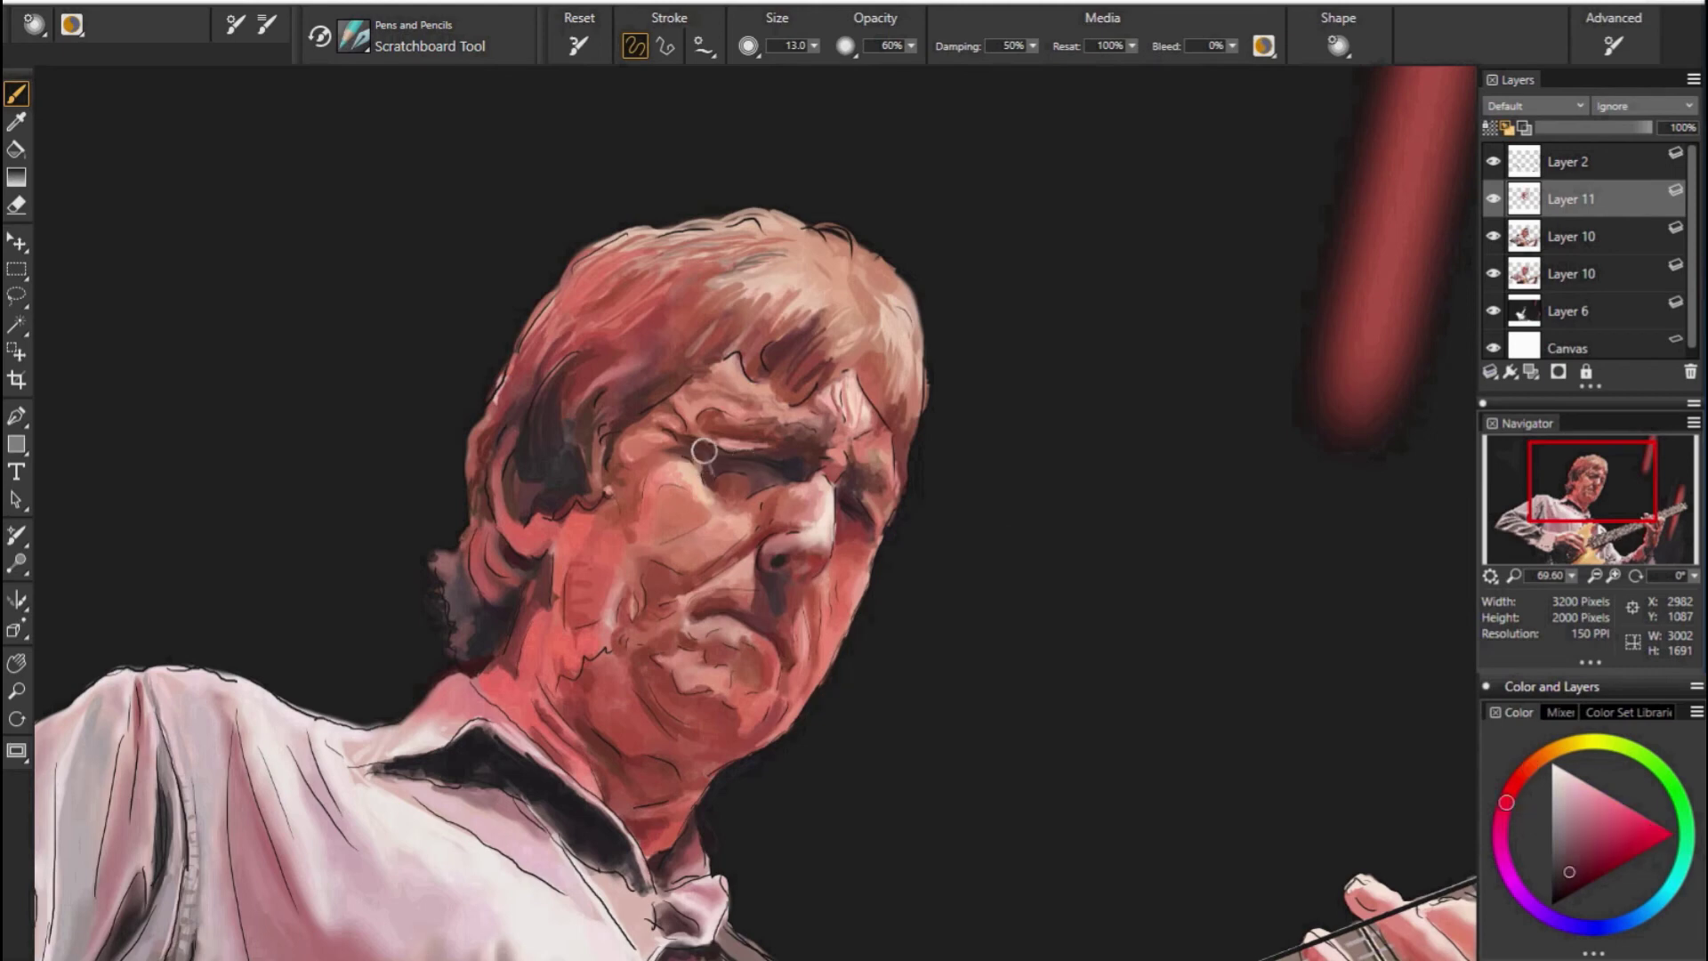
# Rework face highlights, shadows and a purplish shadow tone, then hide the line-art layer.
pyautogui.keyDown('alt'); pyautogui.click(760, 407); pyautogui.keyUp('alt')
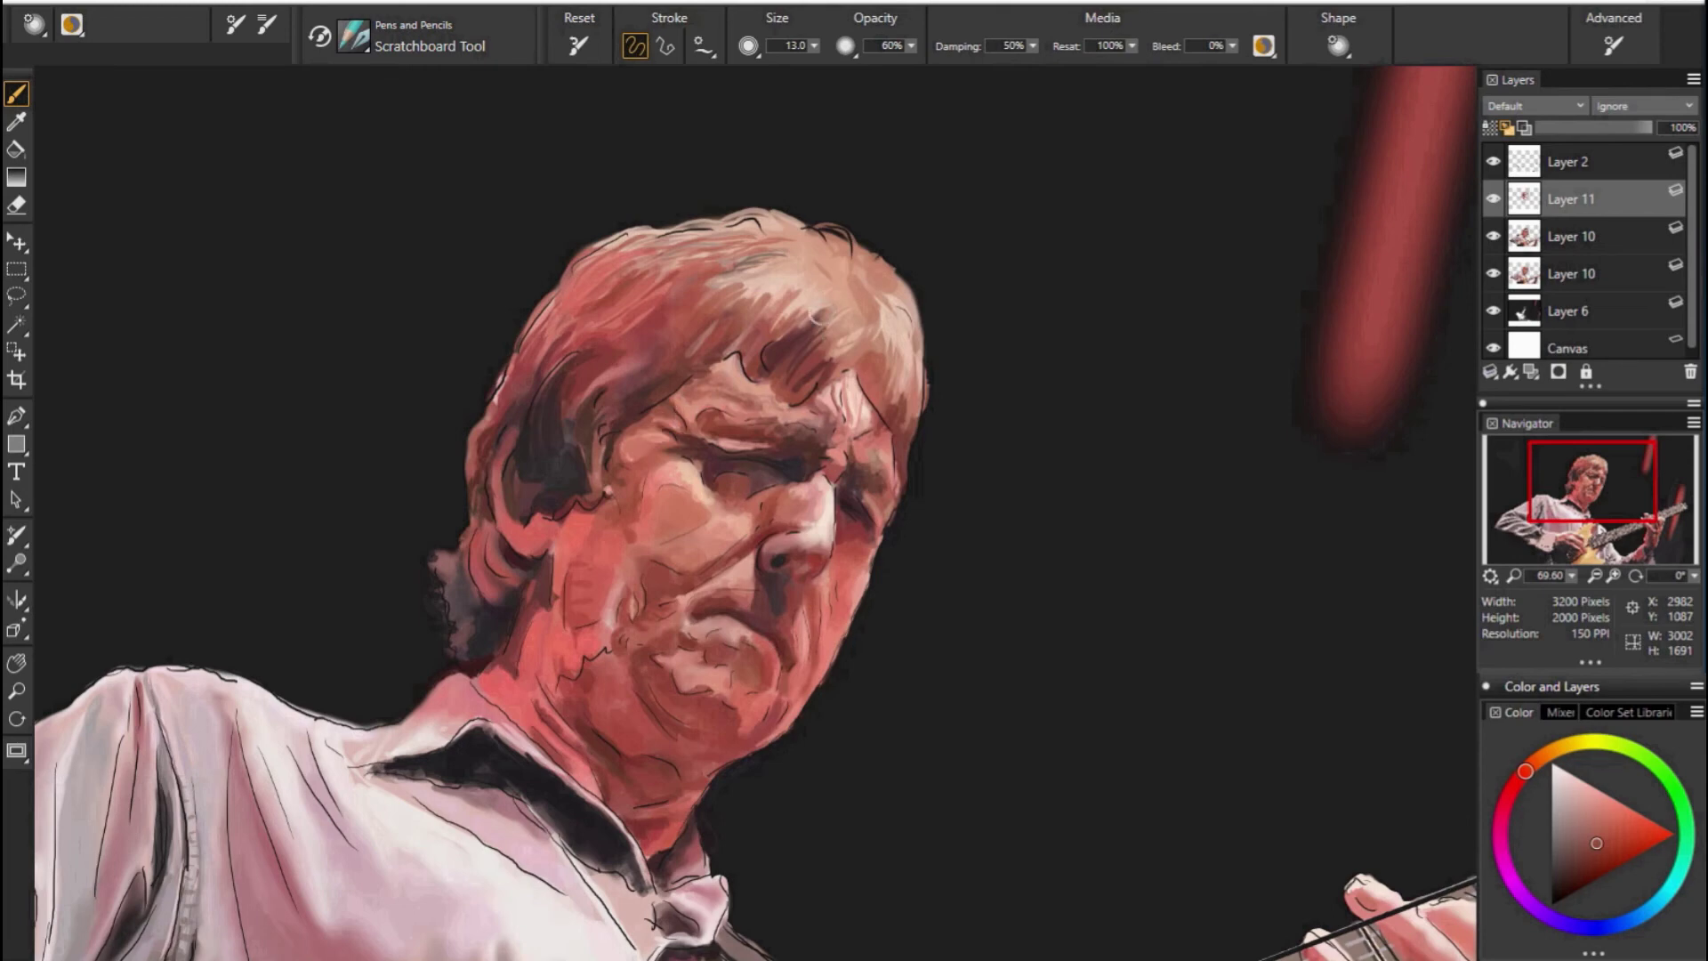
pyautogui.keyDown('alt'); pyautogui.click(703, 423); pyautogui.keyUp('alt')
pyautogui.keyDown('alt'); pyautogui.click(667, 467); pyautogui.keyUp('alt')
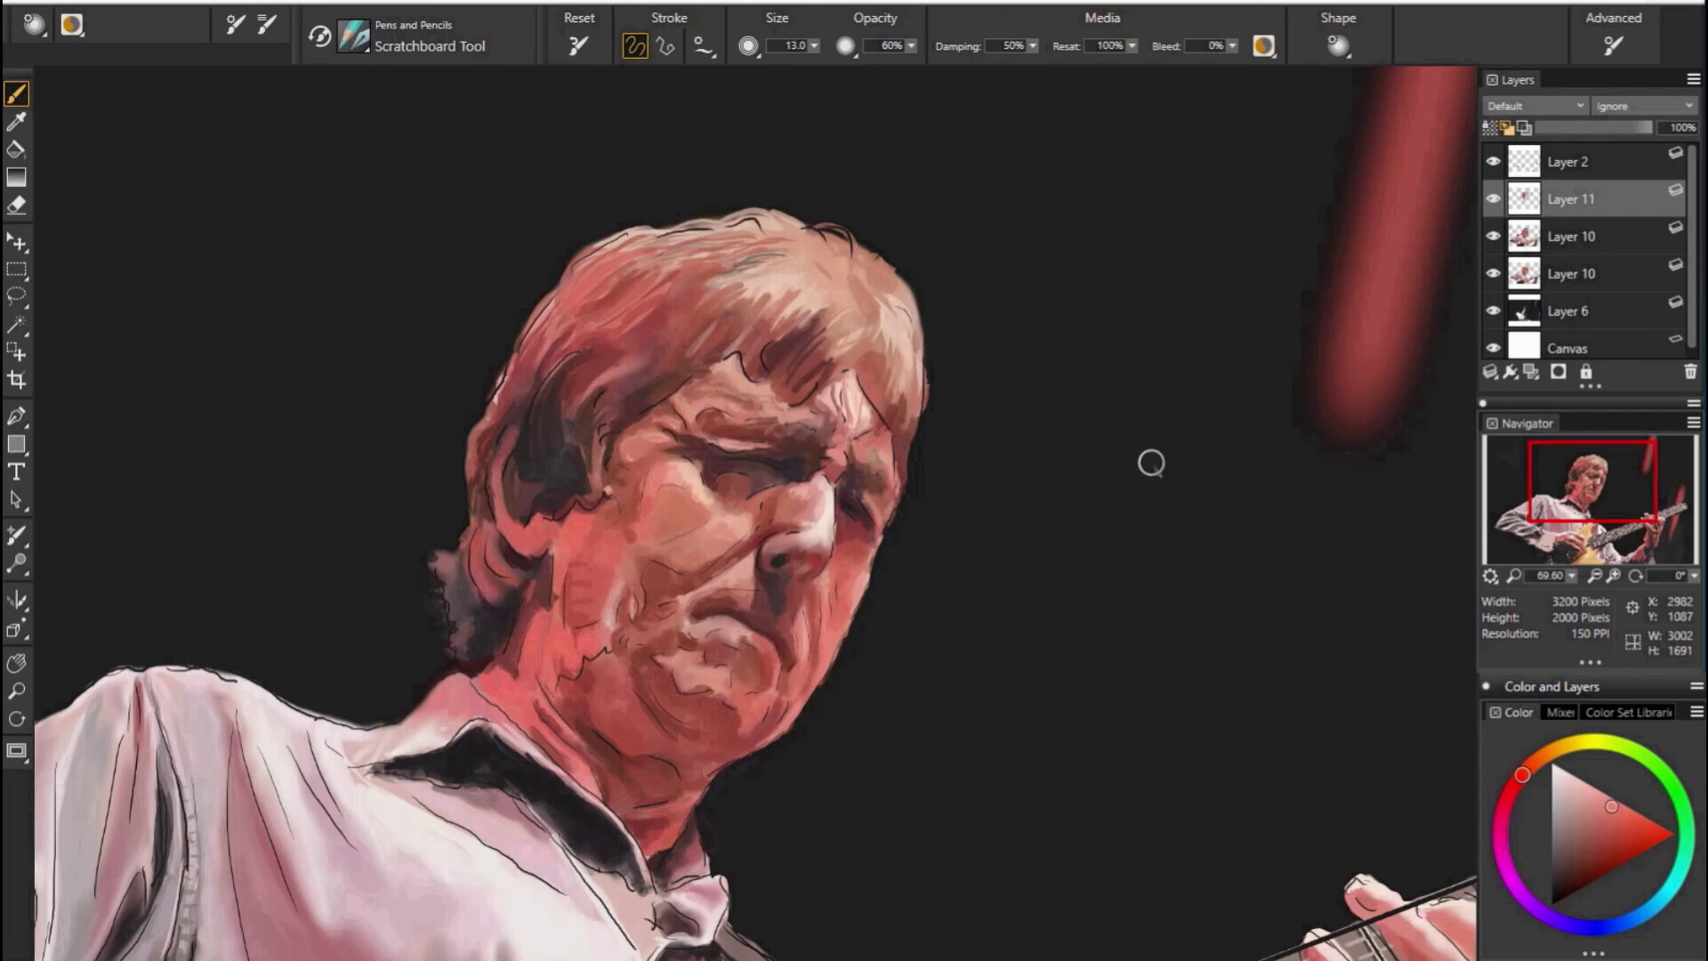
pyautogui.keyDown('alt'); pyautogui.click(623, 472); pyautogui.keyUp('alt')
pyautogui.keyDown('alt'); pyautogui.click(650, 441); pyautogui.keyUp('alt')
pyautogui.keyDown('alt'); pyautogui.click(756, 578); pyautogui.keyUp('alt')
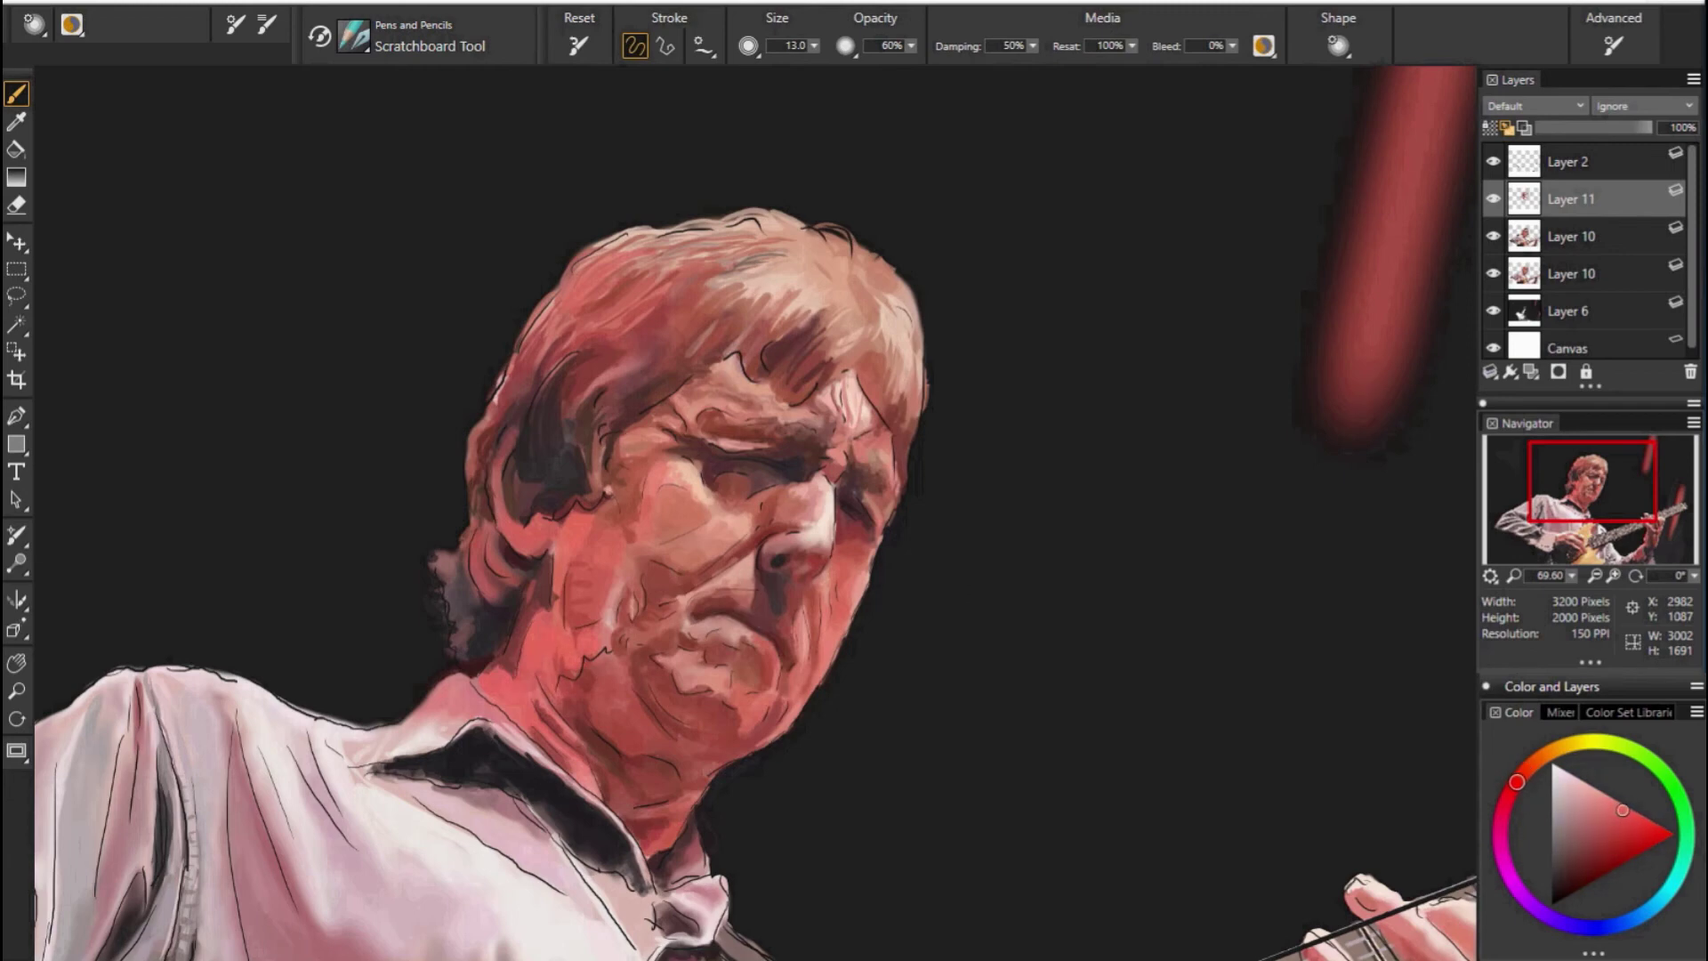
pyautogui.keyDown('alt'); pyautogui.click(499, 614); pyautogui.keyUp('alt')
pyautogui.keyDown('alt'); pyautogui.click(524, 558); pyautogui.keyUp('alt')
pyautogui.click(1494, 161)
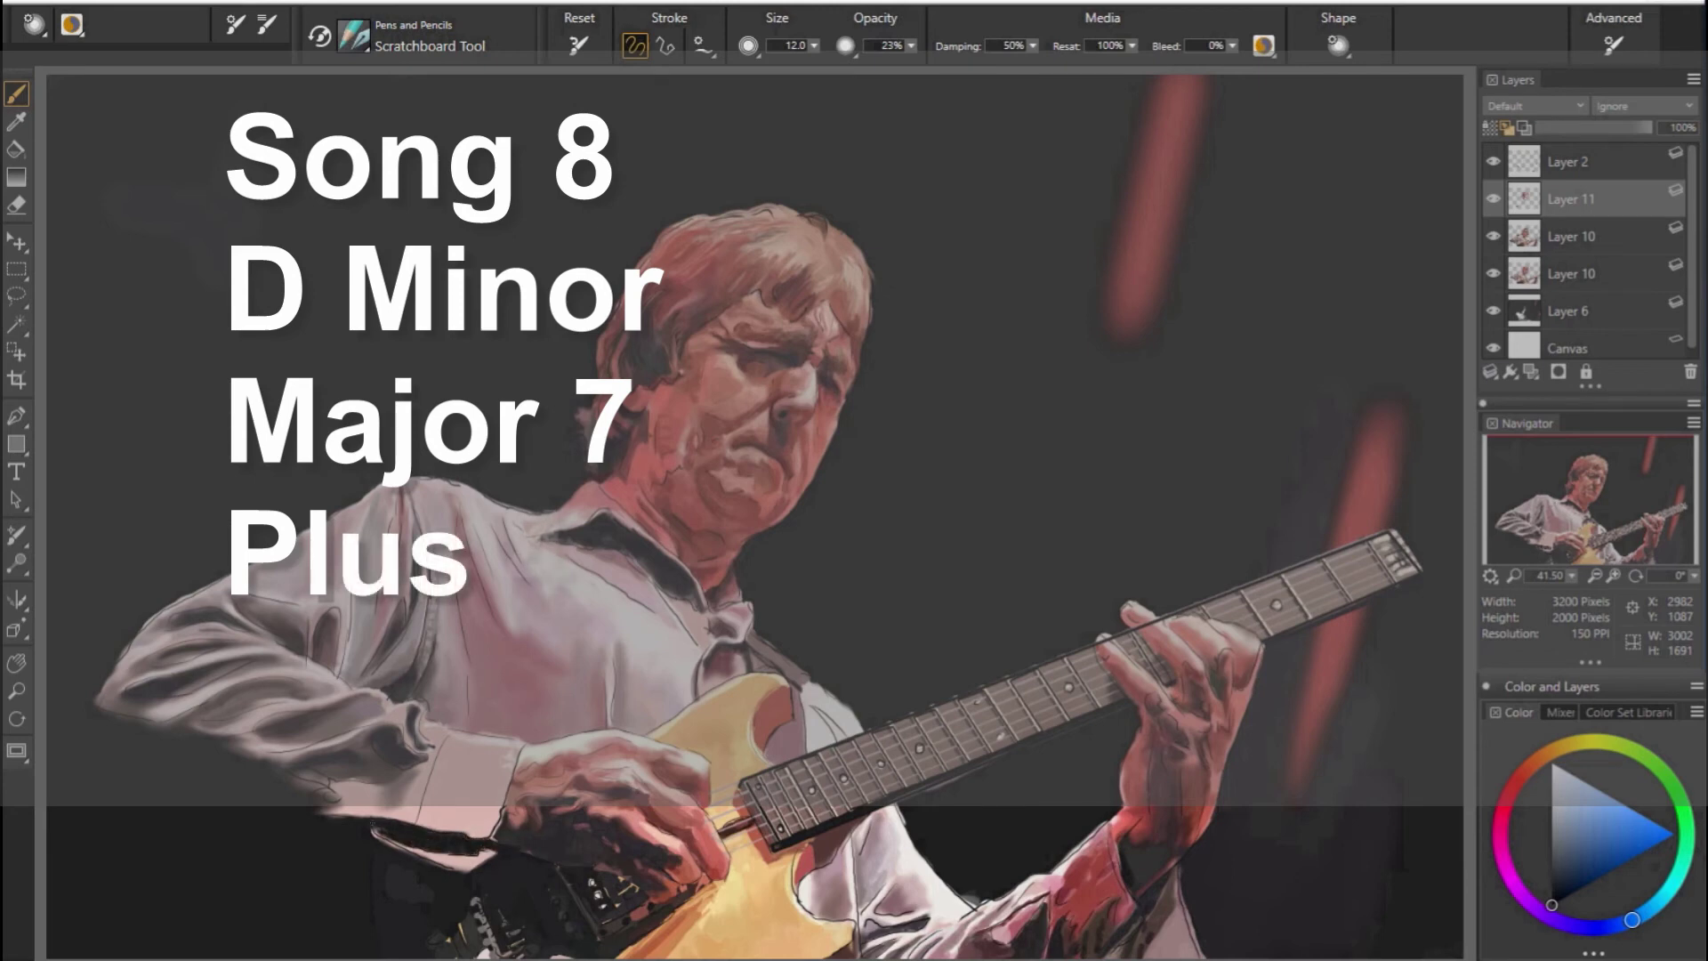
# Sample darker colours from the lower canvas and drag the Size slider to a much larger brush.
pyautogui.keyDown('alt'); pyautogui.click(378, 849); pyautogui.keyUp('alt')
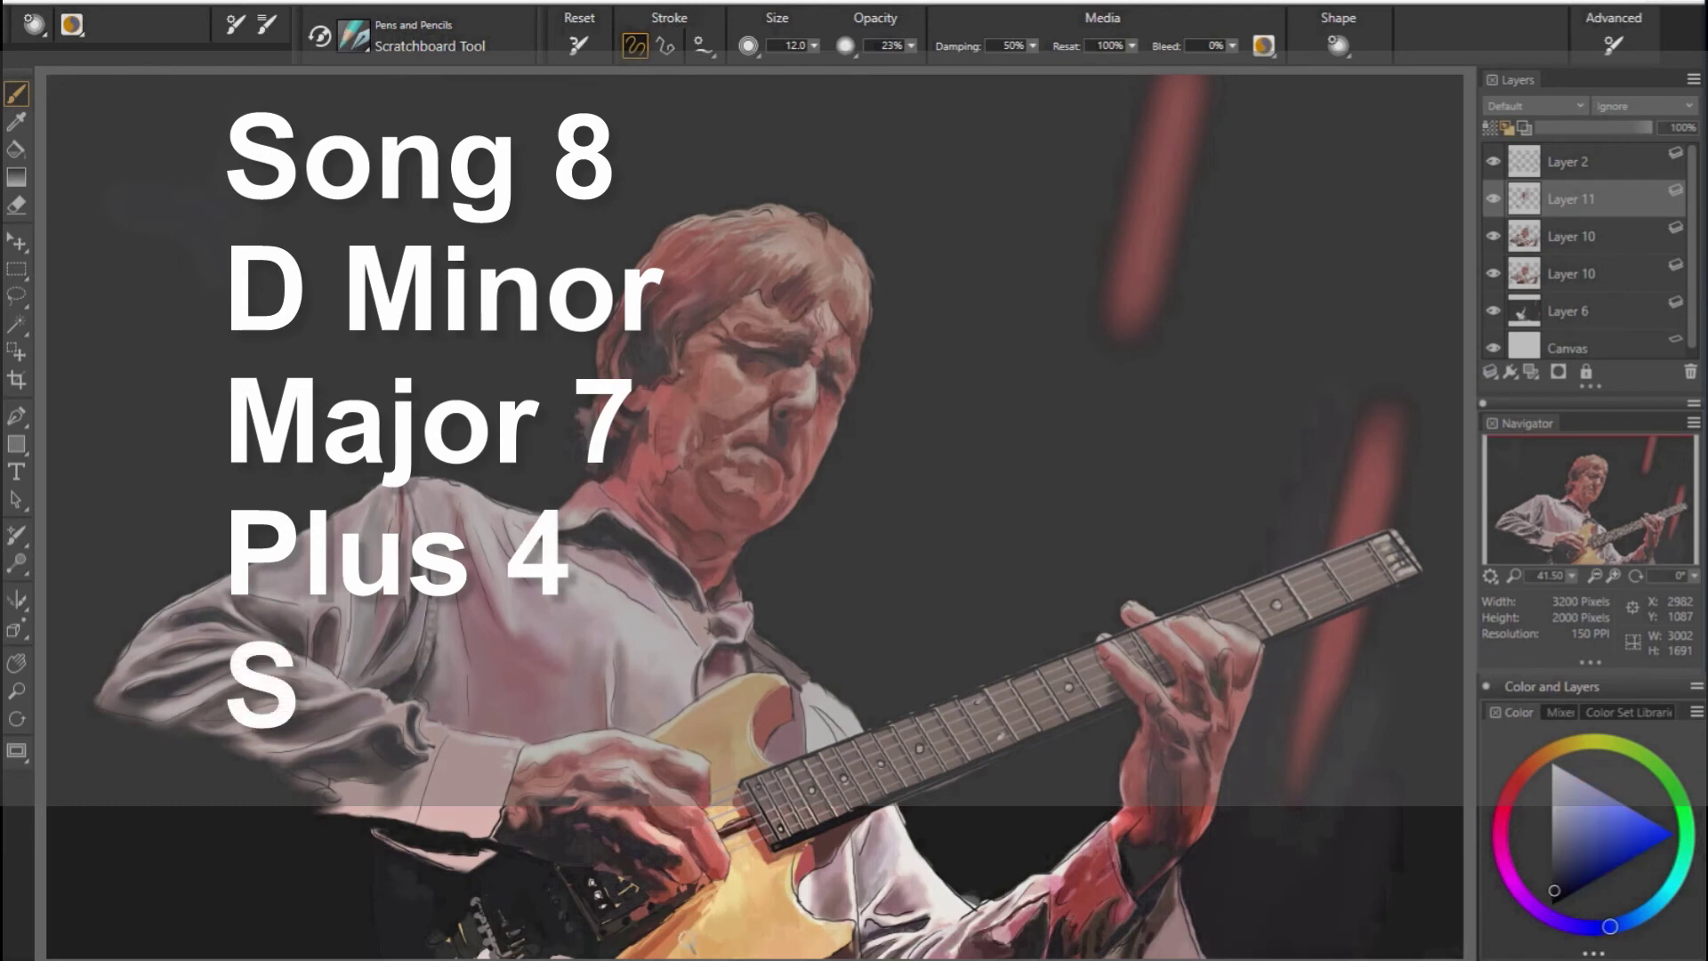
pyautogui.press(']')
pyautogui.press(']')
pyautogui.press(']')
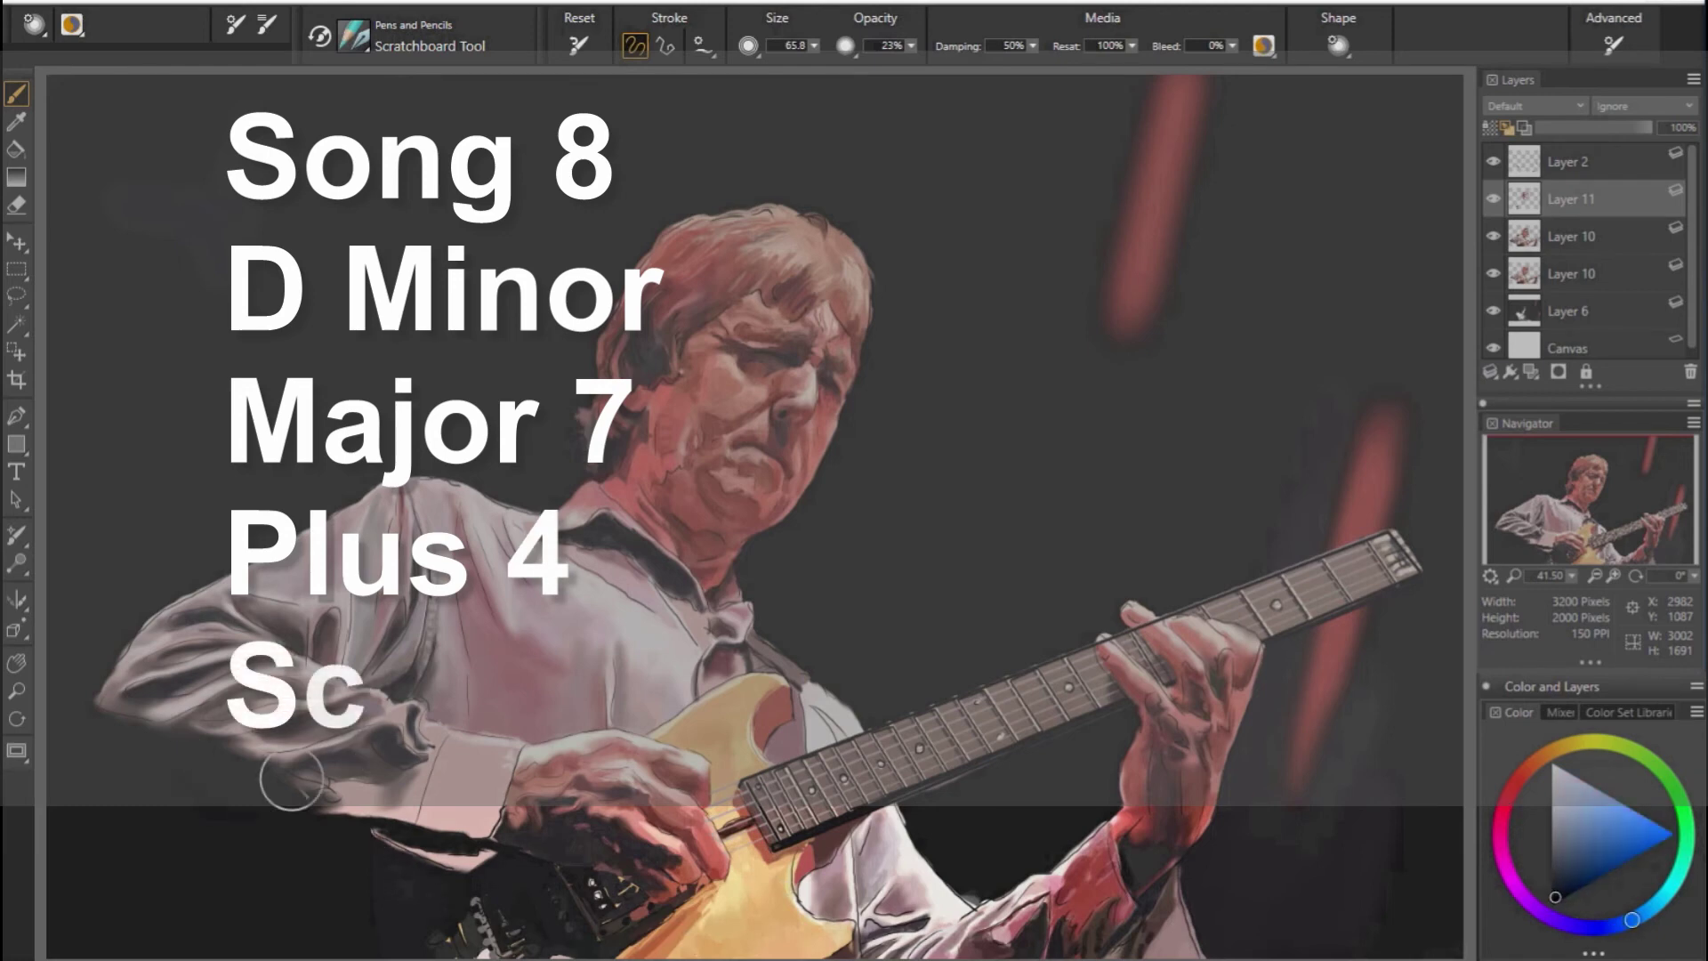
pyautogui.keyDown('alt'); pyautogui.click(290, 778); pyautogui.keyUp('alt')
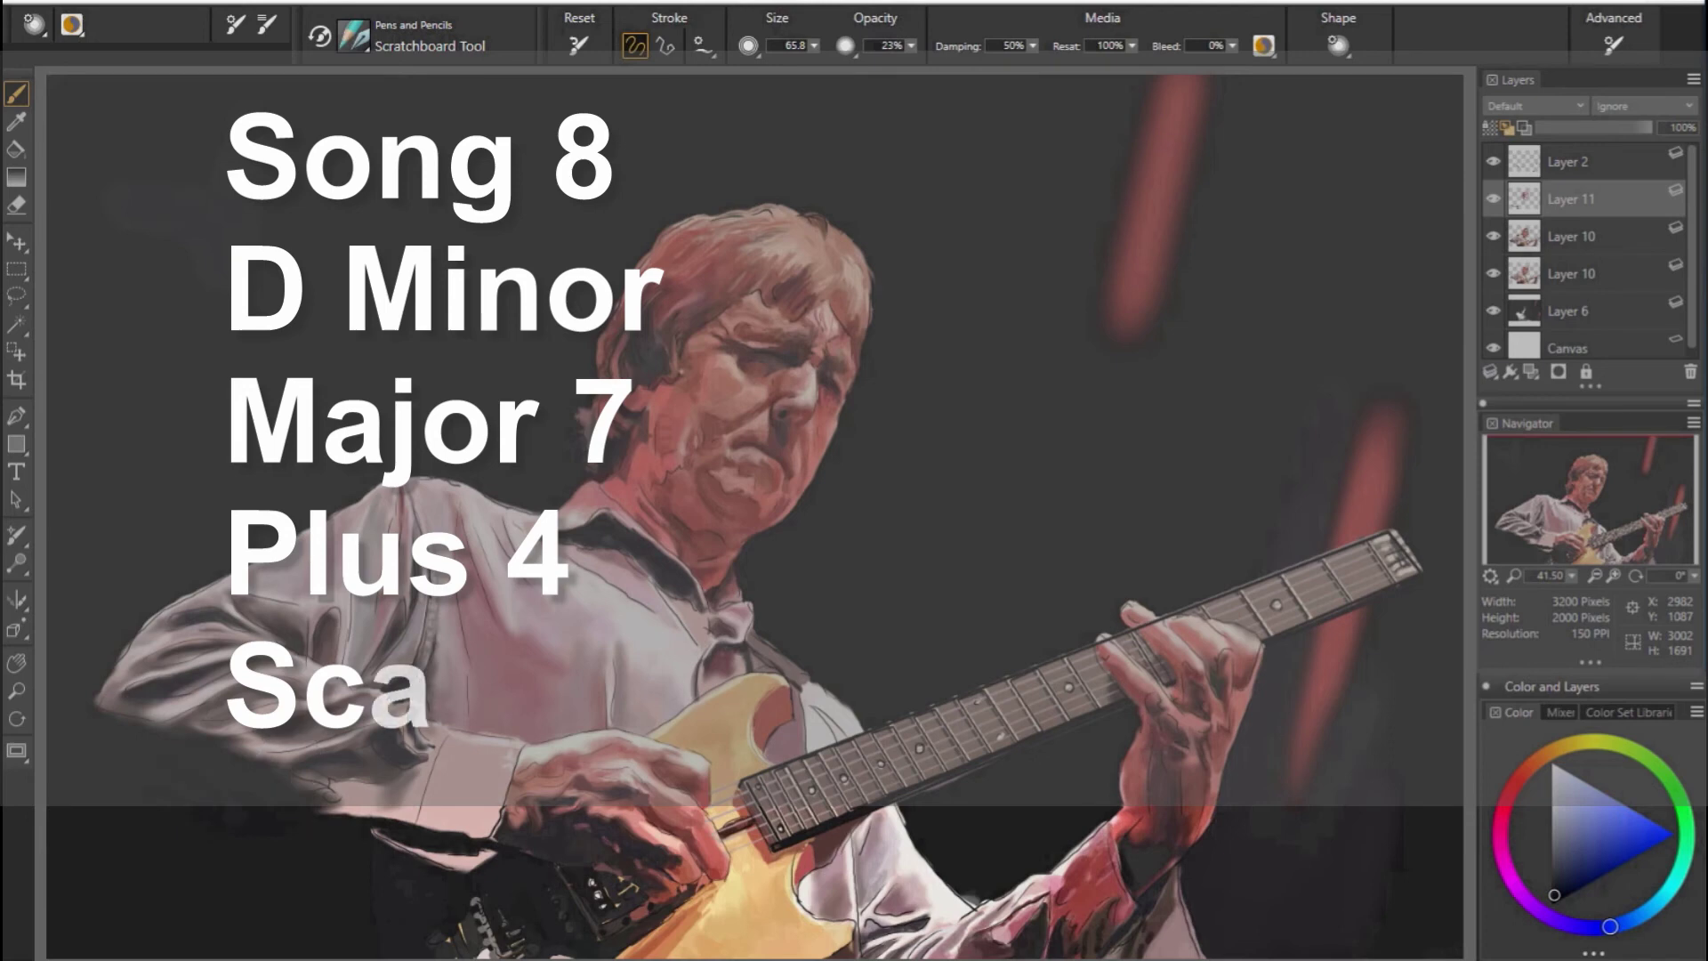
pyautogui.press('[')
pyautogui.press('[')
pyautogui.press('[')
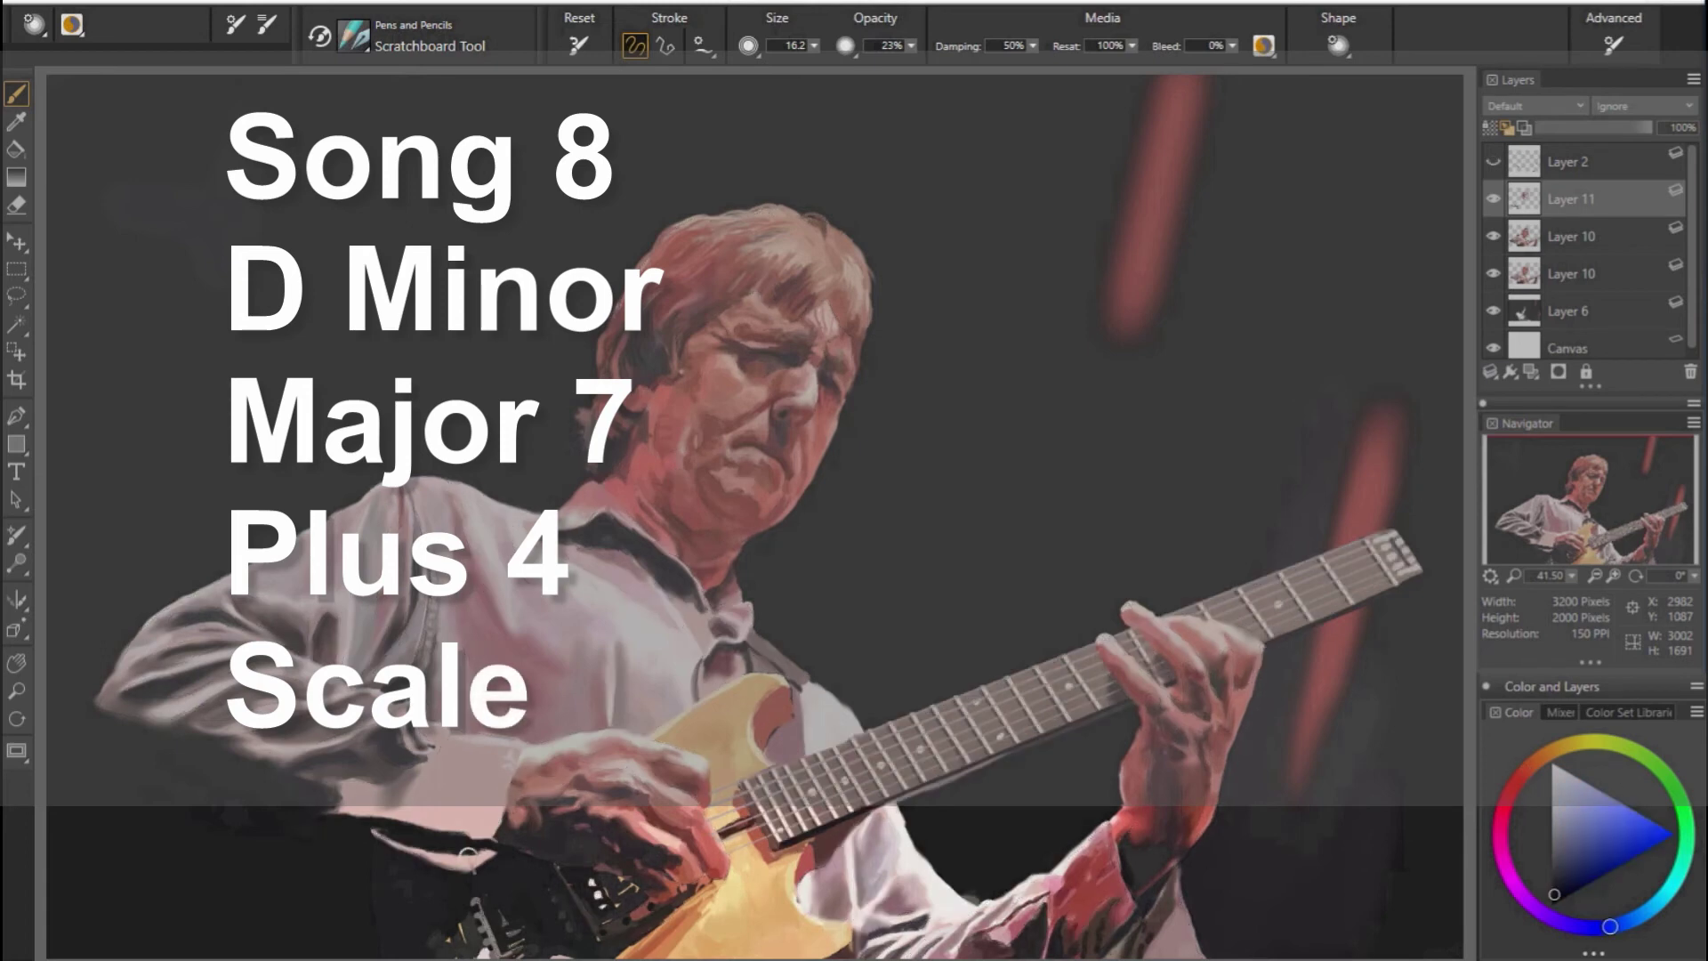
pyautogui.moveTo(311, 876); pyautogui.dragTo(157, 829)
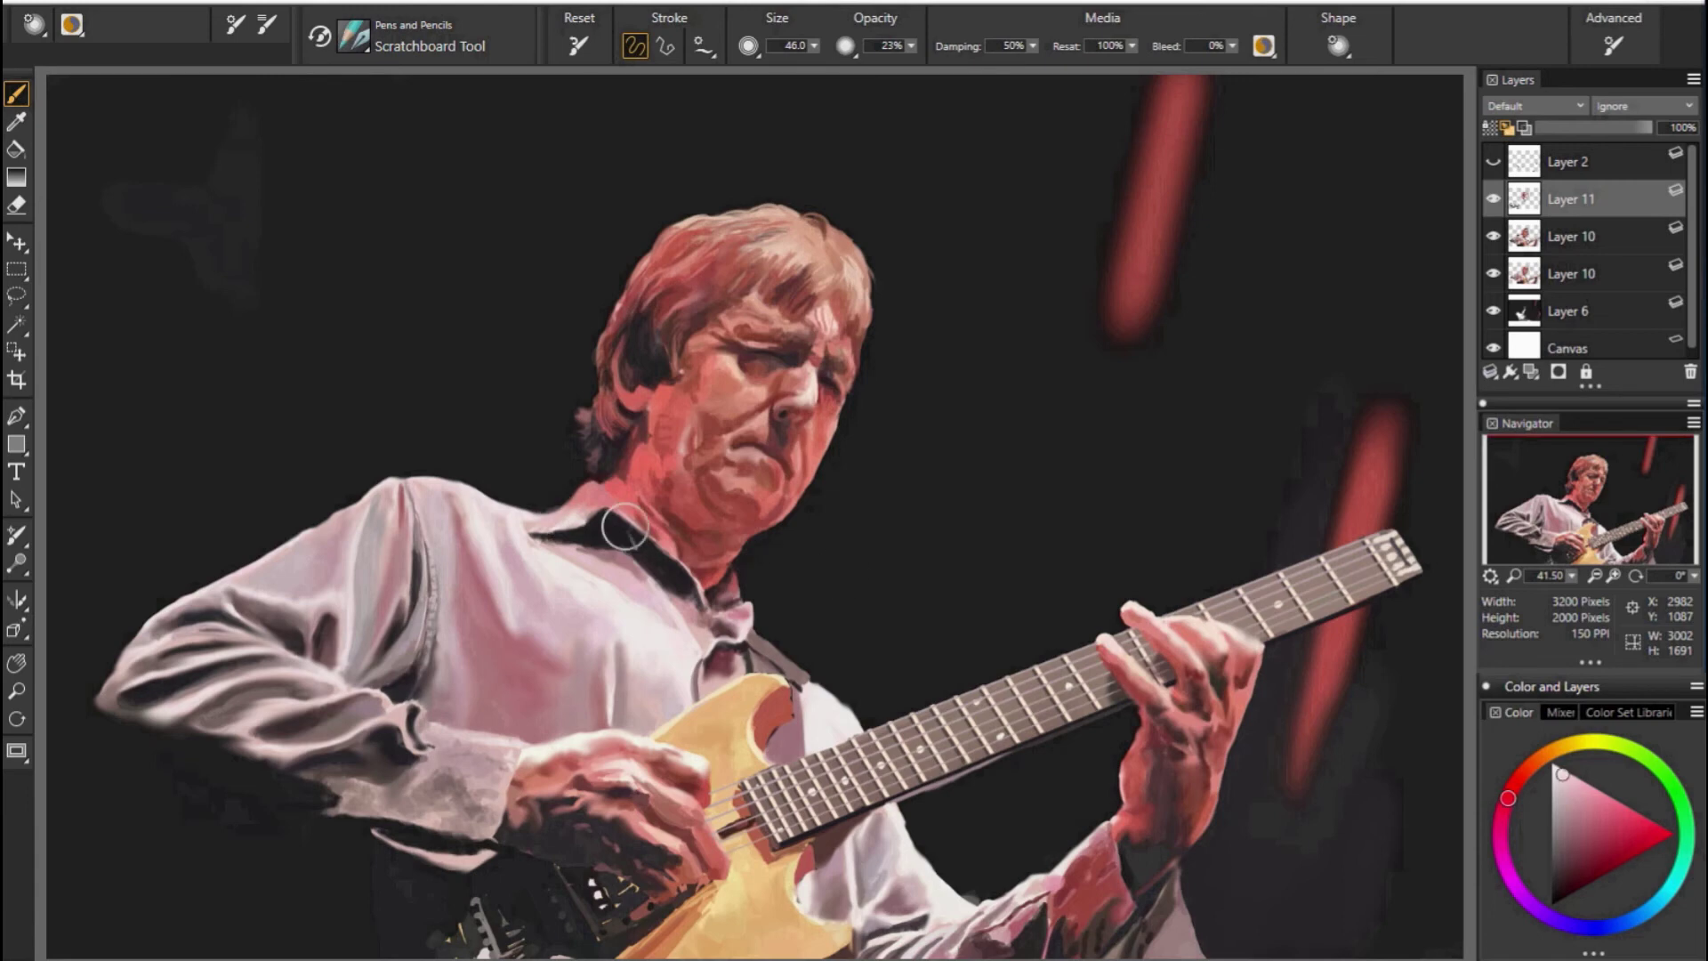
# Sample mid dark reds, lighter pinks and a darker red from around the fretting hand.
pyautogui.keyDown('alt'); pyautogui.click(1074, 738); pyautogui.keyUp('alt')
pyautogui.keyDown('alt'); pyautogui.click(1128, 815); pyautogui.keyUp('alt')
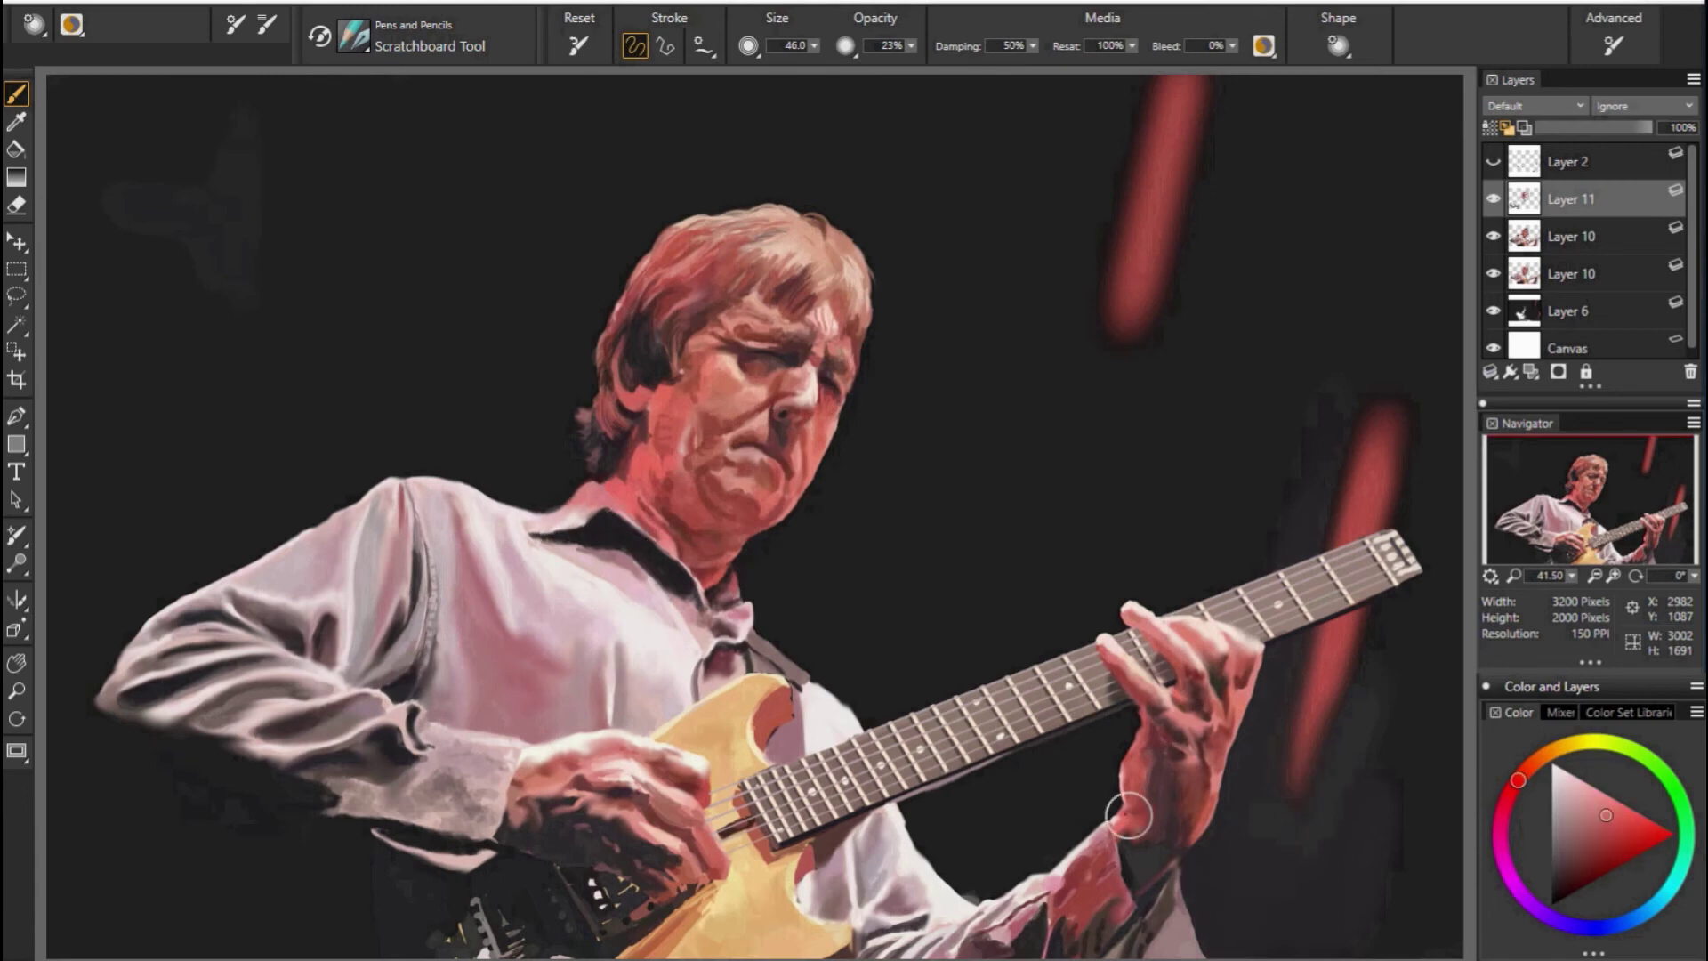
pyautogui.keyDown('alt'); pyautogui.click(1225, 718); pyautogui.keyUp('alt')
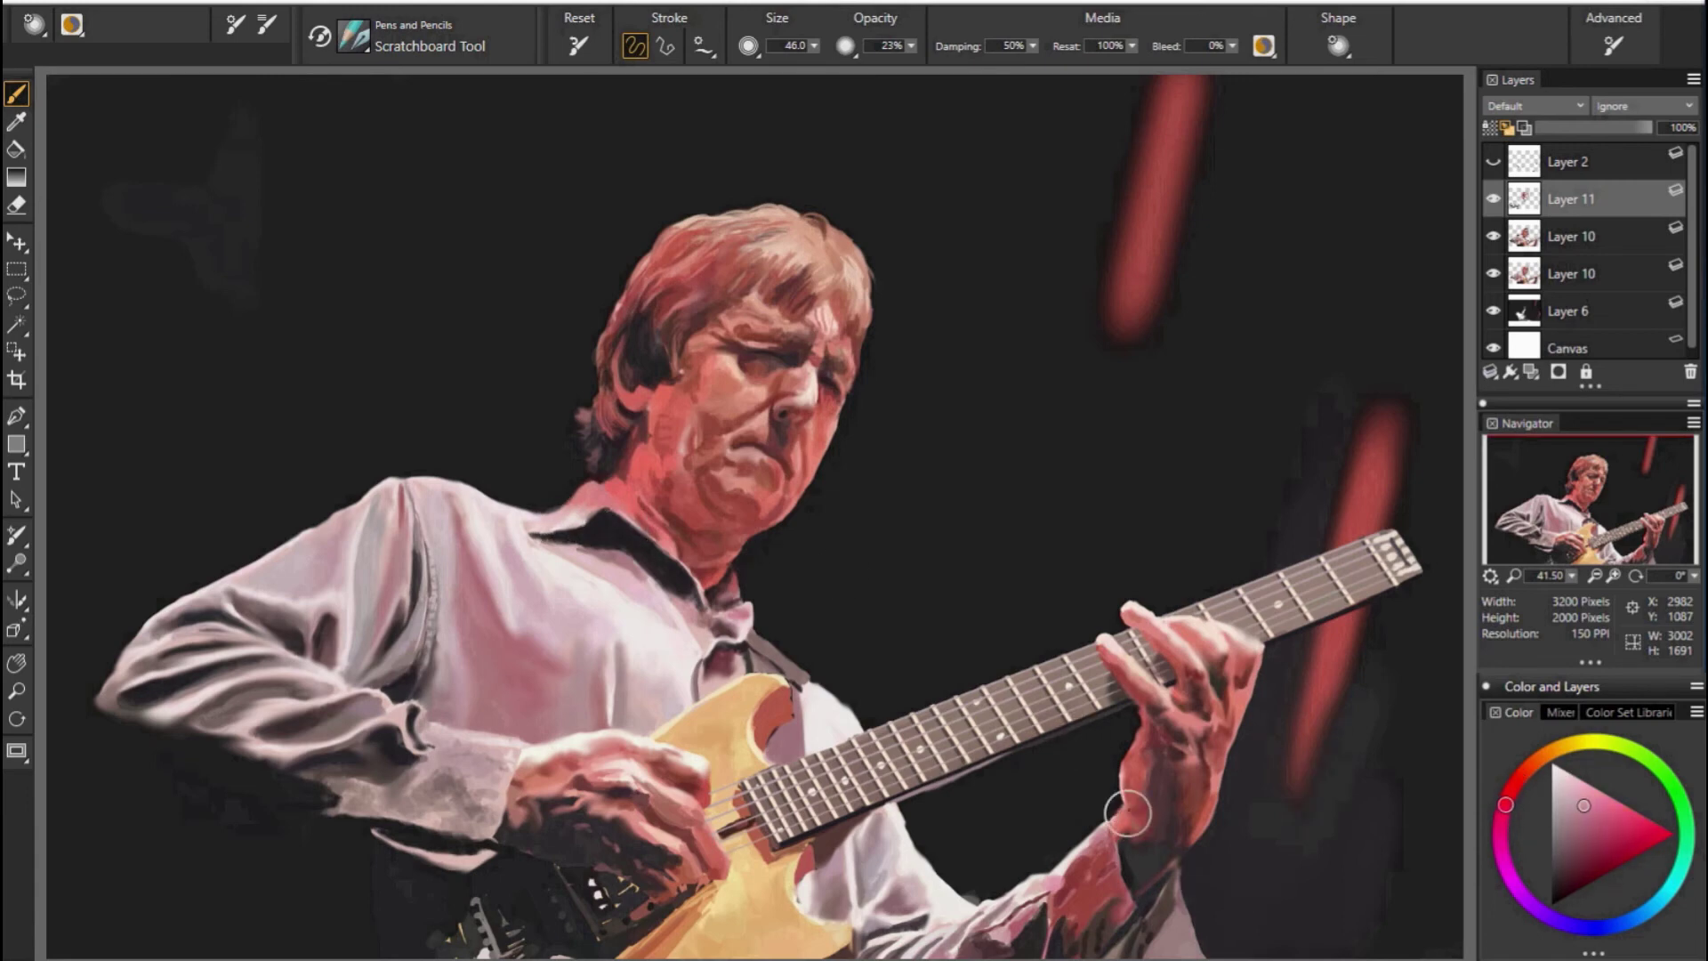
pyautogui.keyDown('alt'); pyautogui.click(1130, 812); pyautogui.keyUp('alt')
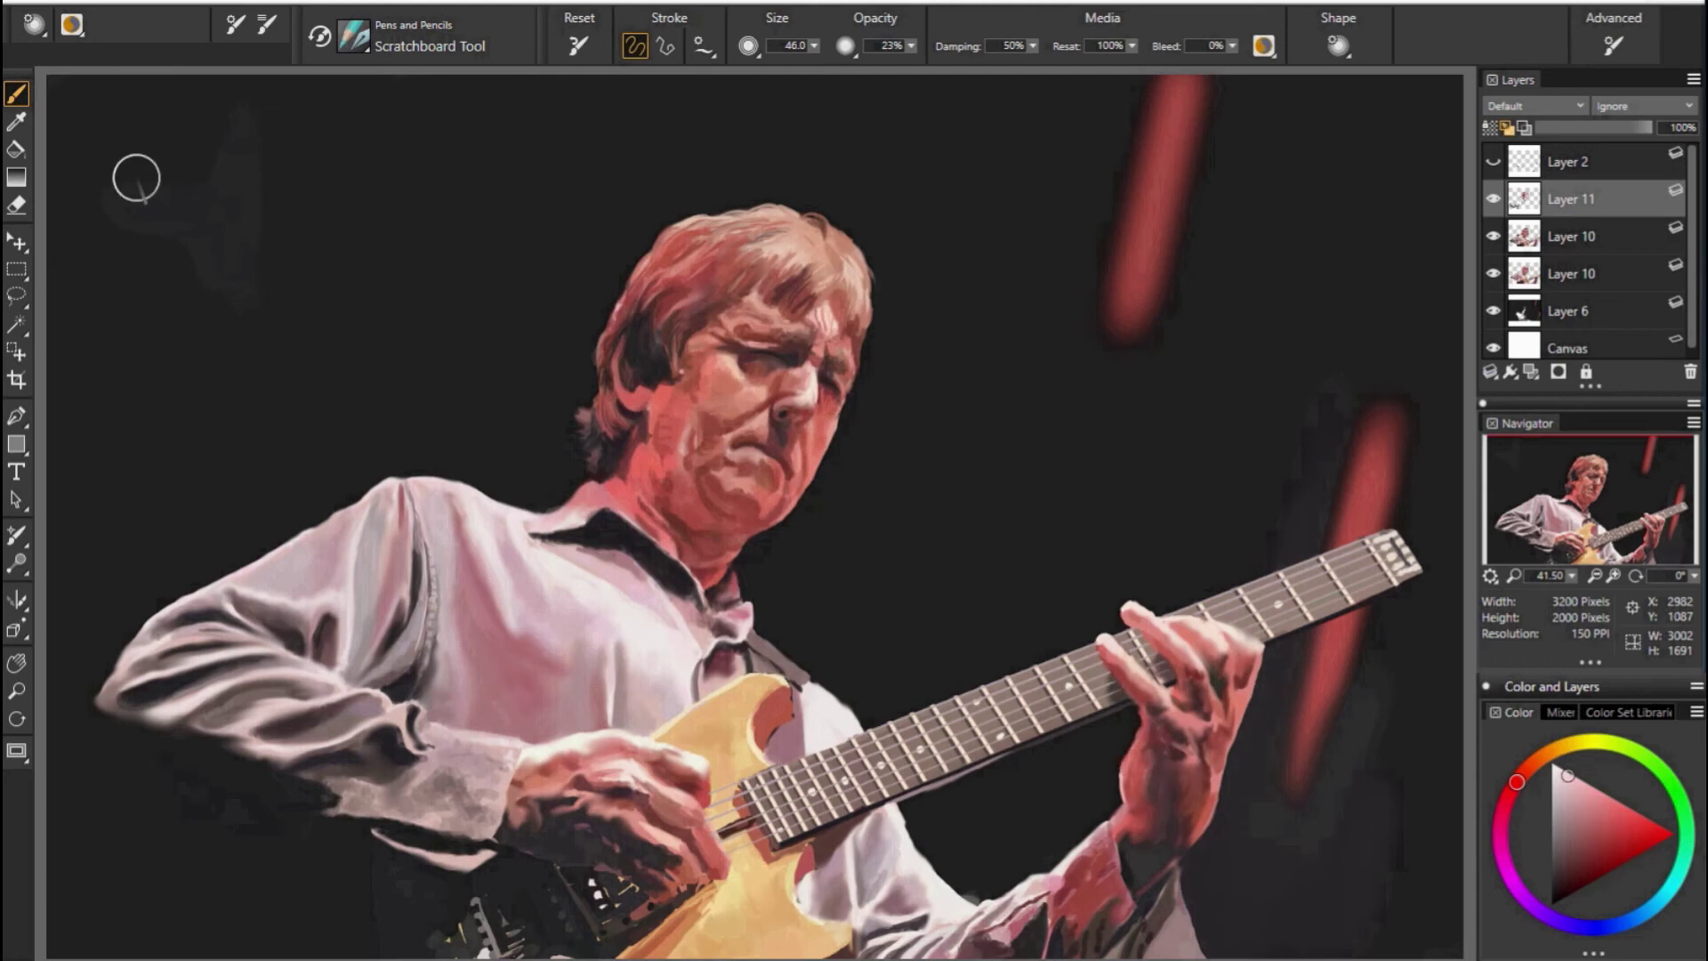
pyautogui.keyDown('alt'); pyautogui.click(1150, 763); pyautogui.keyUp('alt')
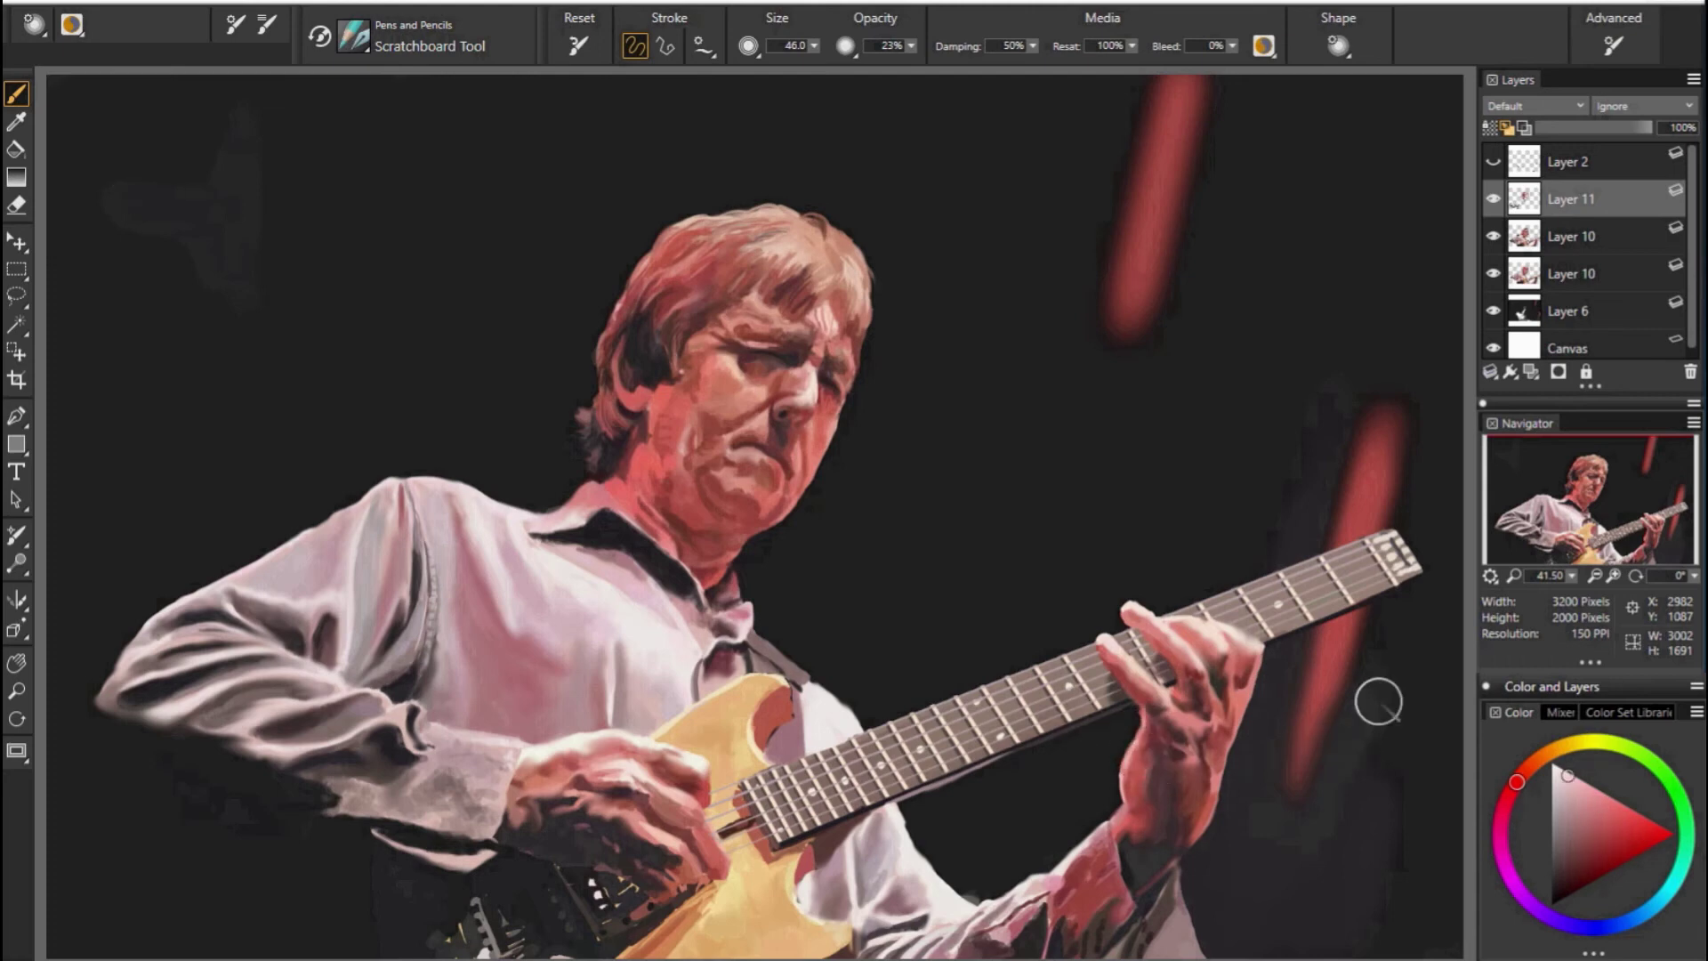
pyautogui.keyDown('alt'); pyautogui.click(1423, 632); pyautogui.keyUp('alt')
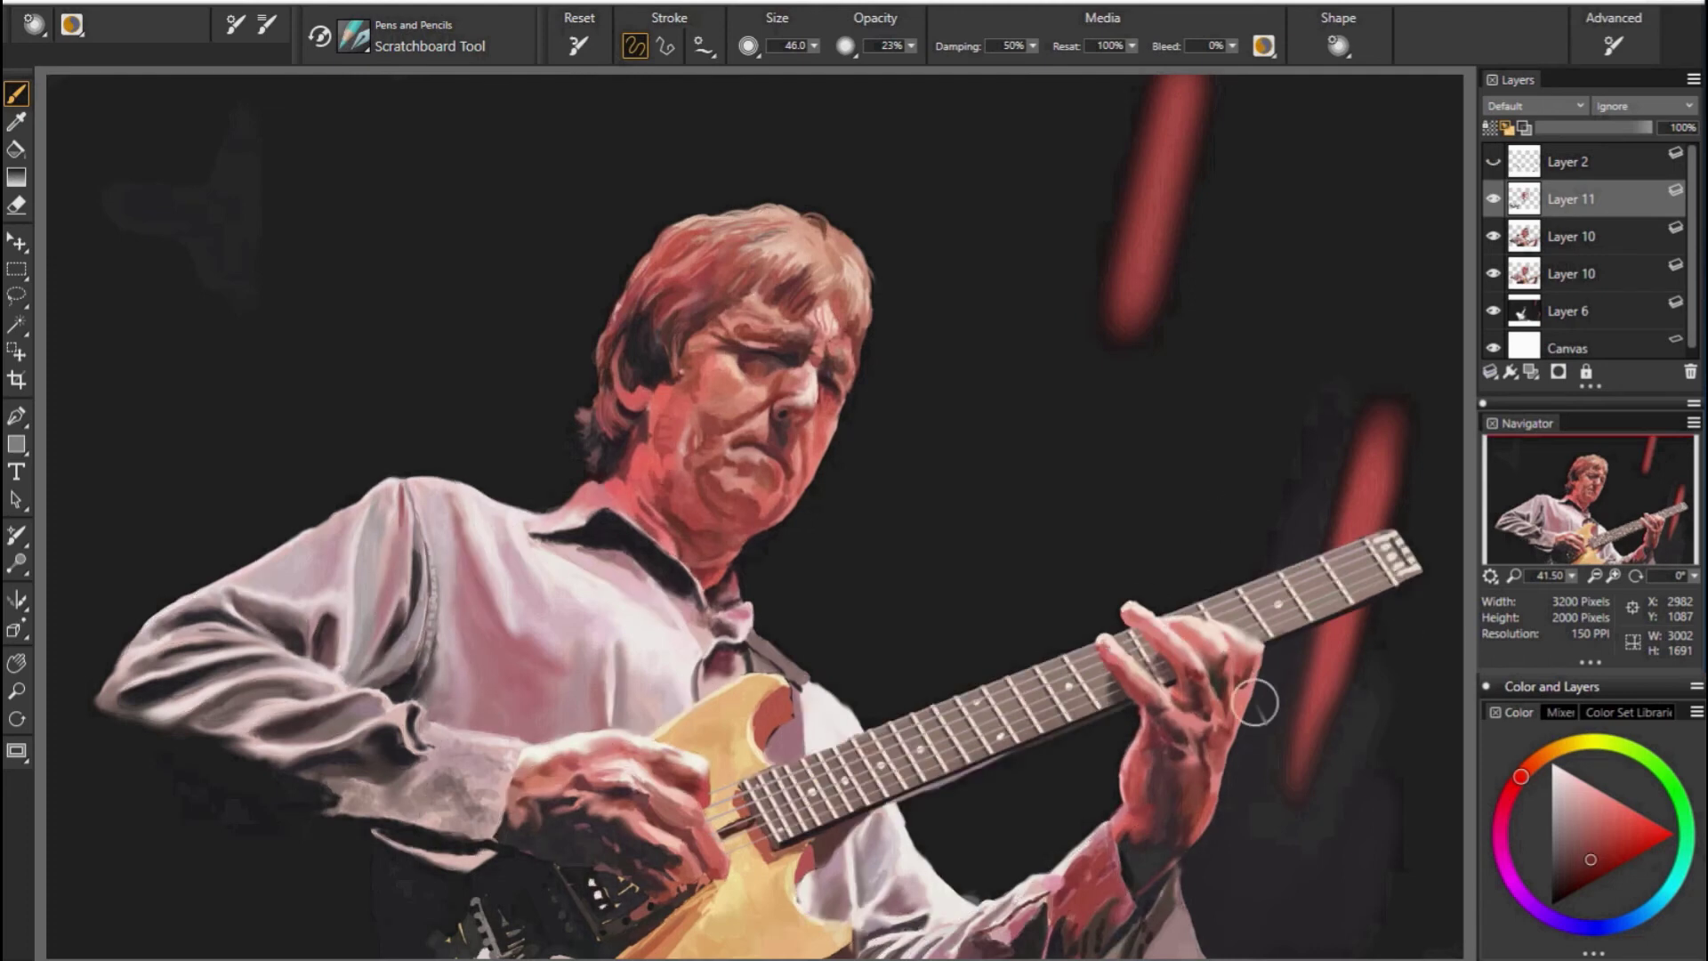
# Resize the brush from very small to medium and sample duller and brighter reds near the hand.
pyautogui.moveTo(1241, 661); pyautogui.dragTo(1204, 627)
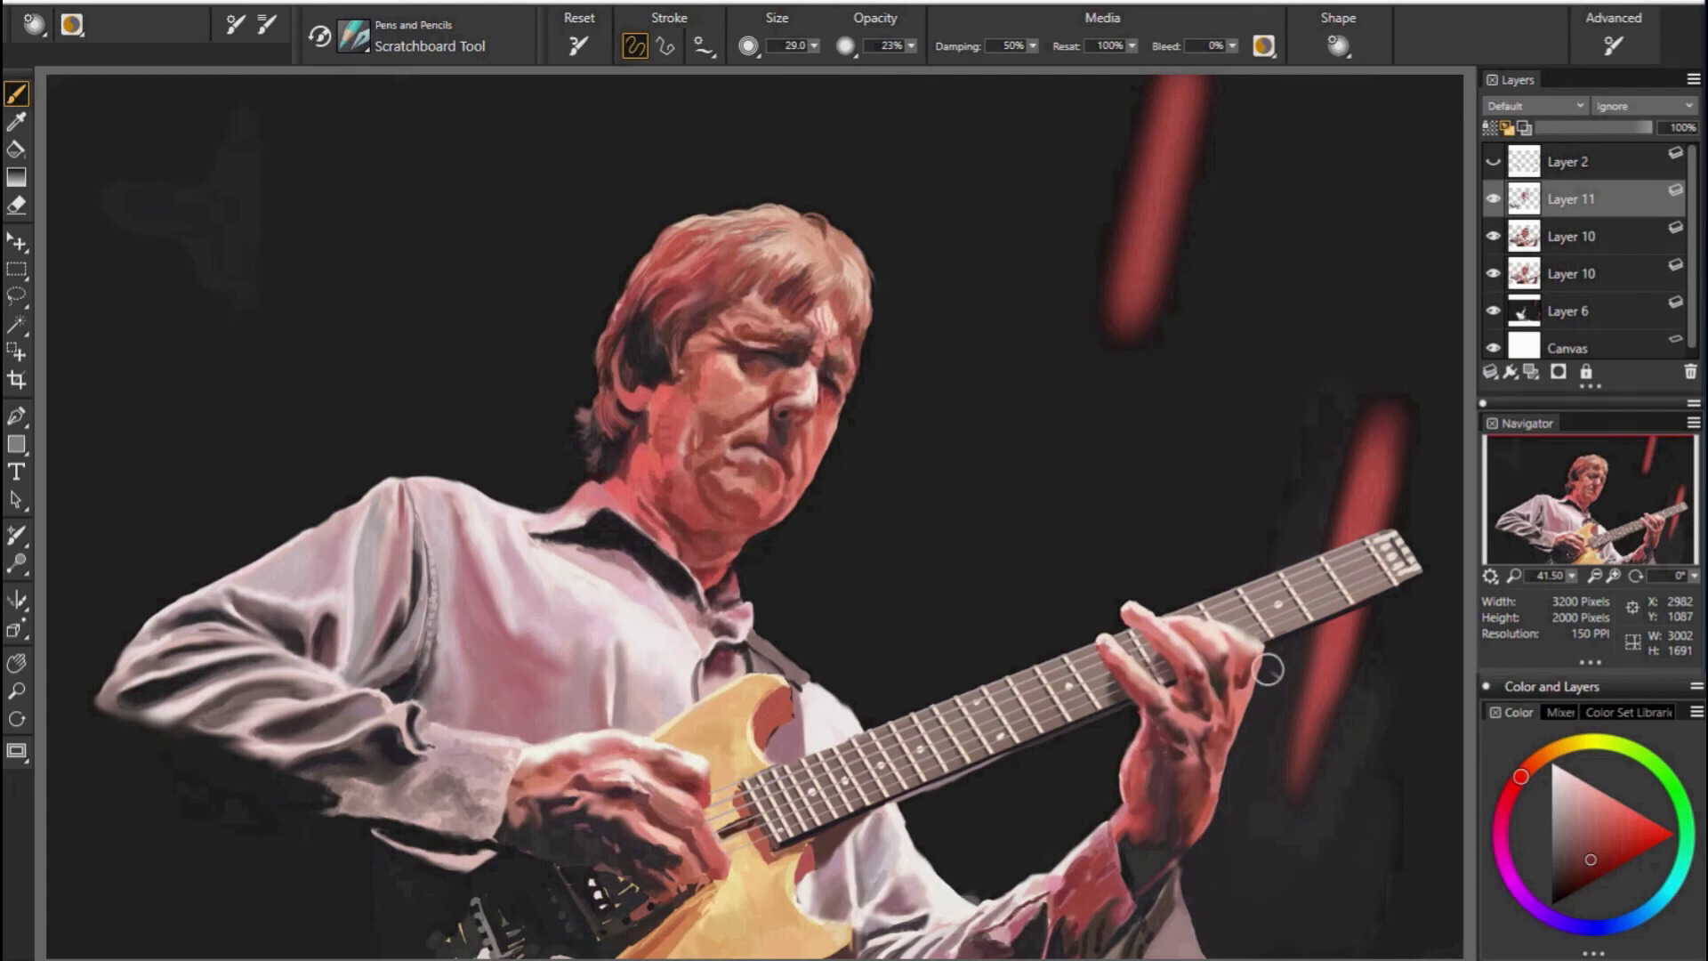
pyautogui.moveTo(1267, 705); pyautogui.dragTo(1236, 676)
pyautogui.keyDown('alt'); pyautogui.click(1459, 876); pyautogui.keyUp('alt')
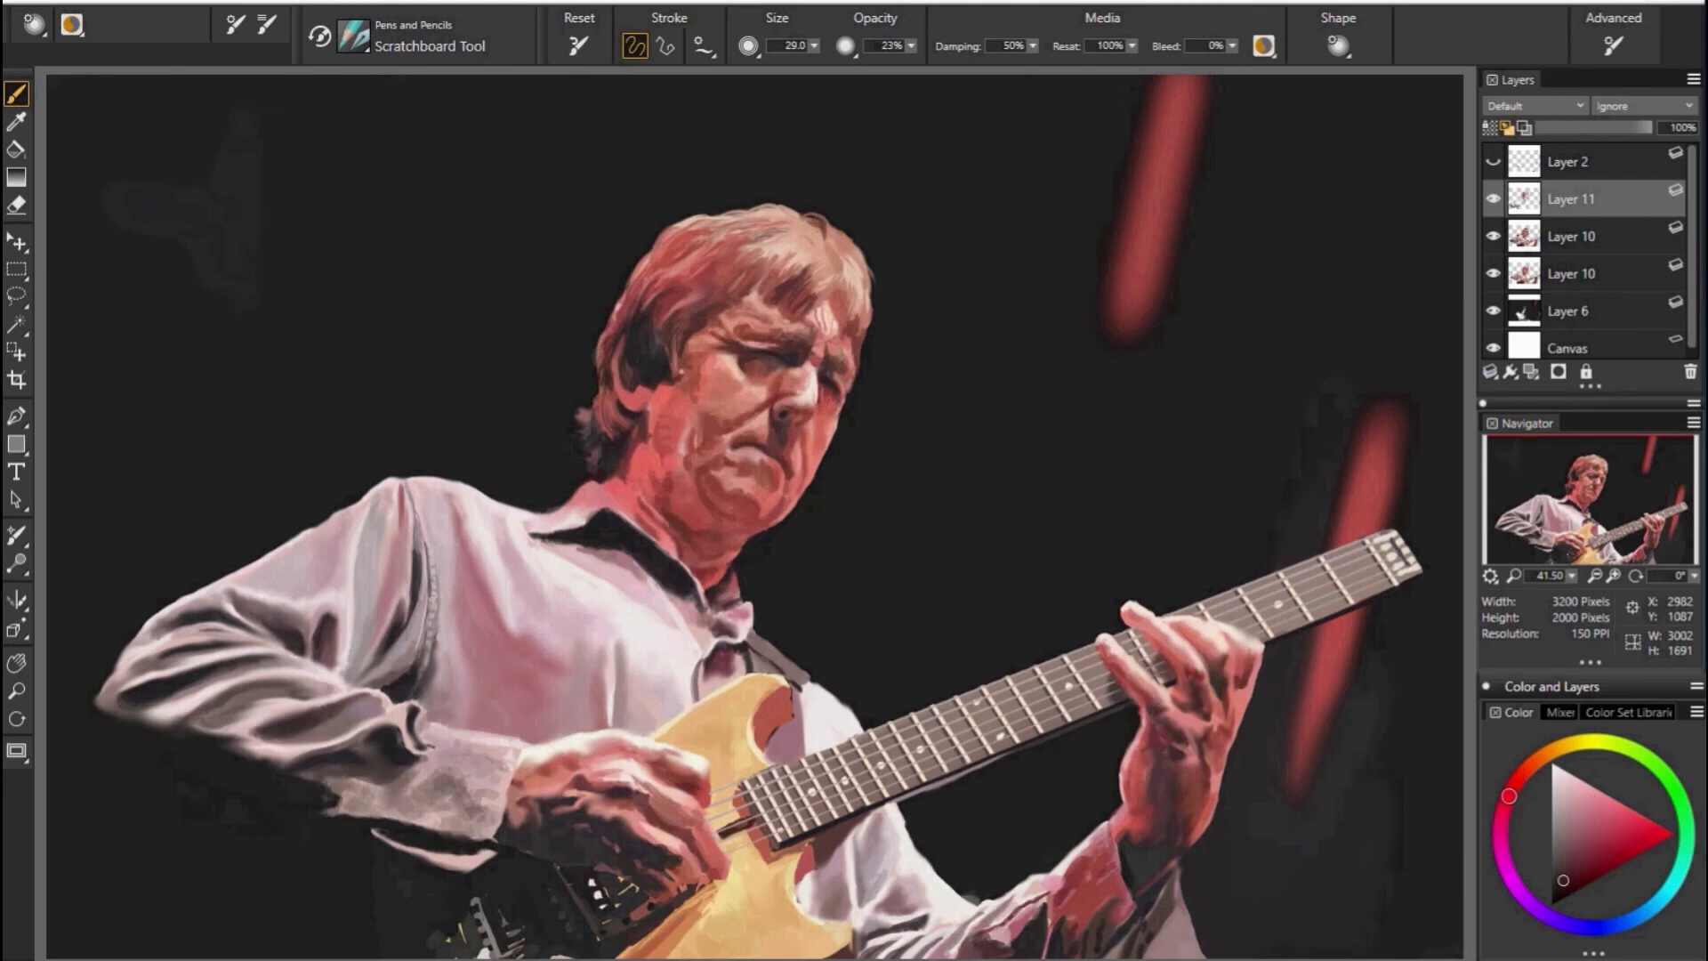
pyautogui.keyDown('alt'); pyautogui.click(1403, 663); pyautogui.keyUp('alt')
pyautogui.keyDown('alt'); pyautogui.click(1028, 606); pyautogui.keyUp('alt')
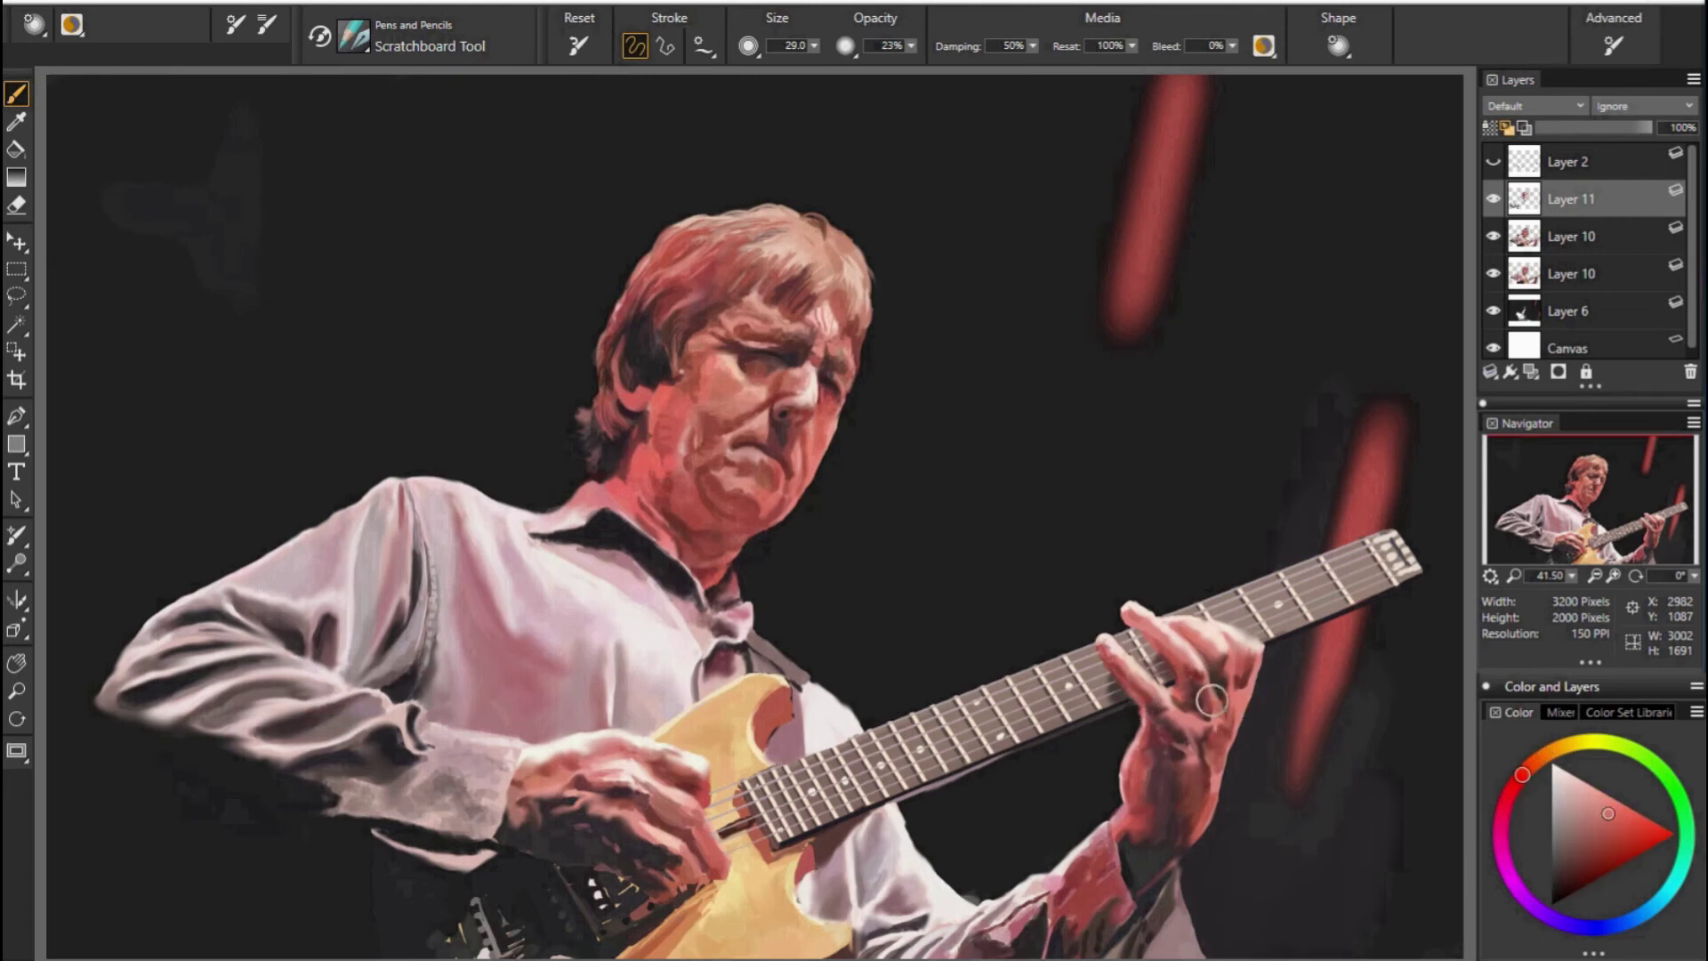
pyautogui.keyDown('alt'); pyautogui.click(1203, 669); pyautogui.keyUp('alt')
pyautogui.keyDown('alt'); pyautogui.click(1210, 667); pyautogui.keyUp('alt')
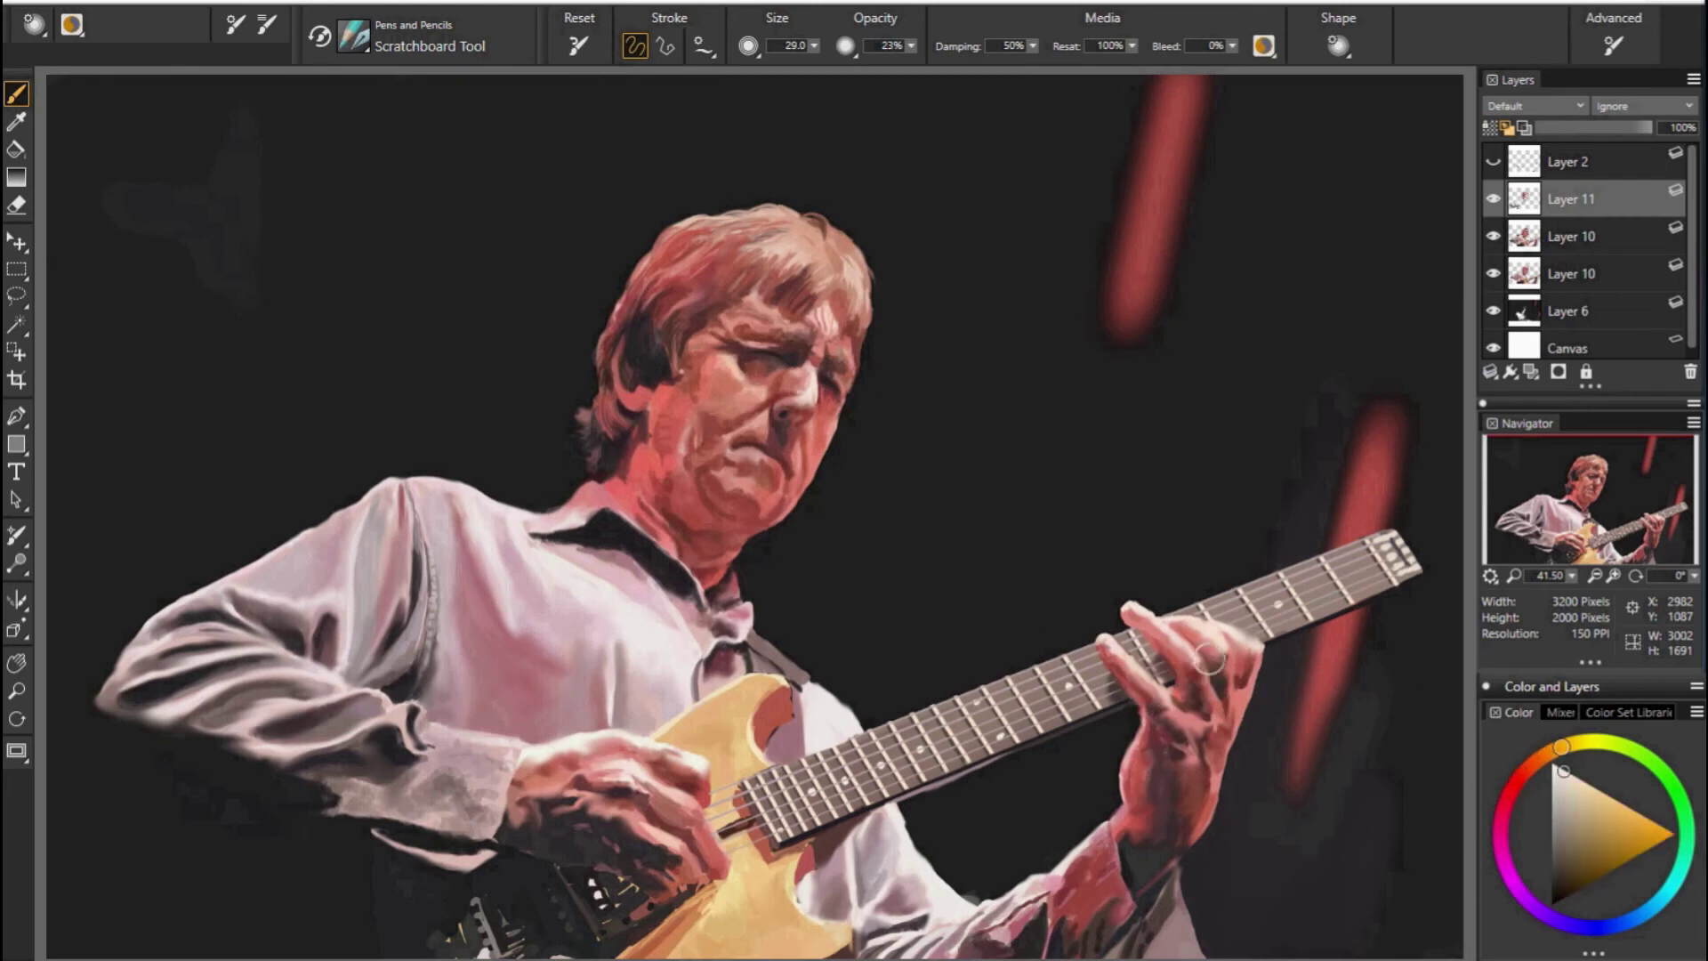
# Dab more sampled hand reds and pinks, then briefly hide Layer 11 to compare.
pyautogui.keyDown('alt'); pyautogui.click(1221, 683); pyautogui.keyUp('alt')
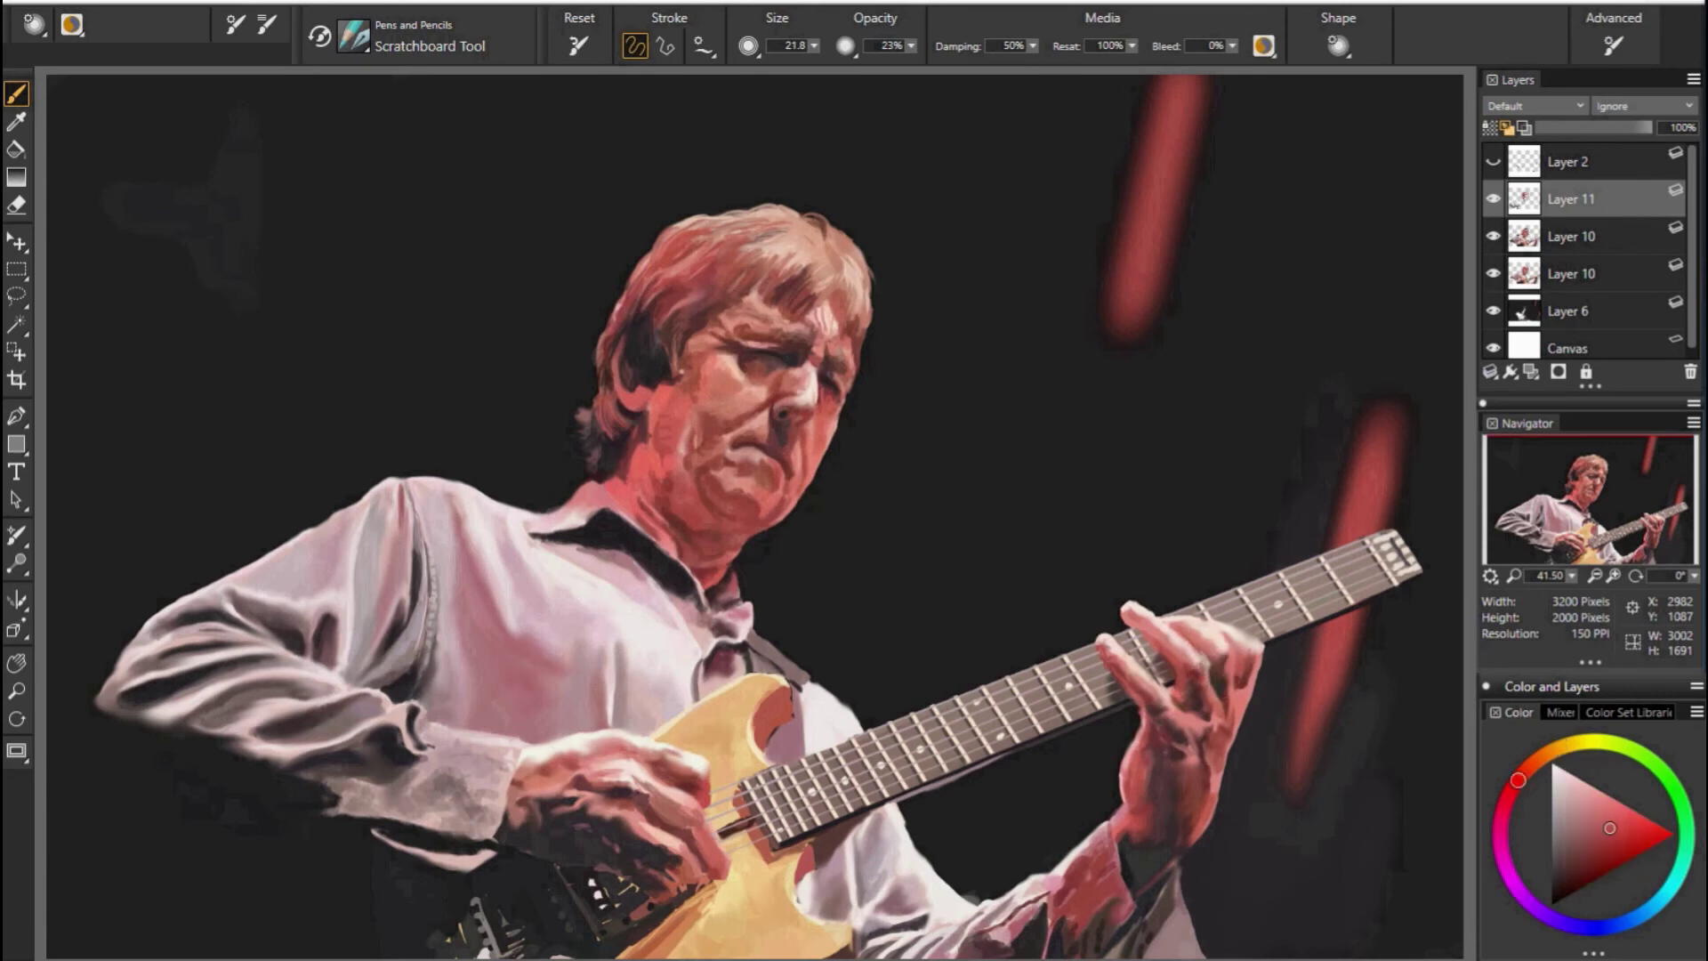
pyautogui.keyDown('alt'); pyautogui.click(1211, 642); pyautogui.keyUp('alt')
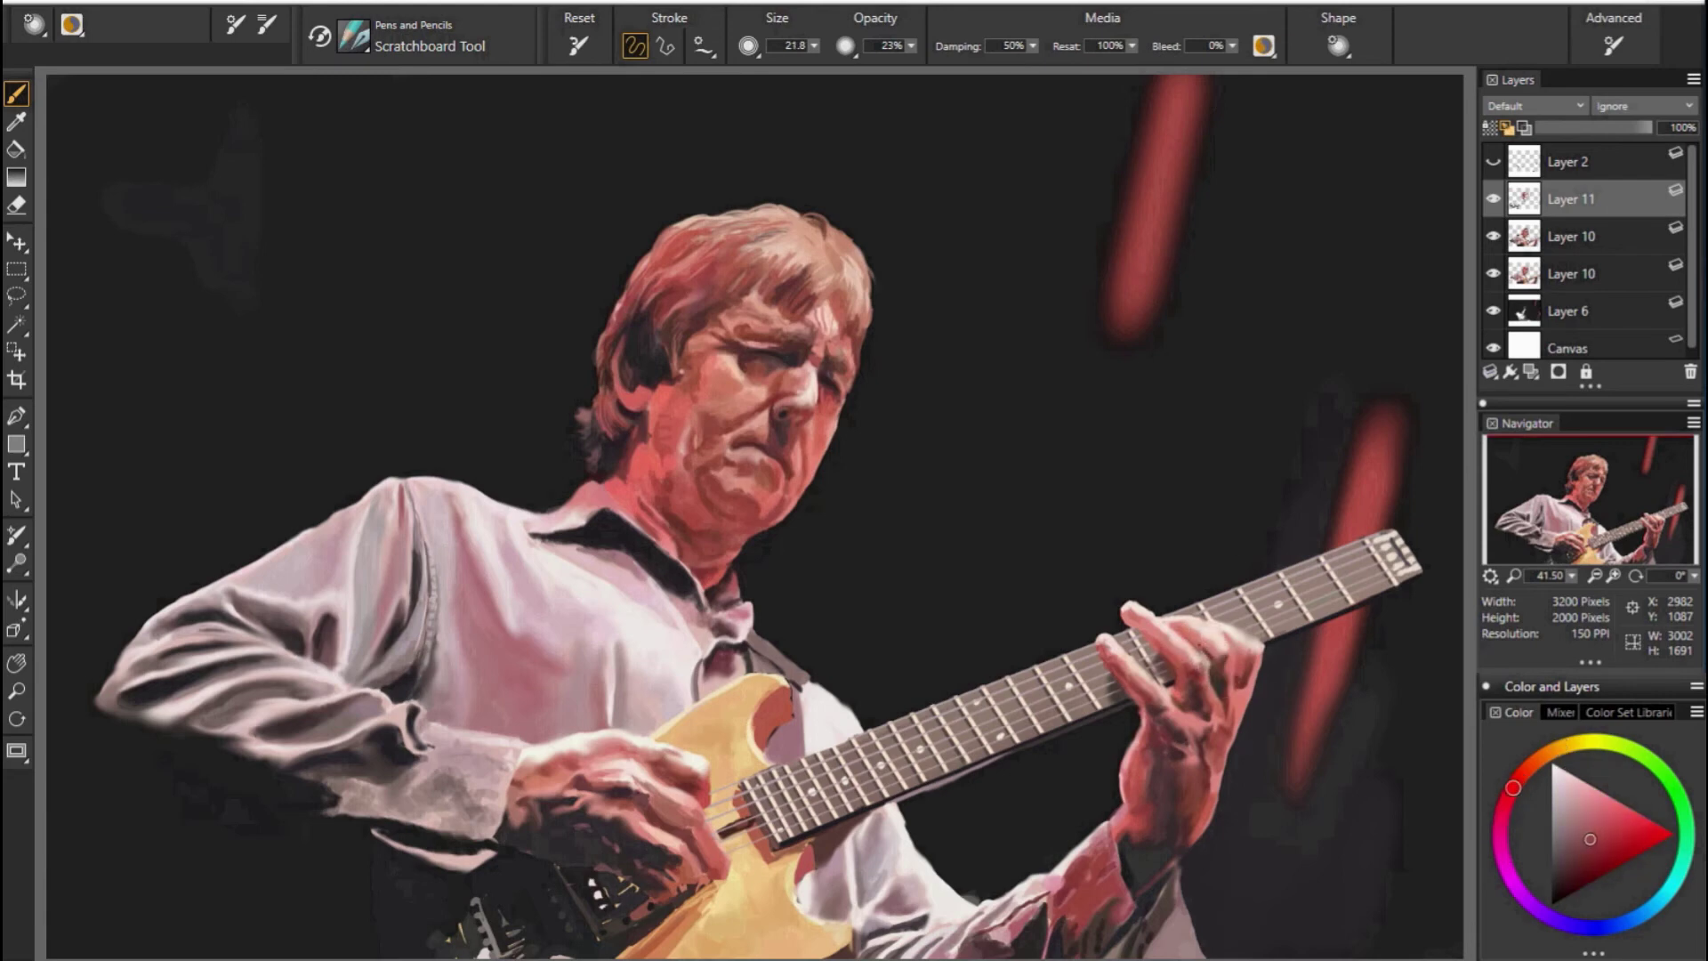
pyautogui.keyDown('alt'); pyautogui.click(1156, 763); pyautogui.keyUp('alt')
pyautogui.keyDown('alt'); pyautogui.click(1306, 656); pyautogui.keyUp('alt')
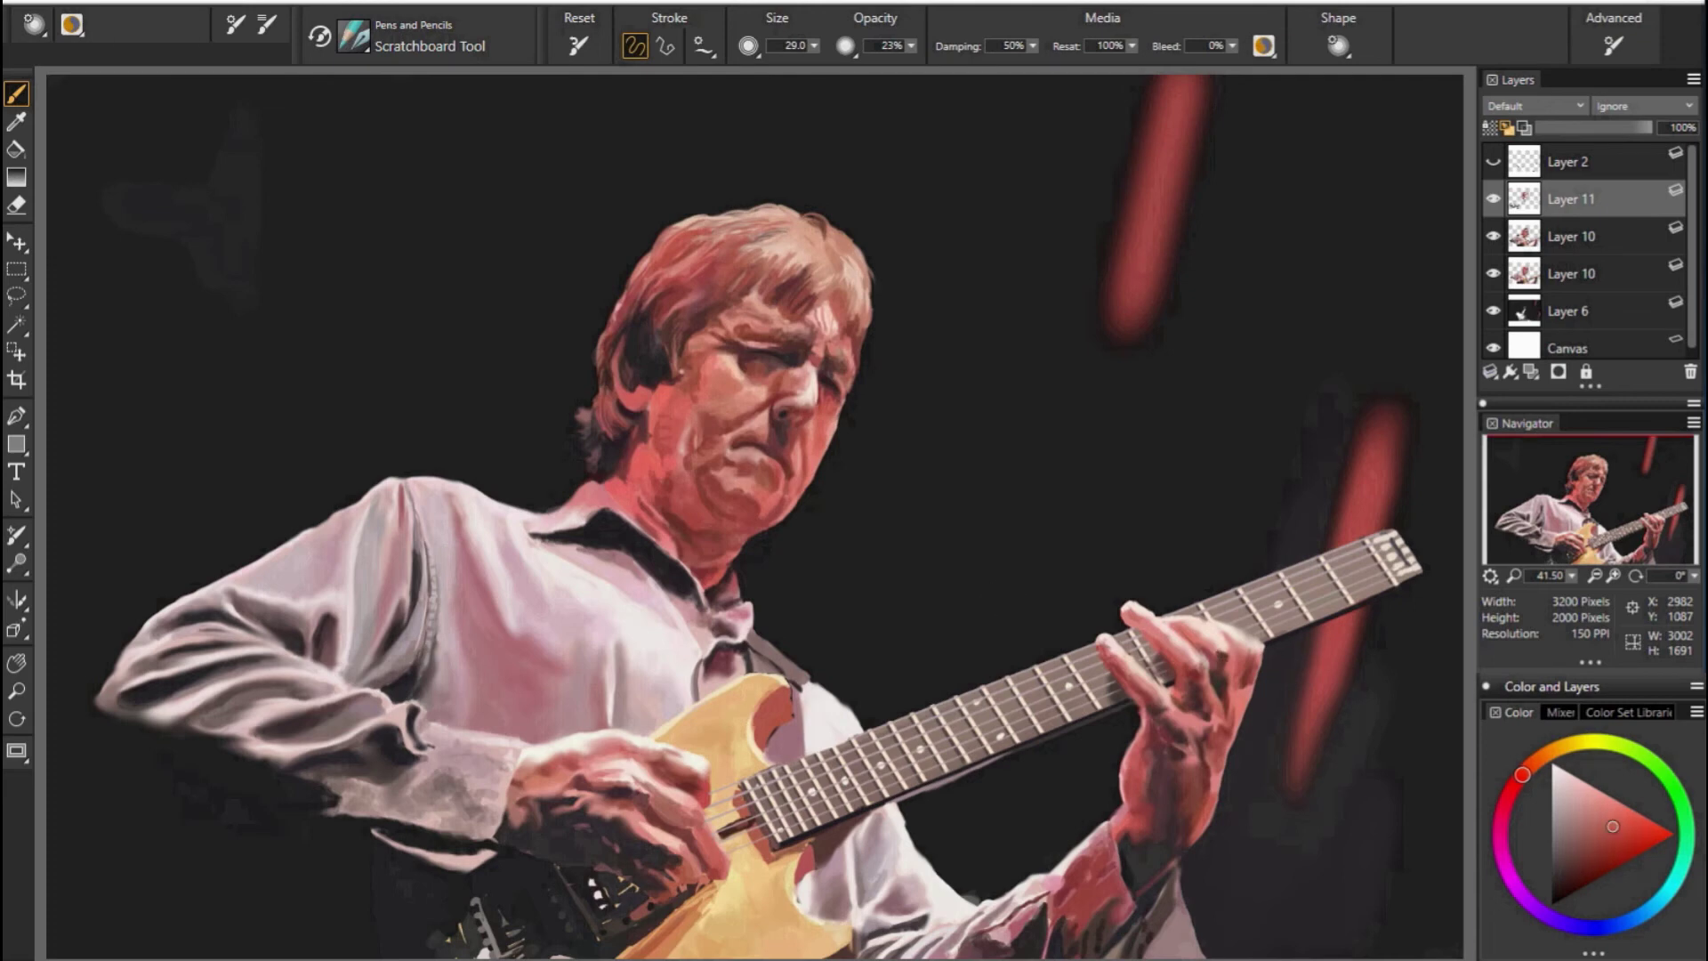
pyautogui.keyDown('alt'); pyautogui.click(1217, 661); pyautogui.keyUp('alt')
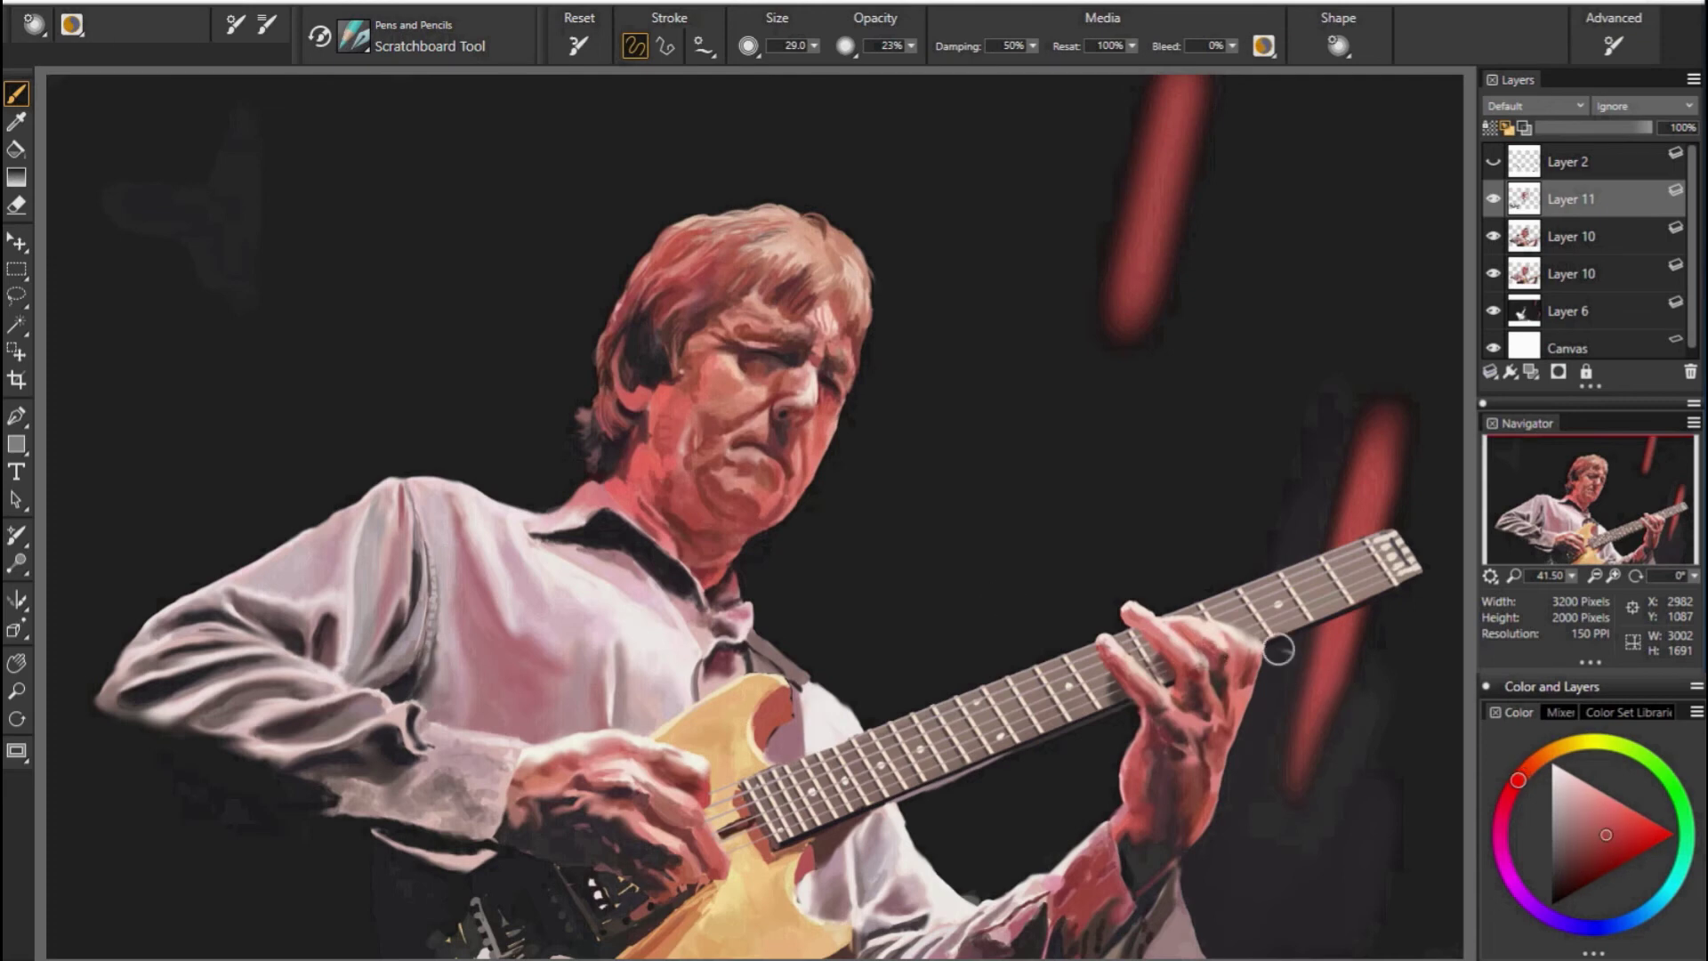
pyautogui.keyDown('alt'); pyautogui.click(1225, 667); pyautogui.keyUp('alt')
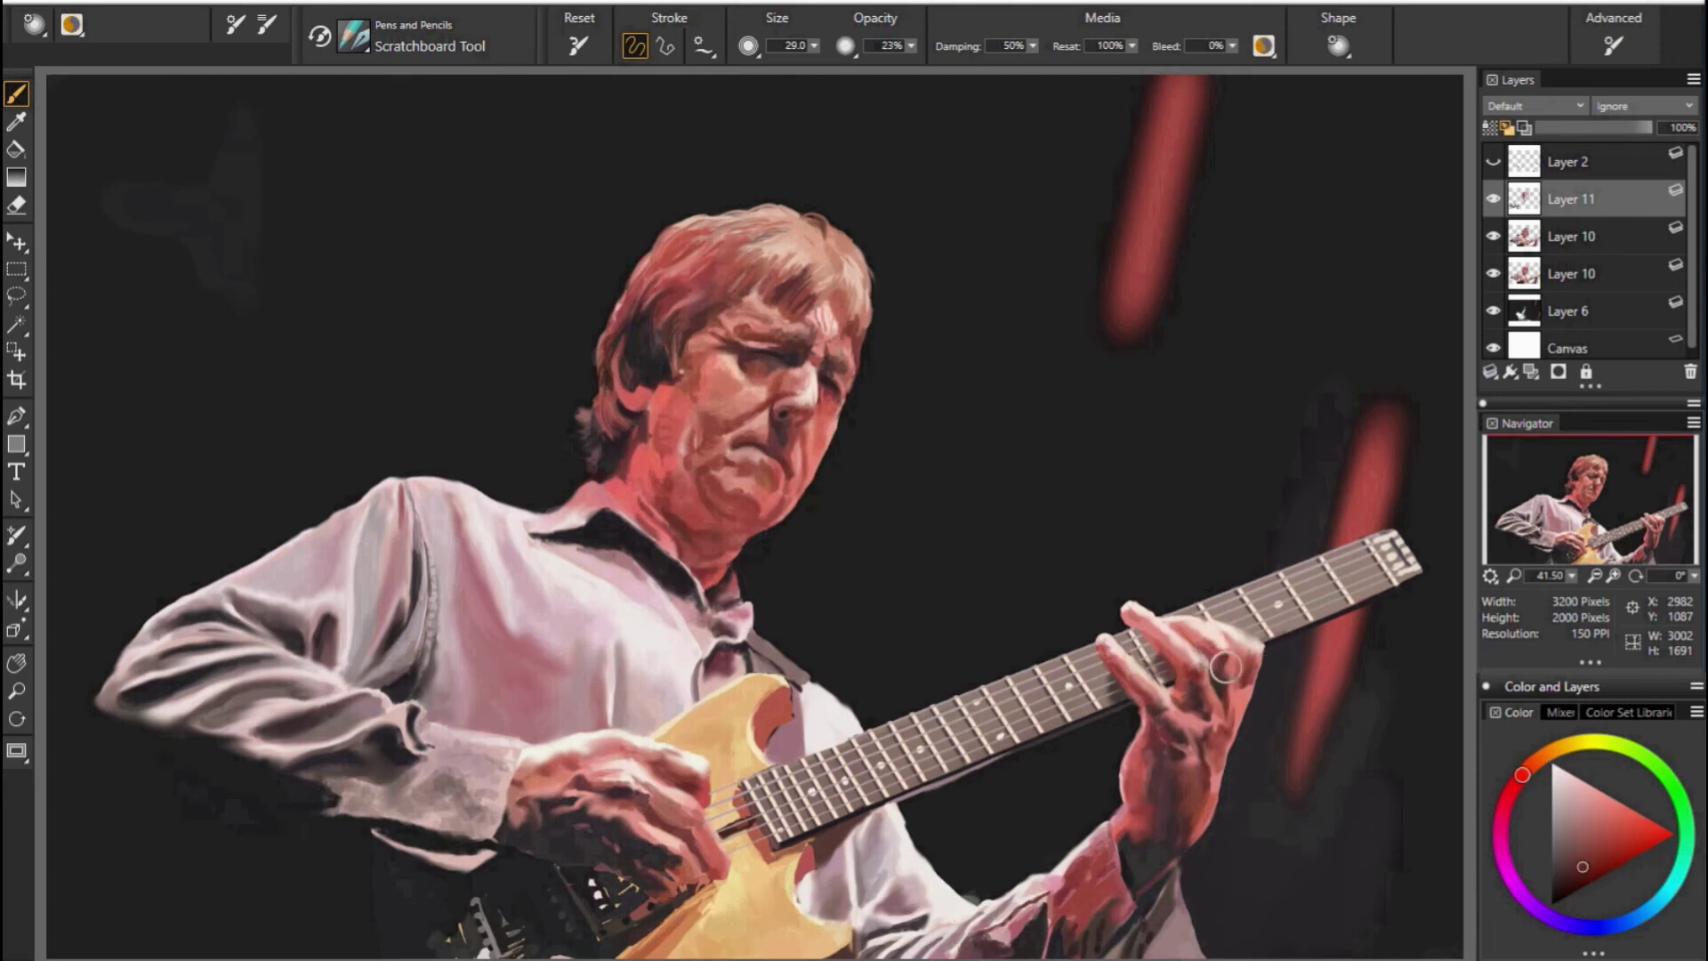
pyautogui.keyDown('alt'); pyautogui.click(1017, 632); pyautogui.keyUp('alt')
pyautogui.keyDown('alt'); pyautogui.click(1231, 668); pyautogui.keyUp('alt')
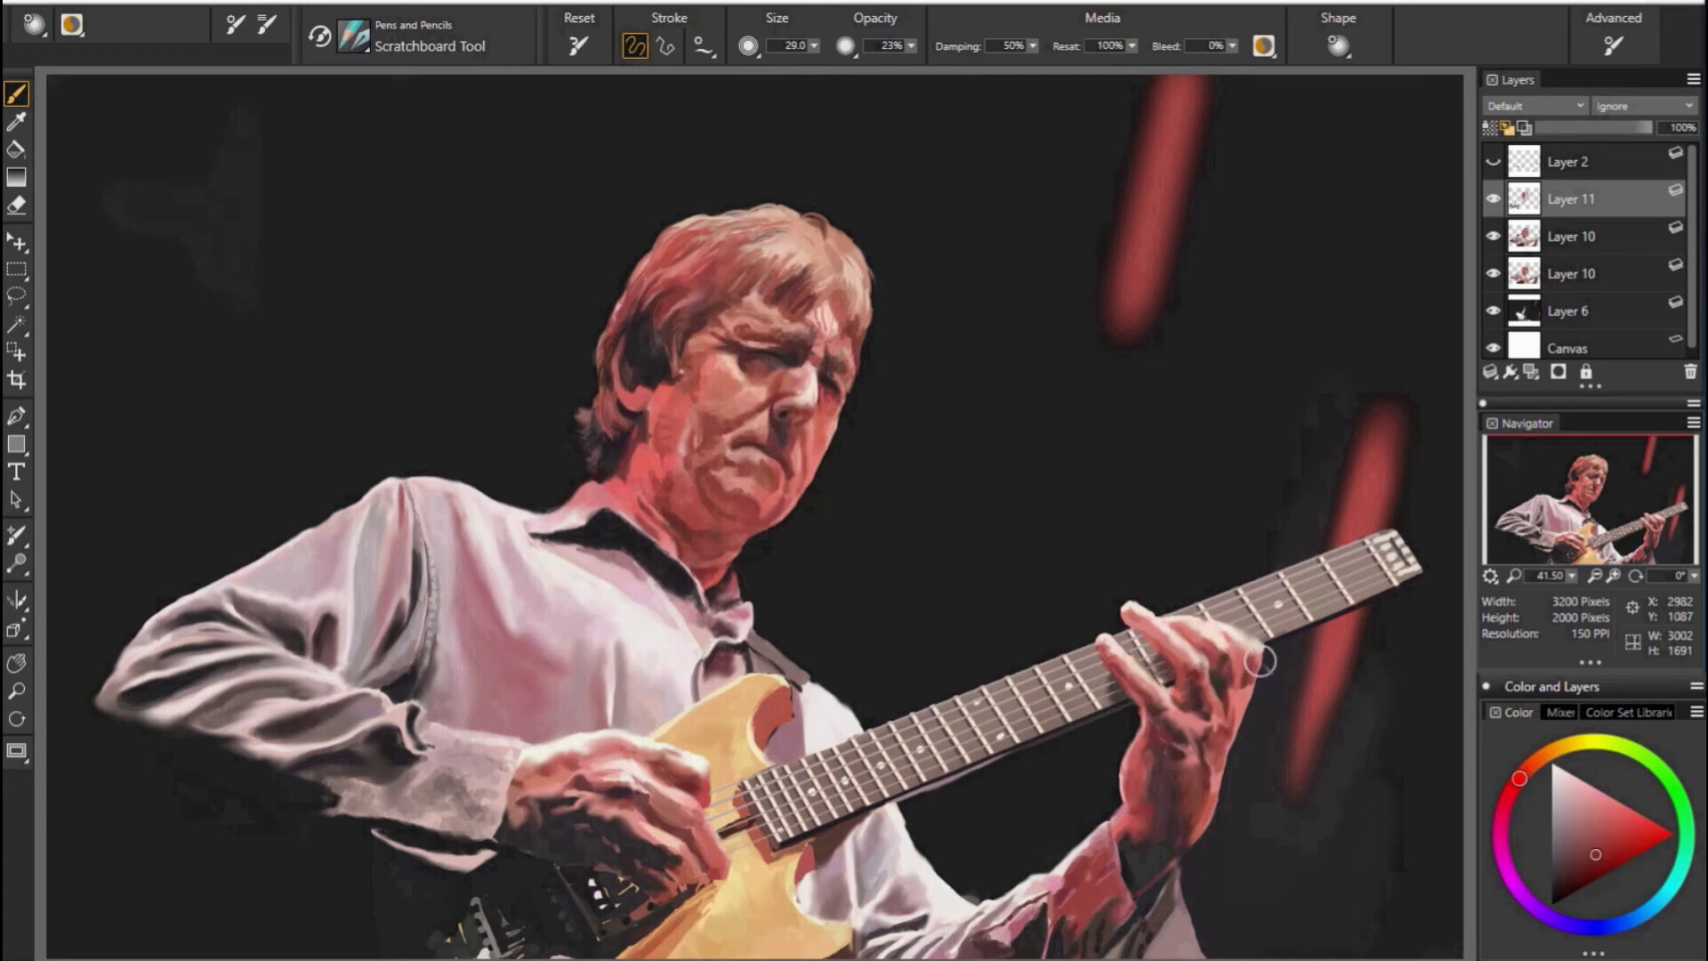
pyautogui.click(1493, 196)
# Sample a series of brighter, softer and darker reds from the hand area.
pyautogui.keyDown('alt'); pyautogui.click(1215, 659); pyautogui.keyUp('alt')
pyautogui.keyDown('alt'); pyautogui.click(1204, 640); pyautogui.keyUp('alt')
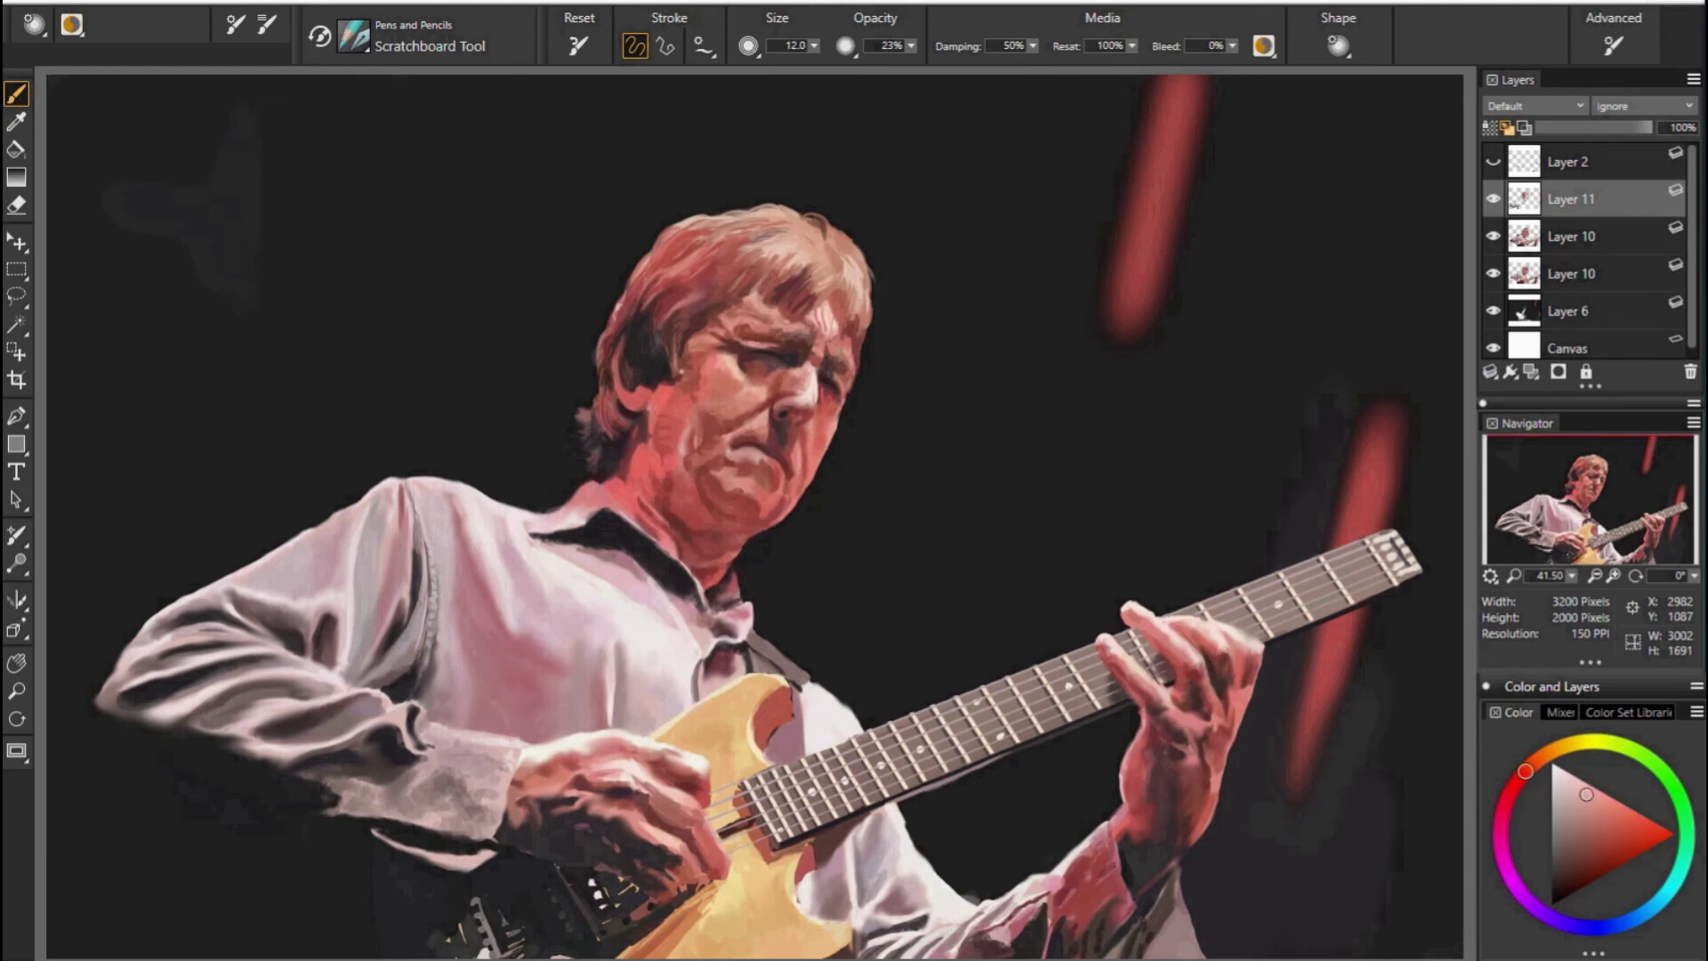
pyautogui.keyDown('alt'); pyautogui.click(1236, 689); pyautogui.keyUp('alt')
pyautogui.keyDown('alt'); pyautogui.click(1208, 750); pyautogui.keyUp('alt')
pyautogui.keyDown('alt'); pyautogui.click(1197, 728); pyautogui.keyUp('alt')
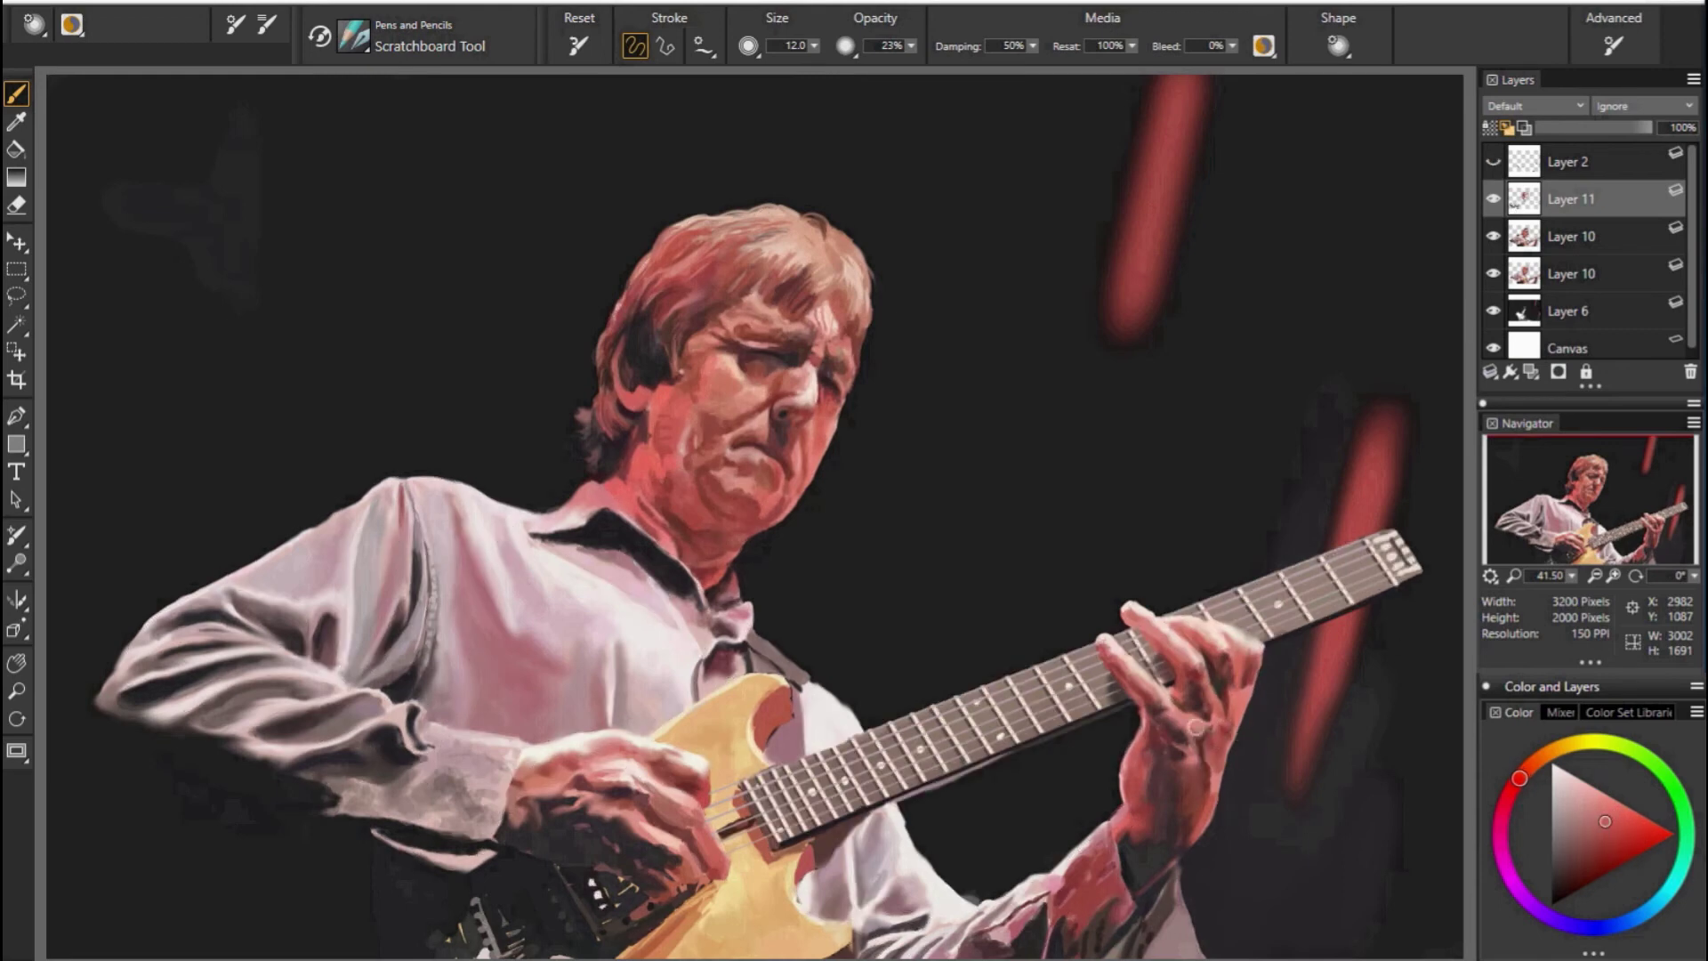
pyautogui.keyDown('alt'); pyautogui.click(1215, 734); pyautogui.keyUp('alt')
pyautogui.keyDown('alt'); pyautogui.click(1229, 740); pyautogui.keyUp('alt')
pyautogui.keyDown('alt'); pyautogui.click(1213, 740); pyautogui.keyUp('alt')
# Sample further dark and pinkish reds while enlarging the brush.
pyautogui.keyDown('alt'); pyautogui.click(1335, 716); pyautogui.keyUp('alt')
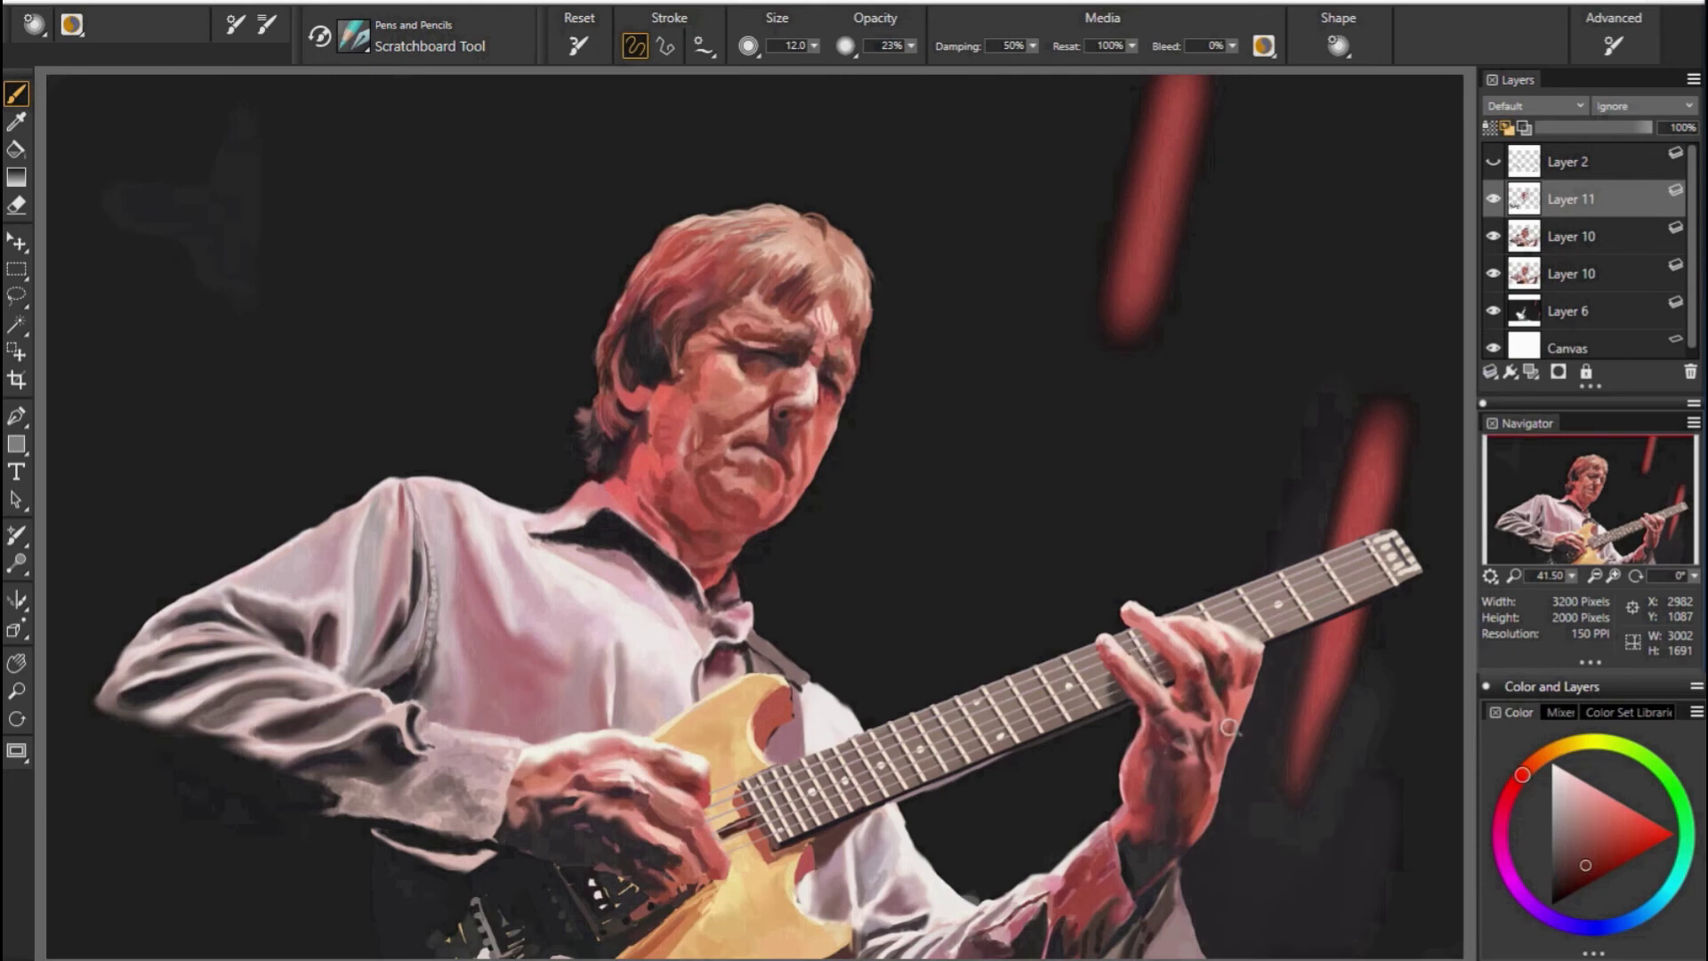
pyautogui.keyDown('alt'); pyautogui.click(1451, 717); pyautogui.keyUp('alt')
pyautogui.keyDown('alt'); pyautogui.click(1211, 769); pyautogui.keyUp('alt')
pyautogui.keyDown('alt'); pyautogui.click(1319, 756); pyautogui.keyUp('alt')
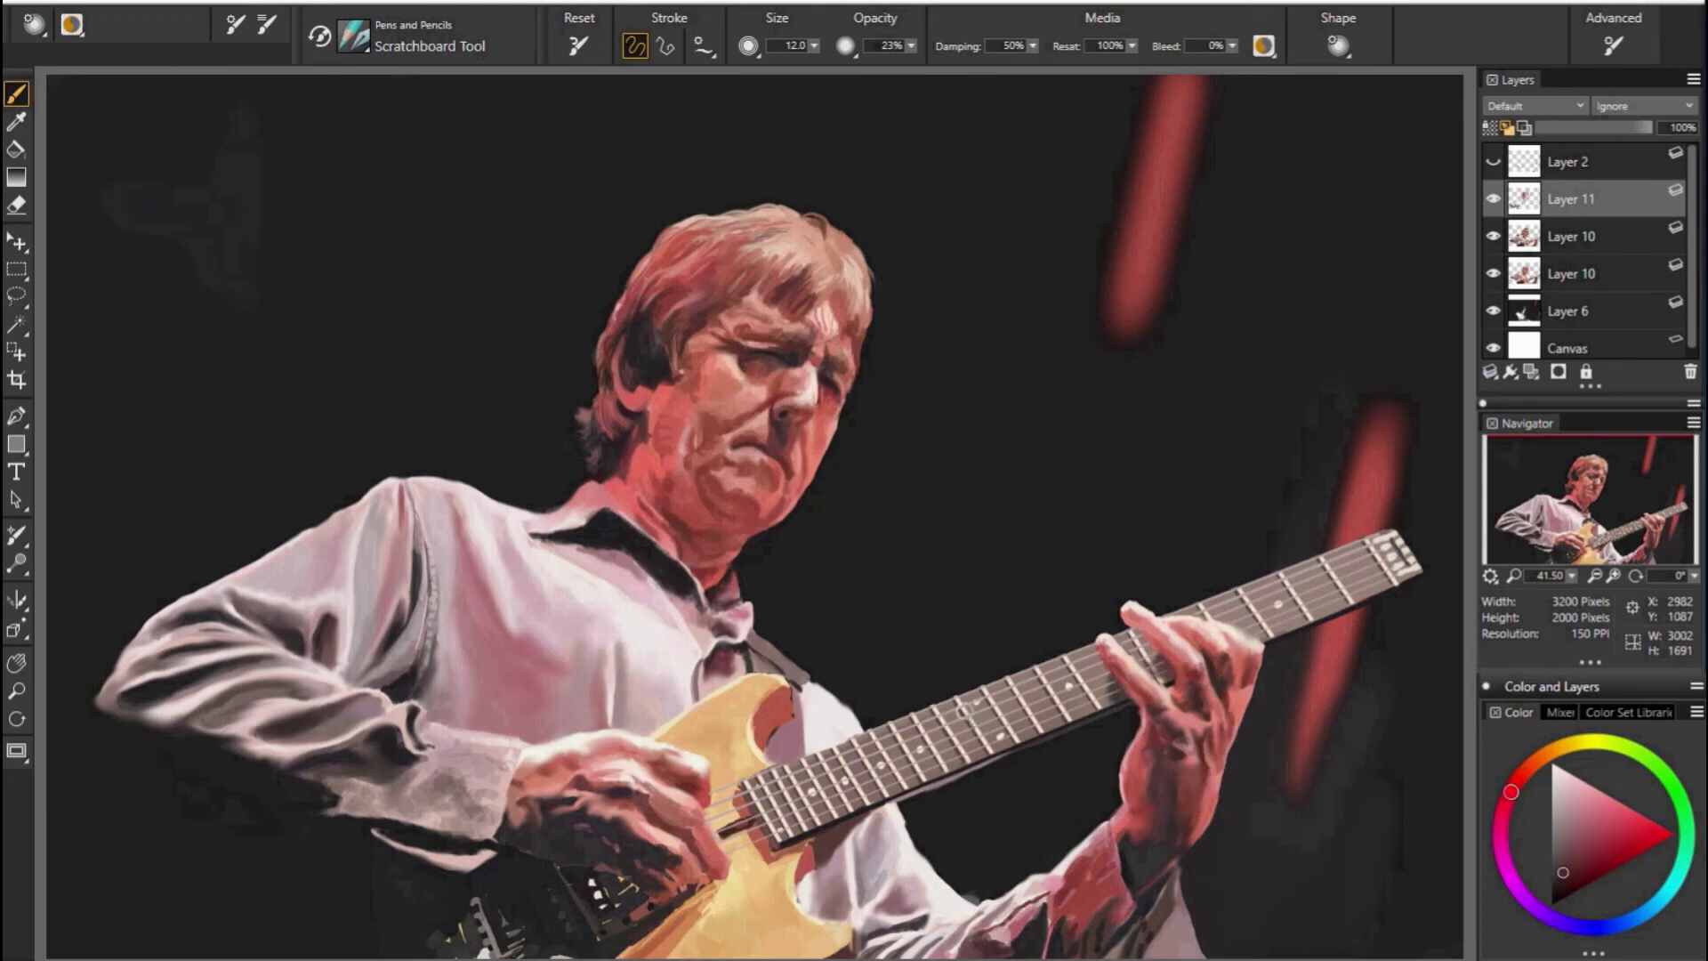
pyautogui.press(']')
pyautogui.keyDown('alt'); pyautogui.click(1229, 762); pyautogui.keyUp('alt')
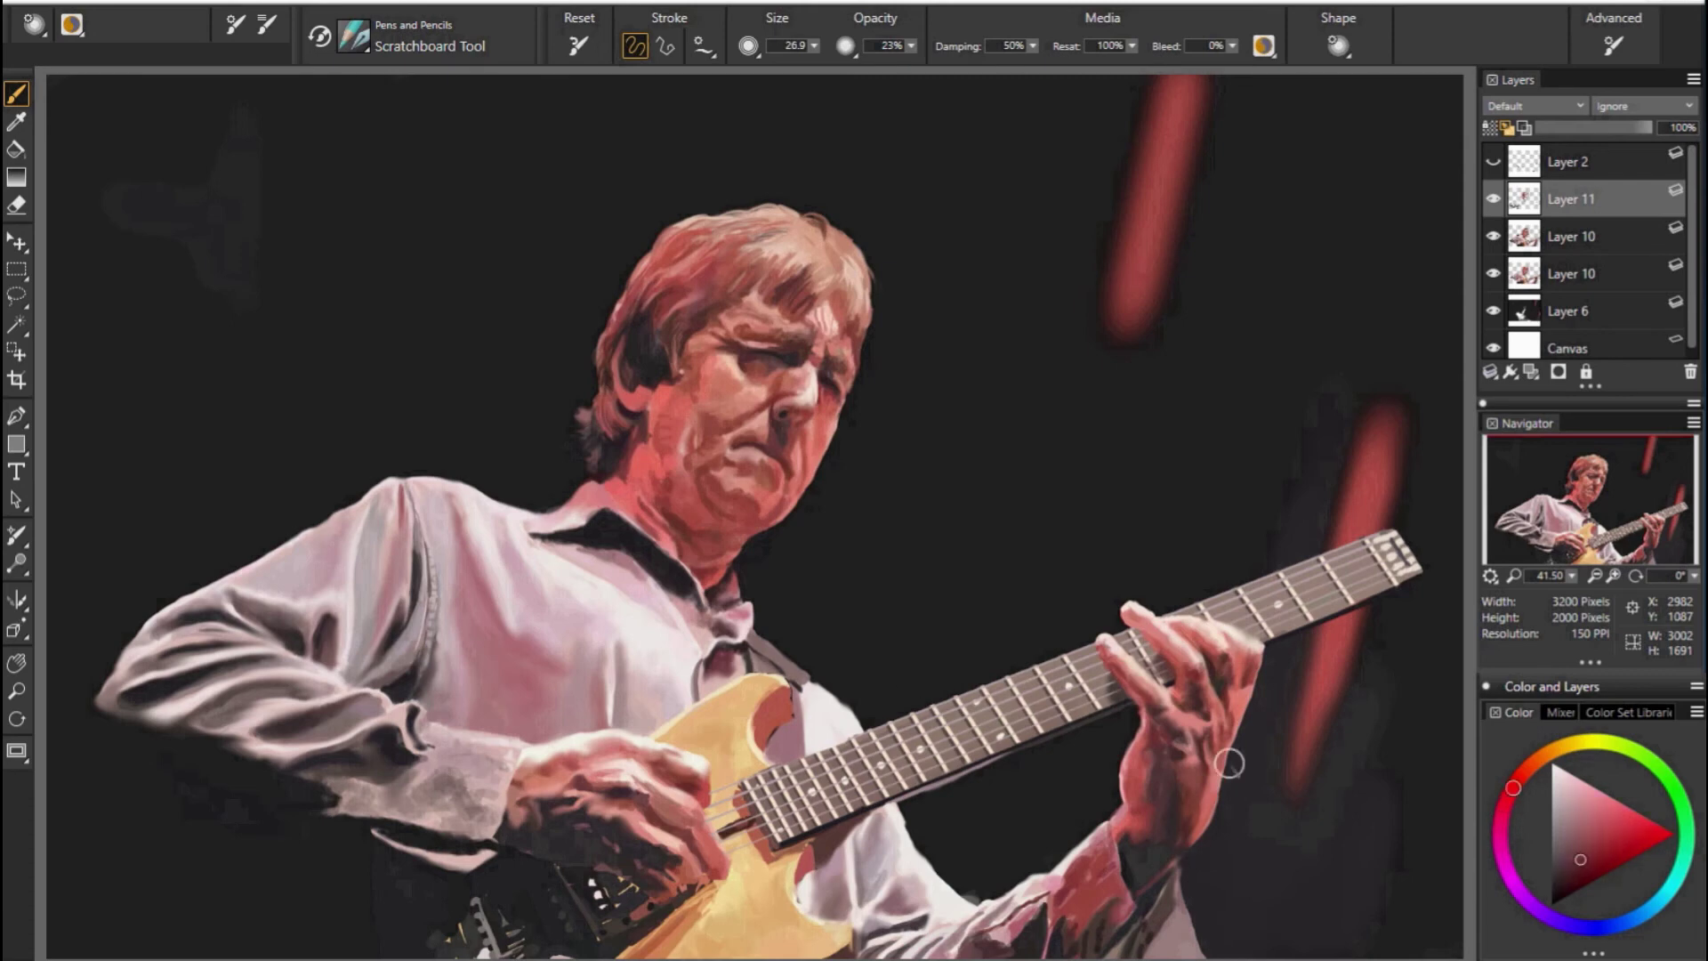
pyautogui.keyDown('alt'); pyautogui.click(1351, 798); pyautogui.keyUp('alt')
pyautogui.keyDown('alt'); pyautogui.click(1199, 822); pyautogui.keyUp('alt')
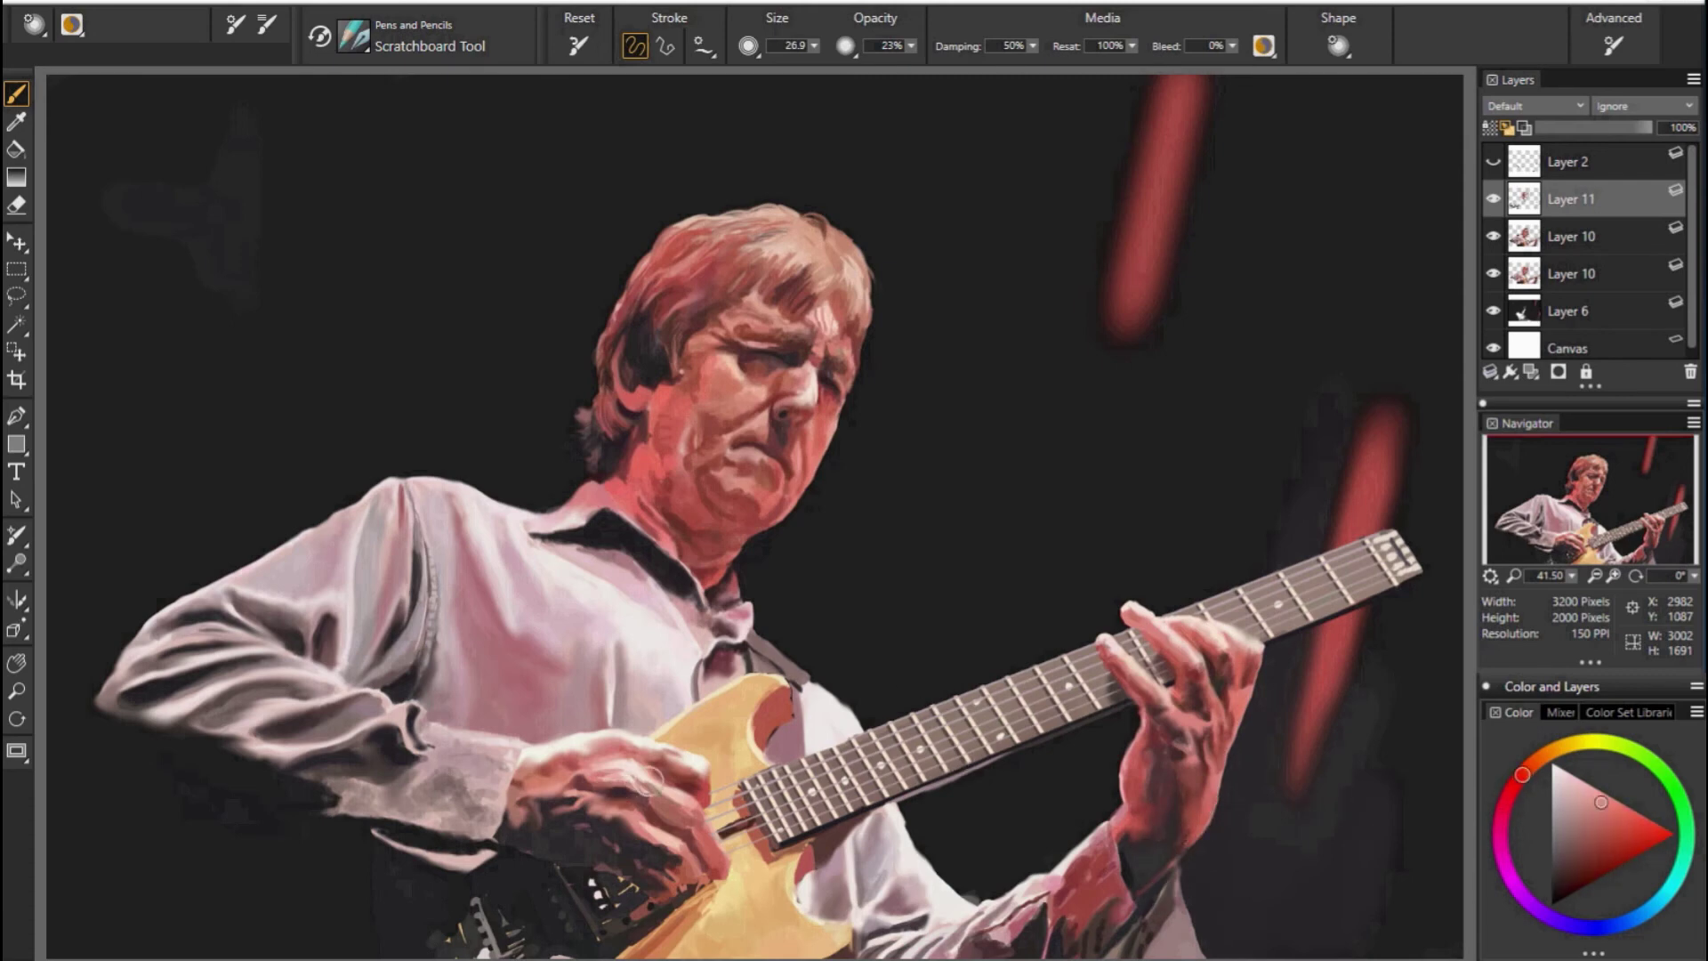
# Sample shirt, background and guitar tones, then choose a near-black blue with brush size 57.1.
pyautogui.keyDown('alt'); pyautogui.click(644, 765); pyautogui.keyUp('alt')
pyautogui.keyDown('alt'); pyautogui.click(603, 741); pyautogui.keyUp('alt')
pyautogui.keyDown('alt'); pyautogui.click(669, 740); pyautogui.keyUp('alt')
pyautogui.keyDown('alt'); pyautogui.click(867, 767); pyautogui.keyUp('alt')
pyautogui.keyDown('alt'); pyautogui.click(1048, 843); pyautogui.keyUp('alt')
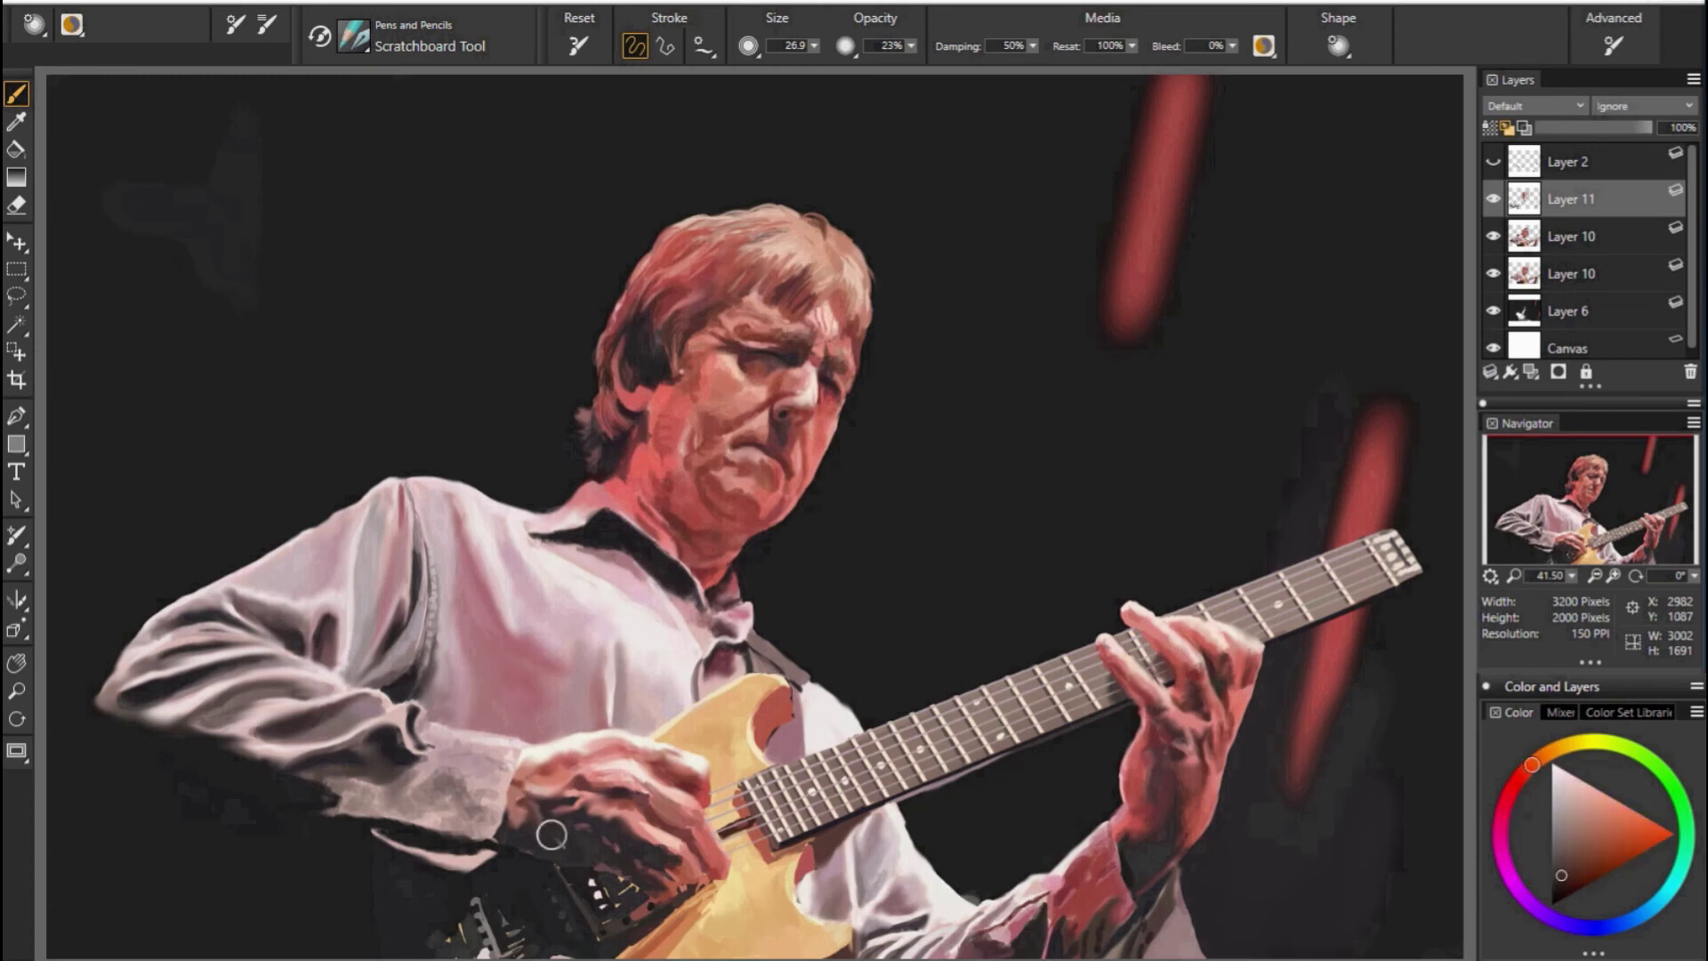
pyautogui.keyDown('alt'); pyautogui.click(622, 817); pyautogui.keyUp('alt')
pyautogui.keyDown('alt'); pyautogui.click(562, 833); pyautogui.keyUp('alt')
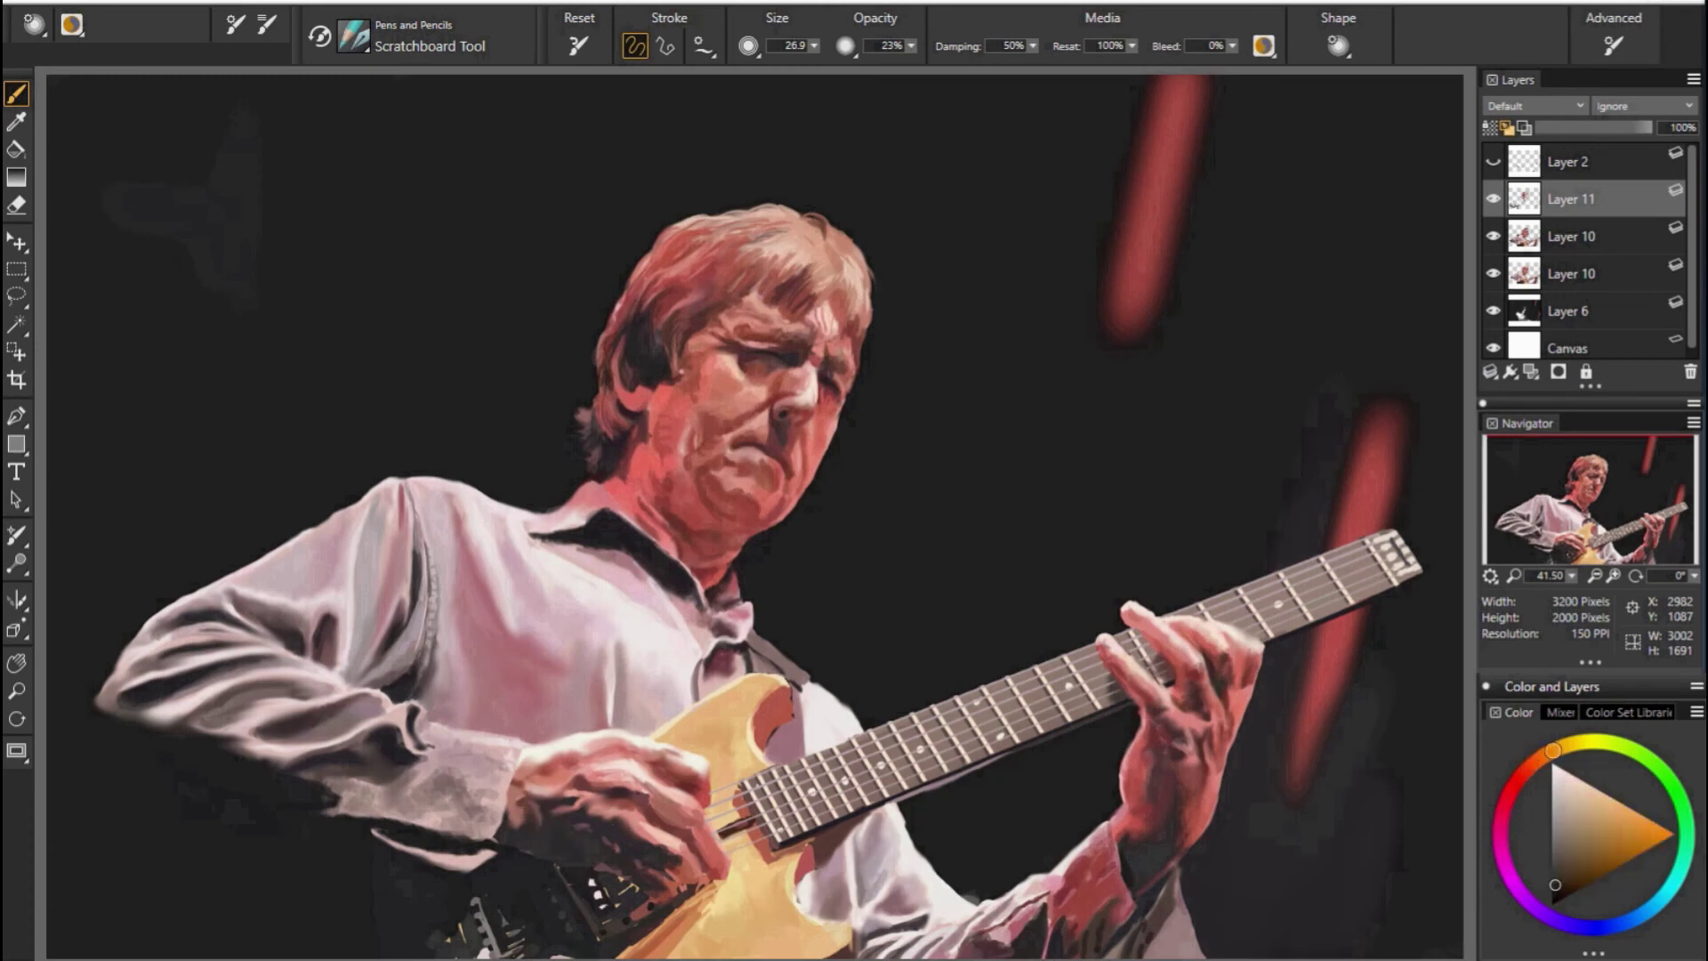
pyautogui.keyDown('alt'); pyautogui.click(1140, 835); pyautogui.keyUp('alt')
pyautogui.press(']')
pyautogui.press(']')
pyautogui.press(']')
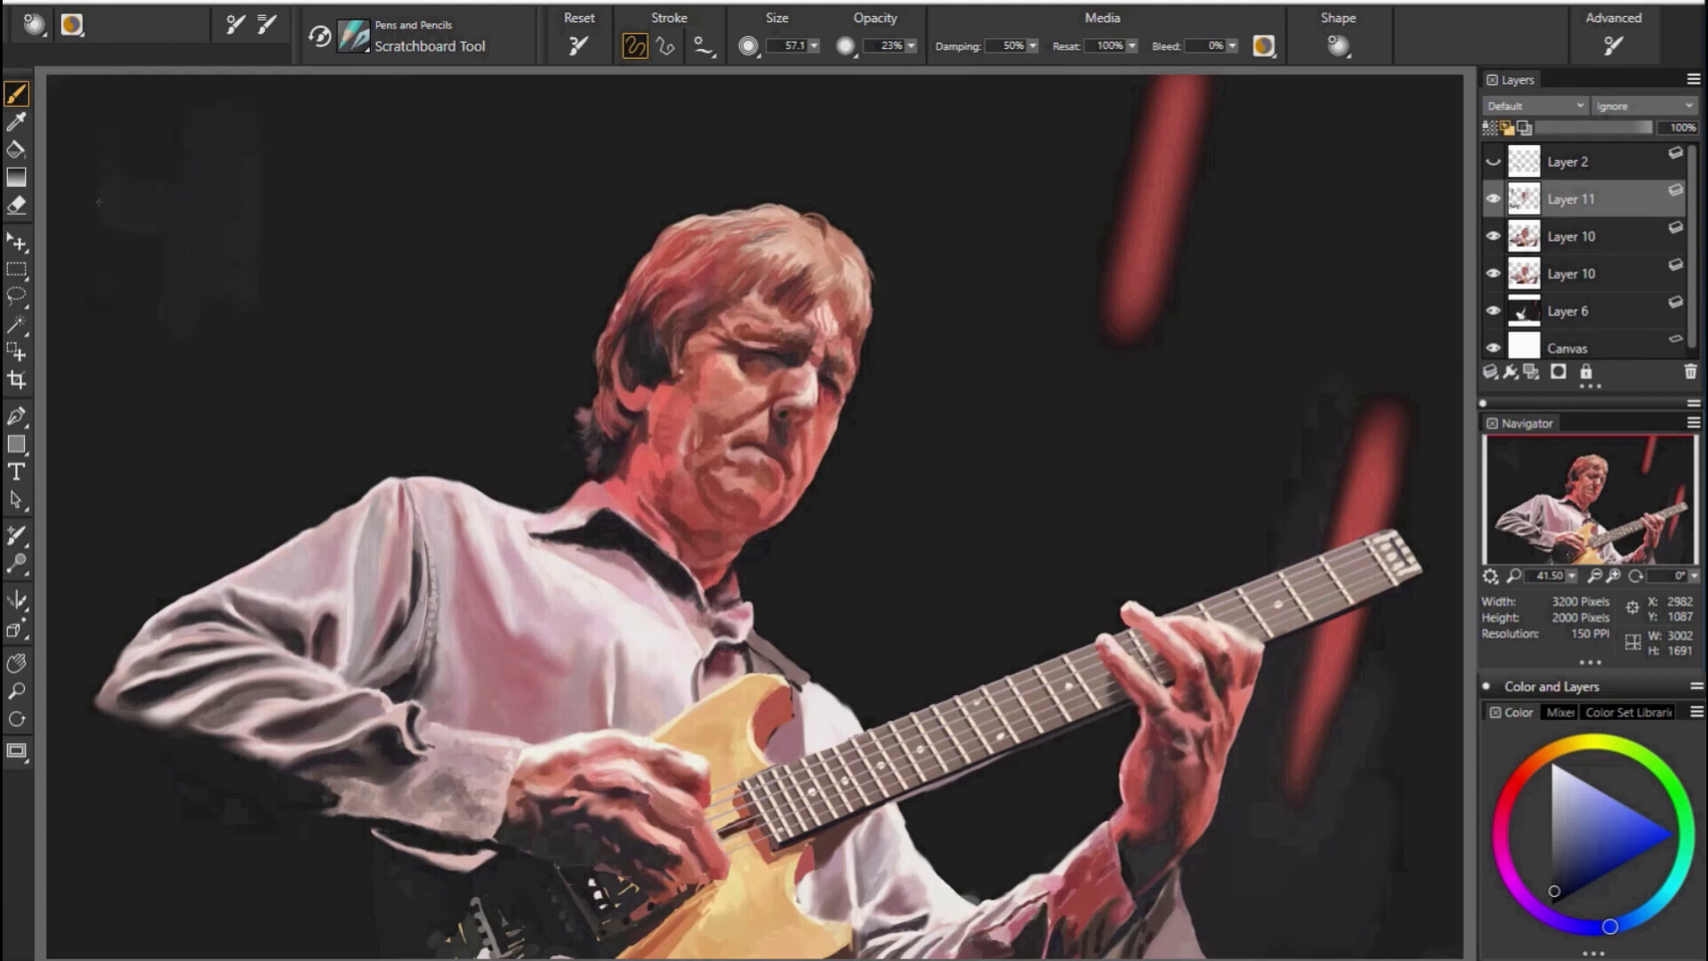
# Paint dark over the upper red streak, then sample red and purple tones.
pyautogui.moveTo(1112, 327)
pyautogui.mouseDown()
pyautogui.moveTo(1181, 88)
pyautogui.moveTo(1170, 136)
pyautogui.mouseUp()
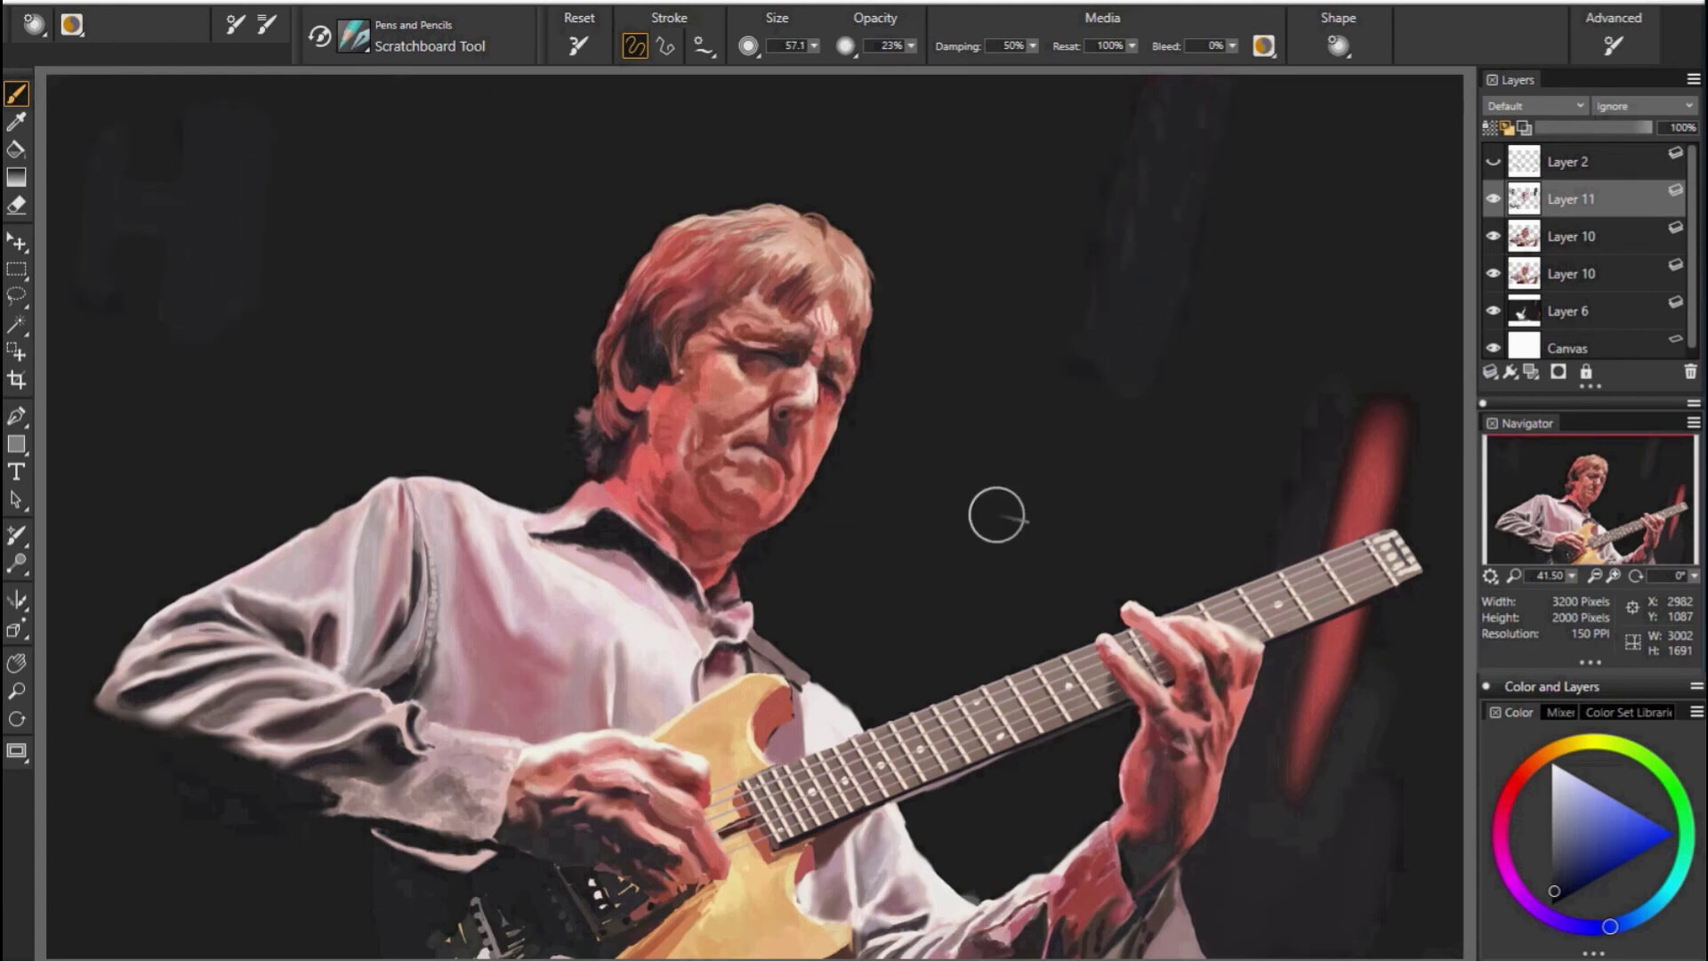
pyautogui.keyDown('alt'); pyautogui.click(1361, 498); pyautogui.keyUp('alt')
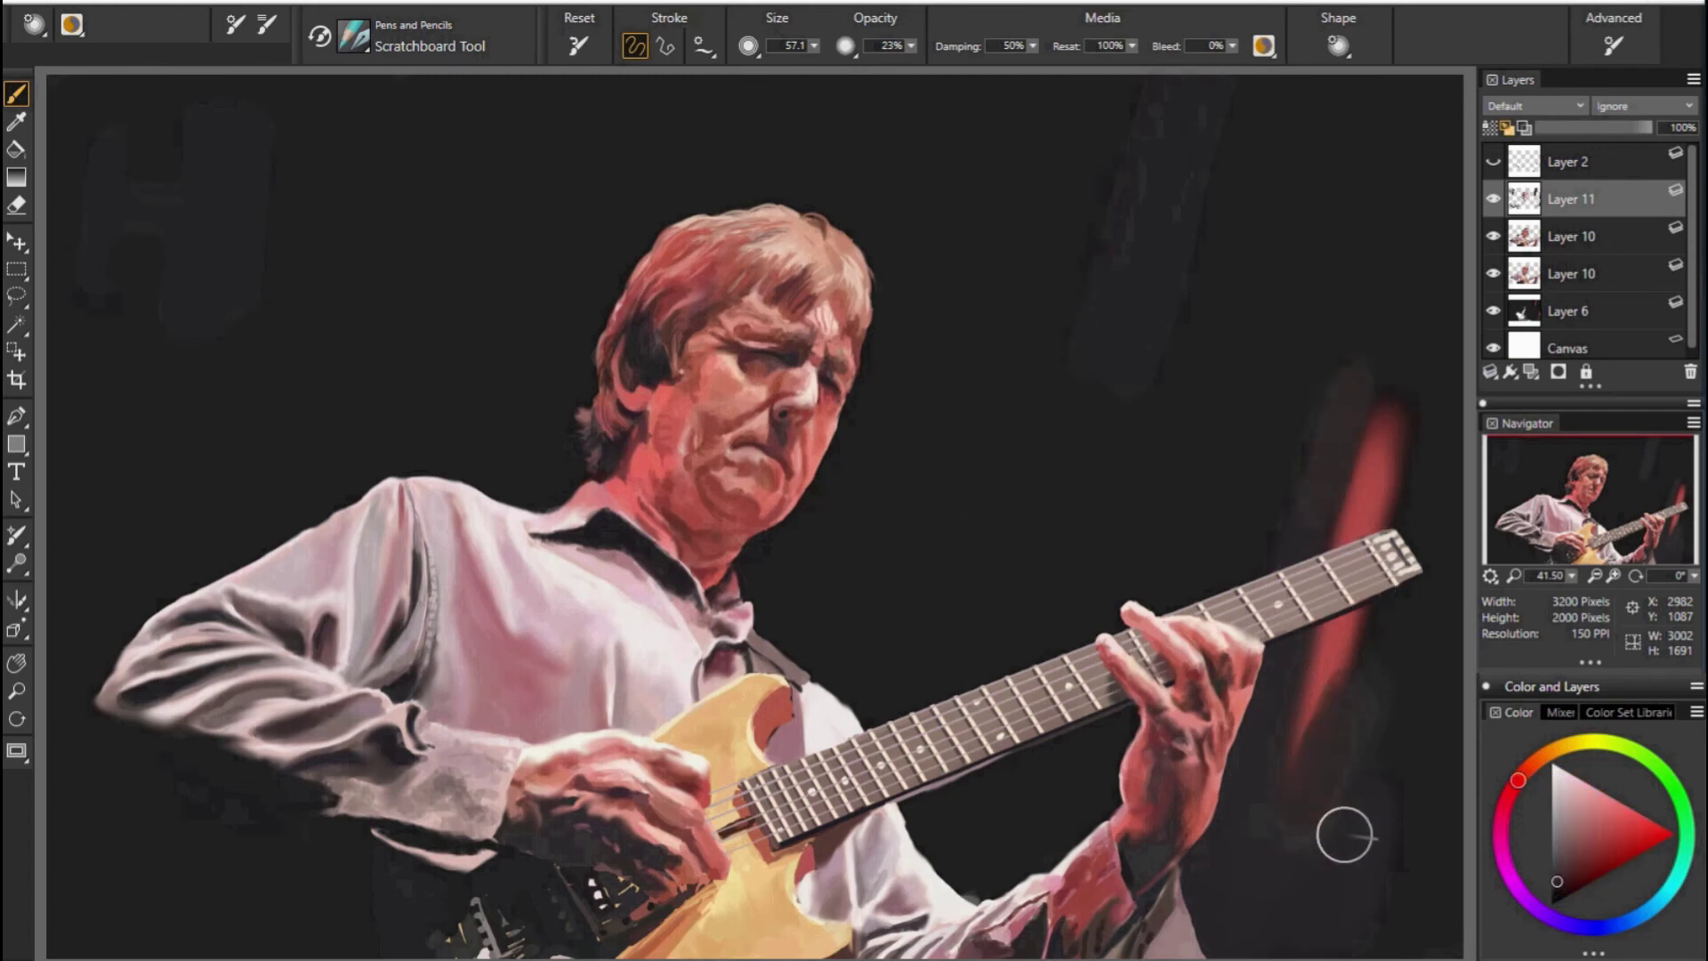
pyautogui.click(1526, 899)
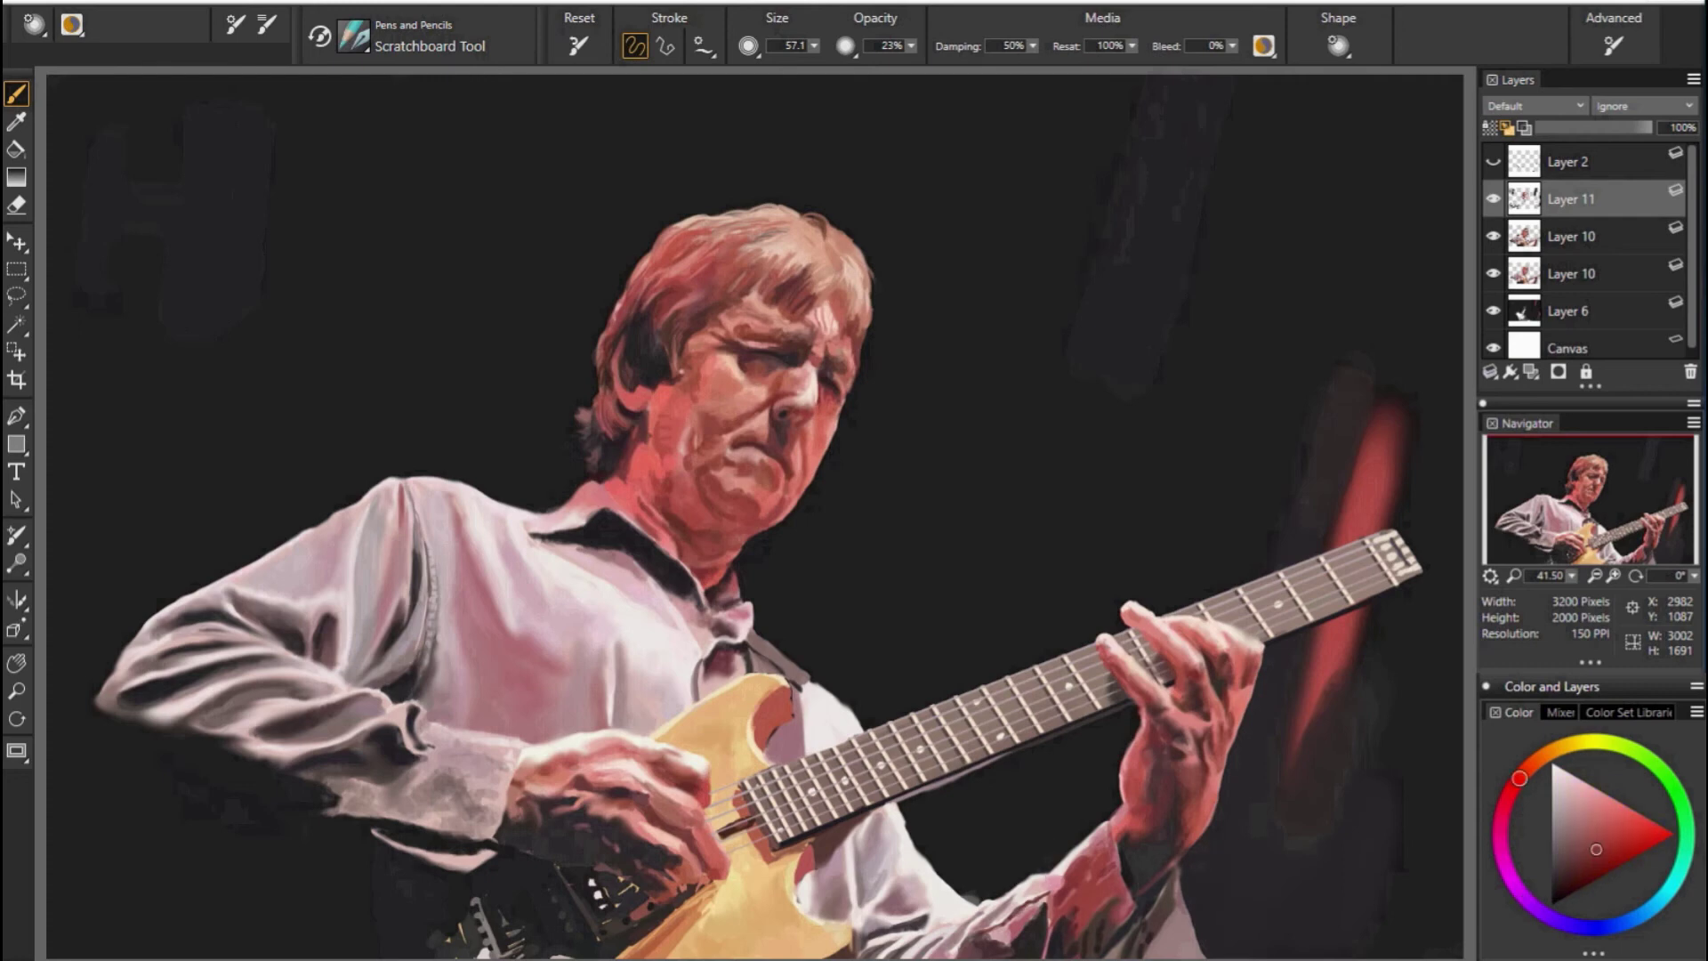
pyautogui.keyDown('alt'); pyautogui.click(971, 782); pyautogui.keyUp('alt')
# Pick lighter pinks for the hand, set the brush to 31.3, and choose the Smear blender.
pyautogui.keyDown('alt'); pyautogui.click(1171, 834); pyautogui.keyUp('alt')
pyautogui.keyDown('alt'); pyautogui.click(1108, 817); pyautogui.keyUp('alt')
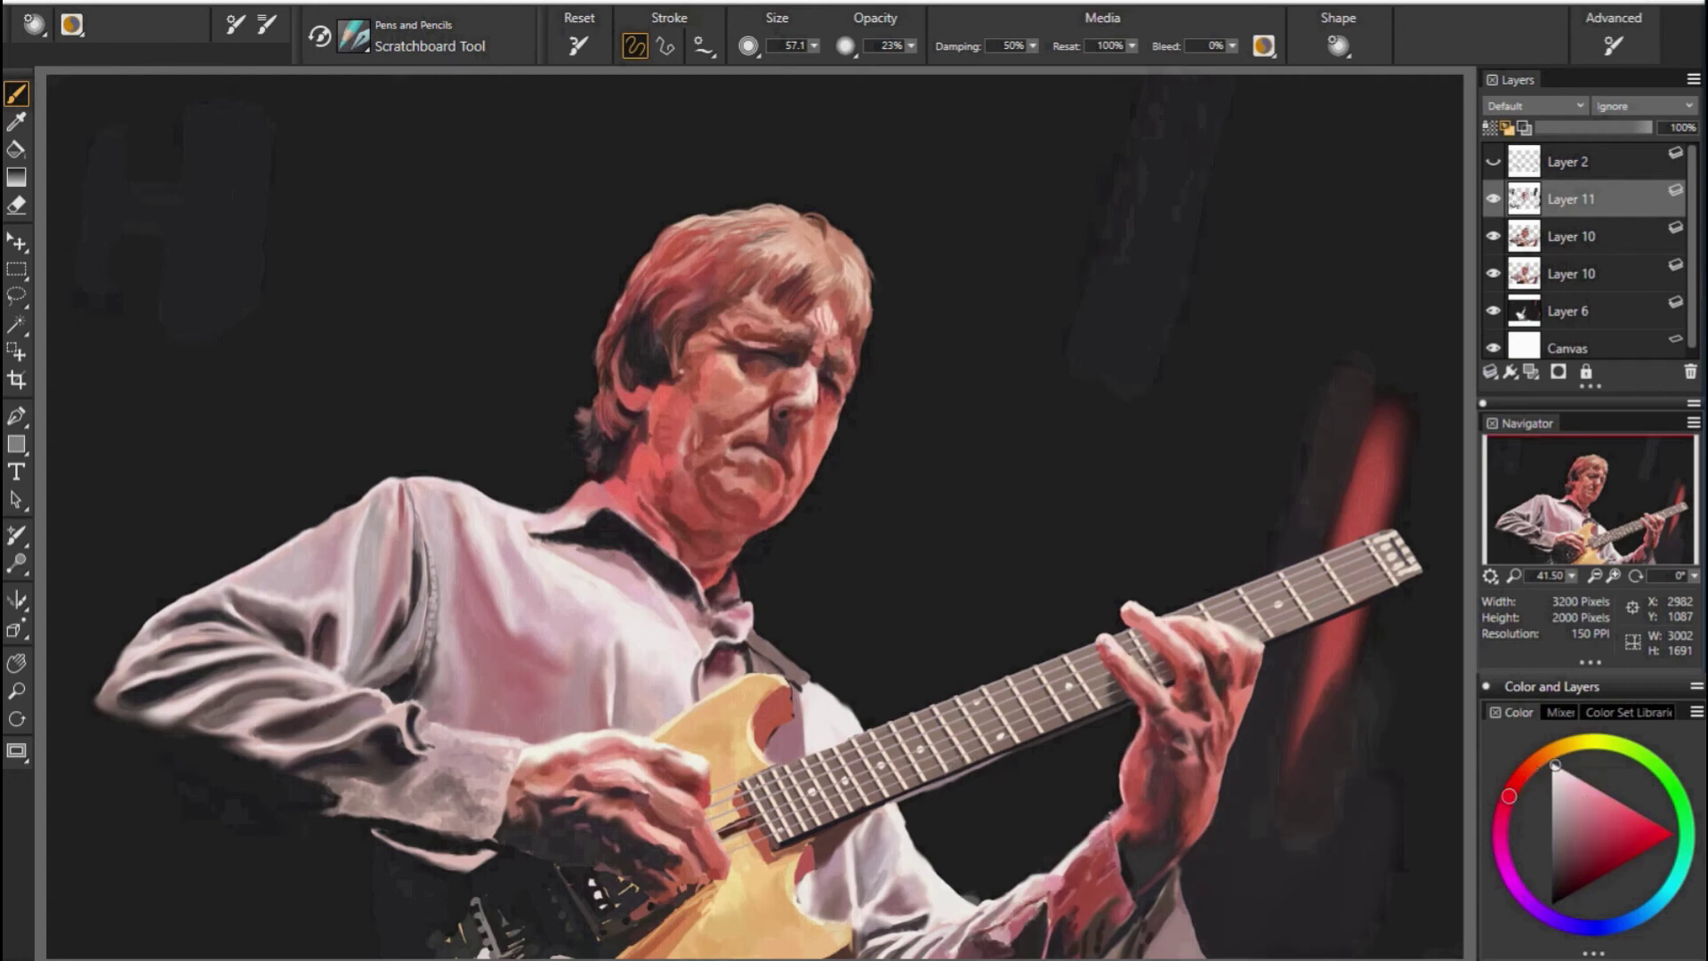
pyautogui.moveTo(1175, 790); pyautogui.dragTo(1126, 804)
pyautogui.press(']')
pyautogui.press(']')
pyautogui.press(']')
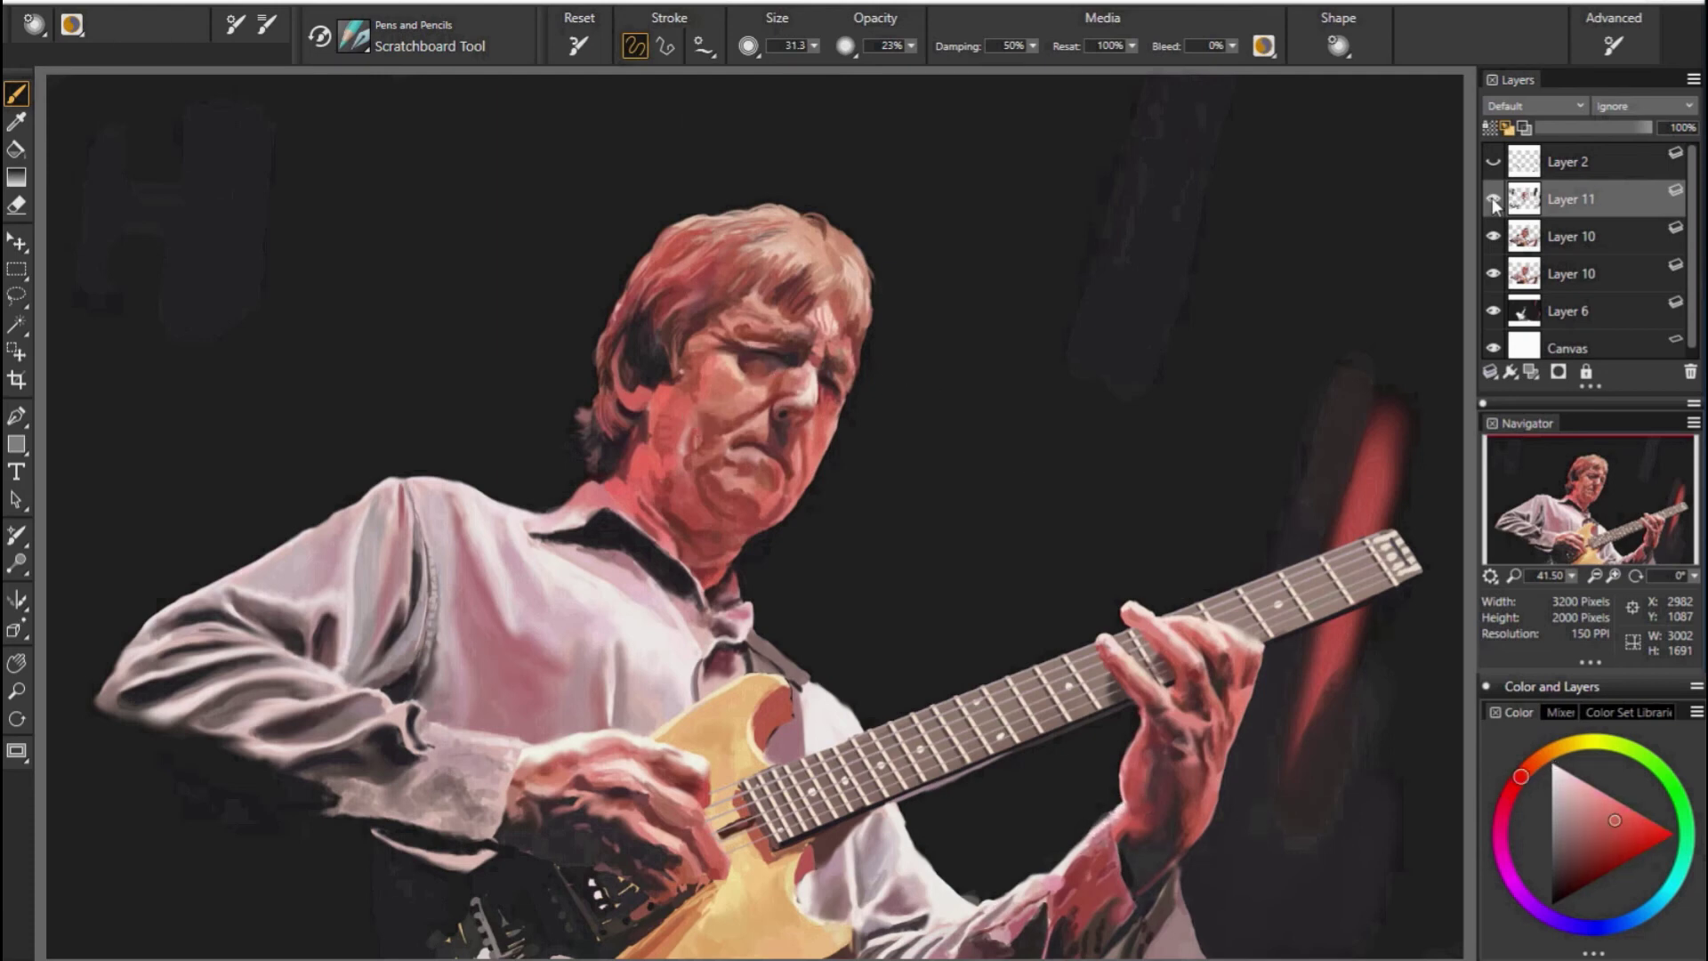
pyautogui.press('b')
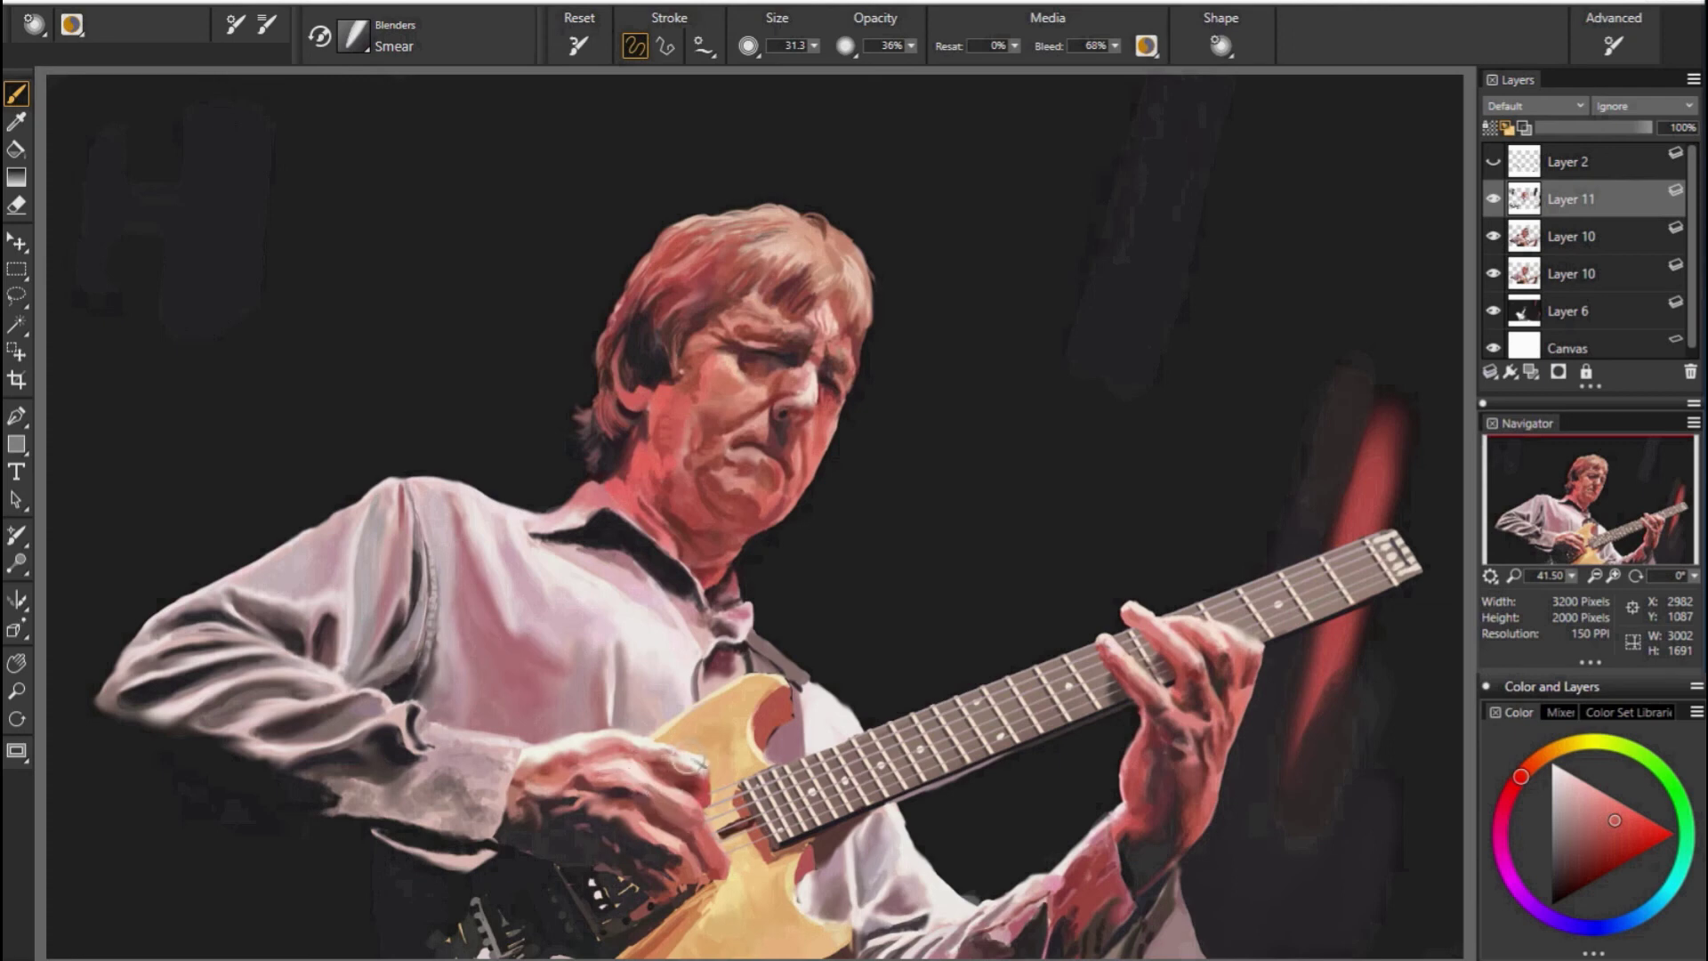
# Set the Smear brush to 45, blend the skin from eye to neck, and add Layer 12.
pyautogui.moveTo(449, 779); pyautogui.dragTo(478, 779)
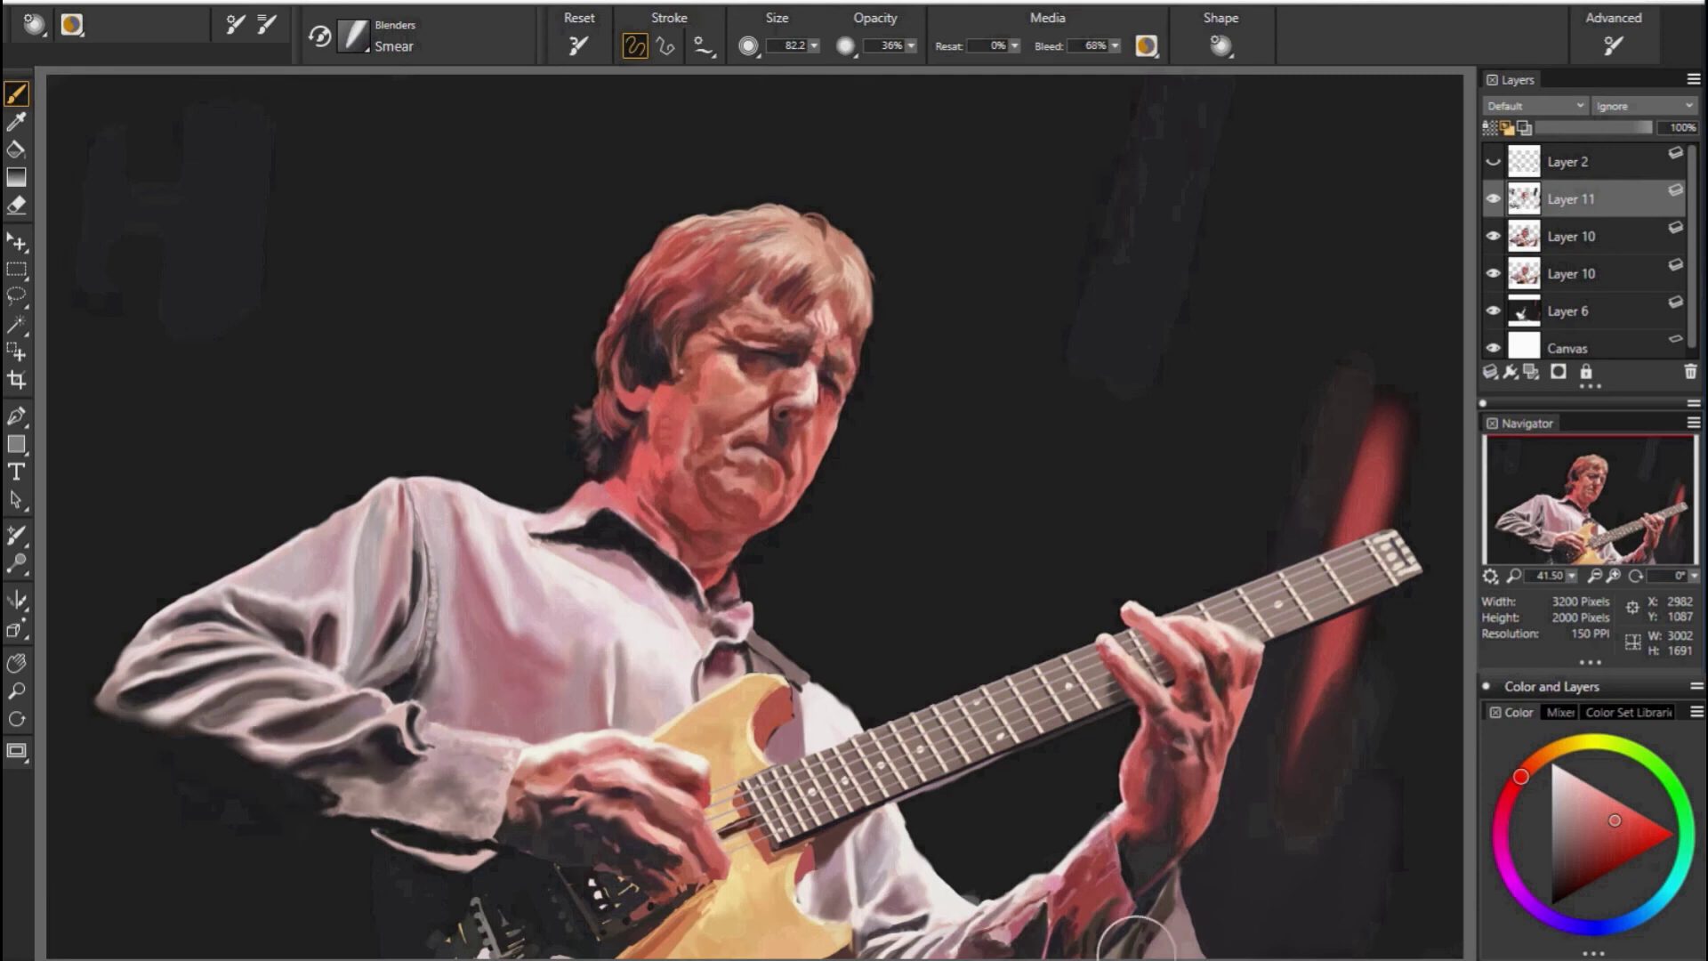
pyautogui.press('[')
pyautogui.press('[')
pyautogui.press('[')
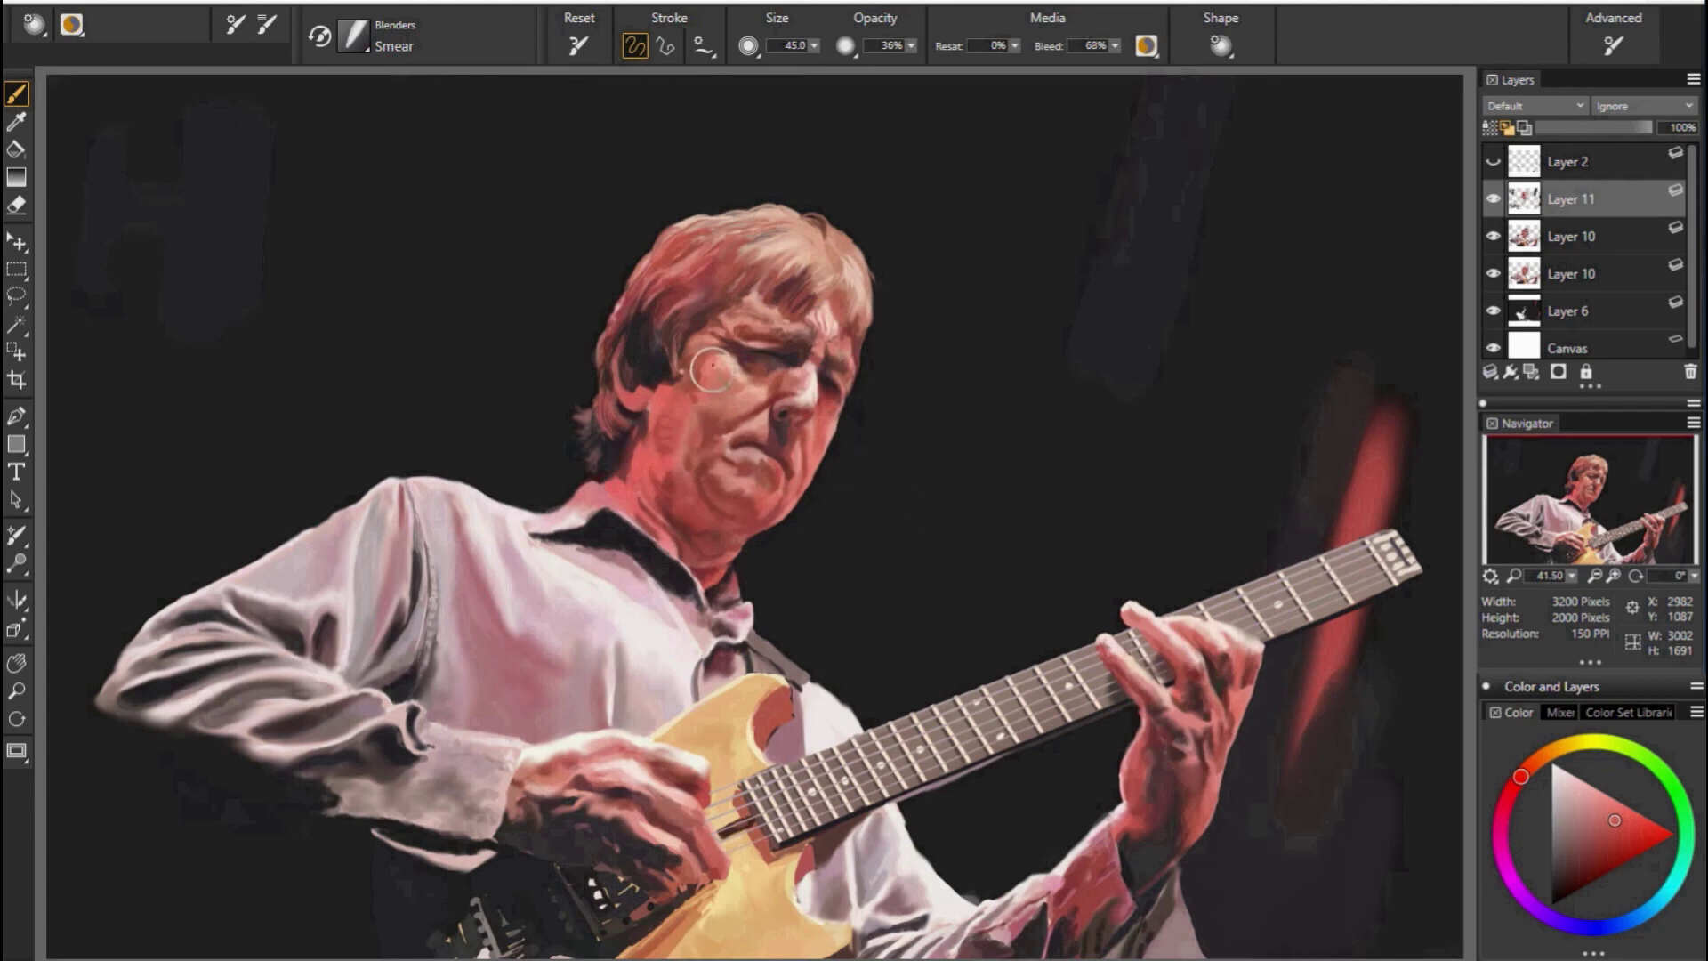
pyautogui.moveTo(658, 498); pyautogui.dragTo(635, 477)
pyautogui.hotkey('ctrl', 'shift', 'n')
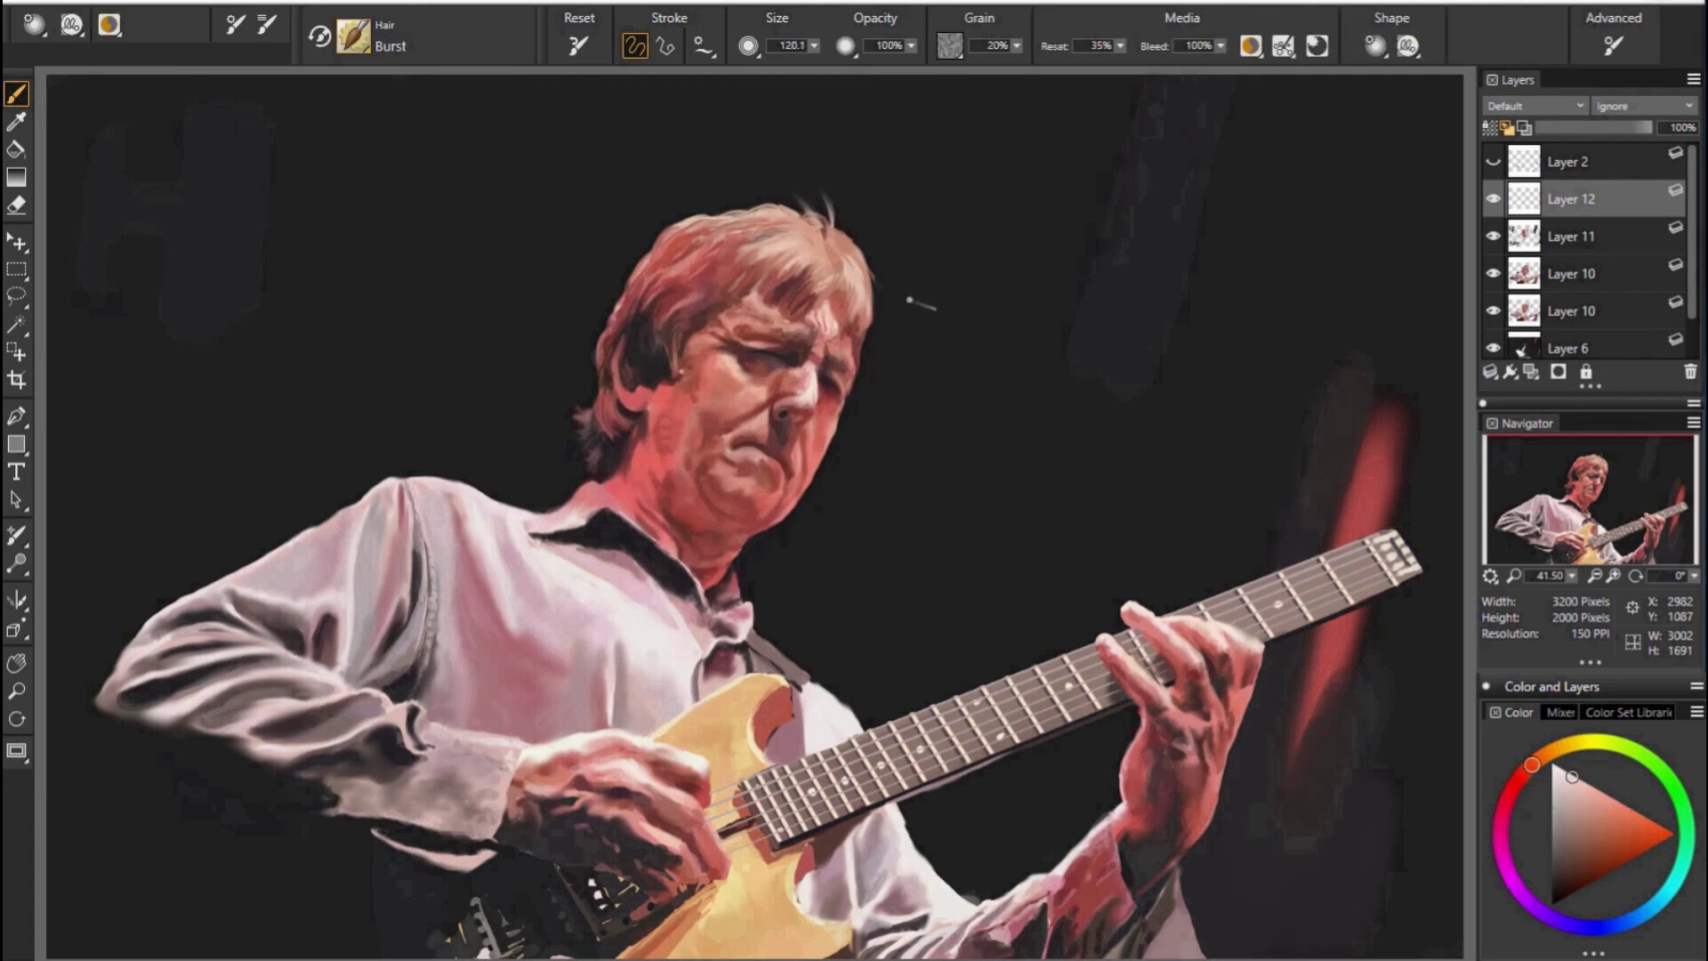
# Paint loose strands above the head, then set up Hair Highlights at 26.9 in a redder colour.
pyautogui.moveTo(909, 300)
pyautogui.mouseDown()
pyautogui.moveTo(885, 318)
pyautogui.moveTo(910, 284)
pyautogui.moveTo(901, 253)
pyautogui.moveTo(829, 255)
pyautogui.moveTo(852, 235)
pyautogui.mouseUp()
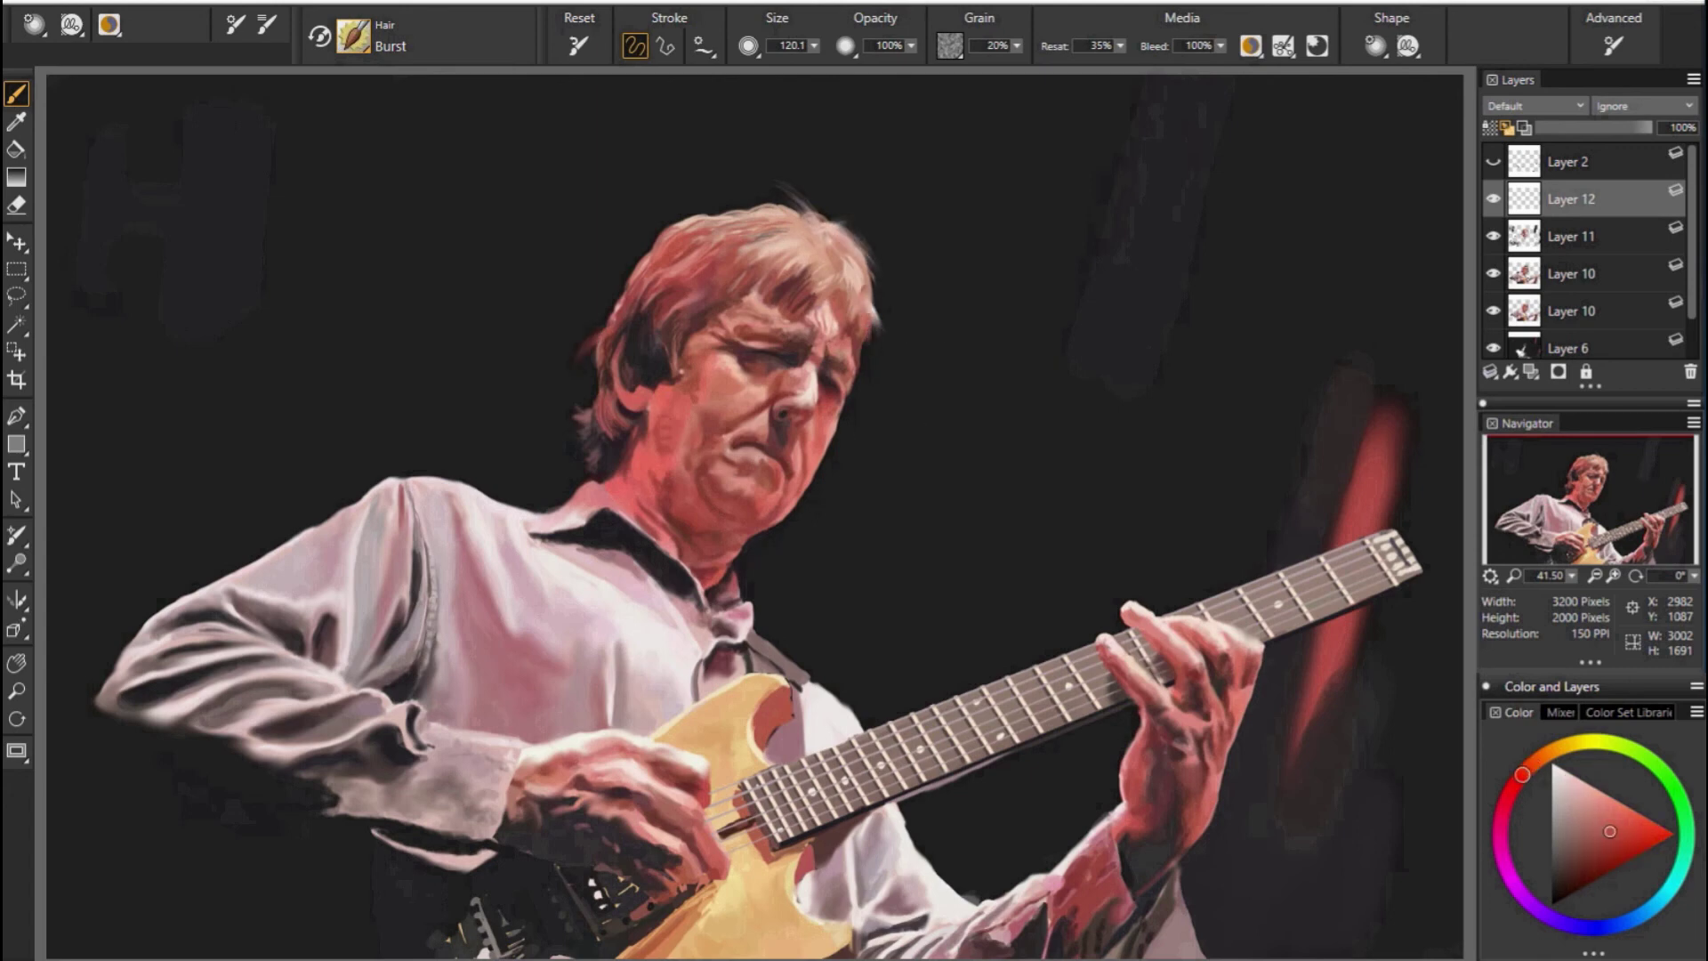
pyautogui.keyDown('alt'); pyautogui.click(875, 286); pyautogui.keyUp('alt')
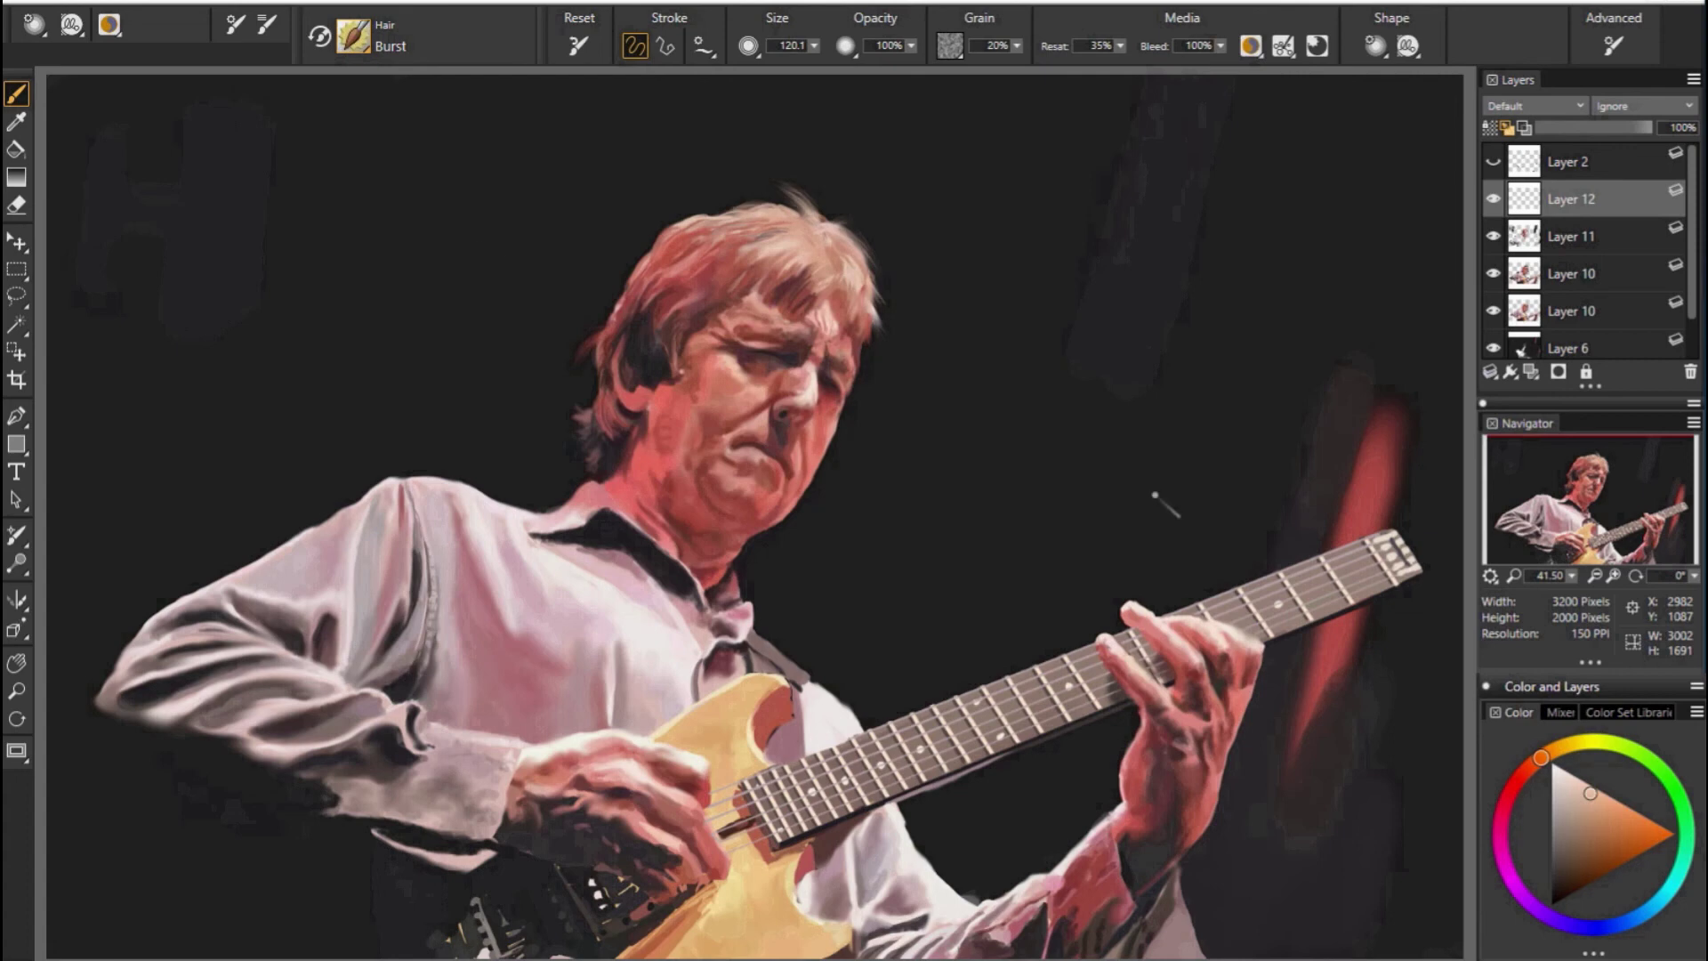
pyautogui.press('n')
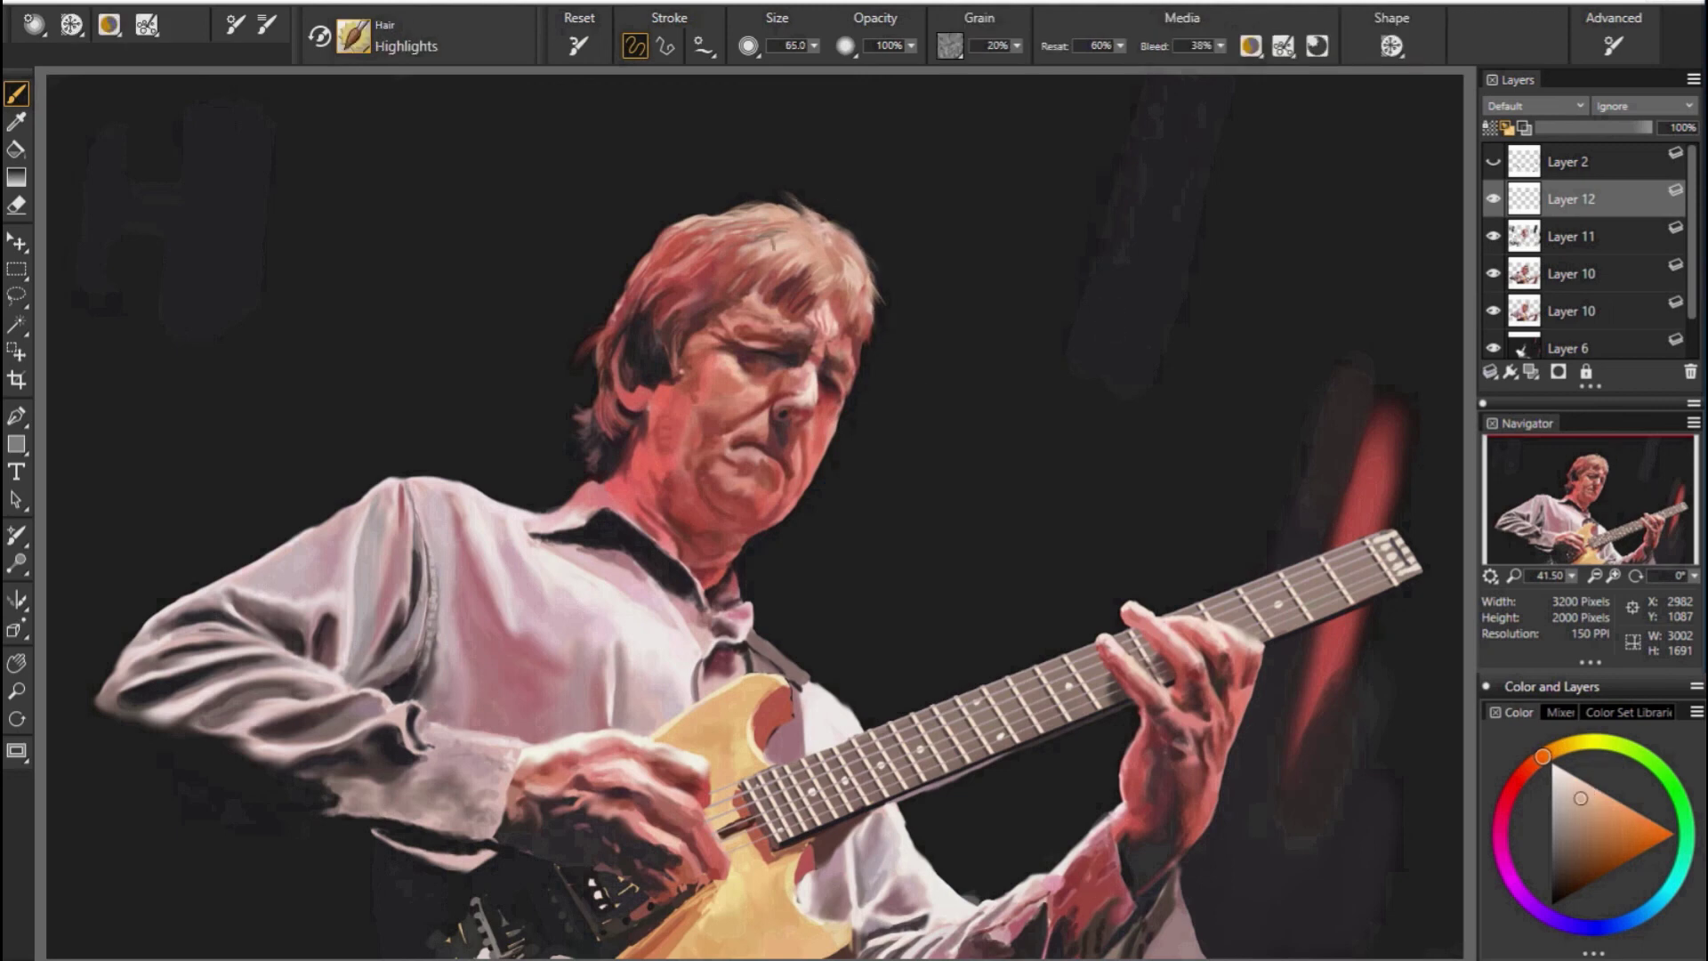
pyautogui.moveTo(768, 228); pyautogui.dragTo(783, 229)
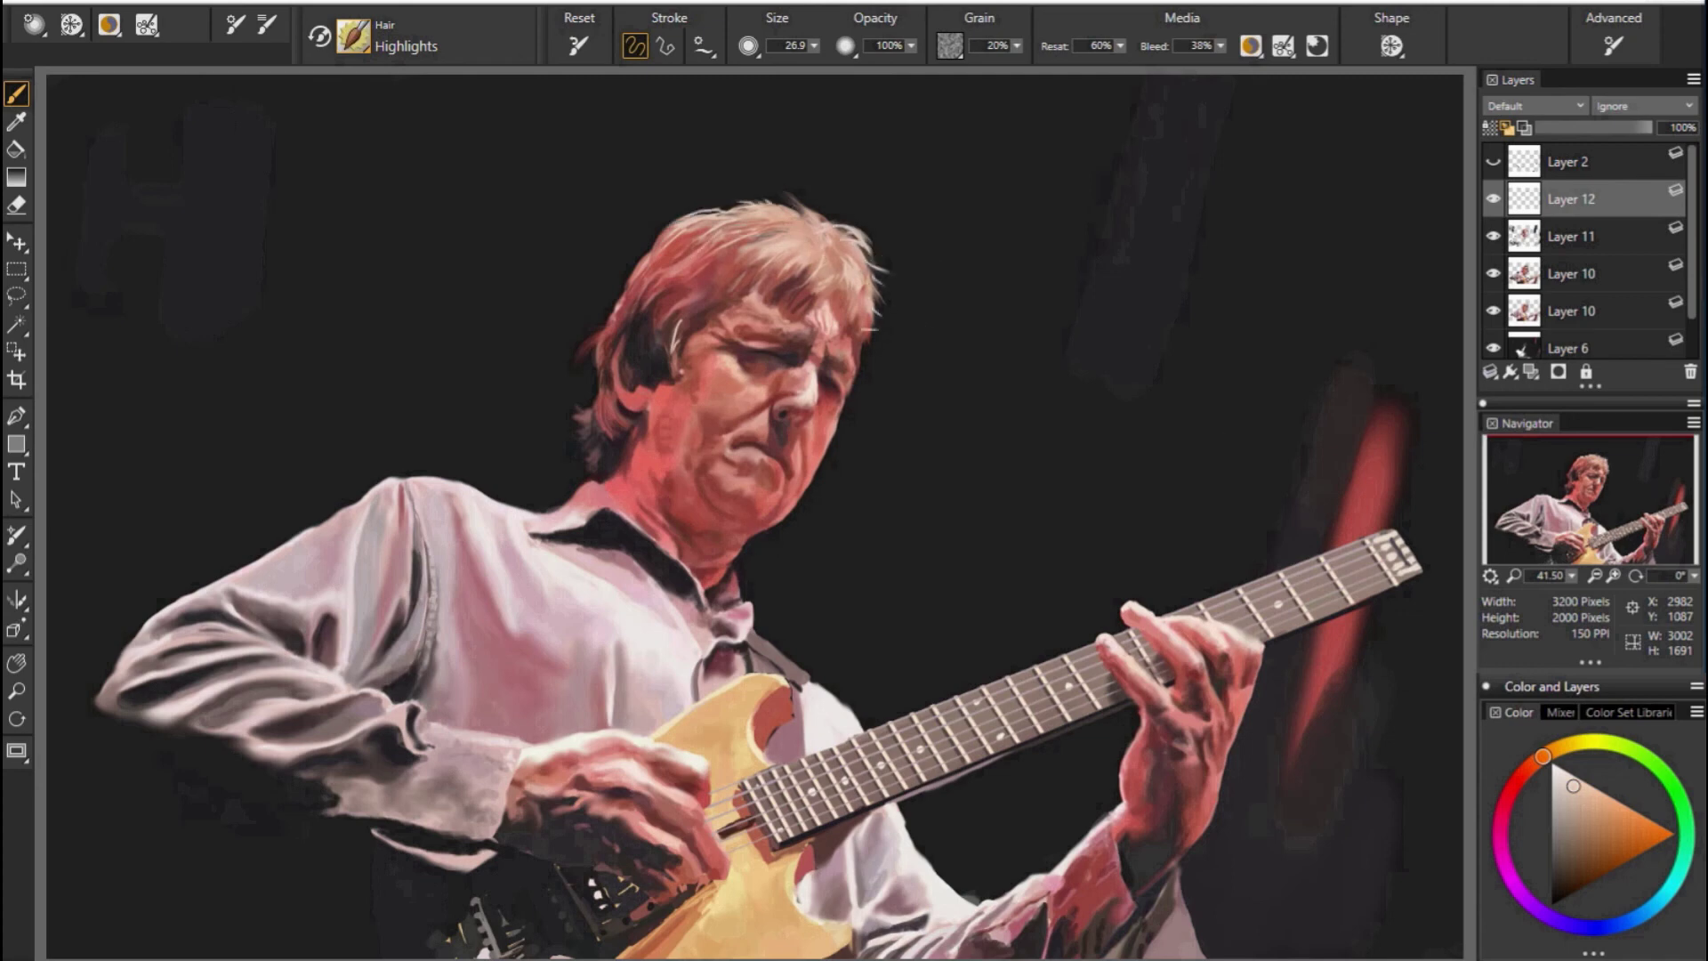
pyautogui.keyDown('alt'); pyautogui.click(876, 341); pyautogui.keyUp('alt')
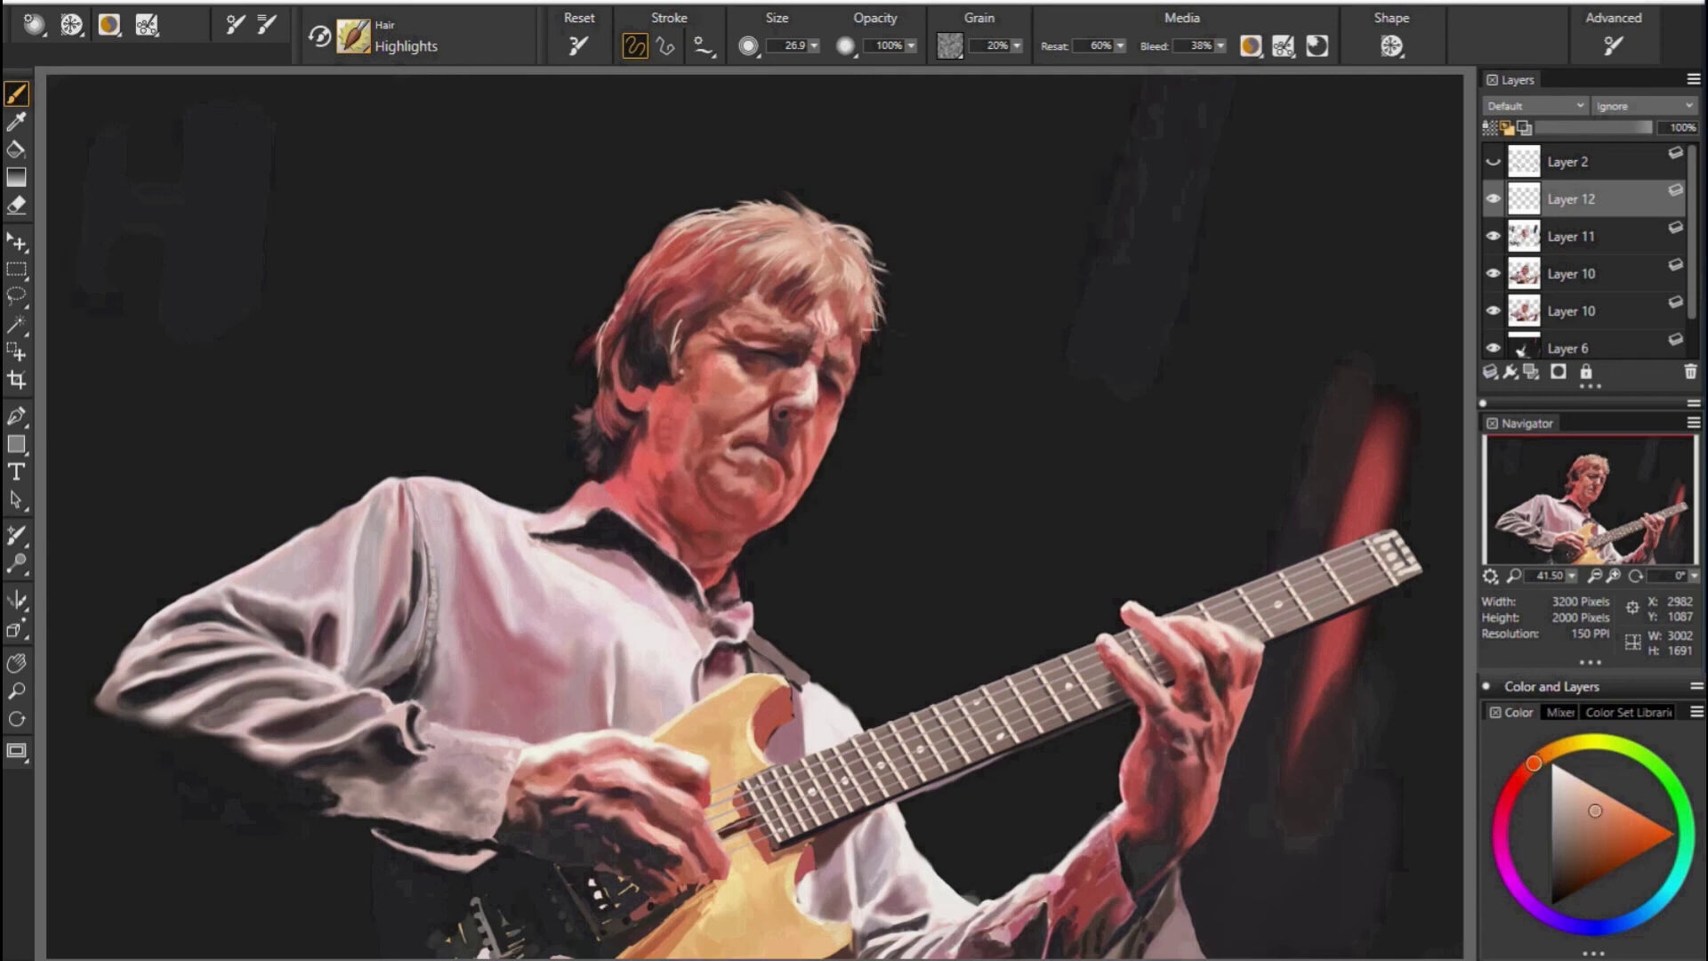
# Set the Real Hard Eraser to size 39.7 and 15% opacity, and add Layer 13.
pyautogui.press('e')
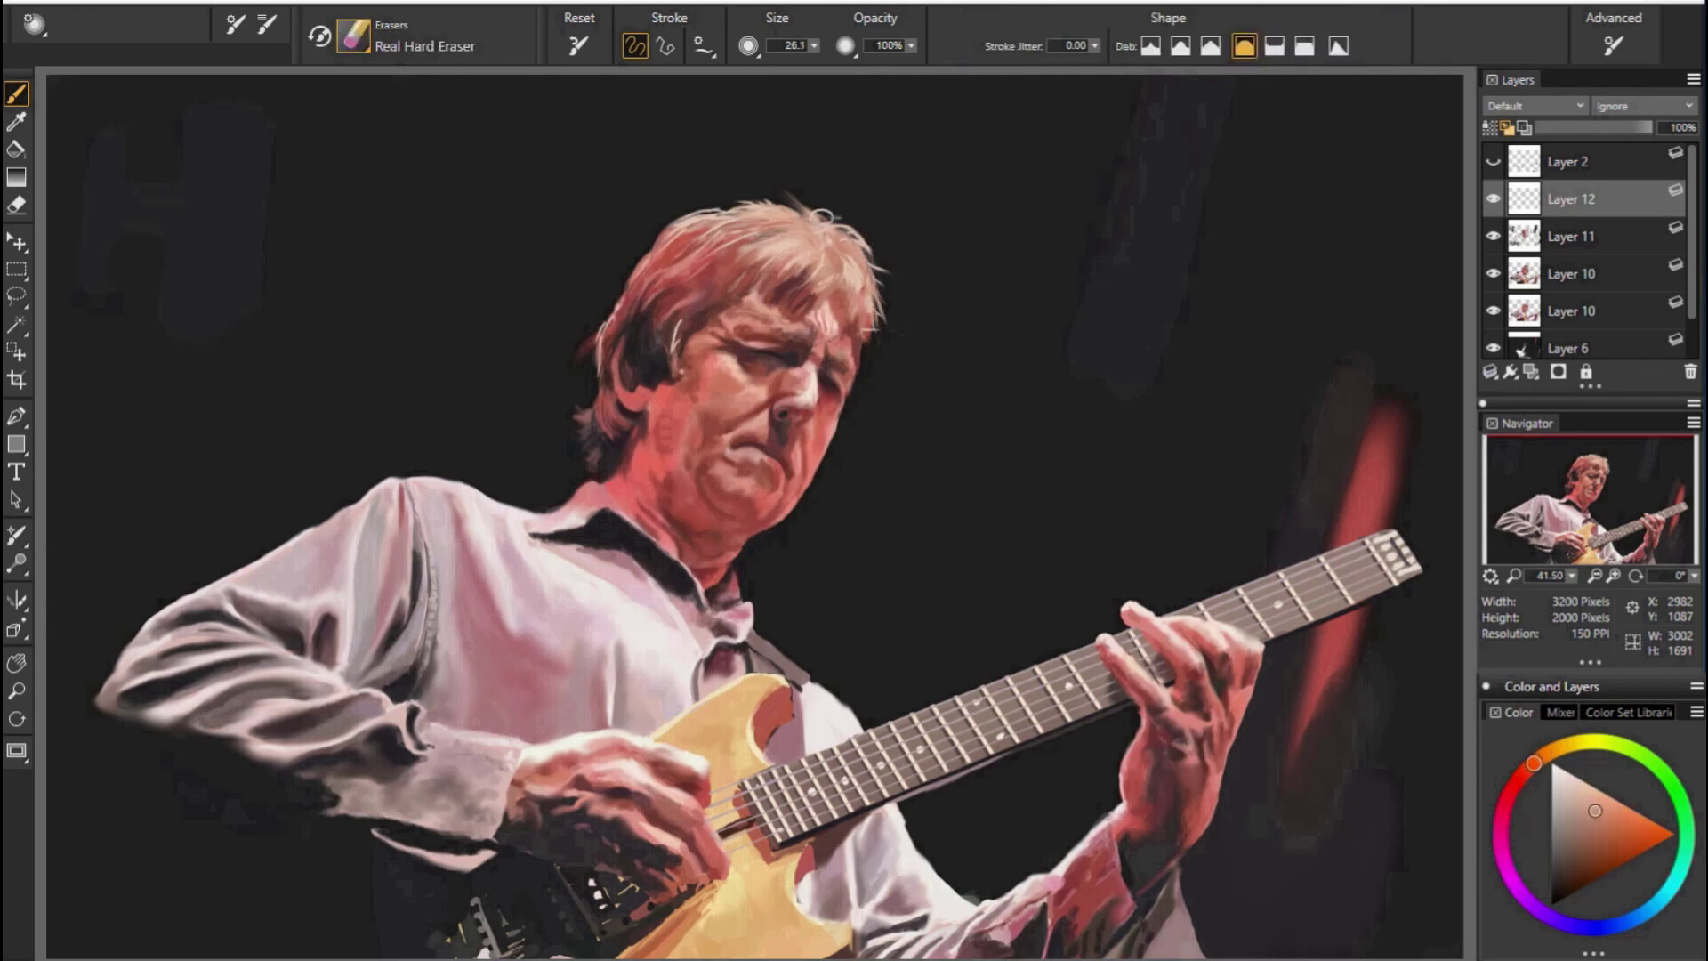
pyautogui.press('1')
pyautogui.press('5')
pyautogui.press(']')
pyautogui.press(']')
pyautogui.press(']')
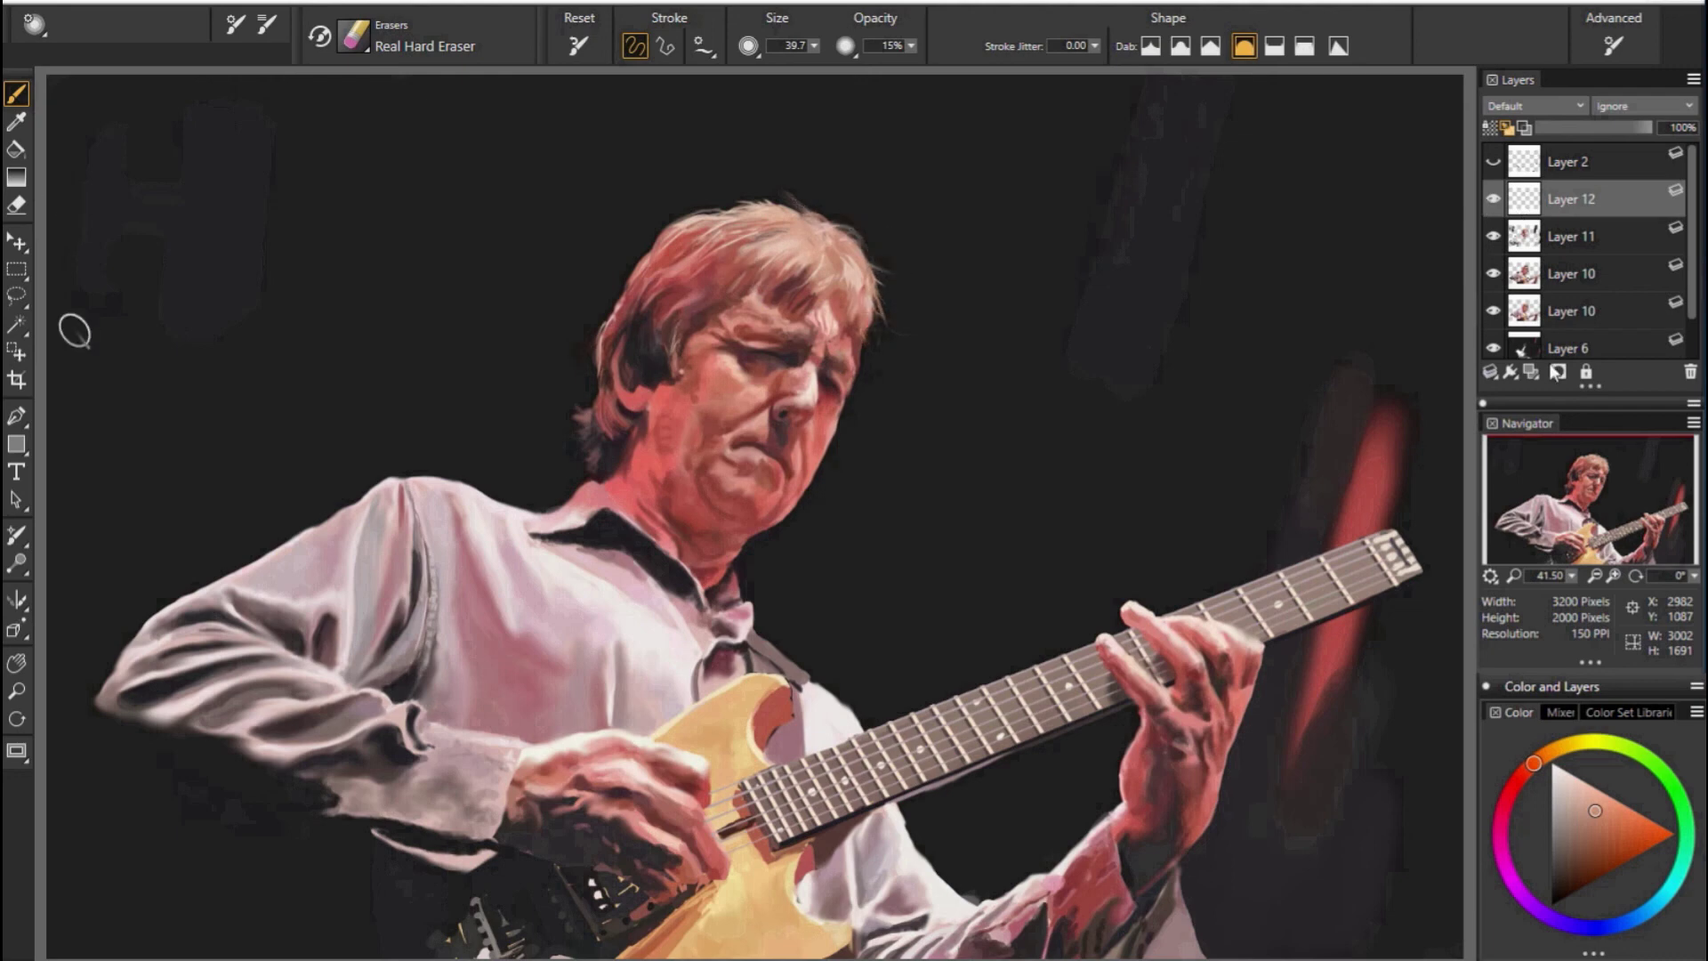
pyautogui.hotkey('ctrl', 'shift', 'n')
# Paint saturated red hair highlights, then softly erase a few stray strands.
pyautogui.press('b')
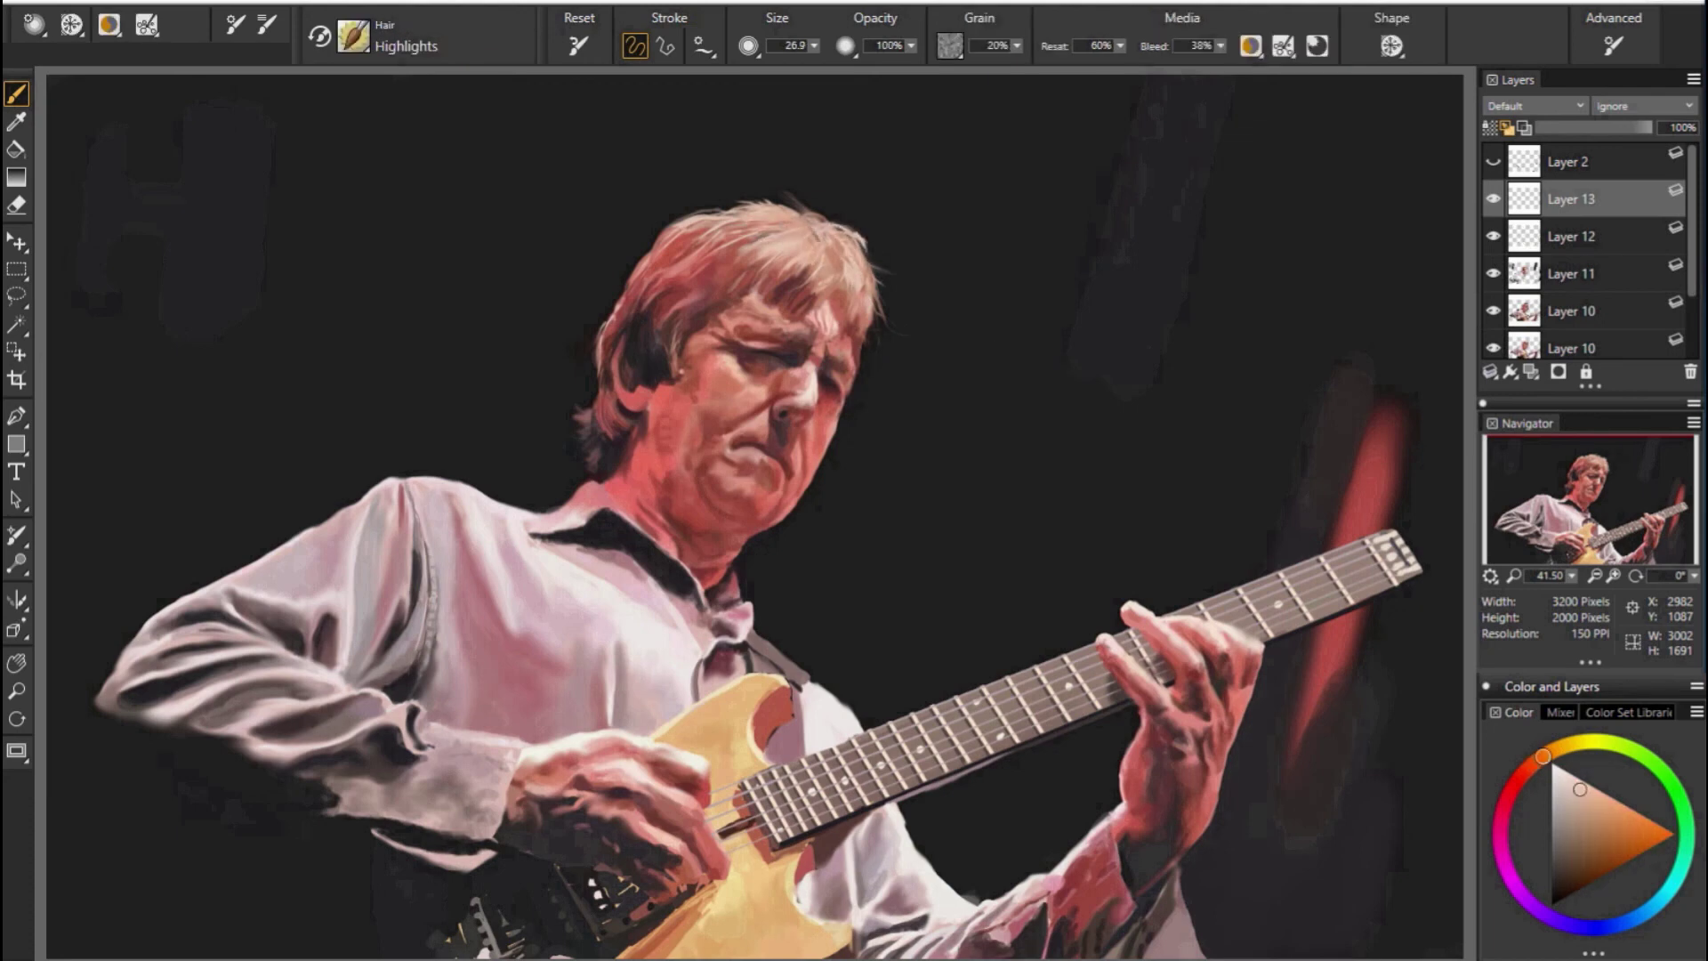
pyautogui.click(1612, 815)
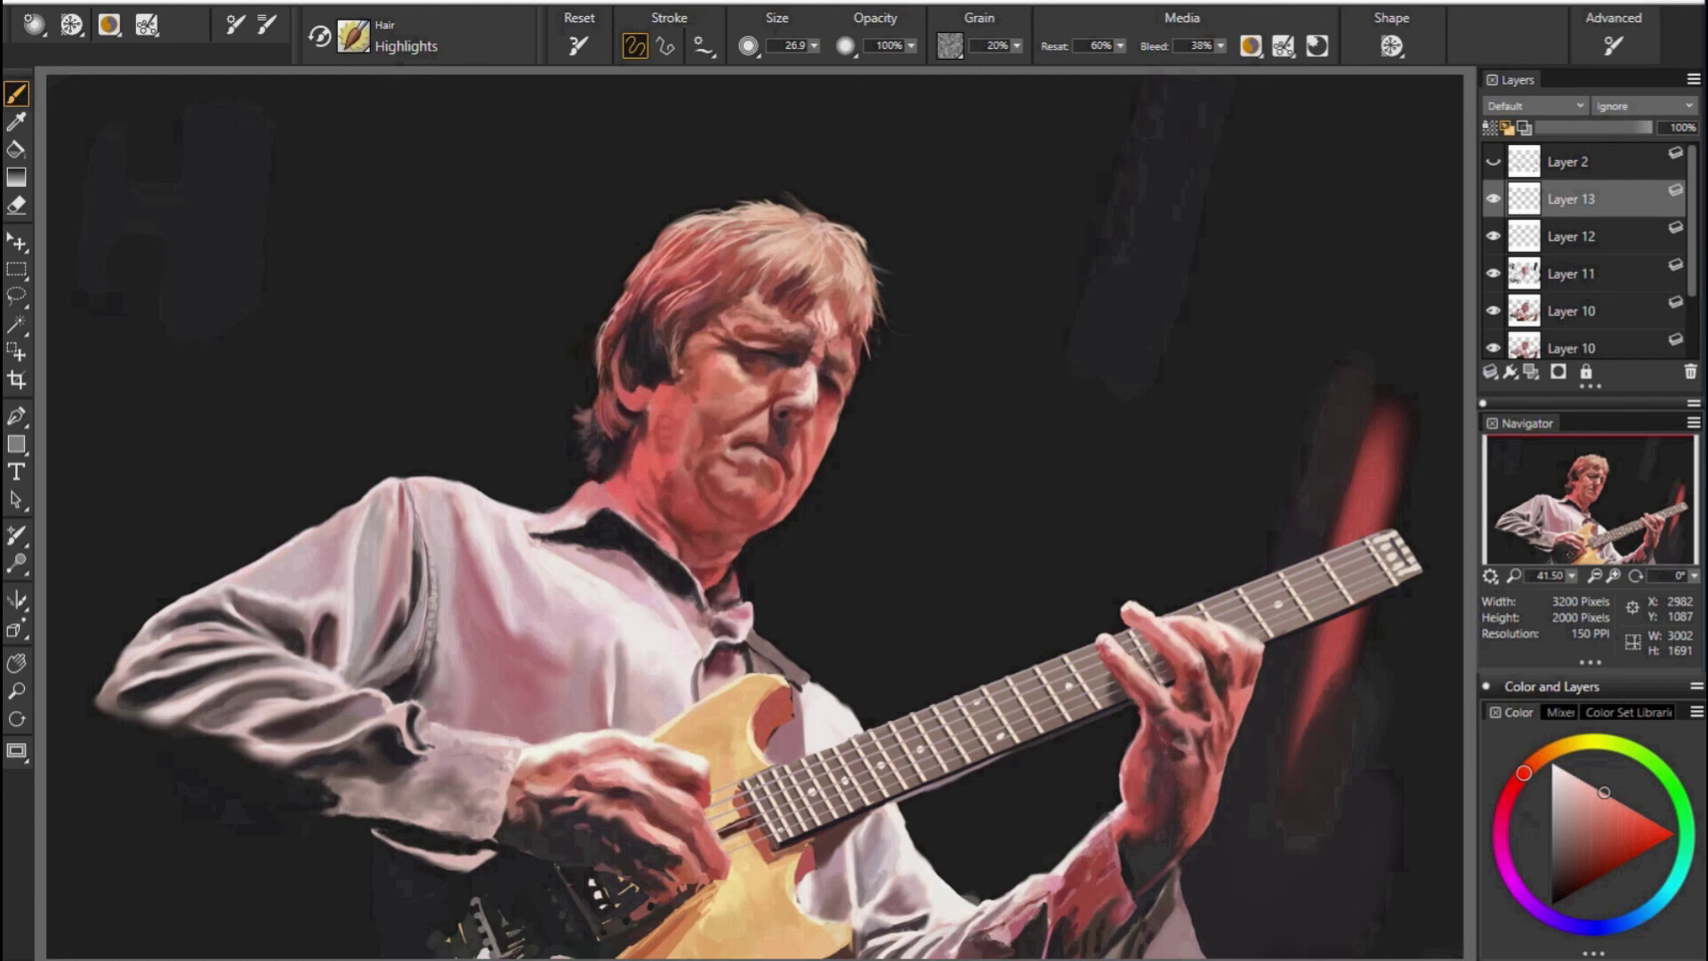
pyautogui.press('n')
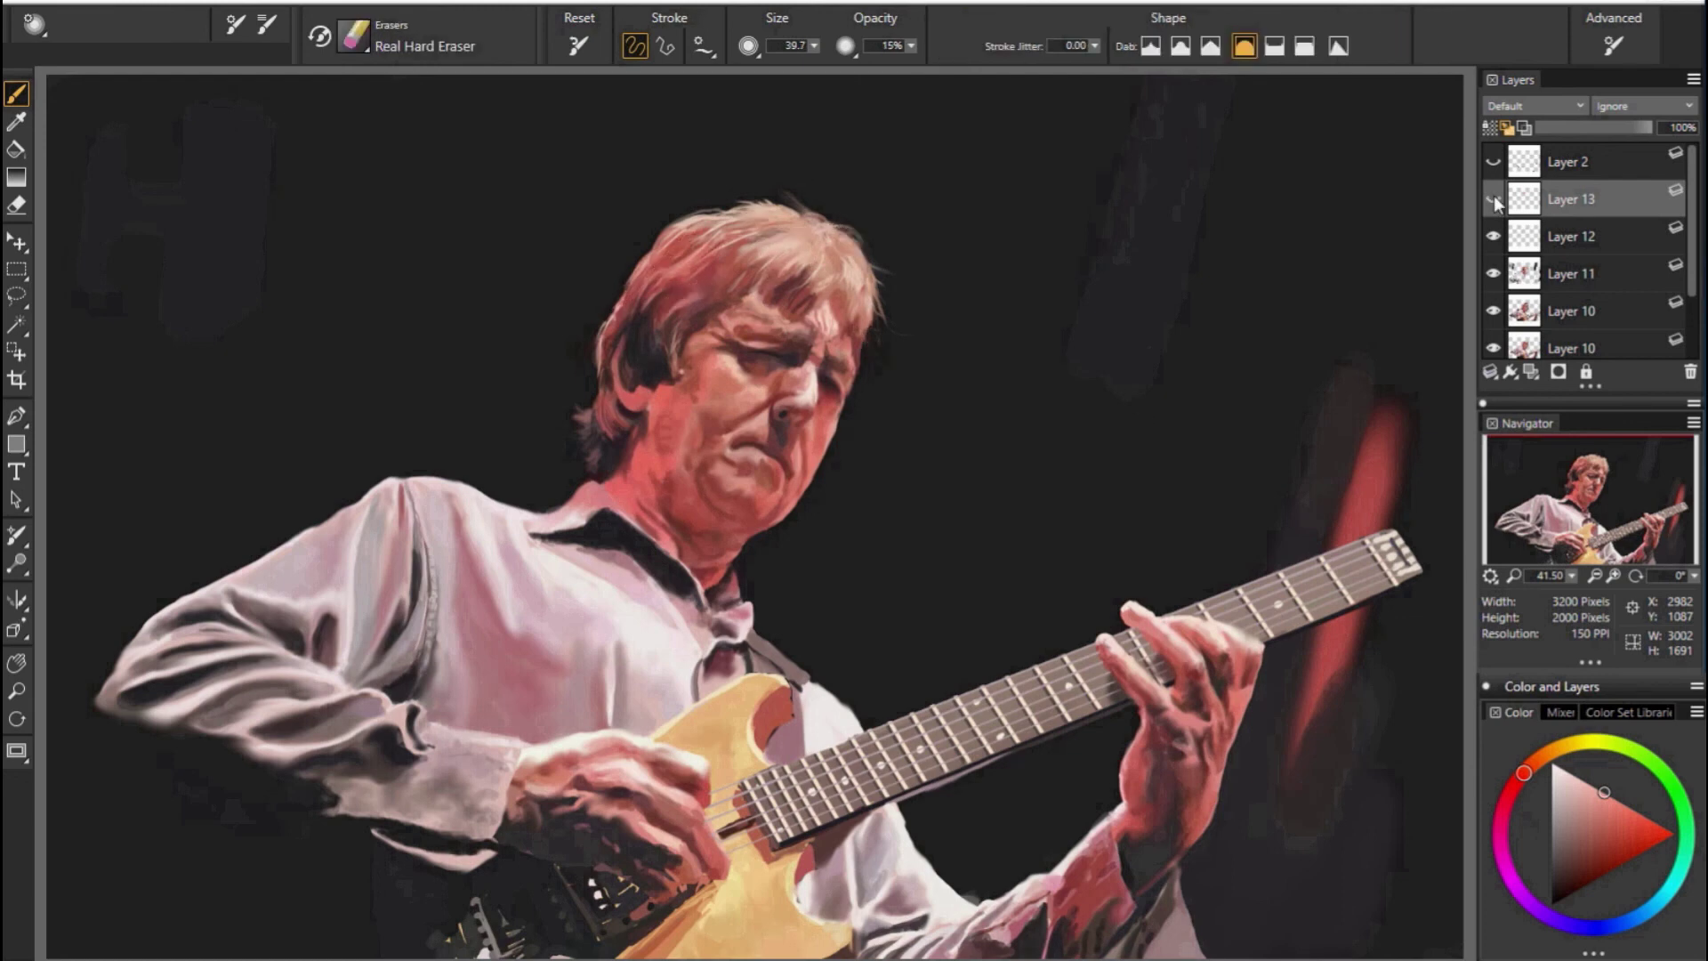
pyautogui.moveTo(700, 280); pyautogui.dragTo(685, 293)
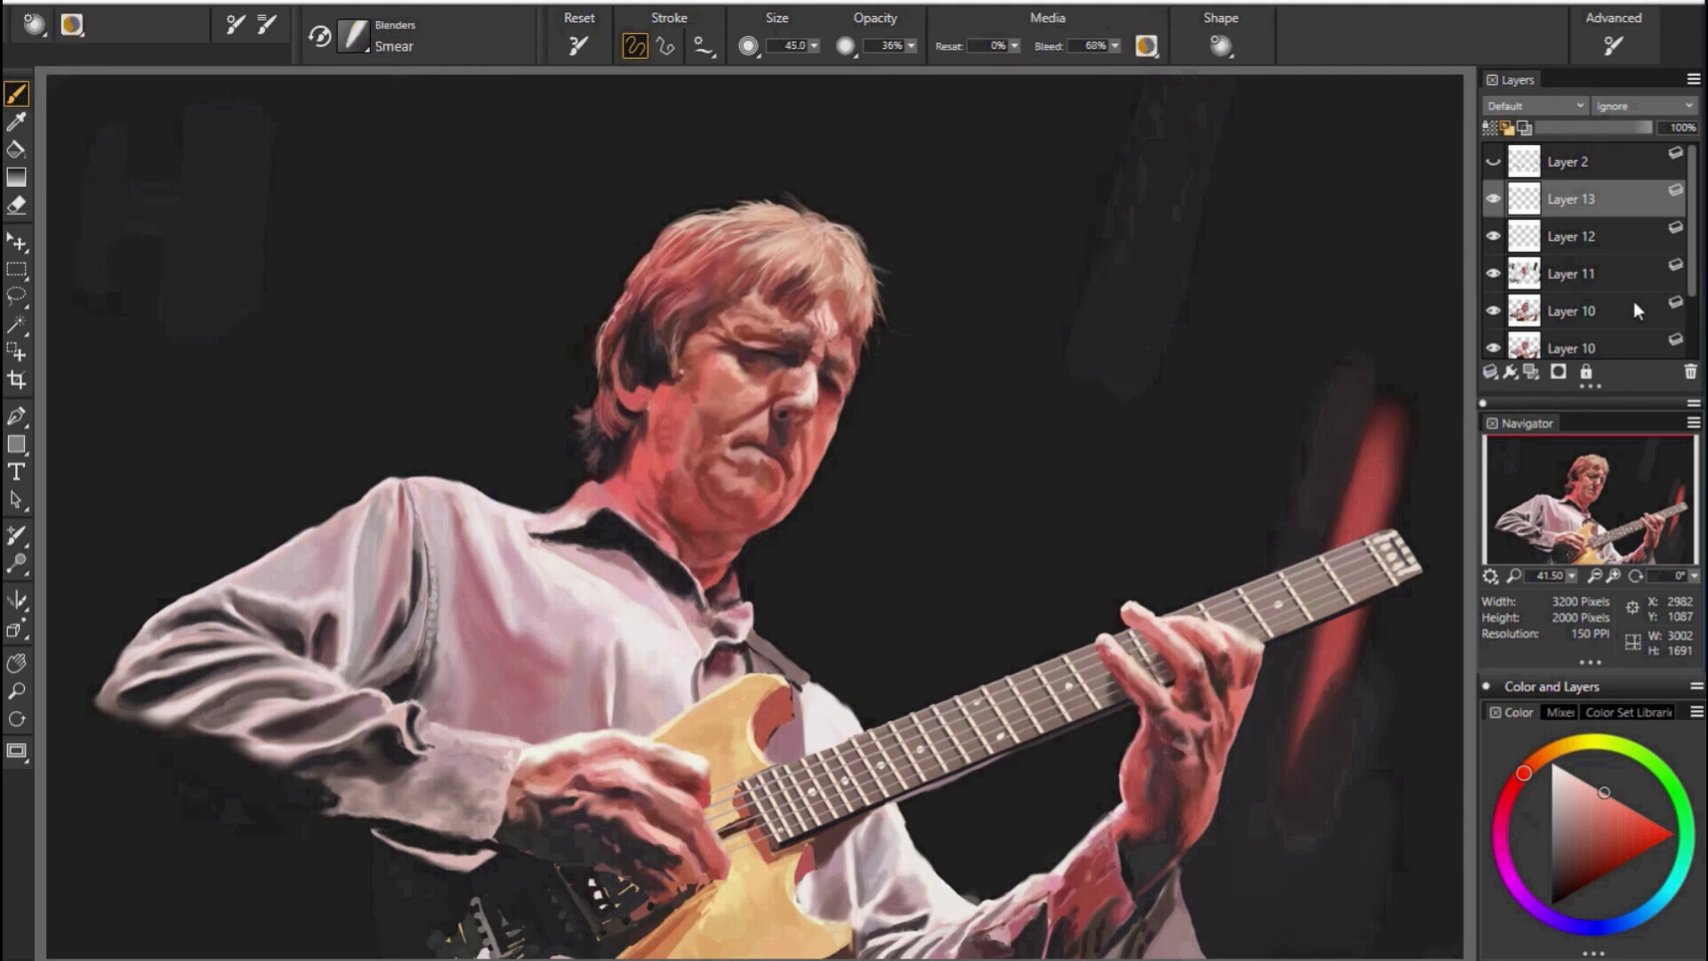
pyautogui.scroll(-3, 1580, 258)
# Collapse Layers 10–13 into Layer 10 and duplicate the merged layer.
pyautogui.scroll(3, 1580, 258)
pyautogui.click(1509, 372)
pyautogui.click(1343, 430)
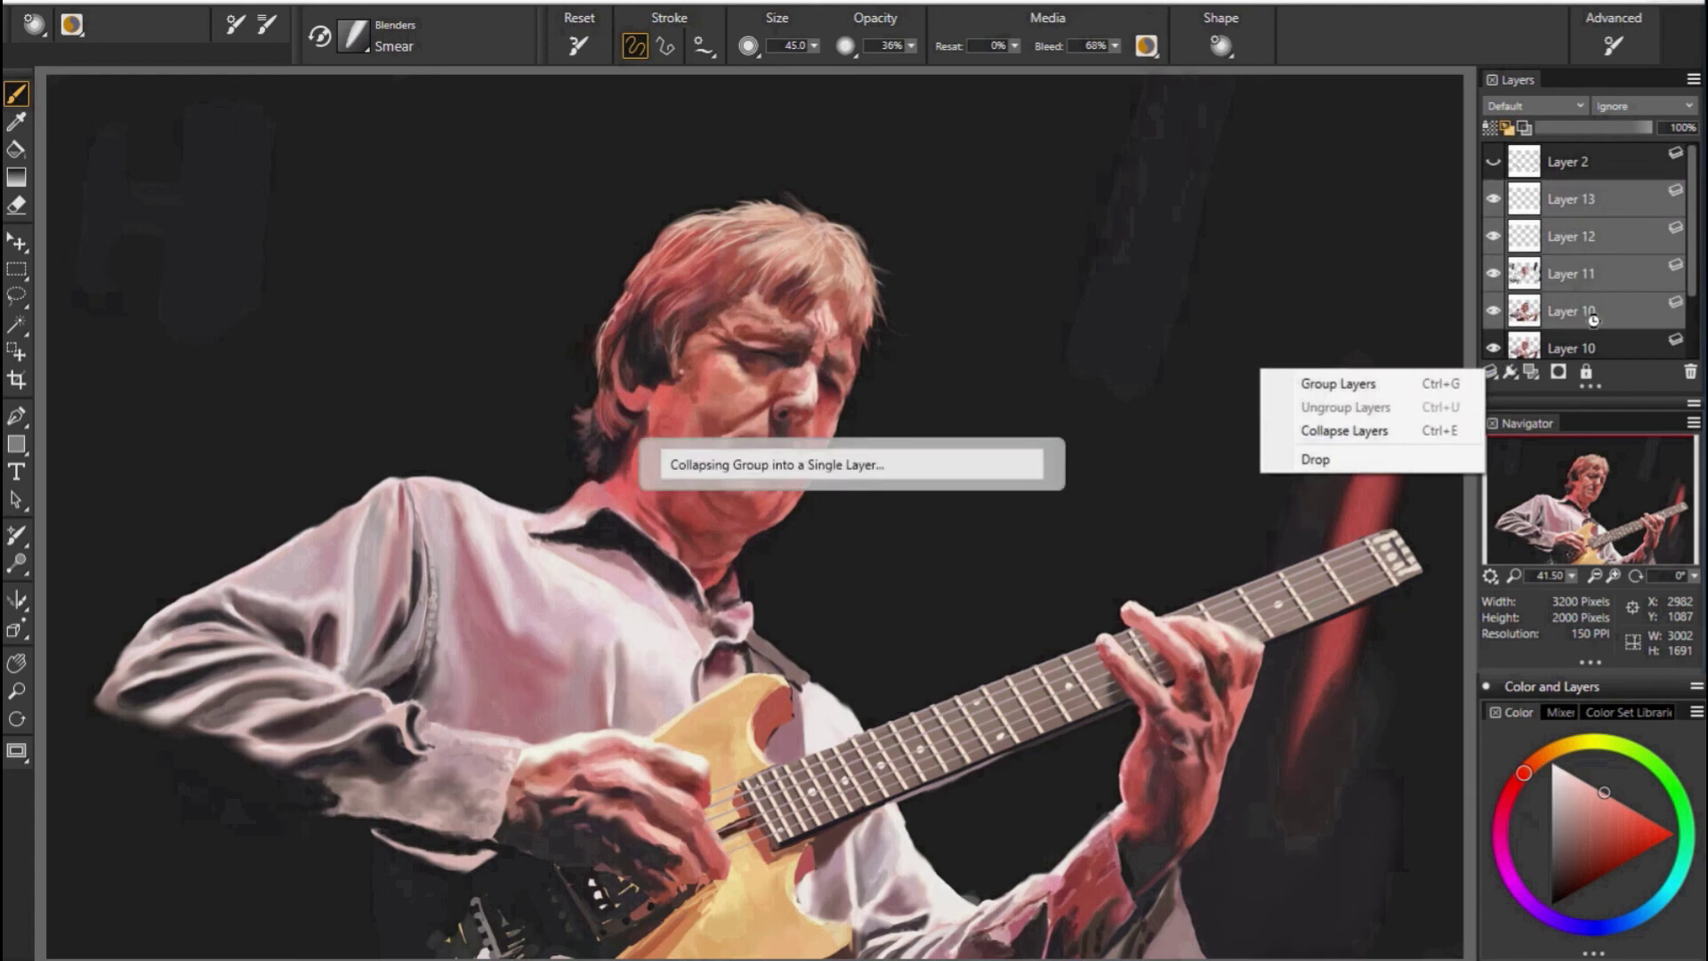
pyautogui.rightClick(1552, 197)
pyautogui.click(1249, 354)
# Set the brush to size 29.0 with 38% opacity.
pyautogui.press('[')
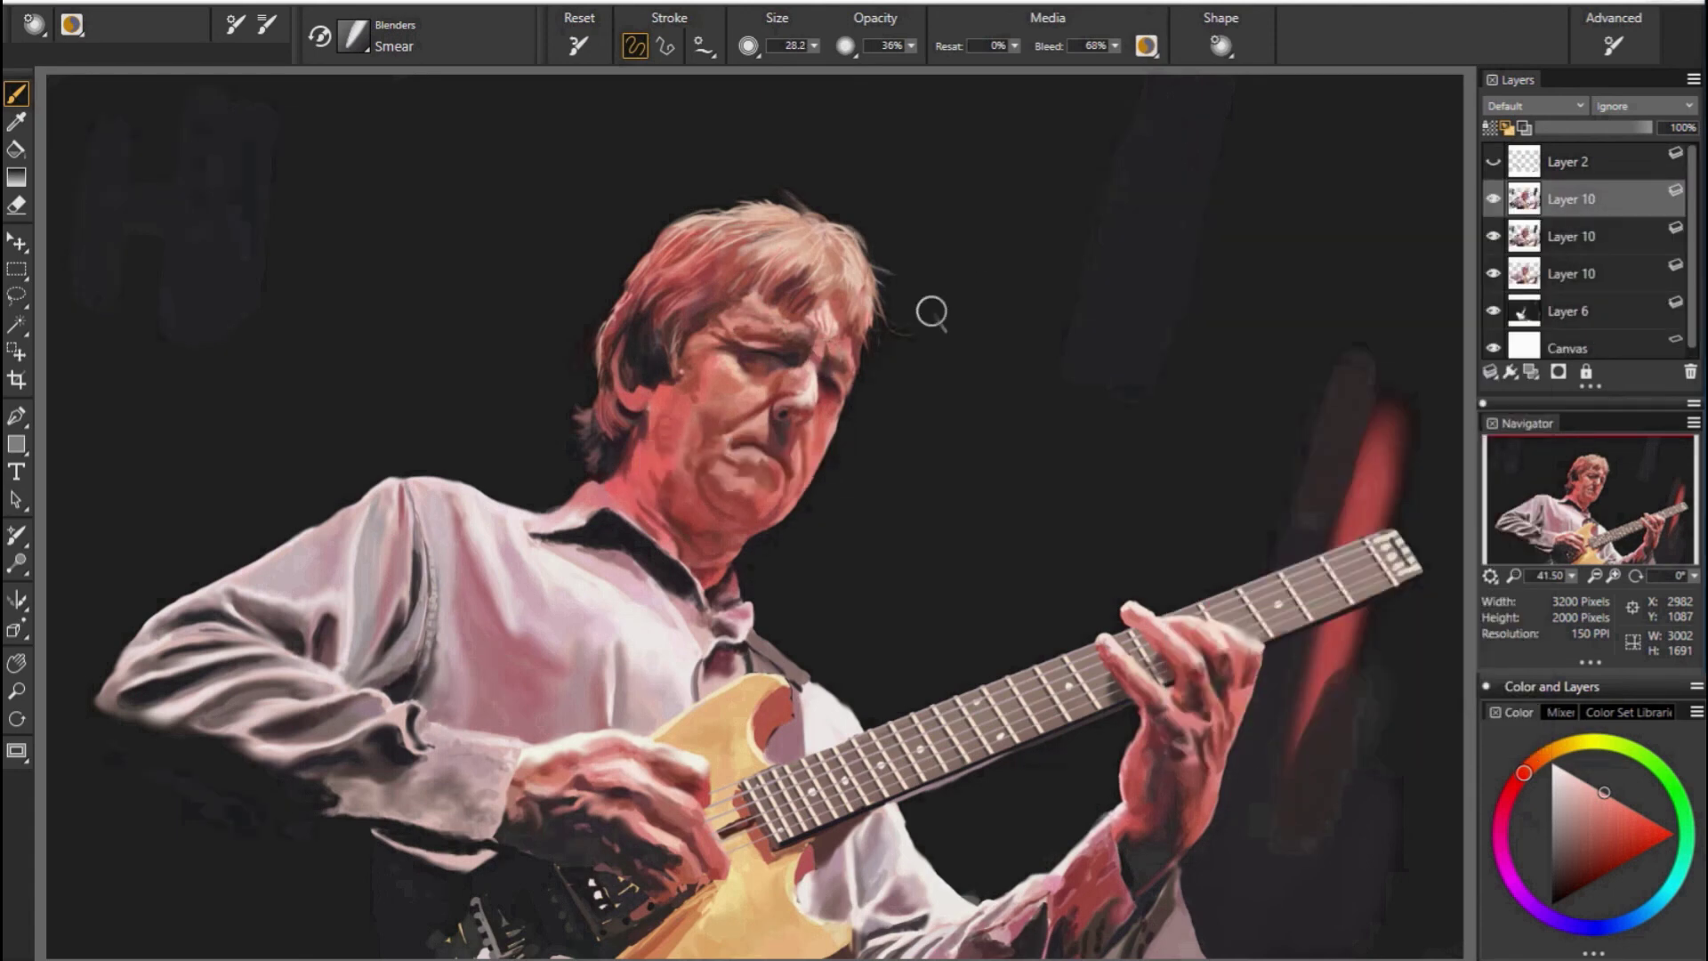
pyautogui.click(911, 45)
pyautogui.click(846, 67)
pyautogui.press('[')
pyautogui.press('[')
pyautogui.press('[')
pyautogui.press(']')
pyautogui.press(']')
pyautogui.press(']')
pyautogui.moveTo(921, 48); pyautogui.dragTo(993, 104)
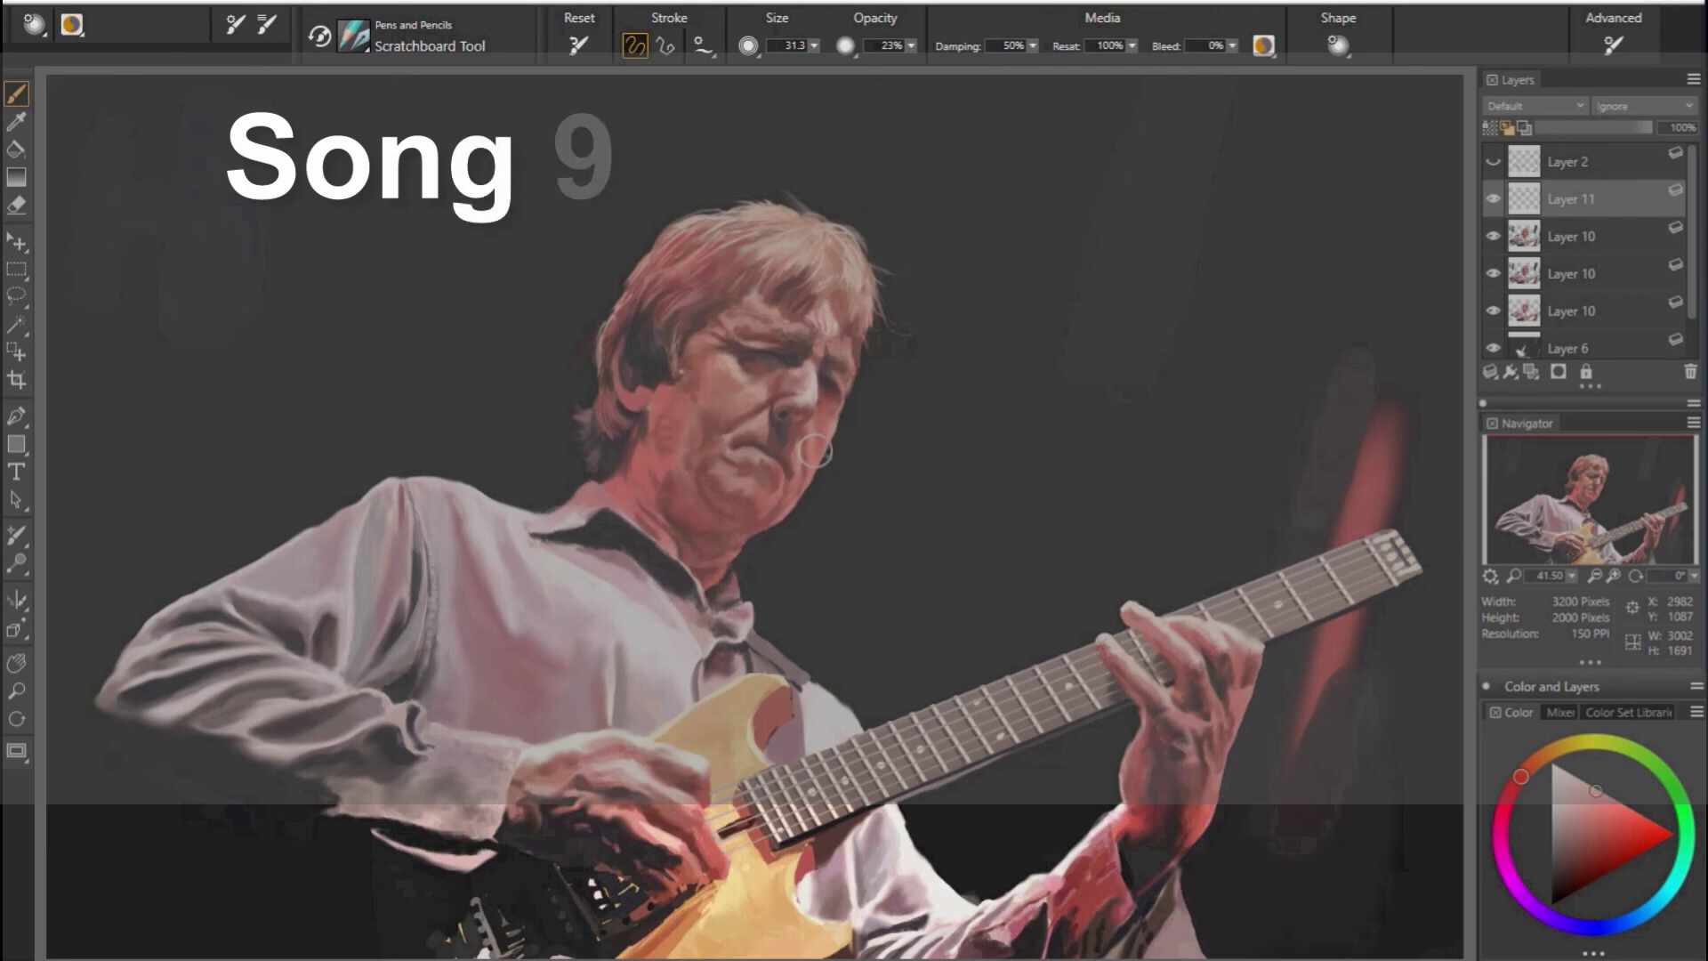
# Sample orange, red and muted skin tones, briefly showing then re-hiding the outline layer.
pyautogui.keyDown('alt'); pyautogui.click(701, 391); pyautogui.keyUp('alt')
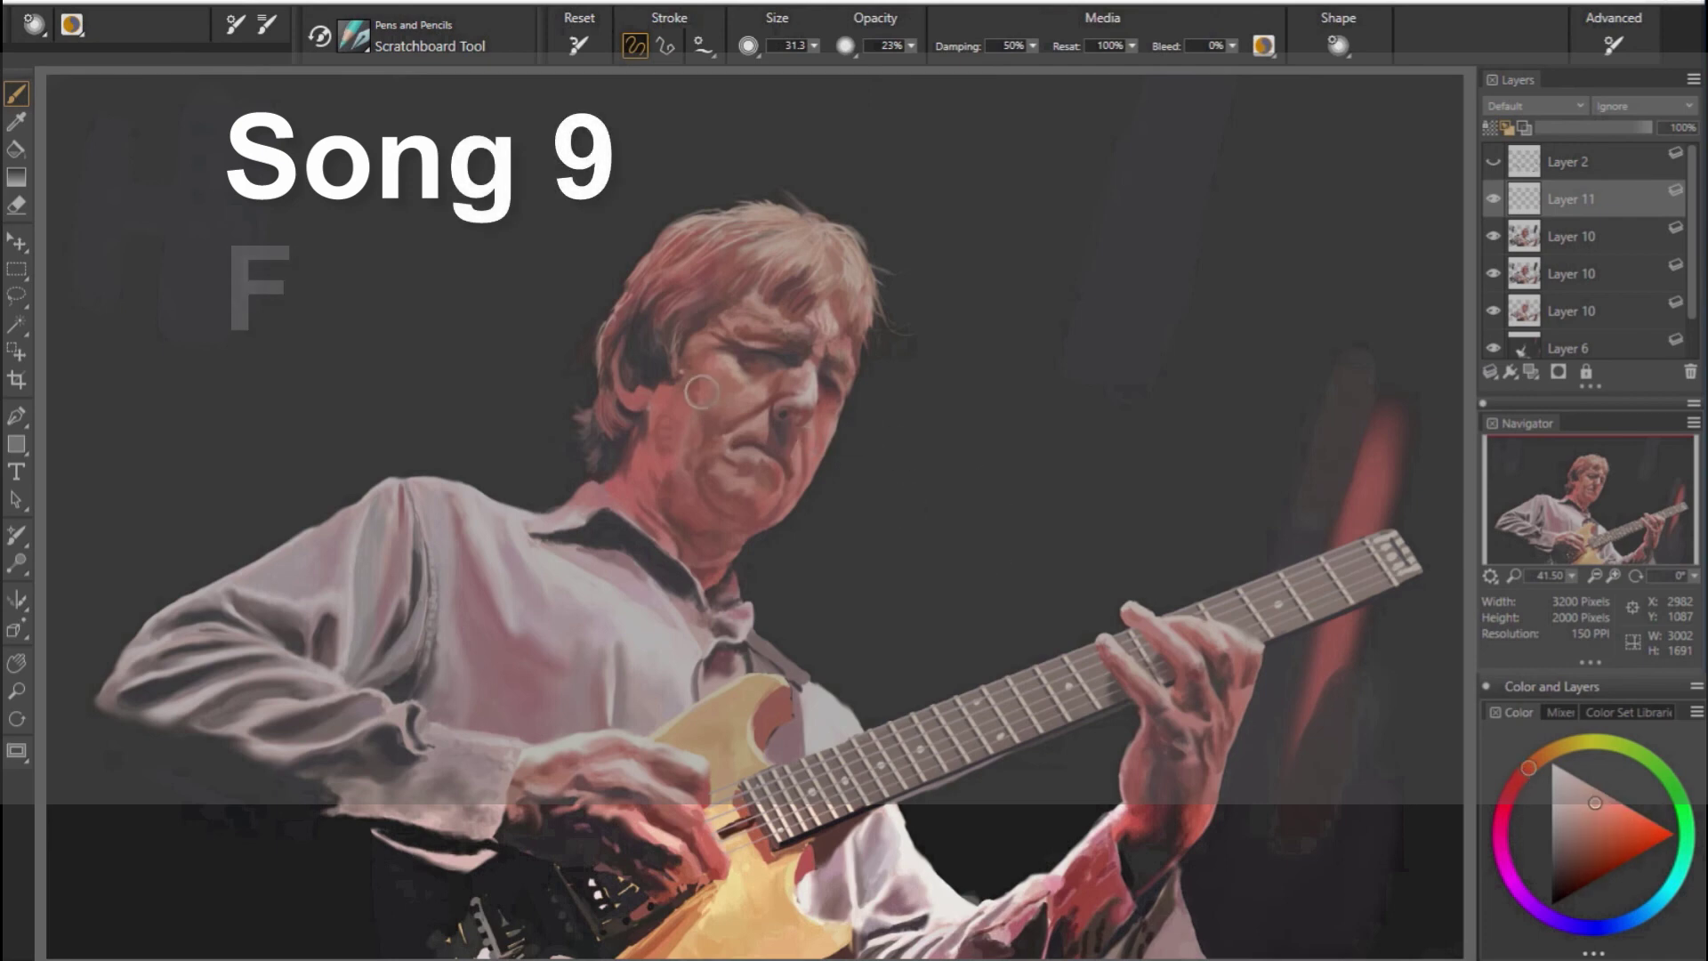
pyautogui.keyDown('alt'); pyautogui.click(793, 451); pyautogui.keyUp('alt')
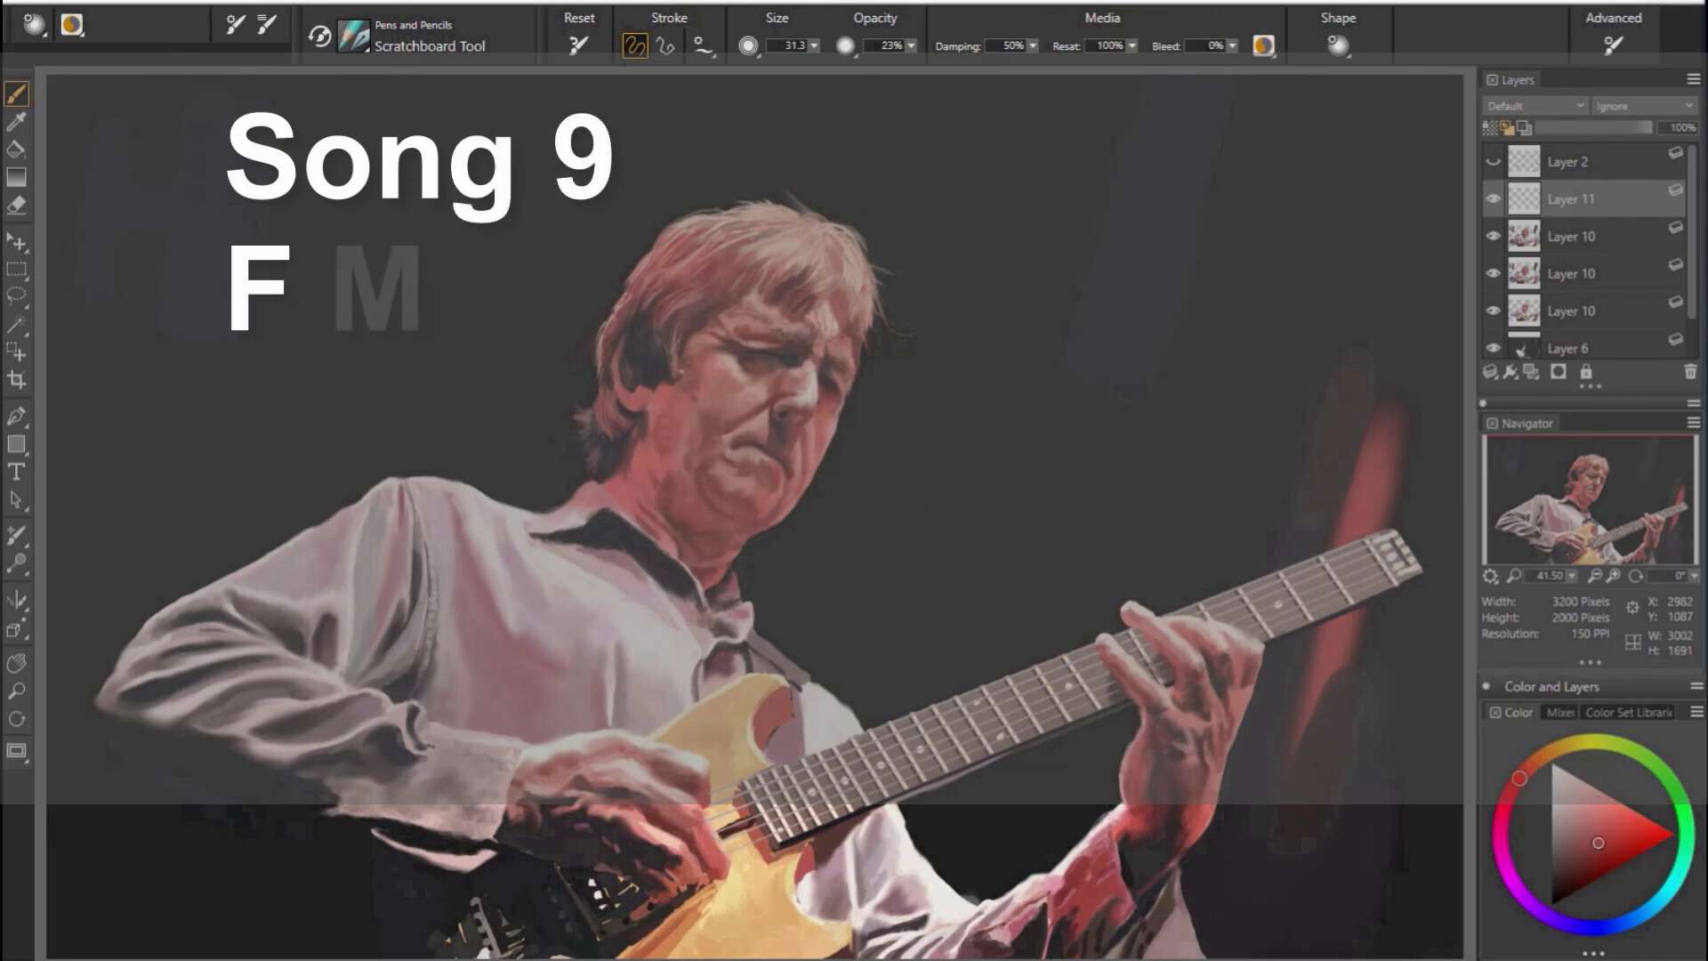
pyautogui.keyDown('alt'); pyautogui.click(762, 500); pyautogui.keyUp('alt')
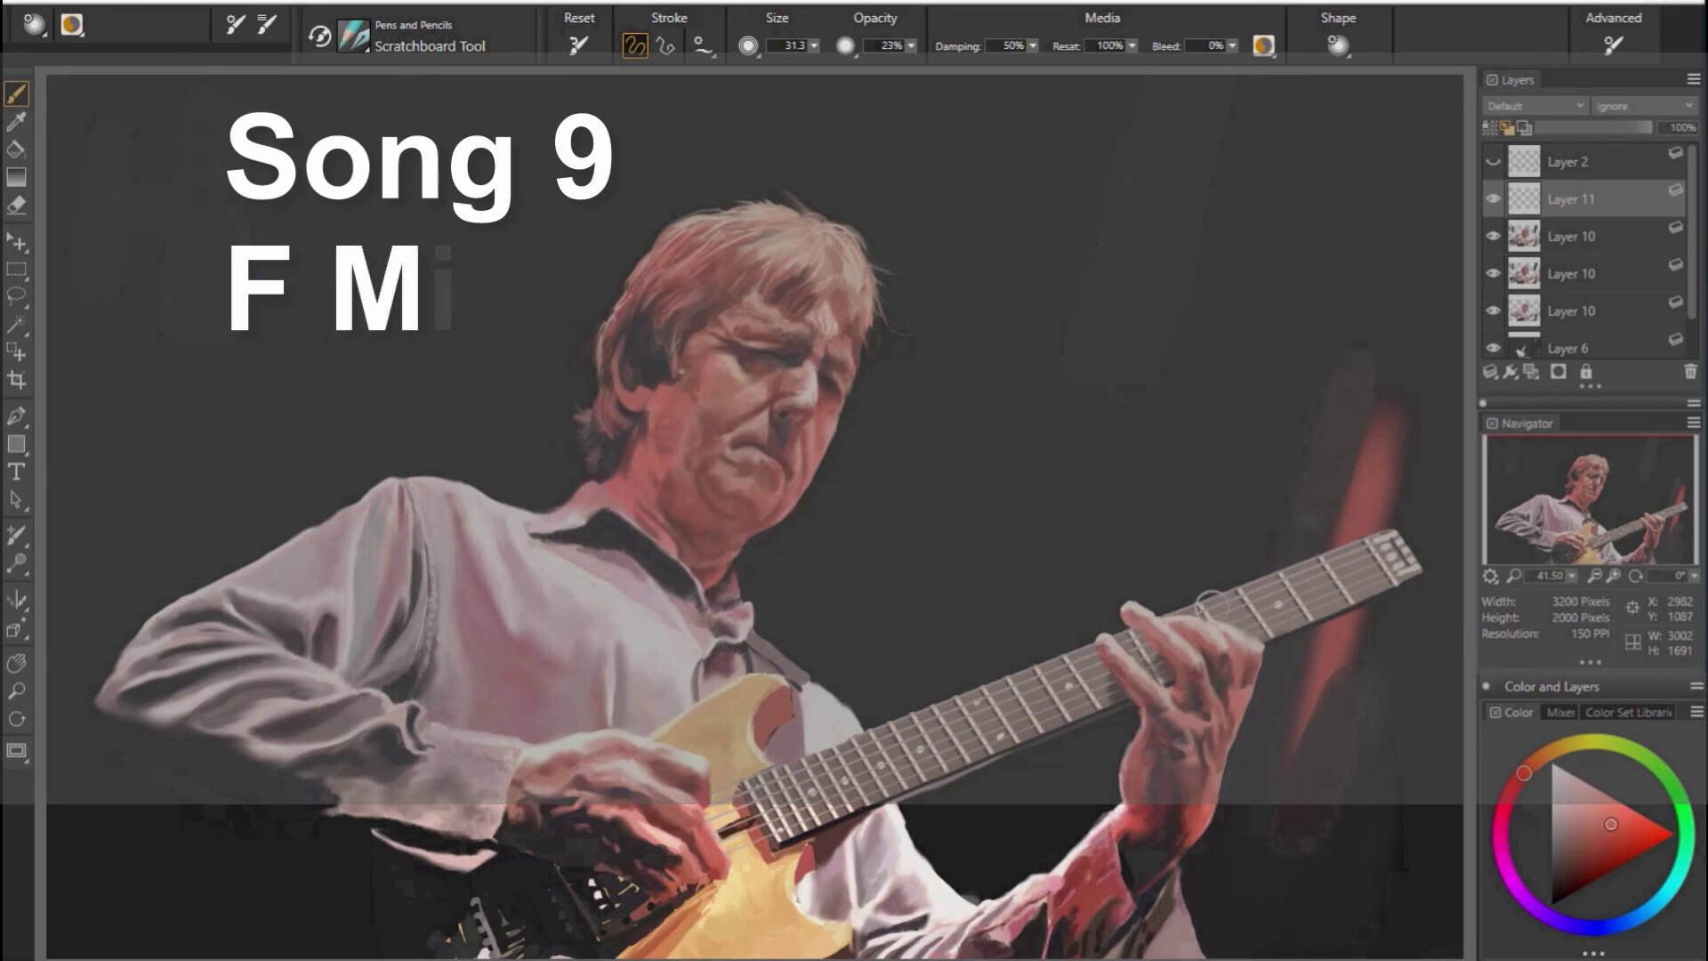
pyautogui.keyDown('alt'); pyautogui.click(745, 481); pyautogui.keyUp('alt')
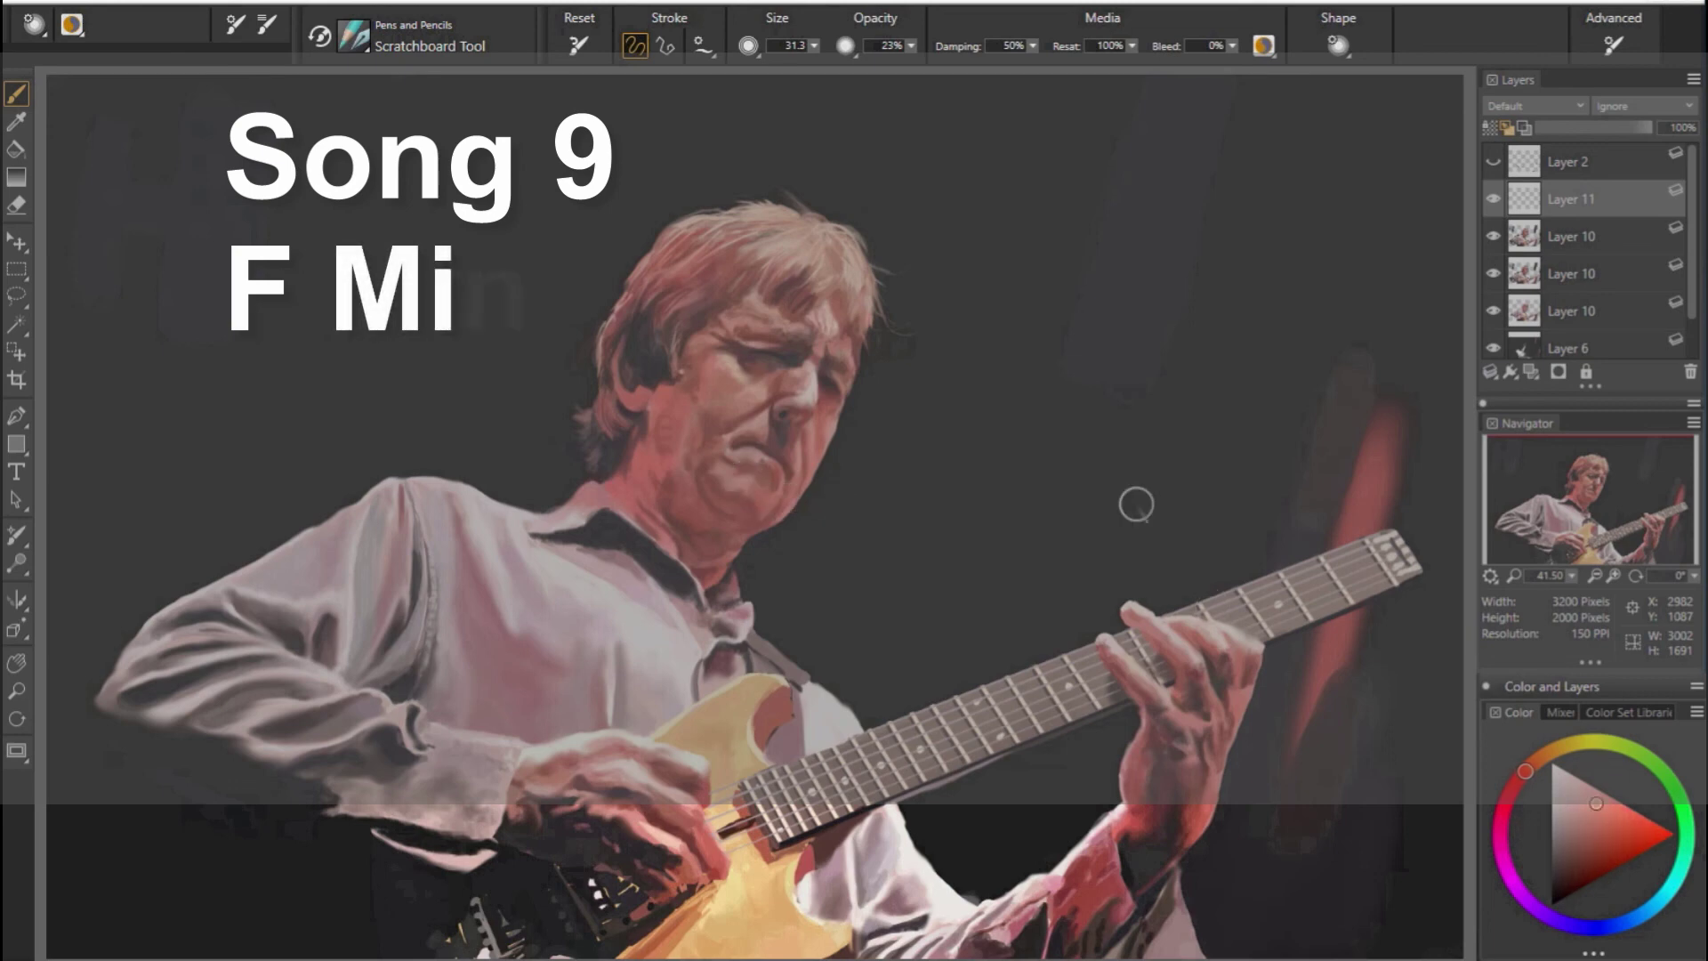
pyautogui.keyDown('alt'); pyautogui.click(740, 467); pyautogui.keyUp('alt')
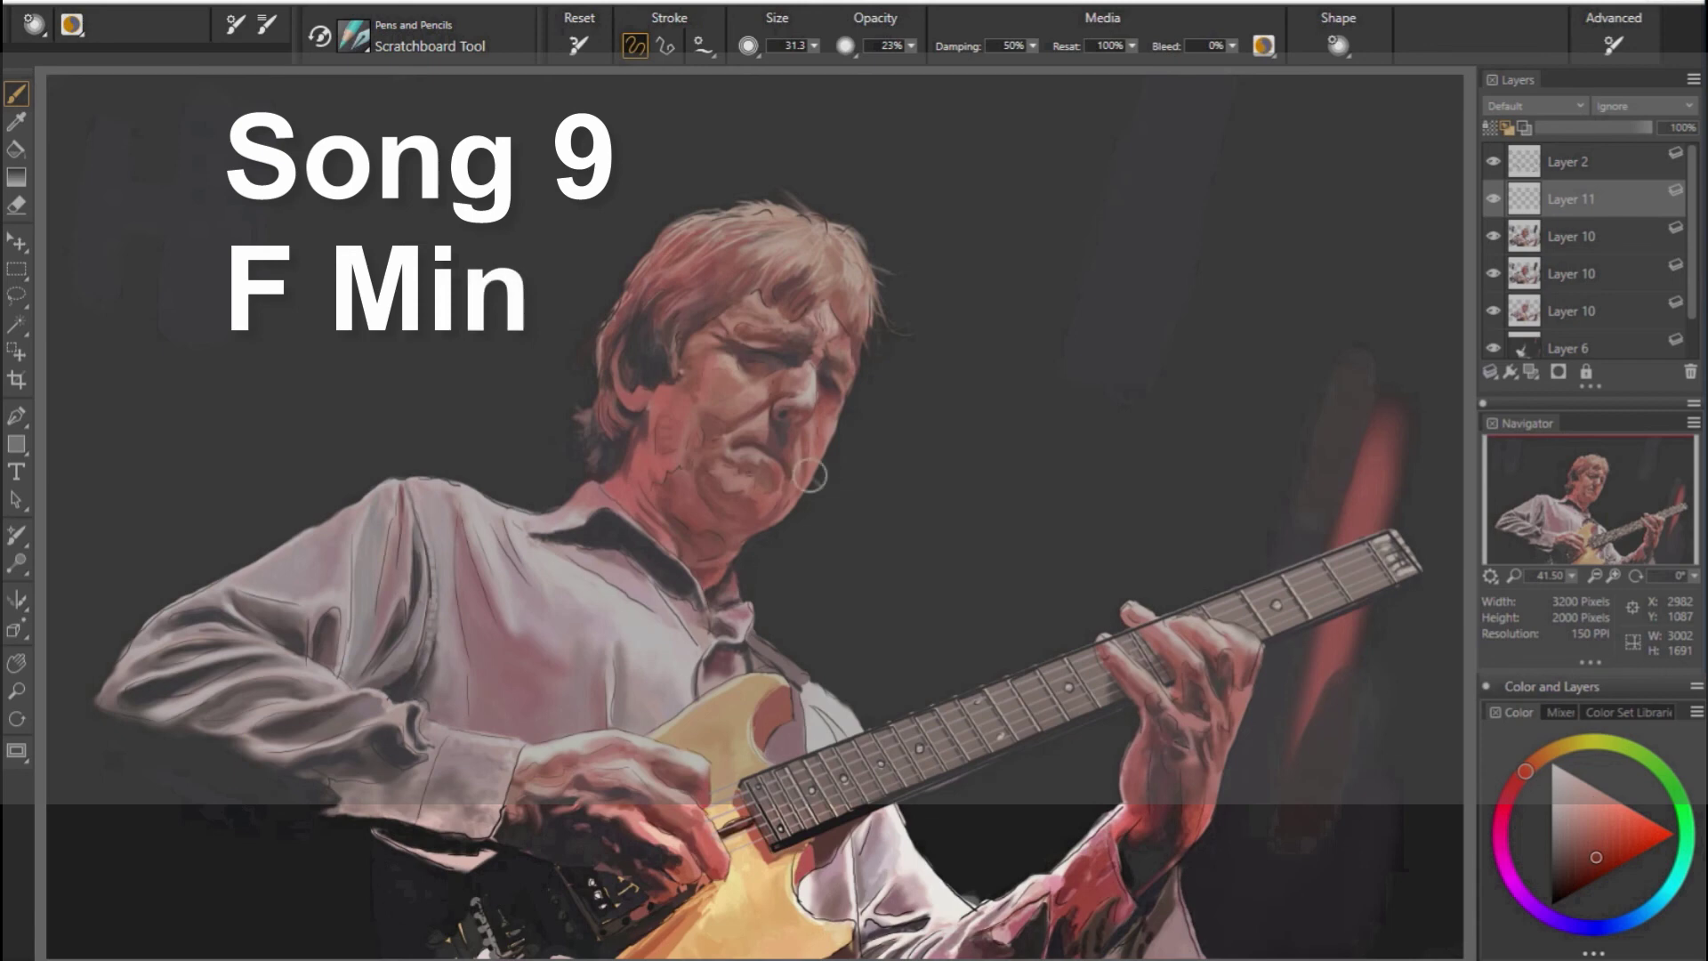
pyautogui.keyDown('alt'); pyautogui.click(725, 456); pyautogui.keyUp('alt')
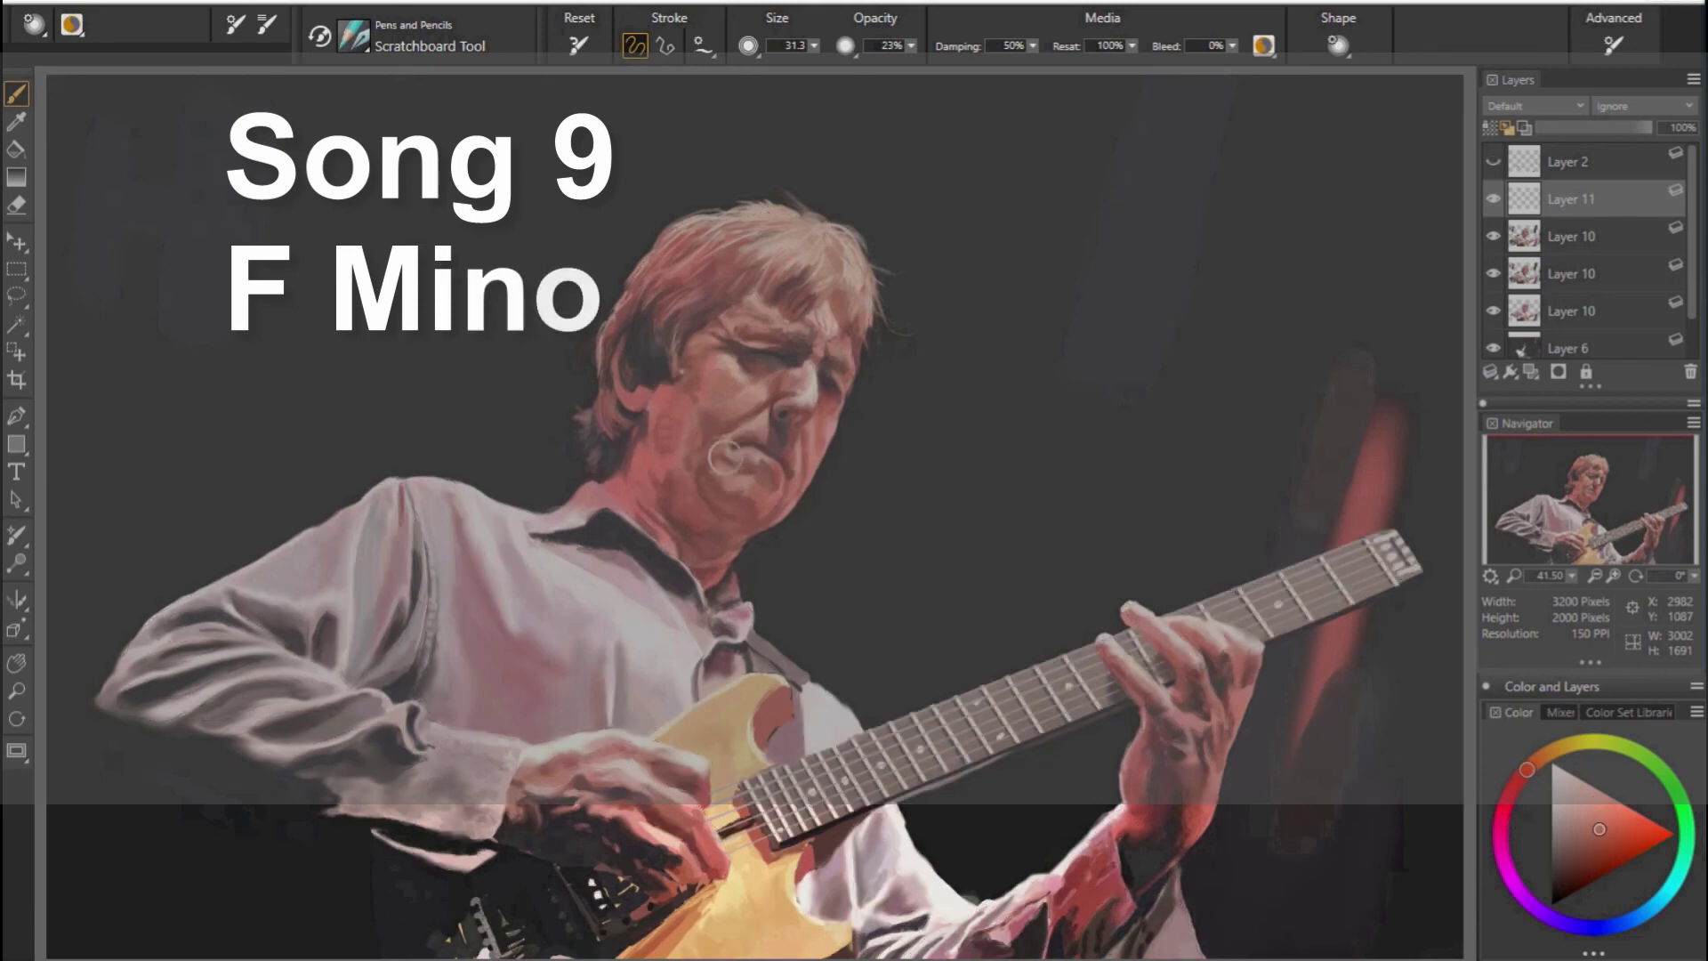
# Dab saturated reds and nearby skin tones sampled from the face.
pyautogui.keyDown('alt'); pyautogui.click(727, 438); pyautogui.keyUp('alt')
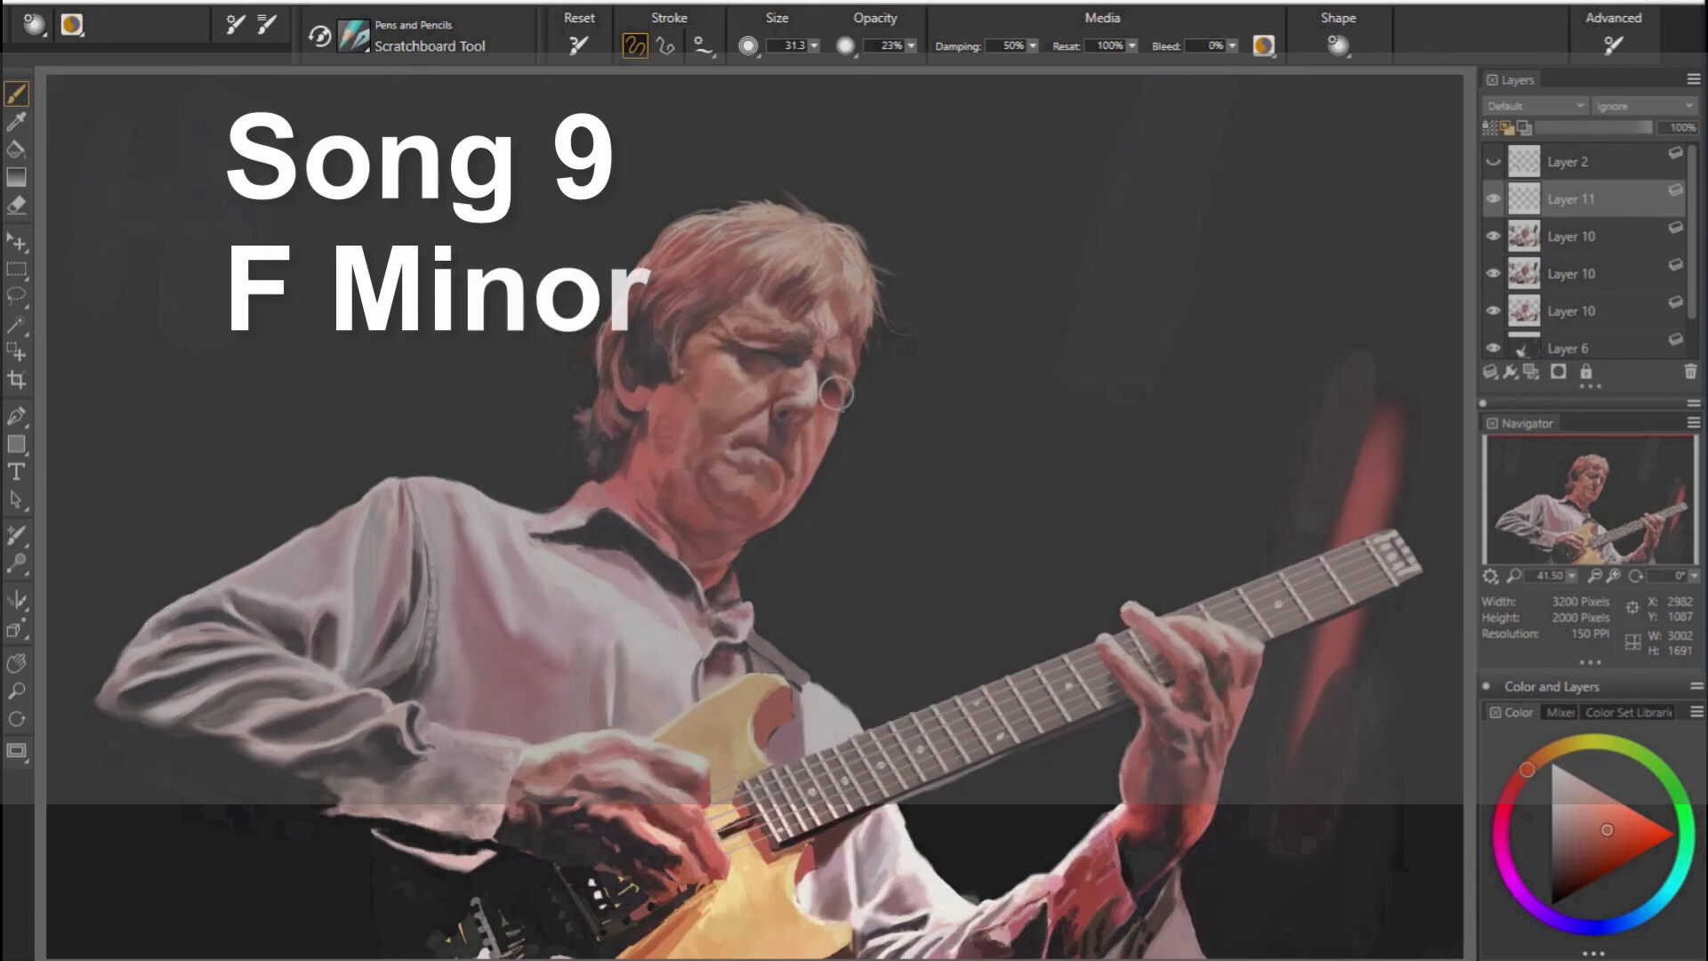
pyautogui.keyDown('alt'); pyautogui.click(742, 391); pyautogui.keyUp('alt')
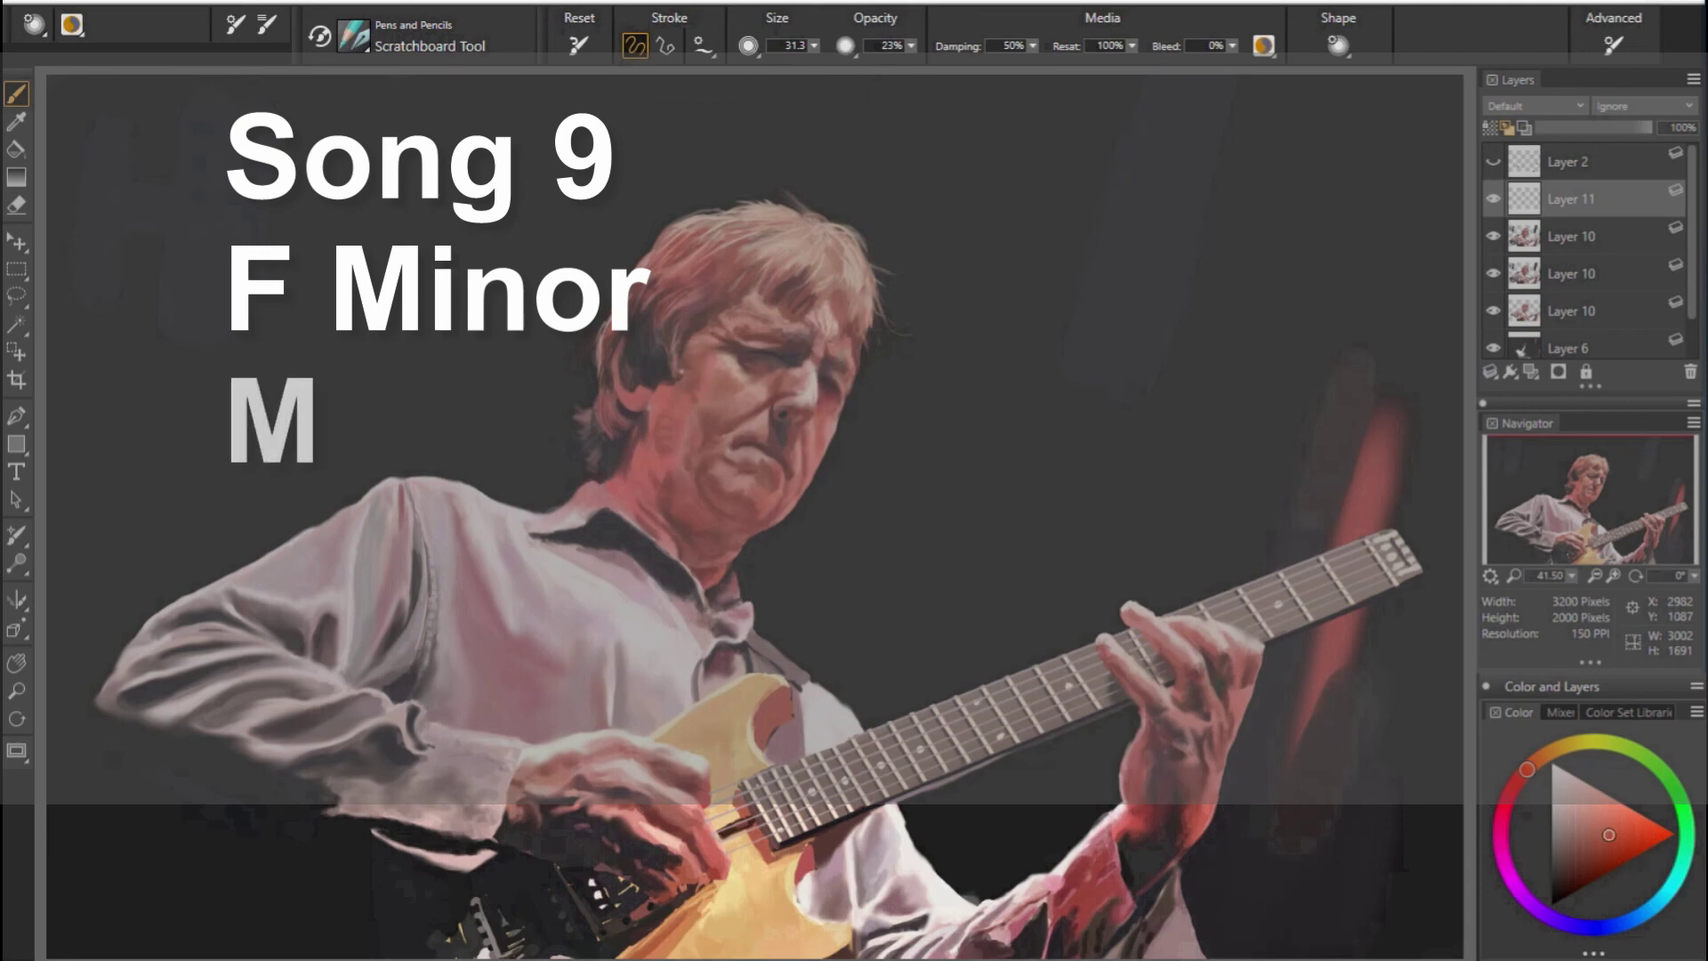
pyautogui.keyDown('alt'); pyautogui.click(699, 392); pyautogui.keyUp('alt')
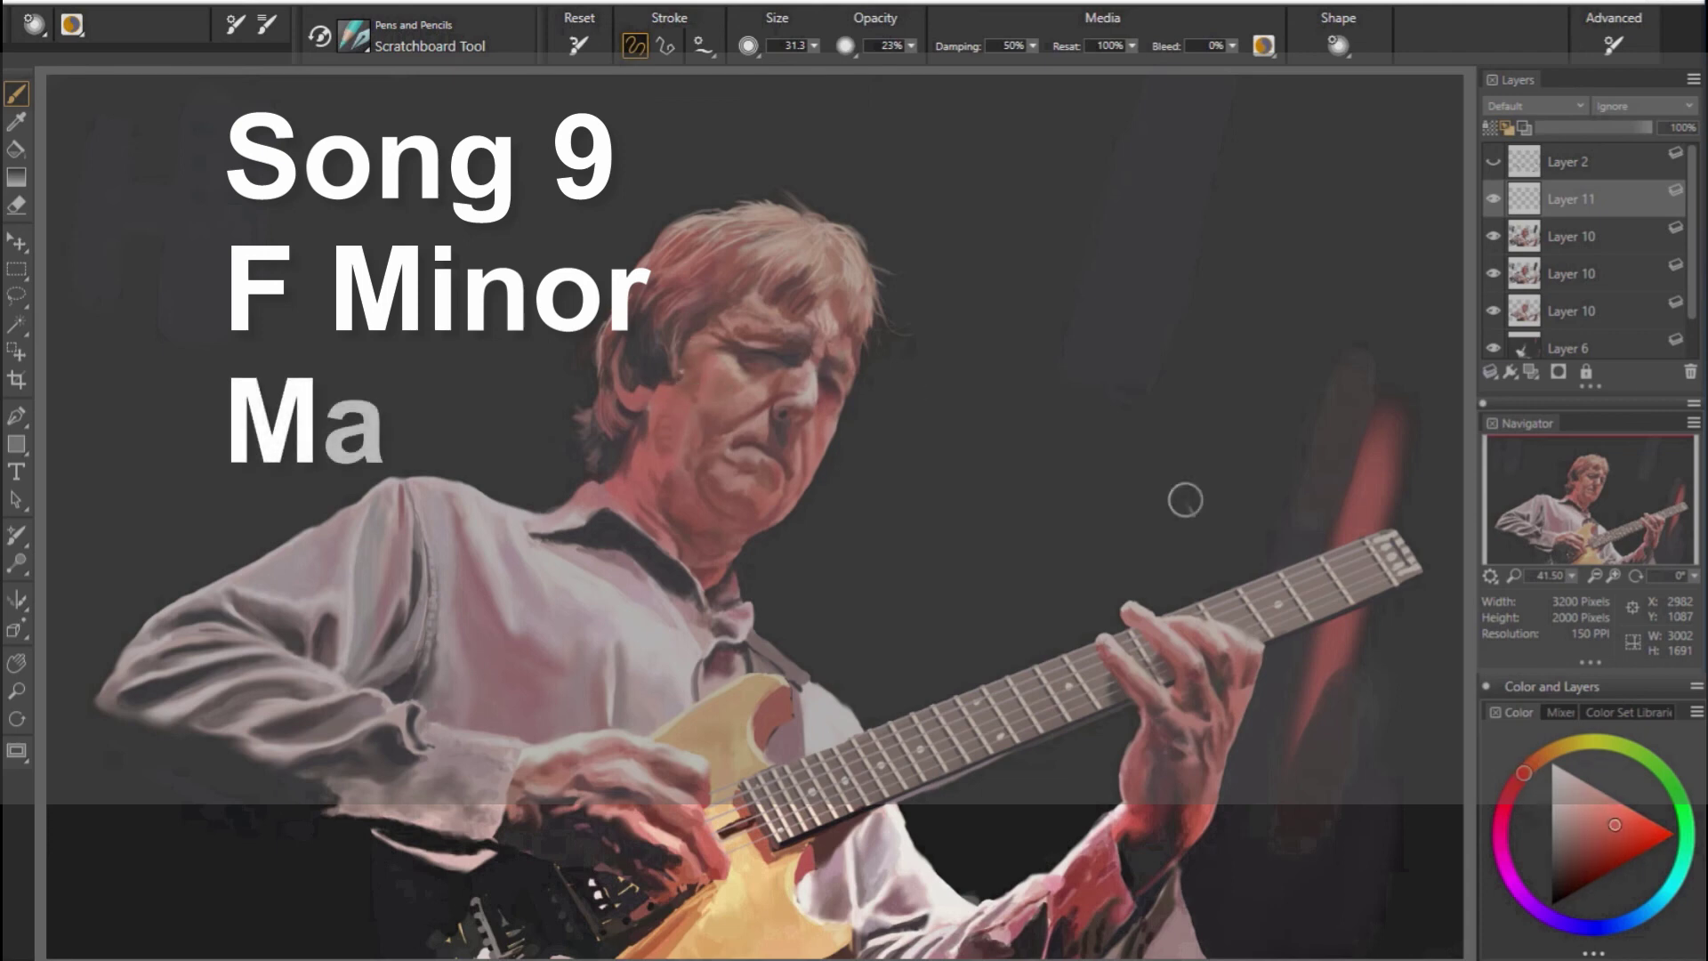
pyautogui.keyDown('alt'); pyautogui.click(658, 384); pyautogui.keyUp('alt')
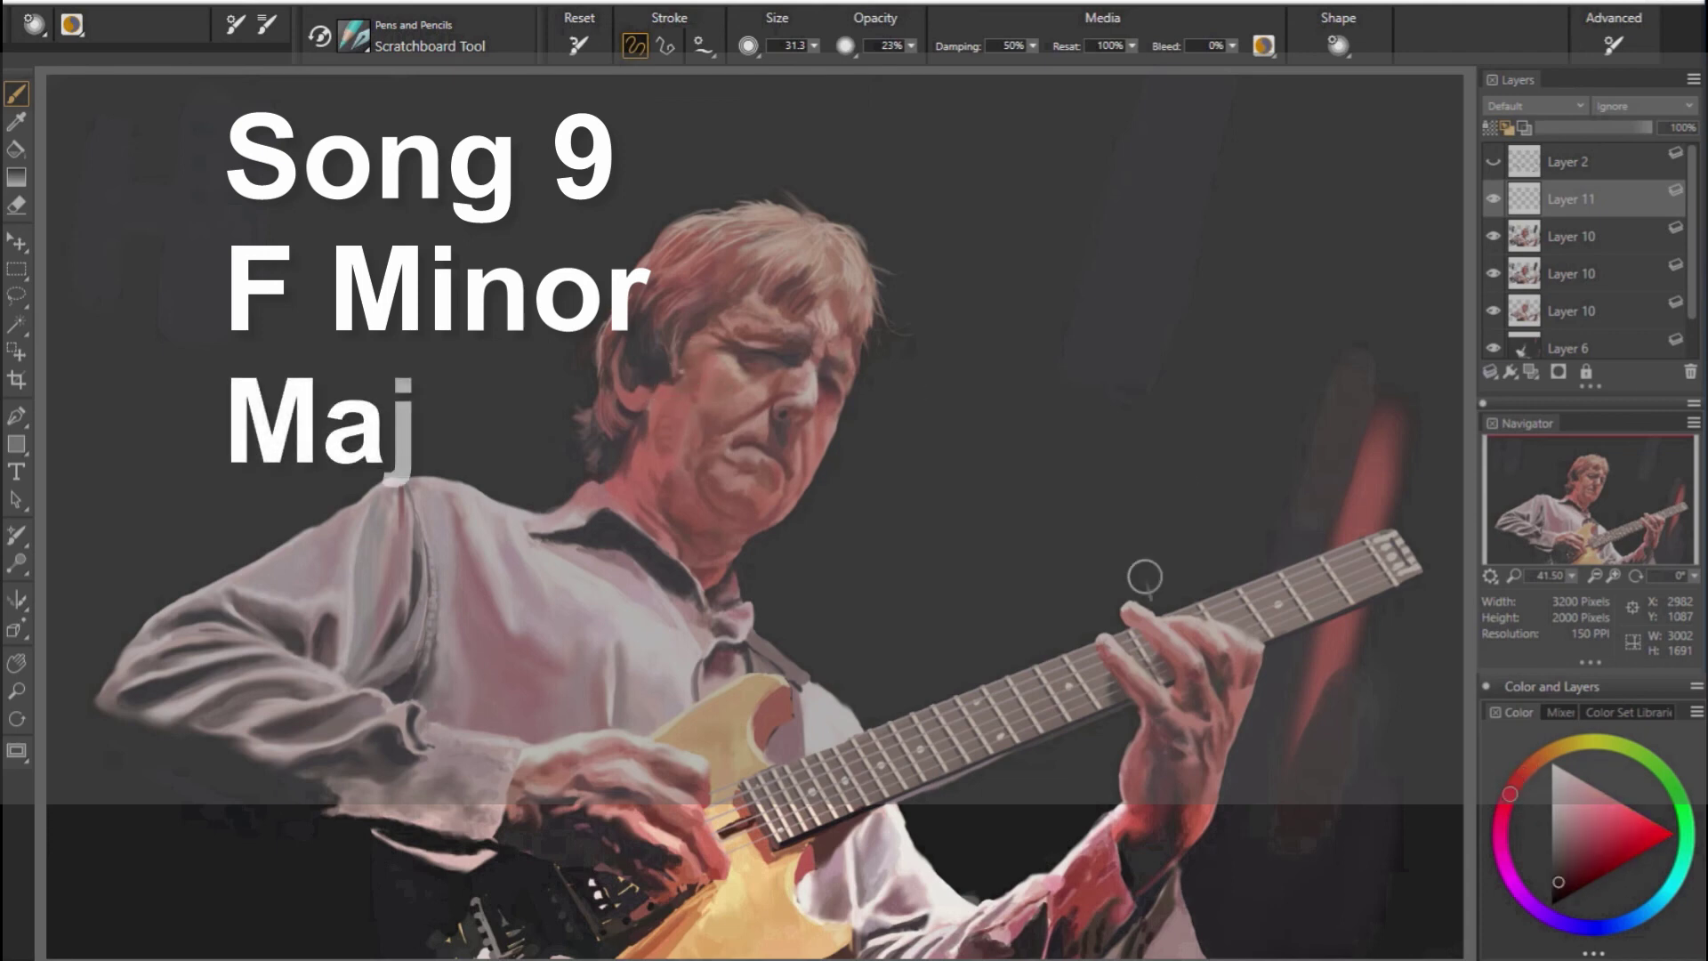
pyautogui.keyDown('alt'); pyautogui.click(890, 516); pyautogui.keyUp('alt')
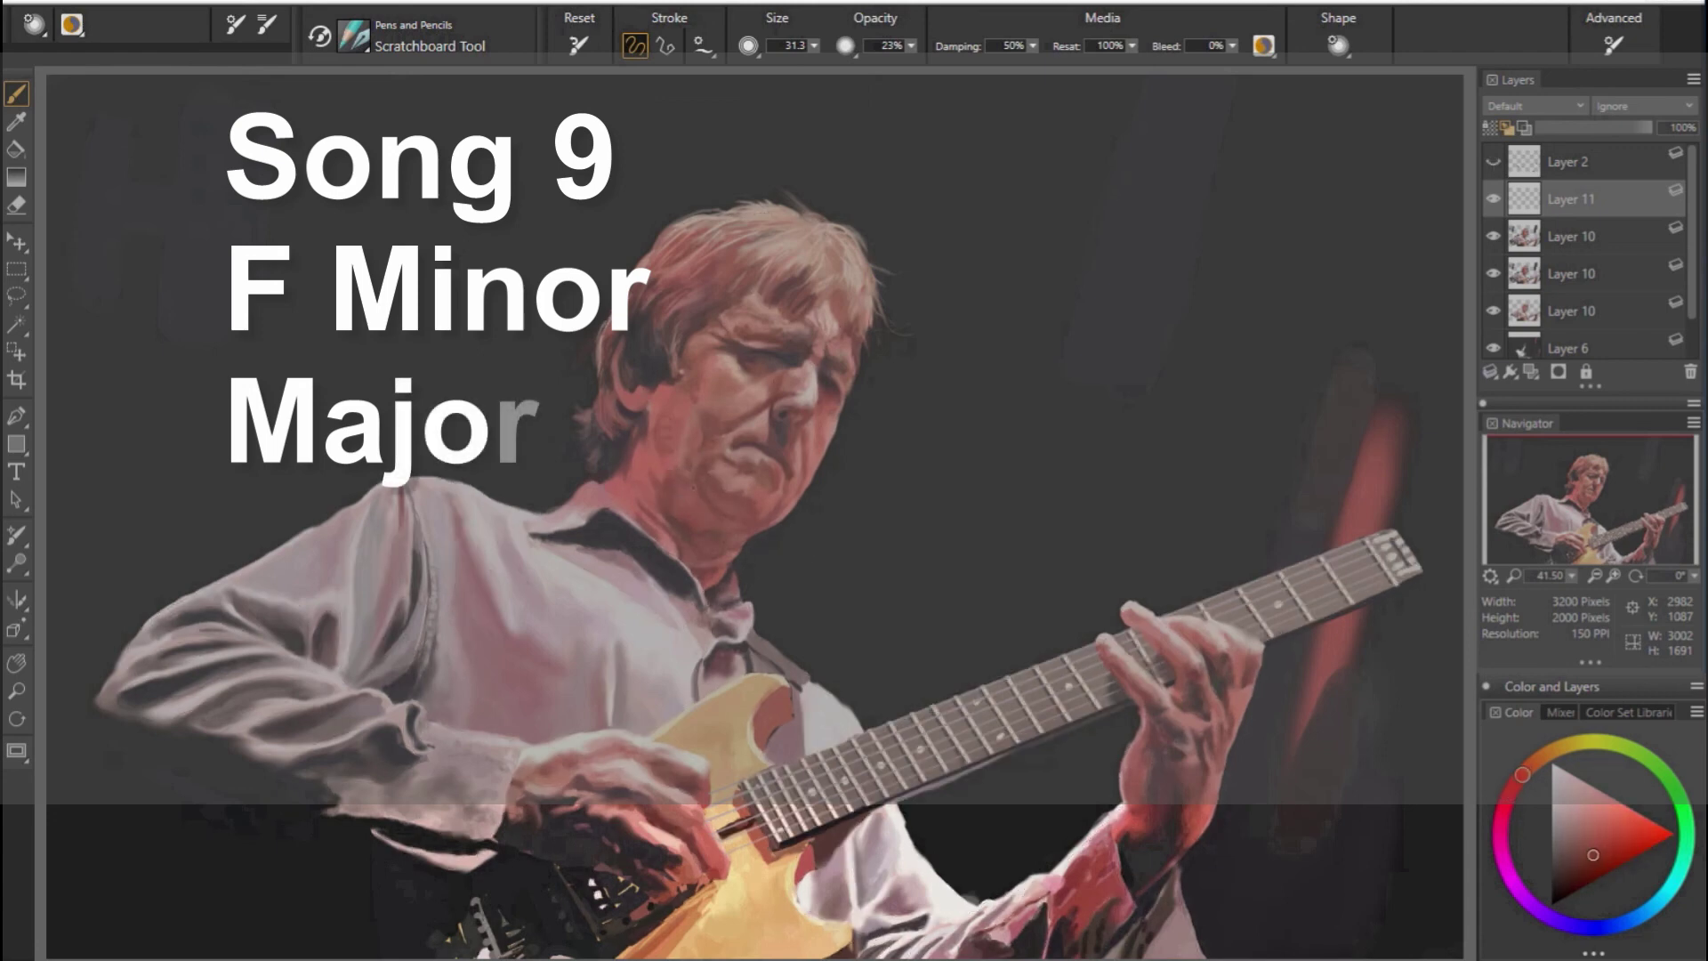
# Sample darker and brighter reds plus a near-black, then zoom into the face.
pyautogui.keyDown('alt'); pyautogui.click(1106, 593); pyautogui.keyUp('alt')
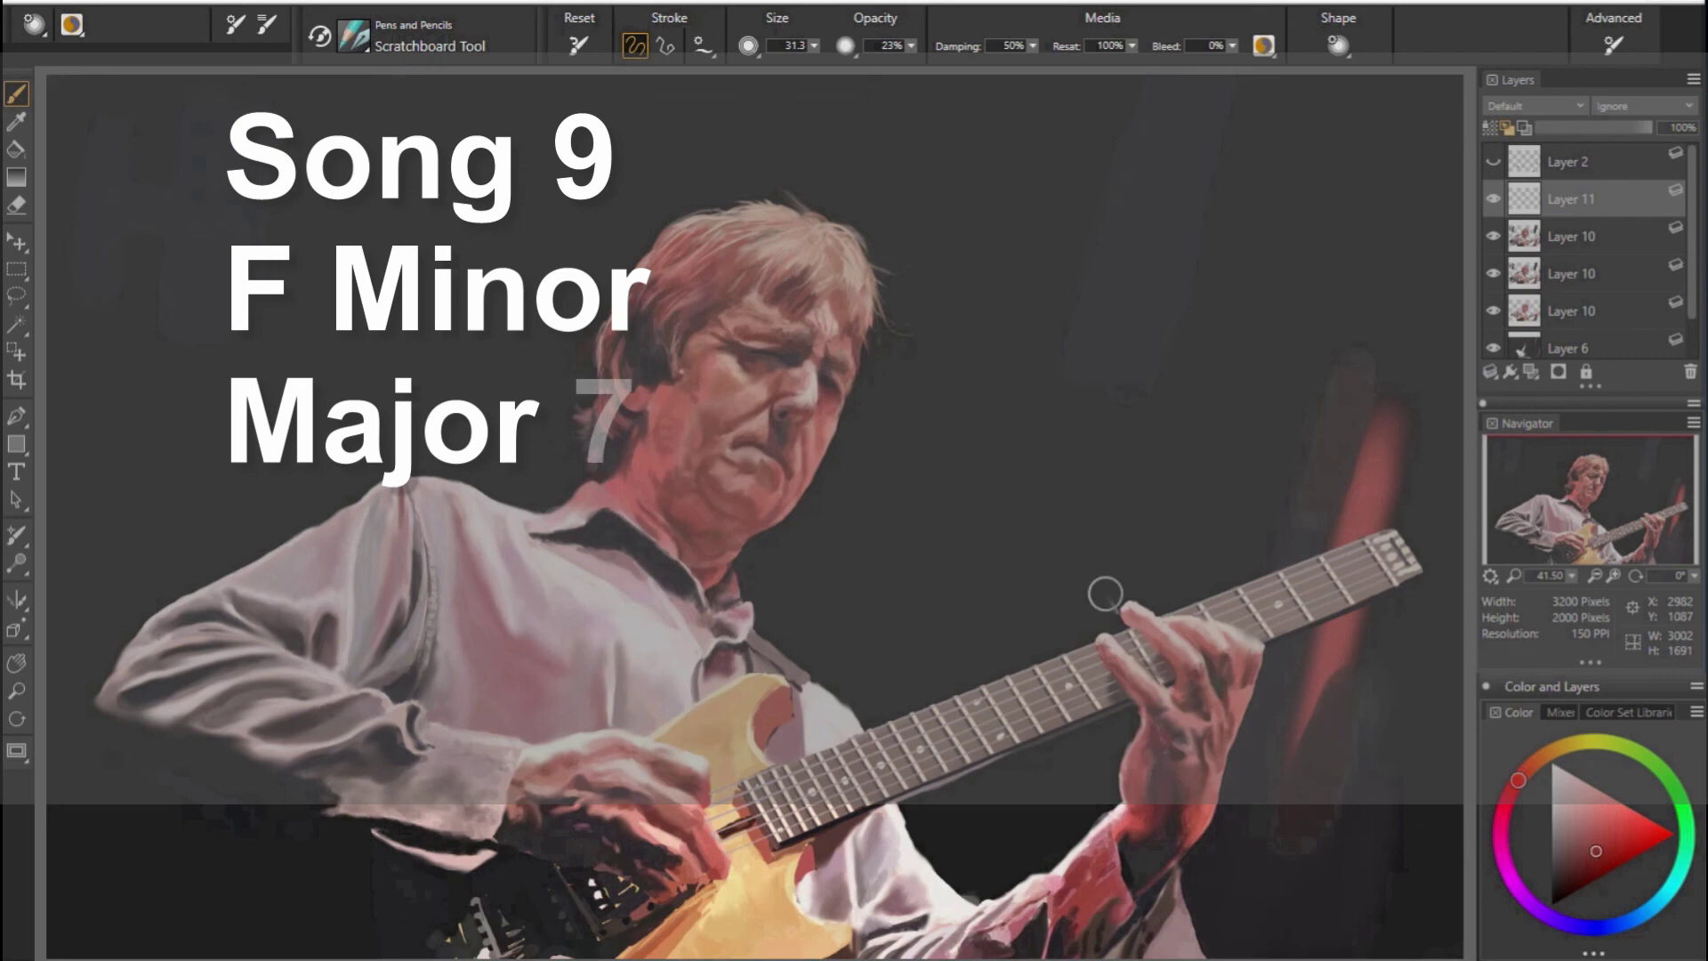
pyautogui.keyDown('alt'); pyautogui.click(1162, 489); pyautogui.keyUp('alt')
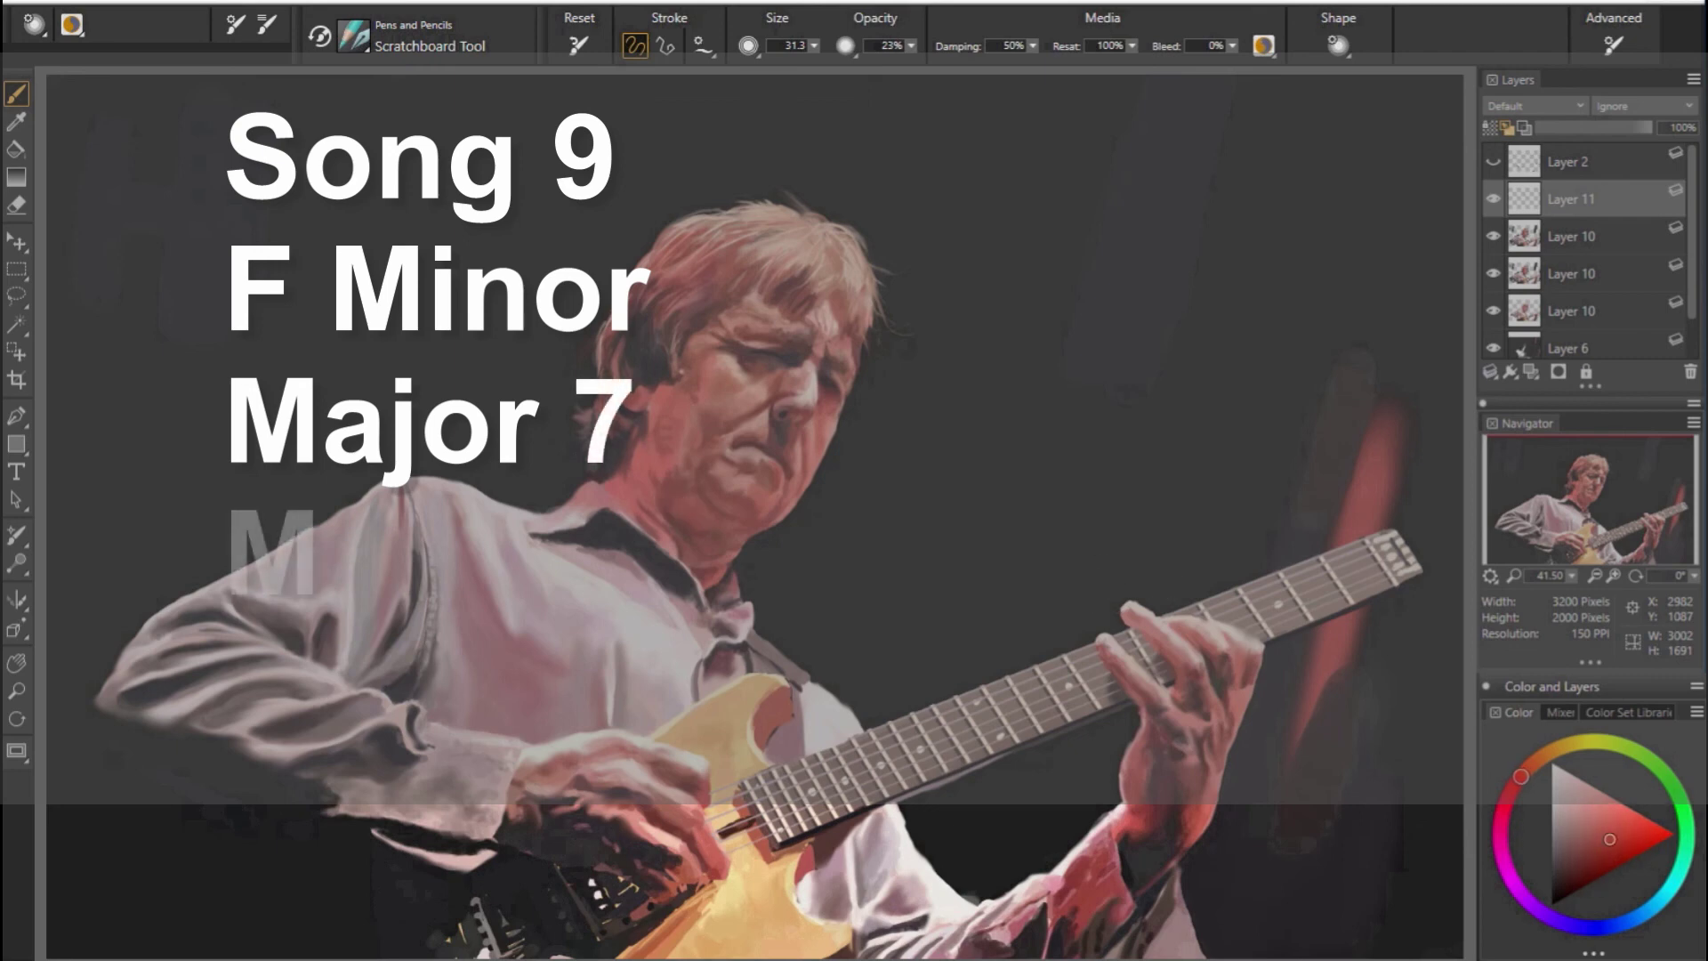
pyautogui.keyDown('alt'); pyautogui.click(1205, 572); pyautogui.keyUp('alt')
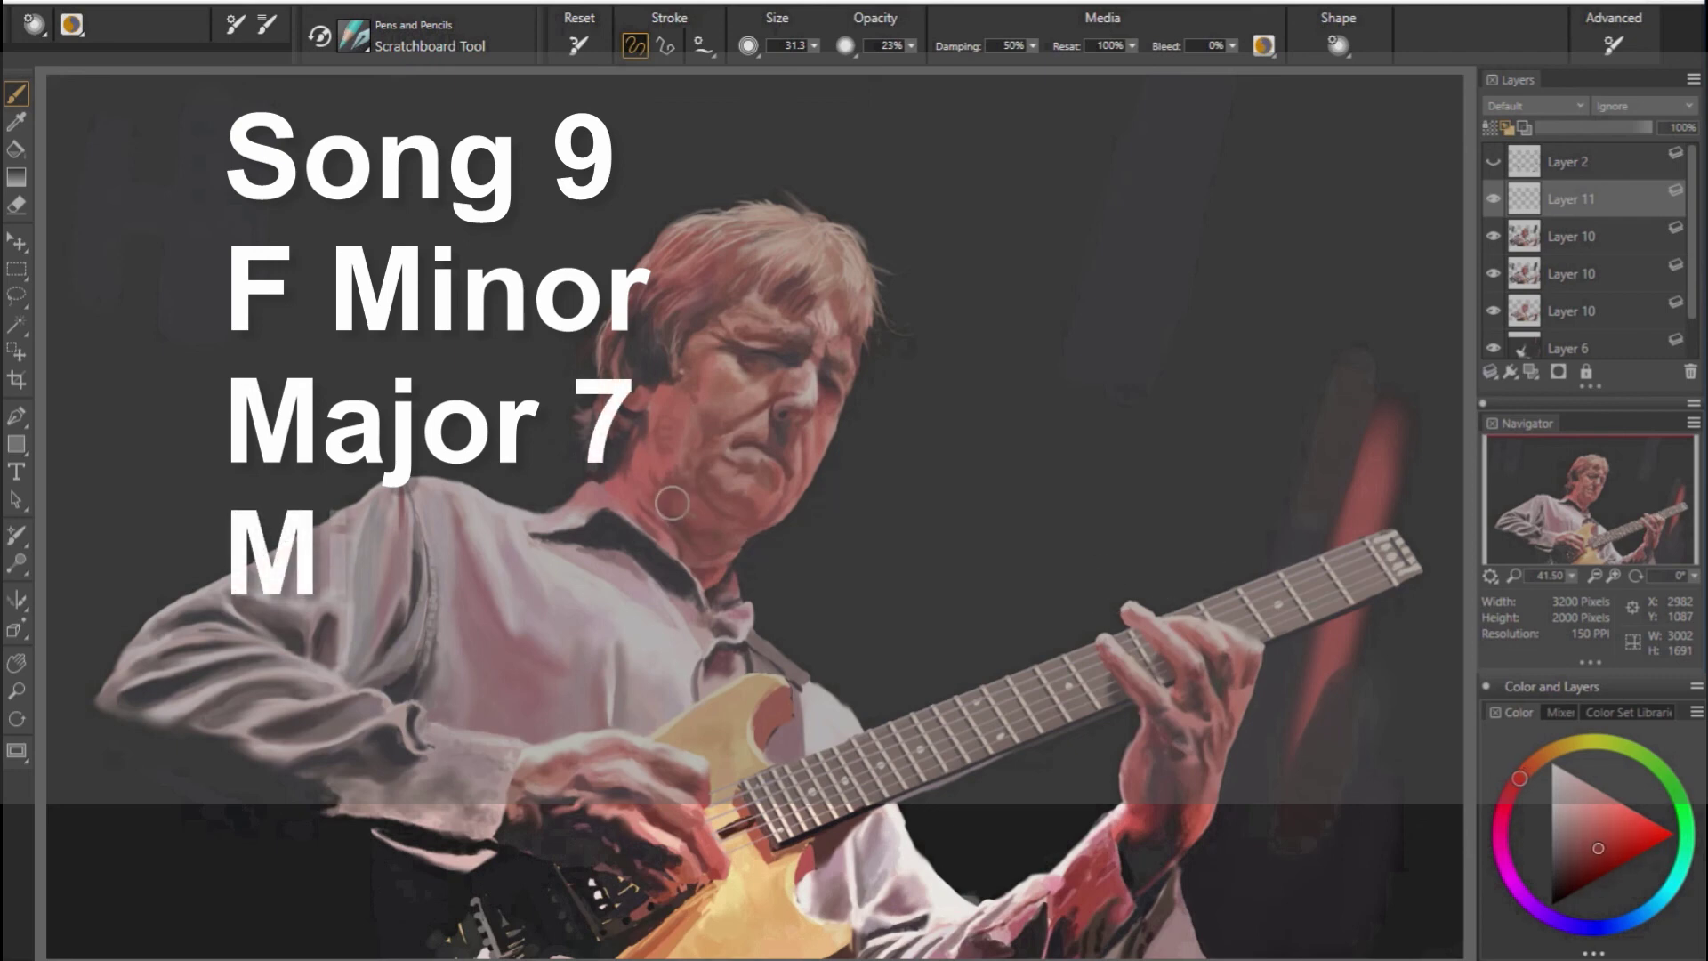
pyautogui.keyDown('alt'); pyautogui.click(757, 483); pyautogui.keyUp('alt')
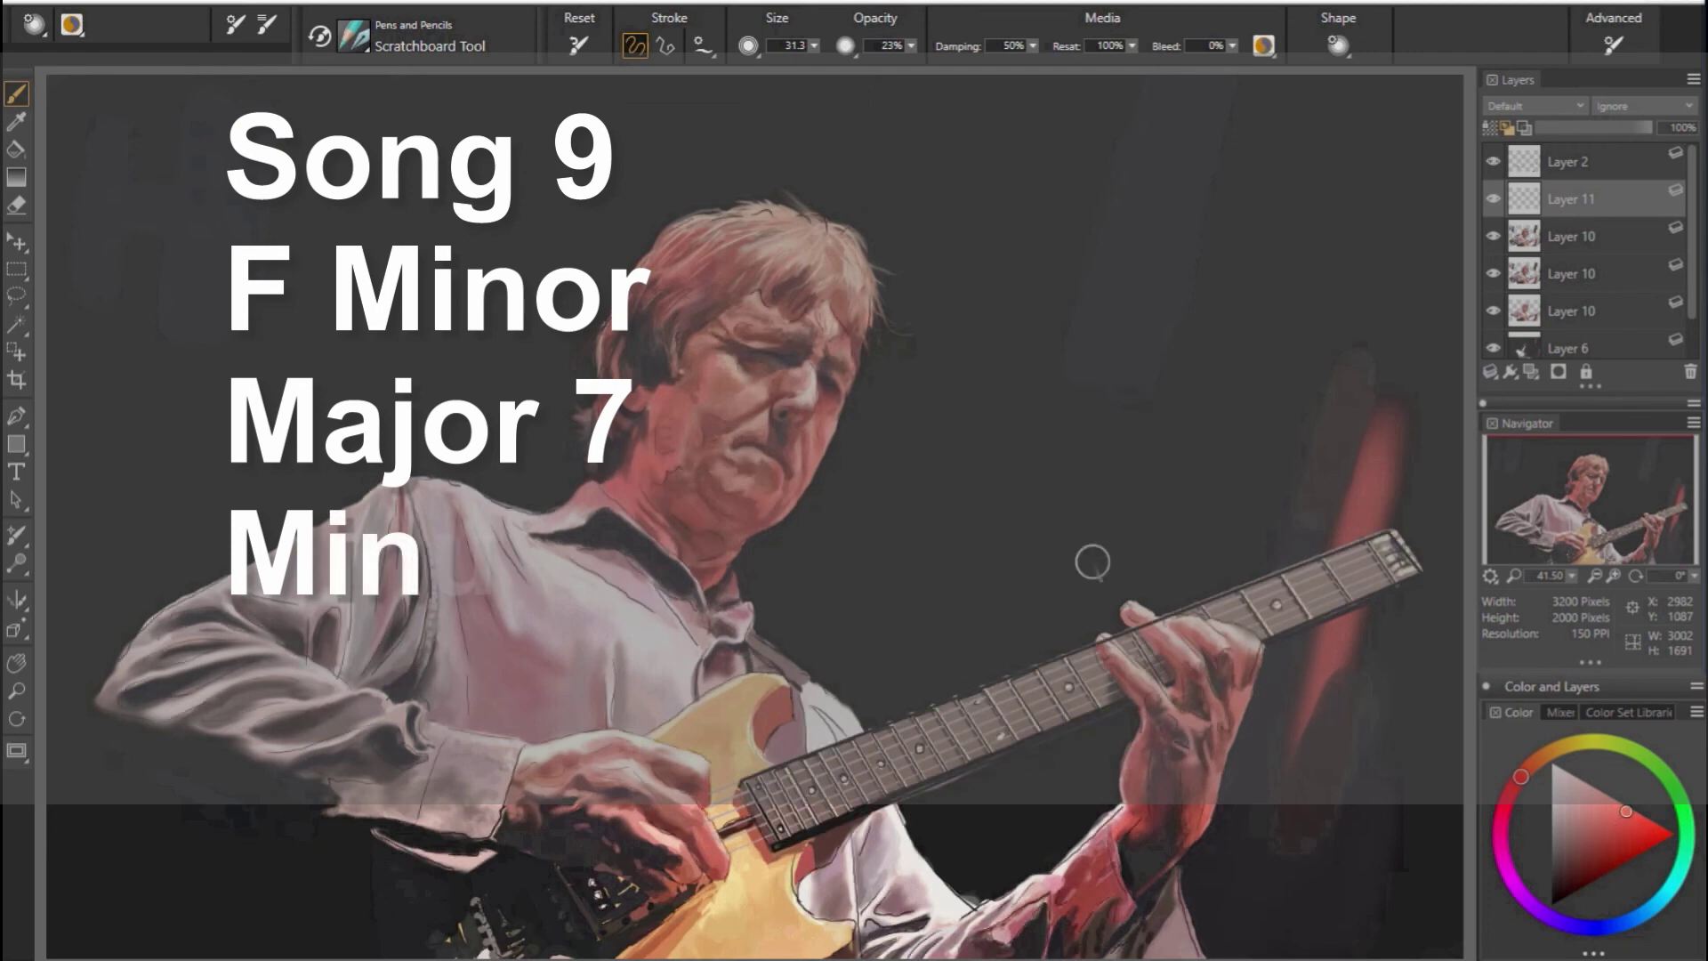
pyautogui.keyDown('alt'); pyautogui.click(1092, 562); pyautogui.keyUp('alt')
pyautogui.scroll(5, 921, 467)
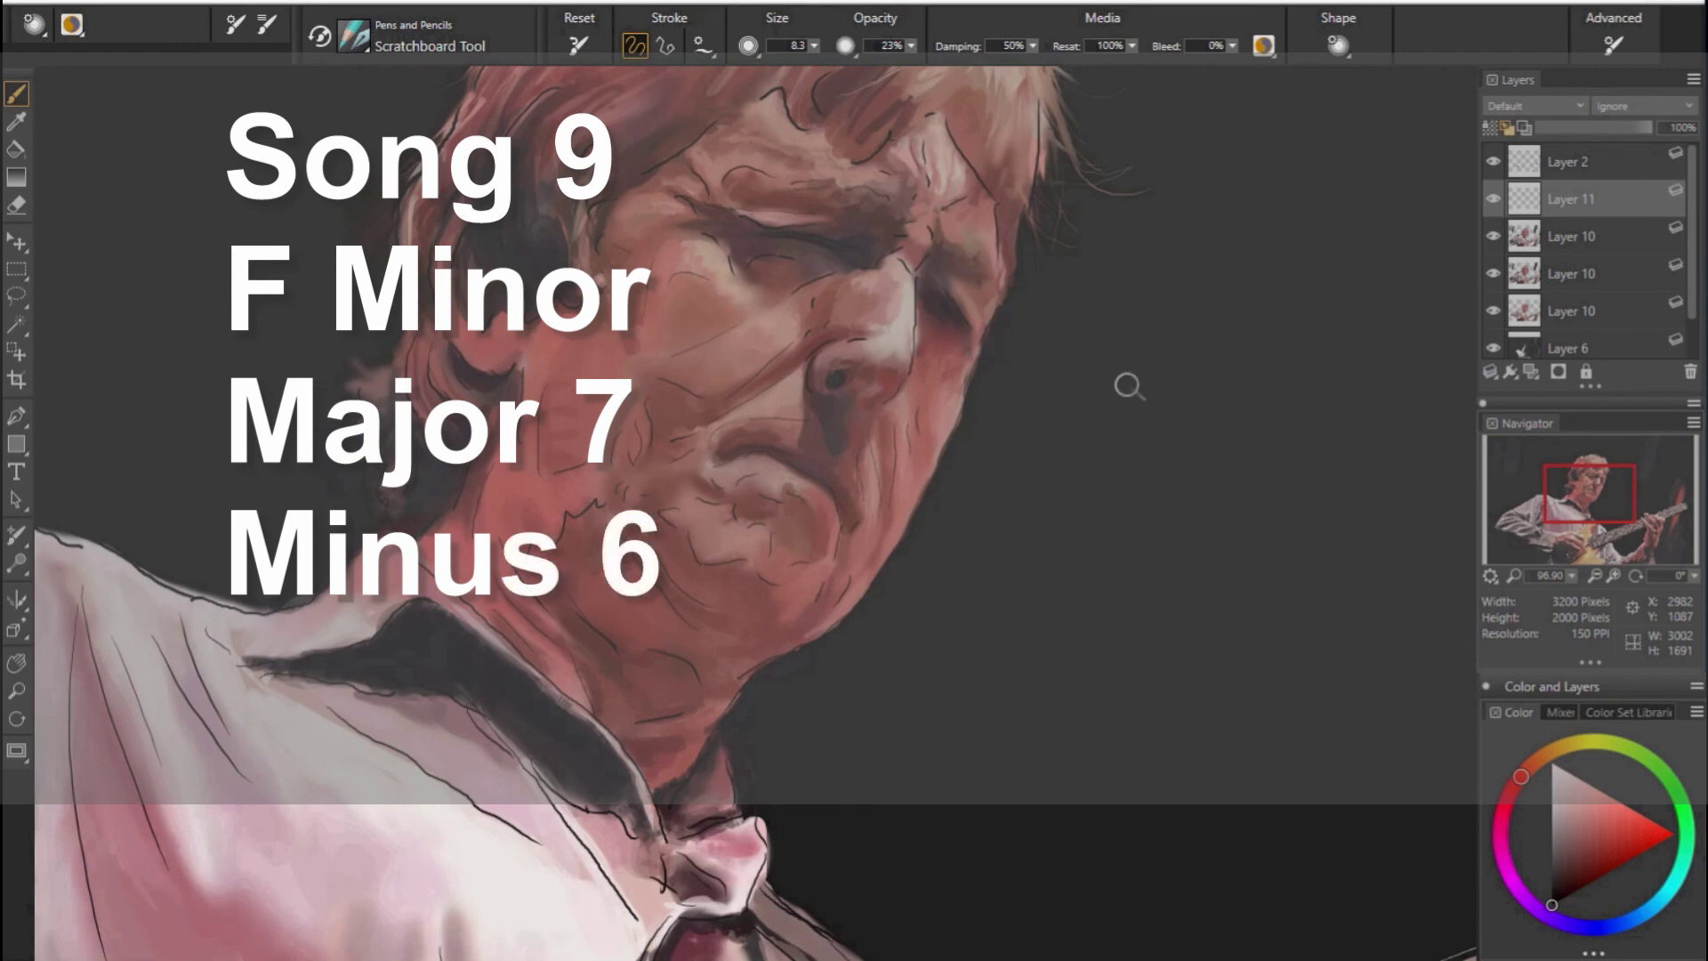
# Sample the dark backdrop, choose a near-black shade, and make the brush smaller.
pyautogui.keyDown('alt'); pyautogui.click(941, 464); pyautogui.keyUp('alt')
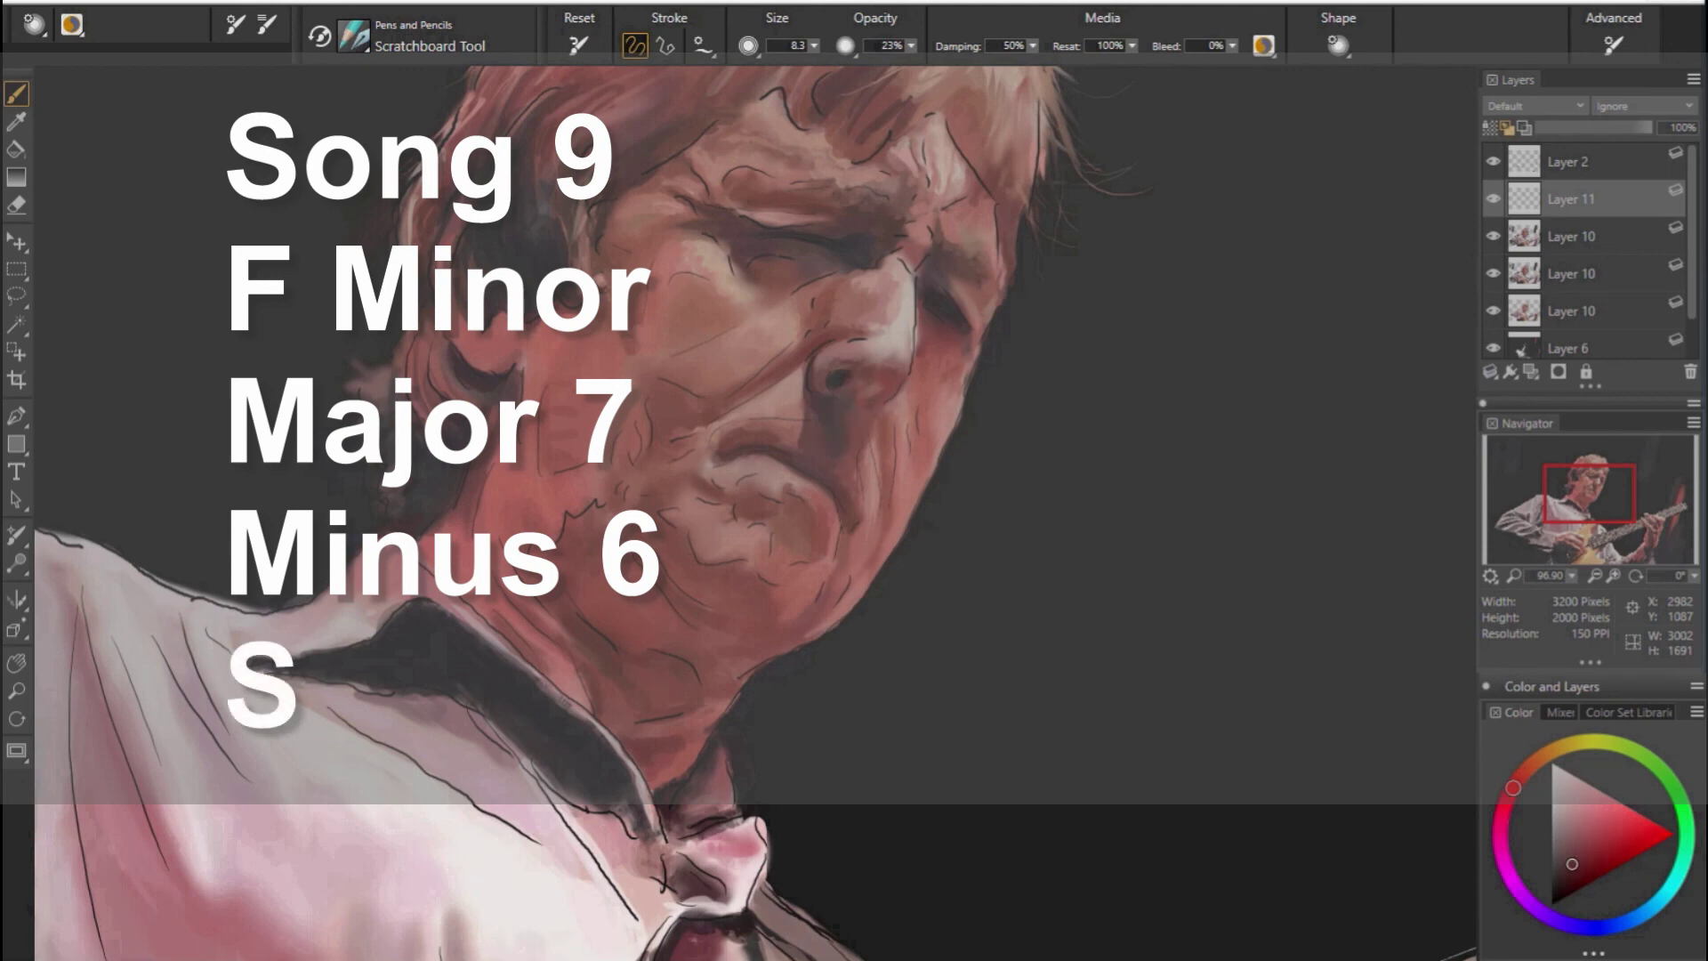
pyautogui.keyDown('alt'); pyautogui.click(1089, 476); pyautogui.keyUp('alt')
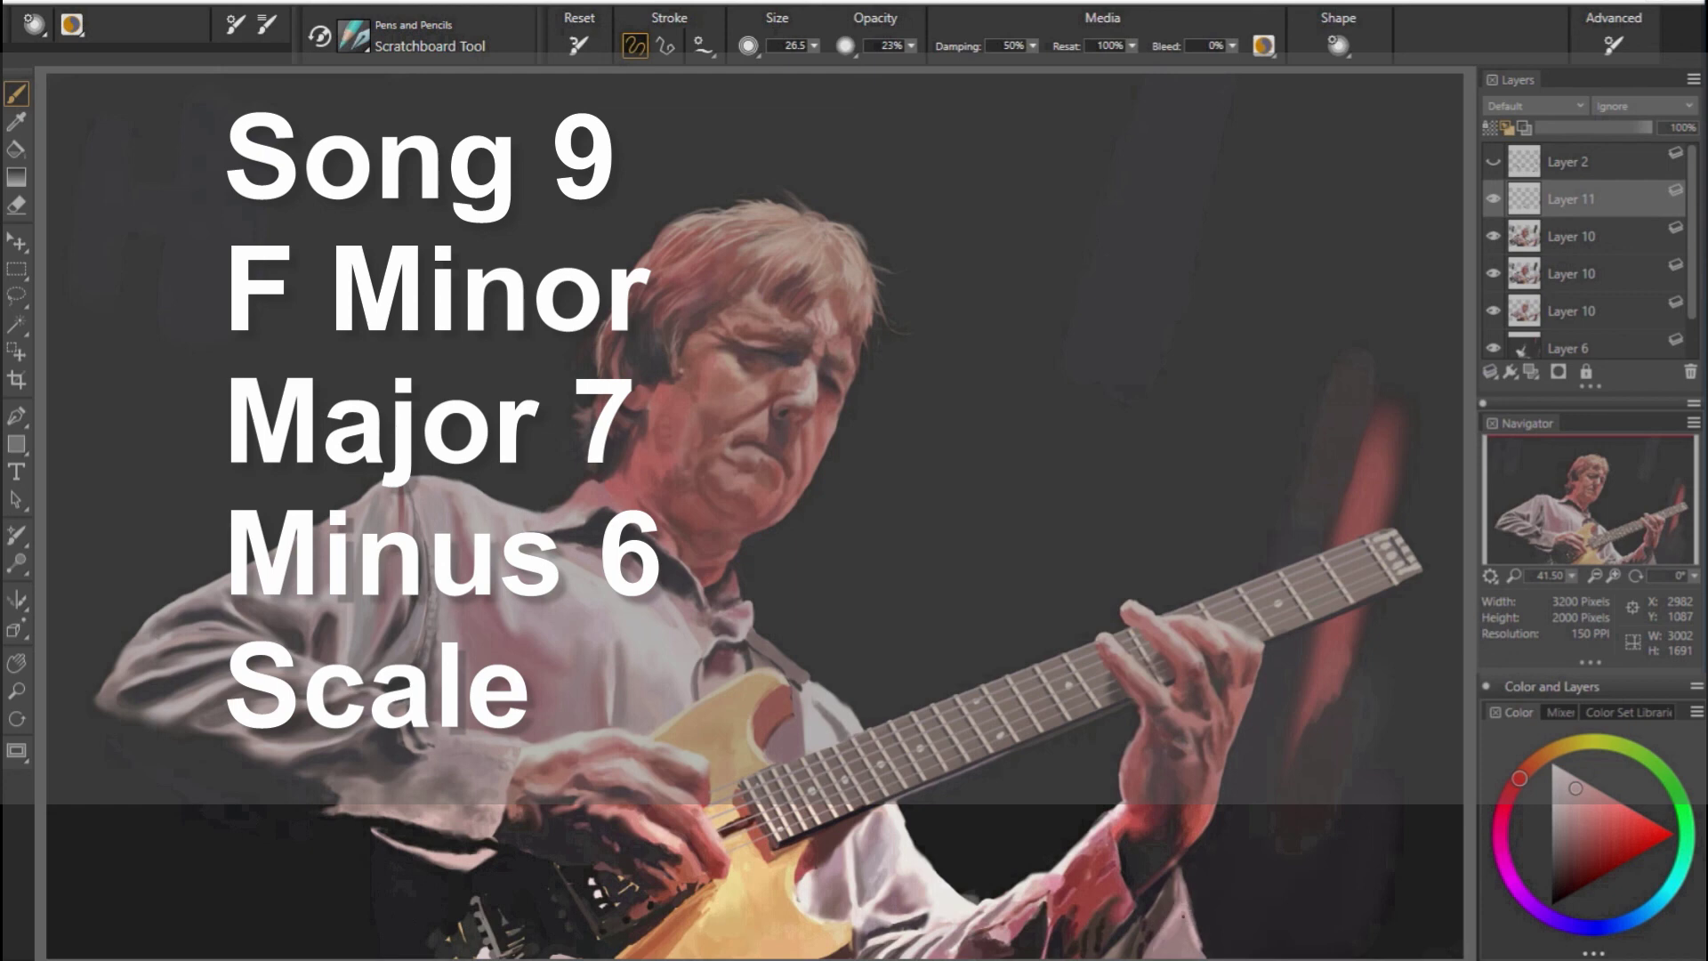
pyautogui.click(1551, 904)
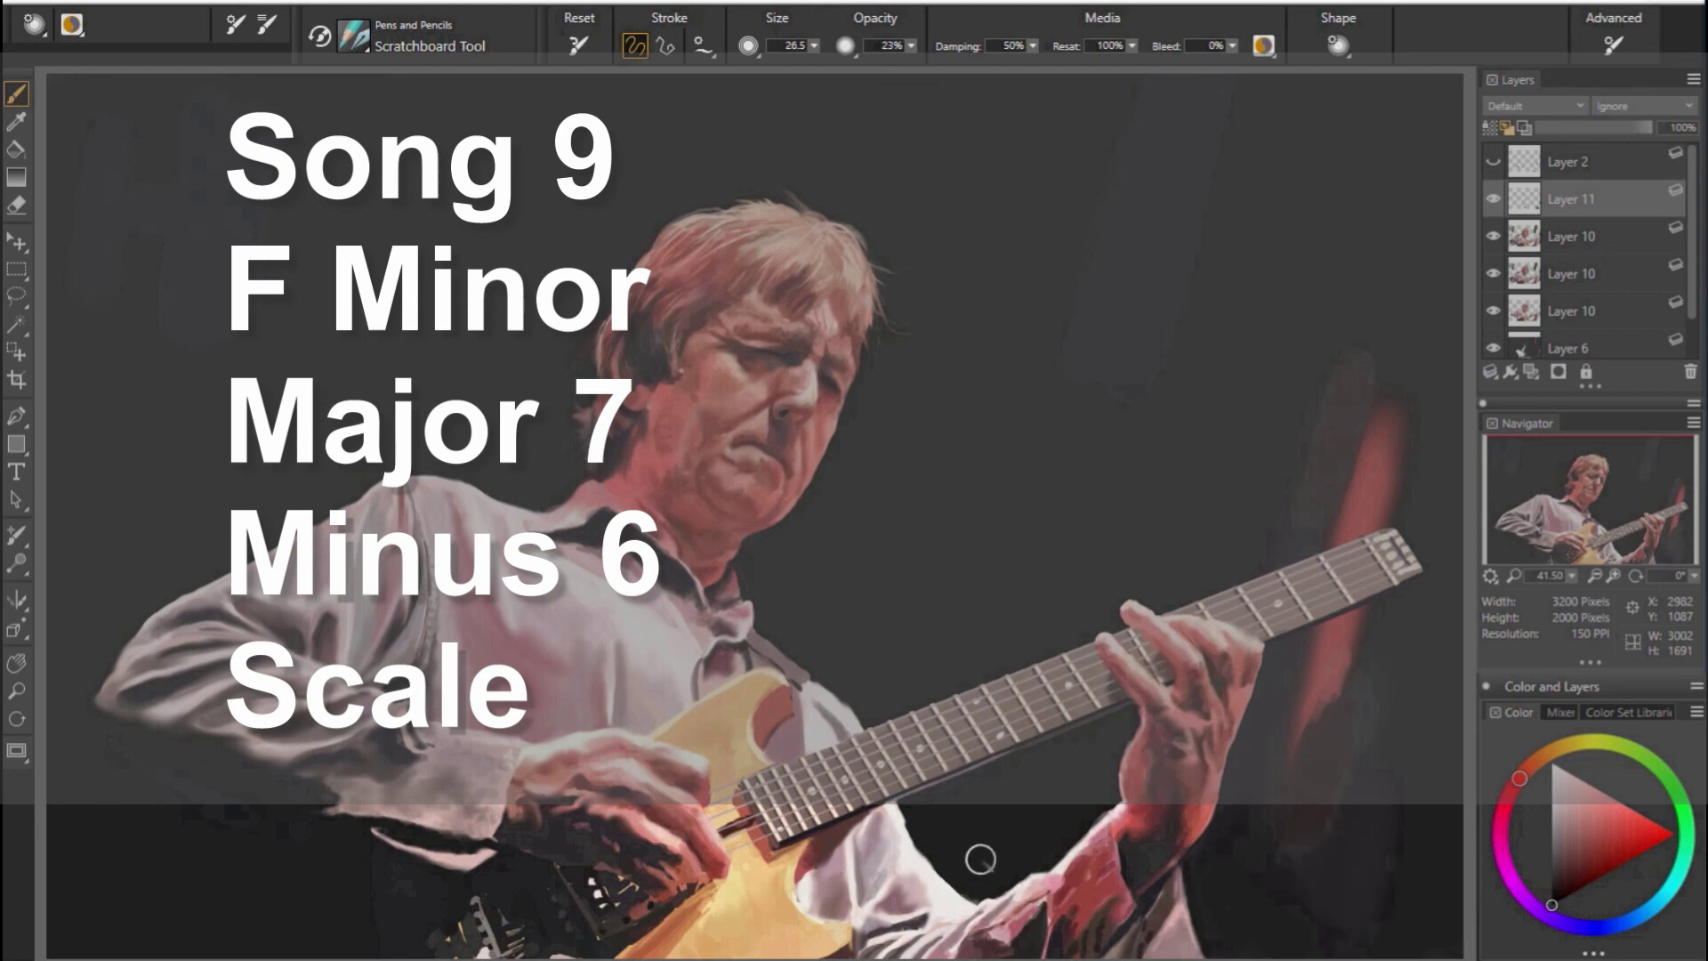
pyautogui.press('[')
pyautogui.press('[')
pyautogui.press('[')
pyautogui.press('[')
pyautogui.press('[')
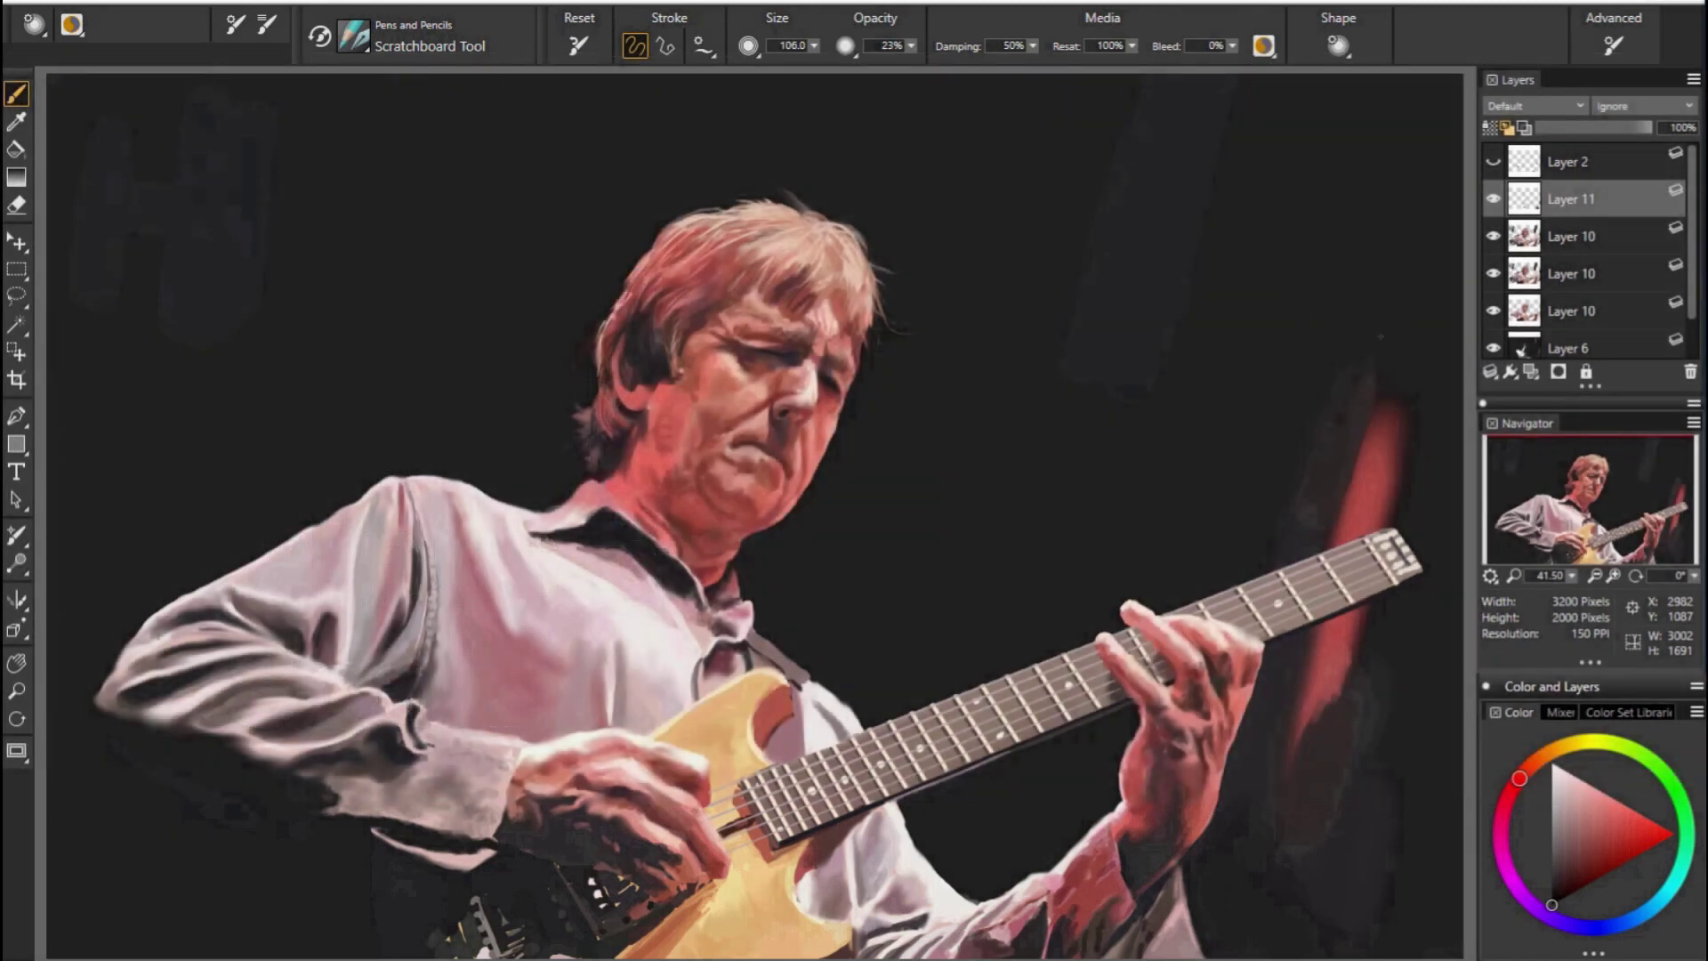
# Darken the background right of the face, shrink the brush, and sample a dull red.
pyautogui.moveTo(1174, 218); pyautogui.dragTo(1162, 333)
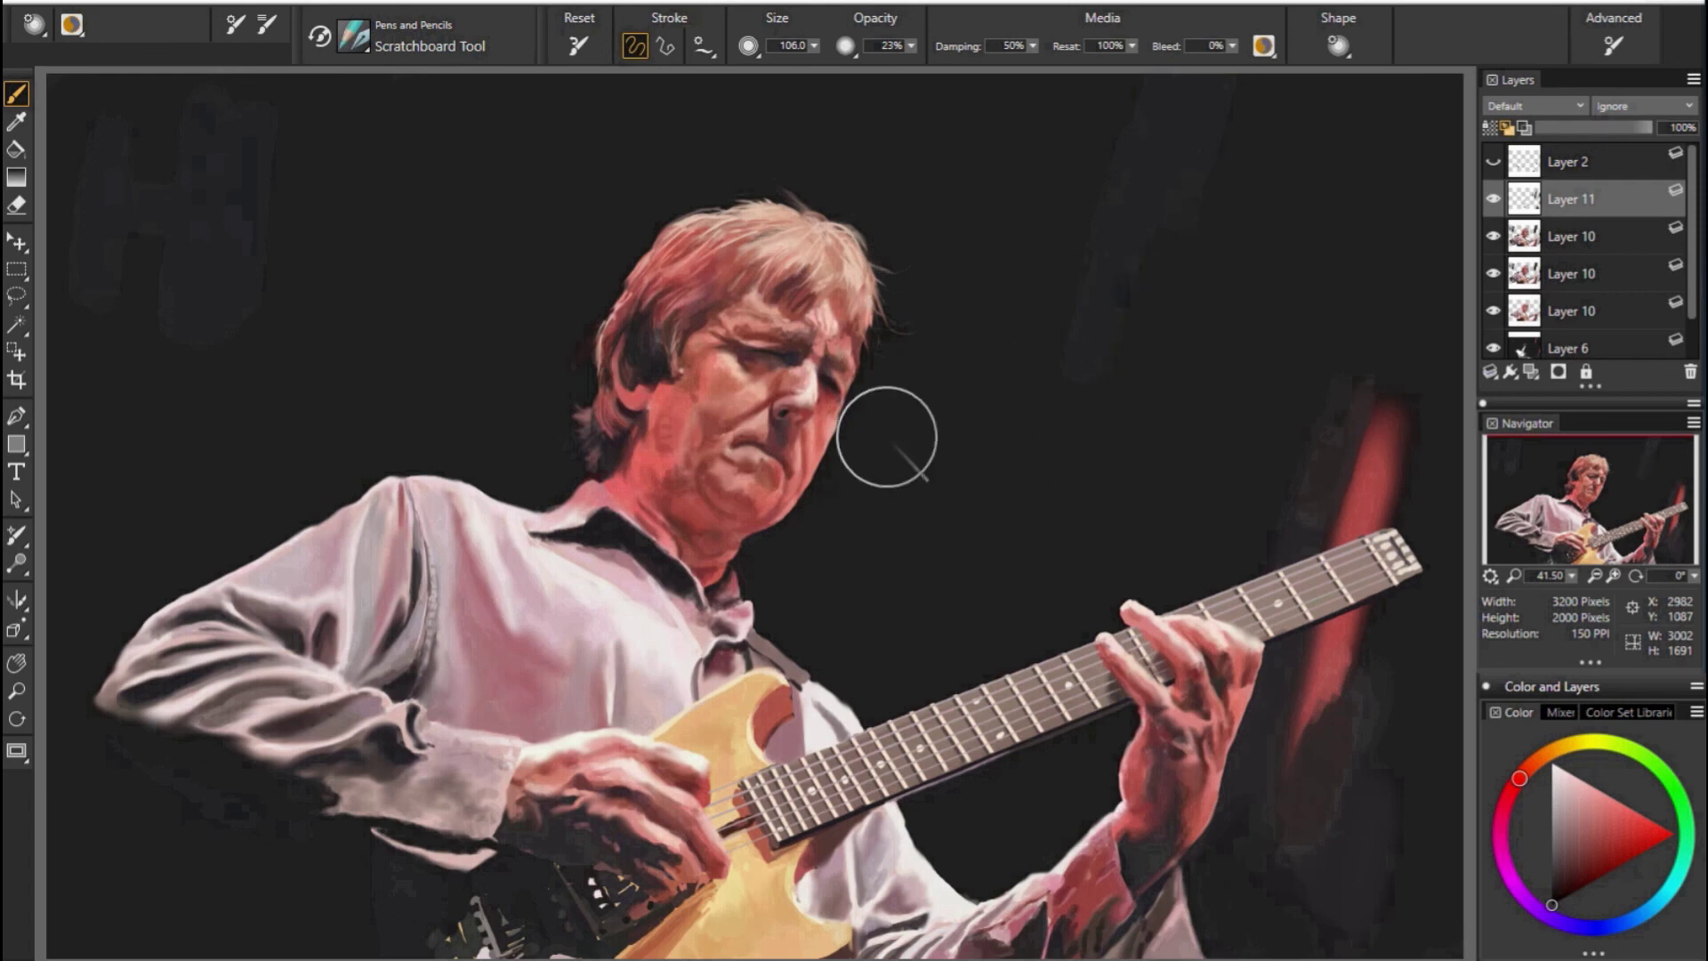
pyautogui.moveTo(1003, 263); pyautogui.dragTo(988, 266)
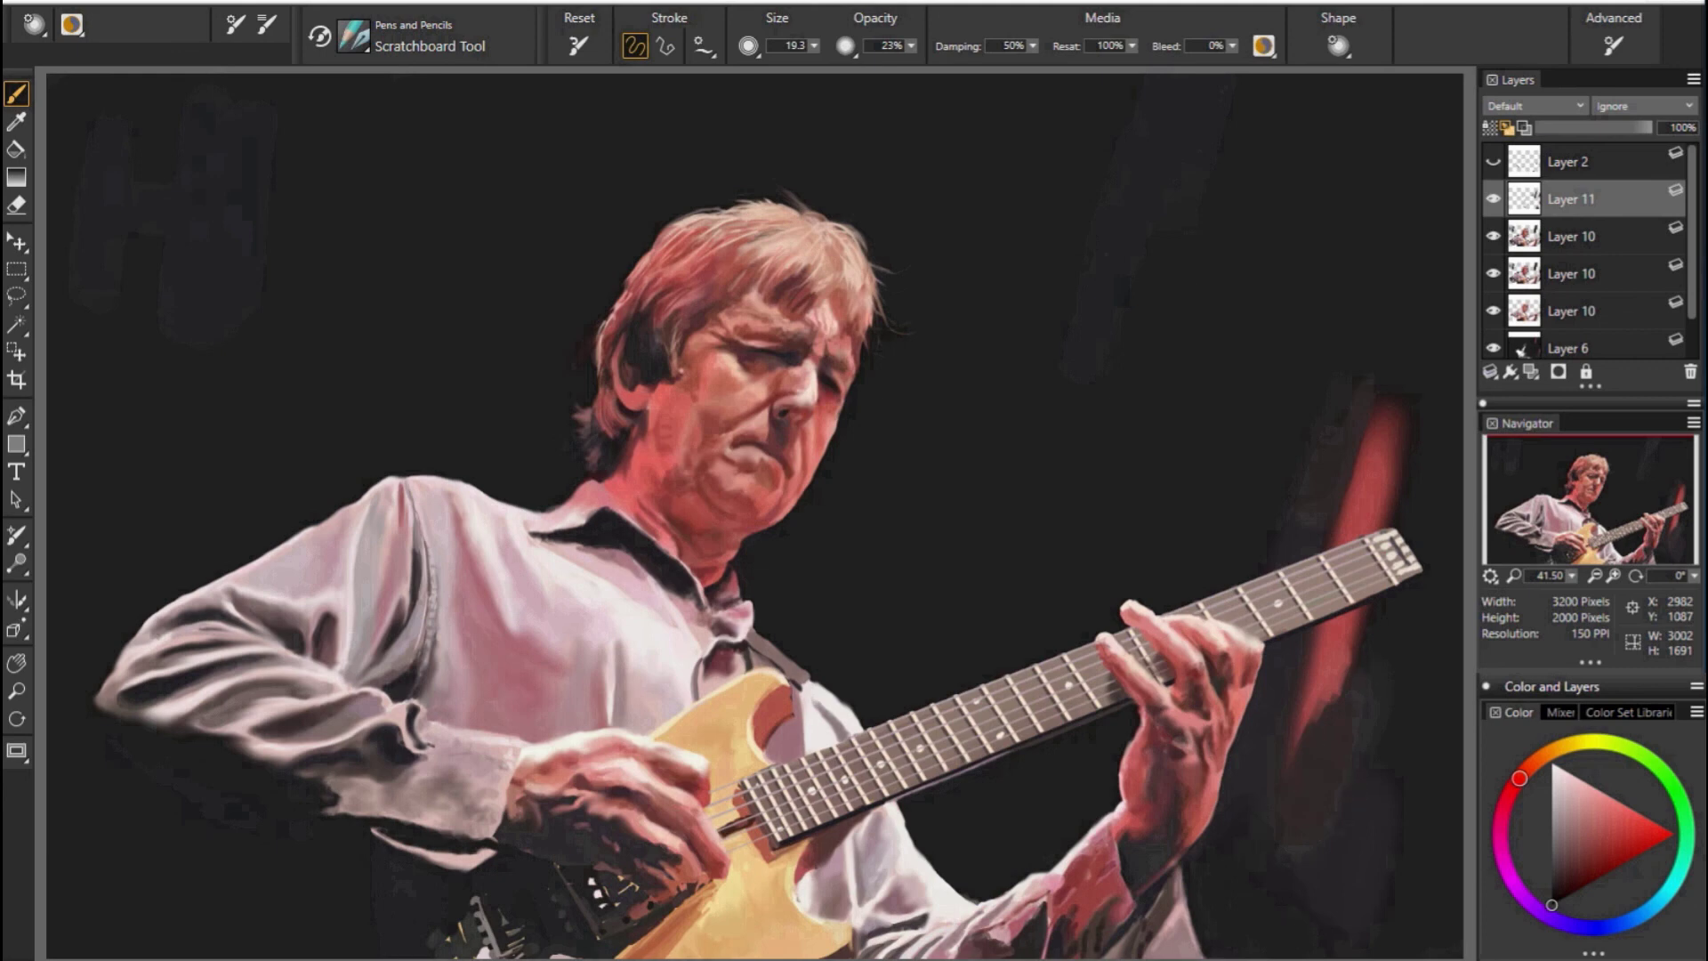
pyautogui.keyDown('alt'); pyautogui.click(875, 692); pyautogui.keyUp('alt')
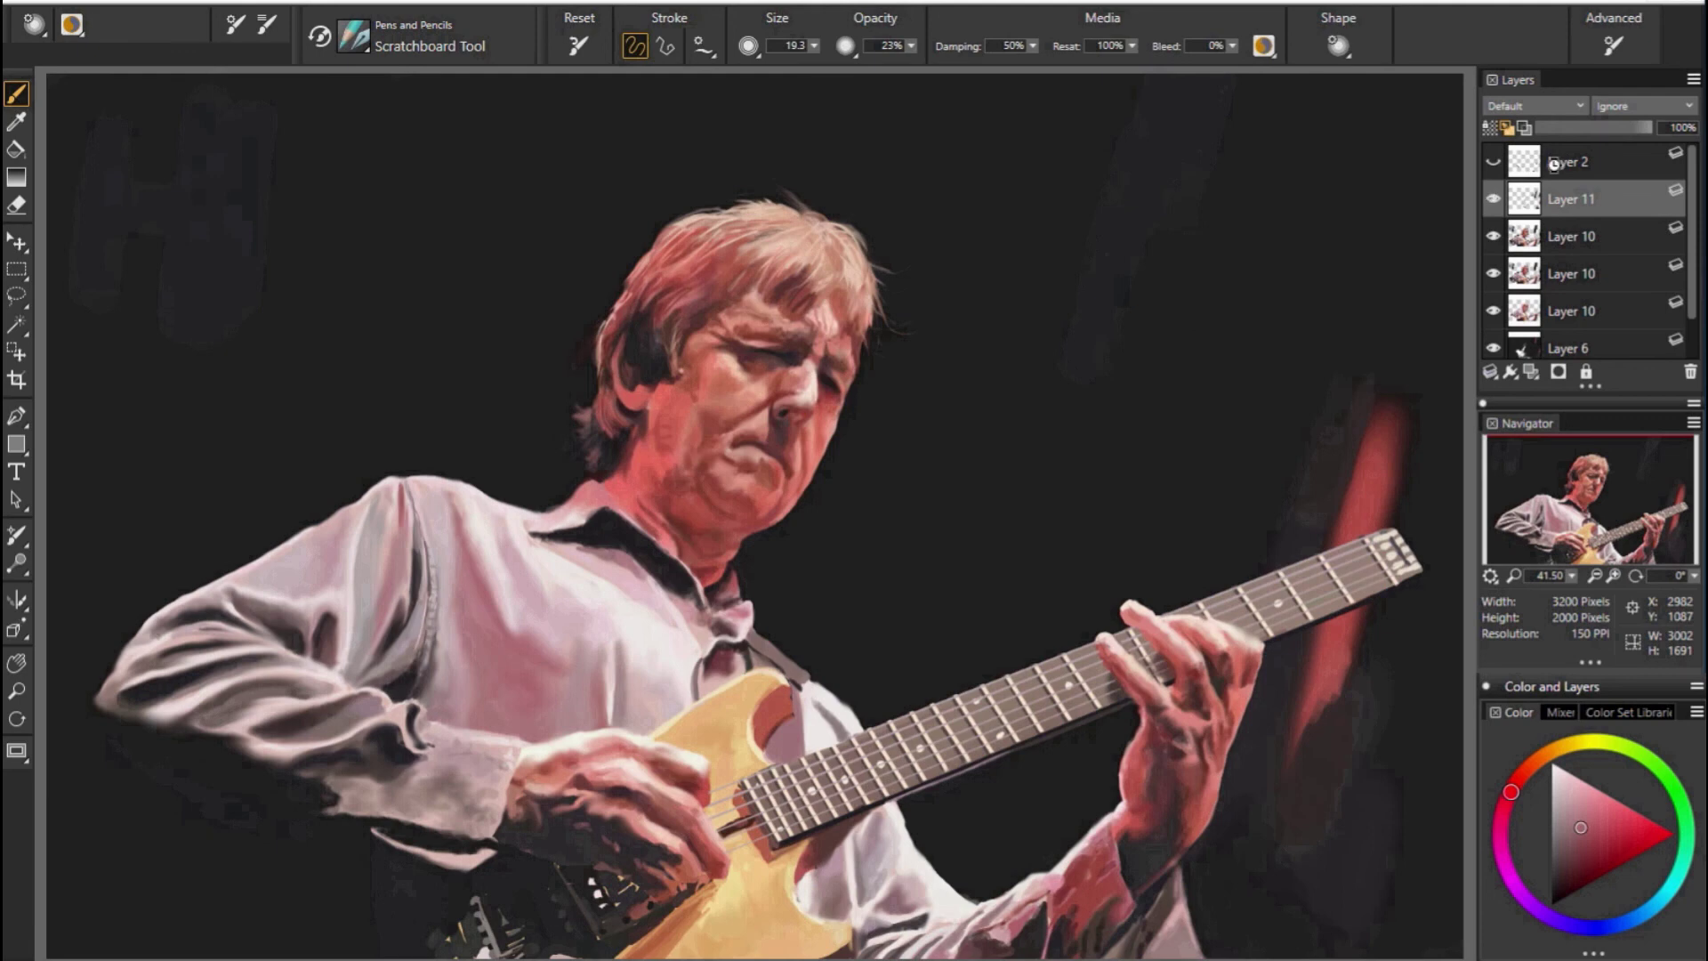
# Save the painting and delete Layer 2.
pyautogui.hotkey('ctrl', 's')
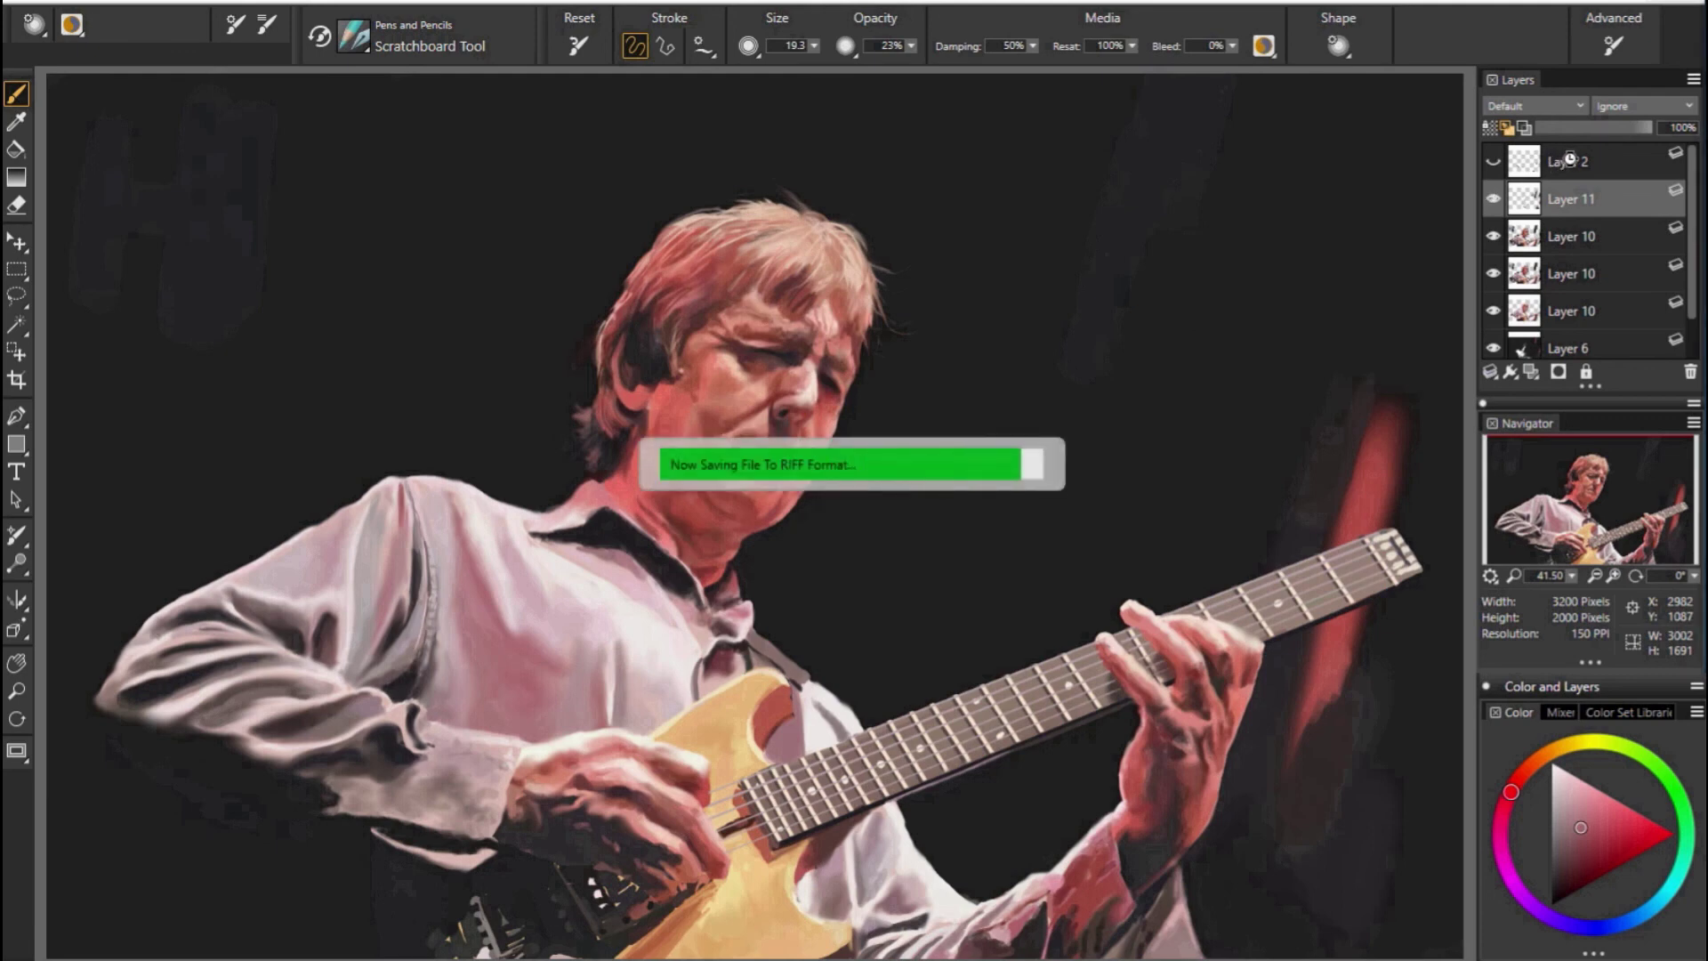
pyautogui.click(1584, 156)
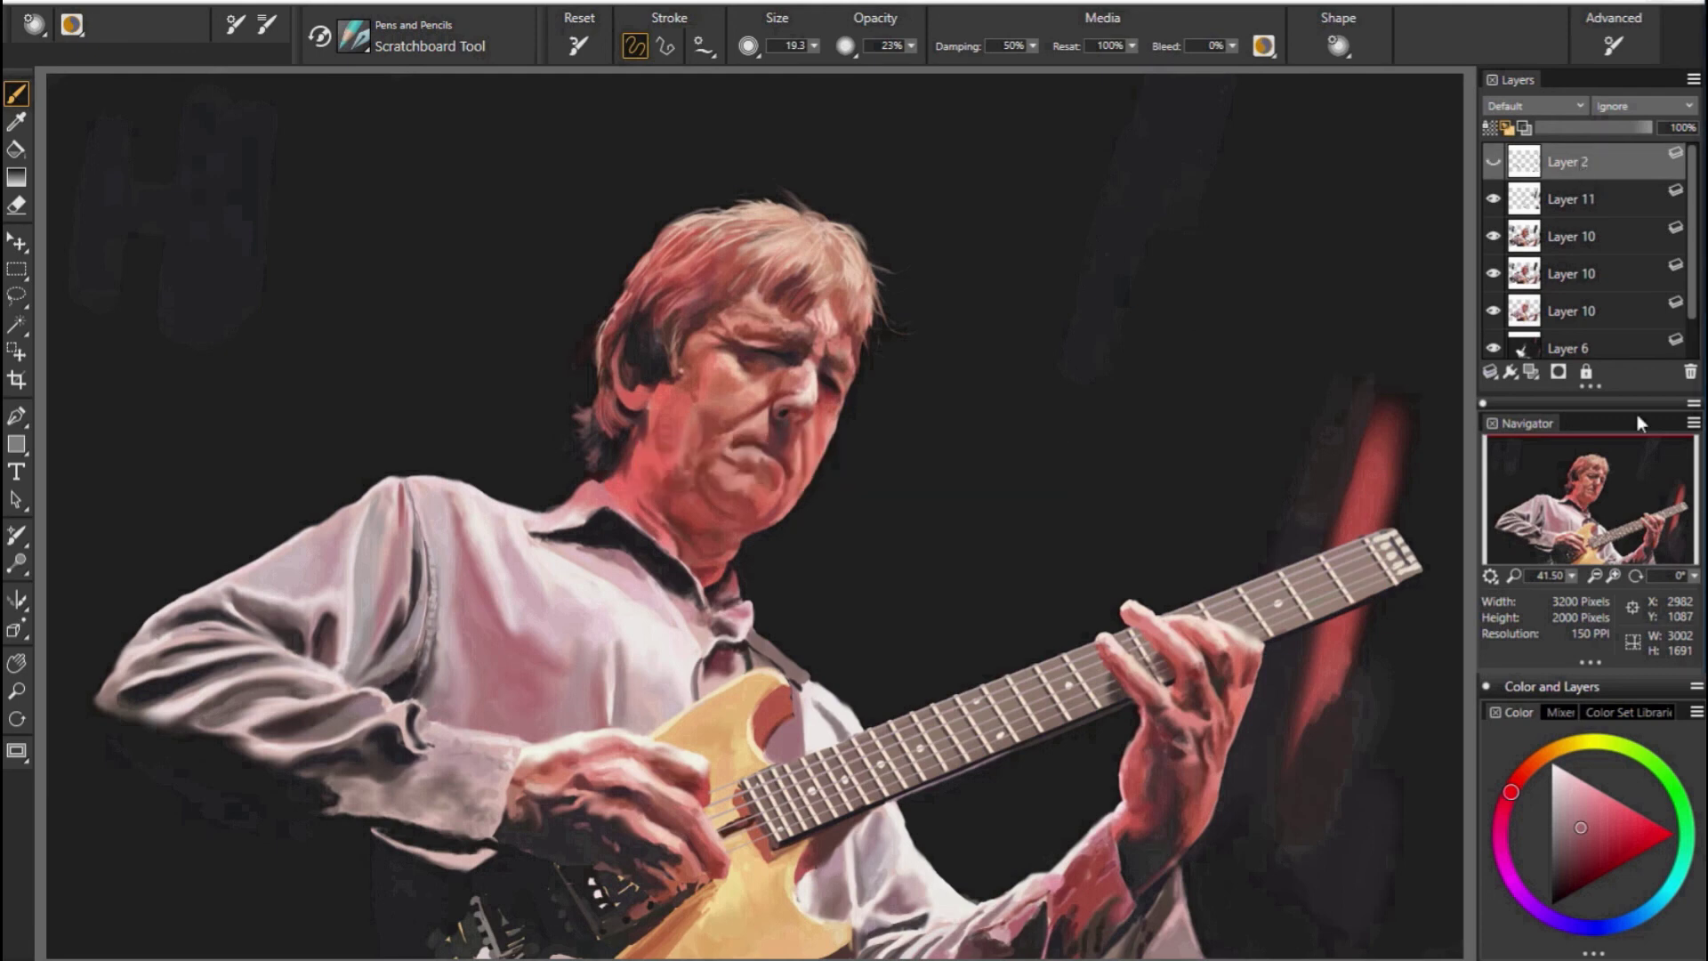
pyautogui.click(1689, 374)
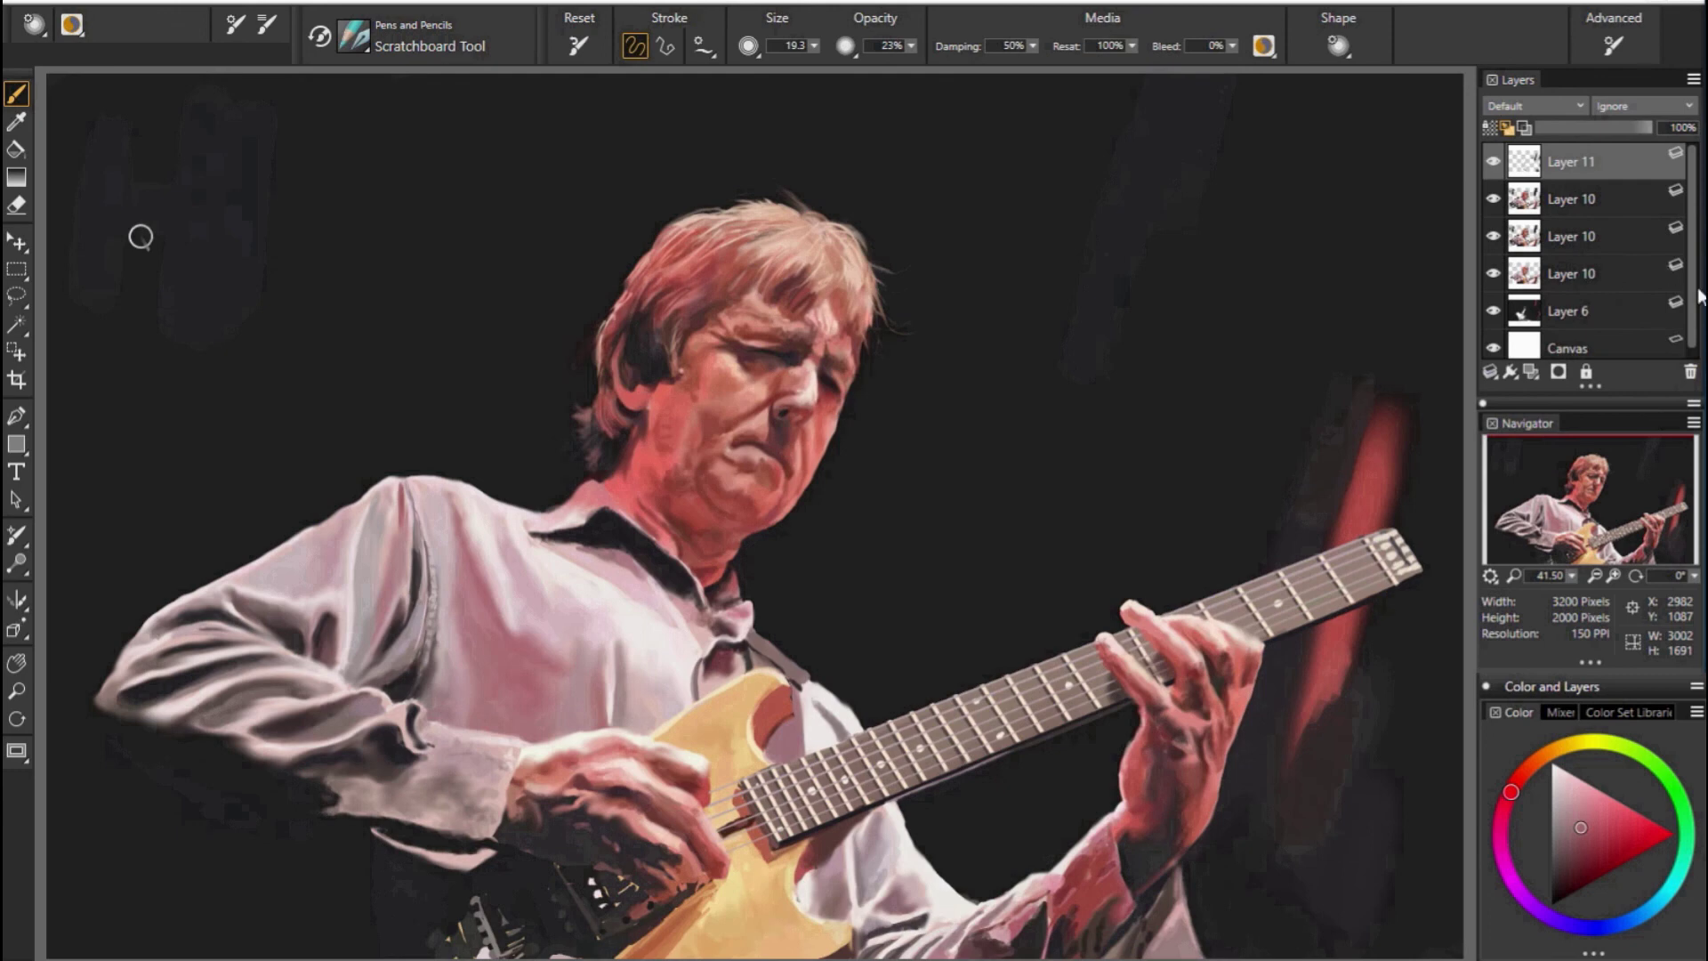
# Drop Layers 11 through 6 onto the canvas so only Canvas remains.
pyautogui.keyDown('shift'); pyautogui.click(1597, 308); pyautogui.keyUp('shift')
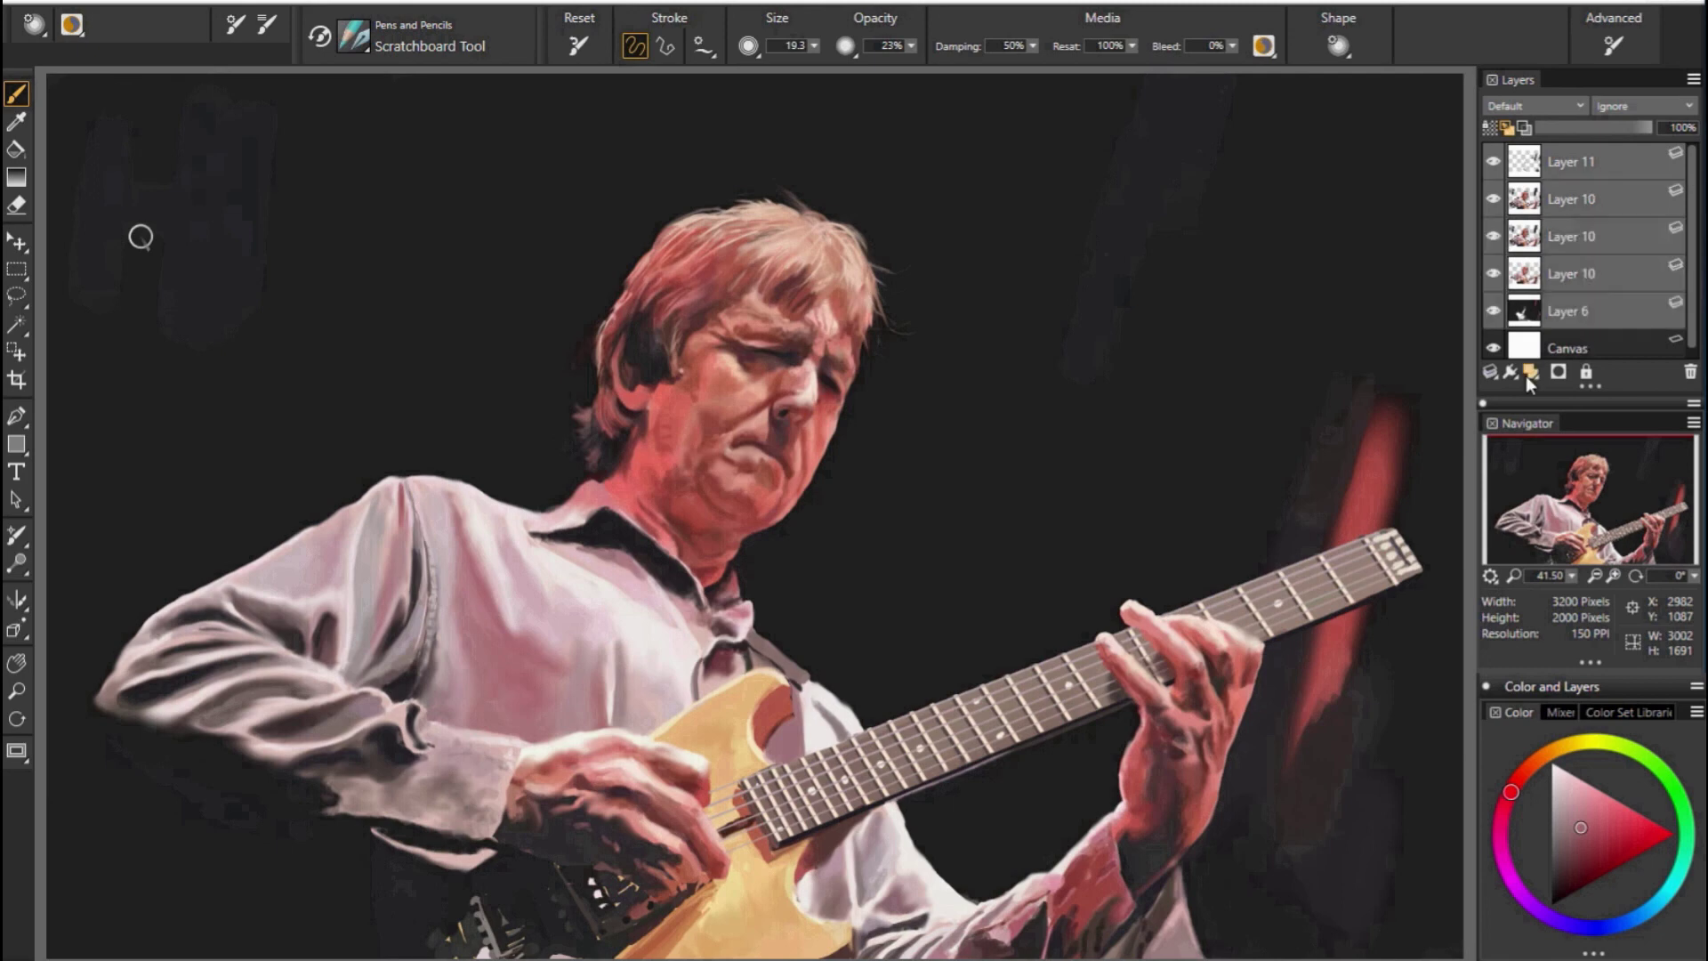
pyautogui.click(1492, 372)
pyautogui.click(1329, 461)
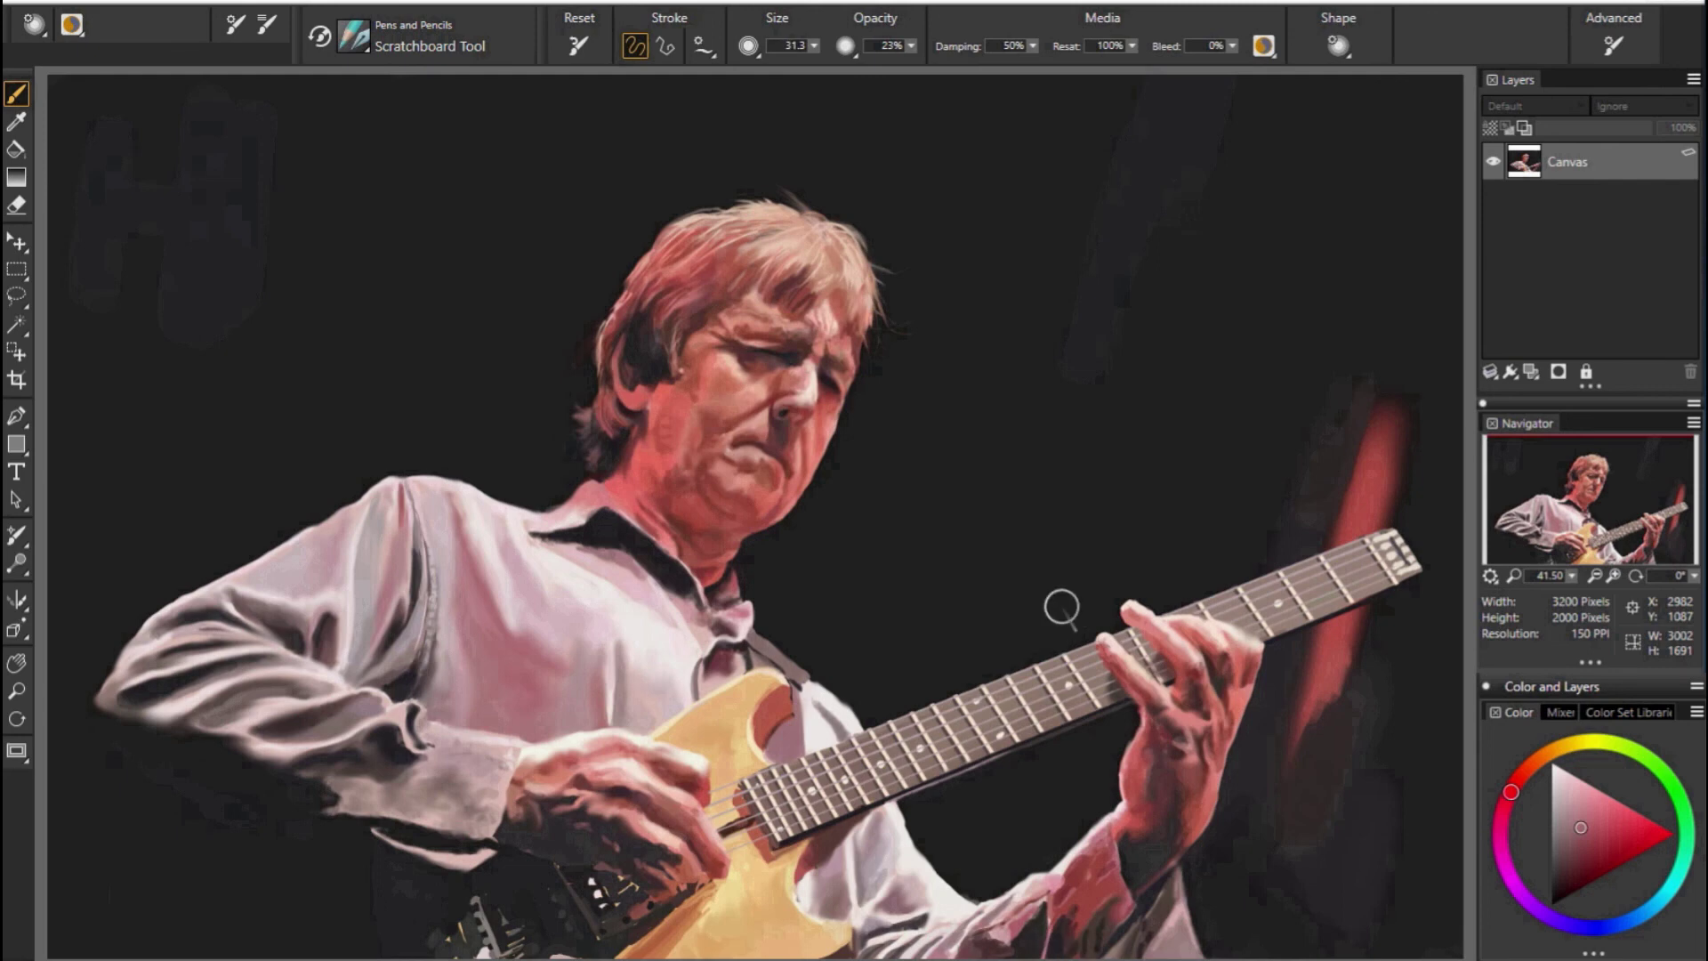
# Enlarge the brush, set opacity to 100%, and write the signature in the bottom-left corner.
pyautogui.press(']')
pyautogui.press(']')
pyautogui.press(']')
pyautogui.moveTo(913, 49); pyautogui.dragTo(1236, 98)
pyautogui.moveTo(78, 880)
pyautogui.mouseDown()
pyautogui.moveTo(133, 888)
pyautogui.moveTo(94, 917)
pyautogui.mouseUp()
pyautogui.moveTo(126, 923); pyautogui.dragTo(145, 925)
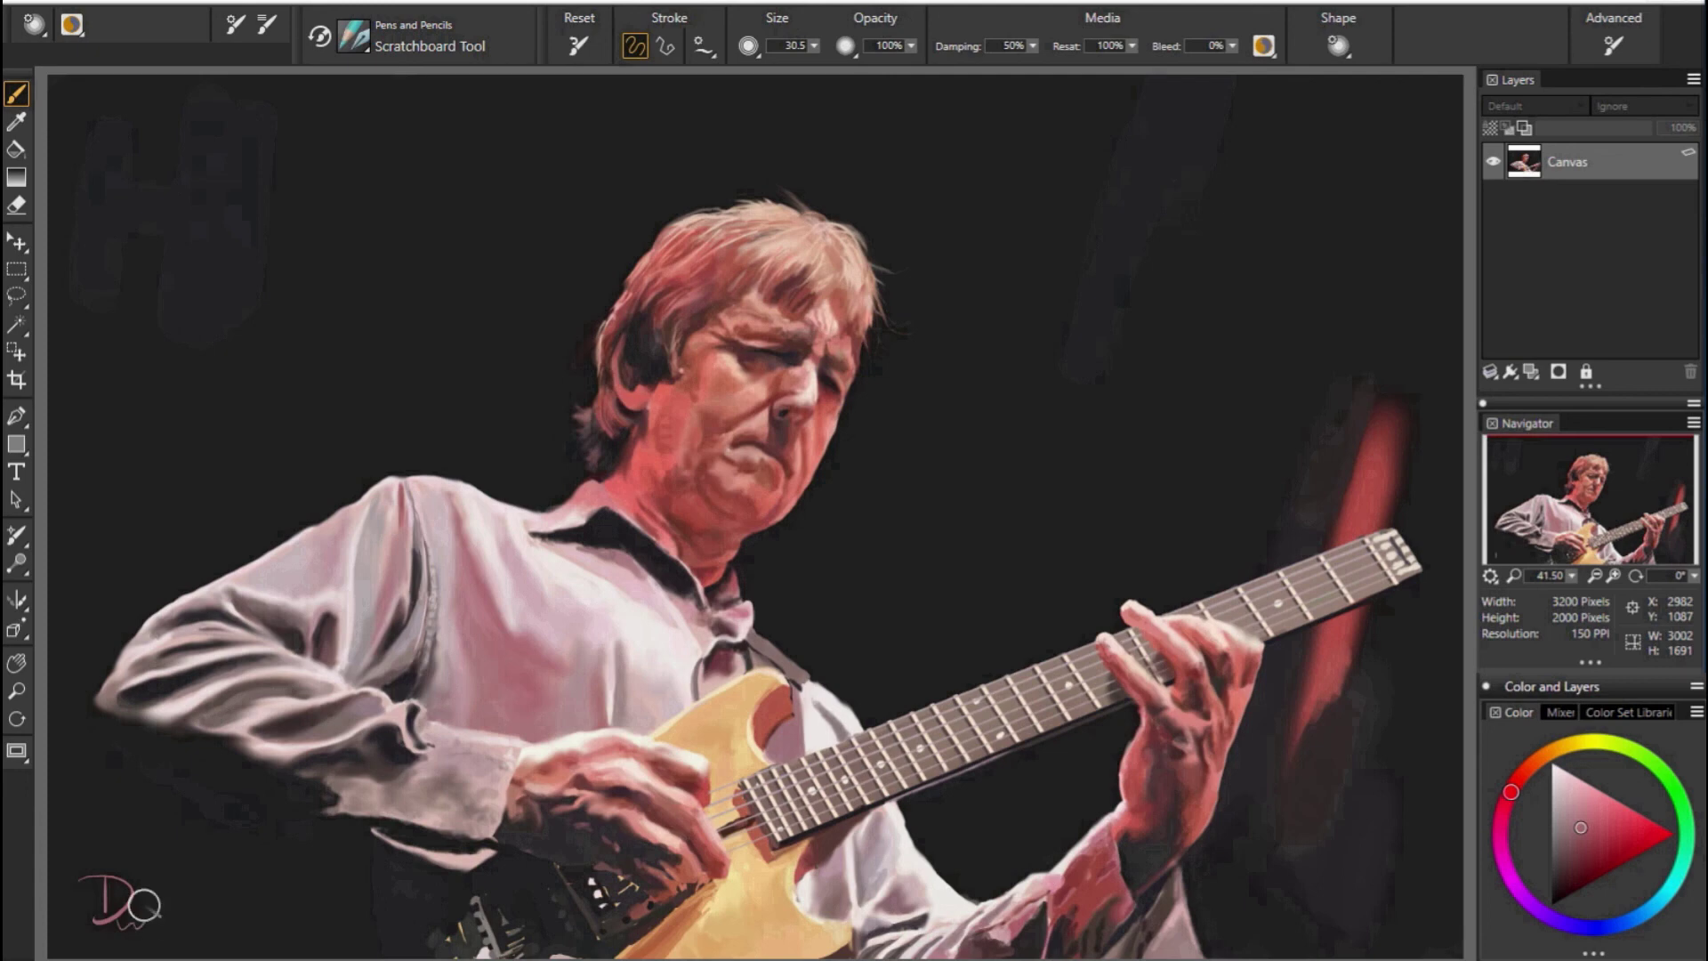
pyautogui.moveTo(141, 864)
pyautogui.mouseDown()
pyautogui.moveTo(134, 915)
pyautogui.moveTo(157, 907)
pyautogui.mouseUp()
pyautogui.moveTo(153, 891); pyautogui.dragTo(175, 884)
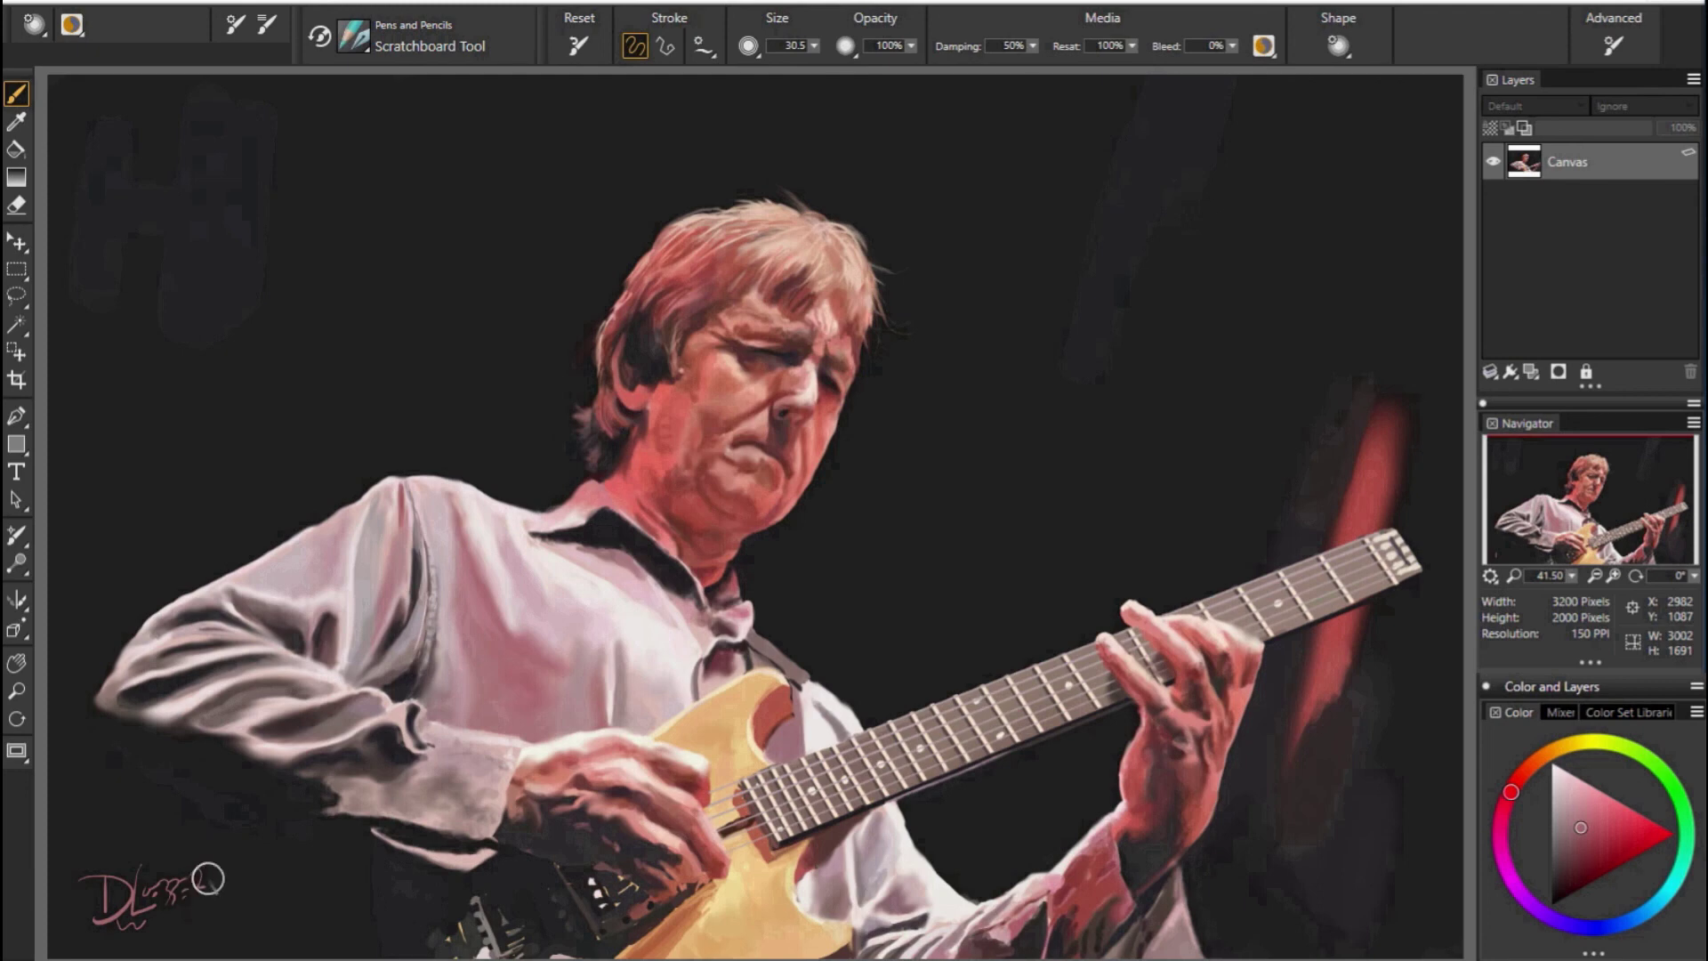
pyautogui.moveTo(220, 856)
pyautogui.mouseDown()
pyautogui.moveTo(219, 869)
pyautogui.moveTo(245, 842)
pyautogui.mouseUp()
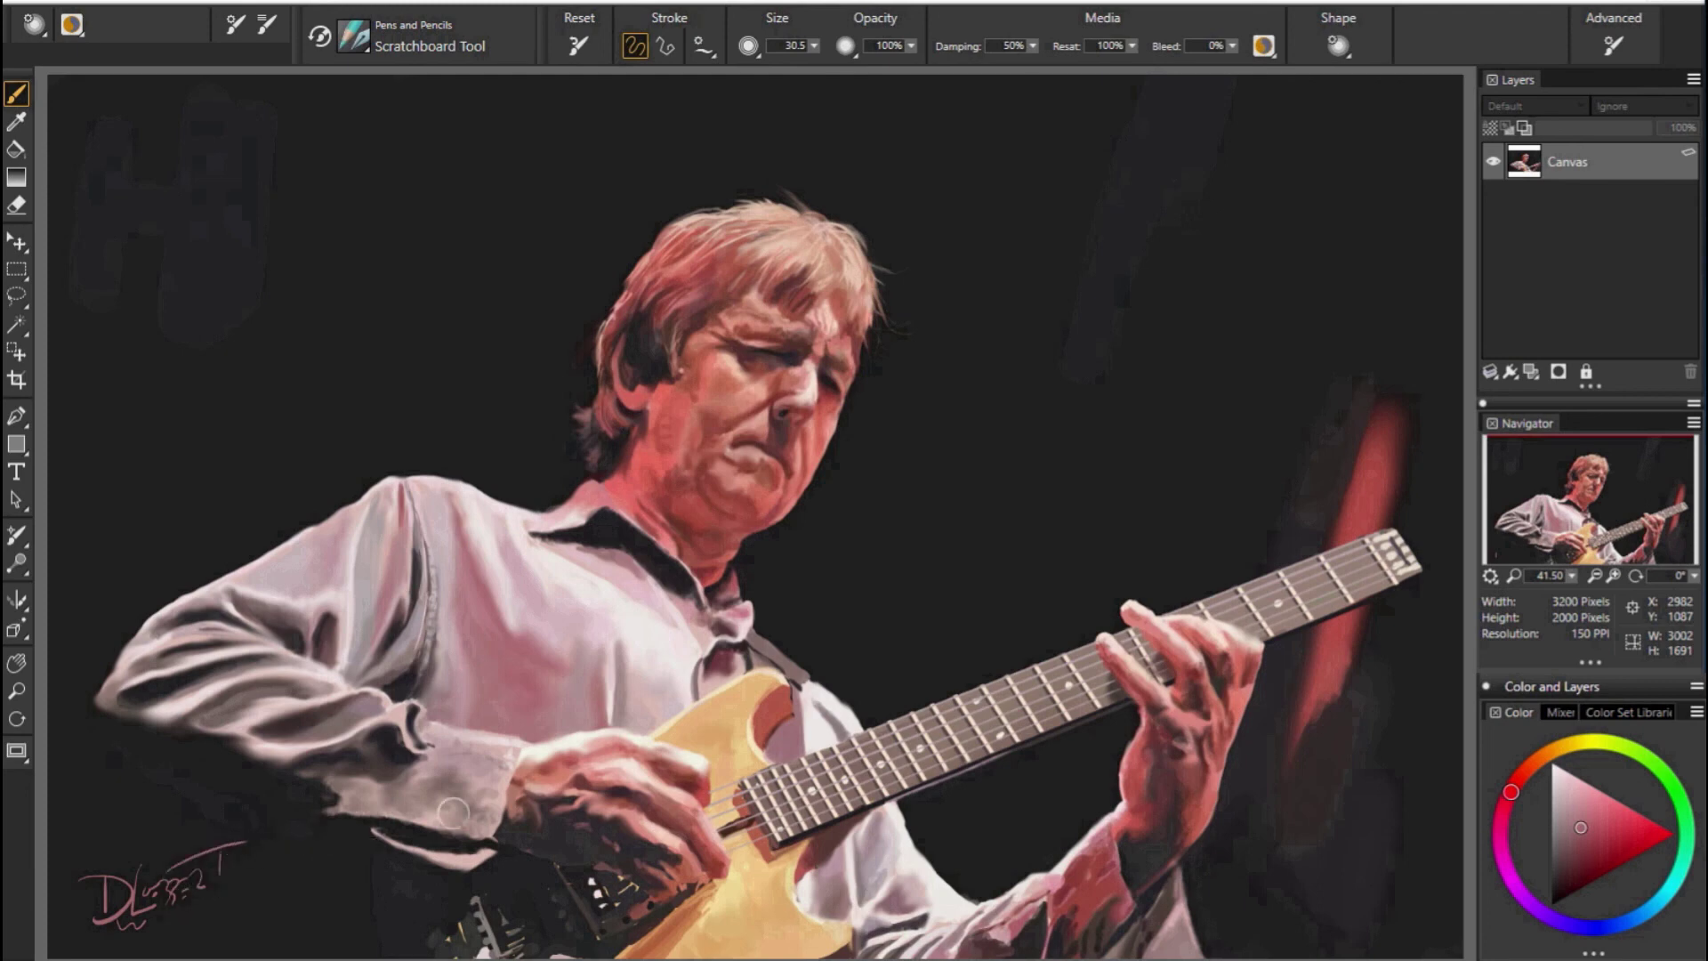